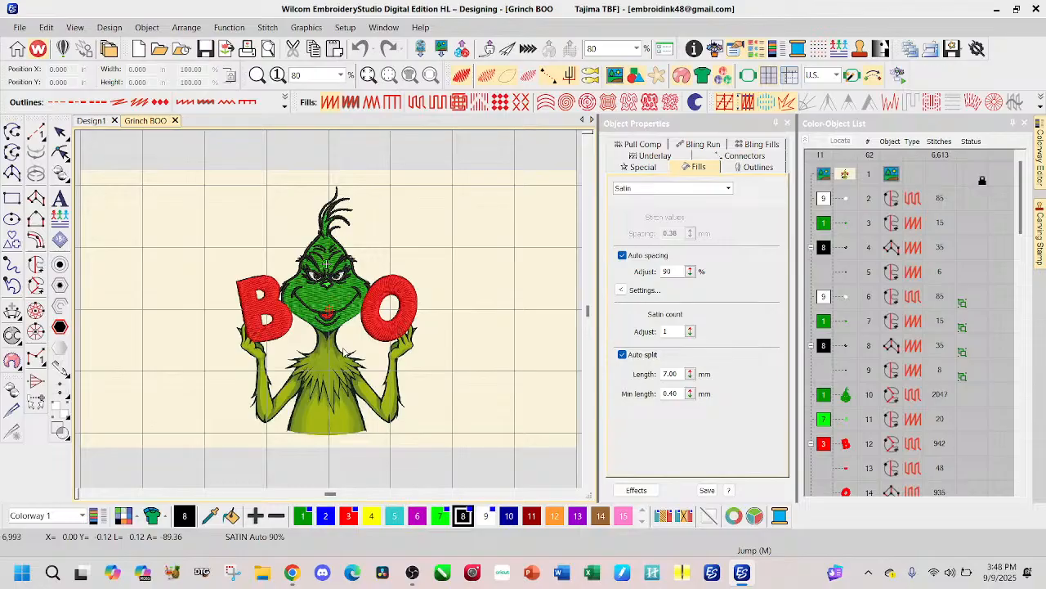
Step: Compare the stitched head and BOO letters with the Grinch artwork, viewing the design with the background image hidden and shown
scroll(348, 351, "up", 4)
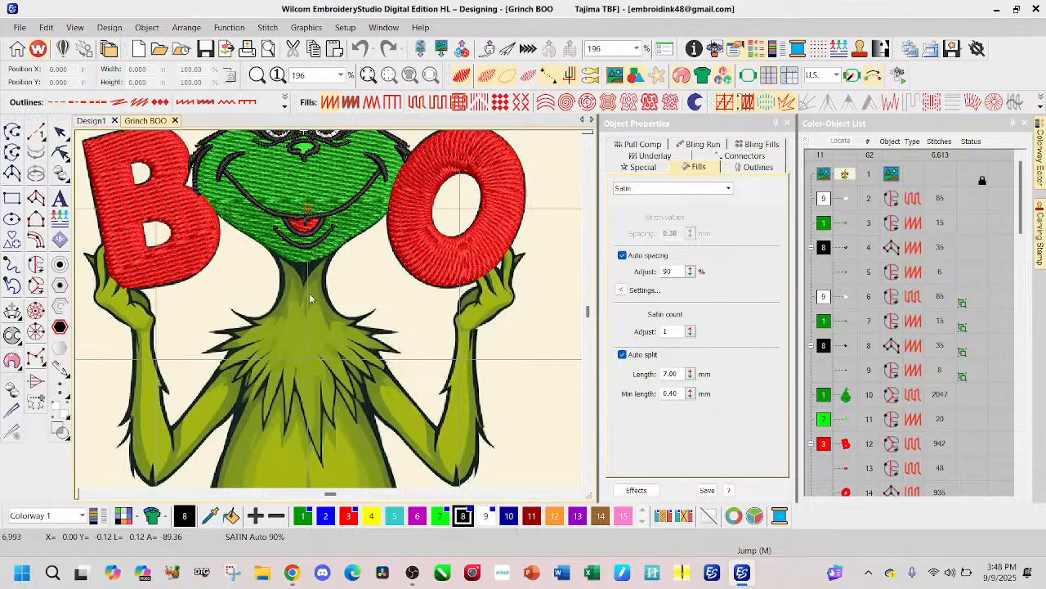
scroll(307, 309, "down", 2)
key("d")
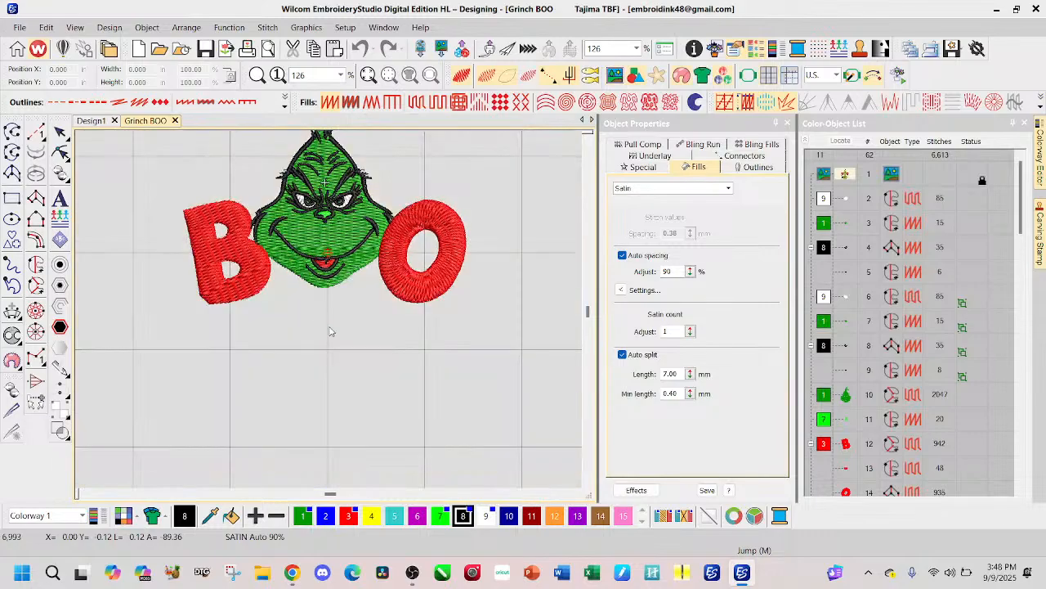
scroll(341, 216, "up", 1)
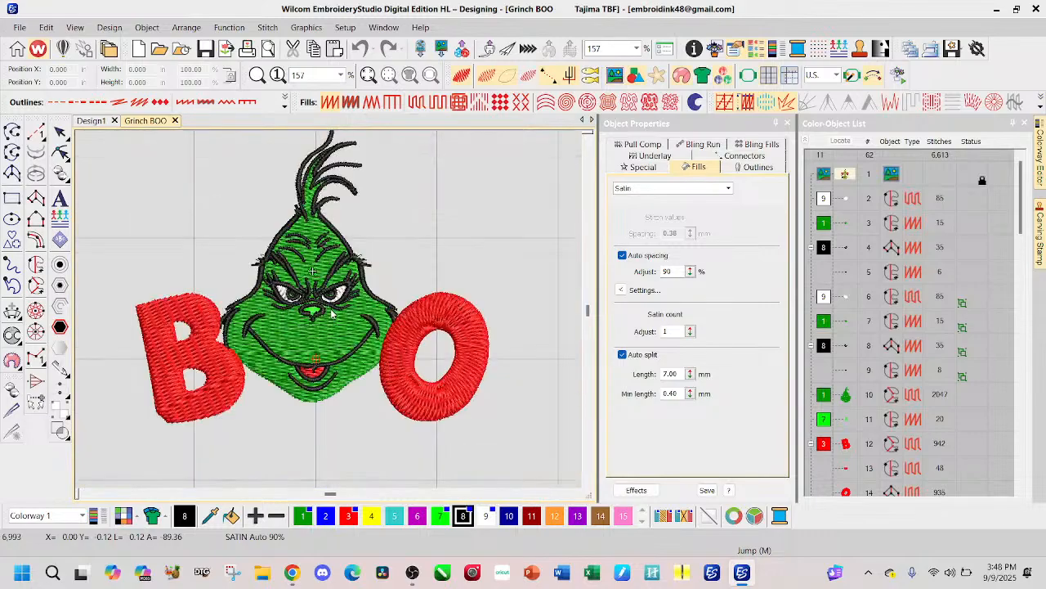
scroll(331, 312, "up", 1)
scroll(331, 312, "down", 1)
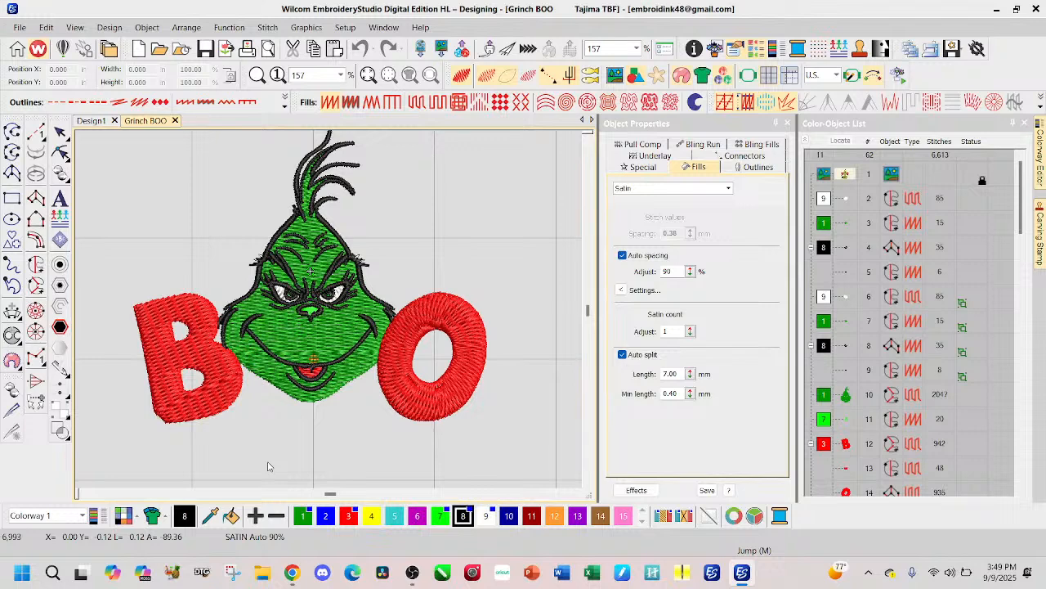
key("d")
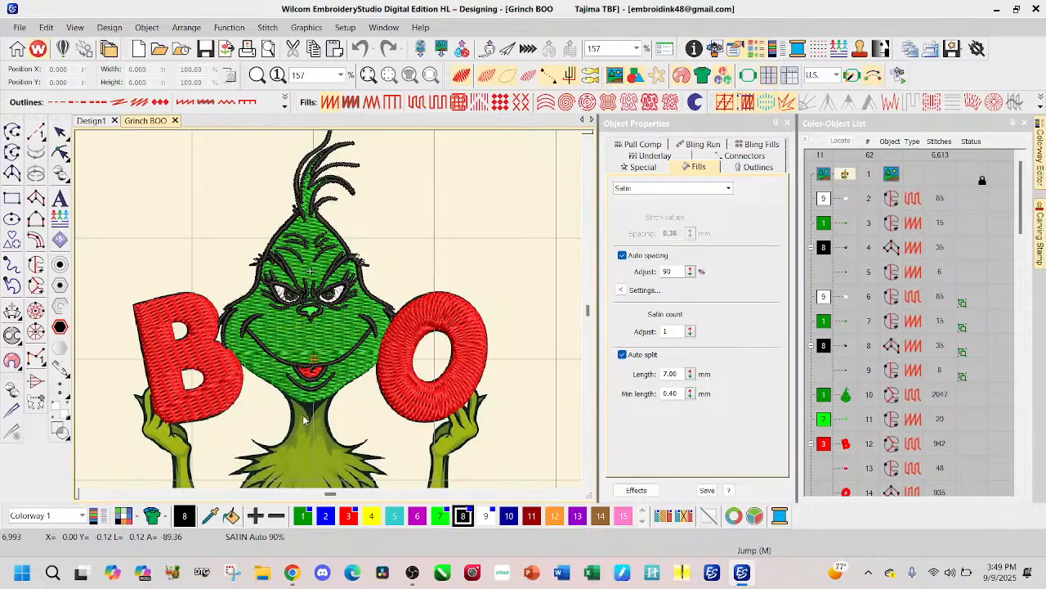
scroll(304, 420, "up", 2)
scroll(347, 252, "down", 1)
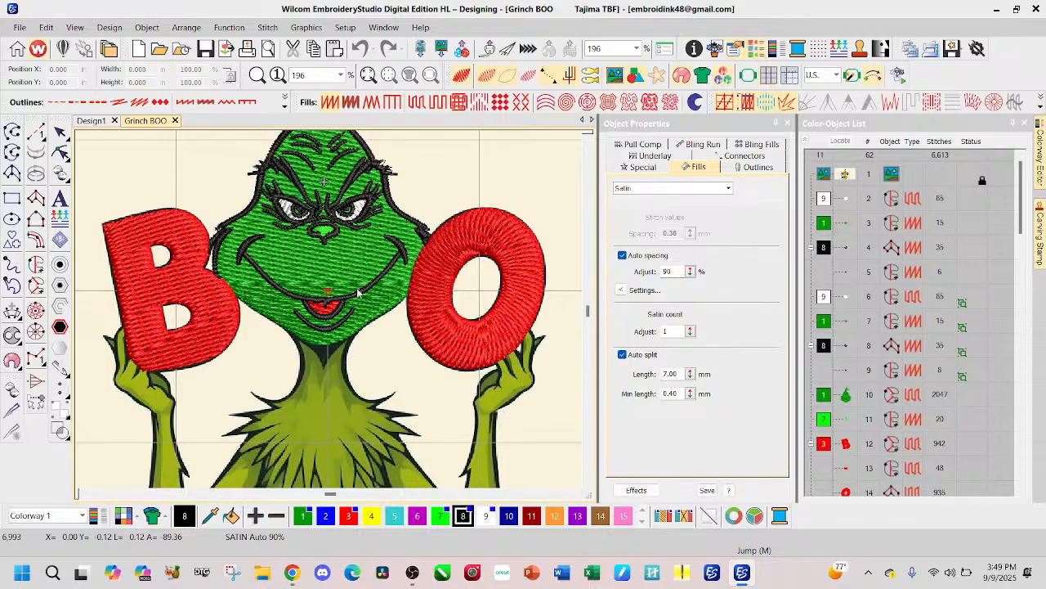
scroll(330, 317, "down", 2)
scroll(330, 317, "down", 1)
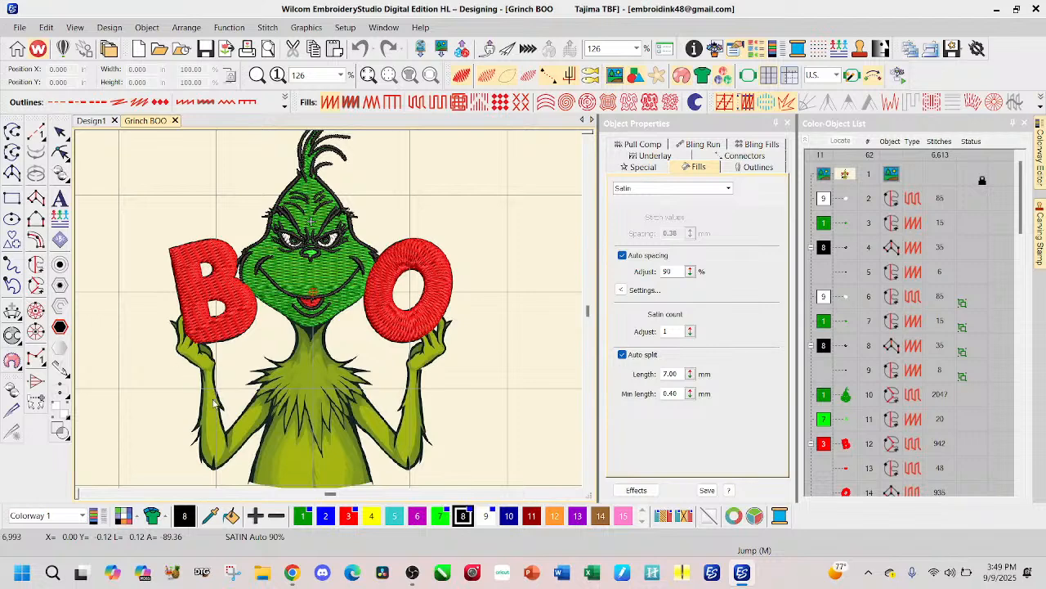
Step: Hide the existing stitches and start a Complex Turning object for the lower body artwork
key("s")
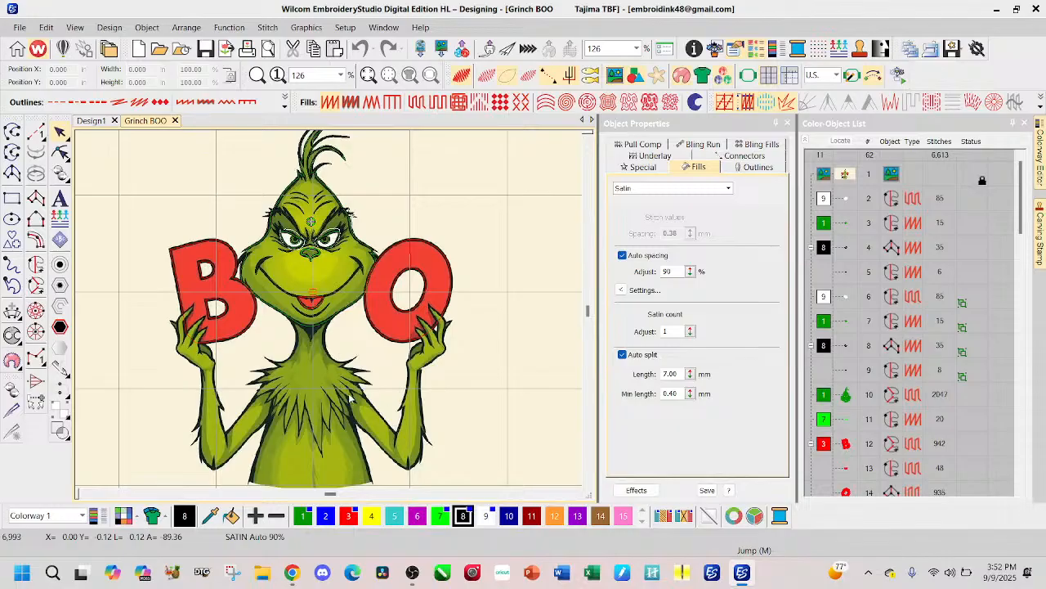
left_click(40, 291)
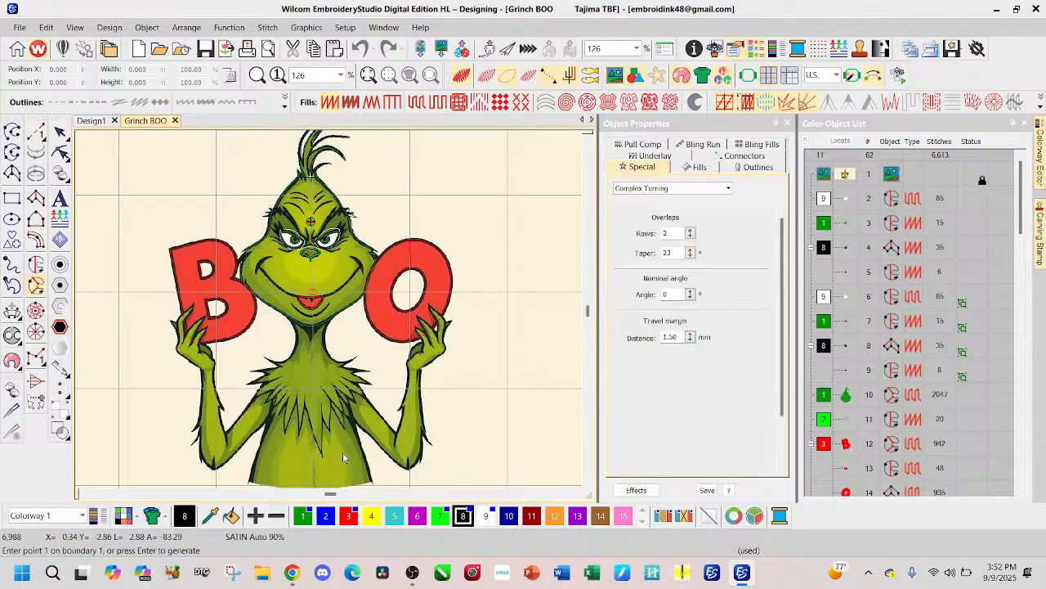
scroll(343, 456, "down", 1)
scroll(330, 313, "down", 3)
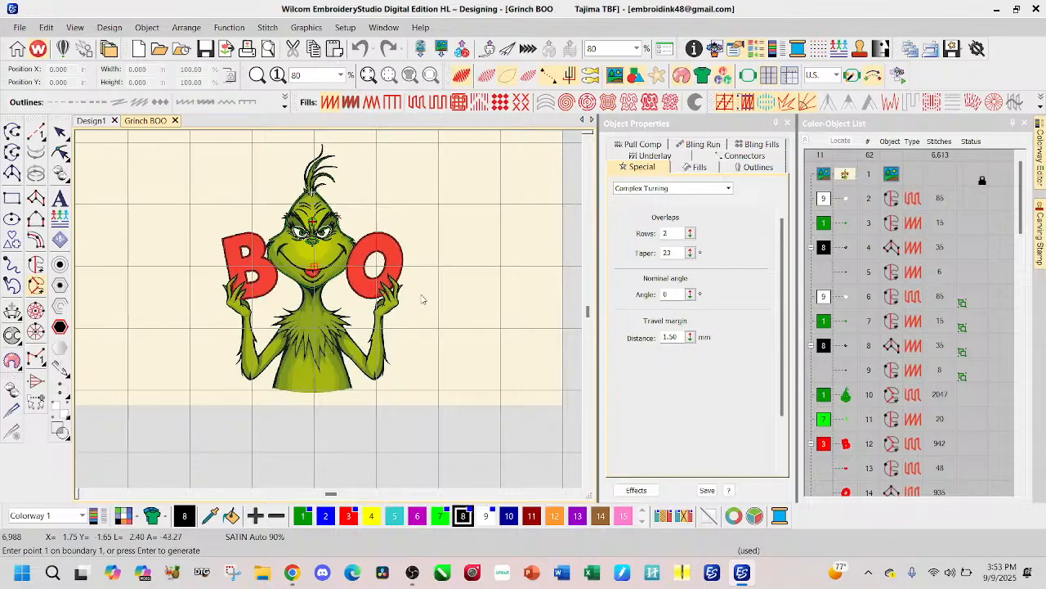
scroll(332, 358, "up", 2)
scroll(330, 314, "up", 2)
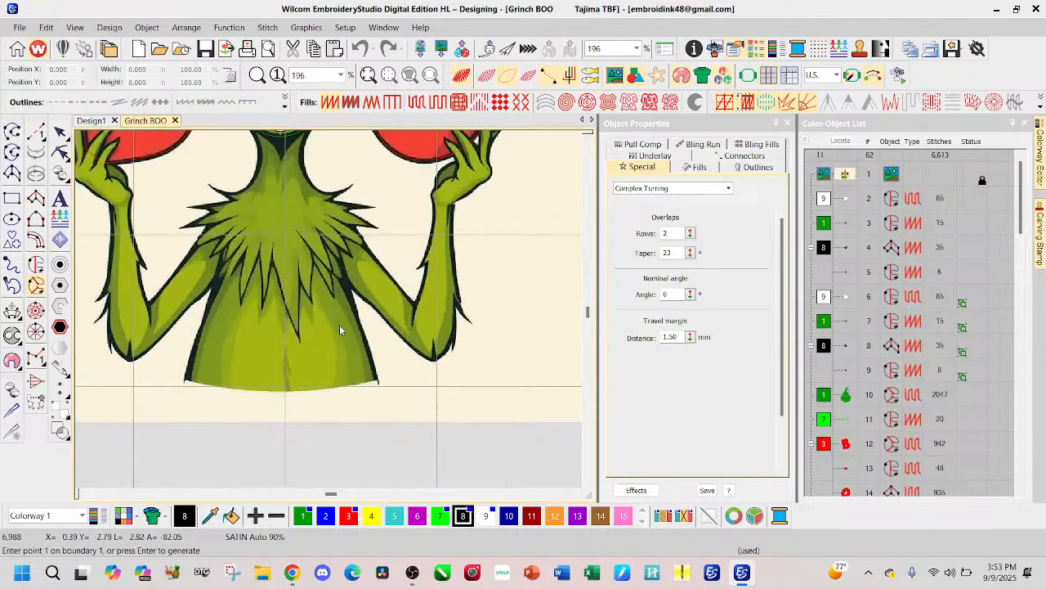
key("m")
left_click(377, 379)
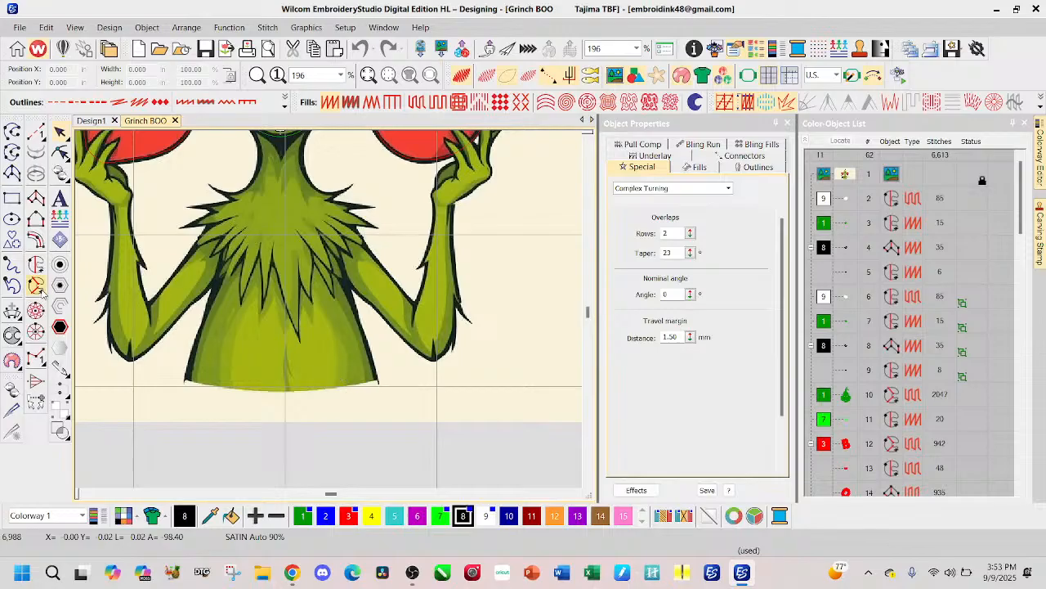
left_click(36, 285)
left_click(377, 378)
right_click(285, 390)
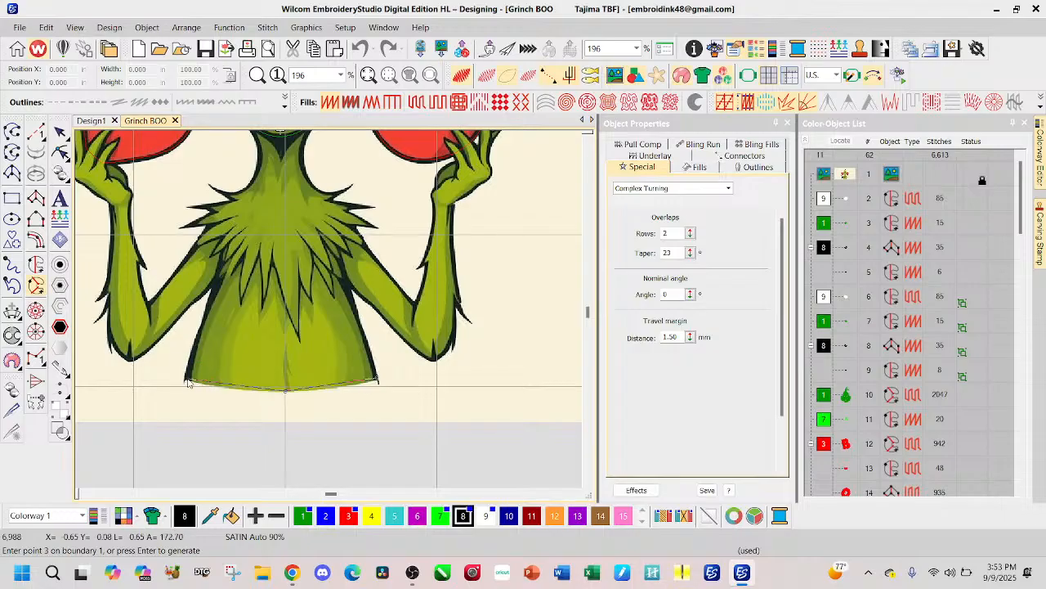
left_click(187, 380)
scroll(327, 310, "up", 5)
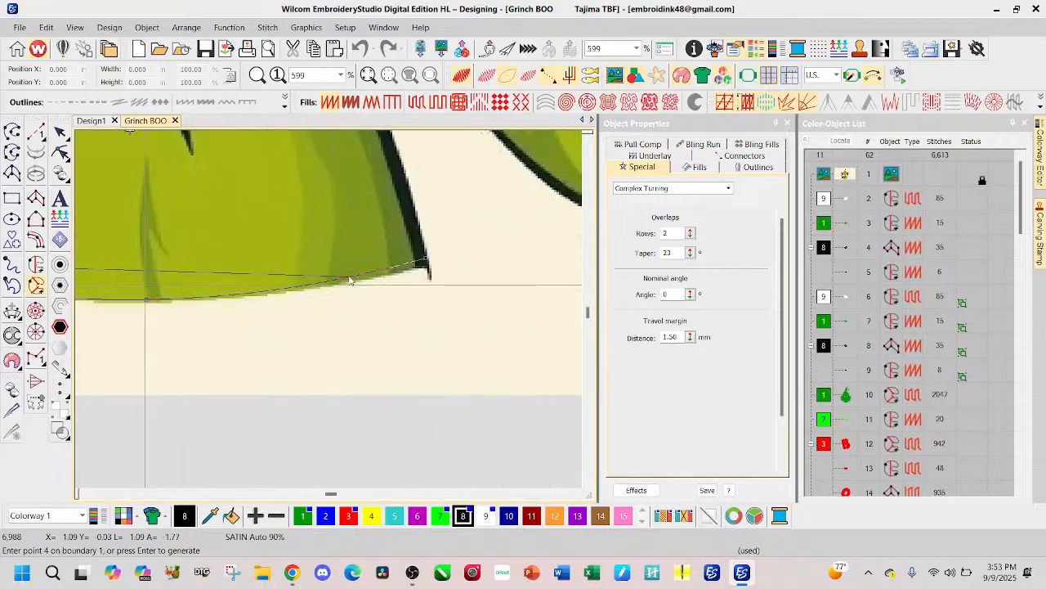
key("BackSpace")
key("BackSpace")
key("BackSpace")
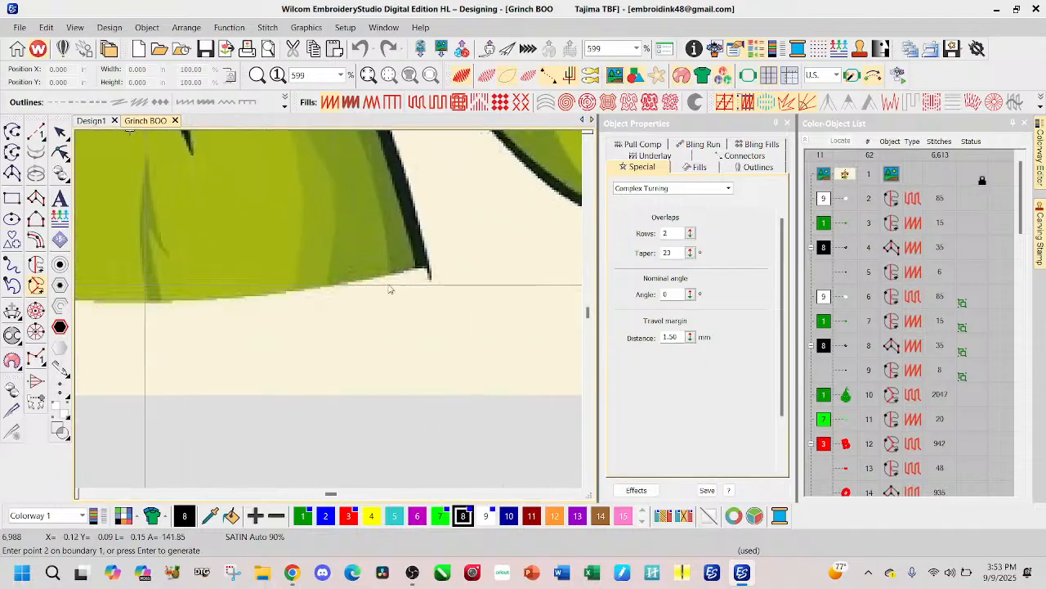
Step: Digitize the Complex Turning boundary along the torso's bottom edge and up the torso side beneath the B to the armpit
left_click(423, 270)
scroll(275, 258, "down", 3)
left_click(258, 332)
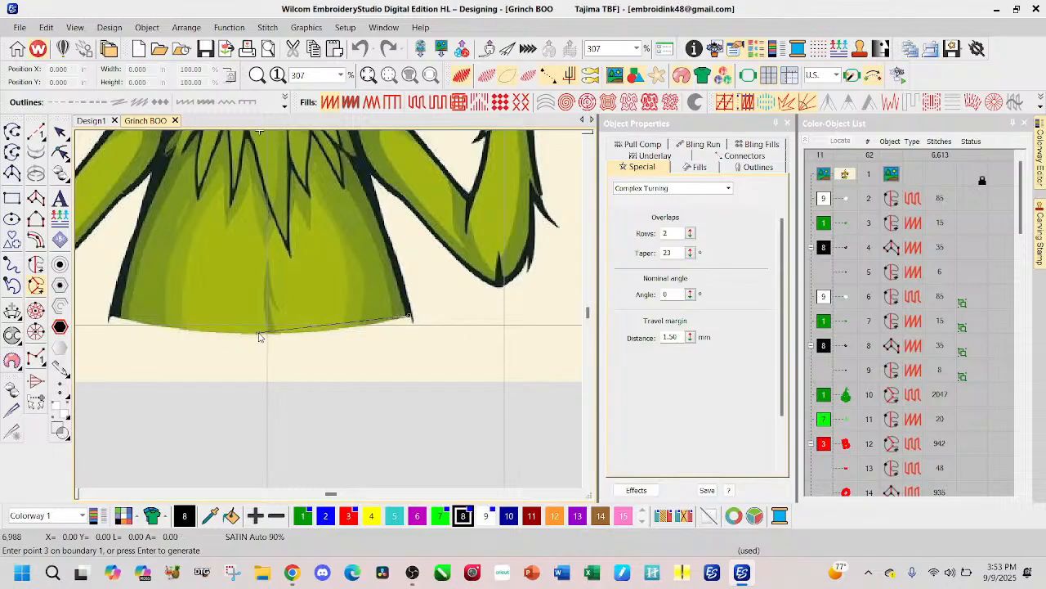
left_click(113, 316)
left_click(131, 248)
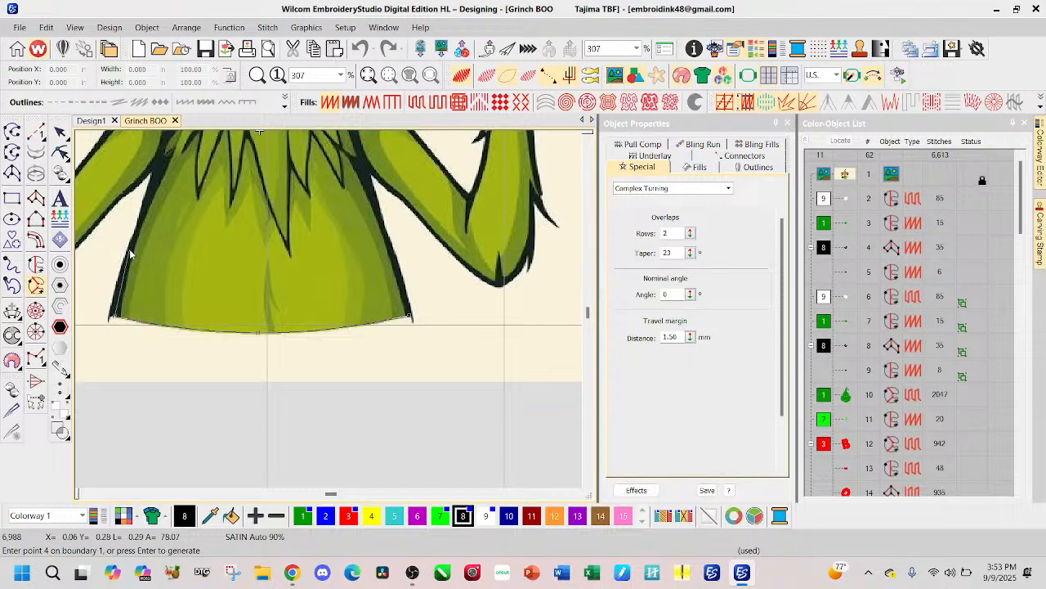
left_click(151, 190)
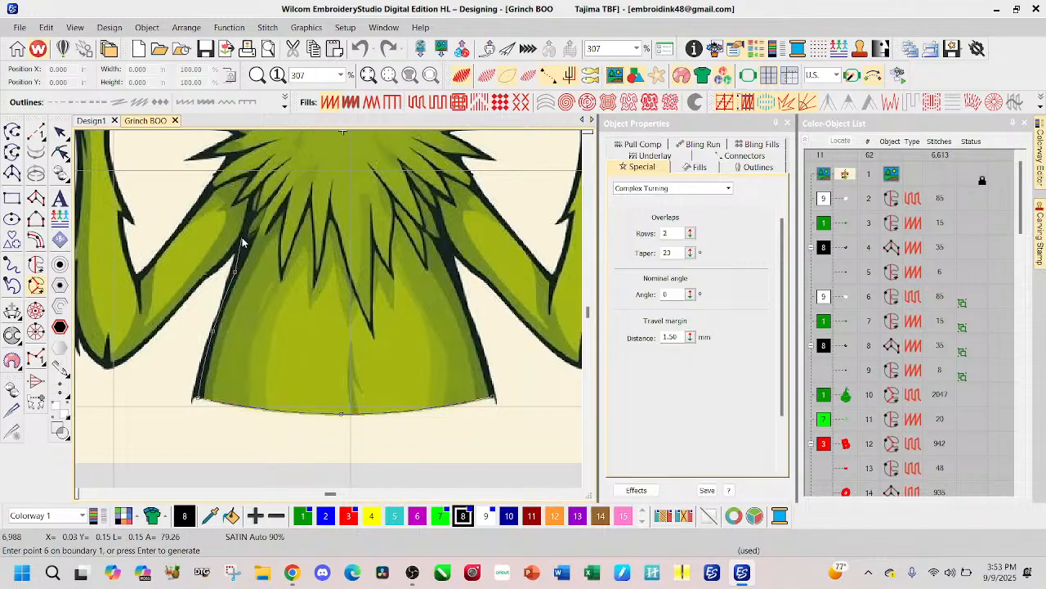
left_click(242, 238)
Step: Continue the boundary from the armpit along the underside of the upper arm and around the elbow beneath the B
left_click(220, 265)
left_click(193, 291)
left_click(160, 326)
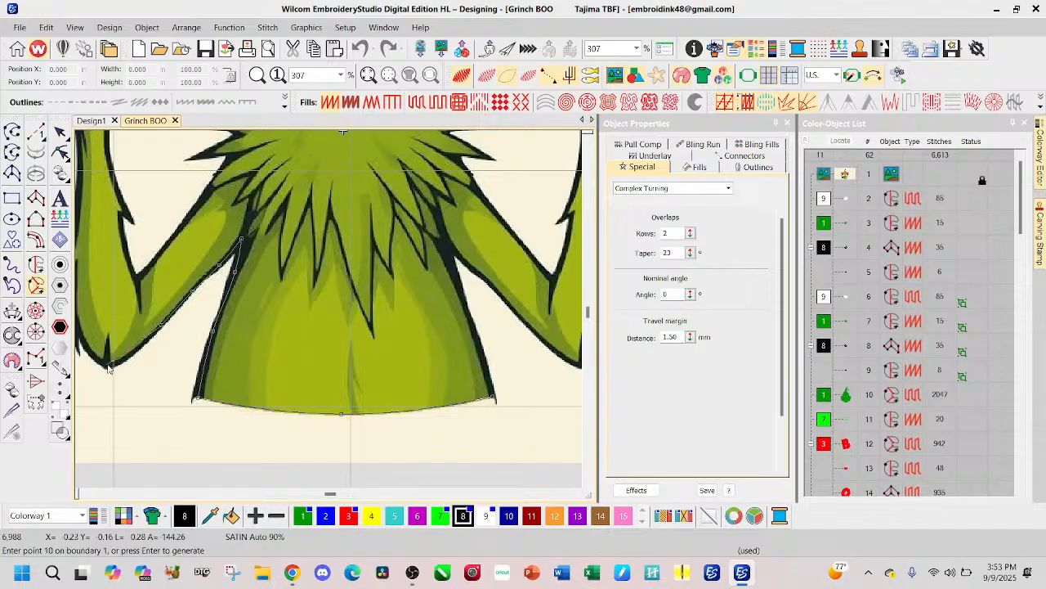
left_click(109, 365)
left_click(198, 319)
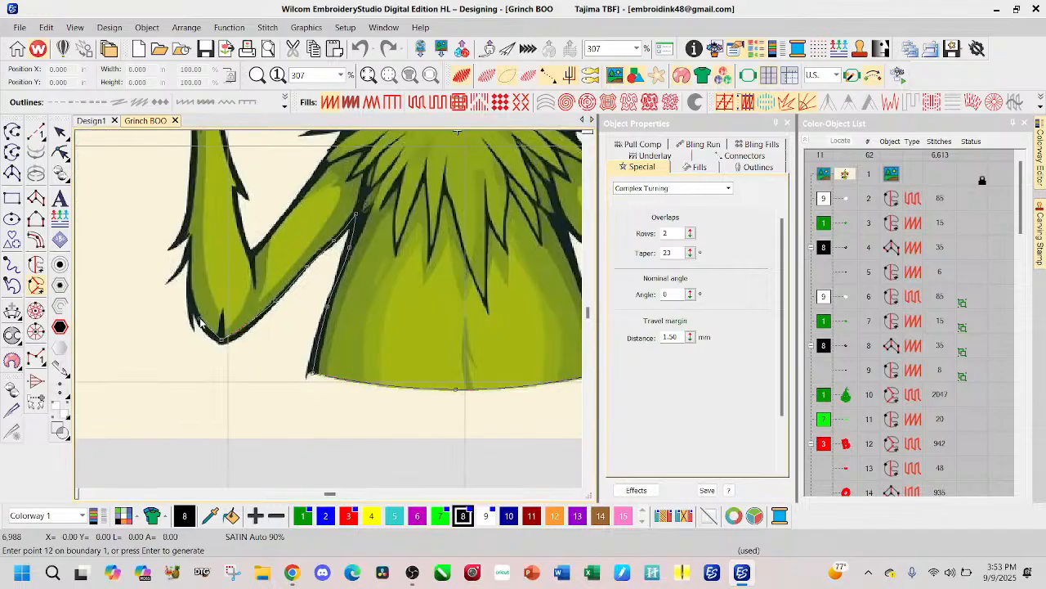
left_click(190, 280)
Step: Trace the outer edge of the forearm from above the elbow up to the wrist, skipping the fur spikes
scroll(193, 237, "up", 3)
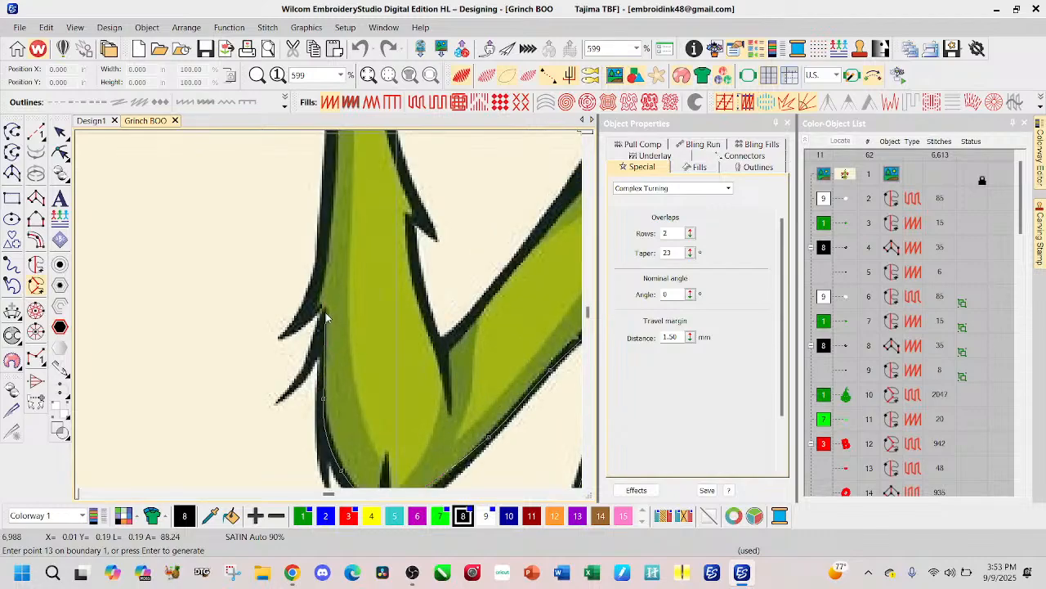
left_click(322, 309)
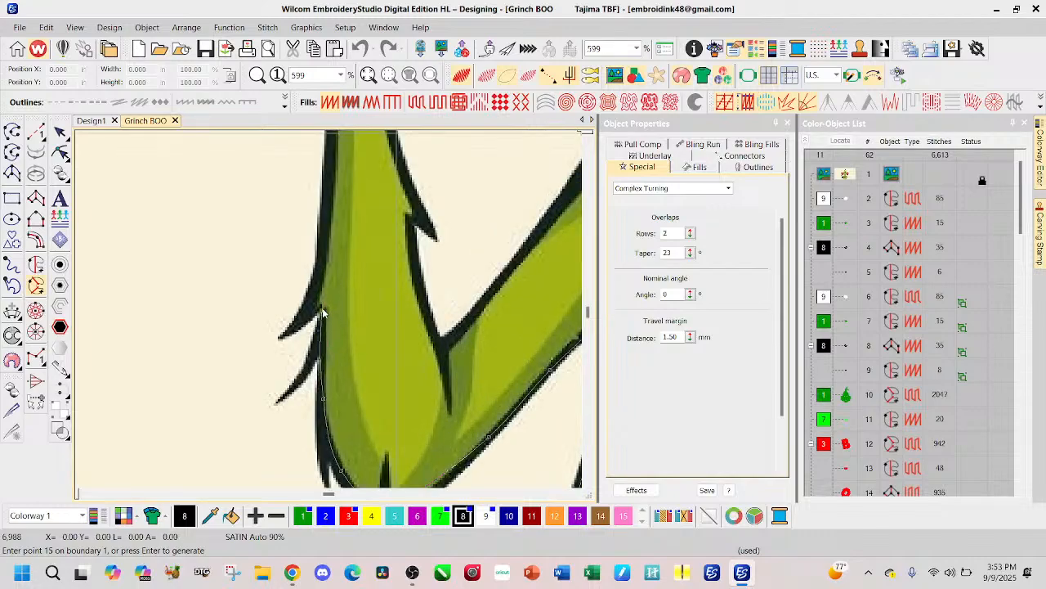
left_click(324, 264)
left_click(323, 260)
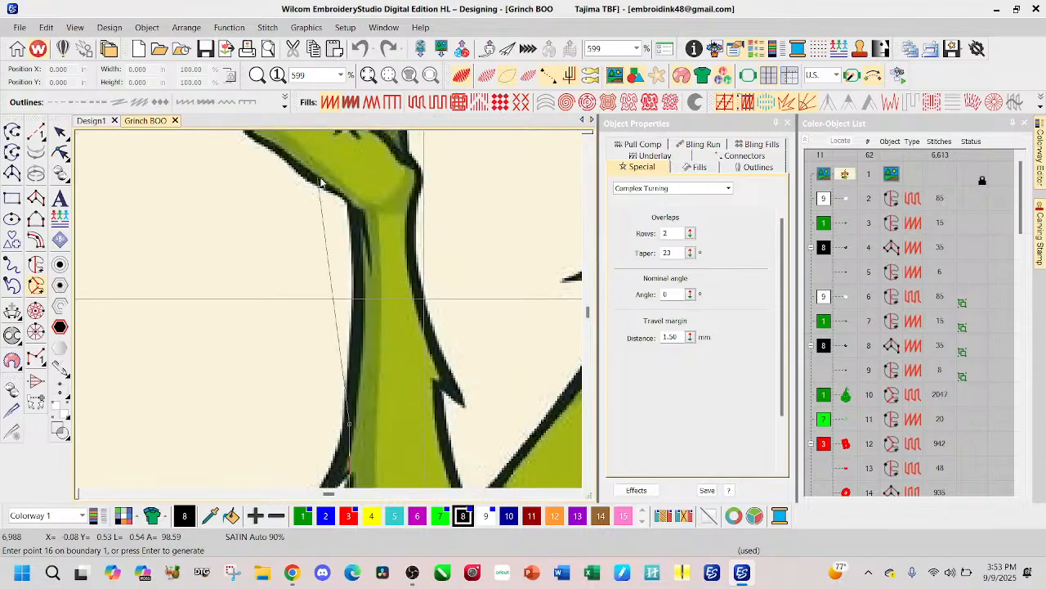
left_click(357, 296)
left_click(355, 206)
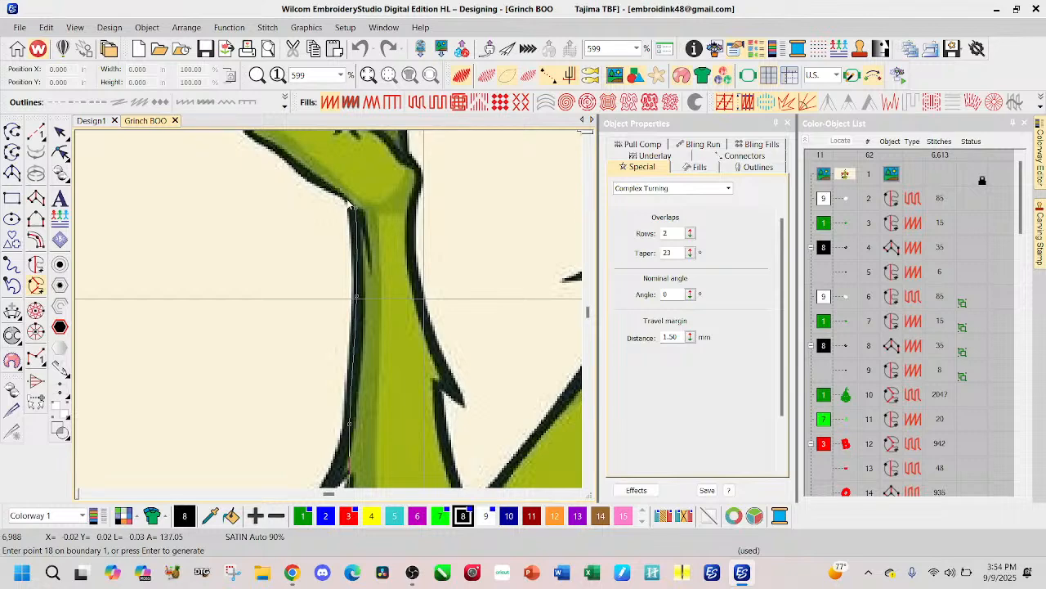
left_click(334, 192)
Step: Extend the boundary from the wrist along the back edge of the hand holding the B to the base of the fingers
scroll(334, 192, "up", 2)
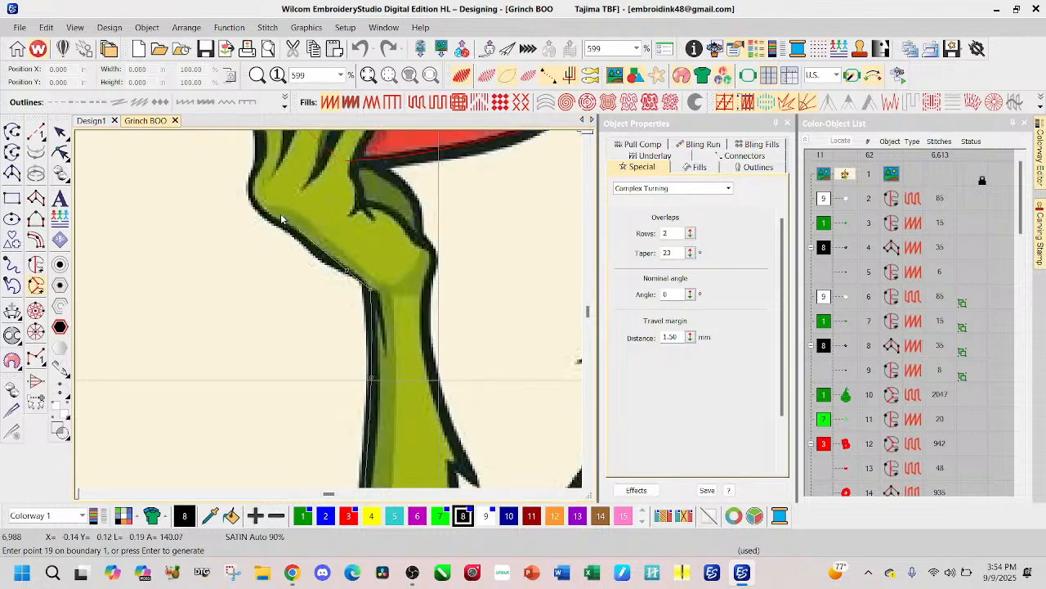
scroll(338, 265, "down", 1)
left_click(328, 358)
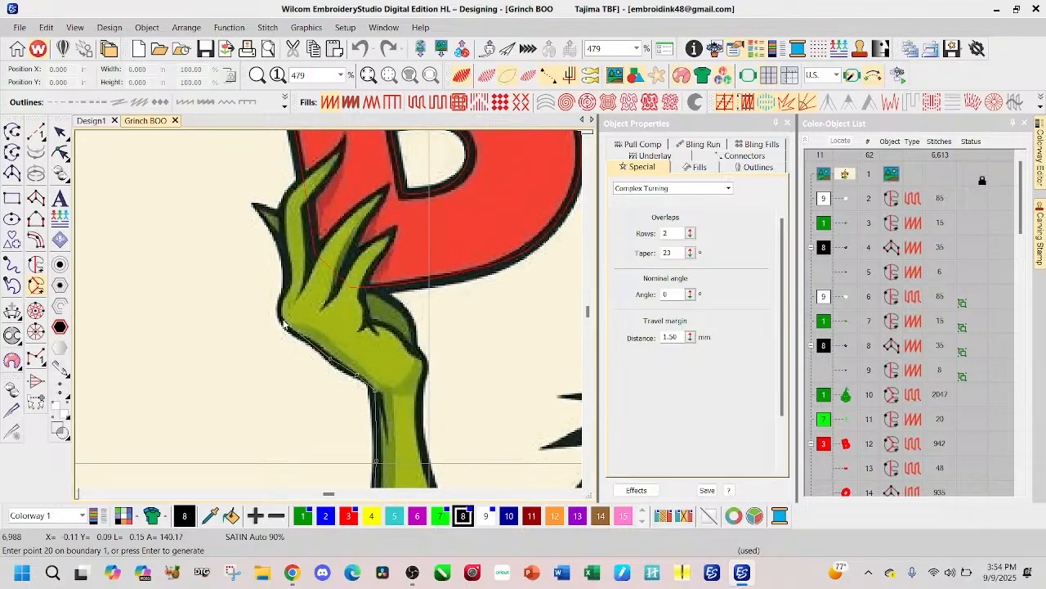
left_click(307, 338)
left_click(287, 328)
left_click(279, 316)
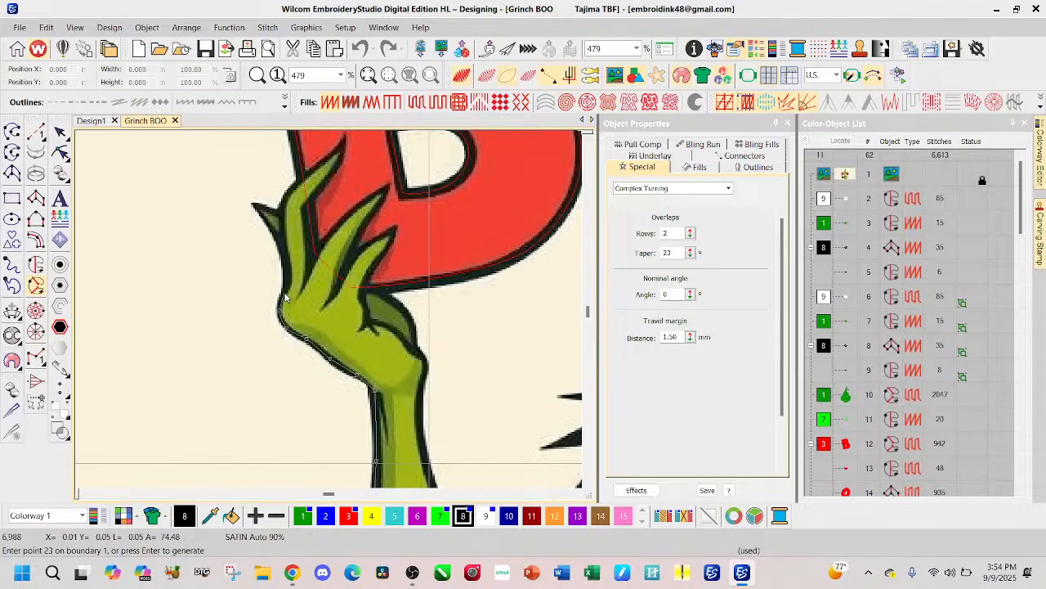
left_click(286, 293)
Step: Outline the short outermost fingertip behind the hand that holds the B
right_click(284, 255)
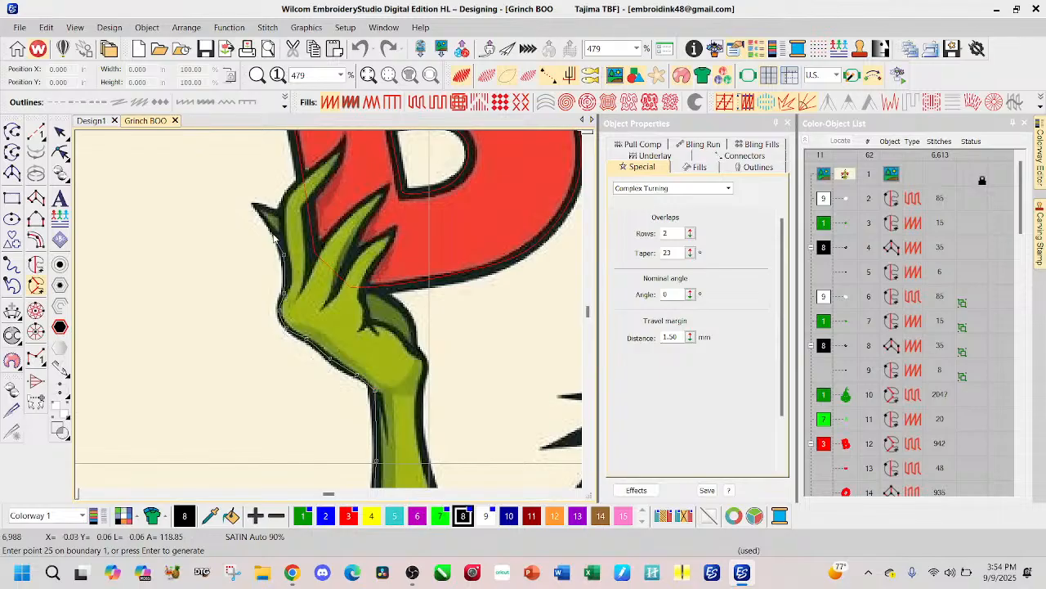
right_click(277, 234)
left_click(252, 202)
left_click(279, 215)
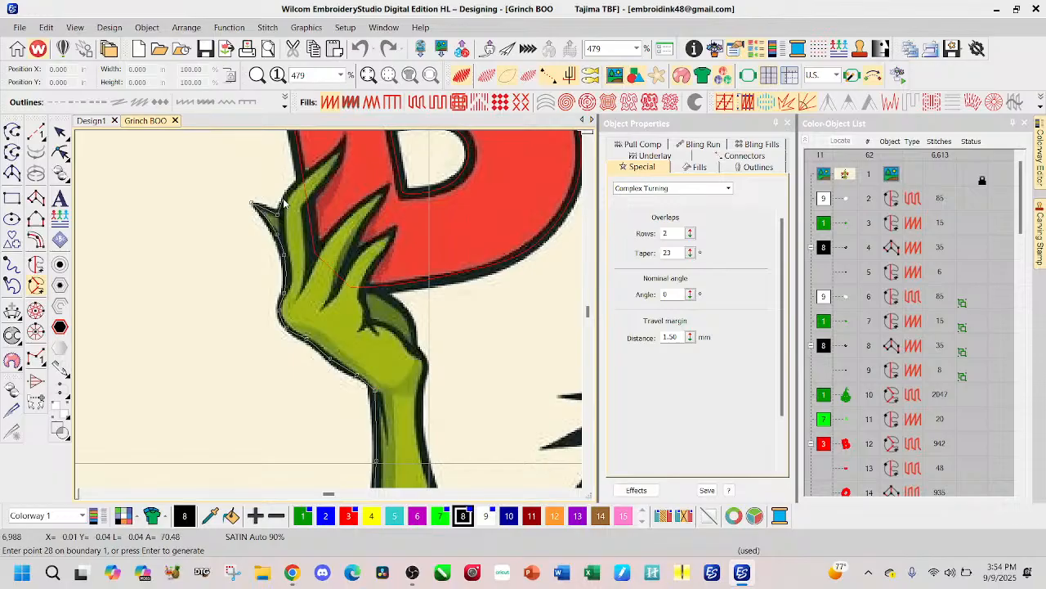
Step: Outline the tall first finger overlapping the B, from its outer edge over the tip down to the gap beside it
left_click(321, 164)
right_click(322, 162)
left_click_drag(322, 164, 319, 244)
left_click(339, 235)
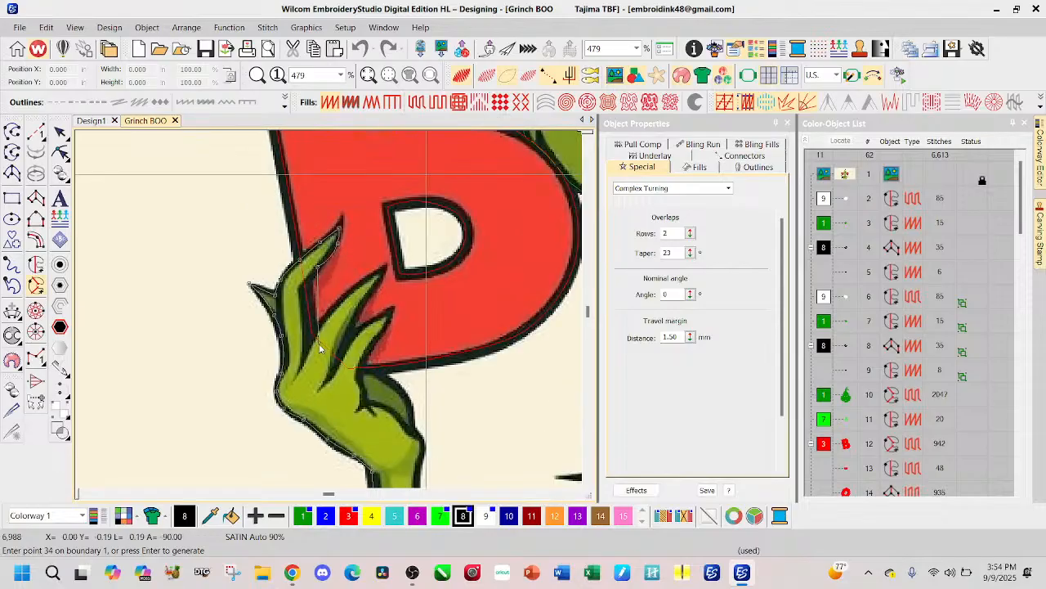
left_click(303, 295)
left_click(306, 352)
Step: Outline the middle finger overlapping the B, up to its tip and back down to the next finger gap
left_click(322, 321)
left_click(350, 294)
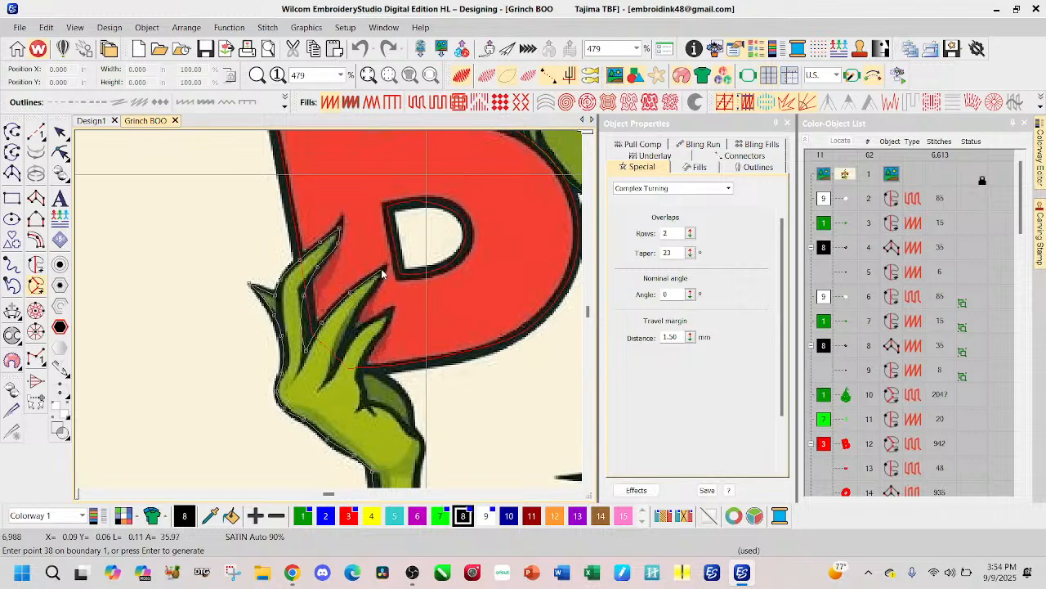
left_click(382, 270)
left_click(353, 315)
left_click(352, 344)
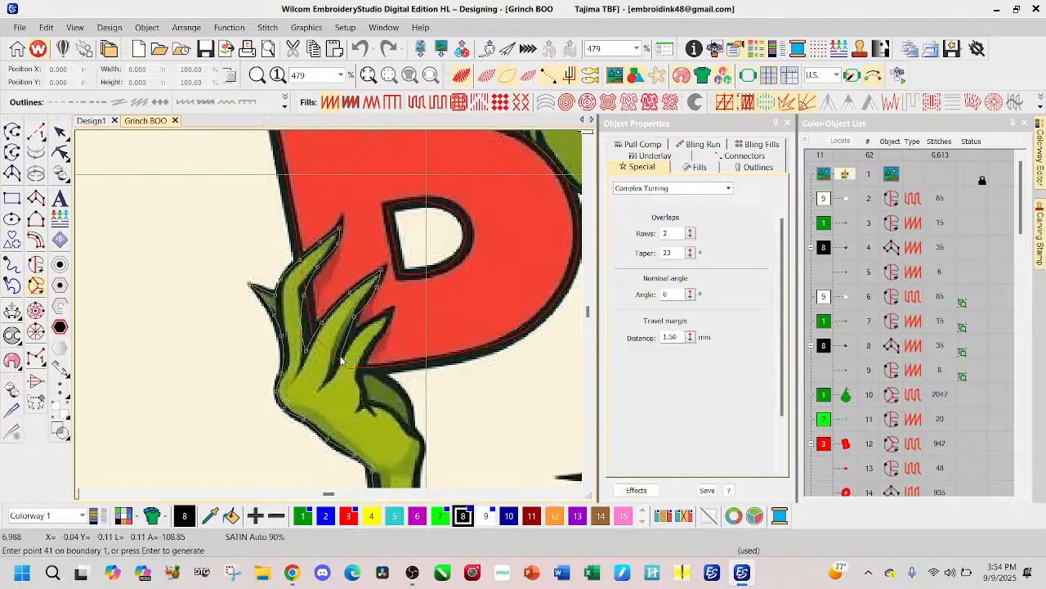
left_click(341, 357)
Step: Outline the shorter finger beside the thumb, over its tip and down to where it meets the thumb below the B
left_click(357, 336)
left_click(372, 323)
left_click(390, 312)
left_click(370, 347)
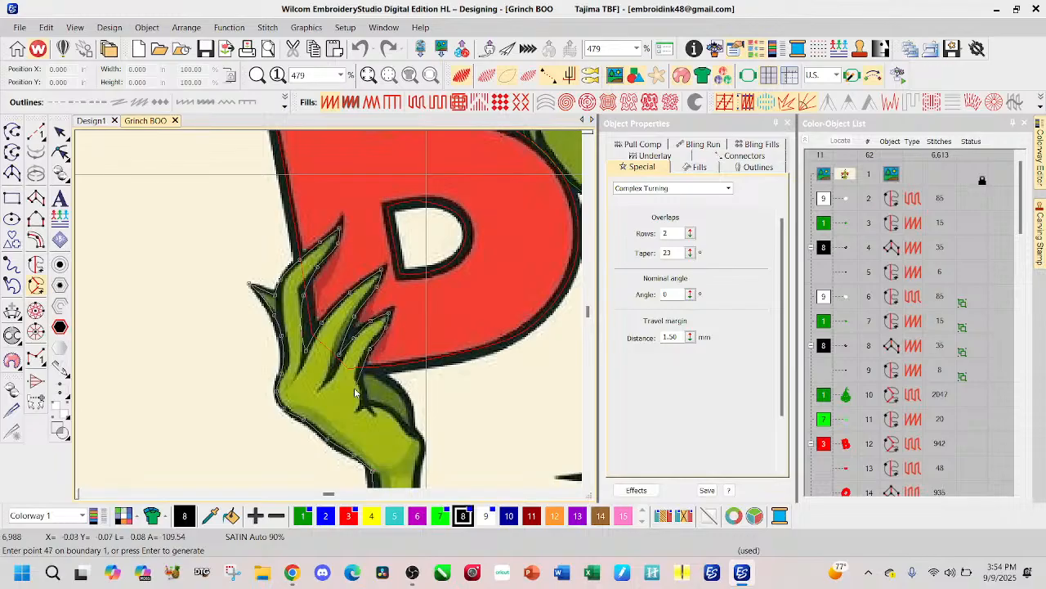
left_click(356, 365)
left_click(360, 377)
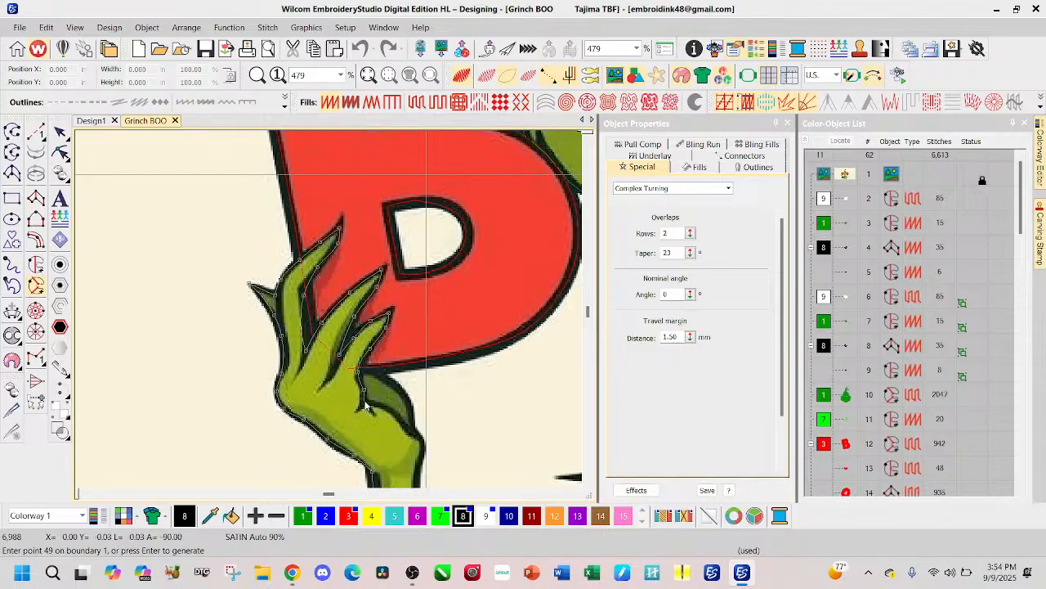
Step: Outline the thumb side of the hand below the B down to the wrist
left_click(368, 406)
left_click(406, 425)
left_click(421, 434)
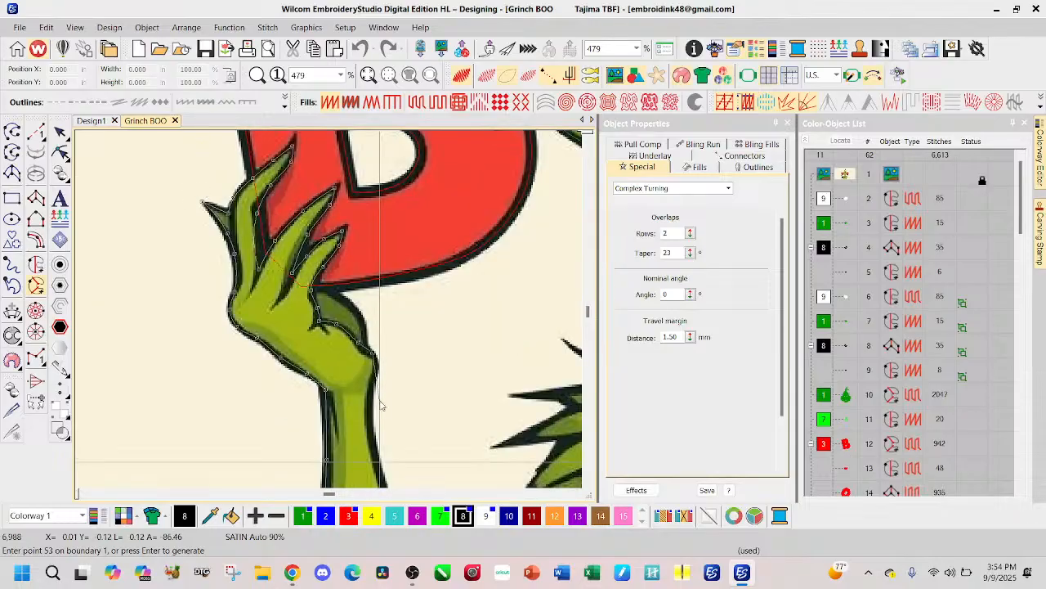
Step: Outline the inner edge of the forearm from the wrist down and around its small fur tuft
left_click(376, 370)
left_click(372, 402)
left_click(373, 450)
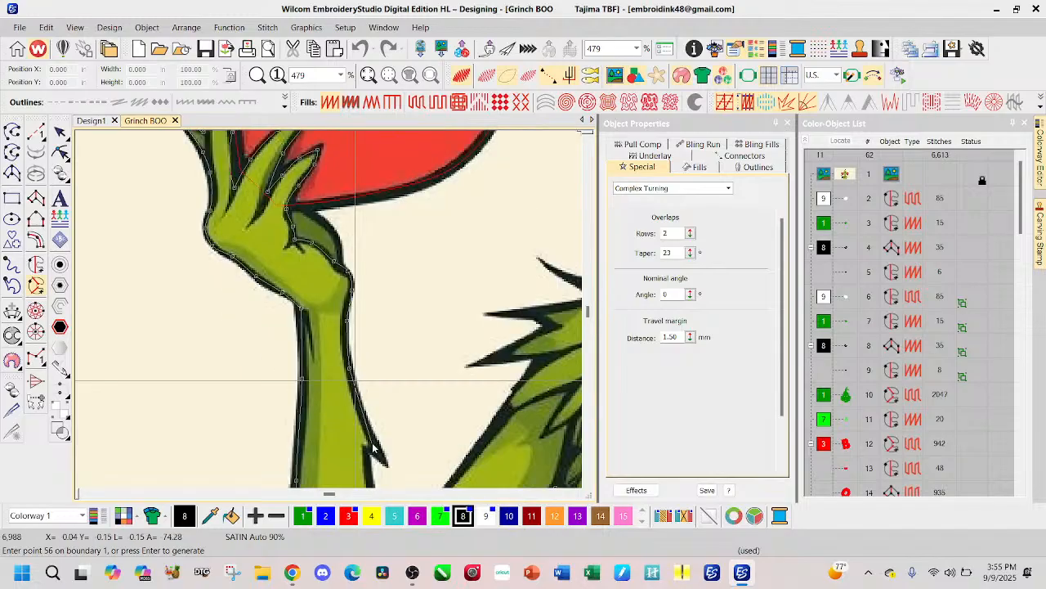
left_click(370, 448)
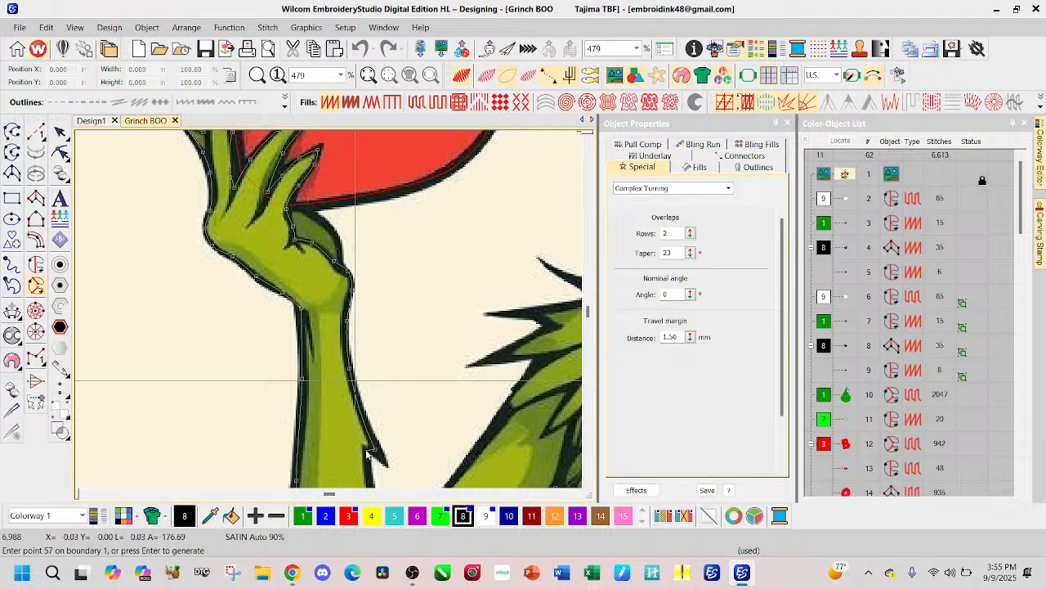
left_click(368, 455)
left_click(362, 440)
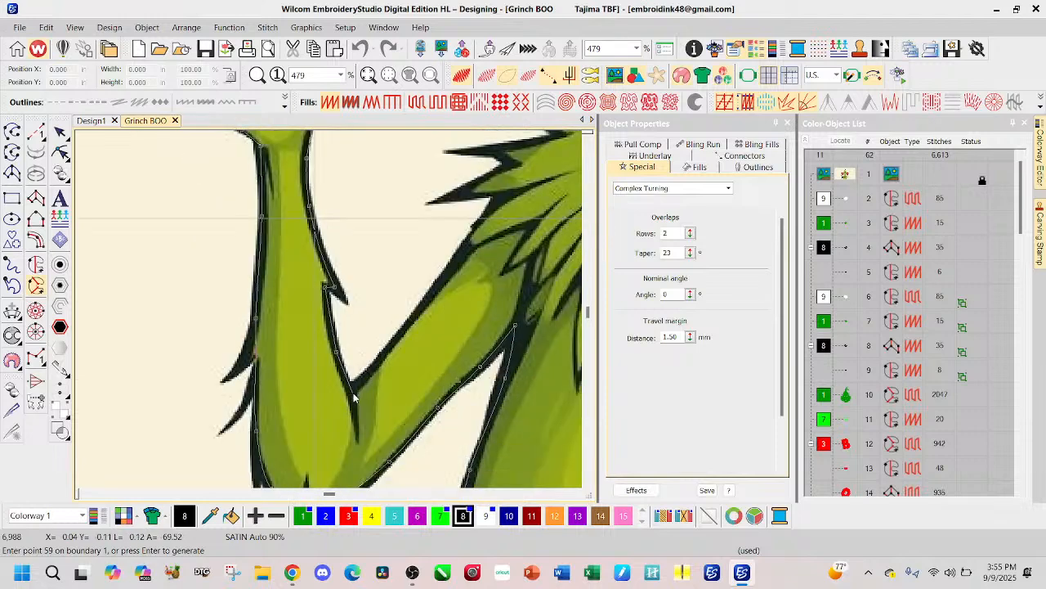
Step: Outline the inner elbow crook and the upper edge of the upper arm toward the shoulder, replacing the misplaced last point
left_click(350, 388)
left_click(385, 354)
left_click(434, 284)
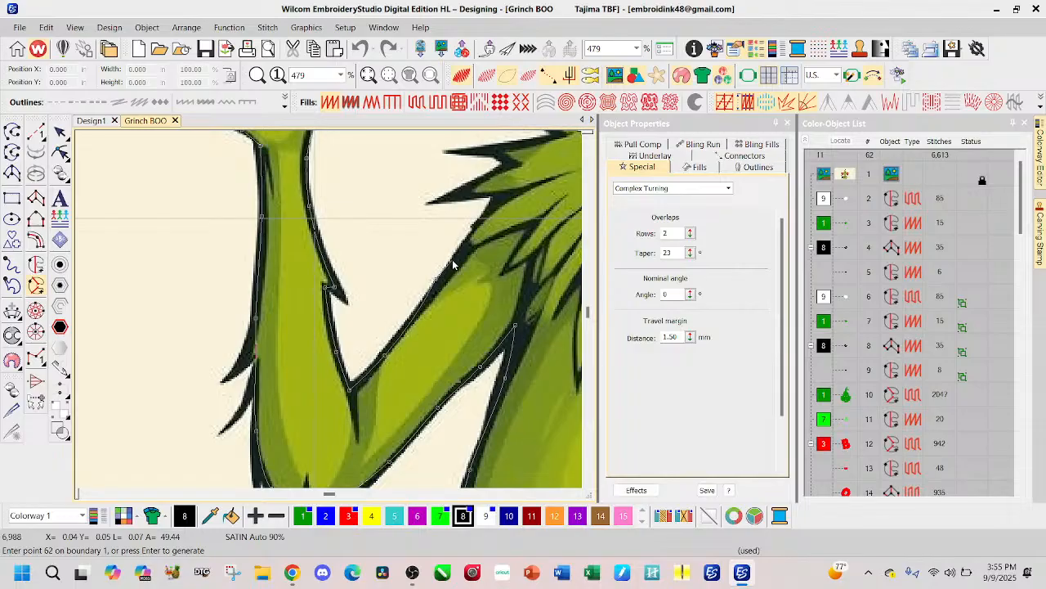
key("BackSpace")
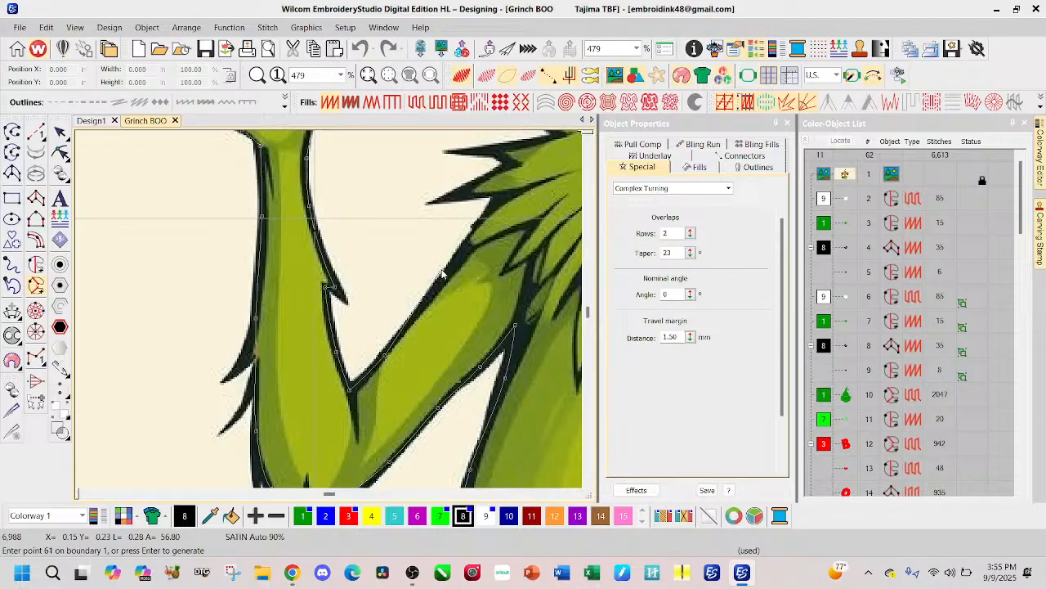
left_click(426, 307)
scroll(484, 237, "down", 1)
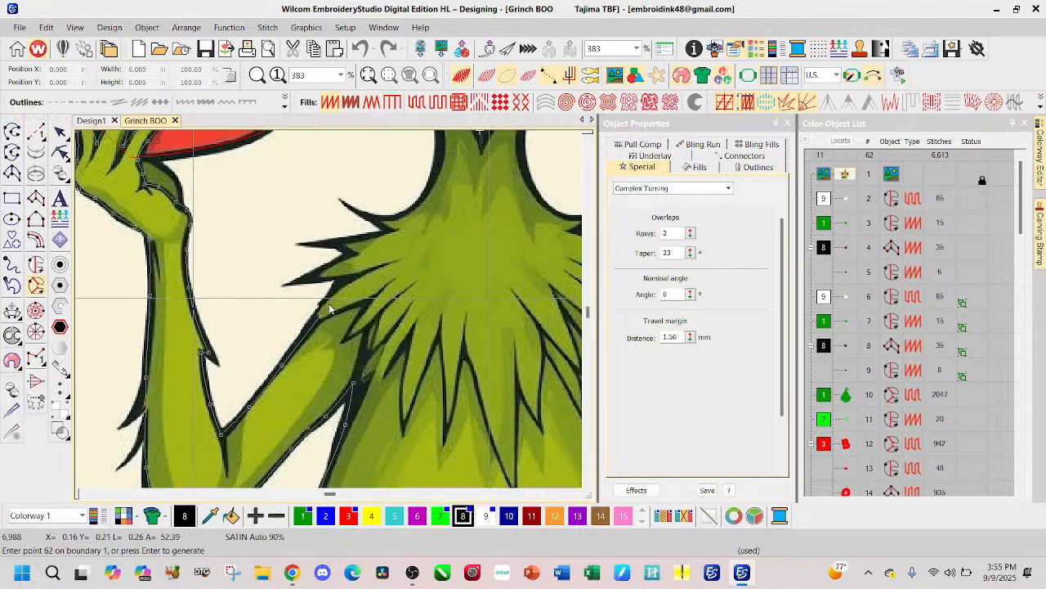
Step: Continue the boundary from the shoulder into the chest fur, overlapping beneath it as far as the first tufts
left_click(339, 301)
left_click(352, 296)
left_click(382, 291)
left_click(365, 325)
left_click(382, 315)
left_click(413, 325)
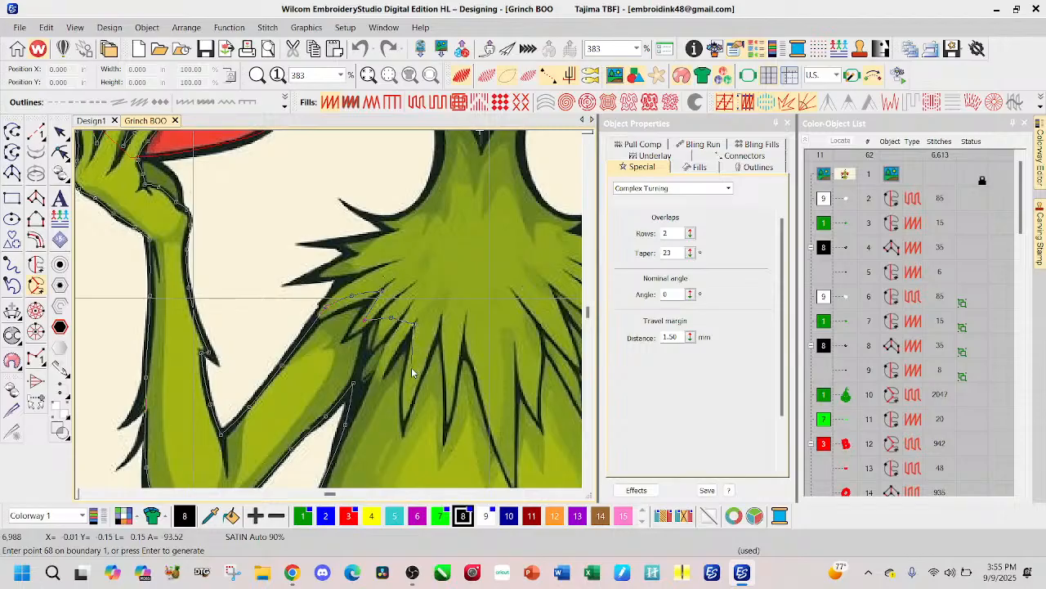
left_click(425, 333)
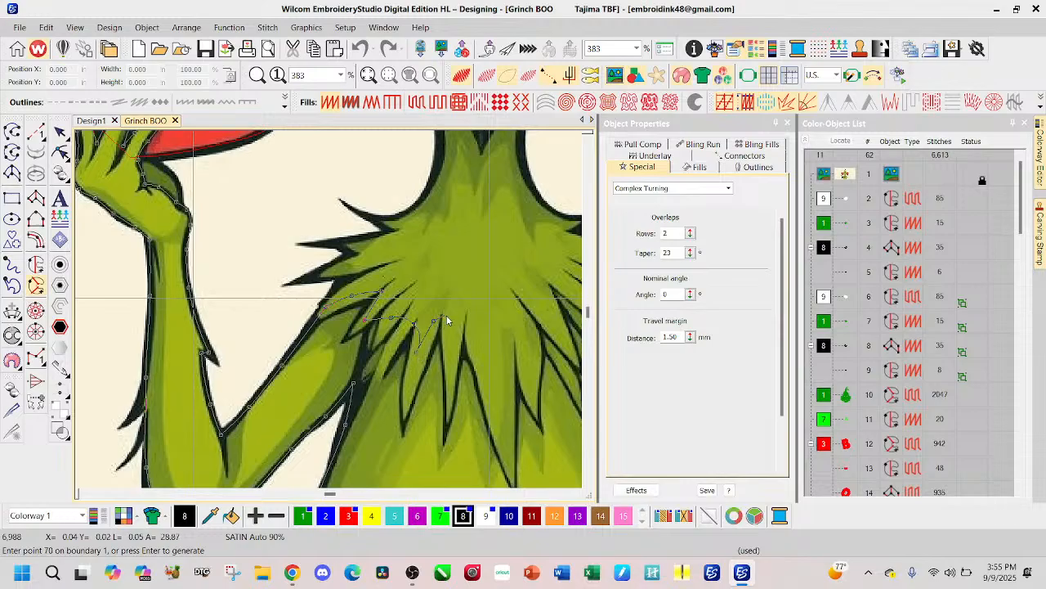
Step: Continue the boundary across the chest fur and down the long central spike to near its tip
left_click(438, 320)
left_click(446, 325)
left_click(471, 324)
left_click(414, 378)
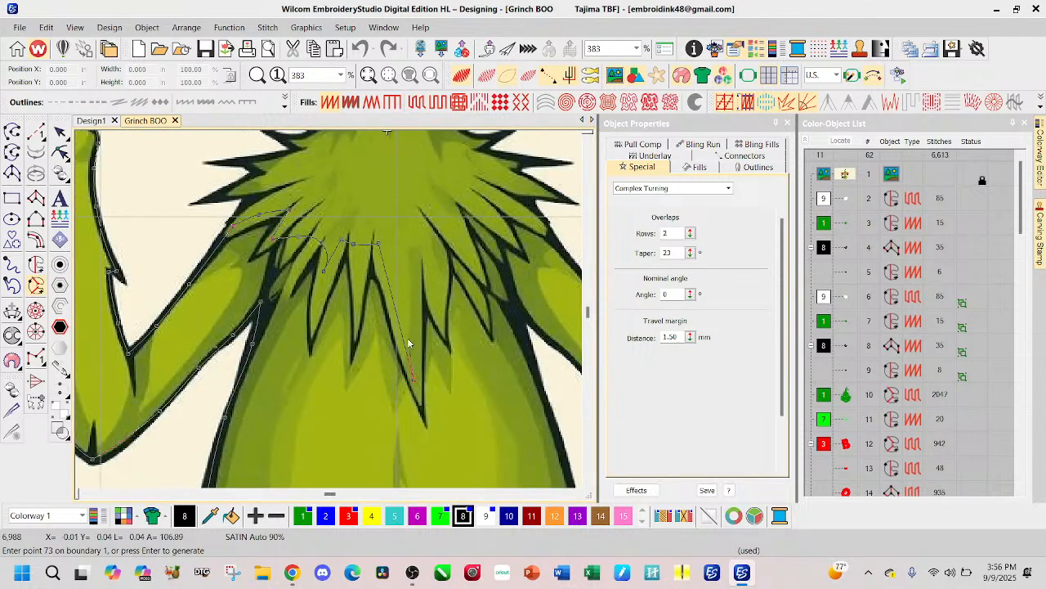
Step: Run the boundary back up from the central spike and zigzag through the neighboring tufts toward the O-side shoulder
left_click(416, 243)
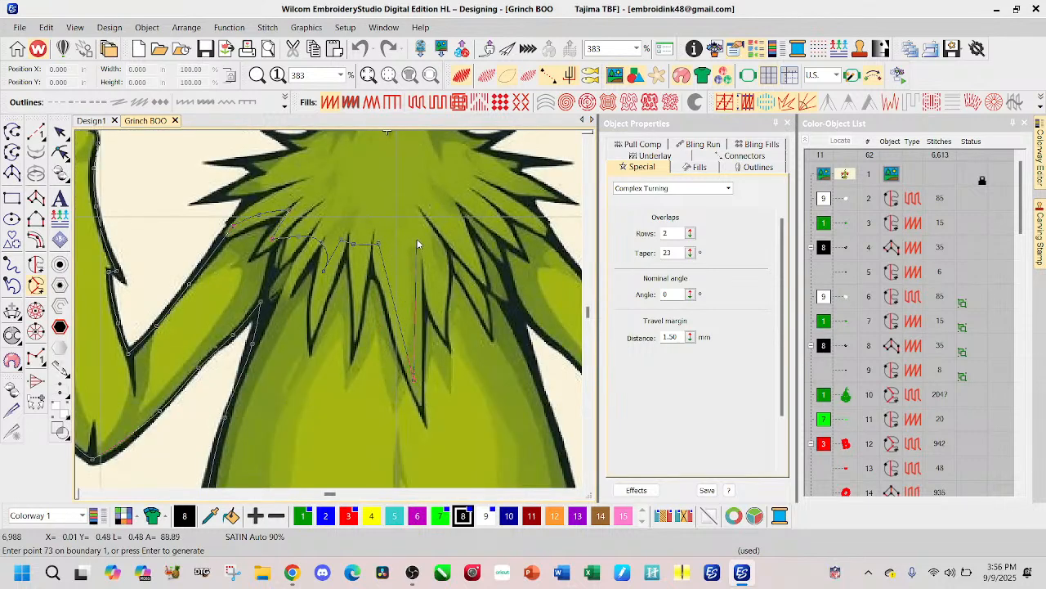
left_click(435, 303)
left_click(444, 234)
left_click(471, 259)
left_click(451, 213)
scroll(331, 314, "down", 1)
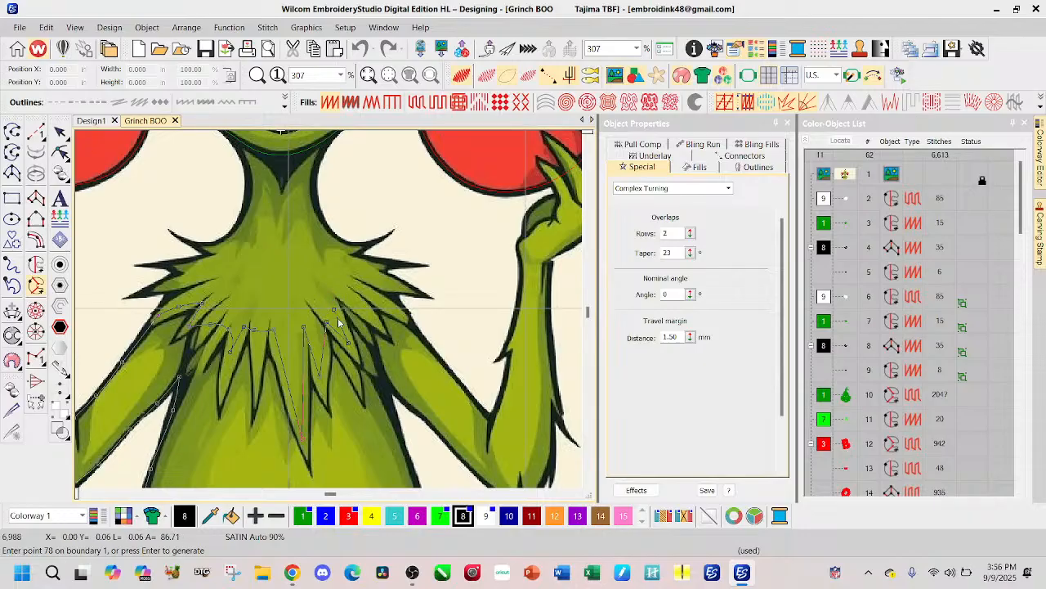
Step: Replace the misplaced points and carry the boundary through the remaining chest fur to the shoulder of the arm holding the O
key("BackSpace")
left_click(331, 291)
left_click(370, 318)
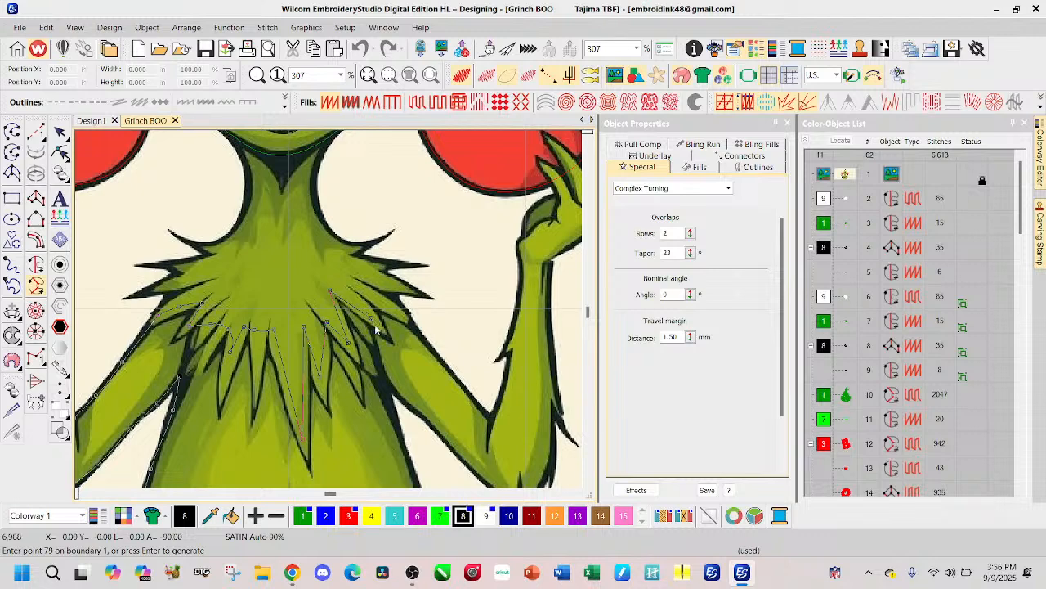
left_click(377, 373)
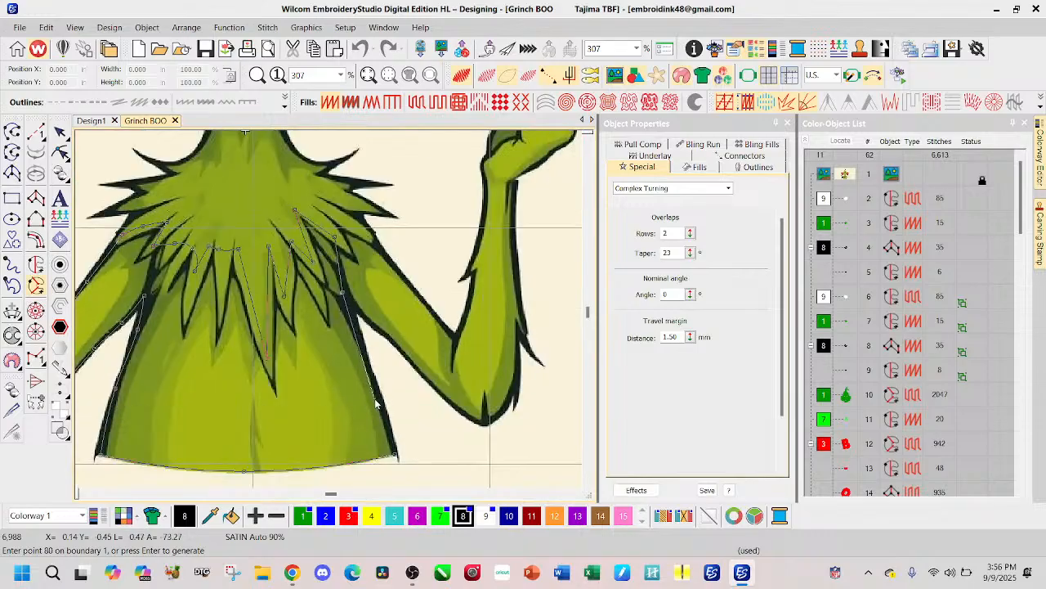
key("BackSpace")
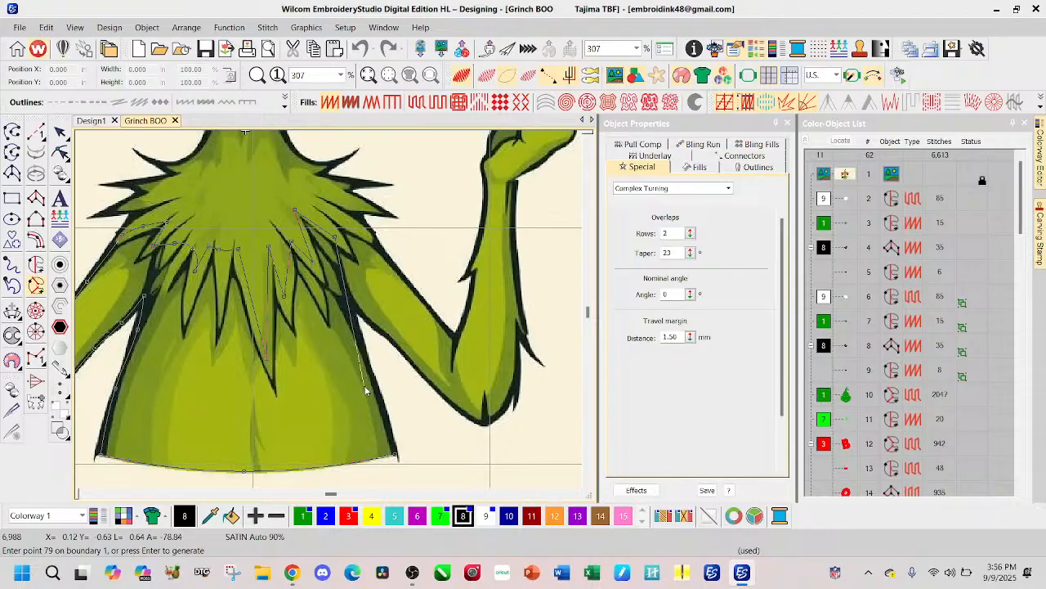
left_click(339, 221)
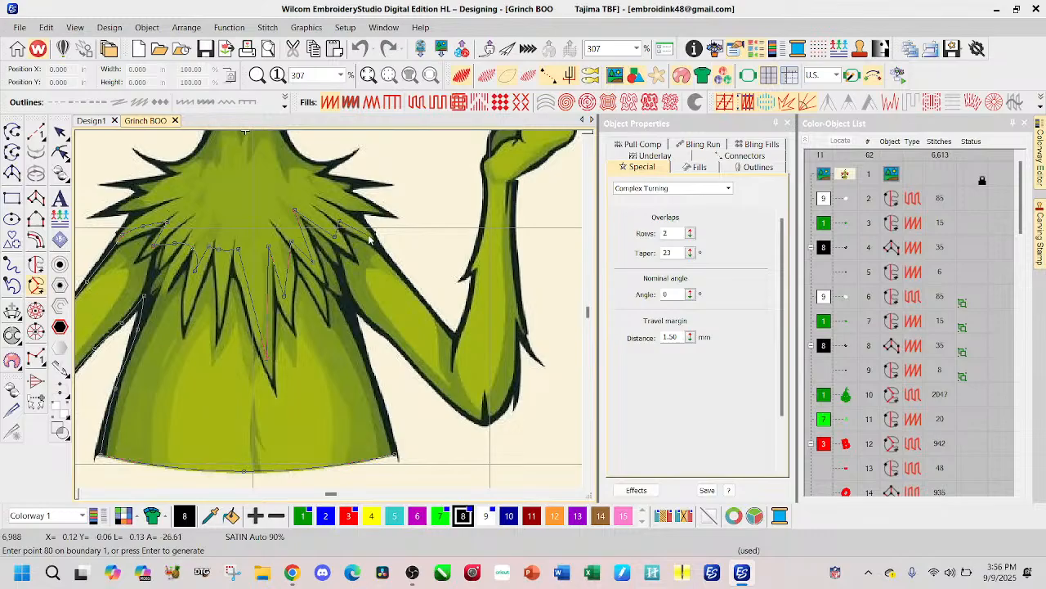
left_click(374, 242)
Step: Outline the upper edge of the O-side upper arm down to the elbow crook and up to the forearm's fur tuft
left_click(431, 310)
left_click(455, 333)
left_click(468, 301)
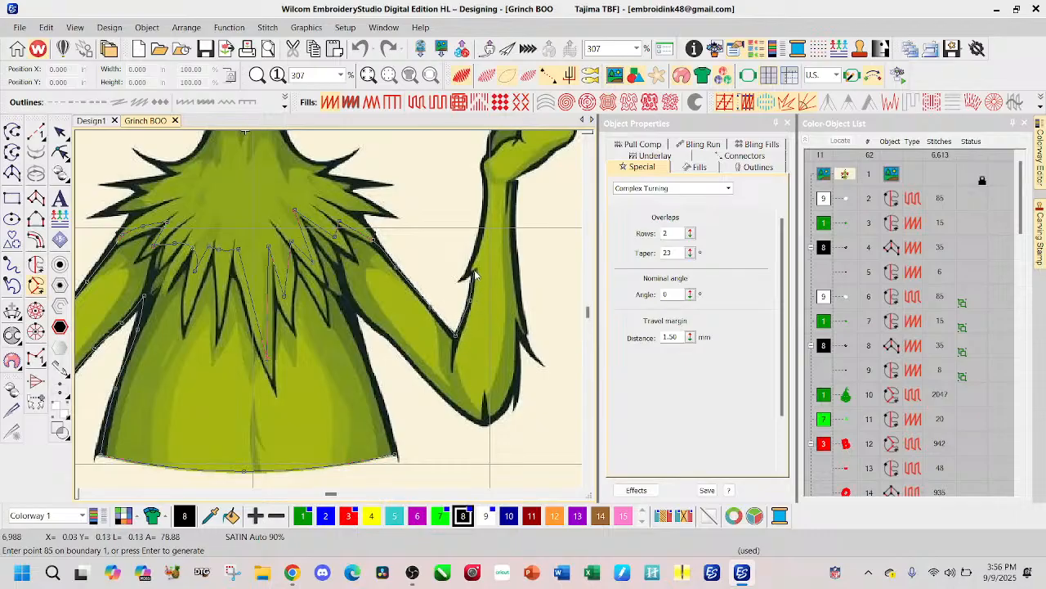
left_click(473, 270)
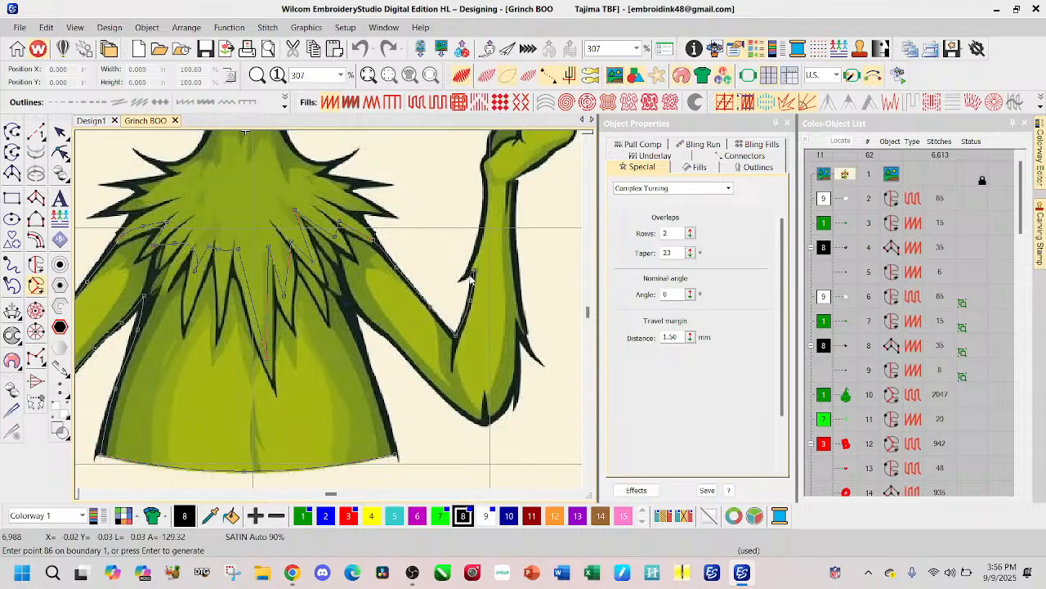
Step: Outline the fur tuft and the inner edge of the O-side forearm up to the wrist
left_click(467, 274)
left_click(479, 243)
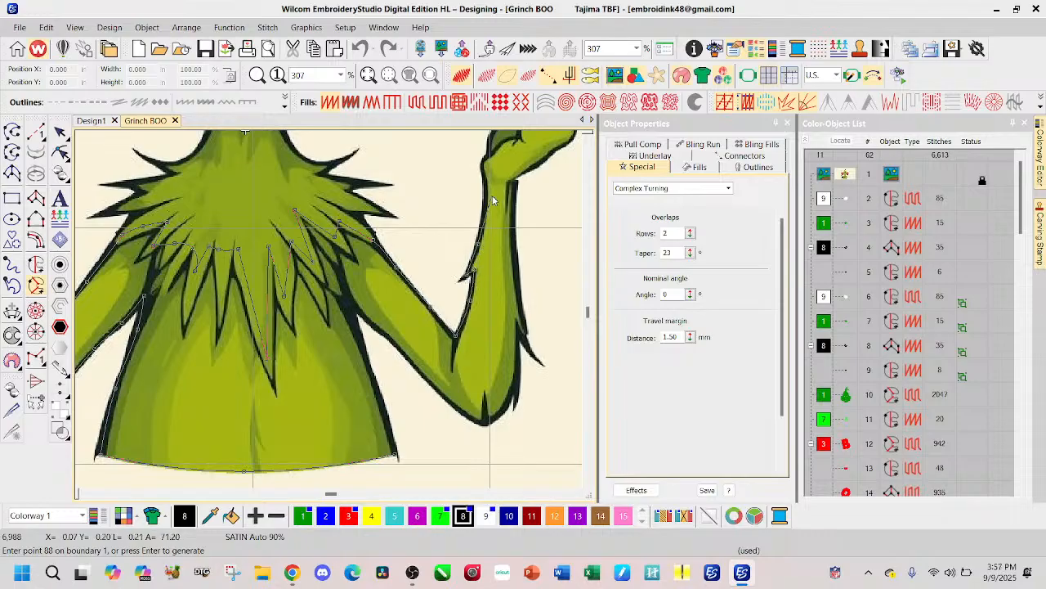
left_click(485, 196)
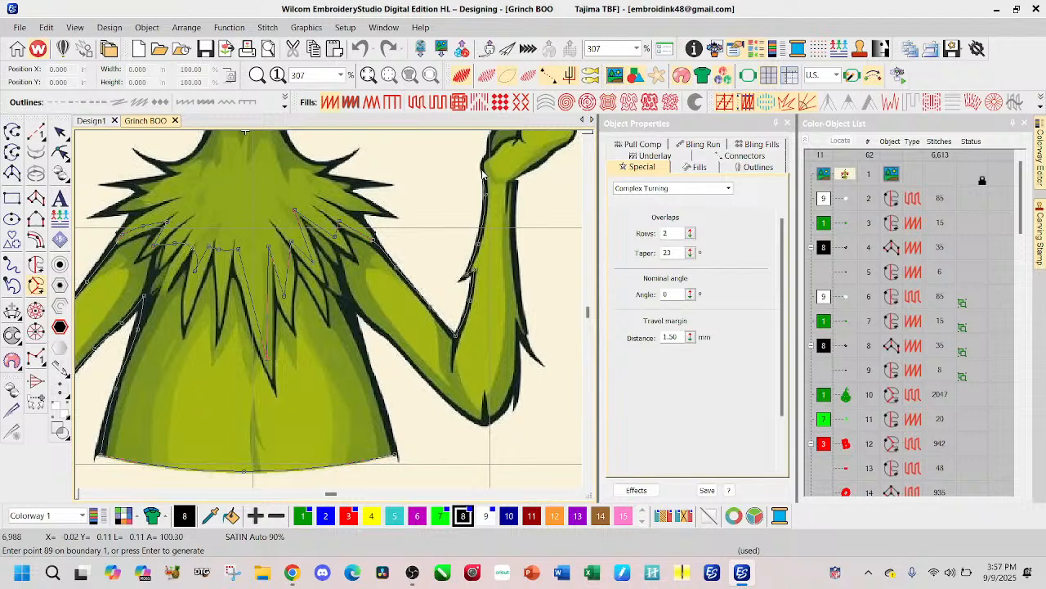
left_click(485, 170)
left_click(487, 161)
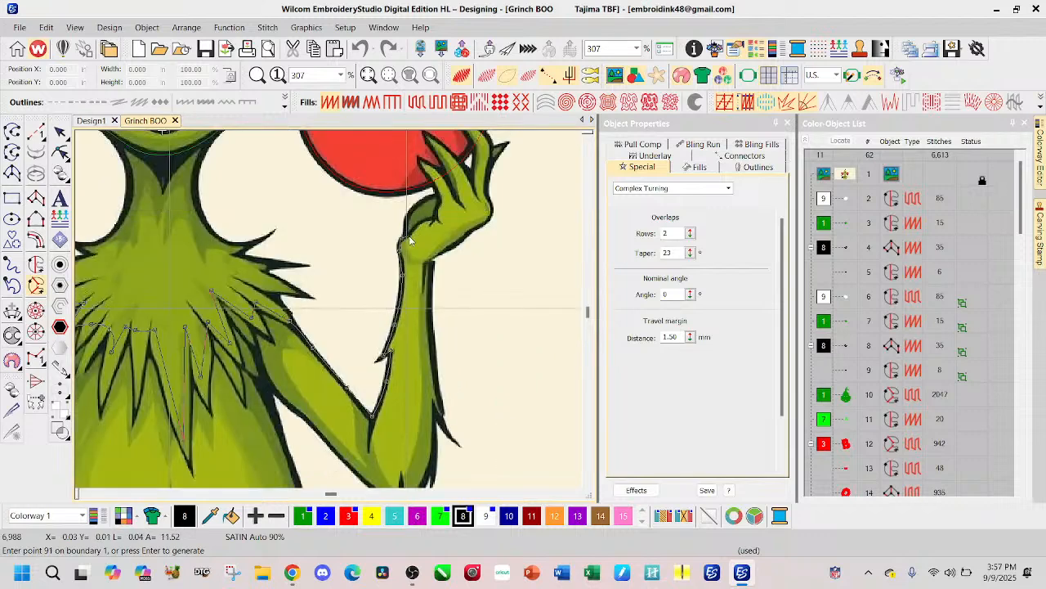
Step: Outline the hand from the wrist along the base of the thumb below the O, removing the misplaced last point
left_click(411, 231)
left_click(425, 220)
left_click(438, 221)
left_click(441, 204)
scroll(442, 210, "up", 3)
key("BackSpace")
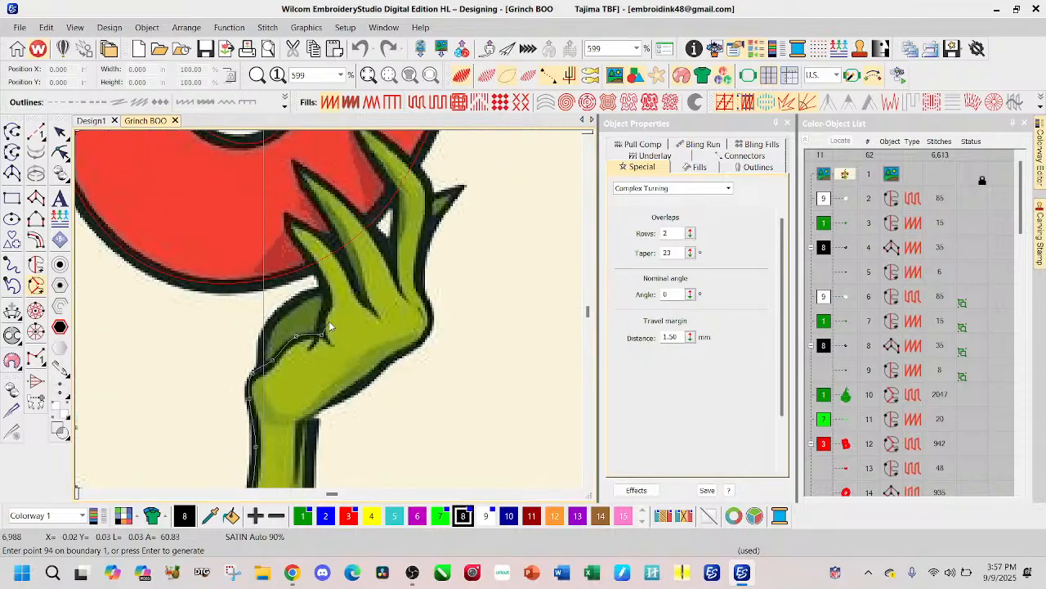
Step: Outline the shorter finger beside the thumb on the O, over its tip and down into the next finger gap
left_click(324, 317)
left_click(328, 301)
left_click(316, 268)
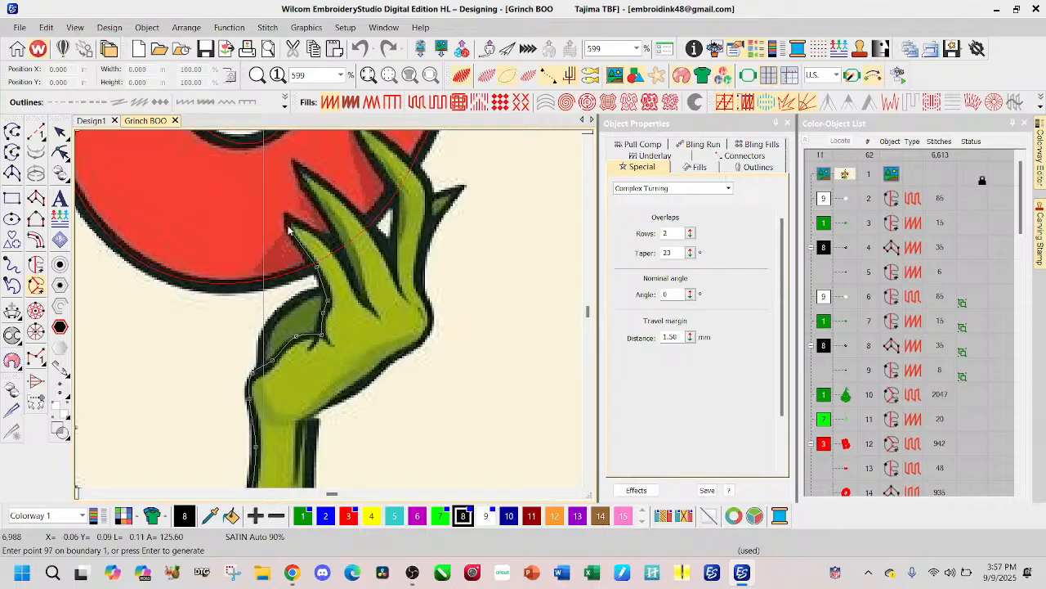
left_click(289, 232)
left_click(286, 218)
left_click(305, 228)
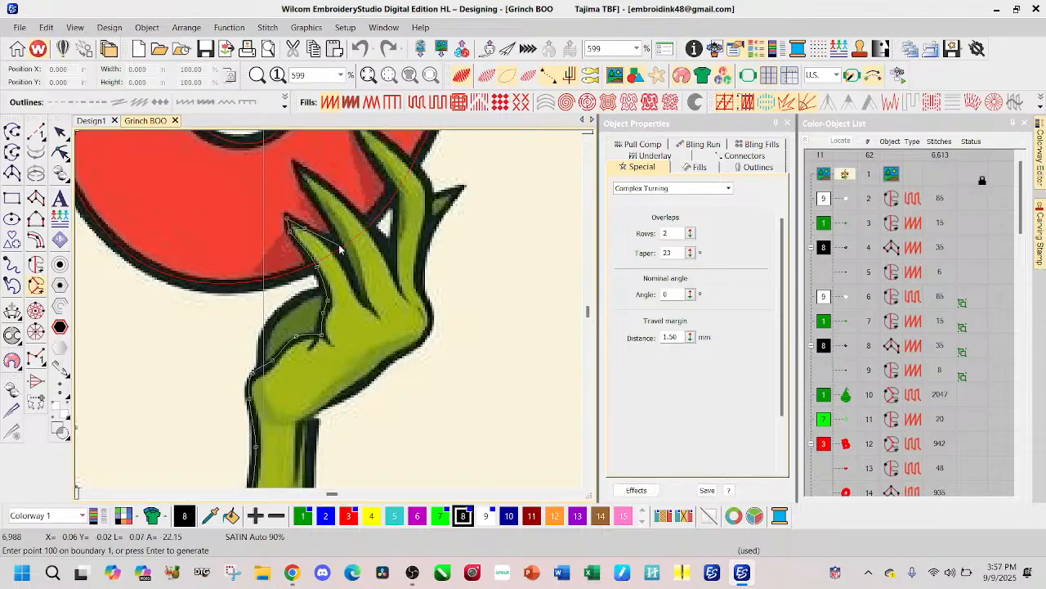
left_click(334, 247)
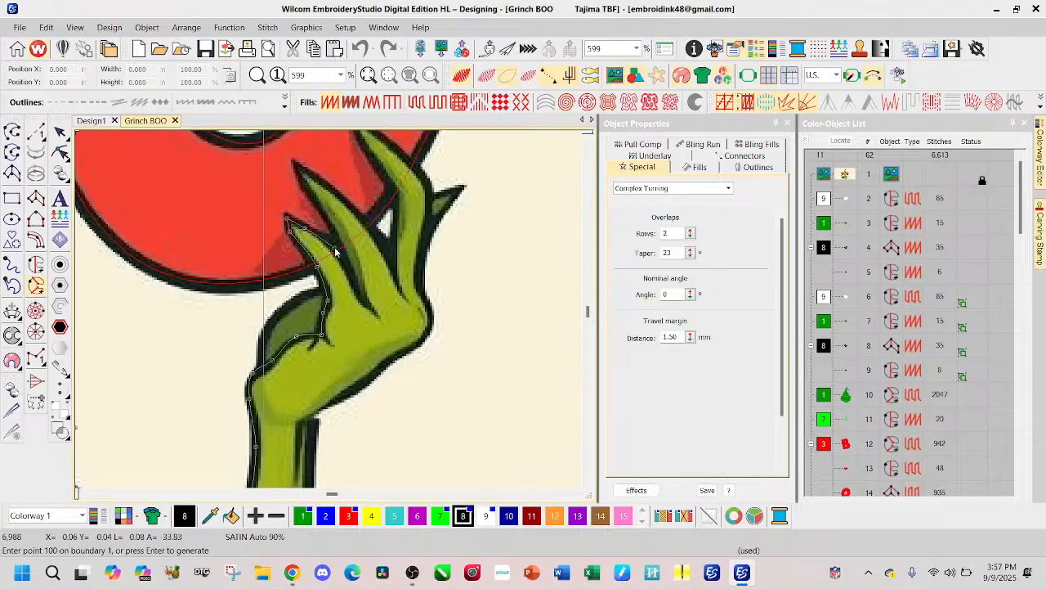
left_click(357, 286)
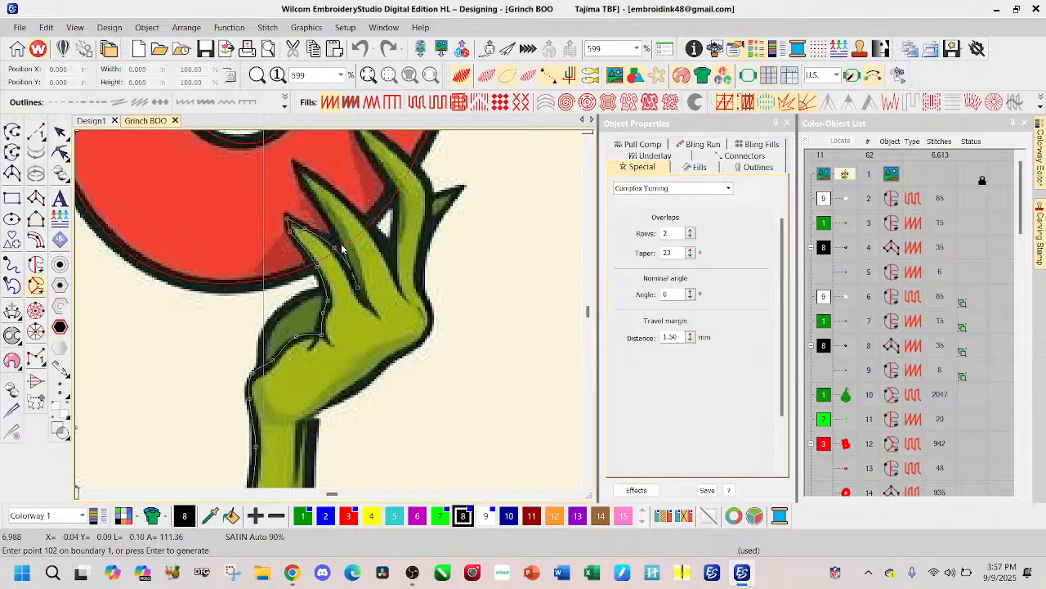
Step: Outline the middle finger overlapping the O, up to its tip and back down to the next finger gap
left_click(337, 241)
left_click(311, 196)
left_click(300, 175)
left_click(296, 164)
left_click(325, 181)
left_click(361, 218)
left_click(395, 265)
Step: Outline the tall finger overlapping the O, from the gap up over its tip and down its outer edge
left_click(396, 188)
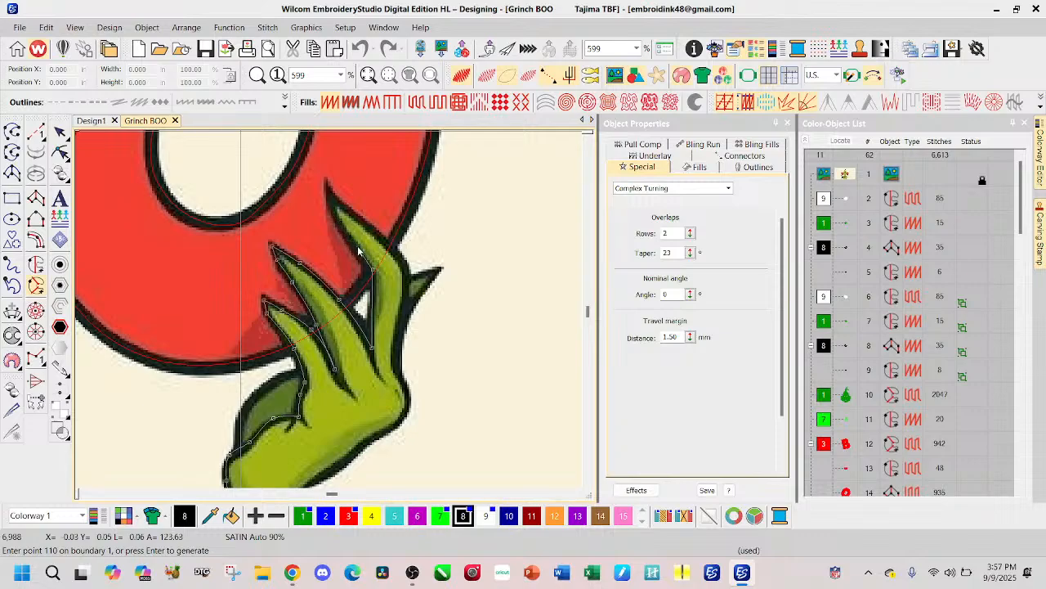
left_click(333, 208)
left_click(331, 198)
left_click(358, 217)
left_click(390, 251)
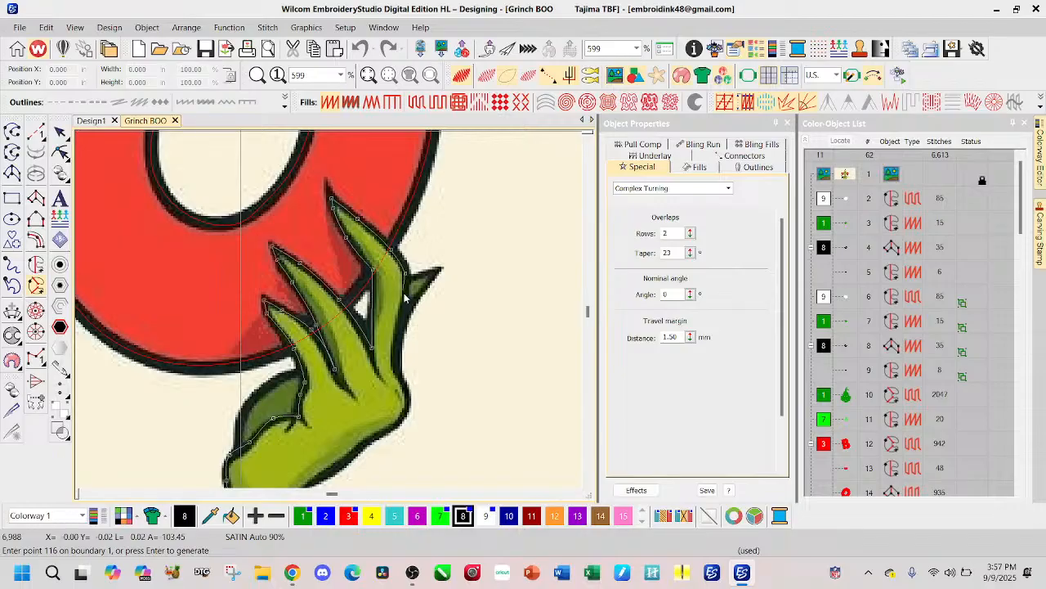
Step: Outline the short outermost fingertip behind the O-side hand and continue down the outer side of the finger
left_click(406, 276)
left_click(407, 279)
left_click(440, 271)
left_click(423, 290)
left_click(401, 328)
left_click(397, 369)
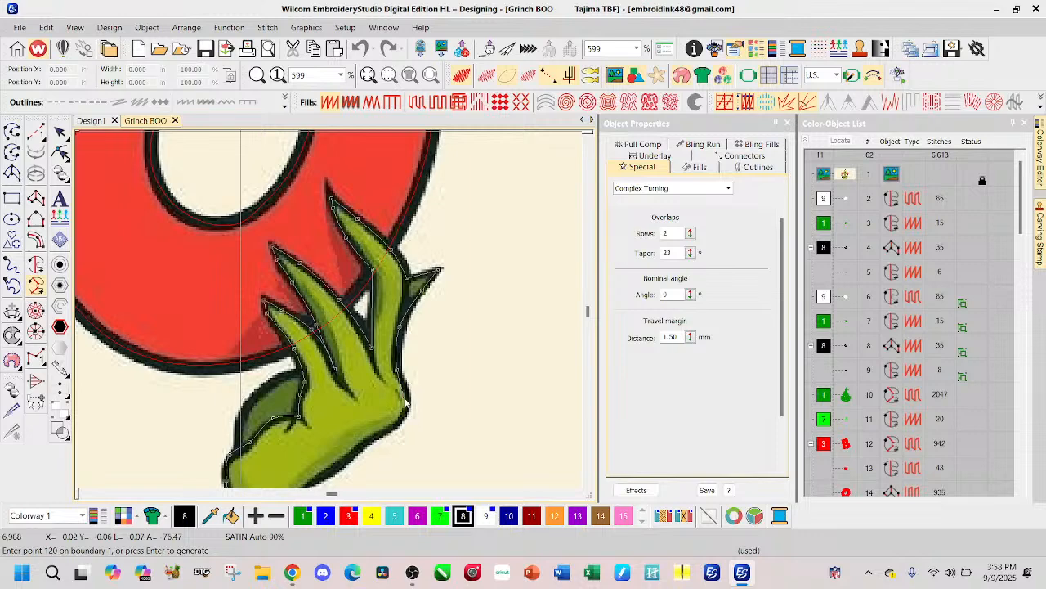
Step: Outline the outer curve and lower edge of the O-side hand back to the wrist
left_click(407, 405)
left_click(402, 420)
left_click(394, 431)
left_click(353, 448)
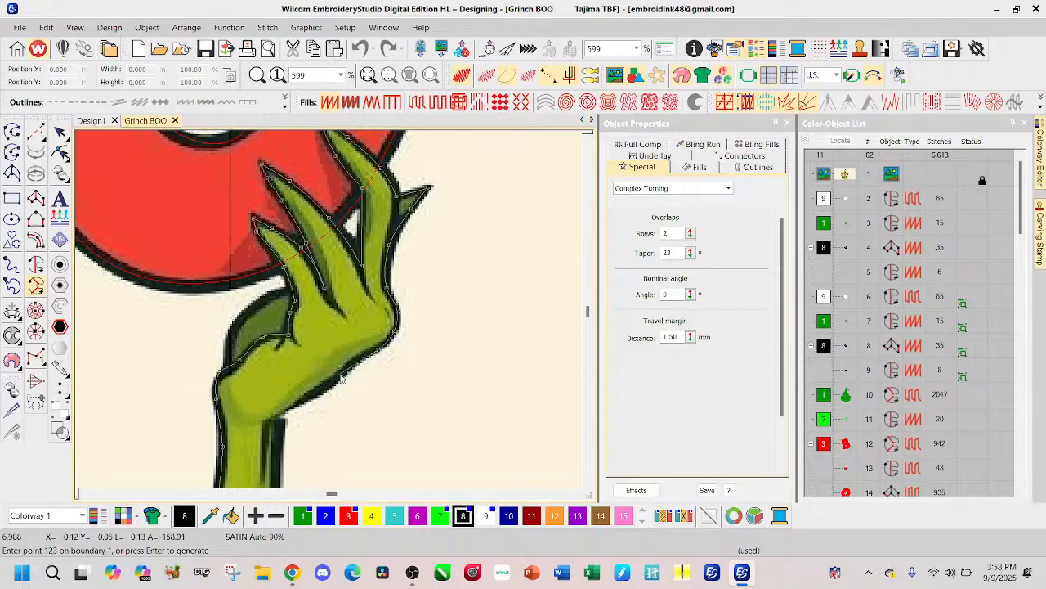
left_click(315, 393)
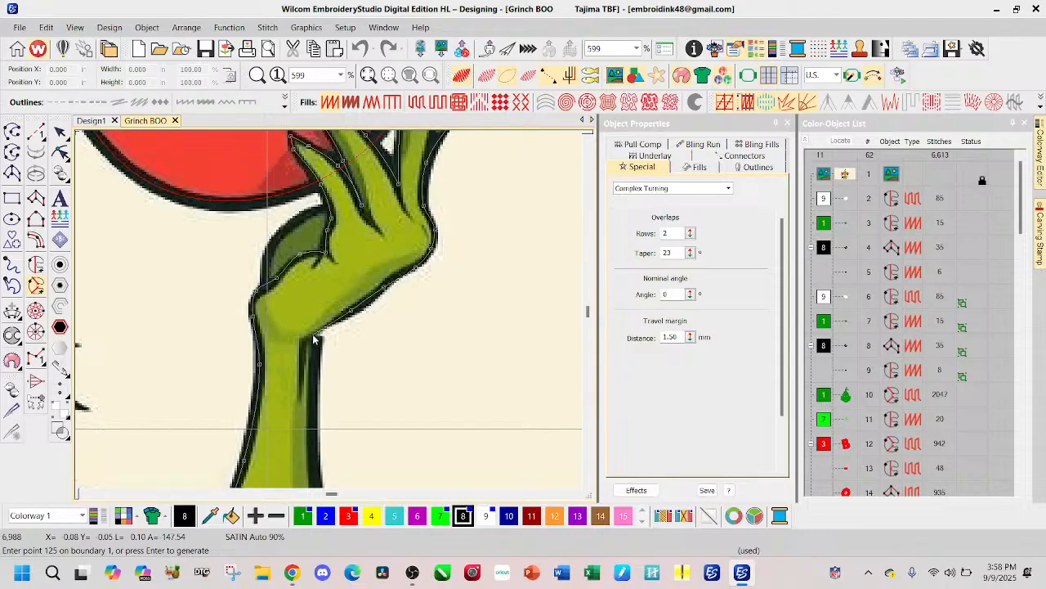
left_click(315, 334)
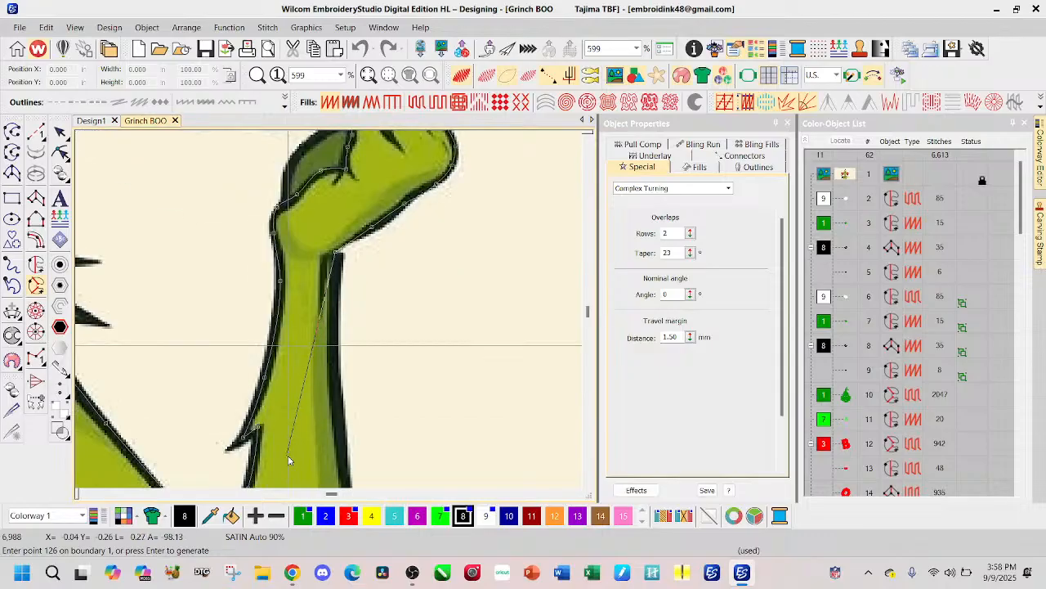
Step: Outline the outer edge of the O-side forearm down past its fur tuft toward the elbow
left_click(337, 424)
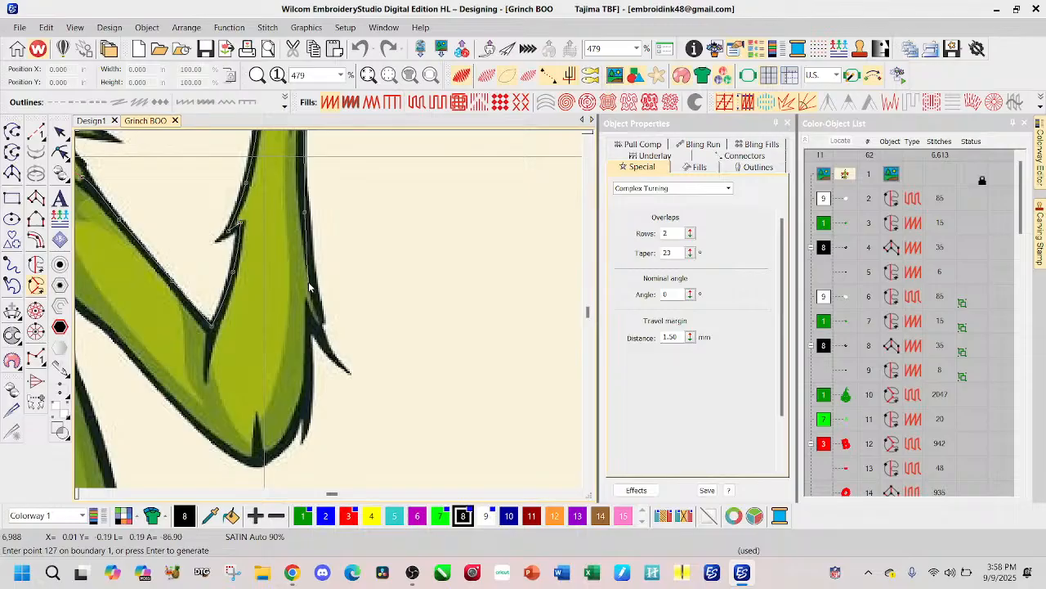
left_click(322, 331)
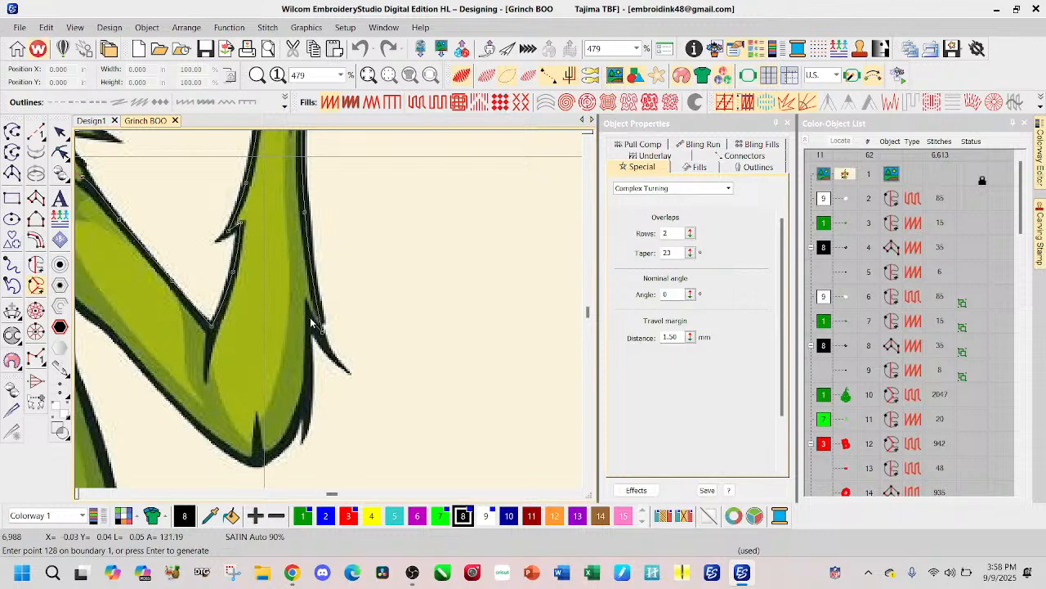
left_click(309, 318)
left_click(310, 376)
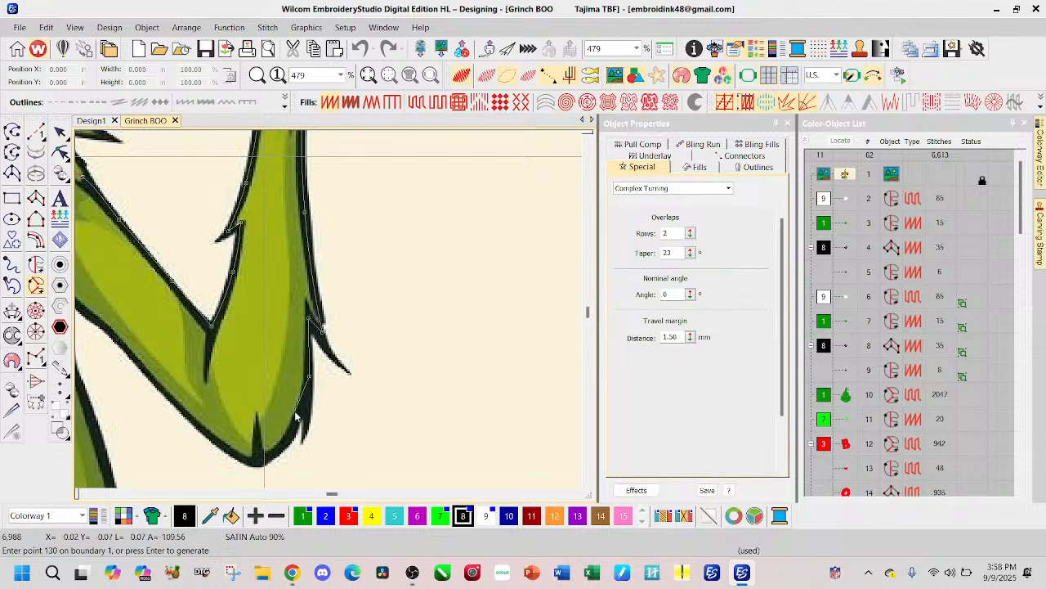
Step: Outline around the O-side elbow and along the underside of the upper arm up to the armpit
left_click(296, 418)
left_click(278, 452)
left_click(260, 463)
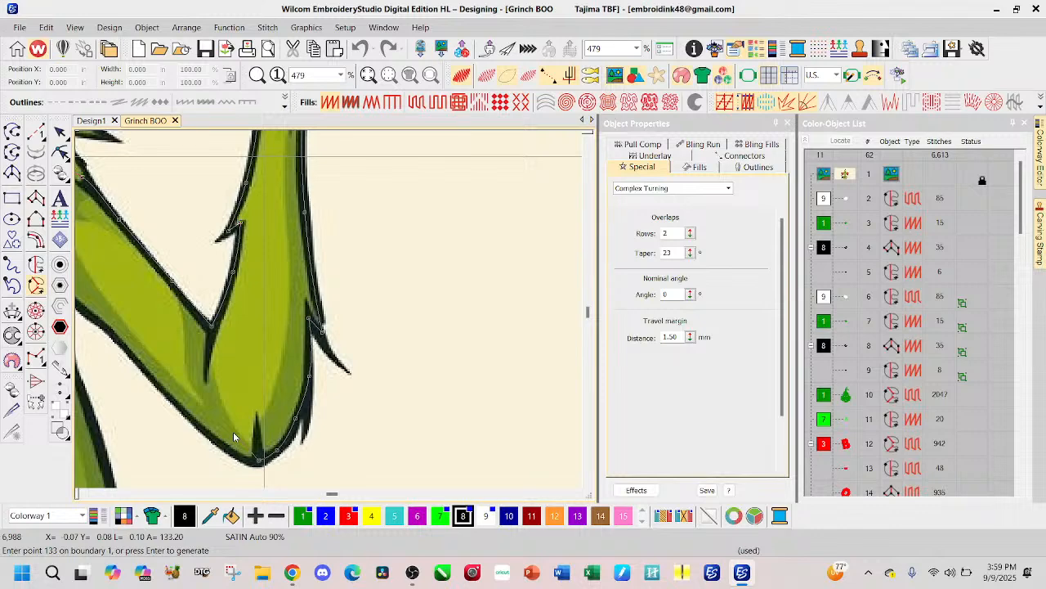
left_click(233, 432)
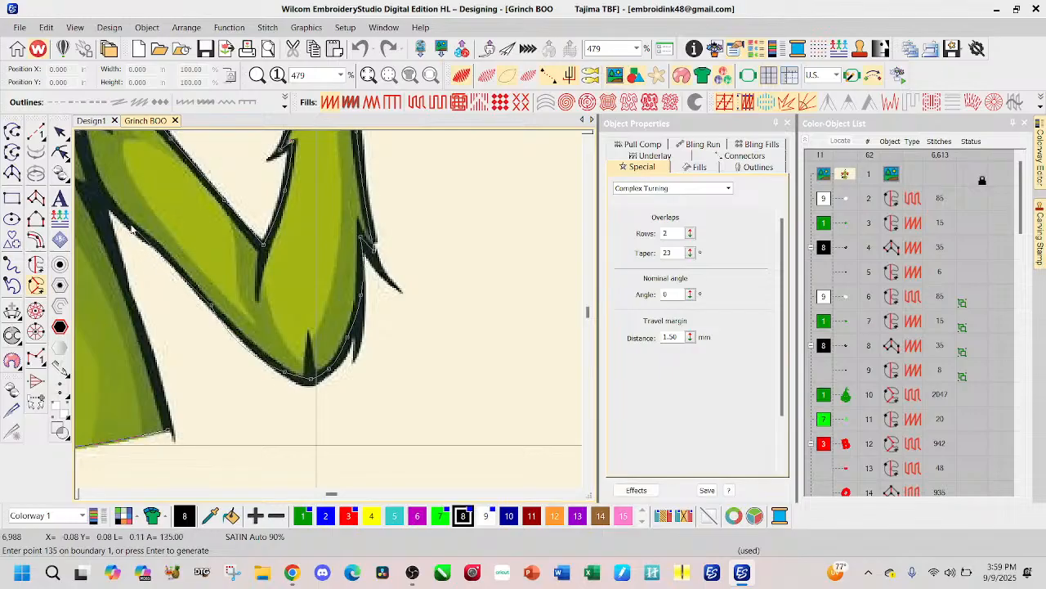
left_click(212, 305)
left_click(280, 310)
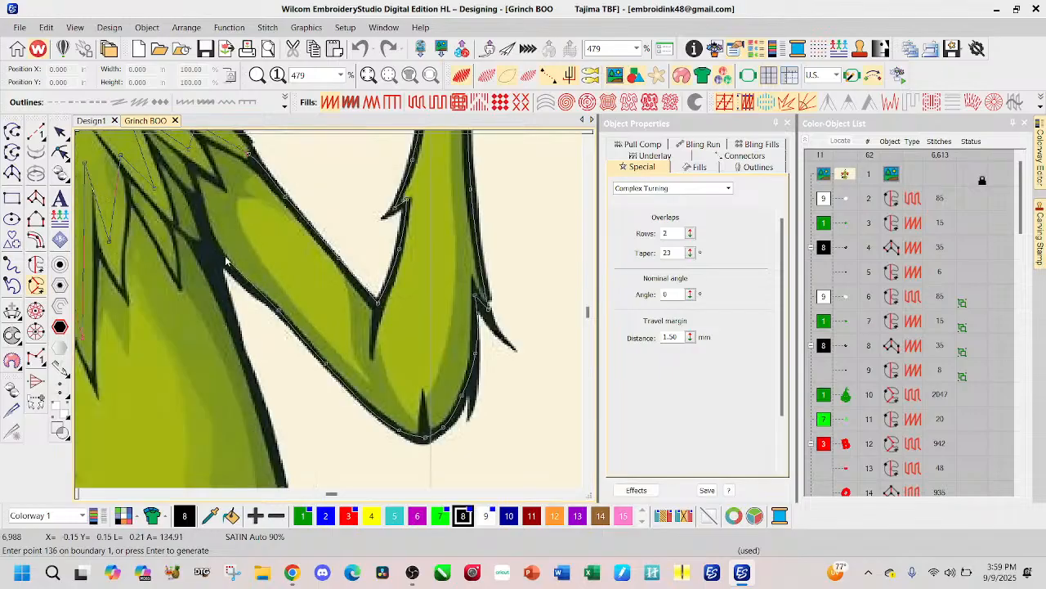
left_click(205, 247)
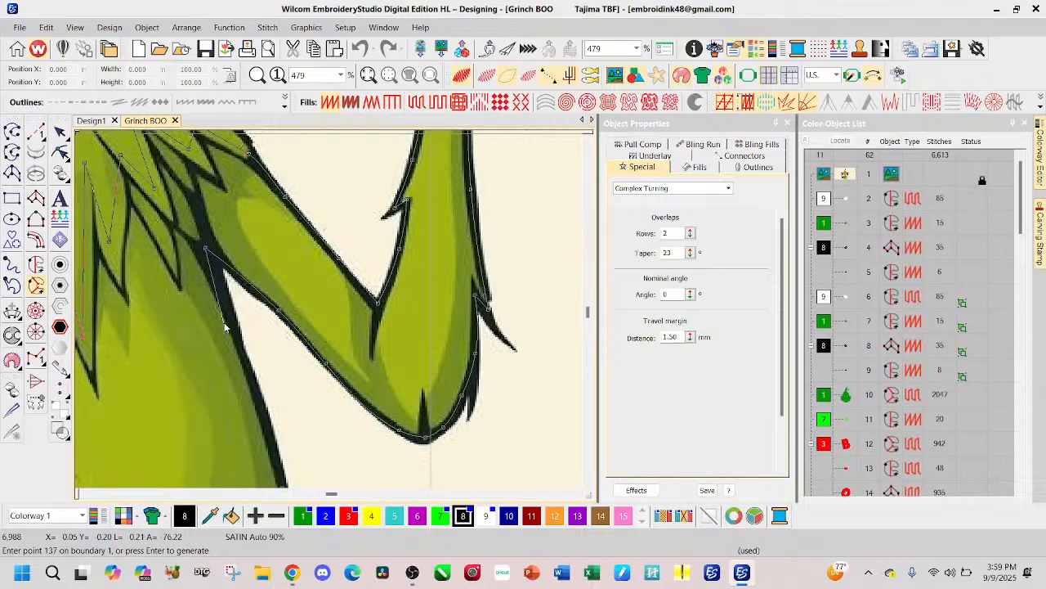
Step: Outline the O-side edge of the torso down to the hem and close the body boundary along the bottom edge
left_click(233, 319)
left_click(266, 422)
scroll(270, 393, "down", 3)
key("Return")
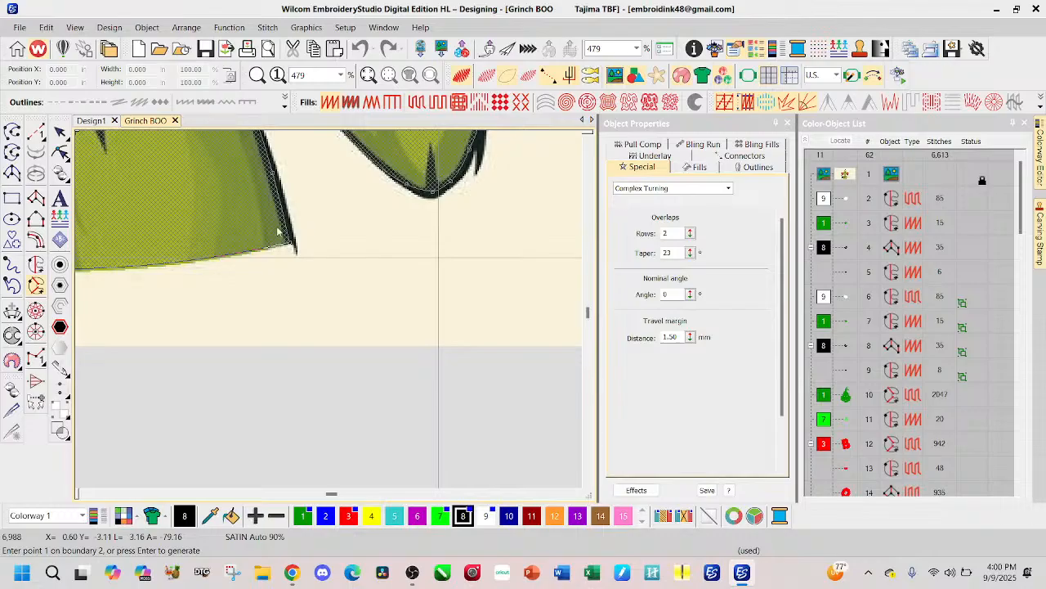
Step: Finish the body shape without inner boundaries and generate the fill with one near-horizontal stitch angle line across the body
scroll(236, 216, "down", 3)
scroll(329, 308, "down", 2)
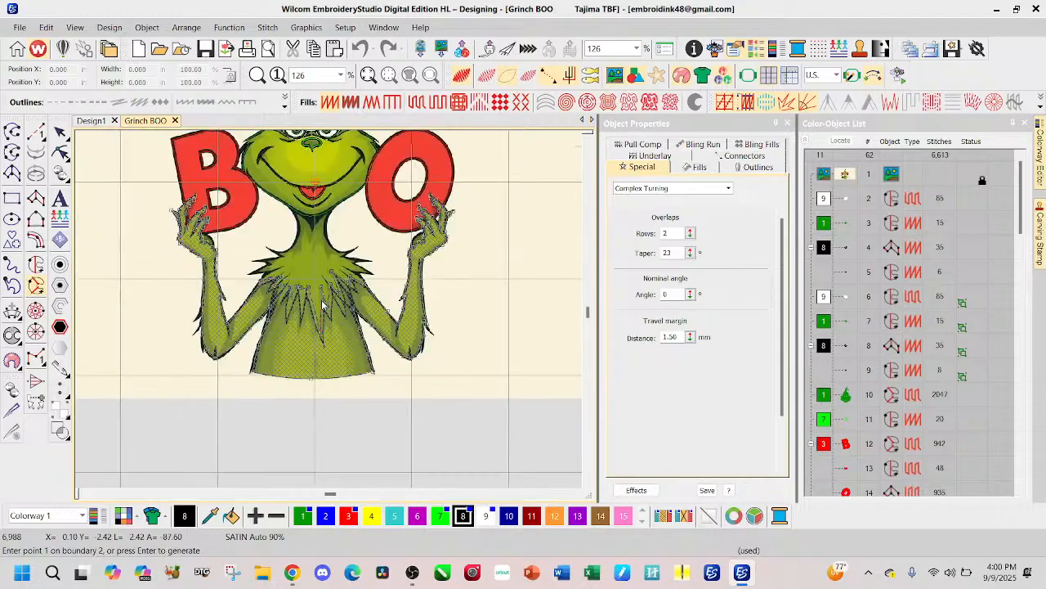
key("Return")
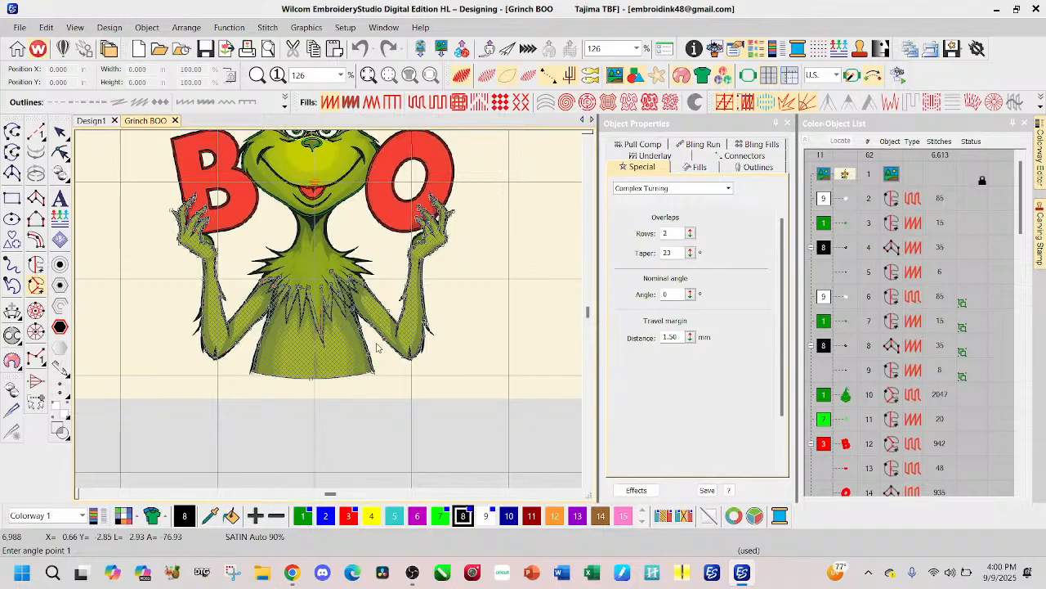
left_click(246, 350)
left_click(373, 354)
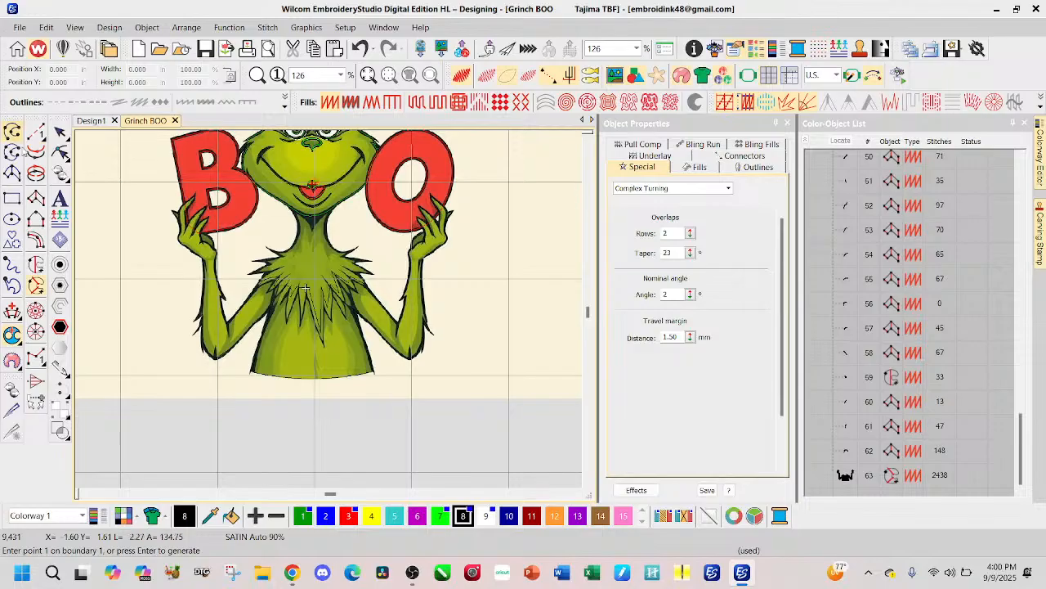
Step: Reshape the body fill's stitch angles with separate angle lines across the B-side arm, the torso and the O-side arm
left_click(59, 152)
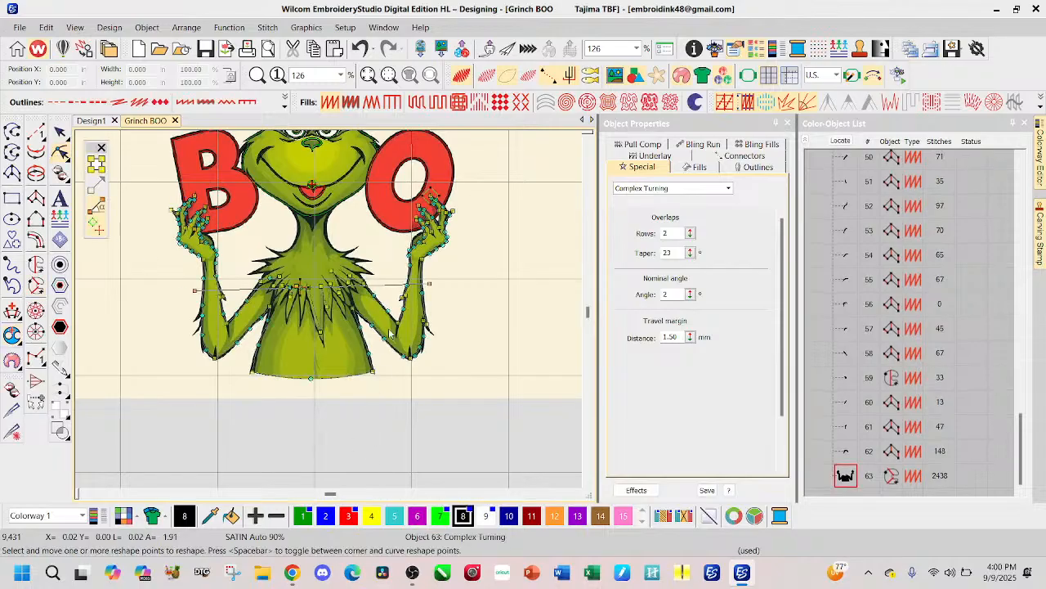
left_click_drag(430, 284, 249, 341)
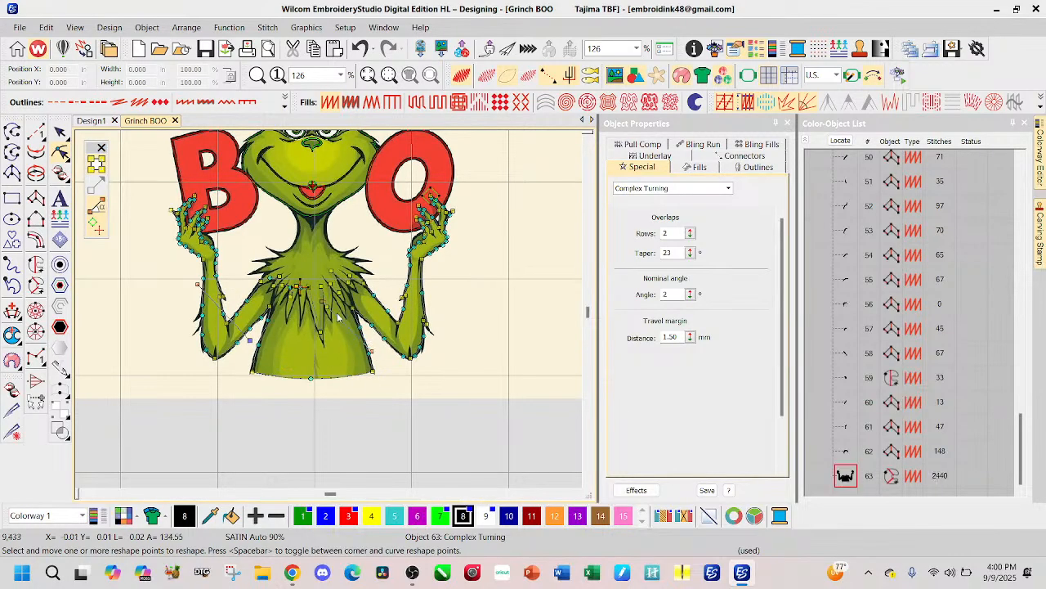
left_click_drag(322, 300, 250, 344)
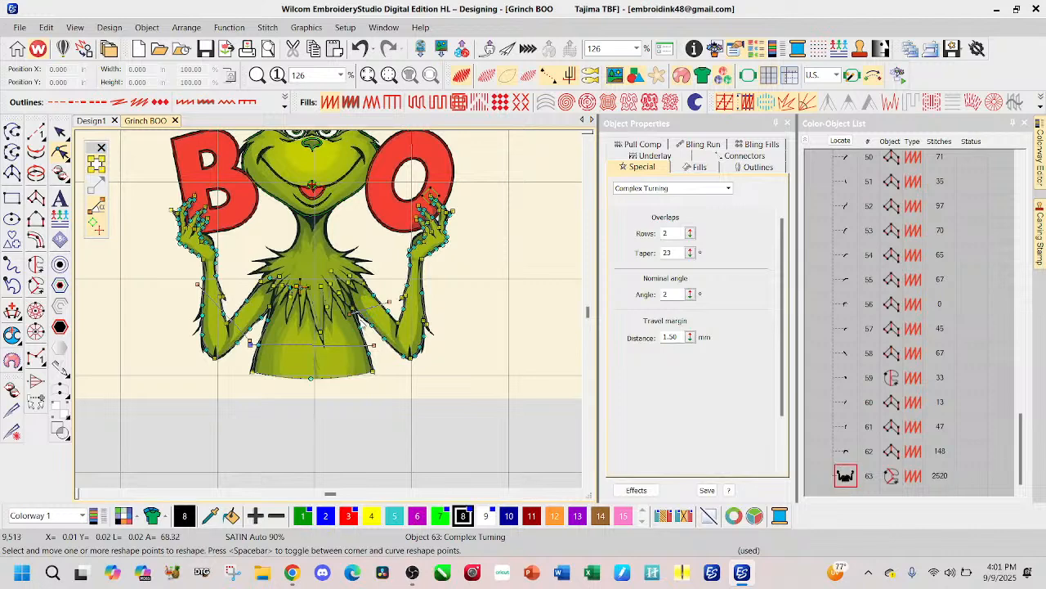
left_click_drag(353, 314, 368, 333)
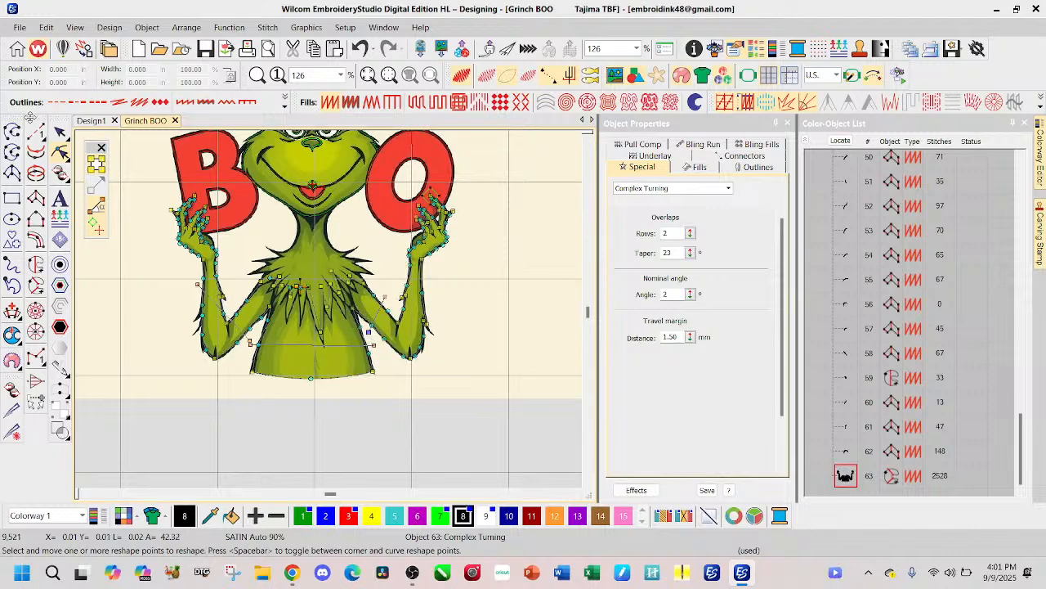
left_click(59, 134)
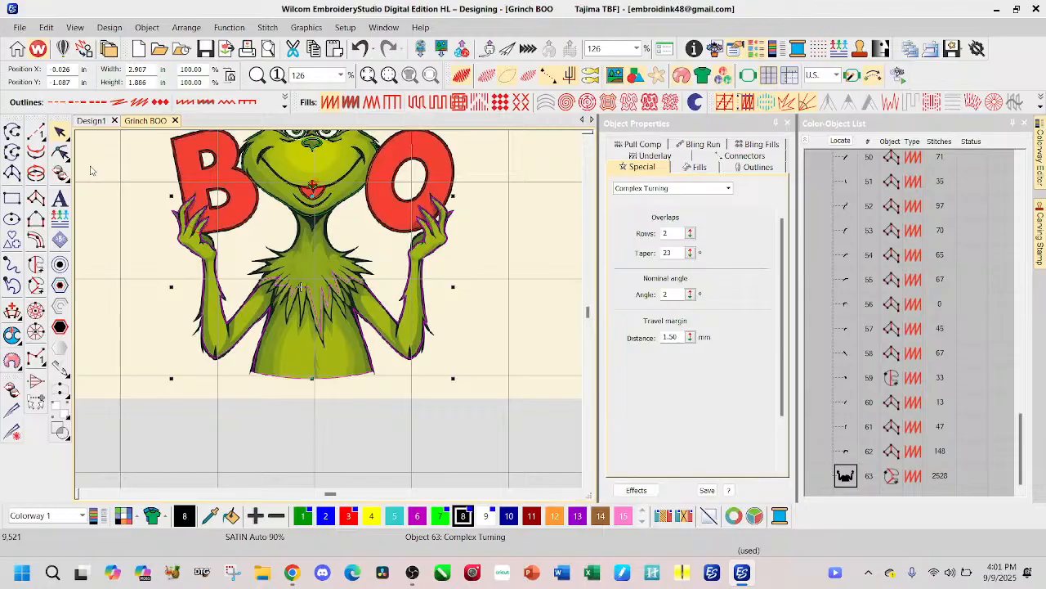
left_click(536, 423)
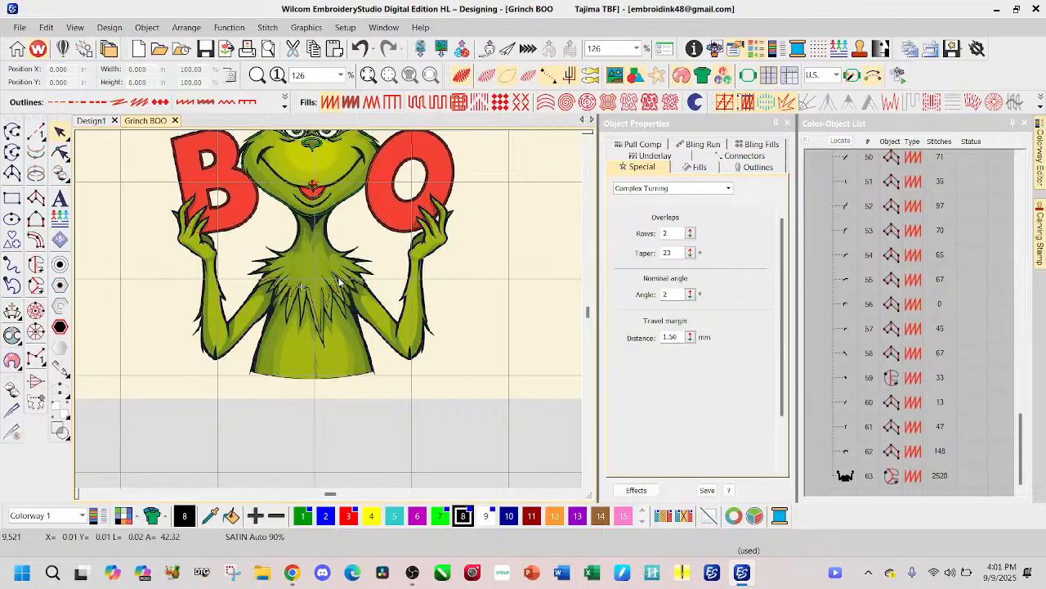
Step: Show the stitches, choose Tatami as the current fill, and recolor the body and arms object to green color 1
key("s")
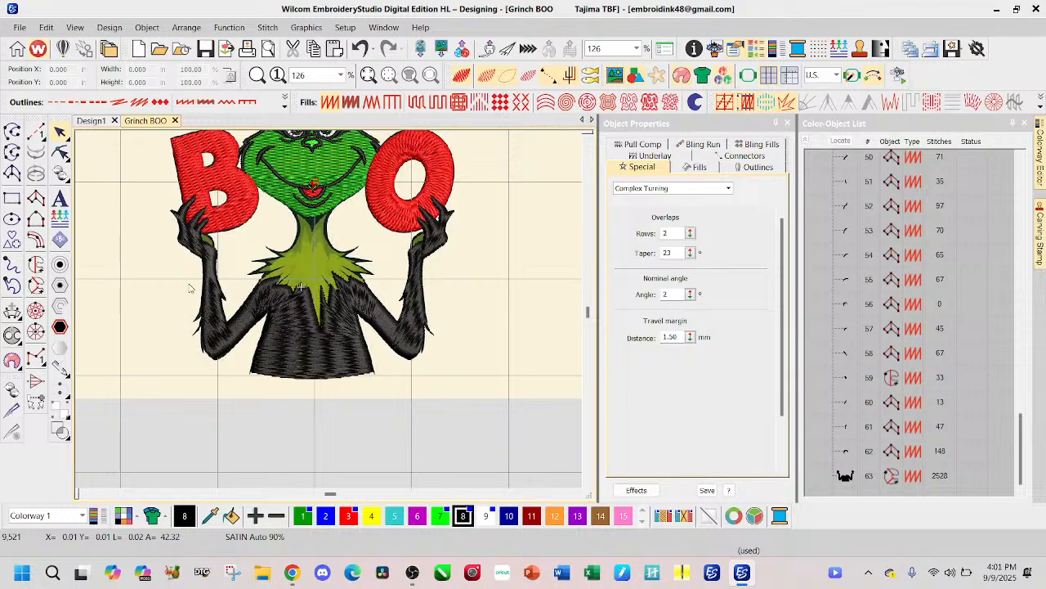
left_click(418, 104)
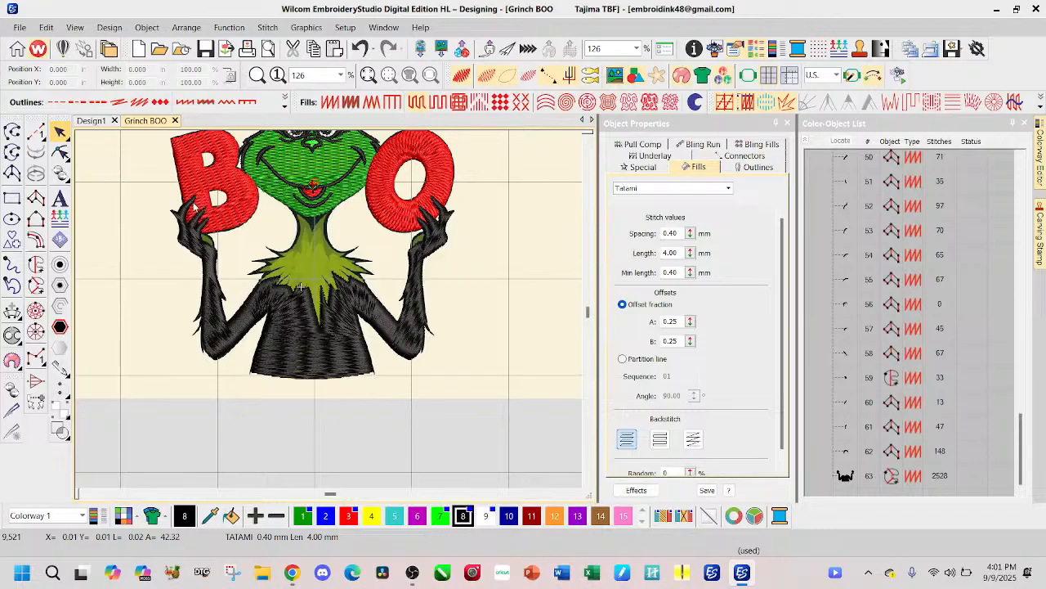
left_click(845, 481)
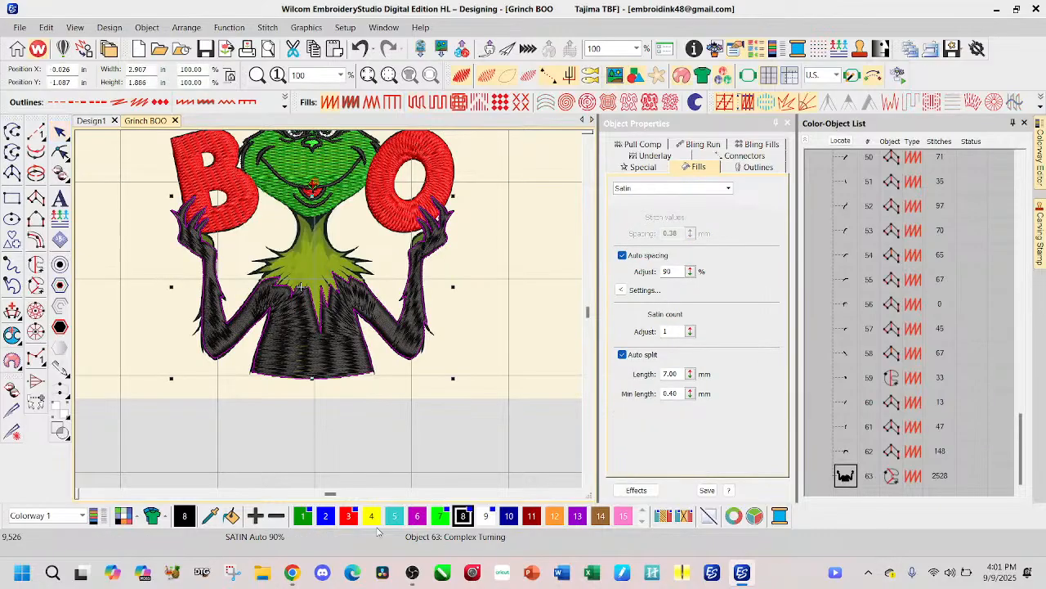
left_click(307, 520)
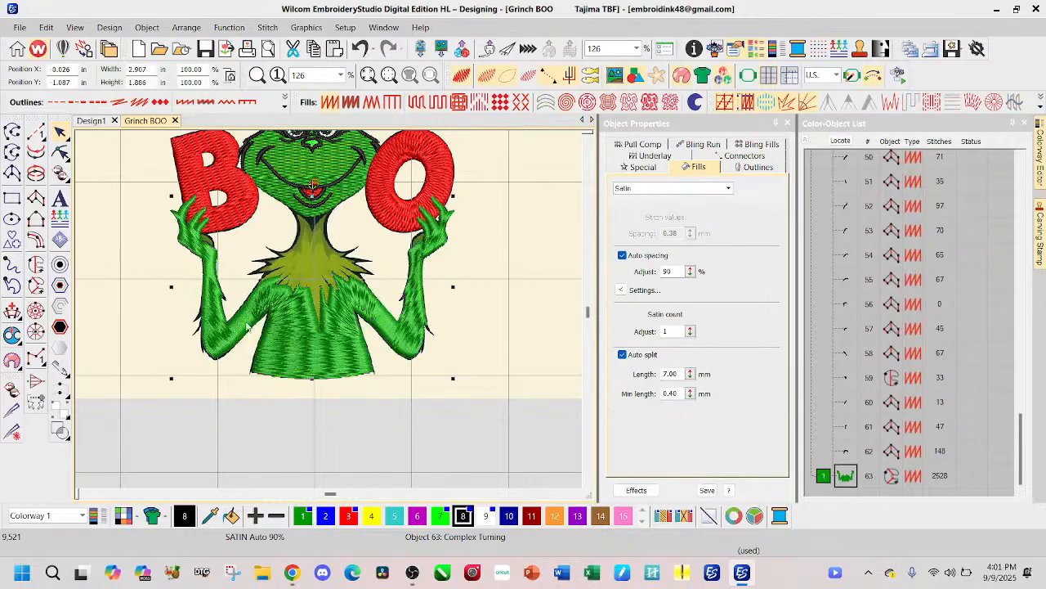
Step: Tilt the torso's stitch angle line upward toward the long central spike of the chest fur
left_click(63, 153)
scroll(356, 324, "up", 3)
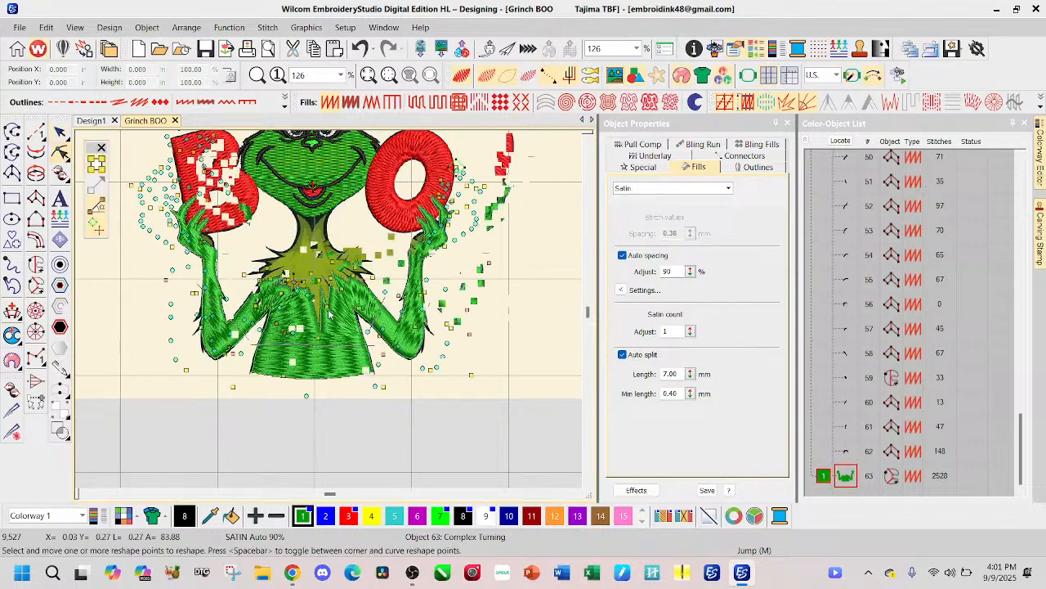
scroll(331, 313, "down", 1)
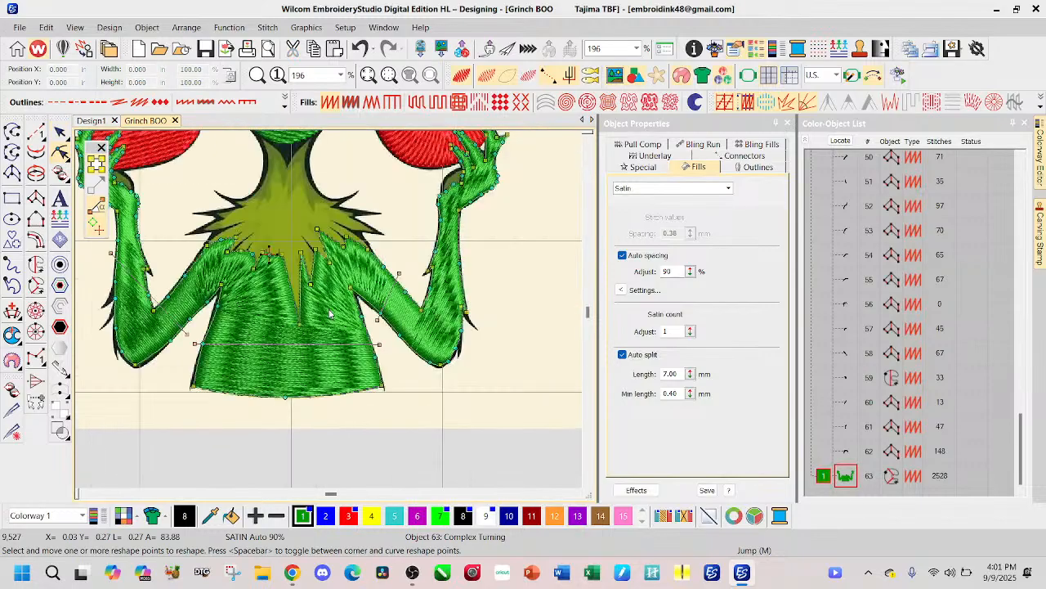
left_click_drag(380, 344, 297, 282)
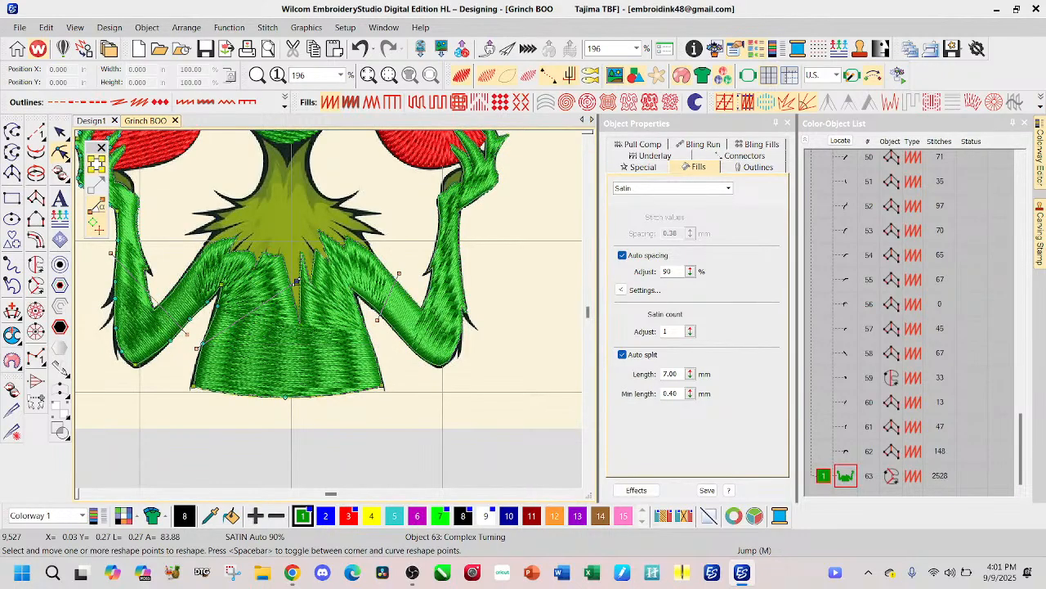
Step: Try to add a second stitch angle line on the O side of the torso, and undo that reshape
left_click(375, 350, "ctrl")
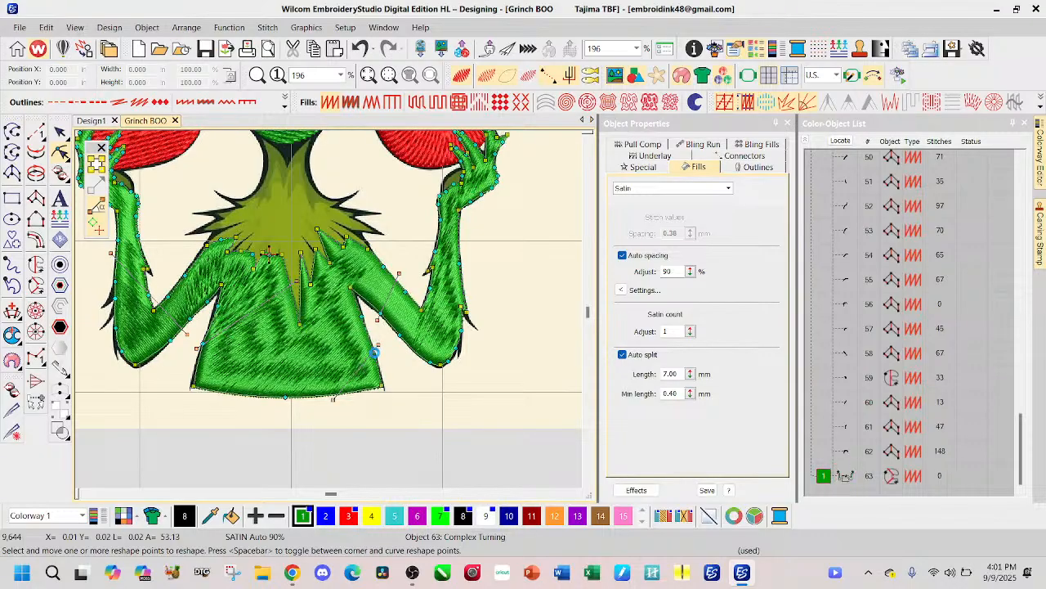
left_click_drag(333, 398, 302, 321)
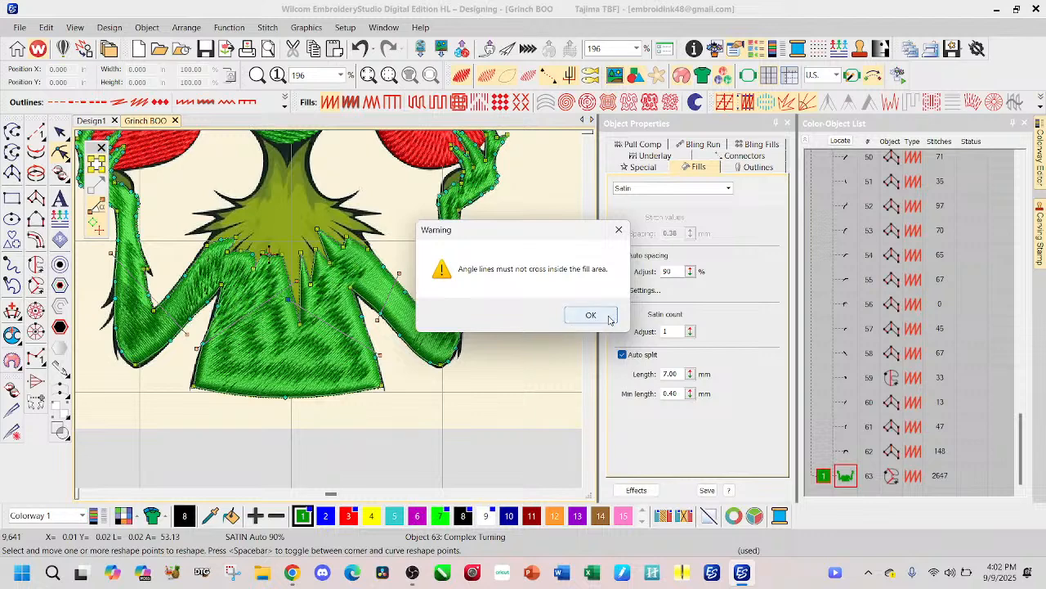
left_click(592, 314)
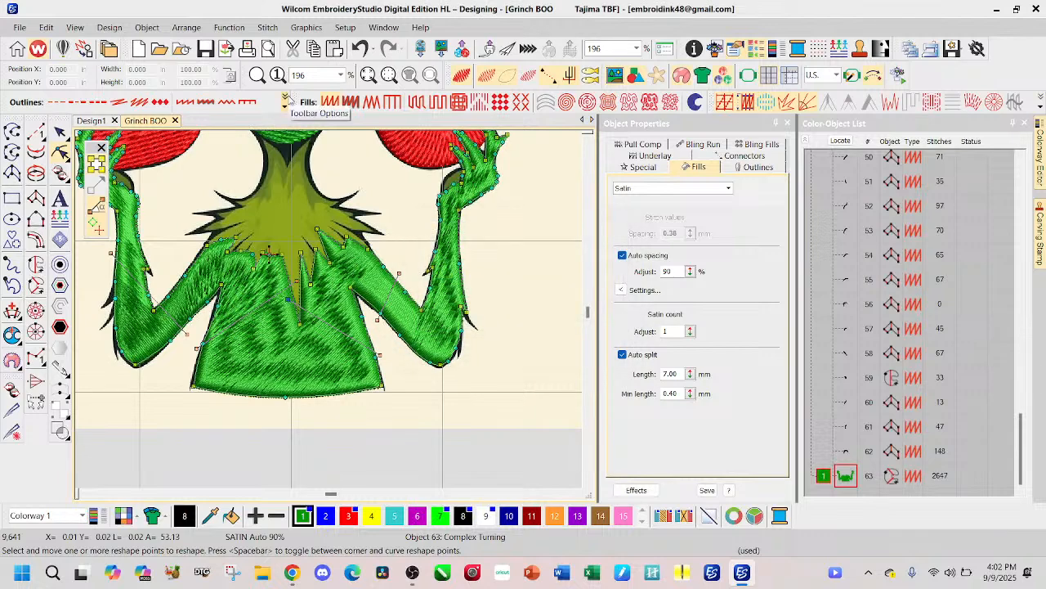
left_click(360, 50)
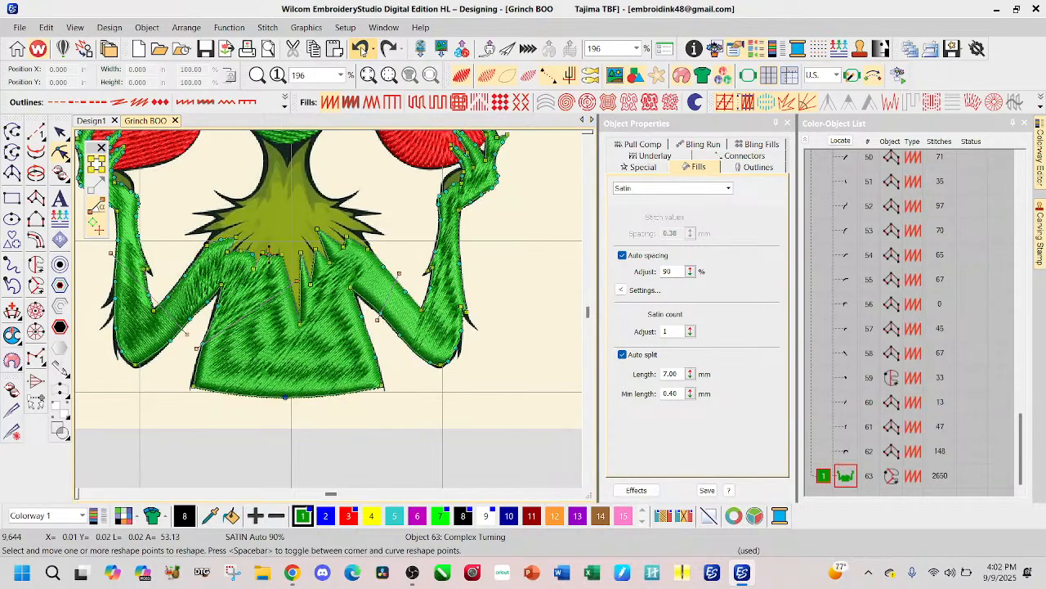
Step: Lower the torso angle line's inner end slightly and stretch both arm angle lines to smooth the stitch flow
left_click_drag(296, 282, 301, 299)
left_click_drag(207, 339, 206, 310)
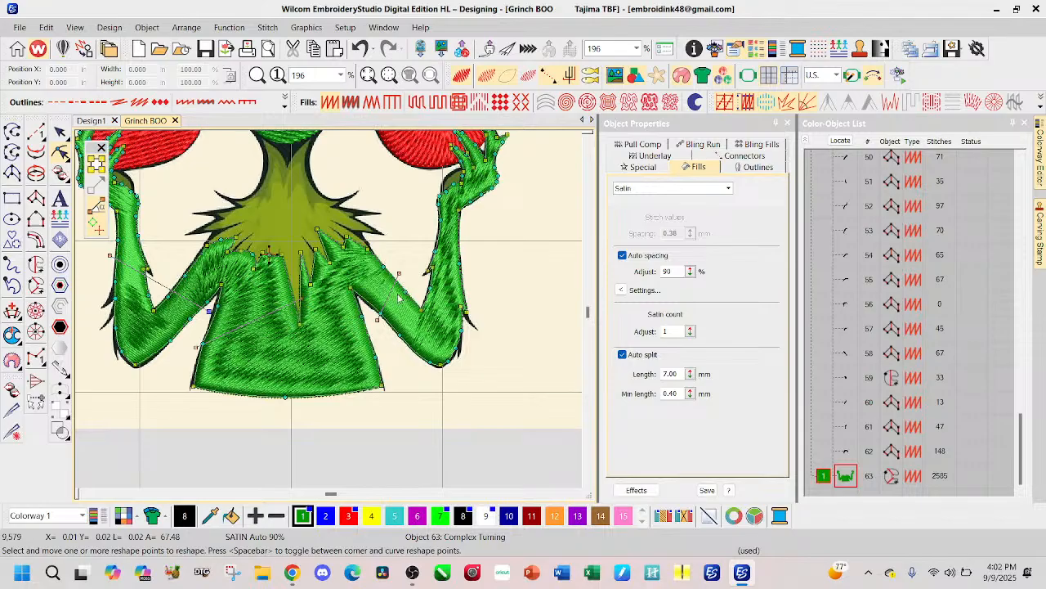
left_click_drag(398, 273, 465, 260)
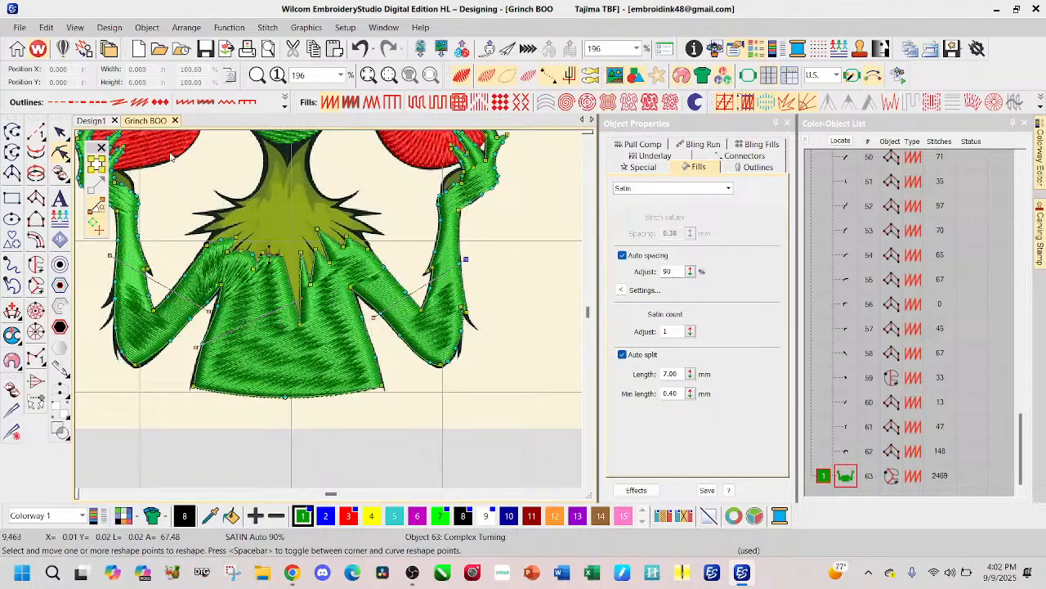
Step: Change the body and arms object to a Tatami fill, and hide the stitches to expose the artwork
left_click(60, 132)
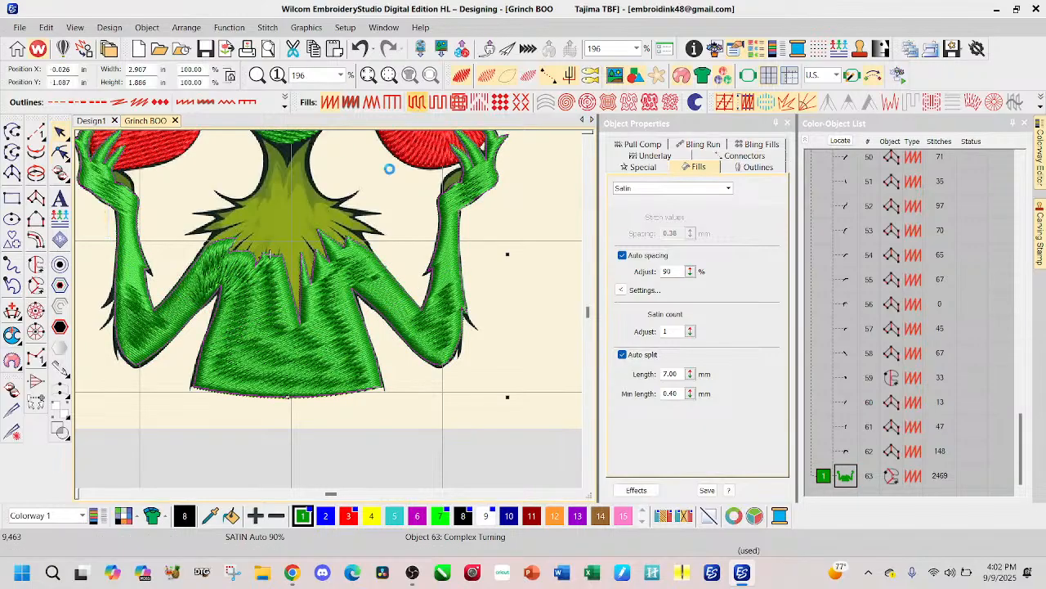
left_click(415, 102)
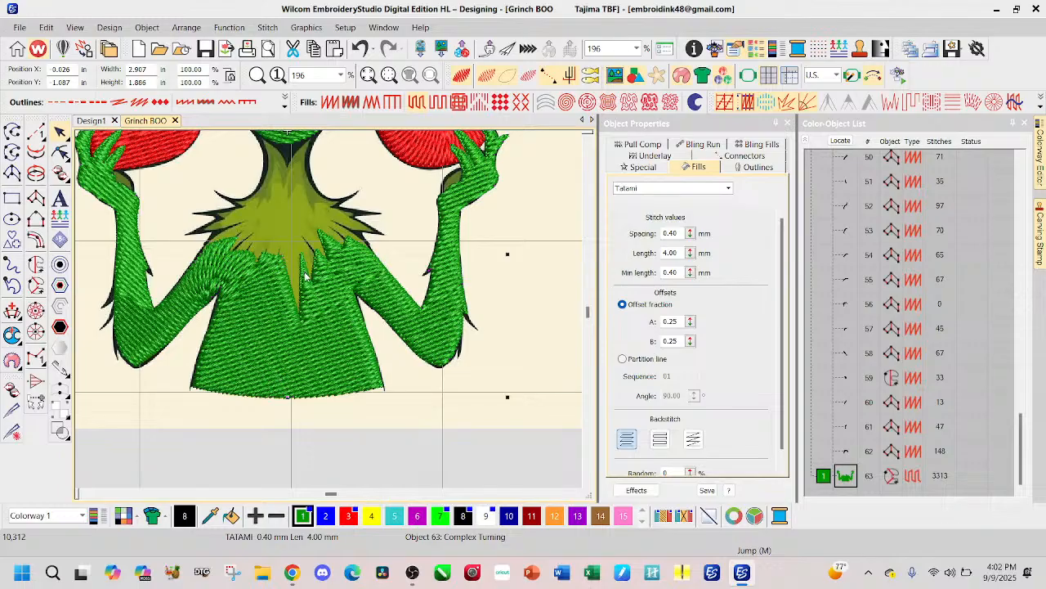
scroll(306, 276, "up", 1)
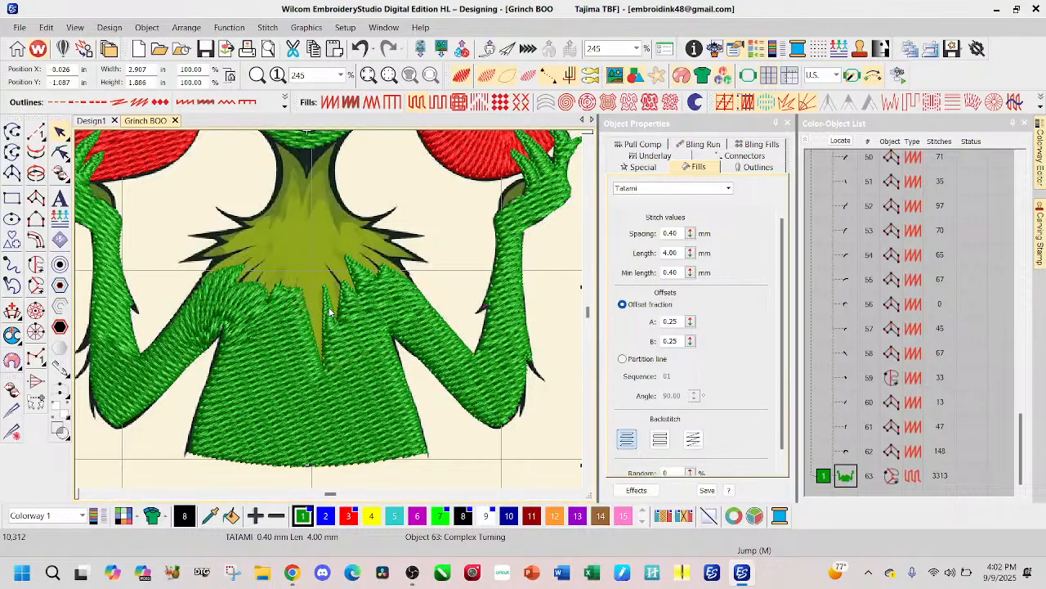
left_click(462, 79)
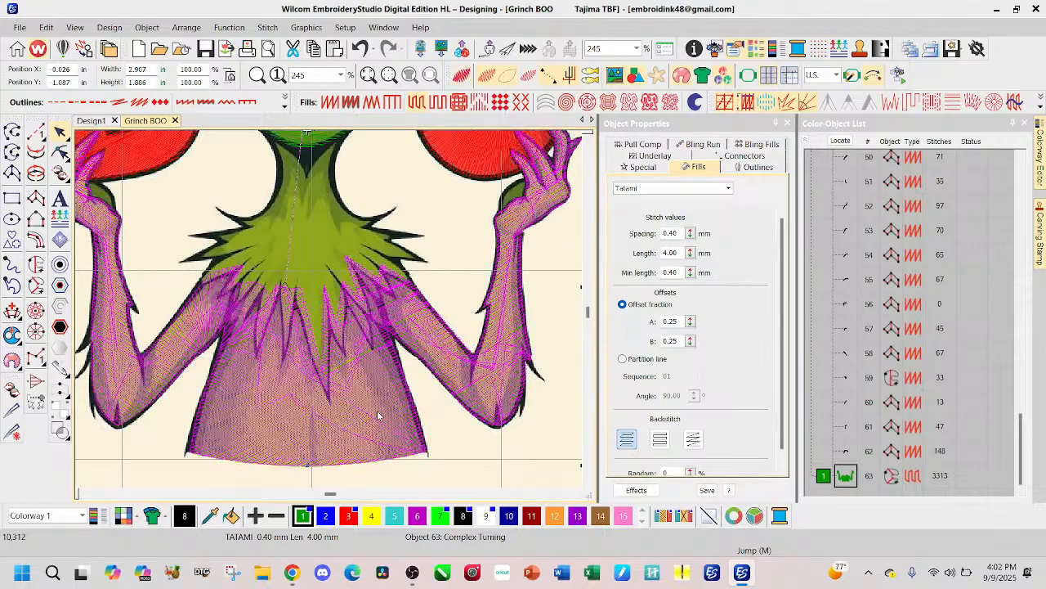
key("s")
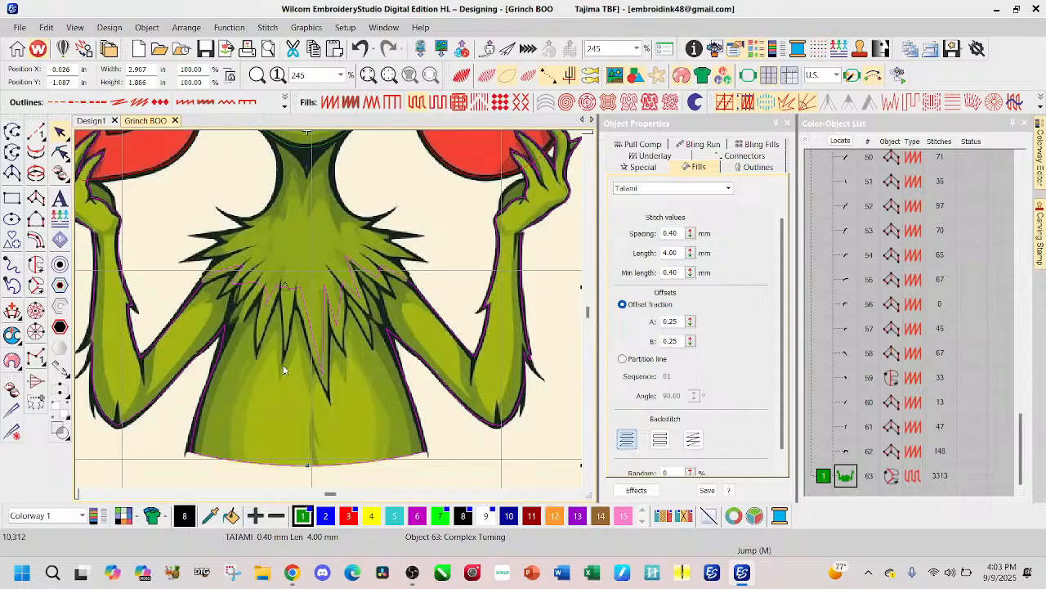
key("Escape")
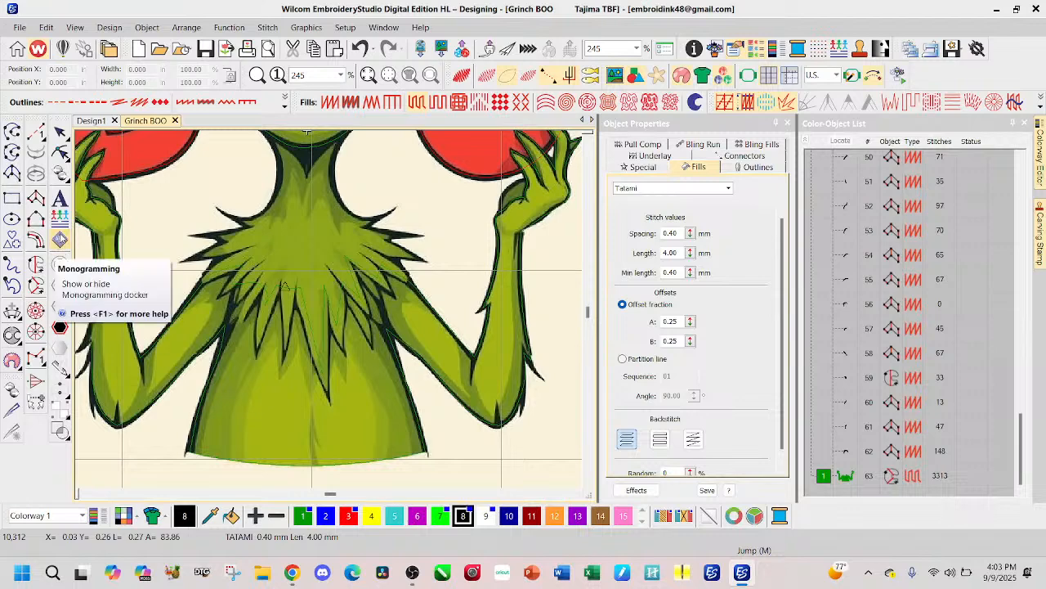
Step: Start a Complex Fill for the neck and chest fur, outlining its upper edge along the chin to the O side
left_click(37, 264)
scroll(340, 160, "up", 1)
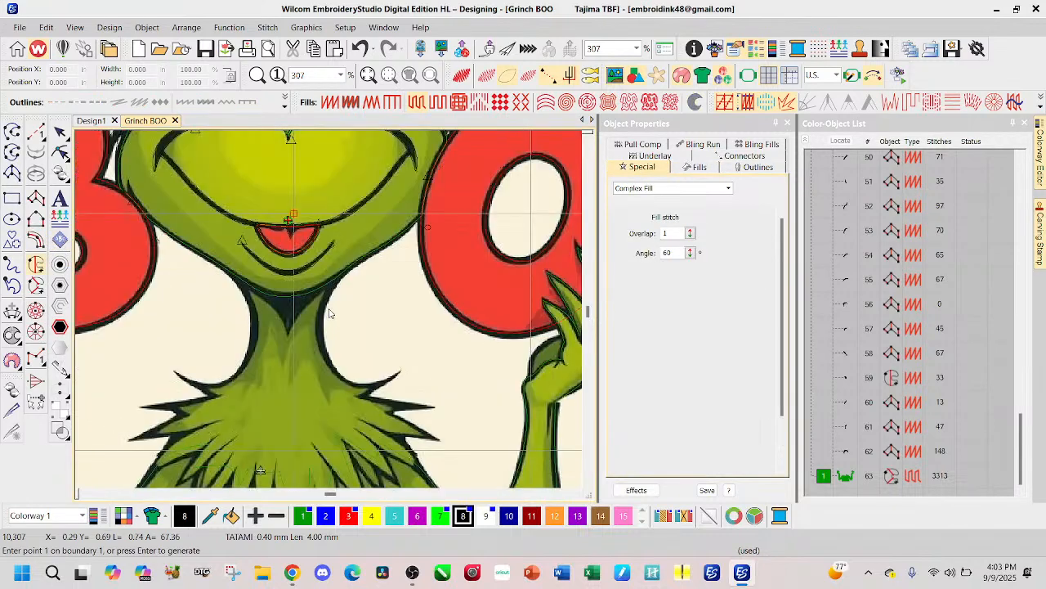
scroll(330, 313, "up", 1)
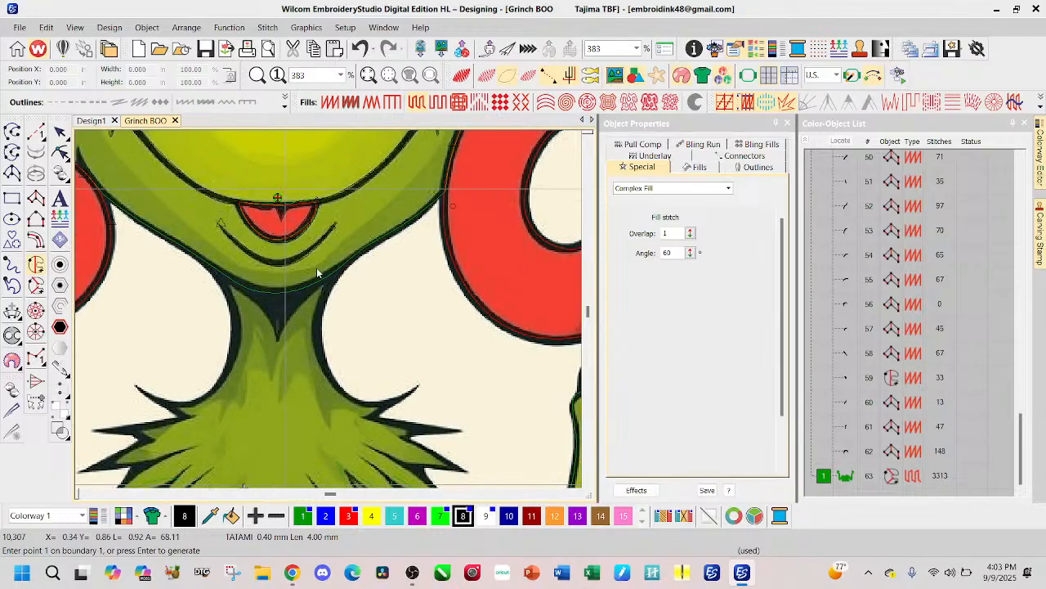
left_click(210, 262)
left_click(275, 287)
left_click(350, 258)
Step: Outline the O-side edge of the neck down its curve and around the first fur spike at the shoulder
left_click(324, 304)
left_click(320, 341)
left_click(333, 380)
left_click(352, 399)
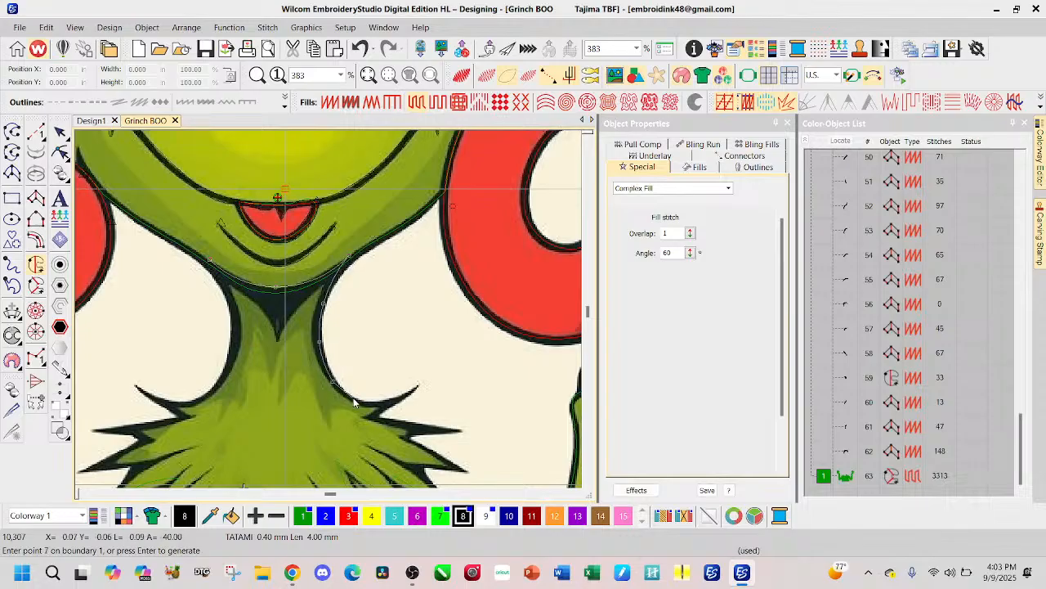
left_click(388, 402)
left_click(385, 408)
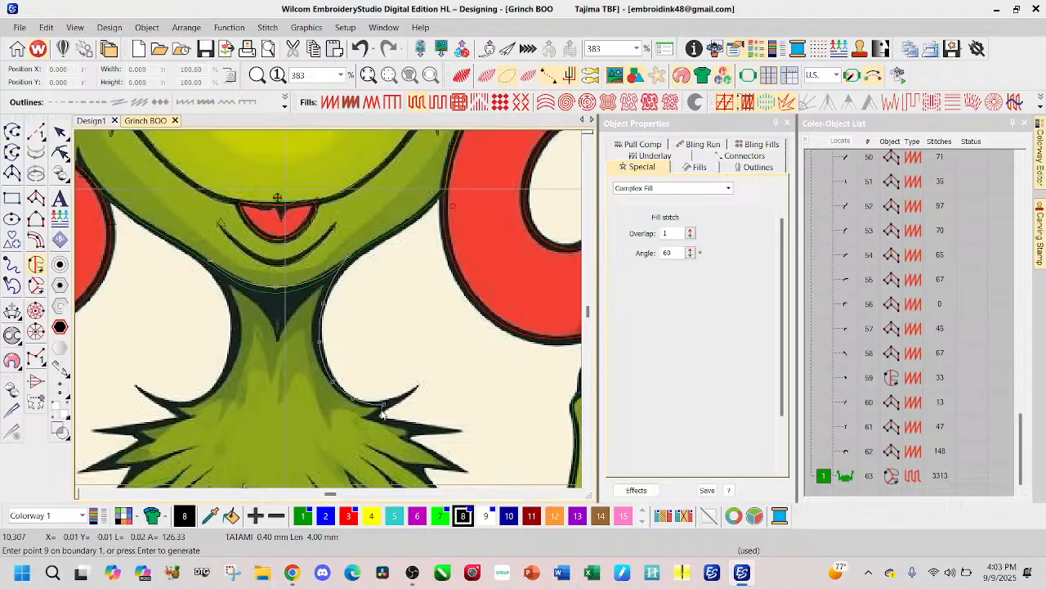
left_click(374, 421)
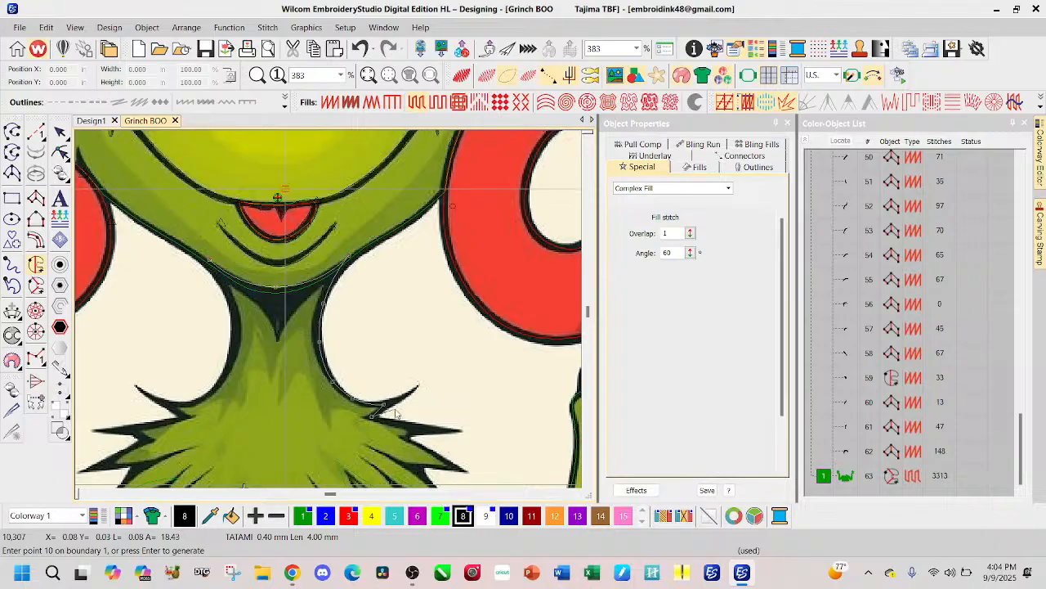
left_click(417, 429)
left_click(406, 438)
left_click(451, 466)
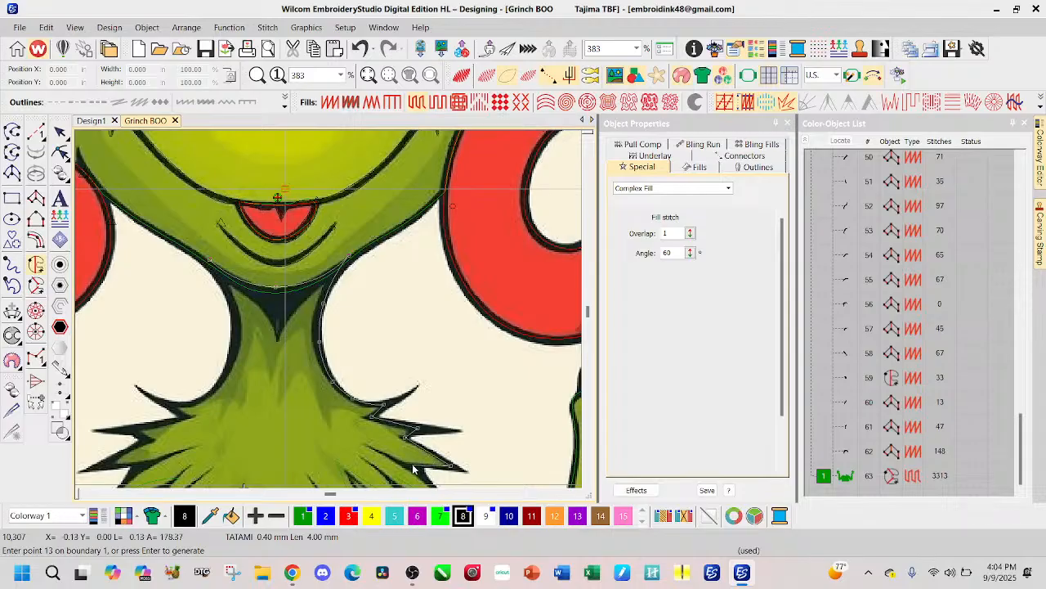
left_click(416, 471)
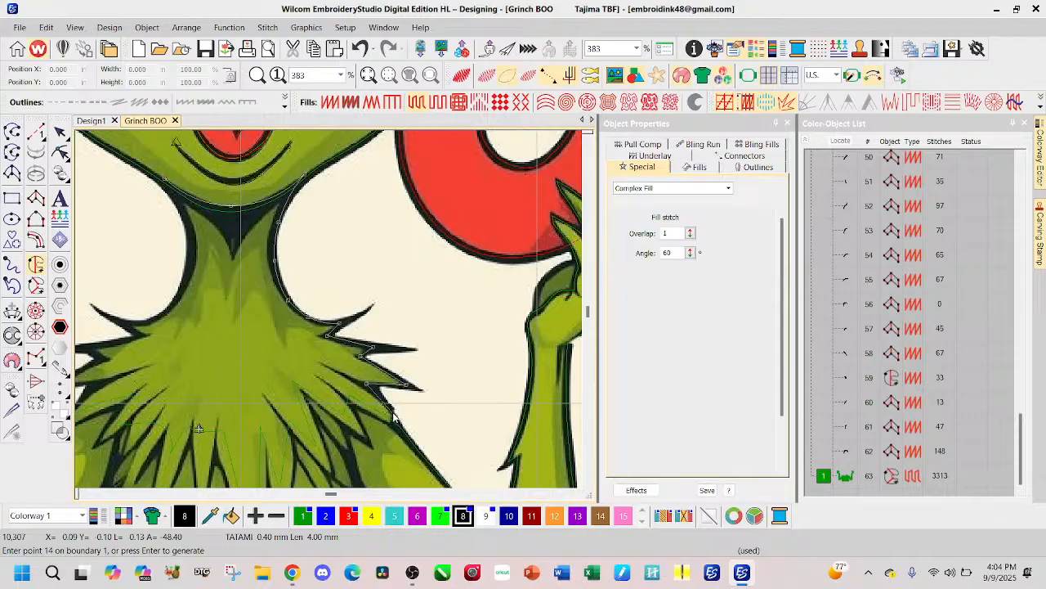
left_click(393, 424)
left_click(393, 424)
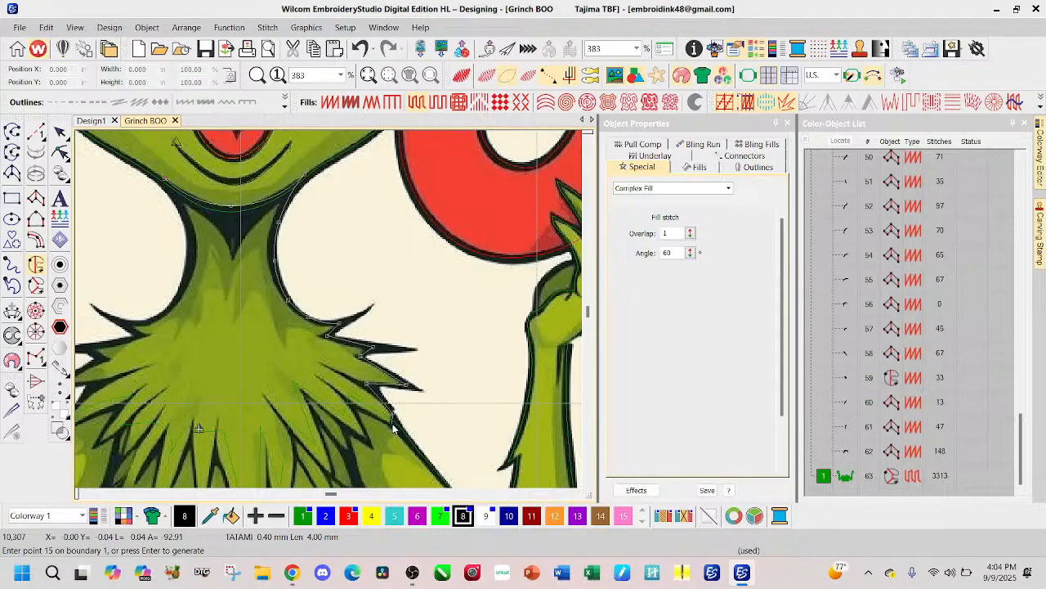
left_click(350, 402)
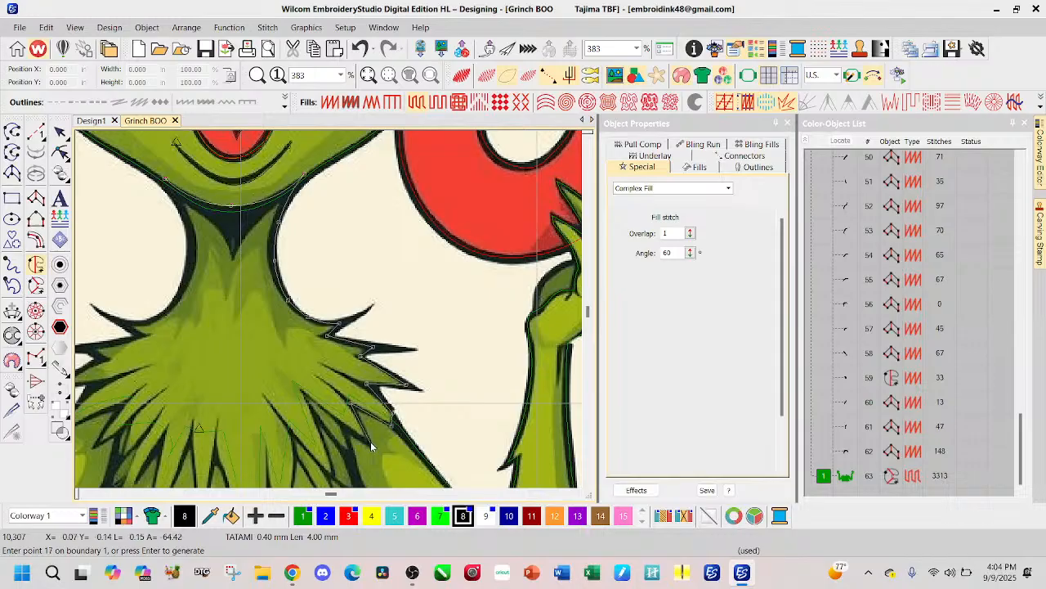
left_click(369, 439)
key("Return")
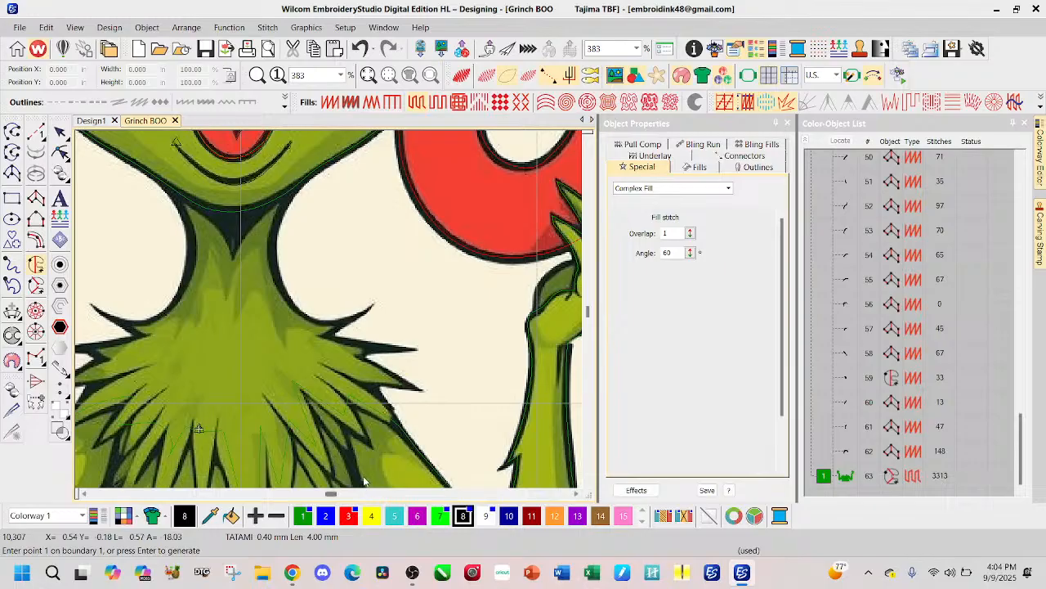
Step: Restart the Complex Fill outline at the O-side shoulder and trace the upper fur spikes down to the arm
scroll(321, 434, "down", 1)
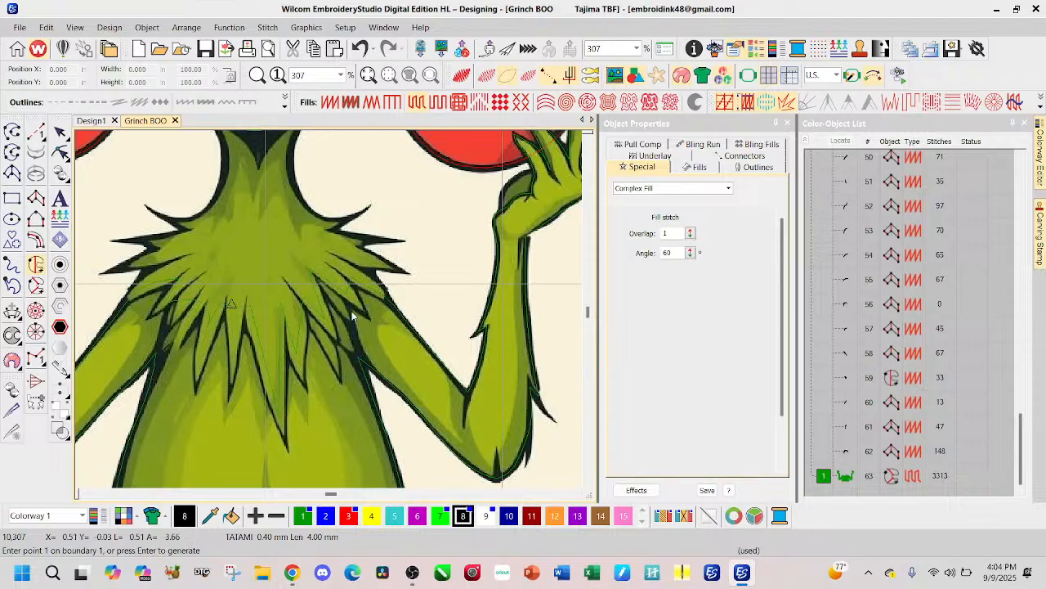
scroll(352, 311, "up", 1)
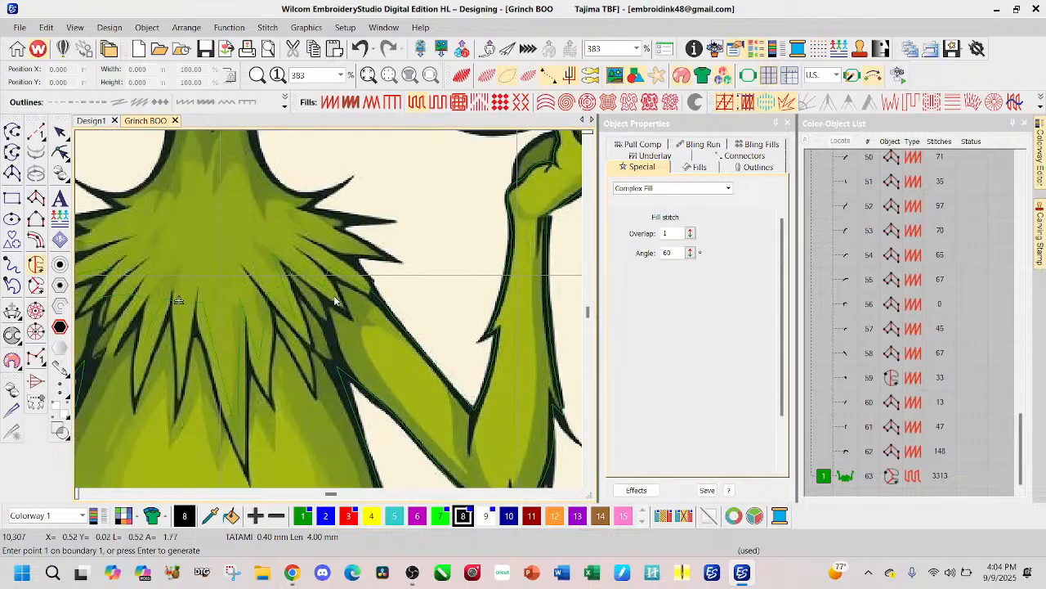
scroll(249, 291, "down", 1)
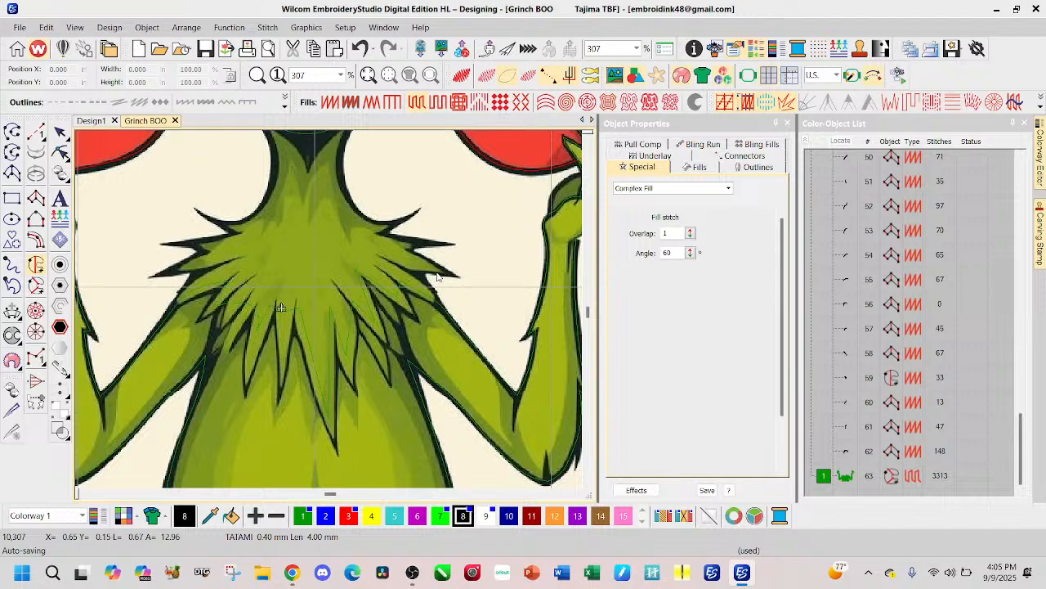
left_click(392, 224)
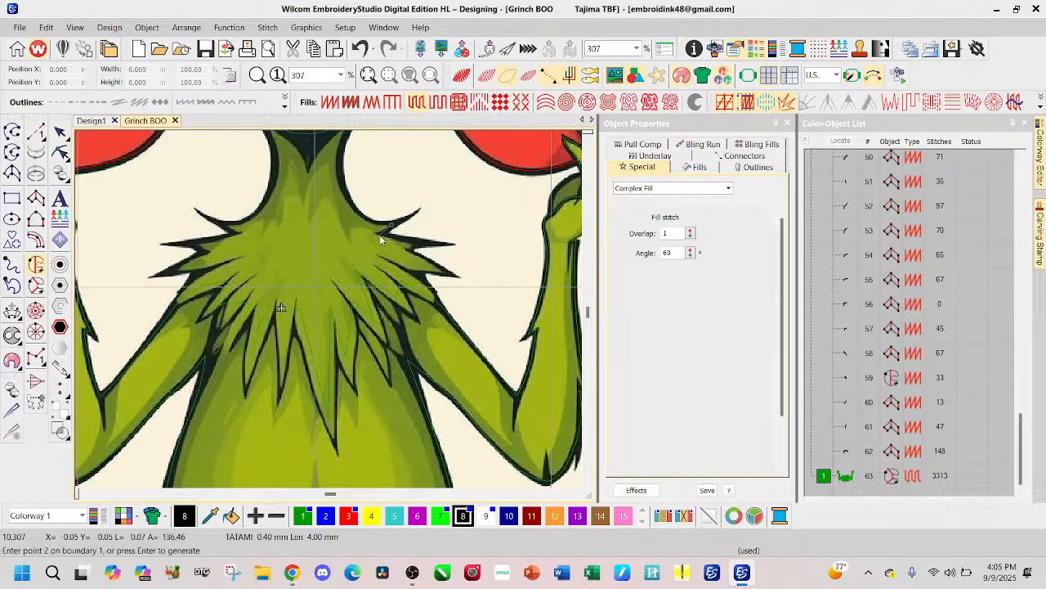
left_click(382, 232)
left_click(399, 238)
left_click(414, 244)
left_click(420, 254)
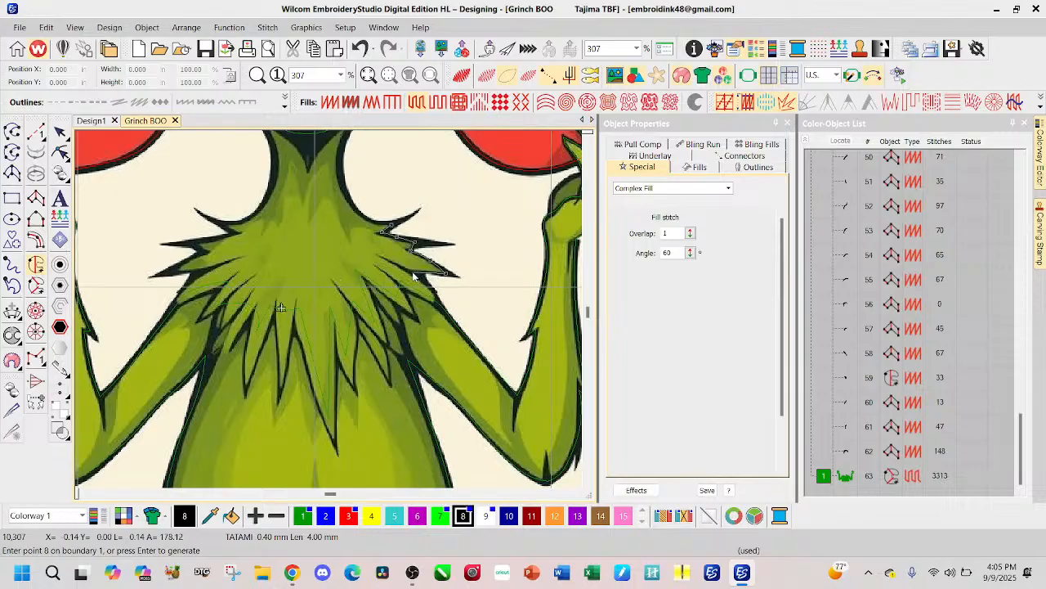
left_click(413, 273)
left_click(435, 295)
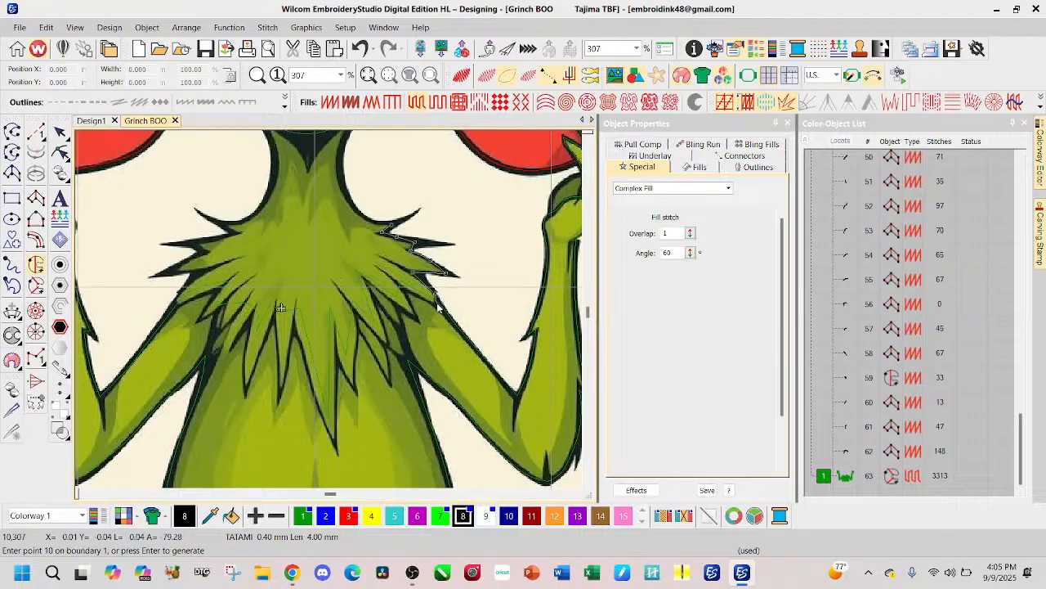
Step: Continue the outline around the O-side chest fur tufts to the tip of the longest central tuft
left_click(436, 304)
left_click(417, 296)
left_click(406, 298)
left_click(406, 308)
left_click(365, 279)
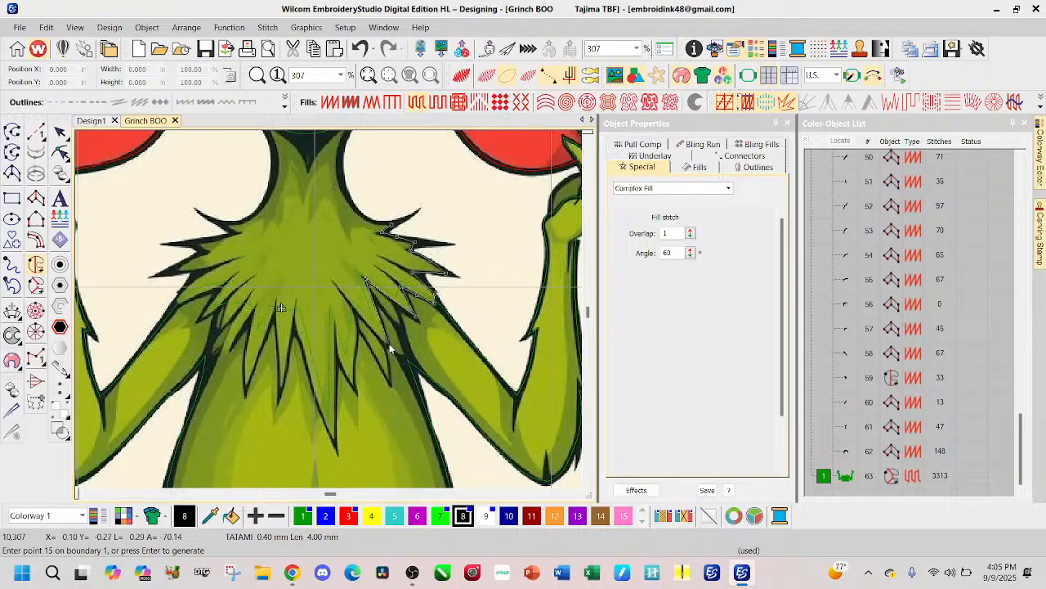
left_click(357, 311)
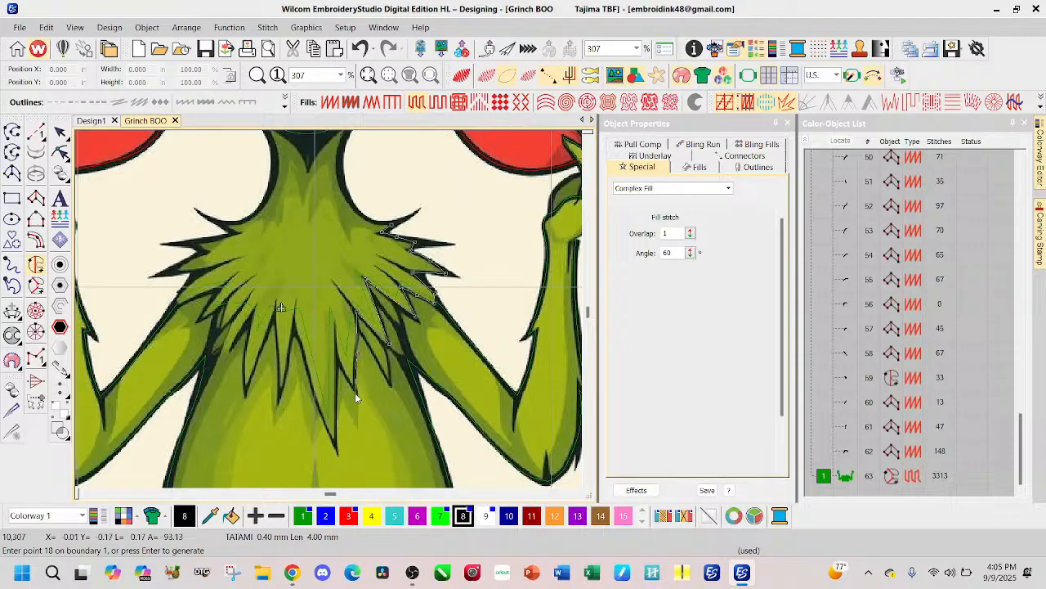
left_click(355, 393)
left_click(338, 360)
left_click(334, 442)
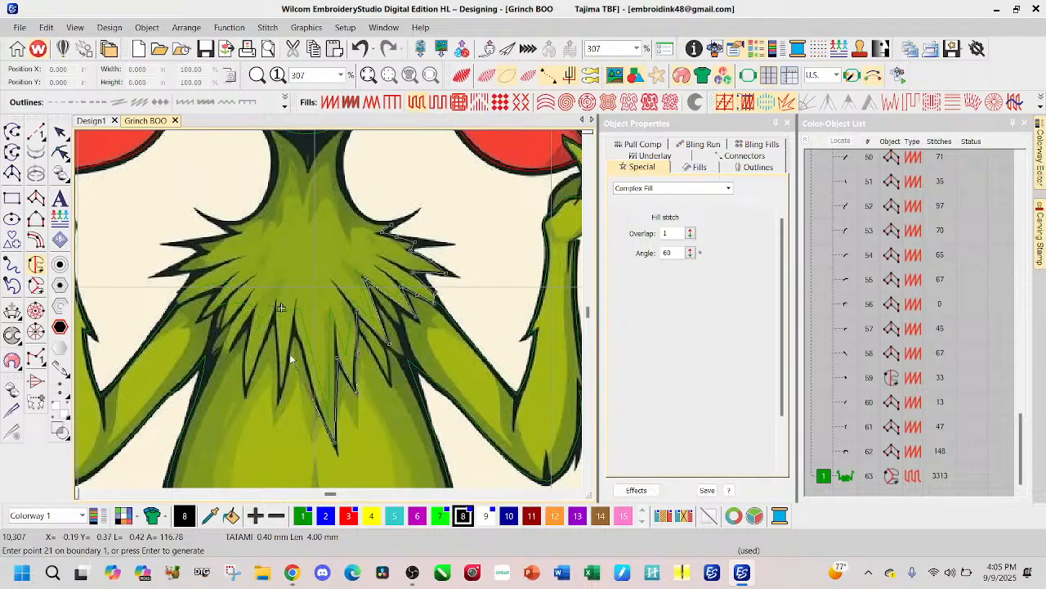
Step: Trace up from the longest tuft's tip and around the neighbouring tuft on its B side, re-placing the misplaced points
left_click(320, 411)
left_click(304, 354)
left_click(295, 329)
left_click(286, 378)
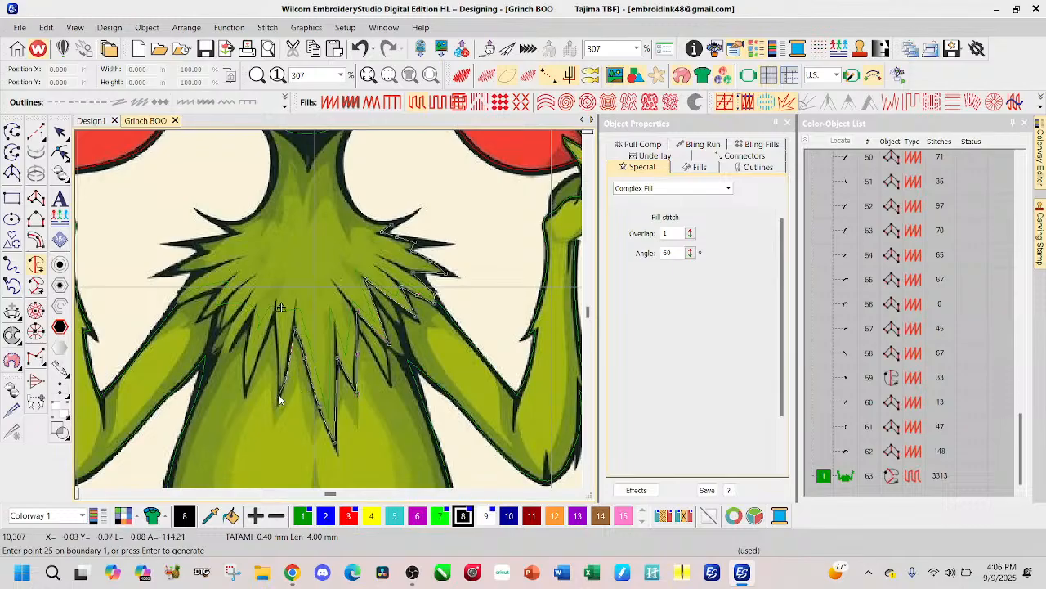
left_click(280, 394)
key("BackSpace")
key("BackSpace")
left_click(289, 354)
left_click(285, 382)
left_click(279, 399)
left_click(278, 354)
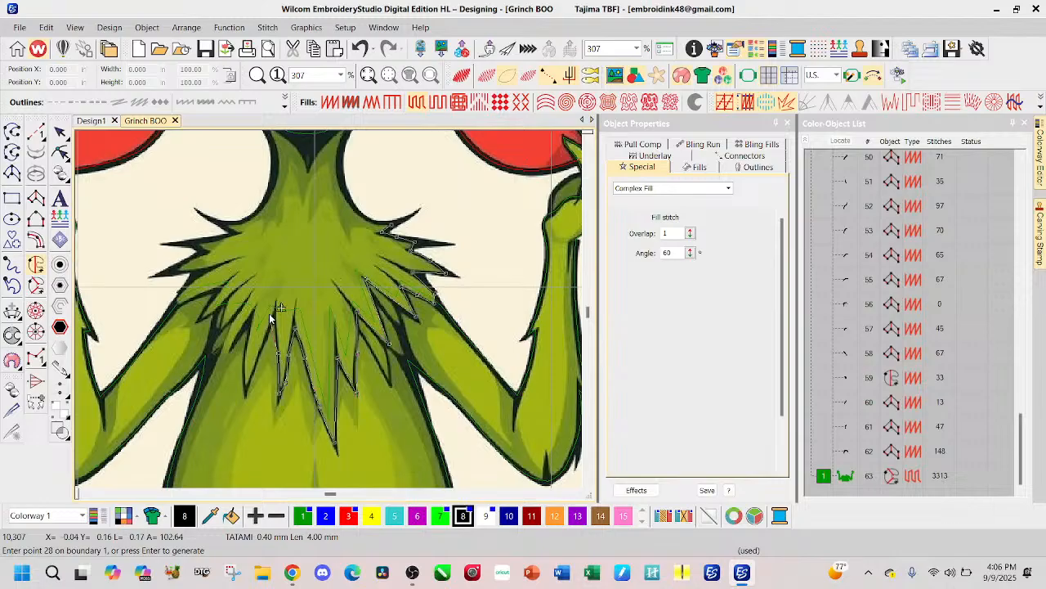
left_click(274, 312)
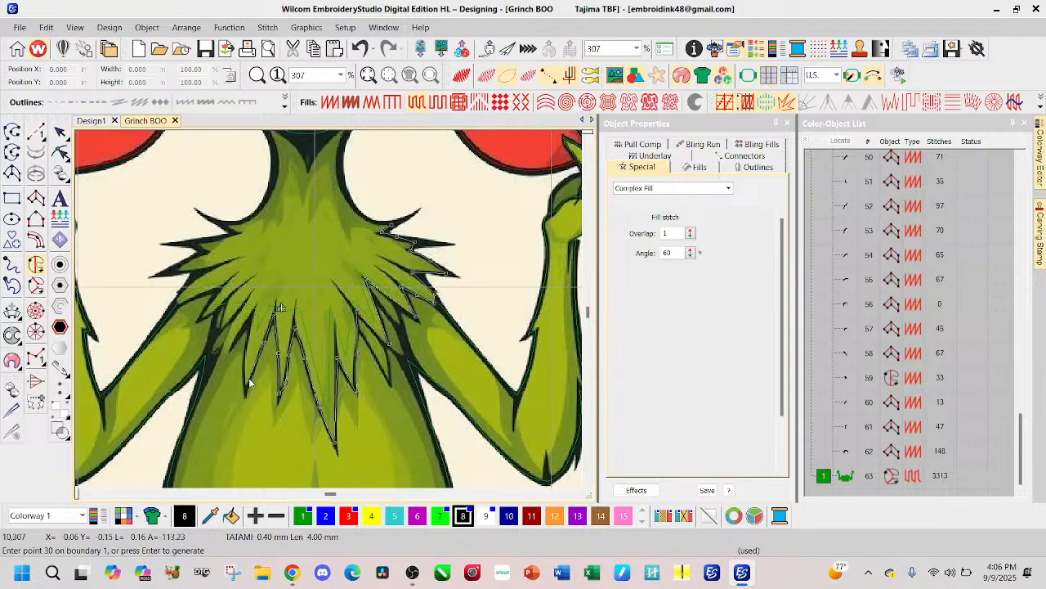
Step: Outline the remaining lower chest fur tufts across to the B-side arm
left_click(246, 392)
left_click(244, 360)
left_click(239, 332)
left_click(231, 335)
left_click(241, 312)
left_click(218, 330)
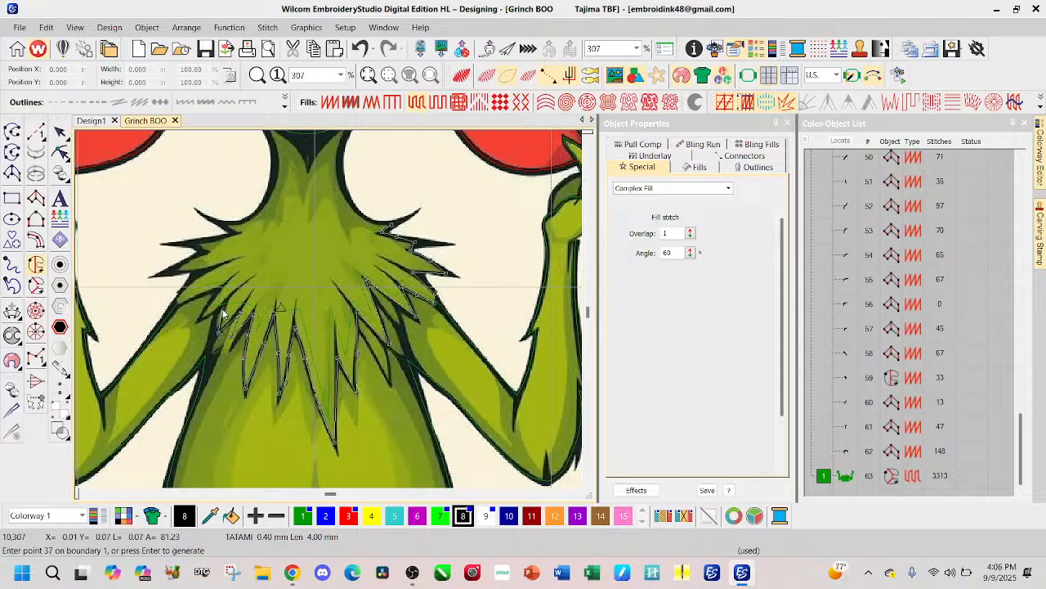
left_click(227, 302)
left_click(216, 312)
left_click(195, 320)
left_click(221, 288)
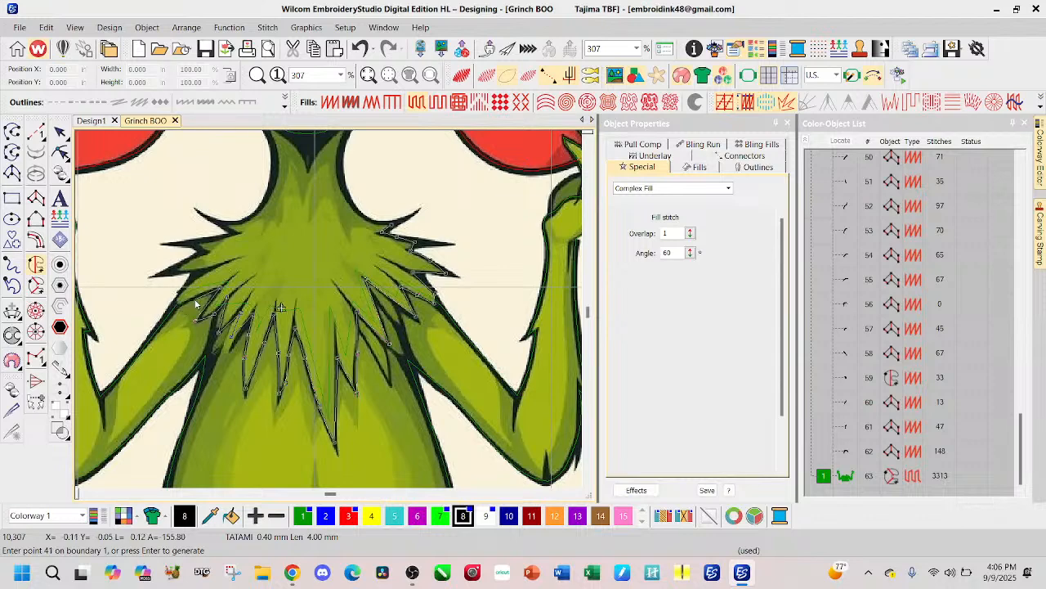
Step: Trace the B-side shoulder fur spikes upward from the arm to the base of the topmost spike
left_click(177, 302)
left_click(176, 304)
left_click(189, 282)
left_click(212, 267)
left_click(172, 270)
left_click(201, 250)
left_click(191, 242)
left_click(233, 234)
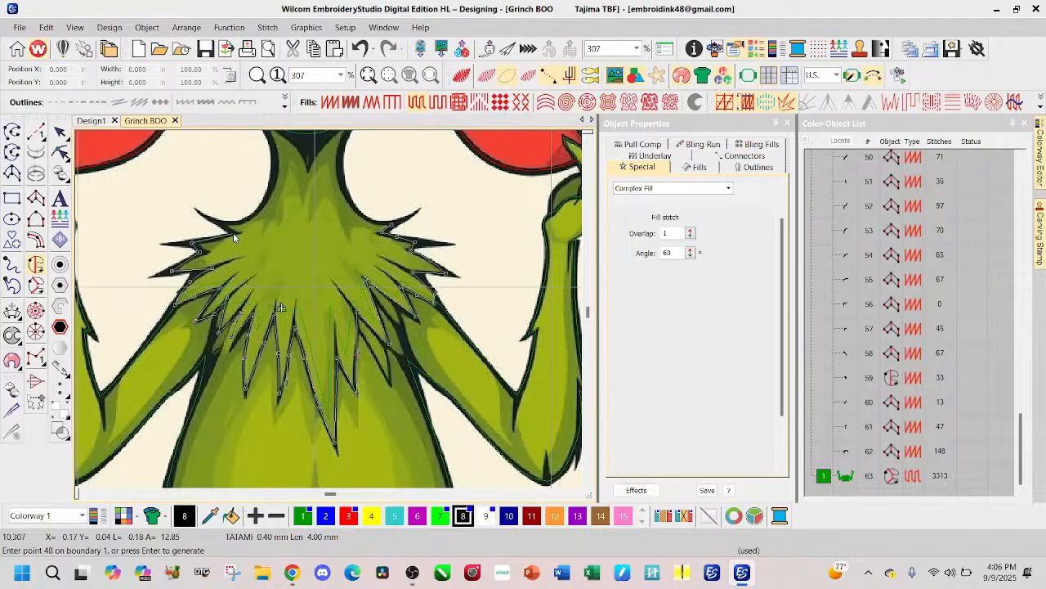
Step: Outline the topmost B-side shoulder spike and follow the B-side neck curve up toward the chin
left_click(221, 223)
left_click(246, 219)
left_click(268, 195)
scroll(272, 163, "up", 2)
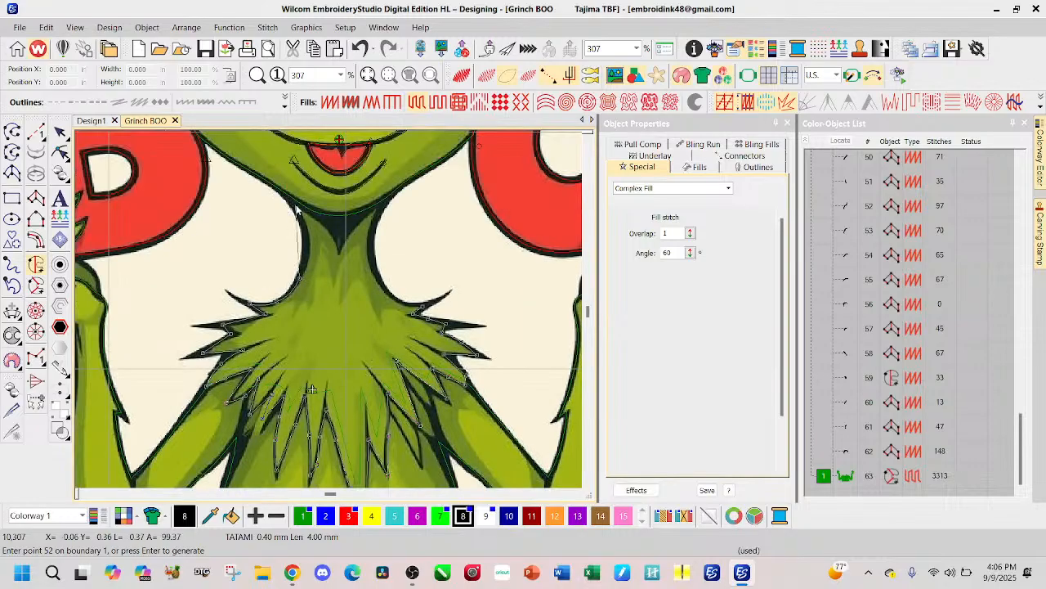
left_click(304, 236)
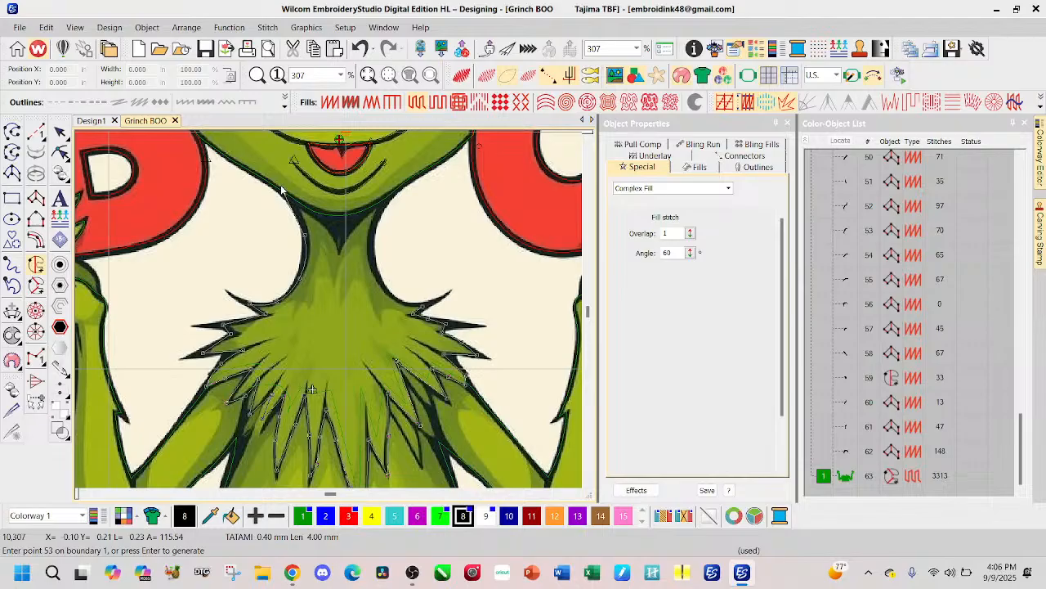
left_click(281, 191)
left_click(339, 215)
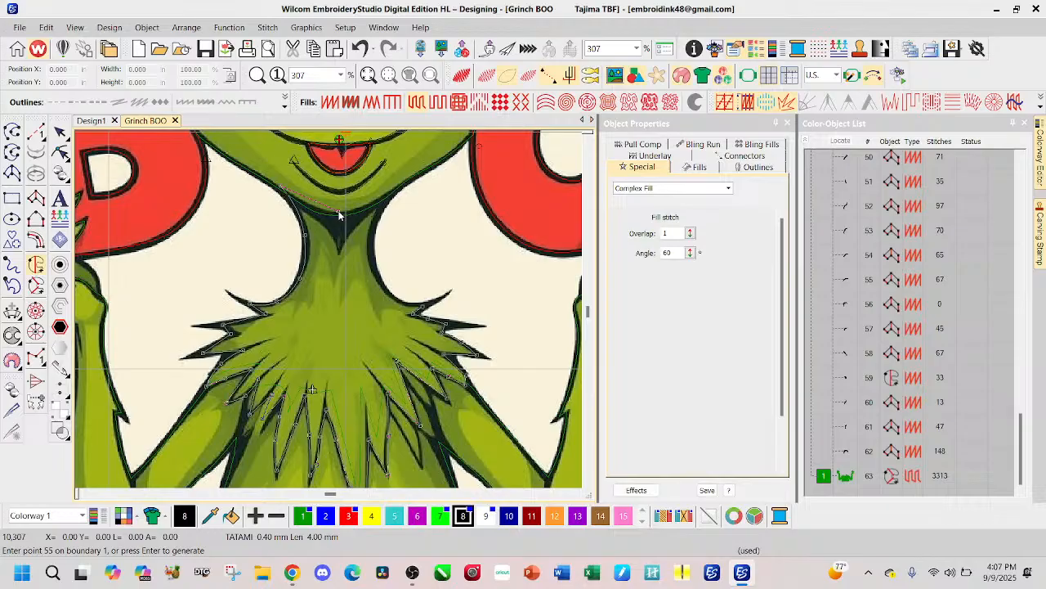
left_click(395, 191)
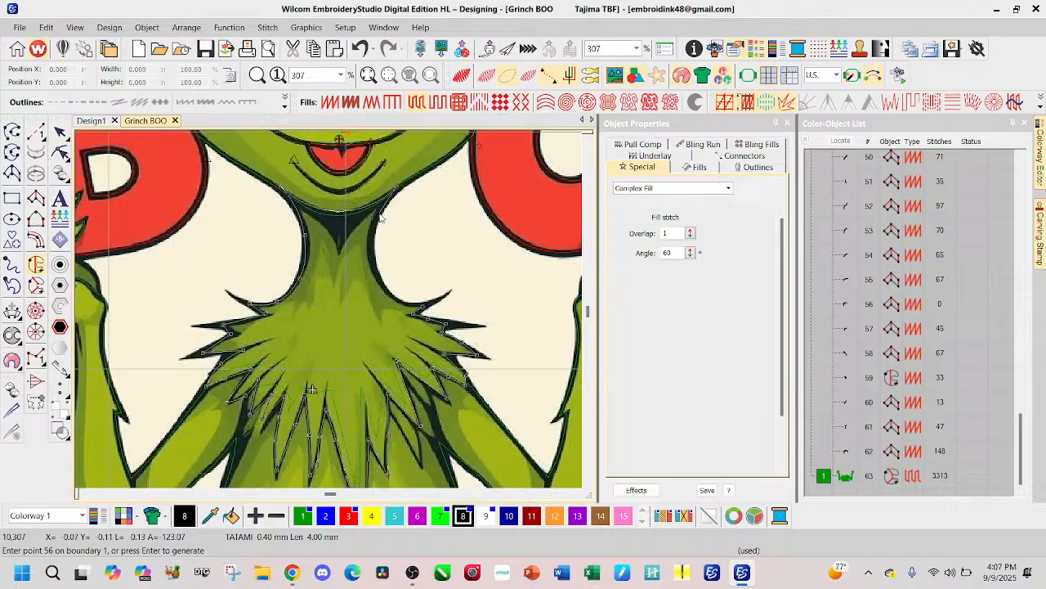
key("BackSpace")
key("BackSpace")
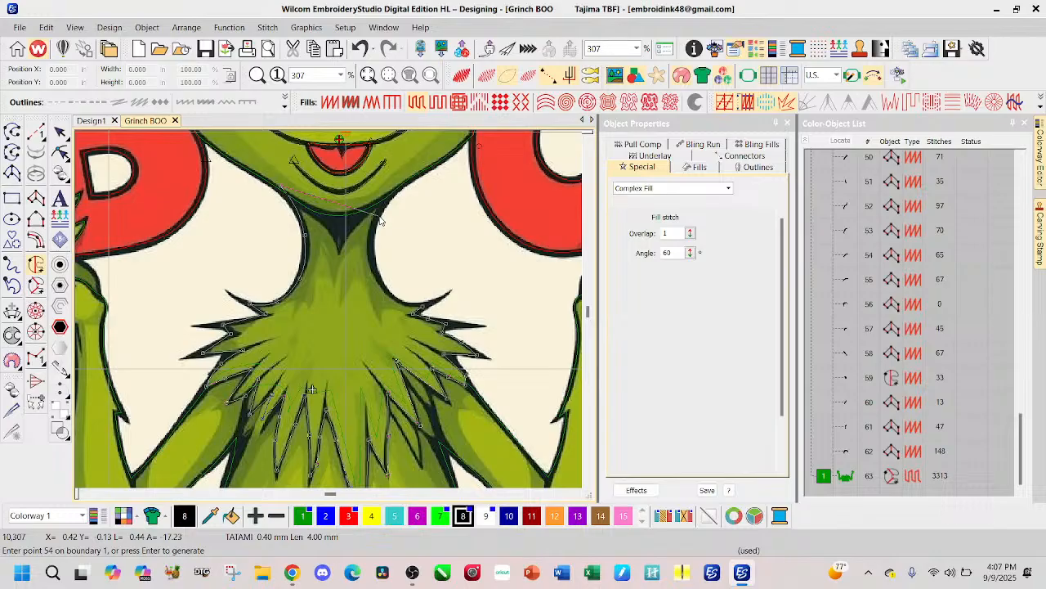
key("BackSpace")
Step: Outline the neck's upper edge along the chin from the B side to the O side
left_click(286, 194)
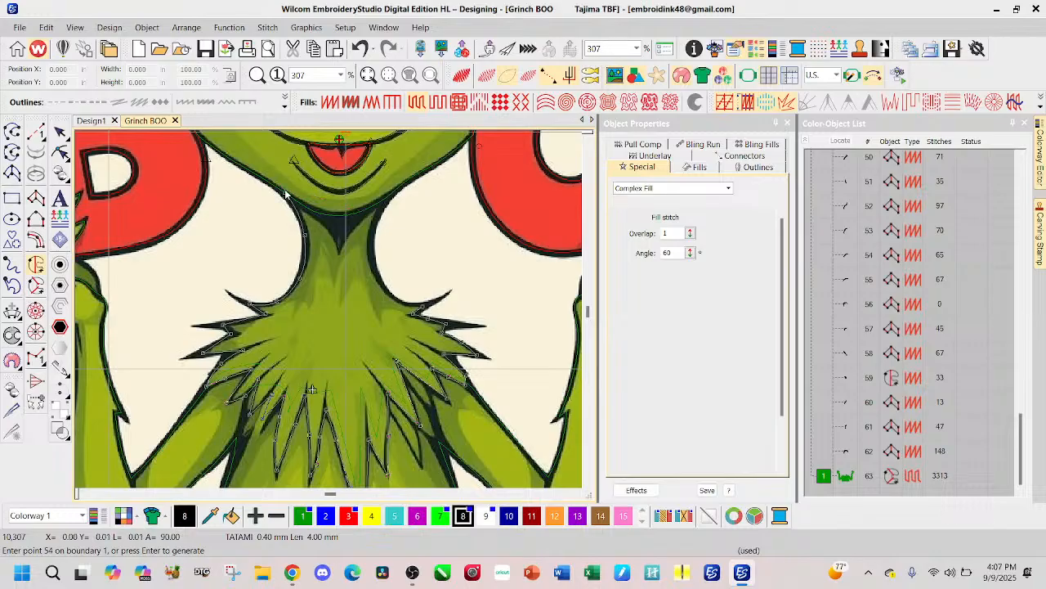
left_click(337, 213)
left_click(389, 194)
left_click(393, 196)
left_click(390, 200)
Step: Trace the O-side neck curve down to the first shoulder spike, close the outline and generate the Complex Fill
left_click(380, 219)
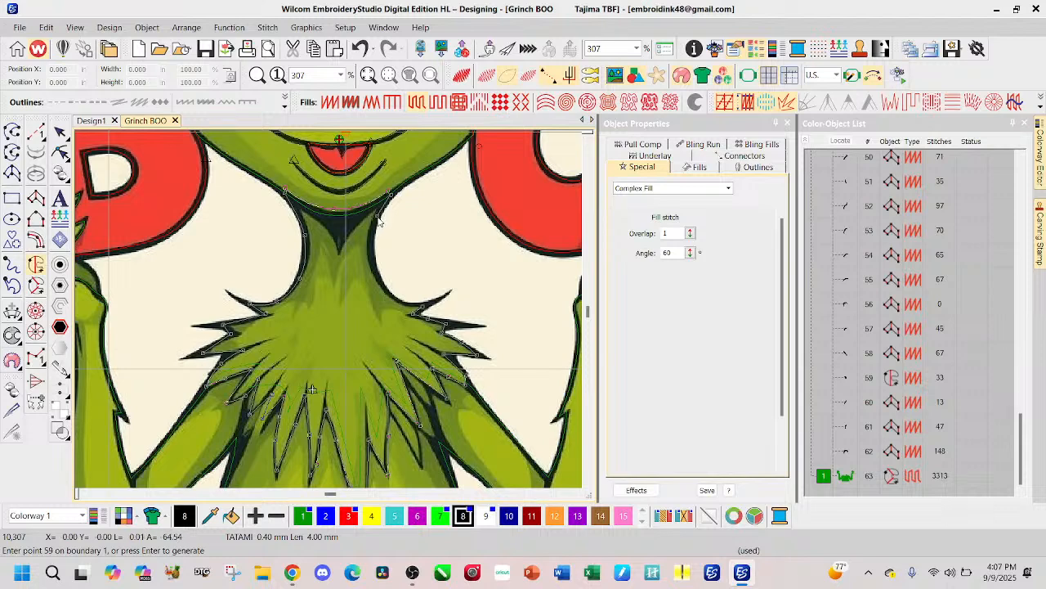
left_click(374, 245)
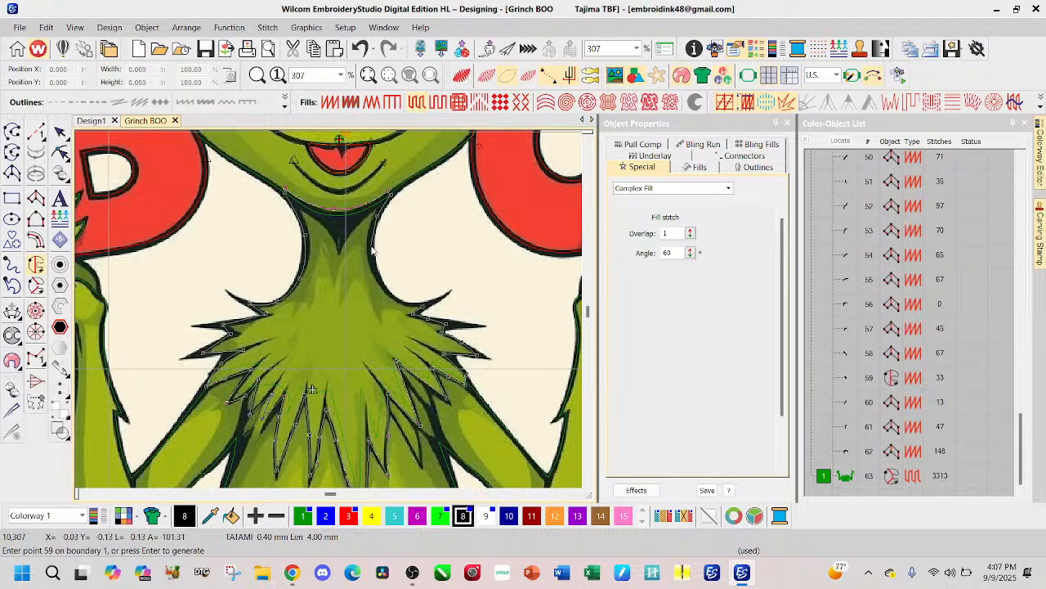
left_click(390, 292)
left_click(413, 308)
left_click(413, 305)
key("Return")
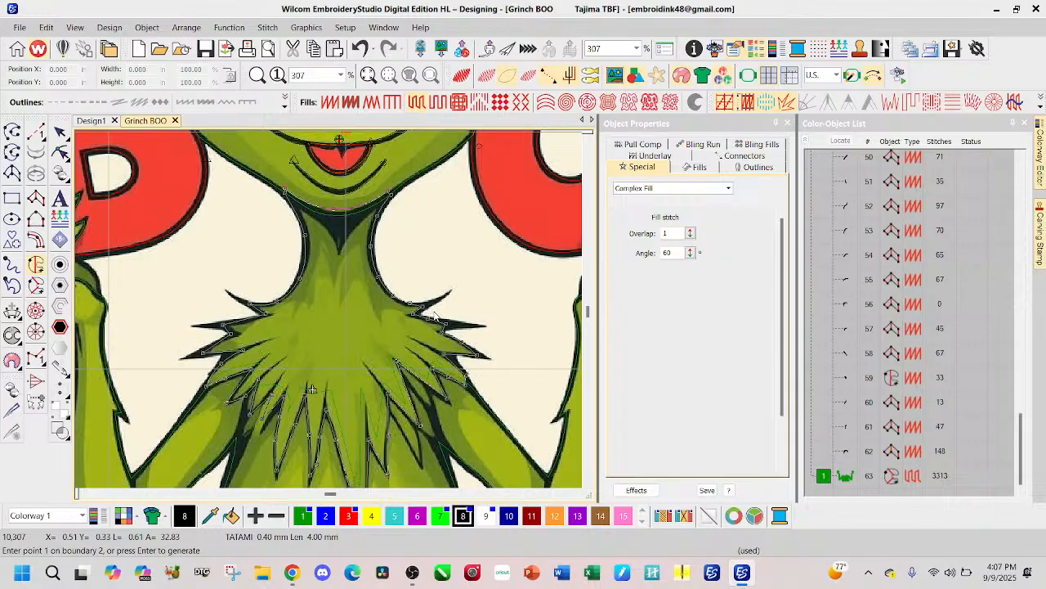
key("Return")
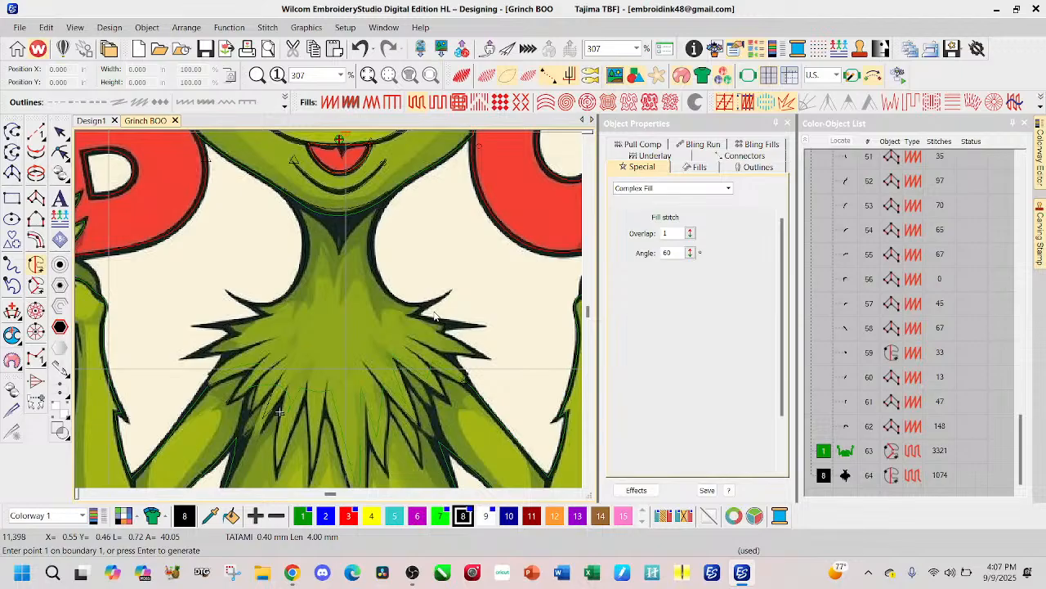
Step: Show the stitches and recolor the neck and chest fur fill to green, color 1
left_click(463, 78)
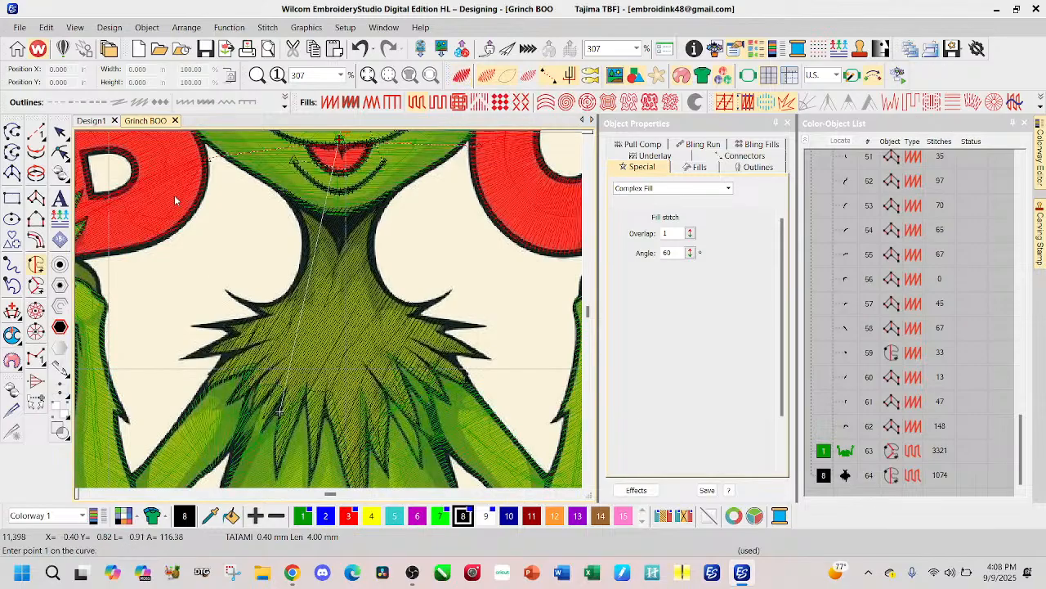
left_click(60, 132)
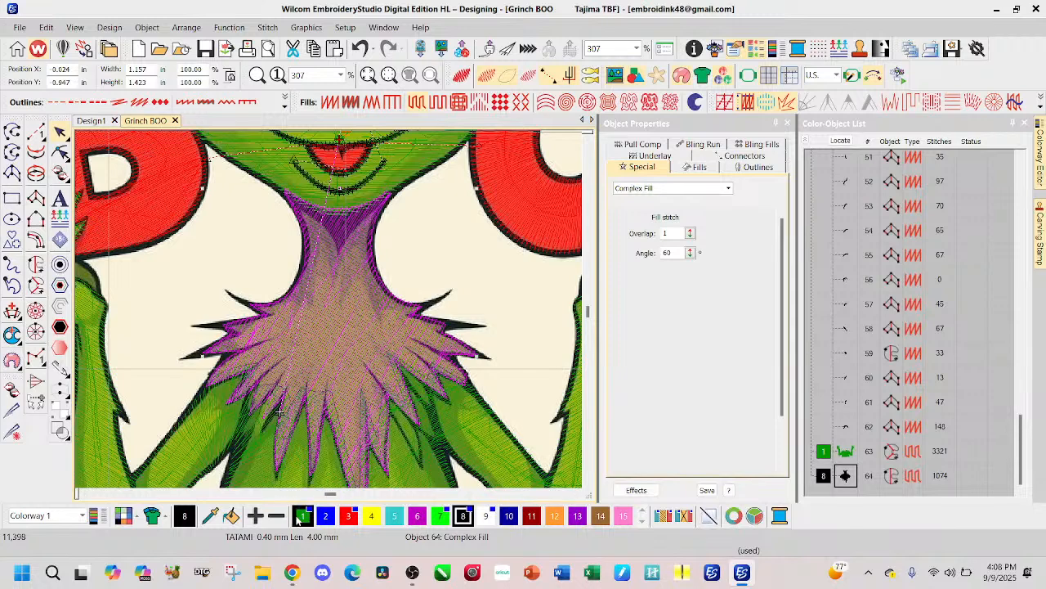
left_click(301, 517)
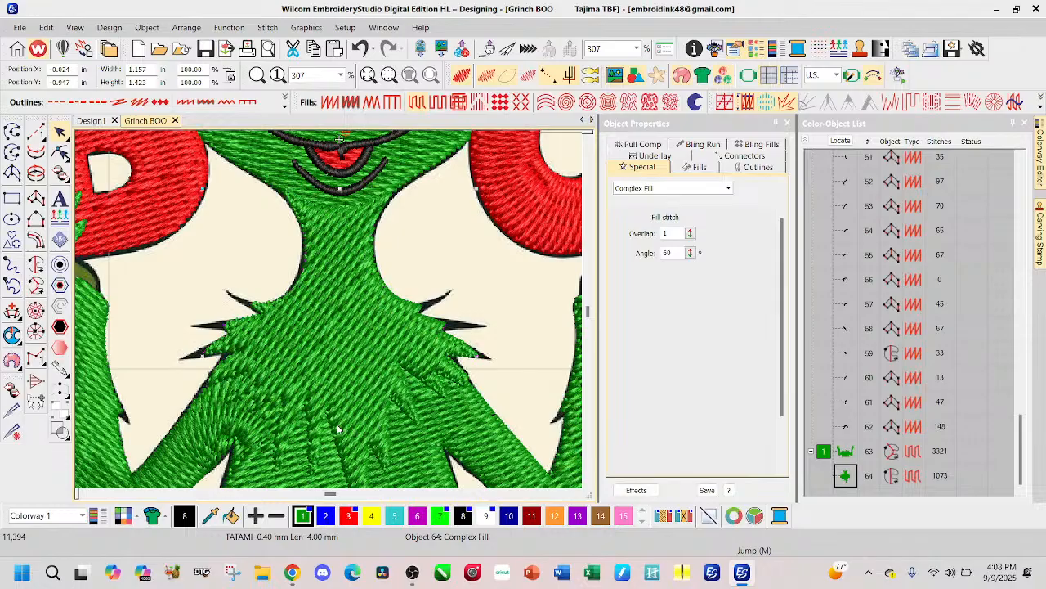
Step: Reshape the neck and chest fur's stitch angle line to a nearly horizontal 10° angle
scroll(330, 313, "down", 1)
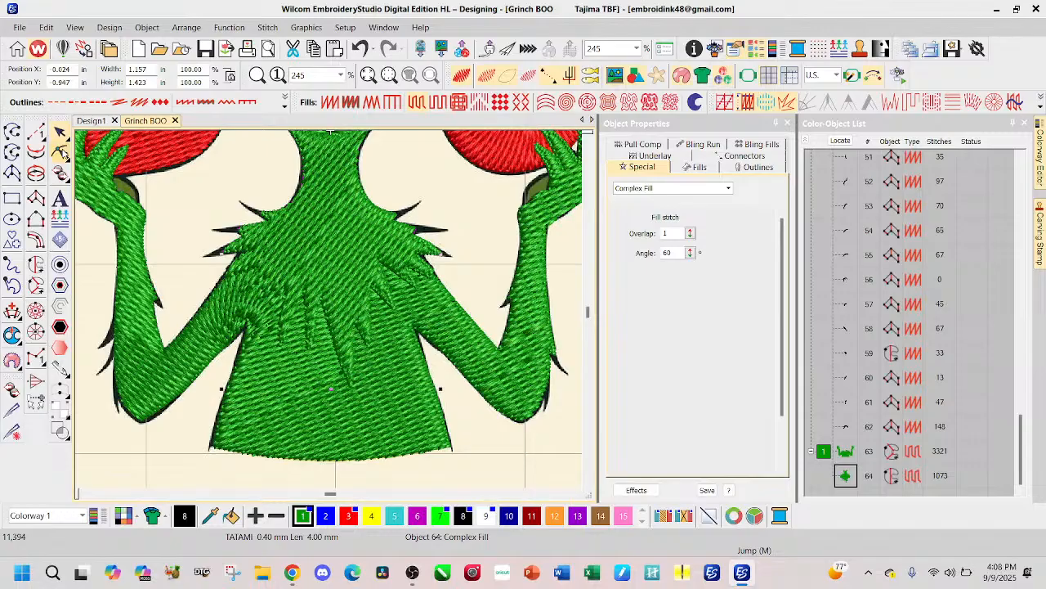
left_click(62, 153)
left_click_drag(332, 200, 430, 203)
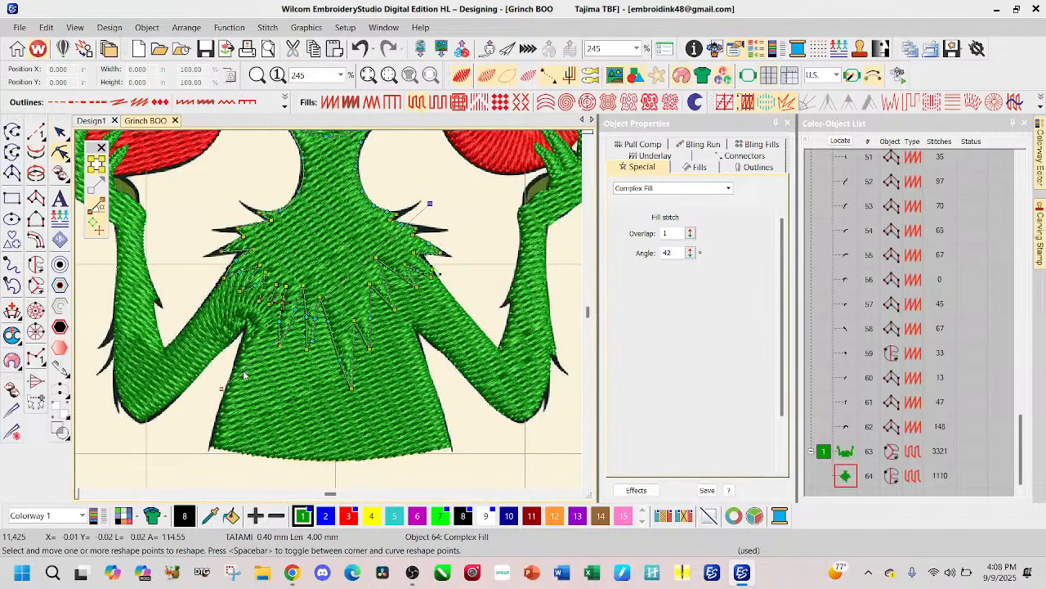
left_click_drag(222, 388, 196, 246)
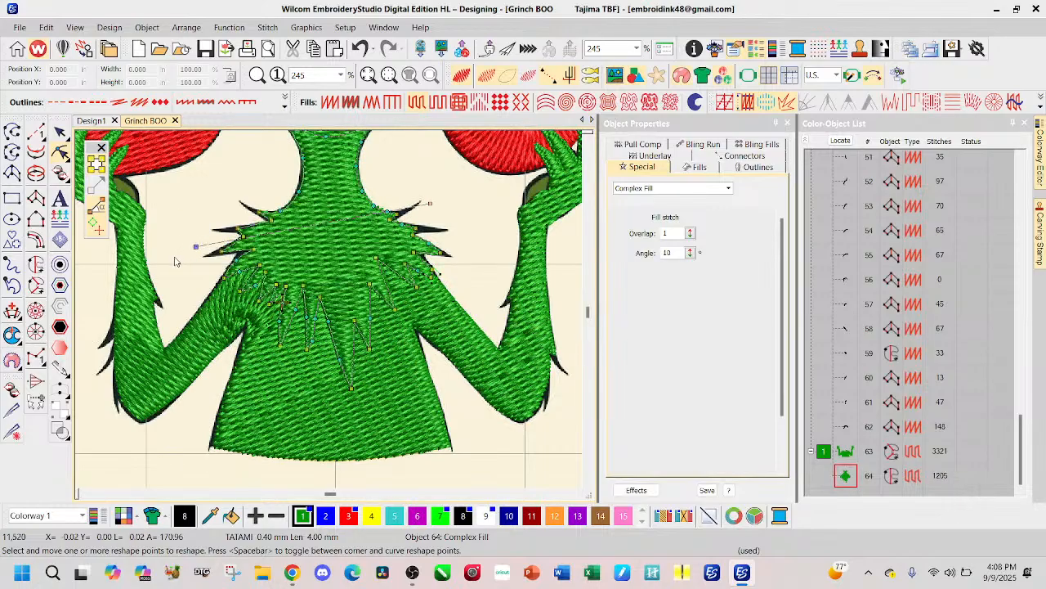
scroll(432, 273, "down", 1)
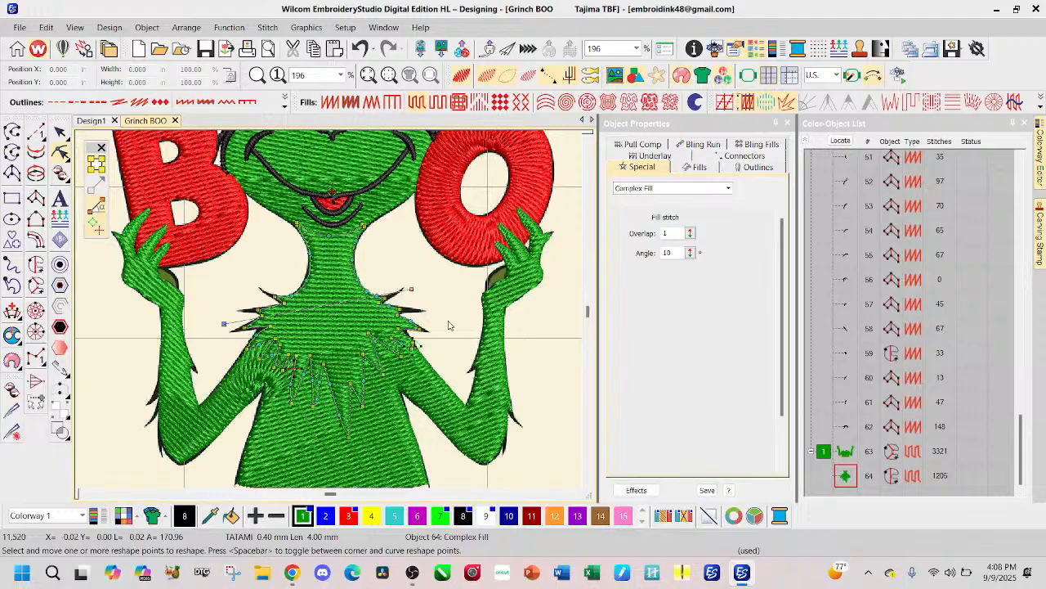
Step: Move the neck and chest fur's stitch end point to the lowest chest spike and level its stitch angle line to 0°
left_click(296, 225)
left_click(295, 369)
left_click_drag(346, 436, 349, 438)
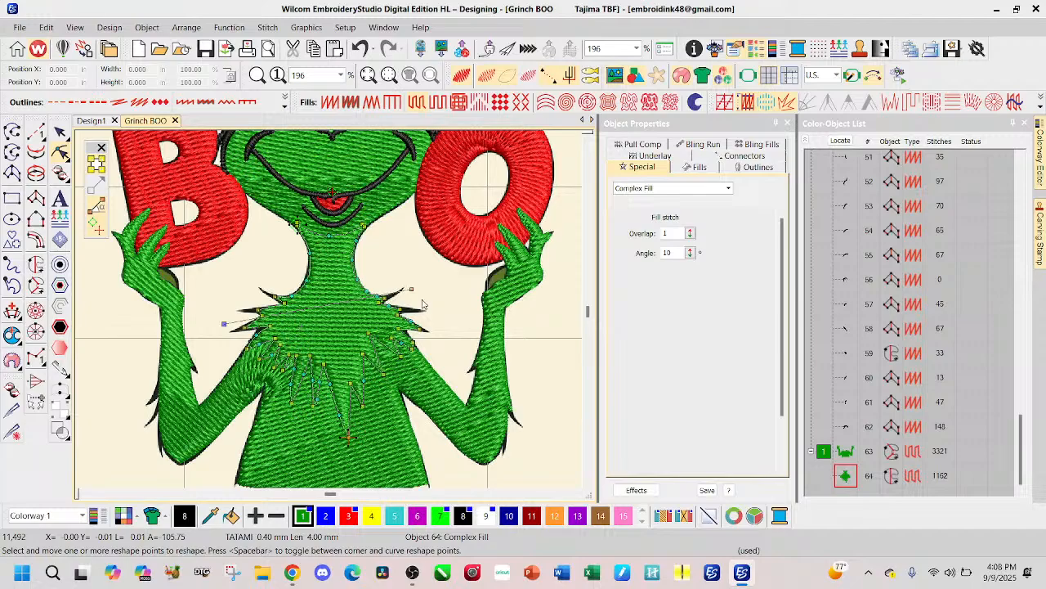
left_click_drag(411, 289, 445, 323)
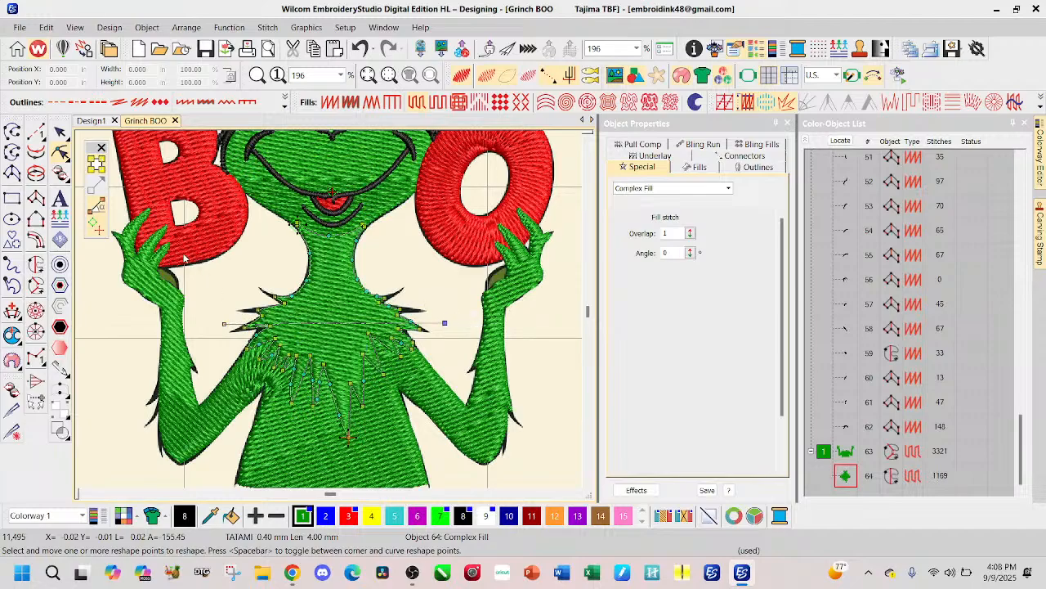
left_click(60, 131)
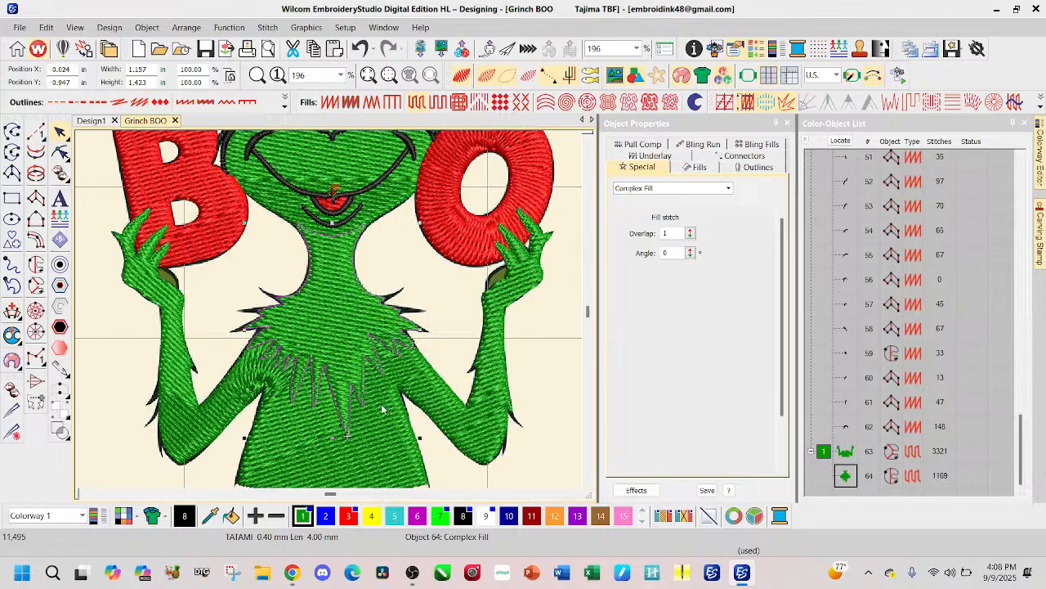
scroll(351, 303, "down", 1)
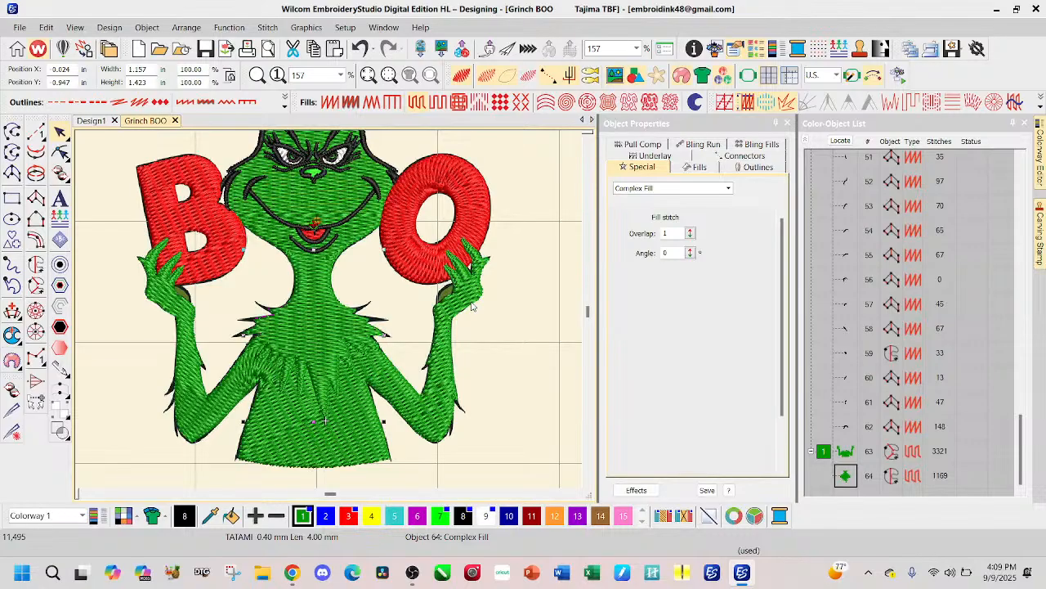
scroll(329, 316, "down", 1)
scroll(313, 313, "down", 1)
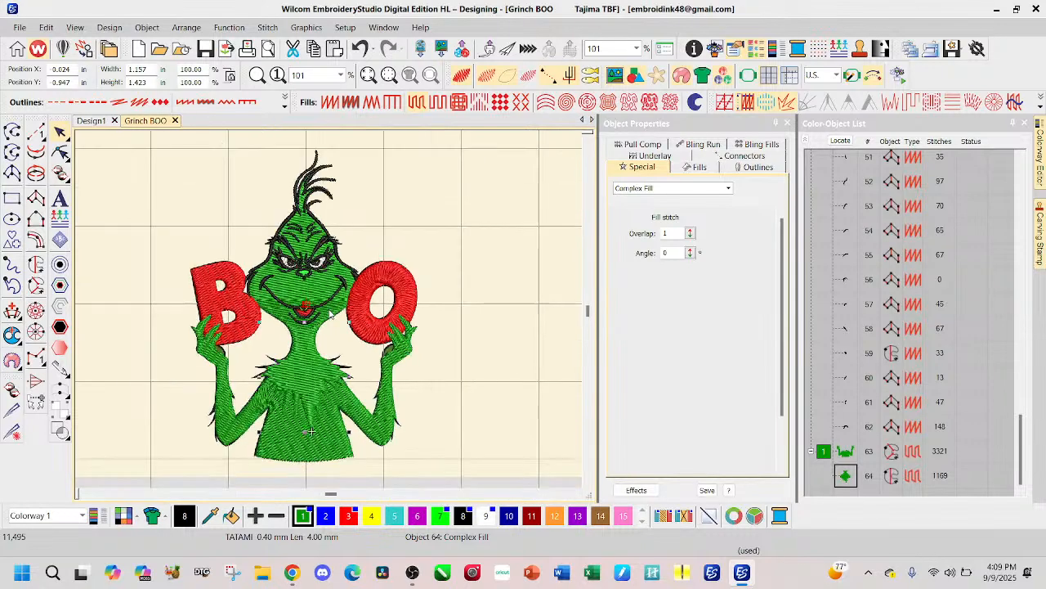
left_click(467, 372)
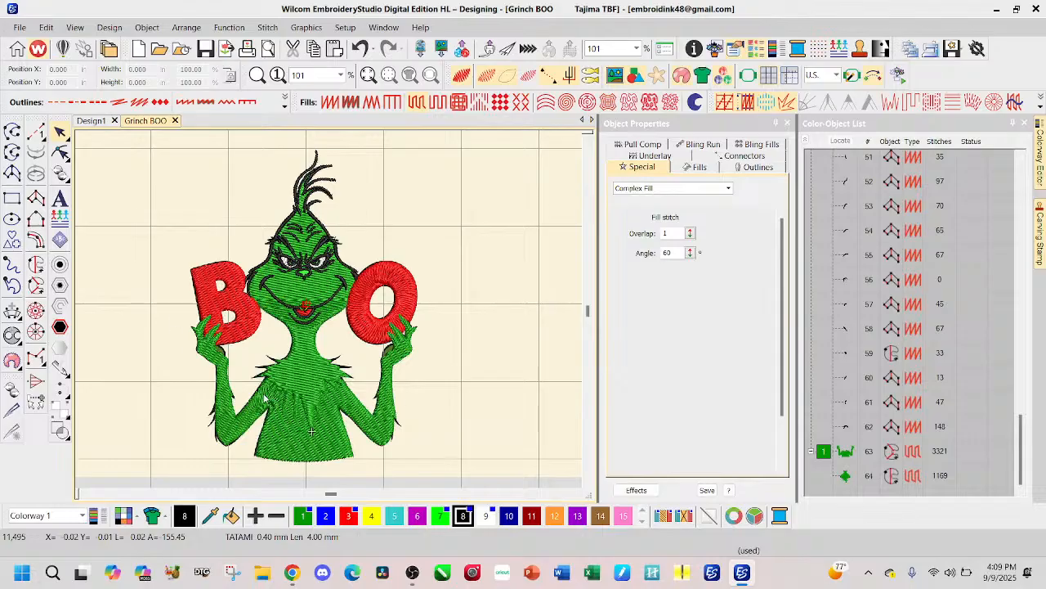
Step: Turn off the realistic stitch view and hide the stitches to expose the artwork around the hand holding the B
scroll(281, 347, "up", 2)
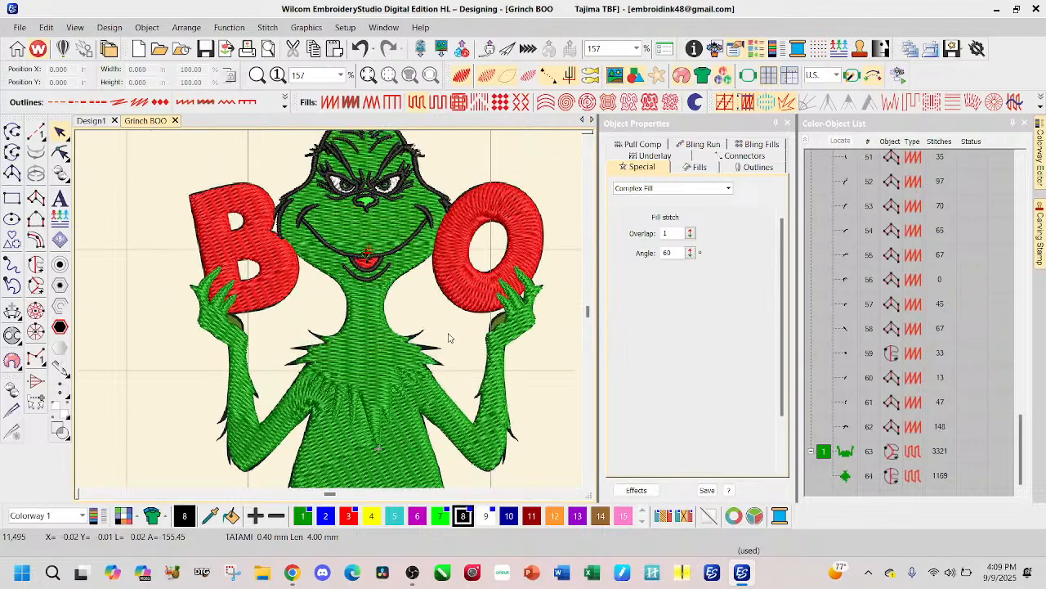
left_click(461, 76)
scroll(235, 316, "up", 3)
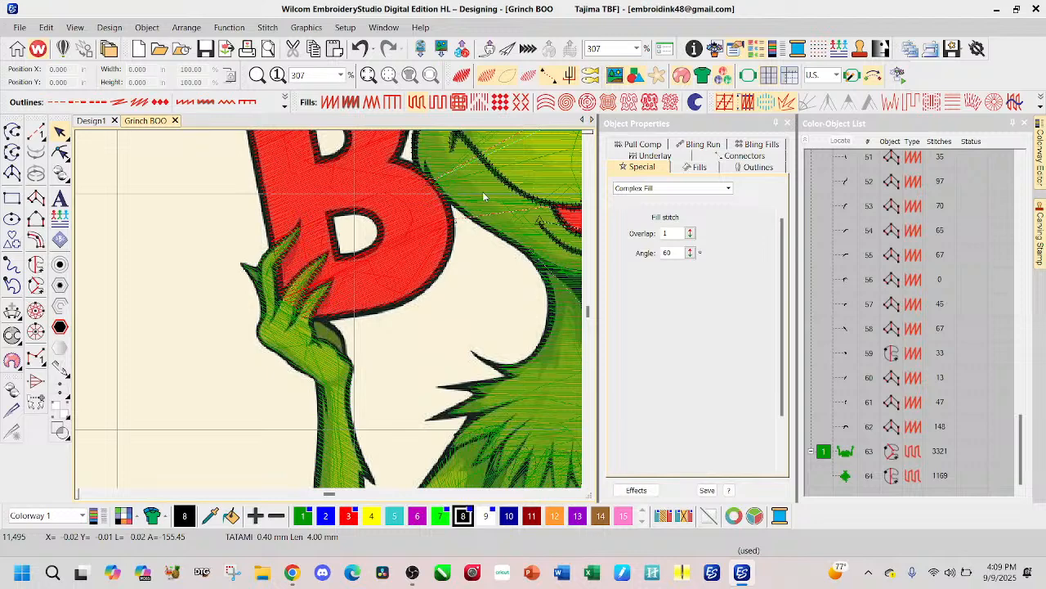
key("s")
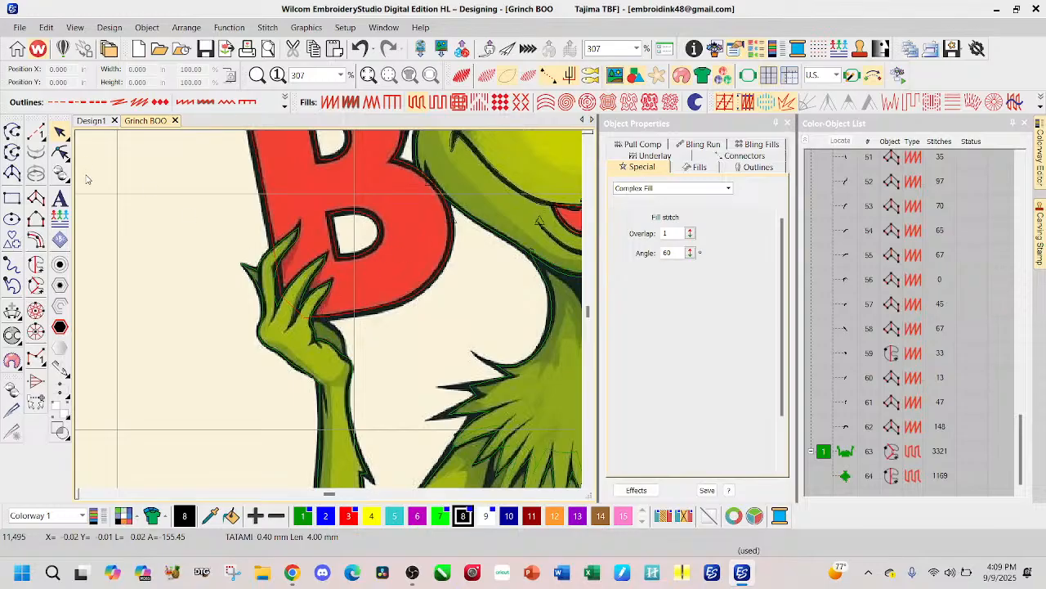
Step: Outline the dark green palm patch below the B with Complex Fill, about 0.17 × 0.20 in, overlapping into the hand
left_click(36, 264)
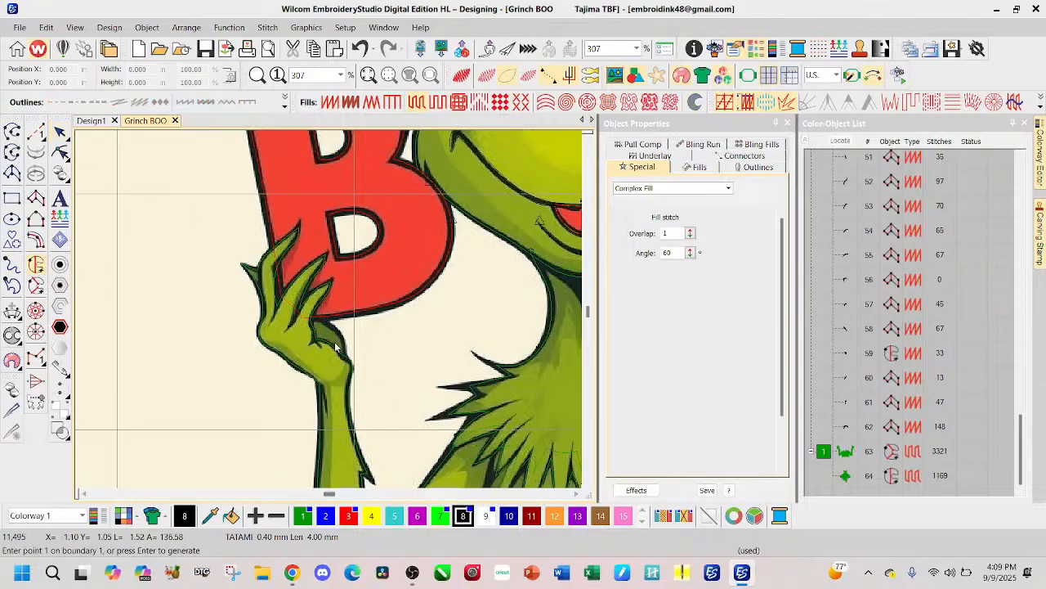
scroll(328, 308, "up", 1)
scroll(328, 308, "up", 1)
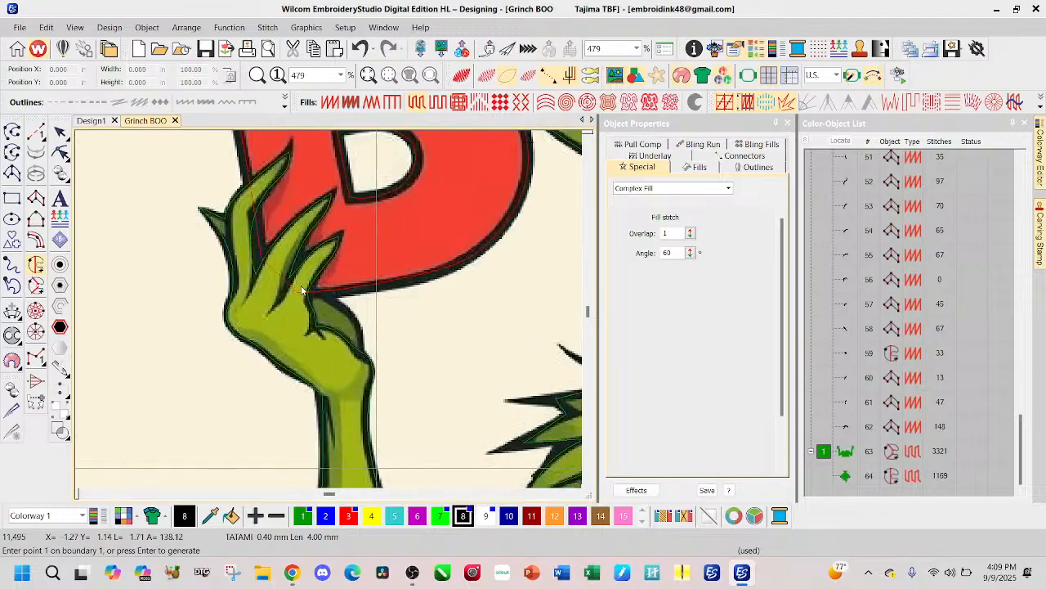
left_click(355, 321)
left_click(361, 358)
right_click(336, 340)
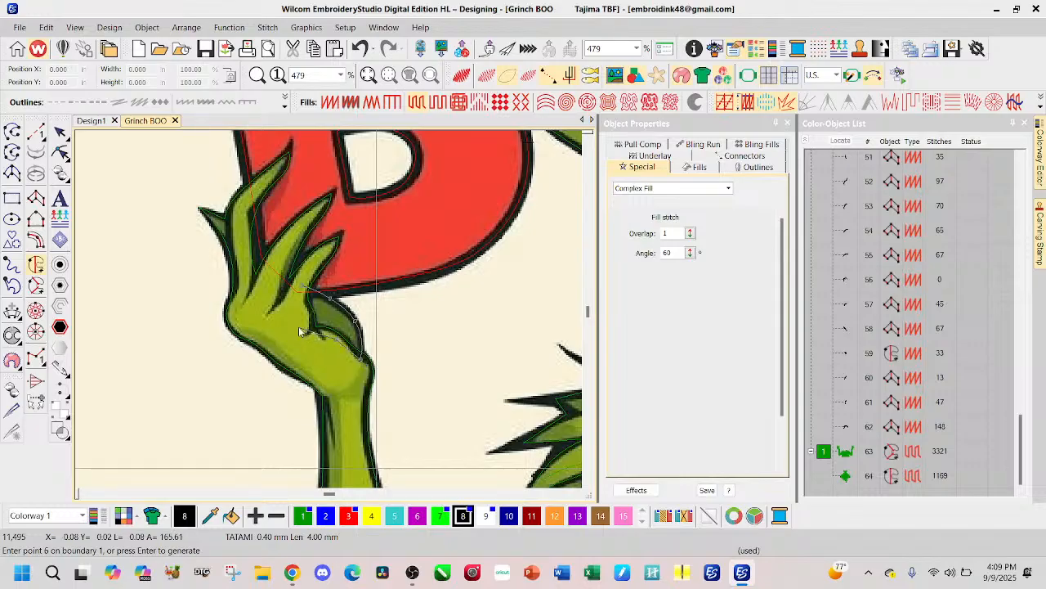
left_click(307, 329)
left_click(304, 314)
left_click(300, 302)
Step: Close the B-side palm patch outline and generate its Complex Fill with a diagonal stitch angle of about 56°
key("Return")
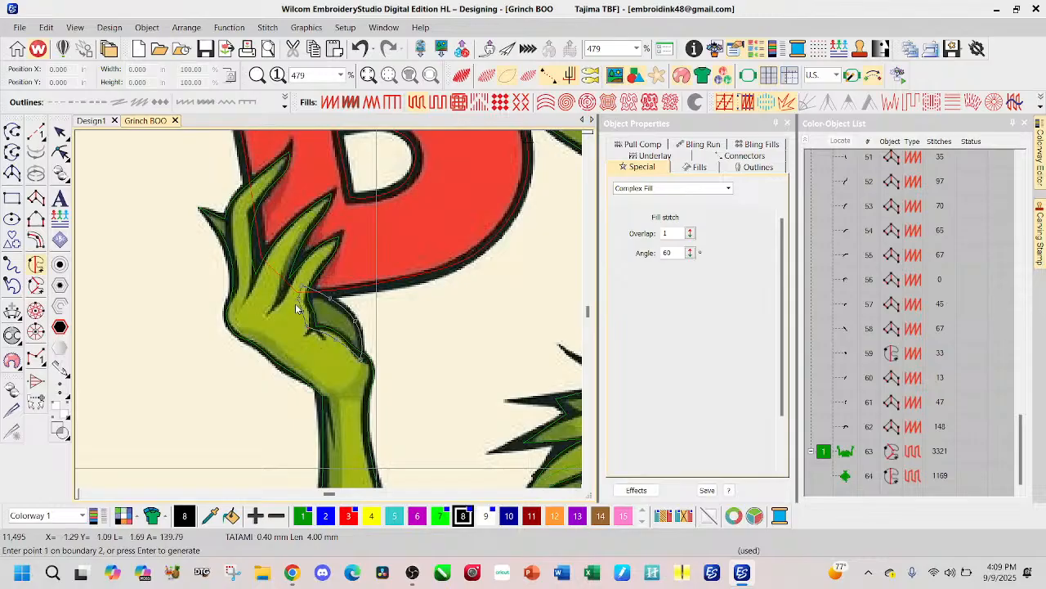
key("Return")
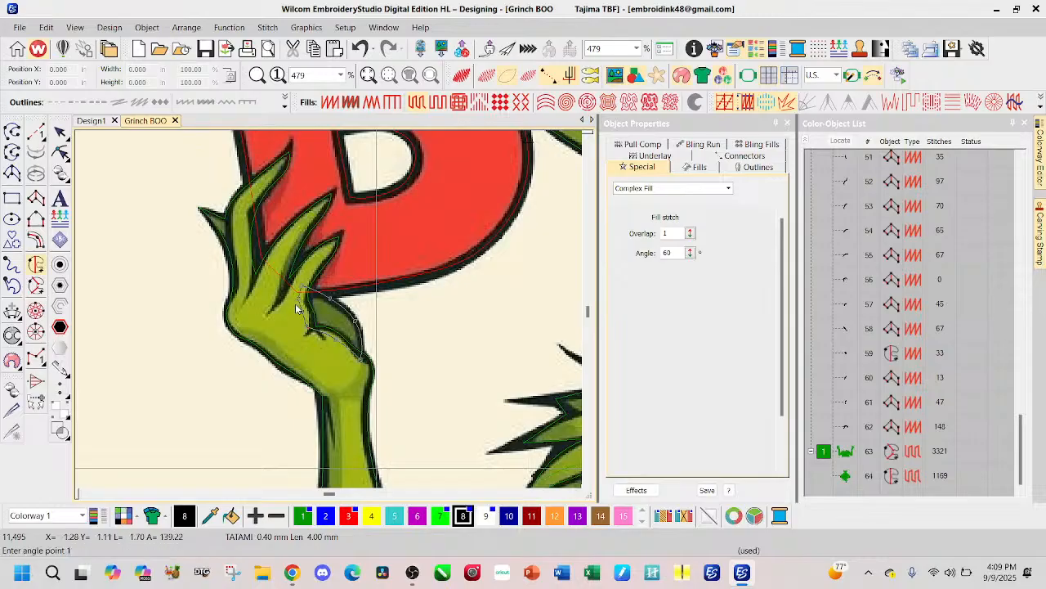
left_click(312, 338)
left_click(344, 299)
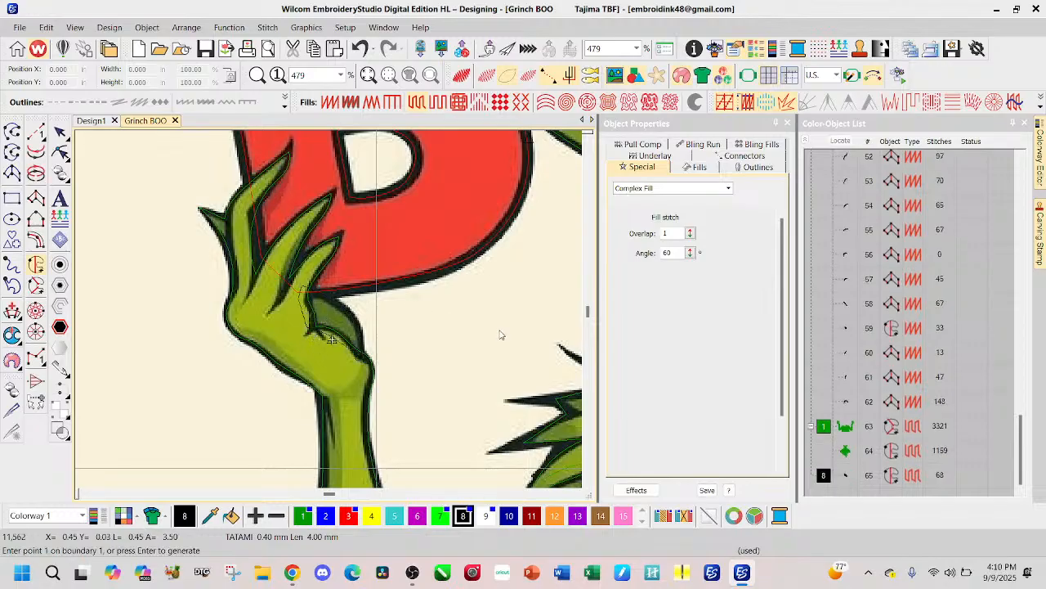
Step: Outline the dark green palm patch below the O with Complex Fill, about 0.16 × 0.19 in, overlapping into the hand
scroll(331, 313, "down", 6)
scroll(331, 314, "up", 3)
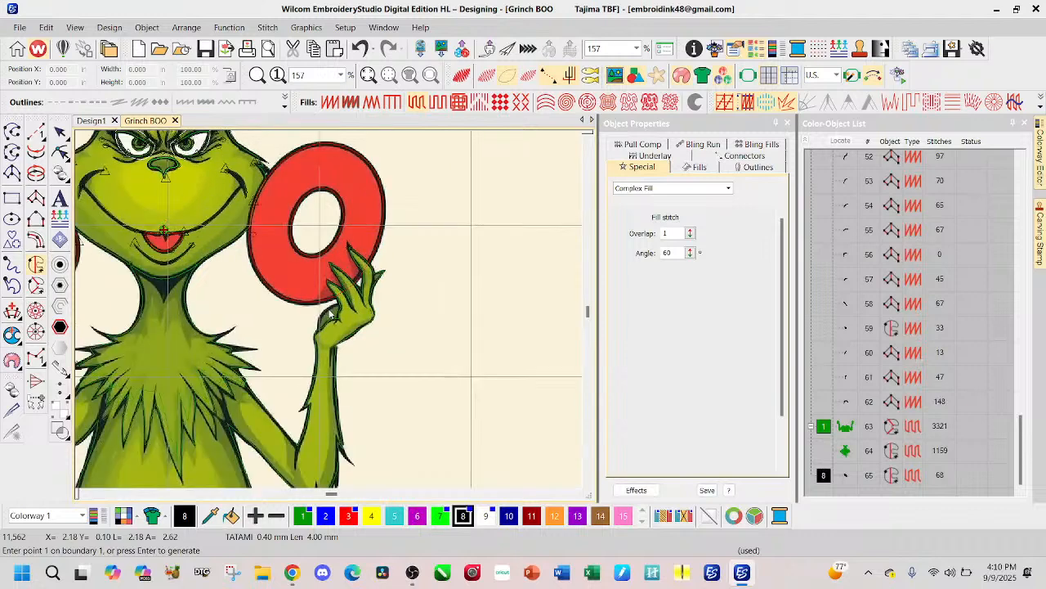
scroll(330, 313, "up", 4)
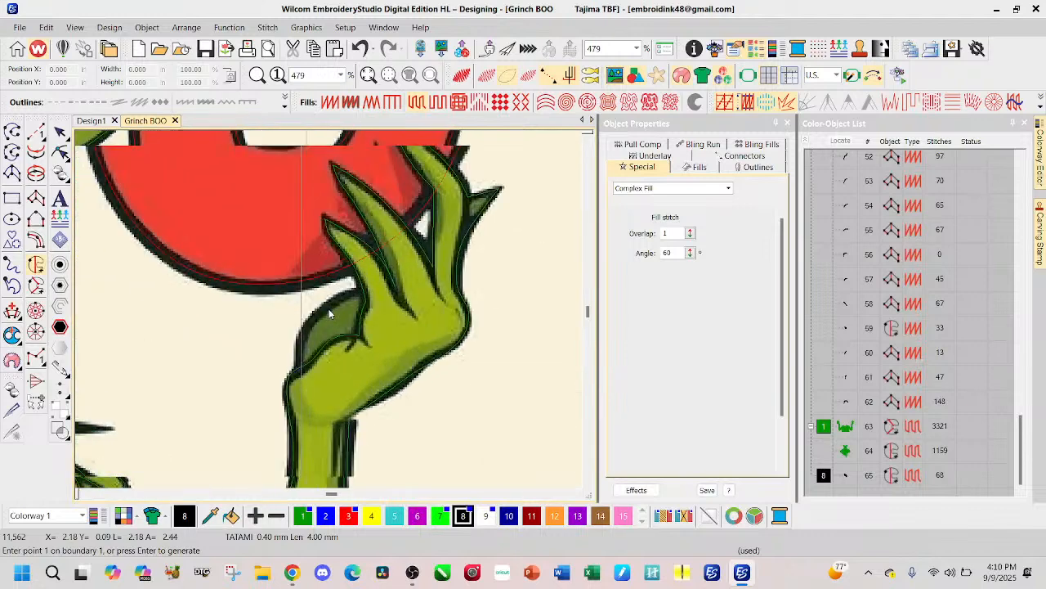
left_click(300, 379)
left_click(299, 344)
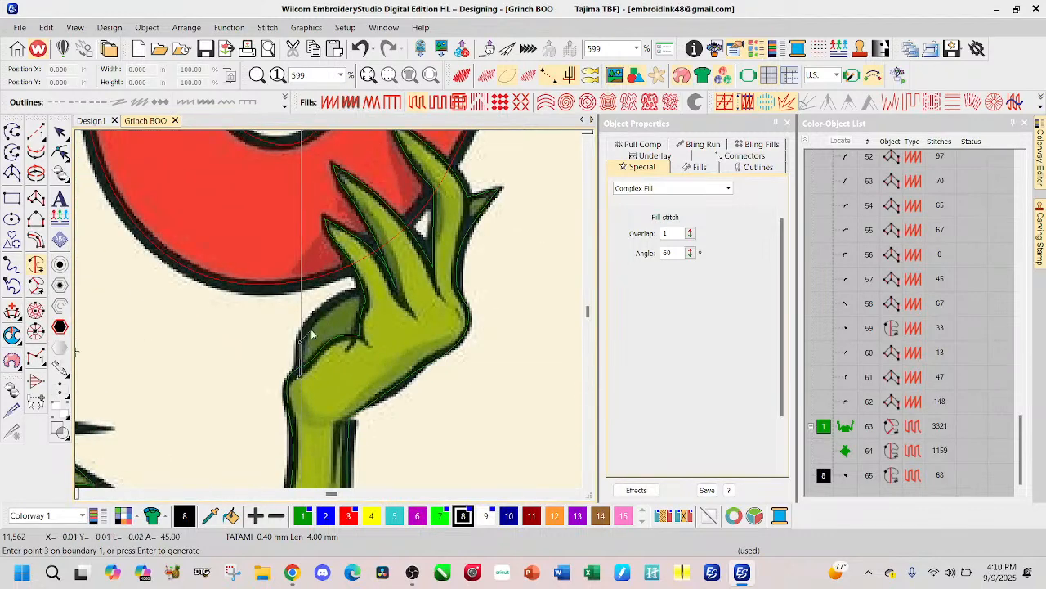
left_click(369, 288)
left_click(373, 308)
left_click(367, 324)
left_click(364, 344)
left_click(345, 347)
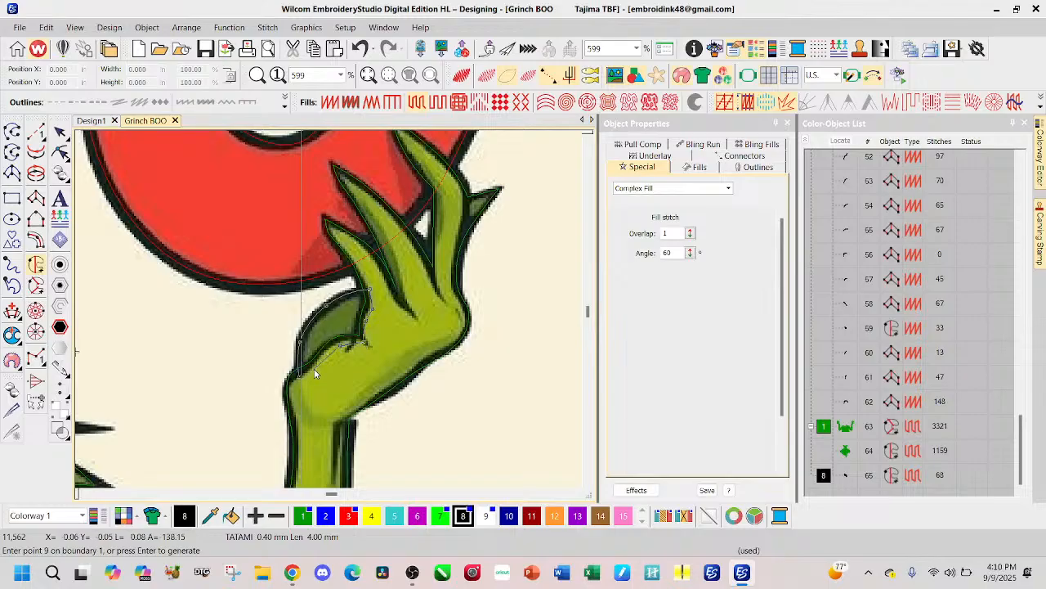
left_click(313, 373)
Step: Close the O-side palm patch outline and generate its Complex Fill with a diagonal stitch angle of about 130°
key("Return")
key("Return")
left_click(301, 300)
left_click(356, 367)
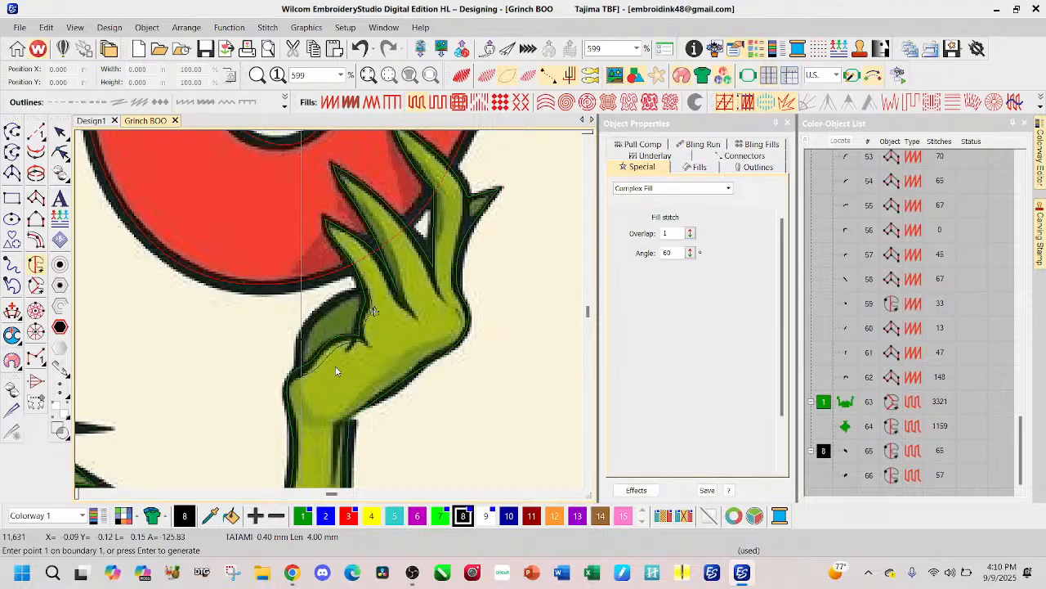
Step: Recolor both new palm patch fills to green, color 1
left_click(59, 132)
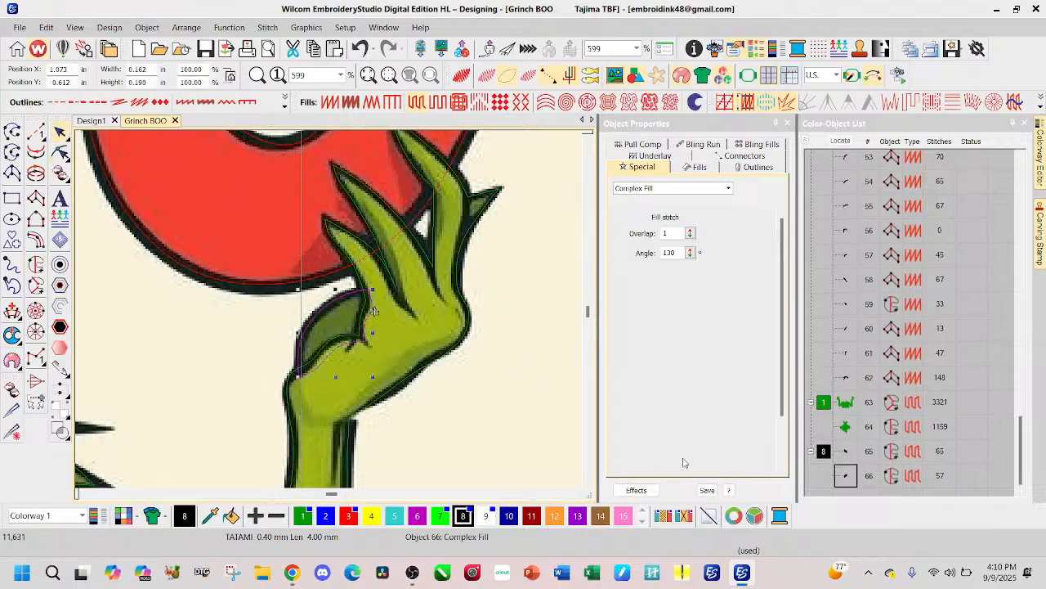
left_click(823, 452)
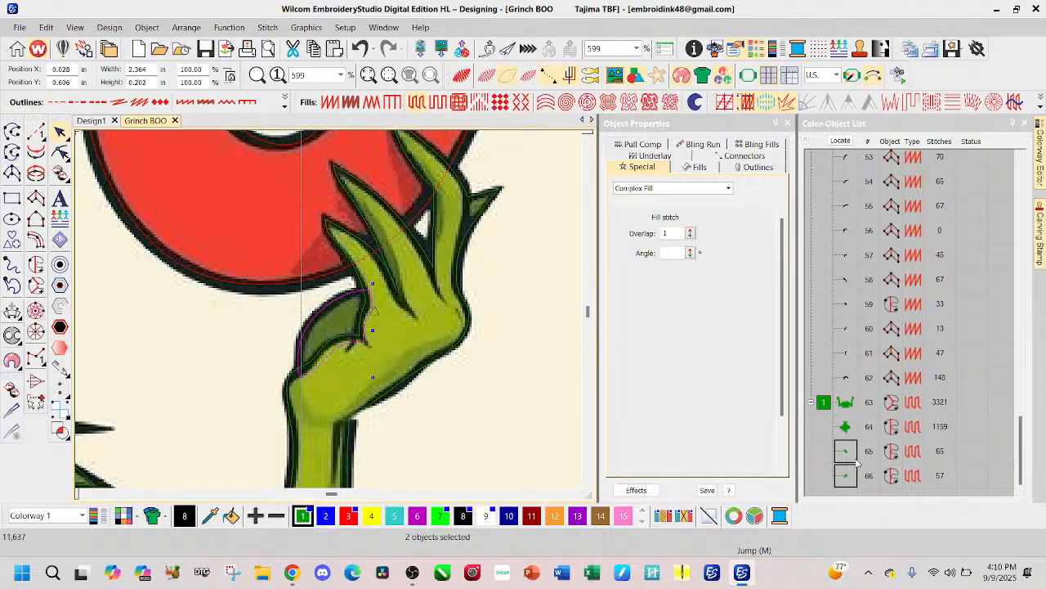
scroll(327, 307, "down", 3)
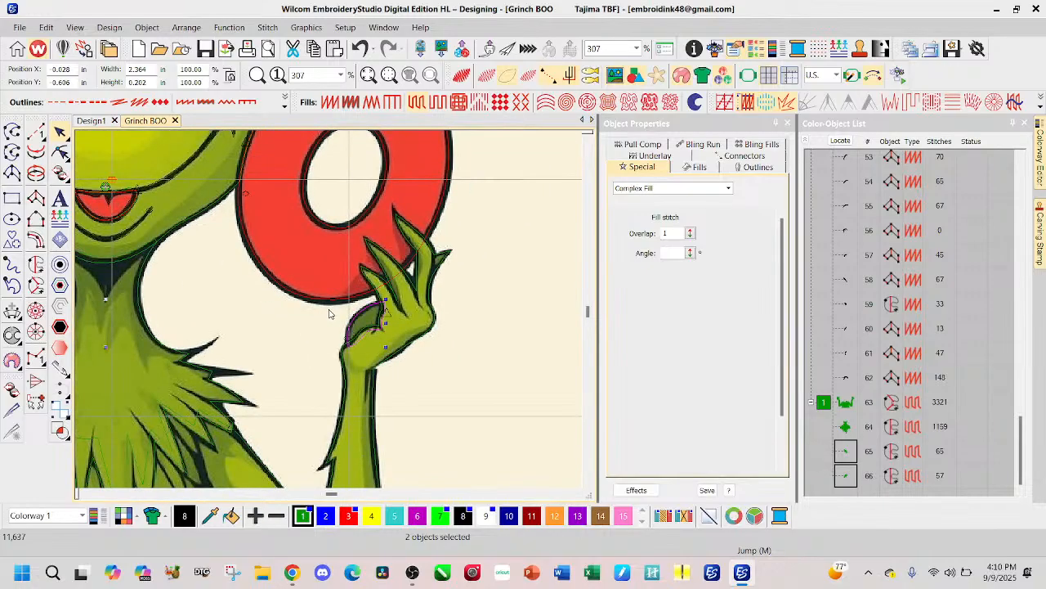
scroll(330, 313, "down", 1)
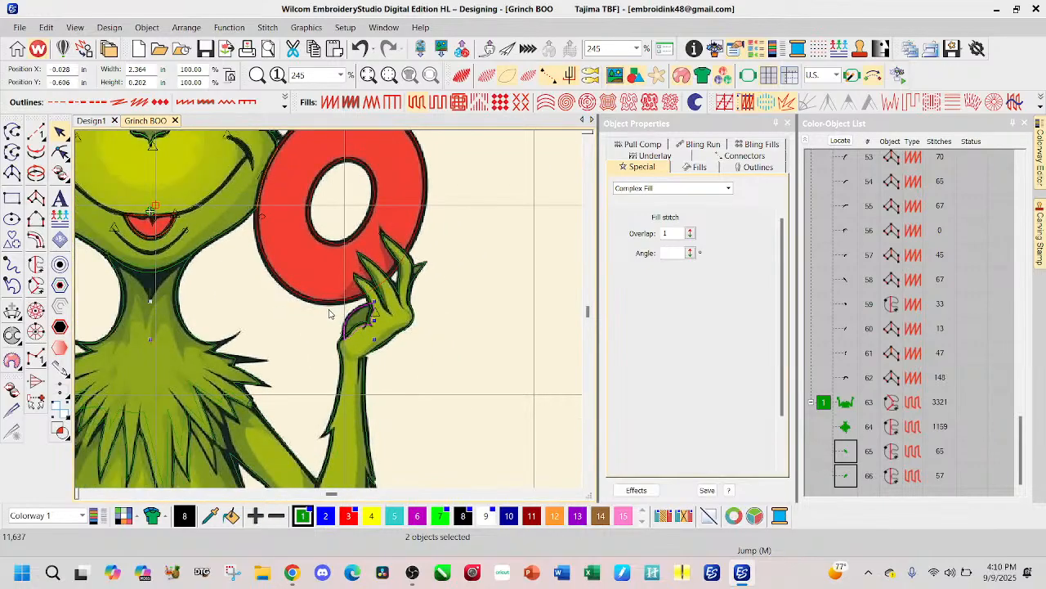
Step: Move both palm patch fills ahead of the body and arms fill in the stitching sequence and deselect them
left_click(846, 457)
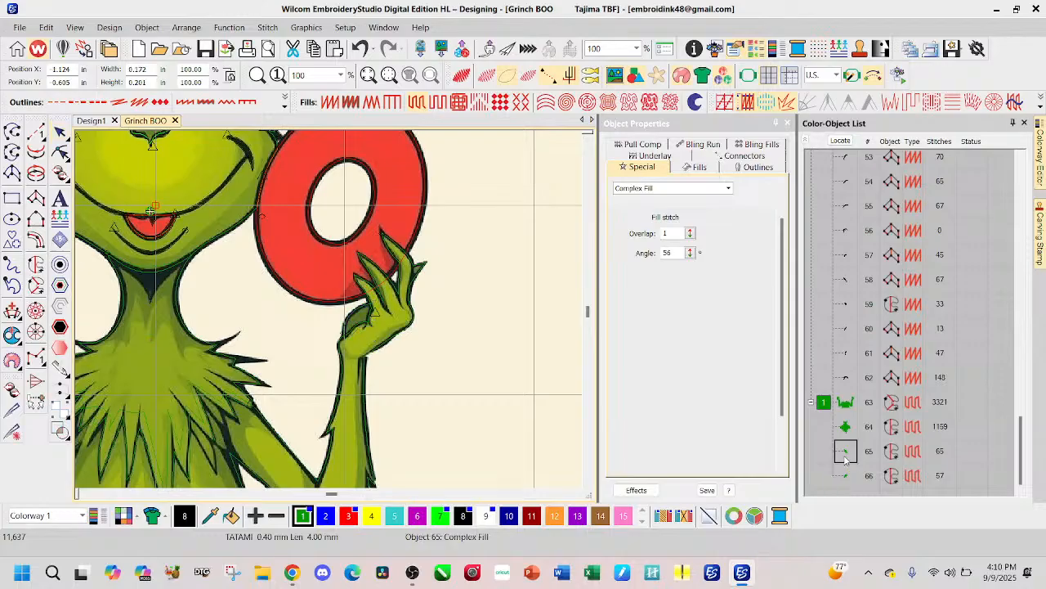
left_click(839, 476, "shift")
left_click_drag(845, 458, 845, 399)
left_click(452, 275)
Step: Show the stitches again in the realistic view and check the hands, arms and body fills
key("s")
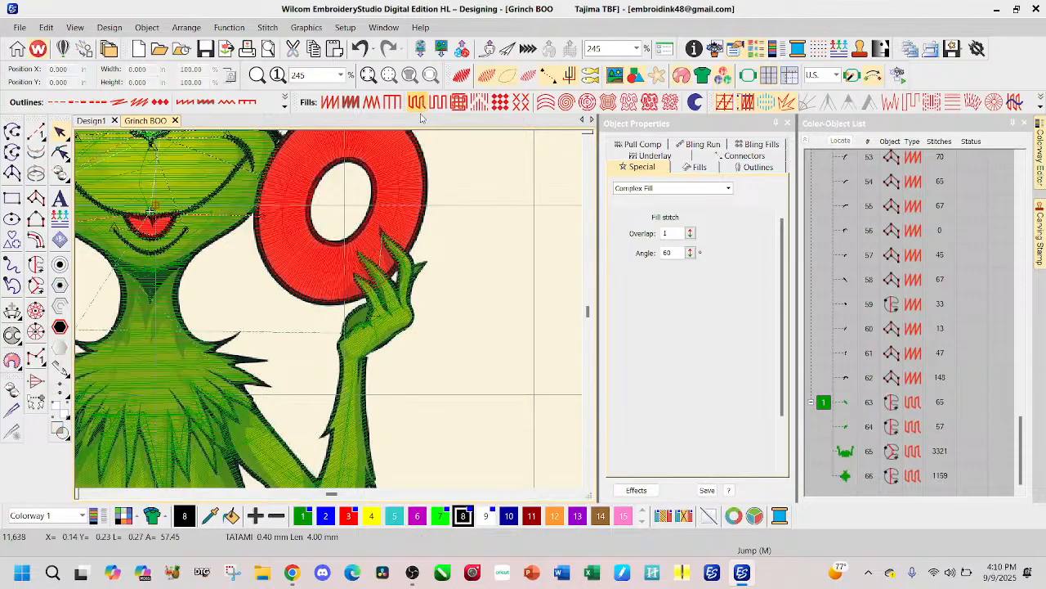
left_click(461, 76)
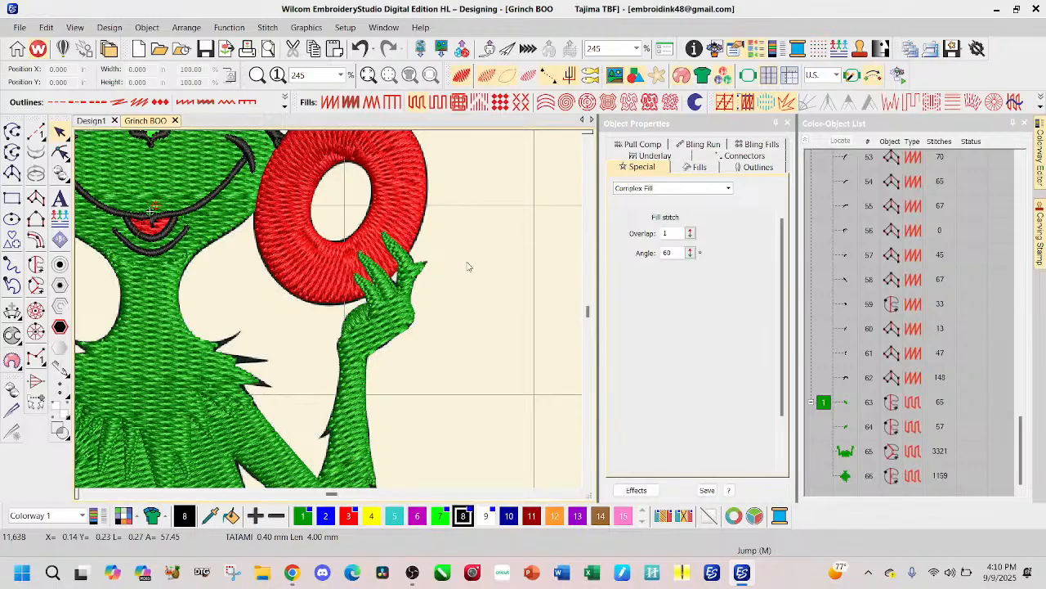
scroll(327, 316, "down", 2)
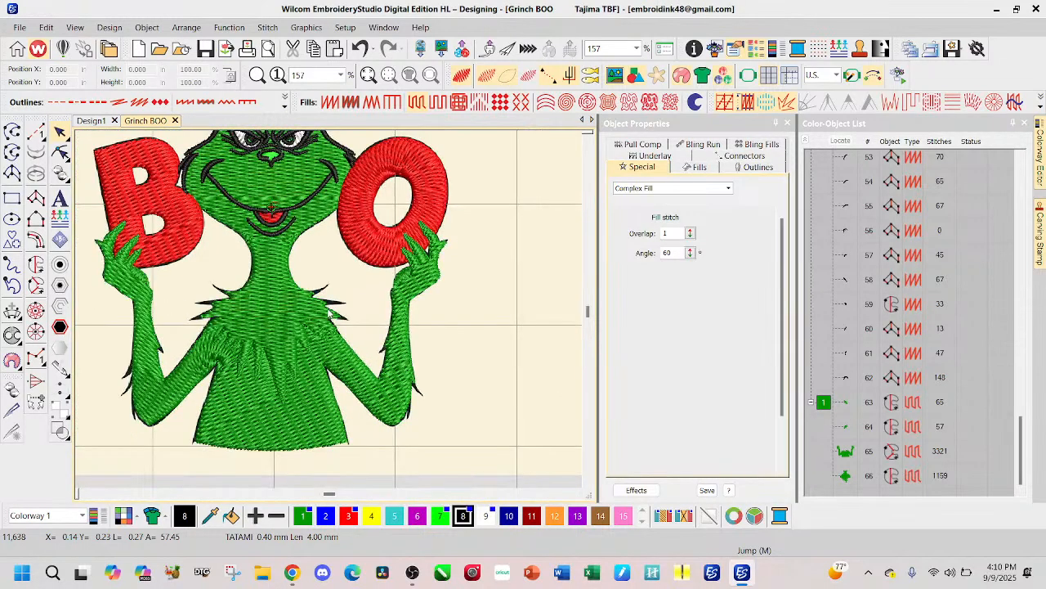
scroll(327, 310, "up", 2)
scroll(325, 313, "down", 2)
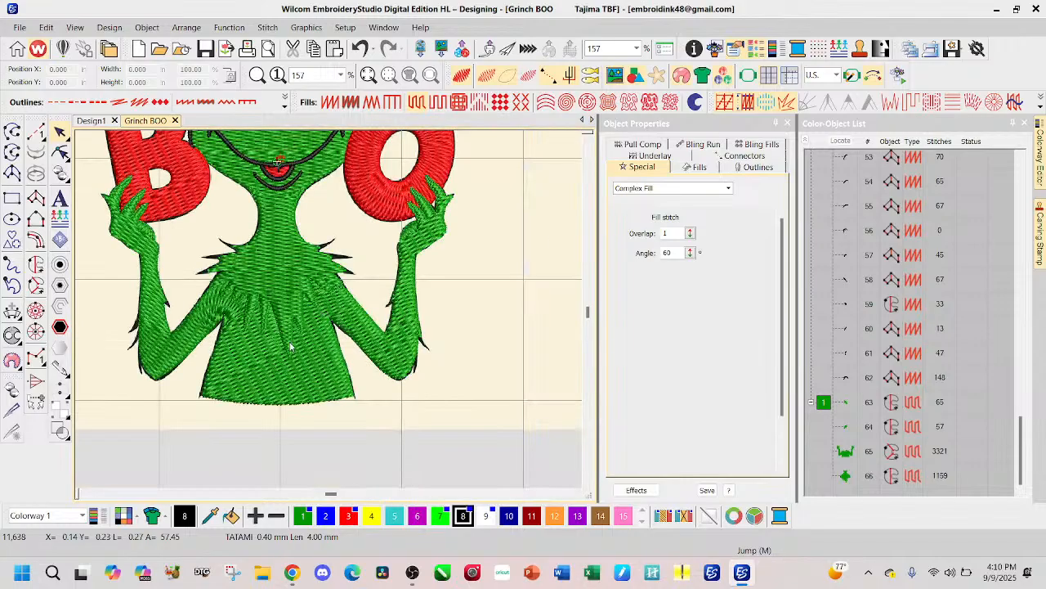
Step: Reshape the body fill's stitch angle lines so they cross the B-side and O-side forearms at a shallow slant
left_click(200, 344)
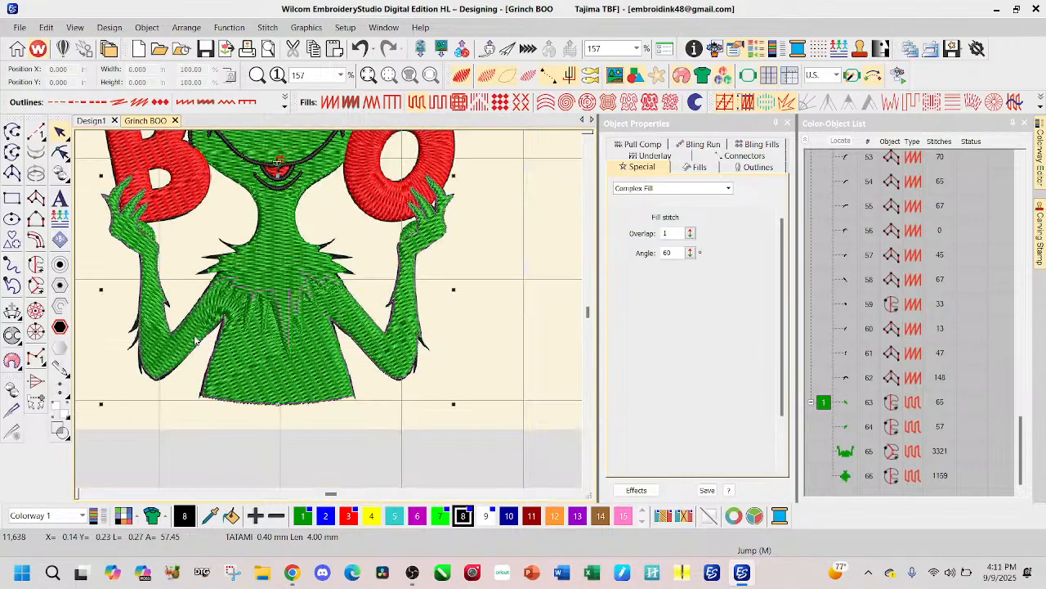
left_click(59, 152)
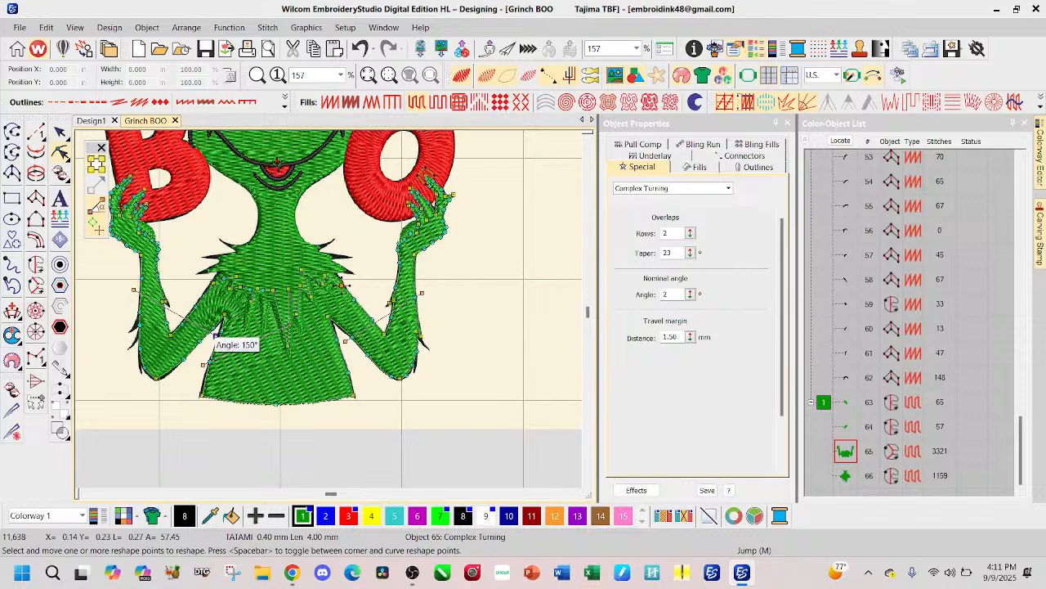
left_click_drag(216, 335, 166, 280)
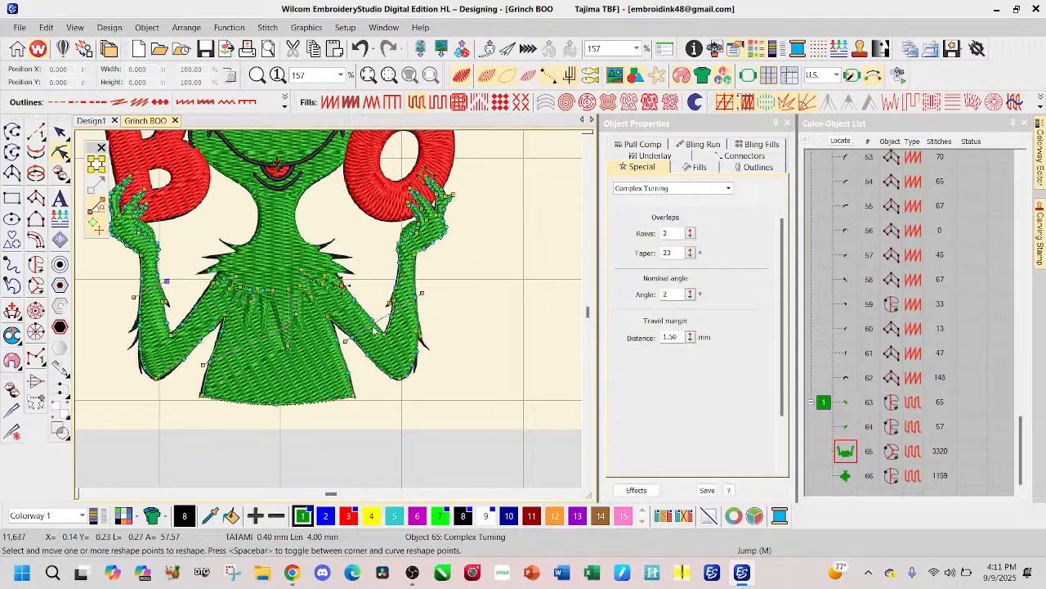
left_click_drag(346, 341, 365, 281)
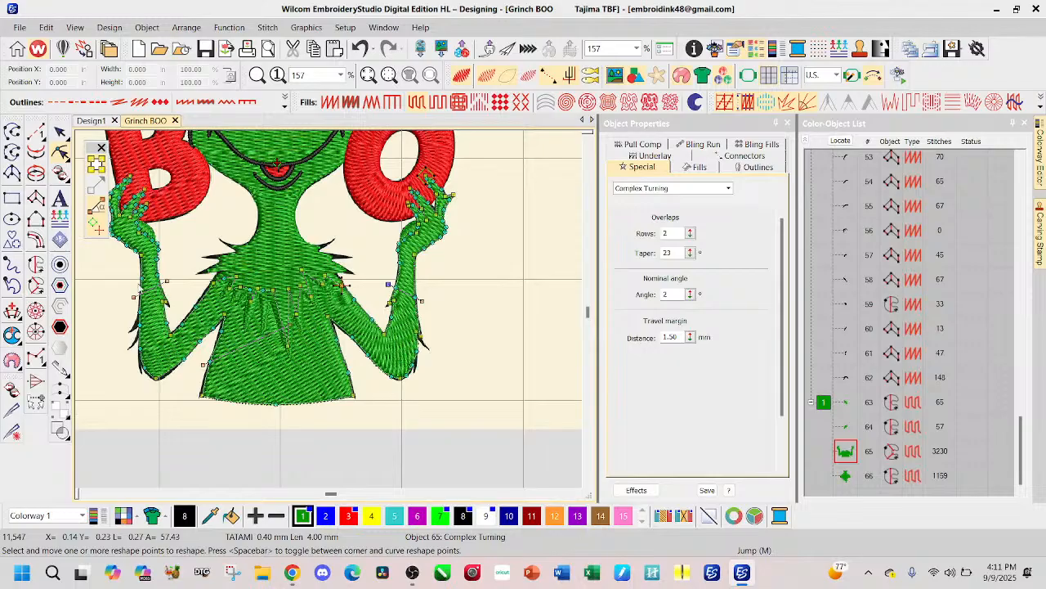
Step: Raise the outer end of the B-side forearm's stitch angle line, undo the last move and finish reshaping the body fill
left_click_drag(134, 297, 135, 268)
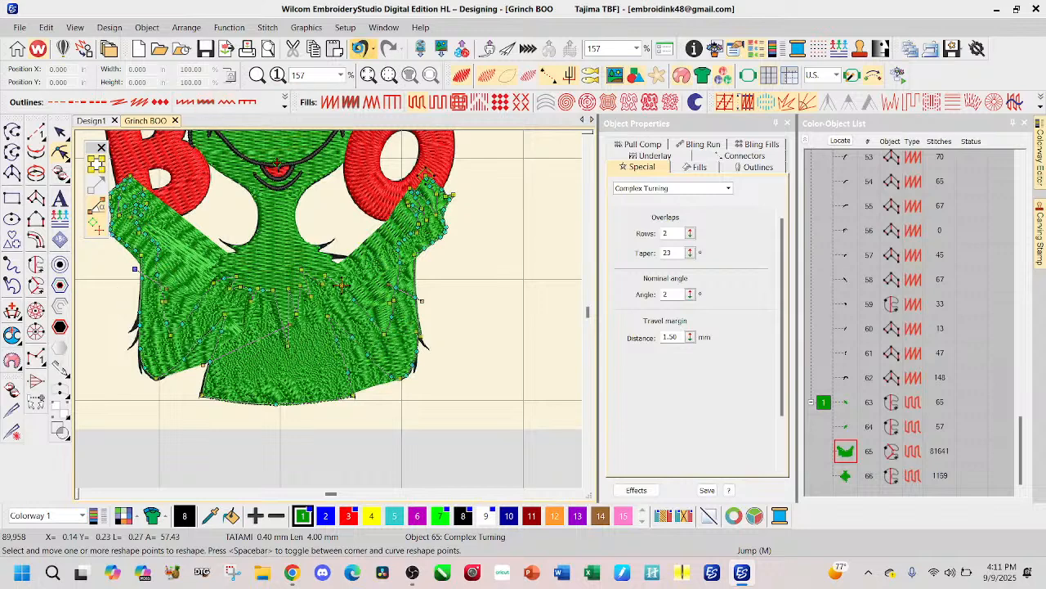
left_click(360, 49)
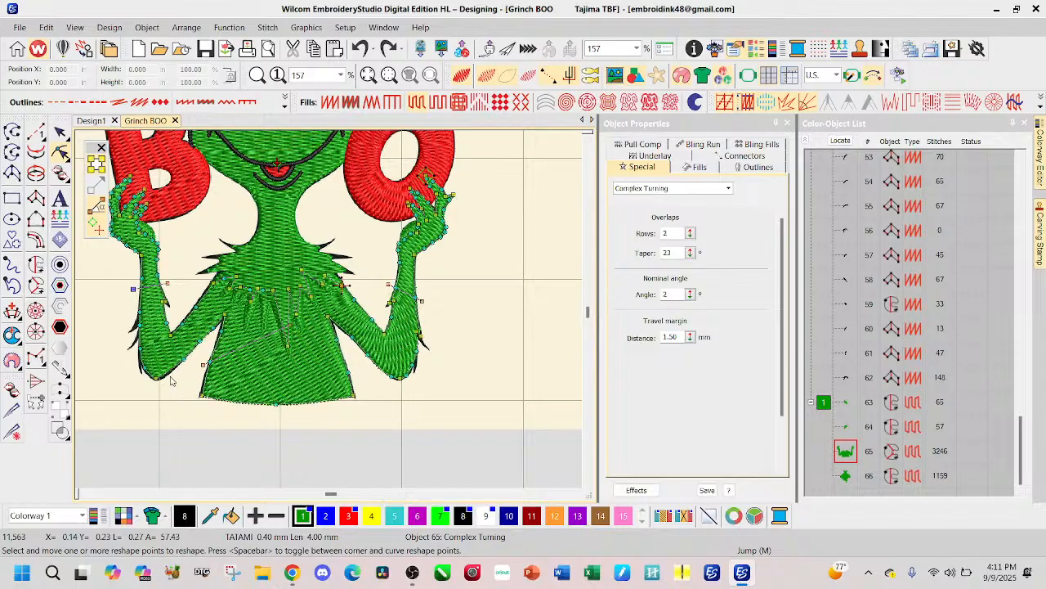
left_click(60, 133)
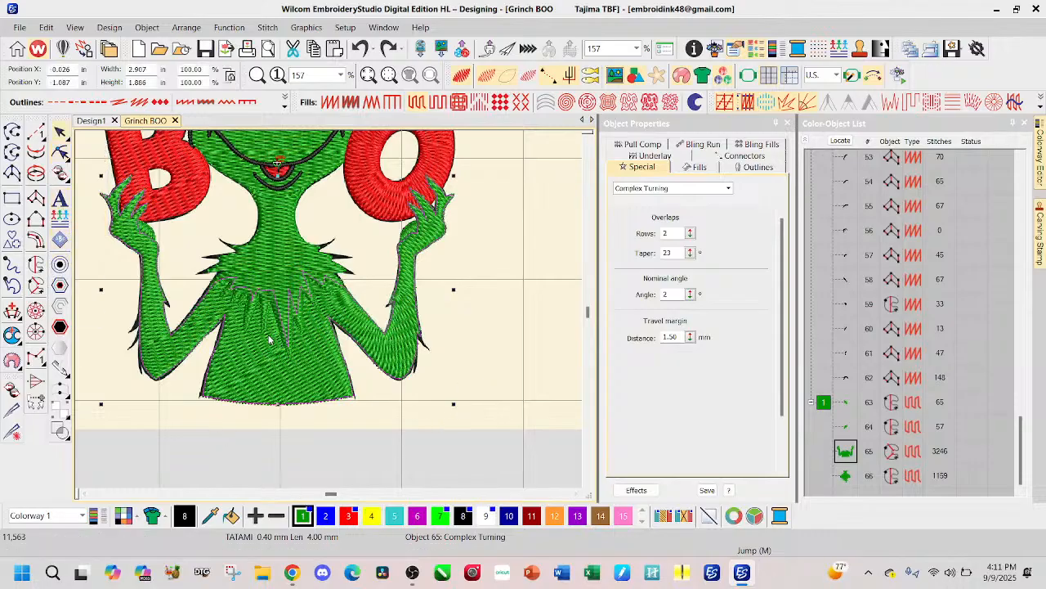
Step: Deselect the body fill and check the forearms, the O-side hand, both palm patch fills and the overall design
left_click(208, 466)
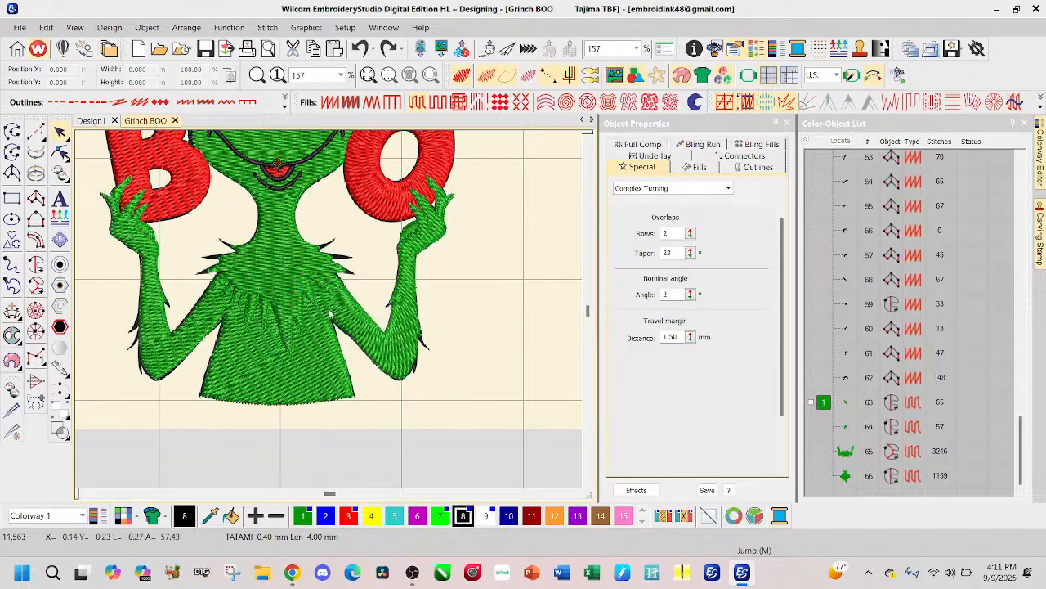
scroll(251, 190, "down", 2)
scroll(326, 318, "down", 1)
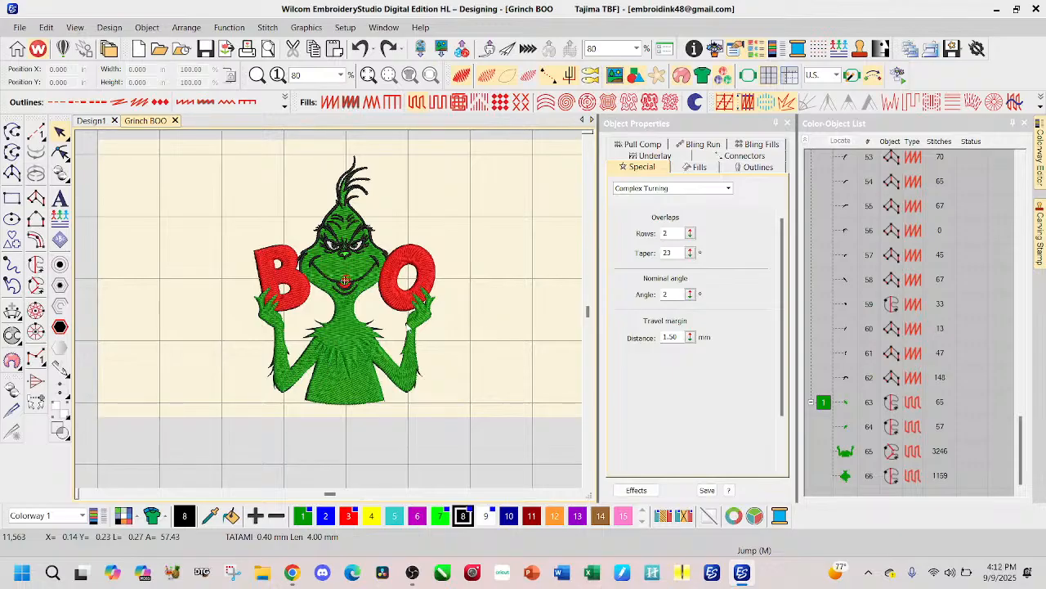
scroll(327, 311, "up", 2)
scroll(327, 309, "up", 2)
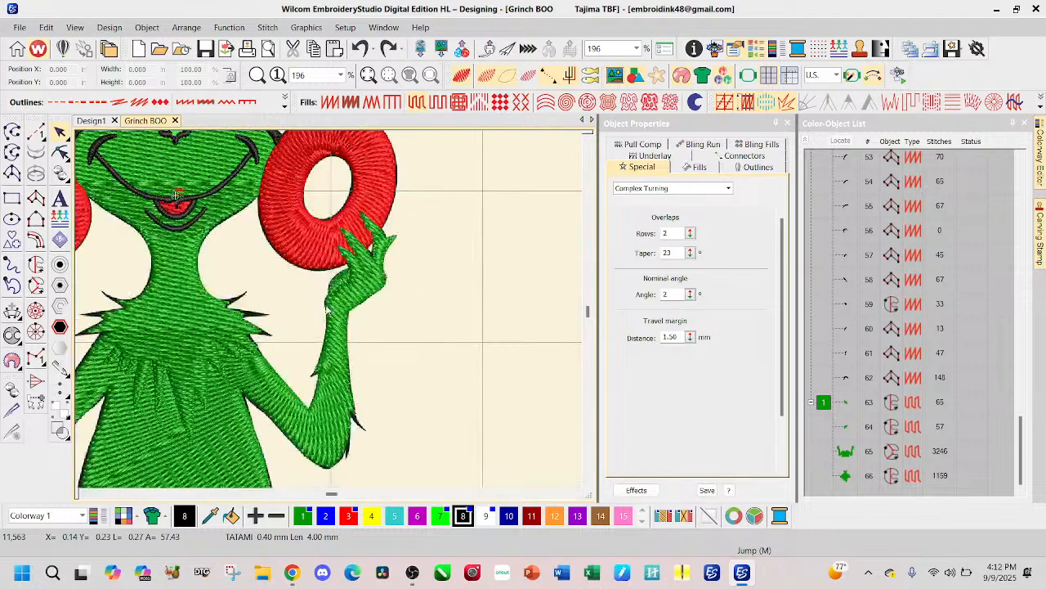
scroll(329, 310, "up", 4)
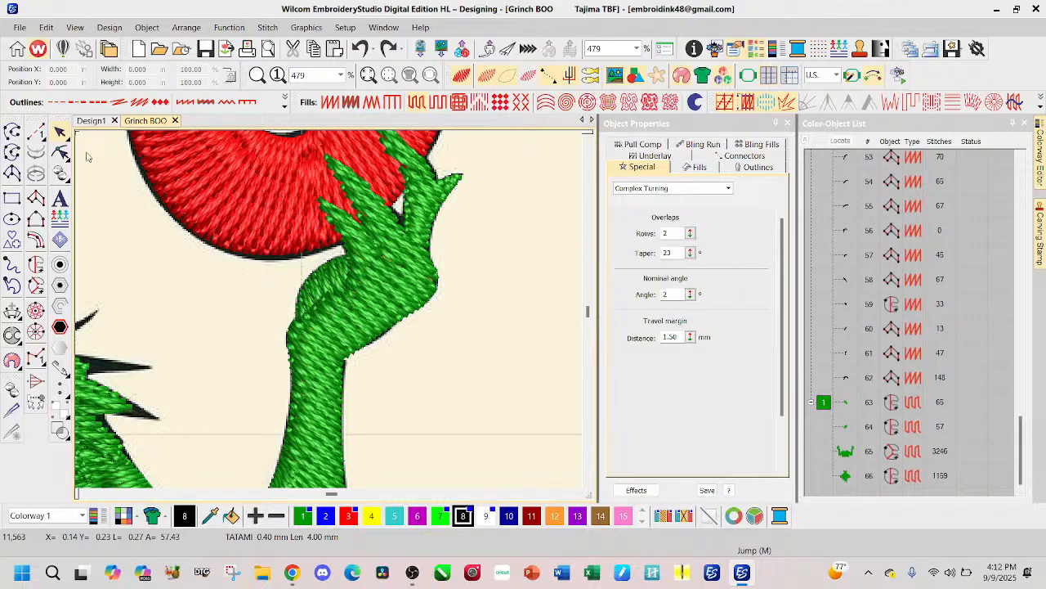
left_click(845, 427)
left_click(846, 403)
scroll(331, 313, "down", 3)
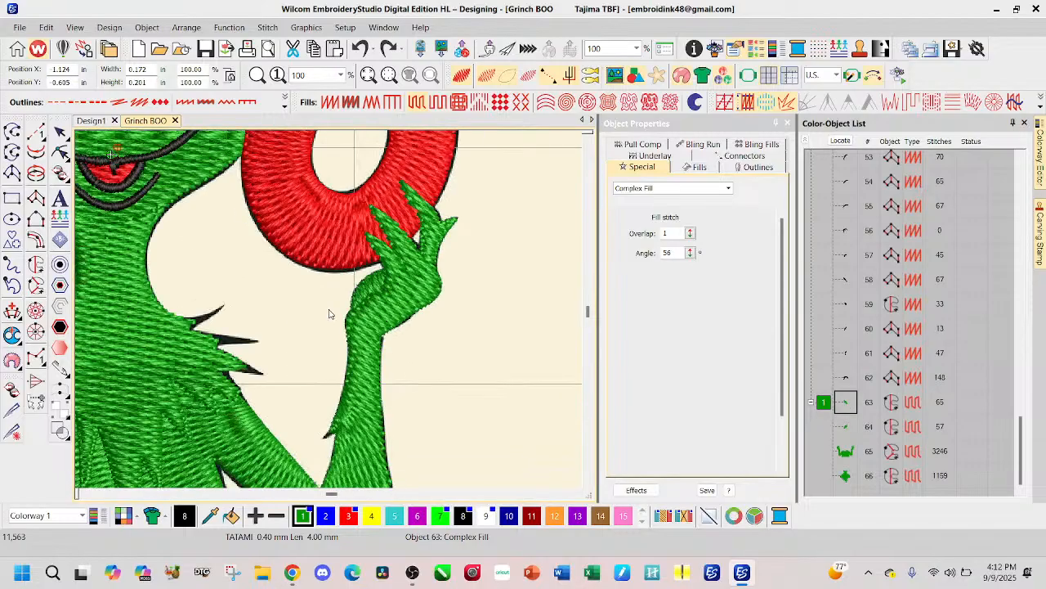
left_click(442, 344)
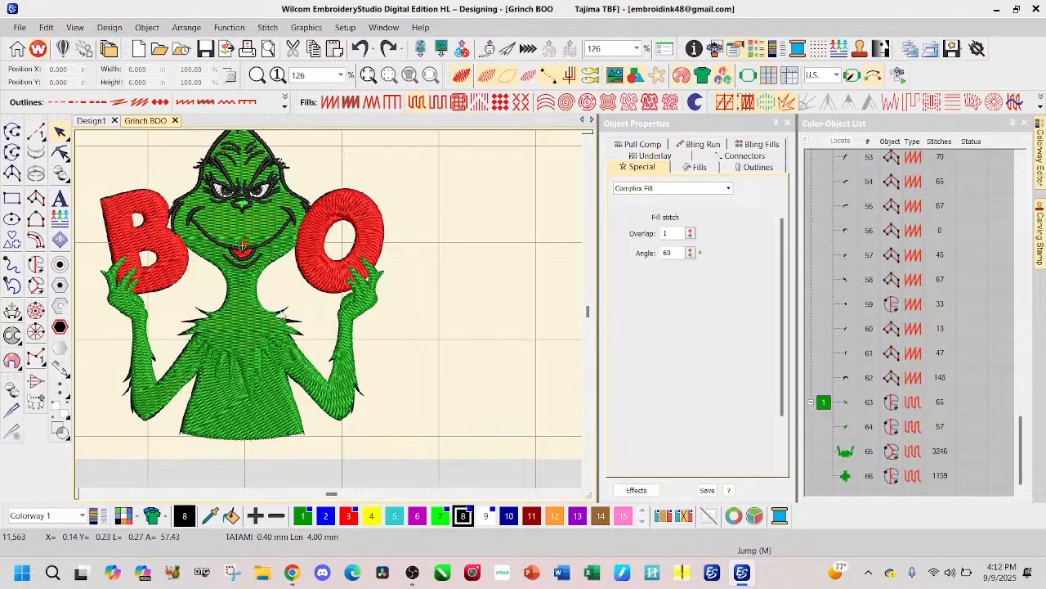
scroll(330, 314, "down", 1)
scroll(330, 314, "down", 1)
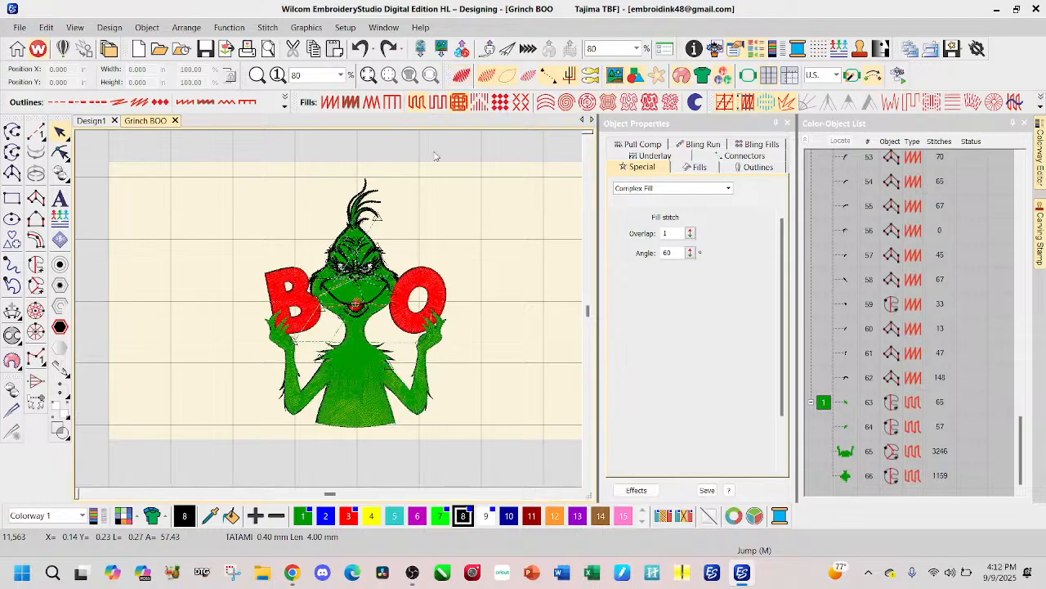
Step: Create one Satin Column C offset around the red letter B at 0.000 in spacing, including offsets for its holes
scroll(329, 314, "up", 5)
scroll(329, 313, "up", 1)
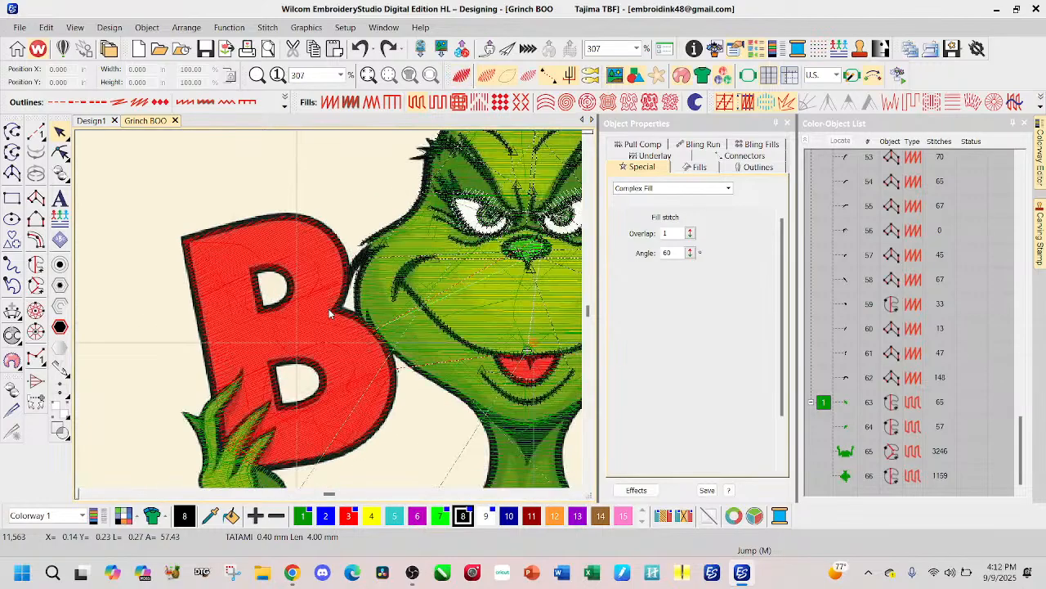
scroll(330, 313, "up", 1)
scroll(858, 317, "up", 15)
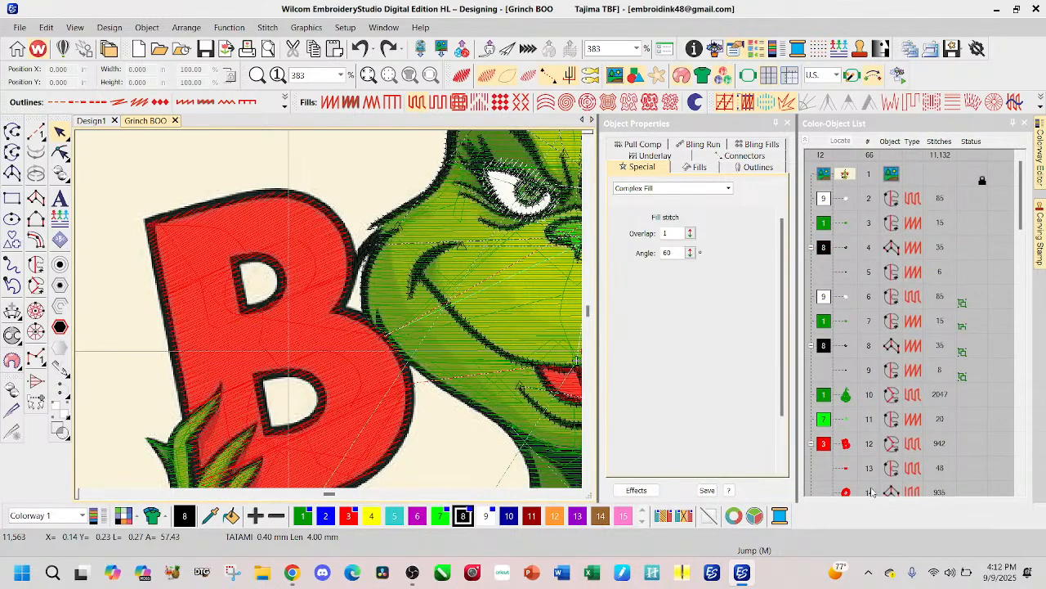
left_click(847, 446)
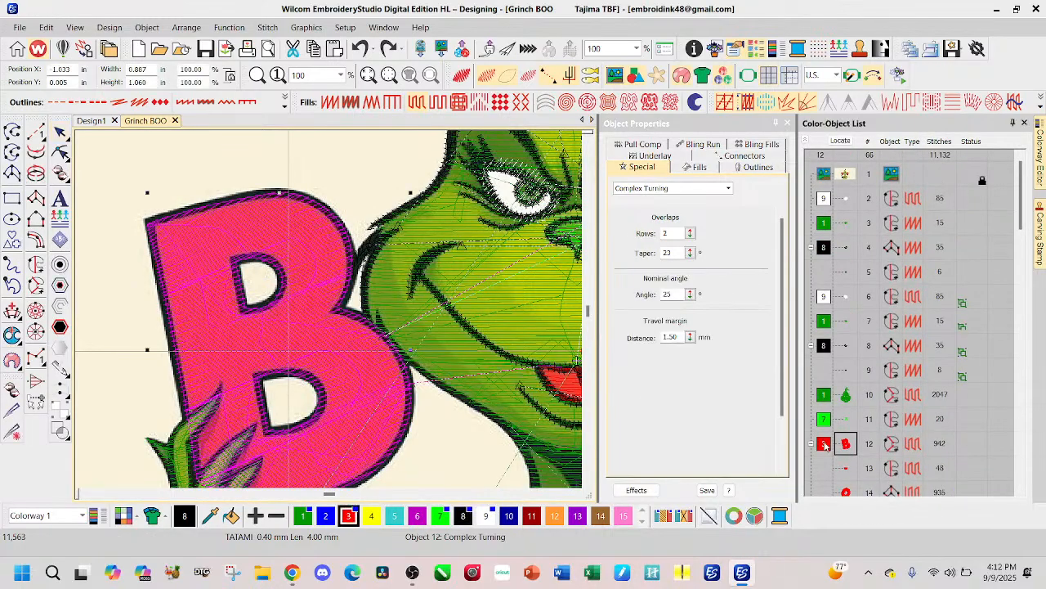
left_click(59, 270)
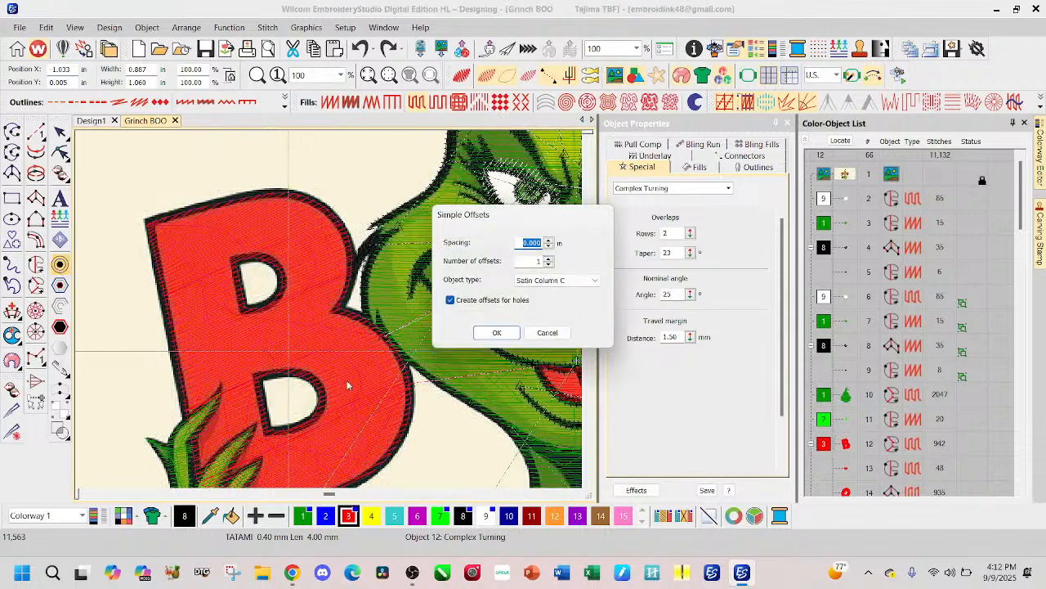
left_click(510, 338)
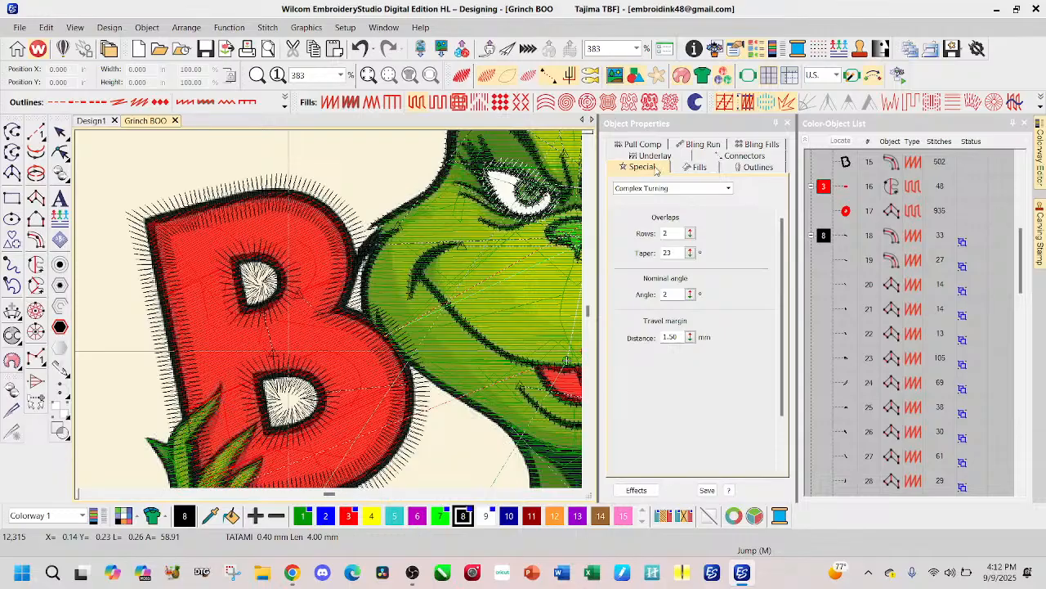
Step: With nothing selected, switch the object type to Column C and set its column width to 0.040 in
left_click(727, 188)
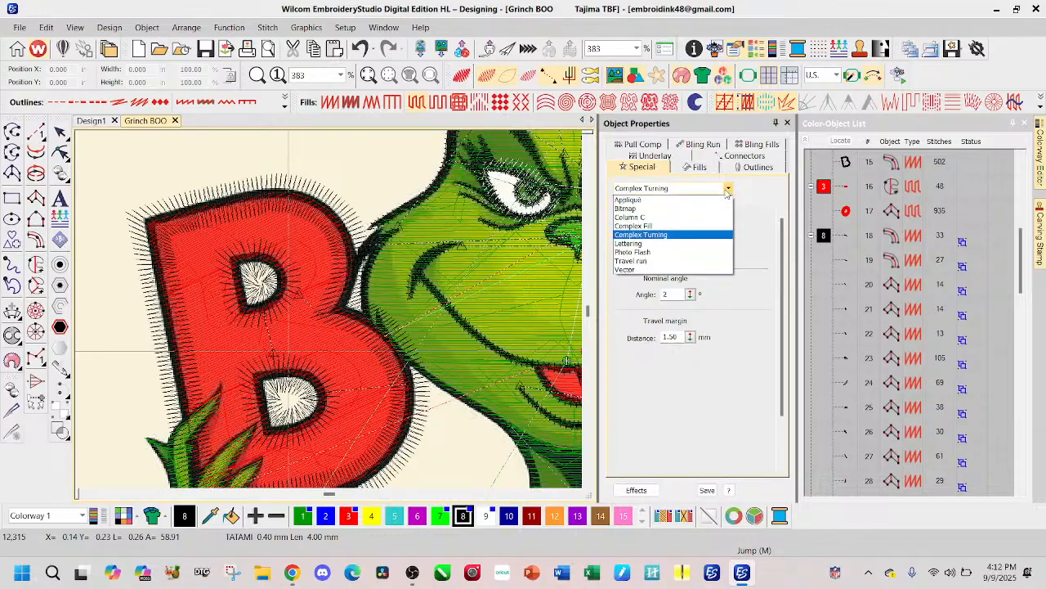
left_click(685, 219)
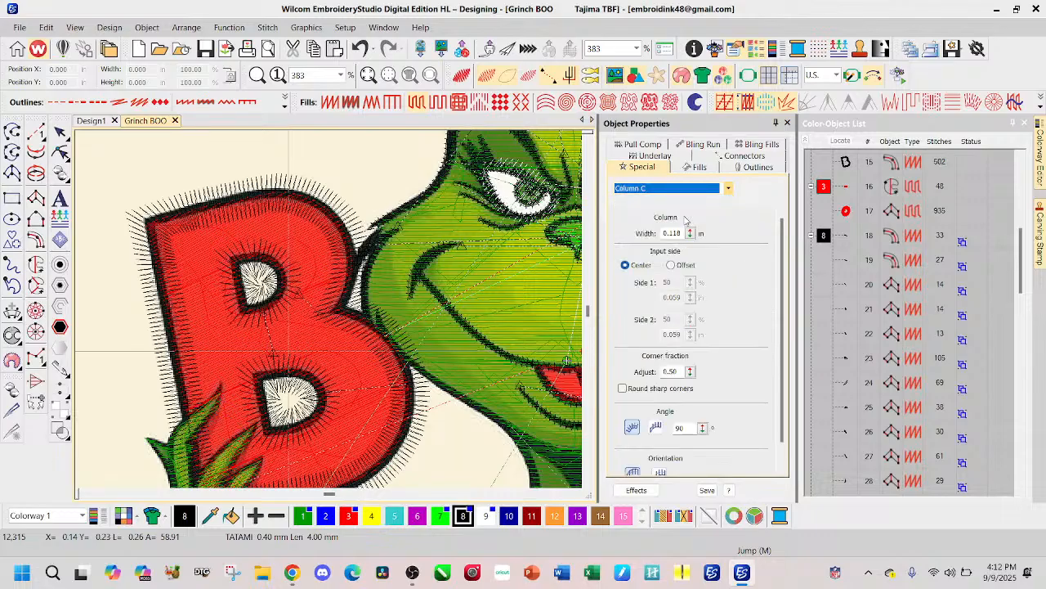
double_click(677, 233)
type("0.040")
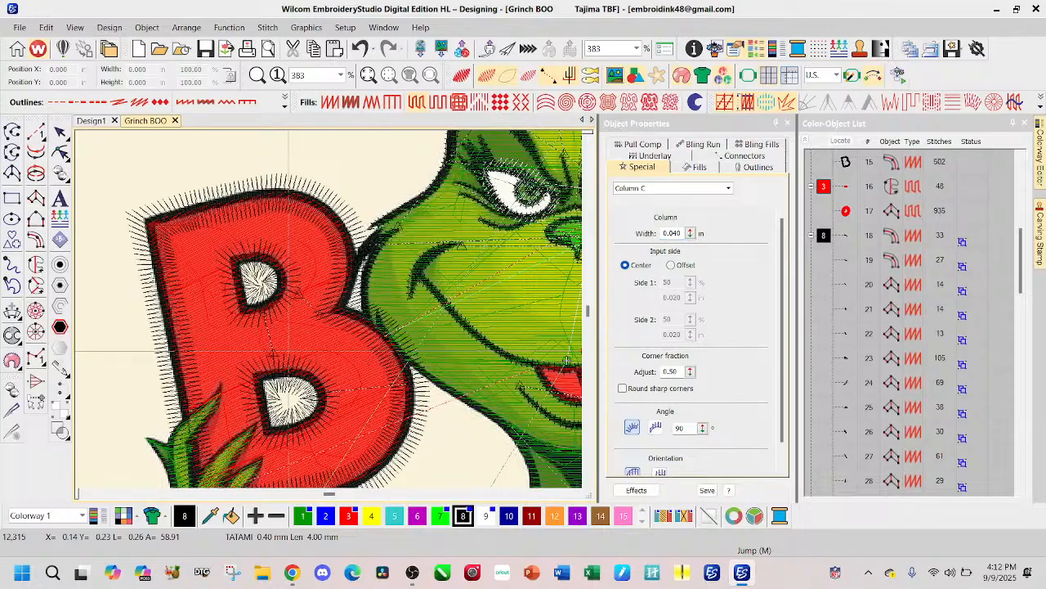
Step: Undo and redo the B's offsets and set the unselected Column C width back to 0.118 in
left_click(359, 51)
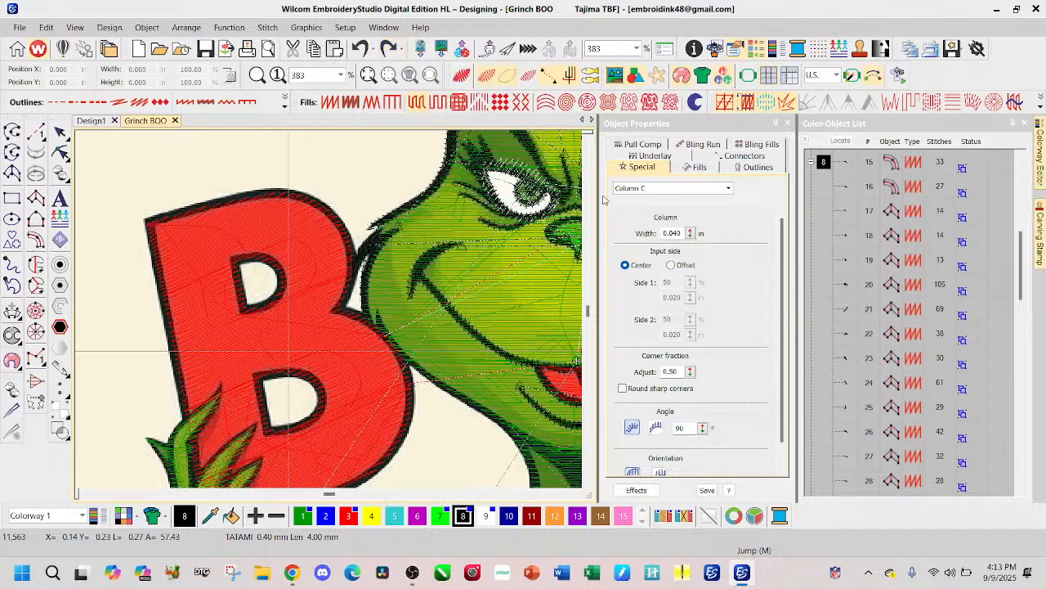
left_click(390, 49)
double_click(681, 234)
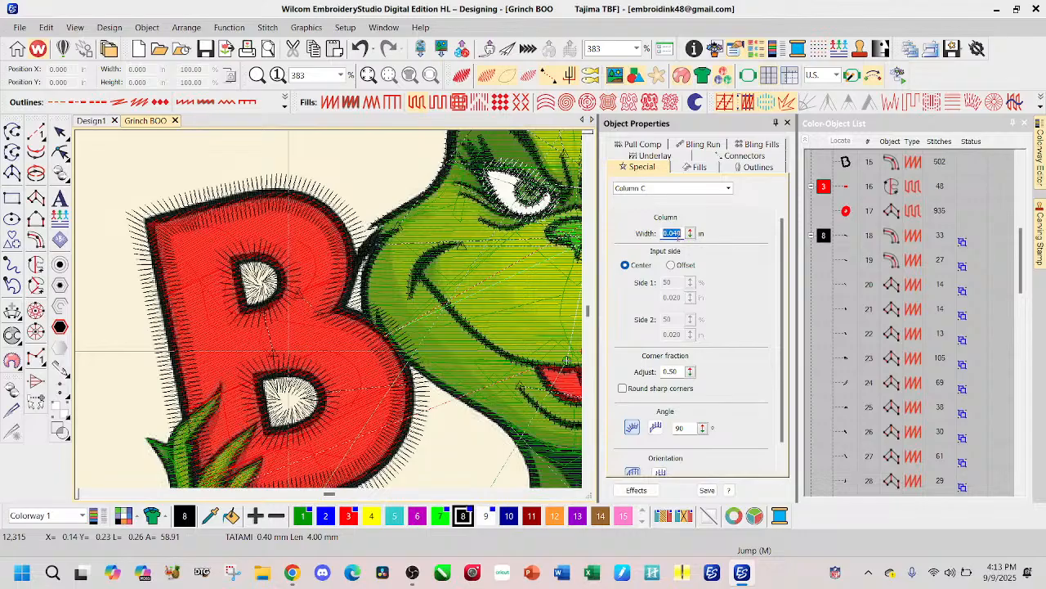
type("0.118")
key("Return")
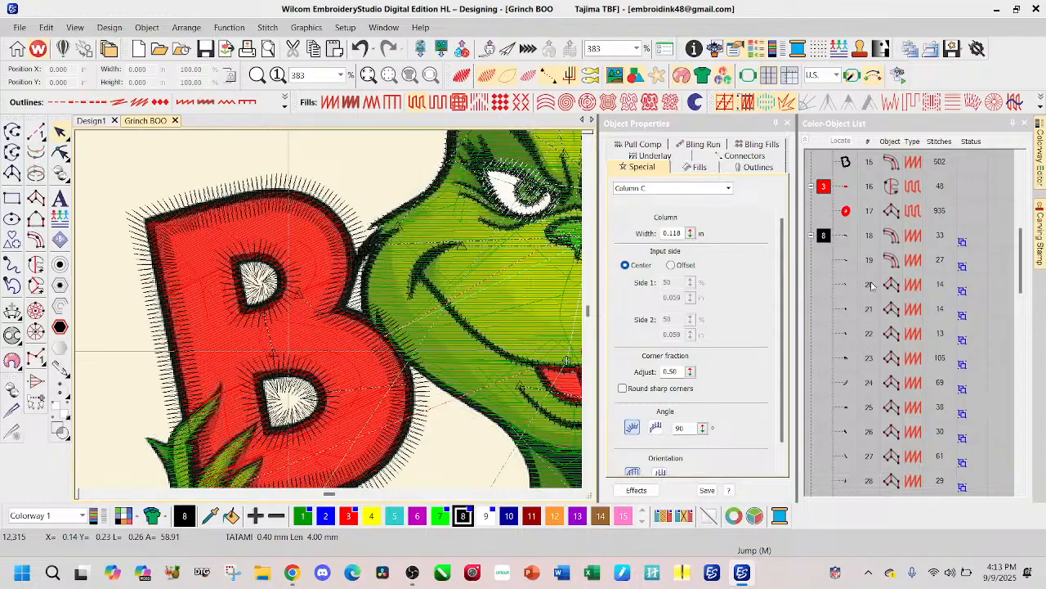
Step: Set the column width of the B's three black satin outlines to 0.040 in and show the stitches in realistic view
scroll(861, 199, "up", 1)
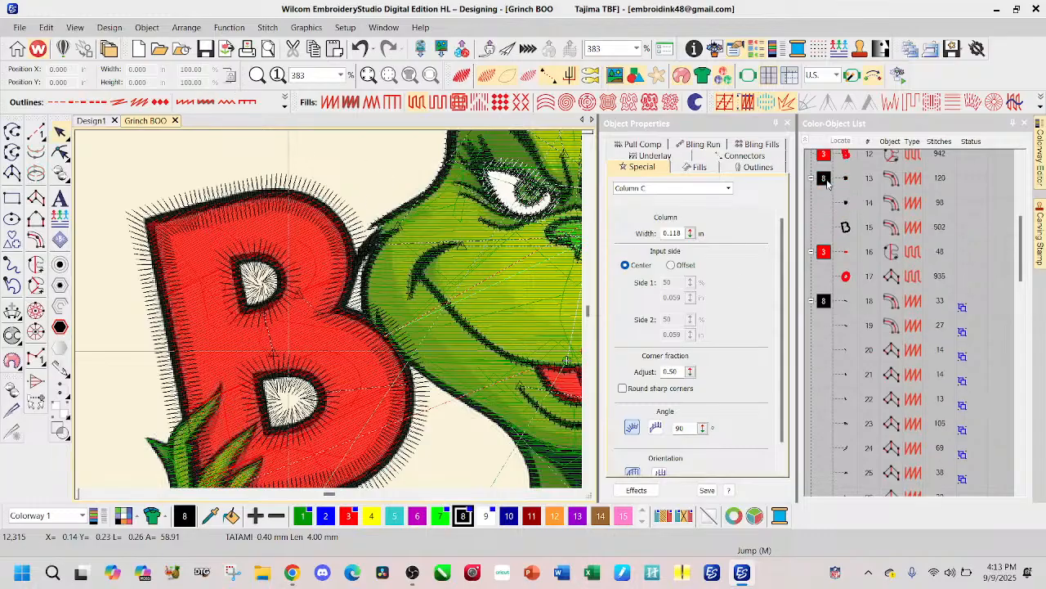
left_click(828, 179)
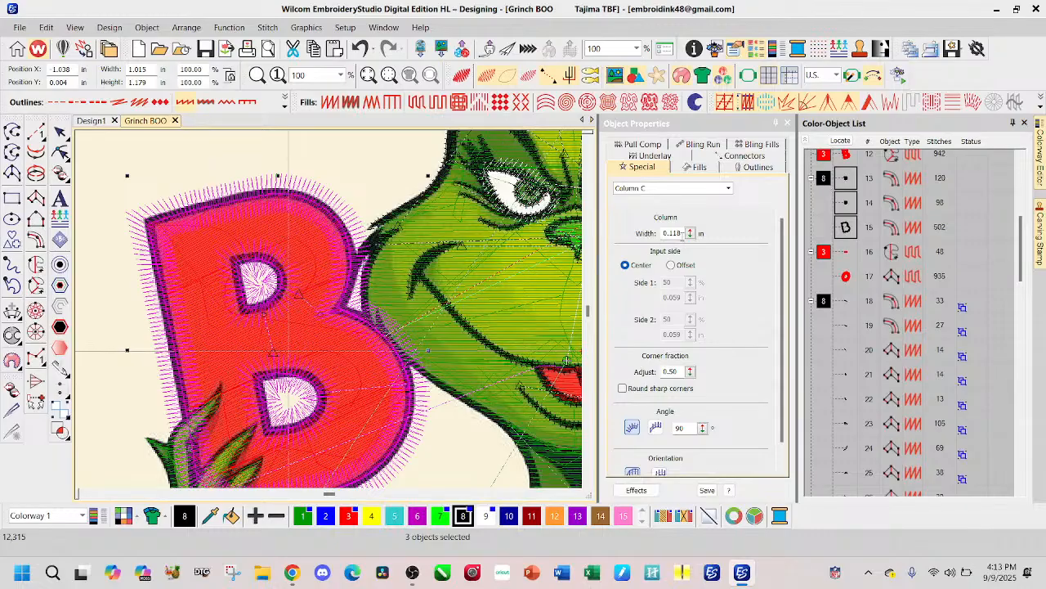
double_click(681, 237)
type("0.")
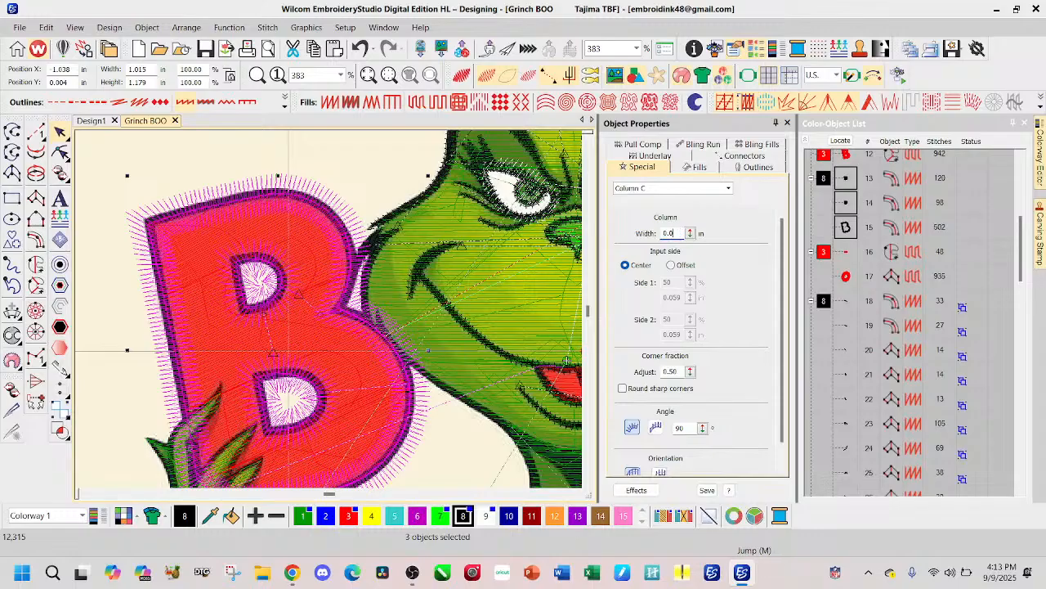
type("04")
key("Return")
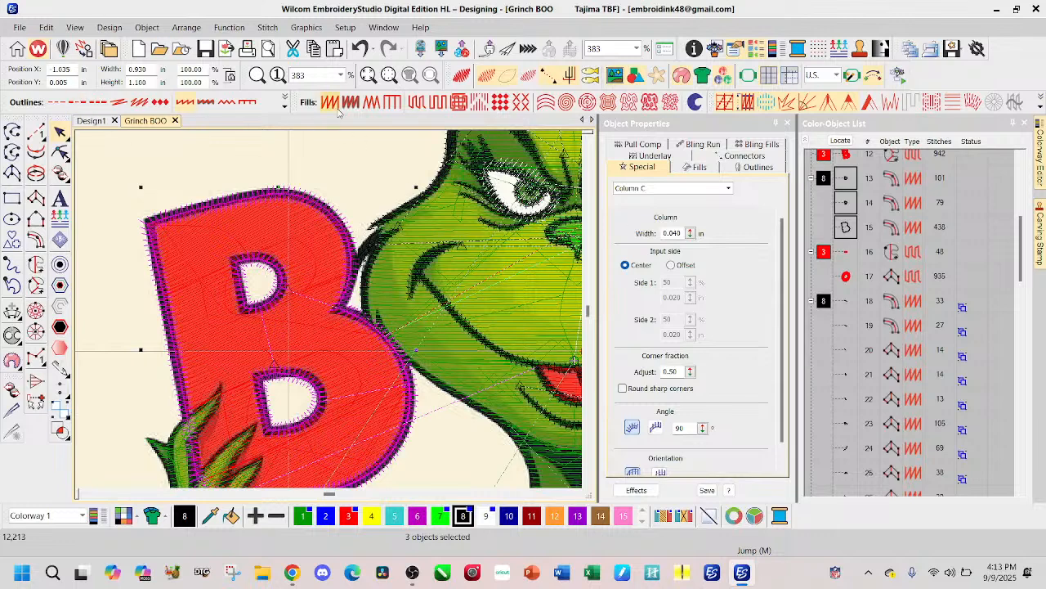
left_click(461, 76)
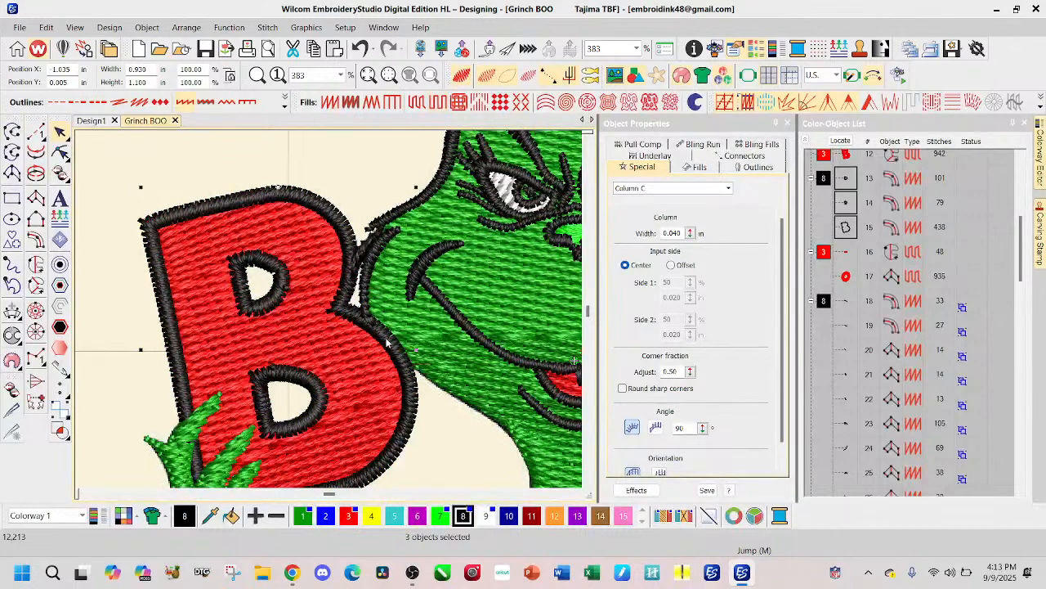
Step: Delete the outer black satin outline of the B, keeping the outlines around its two holes
scroll(327, 331, "down", 2)
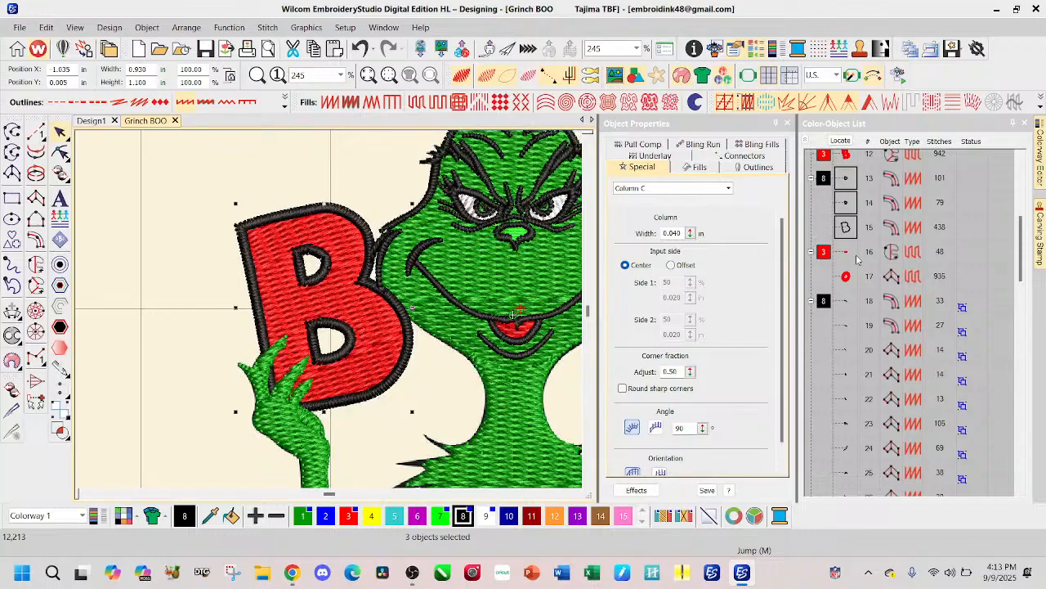
scroll(867, 259, "up", 2)
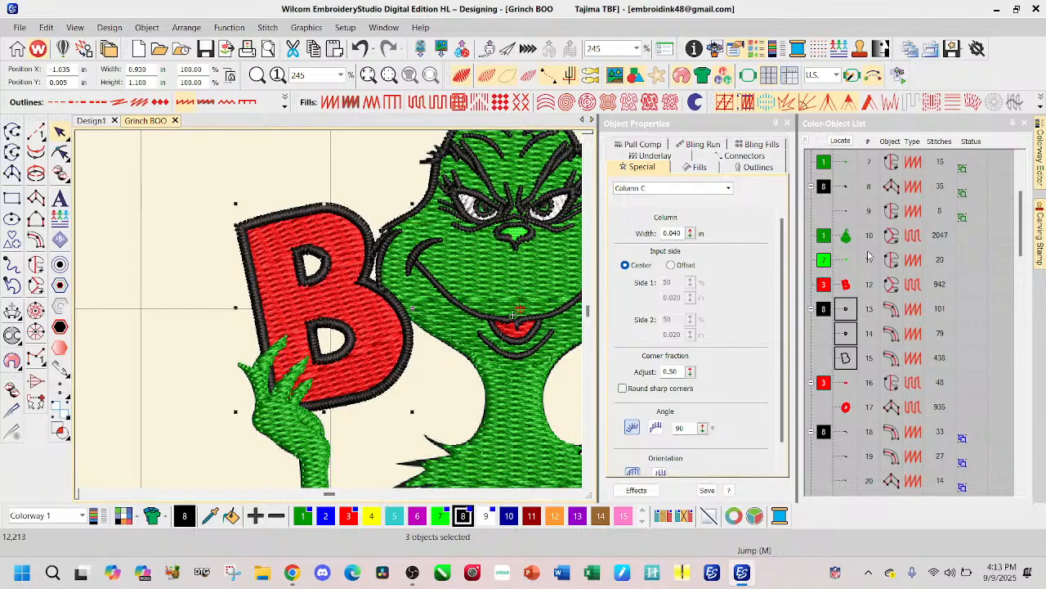
scroll(868, 256, "up", 3)
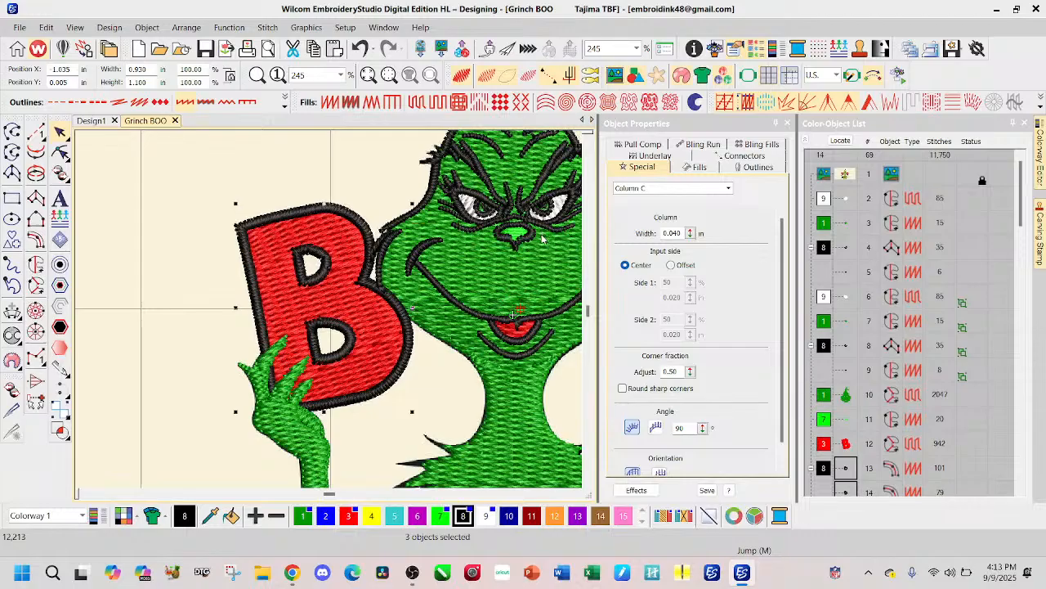
scroll(541, 236, "down", 1)
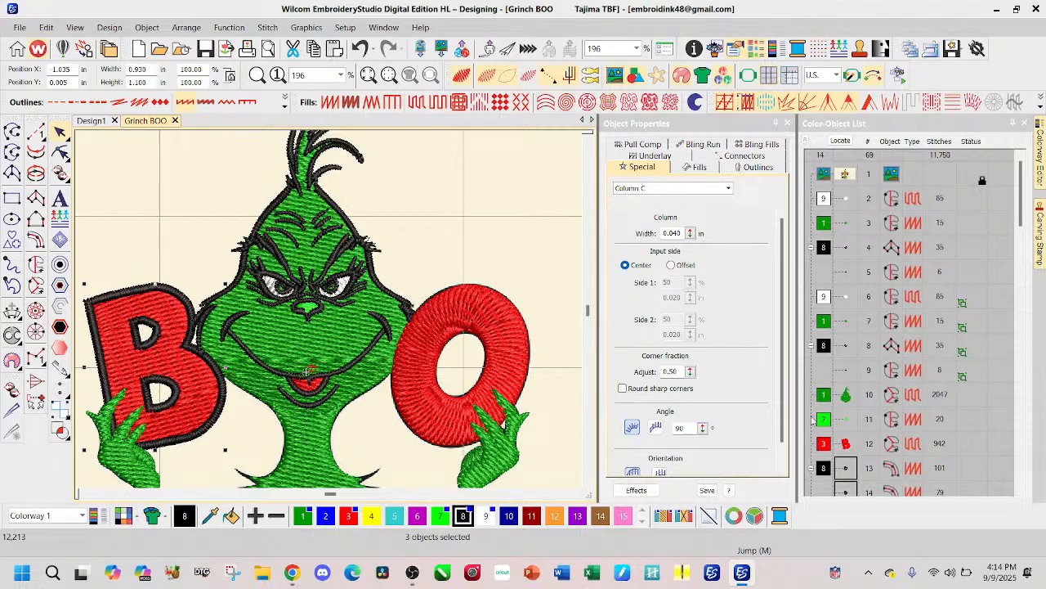
scroll(842, 407, "down", 1)
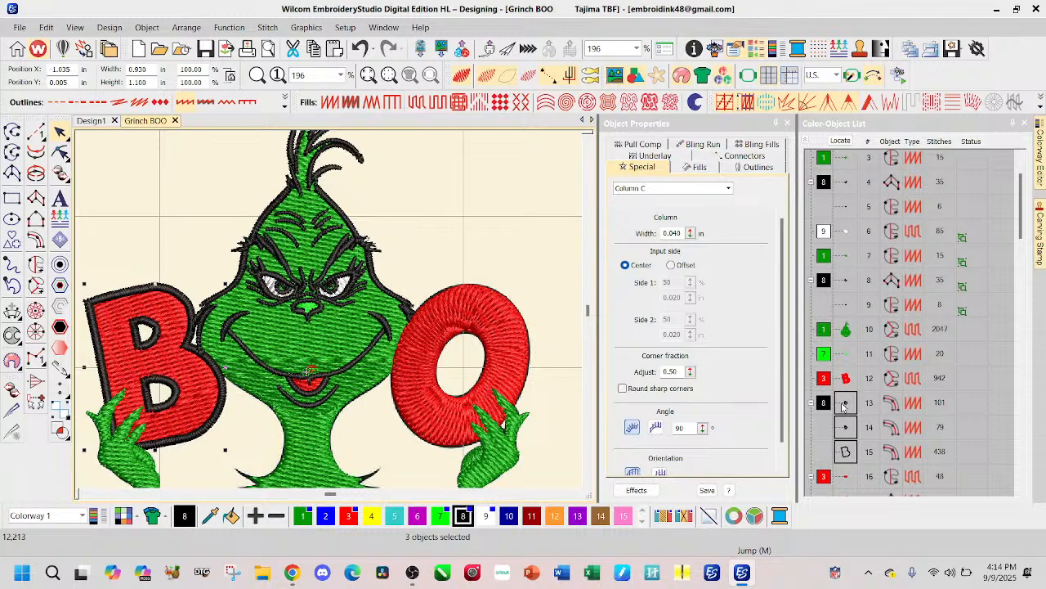
left_click(849, 451)
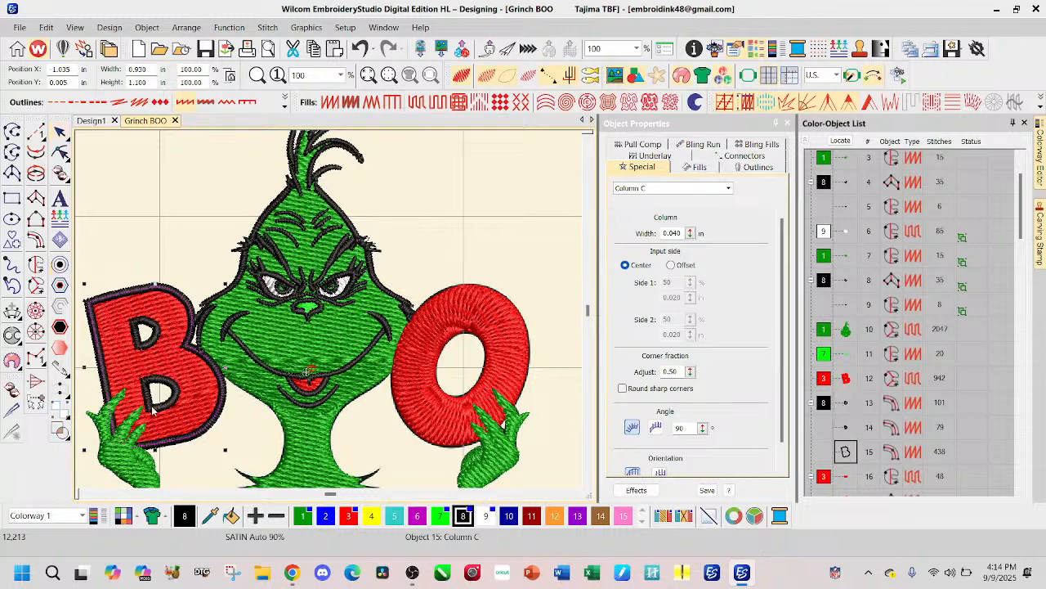
scroll(150, 414, "up", 1)
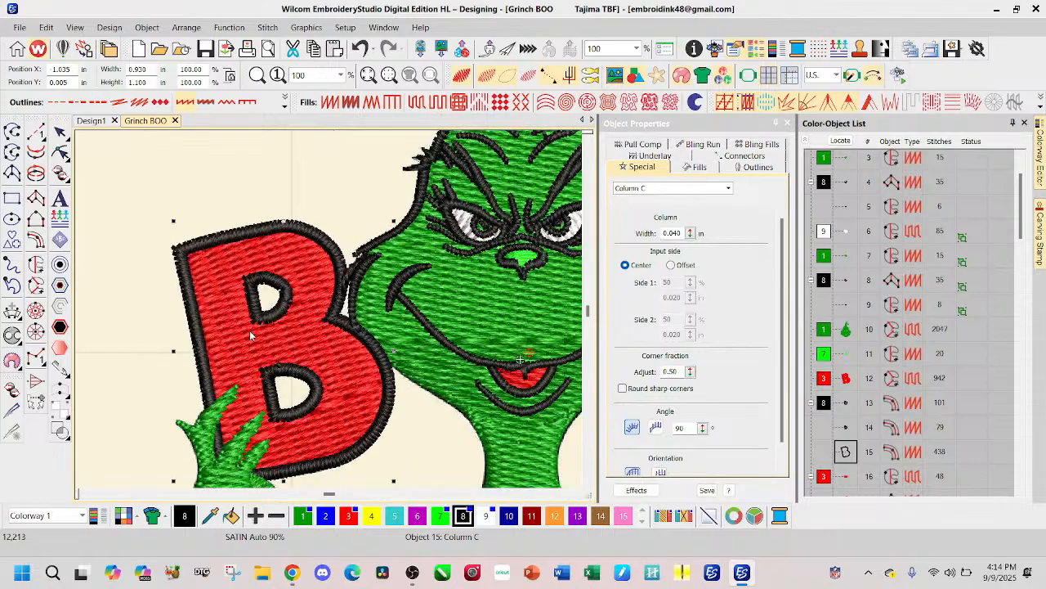
key("Delete")
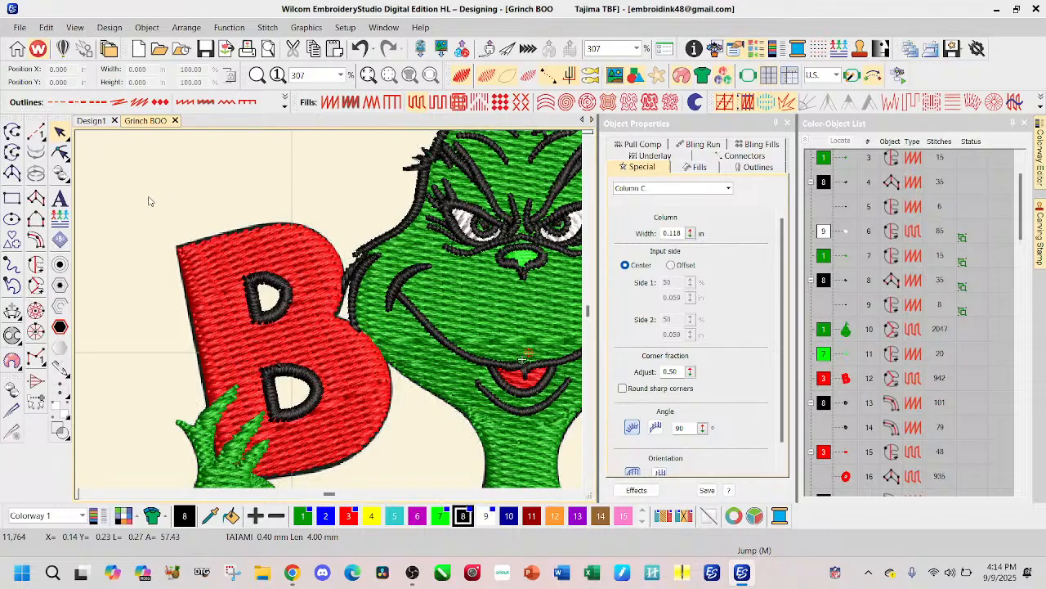
Step: Digitize an open black run-stitch line around the B's outer edge, starting at the hand's fingers and ending at the wrist below the letter
left_click(35, 131)
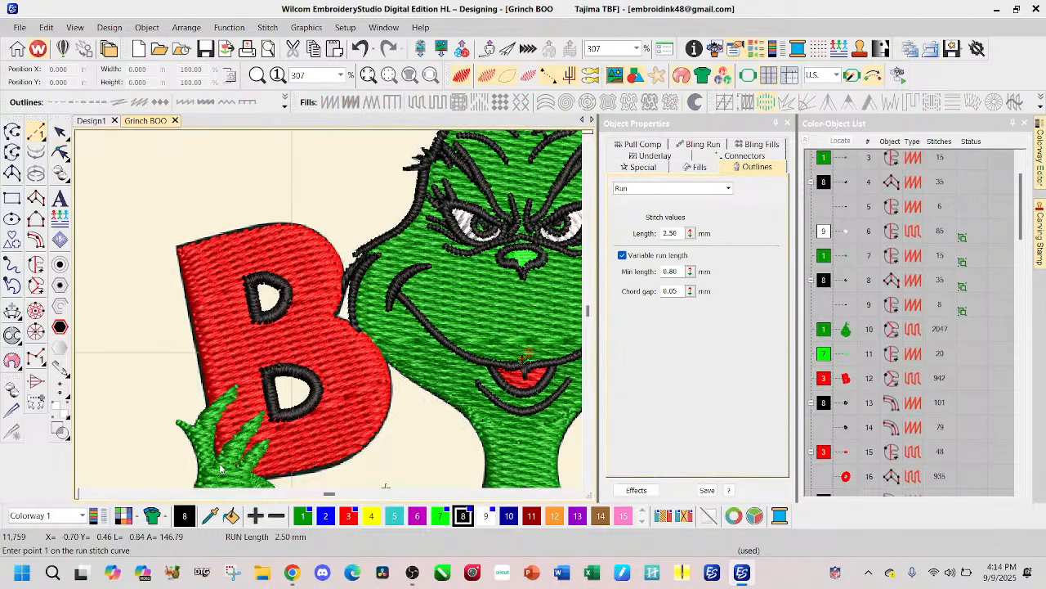
left_click(221, 468)
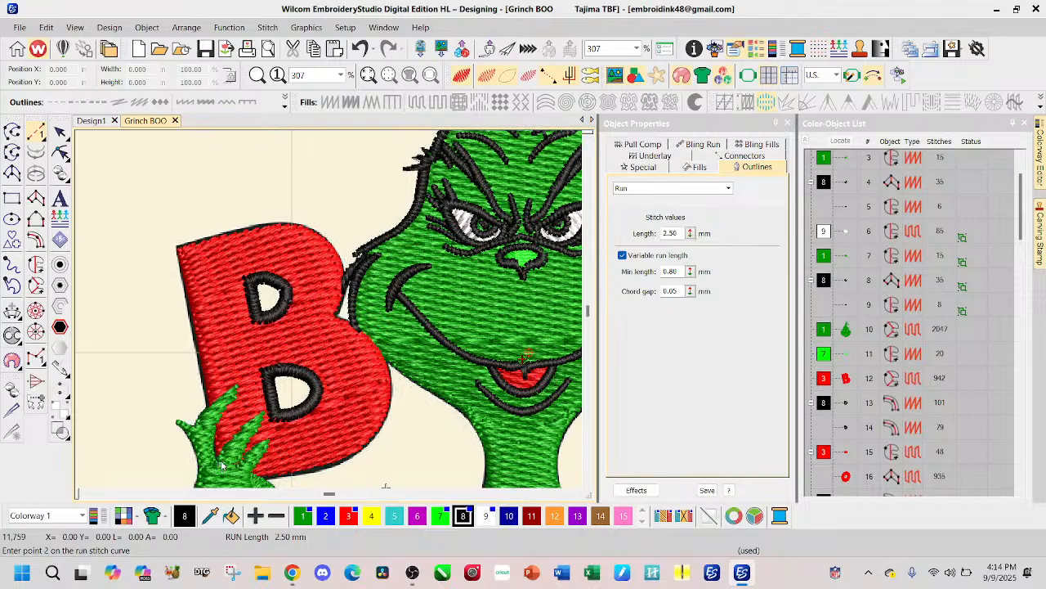
left_click(177, 246)
left_click(244, 234)
left_click(296, 229)
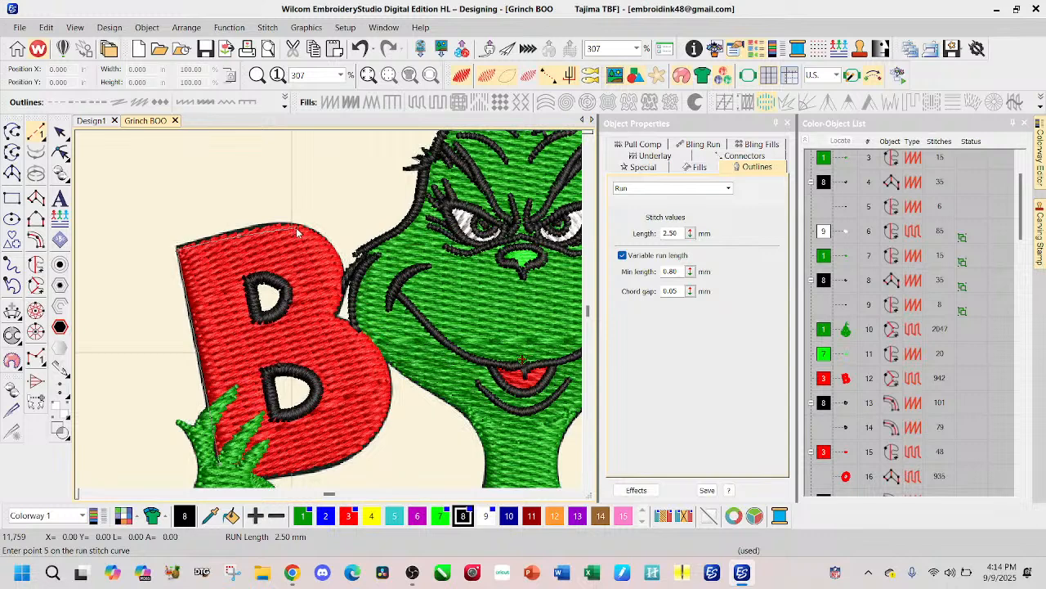
left_click(337, 258)
left_click(342, 290)
left_click(335, 317)
left_click(364, 336)
left_click(391, 399)
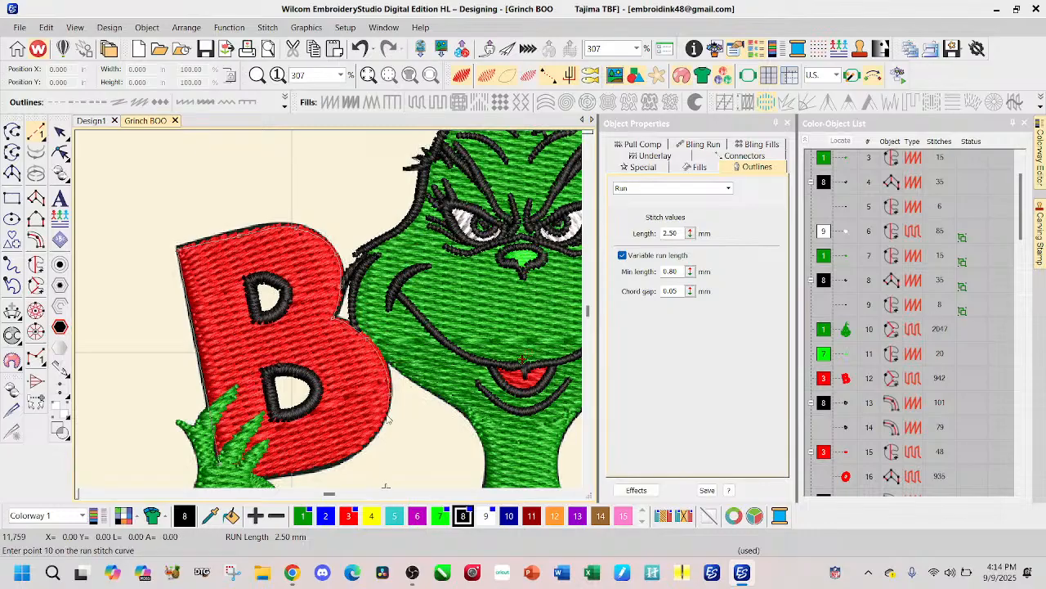
left_click(373, 437)
scroll(348, 437, "down", 2)
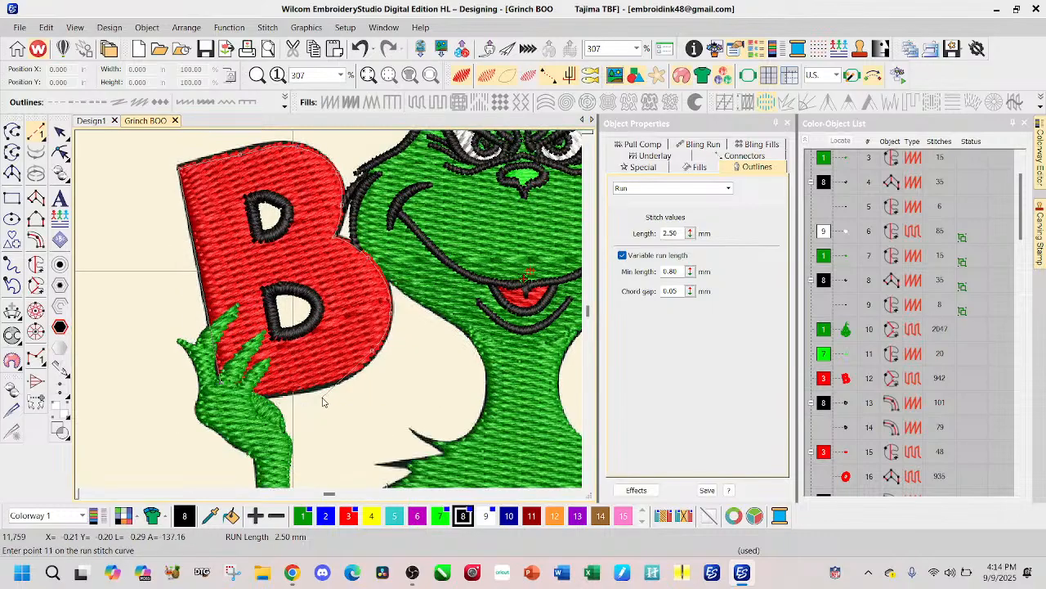
left_click(325, 379)
left_click(251, 400)
key("Return")
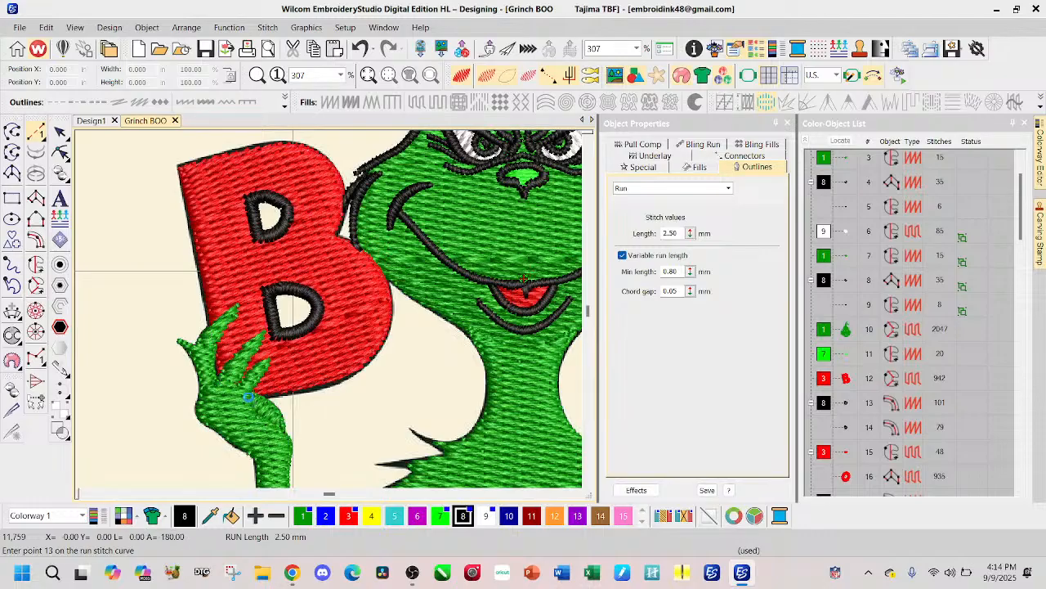
Step: Convert the B's outer run line to a satin outline and set its column width to 0.040 in
left_click(60, 132)
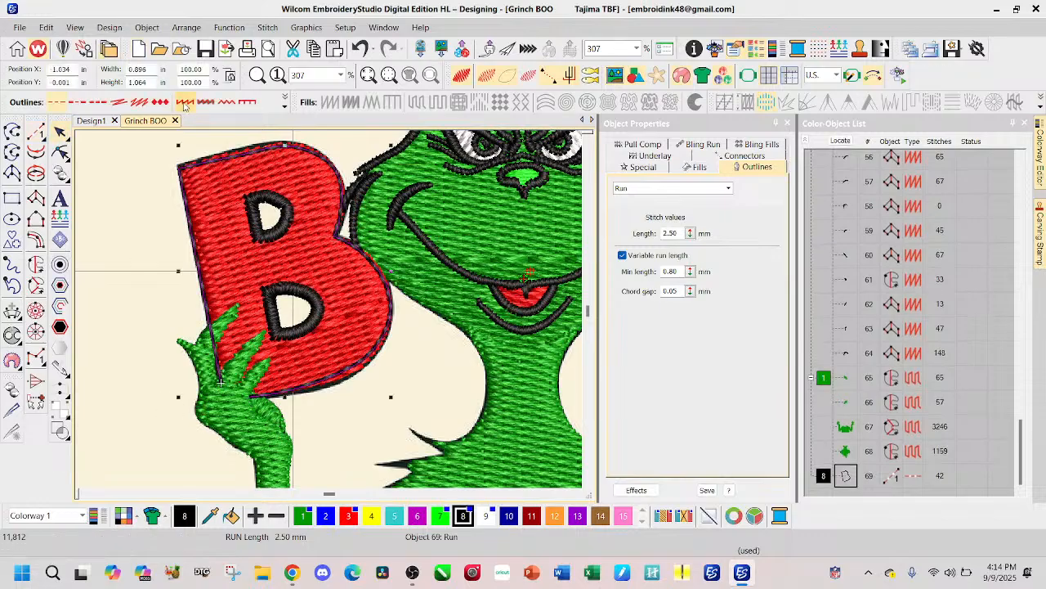
left_click(186, 101)
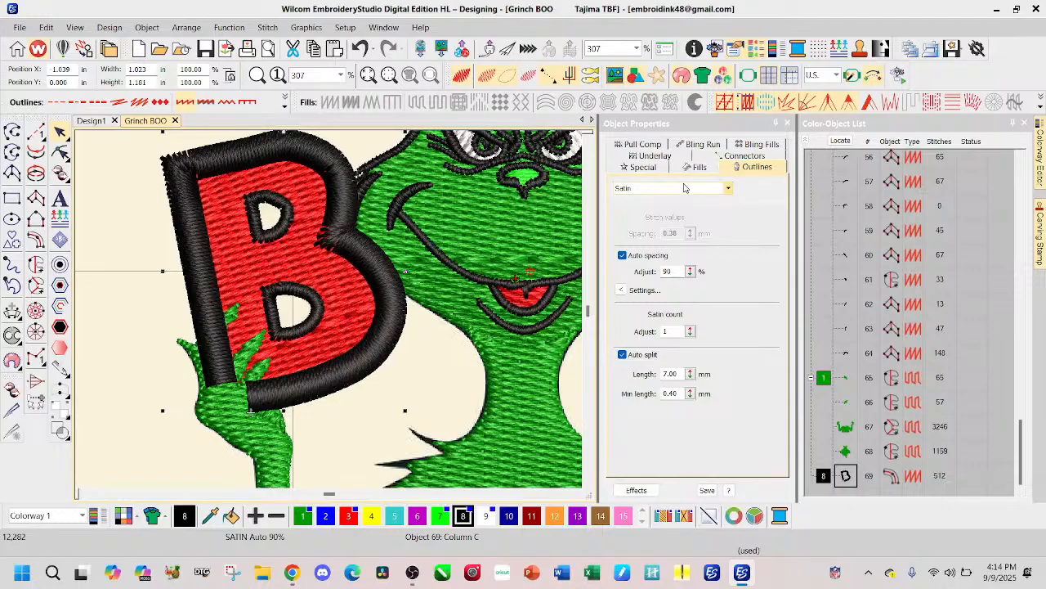
left_click(654, 169)
double_click(679, 232)
type("0.")
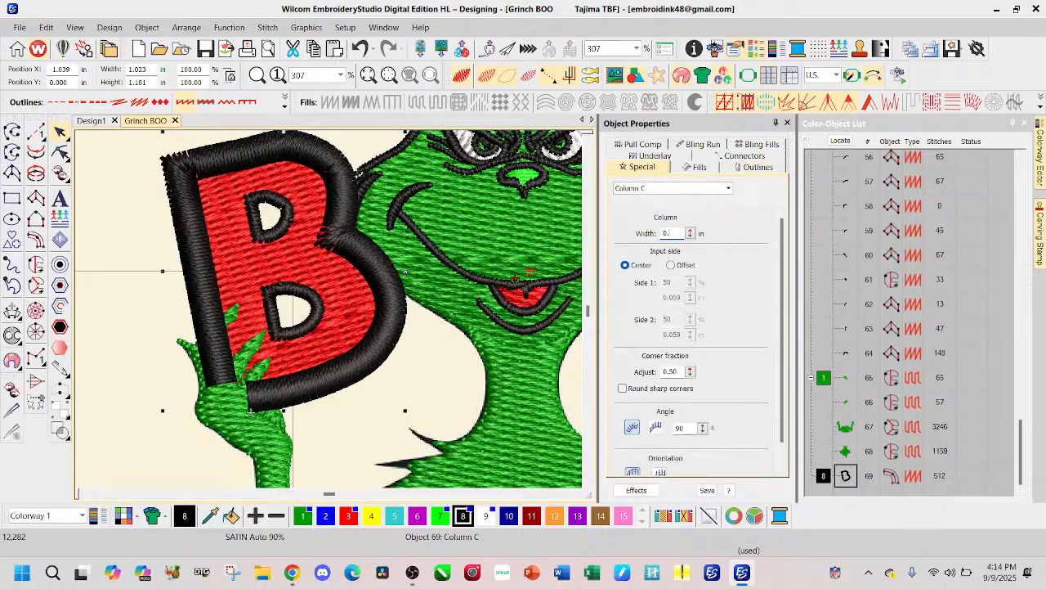
type("040")
key("Return")
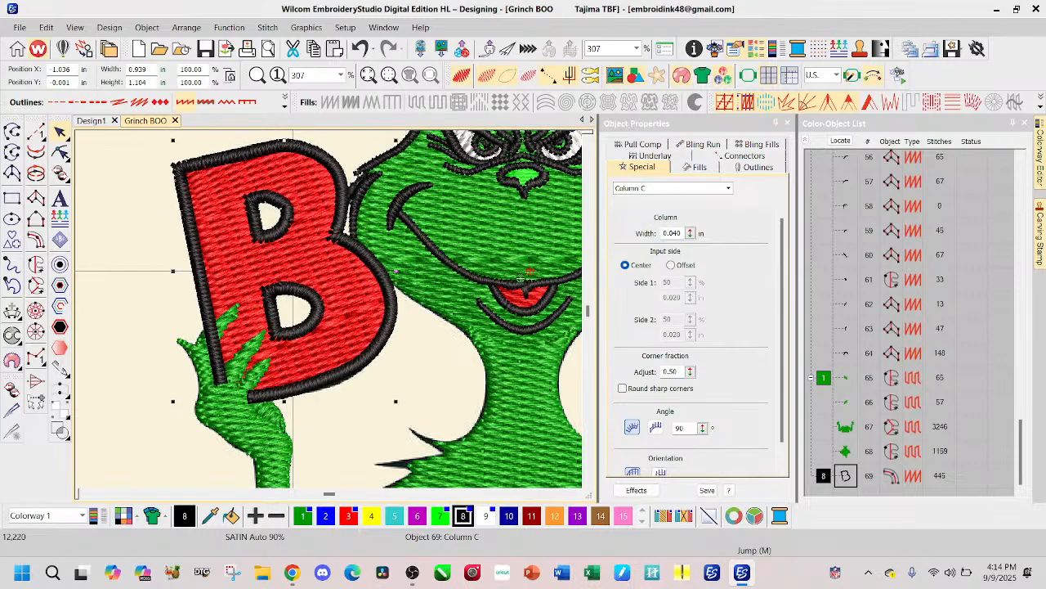
Step: Resequence the B's outer outline to directly after the red O fill, and move the two later red objects up behind the B's red fill
left_click(846, 475)
left_click_drag(845, 474, 853, 253)
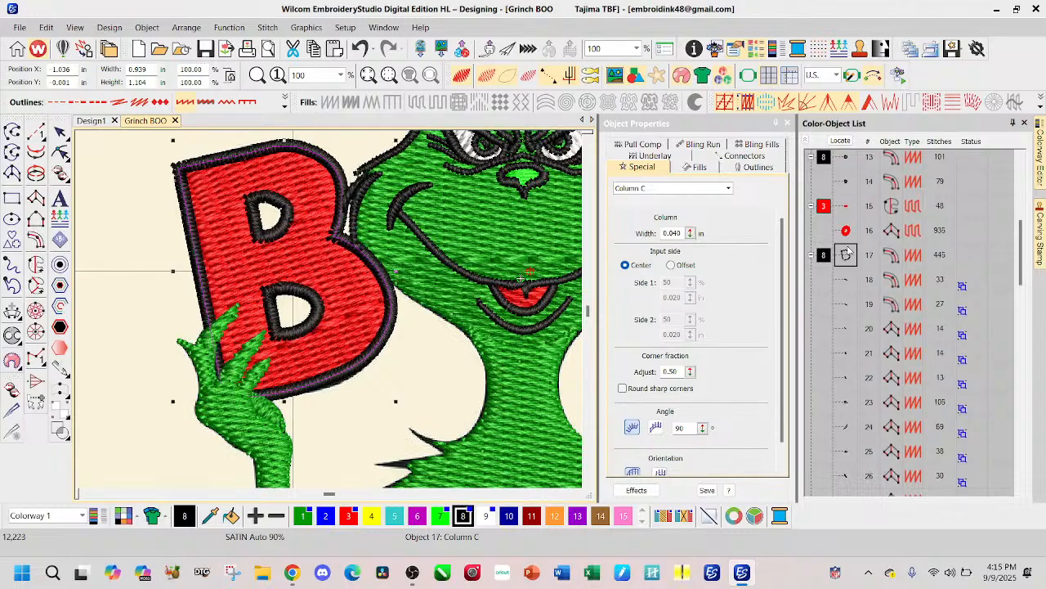
scroll(857, 235, "up", 1)
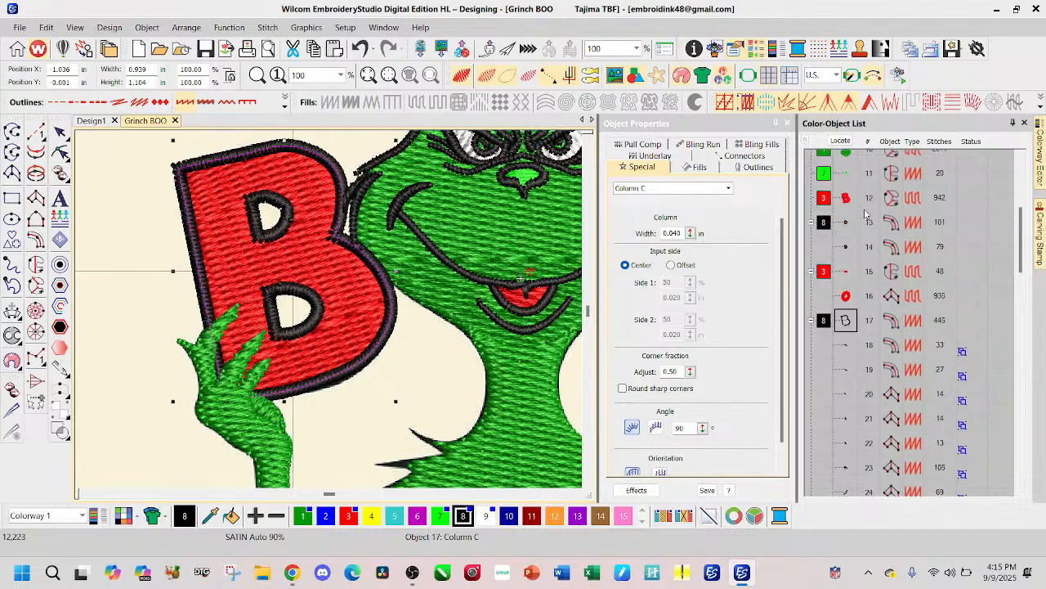
left_click(825, 272)
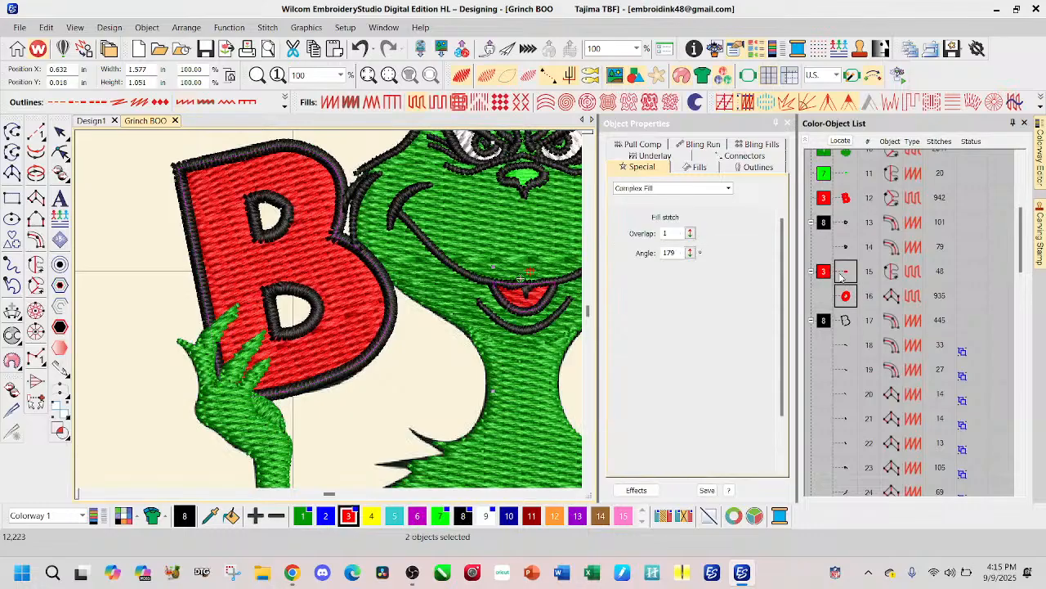
left_click_drag(847, 272, 842, 222)
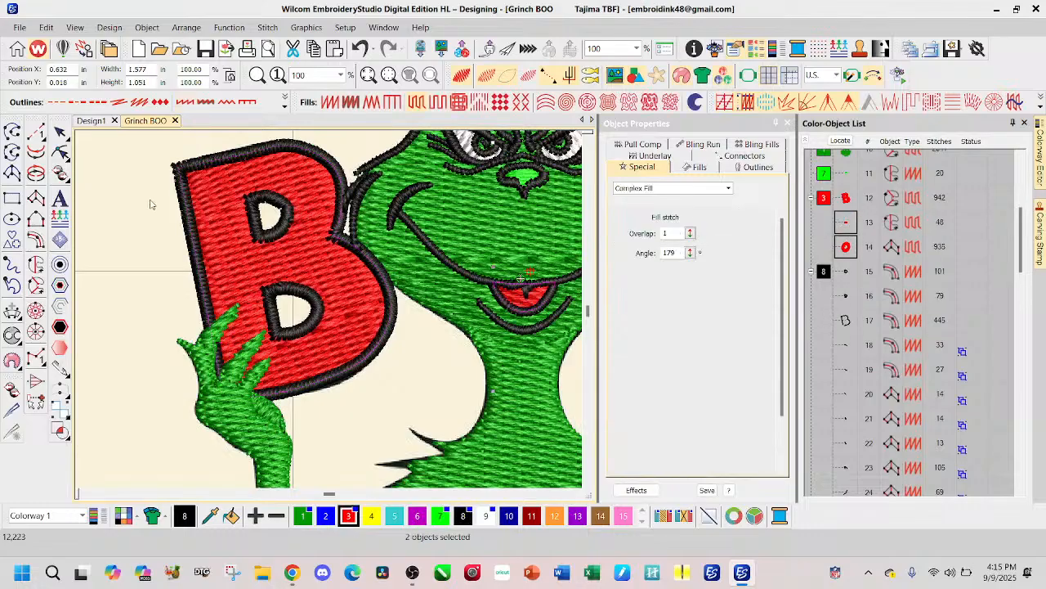
scroll(146, 215, "down", 1)
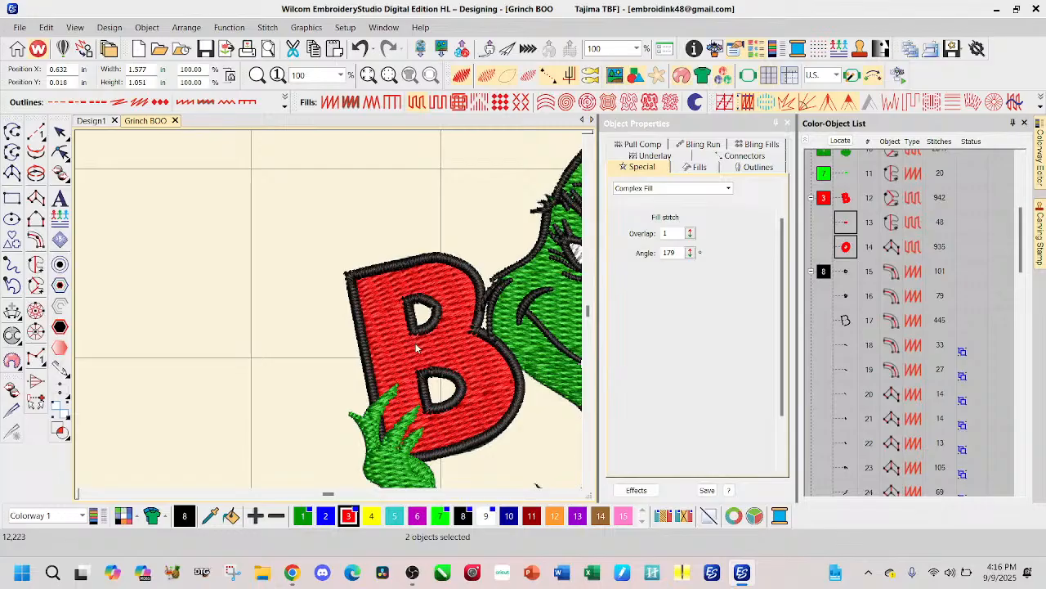
Step: Create a single Satin Column C offset of the red O fill at 0.000 in spacing, including its hole
scroll(461, 330, "down", 2)
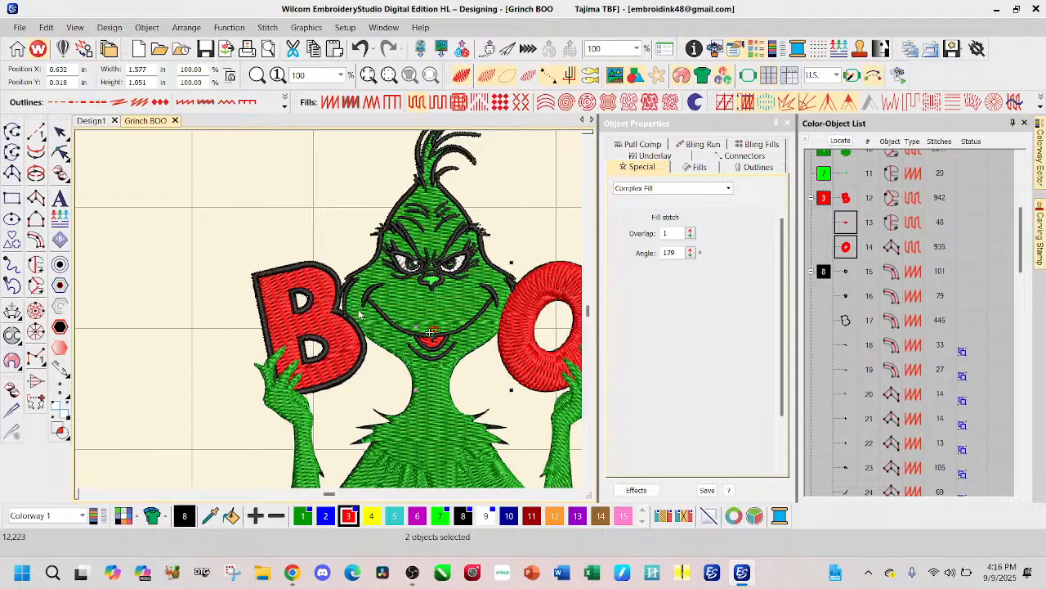
scroll(463, 342, "down", 1)
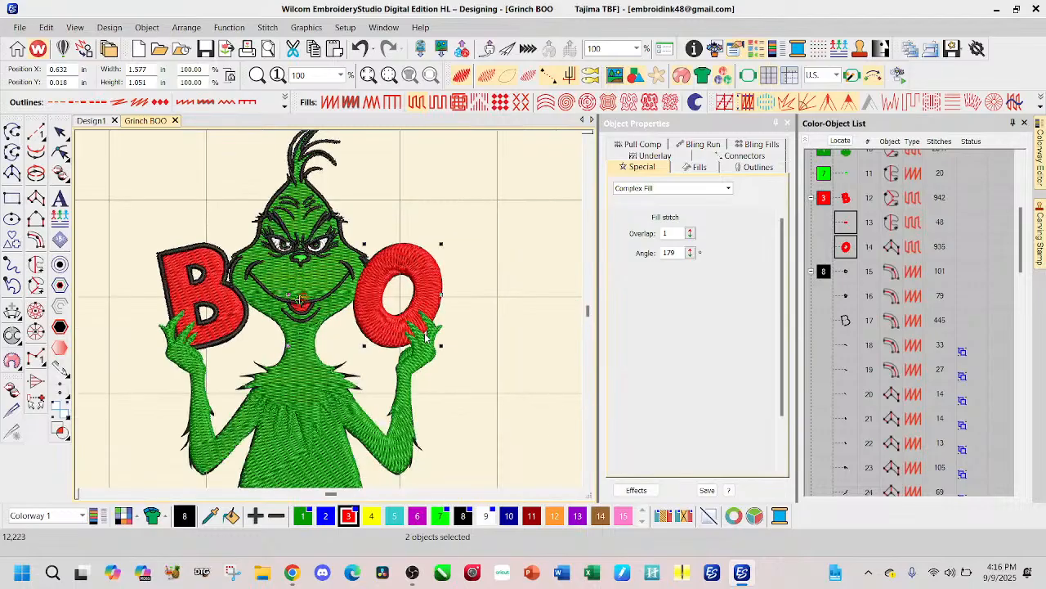
scroll(420, 337, "up", 4)
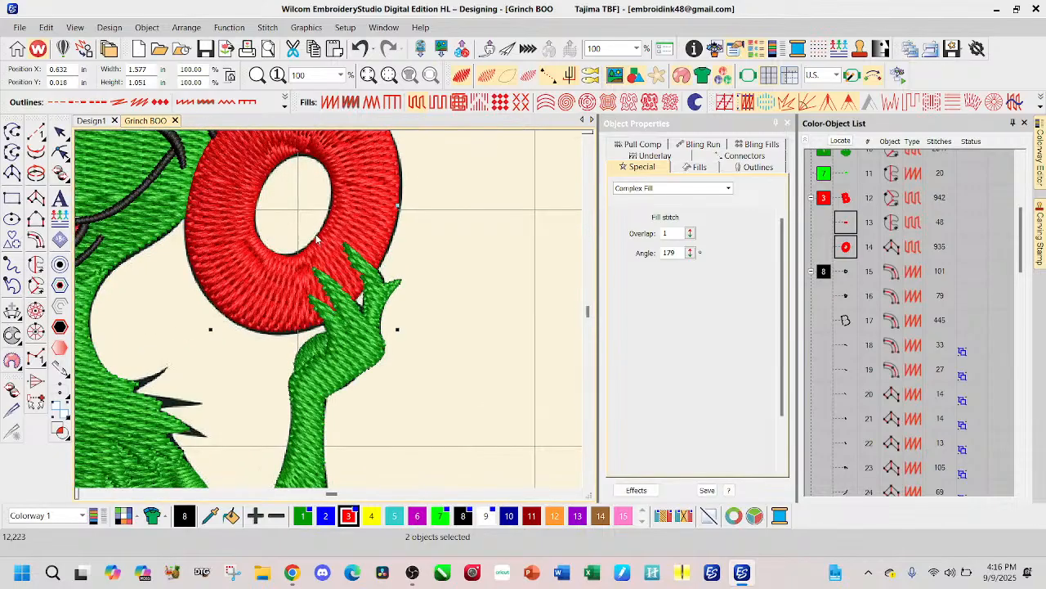
scroll(330, 310, "down", 1)
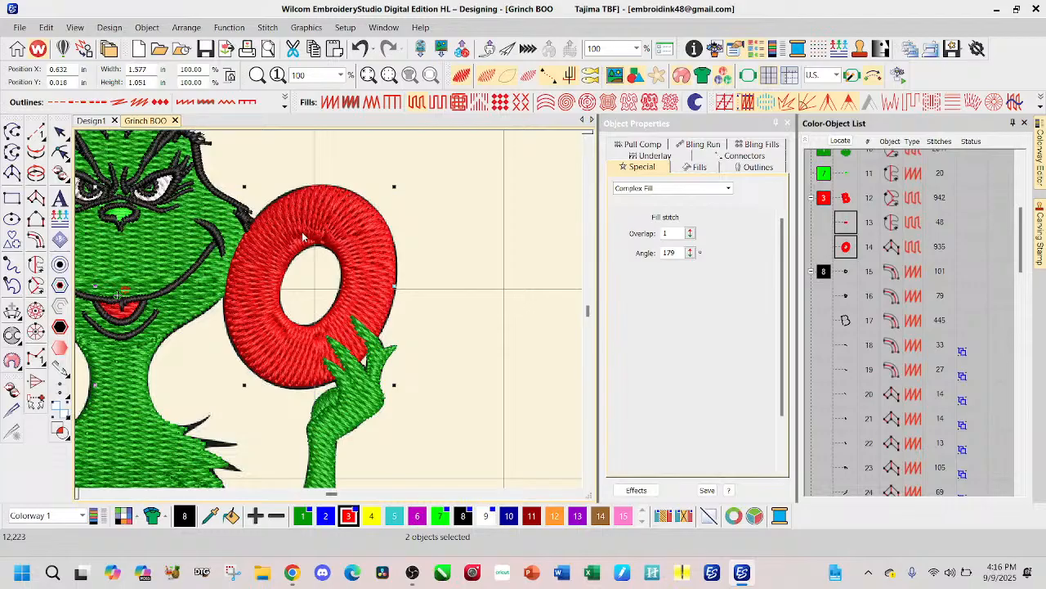
left_click(442, 230)
left_click(850, 251)
left_click(60, 264)
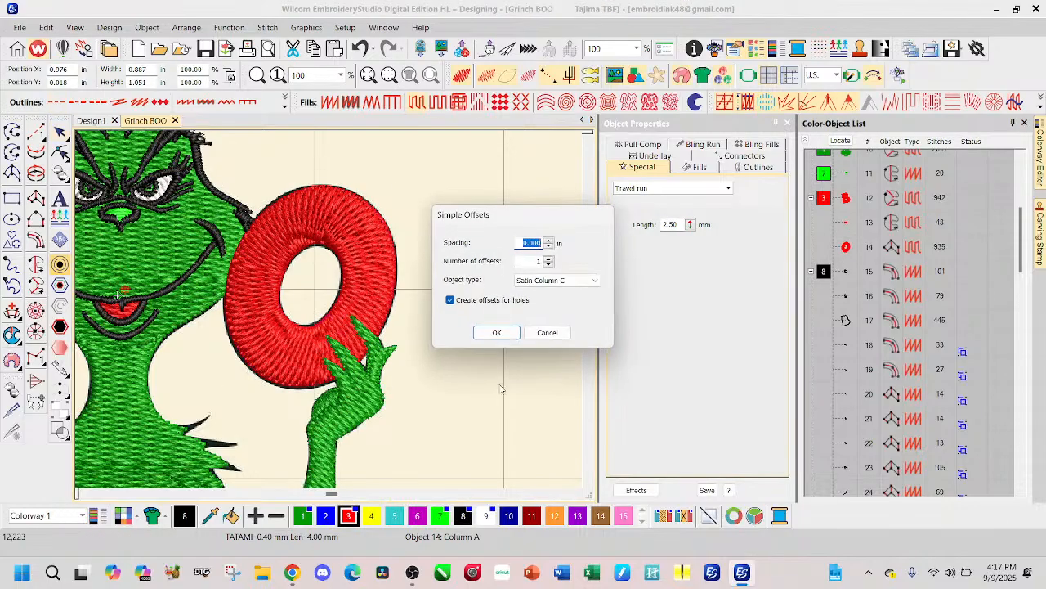
left_click(491, 332)
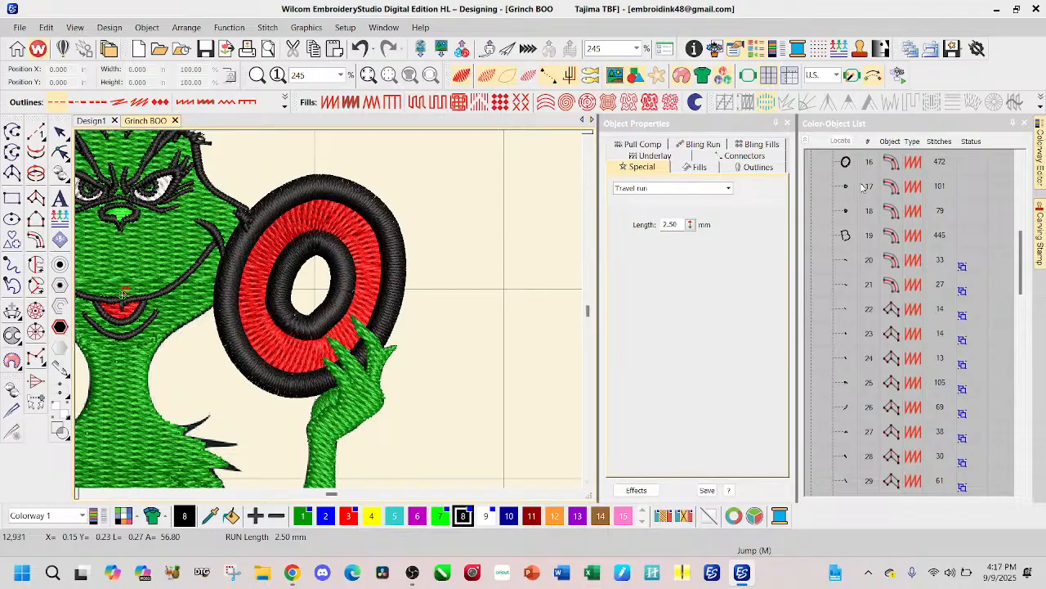
Step: Delete the outer black satin outline of the O, keeping the outline around its hole
scroll(834, 221, "up", 1)
left_click(845, 226)
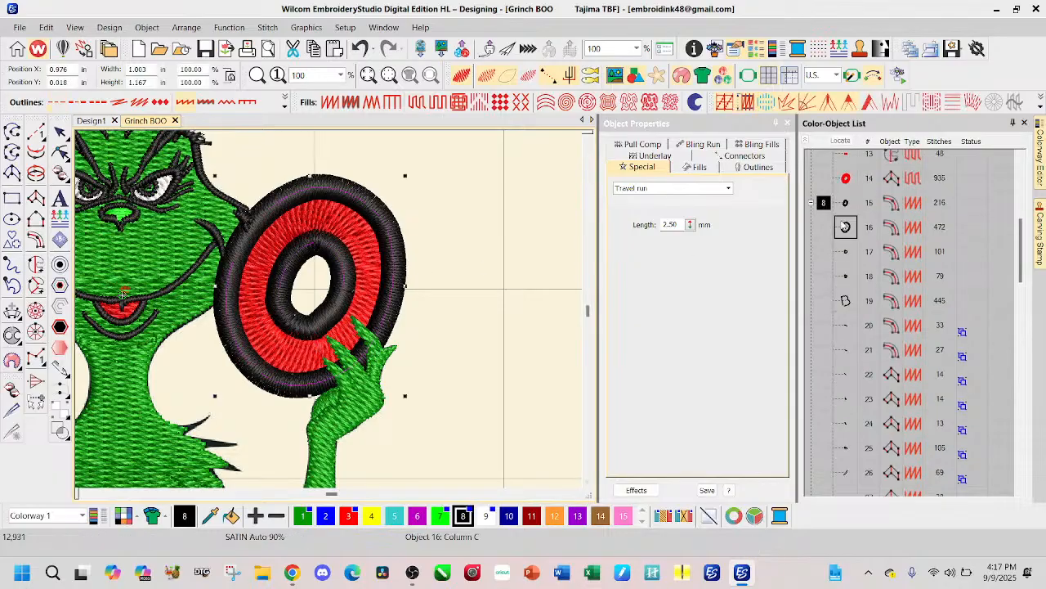
key("Delete")
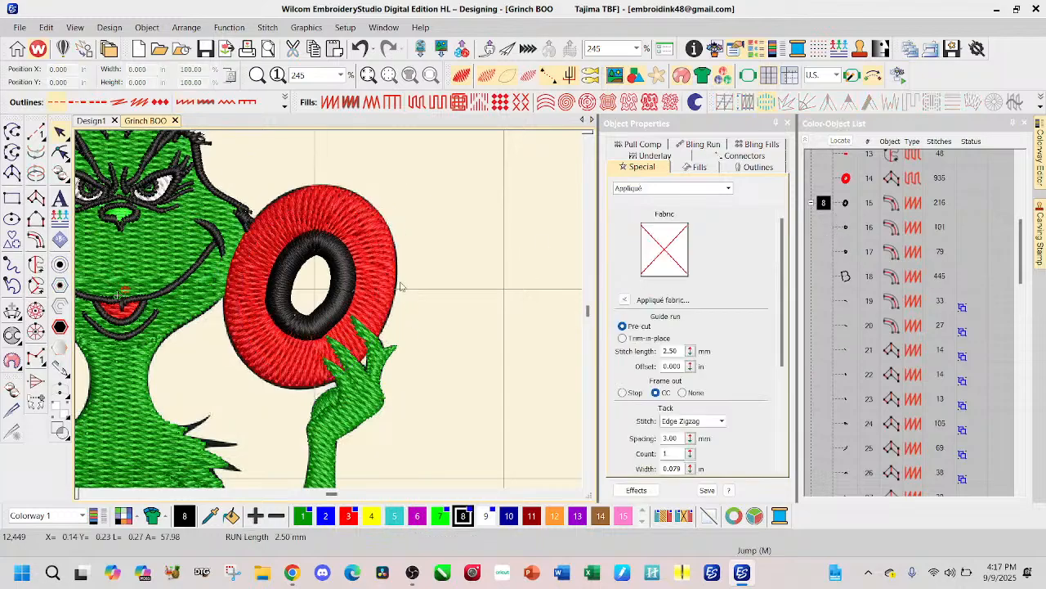
Step: Set the column width of the satin outline around the O's hole to 0.060 in
left_click(846, 204)
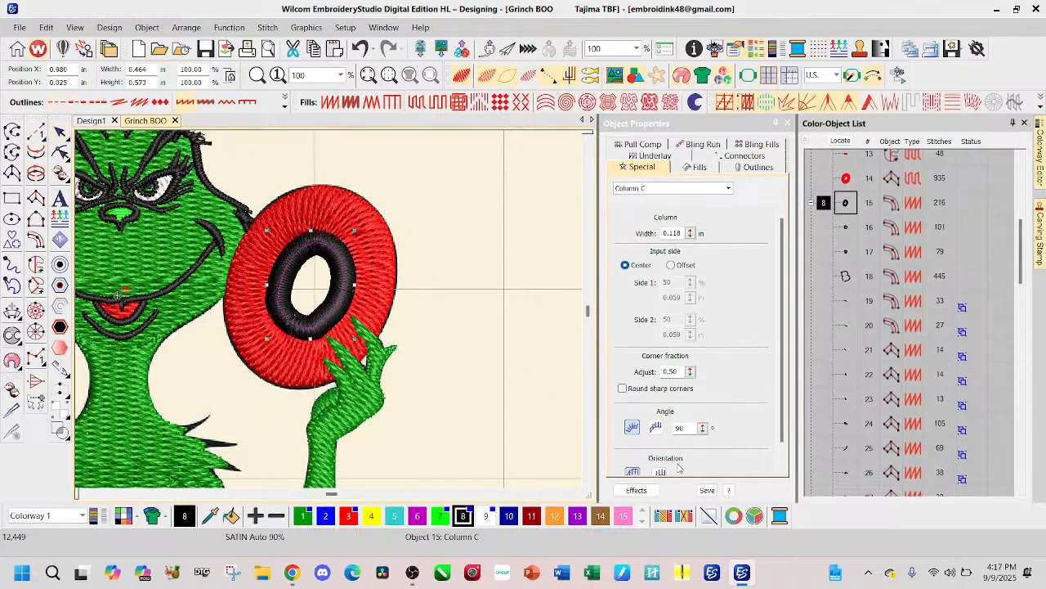
double_click(681, 234)
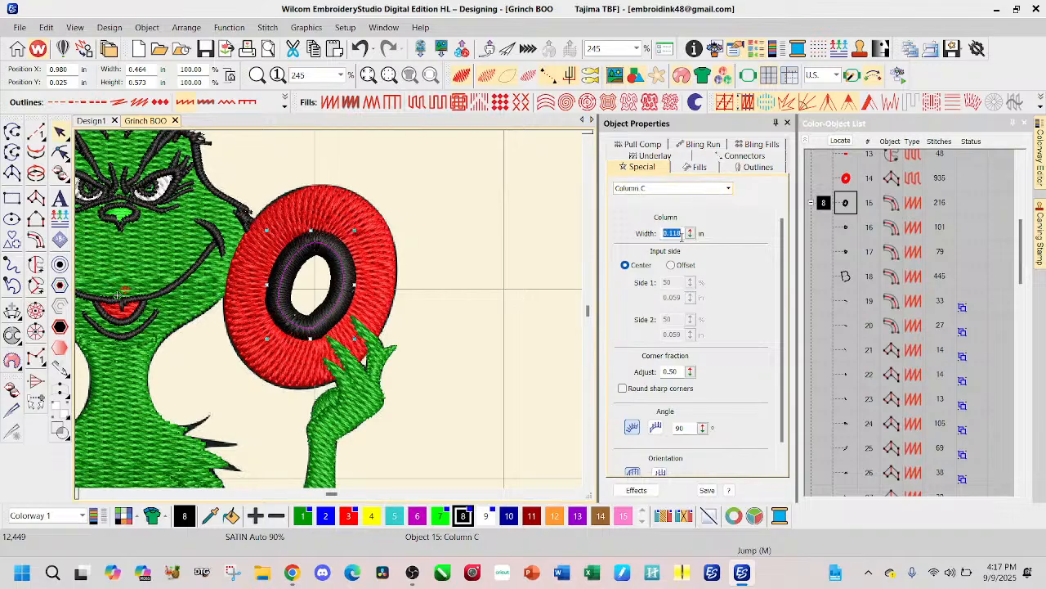
type("0.04")
key("Return")
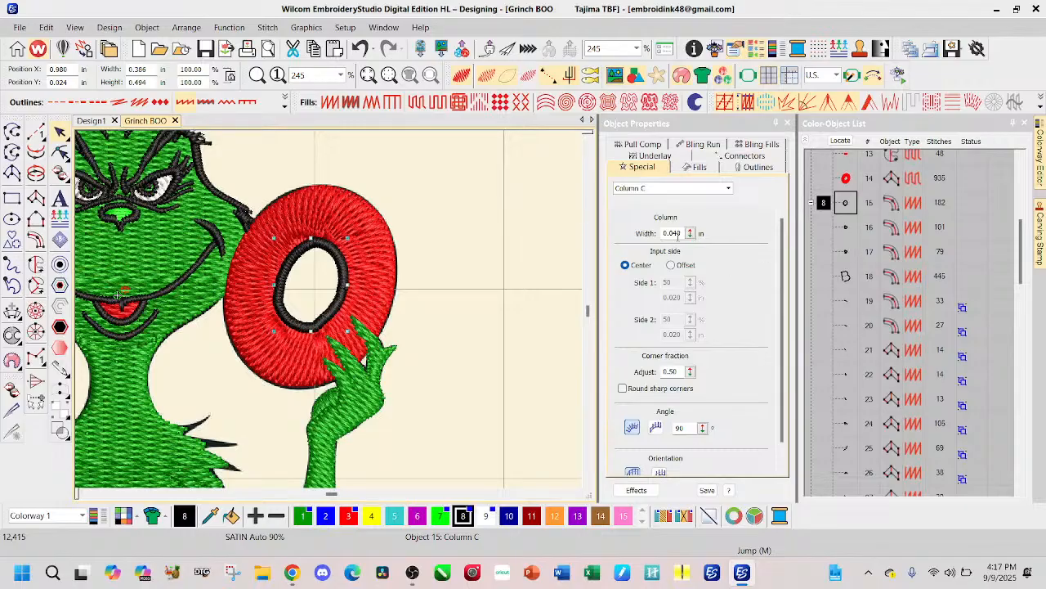
left_click(675, 233)
key("BackSpace")
type("6")
key("Return")
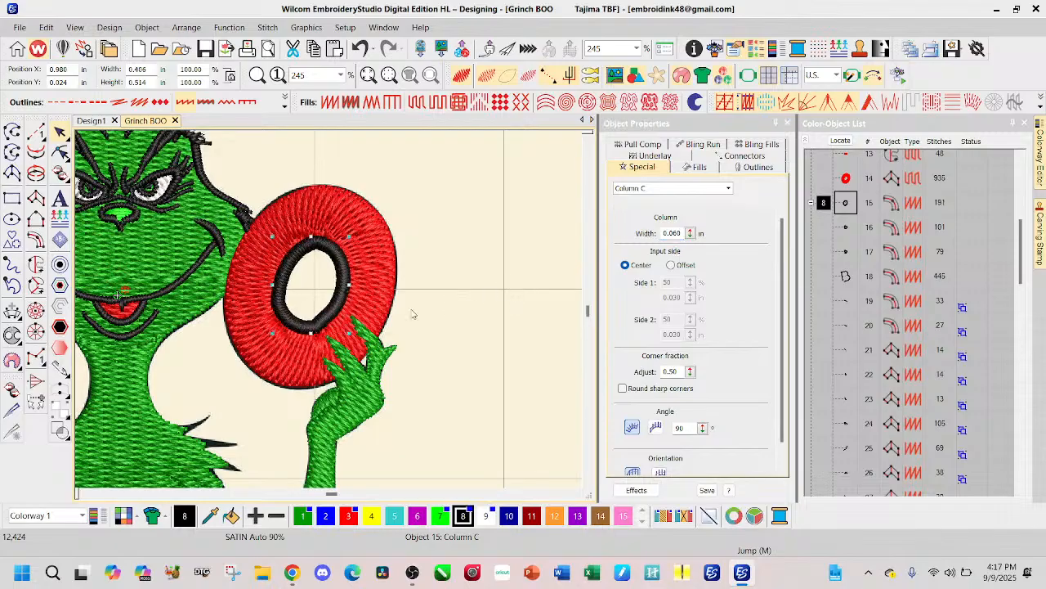
Step: Delete the black satin outline around the O's hole
scroll(286, 315, "down", 3)
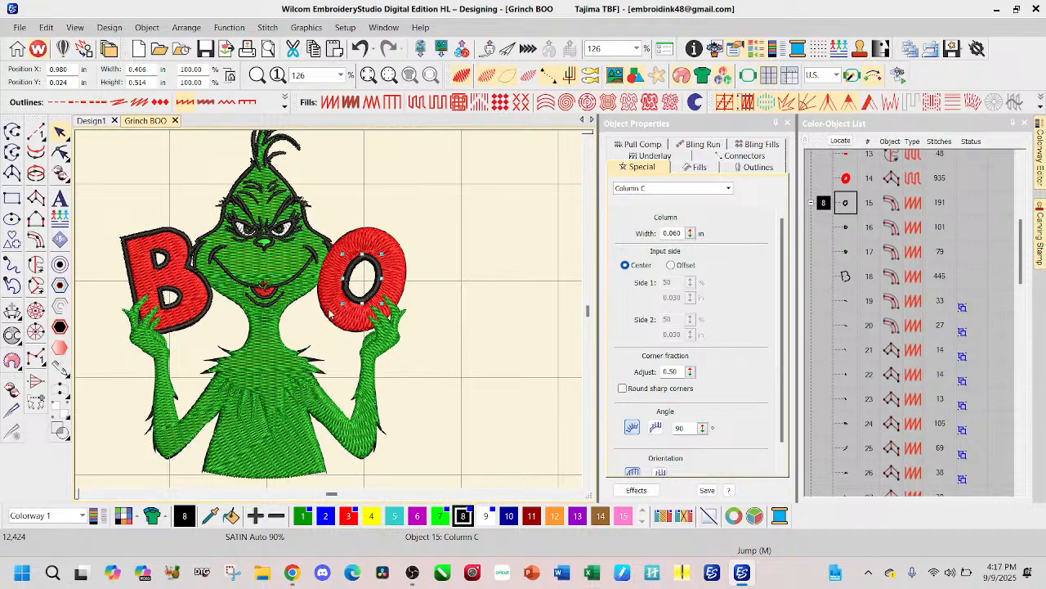
scroll(330, 313, "up", 2)
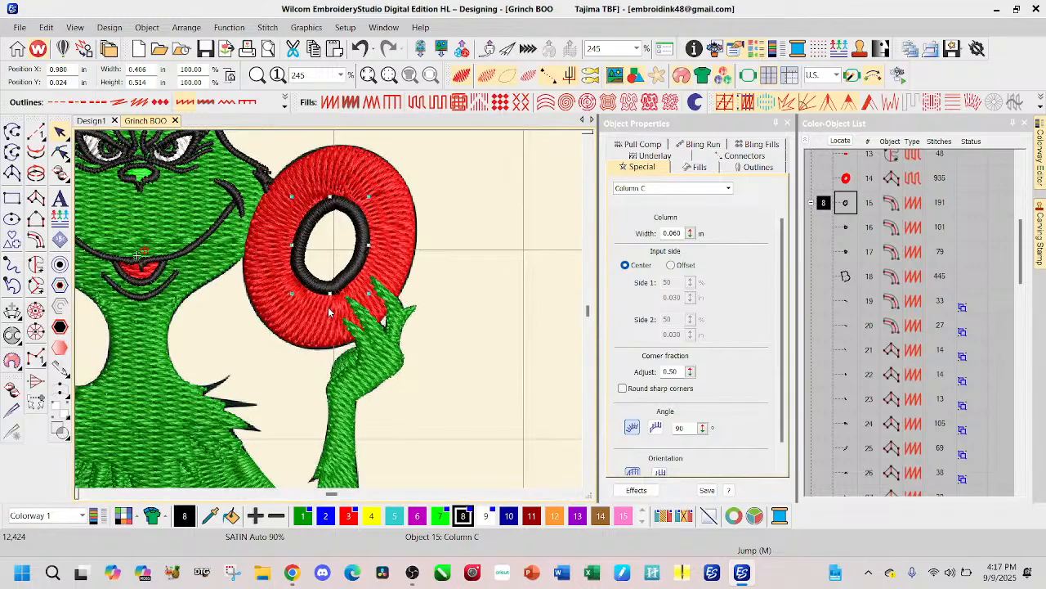
key("Delete")
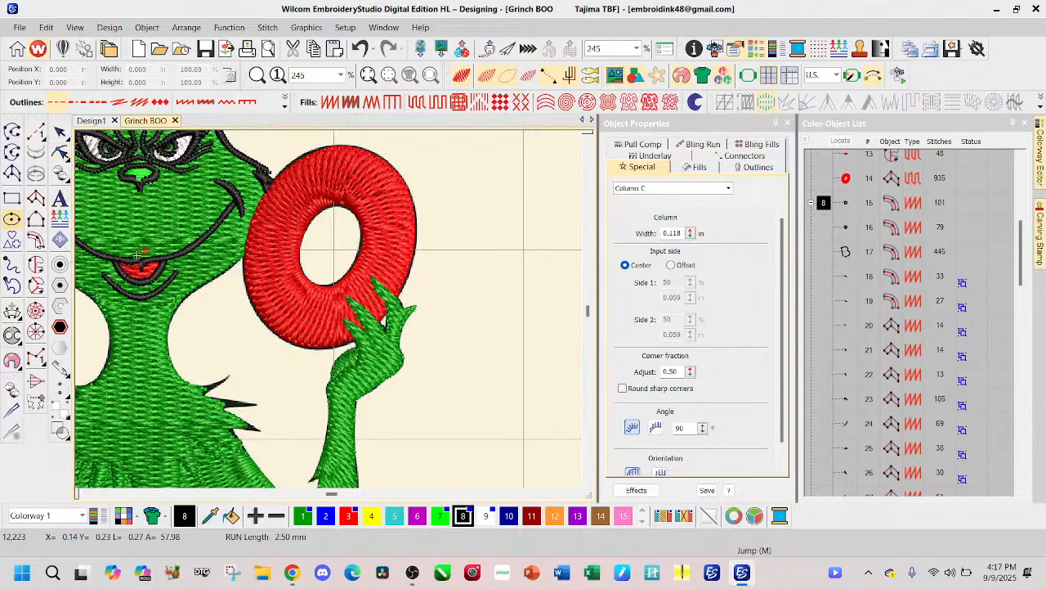
Step: Digitize a black run-stitch line with curve points around the O's hole, starting and ending at its upper-left edge
left_click(37, 132)
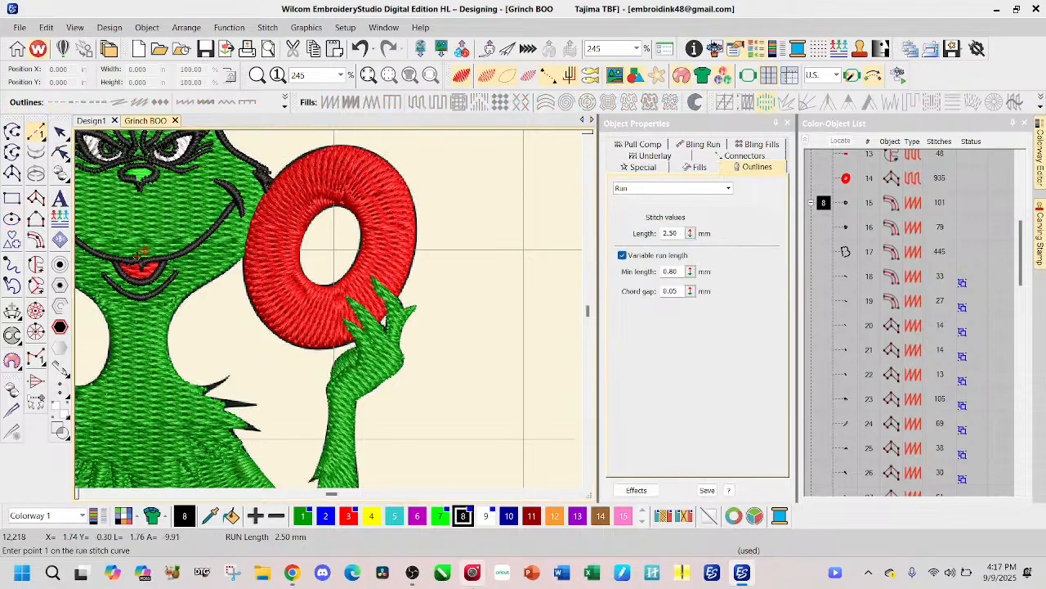
left_click(322, 209)
right_click(337, 201)
right_click(356, 209)
right_click(362, 229)
right_click(352, 271)
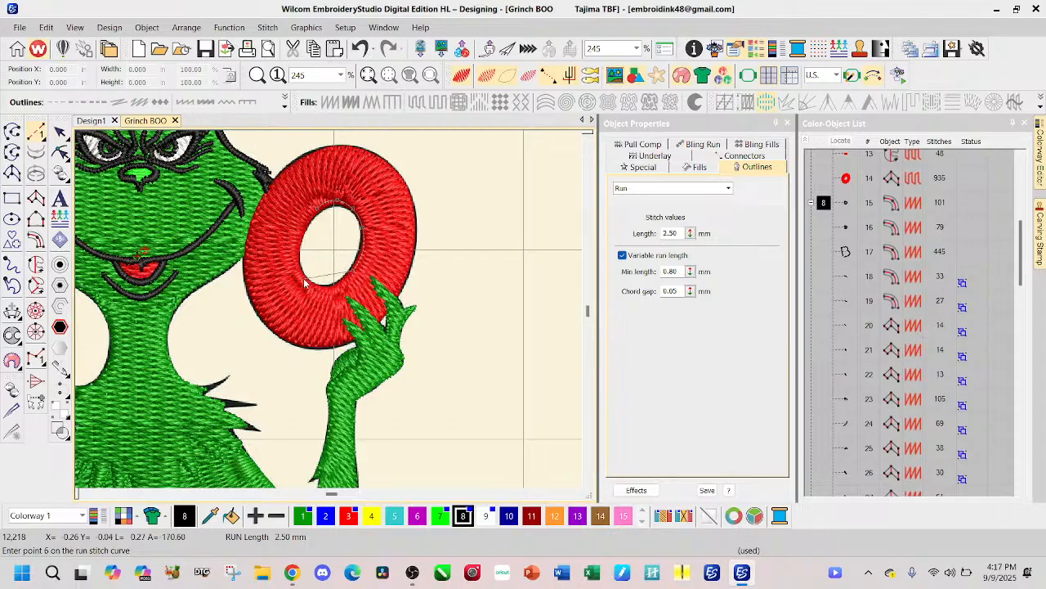
right_click(329, 290)
right_click(299, 260)
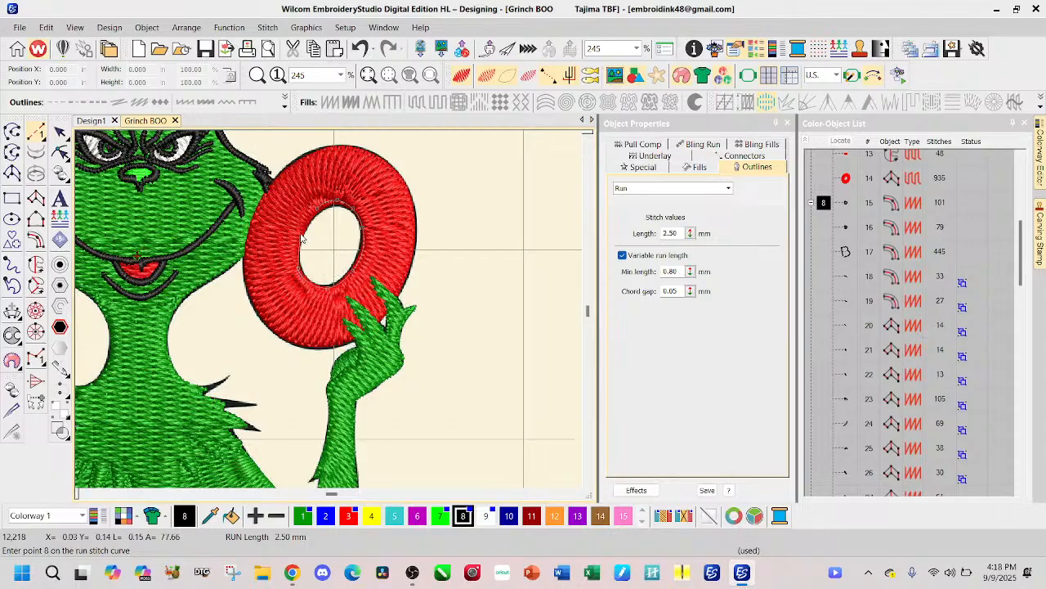
right_click(304, 232)
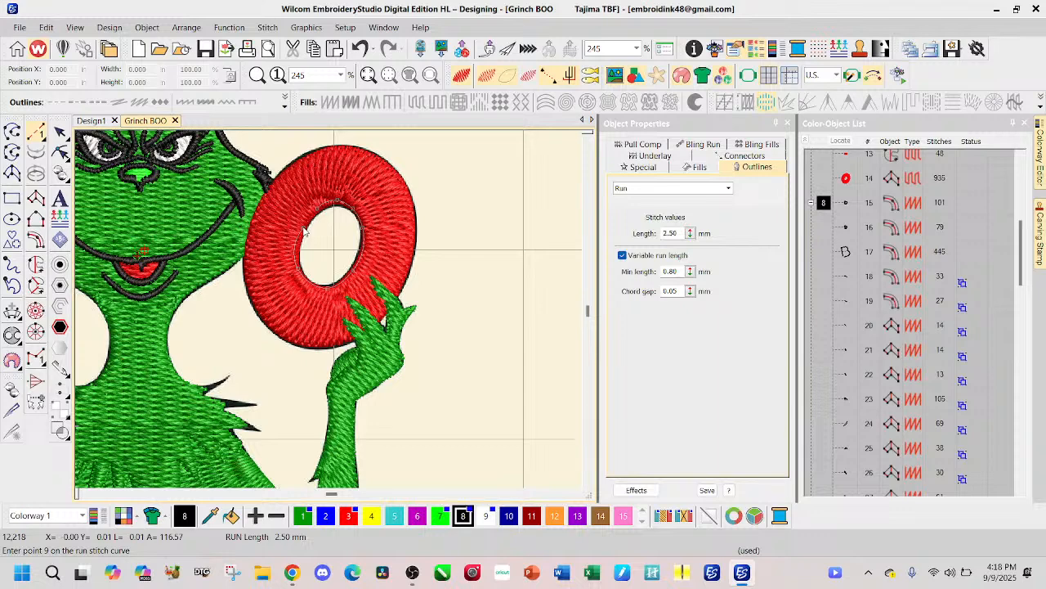
key("Return")
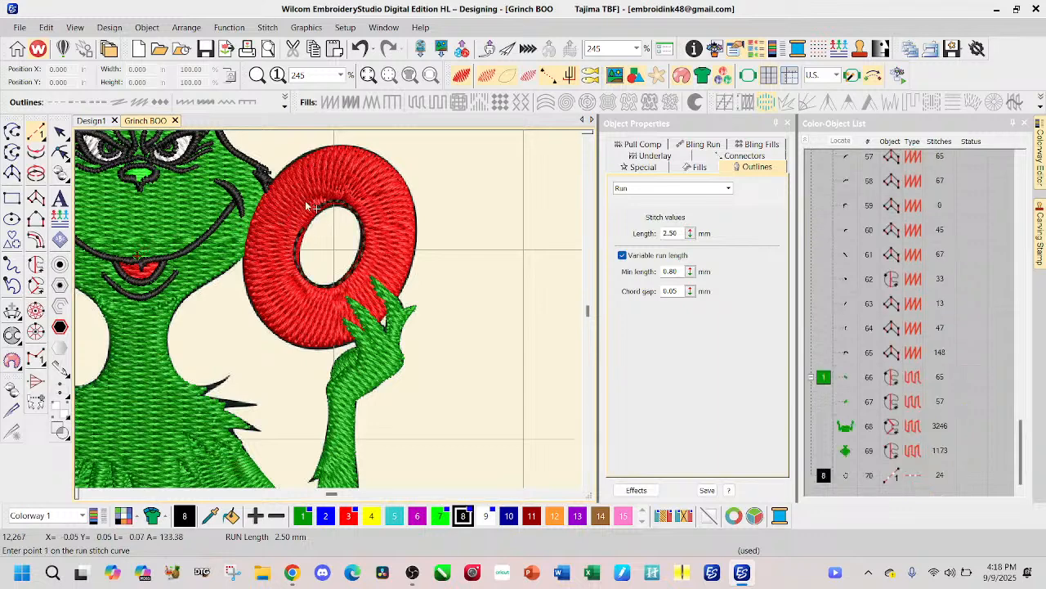
Step: Delete the black run line just digitized around the O's hole
left_click(61, 153)
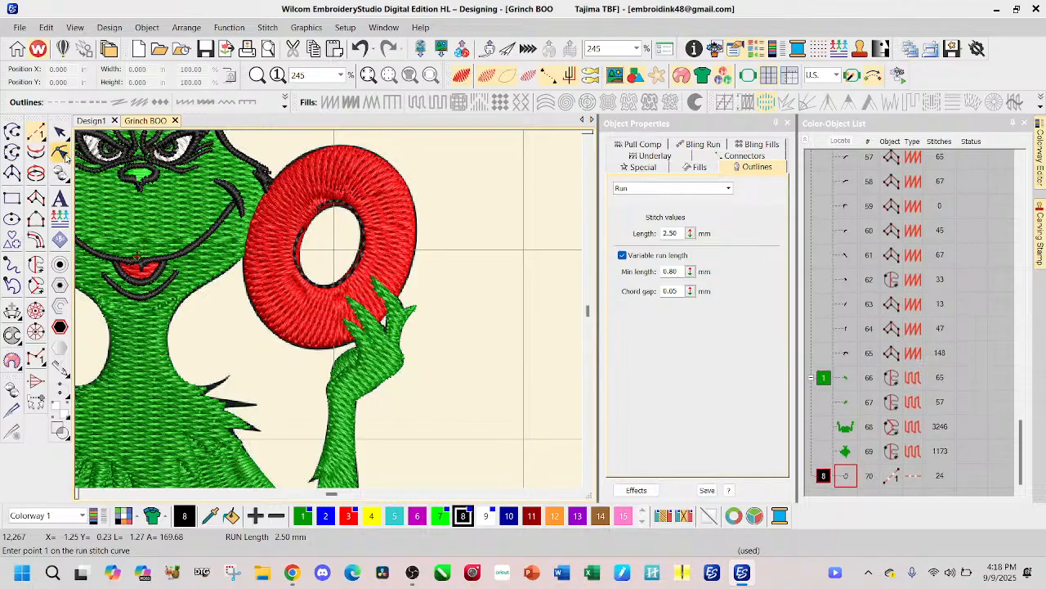
left_click(60, 132)
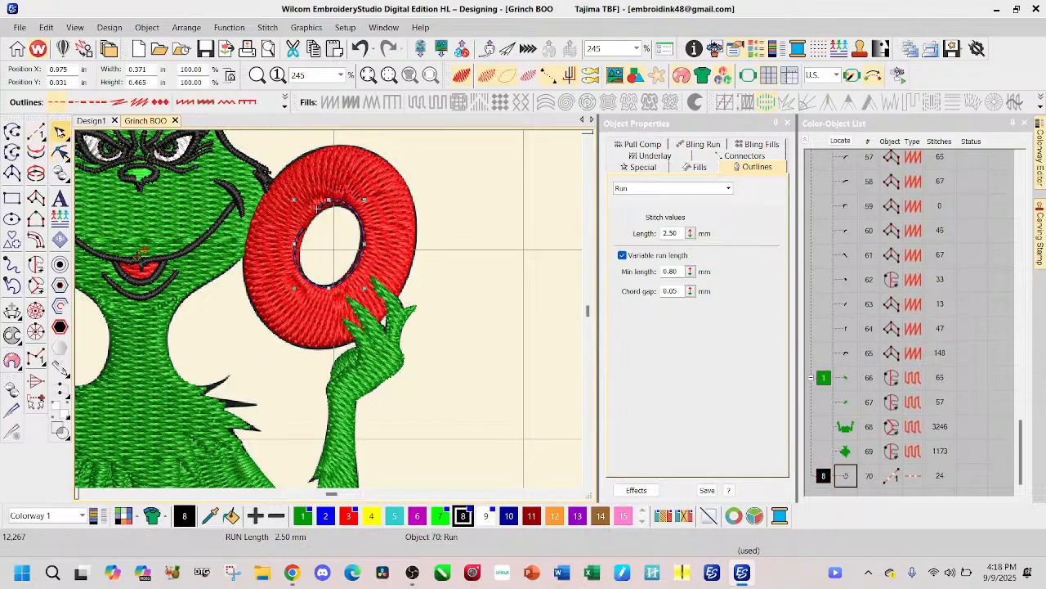
key("Delete")
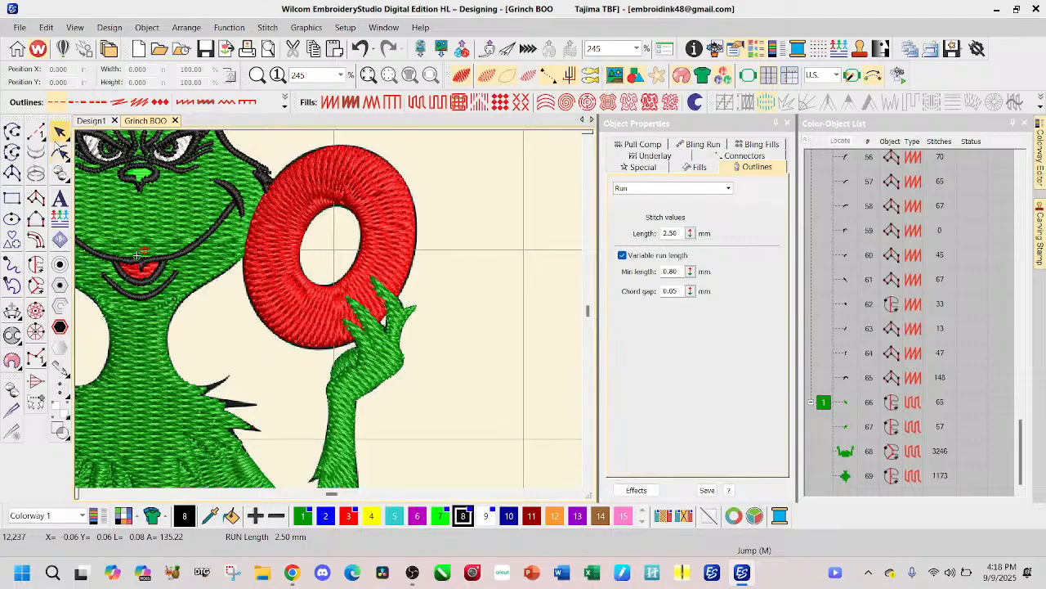
Step: Trace a new black run-stitch line with curve points around the O's hole, just outside its edge
left_click(36, 132)
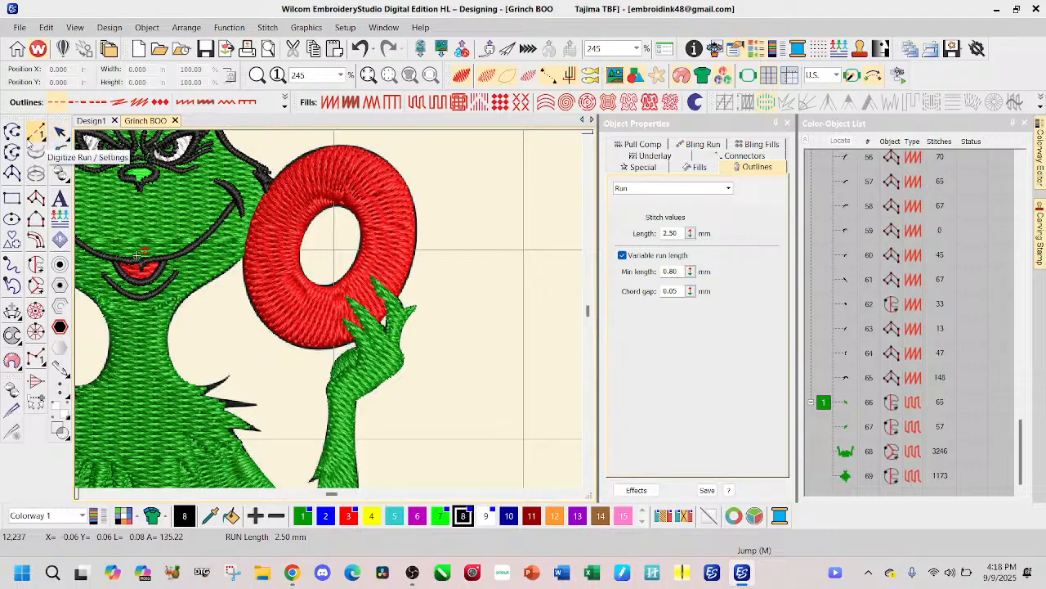
left_click(179, 298)
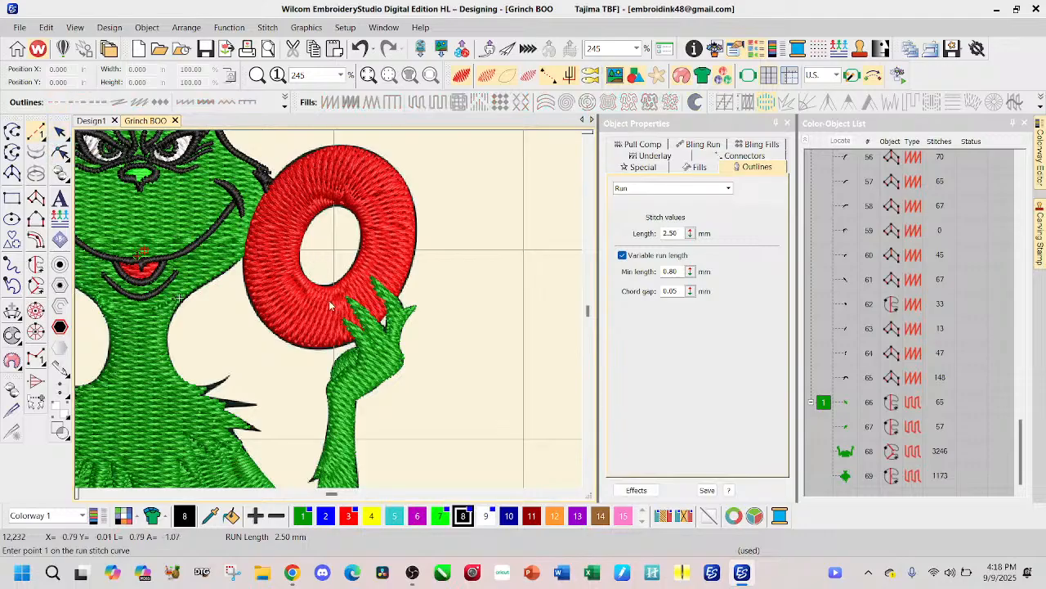
left_click(299, 259)
right_click(297, 249)
right_click(313, 213)
right_click(331, 201)
right_click(352, 207)
right_click(362, 230)
right_click(358, 259)
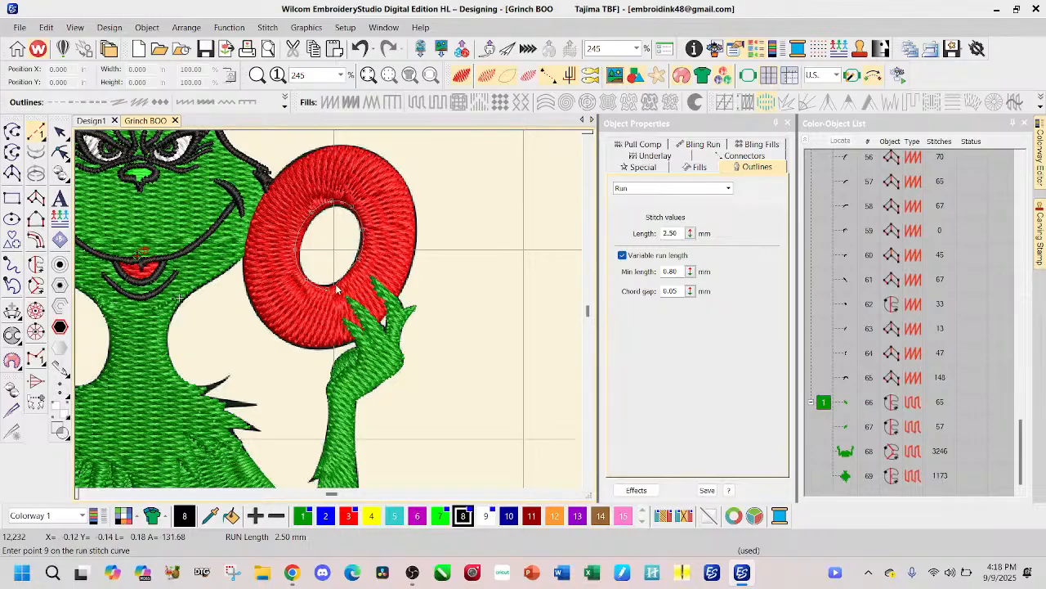
right_click(346, 280)
right_click(329, 297)
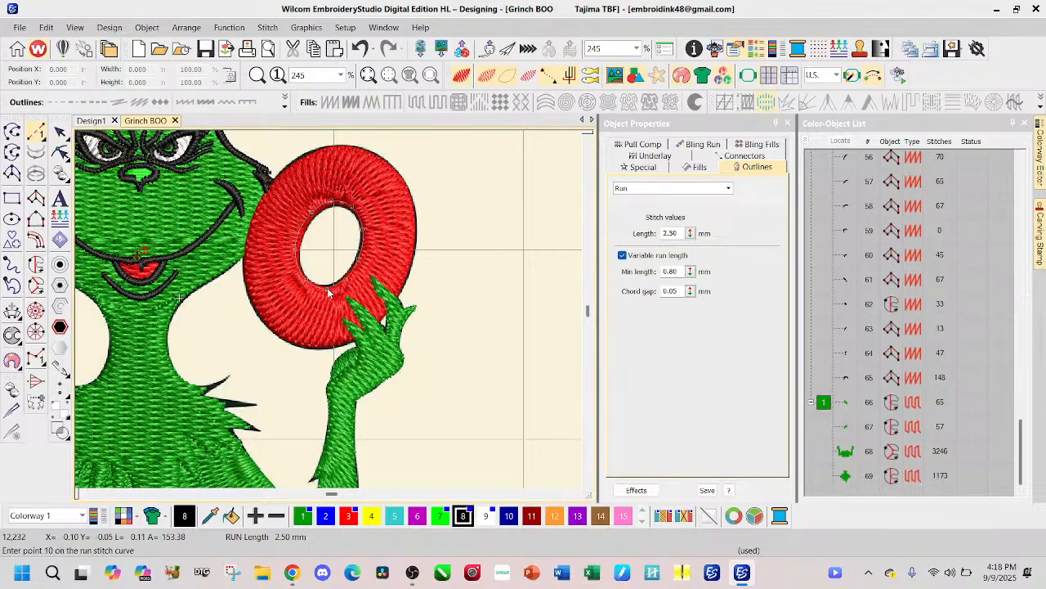
Step: Re-place the last point below the O's hole so it meets the line's start, and finish the run line
scroll(330, 303, "up", 1)
scroll(330, 315, "up", 3)
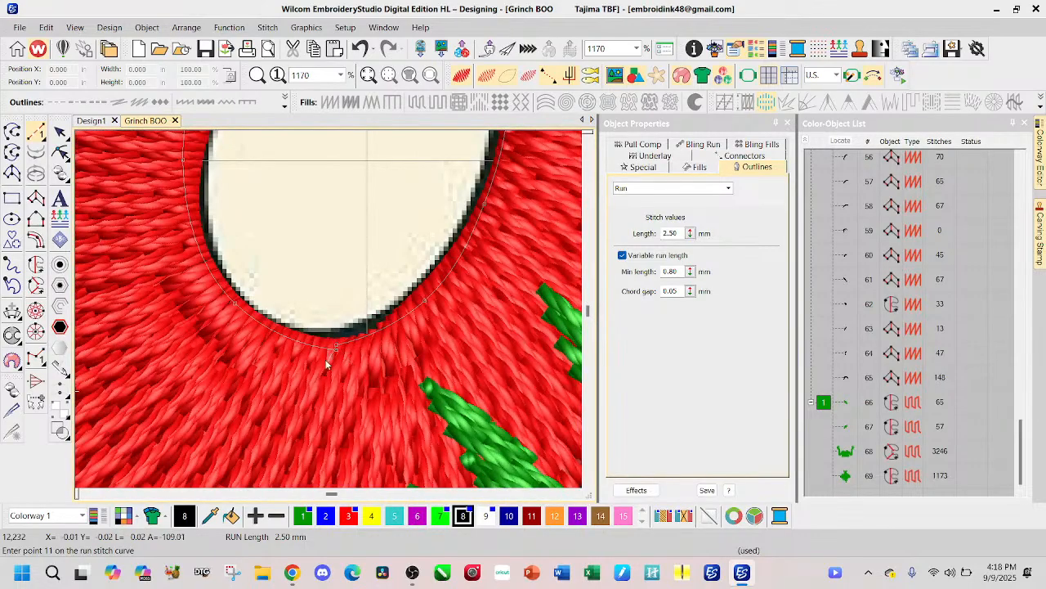
key("BackSpace")
right_click(336, 352)
scroll(335, 327, "up", 3)
key("BackSpace")
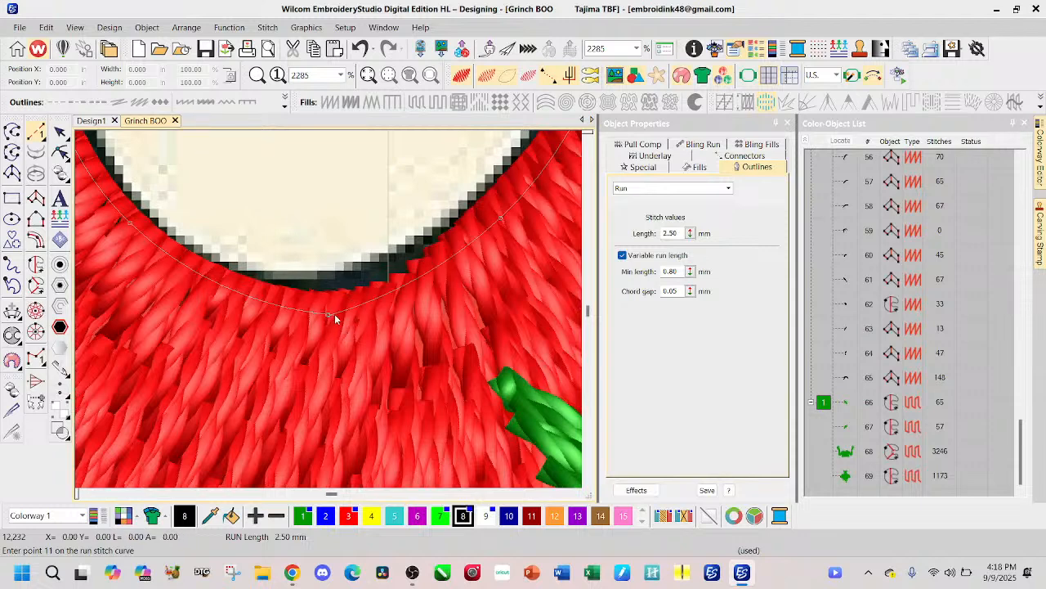
scroll(331, 318, "up", 2)
left_click(322, 313)
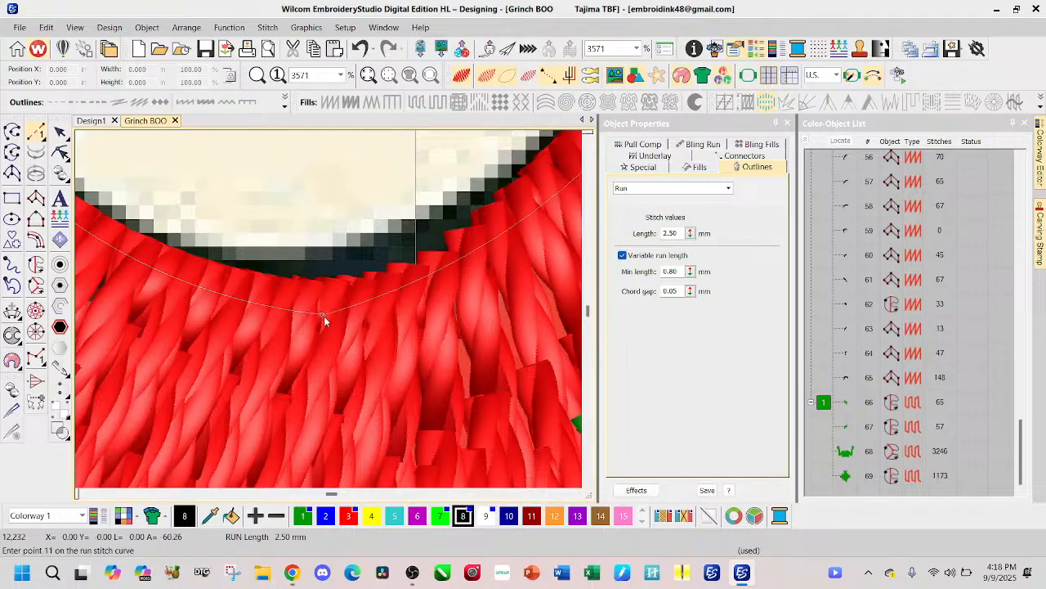
scroll(323, 317, "up", 4)
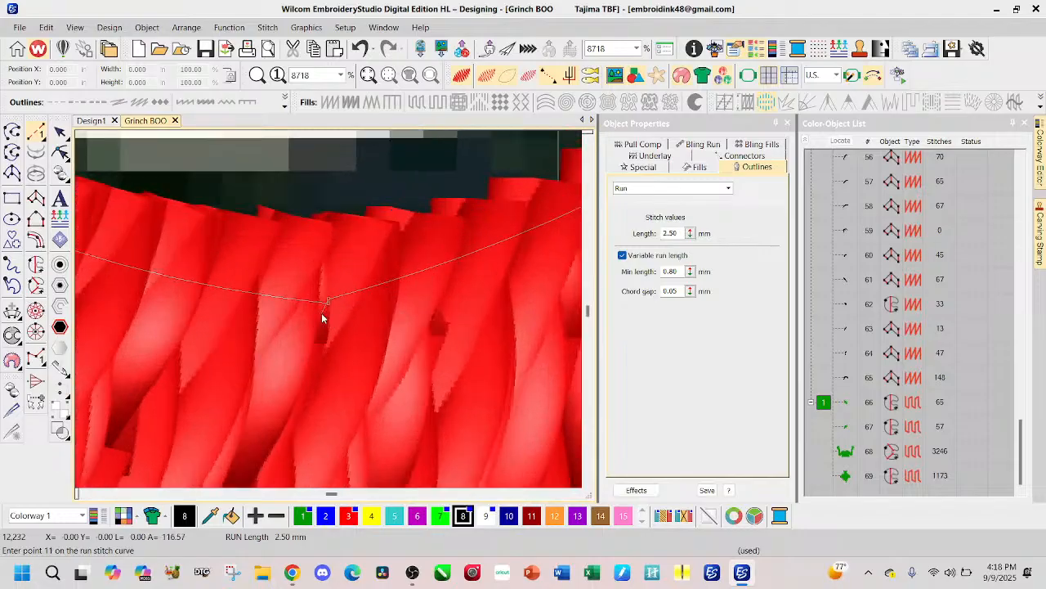
key("BackSpace")
left_click(329, 303)
key("Return")
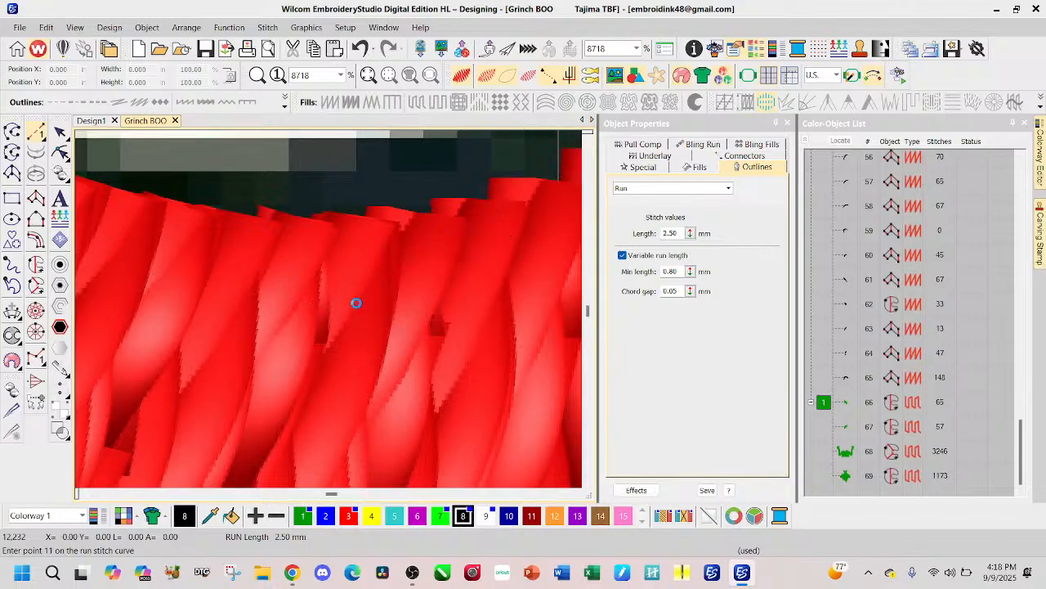
Step: Reshape the black run line around the O's hole, adjusting its curve points along the upper-left and upper-right edges
scroll(338, 286, "down", 7)
scroll(341, 297, "down", 5)
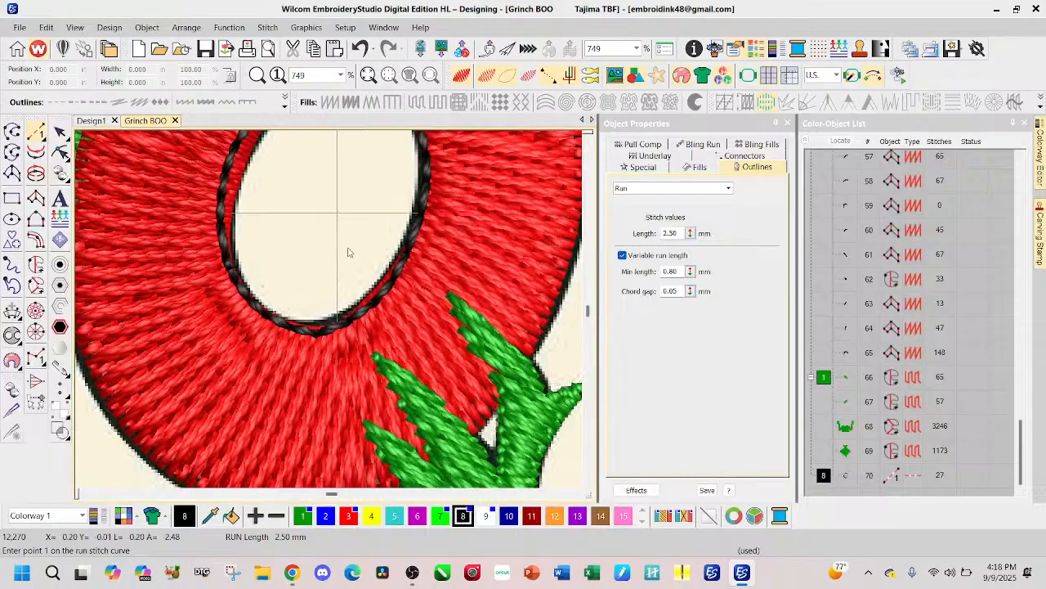
left_click(61, 153)
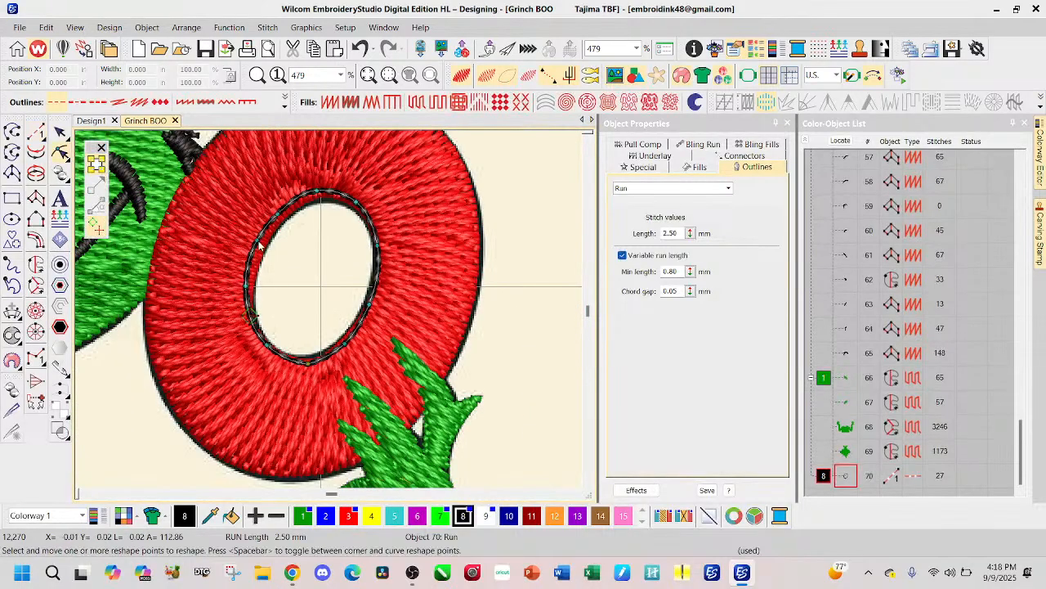
left_click_drag(263, 244, 279, 216)
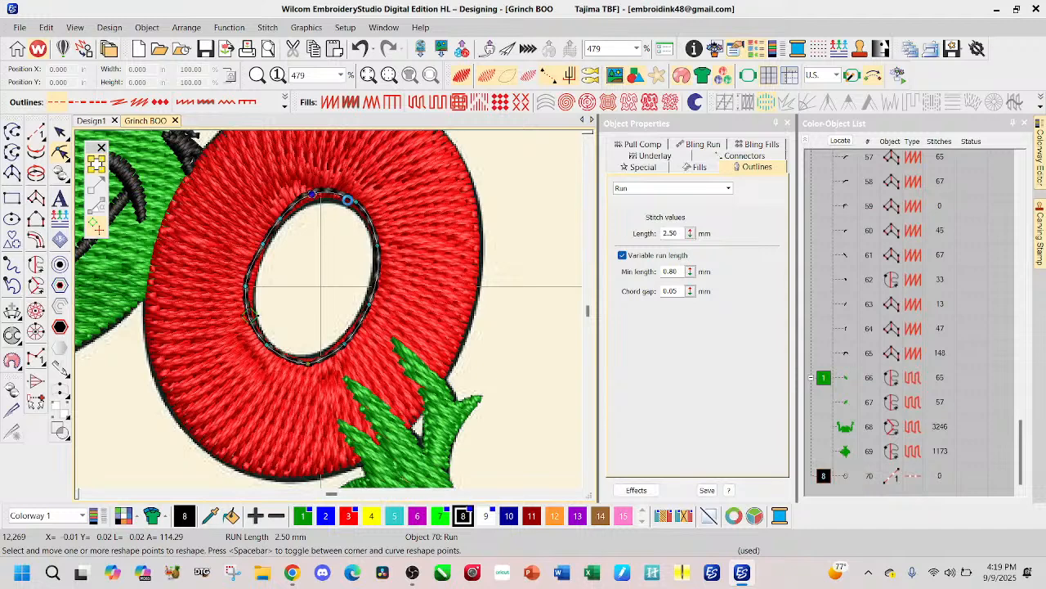
left_click(356, 205)
key("Delete")
Step: Fine-tune the run line's remaining reshape points so it follows the O's hole evenly, and finish with the object deselected
left_click_drag(380, 244, 382, 245)
left_click_drag(367, 304, 370, 305)
left_click_drag(345, 344, 348, 338)
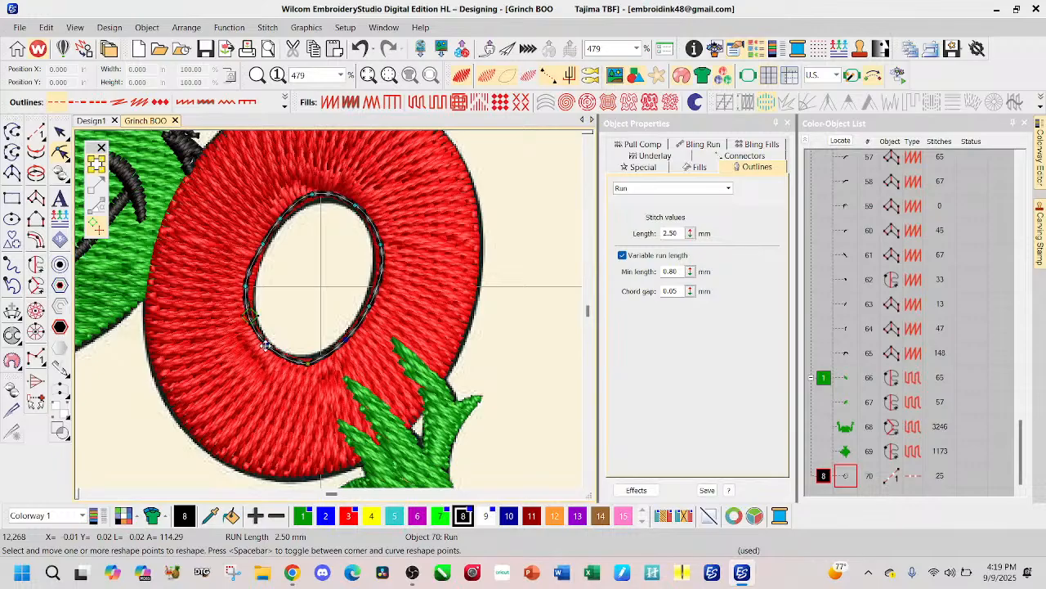
left_click_drag(264, 342, 262, 343)
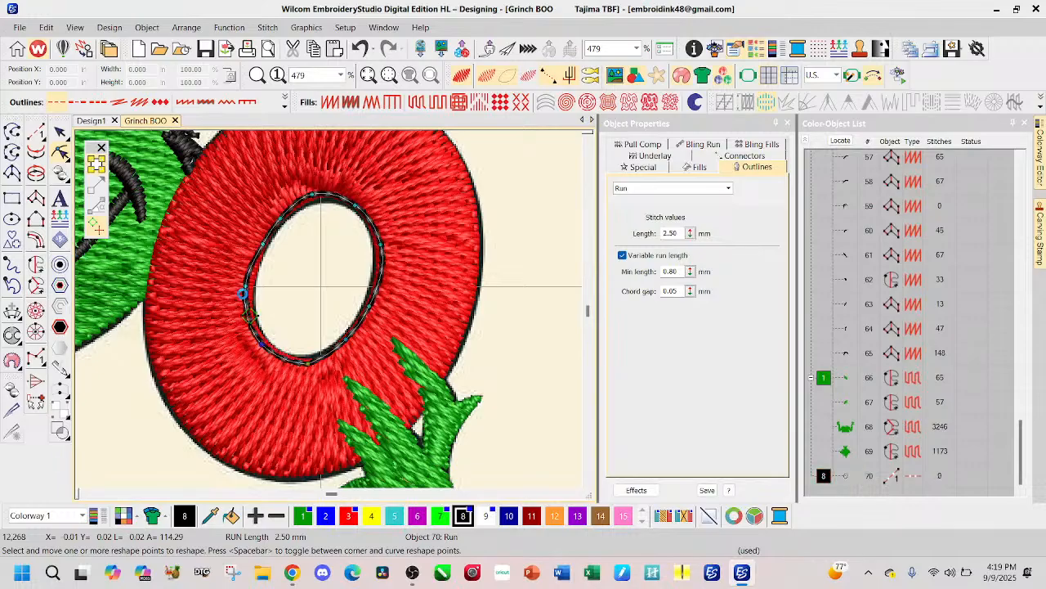
left_click_drag(247, 286, 248, 285)
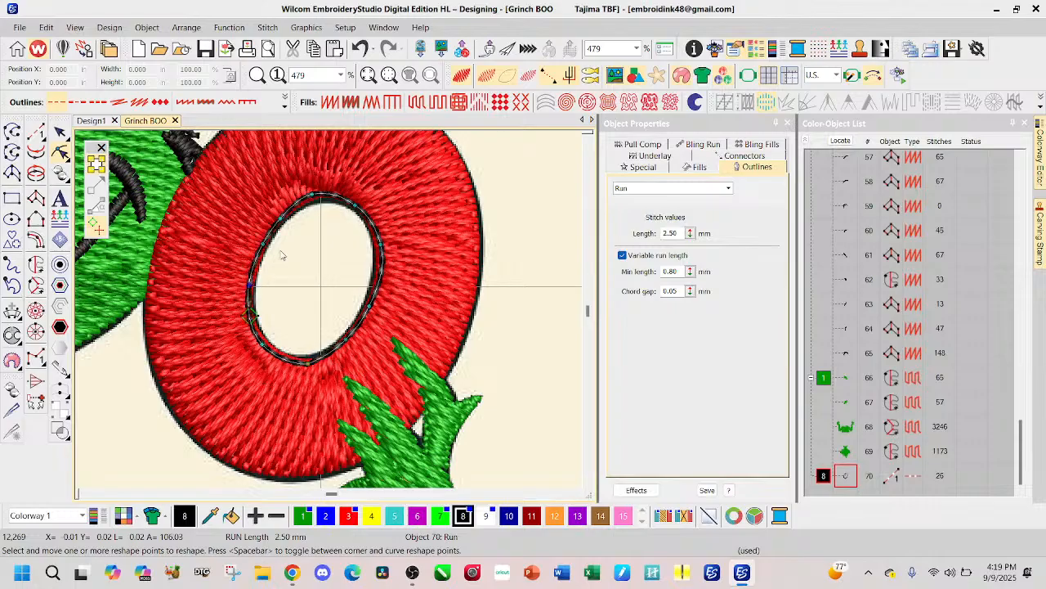
left_click_drag(380, 245, 378, 243)
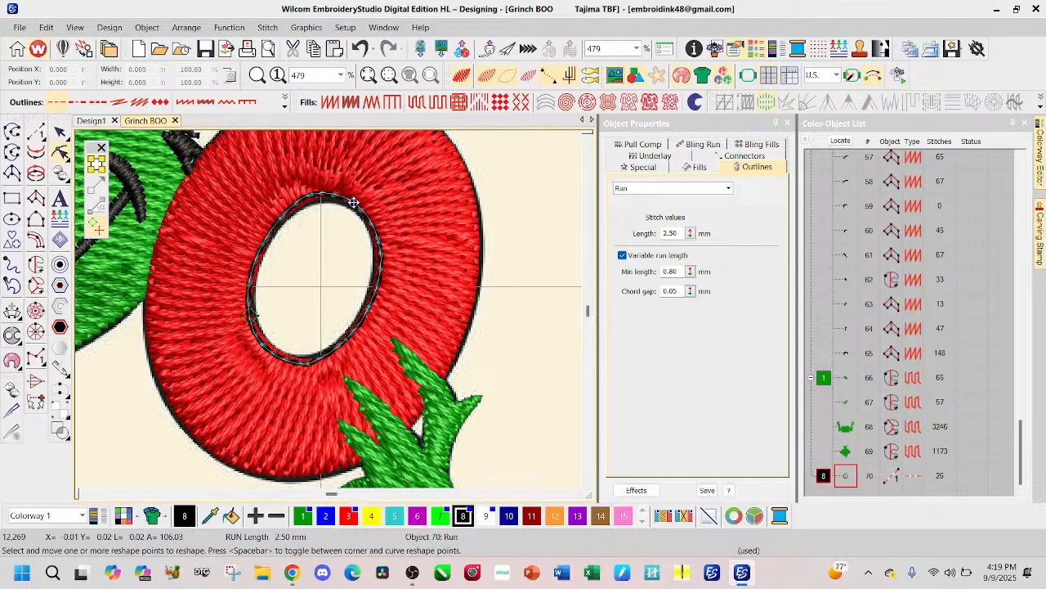
left_click_drag(353, 202, 352, 204)
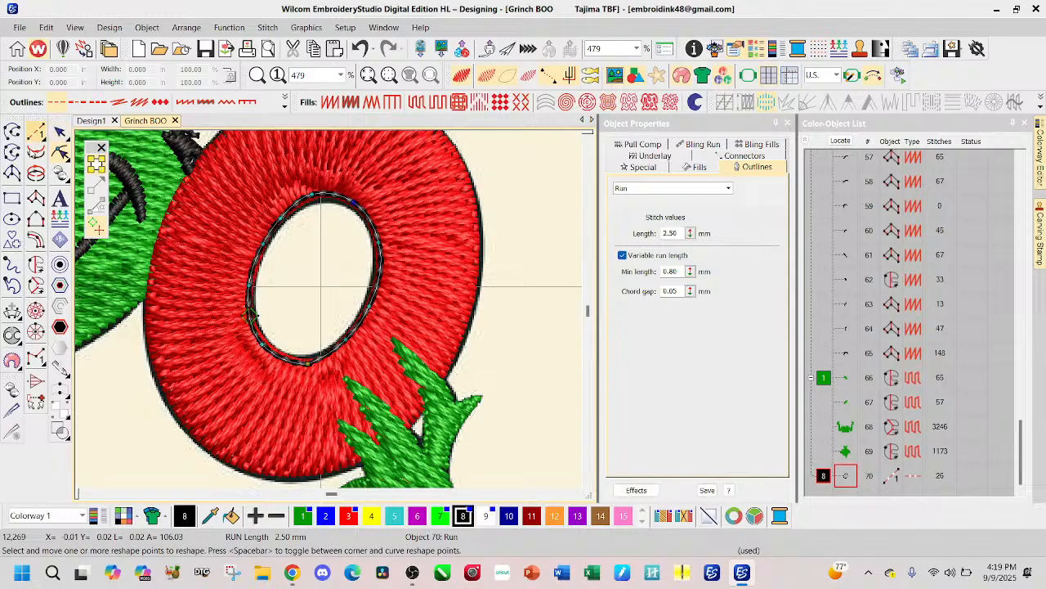
left_click(60, 132)
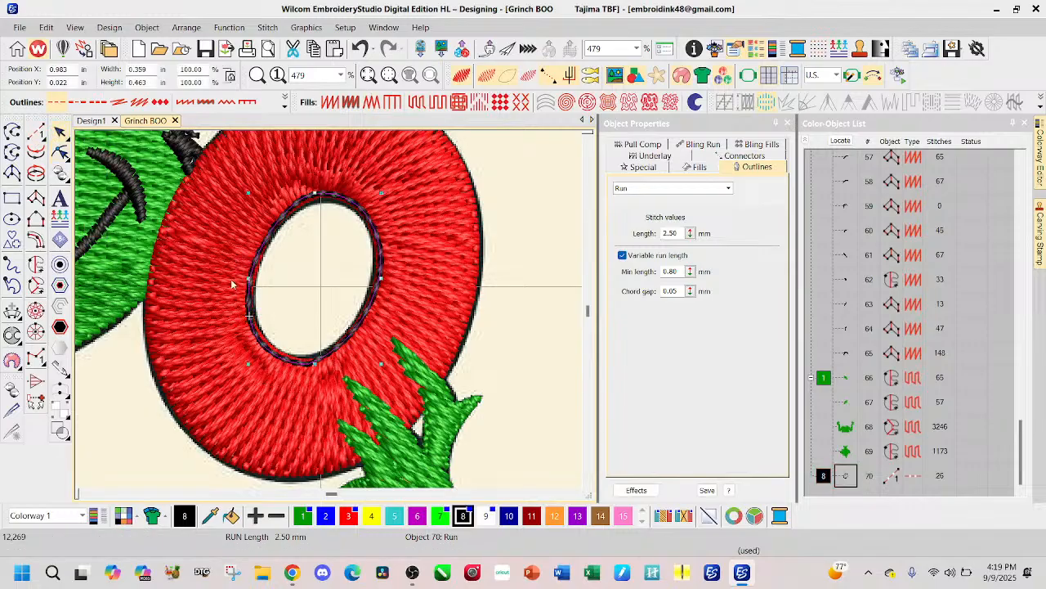
key("Escape")
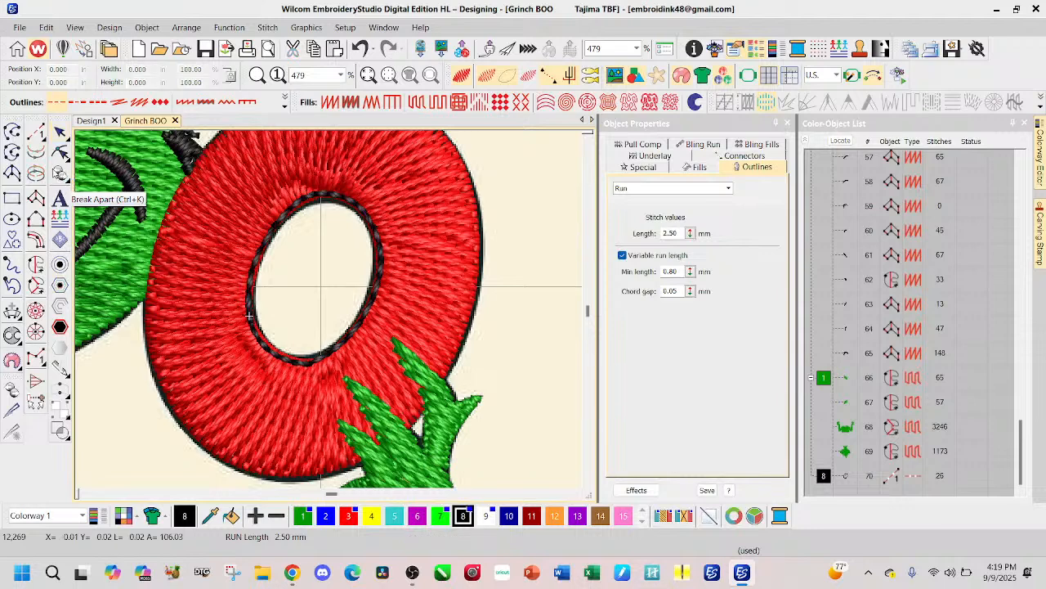
left_click(36, 133)
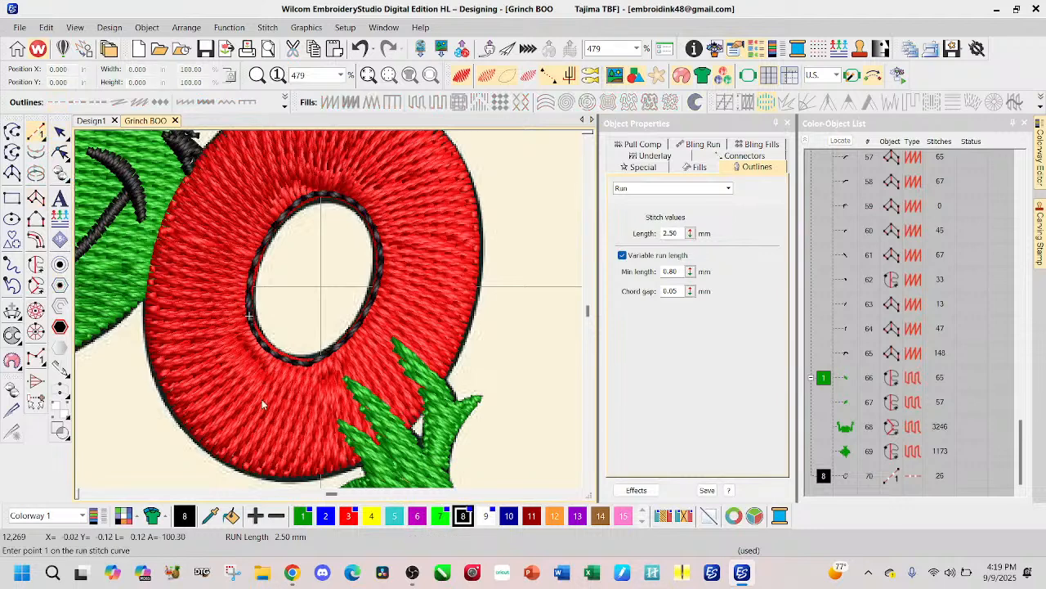
left_click(190, 425)
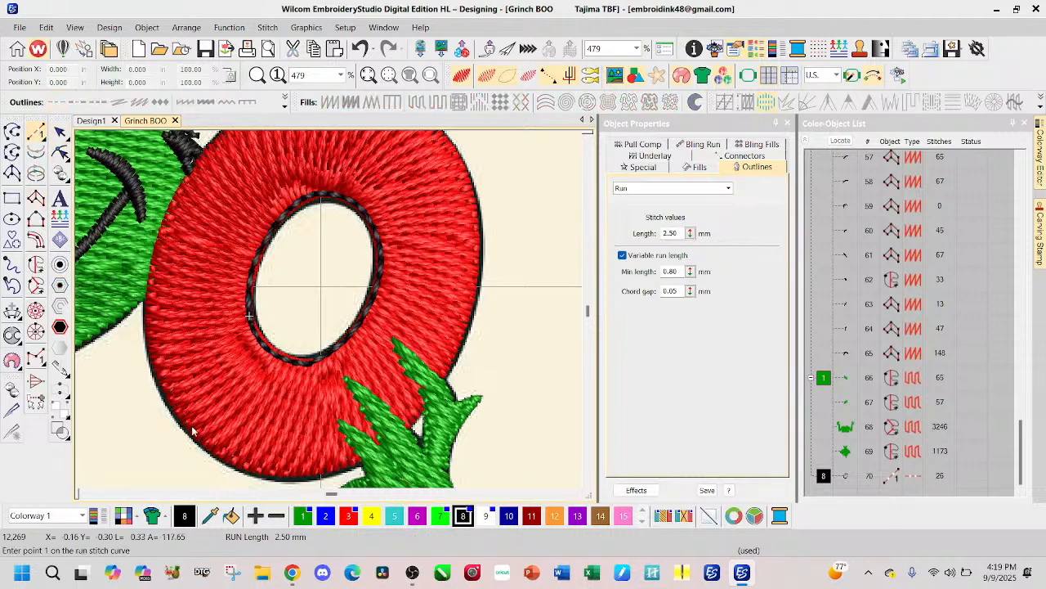
left_click(160, 371)
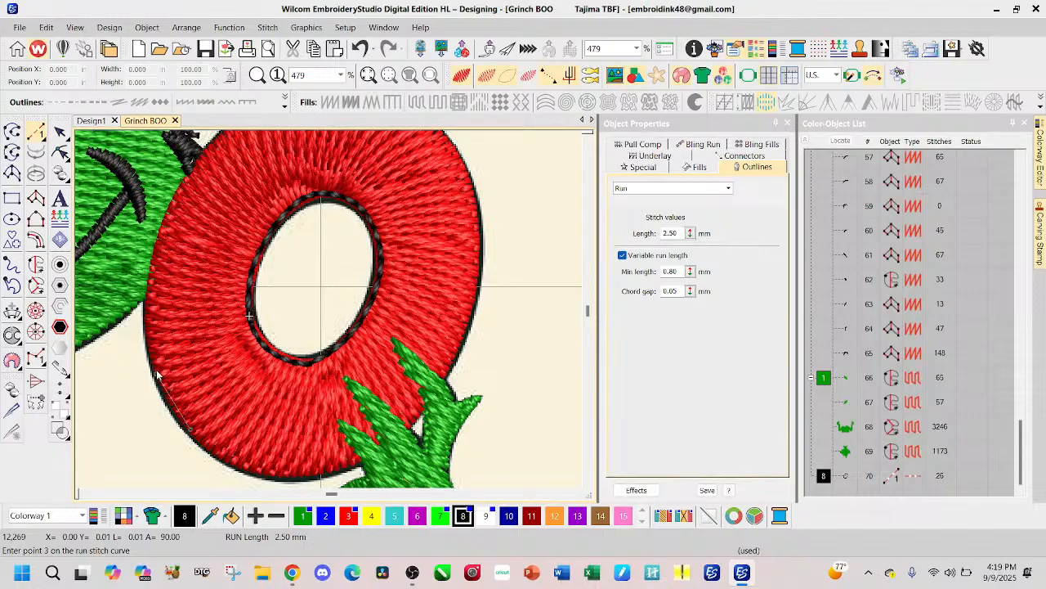
key("BackSpace")
left_click(161, 373)
left_click(152, 337)
left_click(171, 218)
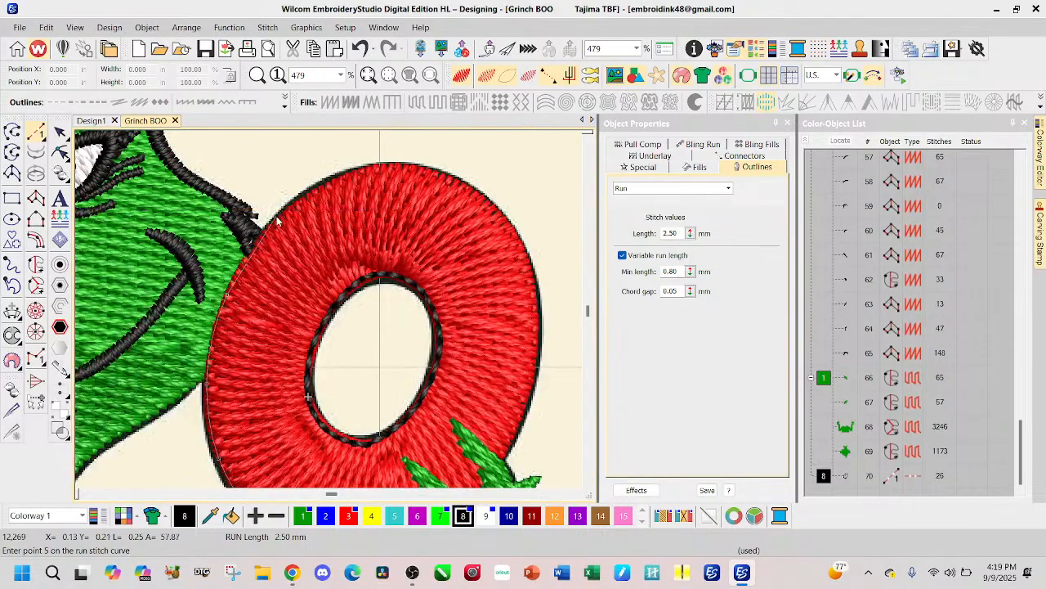
left_click(282, 216)
left_click(345, 178)
left_click(409, 166)
left_click(468, 192)
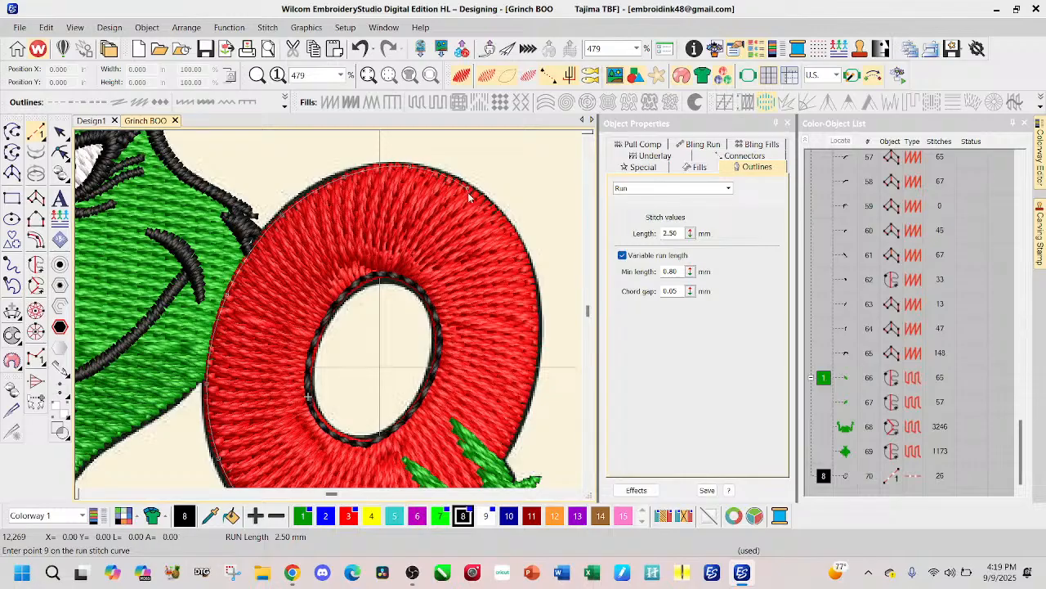
left_click(514, 236)
left_click(535, 308)
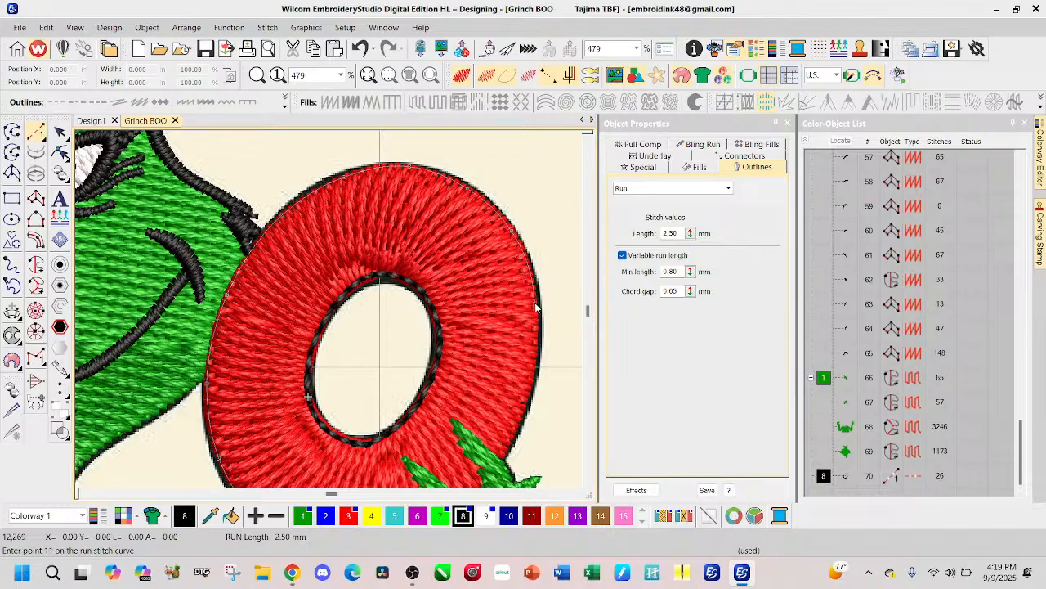
key("BackSpace")
key("BackSpace")
key("BackSpace")
key("BackSpace")
key("BackSpace")
key("BackSpace")
key("BackSpace")
key("BackSpace")
key("BackSpace")
key("BackSpace")
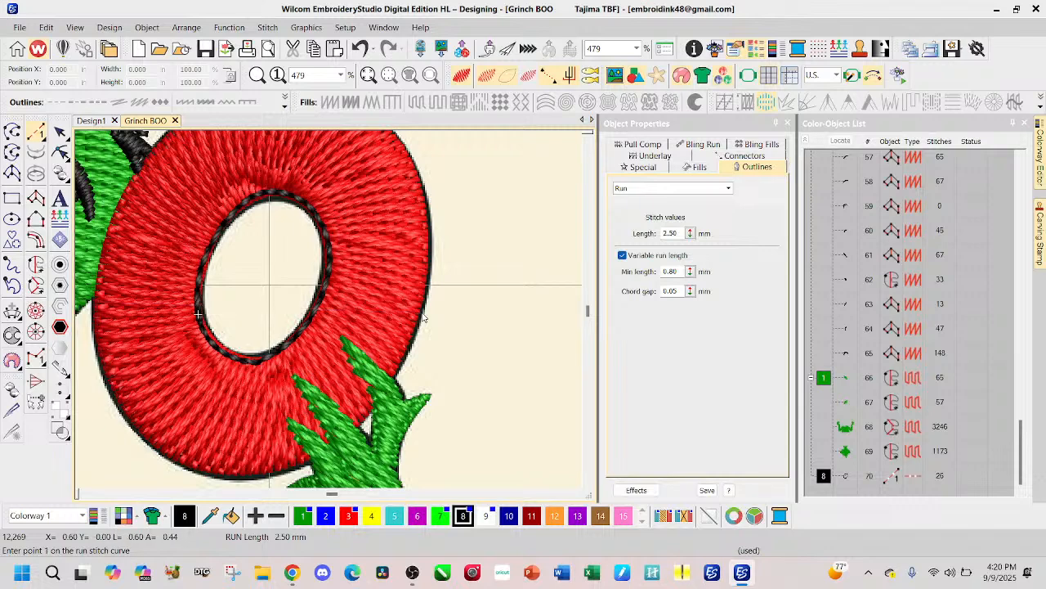
Step: Digitize a short black run line along the O's outer edge across the gap between the green hand's fingers
left_click(376, 397)
left_click(363, 414)
left_click(351, 433)
key("Return")
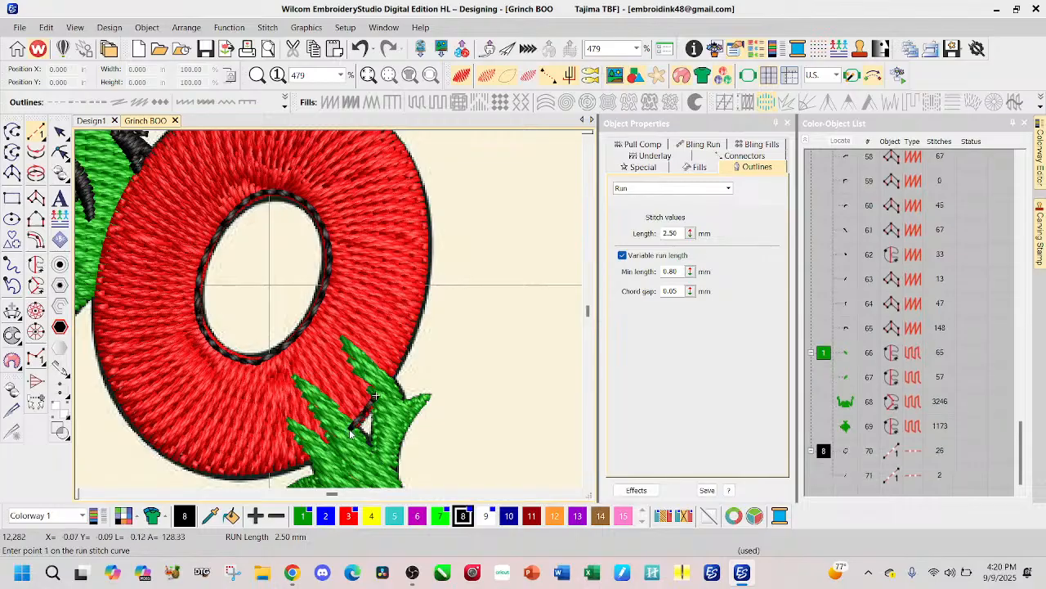
Step: Trace a black run line with curve points clockwise around the O's outer edge, from below the green hand round to its upper finger
left_click(310, 459)
left_click(291, 467)
left_click(204, 468)
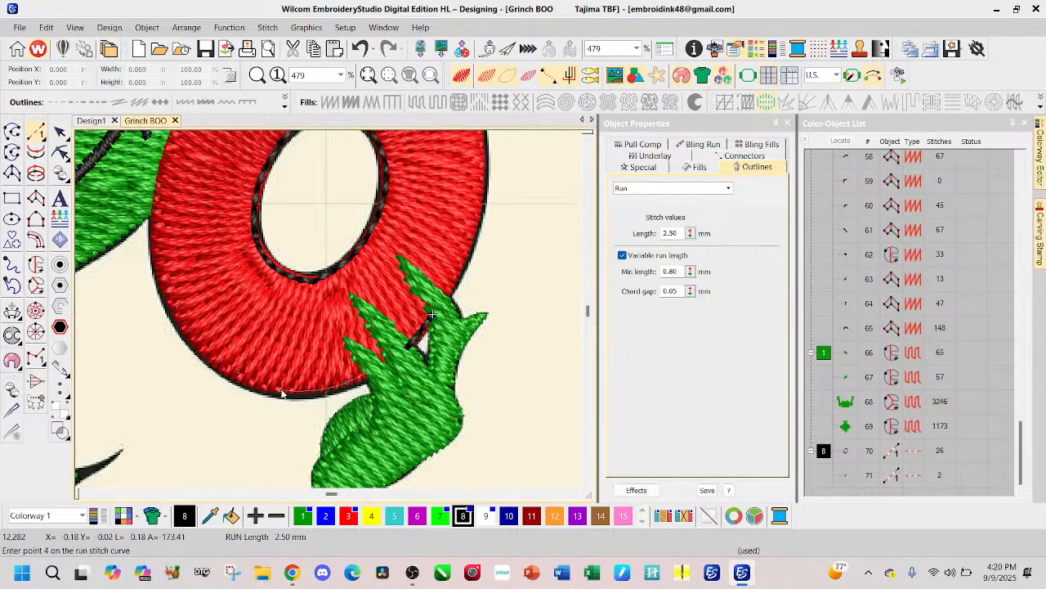
left_click(210, 363)
left_click(155, 282)
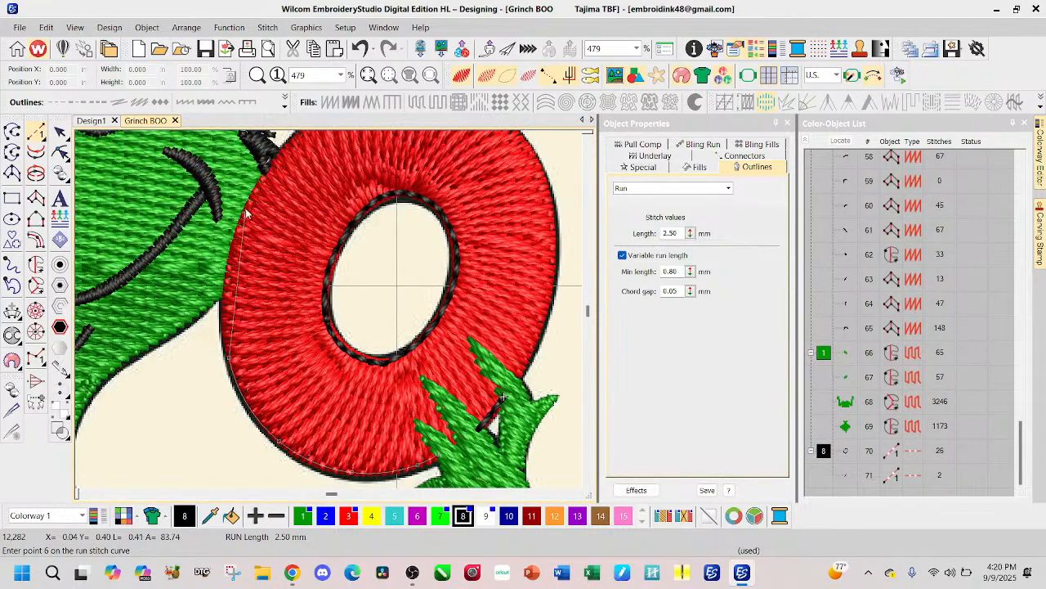
left_click(248, 207)
left_click(347, 201)
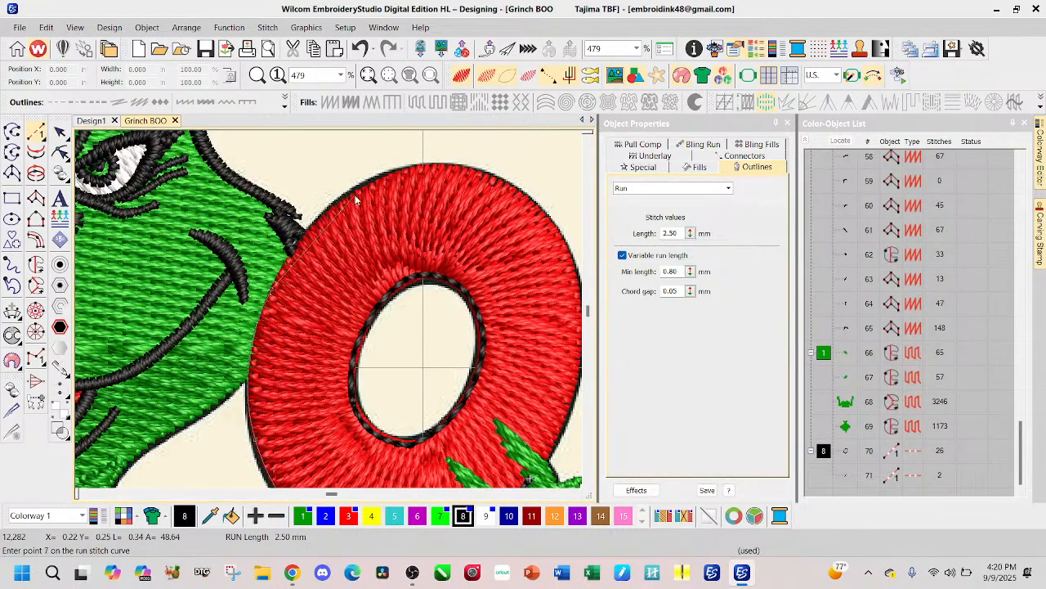
left_click(442, 167)
left_click(527, 203)
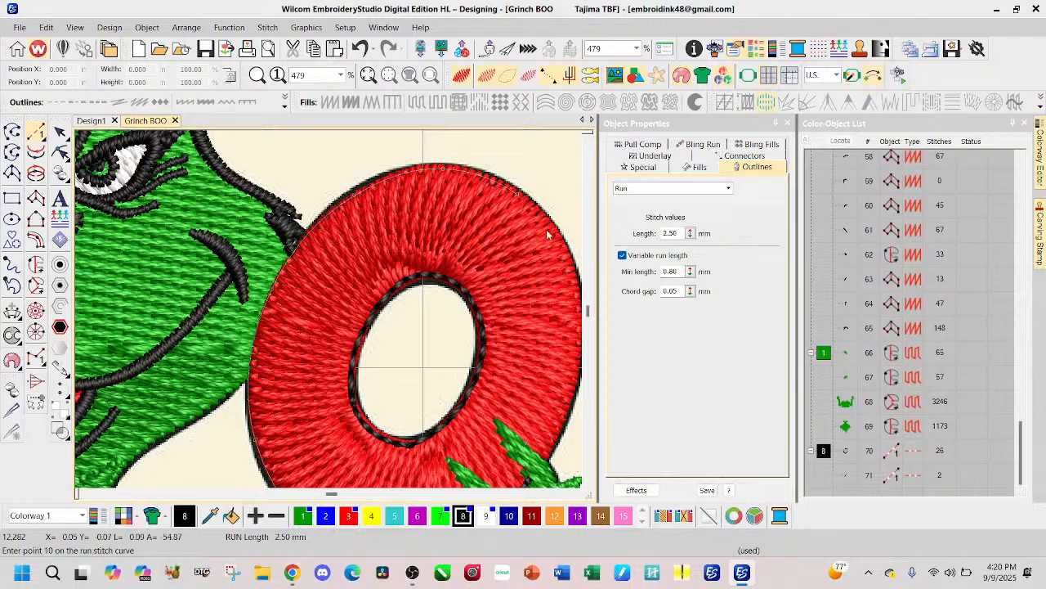
left_click(557, 238)
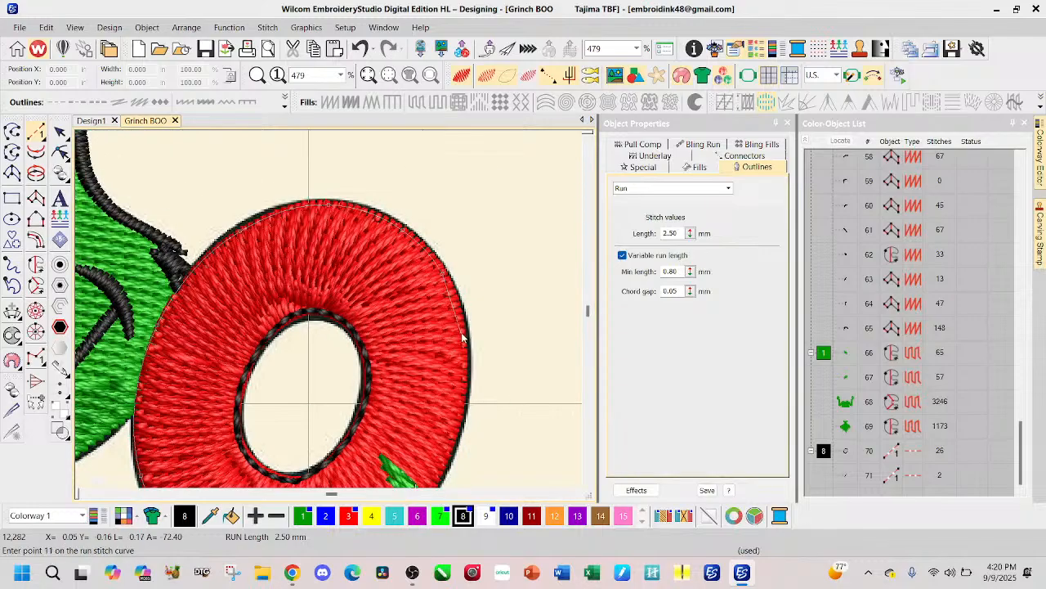
left_click(469, 404)
left_click(384, 351)
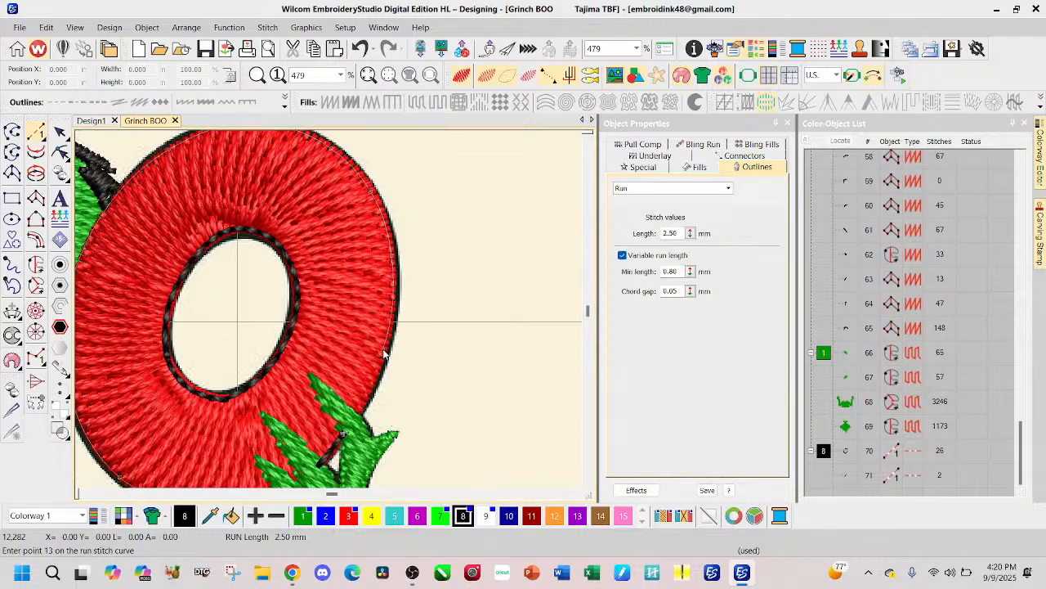
left_click(356, 418)
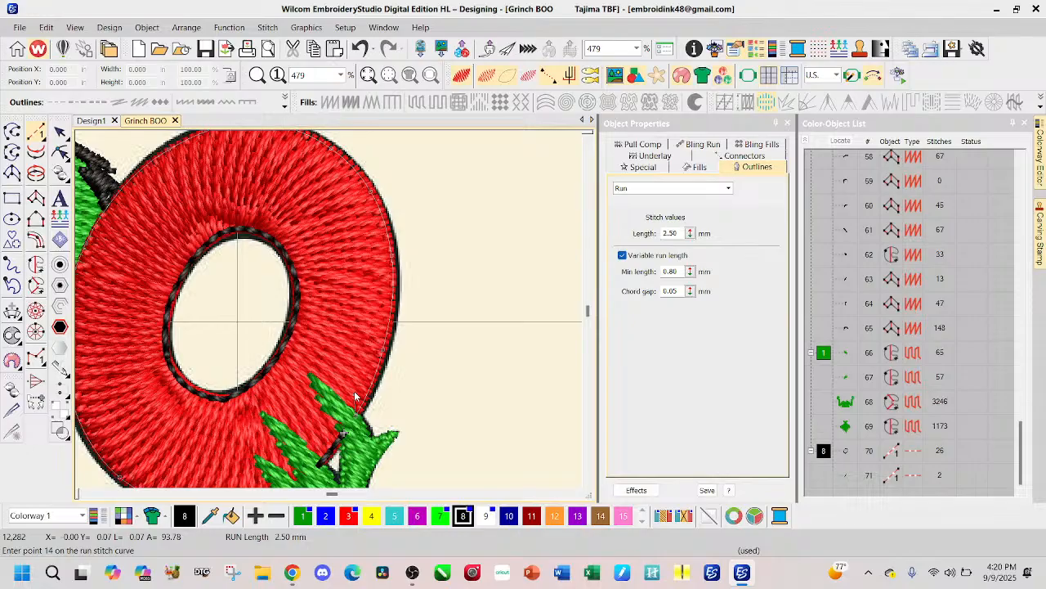
key("Return")
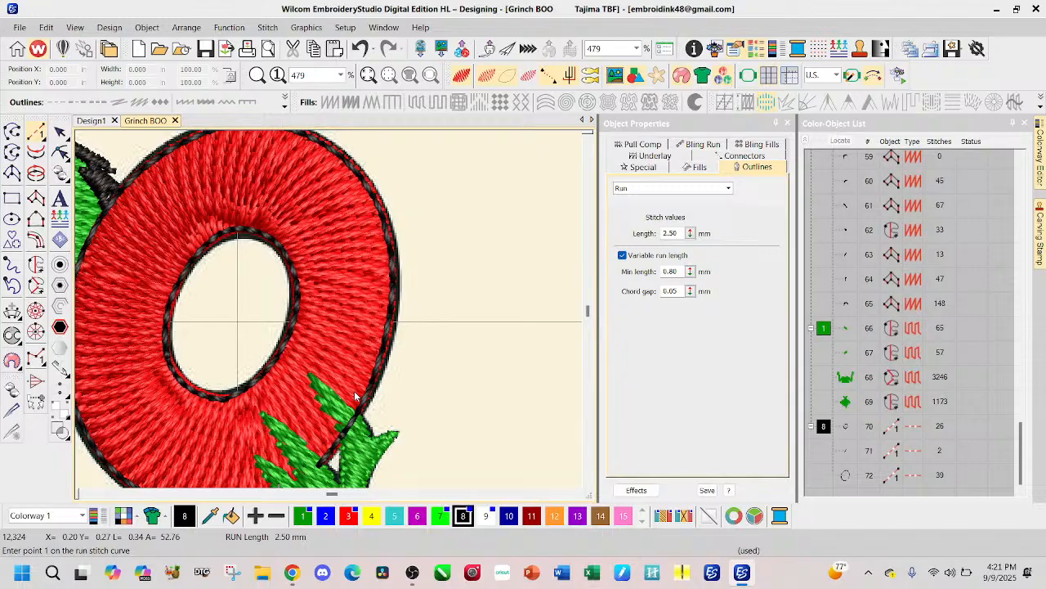
Step: Convert the three black run lines around the O, objects 70 to 72, to satin outlines
left_click(59, 132)
left_click(842, 473)
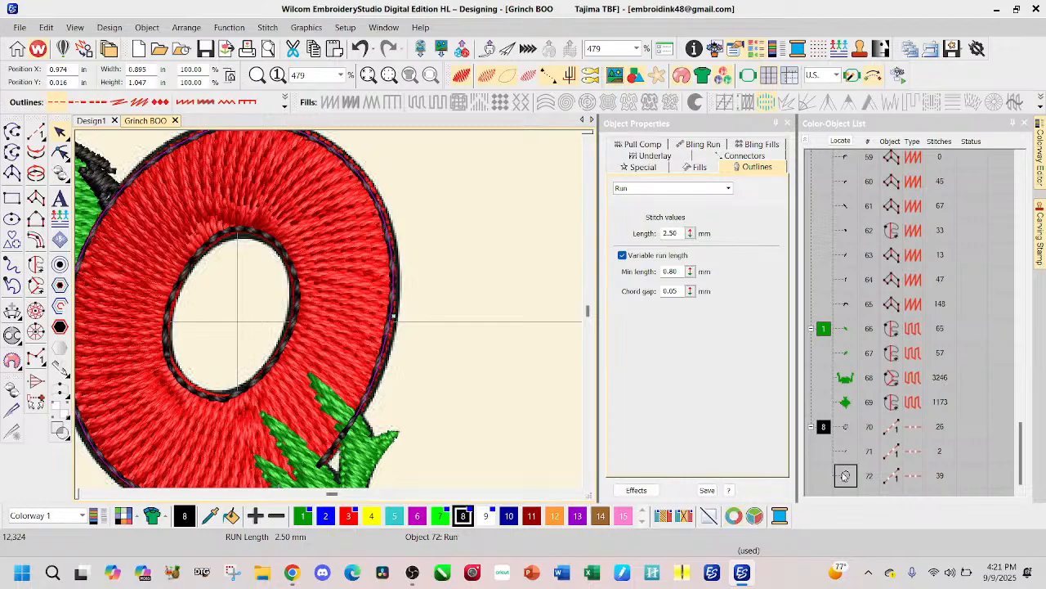
left_click(826, 429, "shift")
left_click(643, 167)
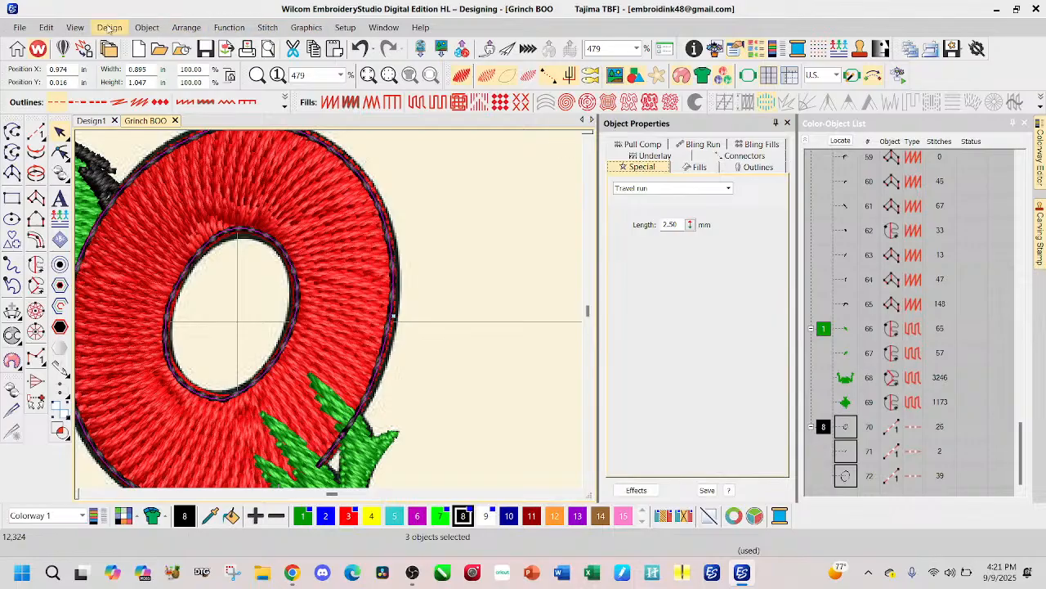
left_click(186, 103)
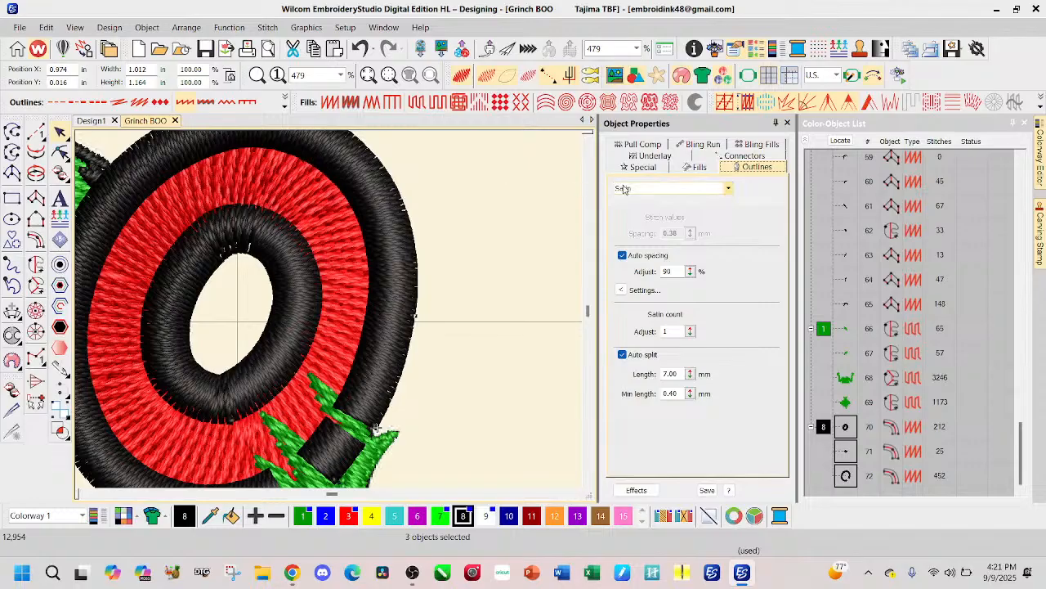
Step: Set the column width of the O's three satin outlines to 0.04 in
left_click(644, 168)
double_click(672, 233)
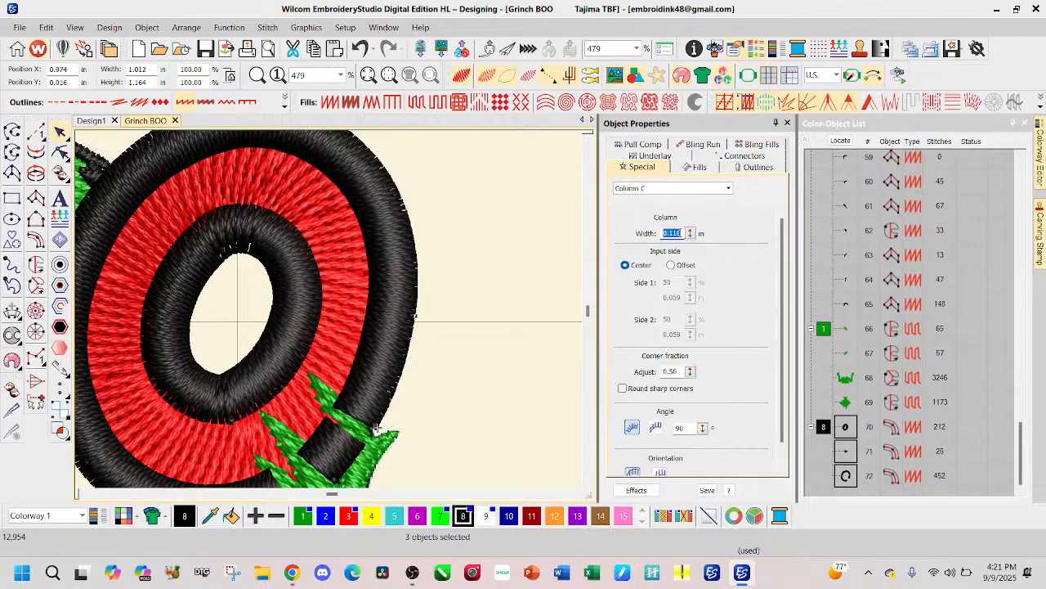
type("0.04")
key("Return")
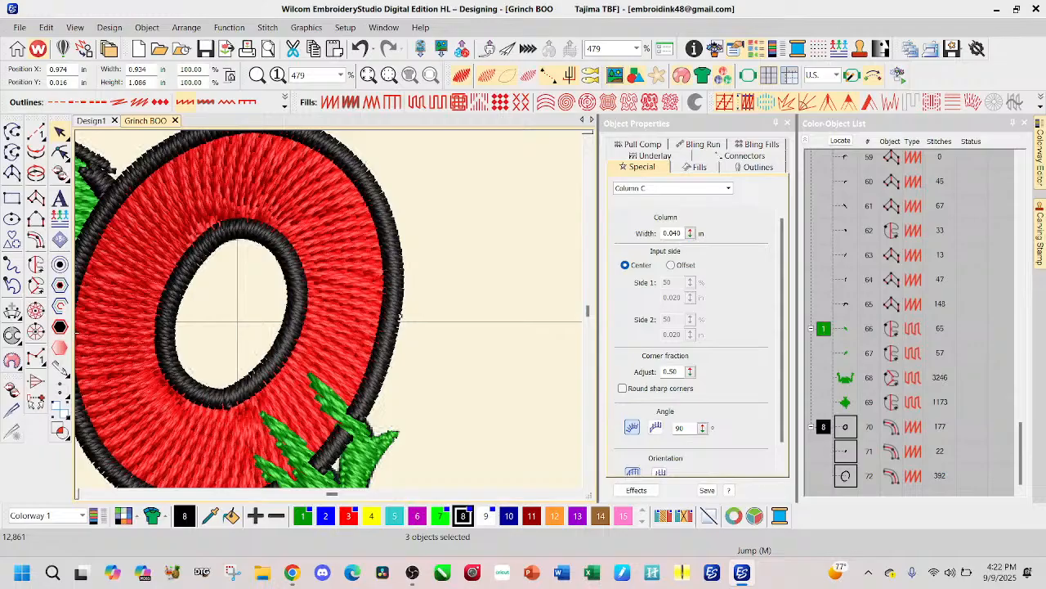
Step: Switch to Chrome, update the Clubs page in UX Builder and exit the builder, then return to the Grinch BOO design in Wilcom EmbroideryStudio
left_click(293, 582)
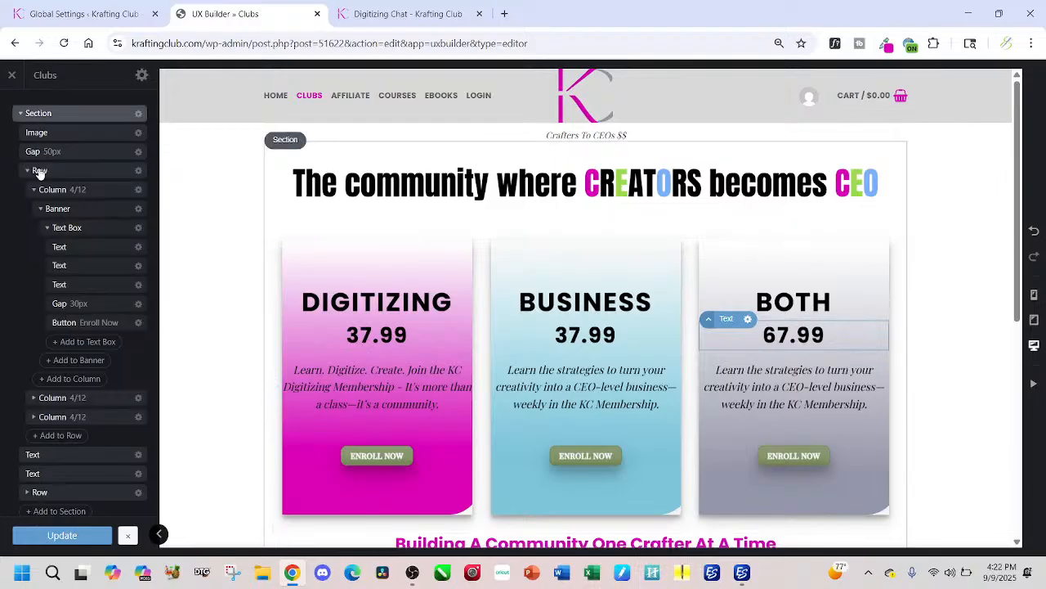
left_click(66, 536)
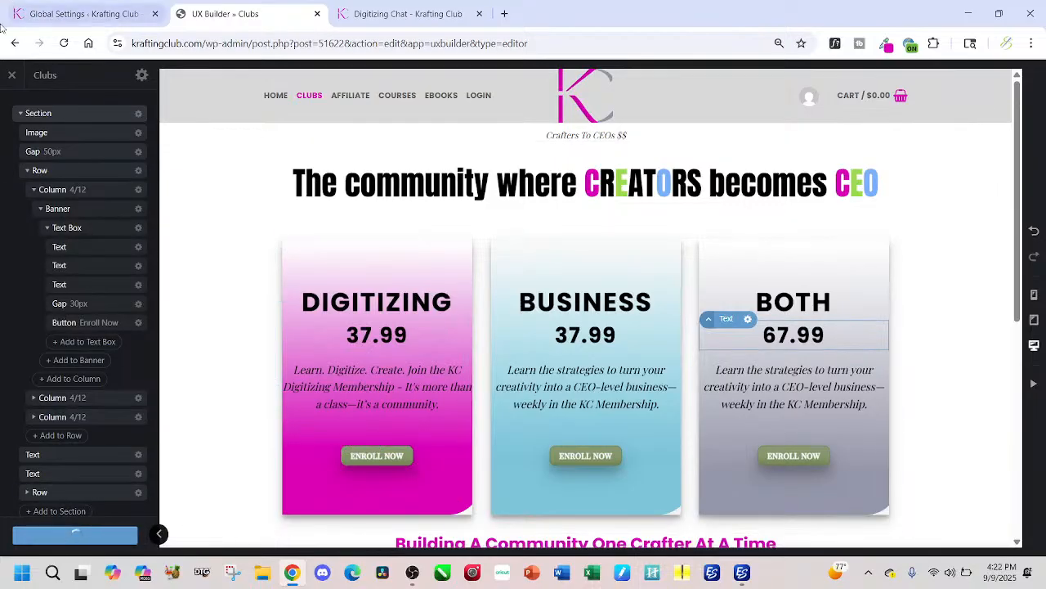
left_click(11, 75)
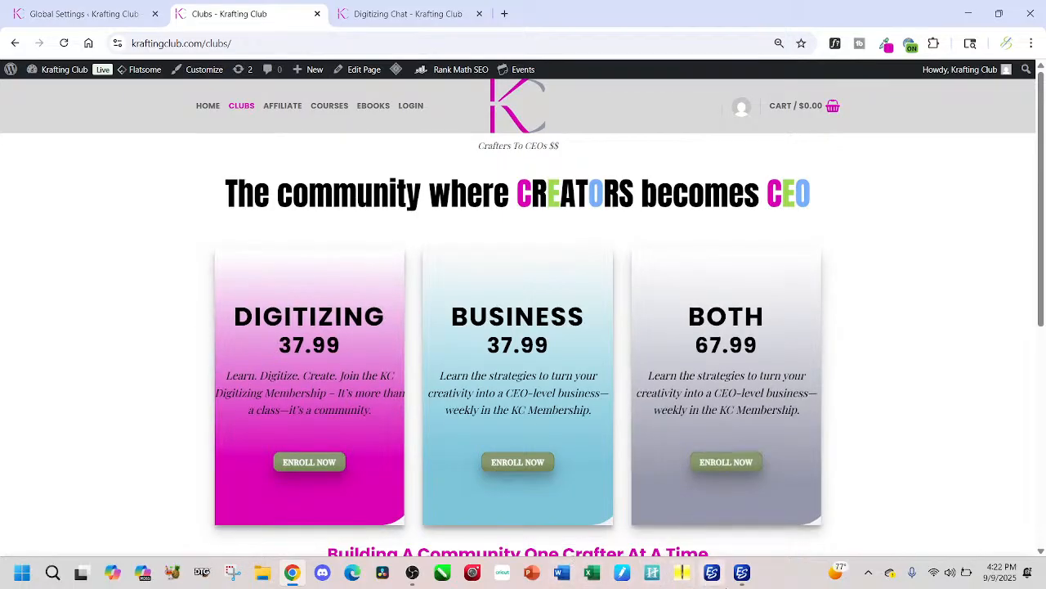
left_click(742, 572)
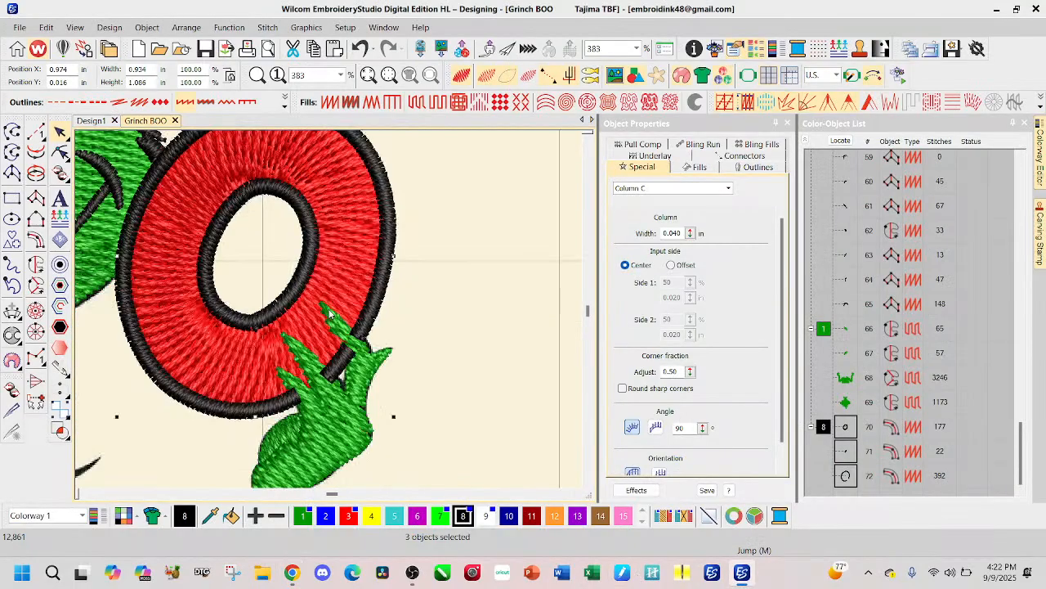
scroll(327, 313, "down", 1)
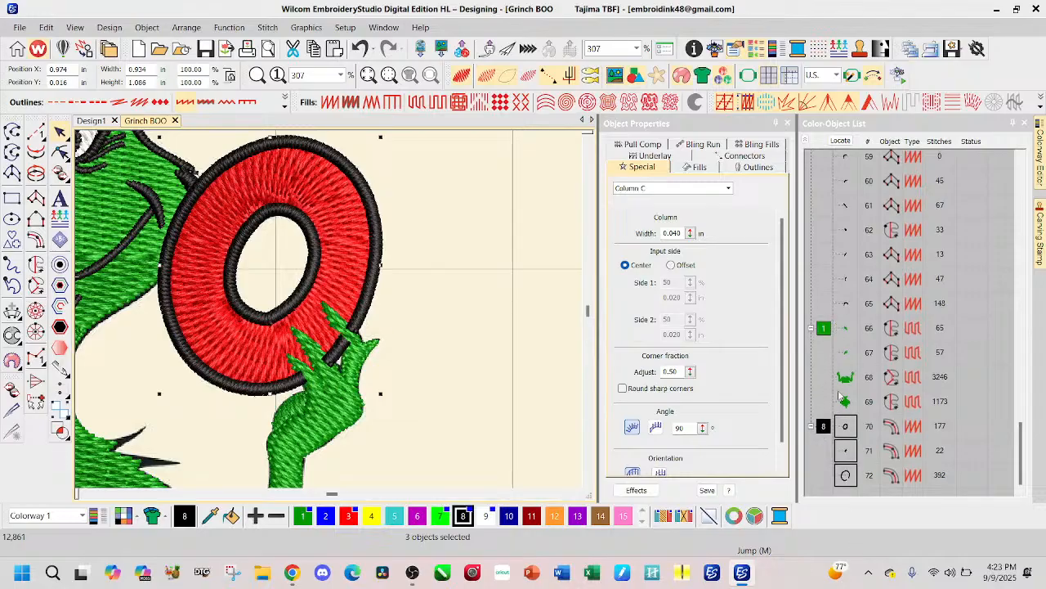
Step: Move the O's three black satin outlines up the stitching order, directly after the red O fill and before the B's outlines
scroll(850, 164, "up", 2)
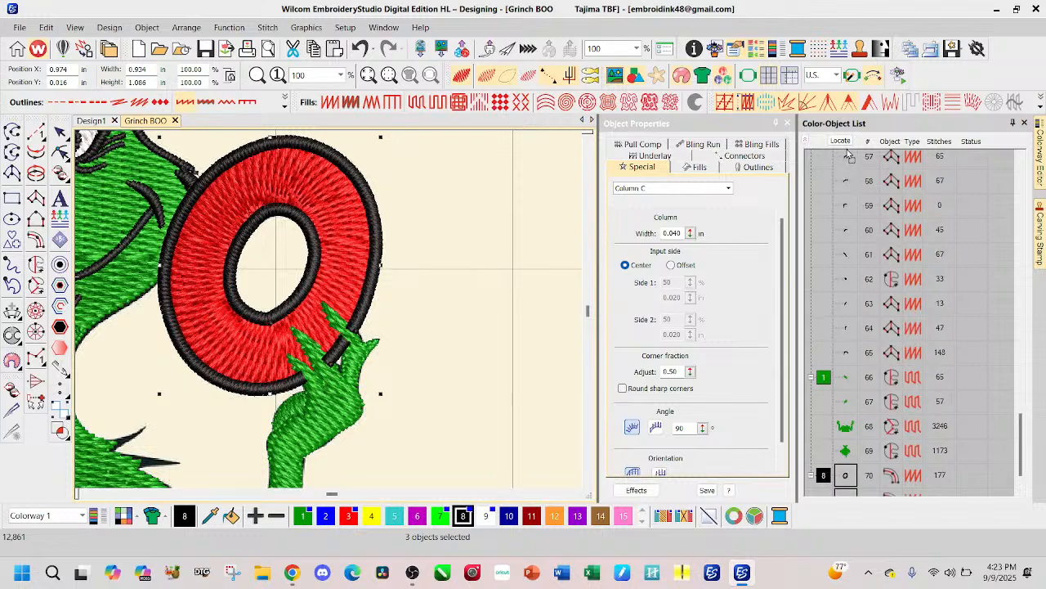
scroll(850, 160, "up", 8)
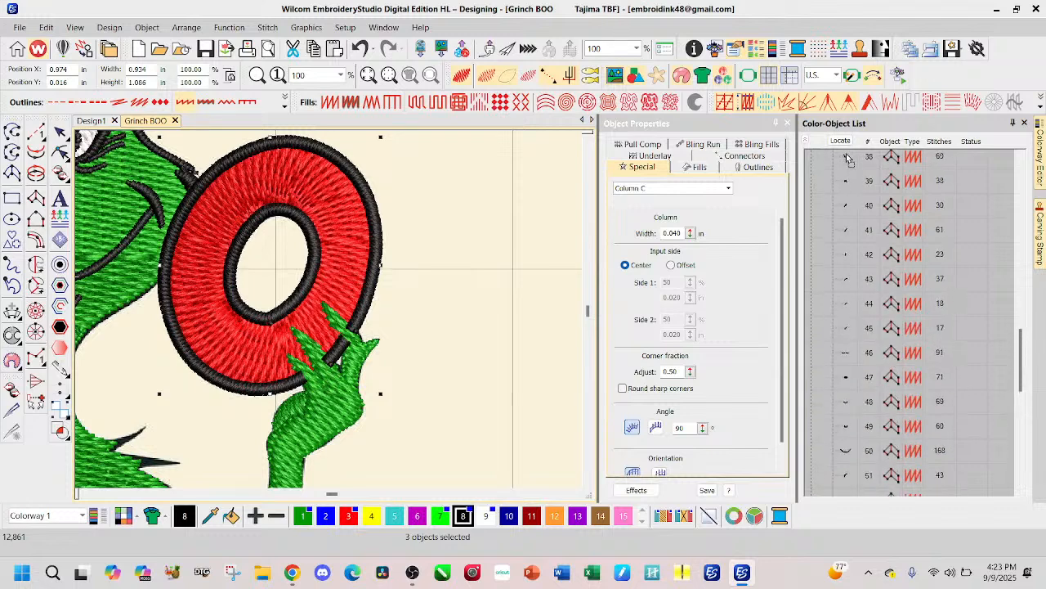
scroll(850, 159, "up", 5)
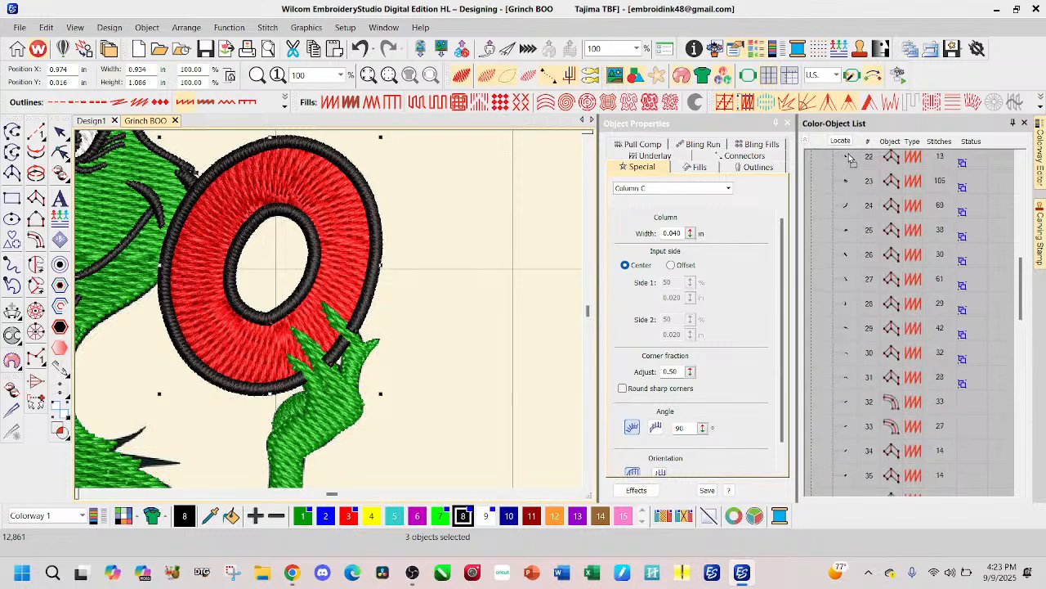
scroll(851, 160, "up", 3)
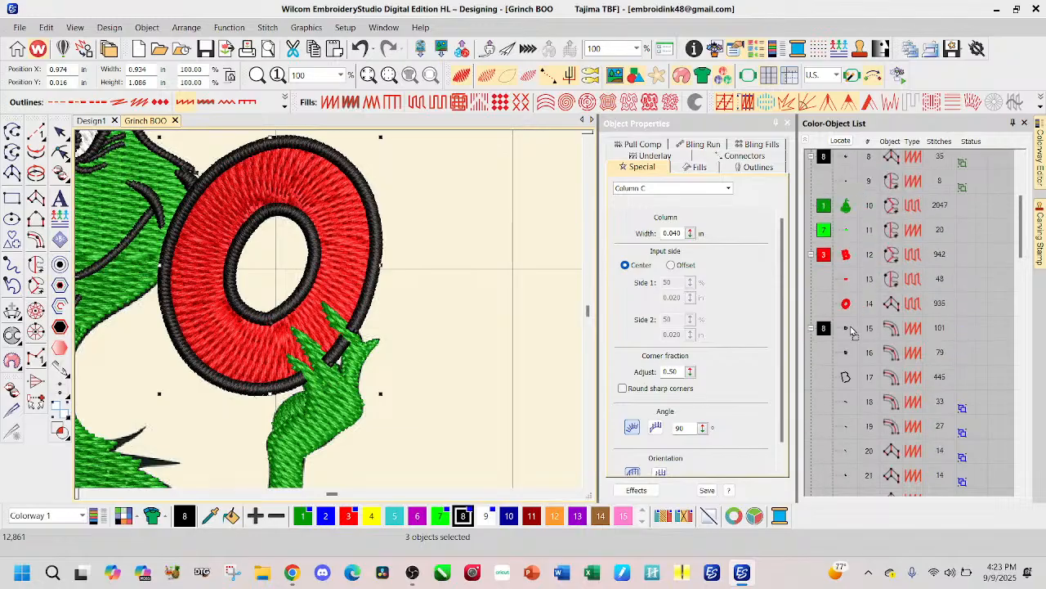
left_click_drag(851, 327, 851, 327)
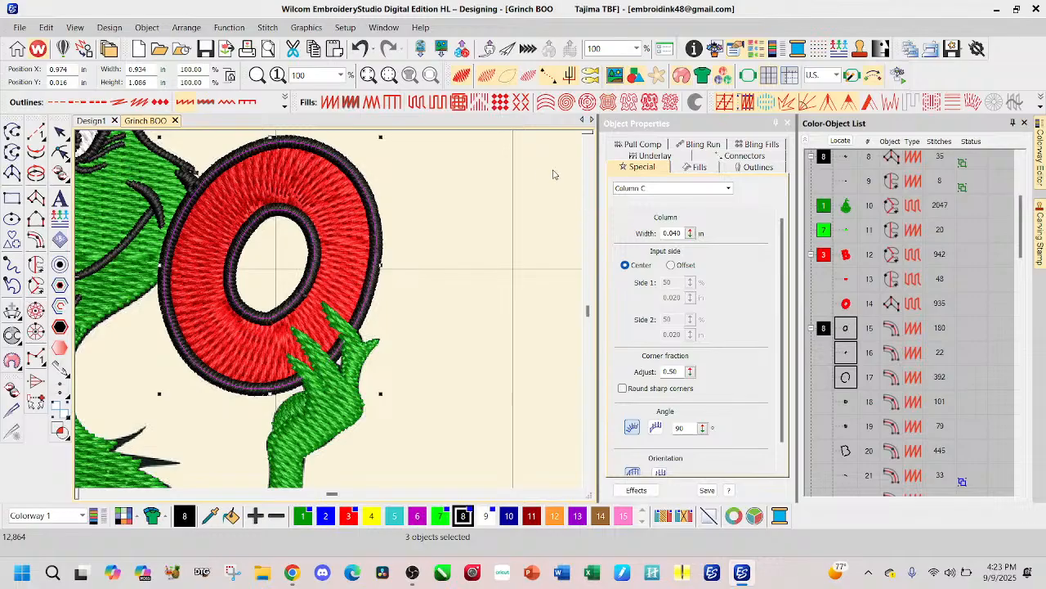
left_click(495, 232)
Step: Turn off the realistic TrueView display and hide the stitches, leaving the artwork and object outlines on view
scroll(167, 253, "down", 3)
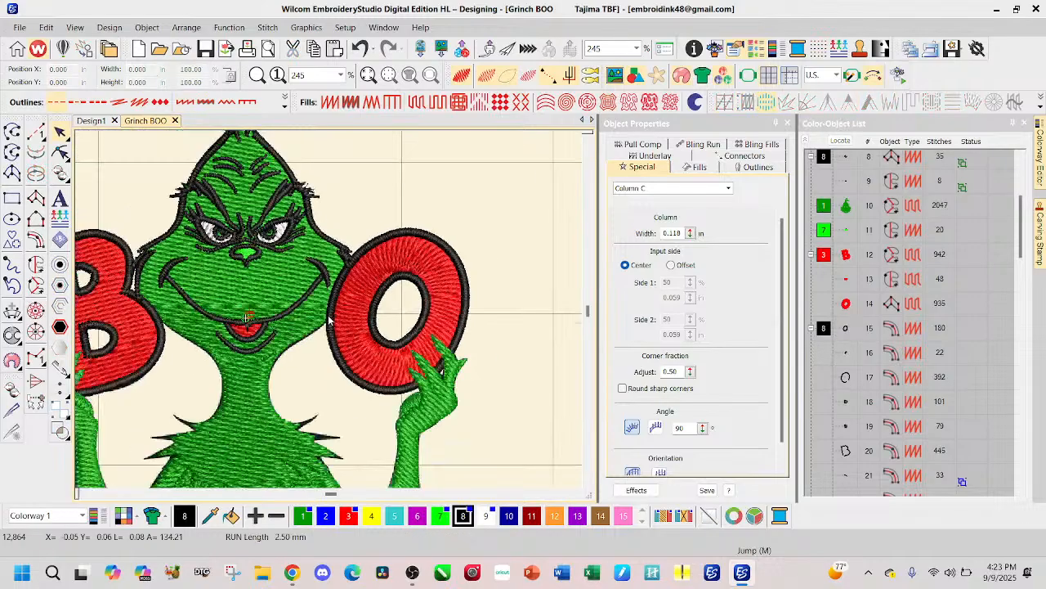
scroll(331, 315, "down", 1)
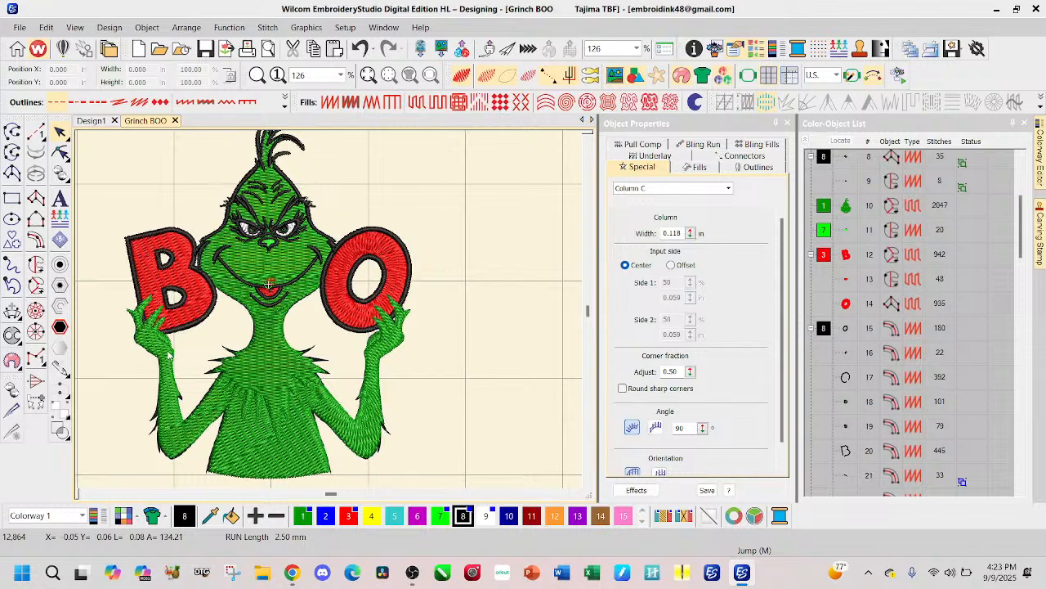
left_click(462, 75)
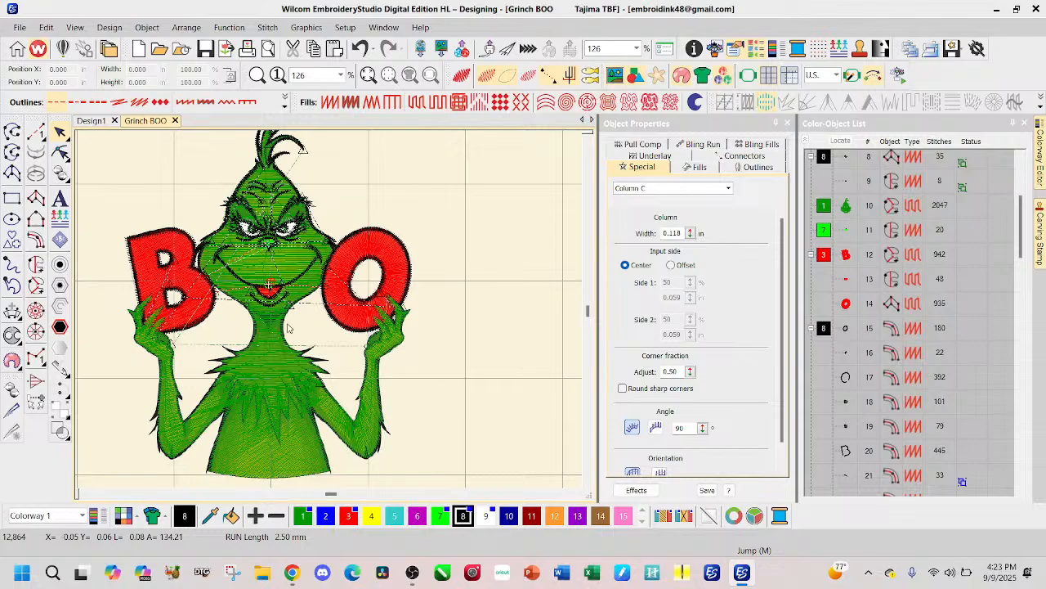
scroll(286, 326, "up", 2)
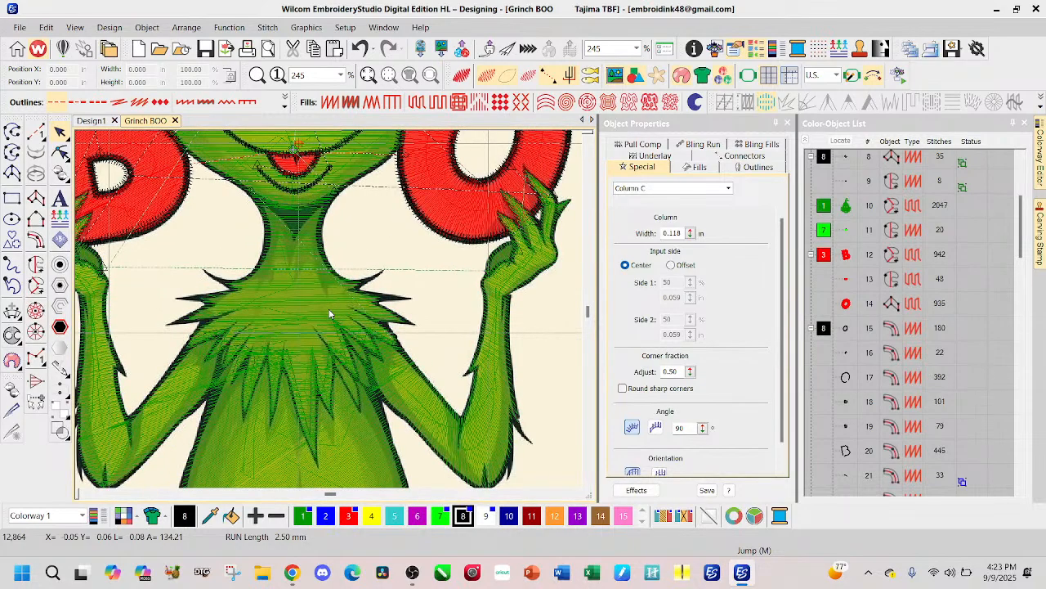
key("s")
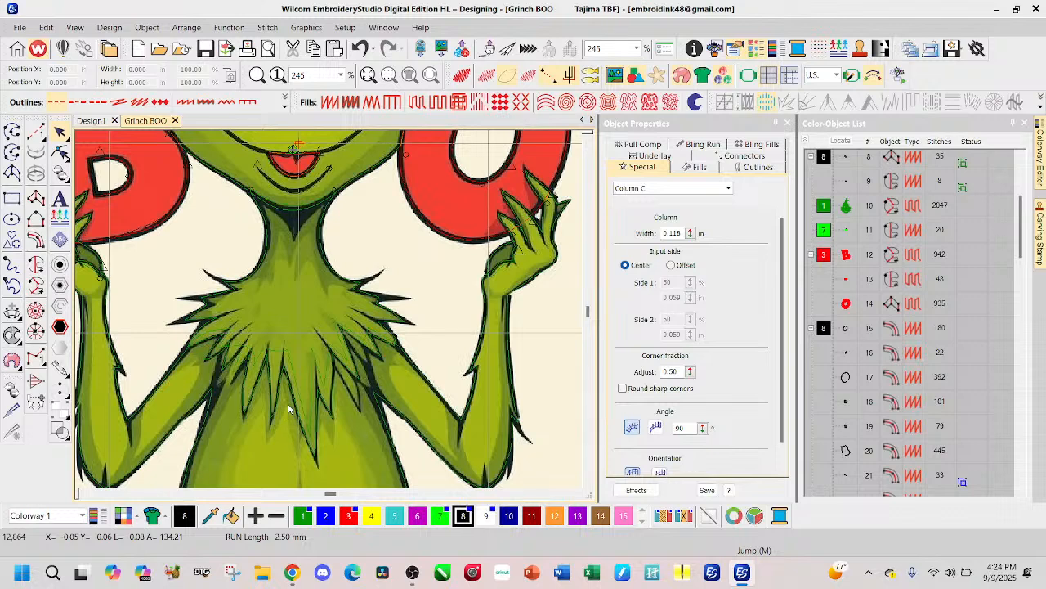
scroll(330, 313, "down", 1)
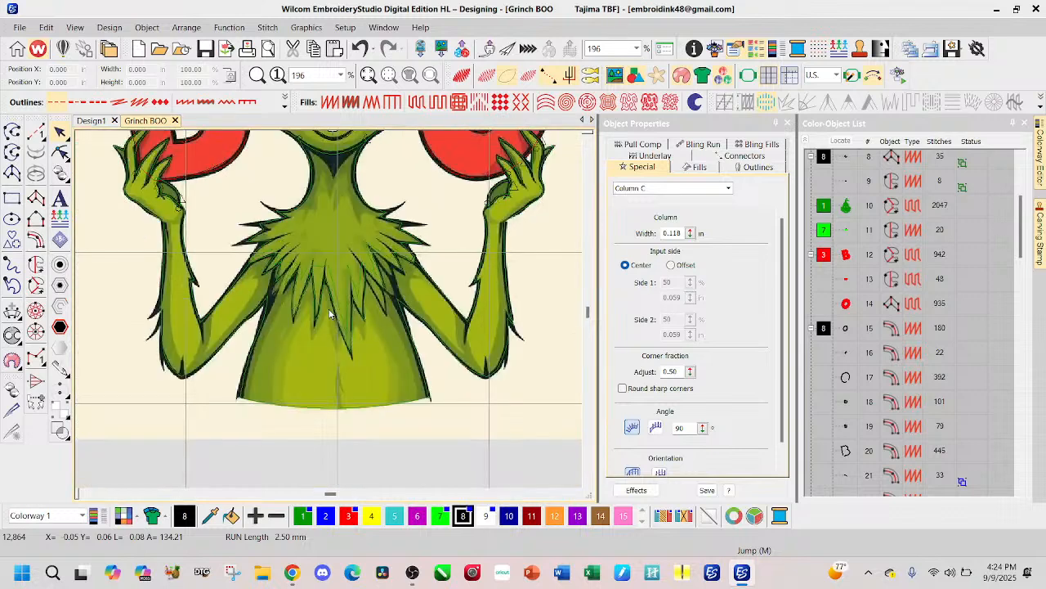
scroll(293, 285, "down", 1)
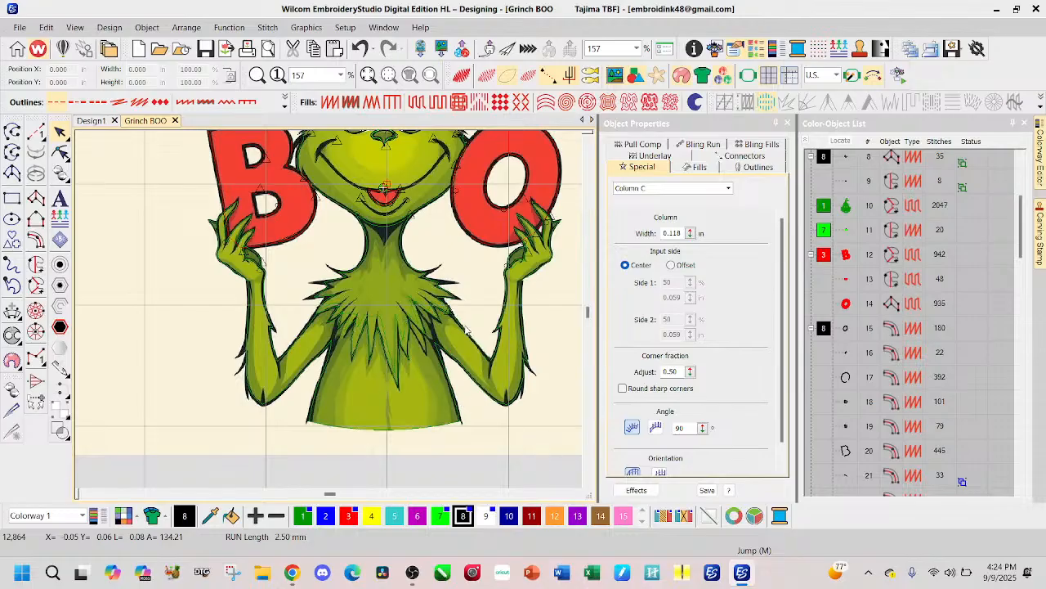
scroll(451, 193, "down", 1)
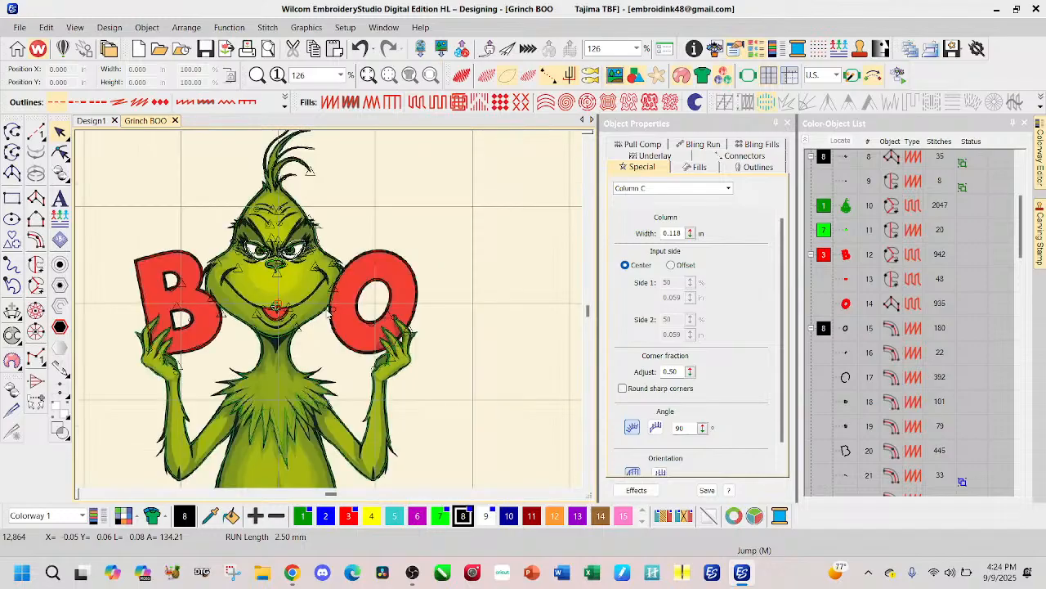
scroll(331, 313, "up", 3)
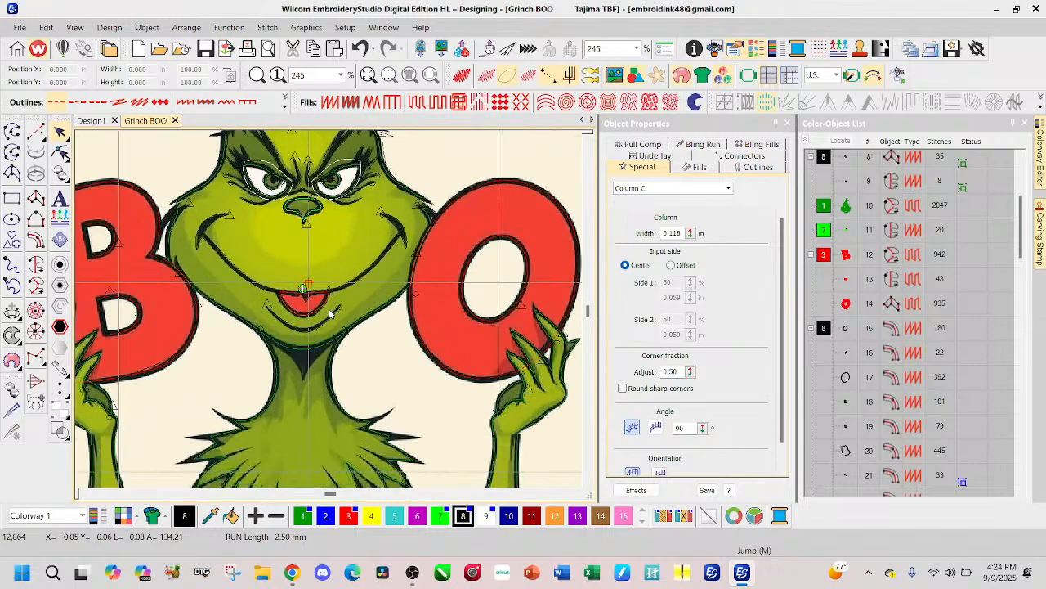
scroll(331, 313, "up", 1)
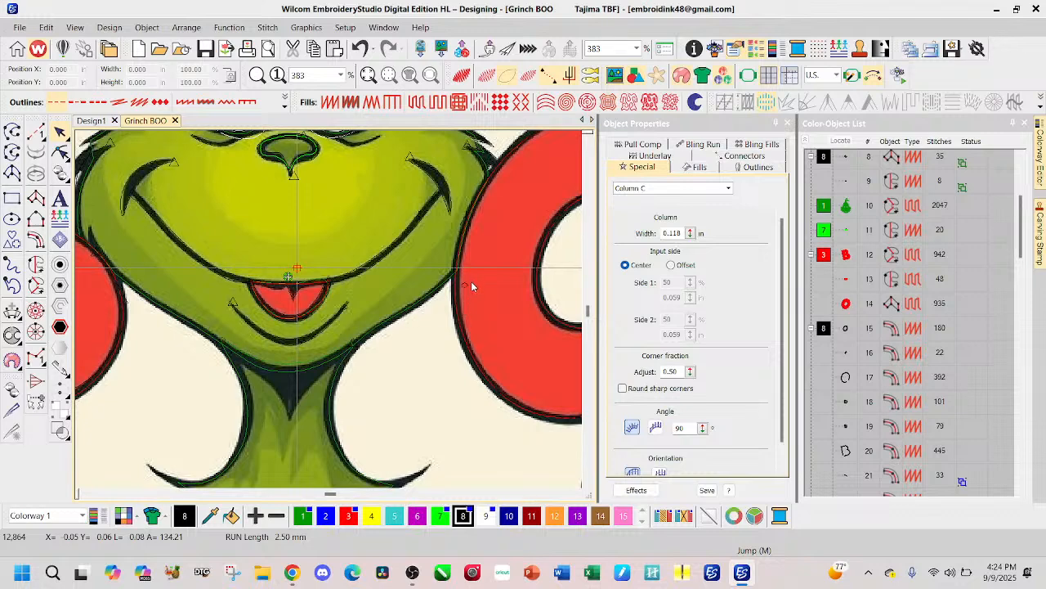
left_click(289, 298)
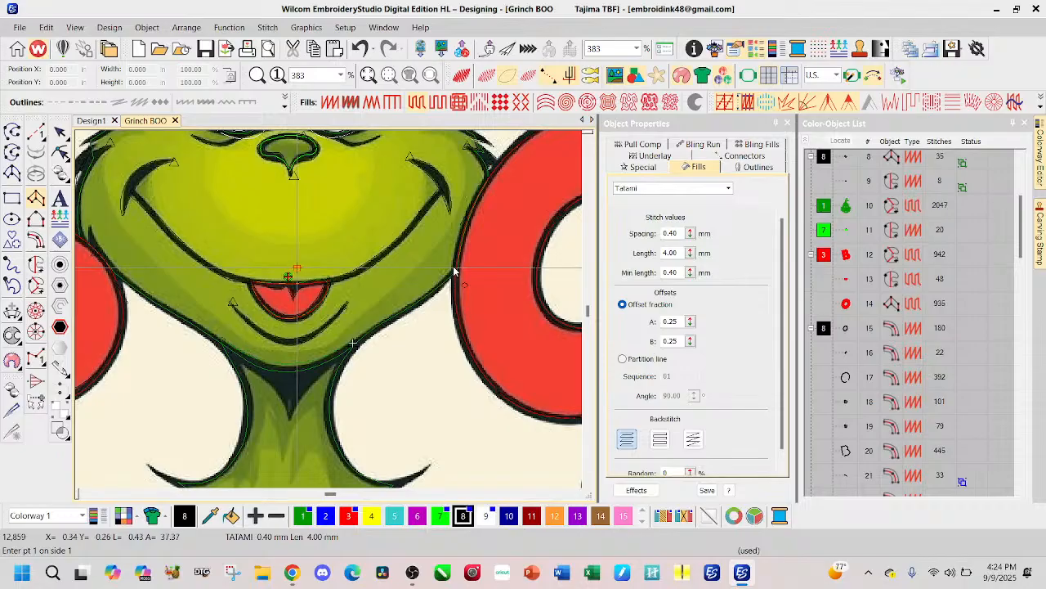
left_click(454, 270)
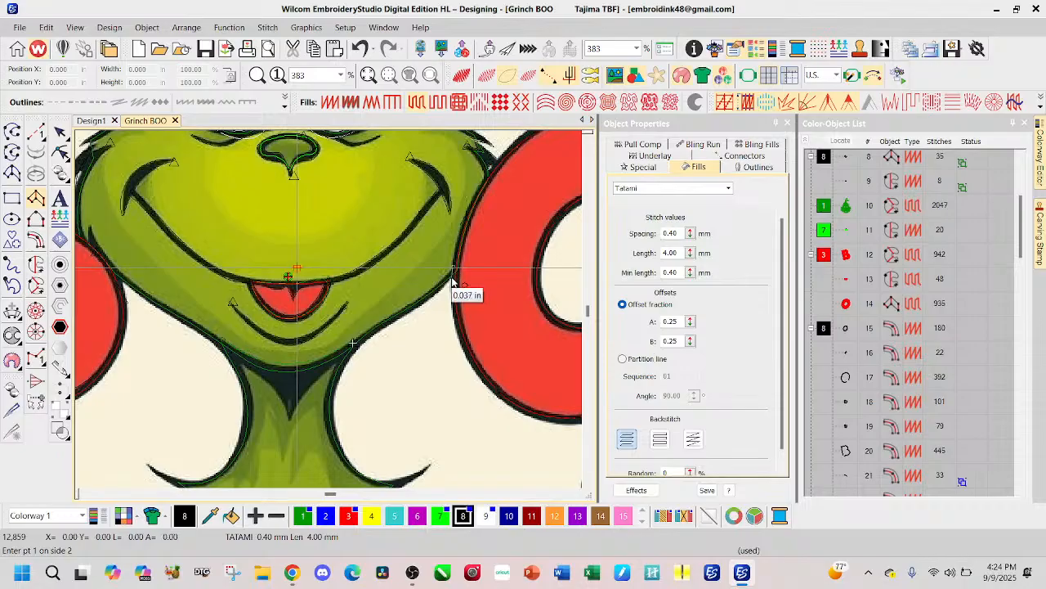
left_click(426, 299)
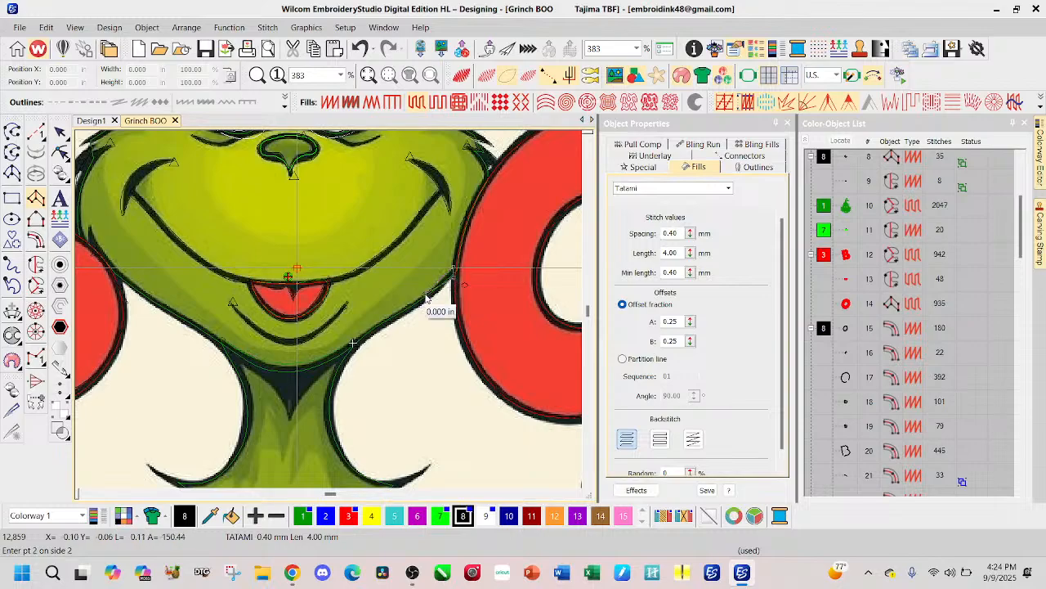
left_click(425, 297)
left_click(389, 319)
left_click(354, 342)
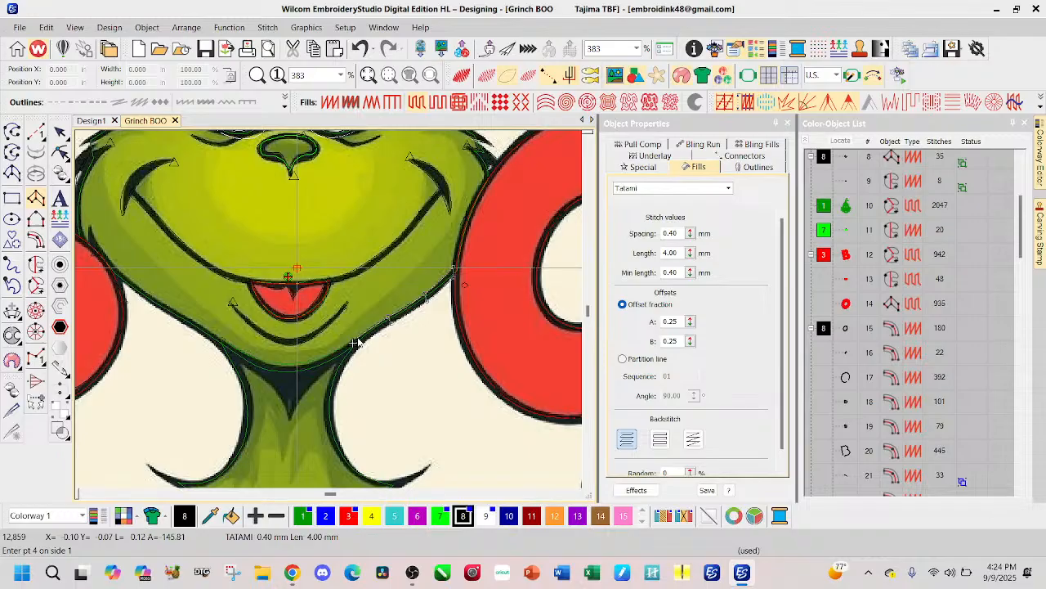
key("BackSpace")
key("BackSpace")
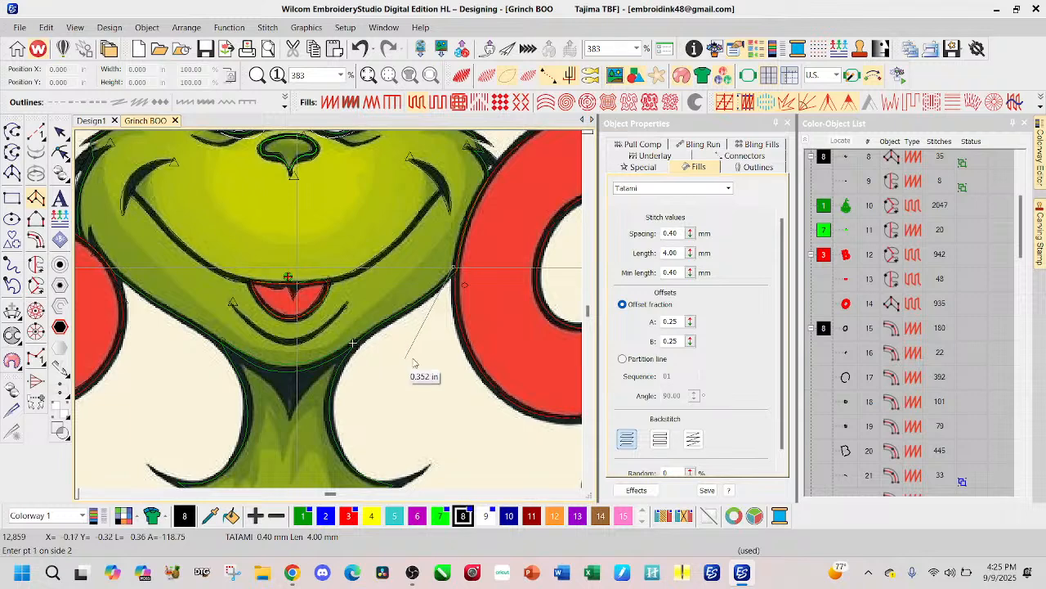
key("BackSpace")
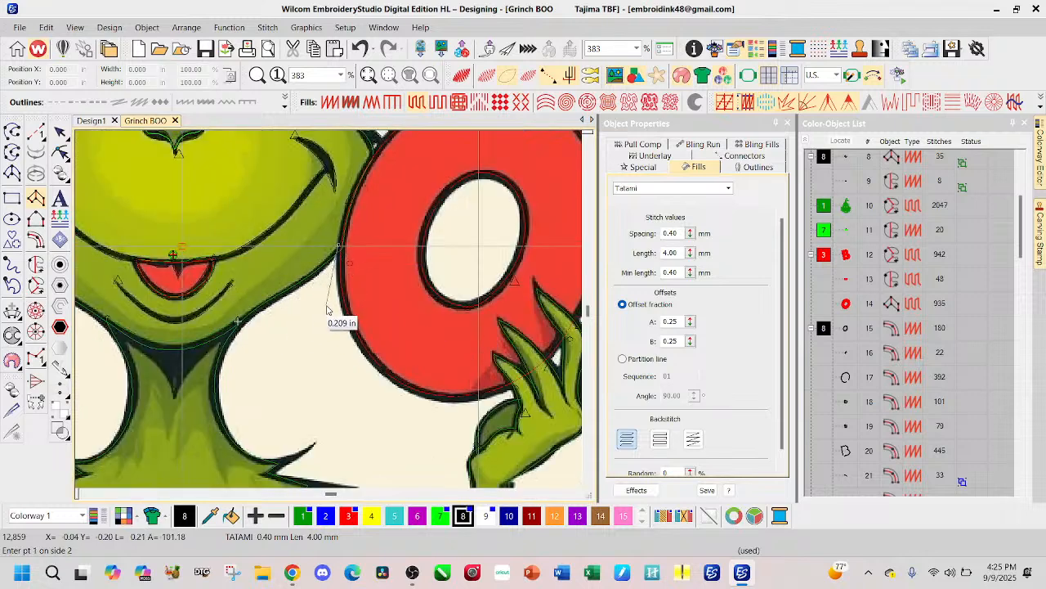
scroll(206, 412, "down", 1)
key("BackSpace")
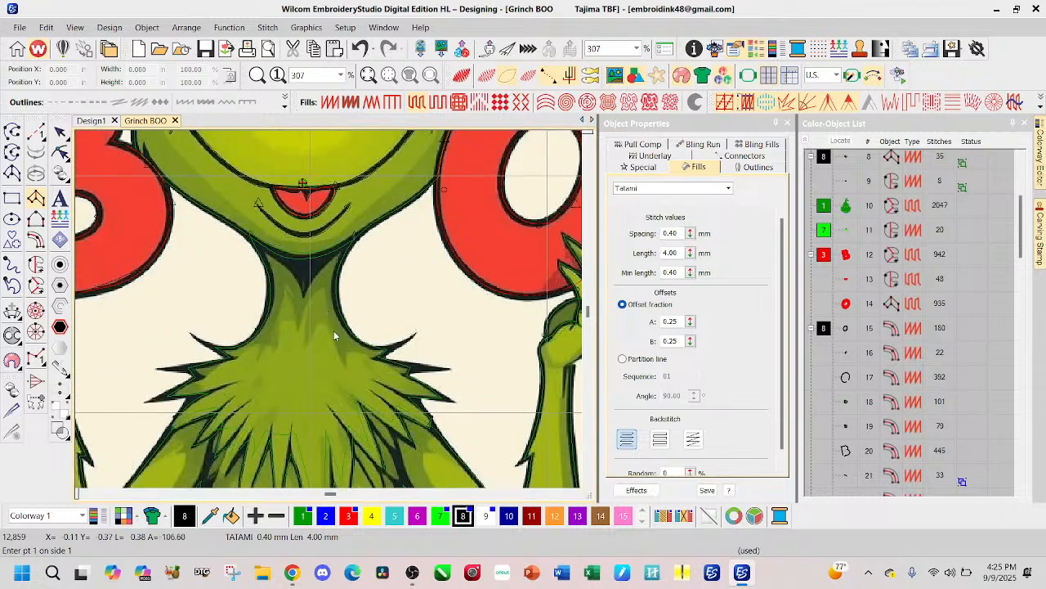
left_click(433, 309)
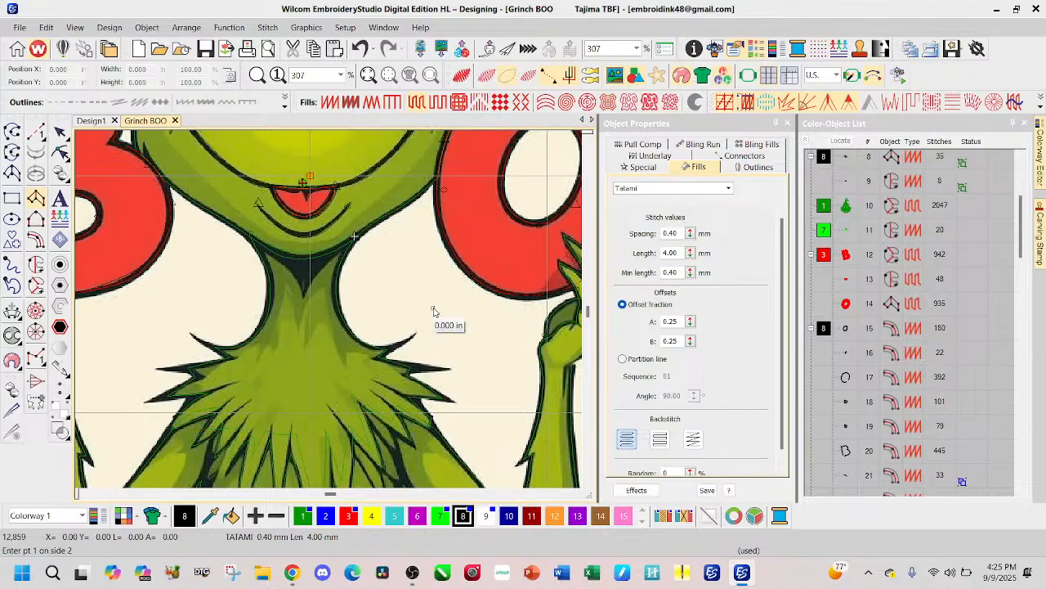
key("BackSpace")
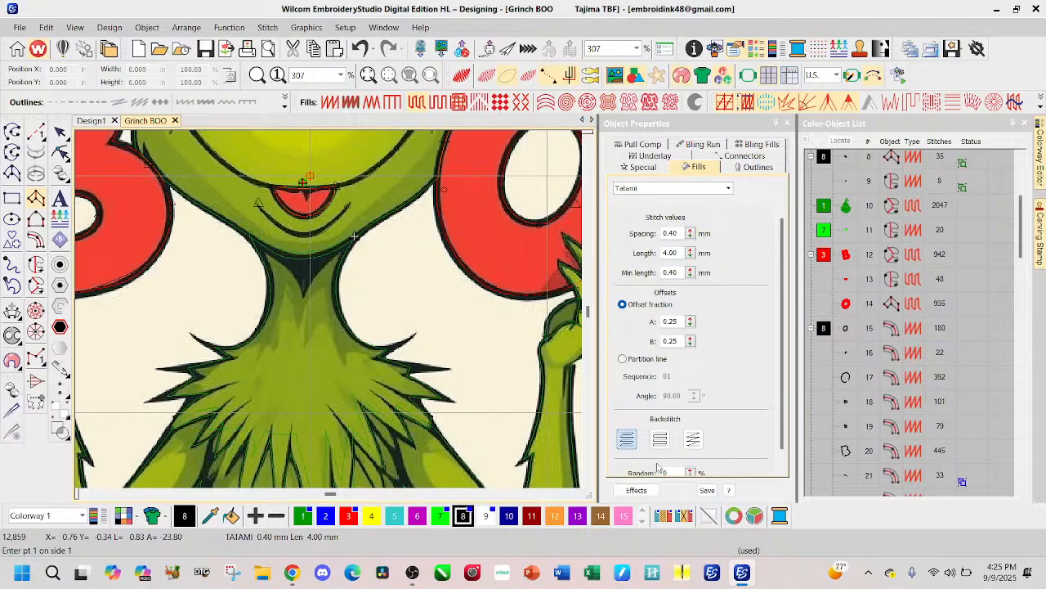
Step: Start a black Complex Fill boundary for the neck shadow, tracing from the chin's right end through the V's tip to its left end
scroll(309, 269, "up", 2)
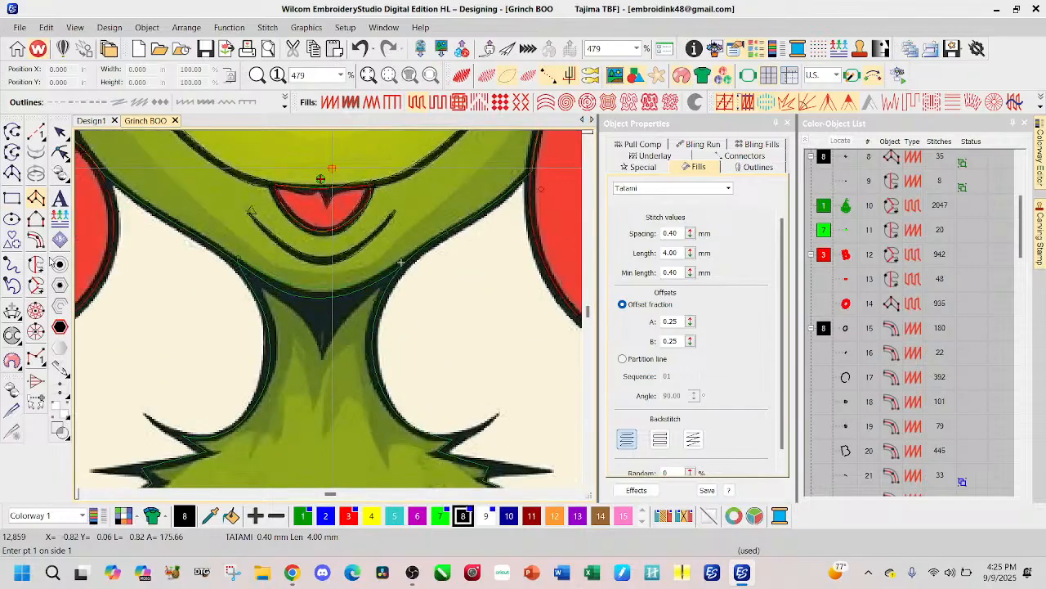
left_click(36, 265)
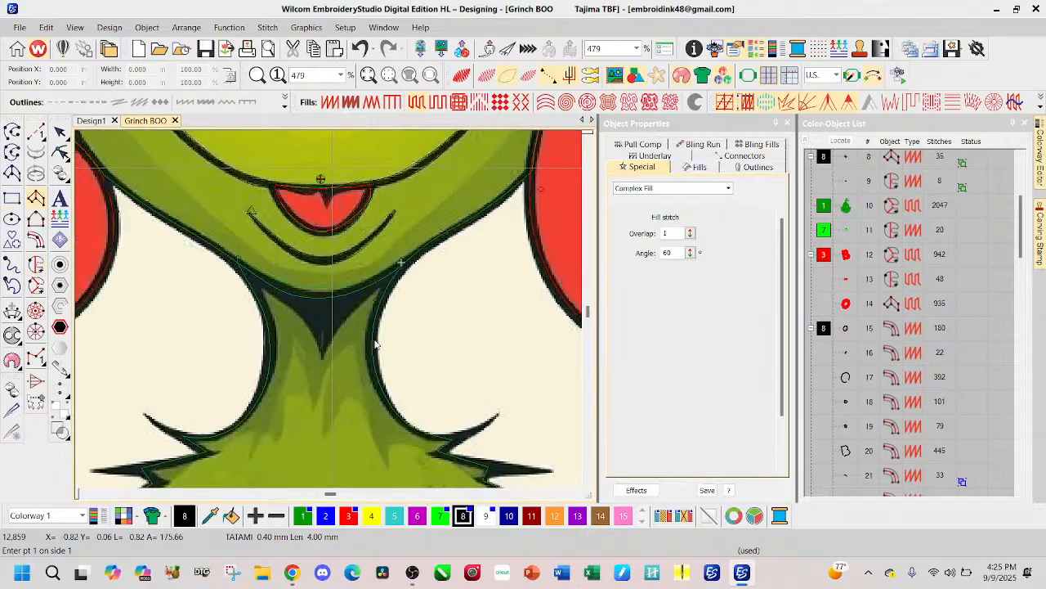
left_click(393, 273)
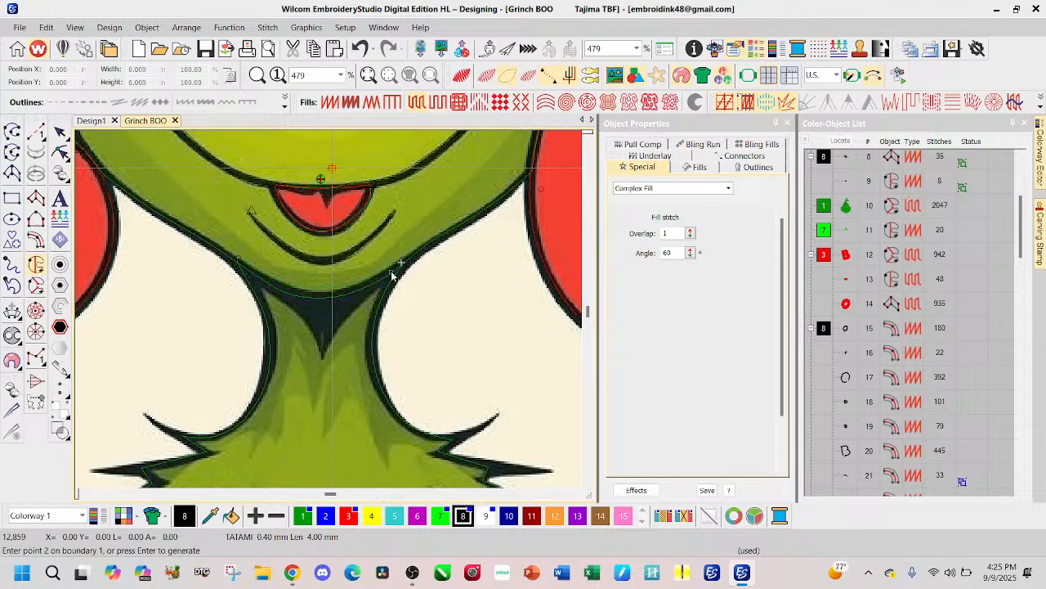
left_click(387, 283)
left_click(352, 314)
left_click(323, 357)
left_click(304, 319)
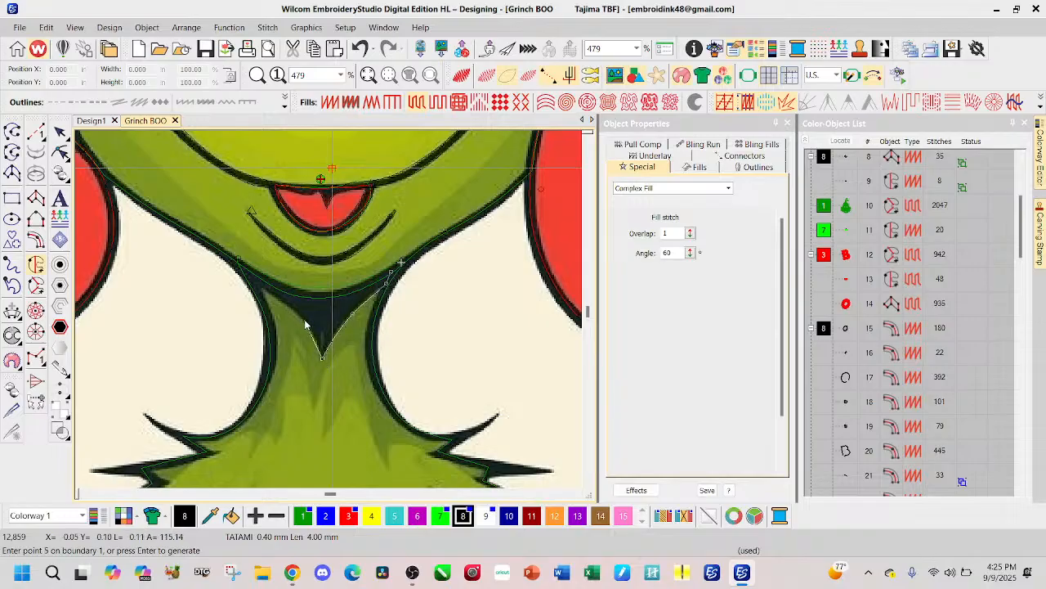
left_click(249, 282)
left_click(247, 274)
left_click(319, 299)
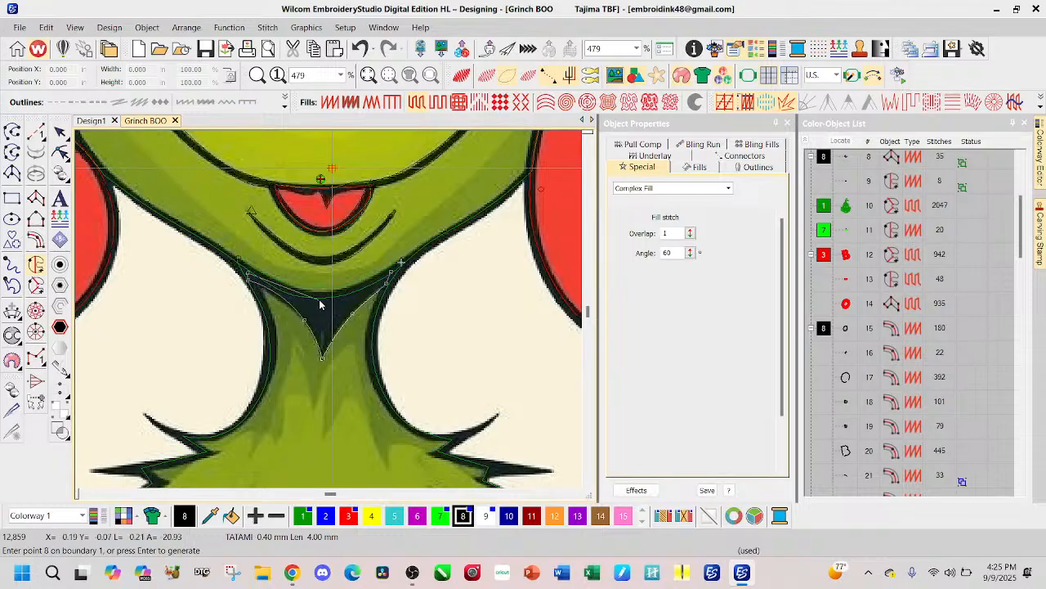
left_click(386, 278)
key("Return")
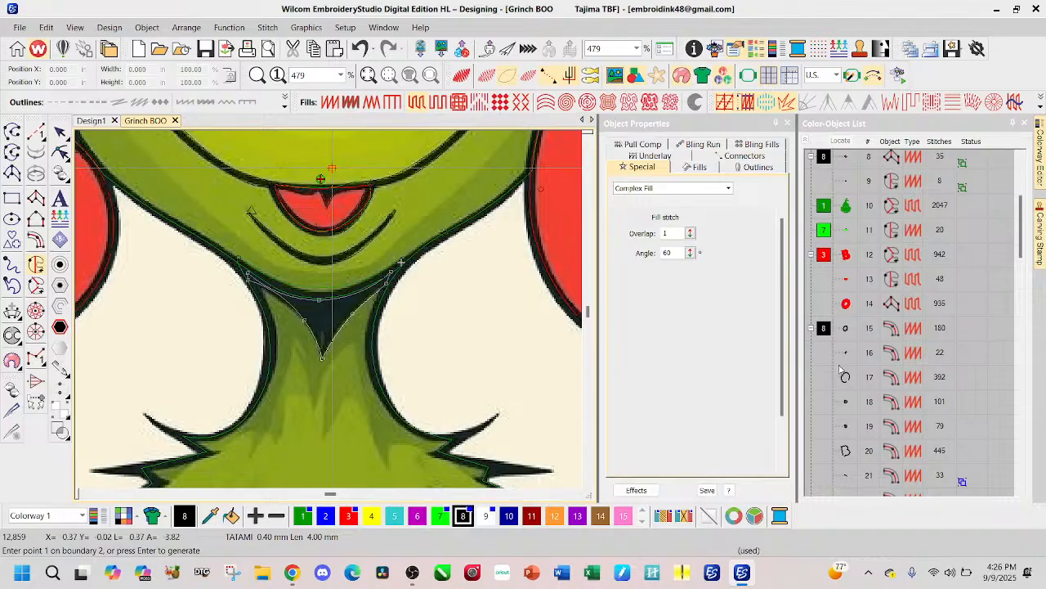
key("BackSpace")
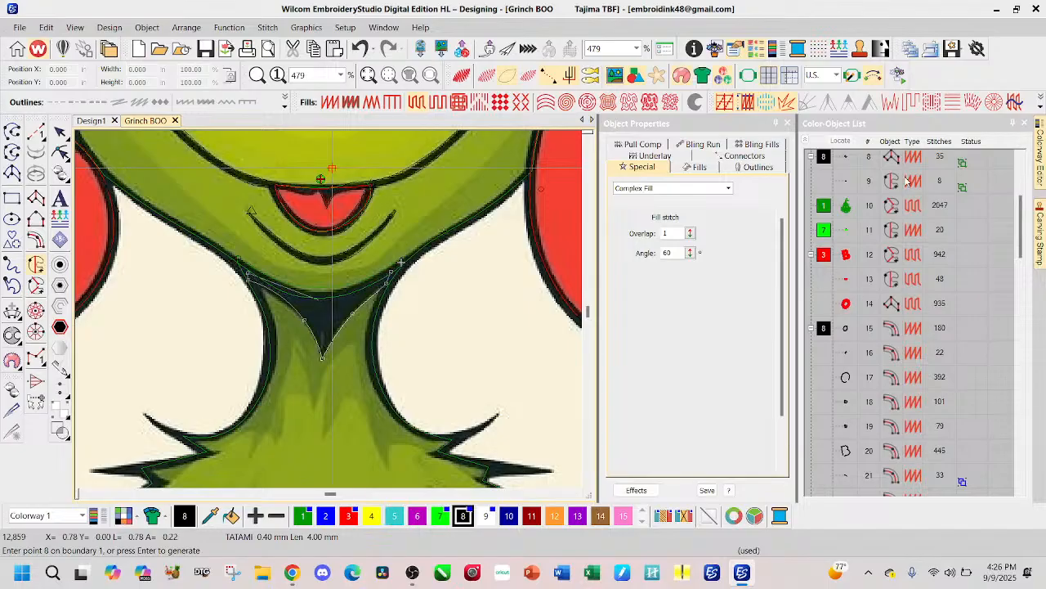
scroll(327, 344, "up", 2)
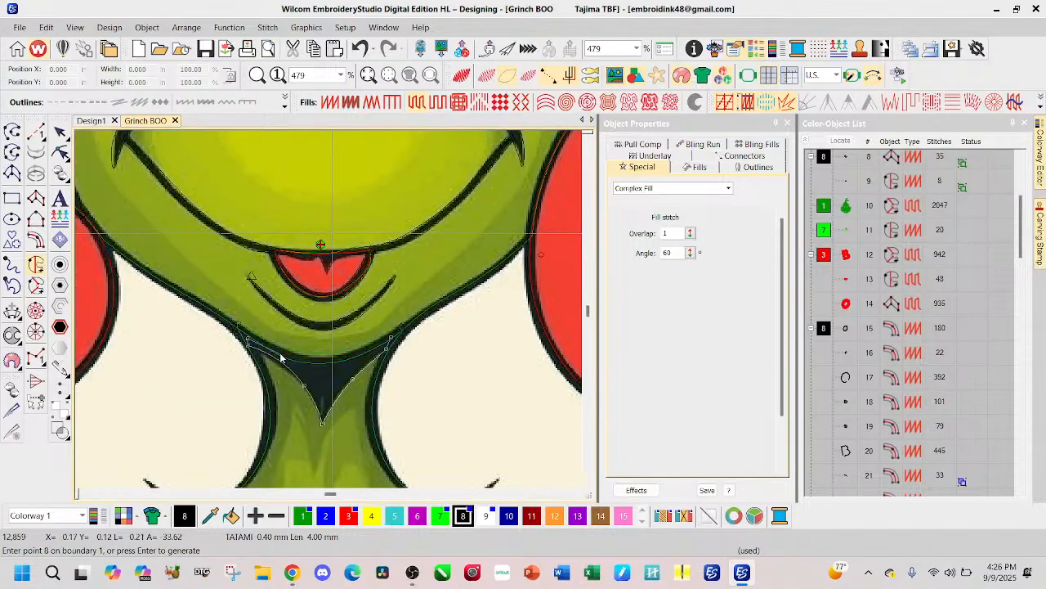
scroll(276, 354, "up", 2)
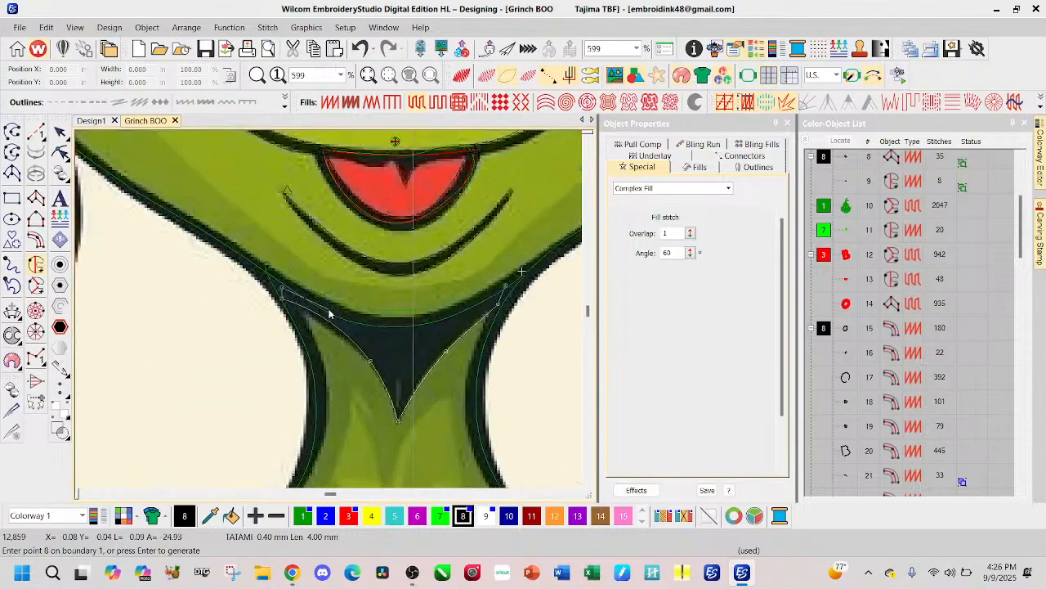
left_click(379, 325)
left_click(452, 315)
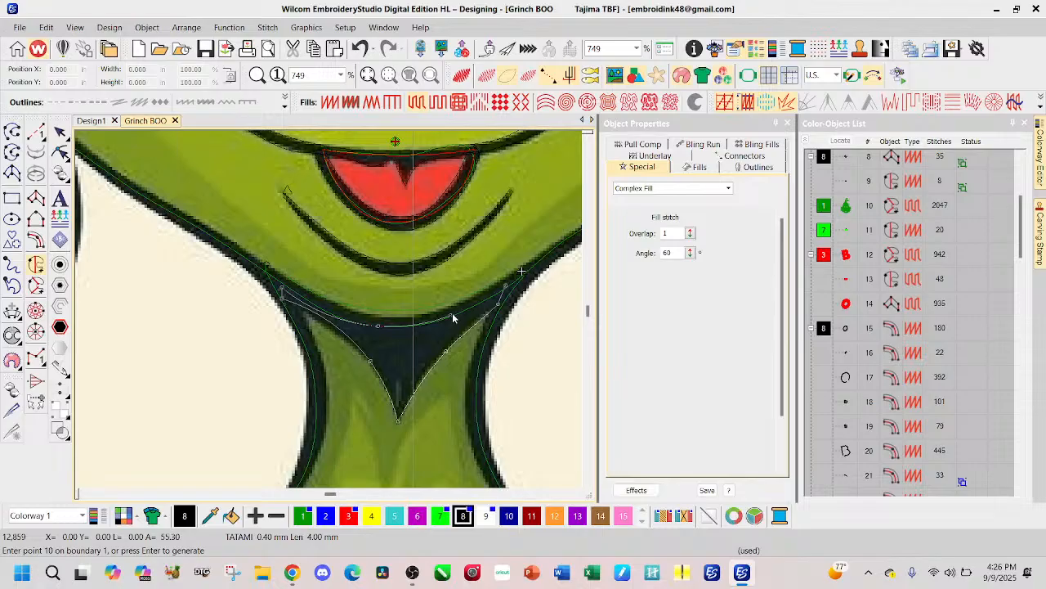
key("BackSpace")
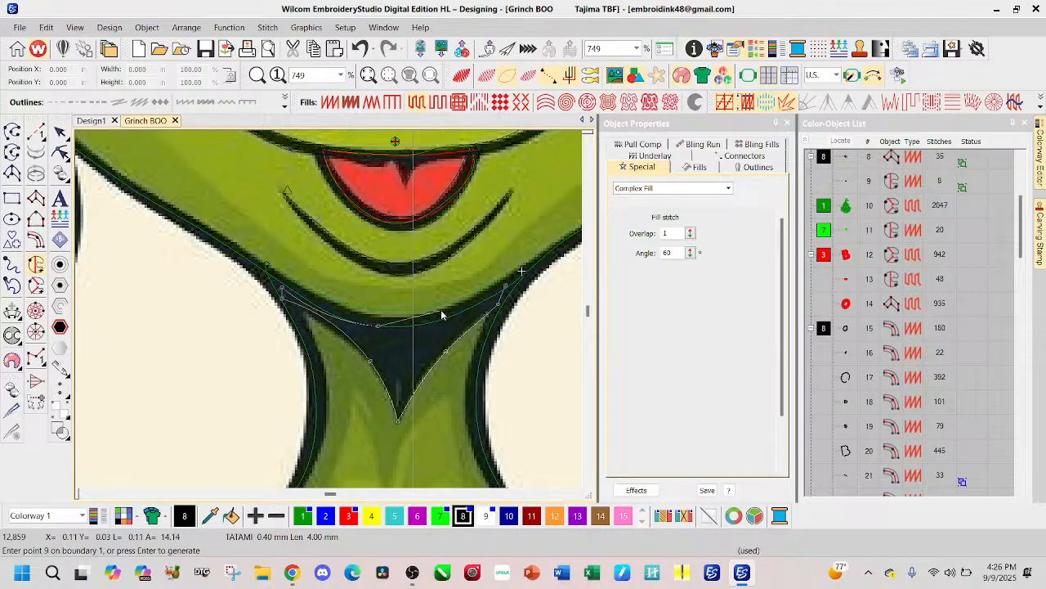
key("BackSpace")
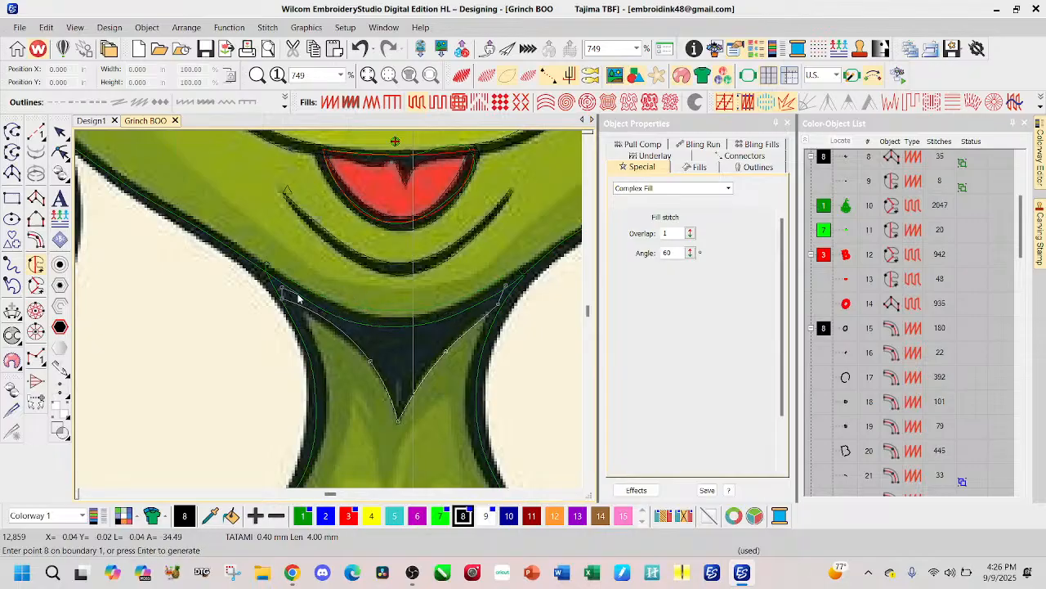
Step: Close the neck shadow's boundary along the chin's lower curve and set a nearly horizontal stitch angle to generate the black fill
left_click(309, 301)
left_click(379, 325)
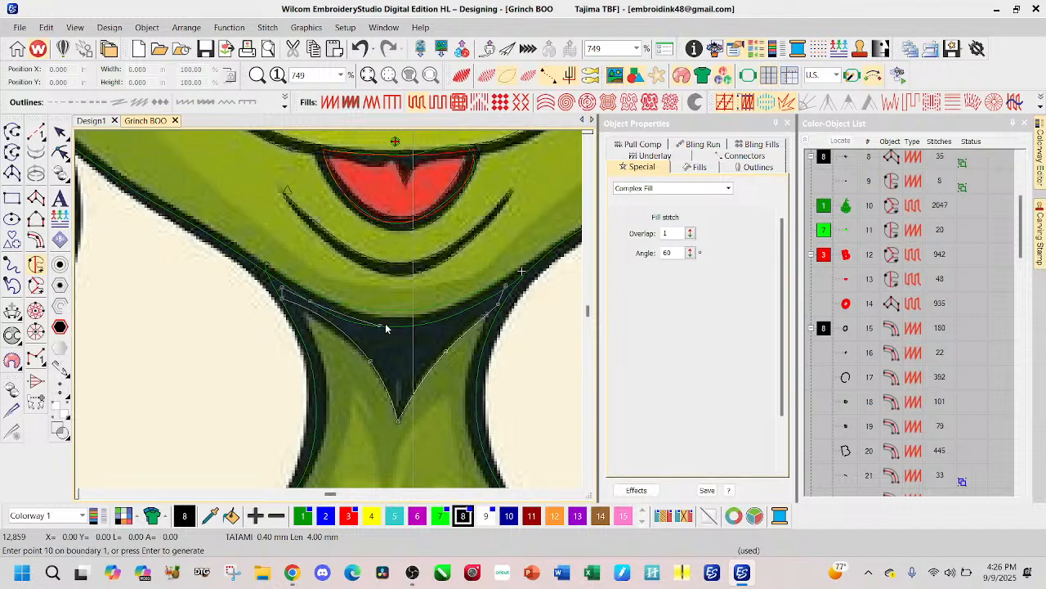
left_click(443, 322)
left_click(487, 304)
key("Return")
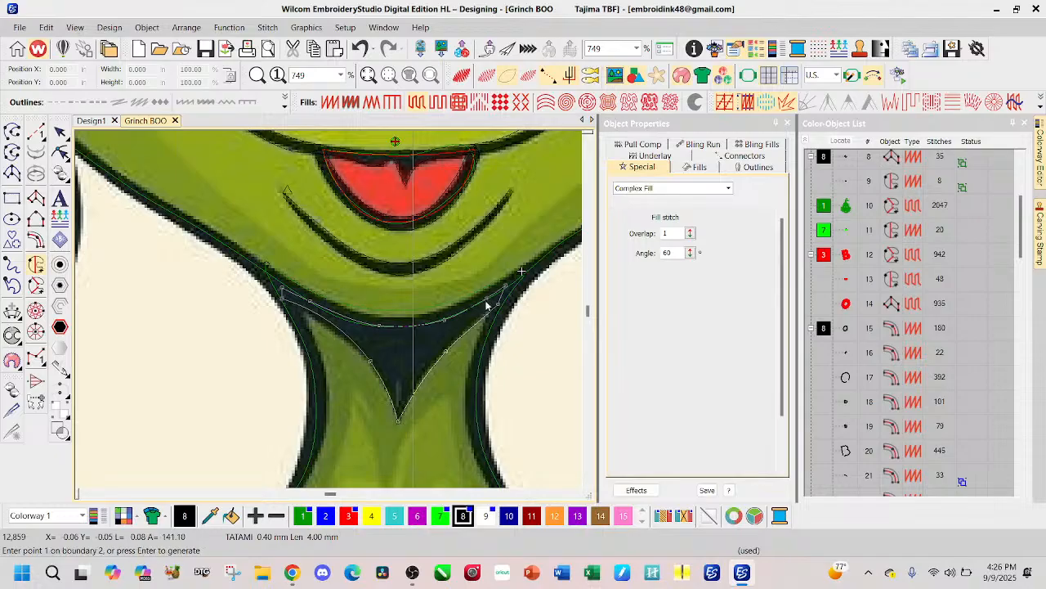
key("Return")
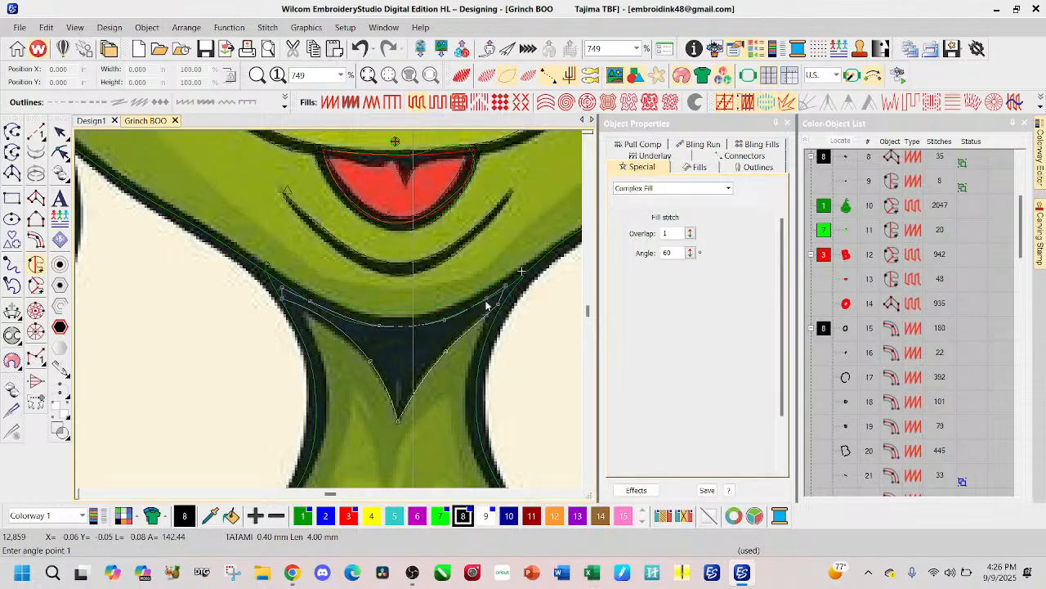
left_click(323, 358)
left_click(454, 365)
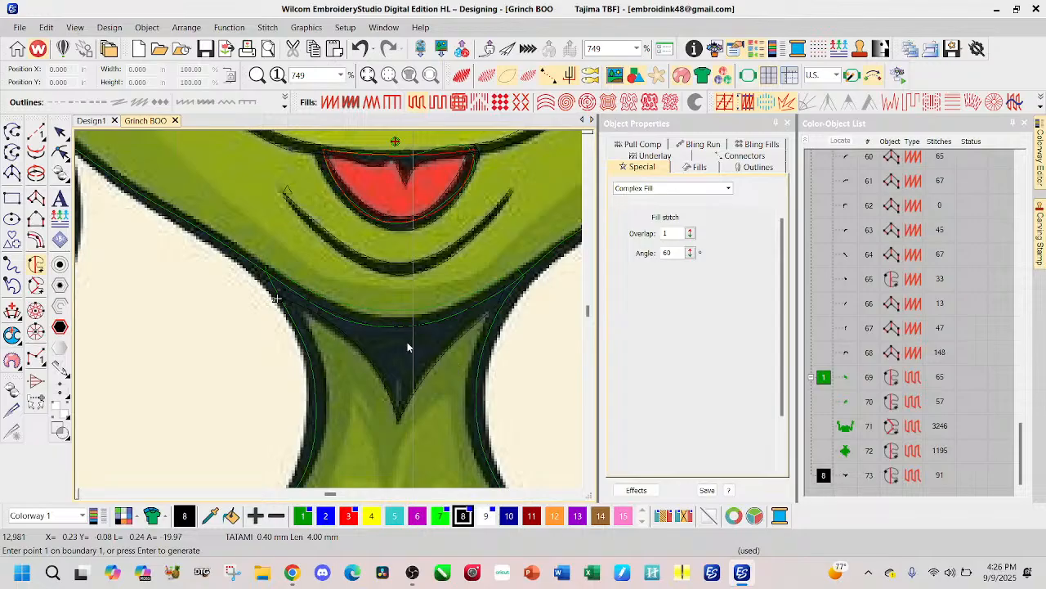
Step: Start a black Complex Fill boundary for the neck and chest fur outline, tracing the neck's right edge from the jaw to the shoulder fur
scroll(330, 314, "down", 1)
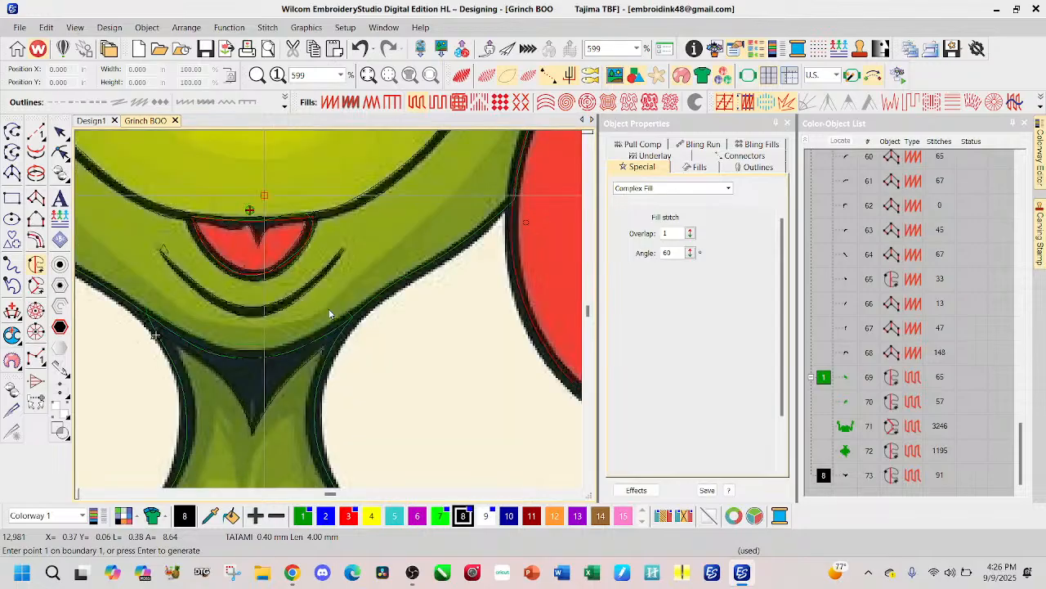
scroll(330, 313, "down", 2)
scroll(330, 313, "down", 2)
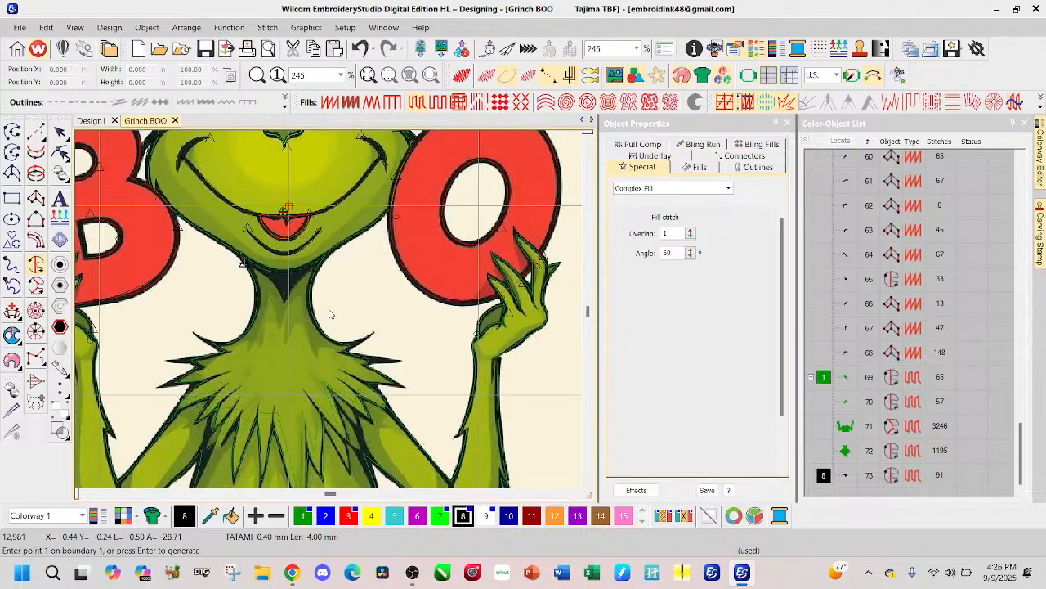
scroll(329, 313, "up", 3)
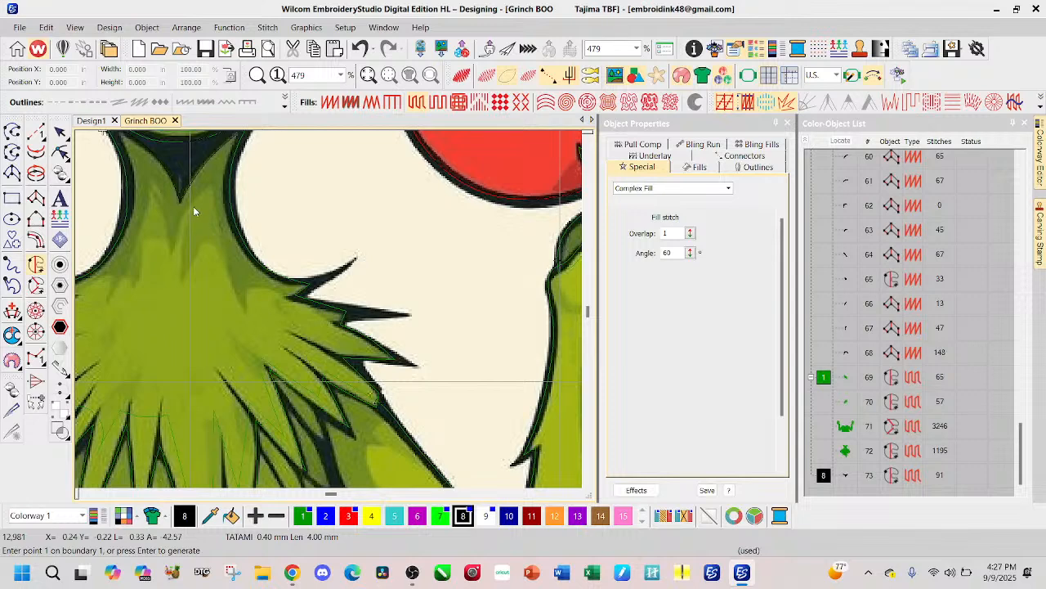
scroll(194, 211, "down", 1)
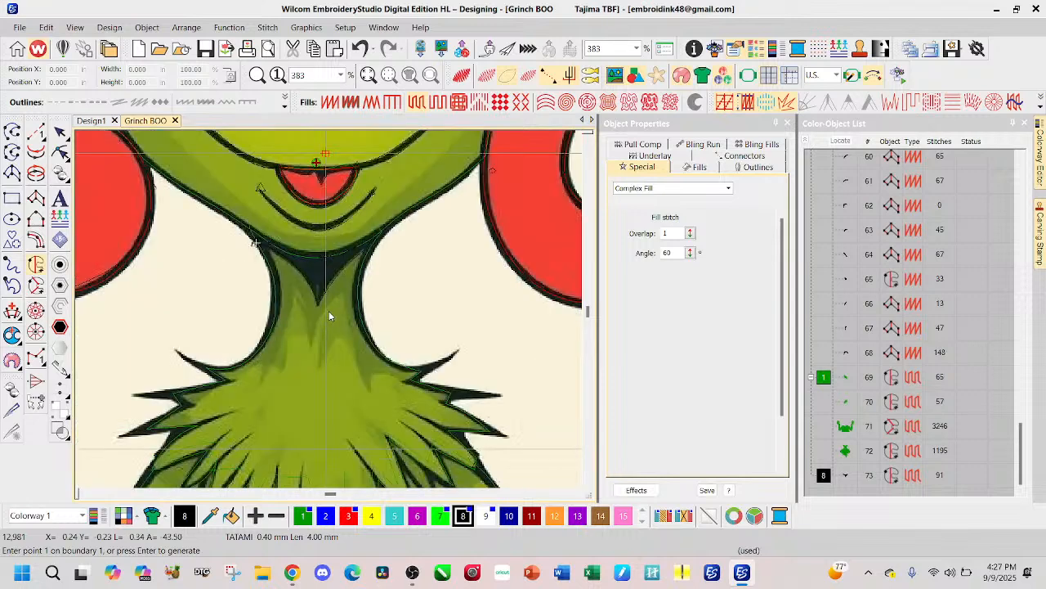
scroll(329, 311, "down", 1)
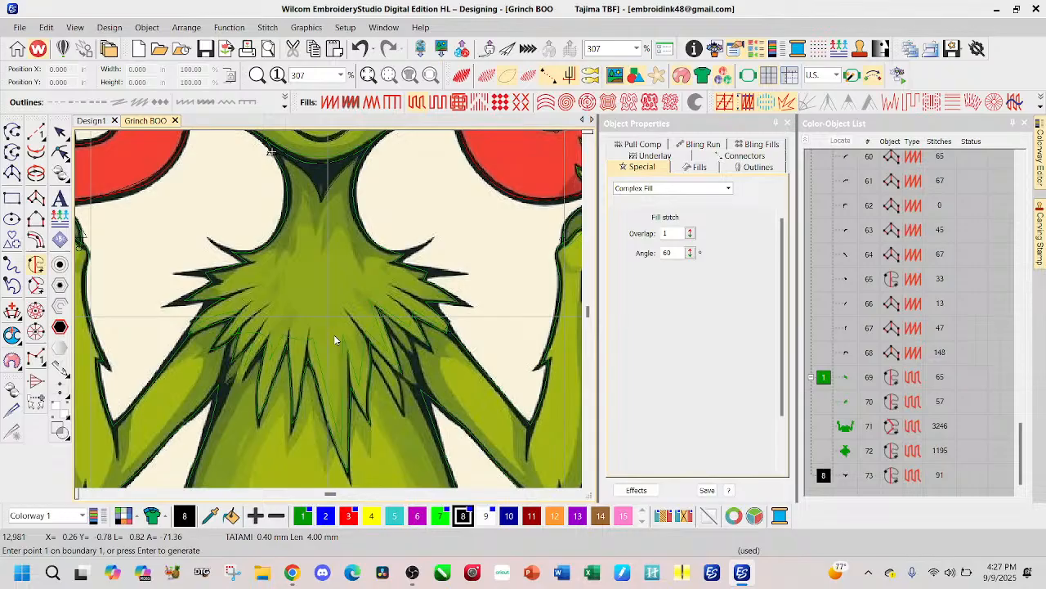
scroll(326, 205, "up", 3)
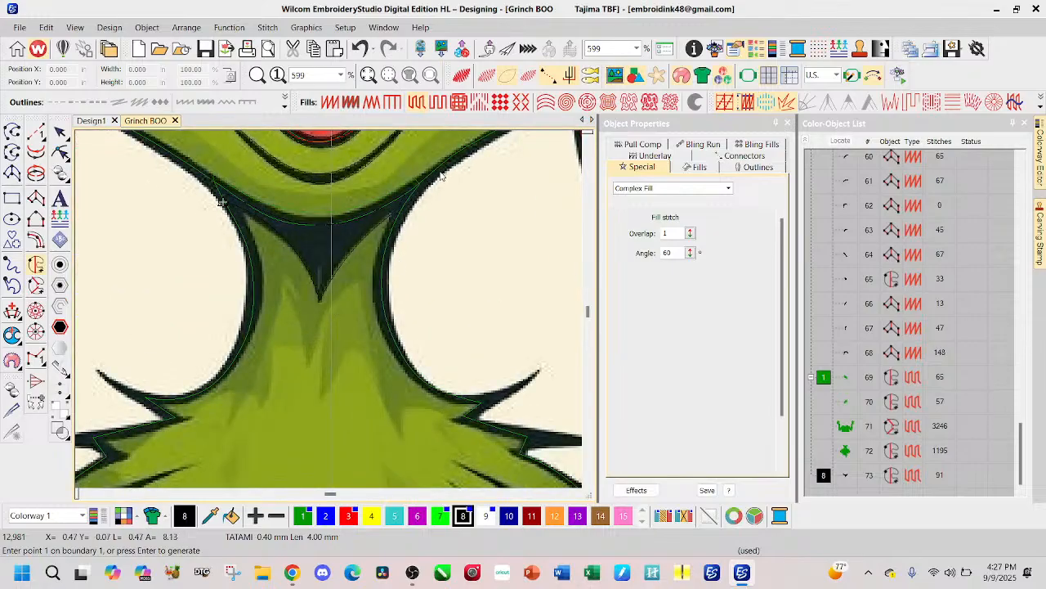
left_click(448, 163)
left_click(411, 213)
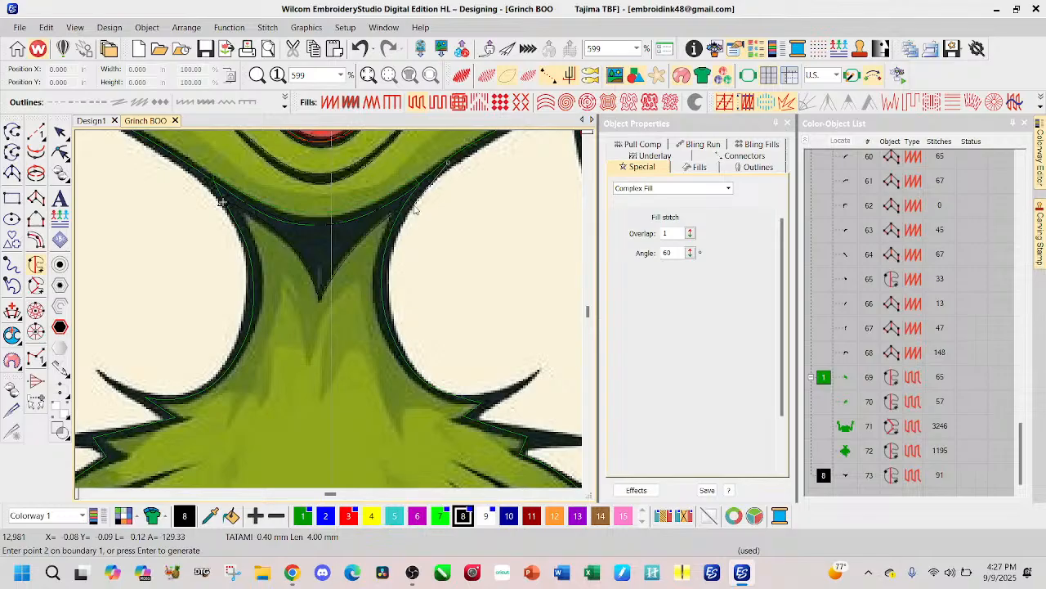
left_click(386, 282)
left_click(407, 360)
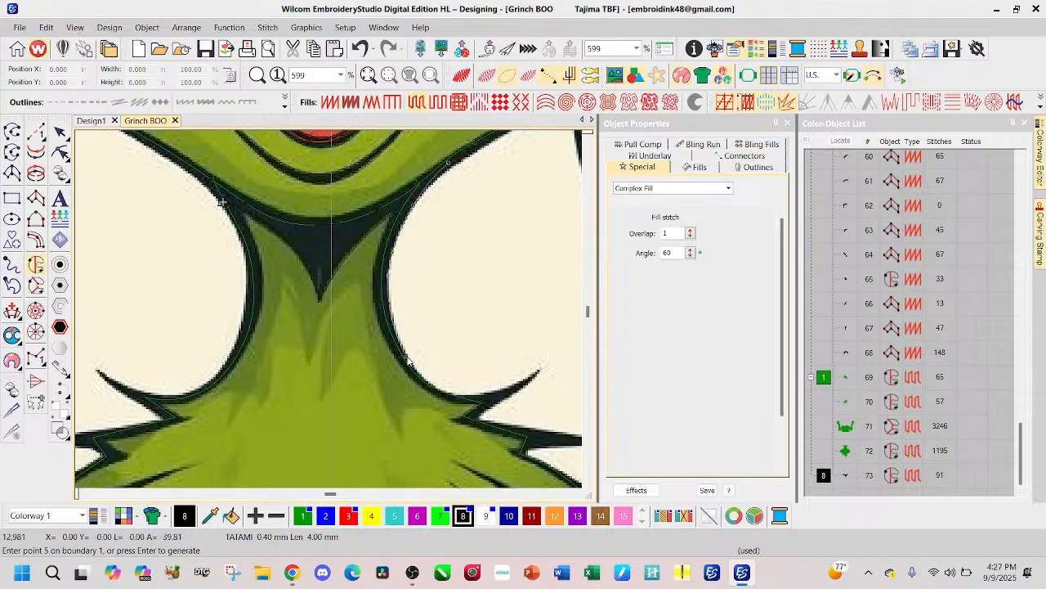
left_click(438, 390)
left_click(481, 395)
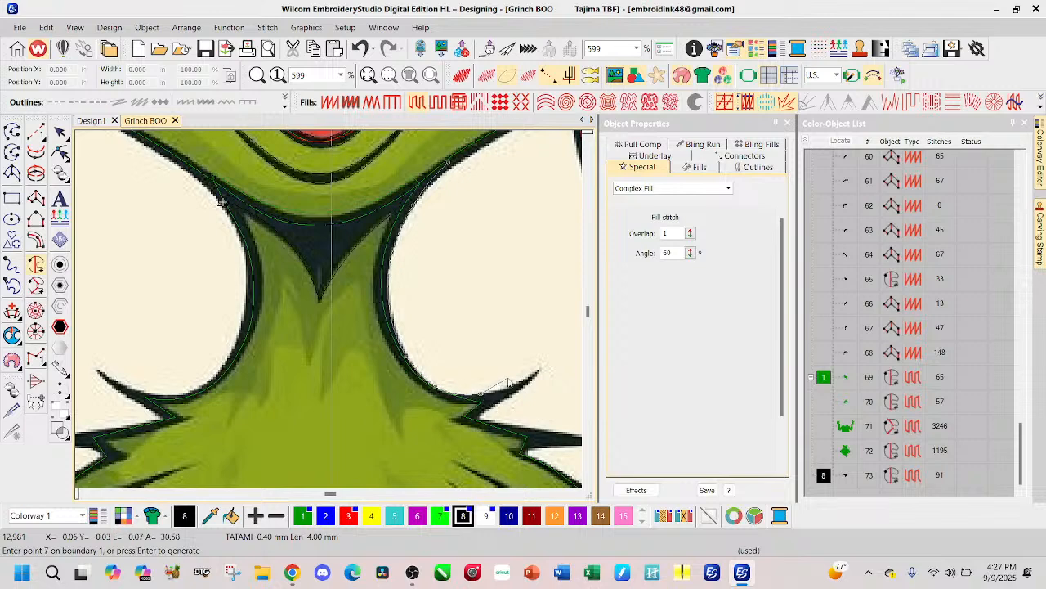
Step: Continue the boundary around the three pointed fur spikes on the right shoulder, including their tips and the notches between them
left_click(517, 388)
left_click(539, 375)
left_click(520, 392)
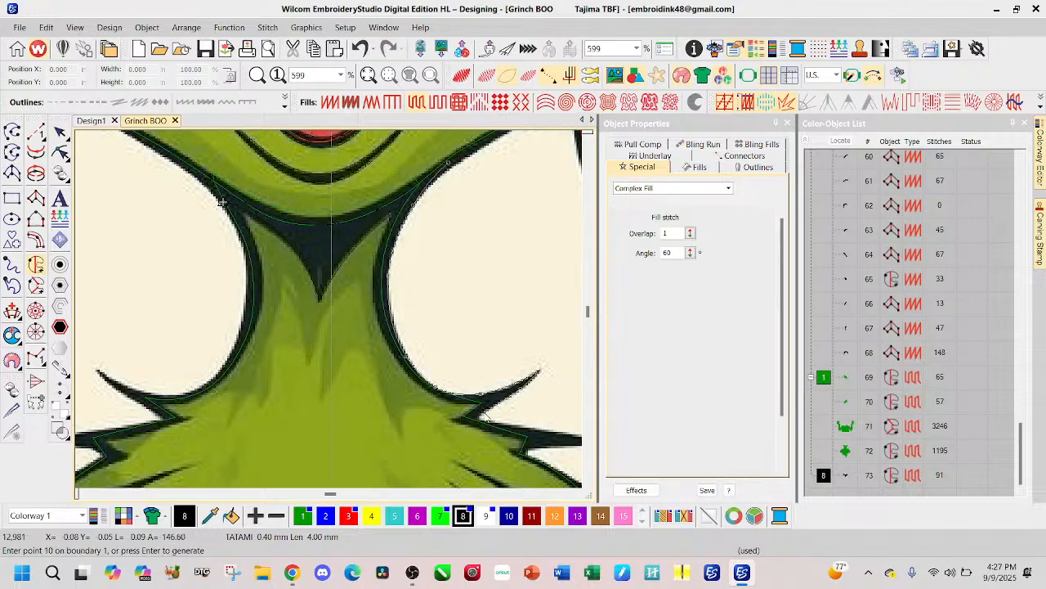
left_click(479, 418)
left_click(422, 363)
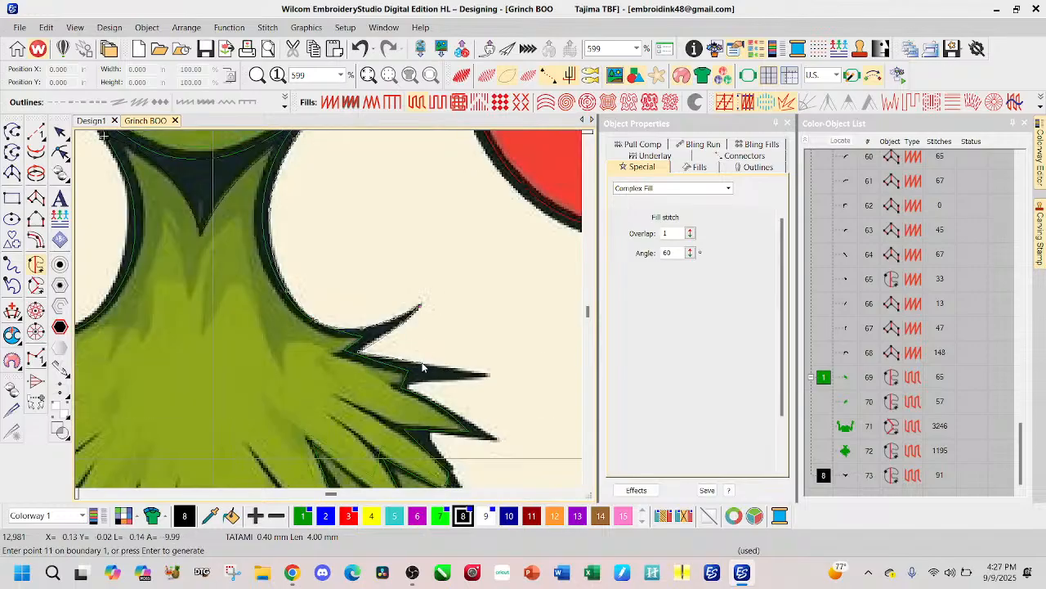
left_click(488, 377)
left_click(406, 383)
left_click(433, 407)
left_click(463, 421)
left_click(496, 444)
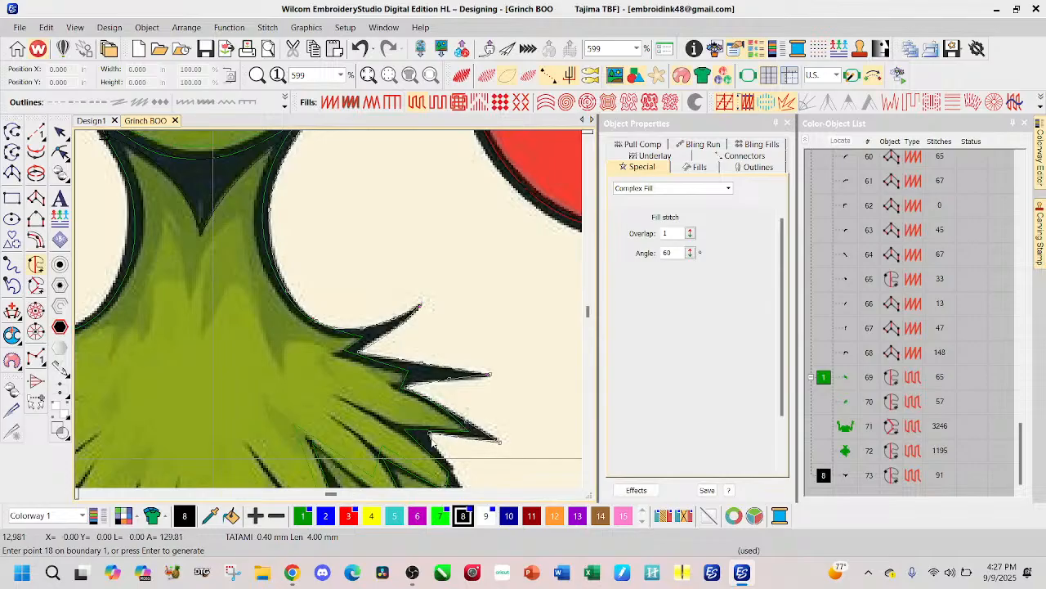
left_click(429, 433)
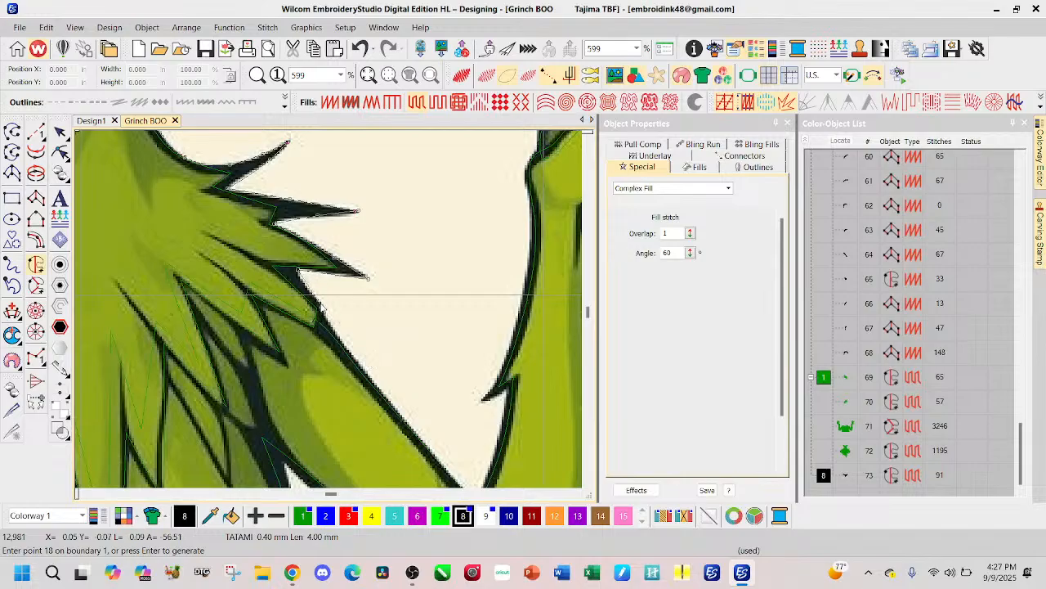
Step: Extend the boundary from the shoulder spikes to the top of the right arm, into the fur notch and to the next tuft's tip
scroll(321, 307, "down", 1)
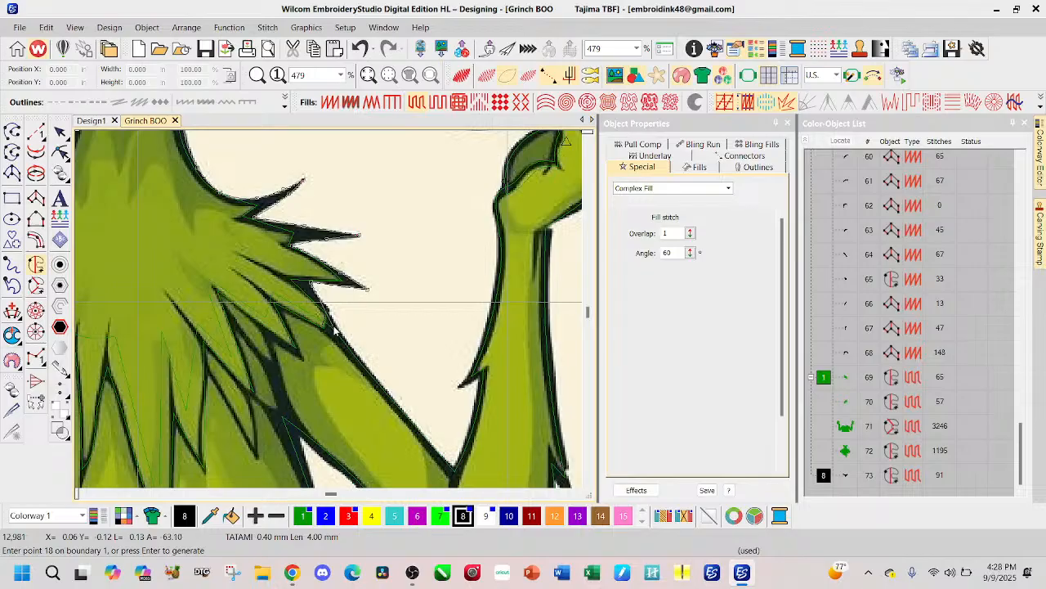
left_click(334, 331)
key("BackSpace")
left_click(330, 312)
left_click(299, 318)
left_click(294, 314)
left_click(303, 357)
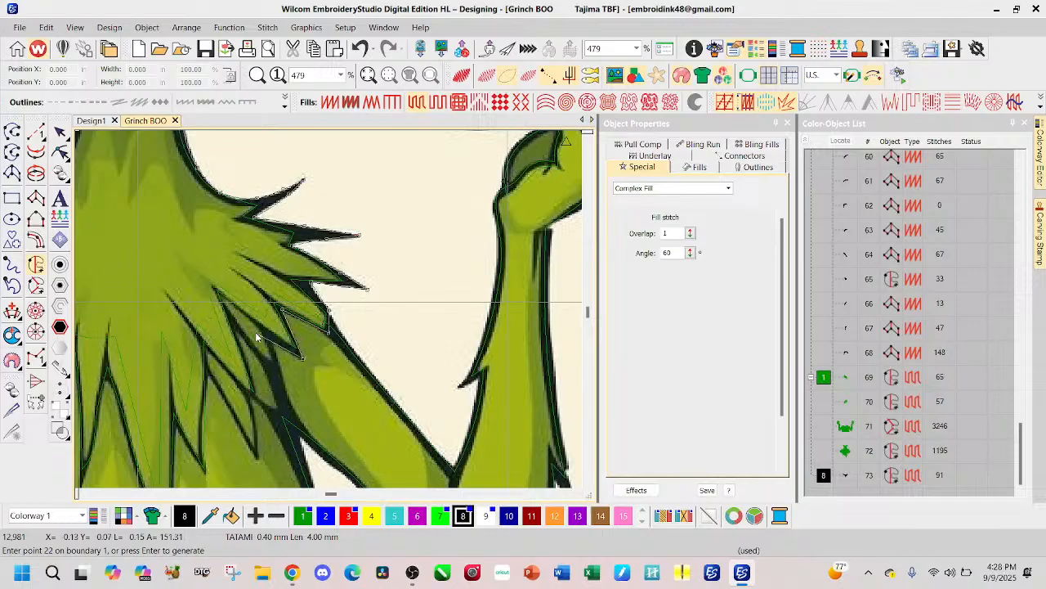
left_click(269, 338)
key("Return")
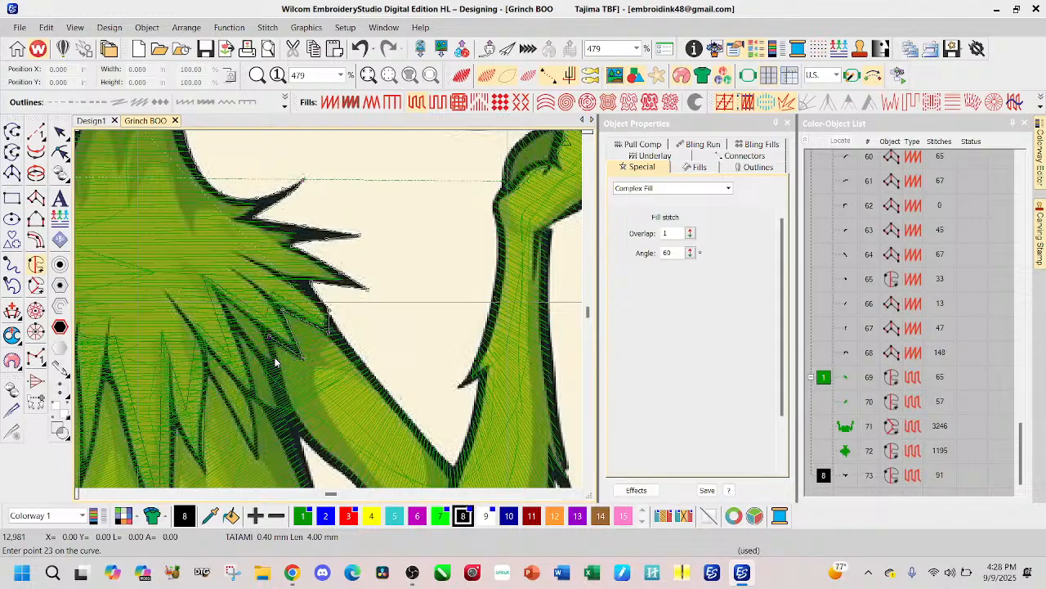
scroll(276, 363, "up", 2)
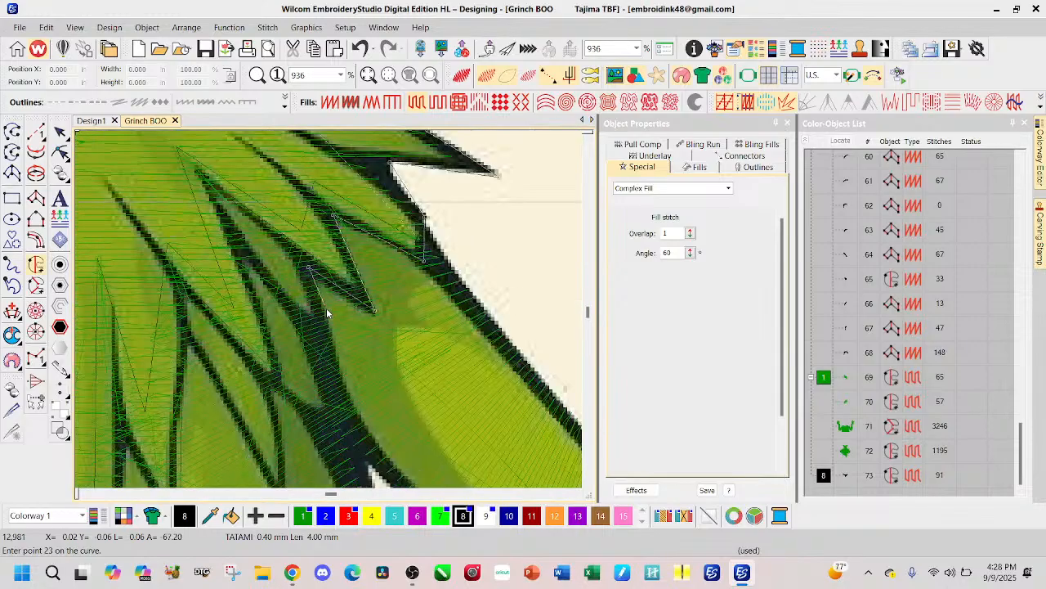
key("s")
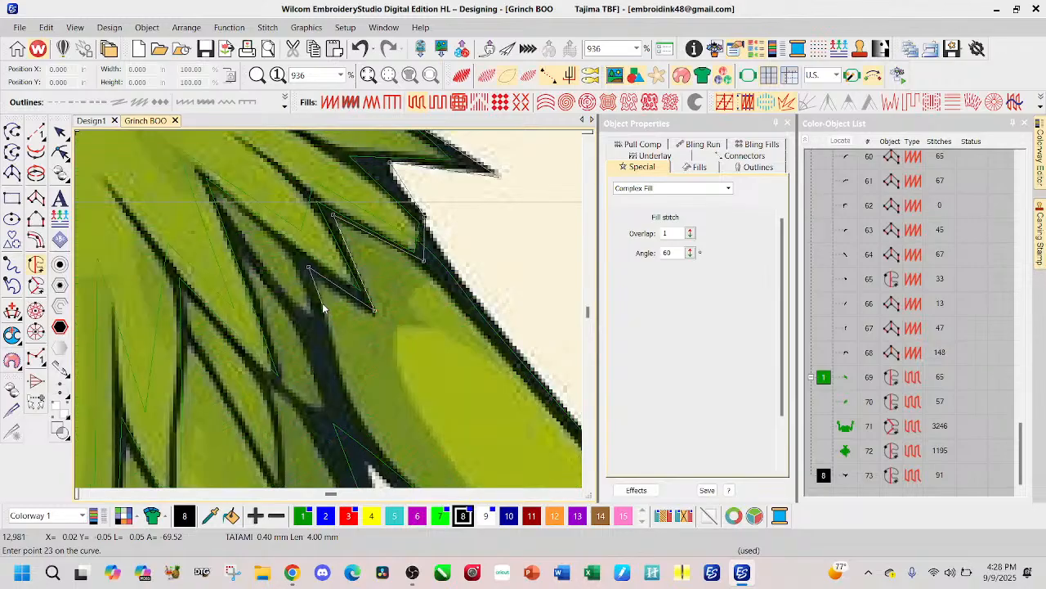
scroll(324, 316, "down", 2)
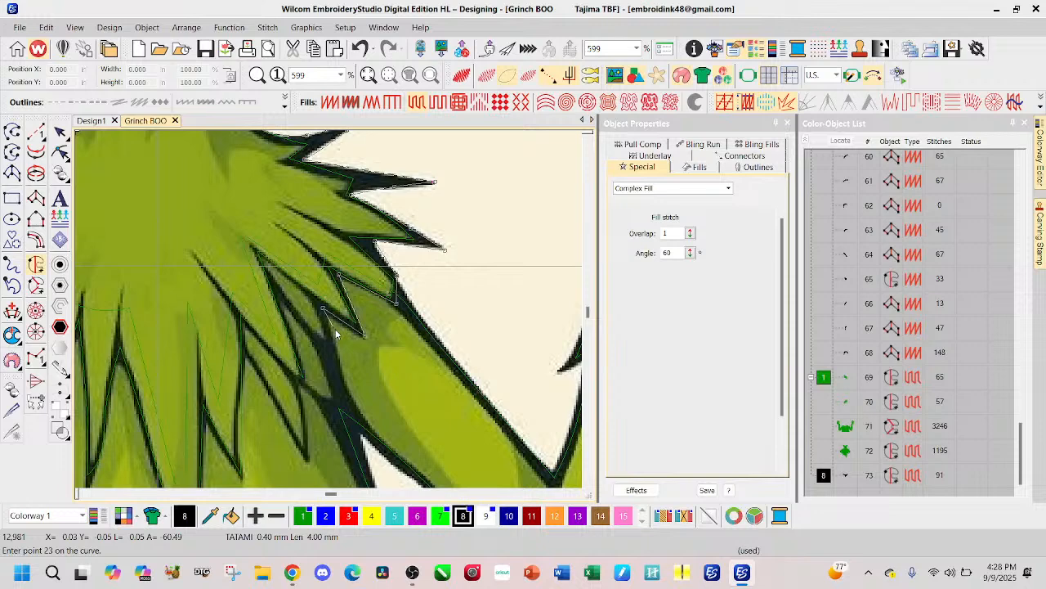
key("BackSpace")
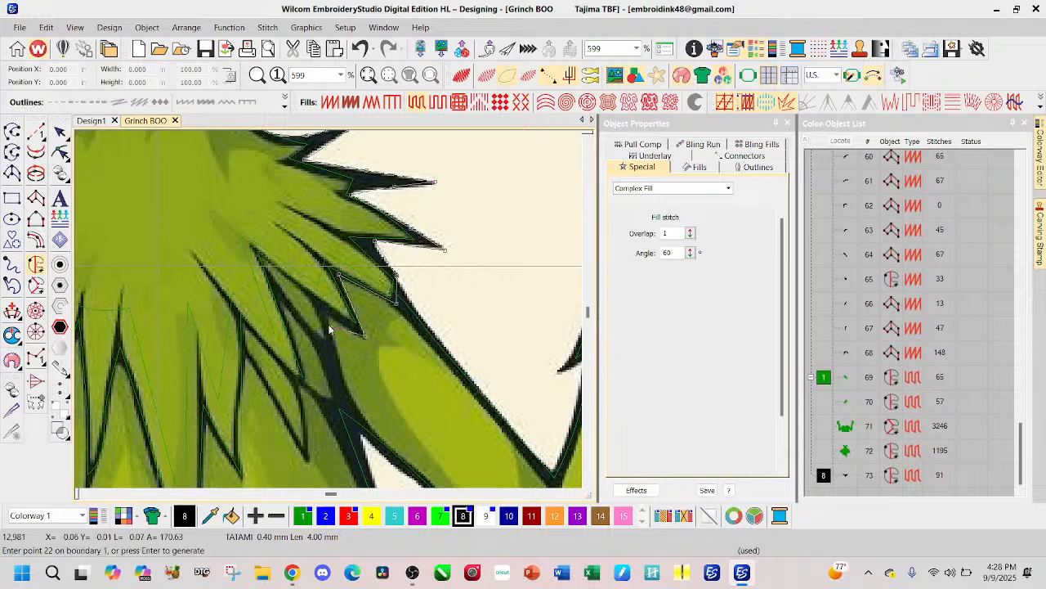
Step: Trace the boundary along the chest fur's right-hand tufts, through their tips and inner notches, up to the notch beside the longest tuft
left_click(271, 270)
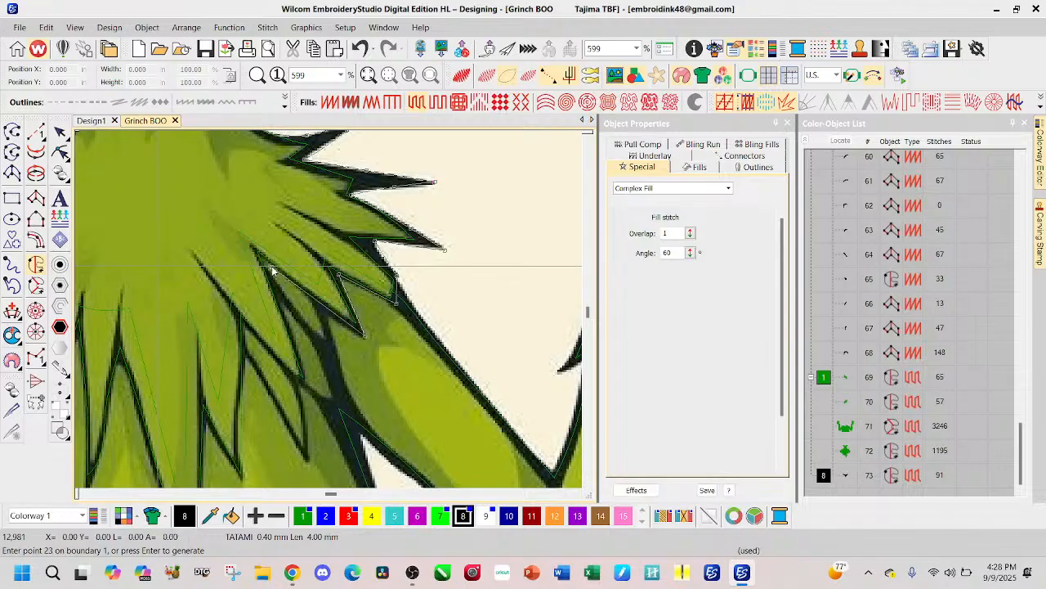
left_click(308, 382)
left_click(246, 329)
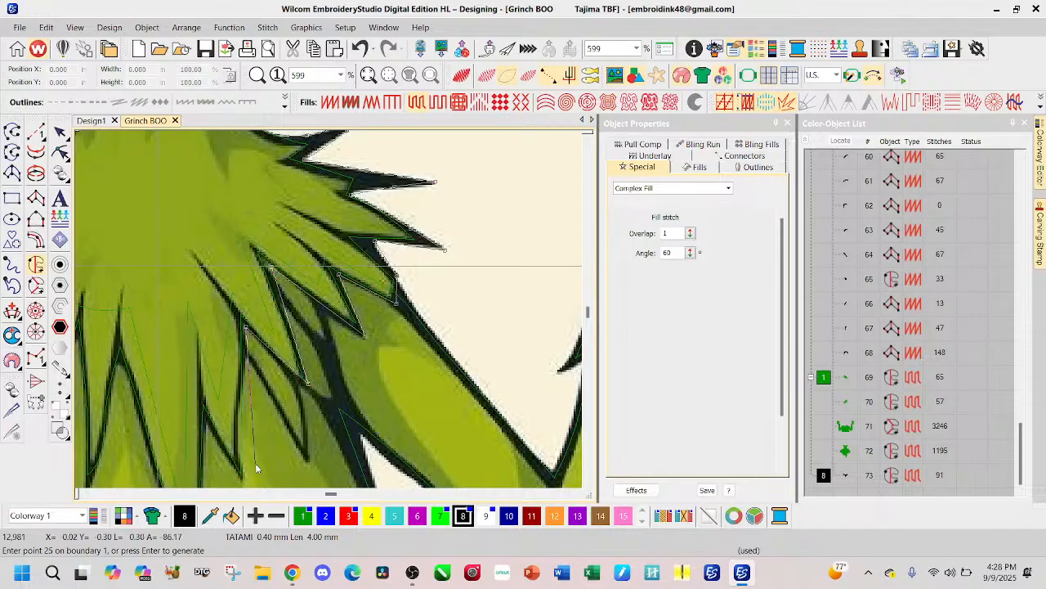
left_click_drag(251, 472, 290, 393)
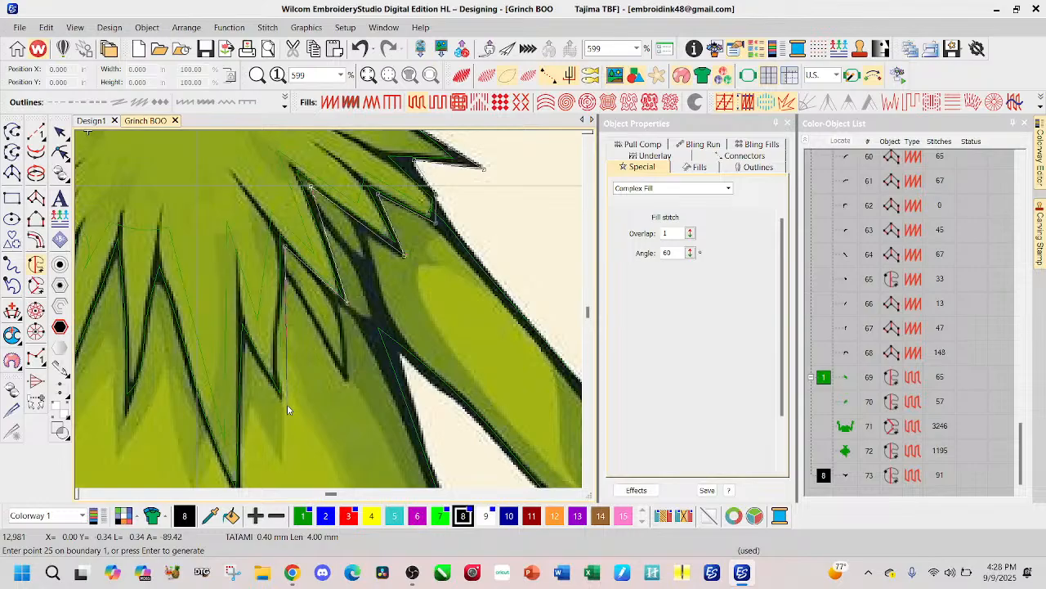
left_click(286, 407)
left_click(246, 342)
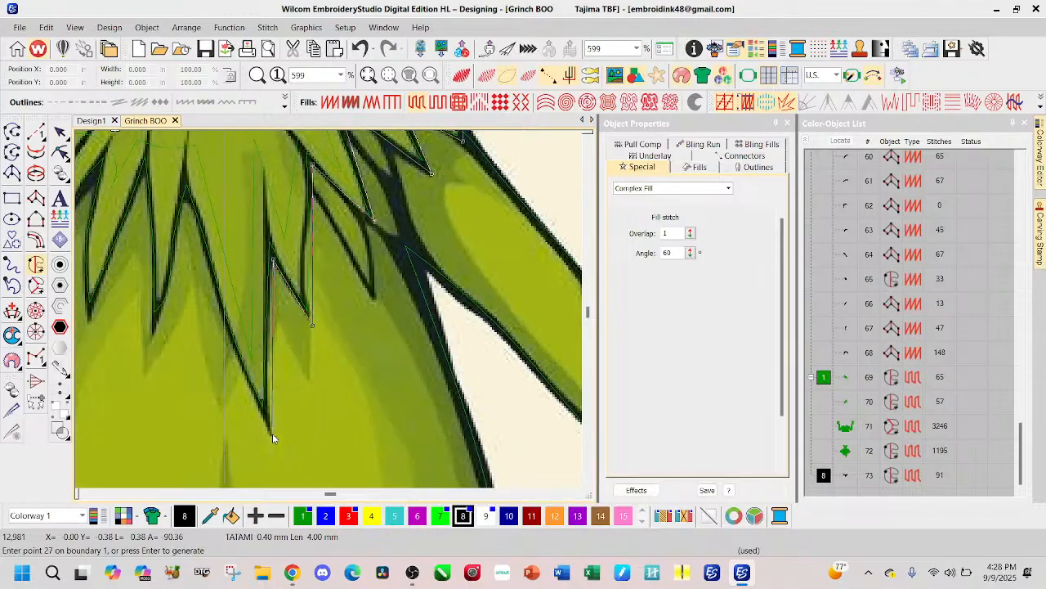
Step: Trace the boundary around the longest central chest tuft, from its tip up its left edge to the next notch
left_click(272, 437)
left_click(243, 376)
left_click(223, 318)
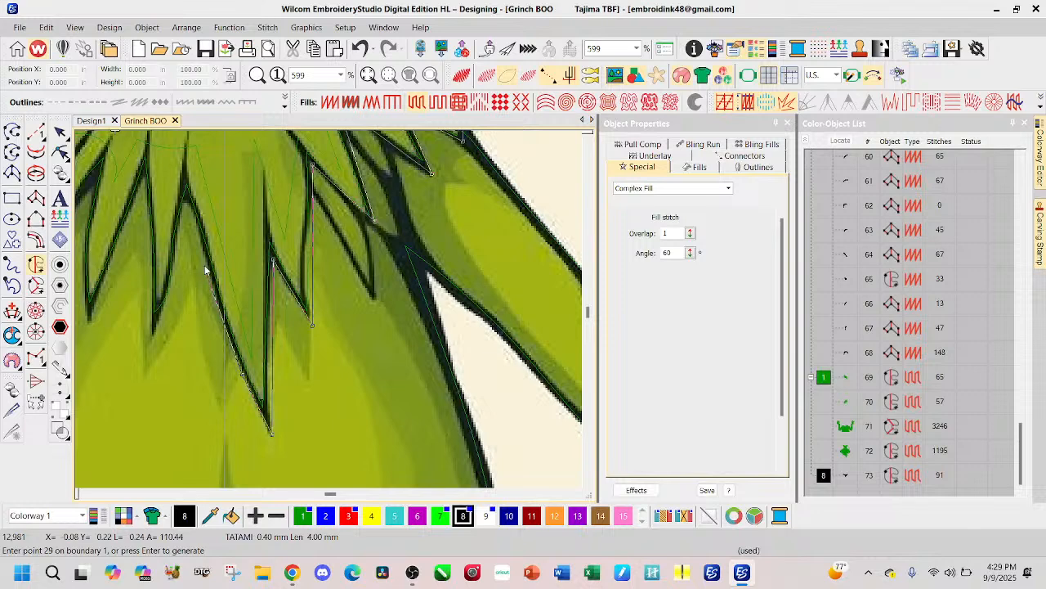
left_click(188, 202)
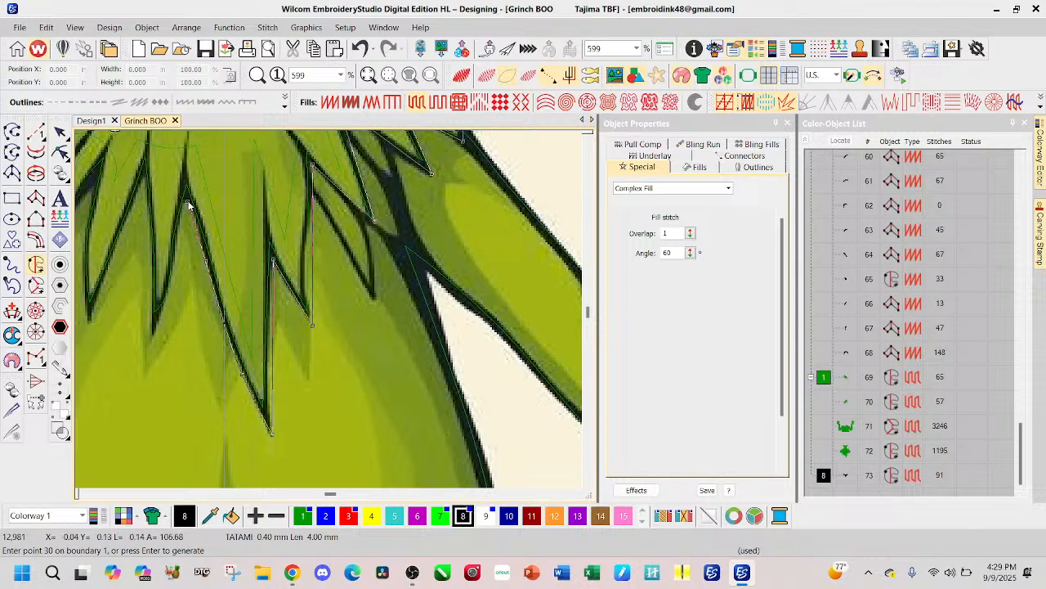
Step: Trace the boundary around the first chest tuft left of the longest one, through its tip and up to the next notch
left_click(173, 263)
left_click(156, 336)
left_click(151, 337)
left_click(144, 181)
left_click(88, 322)
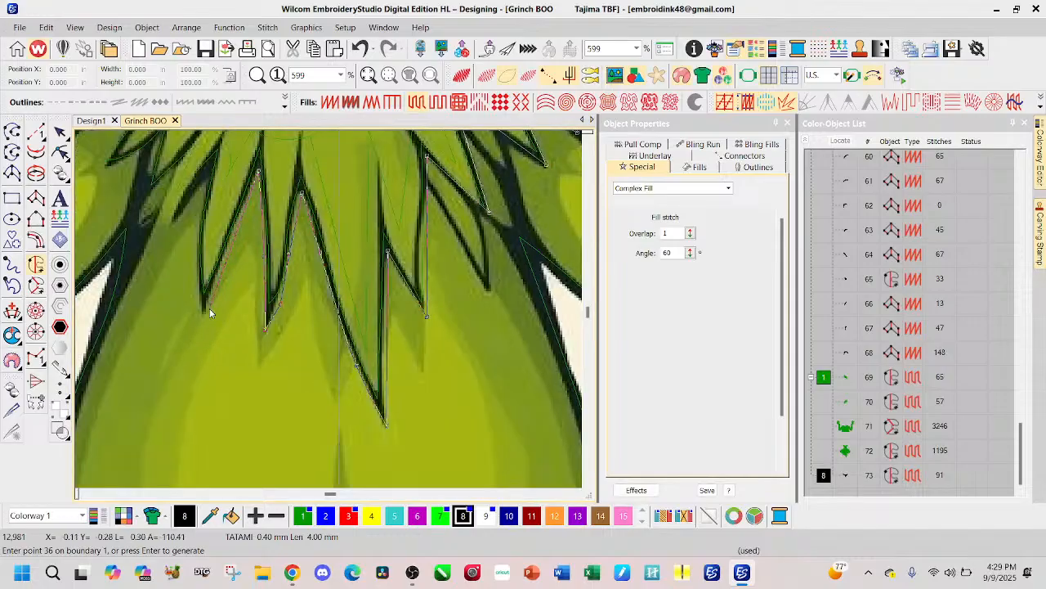
Step: Trace the boundary around the second left-hand chest tuft, from its tip up its outer edge, correcting the point at the upper notch
left_click(203, 313)
left_click(200, 198)
left_click(200, 197)
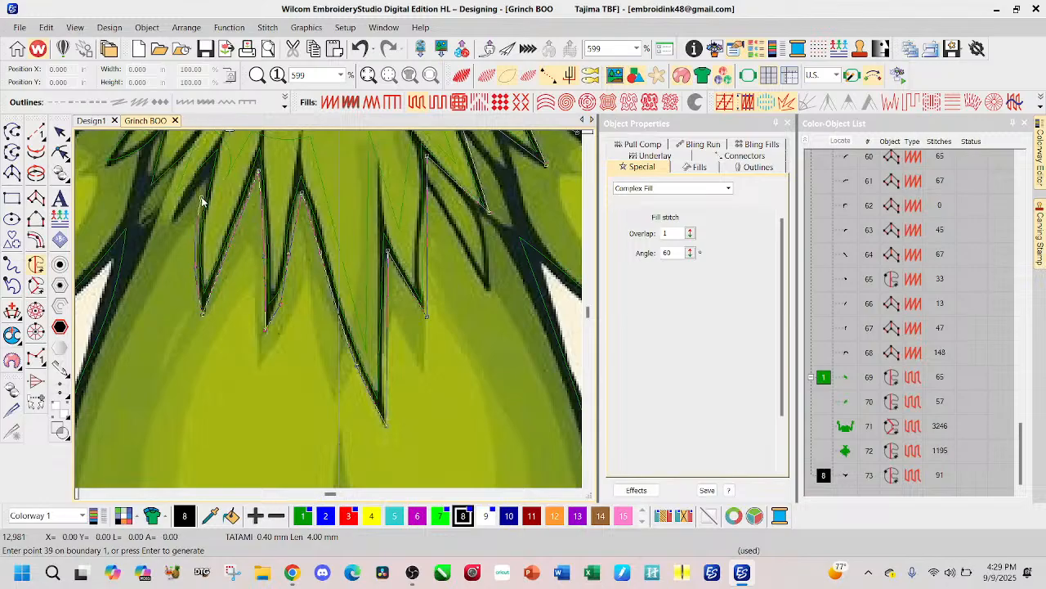
left_click(207, 175)
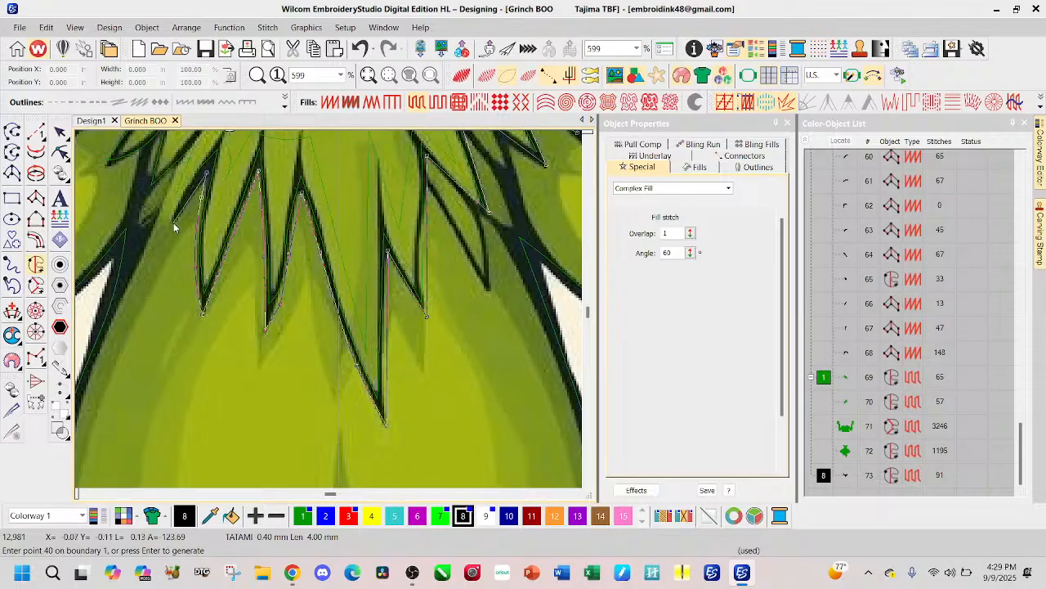
scroll(182, 188, "up", 1)
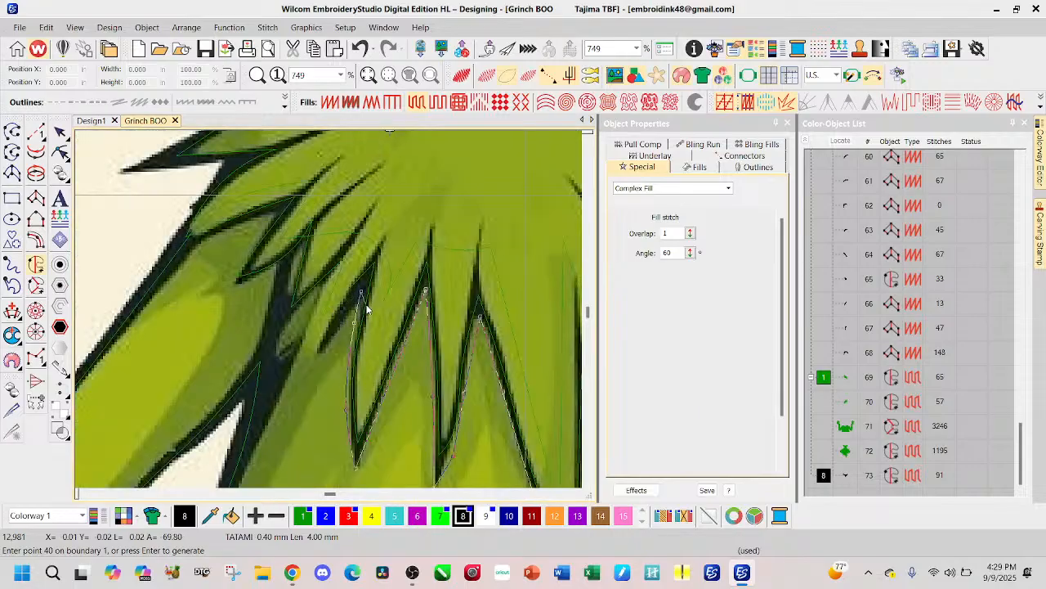
key("BackSpace")
left_click(366, 285)
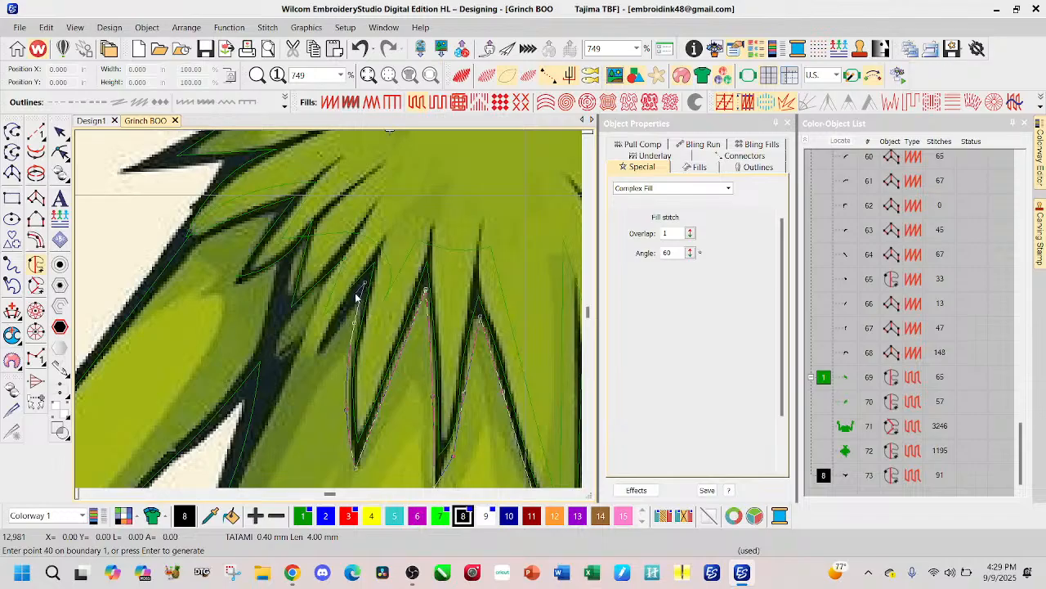
Step: Continue the boundary along the three short tufts beside the left arm, through their tips and the notches between them
left_click(316, 327)
left_click(330, 282)
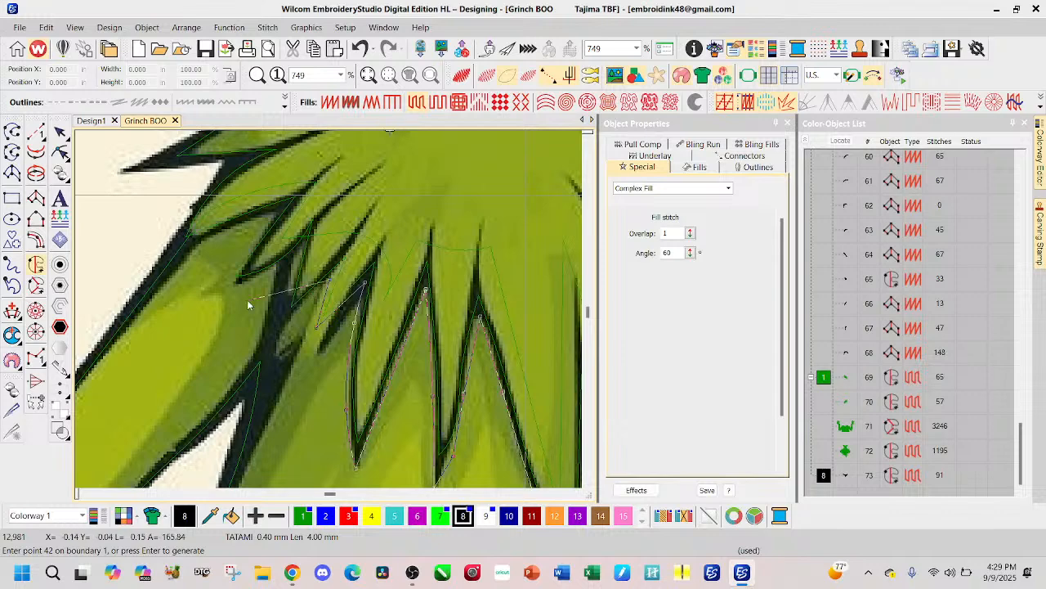
left_click(286, 317)
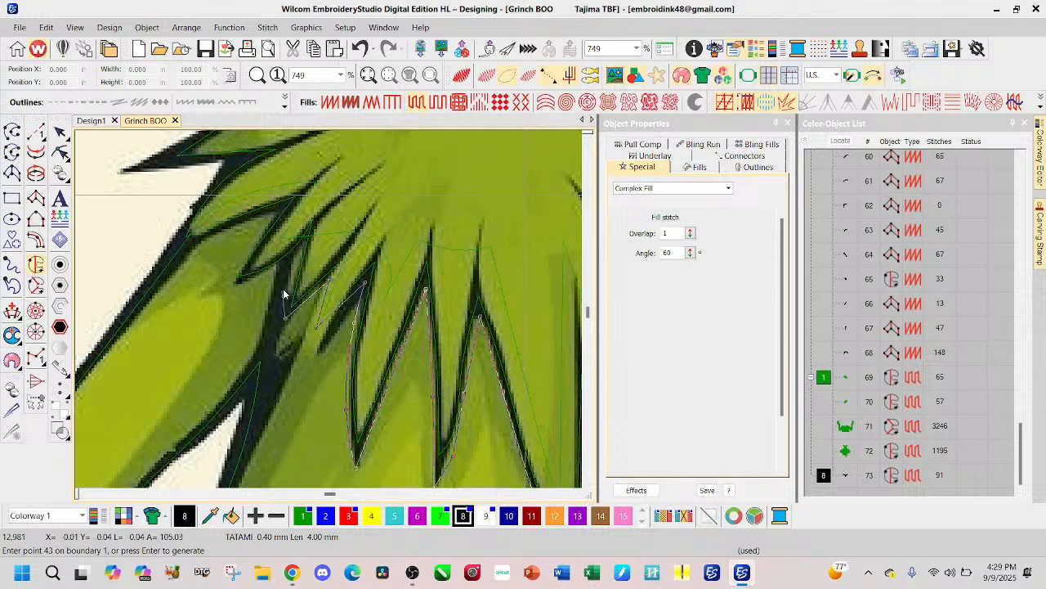
left_click(301, 250)
left_click(276, 274)
left_click(227, 280)
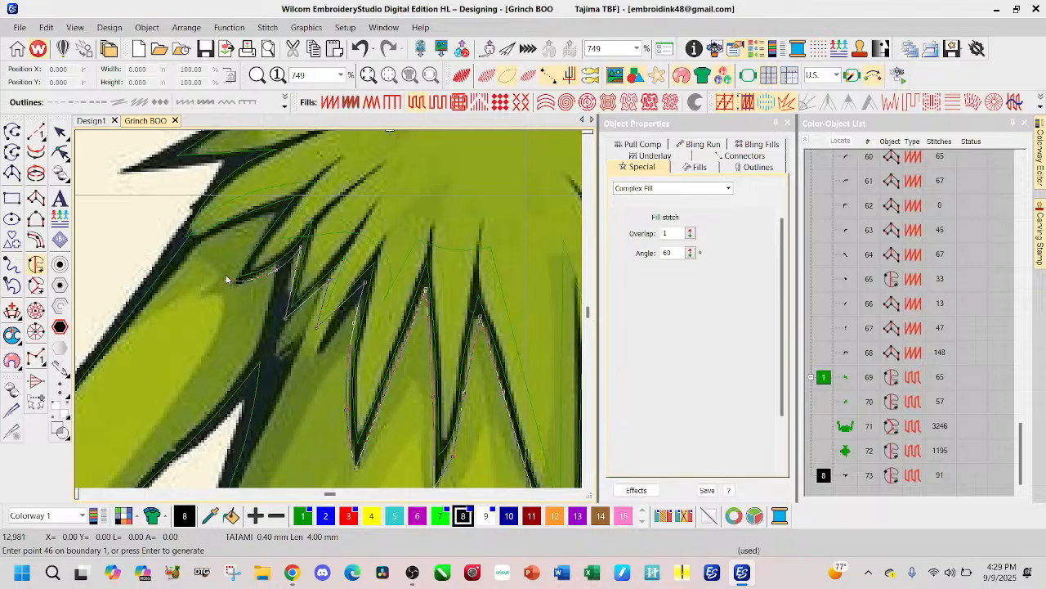
left_click(276, 213)
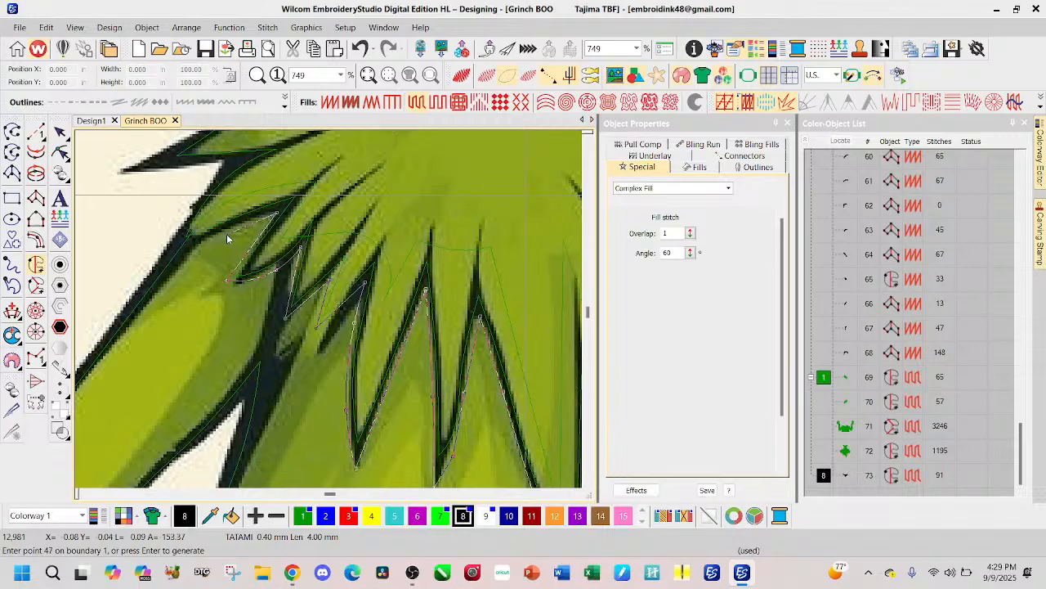
Step: Extend the boundary to the top of the left arm, up the shoulder edge and around the lower two left shoulder spikes
left_click(183, 242)
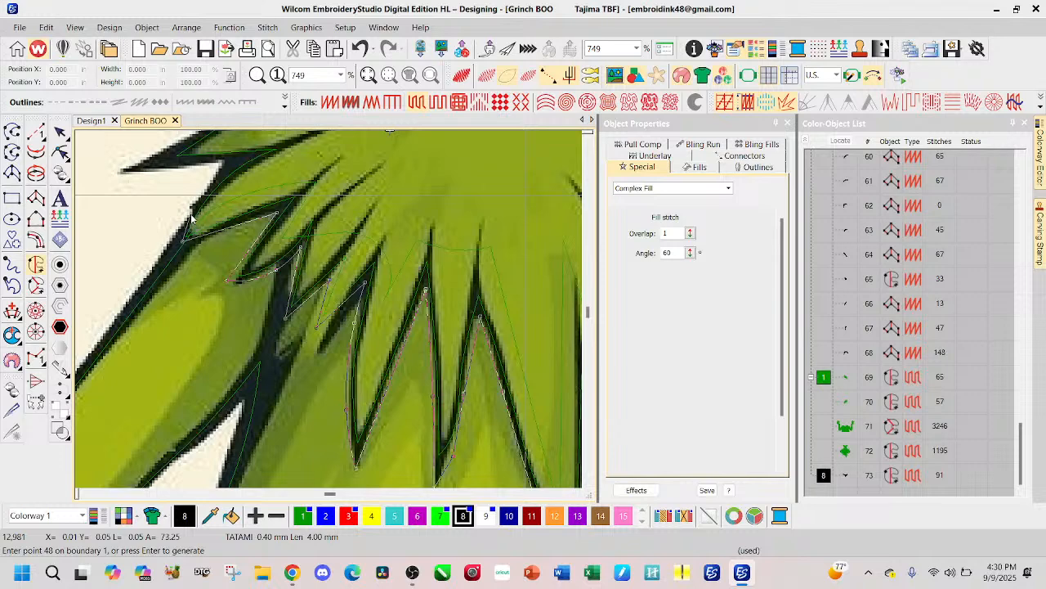
left_click(197, 210)
left_click(199, 200)
left_click(220, 162)
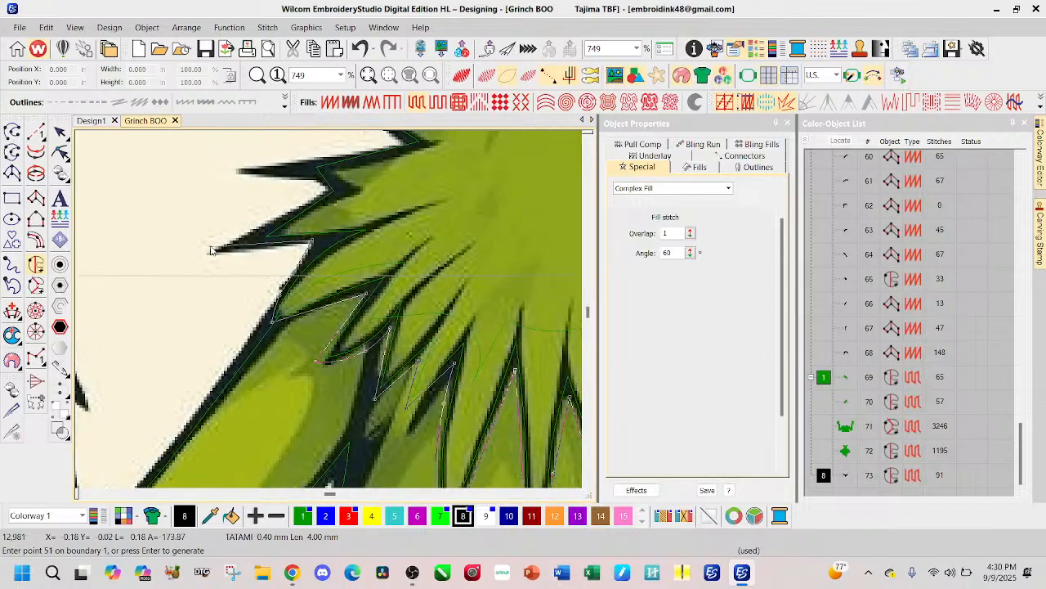
left_click(211, 253)
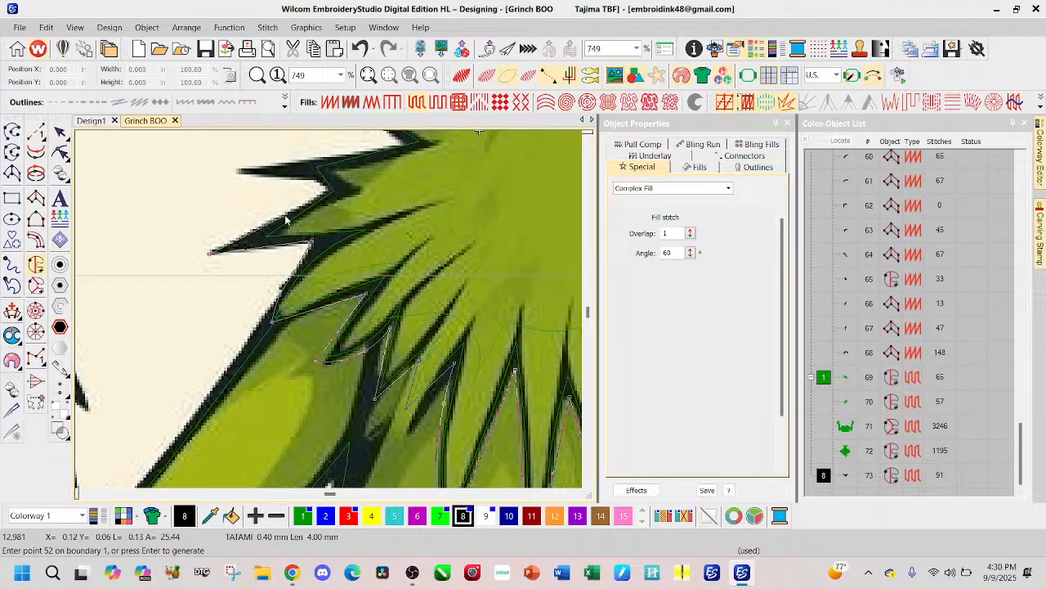
left_click(328, 192)
left_click(308, 182)
left_click(239, 171)
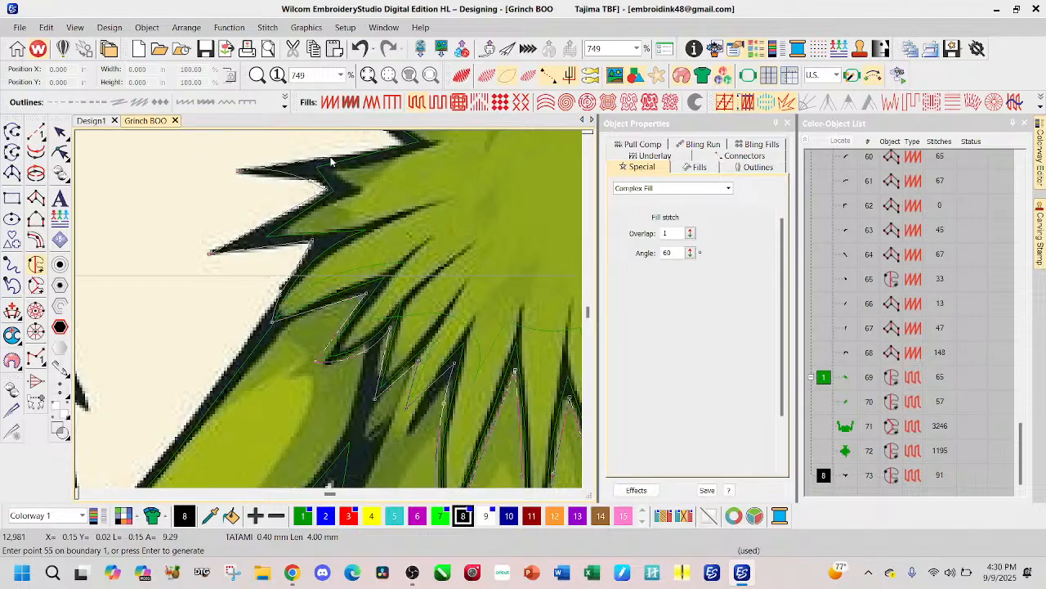
Step: Trace the boundary around the uppermost left shoulder spike and into the curve at the base of the neck
left_click_drag(362, 147, 348, 223)
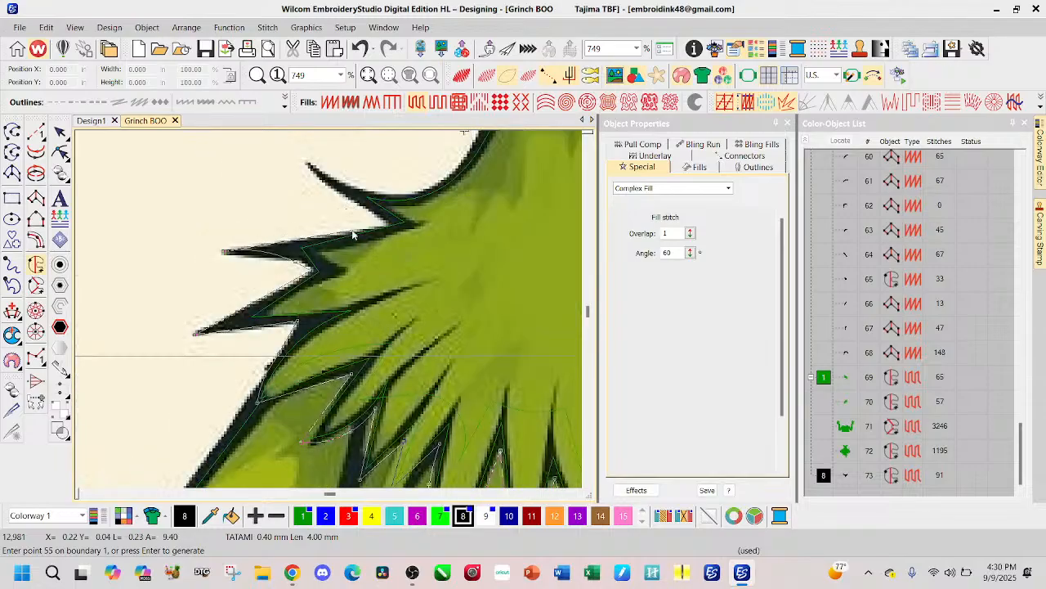
left_click(389, 219)
left_click(305, 161)
left_click(347, 186)
left_click(389, 178)
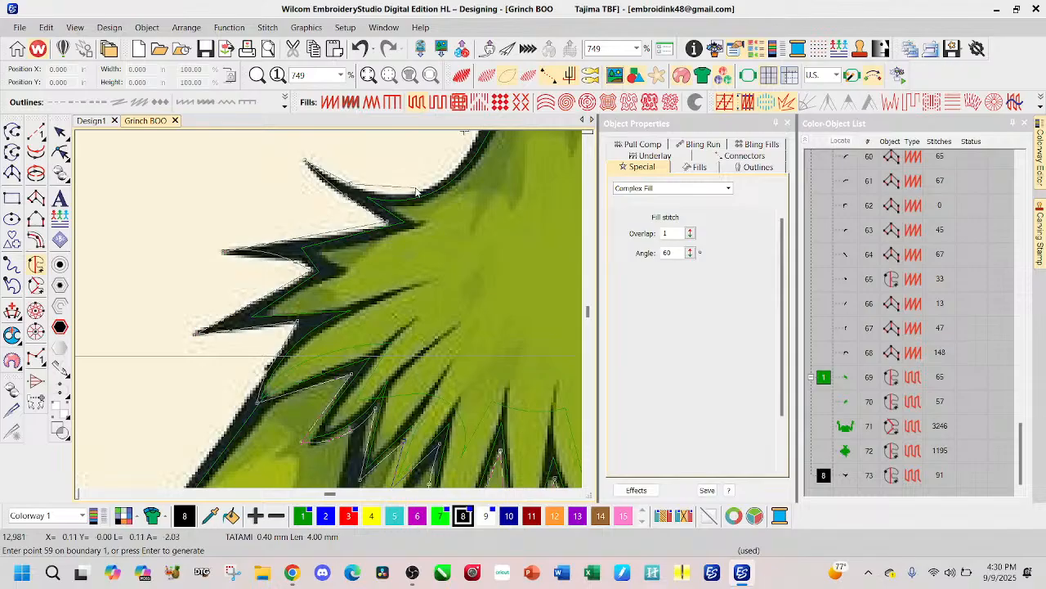
right_click(418, 193)
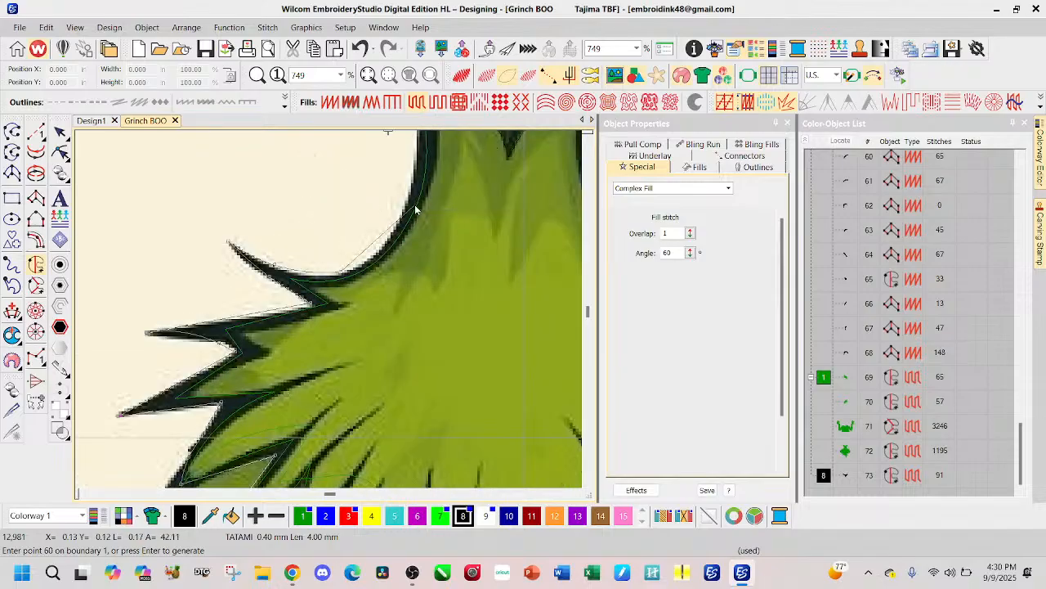
Step: Continue the boundary up the outer left edge of the neck to the jaw and turn it back inward there
right_click(409, 206)
right_click(374, 205)
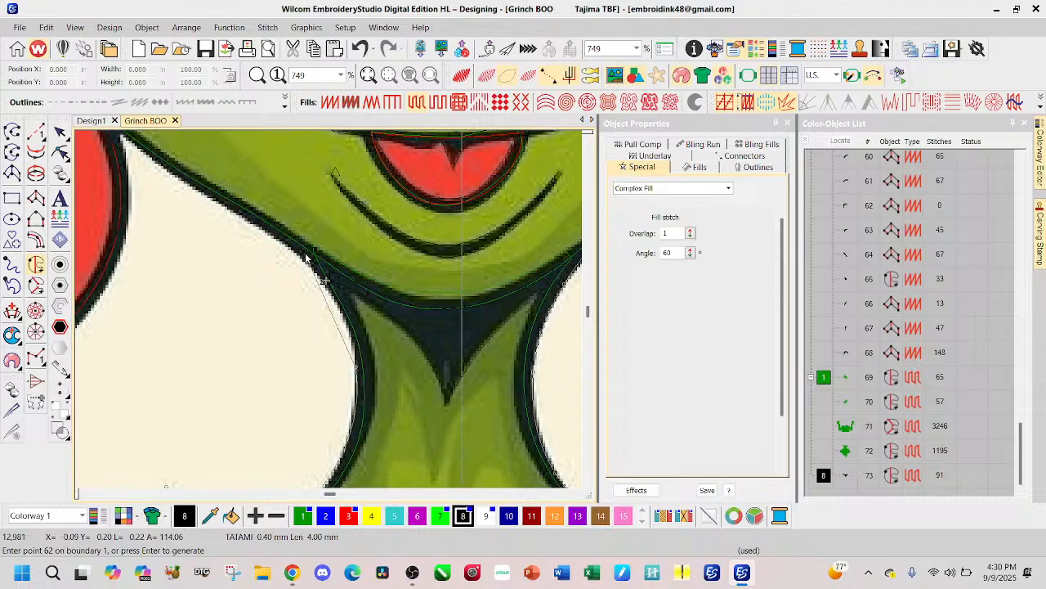
scroll(327, 276, "down", 1)
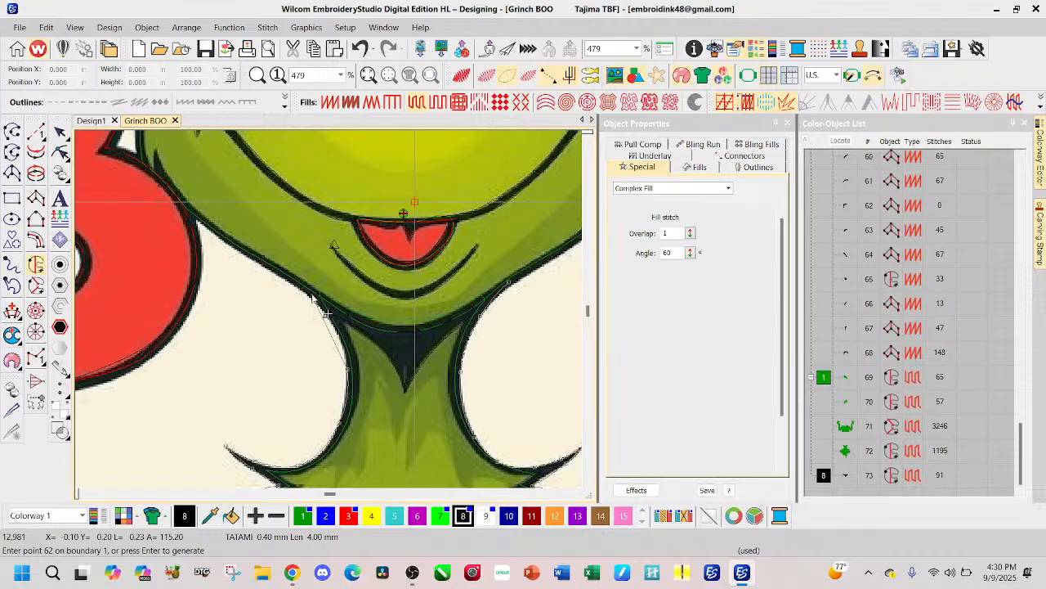
left_click(311, 294)
left_click(334, 307)
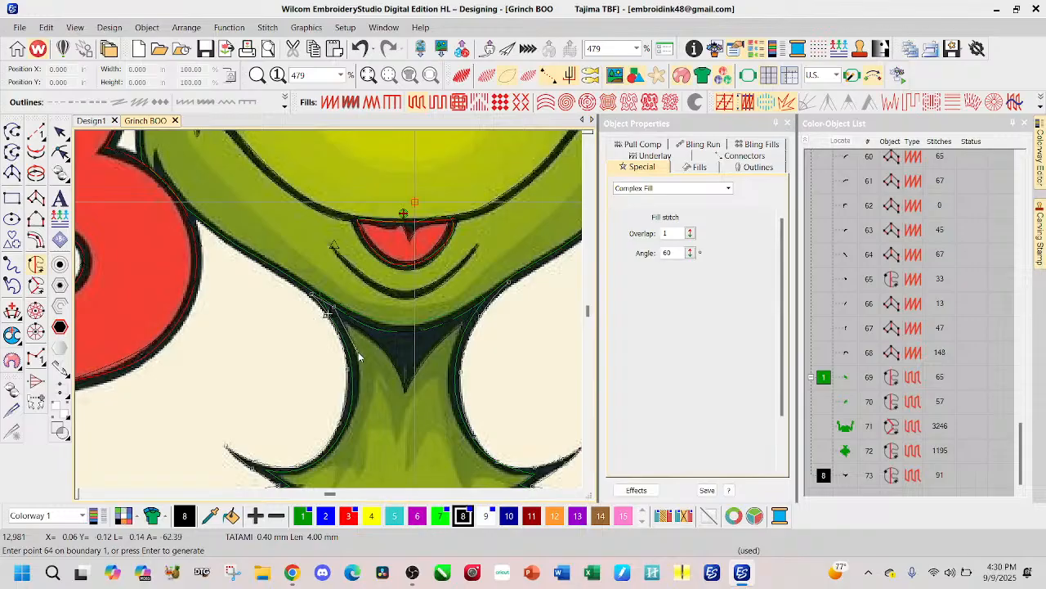
Step: Trace the inner edge of the left neck outline back down from the jaw to the base of the neck
left_click(358, 352)
right_click(356, 409)
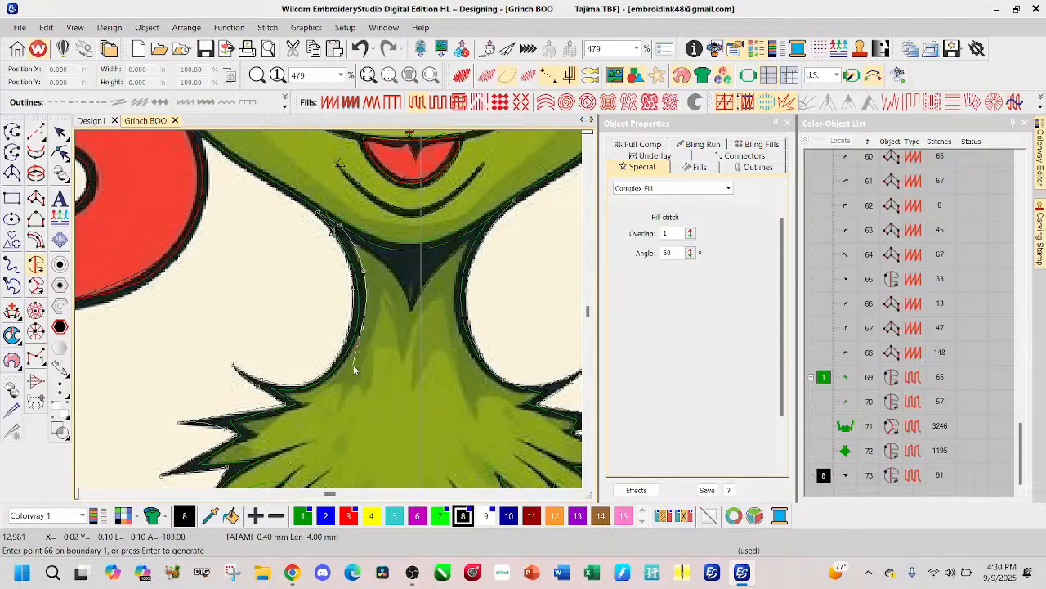
left_click(342, 370)
left_click(304, 395)
Step: Trace the inner edge of the left shoulder spike outlines, through their inner corners to the lowest spike
left_click(288, 396)
left_click(308, 403)
left_click(240, 426)
left_click(258, 434)
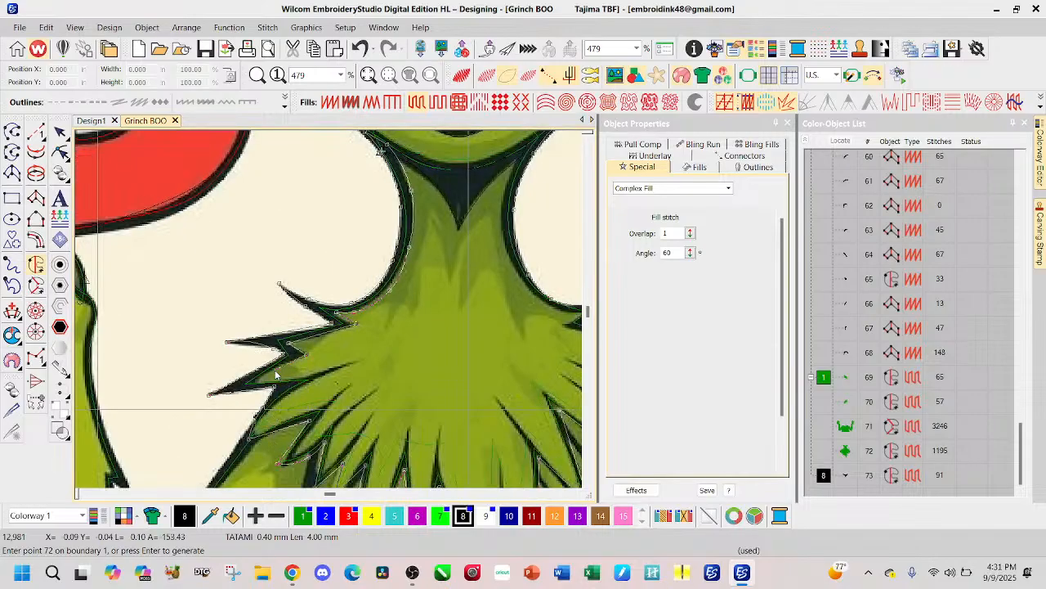
left_click(263, 383)
left_click(262, 380)
Step: Trace the fur stroke inside the lowest left shoulder spike out to its pointed end and back toward the arm
left_click(299, 374)
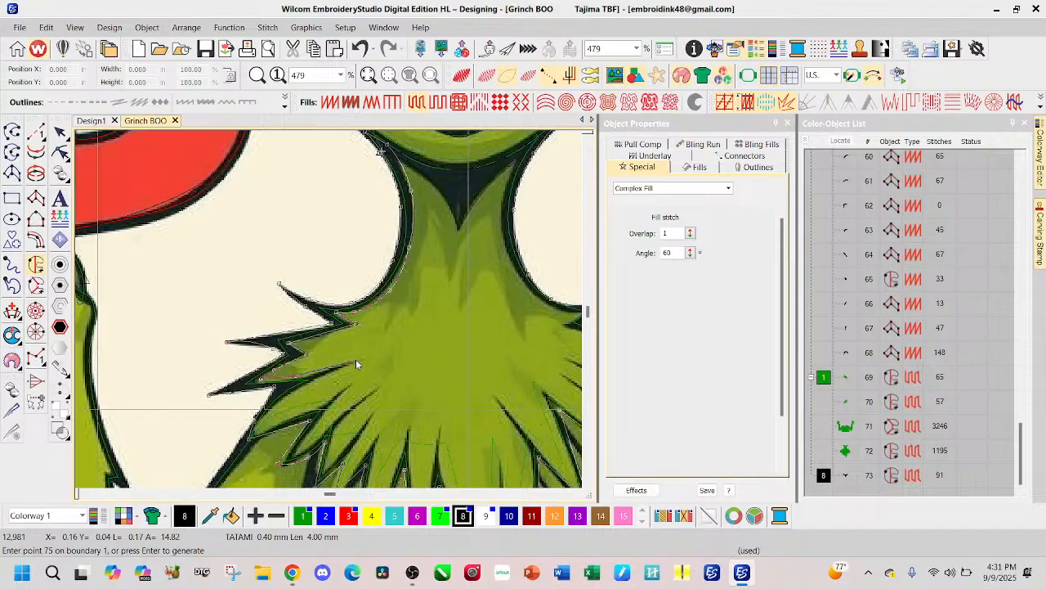
left_click(356, 362)
left_click(321, 373)
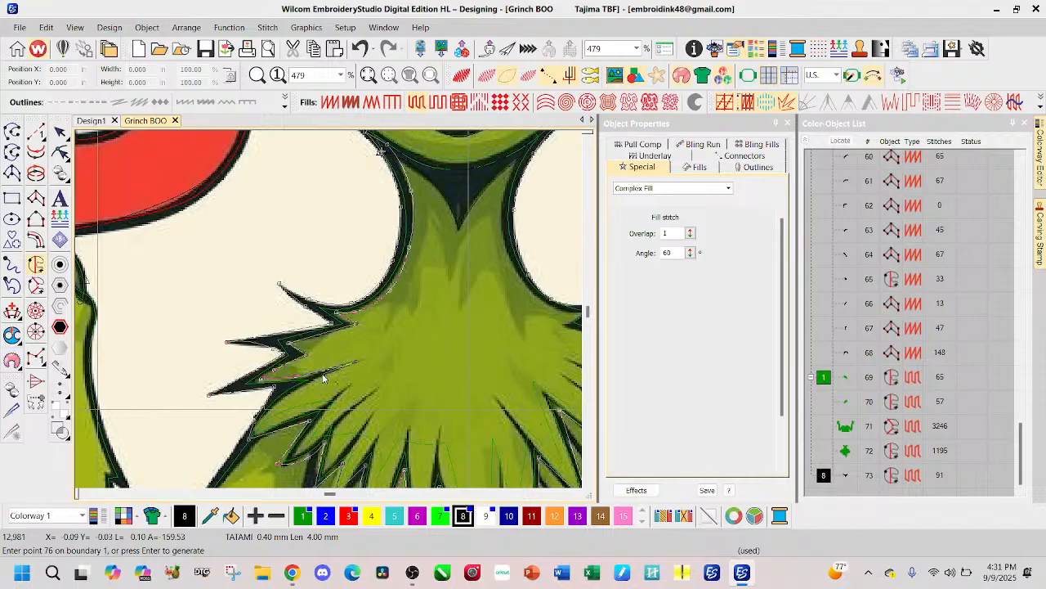
left_click(283, 397)
Step: Trace the inner edge of the tuft at the top of the left arm, around the pointed end of its fur stroke
scroll(288, 399, "up", 2)
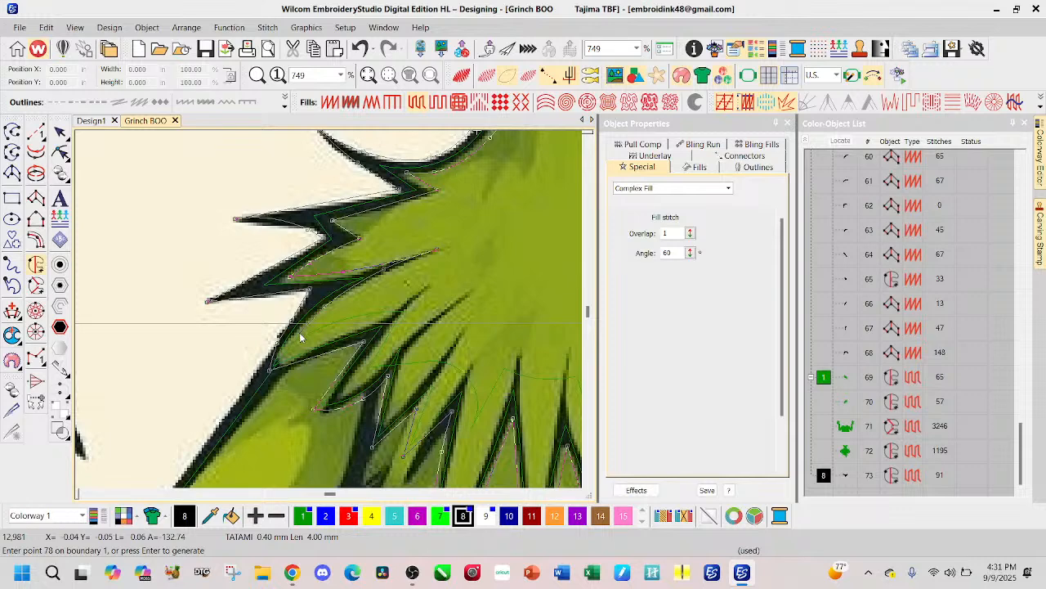
left_click(282, 359)
left_click(284, 353)
left_click(354, 329)
left_click(396, 309)
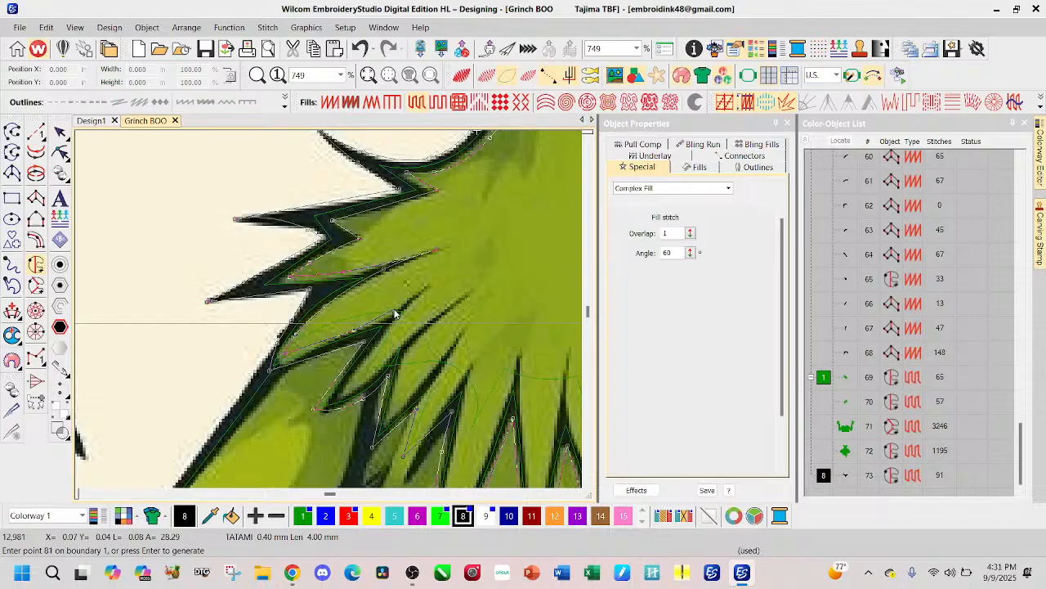
left_click(429, 285)
left_click(401, 310)
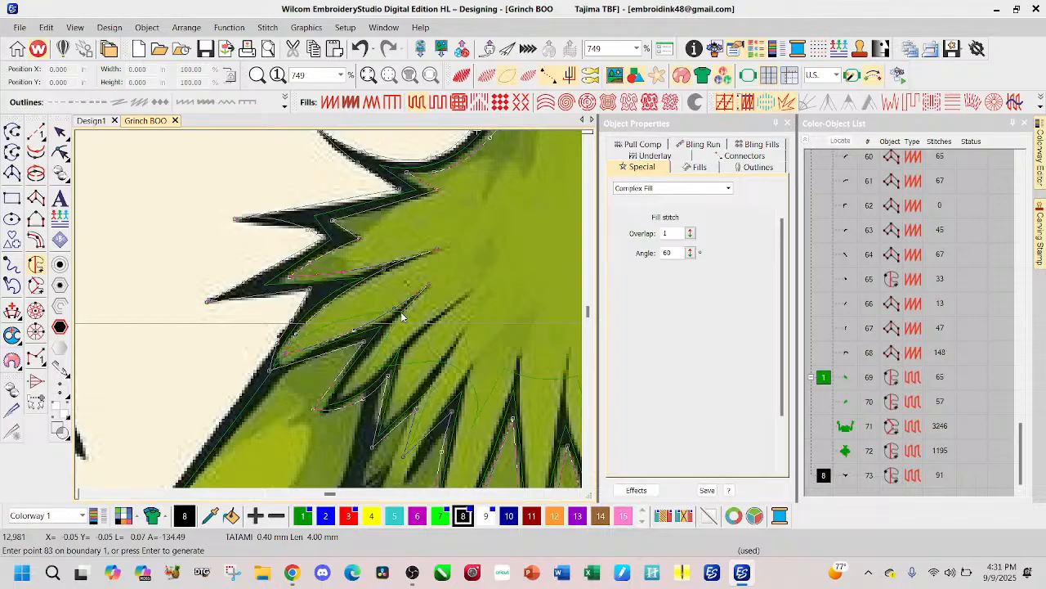
Step: Trace the inside of the next left-hand tuft from its inner tip, around the pointed end of the following fur stroke
left_click(335, 394)
left_click(334, 399)
left_click(358, 398)
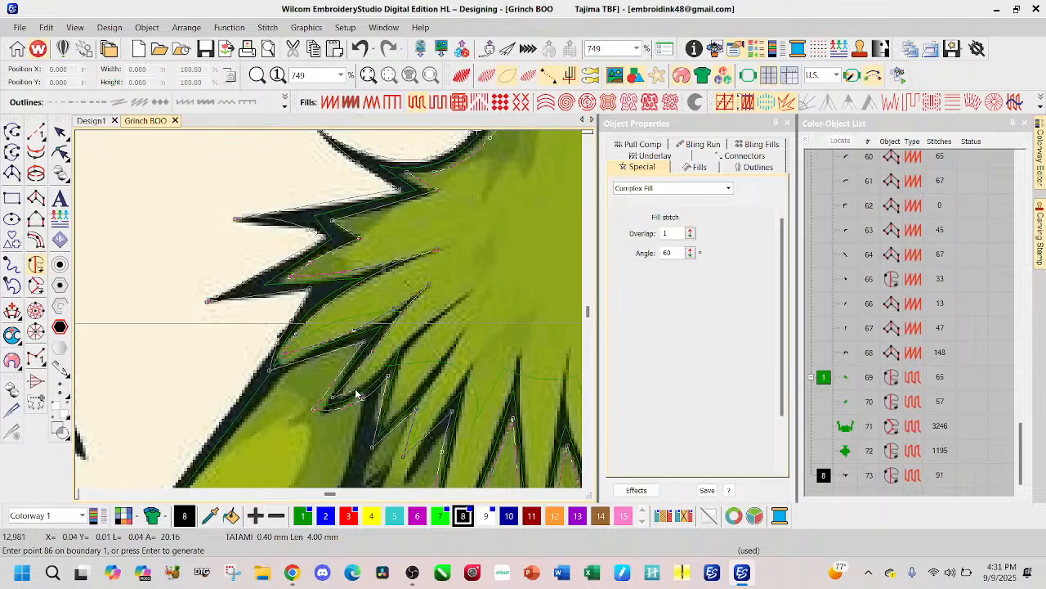
left_click(410, 344)
left_click(470, 294)
left_click(426, 326)
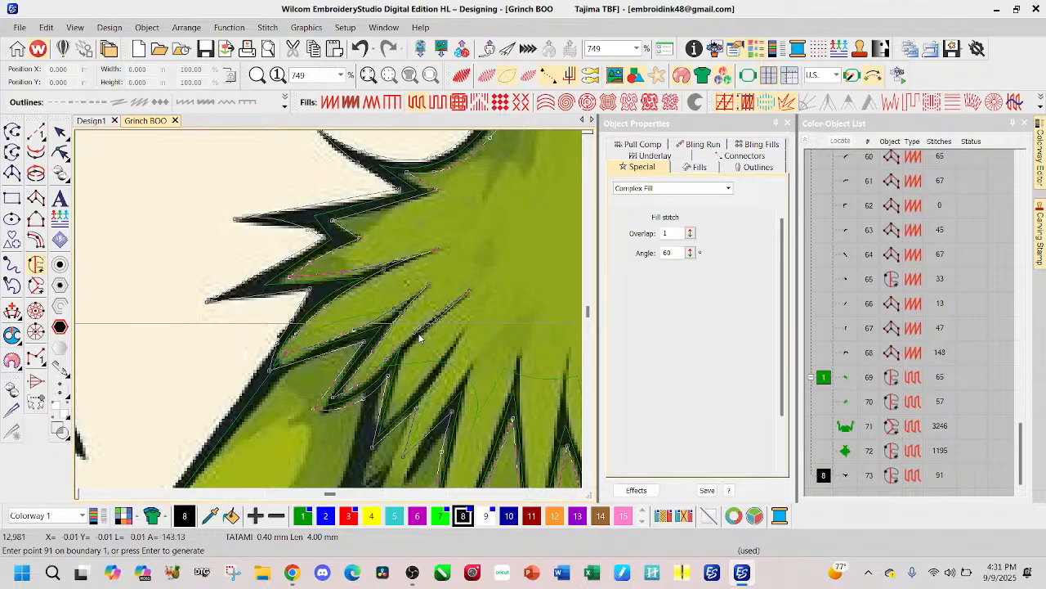
Step: Trace the inside of the second short tuft, re-placing its inner tip point, and continue up to the next fur stroke's end
left_click(404, 358)
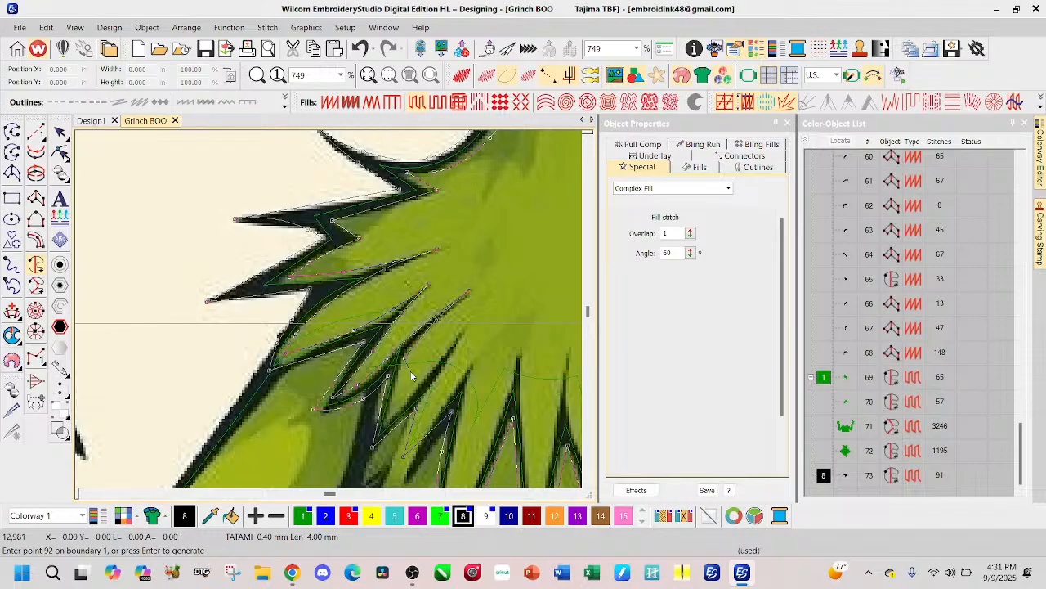
left_click(386, 421)
key("BackSpace")
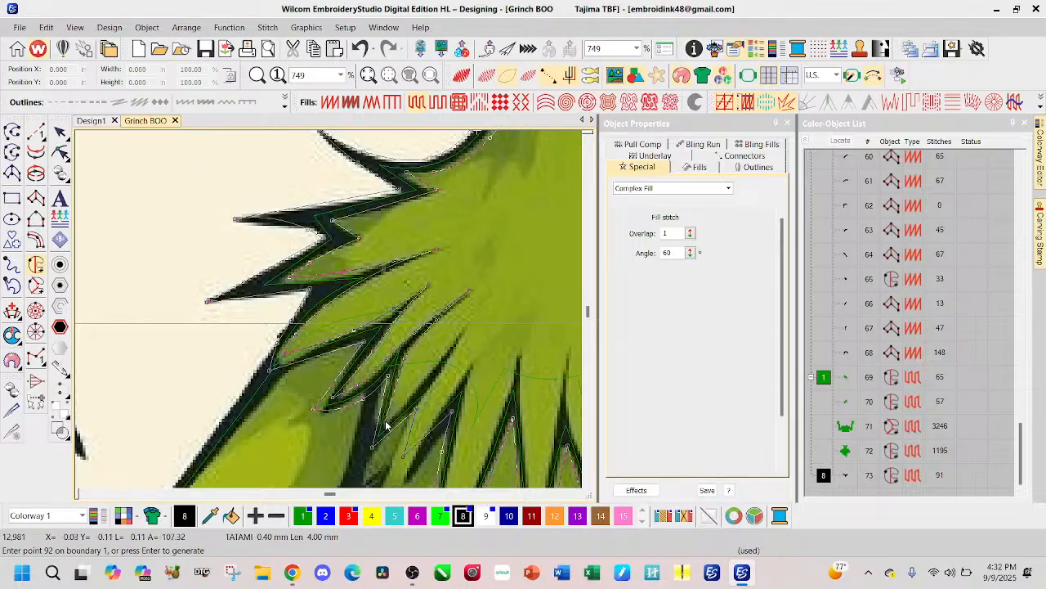
left_click(385, 422)
left_click(418, 394)
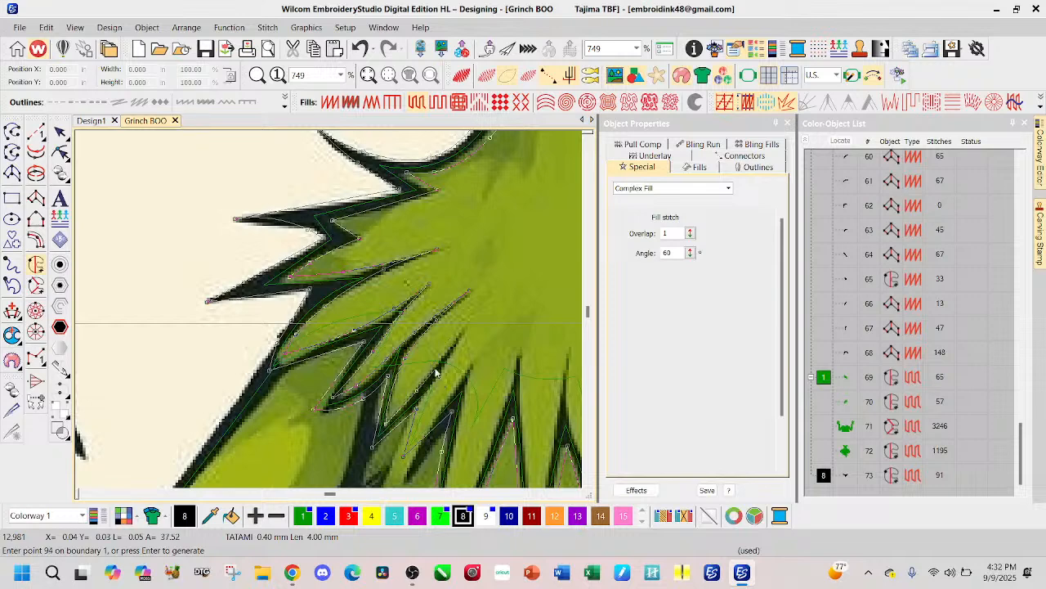
left_click(441, 363)
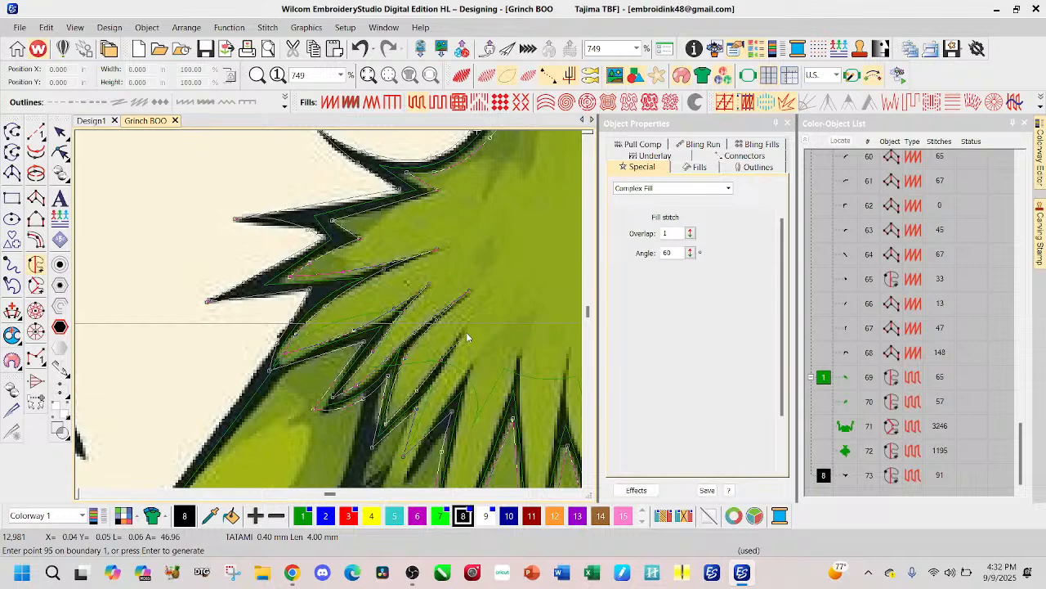
Step: Trace the inside of the third short tuft and the adjoining long tuft, around the fur stroke's pointed end between them
left_click(445, 376)
left_click(426, 432)
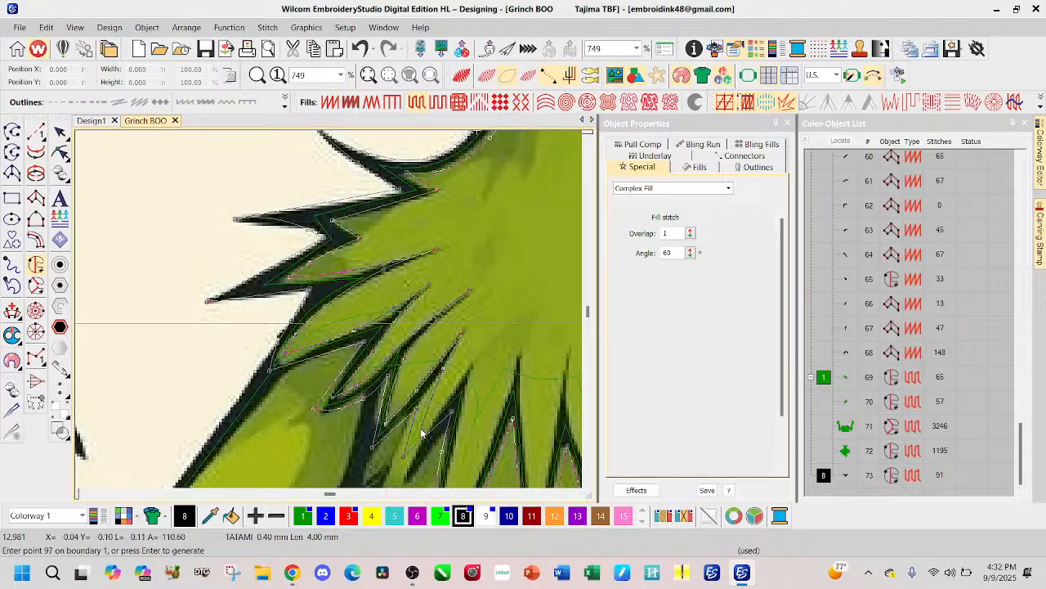
left_click(470, 366)
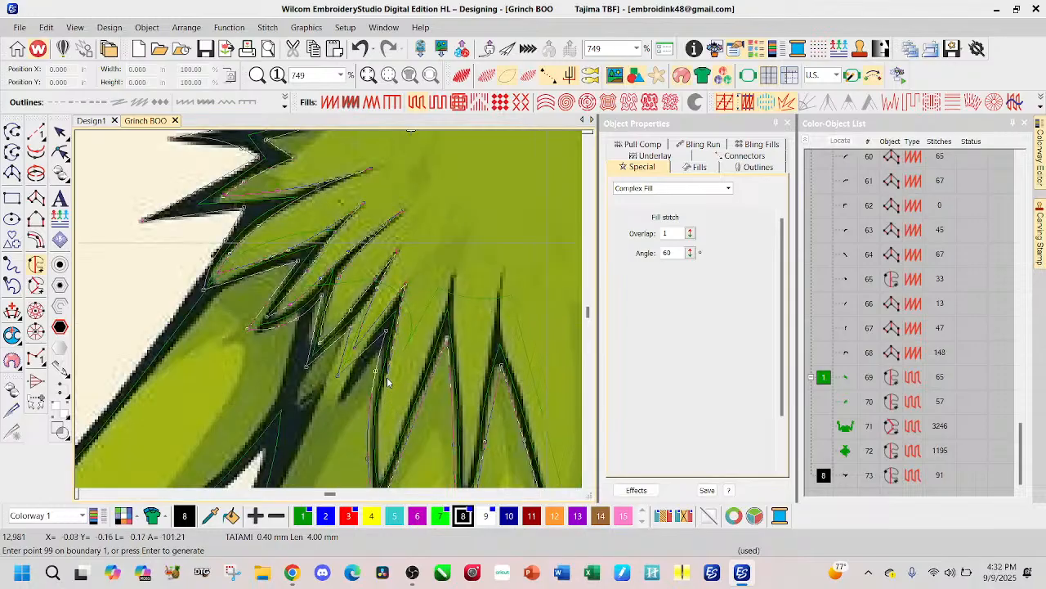
left_click(388, 376)
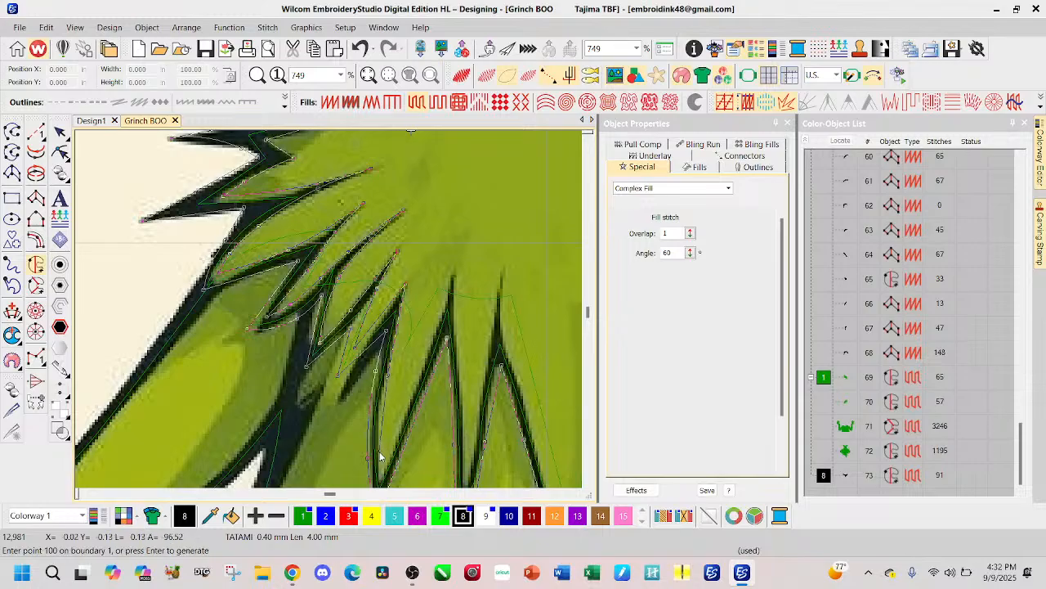
left_click(377, 444)
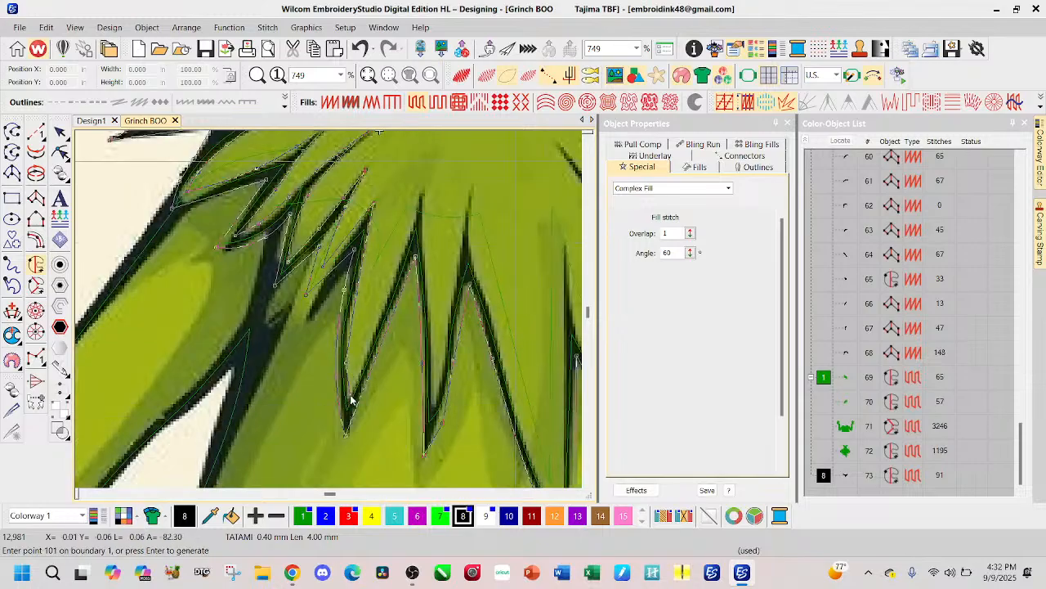
left_click(349, 398)
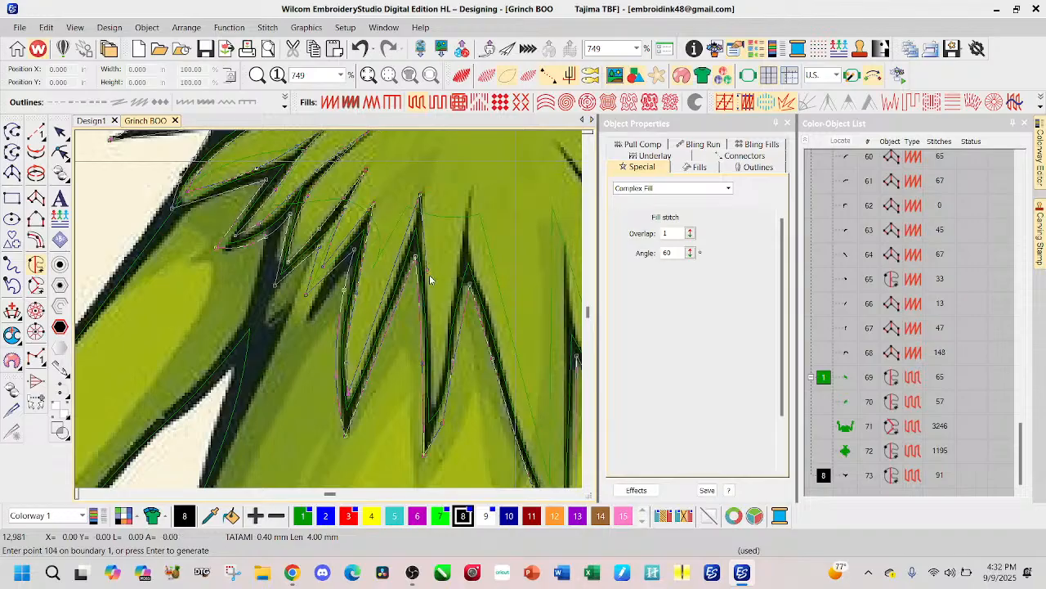
Step: Trace the inside of the narrow tuft at the chest's centre and continue around the end of the fur stroke above it
left_click(431, 365)
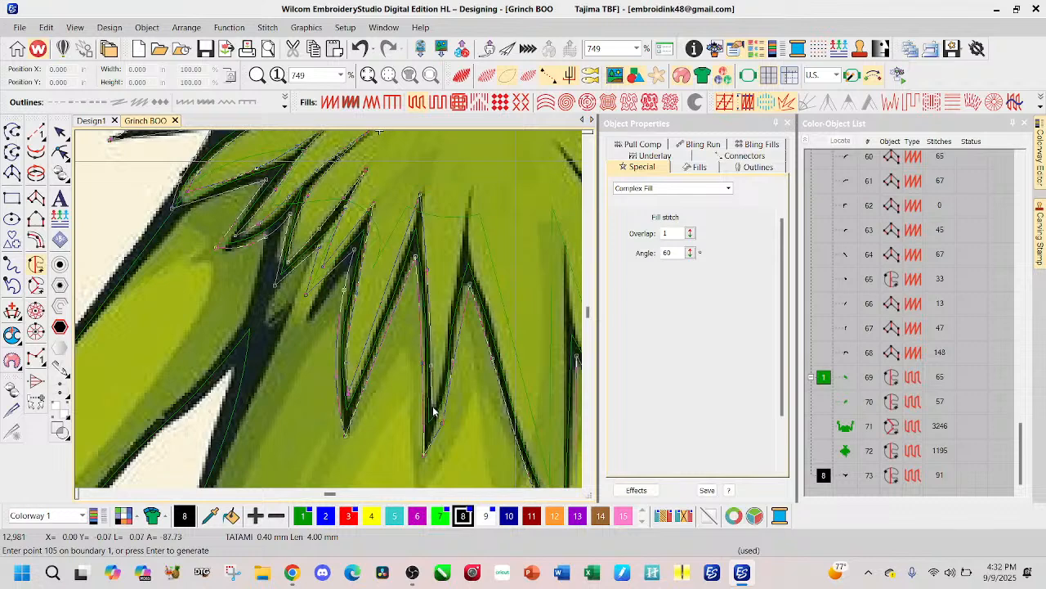
left_click(453, 288)
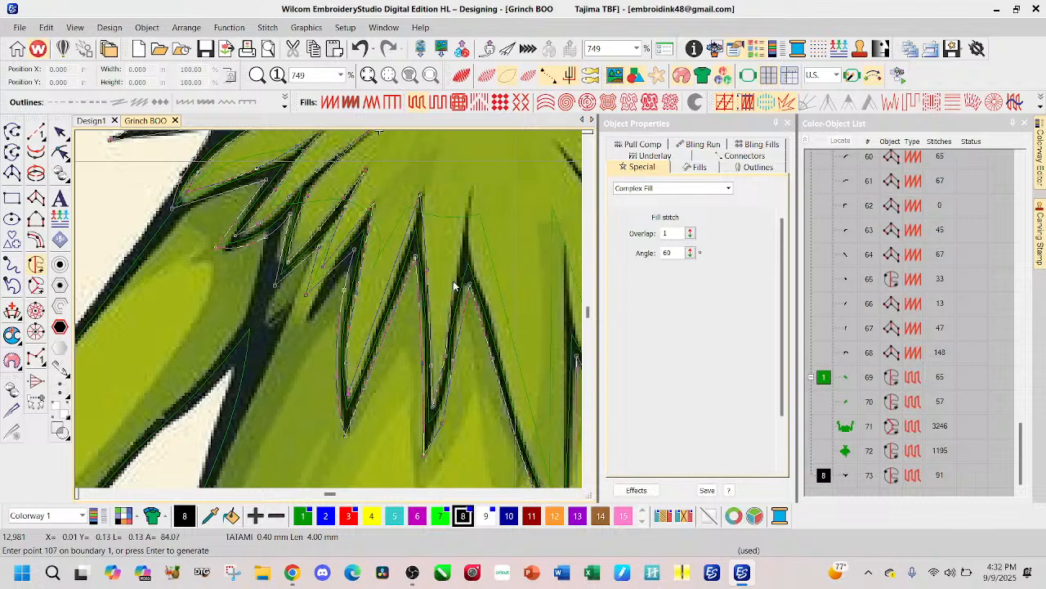
right_click(455, 280)
left_click(468, 203)
left_click(471, 194)
Step: Trace the inner edge of the longest central tuft down to its tip and up to the next fur stroke's end
right_click(499, 334)
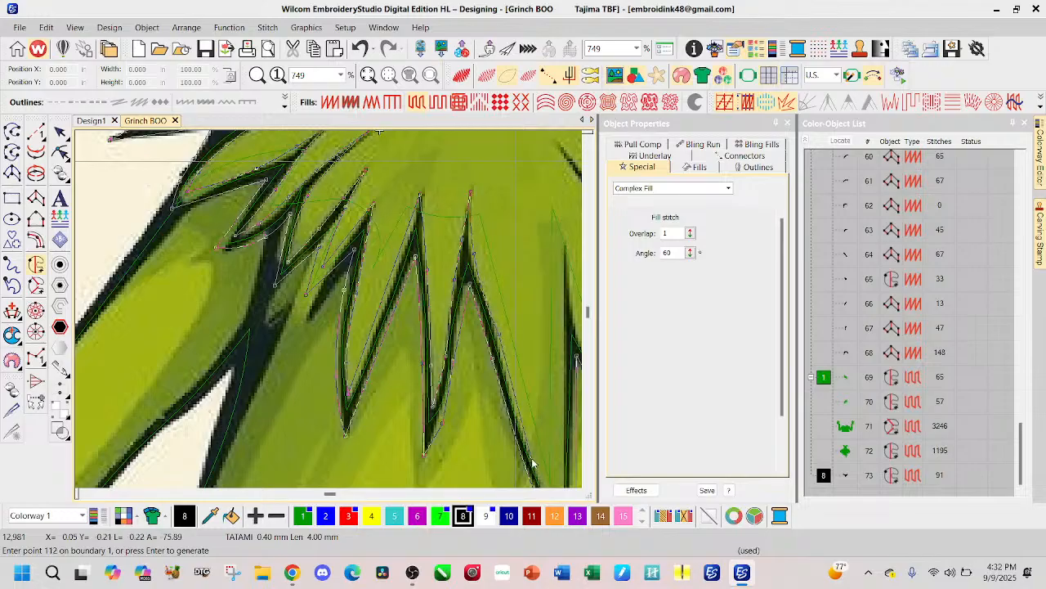
right_click(518, 408)
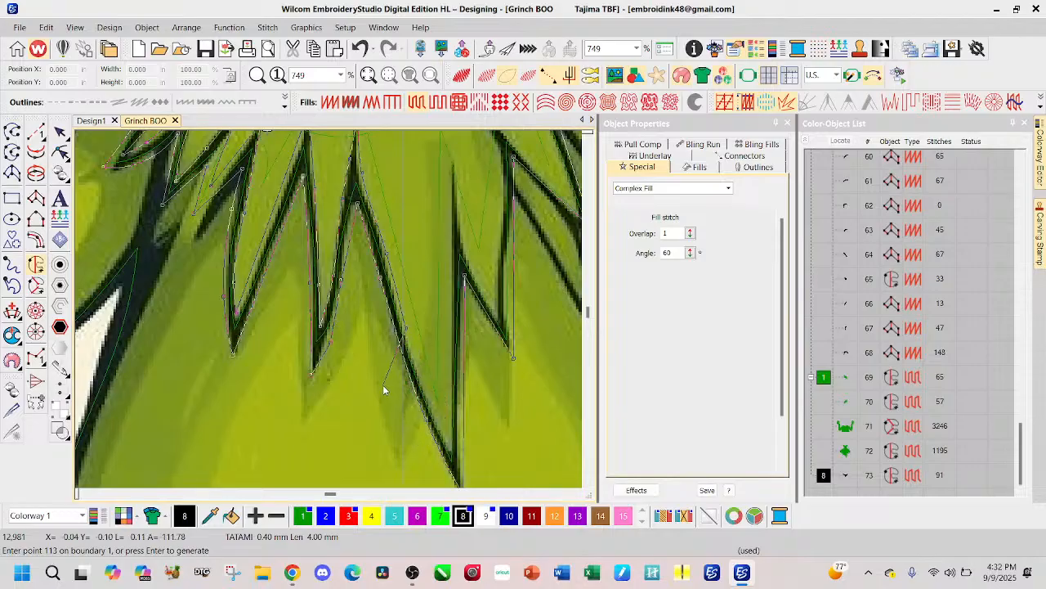
left_click(446, 446)
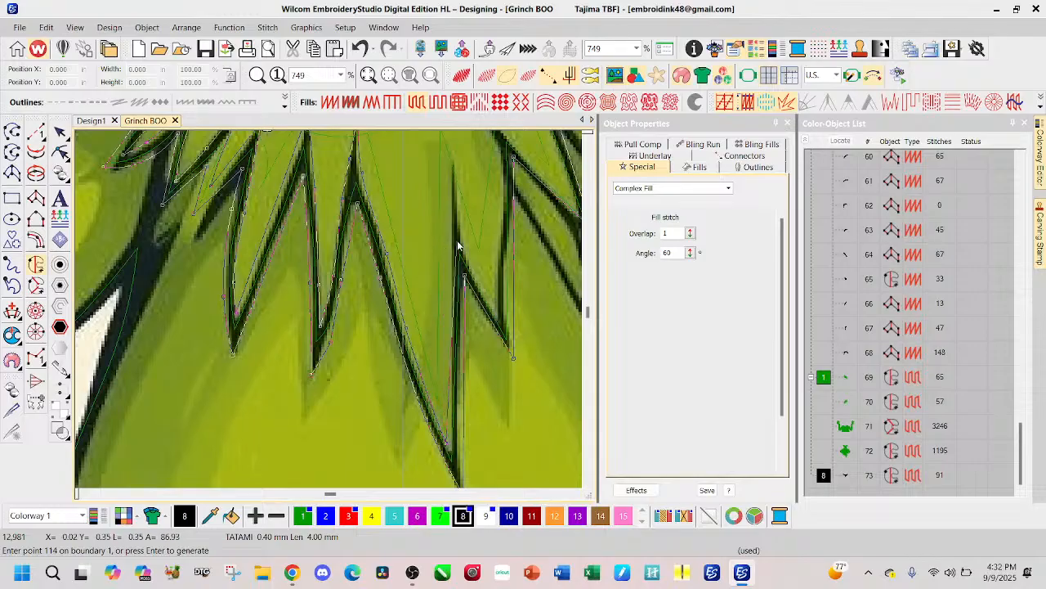
left_click(452, 171)
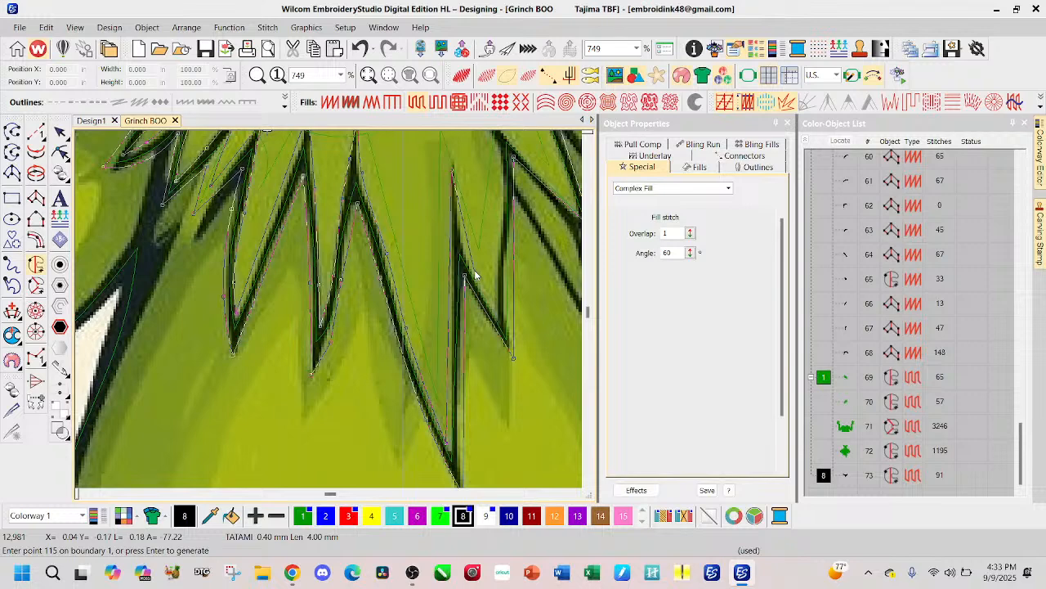
Step: Trace the inside of the short tuft right of the longest one, up to the end of the diagonal fur stroke
left_click(464, 248)
left_click(503, 324)
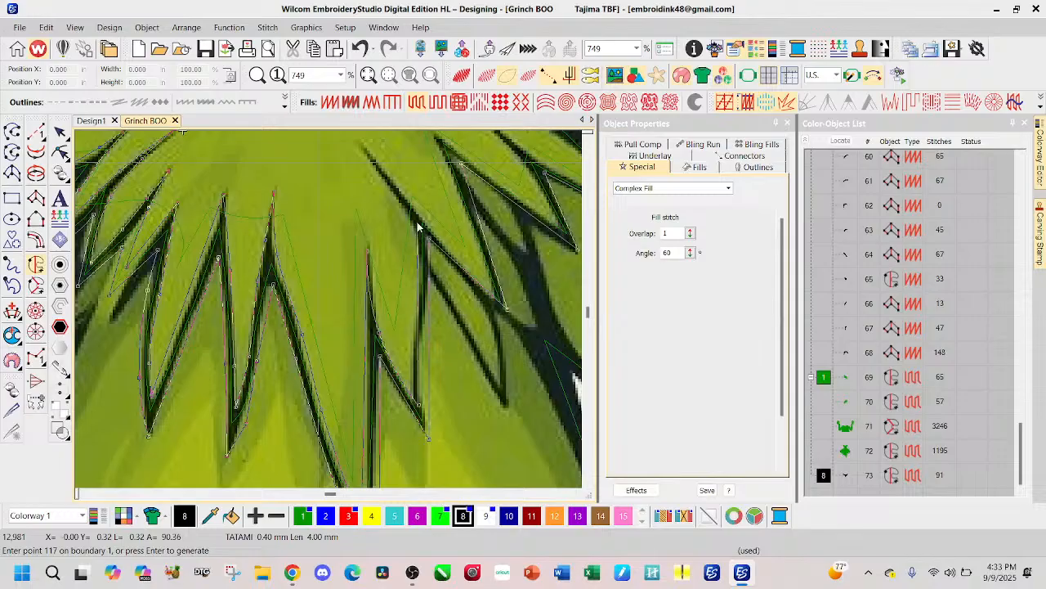
left_click(417, 227)
left_click(387, 182)
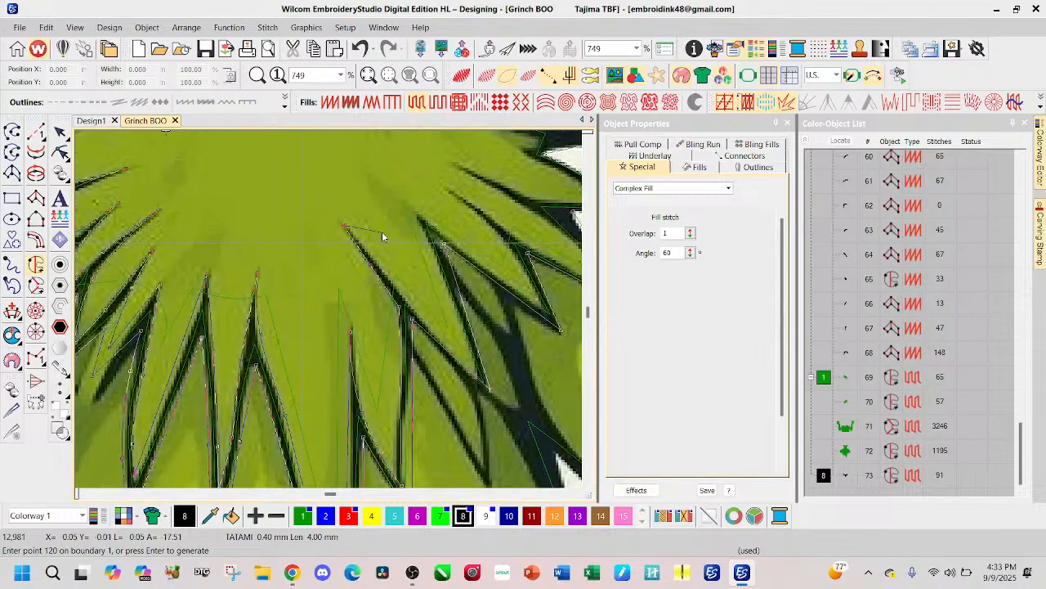
Step: Trace the inner edges of the next two right-hand tufts, around their tips and the fur stroke ends above them
left_click(411, 304)
left_click(488, 388)
left_click(418, 211)
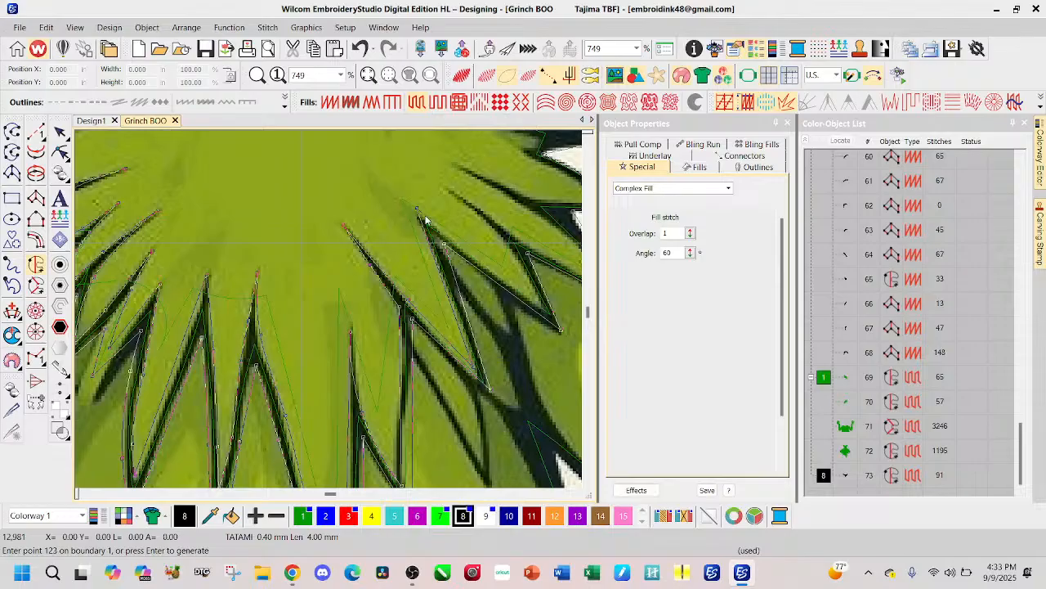
left_click(539, 300)
left_click(509, 244)
left_click(446, 190)
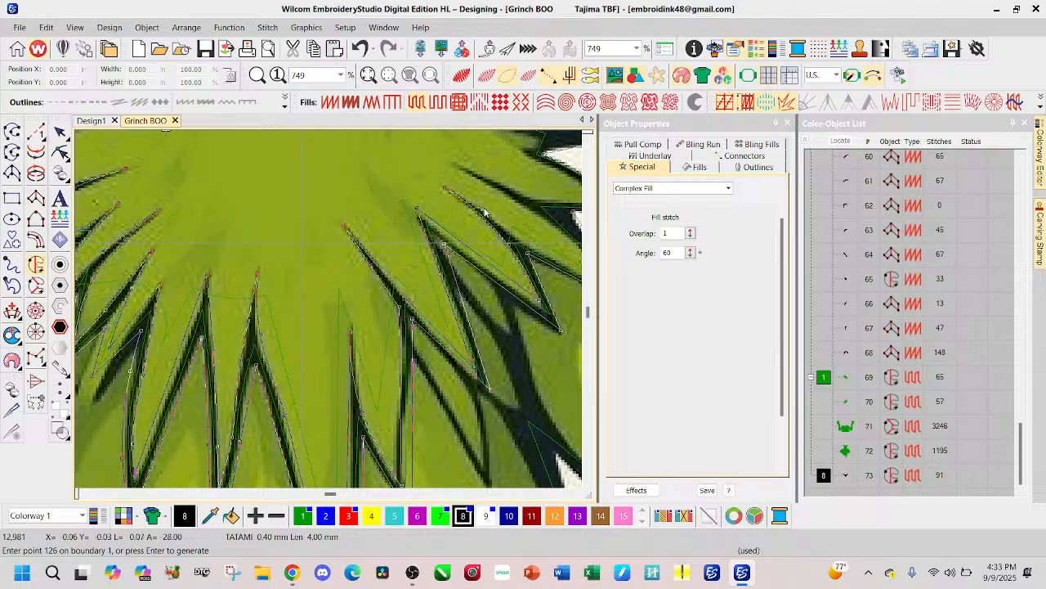
Step: Trace the inside of the tuft at the top of the right arm and continue to the next fur stroke's end
left_click(497, 221)
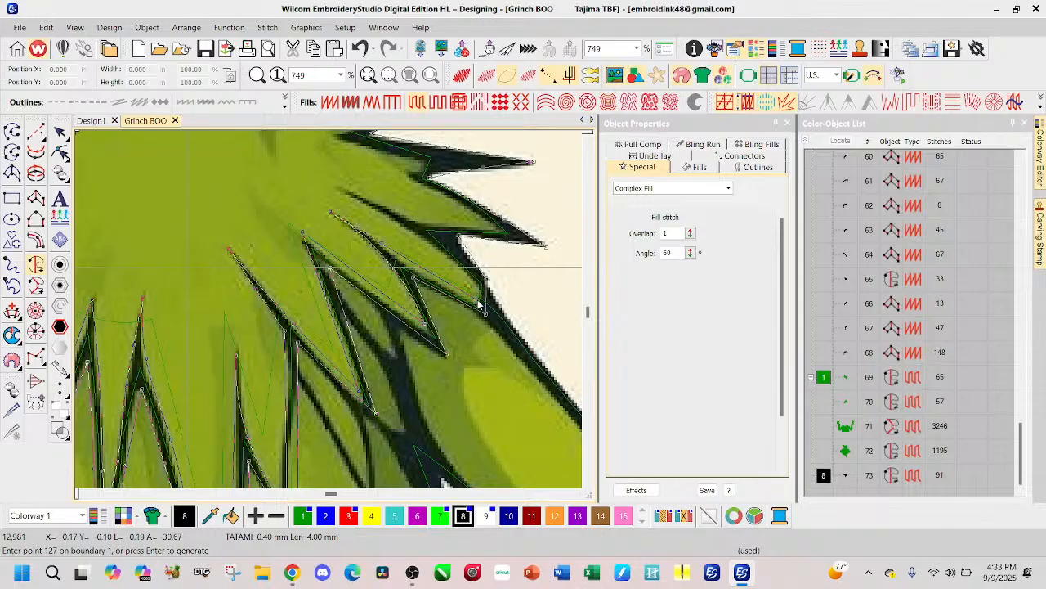
left_click(480, 308)
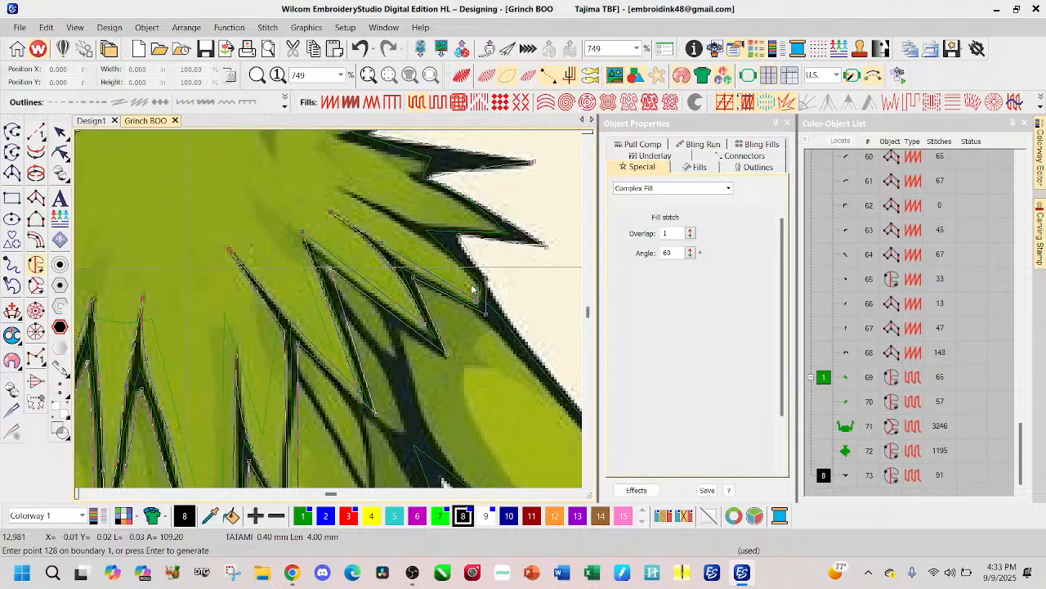
left_click(451, 261)
right_click(398, 224)
left_click(342, 189)
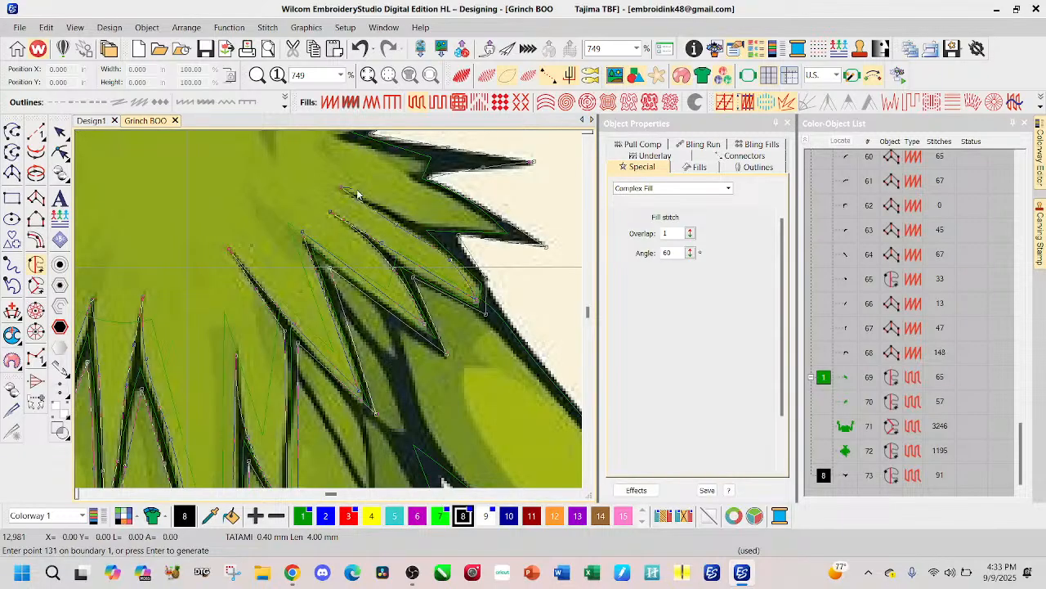
Step: Trace the inner edge of the outermost right shoulder tufts up to the base of the neck
left_click(423, 225)
left_click(498, 230)
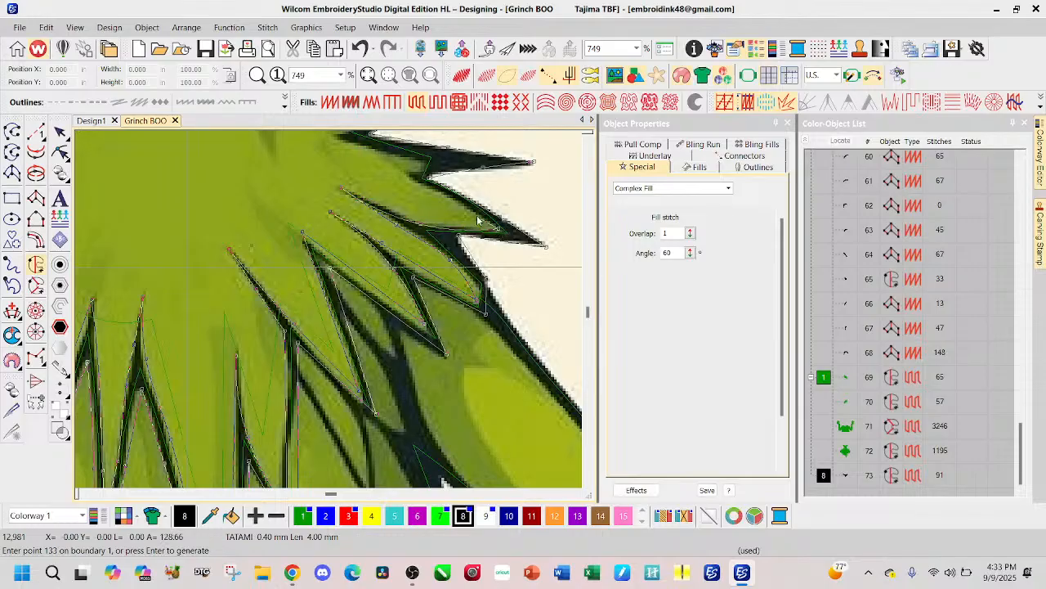
left_click(409, 173)
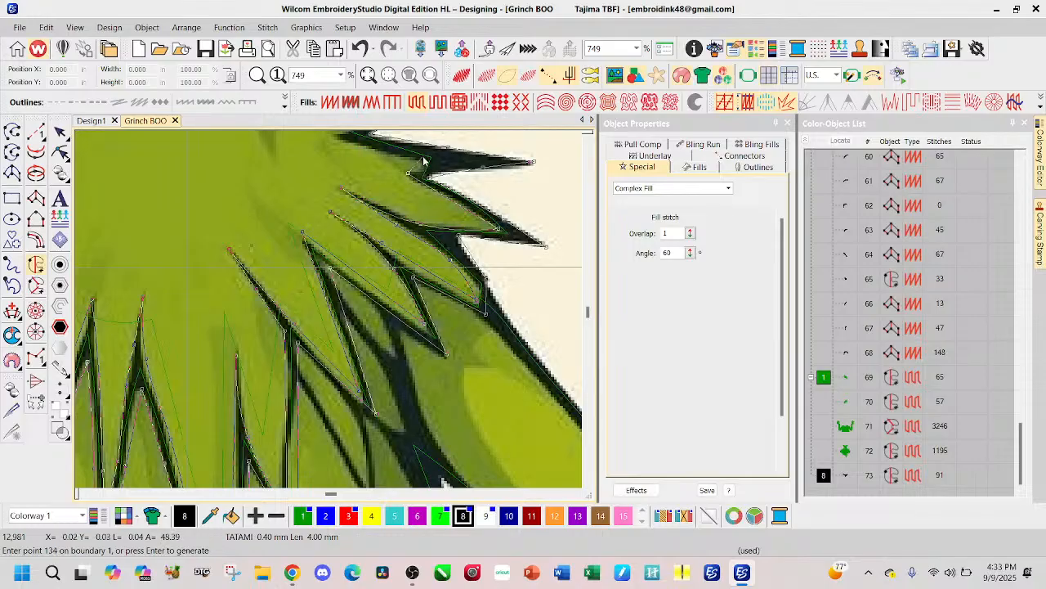
left_click(424, 166)
scroll(294, 204, "up", 2)
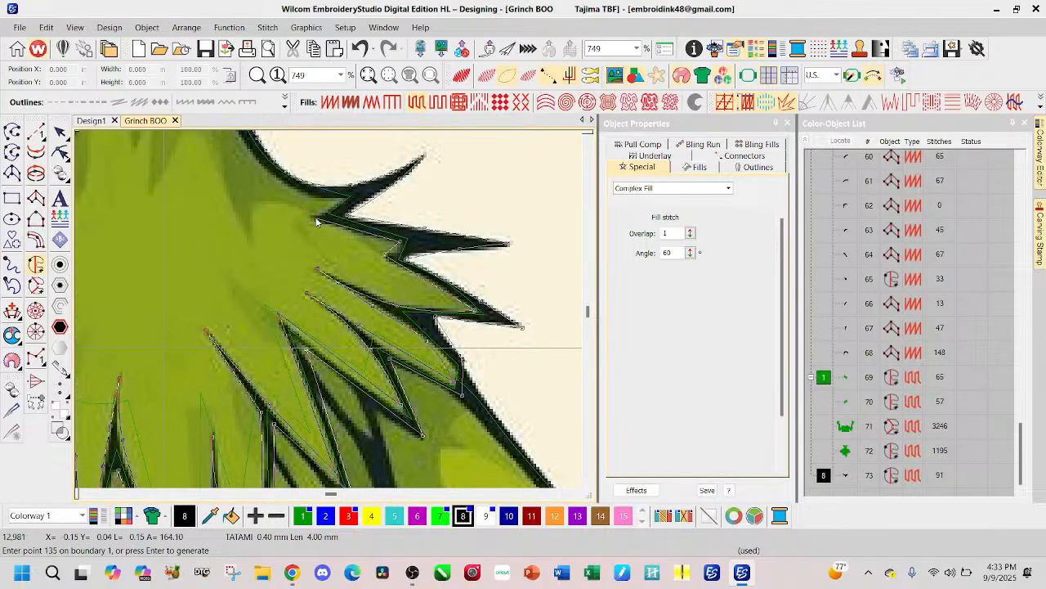
left_click(314, 219)
left_click(302, 190)
Step: Trace the inner edge of the neck's right side up to the chin, bringing the outline back toward its starting point
scroll(284, 226, "up", 2)
left_click(283, 214)
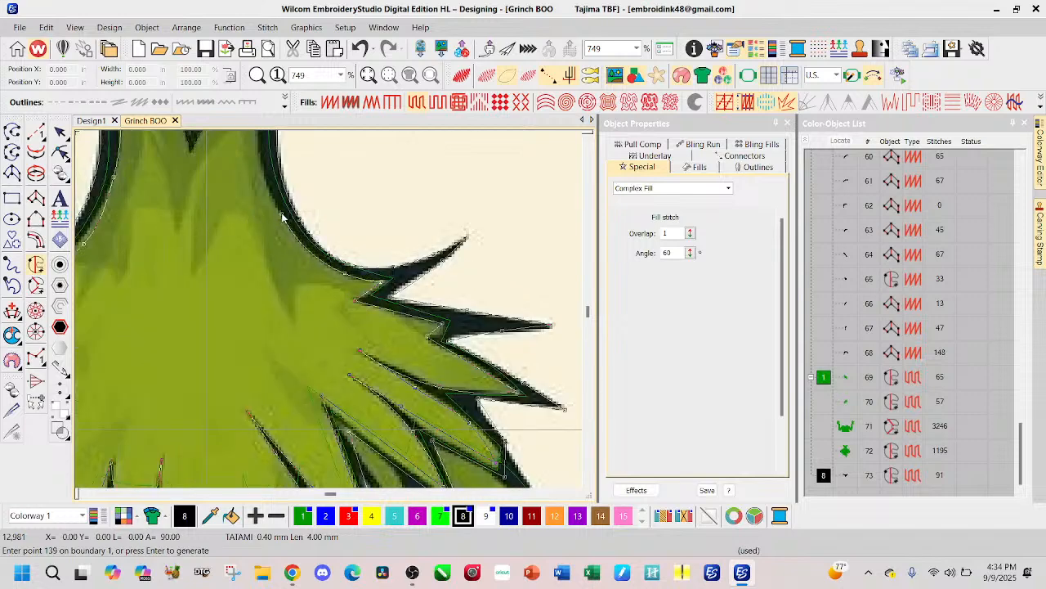
scroll(282, 215, "up", 2)
left_click(295, 233)
scroll(307, 213, "up", 2)
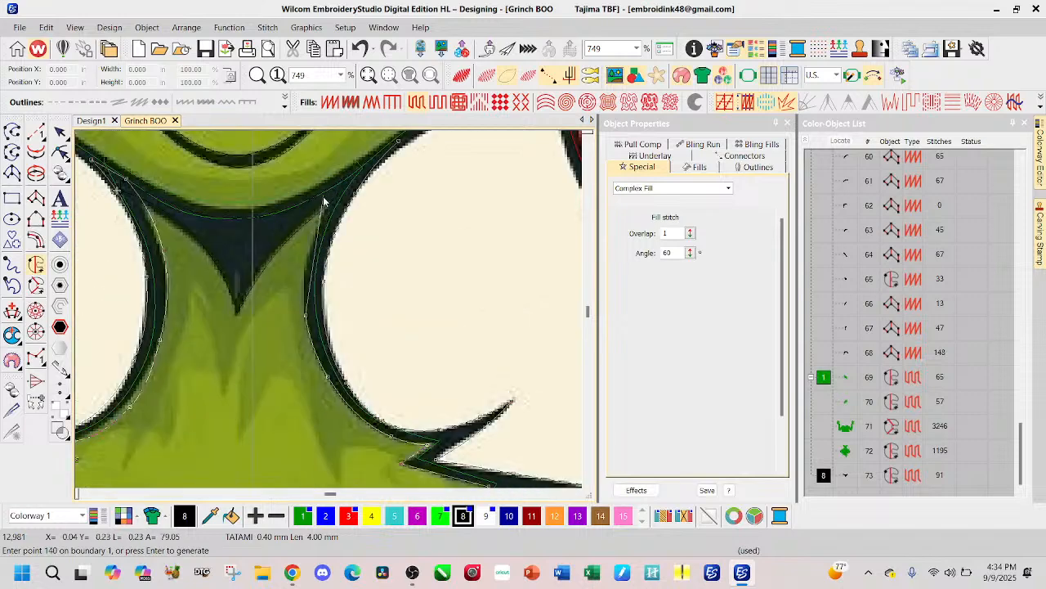
left_click(323, 215)
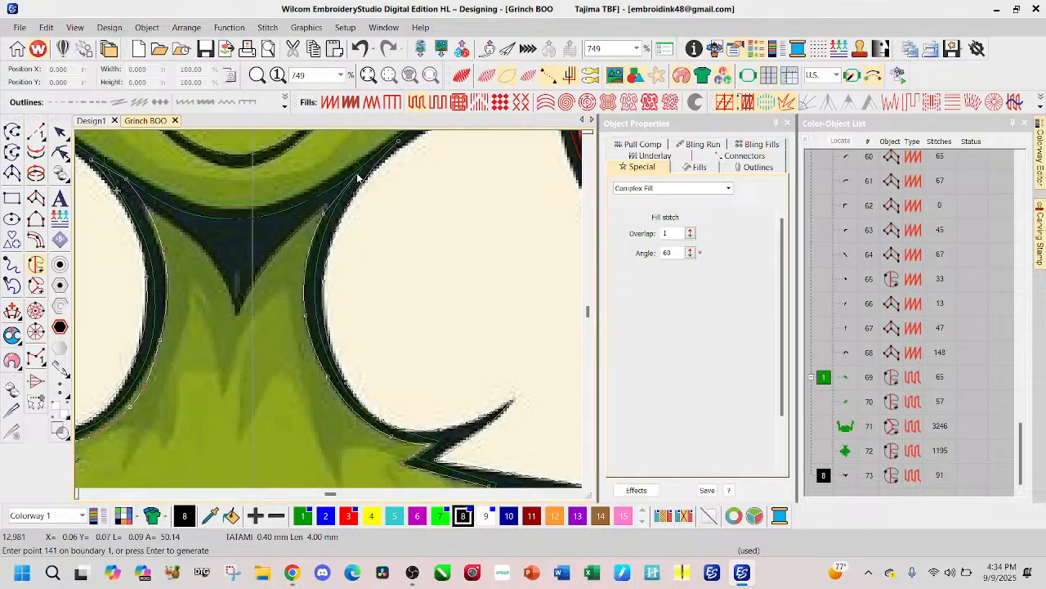
scroll(356, 175, "up", 2)
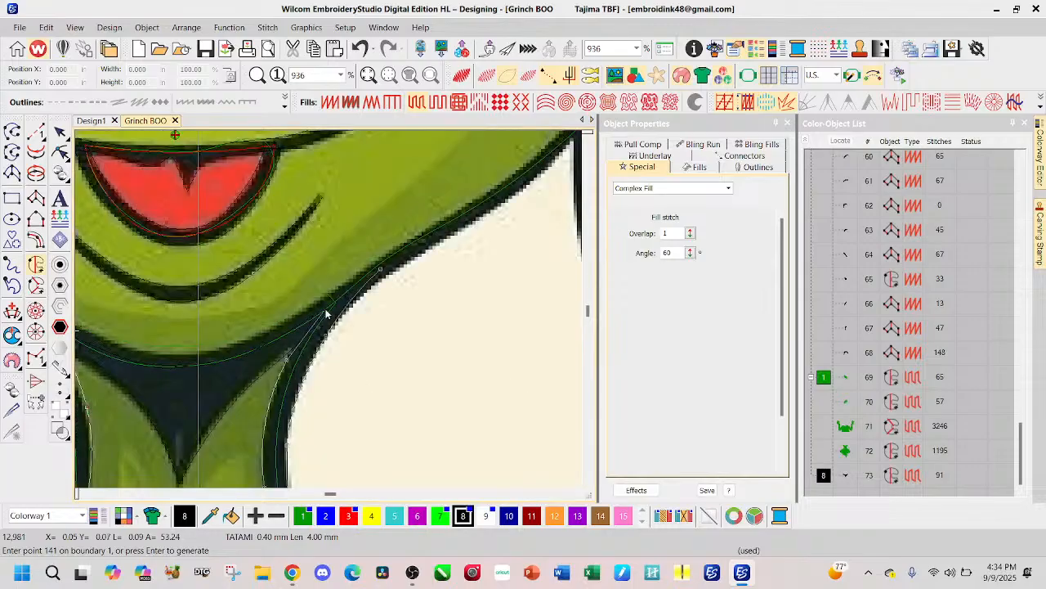
left_click(325, 313)
Step: Close the neck and chest fur boundary and generate its fill with a stitch angle of about 6°
key("Return")
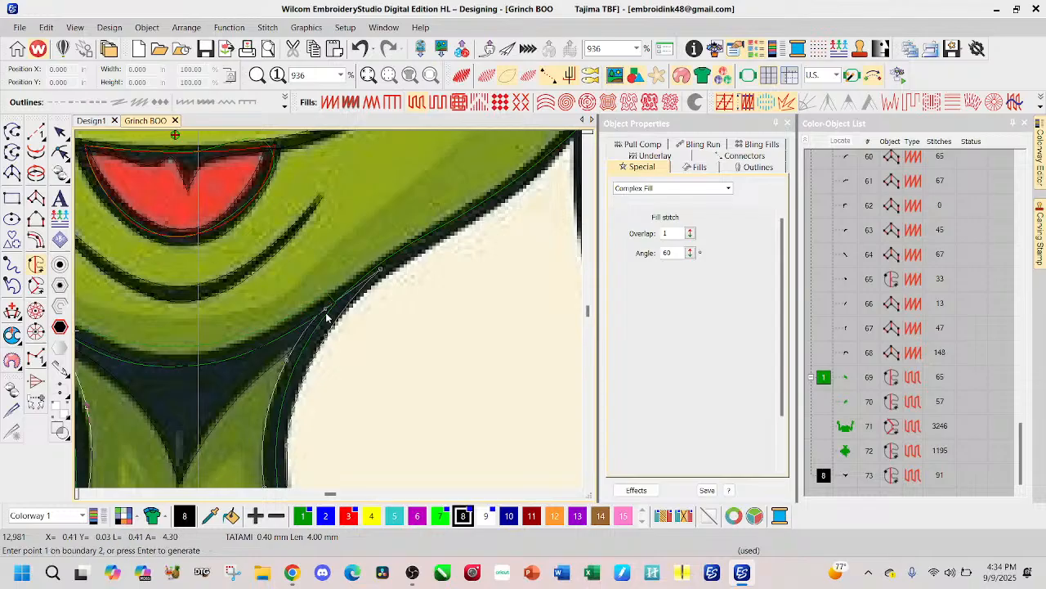
key("Return")
left_click(253, 435)
left_click(339, 423)
Step: Reshape the neck outline by pulling its two upper end points, on either side of the chin, inward along the jaw line
left_click(61, 154)
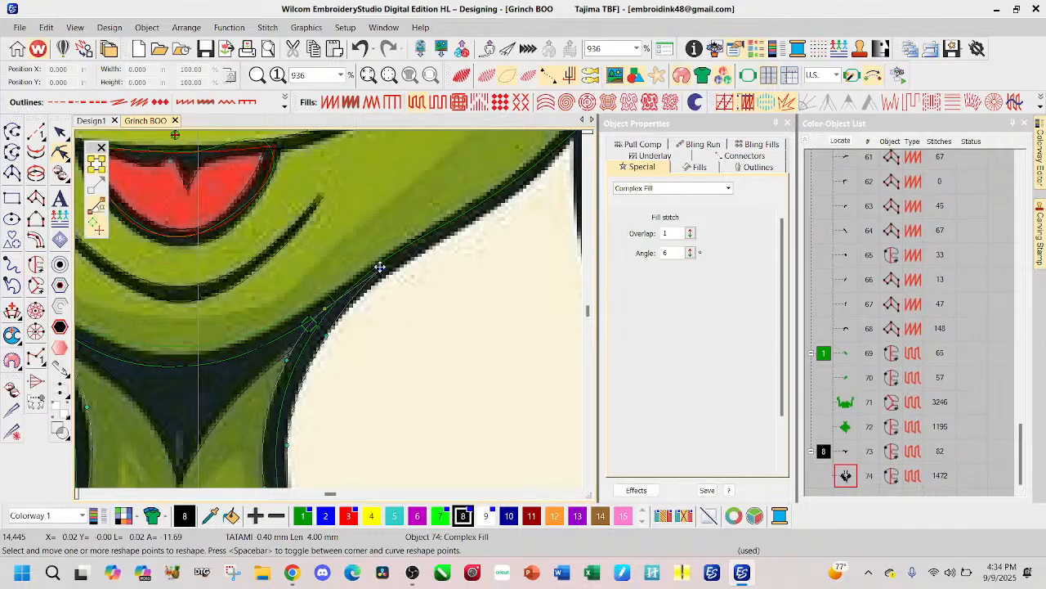
left_click(352, 292)
scroll(313, 313, "down", 2)
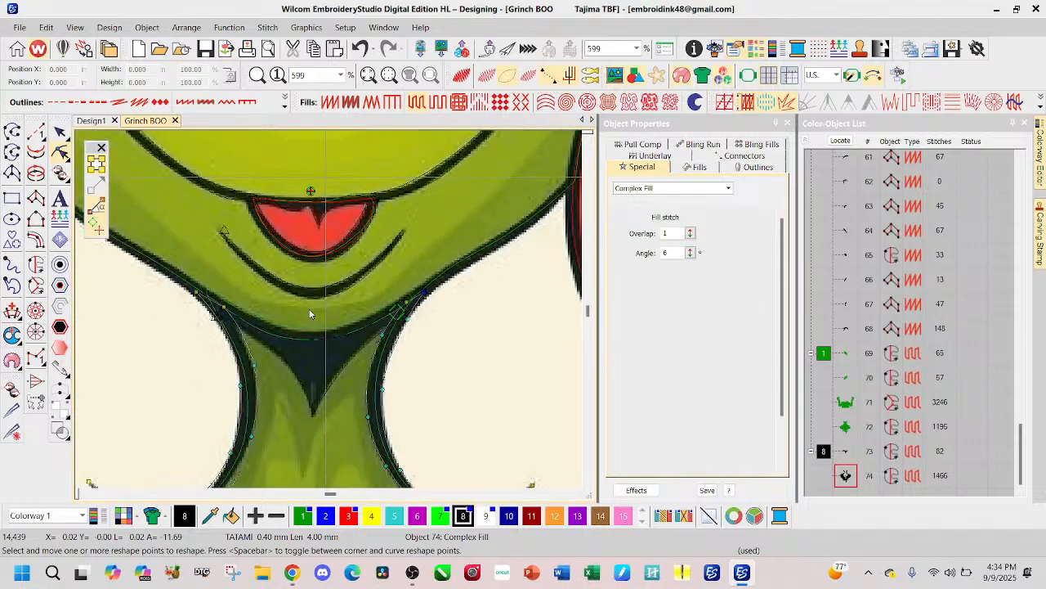
left_click_drag(198, 293, 212, 304)
Step: Show the design in realistic stitch view and change the neck and chest fur outline's fill to Satin
left_click(60, 131)
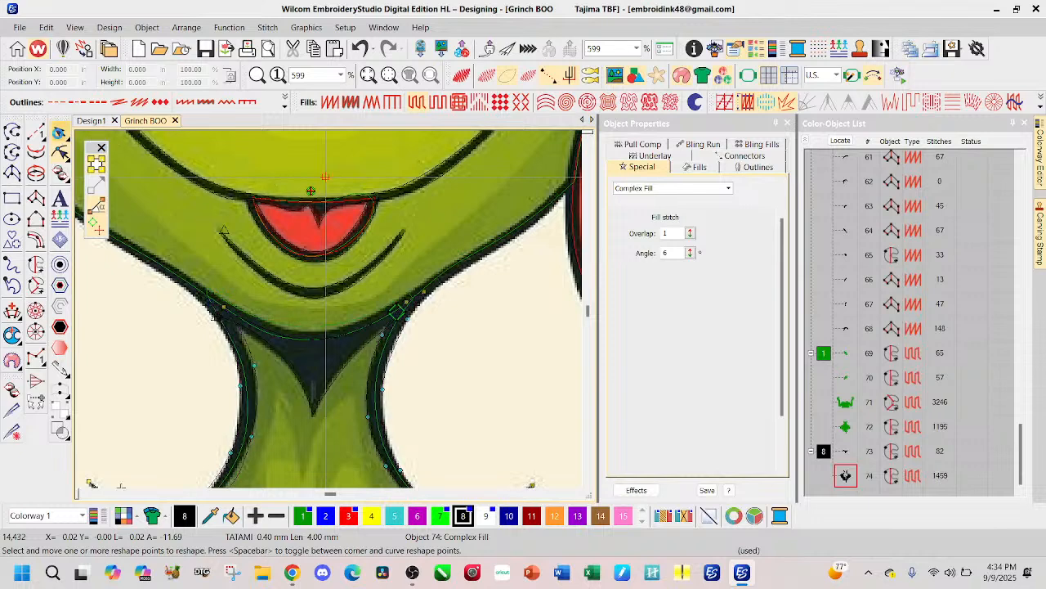
key("s")
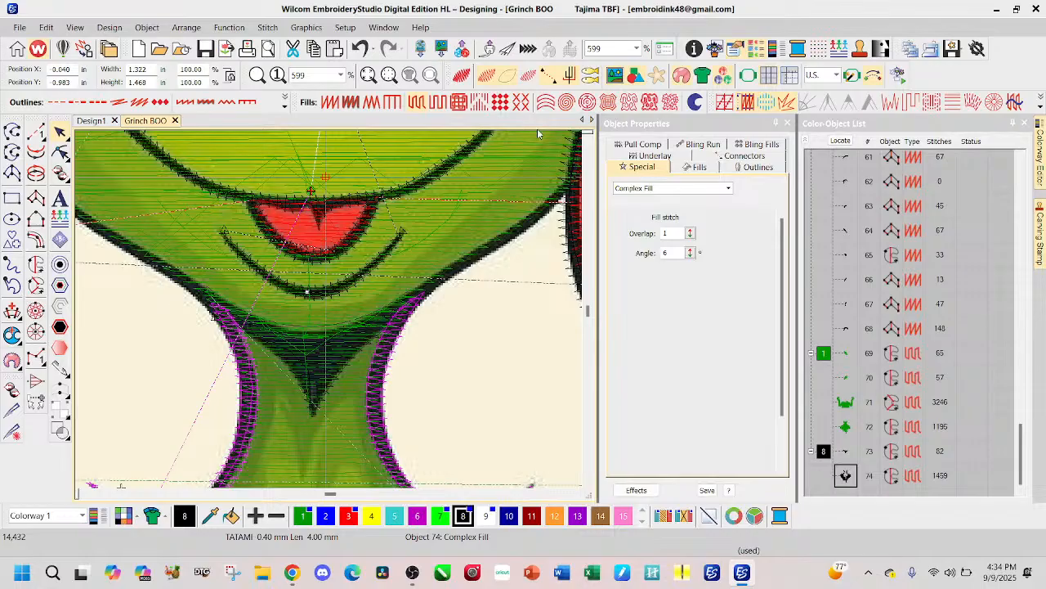
left_click(460, 79)
scroll(301, 408, "down", 5)
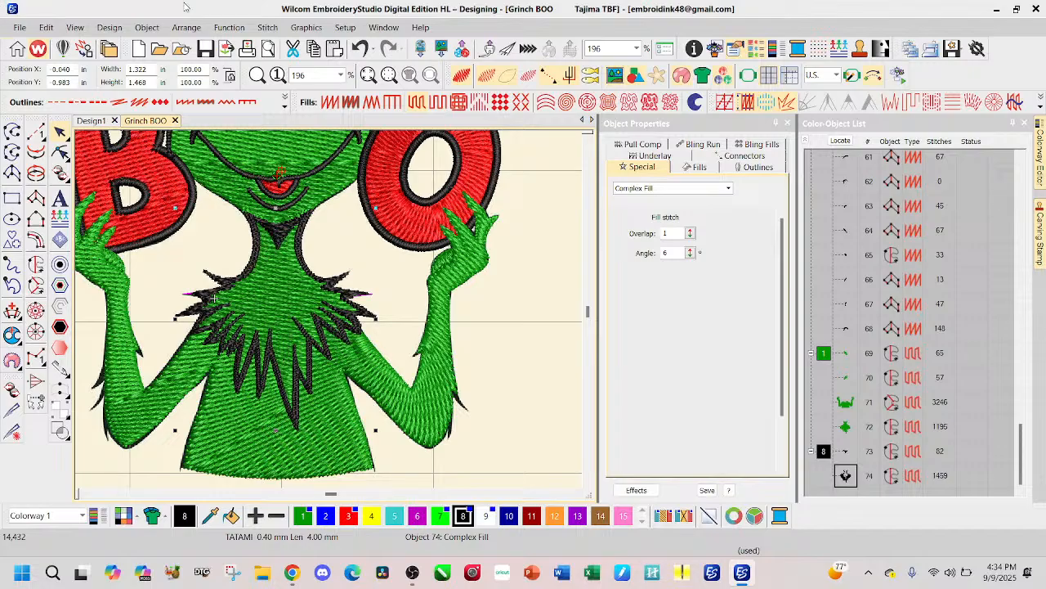
left_click(334, 103)
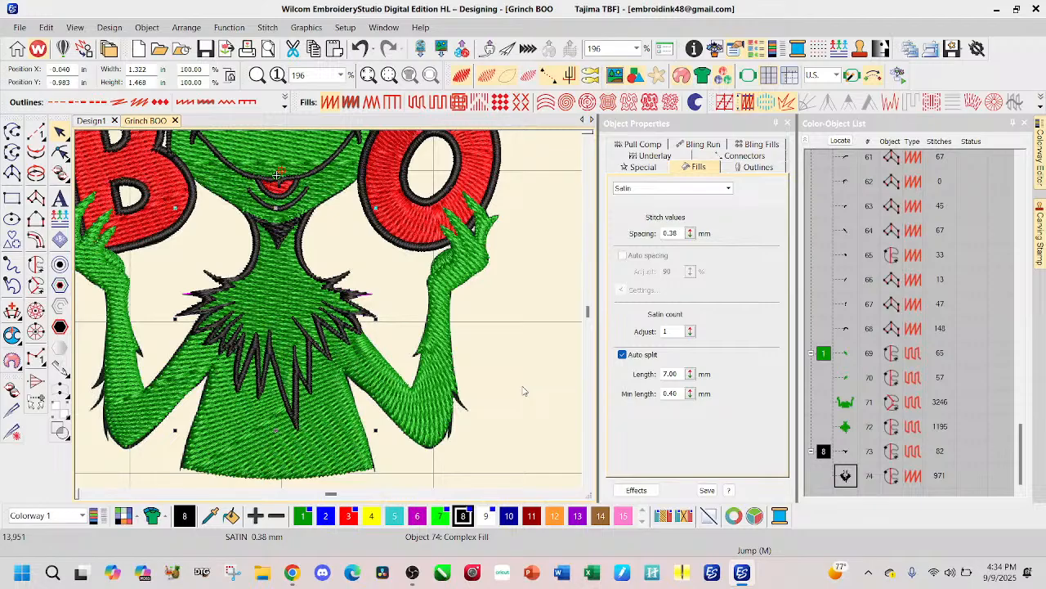
Step: Reorient the neck and chest fur outline's stitch angle so it slopes down from the left shoulder to the right arm
left_click(60, 152)
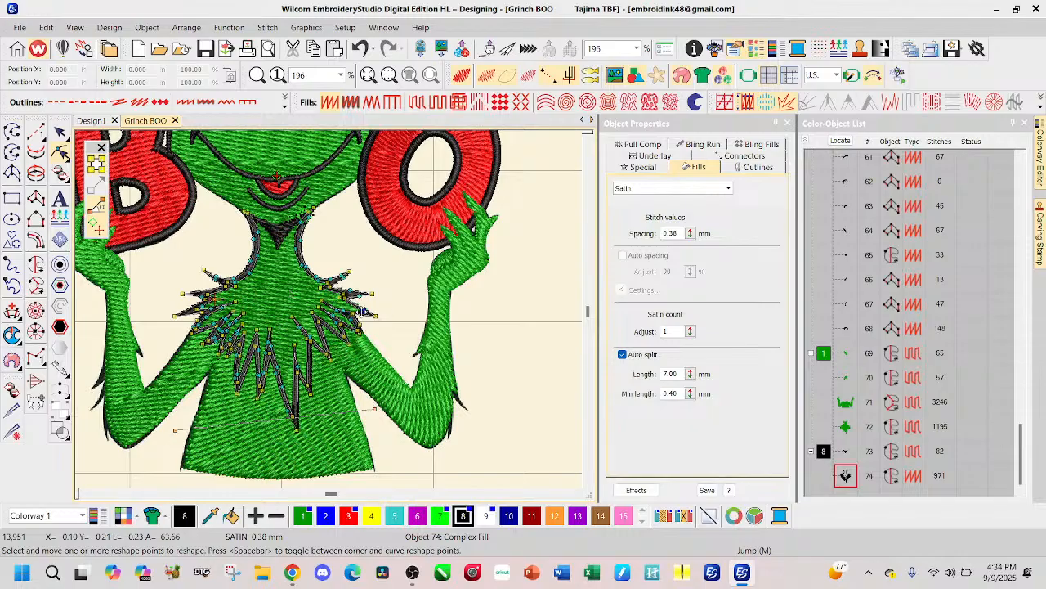
scroll(363, 328, "up", 3)
scroll(278, 293, "down", 4)
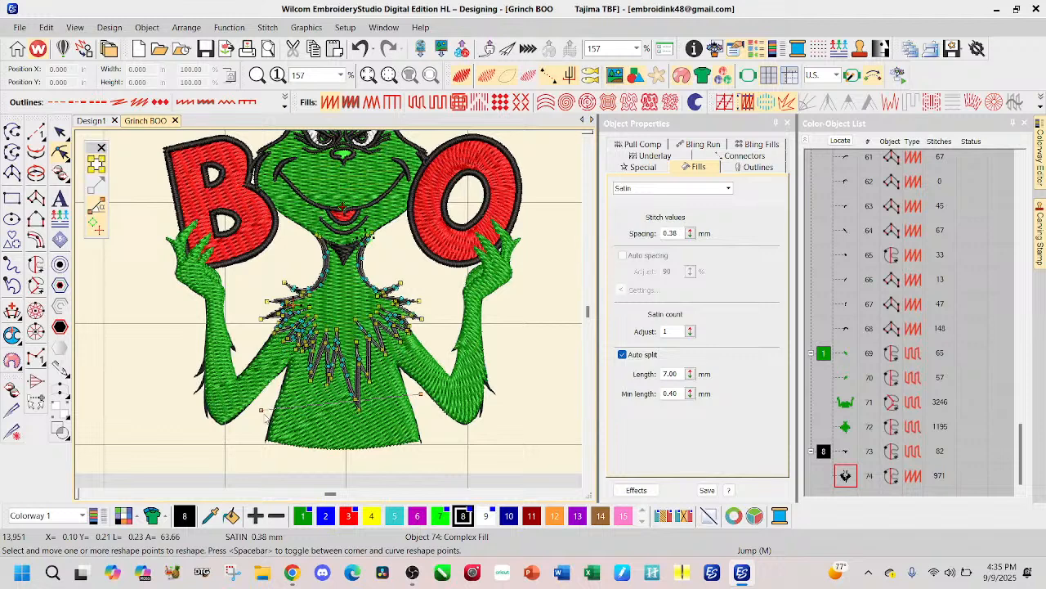
left_click_drag(261, 412, 262, 282)
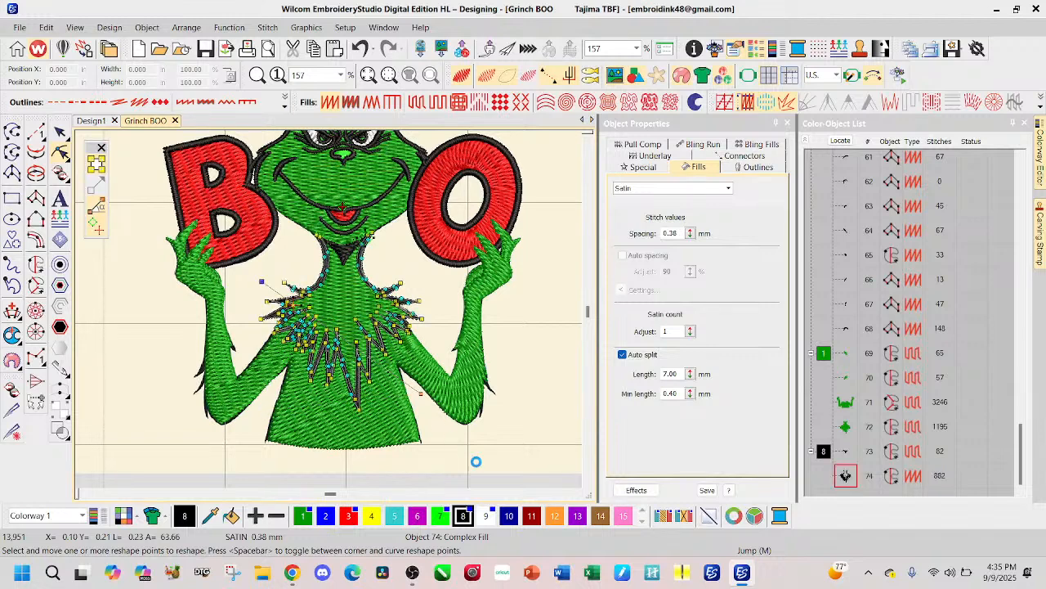
left_click_drag(421, 394, 420, 349)
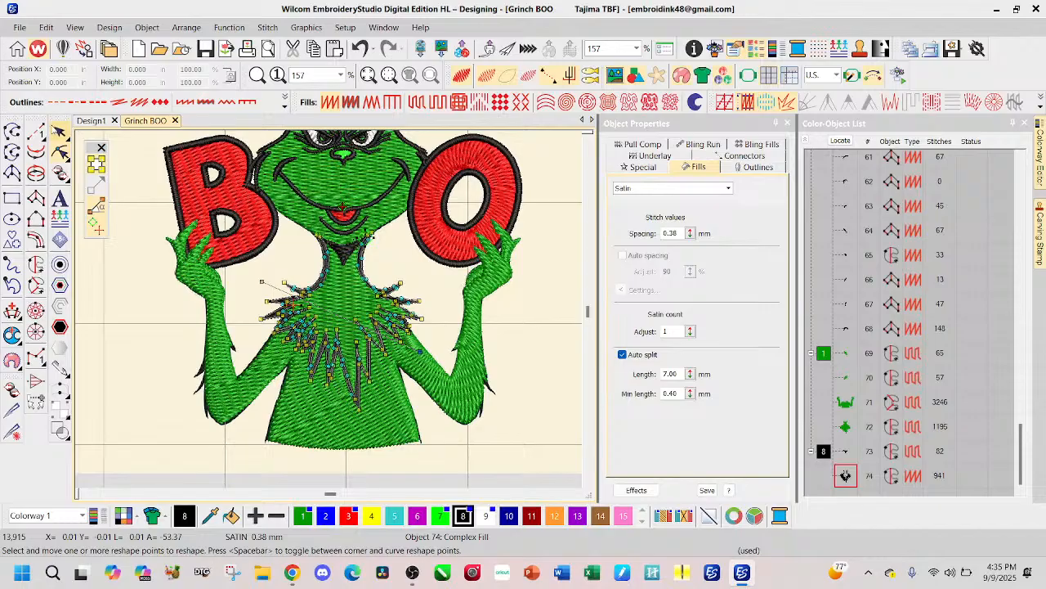
Step: Deselect the neck and chest fur outline and compare the stitched design with the underlying artwork
left_click(61, 133)
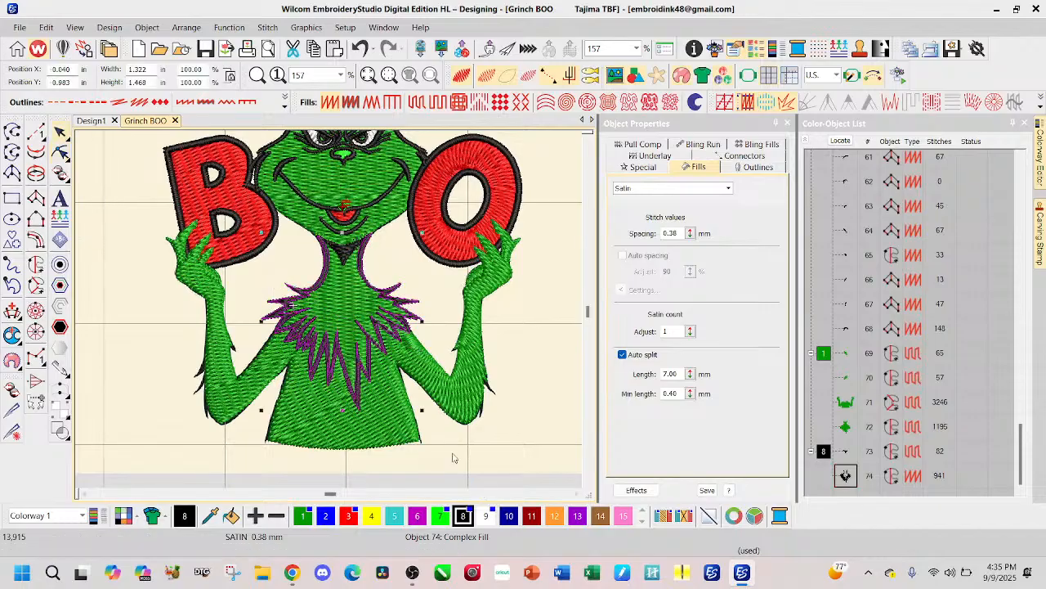
left_click(136, 273)
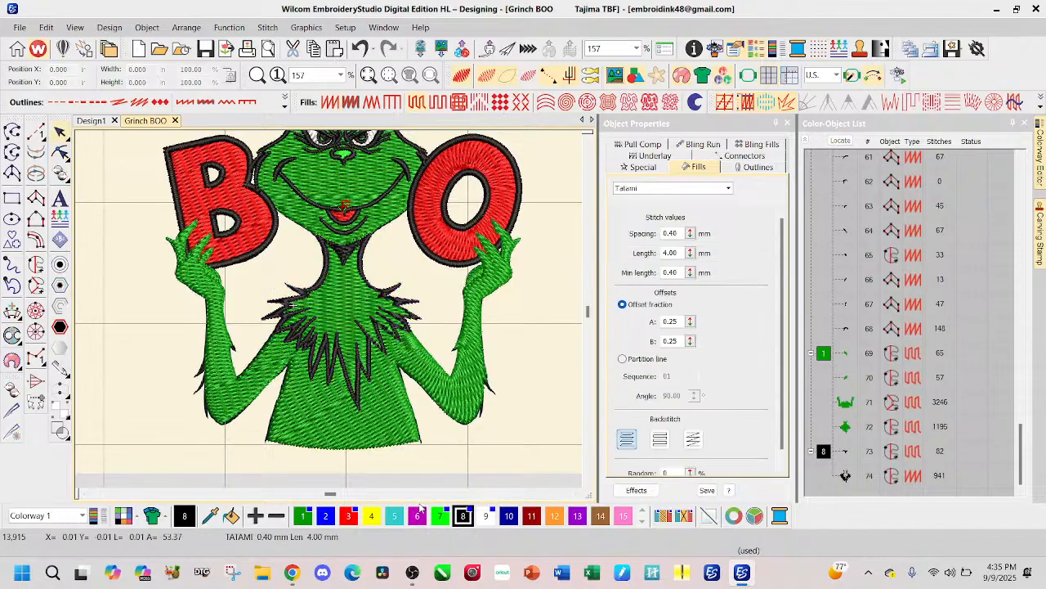
scroll(360, 347, "down", 1)
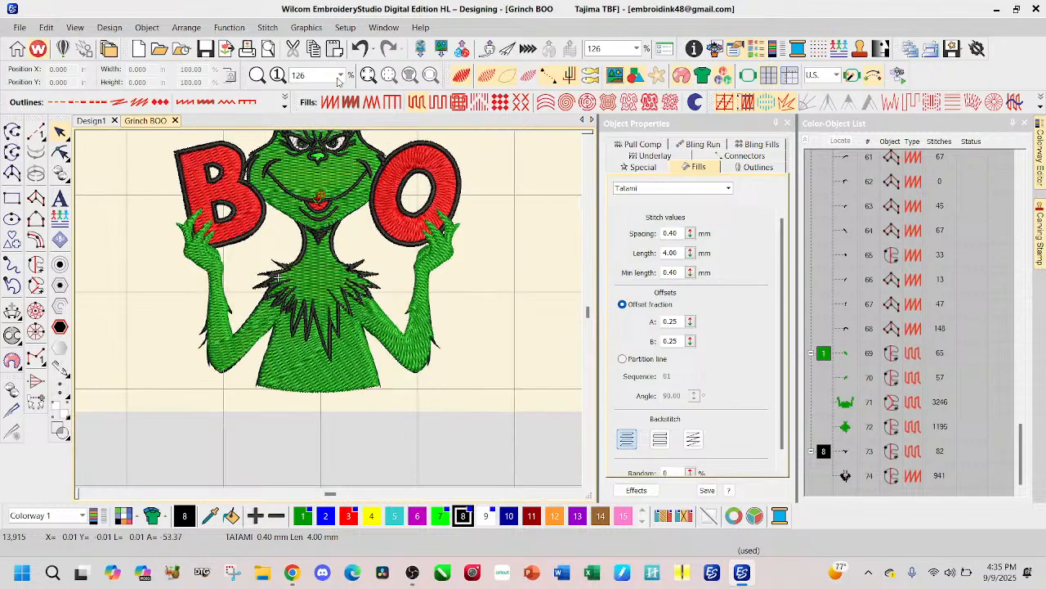
key("s")
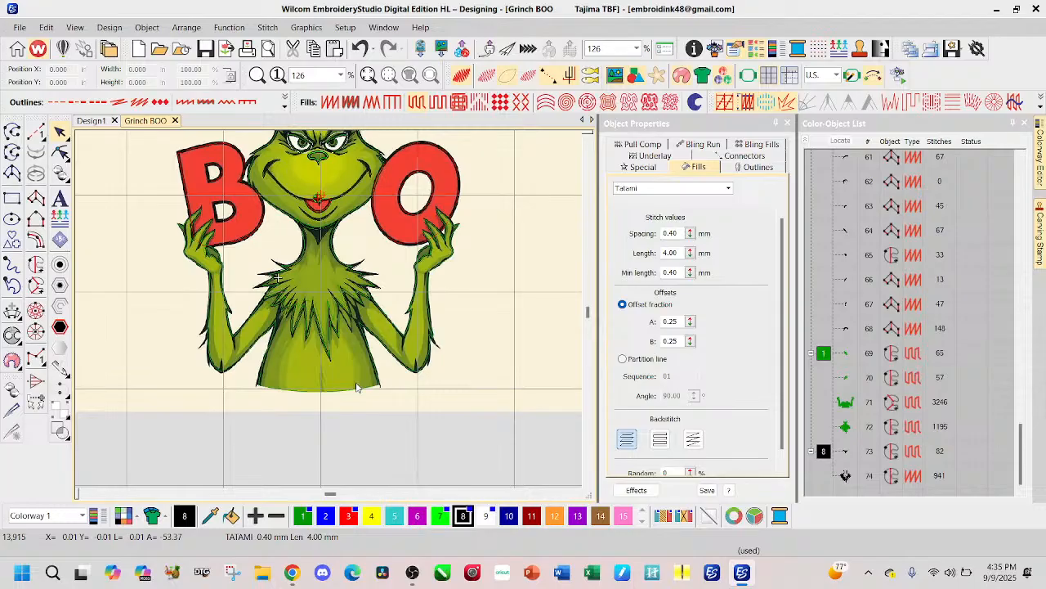
key("s")
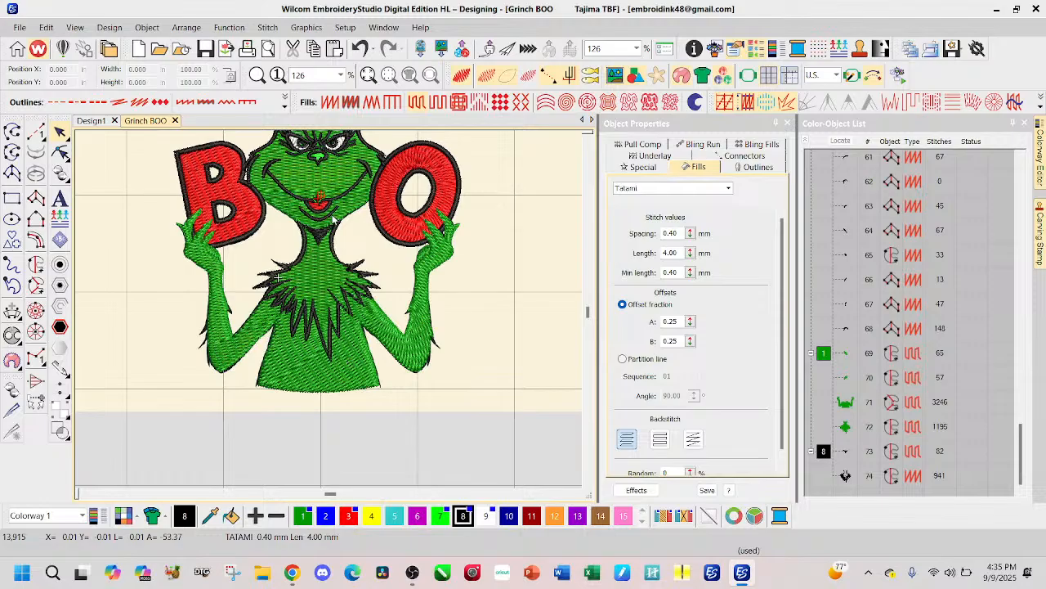
Step: Start a black Column A outline along the jaw beside the letter O, placing paired points from the letter's edge toward the neck
key("s")
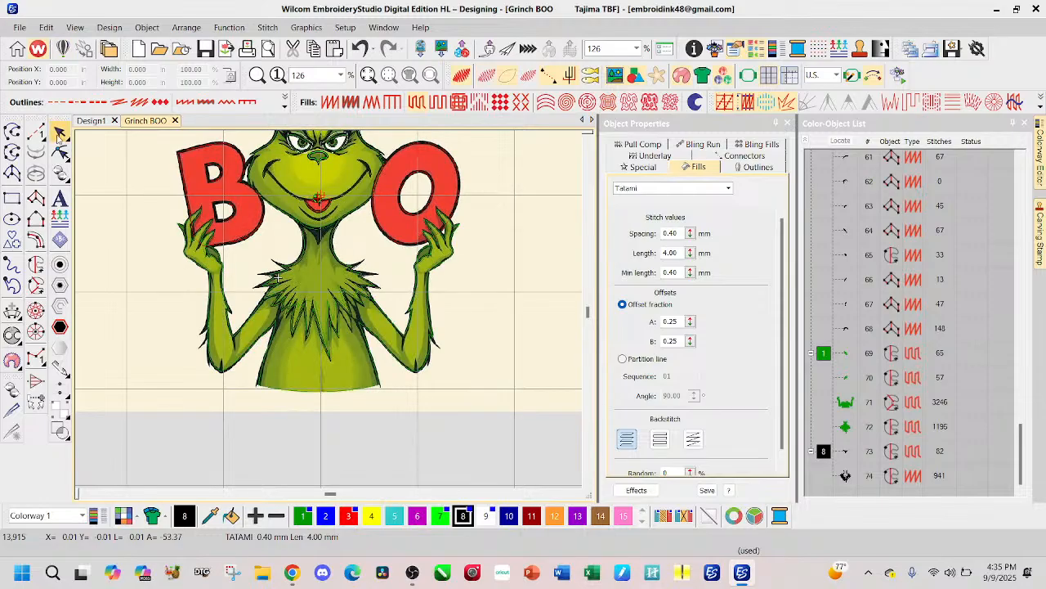
scroll(385, 349, "up", 5)
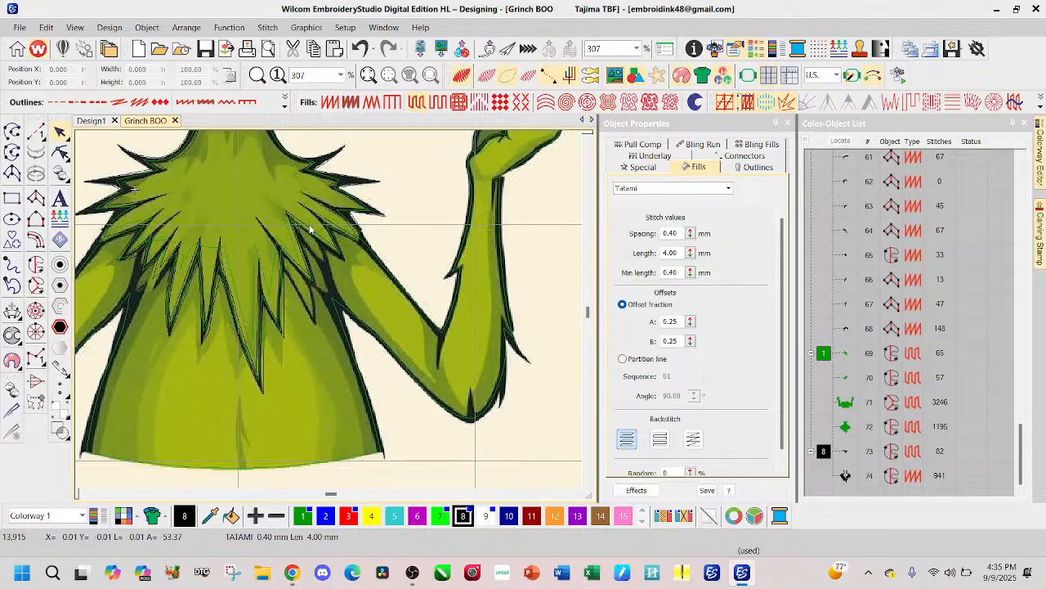
scroll(310, 216, "up", 2)
scroll(290, 202, "down", 2)
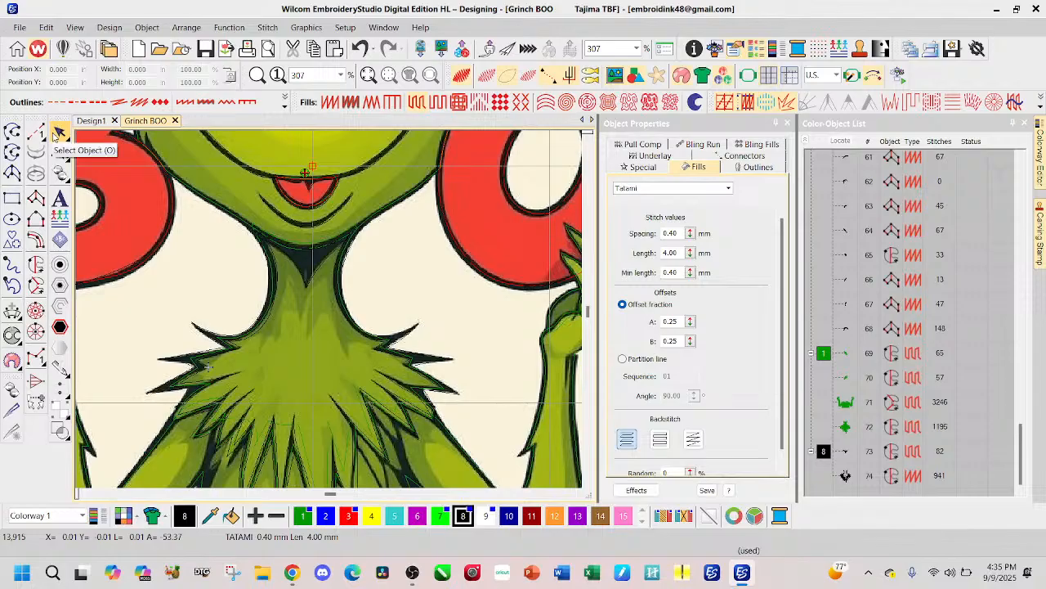
left_click(37, 211)
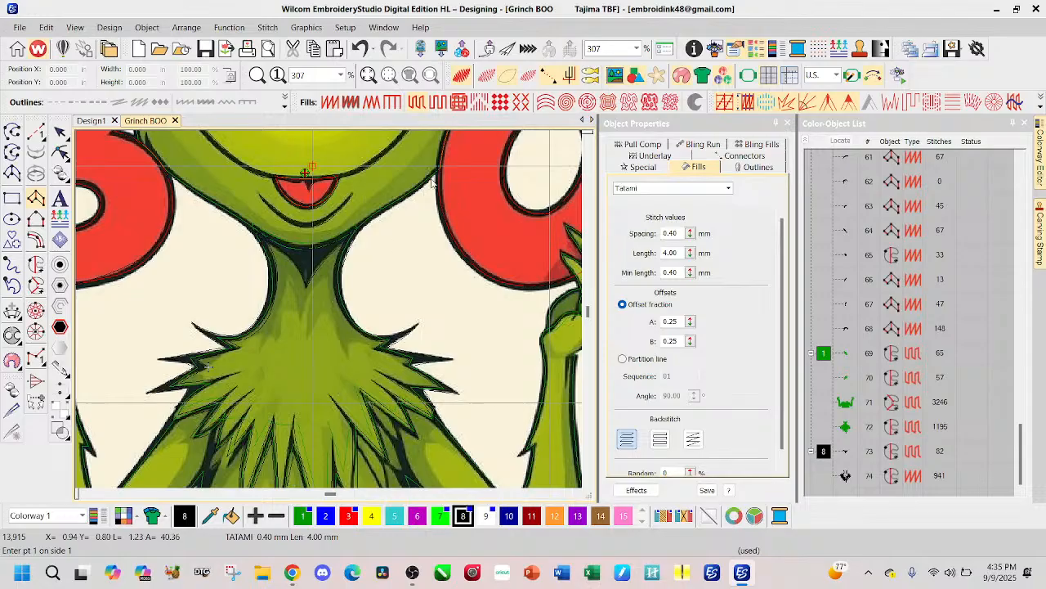
scroll(432, 184, "up", 1)
scroll(331, 311, "up", 1)
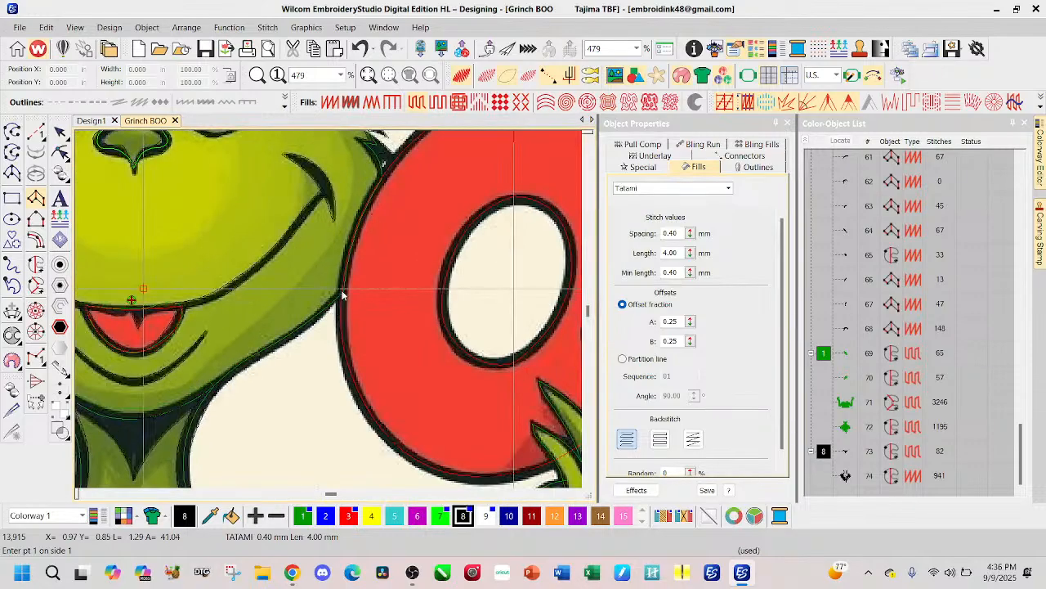
left_click(341, 291)
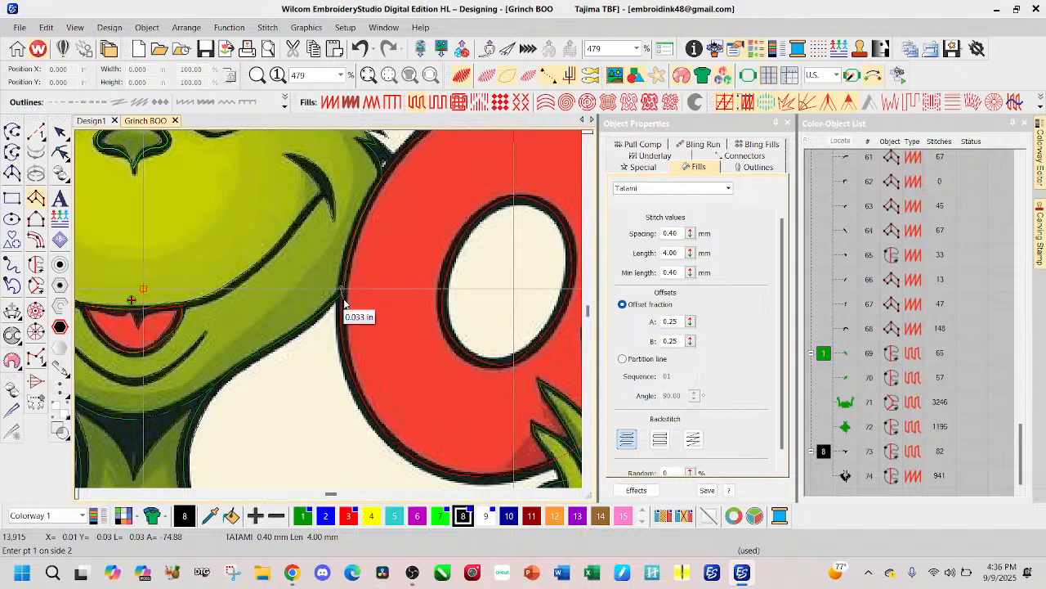
left_click(311, 325)
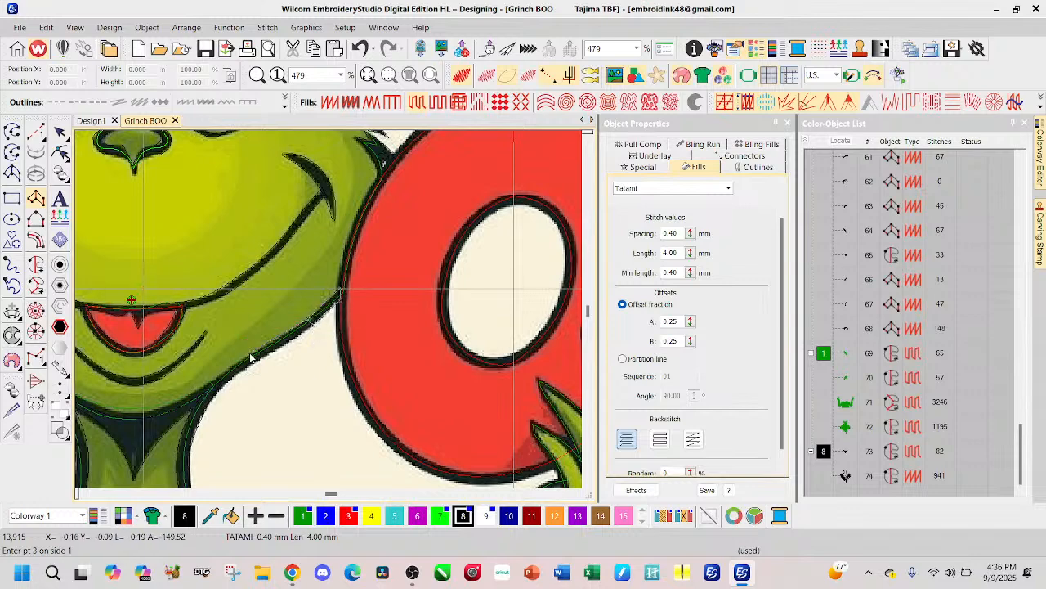
left_click(252, 356)
right_click(255, 361)
right_click(219, 376)
right_click(222, 384)
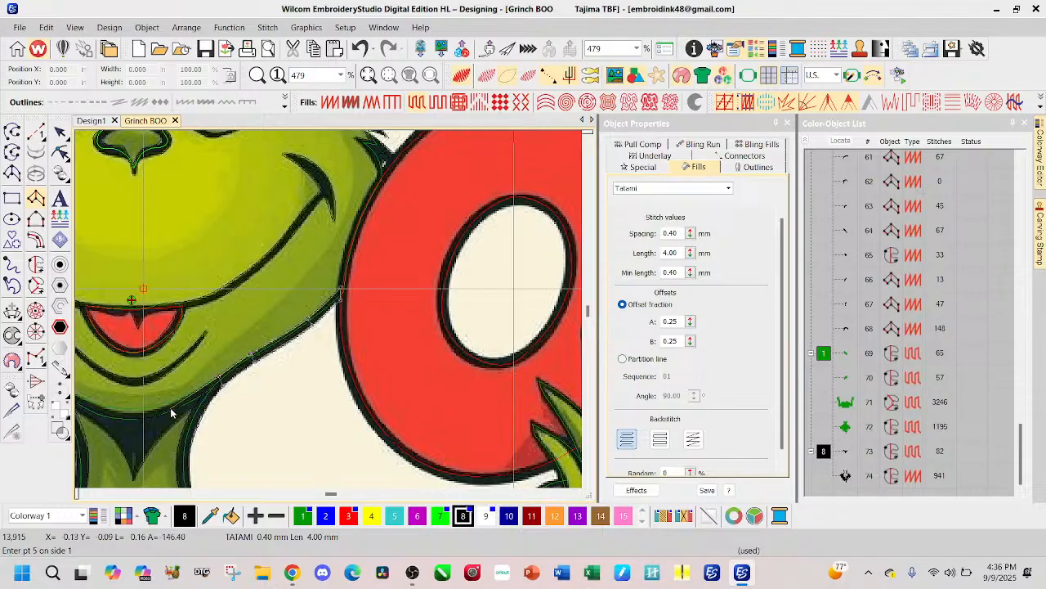
Step: Continue the jaw outline with paired curve points past the neck corner to the middle of the chin, removing misplaced points
right_click(188, 396)
key("BackSpace")
right_click(204, 396)
right_click(205, 401)
right_click(158, 414)
key("BackSpace")
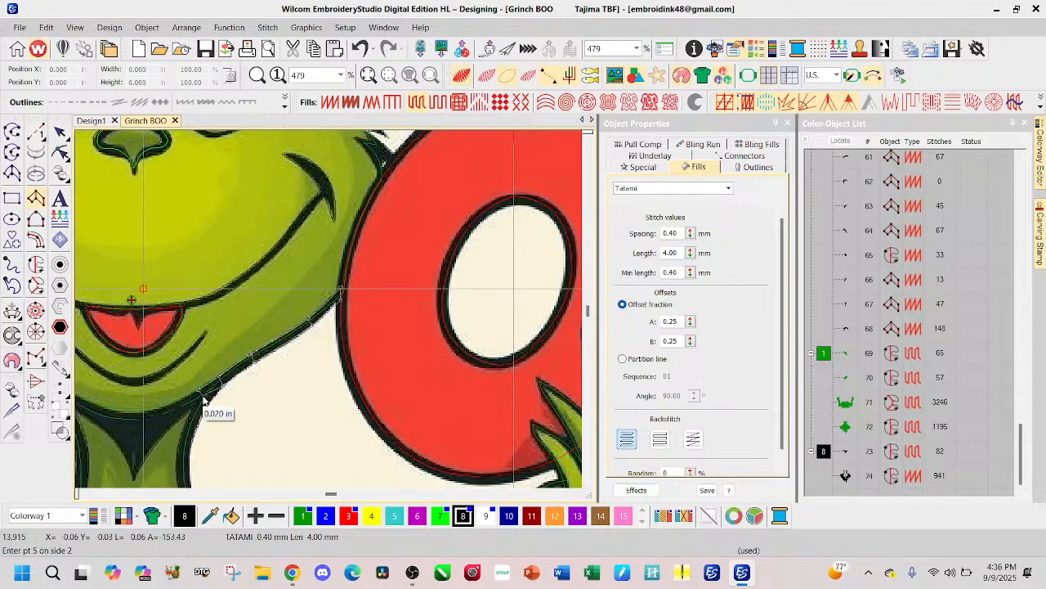
right_click(163, 404)
right_click(164, 408)
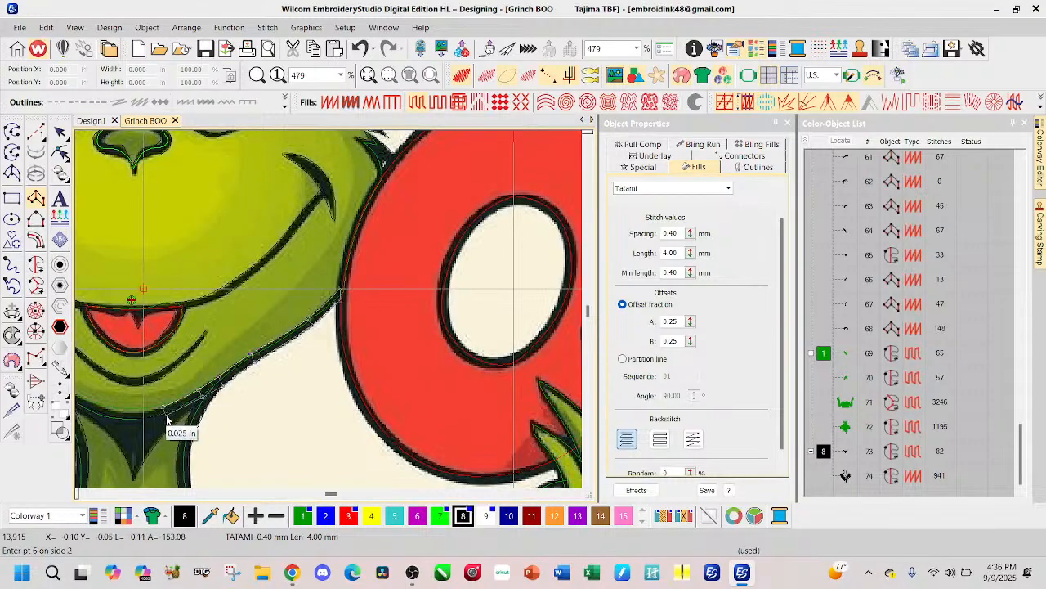
right_click(135, 413)
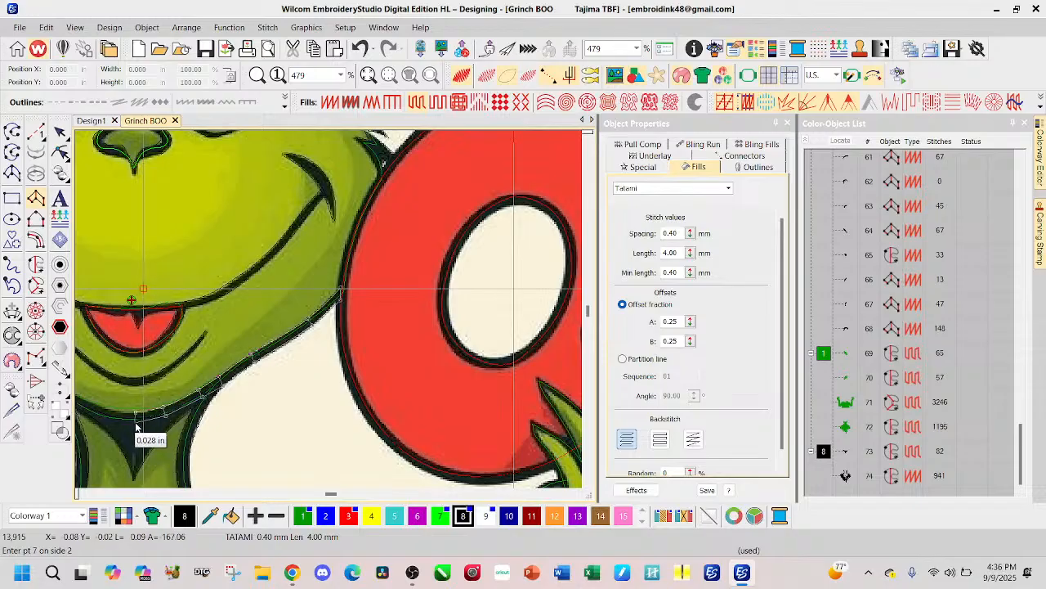
right_click(136, 426)
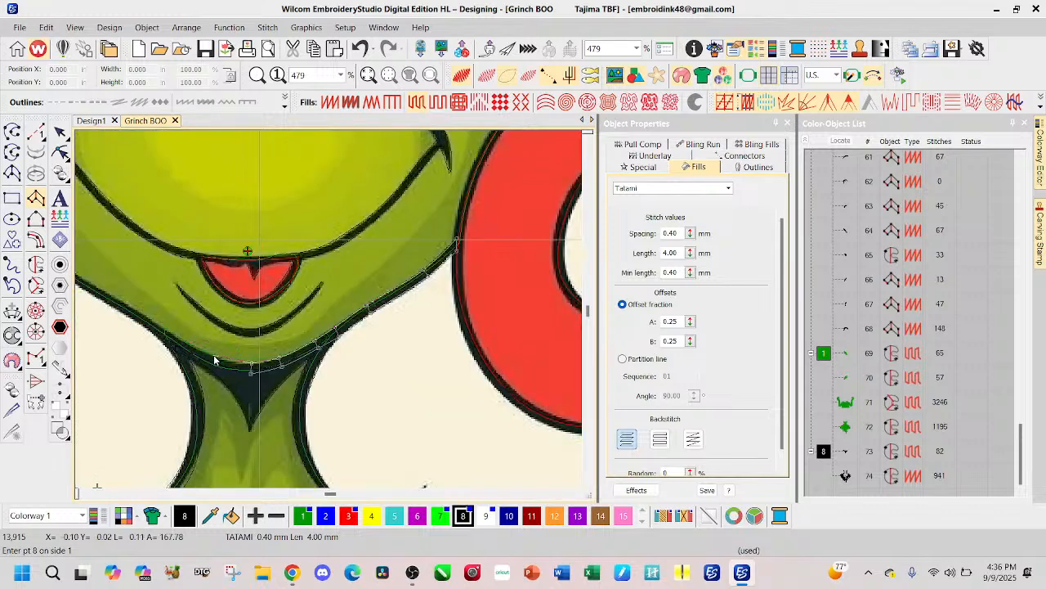
Step: Continue the jaw outline from mid-chin up the side beside the letter B with paired curve points, and generate the object
right_click(217, 360)
right_click(218, 371)
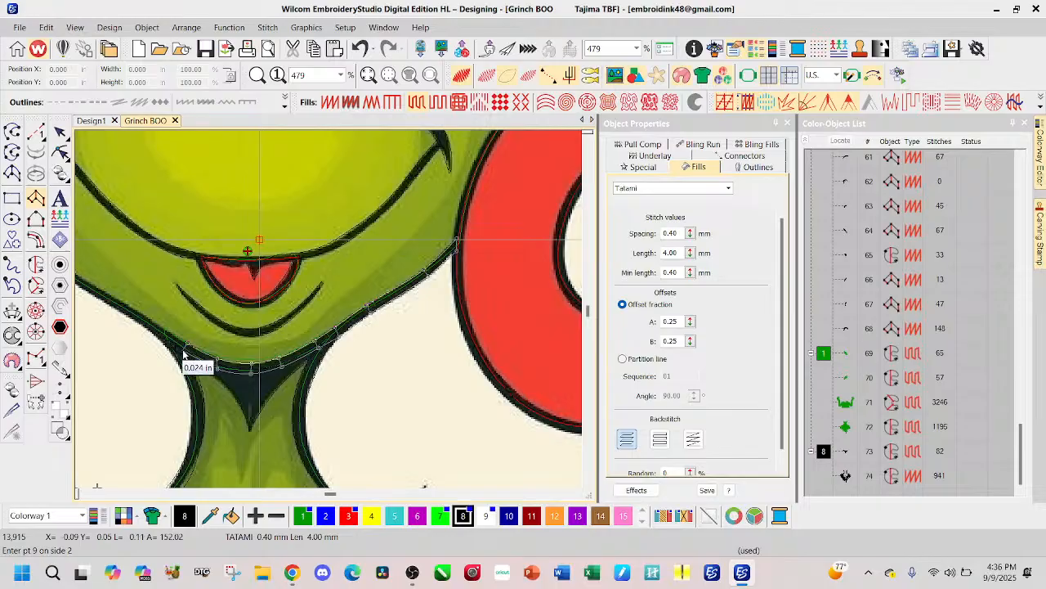
right_click(183, 353)
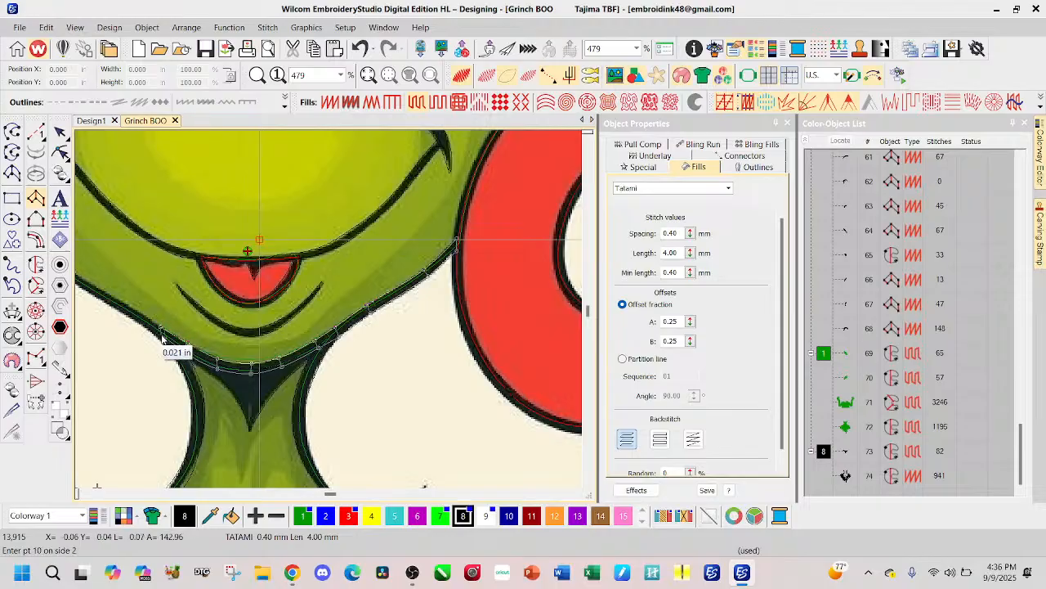
right_click(161, 335)
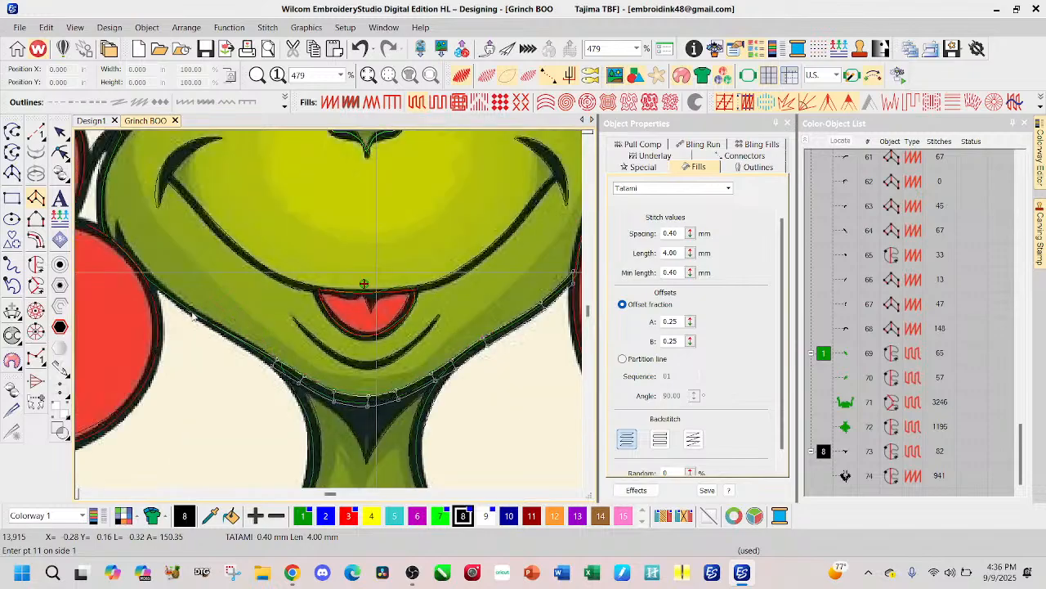
right_click(225, 330)
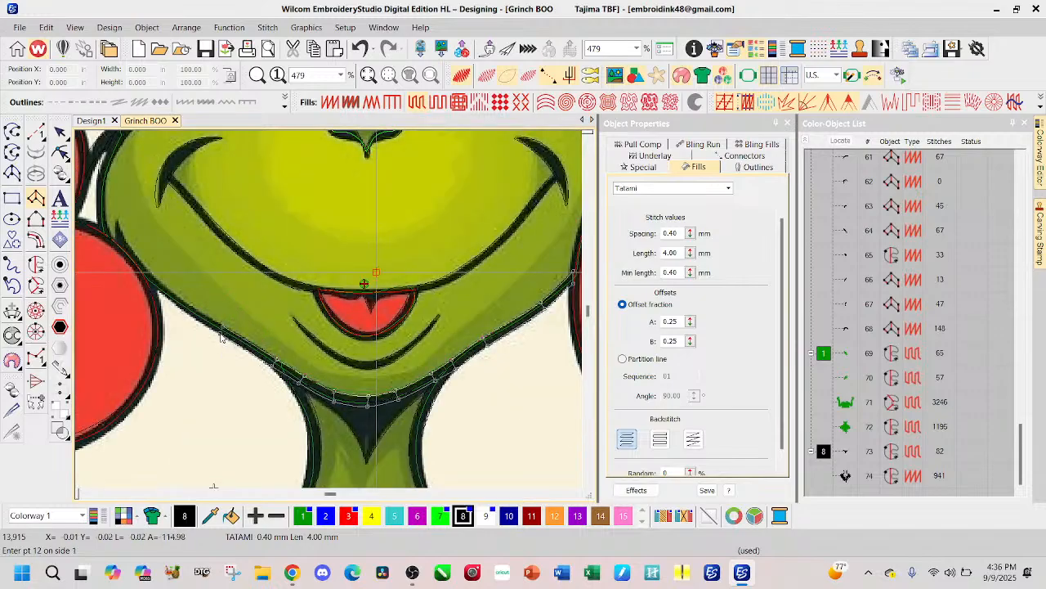
right_click(175, 295)
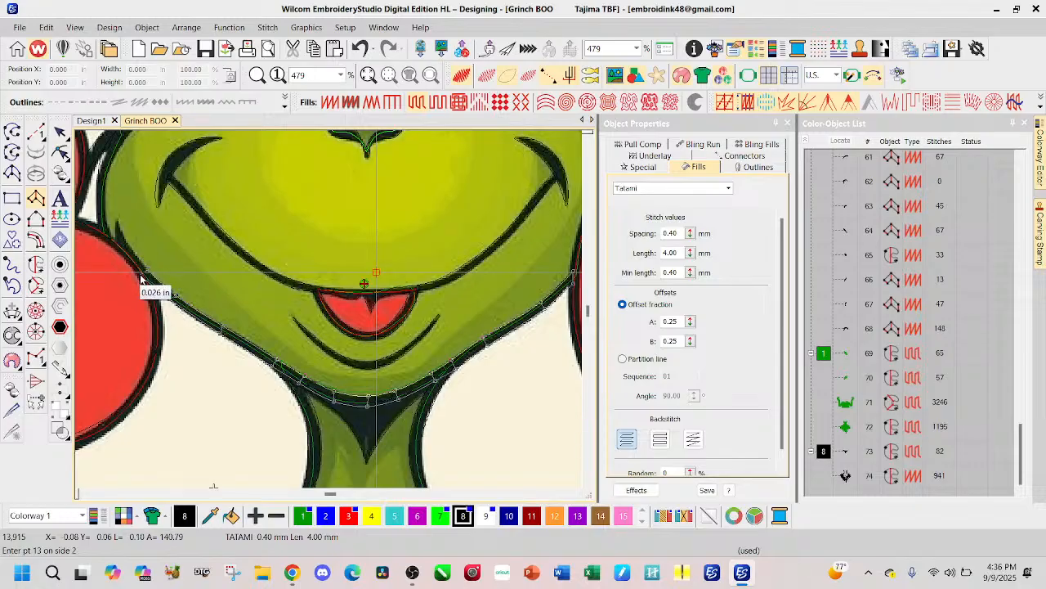
right_click(136, 265)
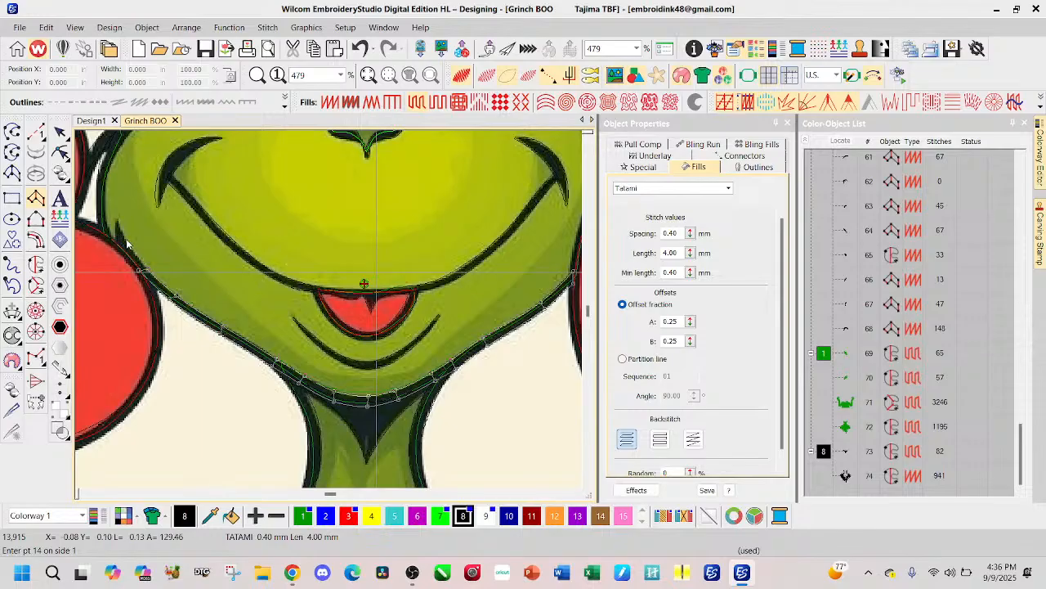
right_click(128, 247)
right_click(123, 255)
right_click(114, 222)
key("Return")
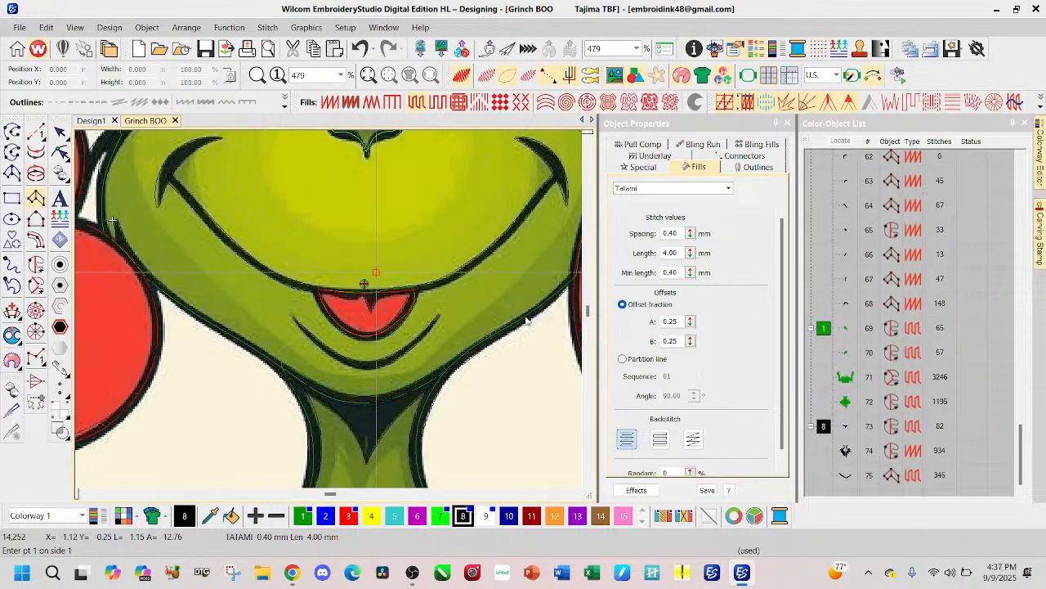
Step: Show the design in stitch view and change the new jaw outline's fill to Satin
key("s")
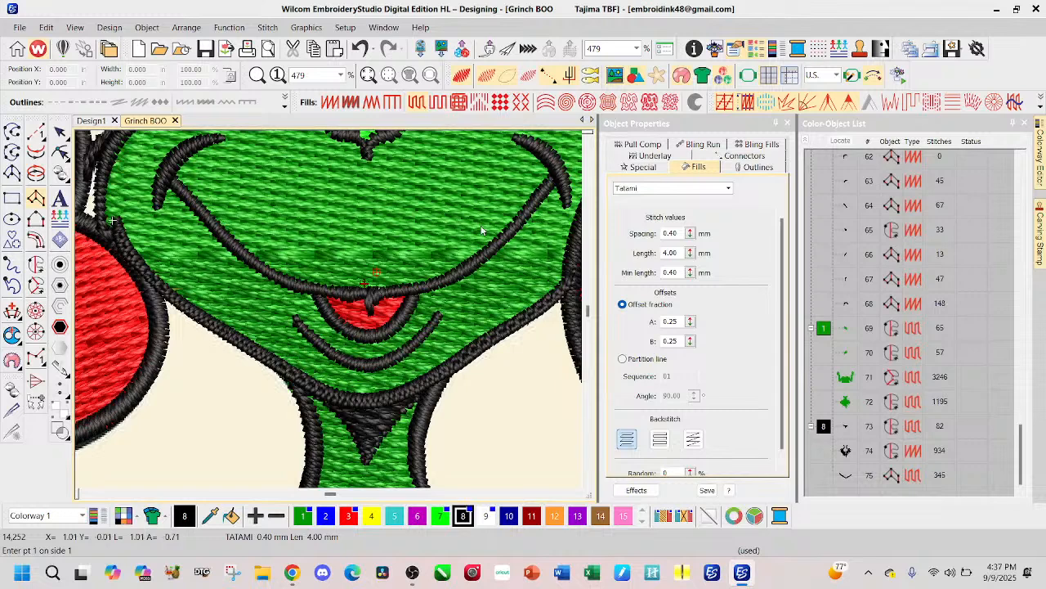
left_click(59, 132)
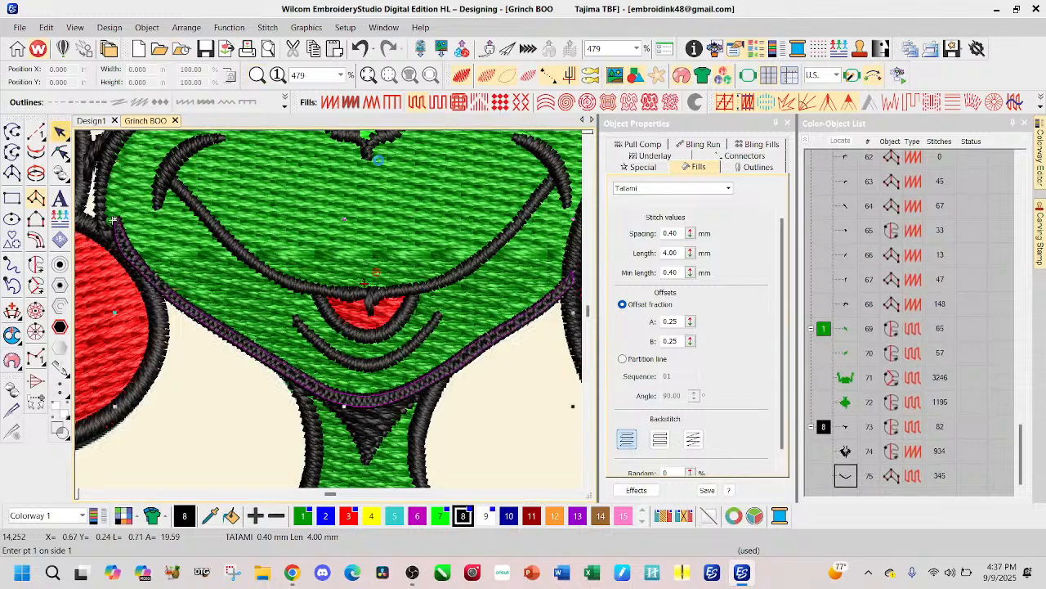
left_click(329, 103)
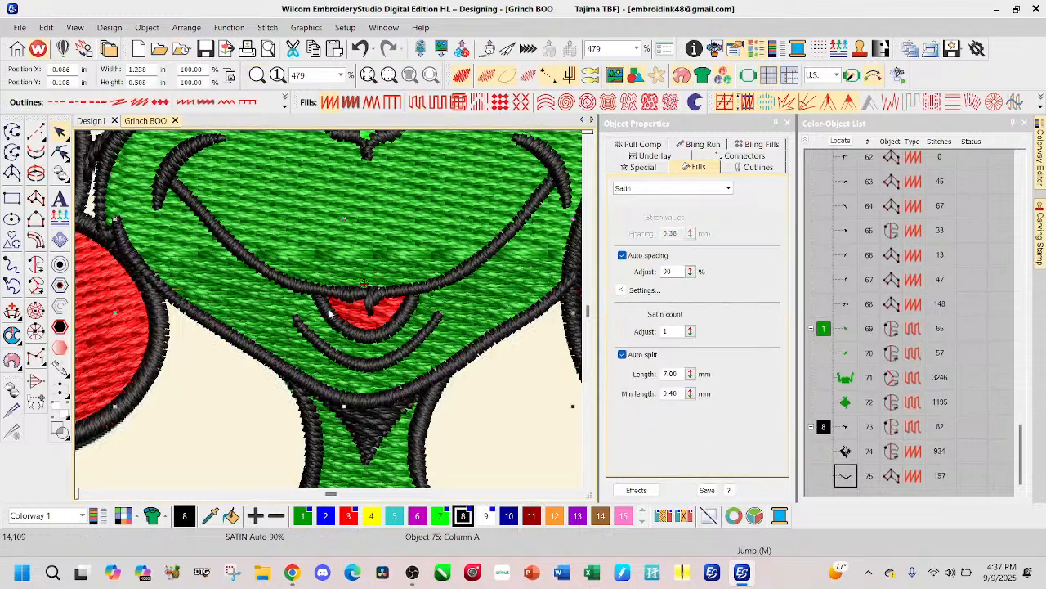
Step: Try moving the chin shadow, neck and chest fur outline and jaw outline ahead of the letter outlines in the stitch sequence; undo the move
scroll(489, 229, "down", 1)
scroll(329, 313, "down", 2)
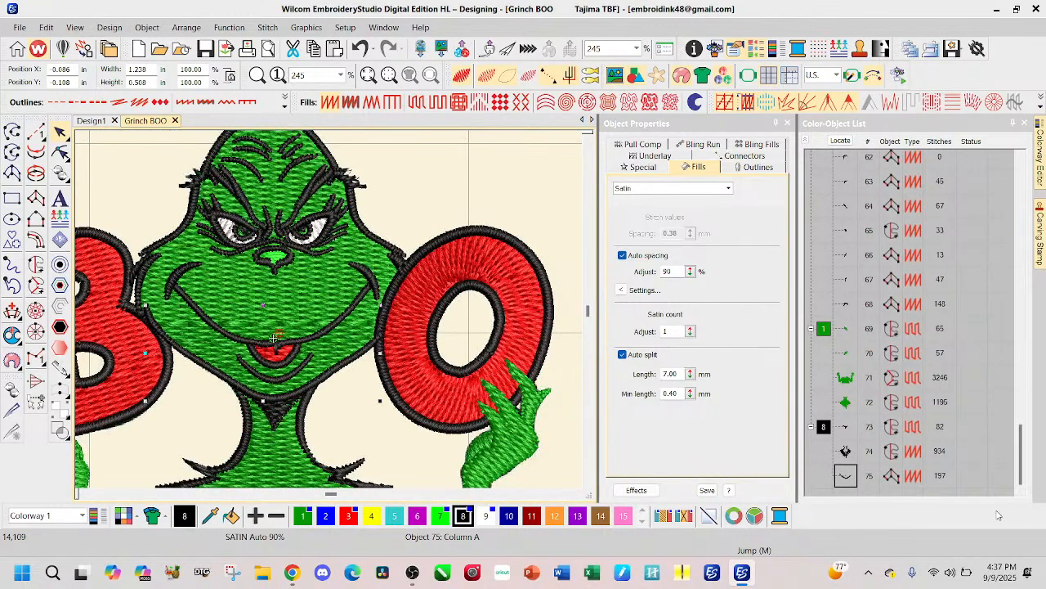
scroll(335, 344, "down", 1)
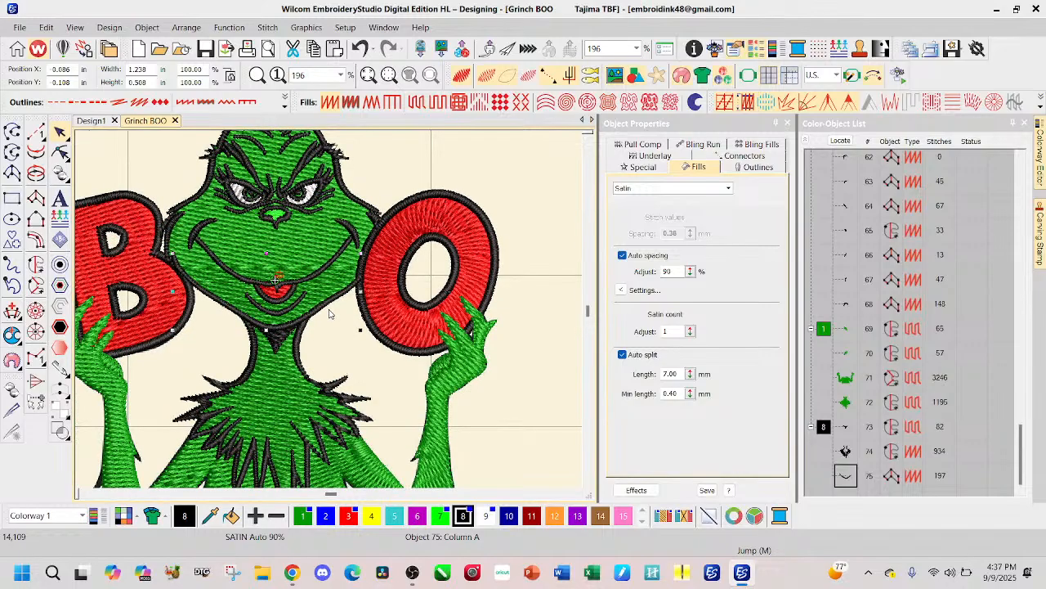
left_click(846, 427, "shift")
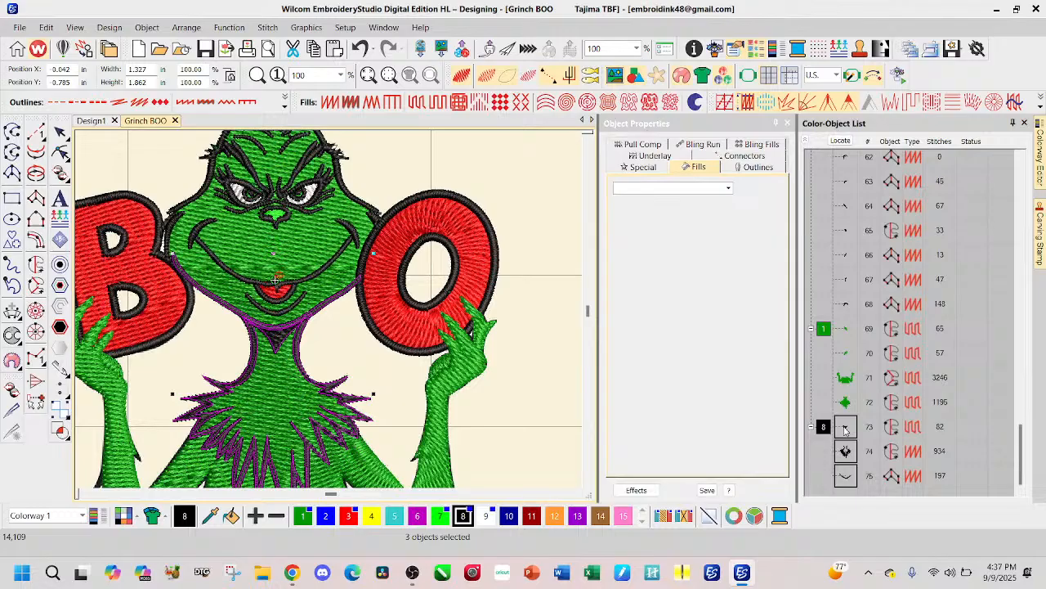
scroll(845, 159, "up", 7)
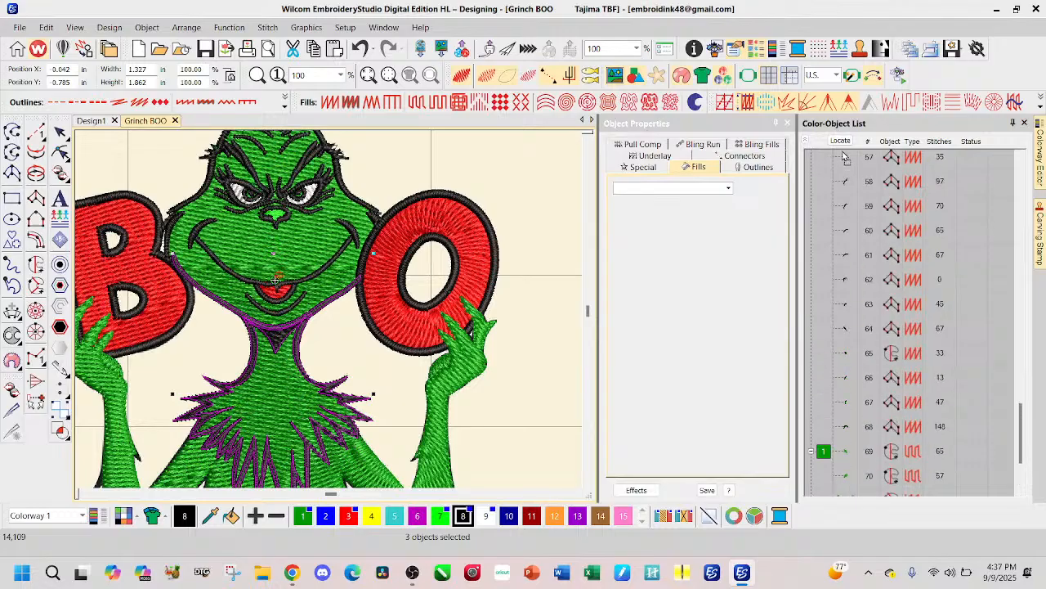
scroll(845, 157, "up", 8)
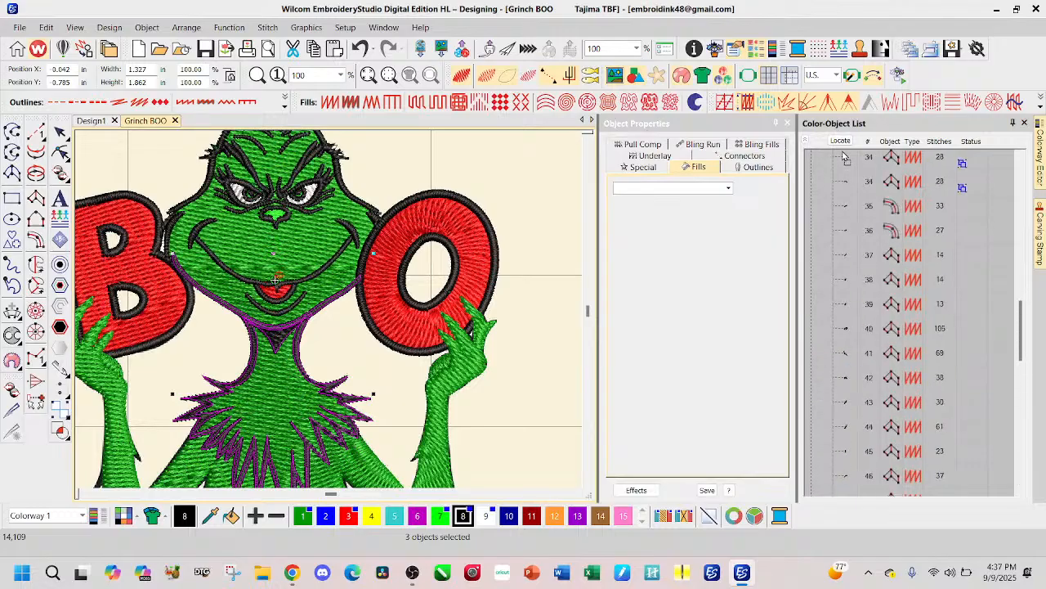
scroll(845, 157, "up", 3)
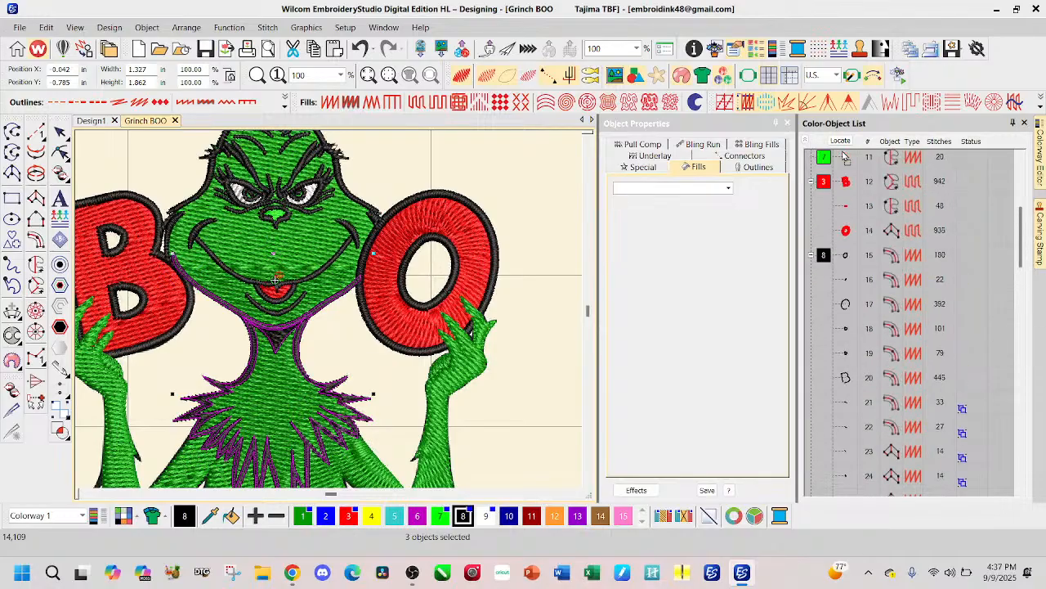
left_click(563, 276)
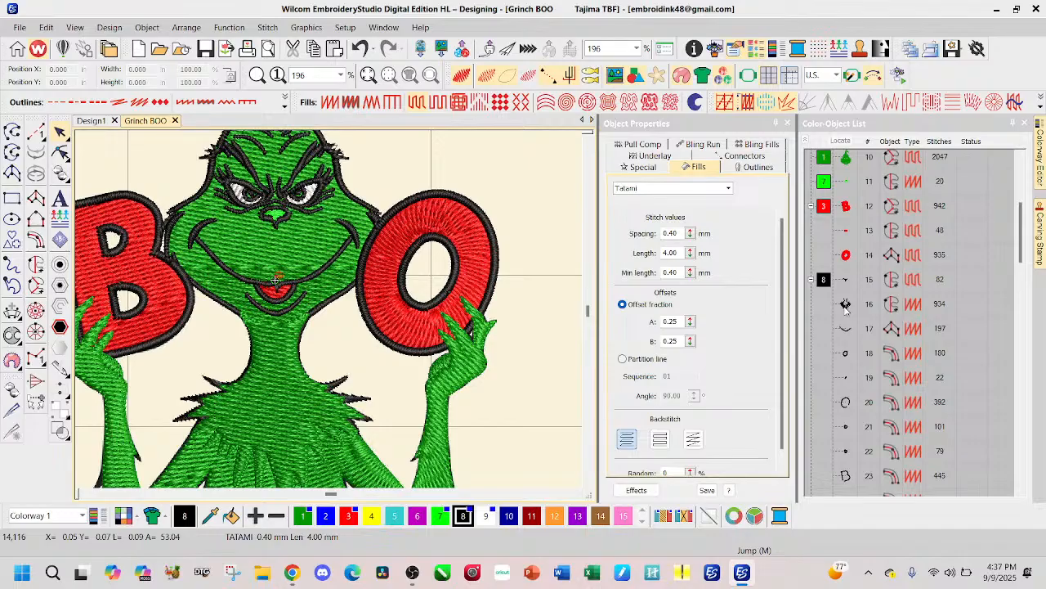
key("ctrl+z")
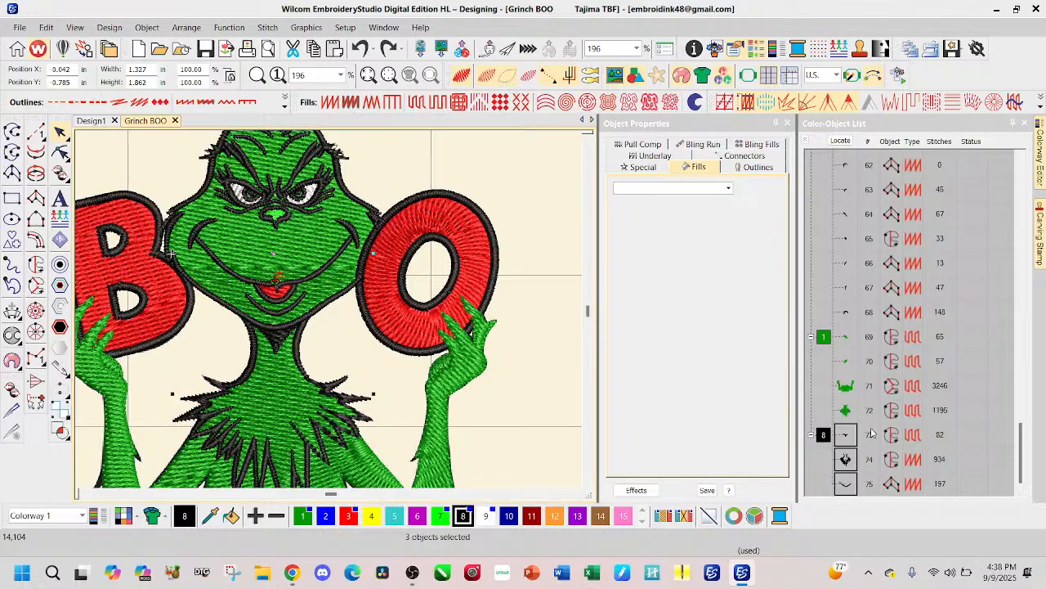
Step: Move the six black outline objects of the letters B and O down the stitch sequence to just before the second green block
scroll(850, 286, "up", 4)
scroll(847, 278, "up", 13)
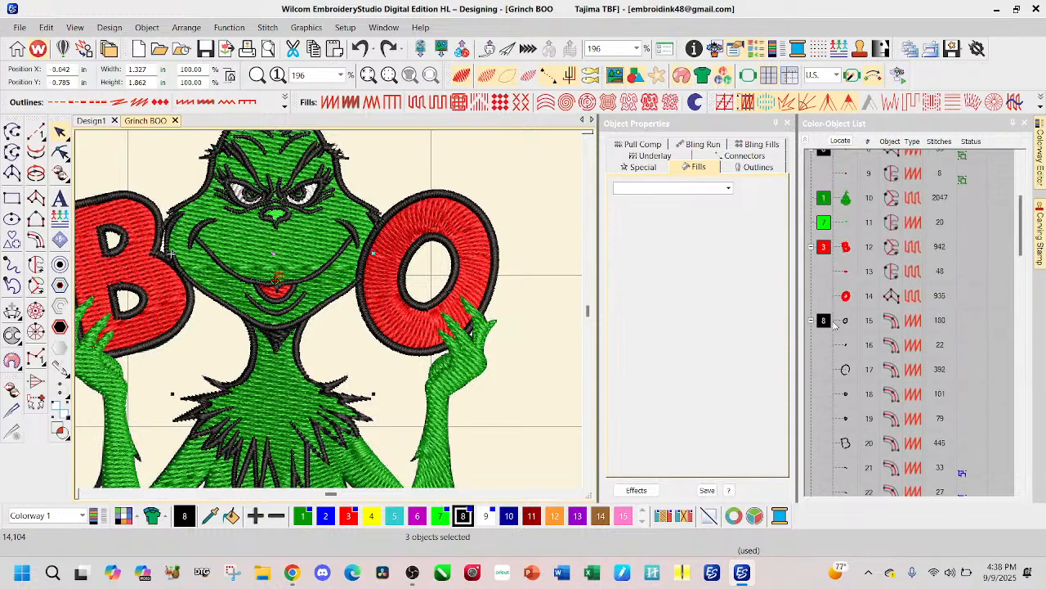
left_click(847, 323)
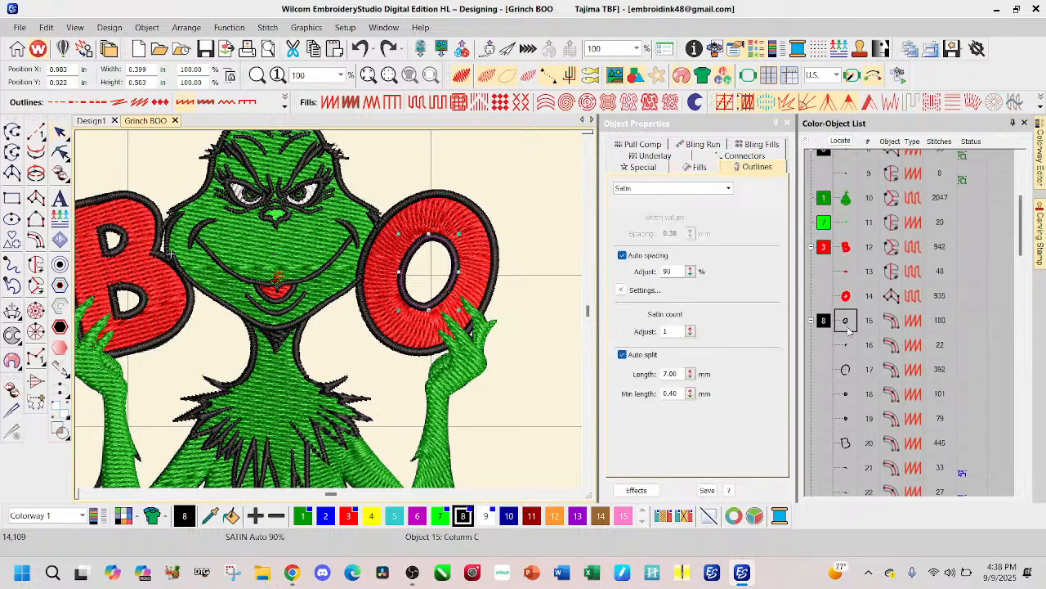
left_click(846, 444, "ctrl")
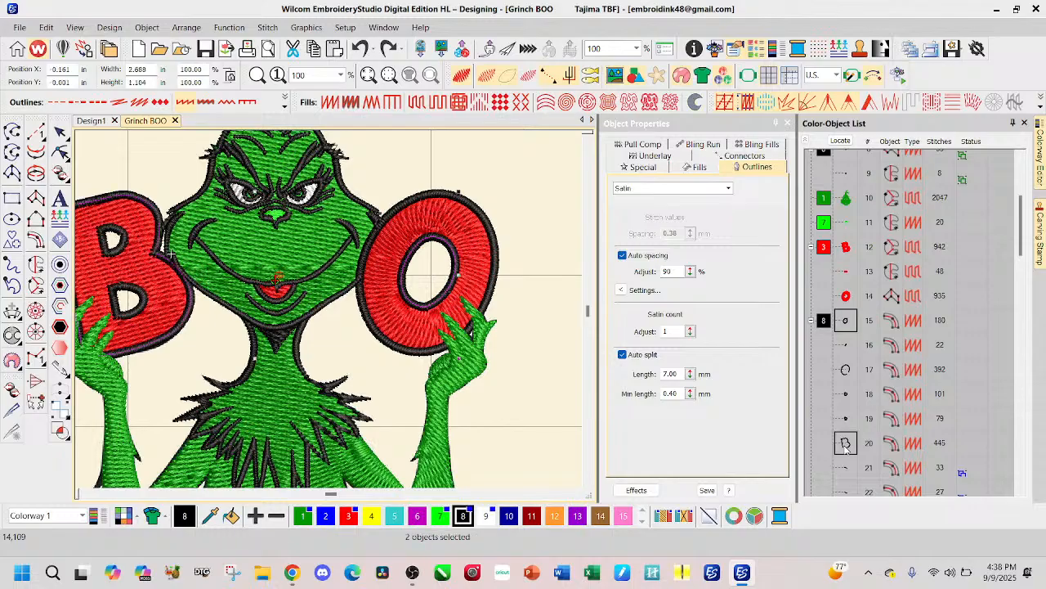
left_click(846, 444, "shift")
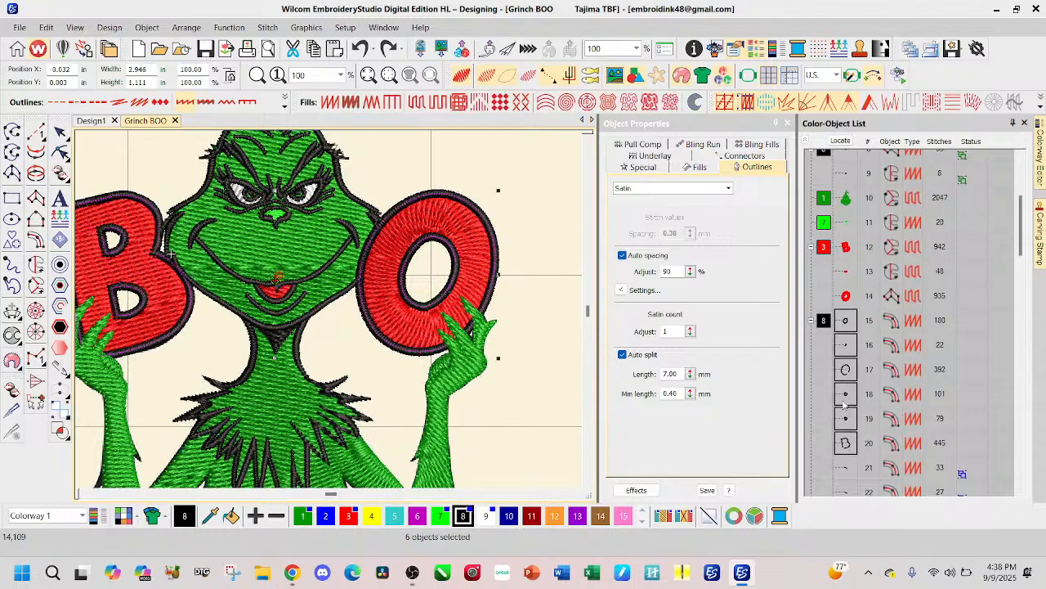
left_click_drag(846, 444, 847, 374)
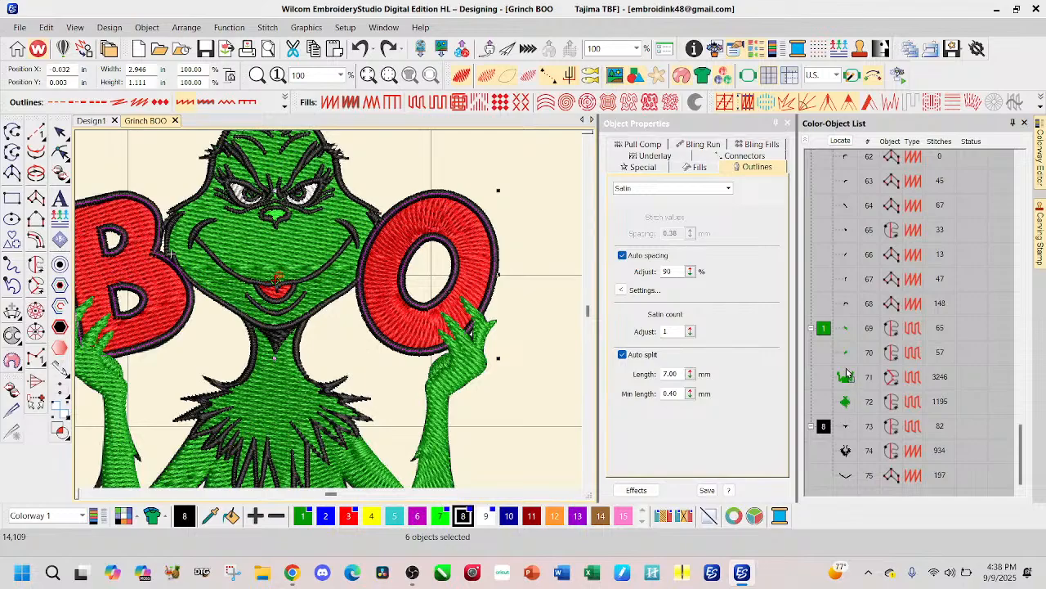
left_click_drag(847, 374, 844, 330)
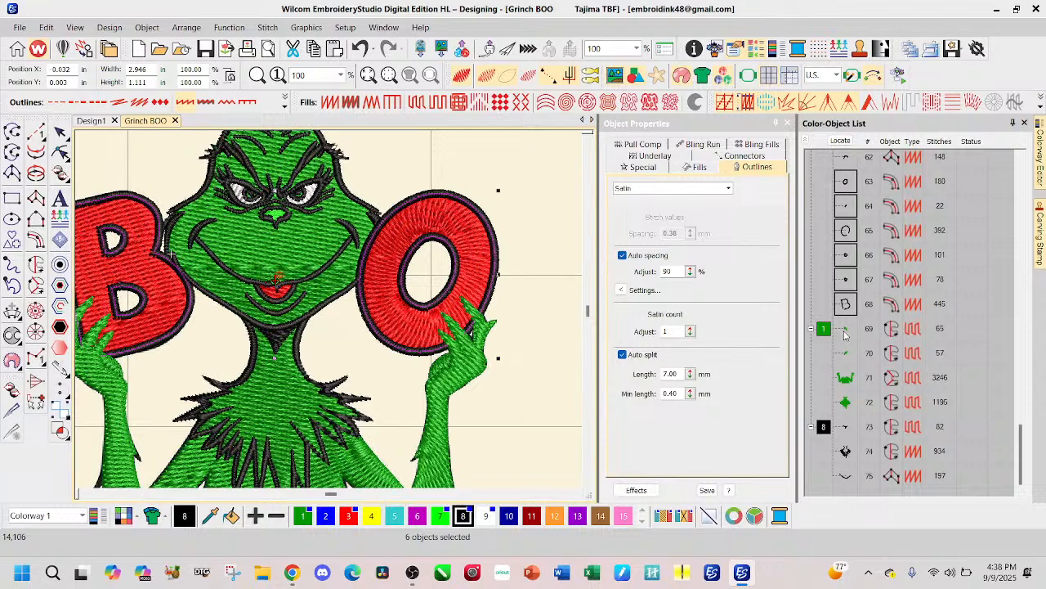
Step: Select the black shadow under the chin in the stitch sequence
left_click(846, 429)
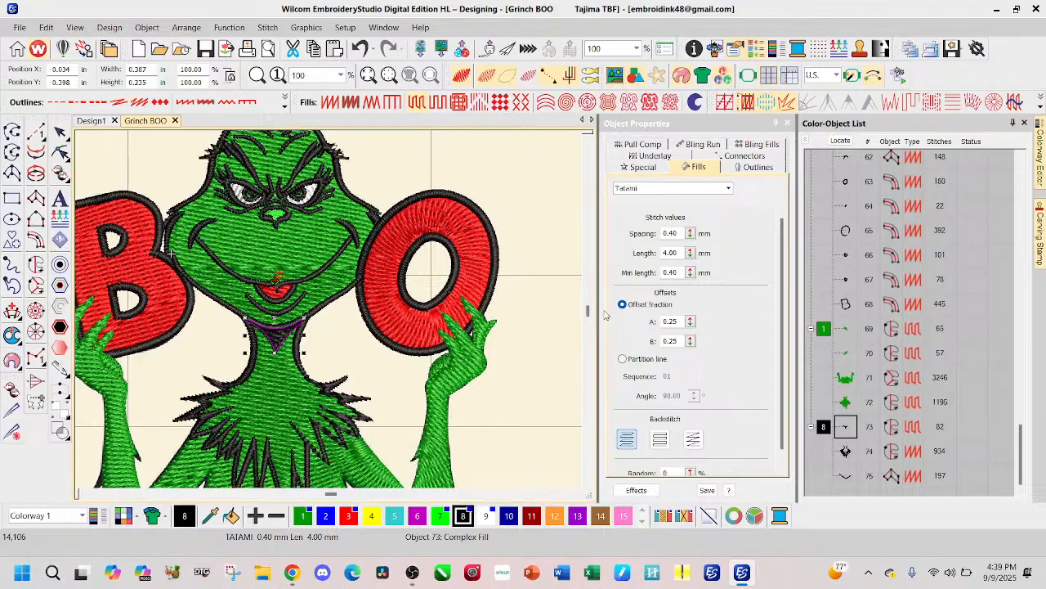
Step: Check the last three black objects in the stitch sequence, try deleting the jaw outline, and undo the deletion
left_click(854, 475)
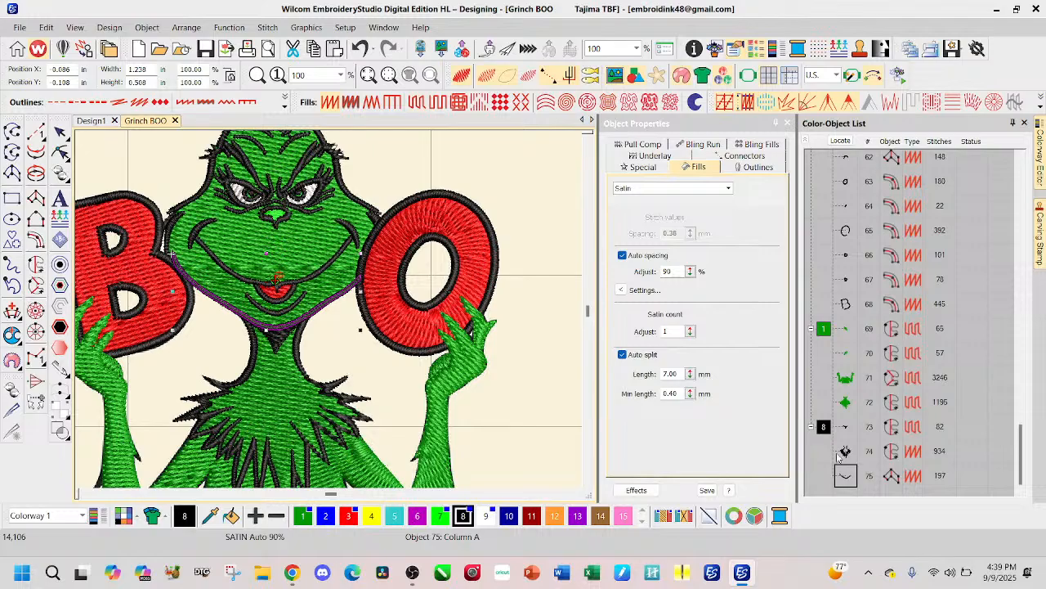
left_click(843, 452)
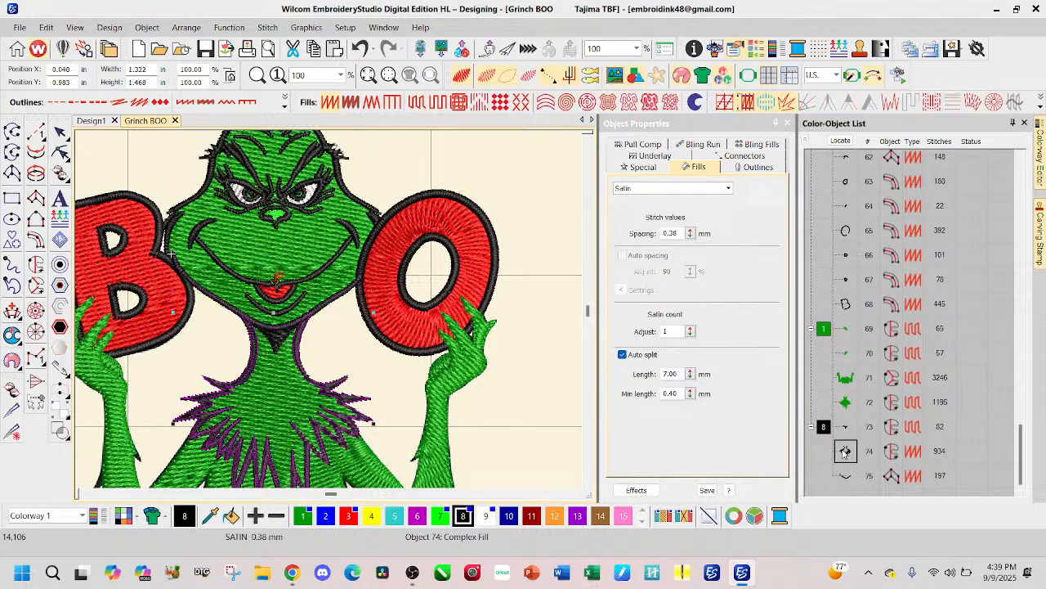
left_click(844, 426)
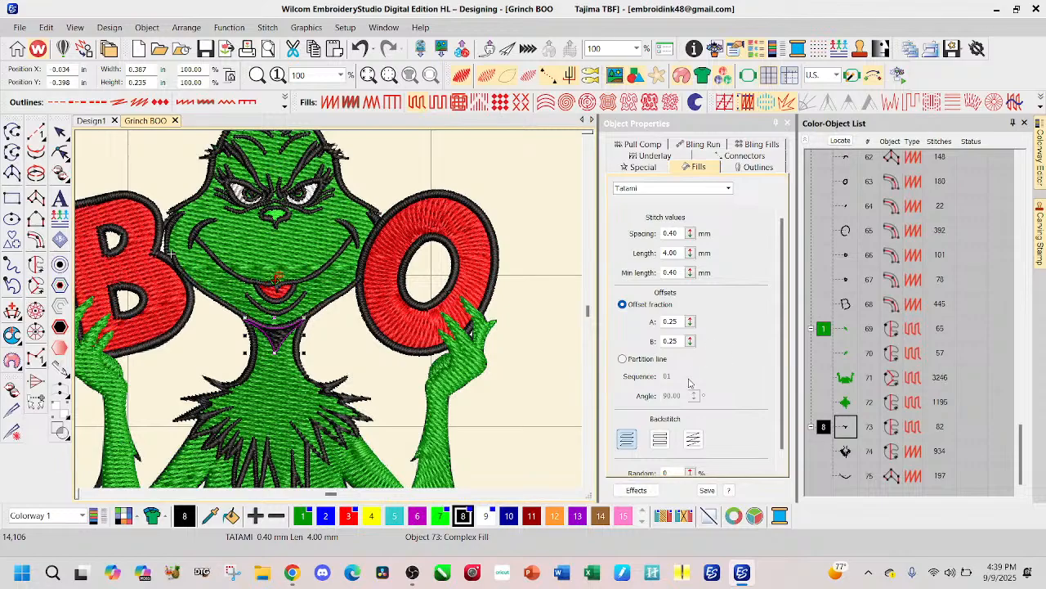
left_click(844, 475)
key("Delete")
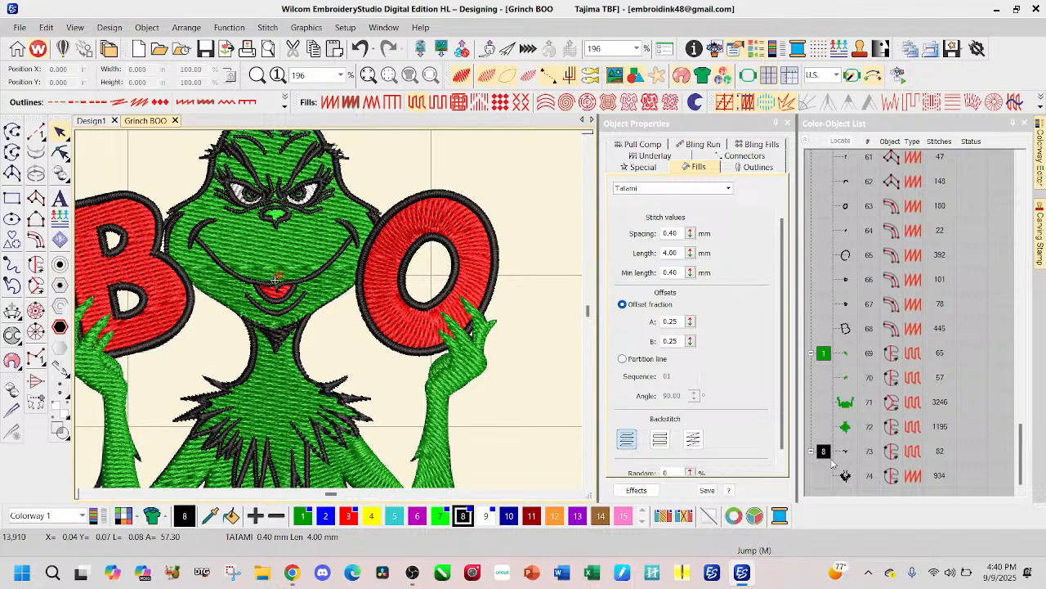
key("ctrl+z")
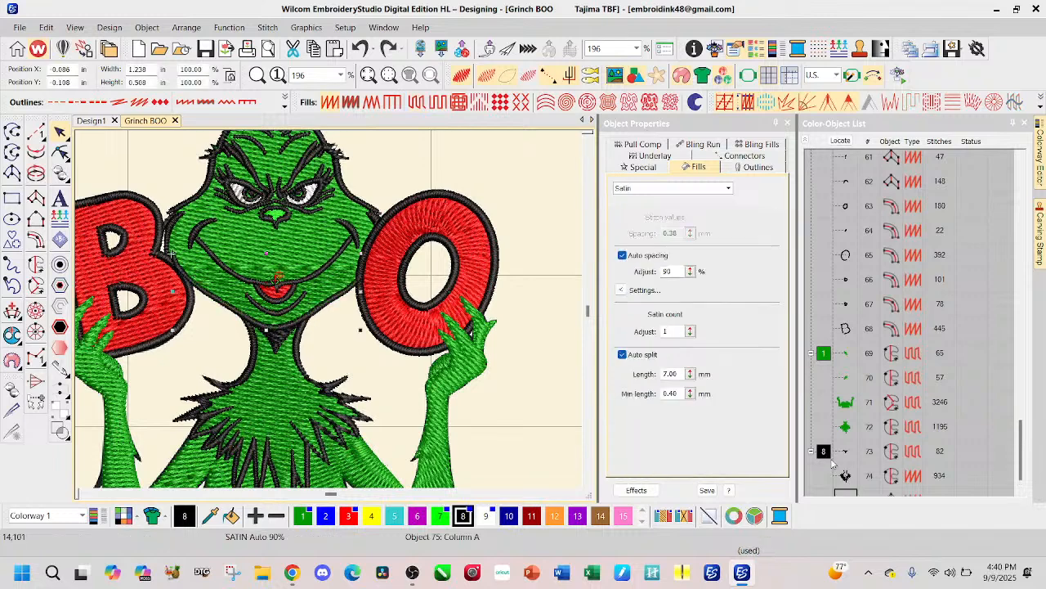
Step: Try moving the letter B's outer outline to the end of the stitch sequence, after the jaw outline
left_click(543, 369)
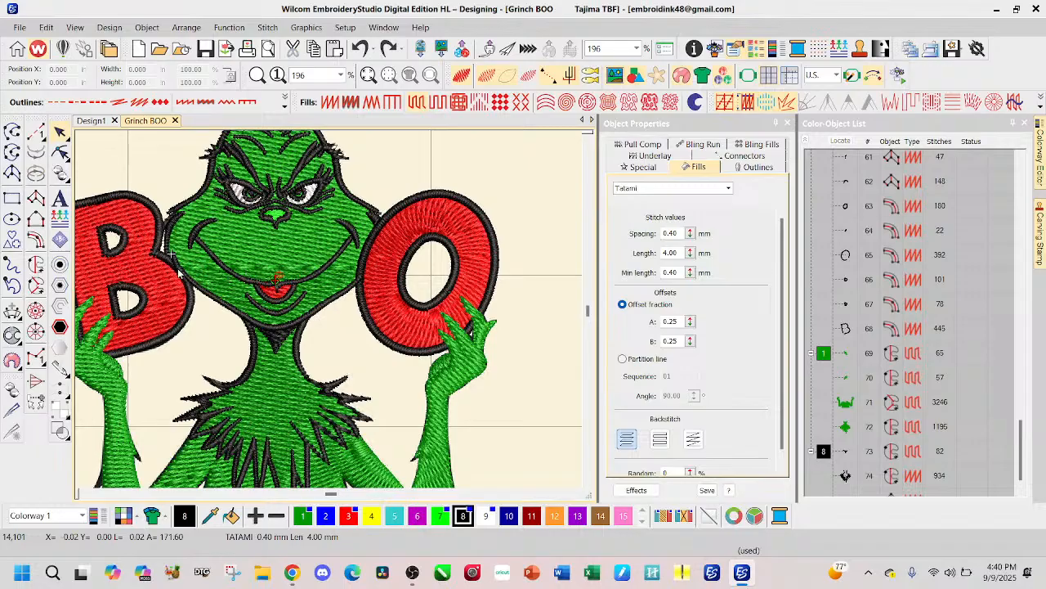
scroll(214, 284, "up", 4)
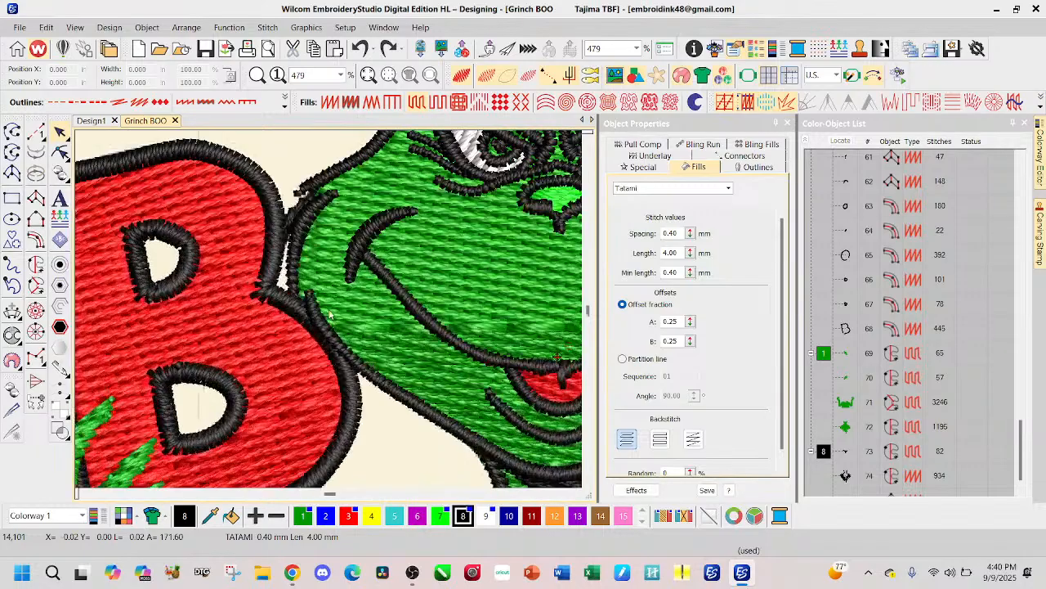
scroll(330, 313, "up", 2)
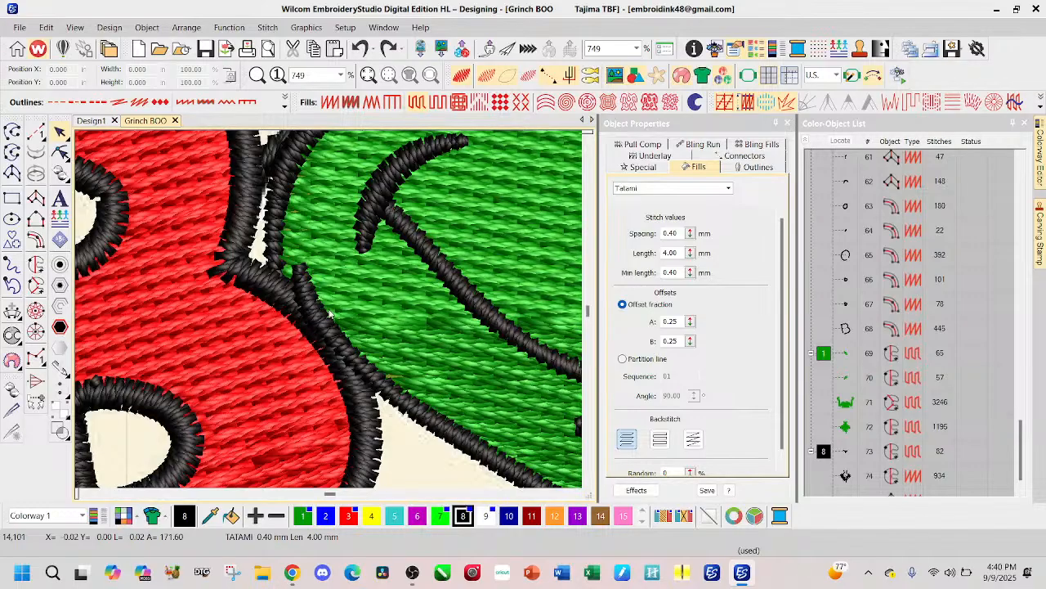
scroll(361, 363, "down", 2)
scroll(330, 313, "down", 1)
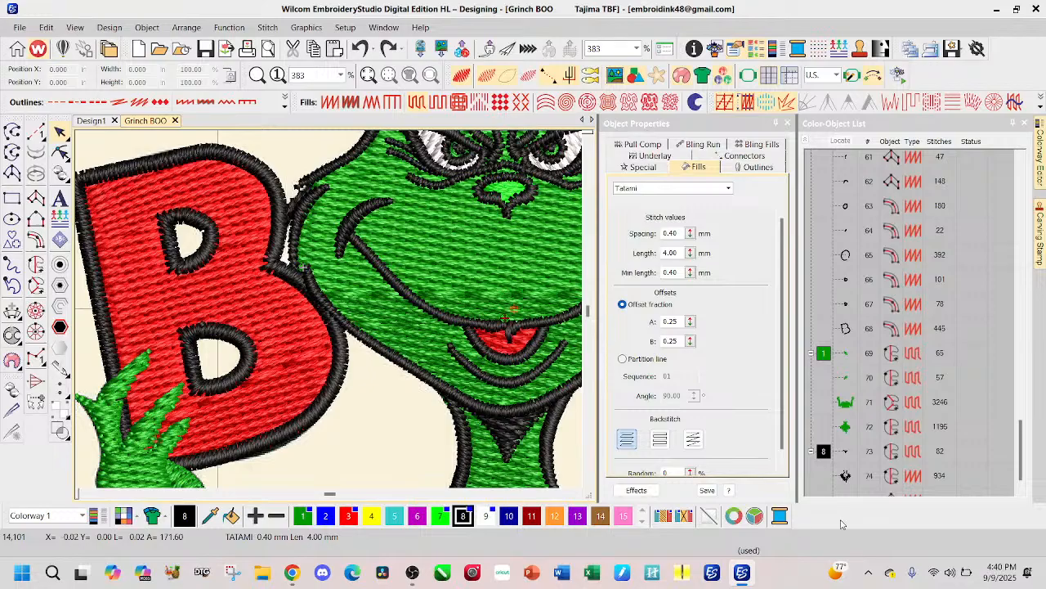
left_click(847, 331)
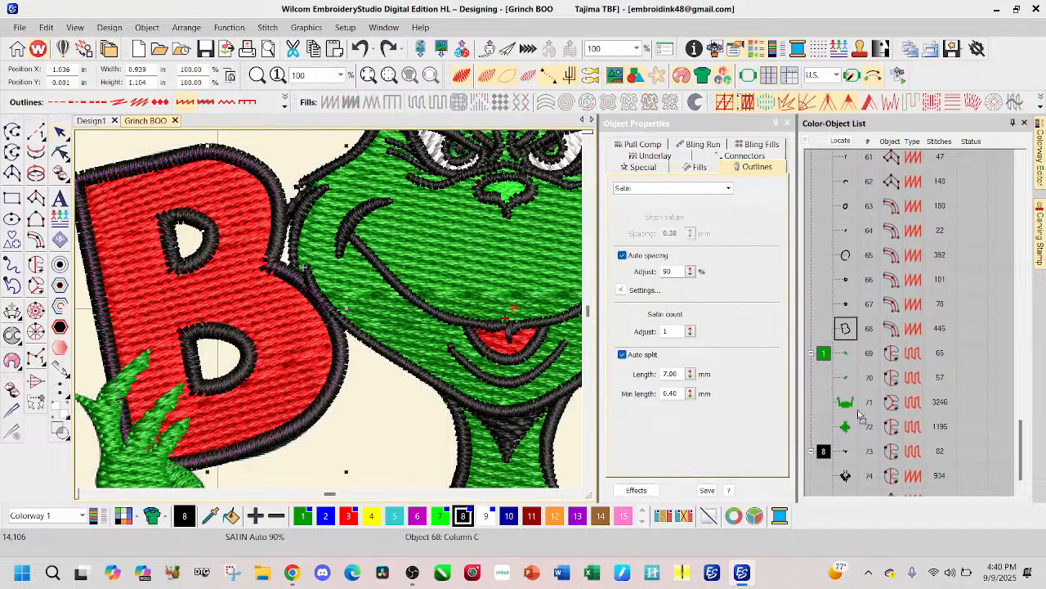
scroll(865, 491, "down", 1)
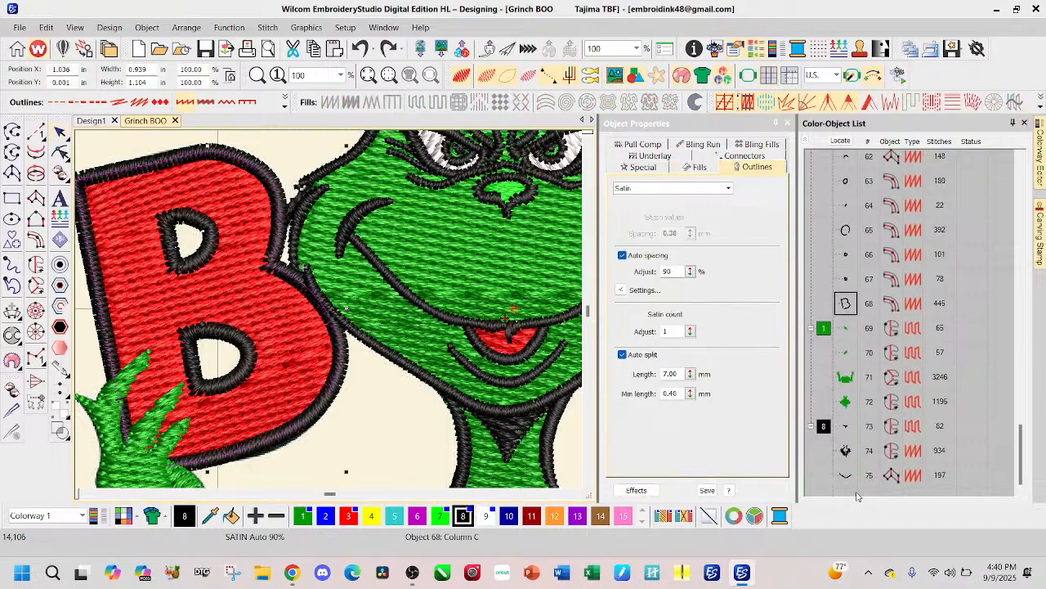
left_click_drag(850, 486, 852, 462)
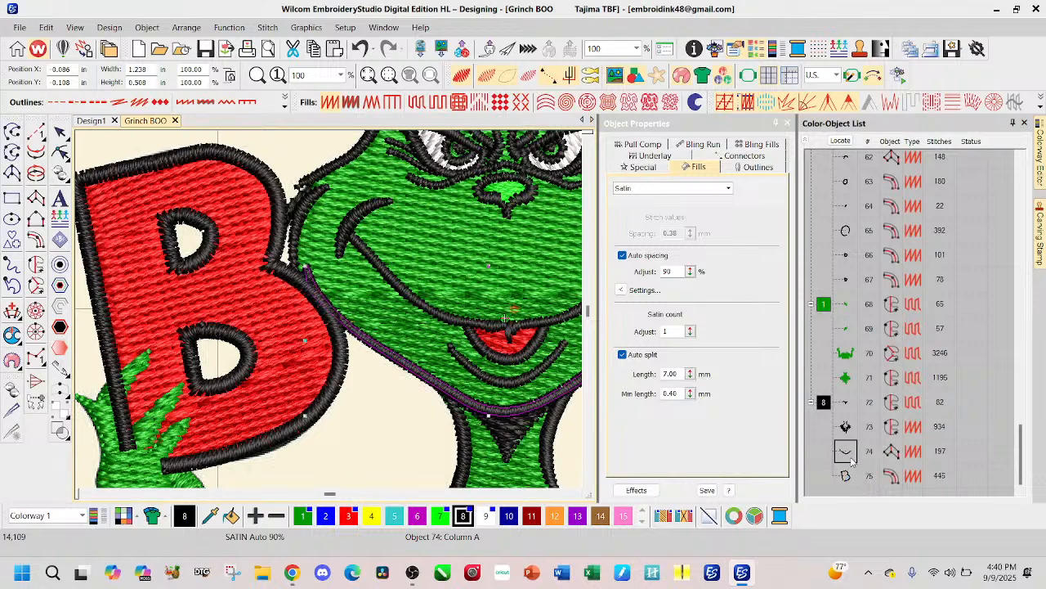
Step: Try nudging the jaw outline and sequencing it after the B outline; undo these changes and the B outline's move
left_click(412, 404)
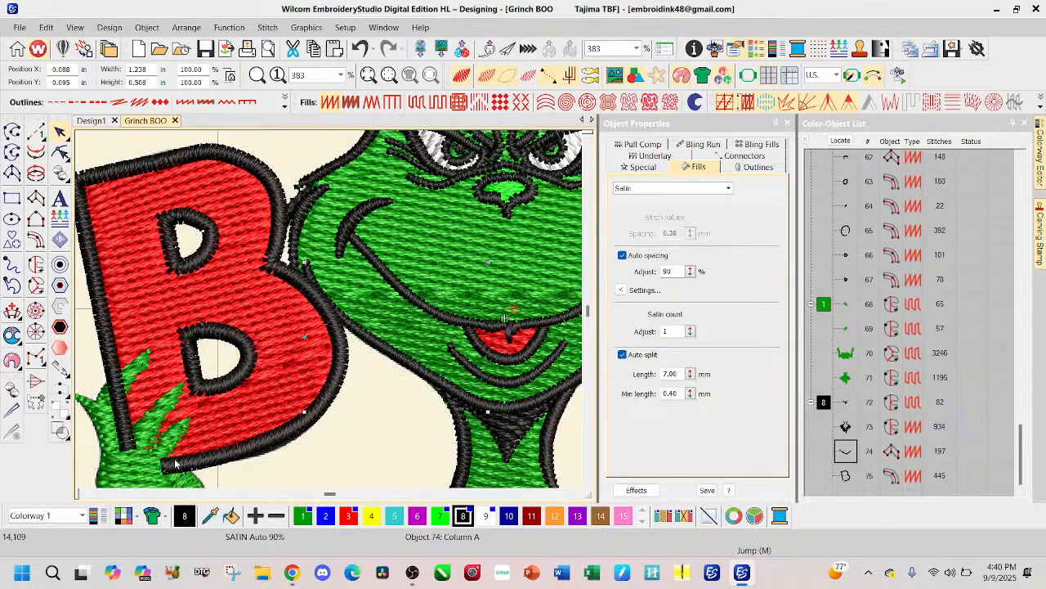
key("c")
key("c")
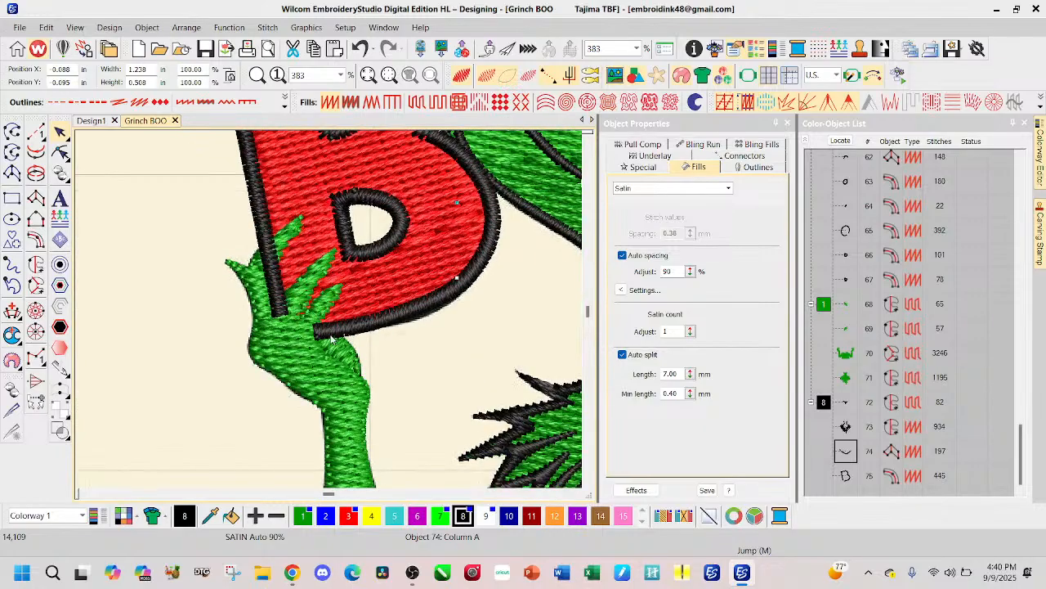
key("ctrl+z")
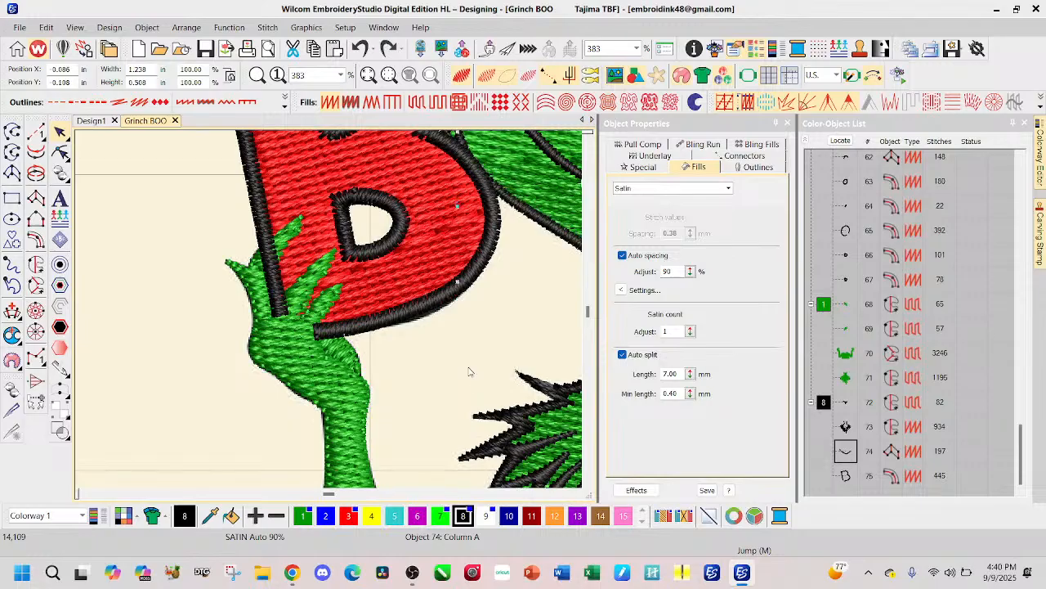
key("ctrl+Page_Down")
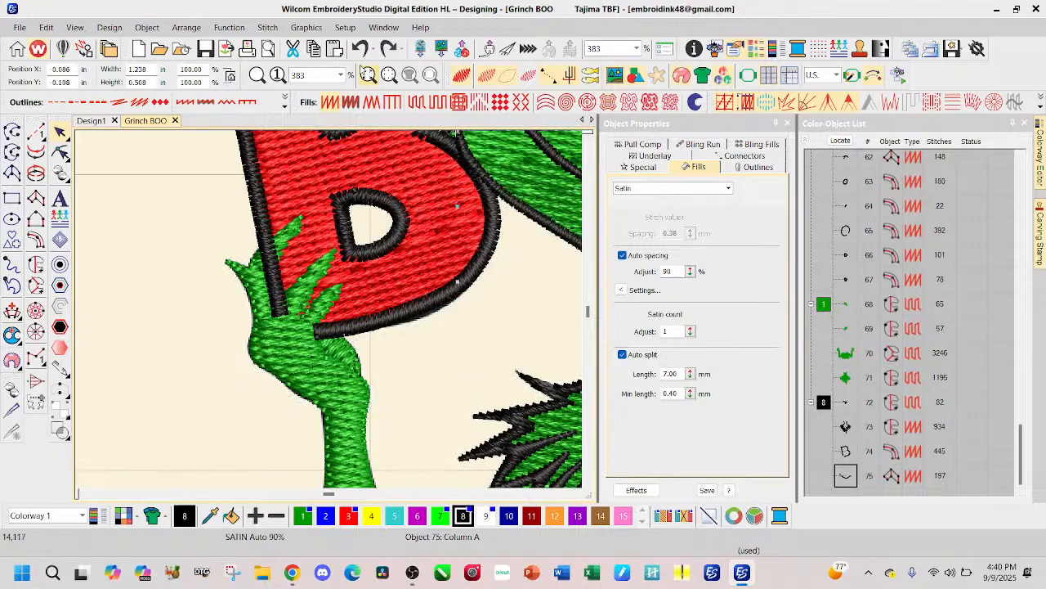
left_click(360, 49)
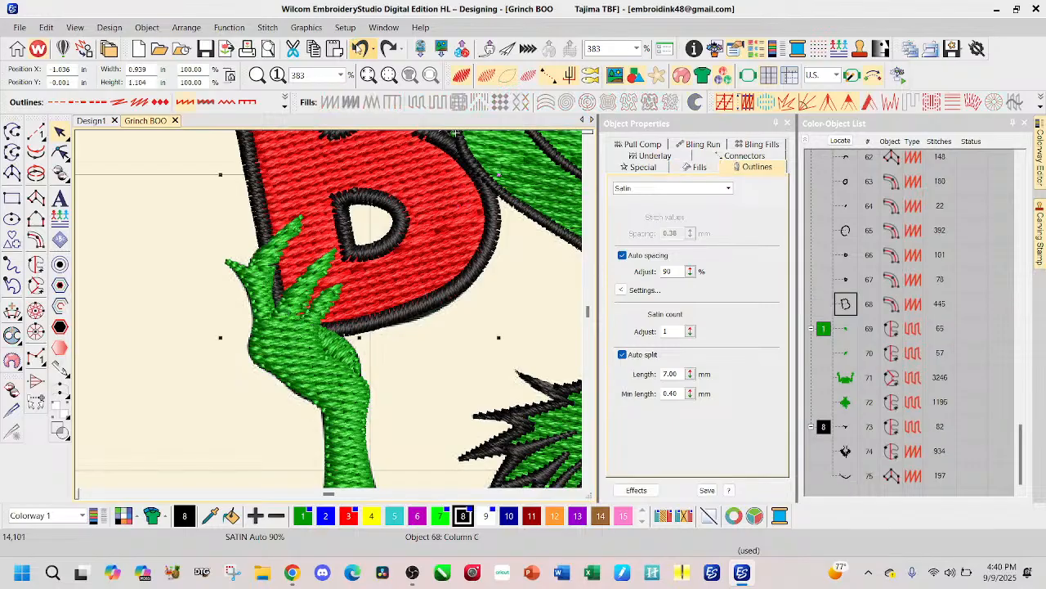
Step: Delete the black satin jaw outline from the design
scroll(330, 314, "down", 2)
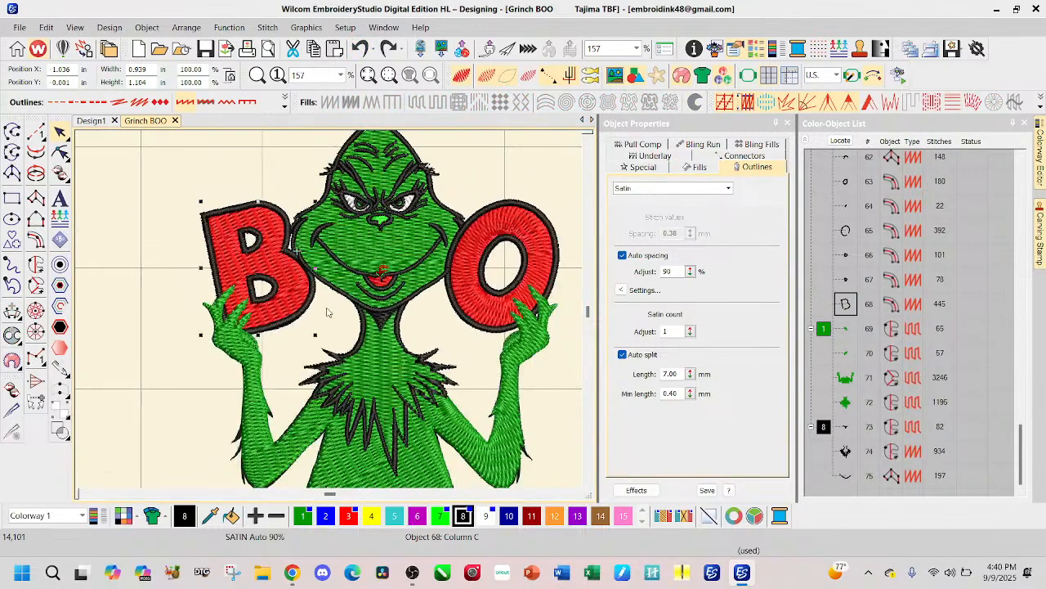
left_click(435, 290)
key("Delete")
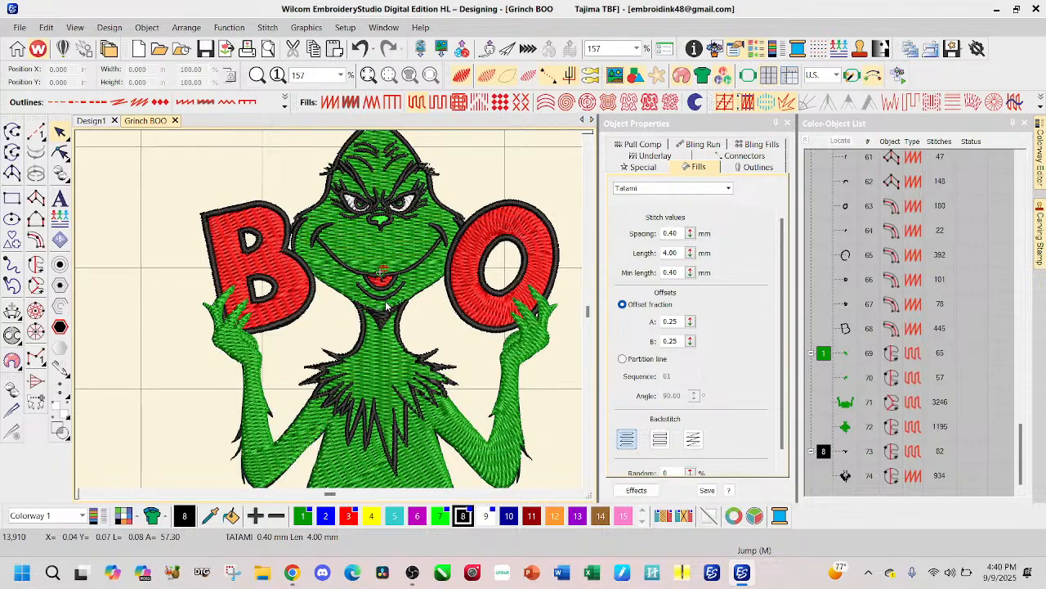
Step: Turn off TrueView and hide the stitches to show the background artwork around the chin and neck
left_click(461, 75)
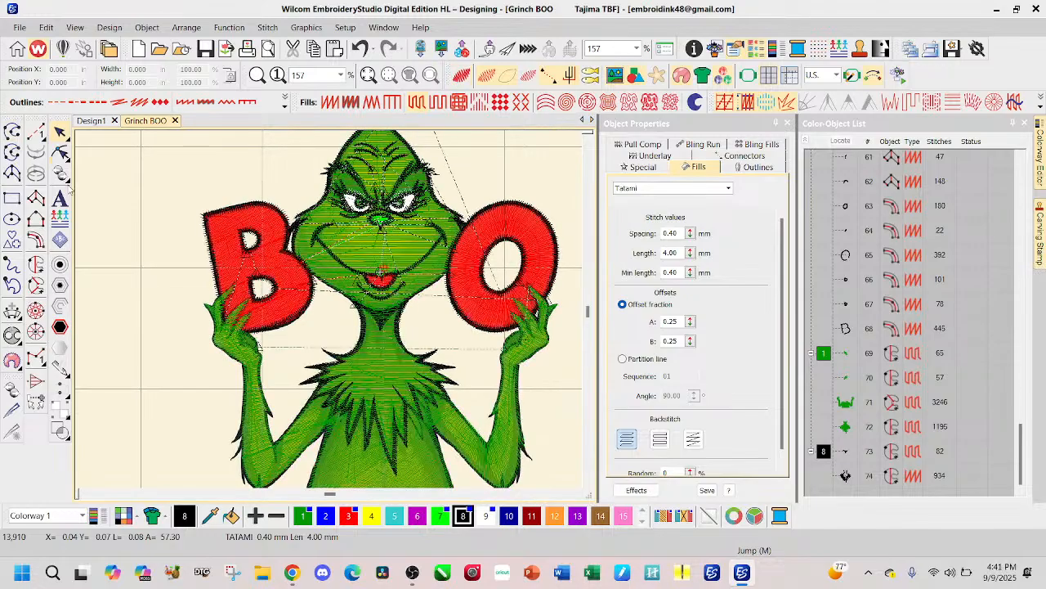
key("s")
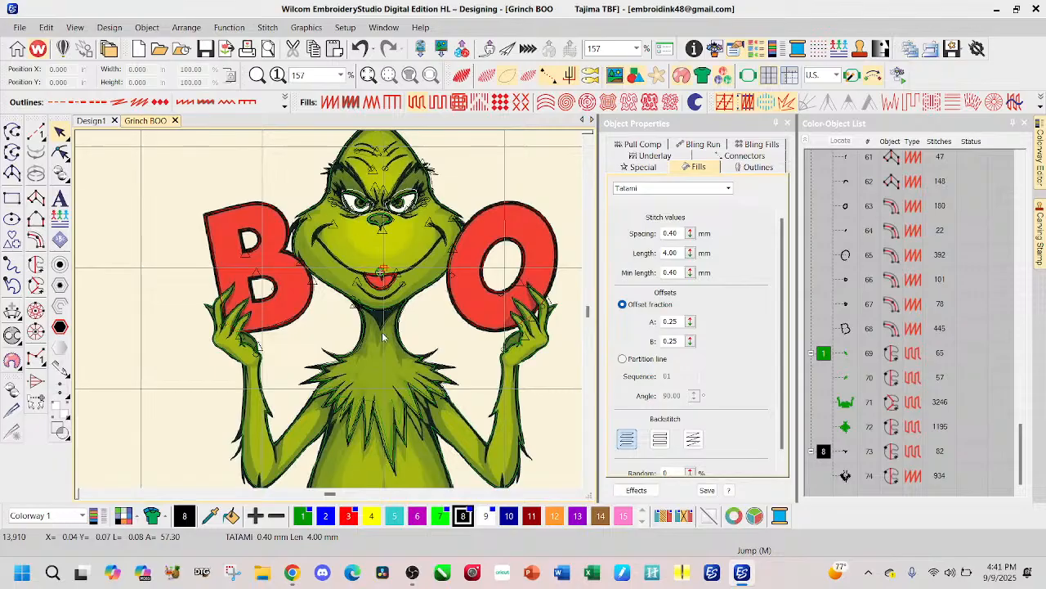
scroll(373, 316, "up", 4)
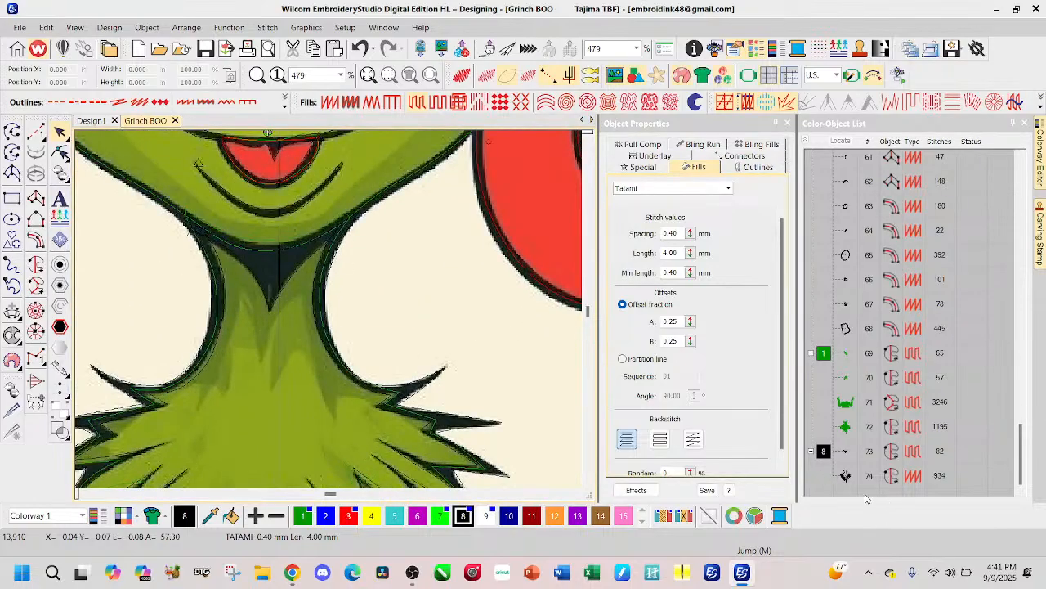
Step: Reshape the black chin shadow by raising its upper edge and its two outer corners and adjusting its lower tip
left_click(847, 452)
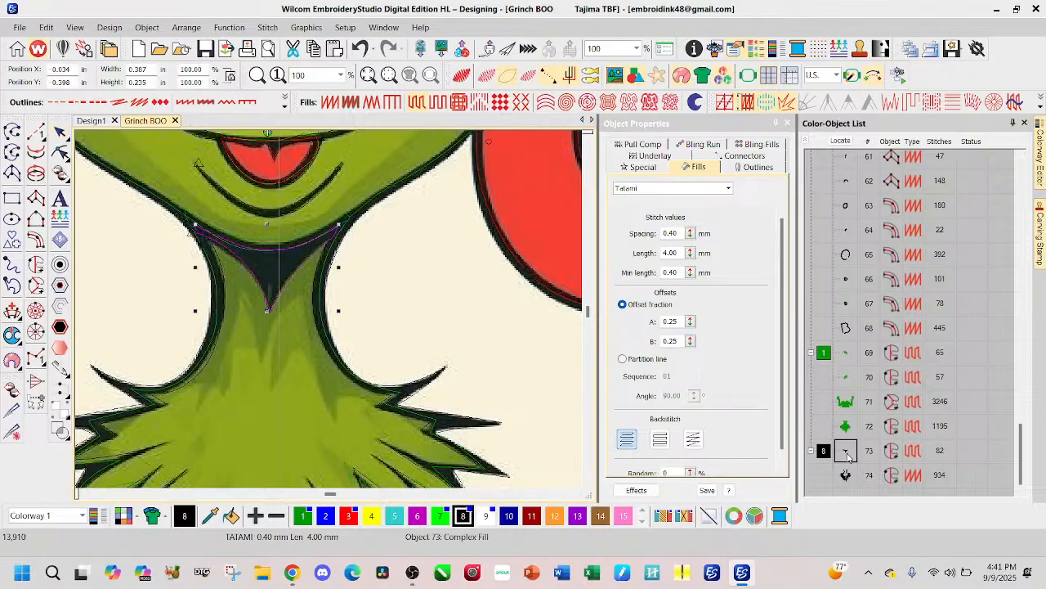
left_click(60, 152)
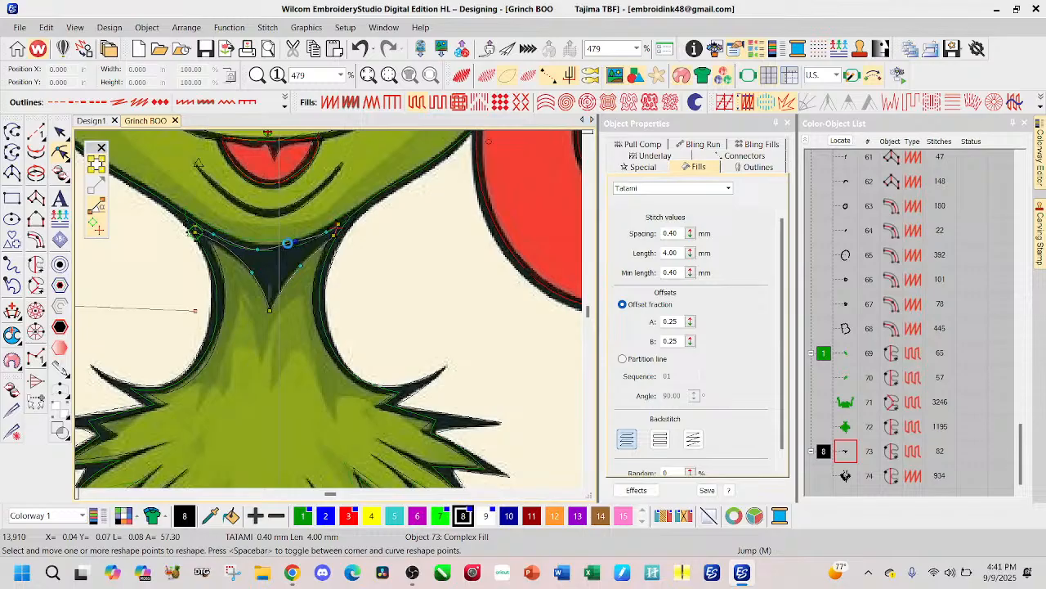
left_click_drag(256, 247, 256, 244)
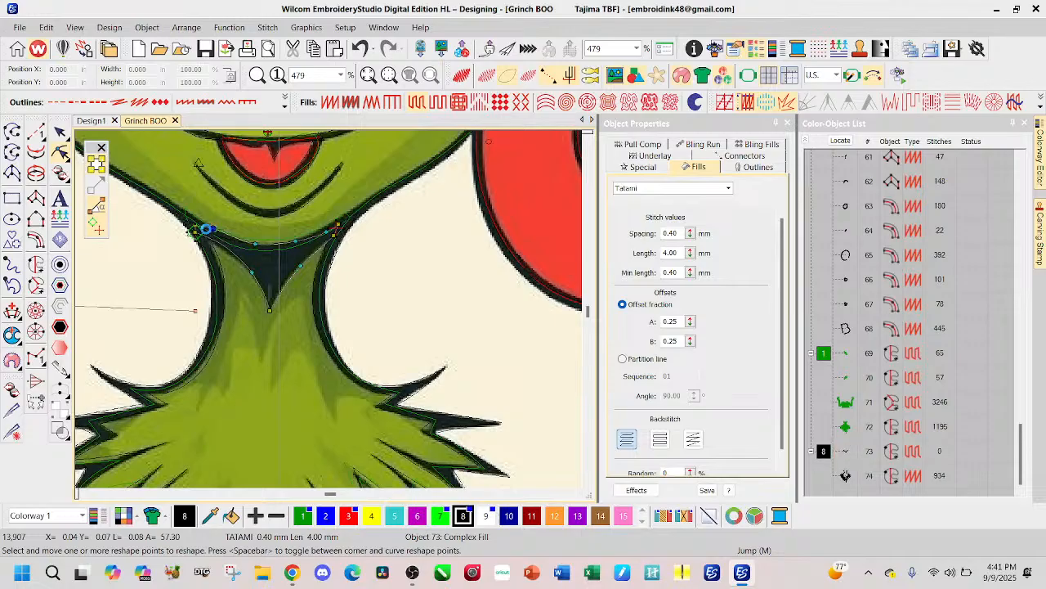
left_click_drag(195, 220, 194, 217)
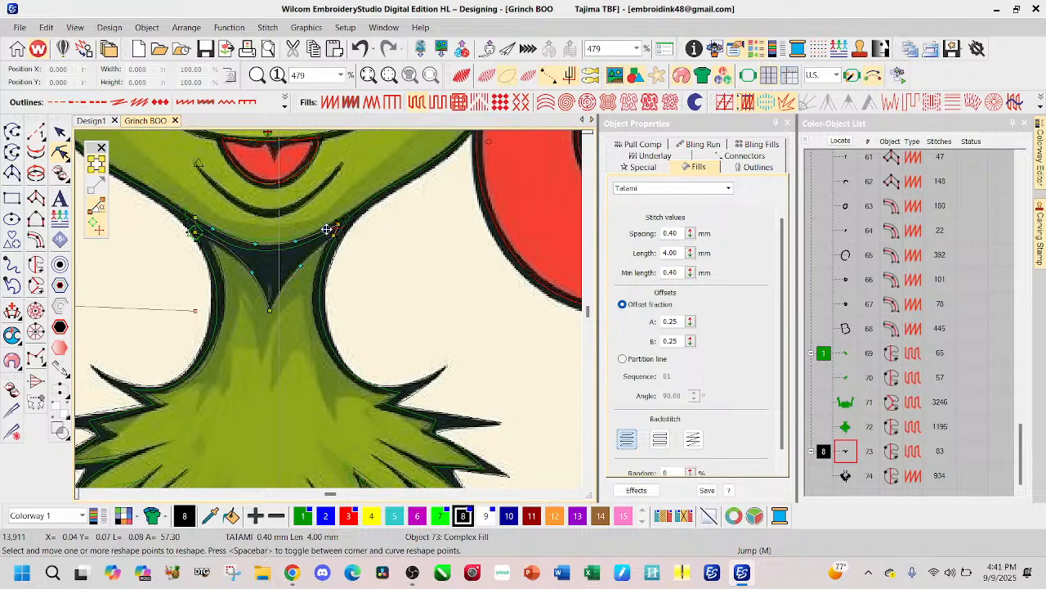
left_click_drag(339, 224, 339, 218)
left_click_drag(201, 238, 196, 217)
mouse_move(338, 219)
left_mouse_down()
mouse_move(308, 274)
mouse_move(271, 309)
left_mouse_up()
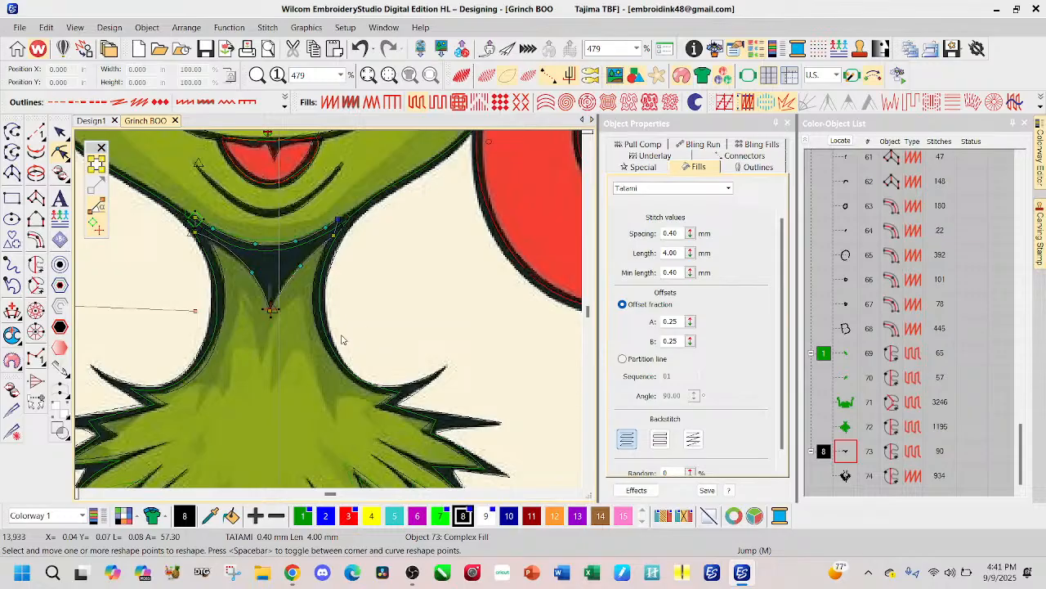
Step: Extend both outer corners of the chin shadow farther outward along the artwork's jaw line and finish reshaping
scroll(341, 242, "up", 1)
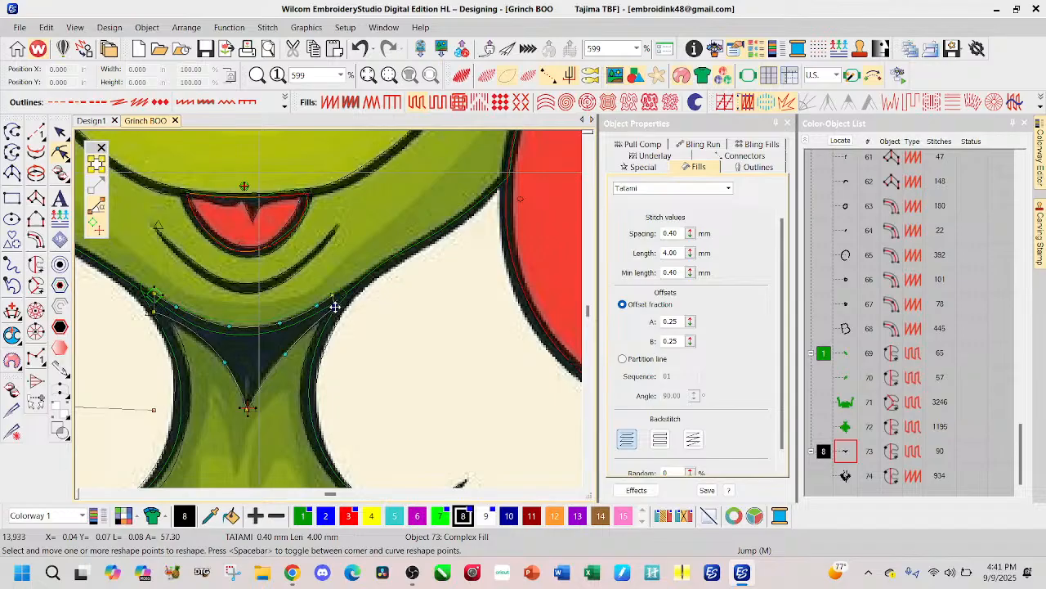
left_click(340, 304)
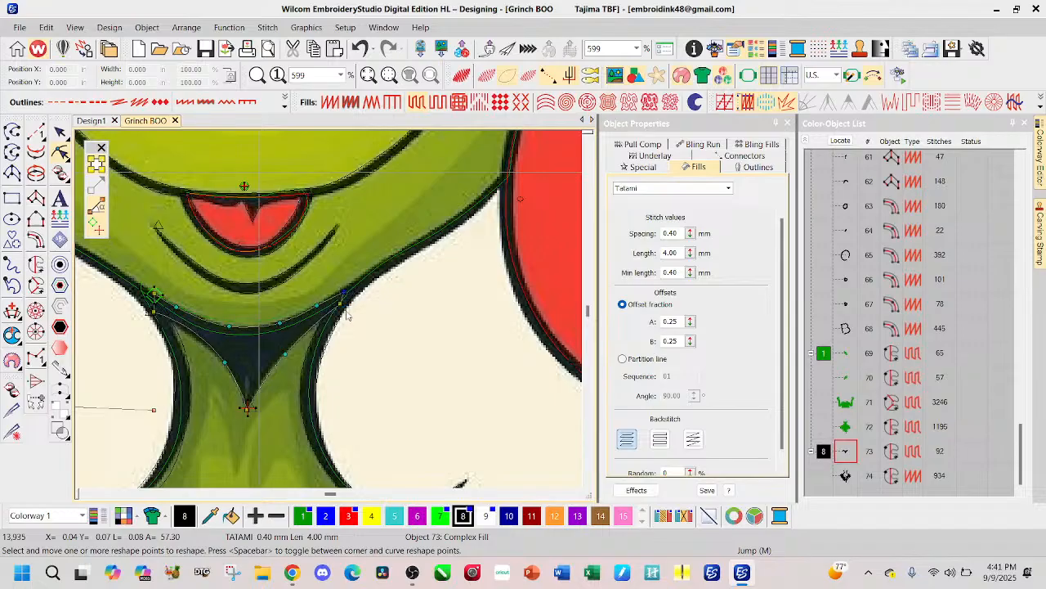
left_click_drag(344, 292, 343, 290)
left_click_drag(153, 311, 148, 304)
left_click_drag(151, 292, 144, 289)
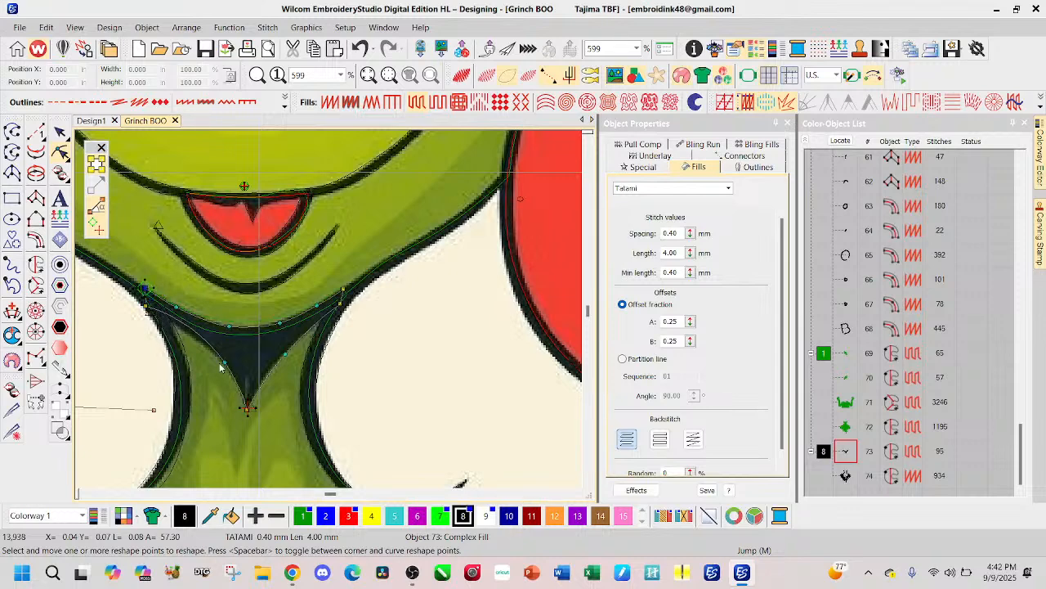
left_click(60, 132)
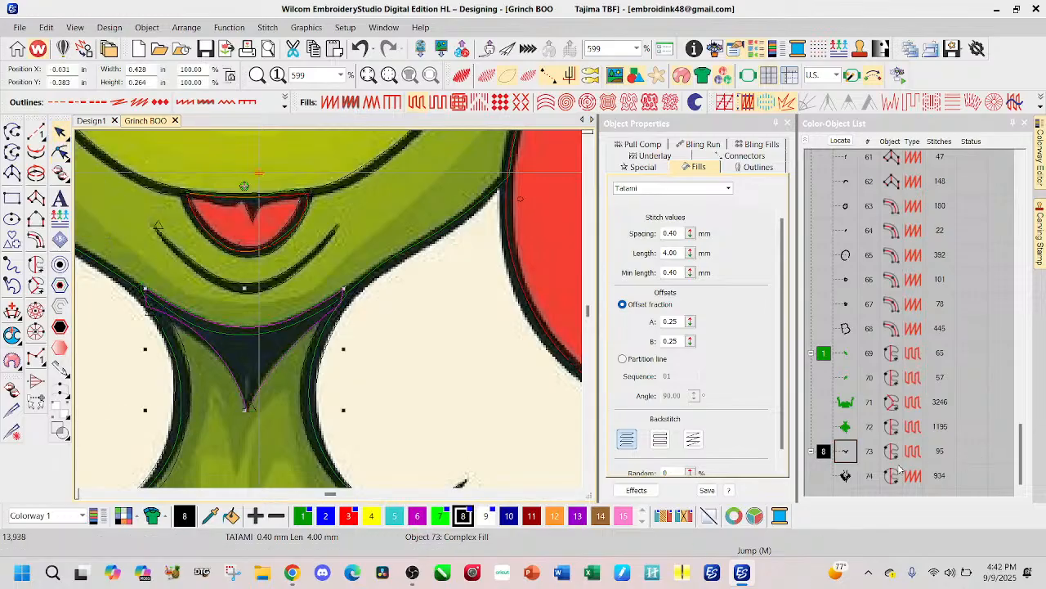
Step: Reshape the black neck outline by extending its upper end along the artwork's jaw line to the letter O's border
left_click(845, 474)
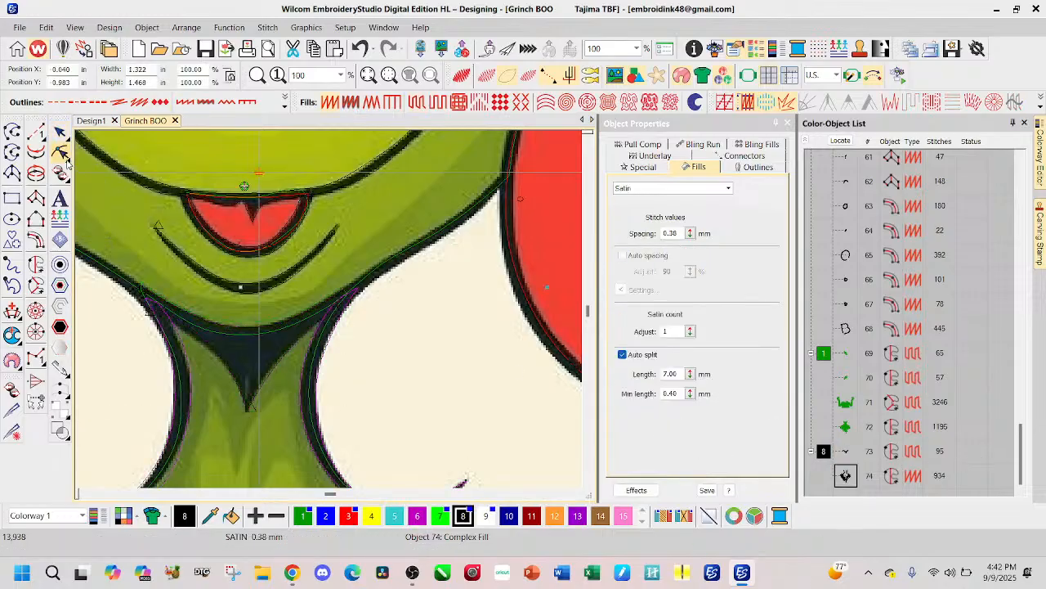
mouse_move(74, 168)
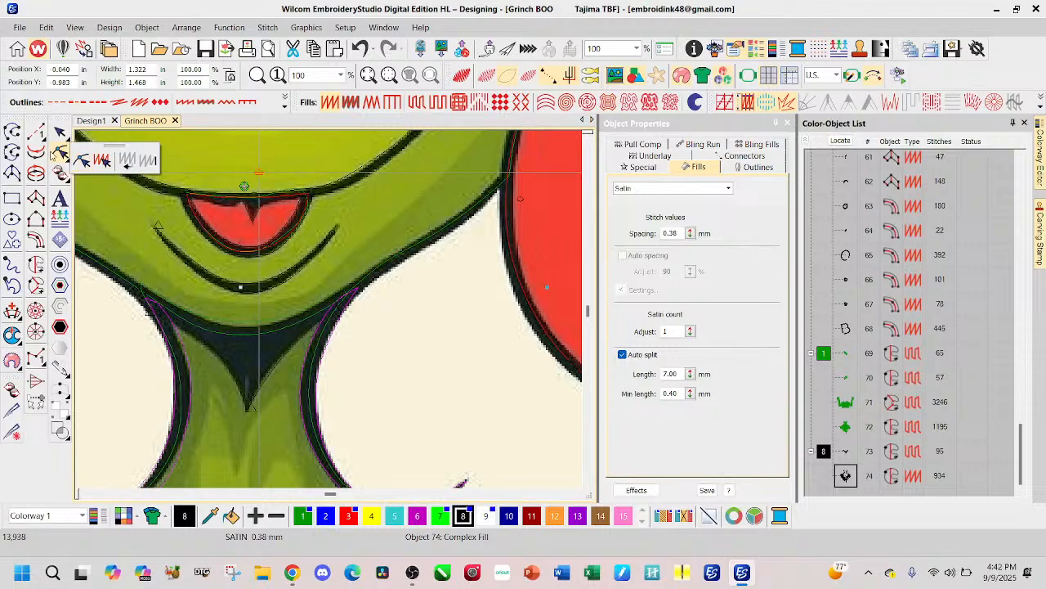
left_click(59, 152)
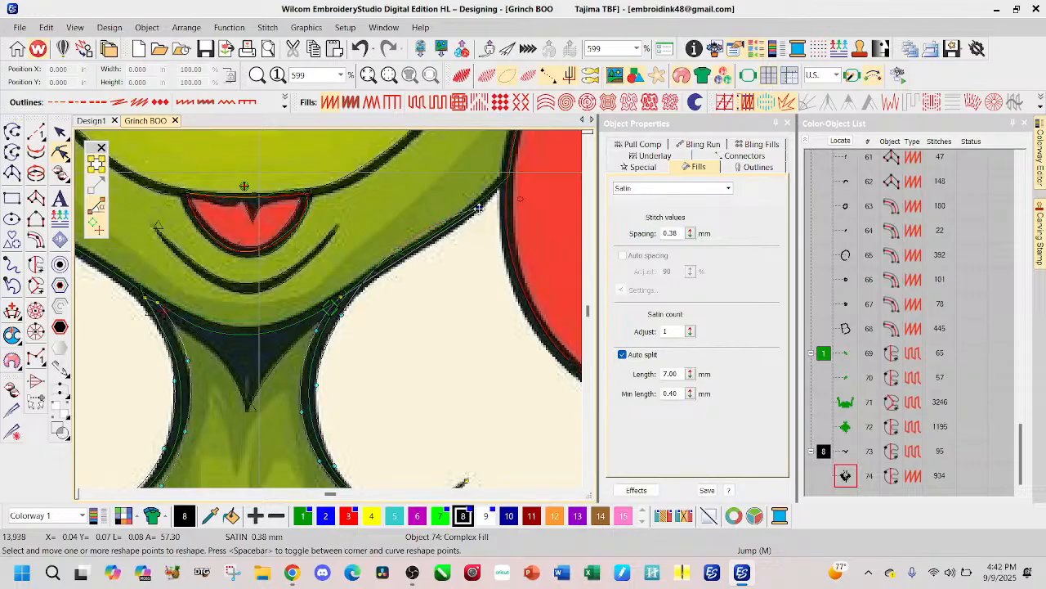
left_click(370, 283)
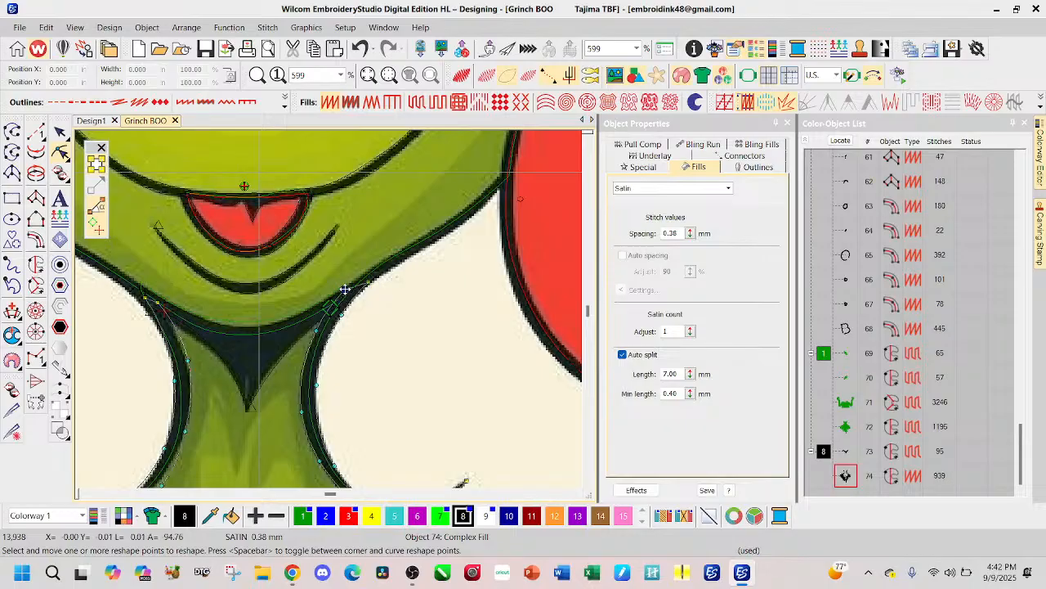
left_click(374, 277)
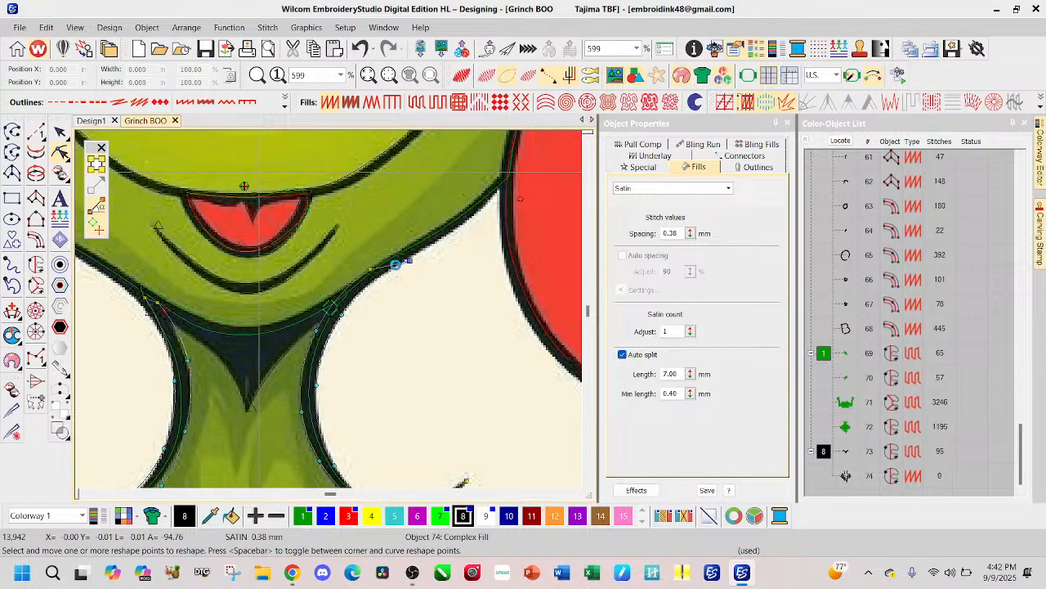
left_click(415, 255)
left_click_drag(415, 255, 504, 176)
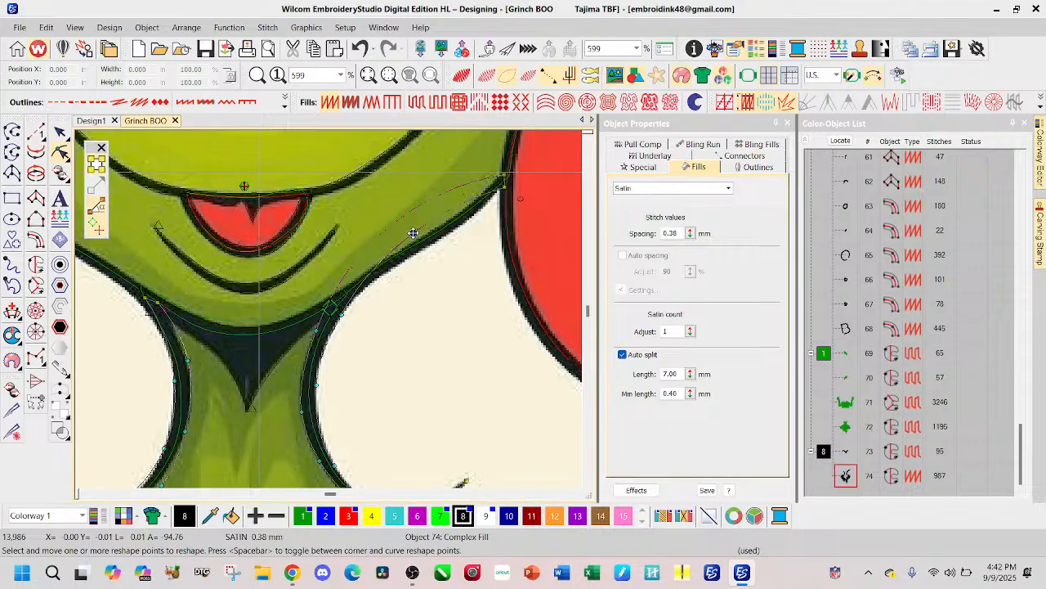
Step: Add reshape points along the extended section beside the letter O, fit both edges to the jaw line, and finish reshaping
right_click(469, 219)
right_click(426, 201)
left_click_drag(426, 202, 441, 227)
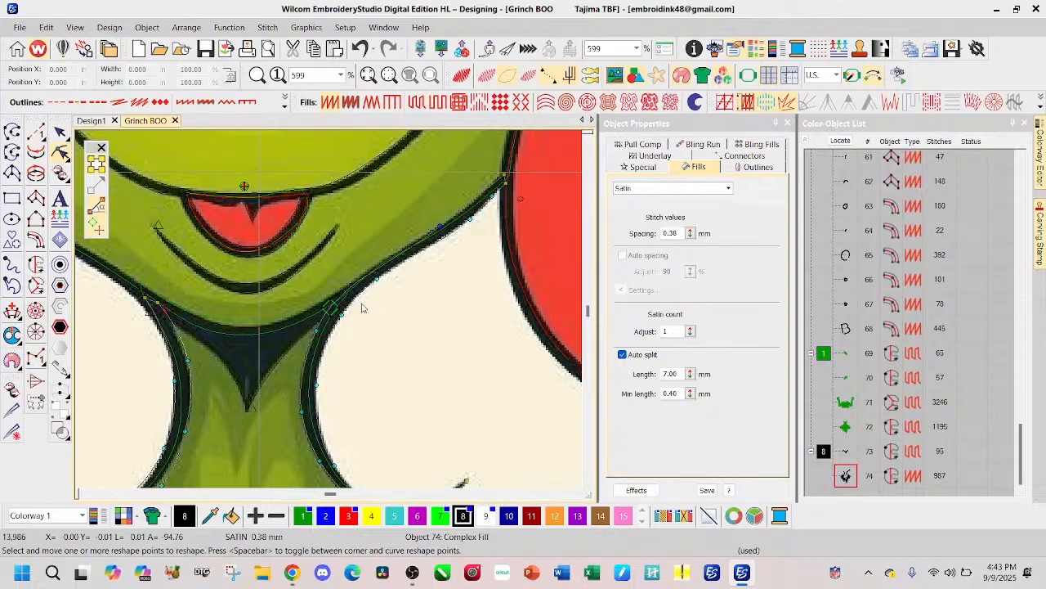
left_click_drag(433, 234, 424, 228)
right_click(374, 263)
left_click(430, 220)
left_click_drag(430, 220, 447, 222)
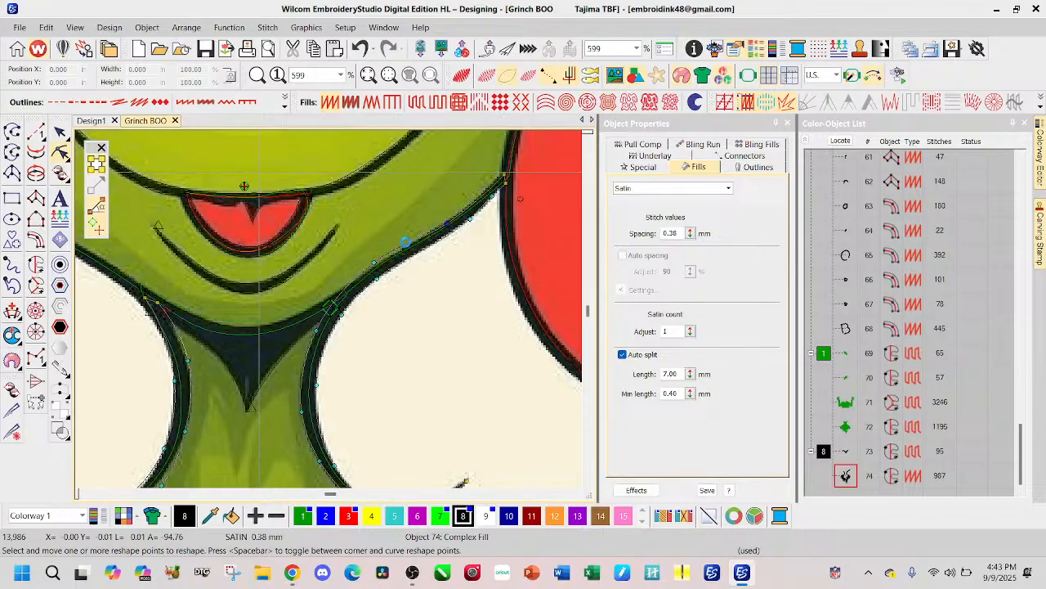
left_click_drag(376, 264, 376, 262)
left_click(60, 132)
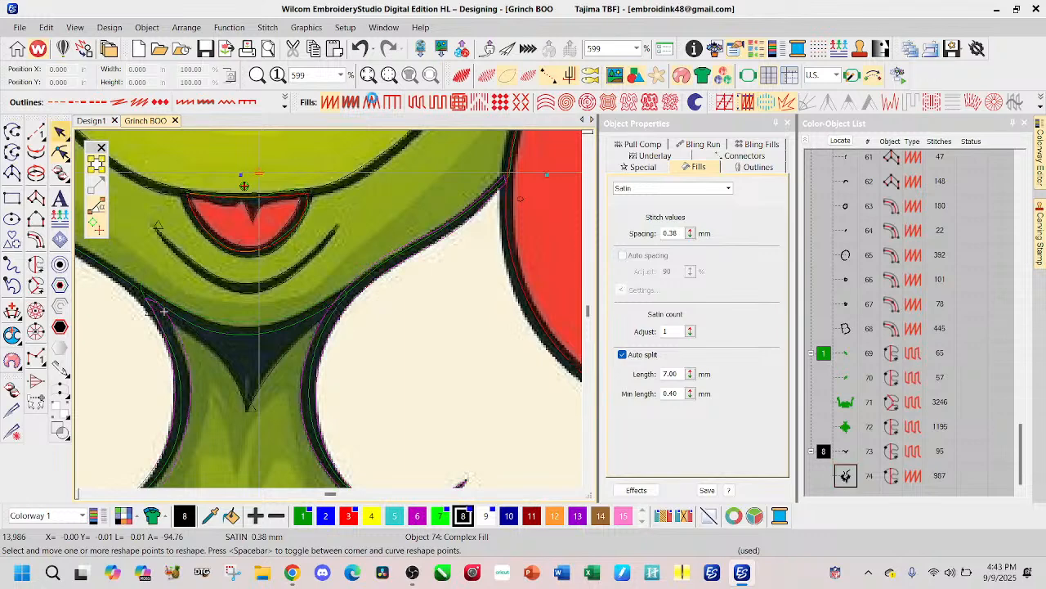
Step: Check the jaw outline in TrueView, switch TrueView off, and pull its end points back inside the letter O's border
left_click(461, 75)
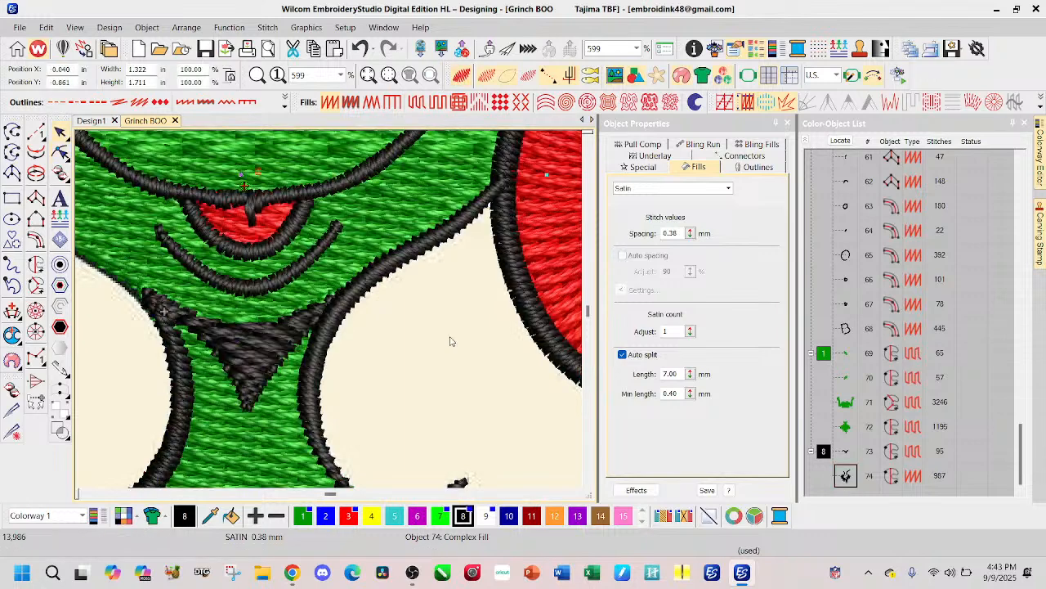
scroll(496, 203, "down", 2)
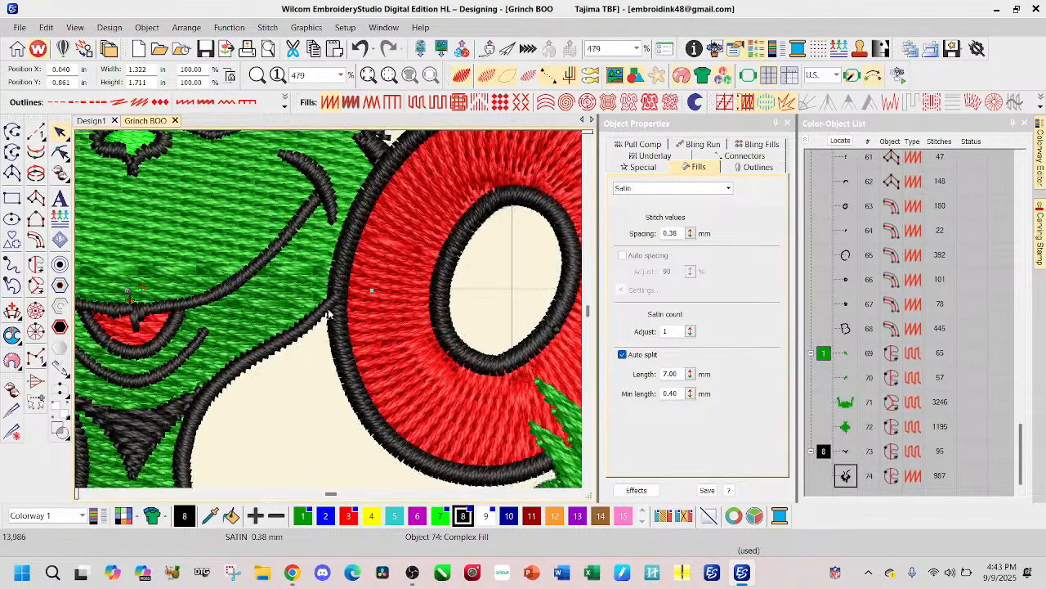
scroll(329, 313, "down", 1)
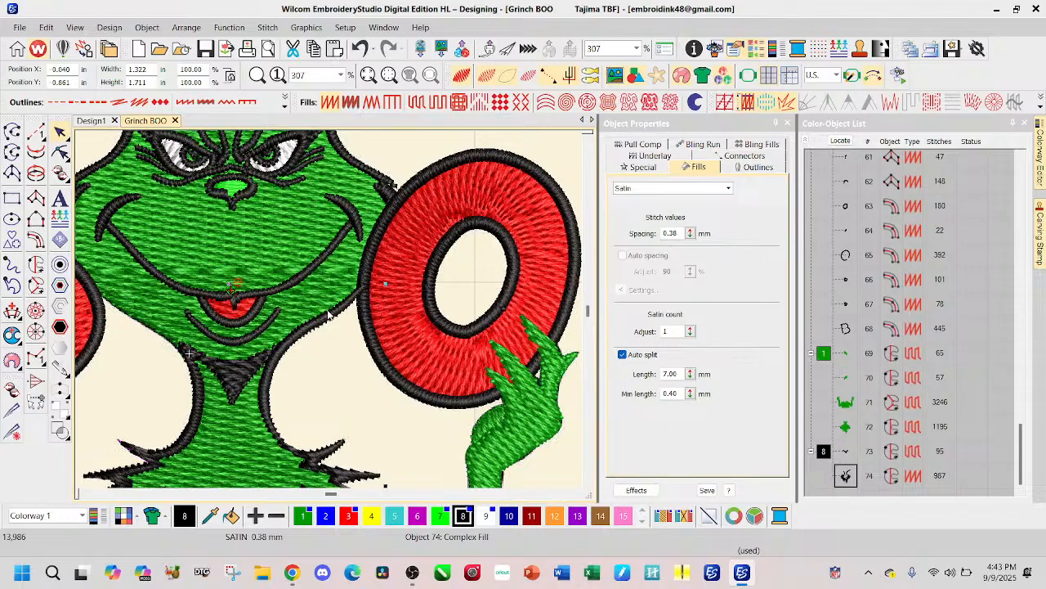
scroll(332, 337, "down", 1)
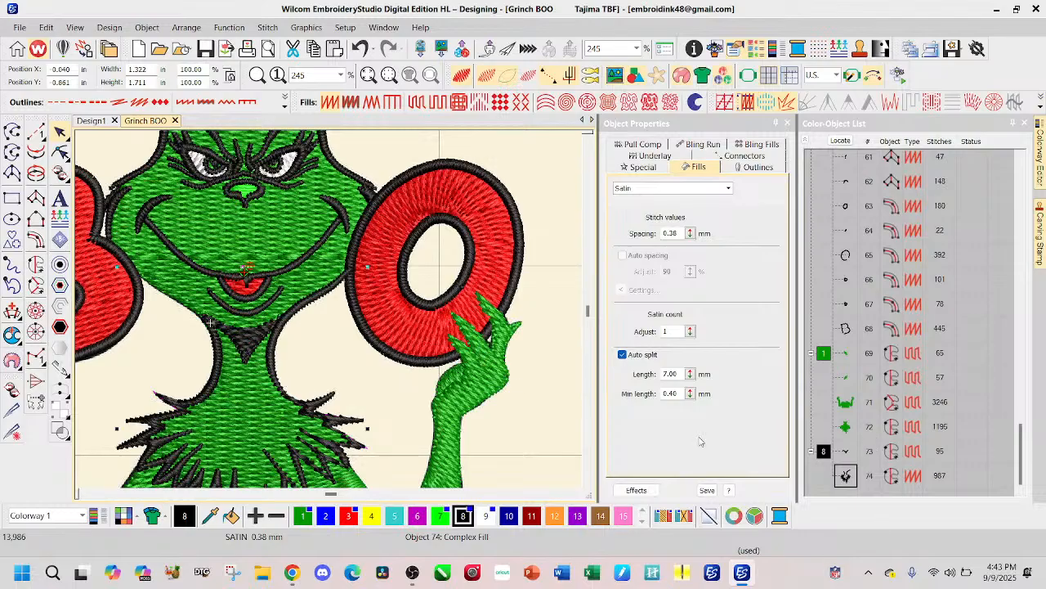
left_click(60, 152)
scroll(355, 263, "up", 6)
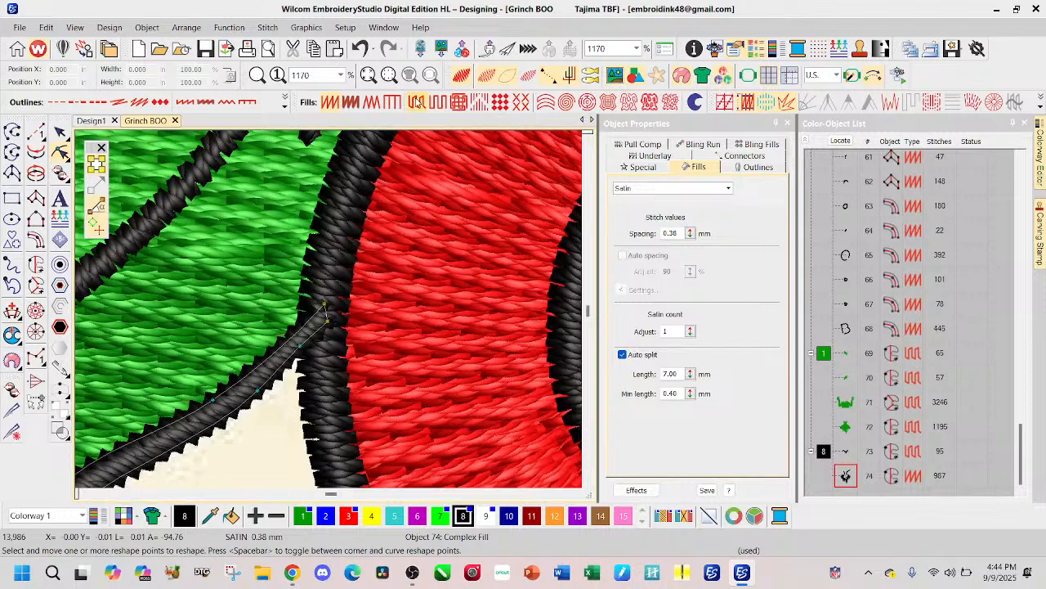
key("t")
left_click_drag(301, 348, 286, 361)
mouse_move(327, 321)
left_mouse_down()
mouse_move(317, 331)
mouse_move(322, 303)
mouse_move(316, 310)
left_mouse_up()
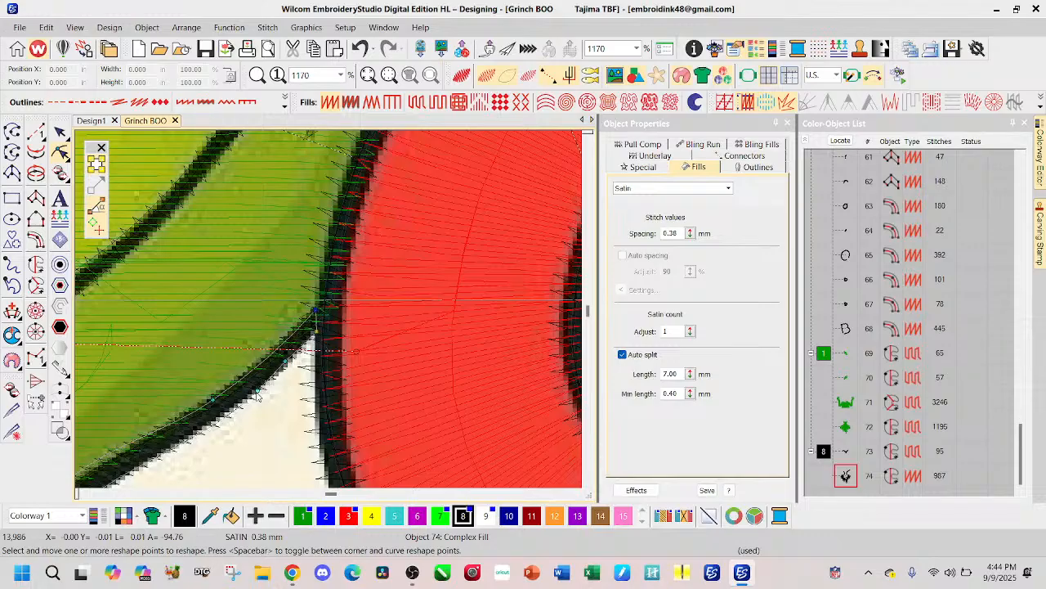
Step: Move the neck outline's upper corner on the letter B side outward along the jaw and delete a surplus point beside it
scroll(322, 336, "down", 2)
scroll(324, 320, "down", 3)
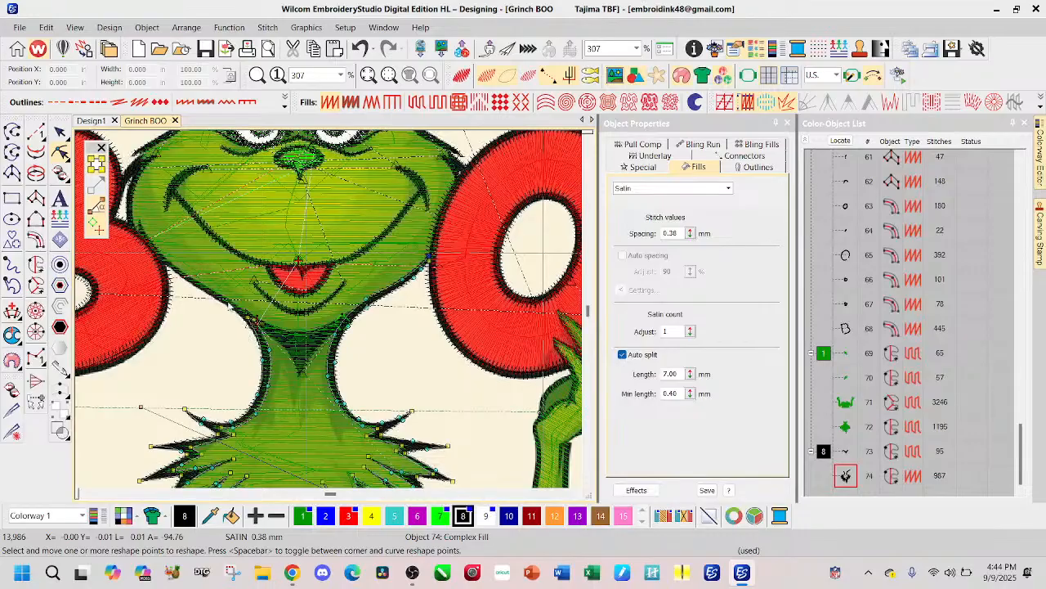
scroll(144, 287, "up", 2)
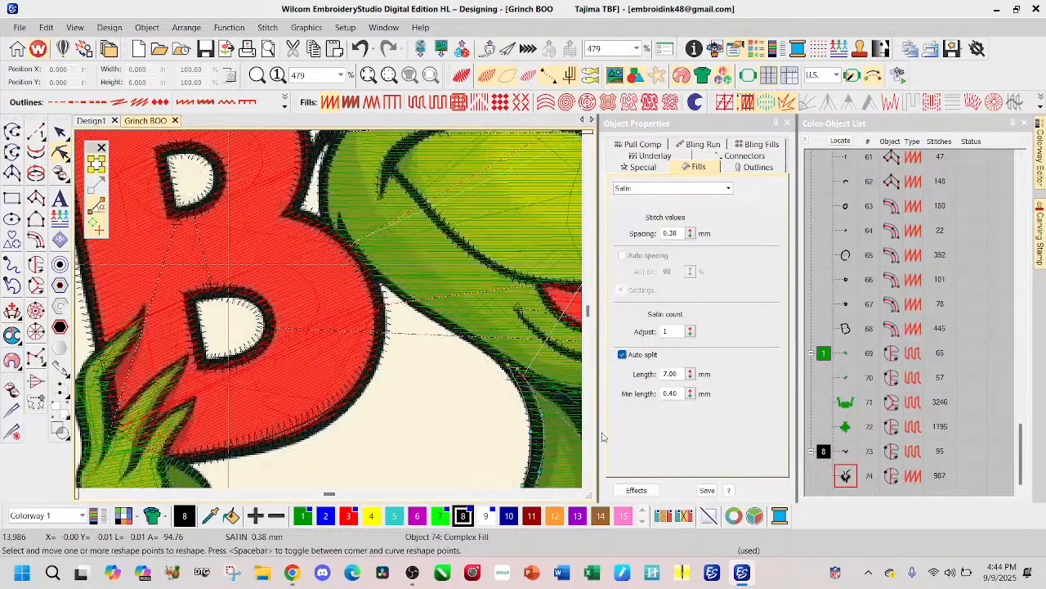
scroll(320, 311, "down", 1)
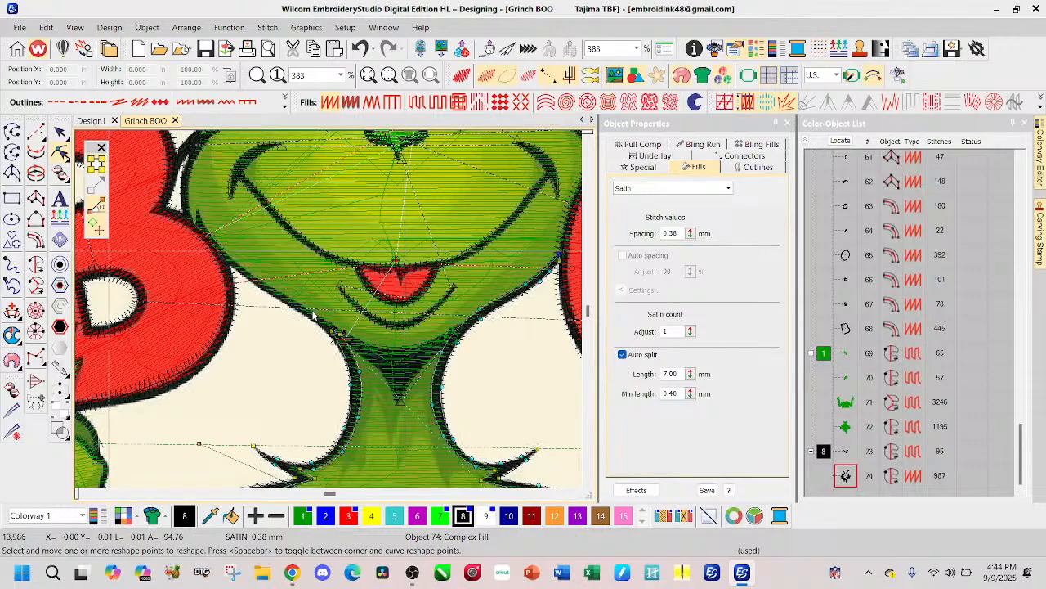
left_click_drag(332, 331, 305, 311)
left_click(341, 334)
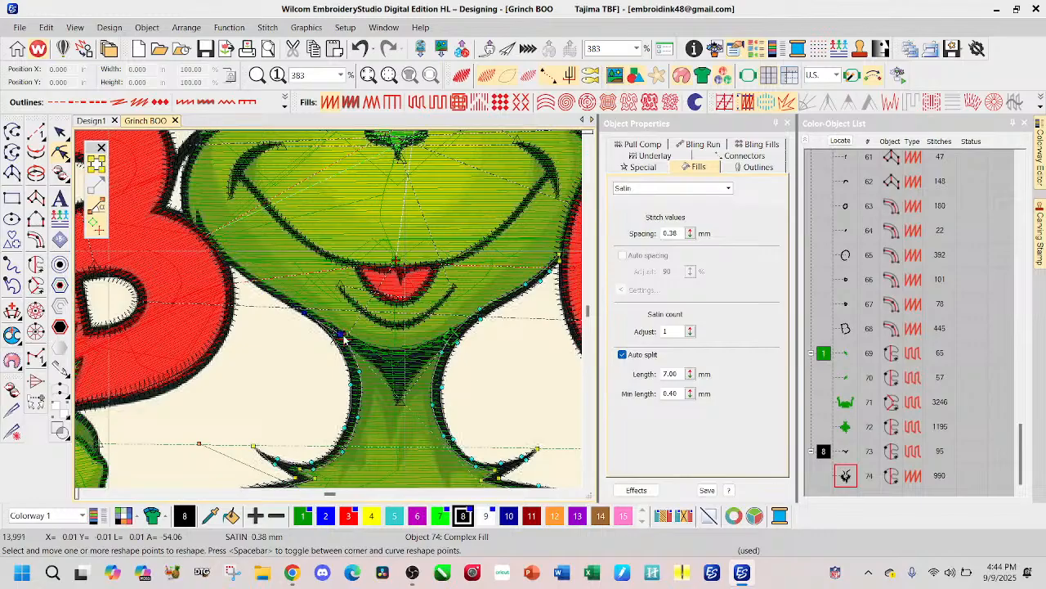
key("Delete")
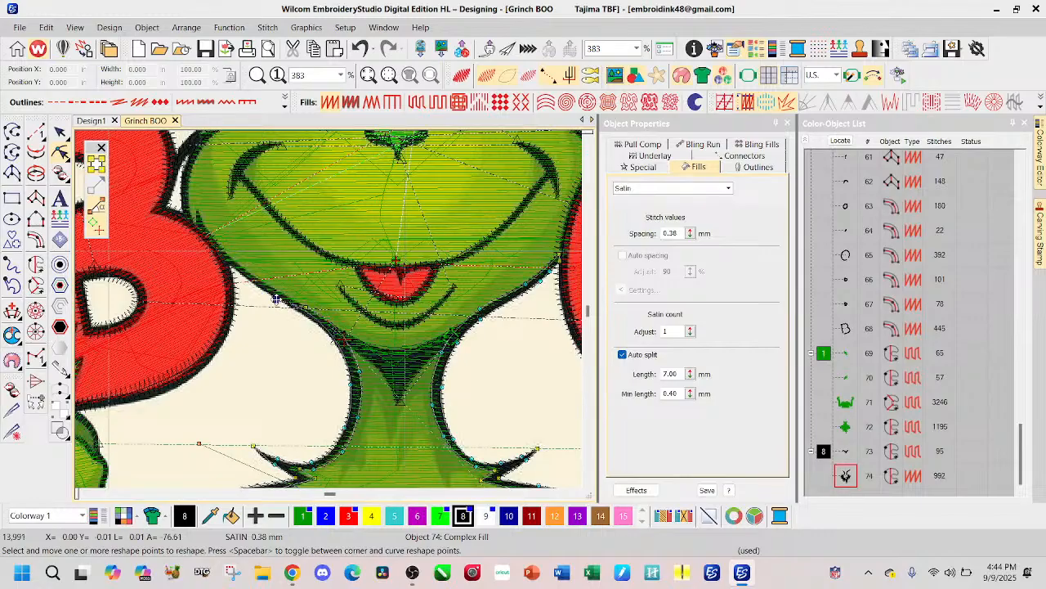
Step: Extend the outline's end up to the letter B's border and place both end points against it
left_click(274, 296)
left_click_drag(274, 296, 233, 269)
scroll(252, 270, "up", 2)
scroll(318, 315, "up", 1)
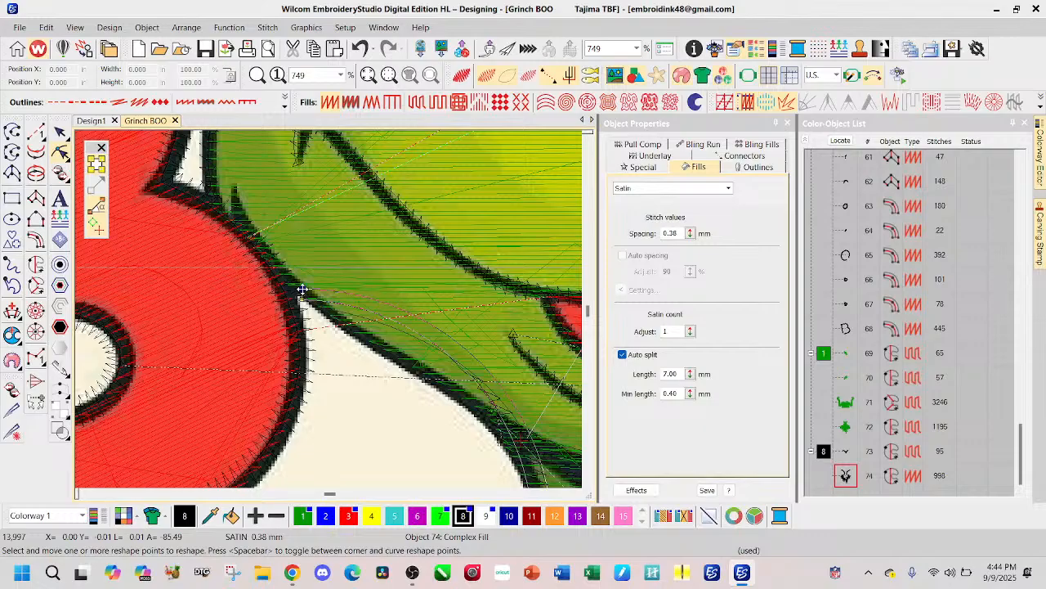
left_click_drag(301, 286, 303, 295)
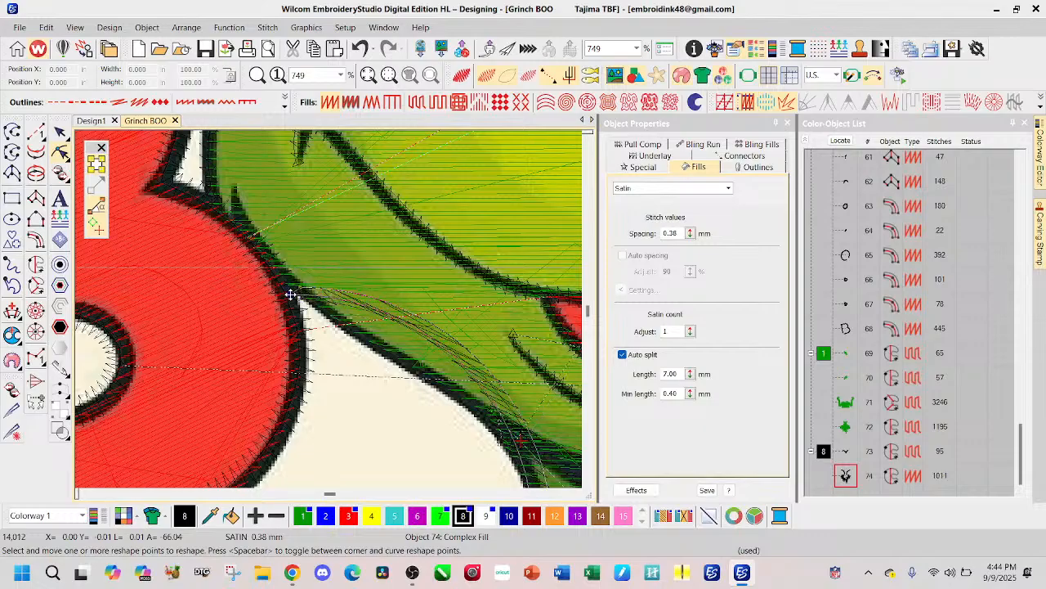
left_click_drag(300, 286, 286, 270)
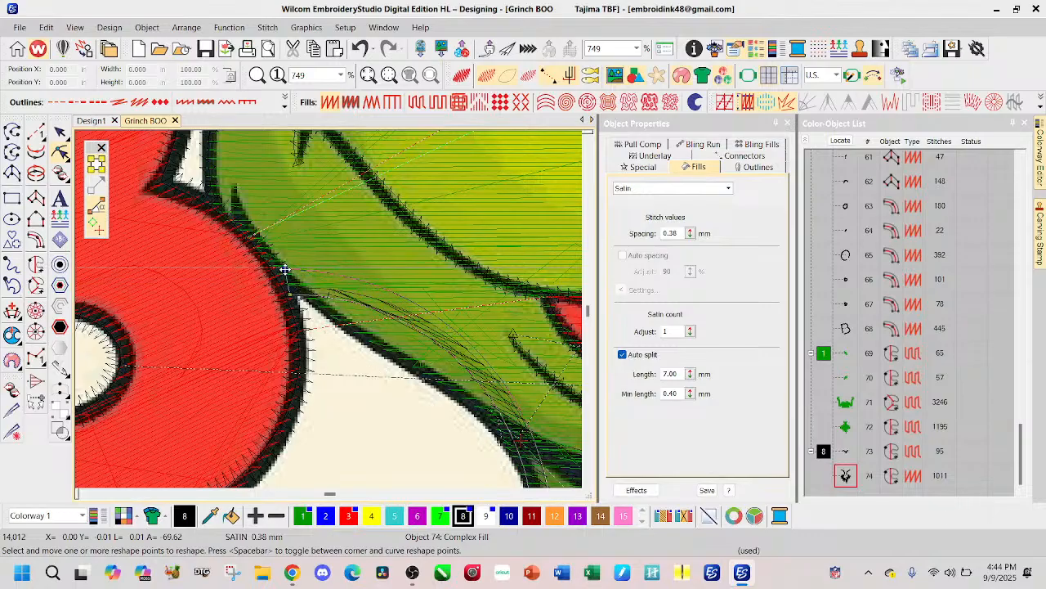
Step: Add reshape points along the section beside the letter B and pull the one near the neck onto the jaw line's lower edge
scroll(525, 426, "down", 1)
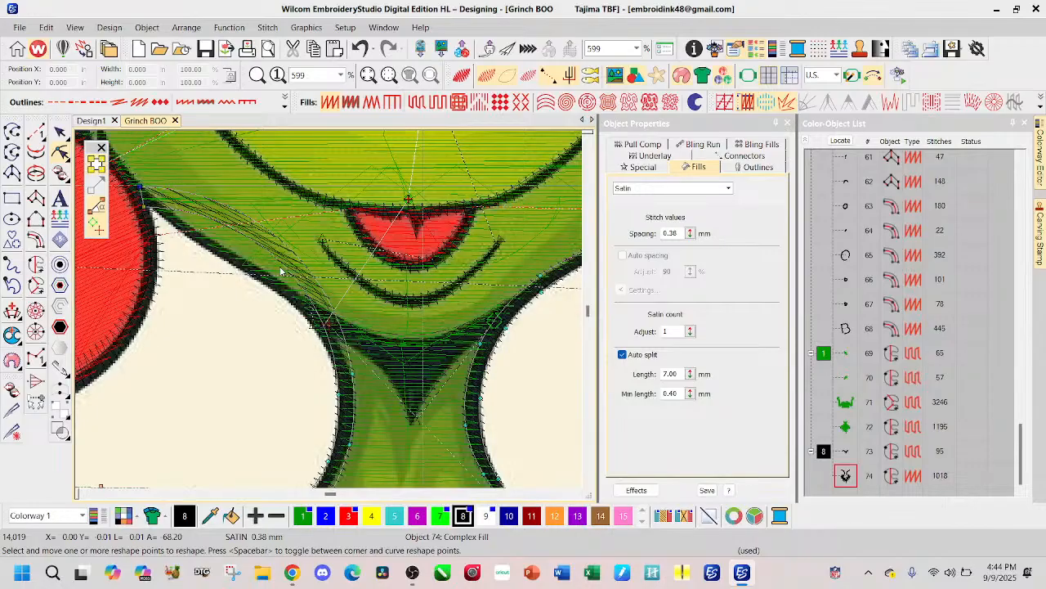
right_click(246, 236)
right_click(257, 222)
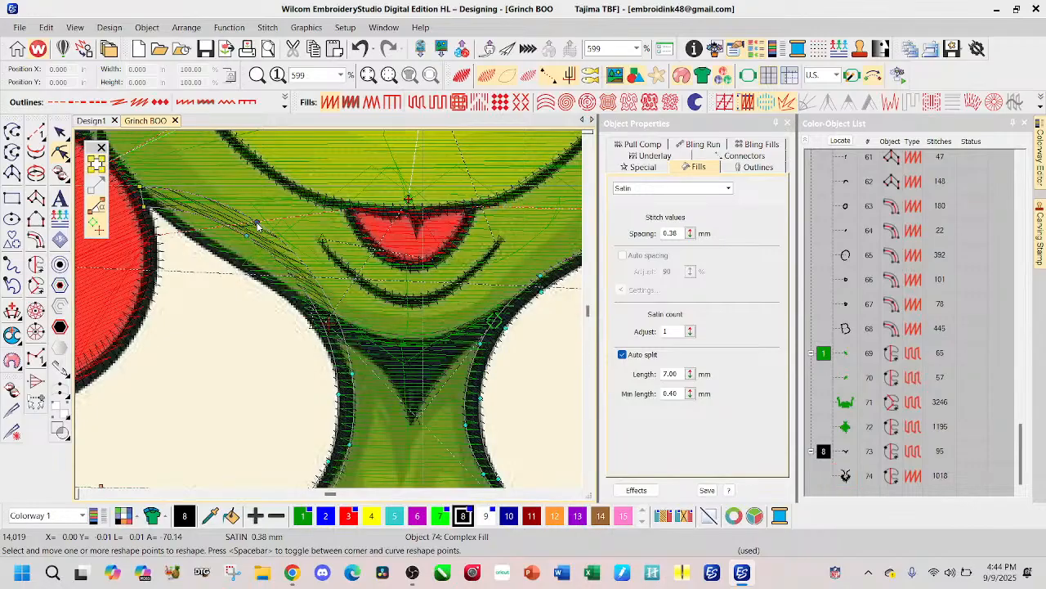
right_click(312, 303)
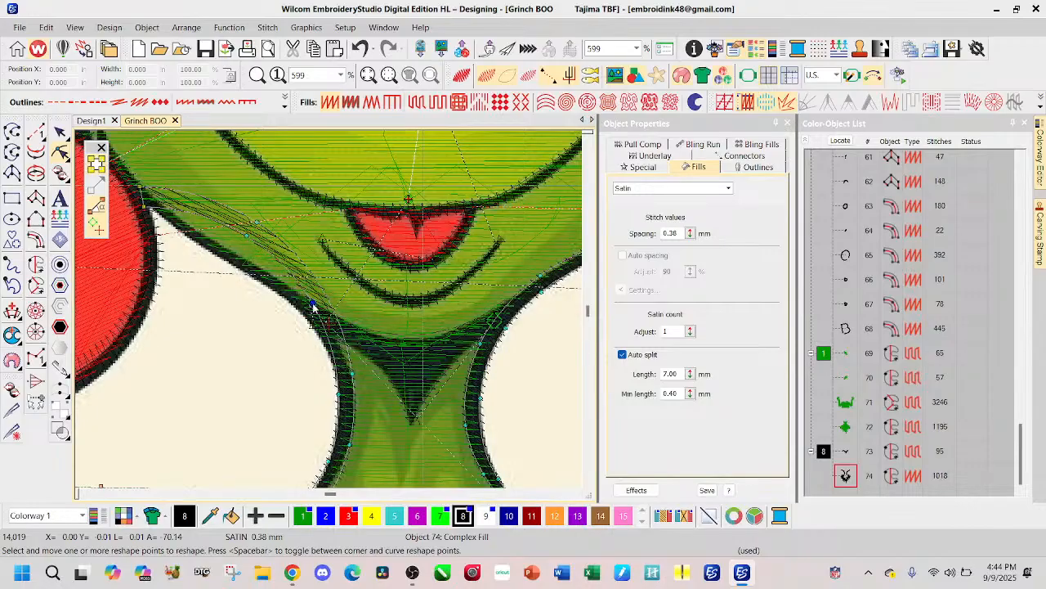
left_click_drag(309, 302, 304, 310)
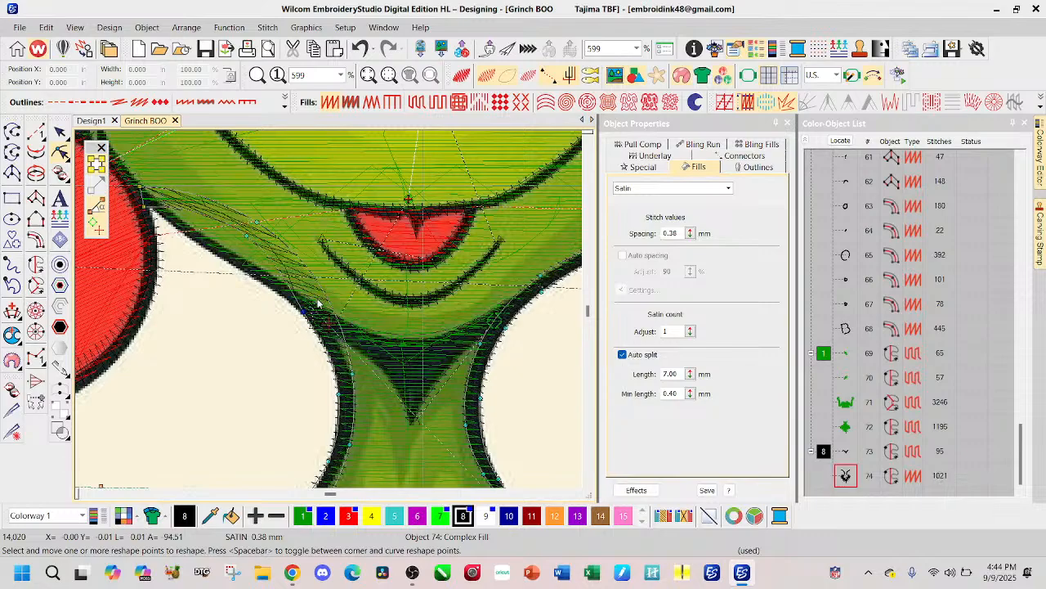
Step: Replace the misplaced point on the section's lower edge with a new one and fit that edge to the jaw line
right_click(212, 218)
left_click(246, 236)
key("Delete")
left_click_drag(272, 282, 272, 288)
left_click_drag(212, 218, 221, 256)
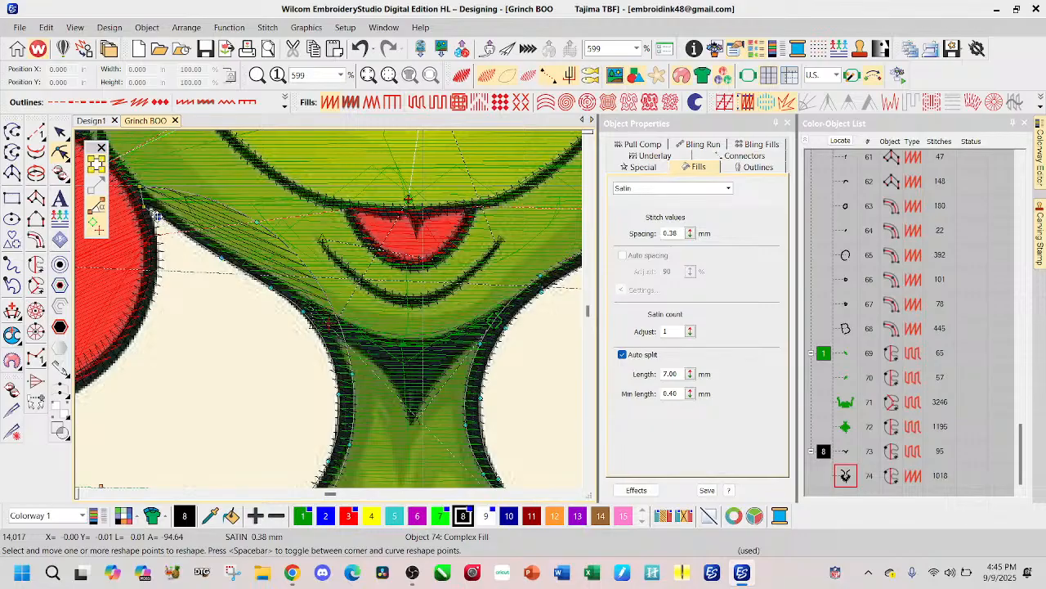
left_click_drag(158, 214, 154, 210)
left_click_drag(220, 256, 206, 249)
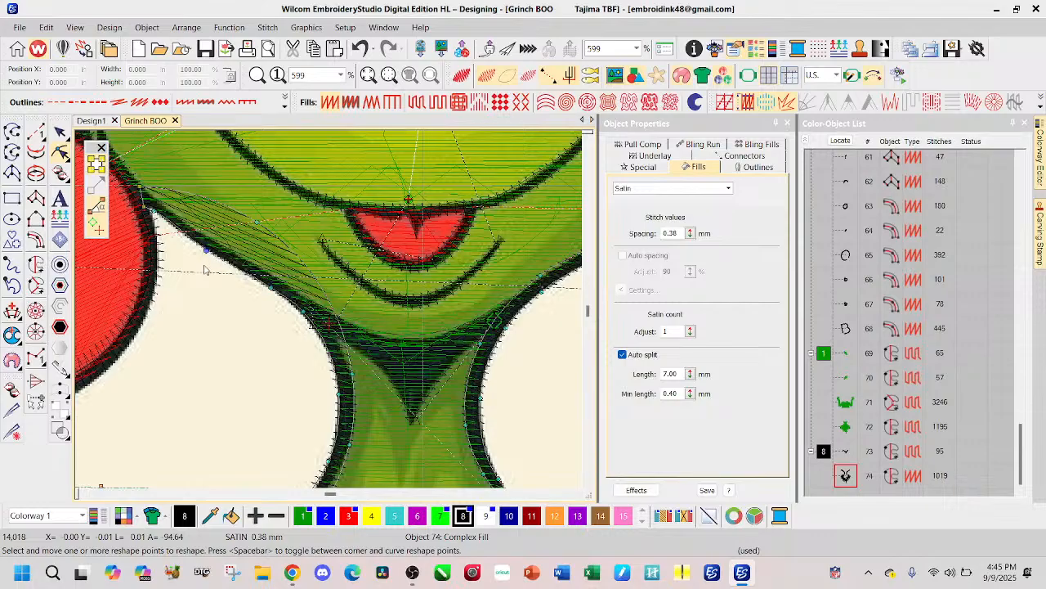
Step: Delete the surplus upper-edge point near the neck, toggle the neighboring point's type, and lower the upper edge onto the jaw line
left_click(327, 298)
key("Delete")
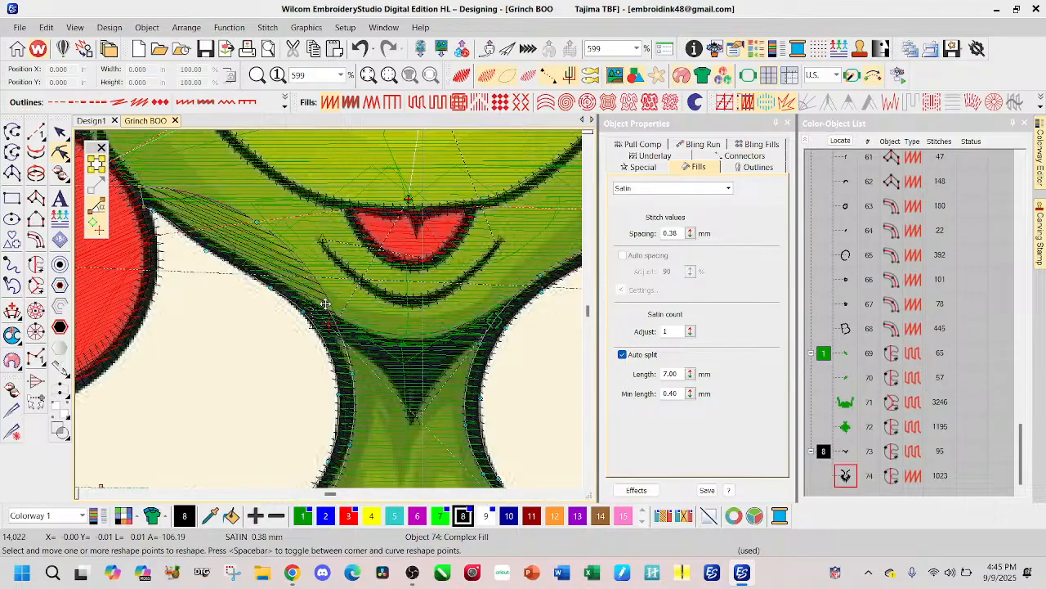
left_click(325, 316)
key("space")
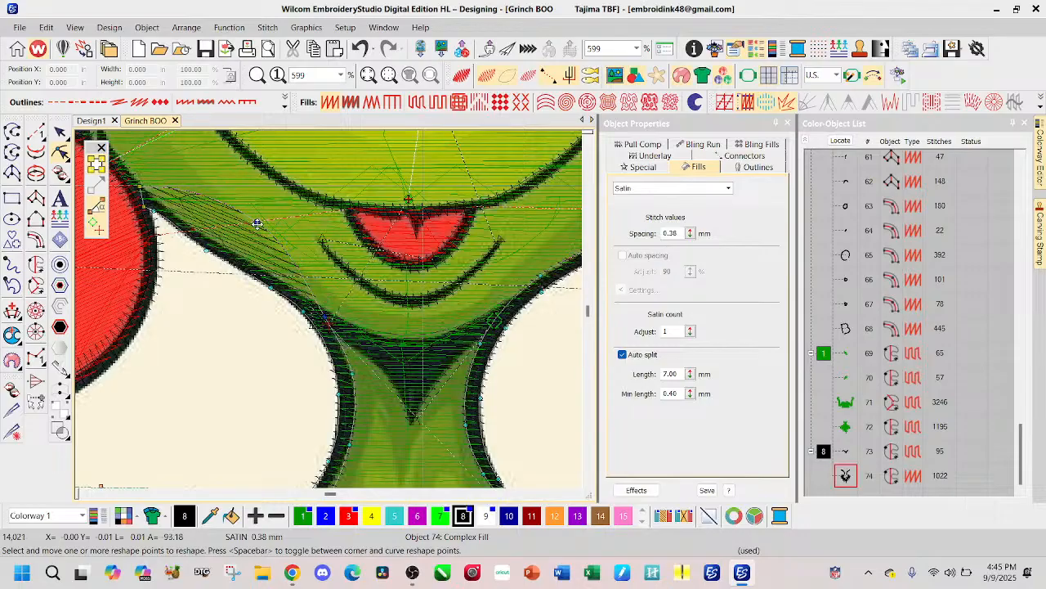
left_click_drag(258, 222, 257, 266)
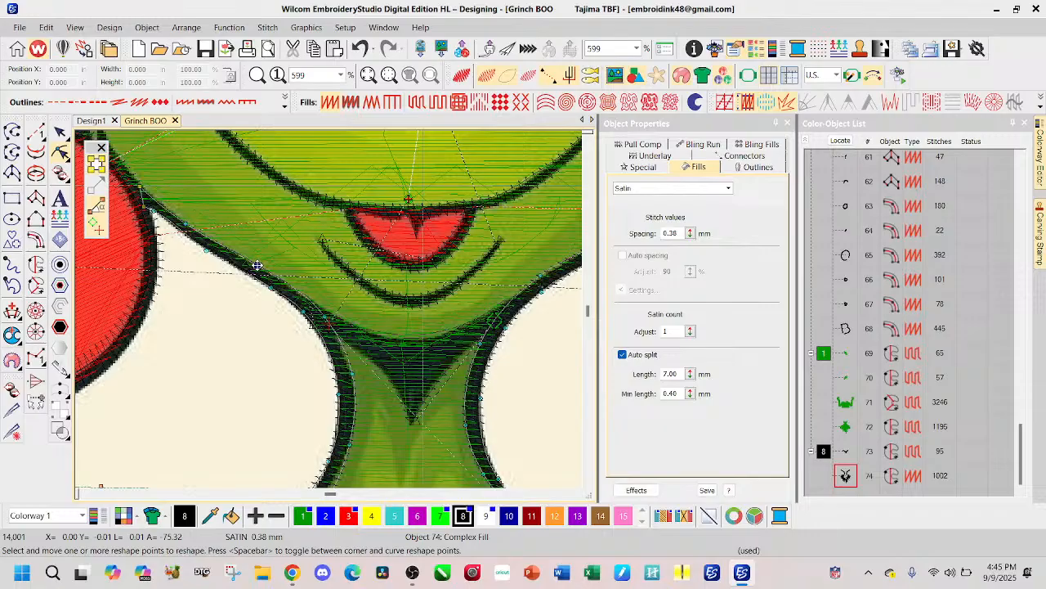
Step: Swing the outline's stitch angle line across the fur collar to nearly horizontal, ending near the upper spike tip on the letter O side
scroll(329, 313, "down", 1)
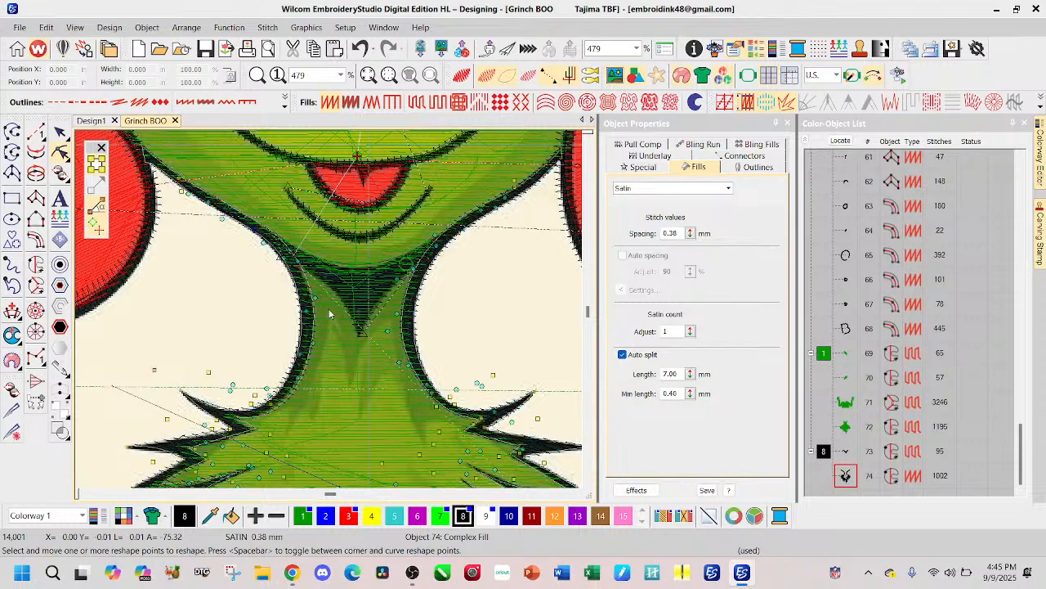
scroll(464, 461, "down", 1)
scroll(437, 405, "down", 1)
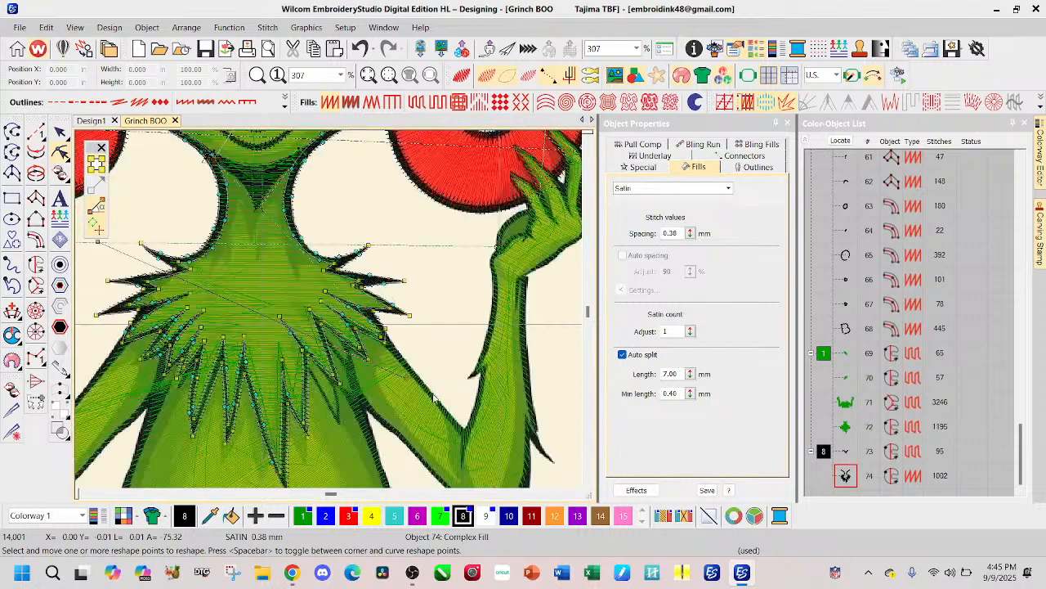
left_click_drag(406, 363, 362, 244)
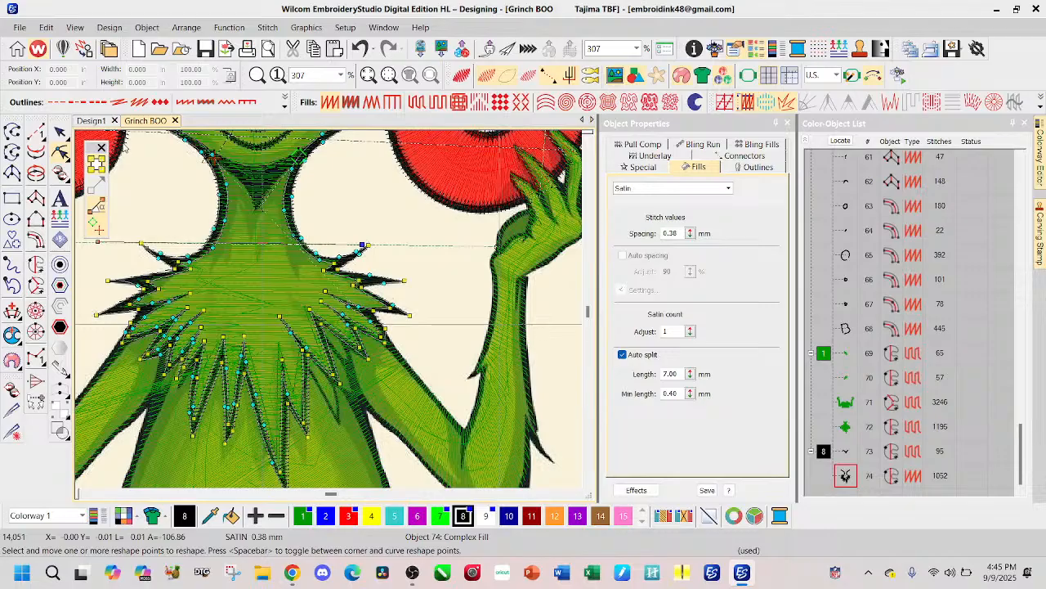
Step: Digitize a small black Column A fur mark on the cheek, running down to the jaw beside the letter B
left_click(59, 132)
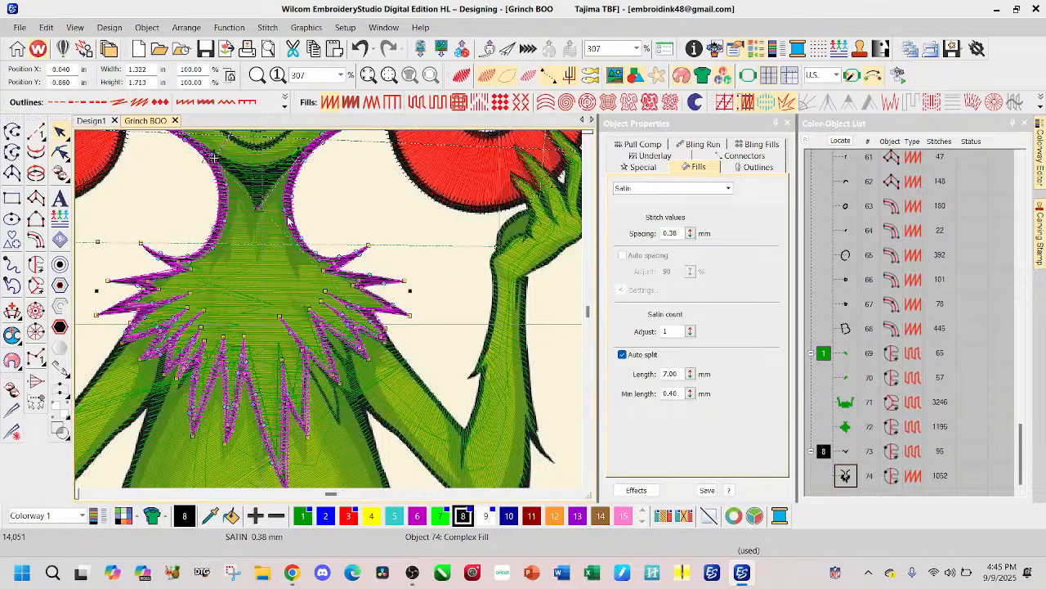
scroll(259, 157, "down", 1)
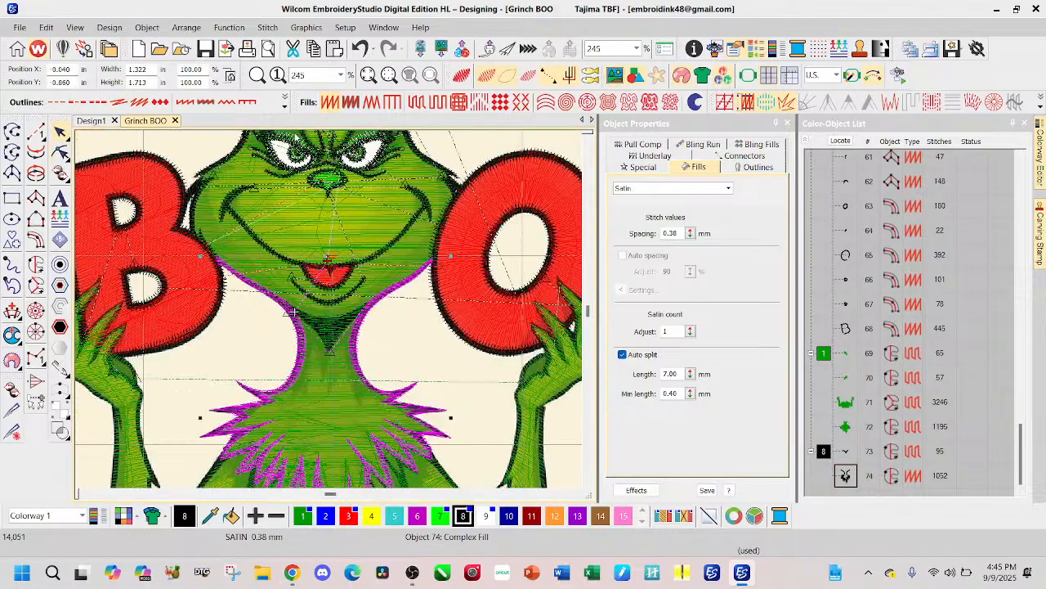
left_click(234, 297)
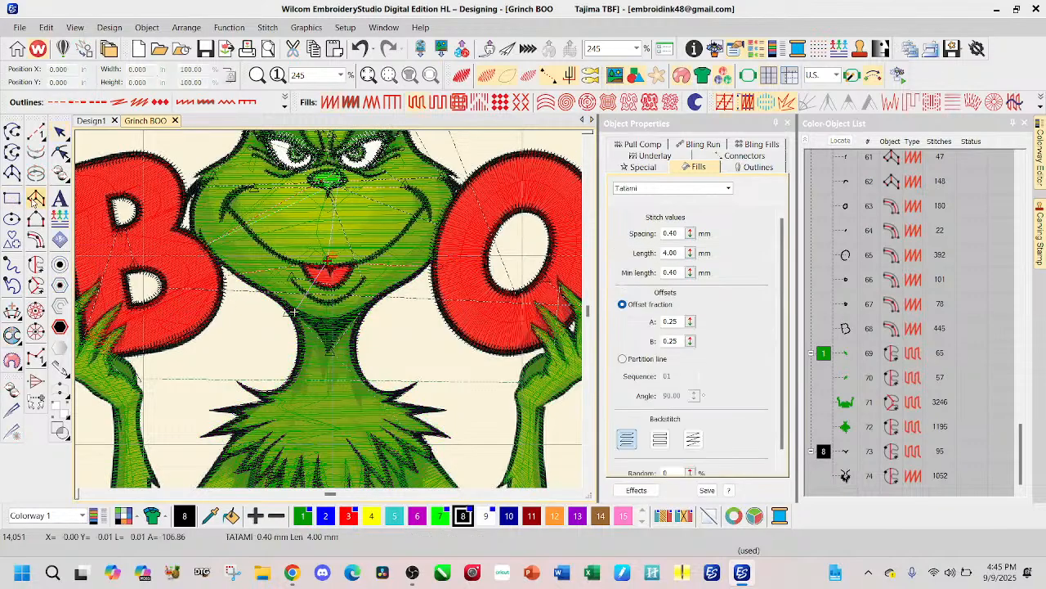
scroll(233, 282, "up", 4)
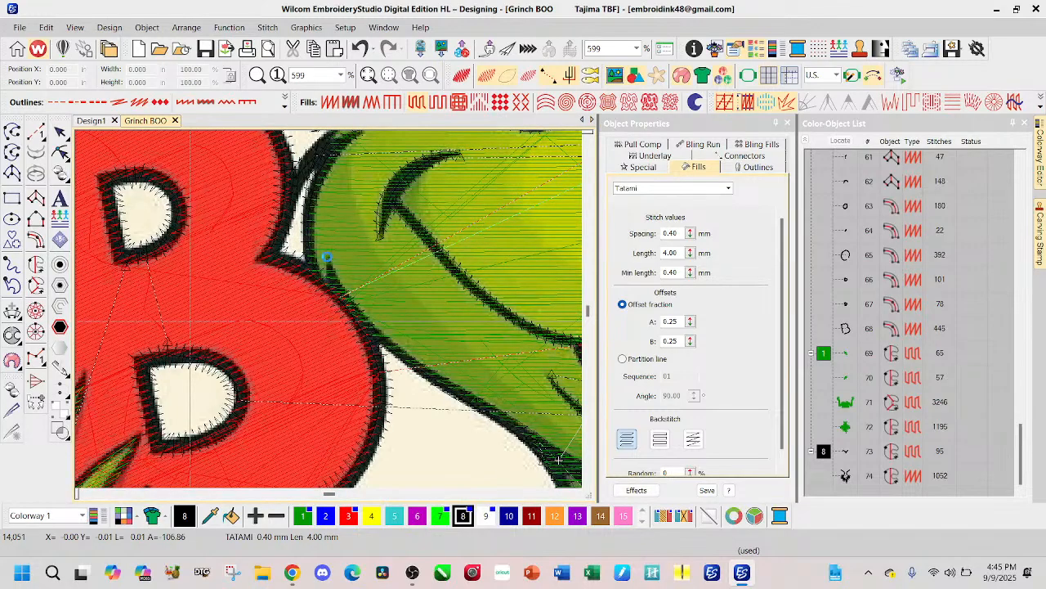
left_click(326, 257)
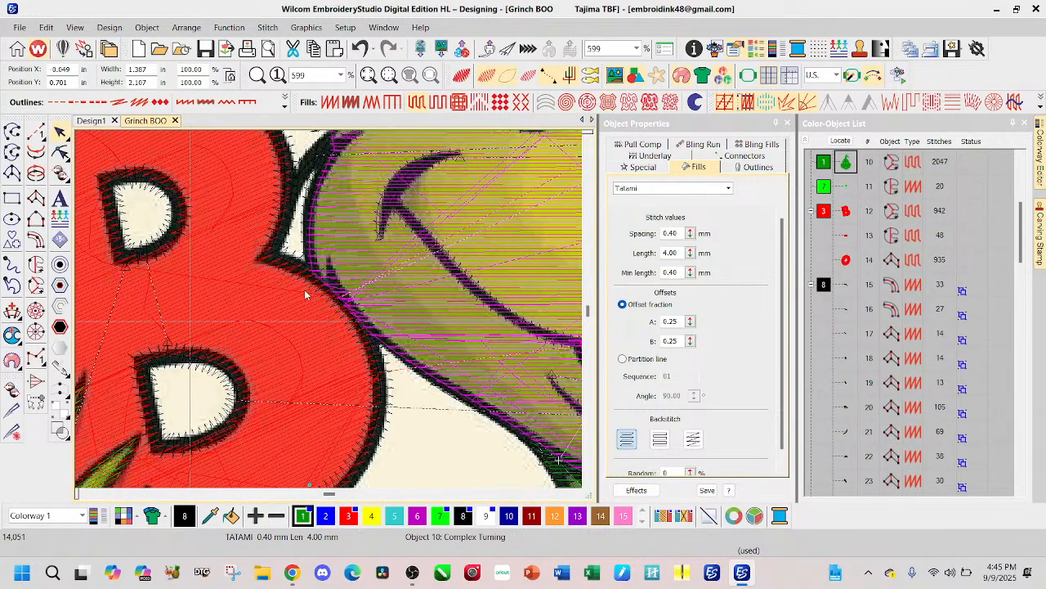
key("Escape")
left_click(35, 198)
left_click(328, 258)
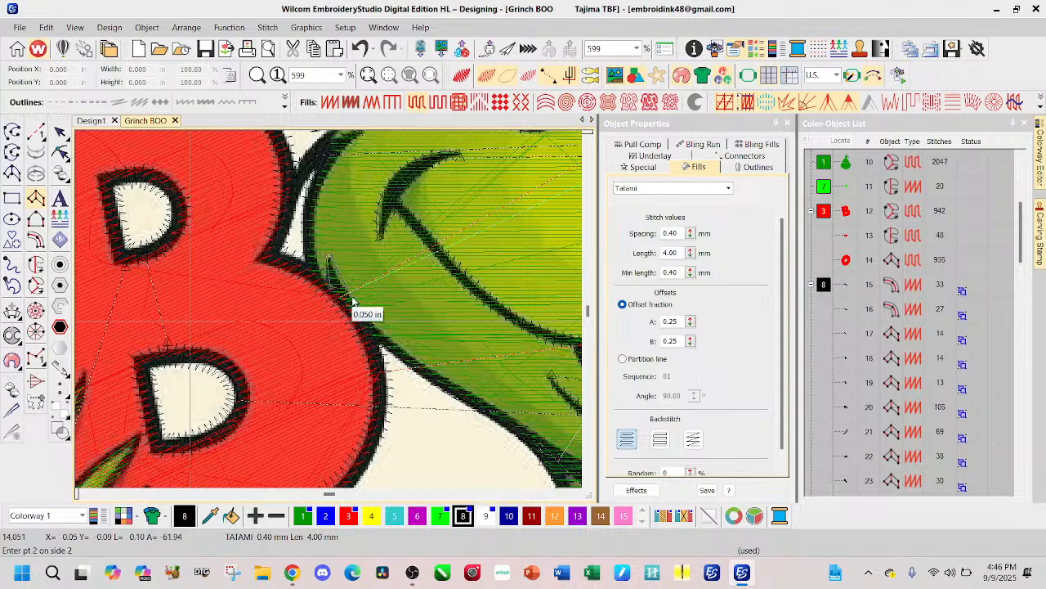
left_click(342, 292)
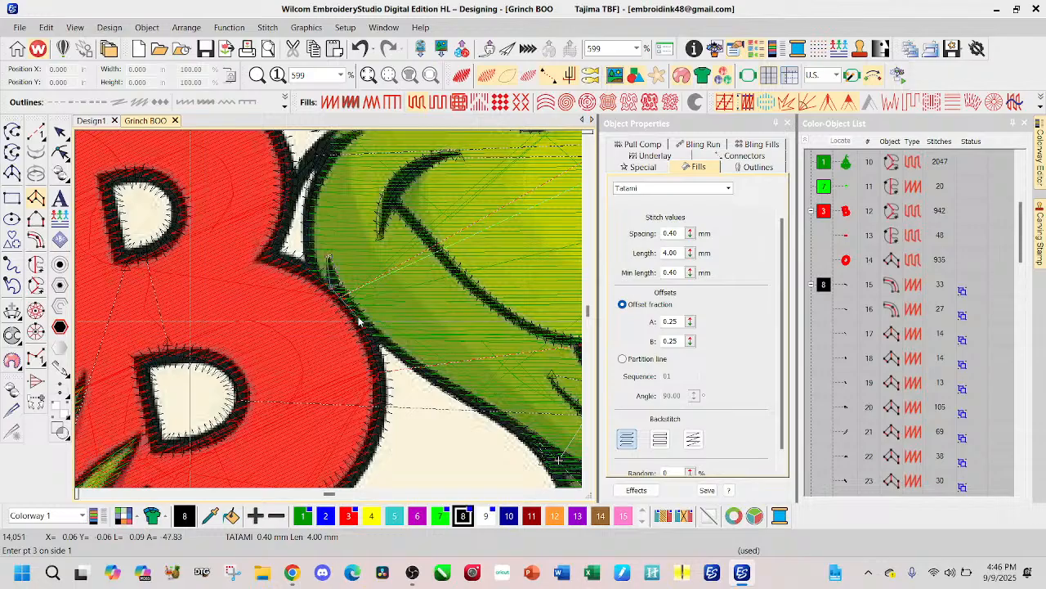
left_click(347, 298)
left_click(343, 291)
key("Return")
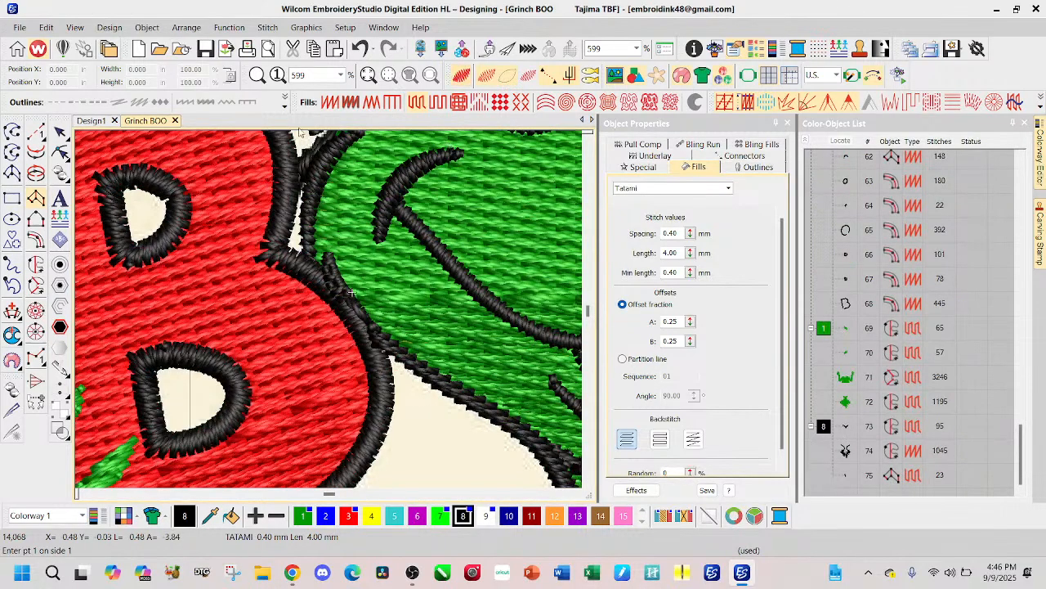
Step: Move the new cheek mark earlier in the stitching order, directly ahead of the letter outlines
left_click(847, 475)
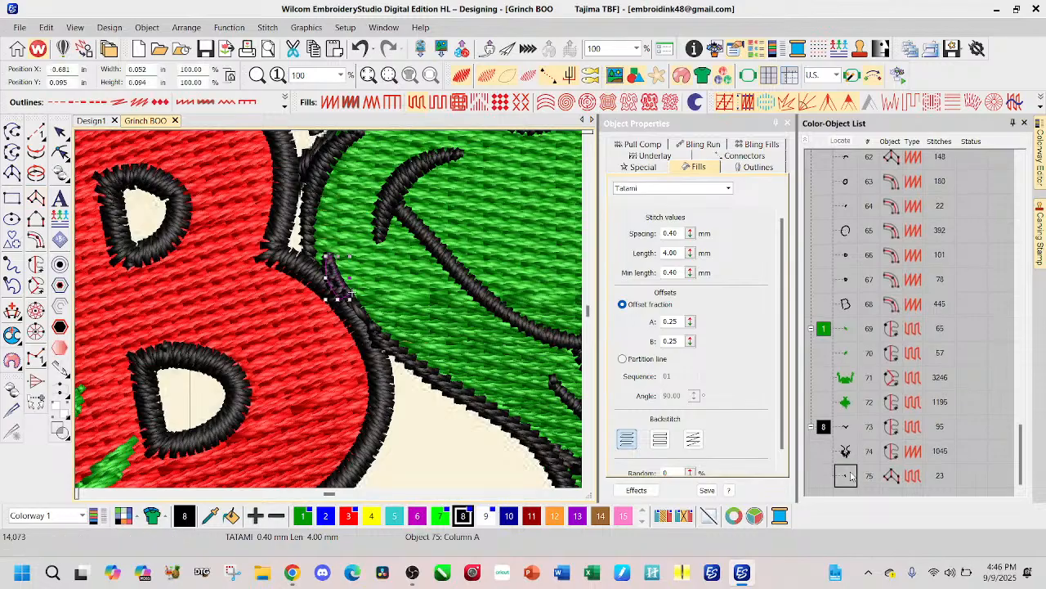
left_click_drag(828, 314, 846, 245)
left_click(61, 132)
scroll(407, 347, "down", 2)
scroll(329, 313, "down", 3)
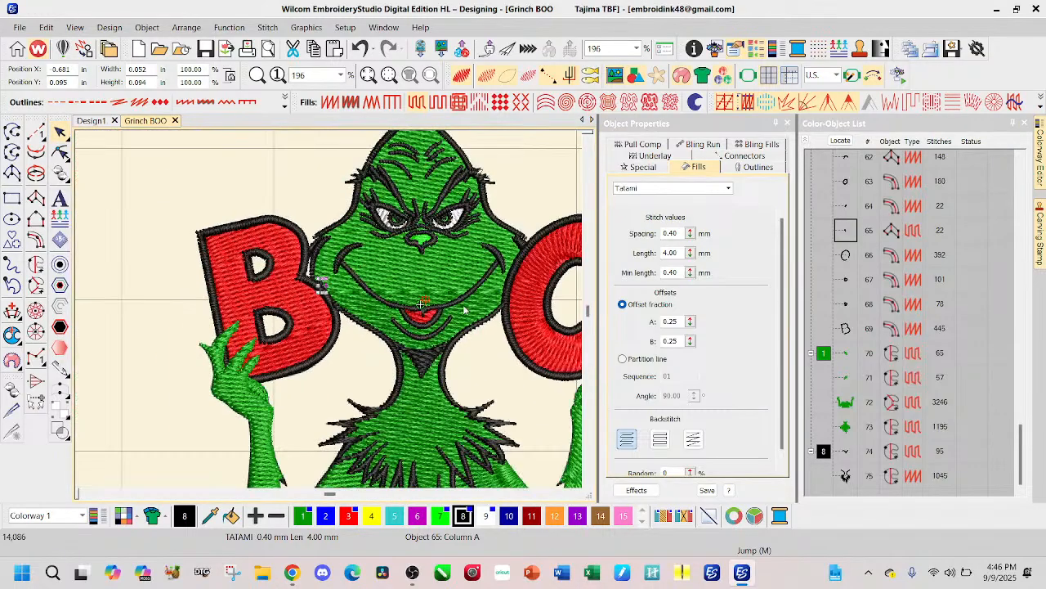
scroll(310, 357, "down", 1)
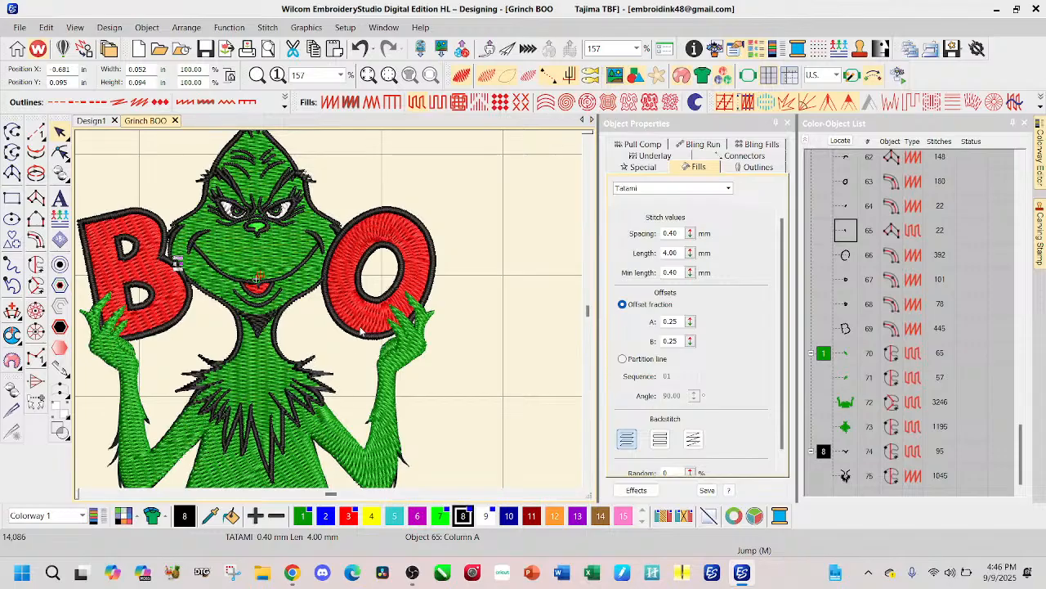
Step: Reshape the neck outline by nudging its end point beside the letter O slightly away from the letter
left_click(572, 389)
left_click(318, 283)
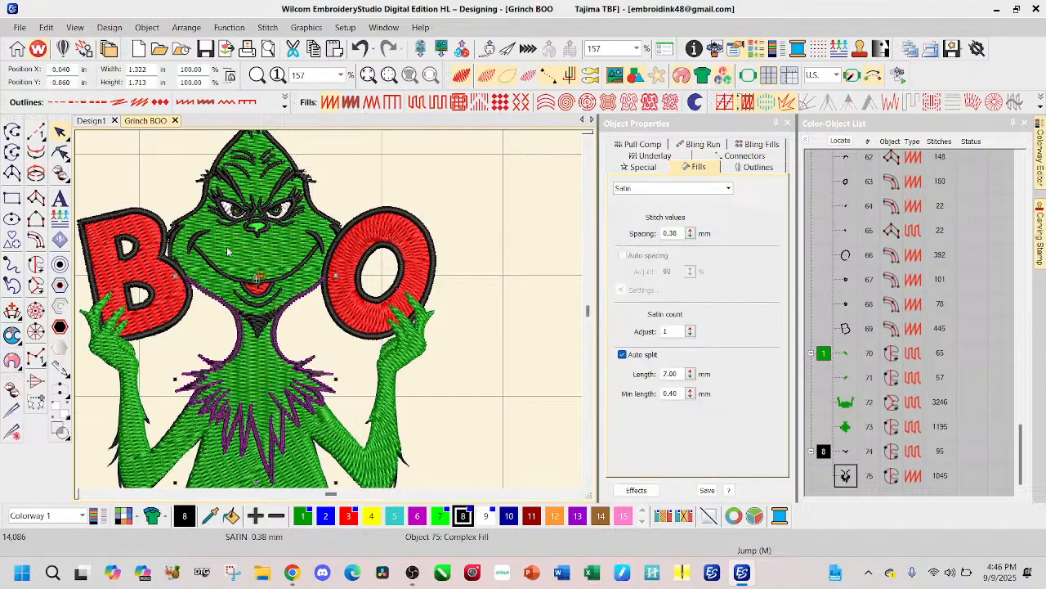
left_click(60, 152)
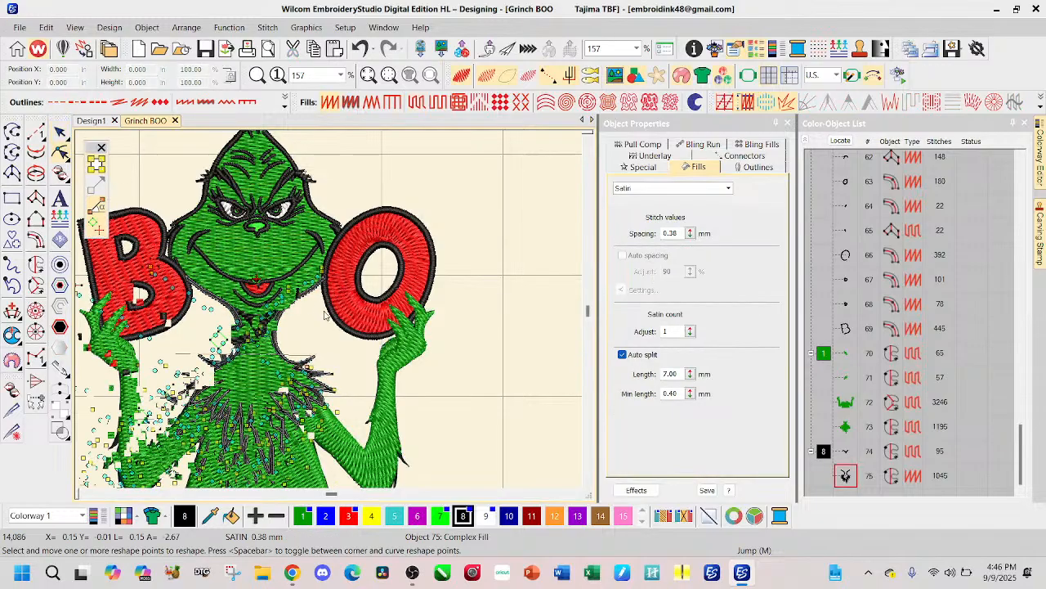
scroll(358, 249, "up", 5)
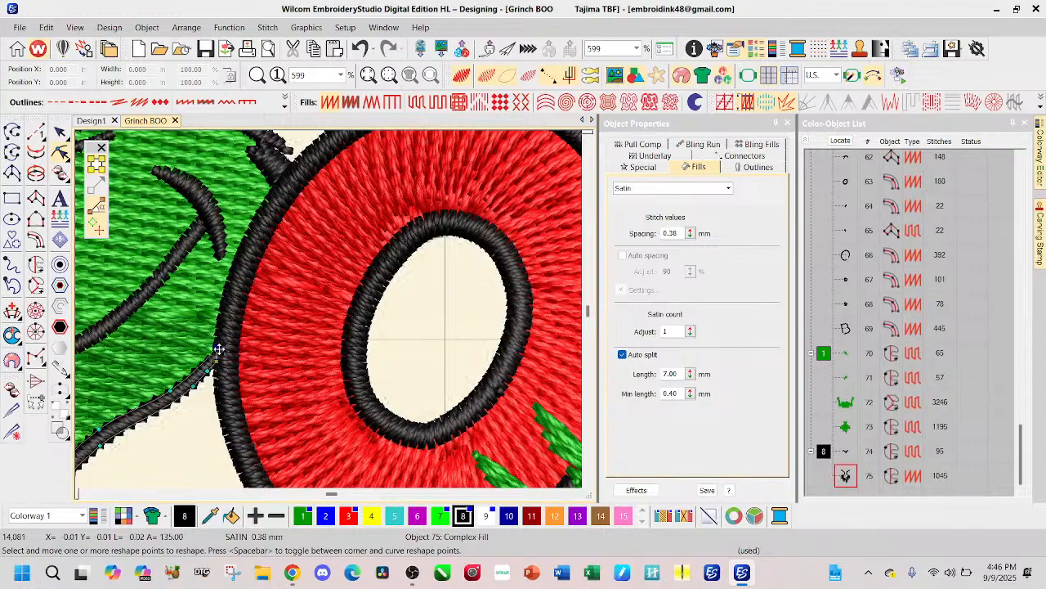
left_click_drag(218, 350, 217, 348)
Step: Pull the neck outline's end points beside the letter B back along the jaw line to the edge of the letter's outline
scroll(153, 317, "down", 2)
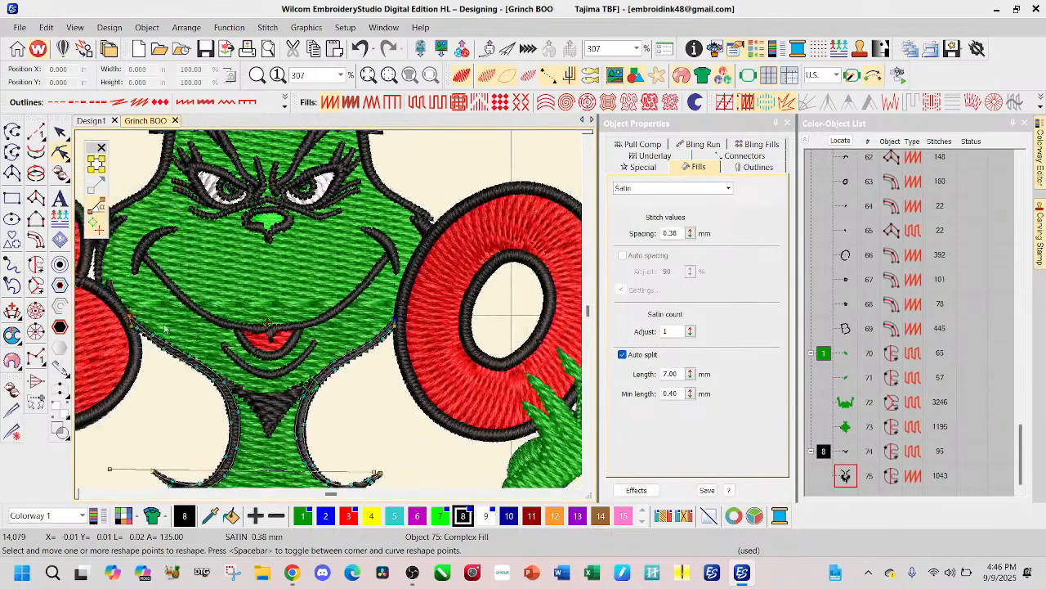
scroll(458, 327, "up", 2)
scroll(302, 287, "up", 2)
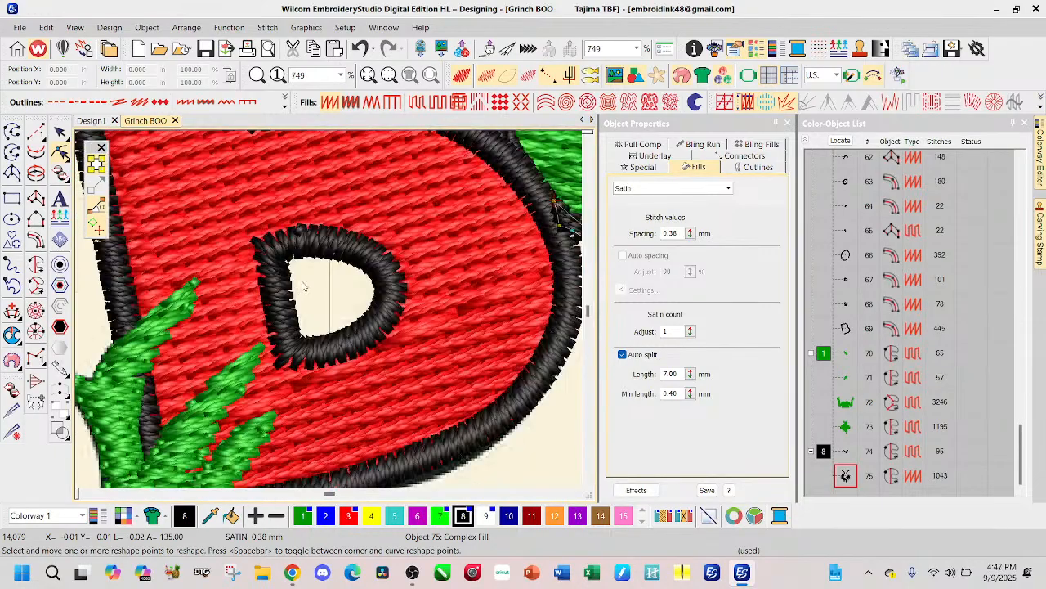
scroll(551, 239, "up", 1)
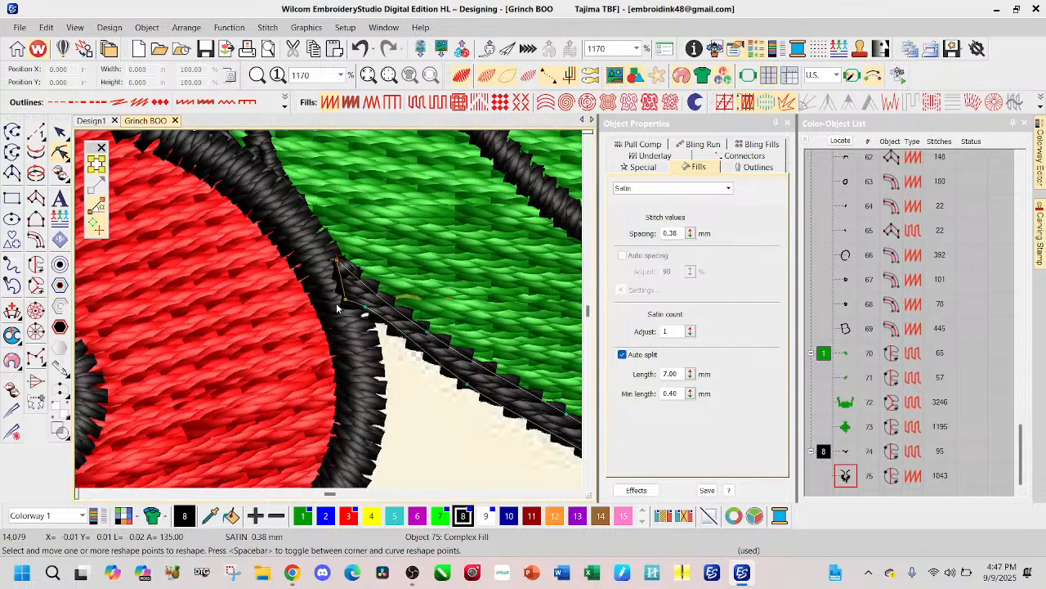
left_click_drag(337, 261, 379, 316)
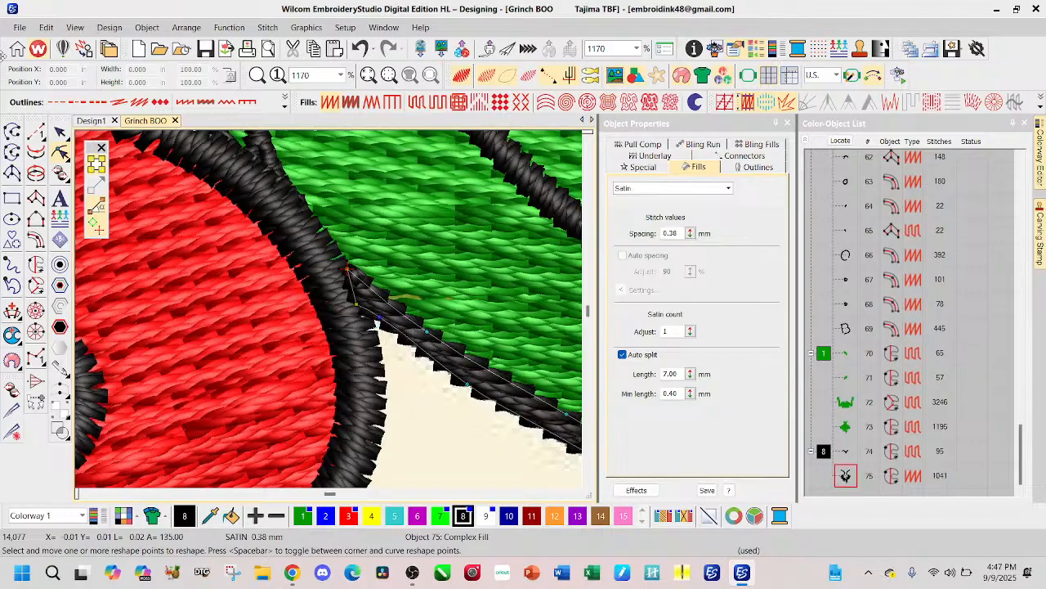
left_click(59, 132)
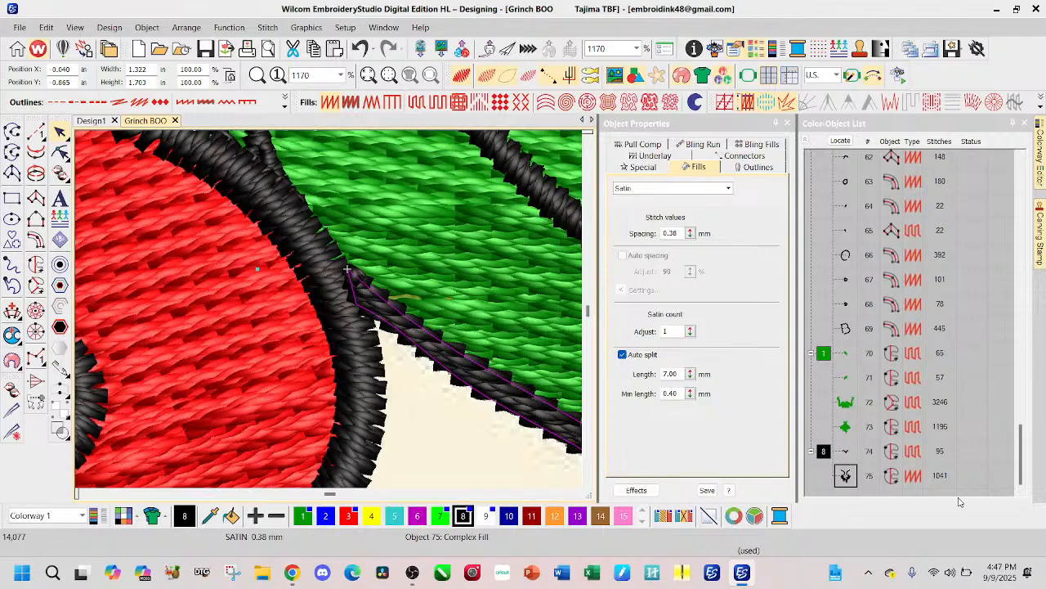
Step: Compare the whole design with the artwork by toggling the stitches, and leave the stitches hidden for tracing
scroll(330, 307, "down", 2)
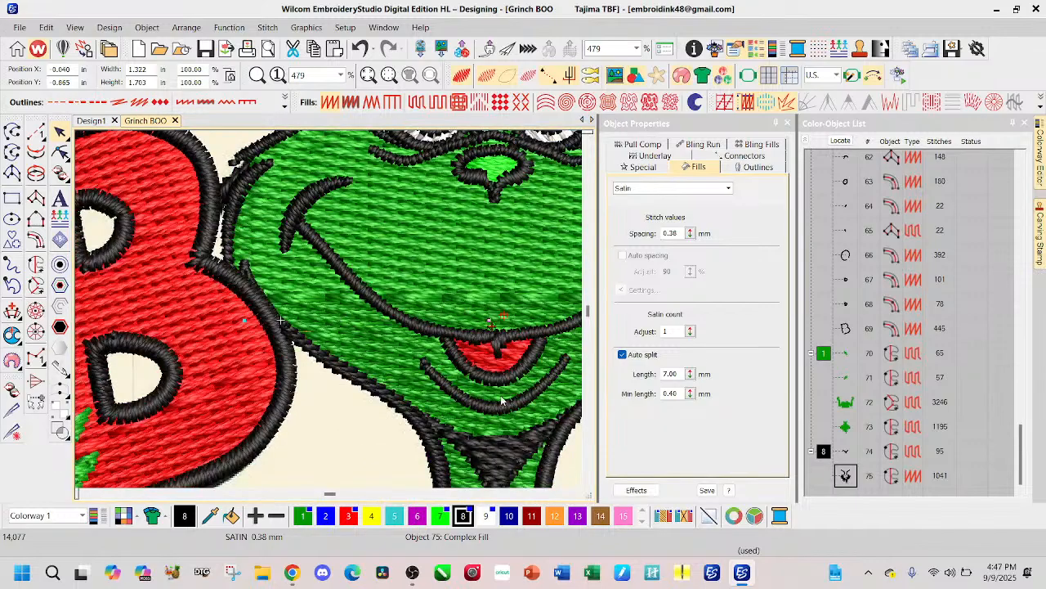
scroll(330, 307, "down", 3)
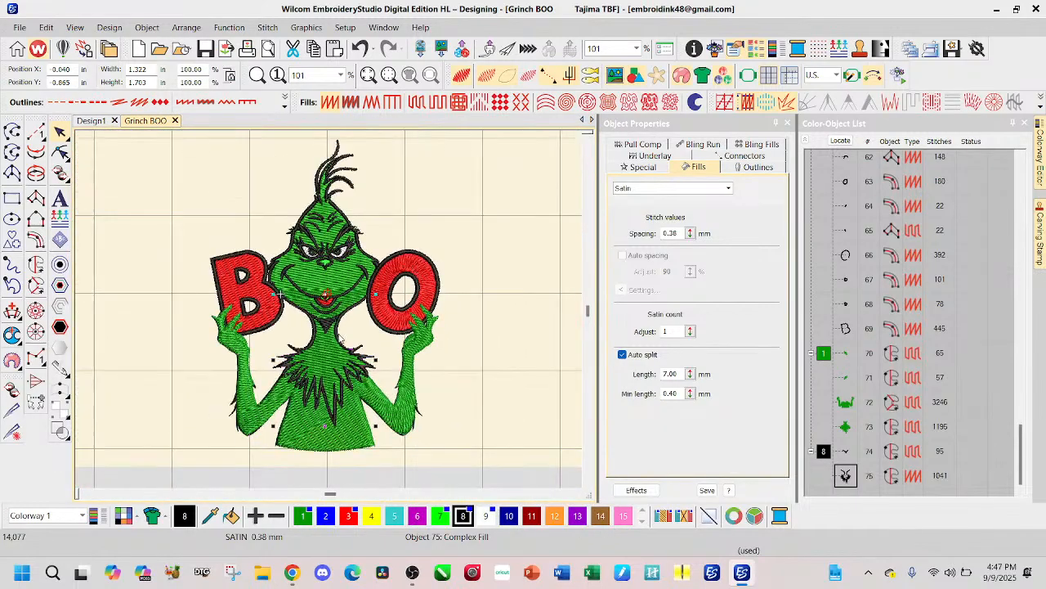
key("Escape")
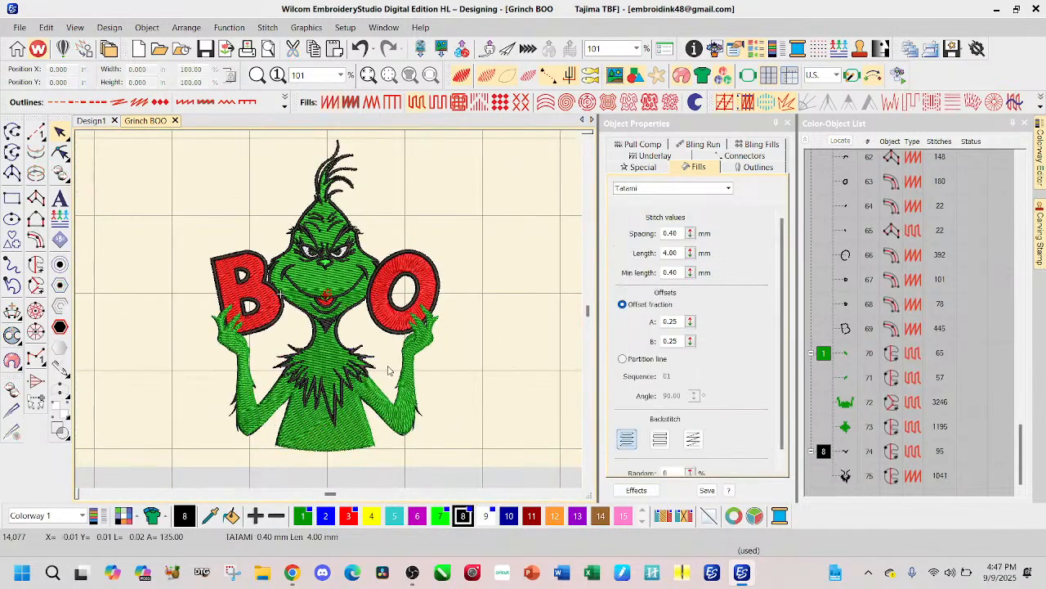
key("s")
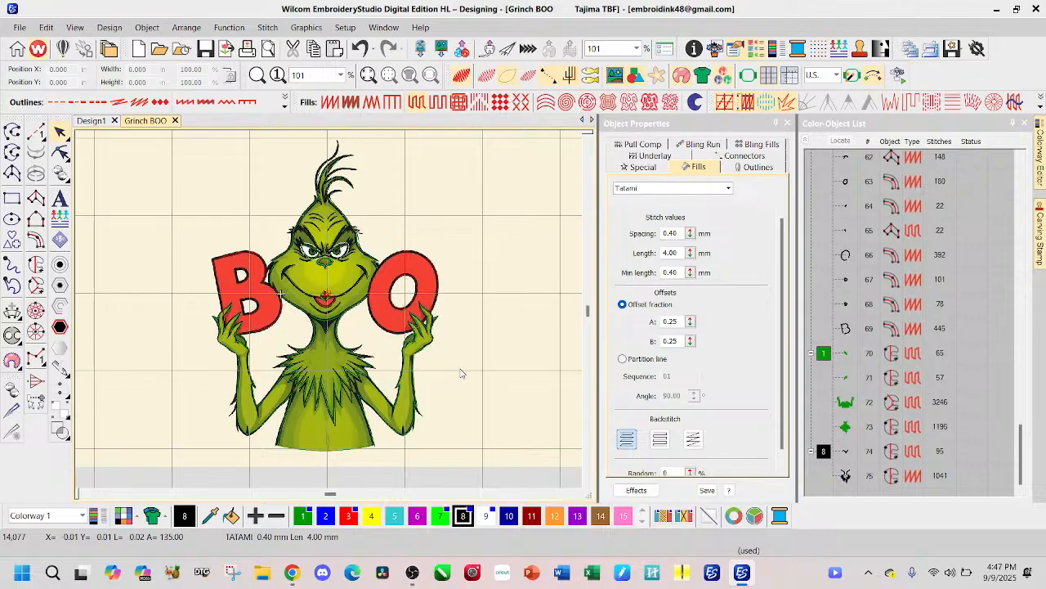
key("d")
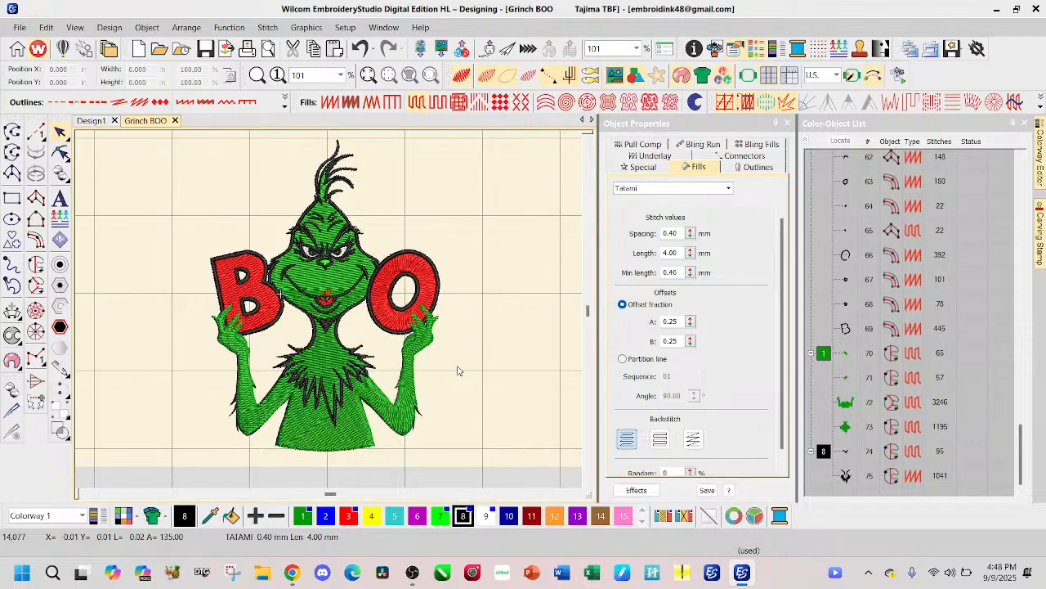
key("s")
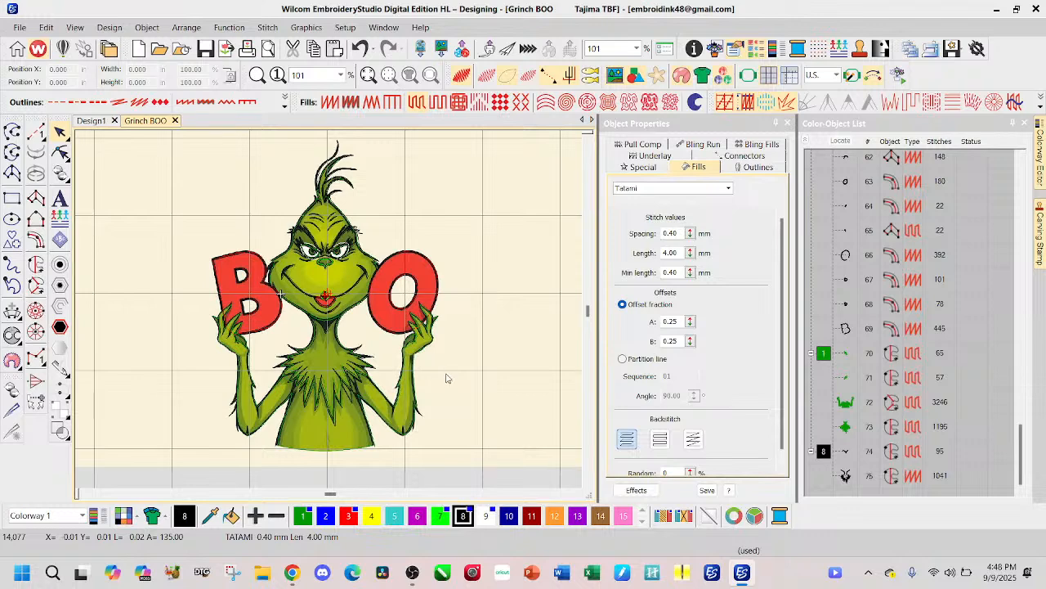
Step: Digitize a black Column A outline along the upper arm's top edge on the letter O side, from the fur collar to the elbow crook
scroll(282, 317, "up", 3)
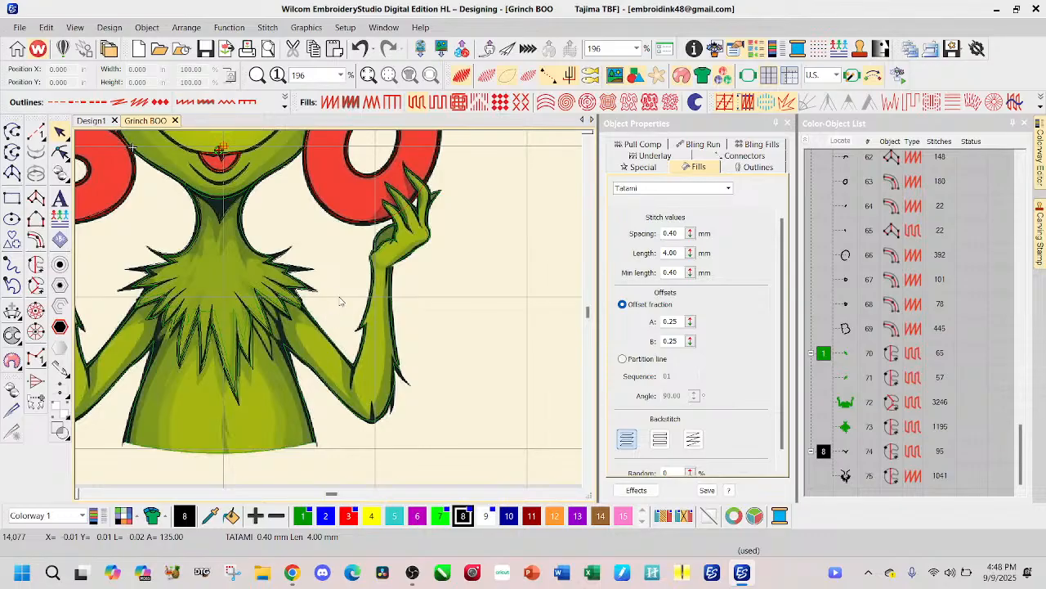
scroll(331, 370, "up", 3)
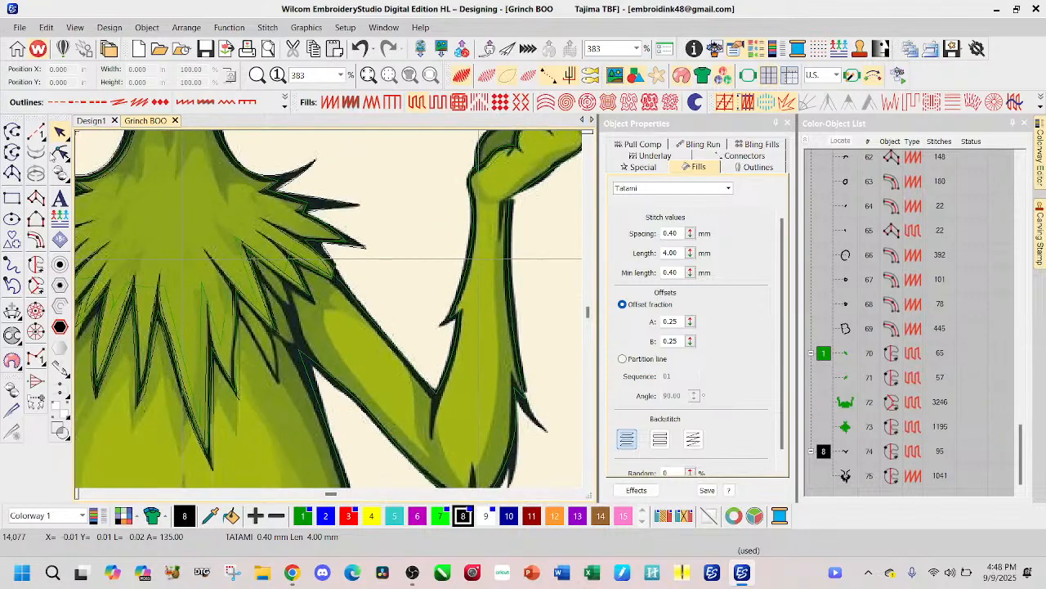
left_click(36, 199)
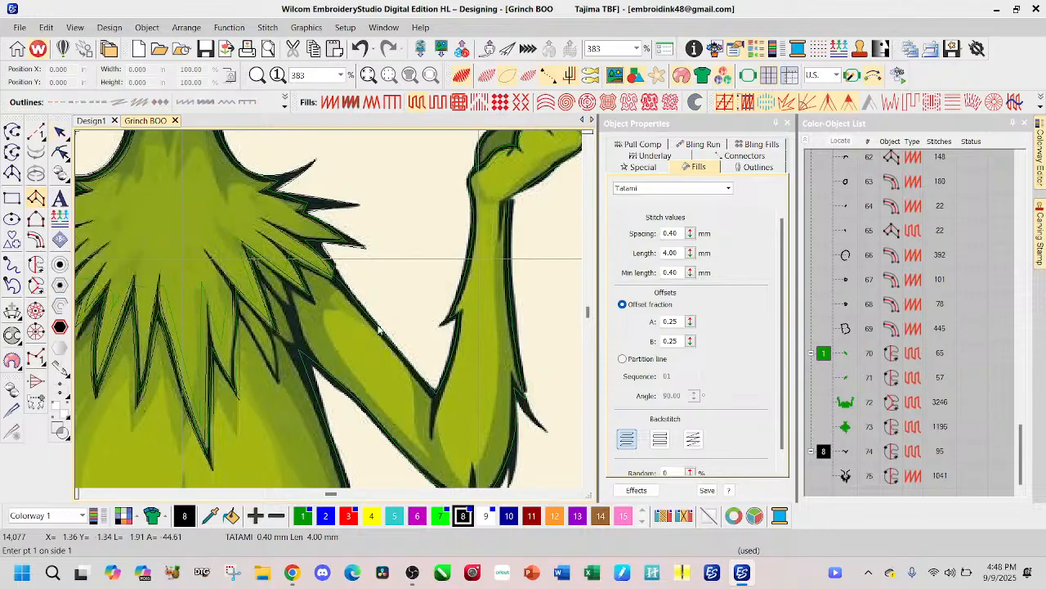
left_click(327, 279)
left_click(342, 286)
left_click(372, 320)
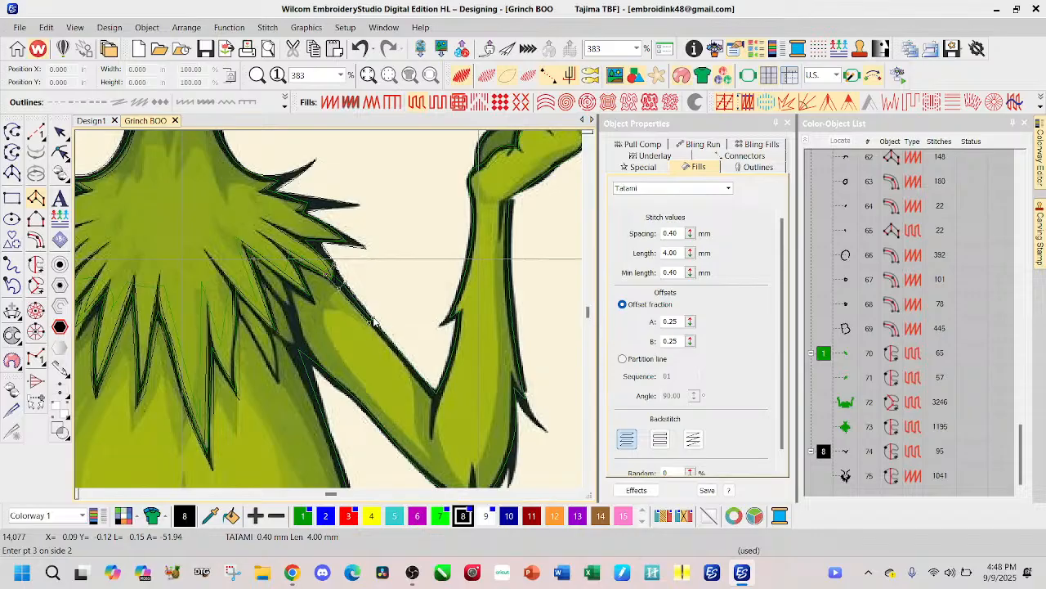
left_click(404, 360)
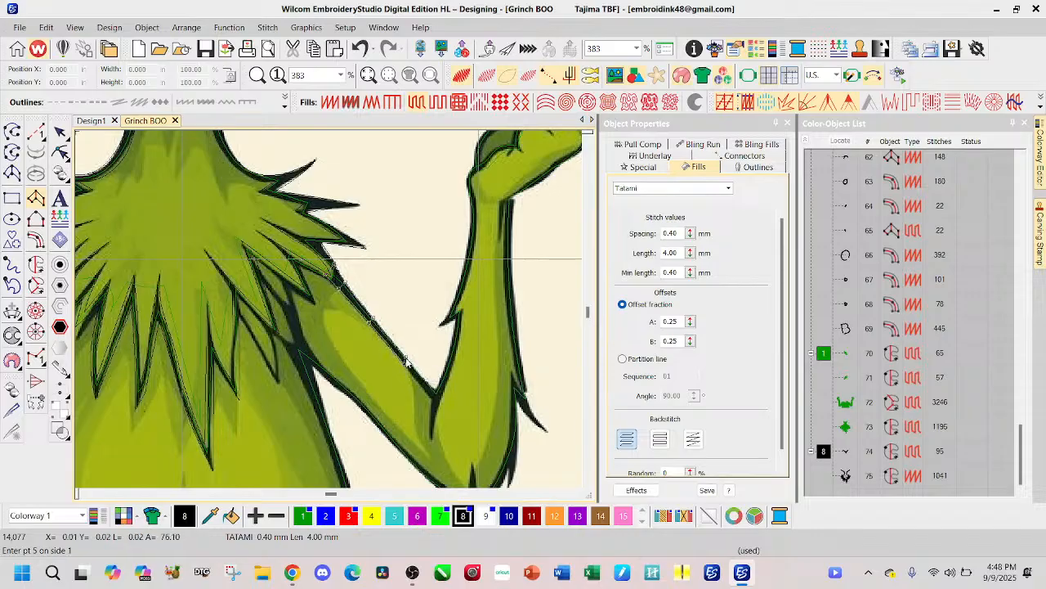
left_click(433, 396)
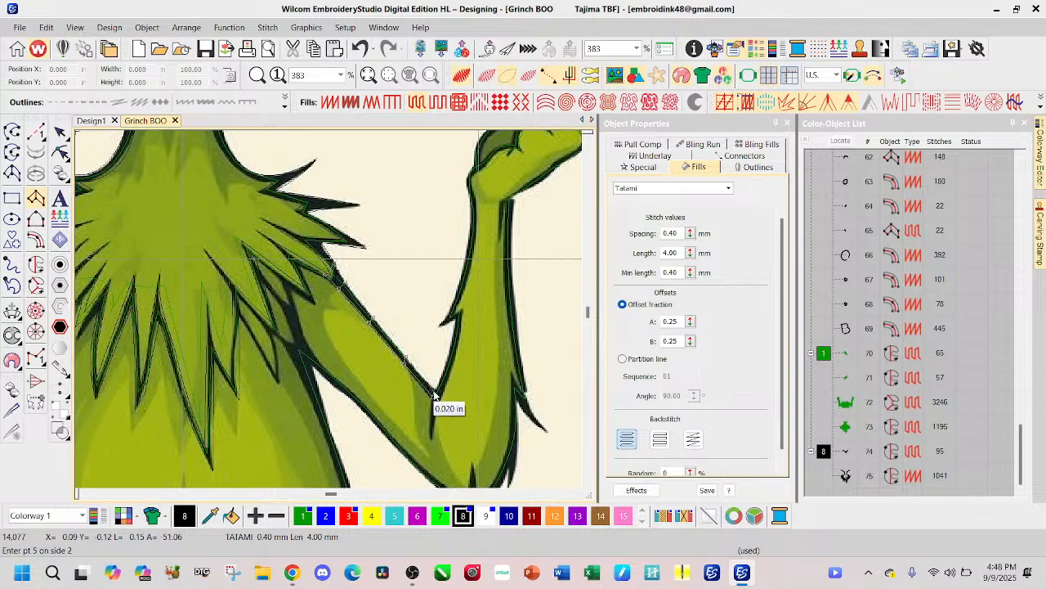
key("BackSpace")
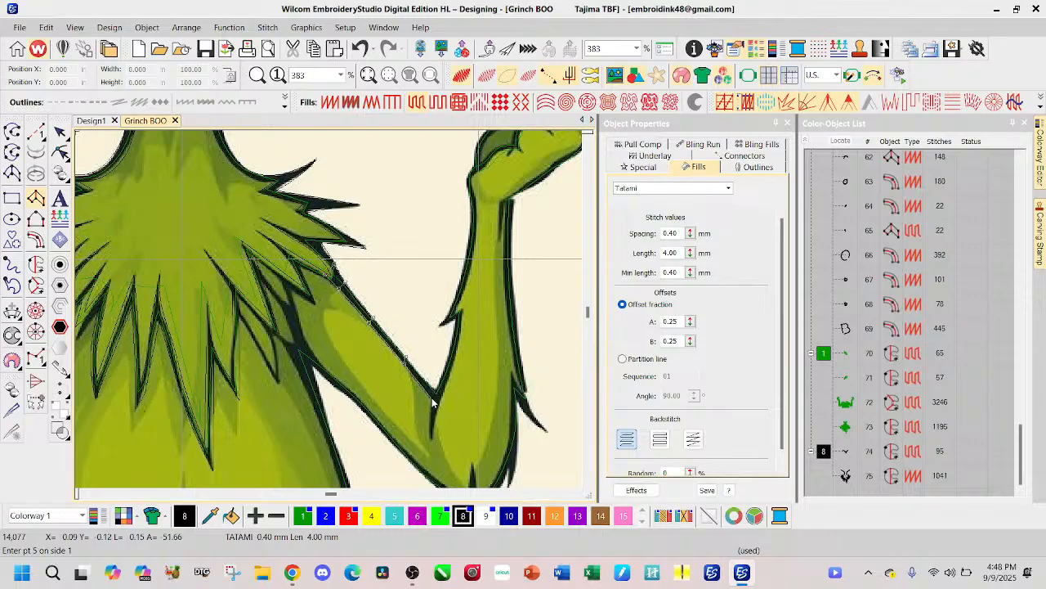
left_click(434, 397)
key("Return")
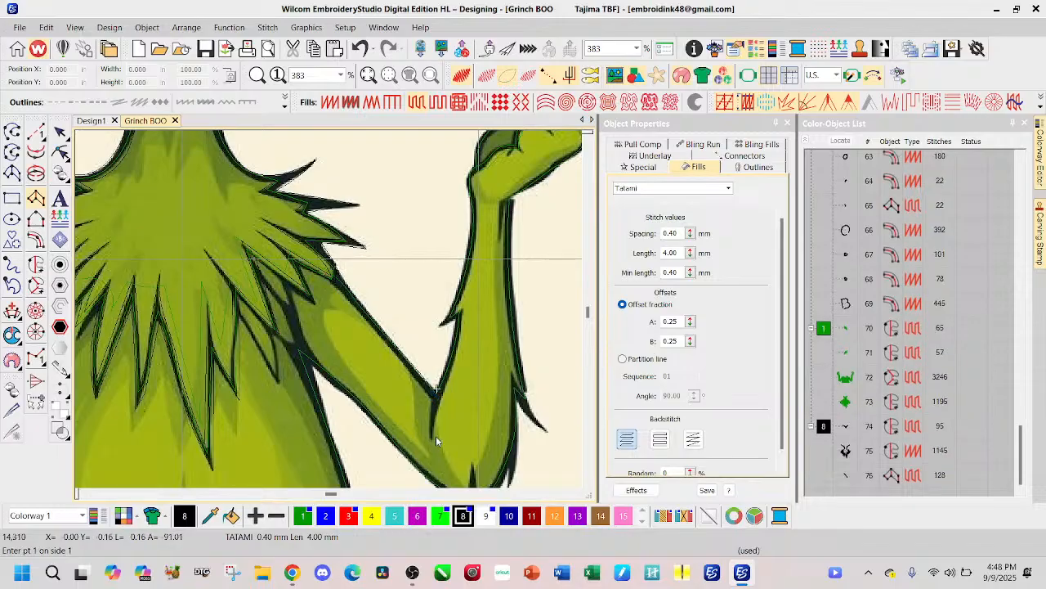
Step: Begin a black Column A outline in the elbow crook on the letter O side and trace up the forearm's inner edge to the fur tuft's tip
left_click(433, 437)
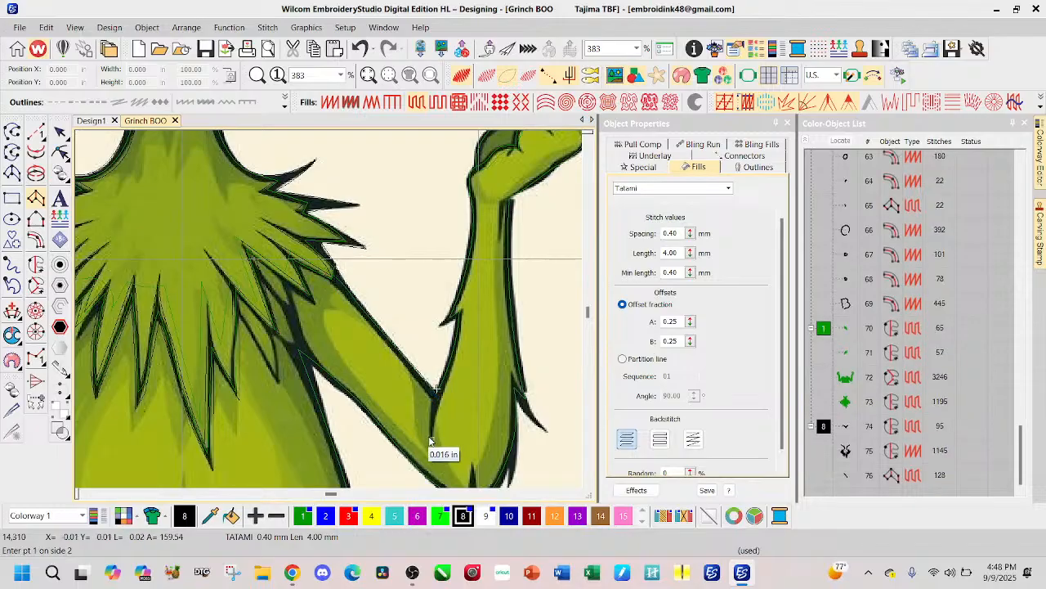
left_click(436, 390)
left_click(446, 383)
left_click(452, 343)
left_click(455, 345)
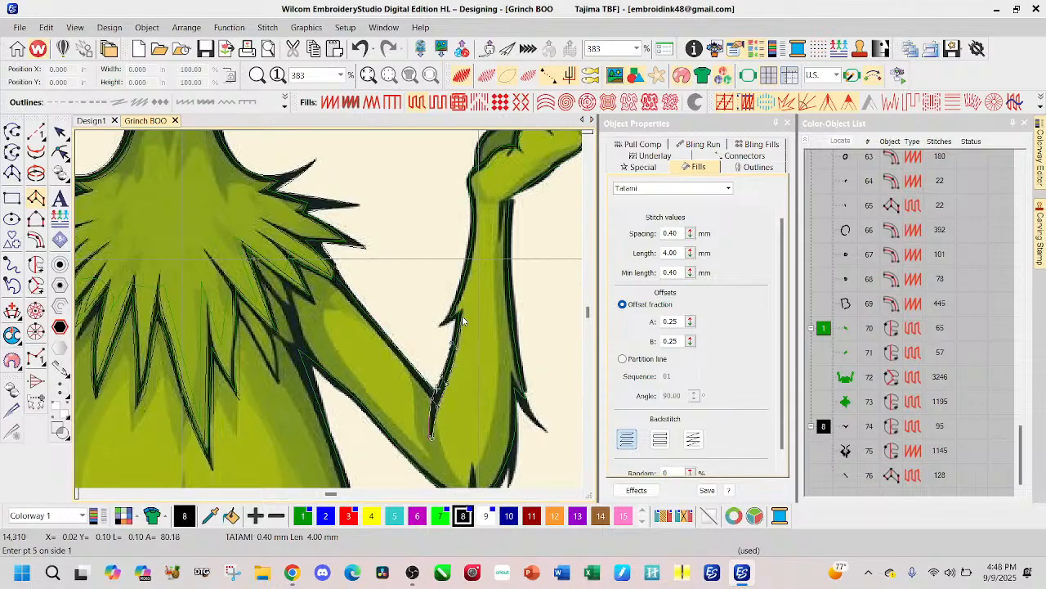
key("Return")
left_click(455, 320)
left_click(443, 329)
Step: Continue the Column A outline from the fur tuft up the forearm's inner edge to the wrist
left_click(461, 305)
left_click(460, 287)
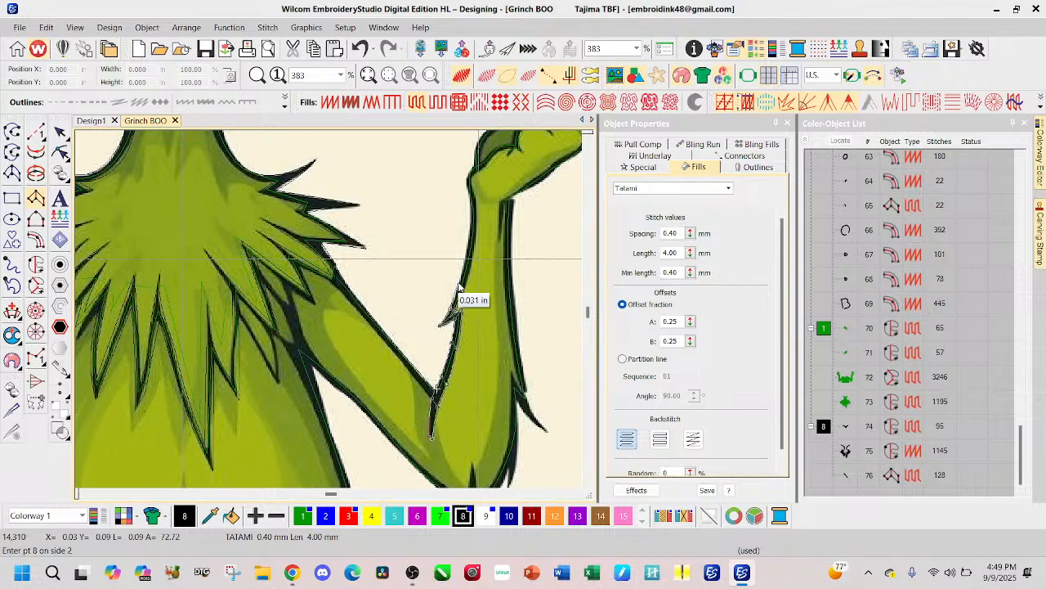
left_click(460, 288)
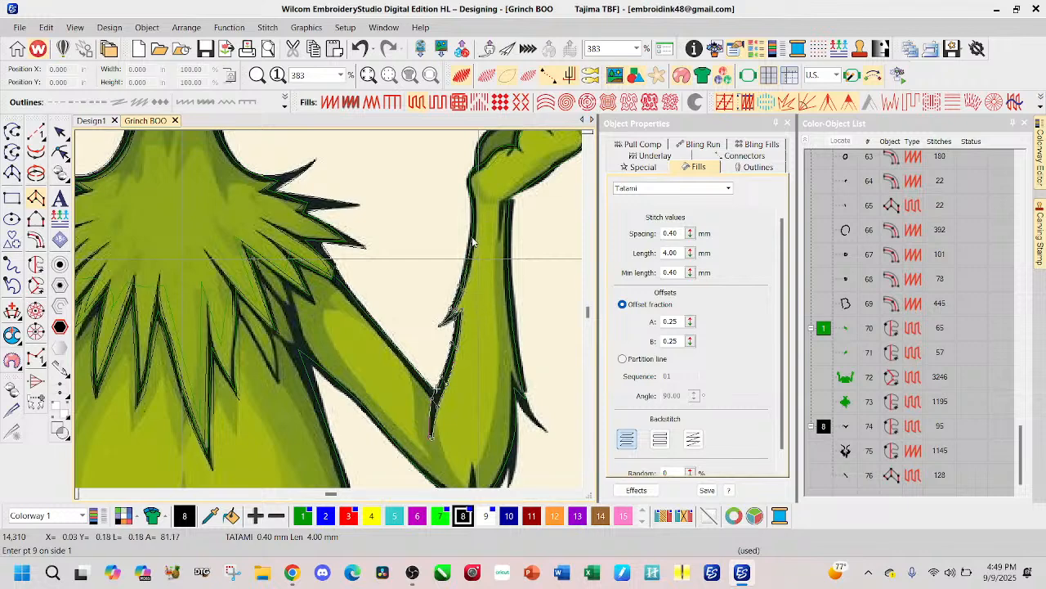
left_click(471, 243)
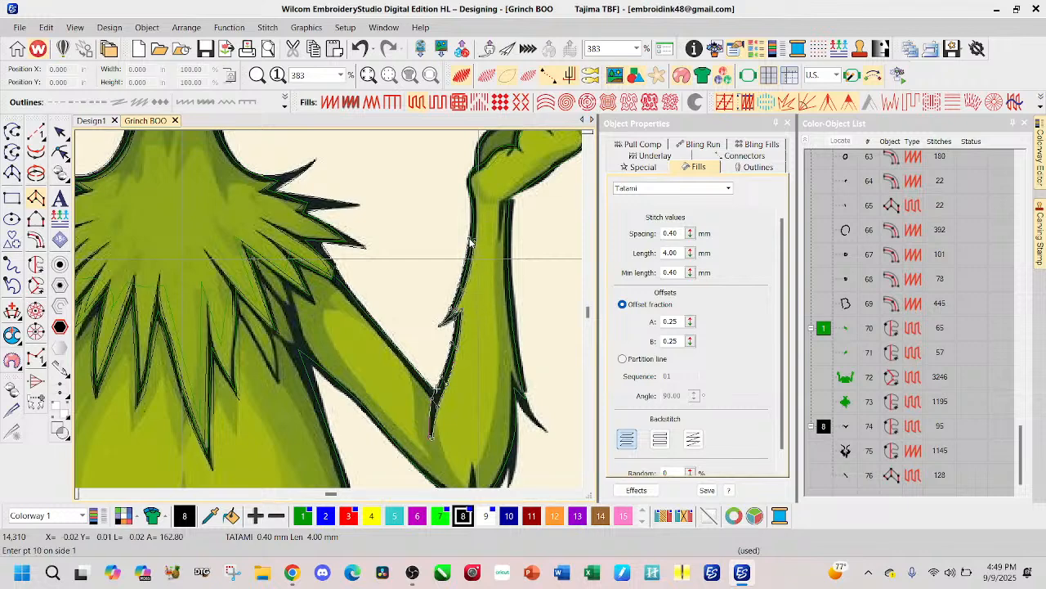
left_click(473, 187)
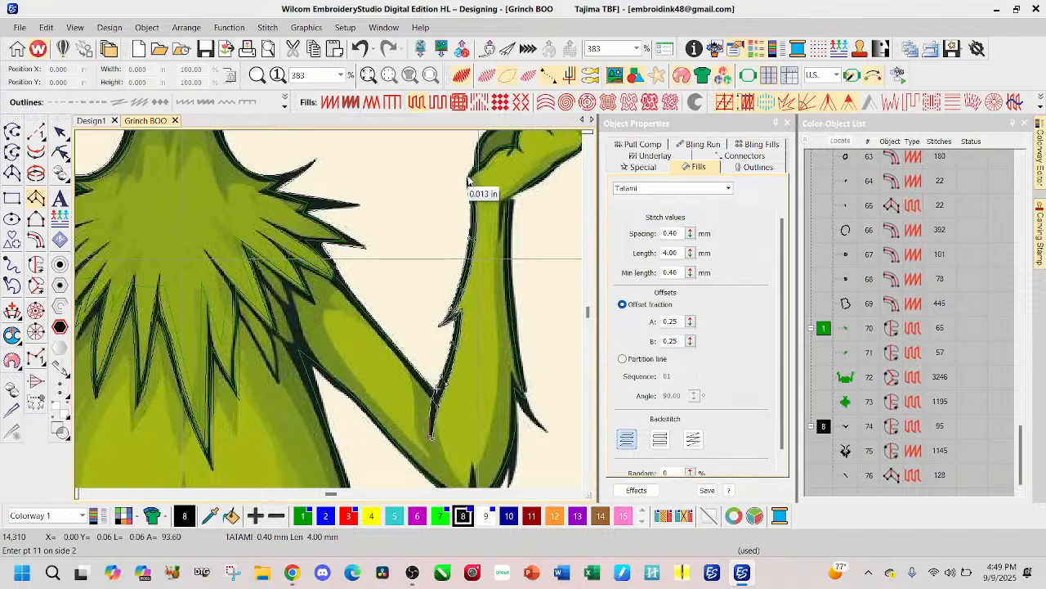
Step: Carry the Column A outline from the wrist around the base of the hand to the palm crease beside the dark green thumb
left_click(482, 169)
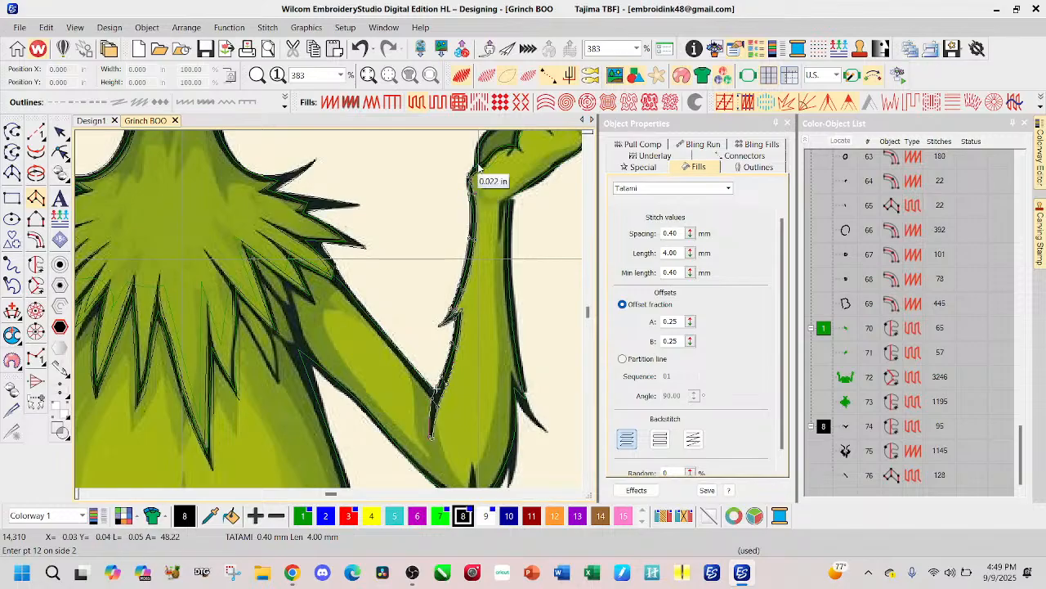
left_click(490, 168)
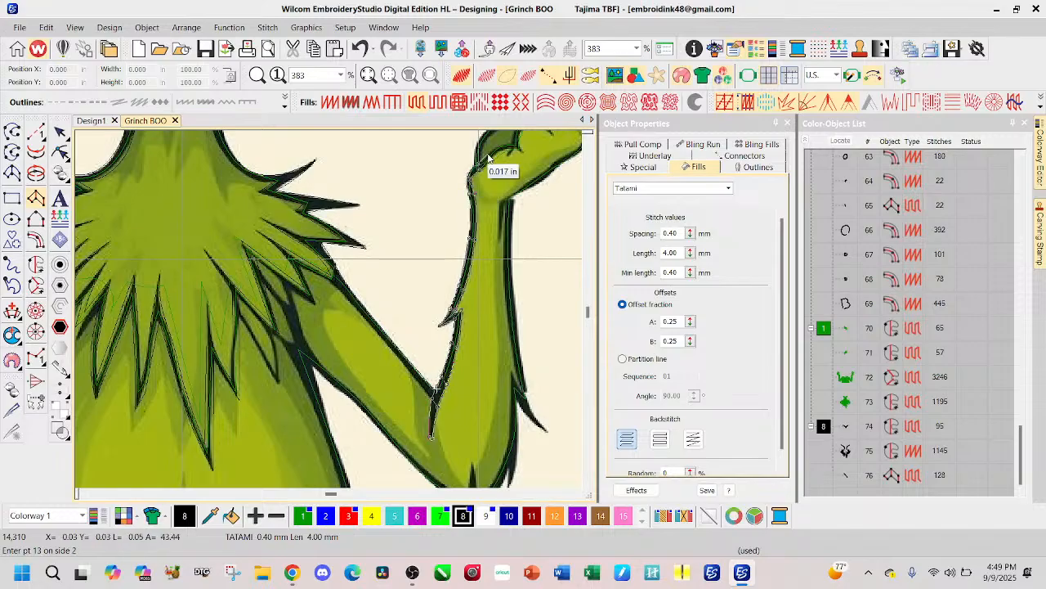
left_click(501, 151)
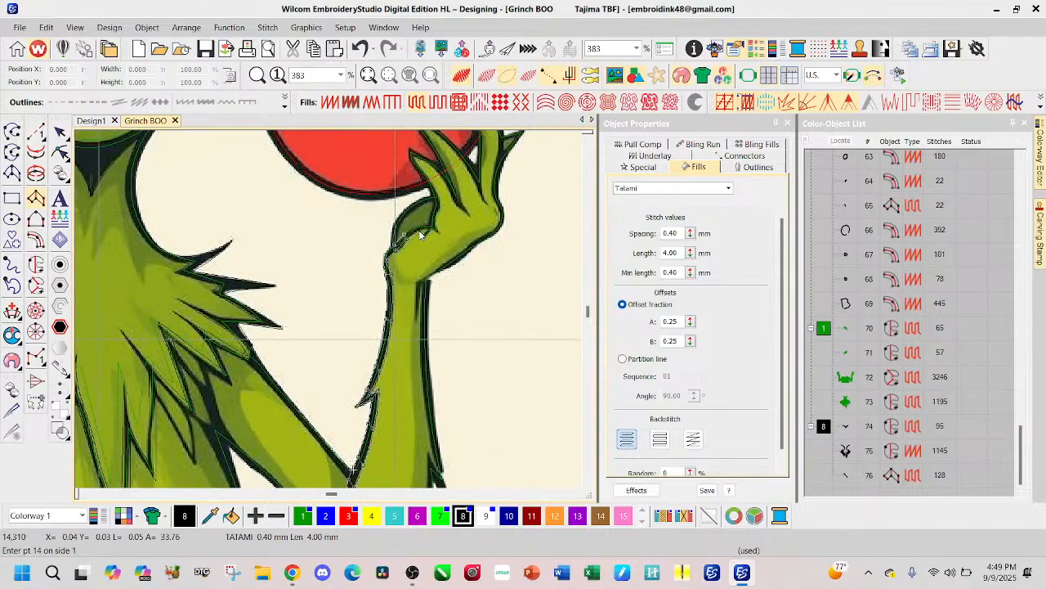
left_click(417, 228)
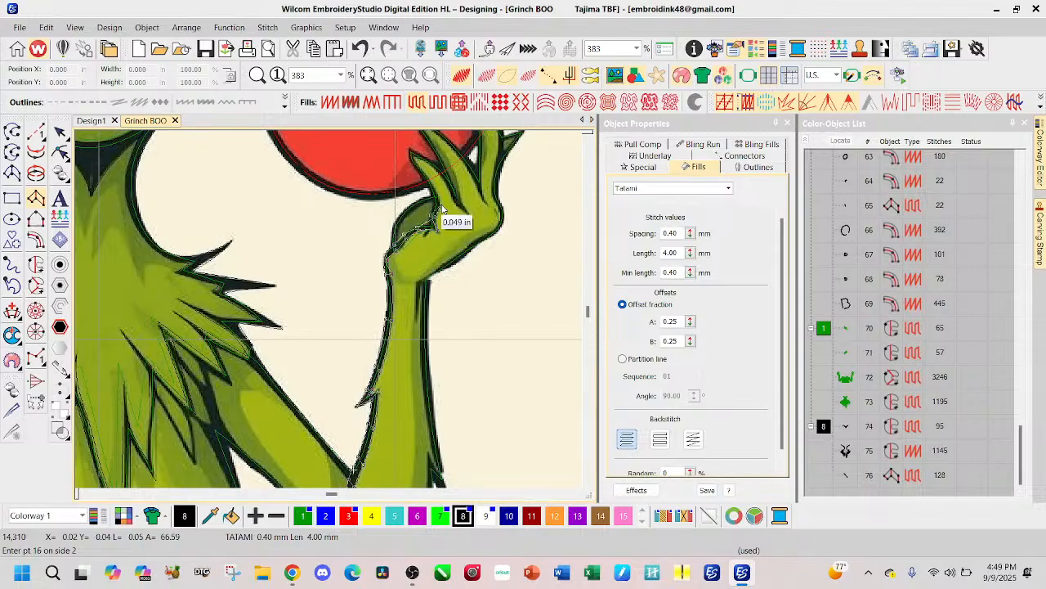
left_click(436, 210)
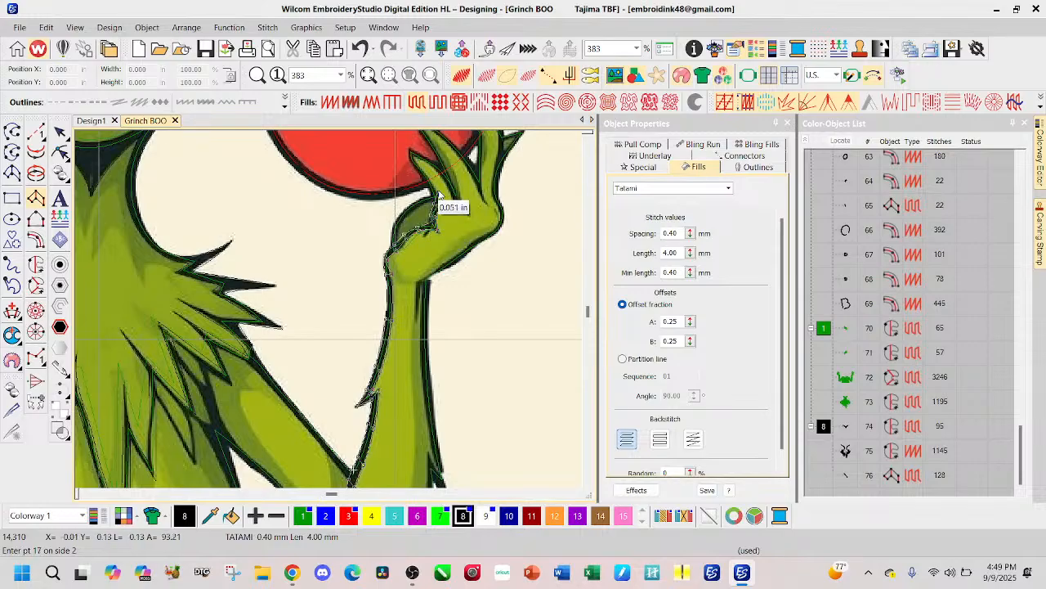
left_click(434, 196)
left_click(426, 178)
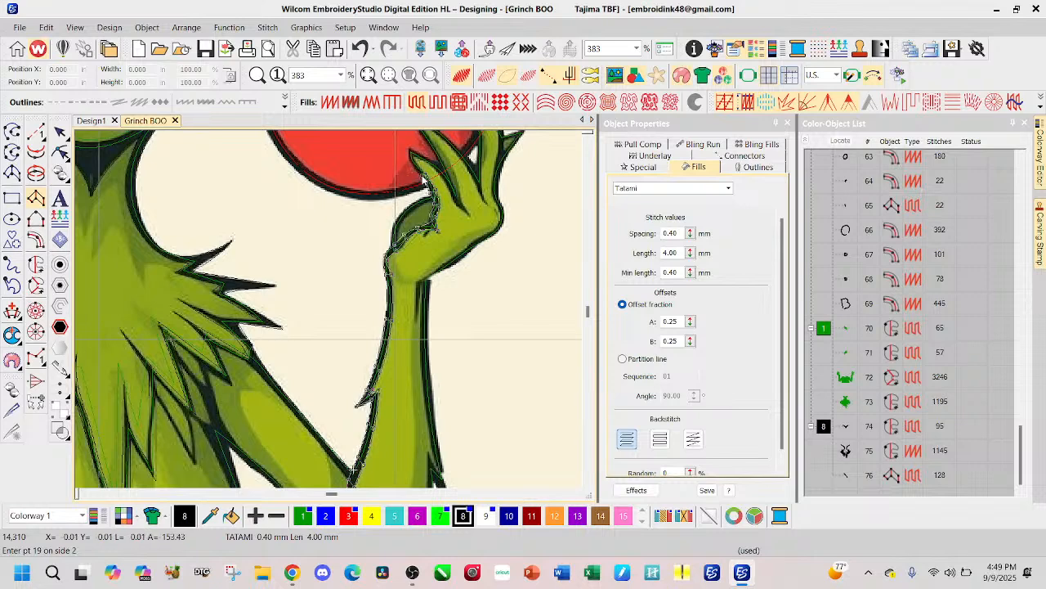
scroll(423, 184, "up", 2)
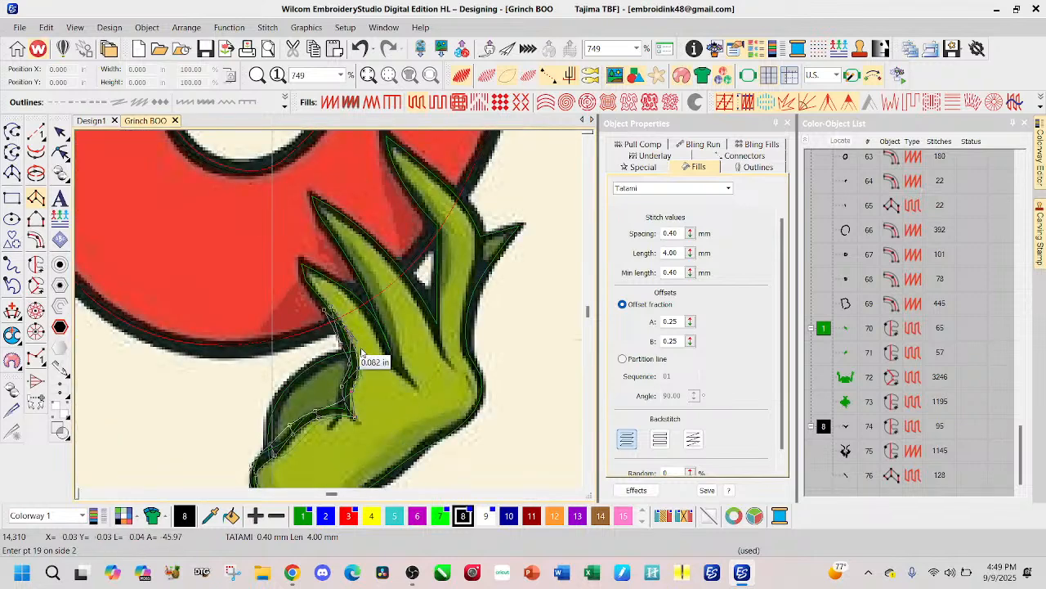
left_click(353, 405)
key("BackSpace")
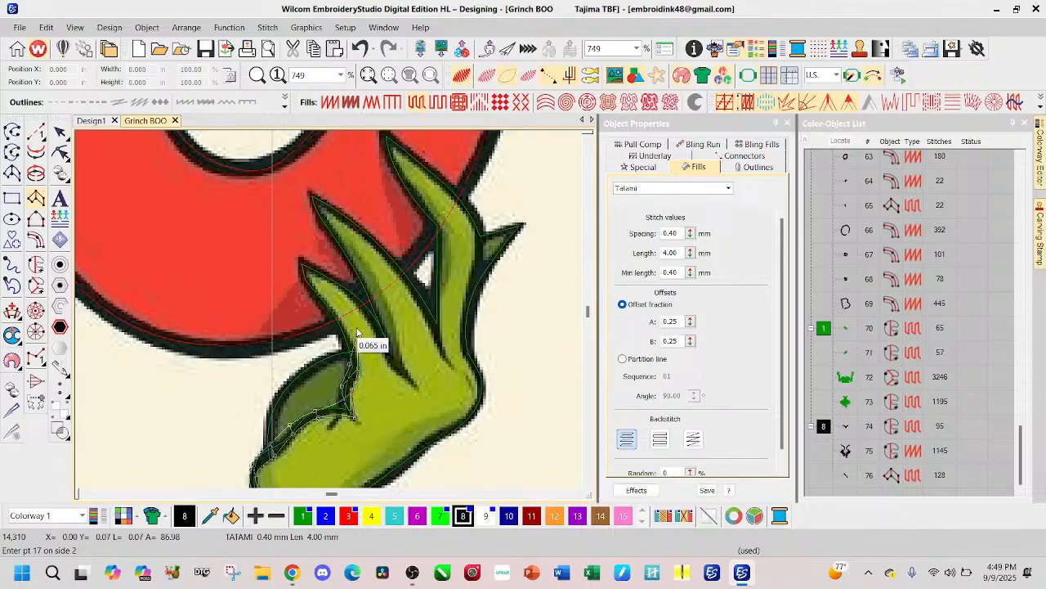
key("BackSpace")
key("BackSpace")
key("BackSpace")
left_click_drag(409, 464, 371, 384)
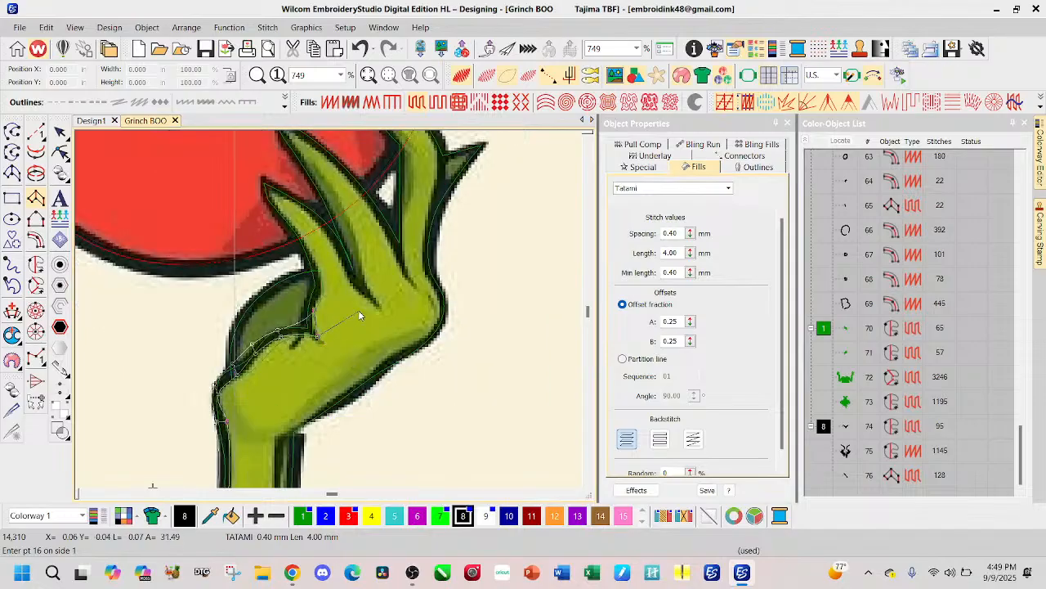
key("BackSpace")
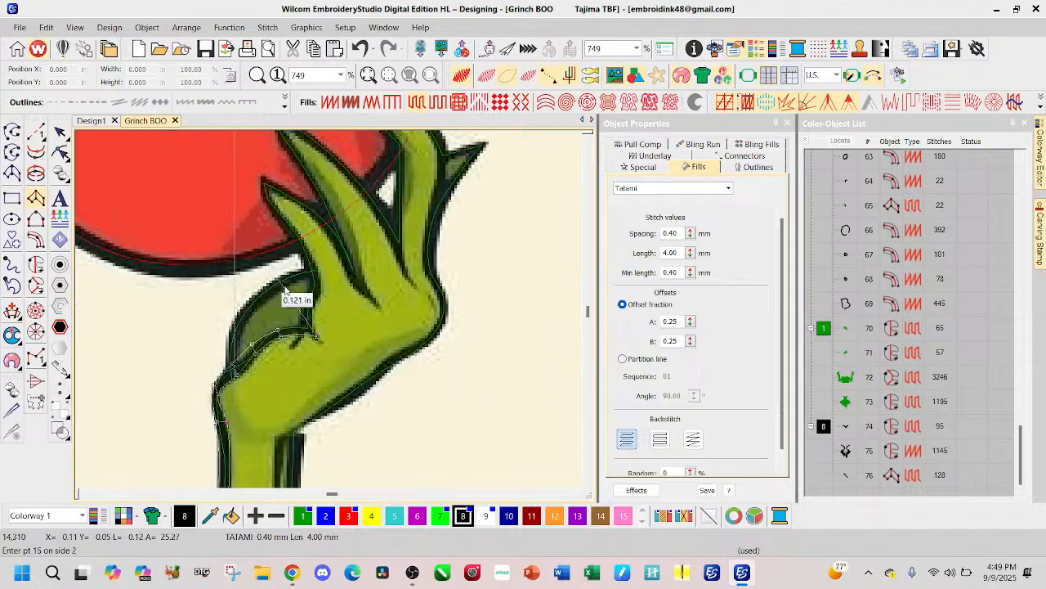
Step: Trace the Column A outline from the palm crease up the outer edge of the finger nearest the thumb to its pointed tip
left_click(315, 310)
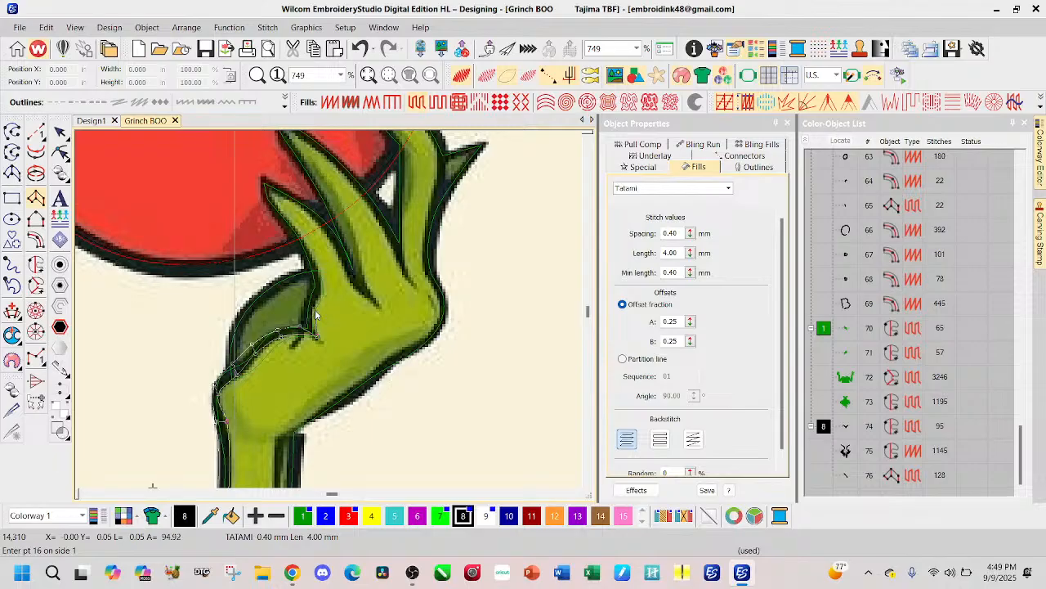
left_click(304, 311)
left_click(314, 283)
left_click(312, 262)
left_click(296, 240)
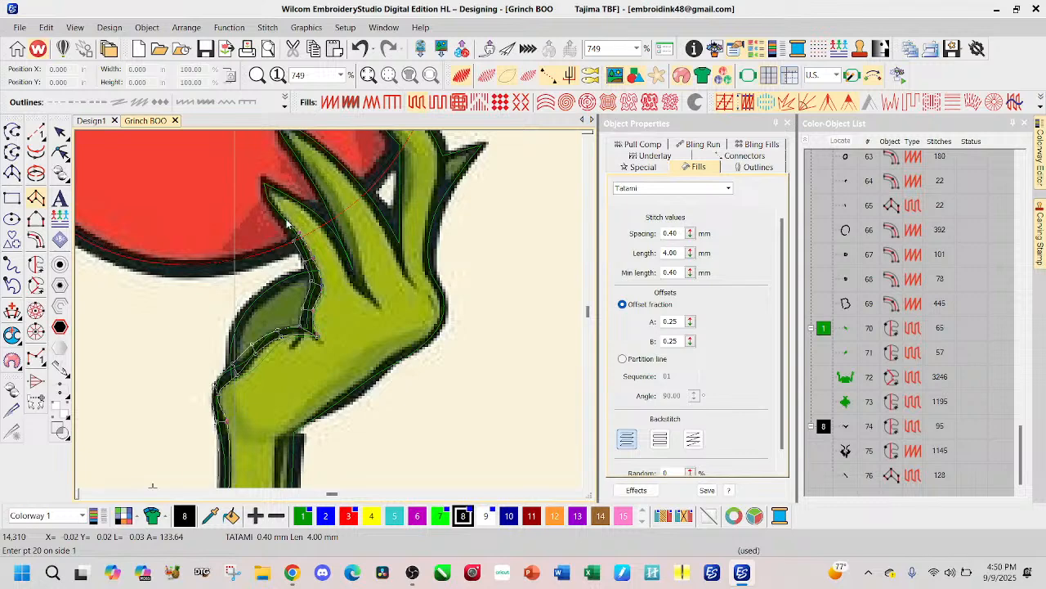
left_click(284, 223)
left_click(273, 196)
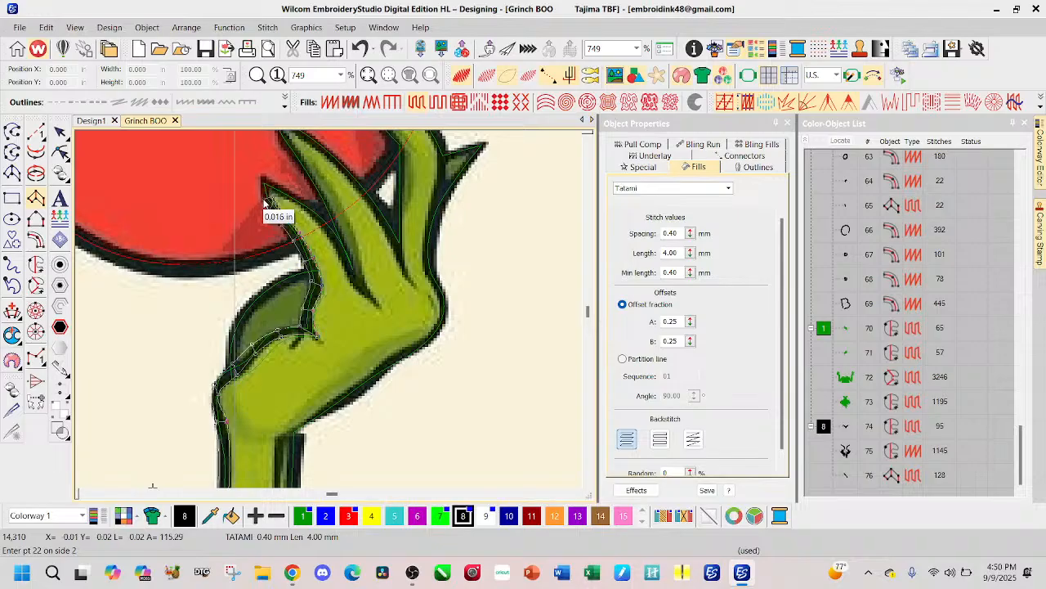
left_click(271, 193)
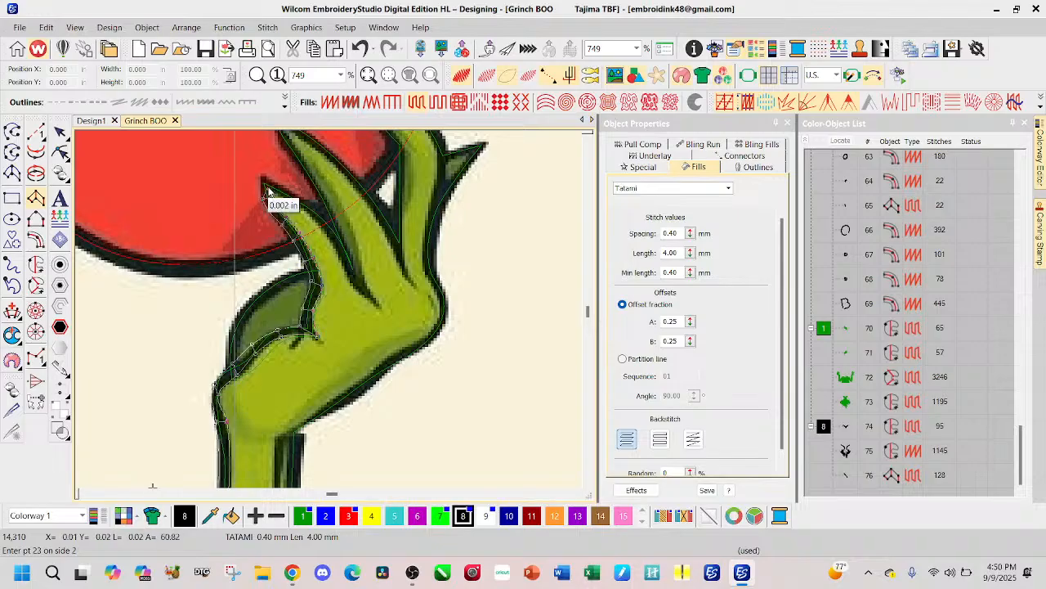
left_click(261, 175)
Step: Turn the Column A outline at the fingertip, trace back to the gap beside the second finger, and complete the object
left_click(308, 206)
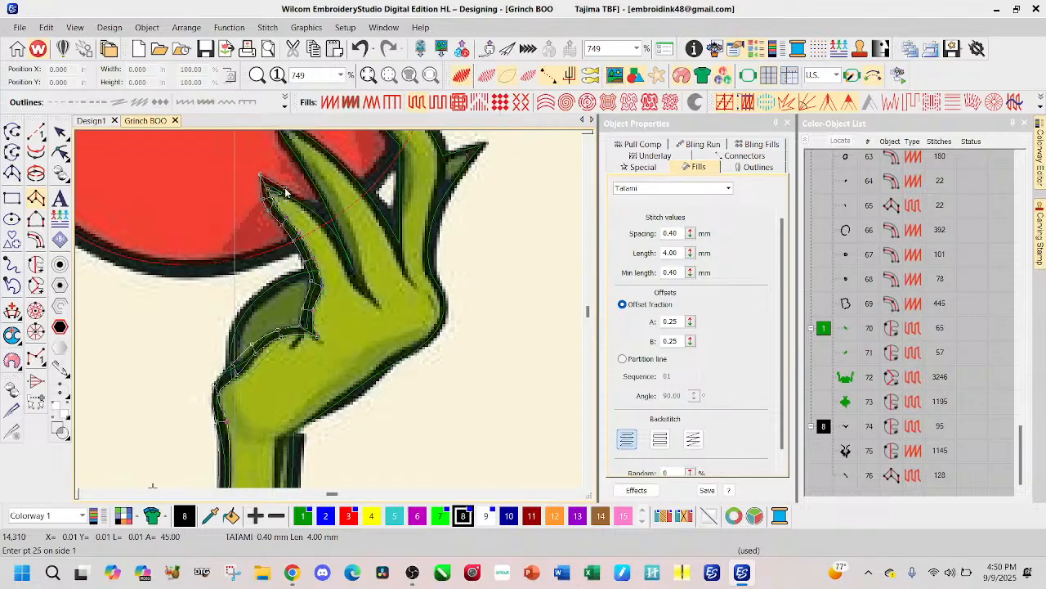
left_click(328, 208)
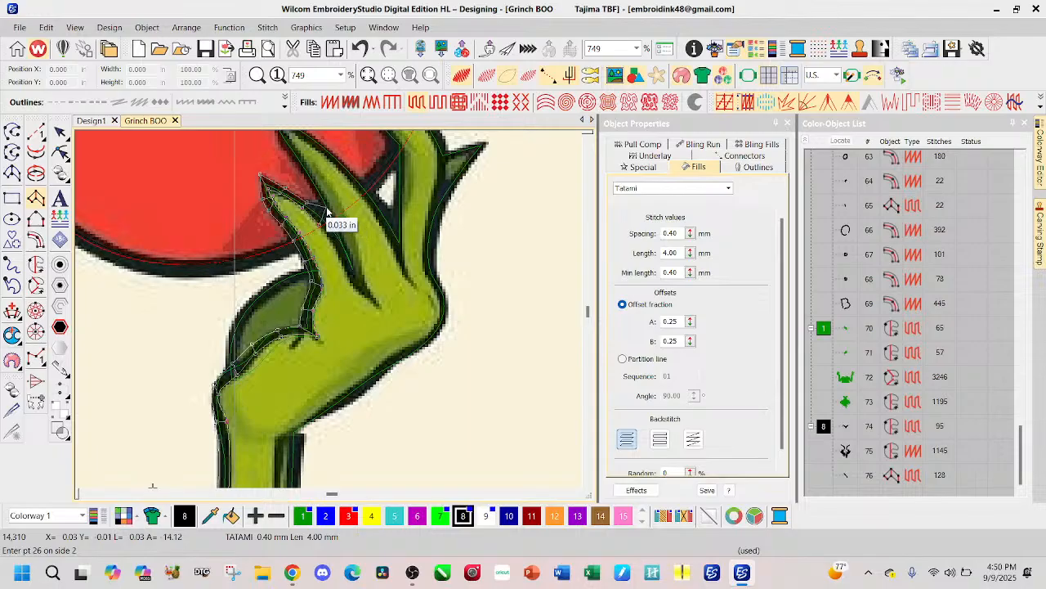
left_click(328, 211)
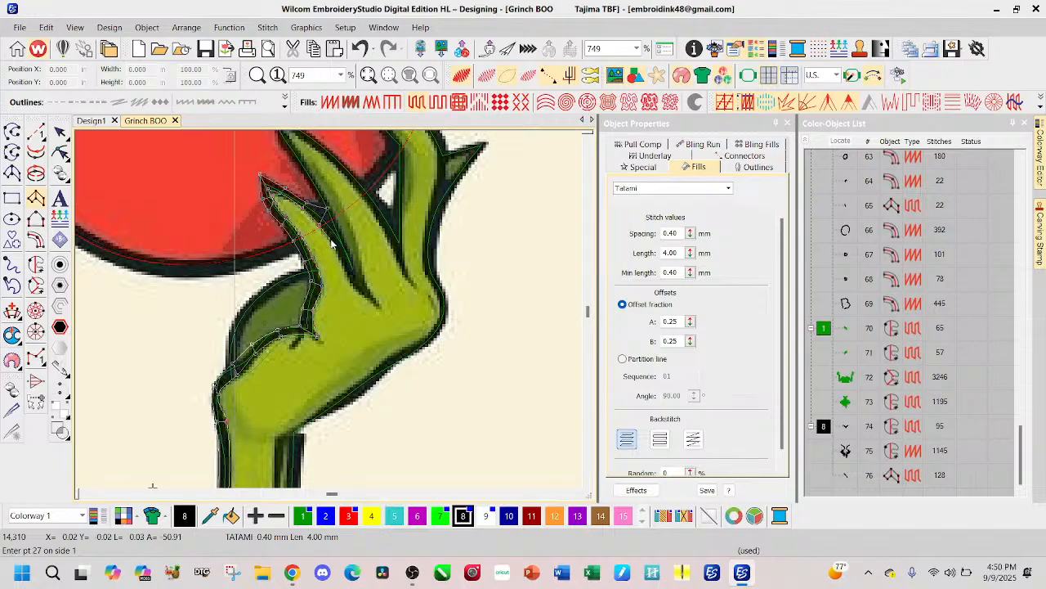
left_click(331, 241)
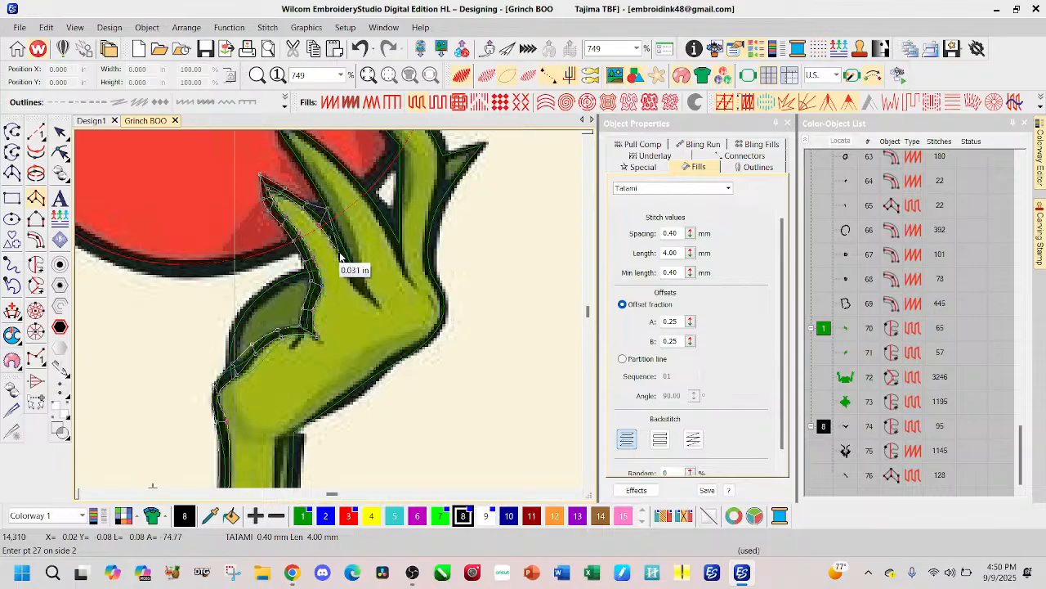
left_click(333, 223)
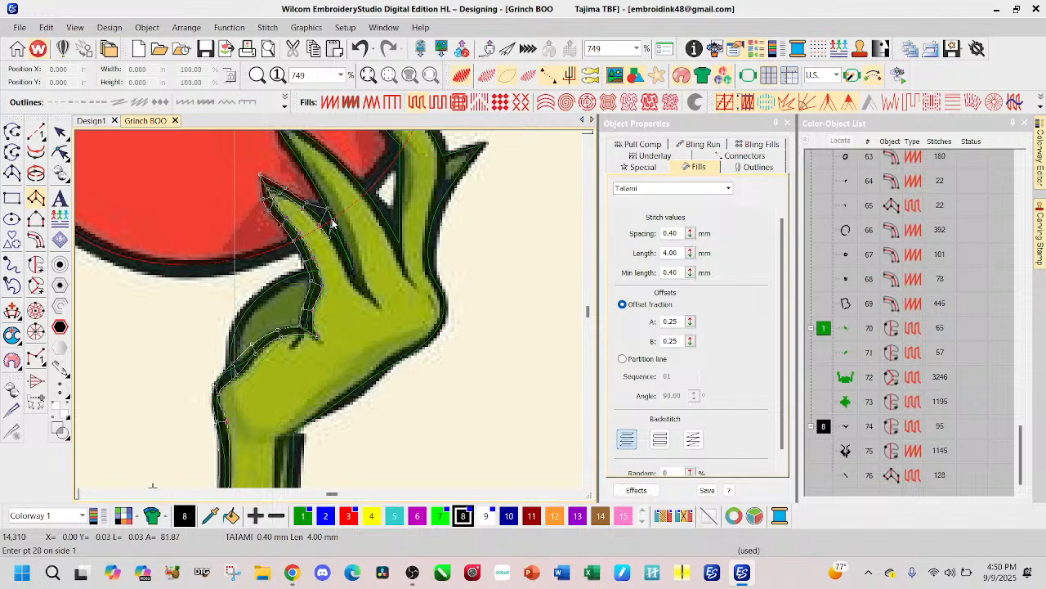
key("Return")
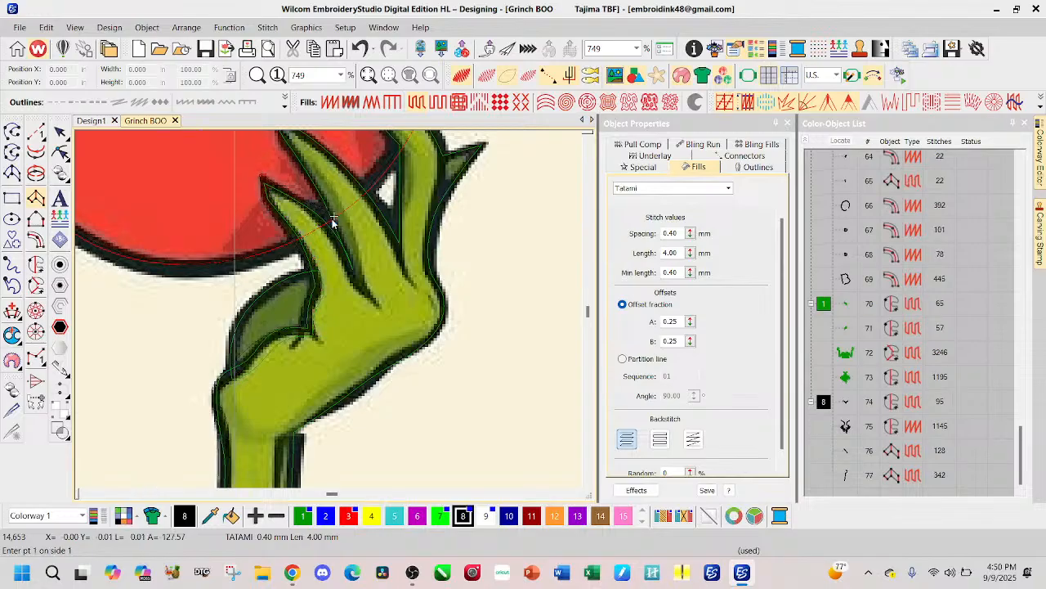
left_click(377, 310)
left_click(362, 296)
left_click(347, 277)
left_click(360, 239)
left_click(346, 235)
left_click(339, 215)
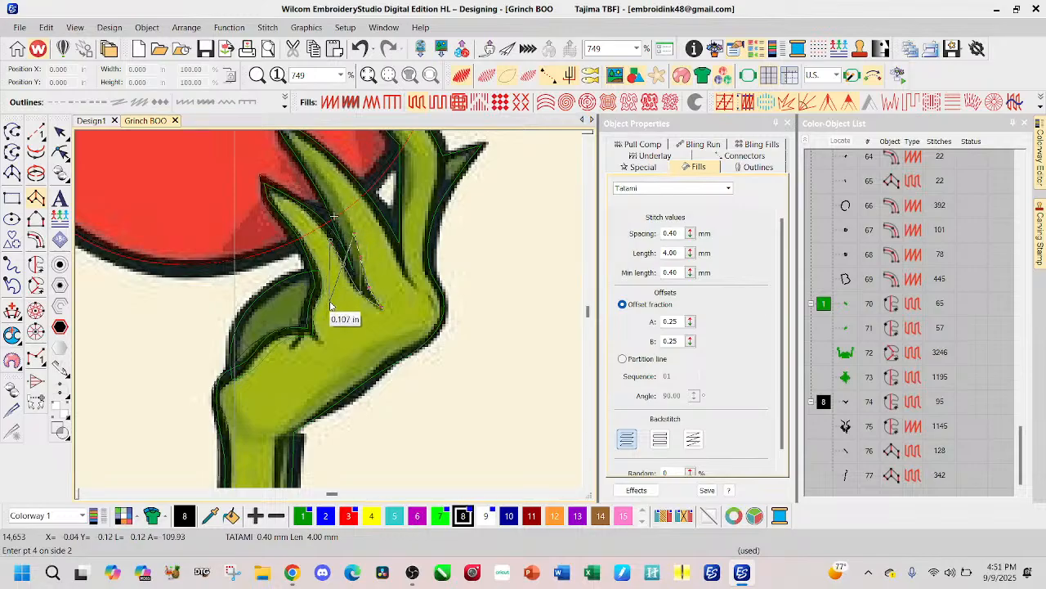
key("BackSpace")
key("BackSpace")
key("BackSpace")
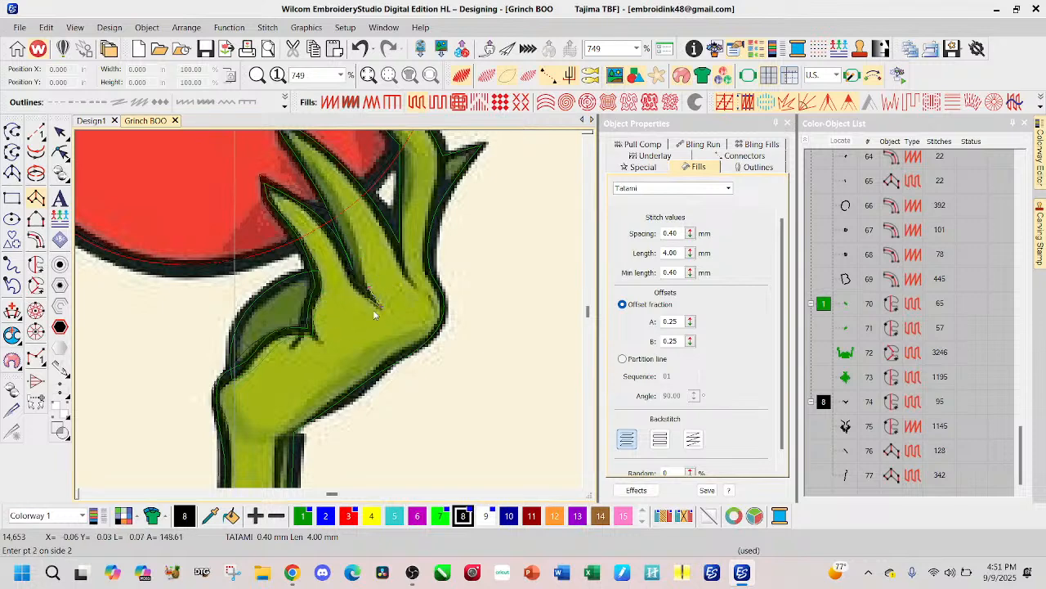
key("BackSpace")
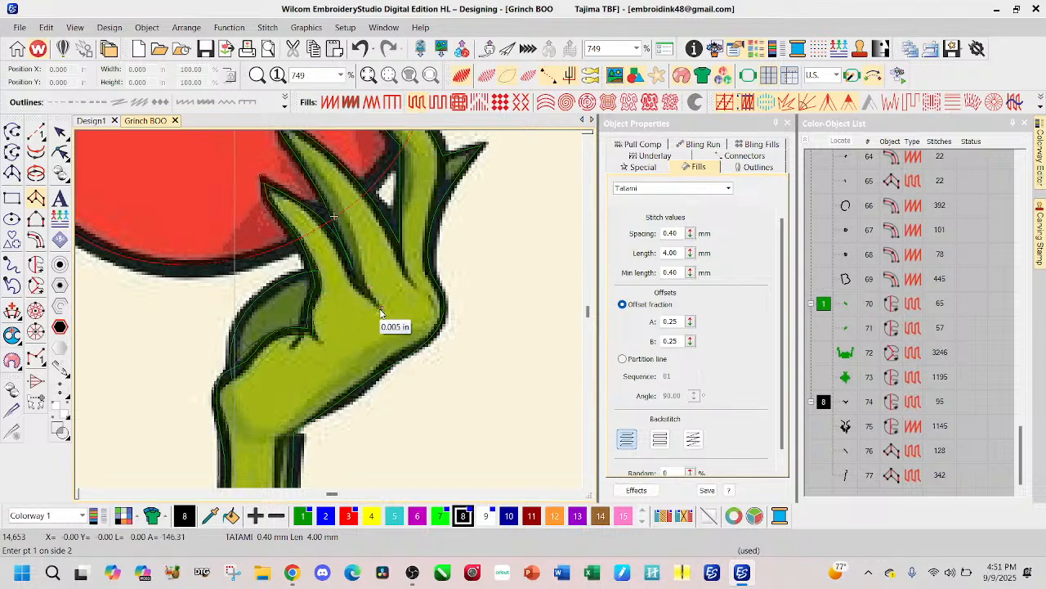
Step: Start a black Column A outline at the inner end of the crease between the first two fingers and trace up to where they split
left_click(380, 308)
left_click(357, 290)
left_click(368, 285)
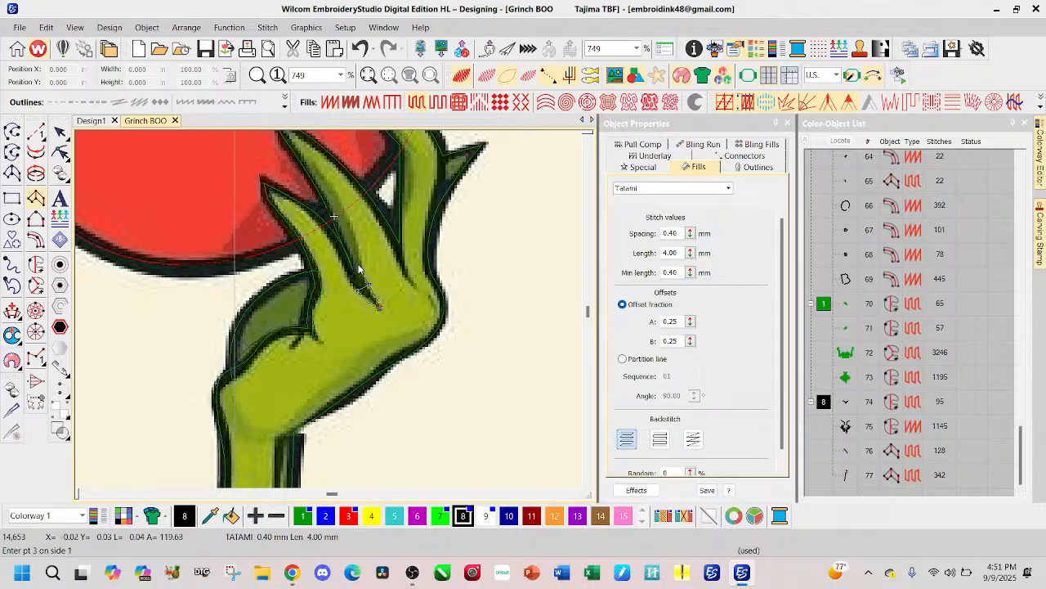
left_click(353, 263)
left_click(335, 218)
left_click(327, 198)
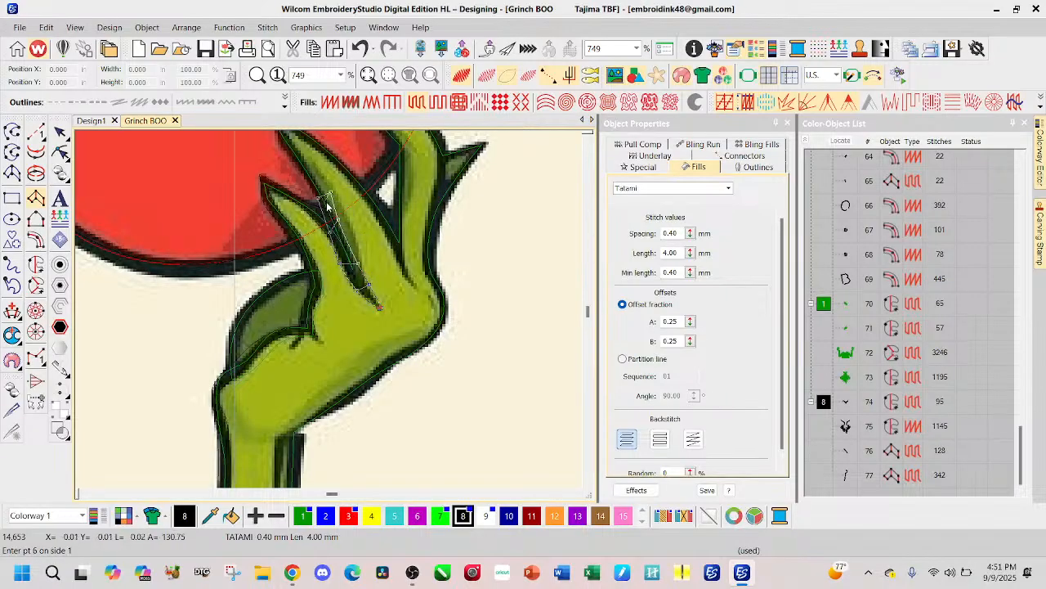
Step: Continue the Column A outline up the edge of the second finger facing the first finger to its pointed tip
scroll(327, 199, "up", 2)
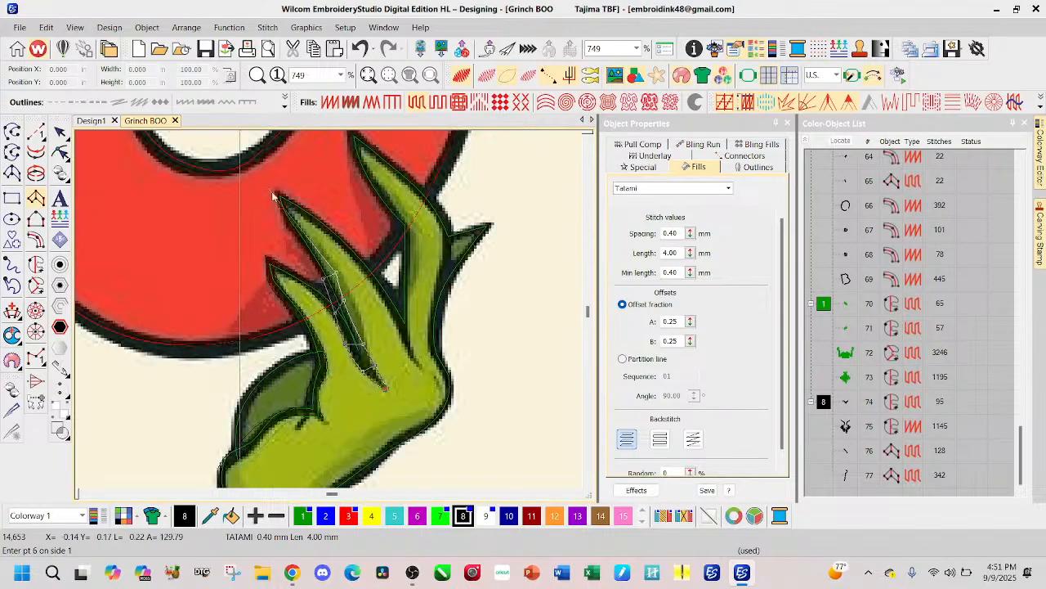
left_click(303, 239)
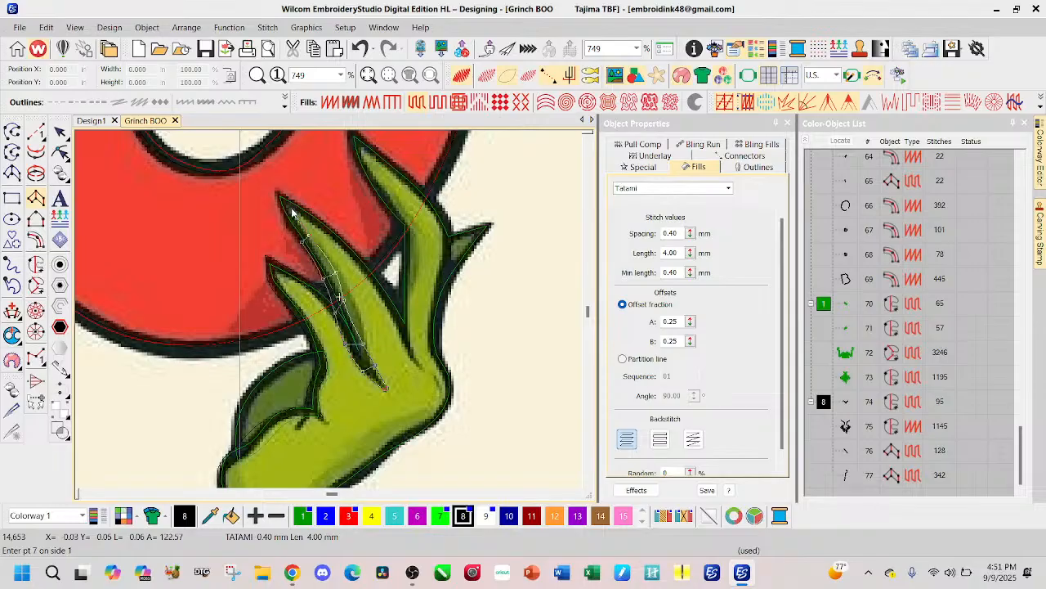
left_click(292, 211)
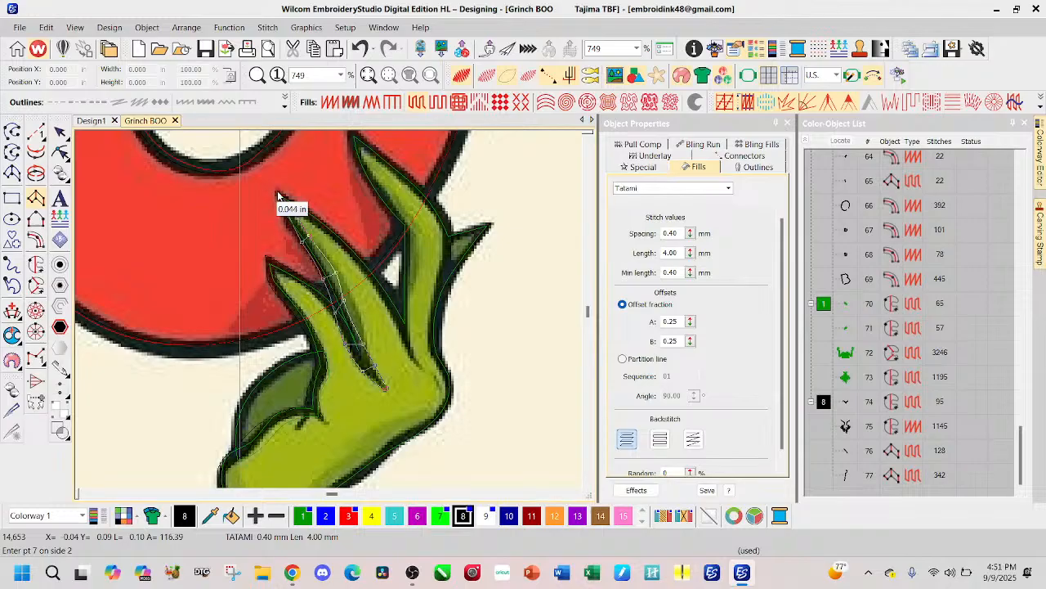
left_click(305, 272)
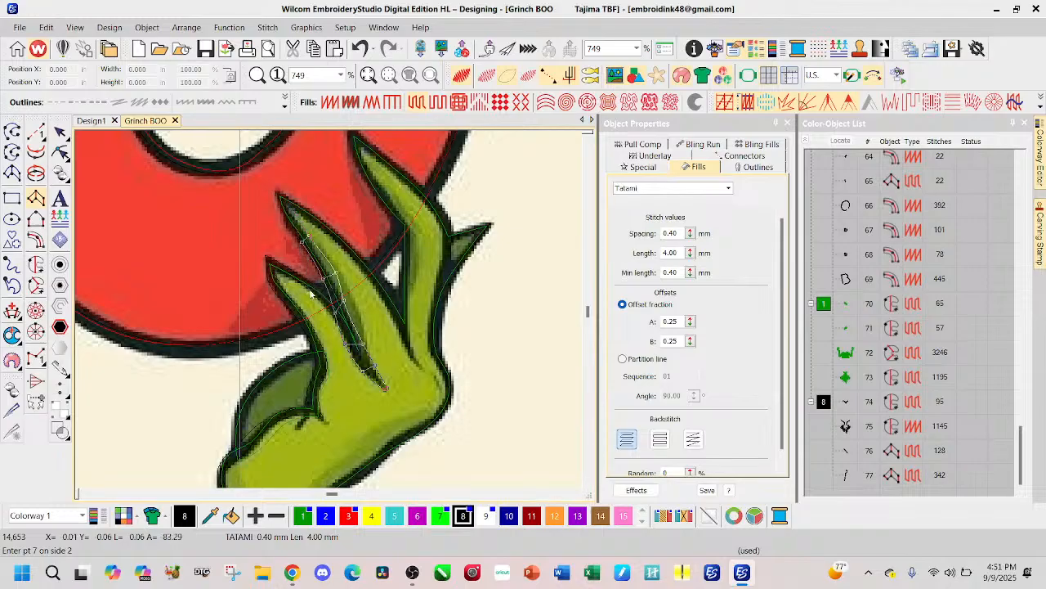
left_click(298, 221)
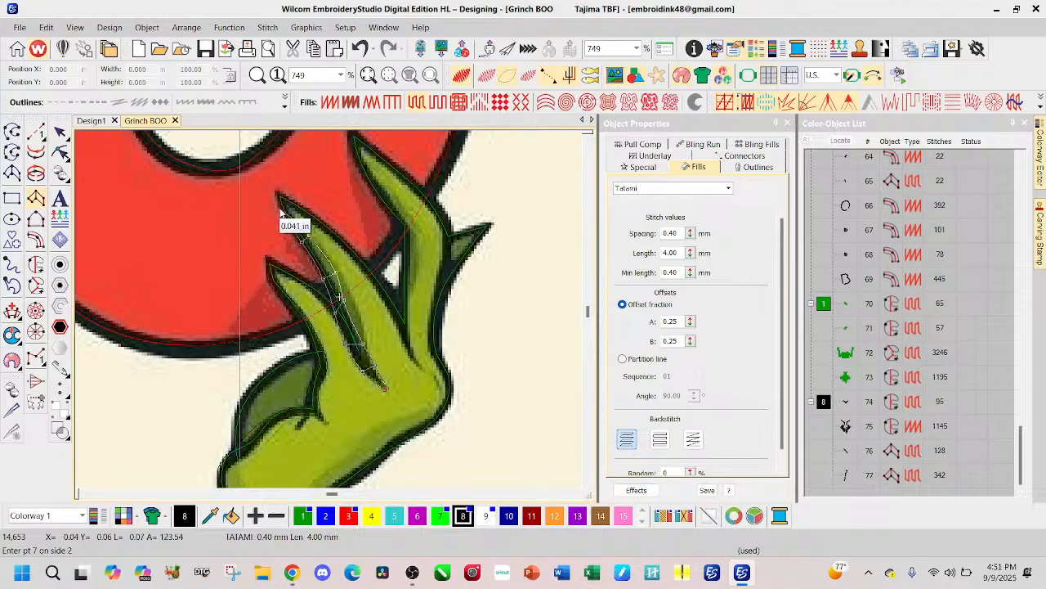
left_click(280, 212)
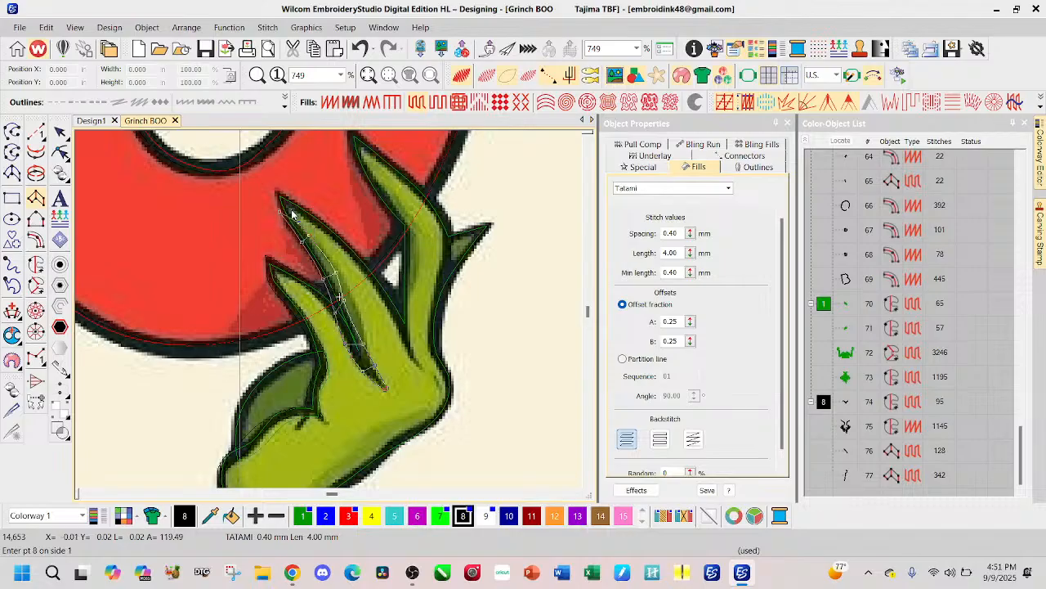
left_click(277, 195)
Step: Turn the Column A outline at the second fingertip, trace the opposite edge down to the gap beside the third finger, and complete the object
left_click(307, 208)
left_click(331, 237)
left_click(369, 273)
left_click(371, 269)
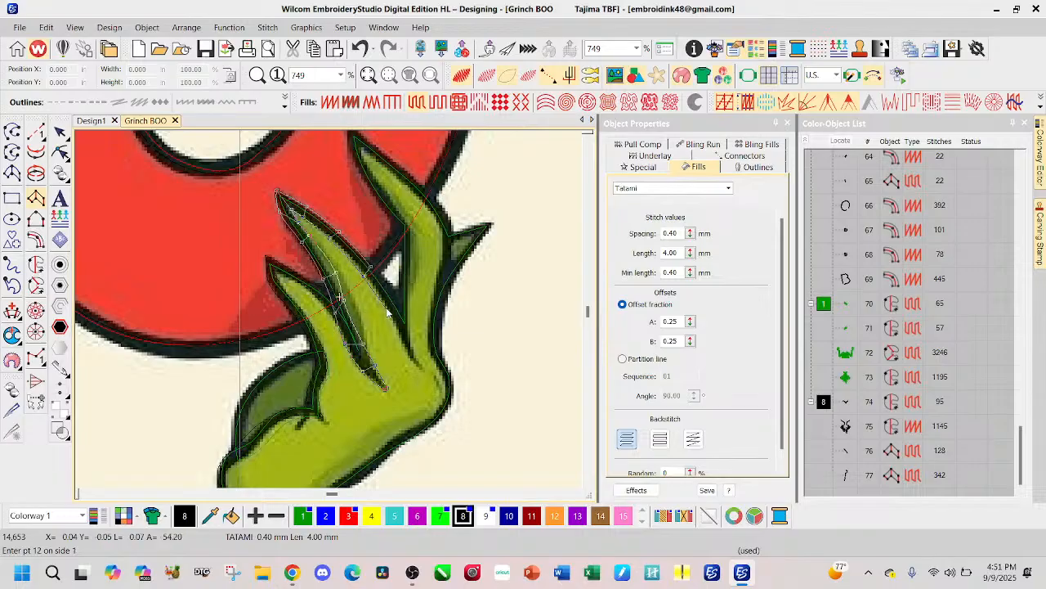
left_click(390, 290)
left_click(399, 328)
left_click(403, 314)
key("Return")
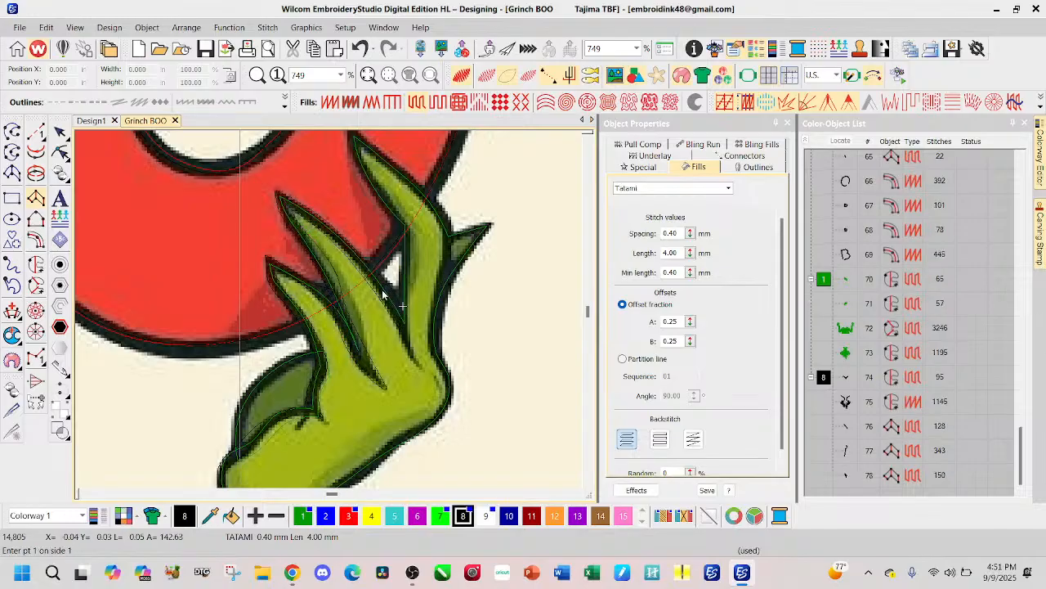
Step: Start a black Column A outline at the inner end of the crease between the second and third fingers and trace up alongside the cream gap
left_click(420, 364)
left_click(412, 348)
left_click(408, 330)
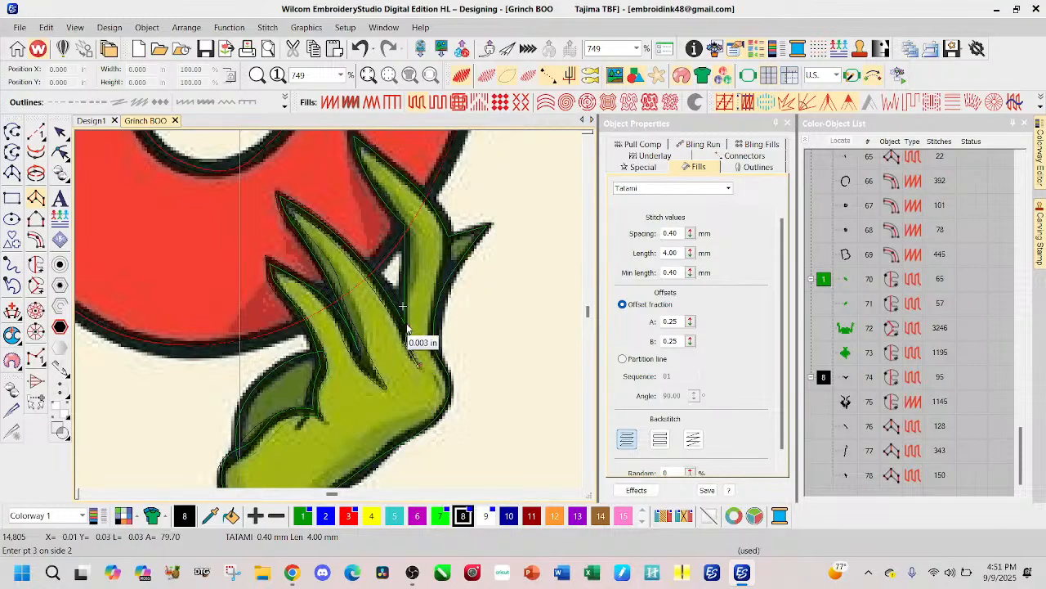
left_click(406, 319)
left_click(409, 303)
left_click(401, 291)
left_click(409, 270)
left_click(408, 270)
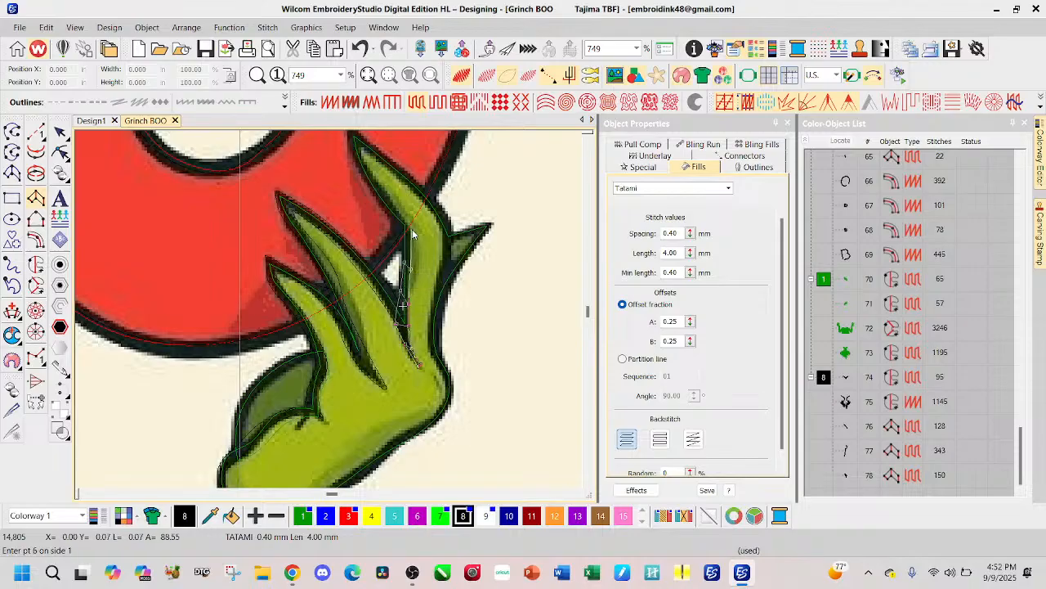
Step: Trace the Column A outline from the gap up the inner edge of the third finger to its pointed tip
left_click(401, 237)
left_click(376, 193)
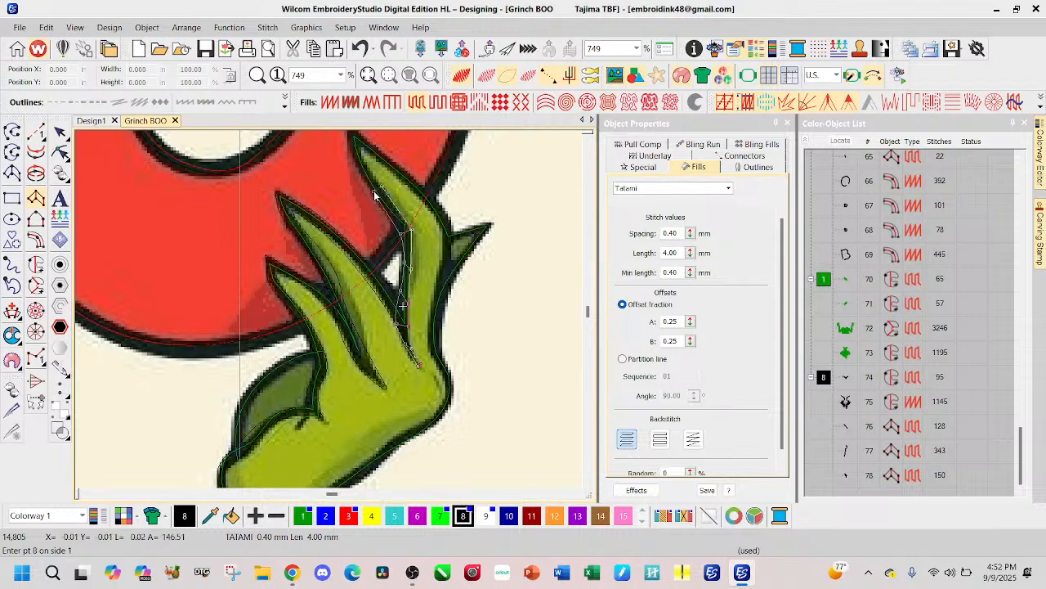
left_click(343, 239)
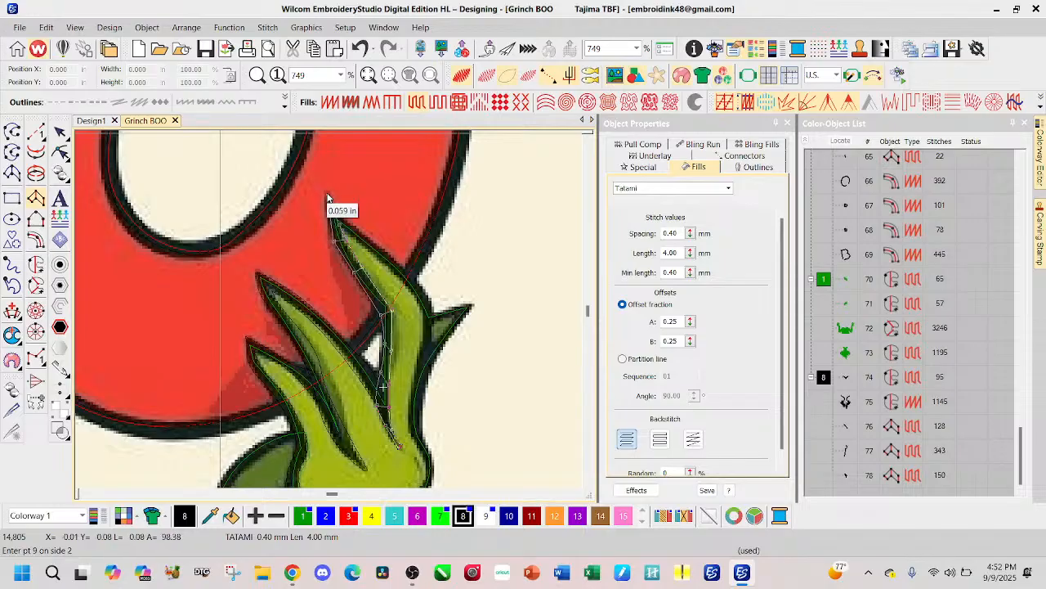
left_click(341, 236)
left_click(326, 220)
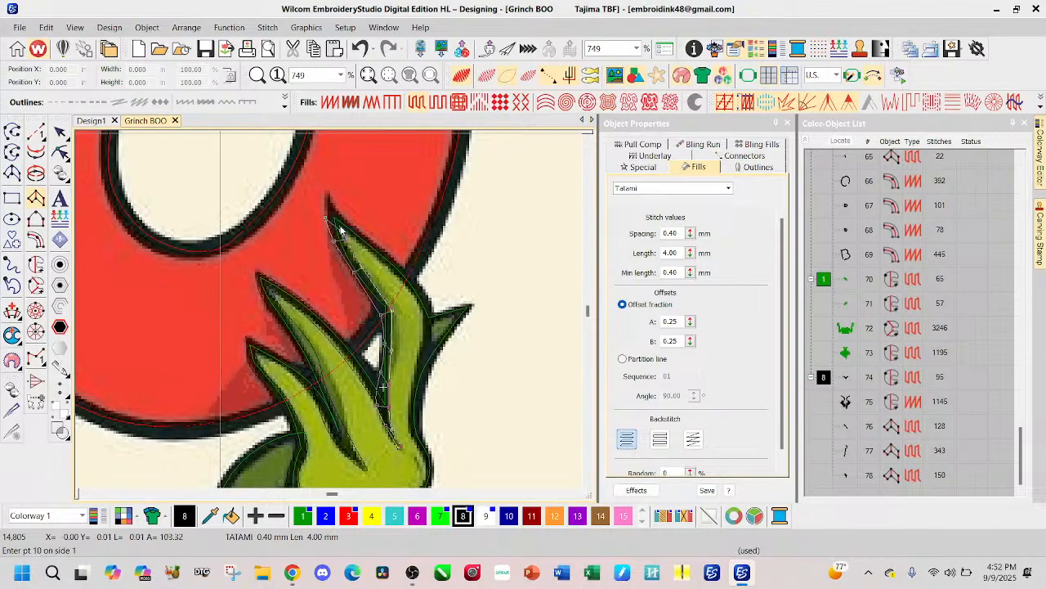
left_click(325, 193)
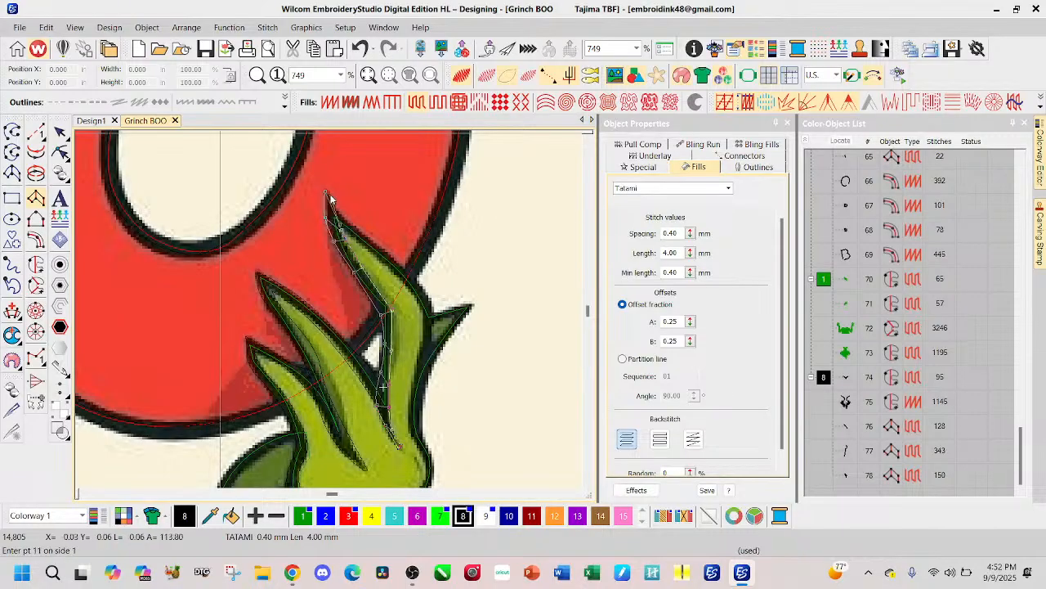
Step: Trace the Column A outline from the third fingertip down its outer edge past the base of the dark green finger and complete the object
left_click(347, 235)
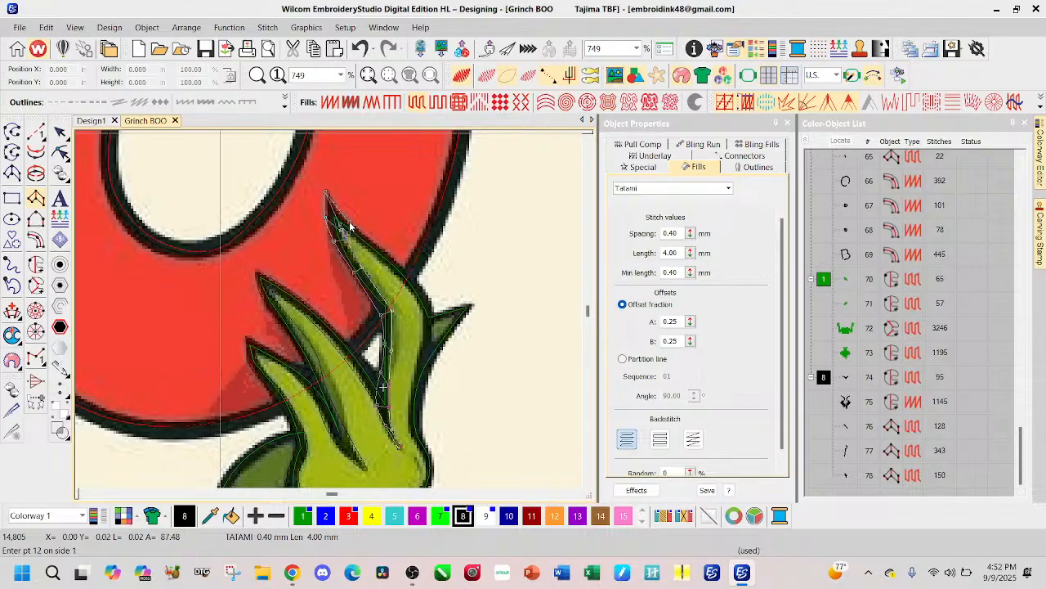
left_click(372, 258)
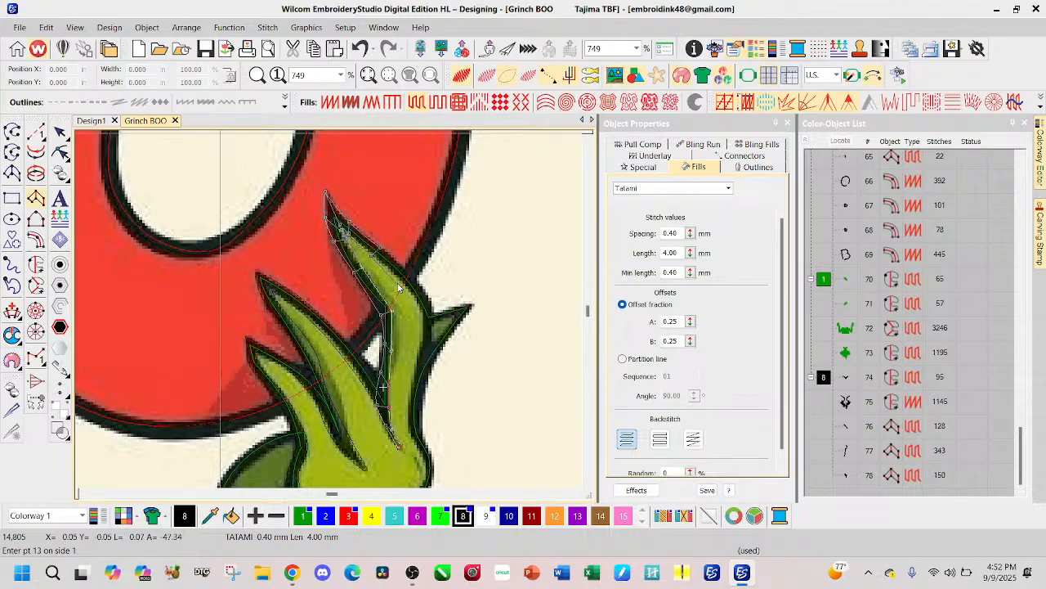
key("Return")
left_click(410, 280)
left_click(420, 293)
key("Return")
left_click(423, 322)
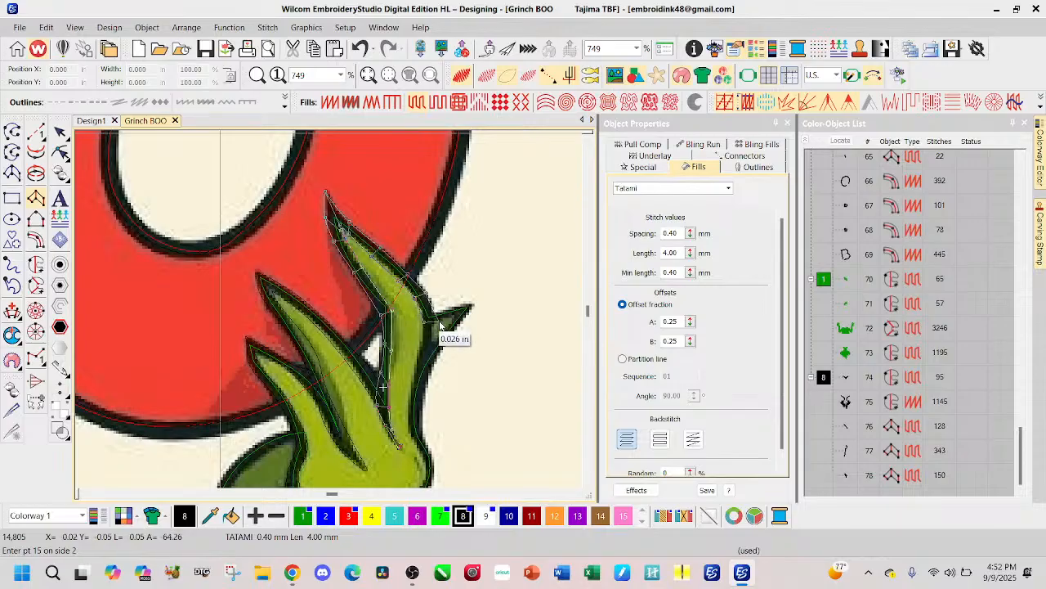
left_click(423, 350)
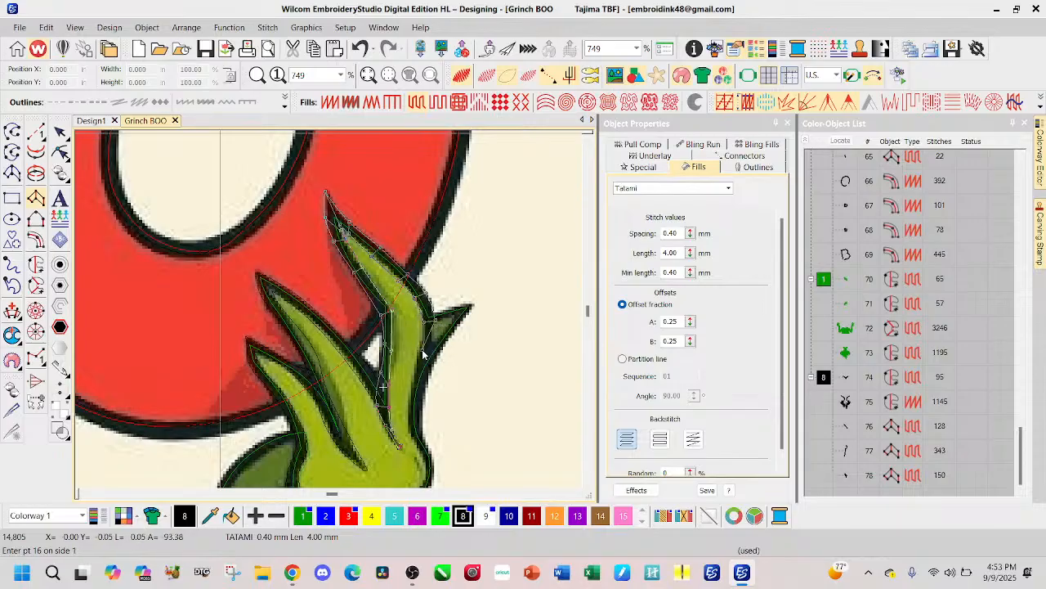
left_click(434, 342)
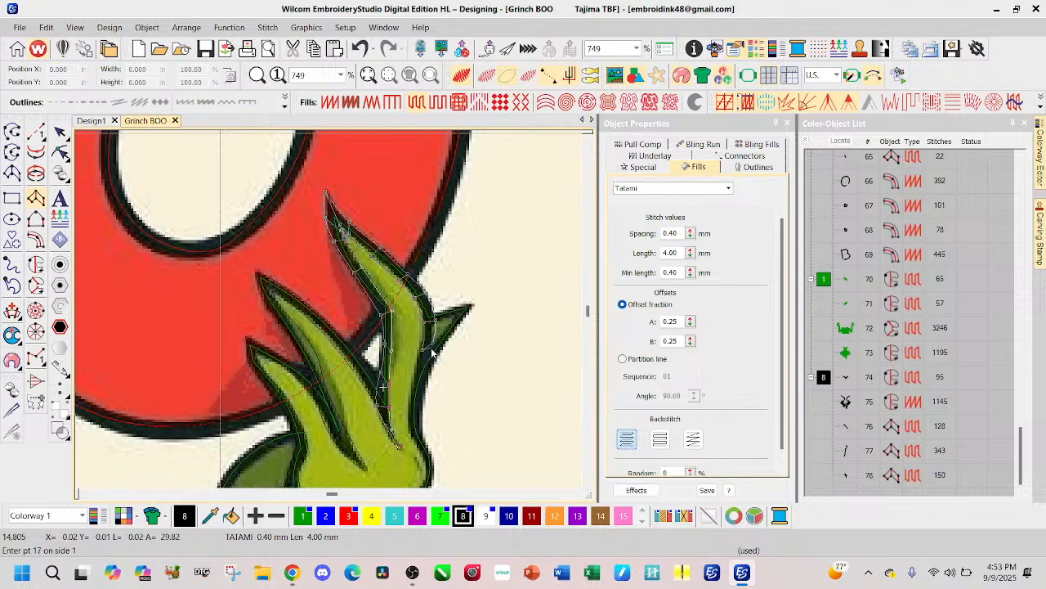
left_click(420, 363)
key("Return")
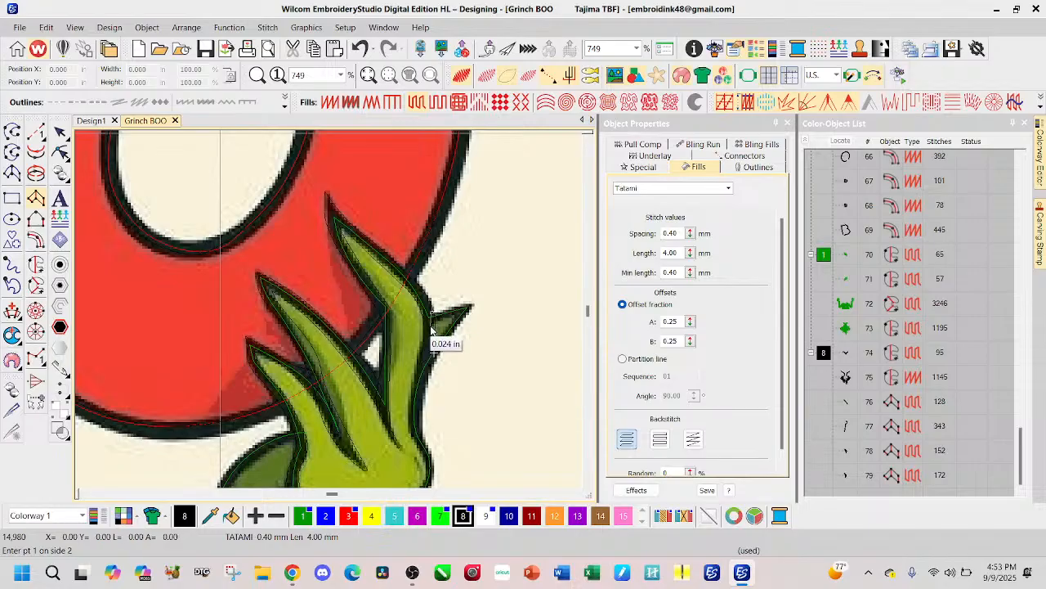
Step: Start a Column A outline at the dark green finger's base, trace its upper edge to the tip, and return along its lower edge
left_click(431, 316)
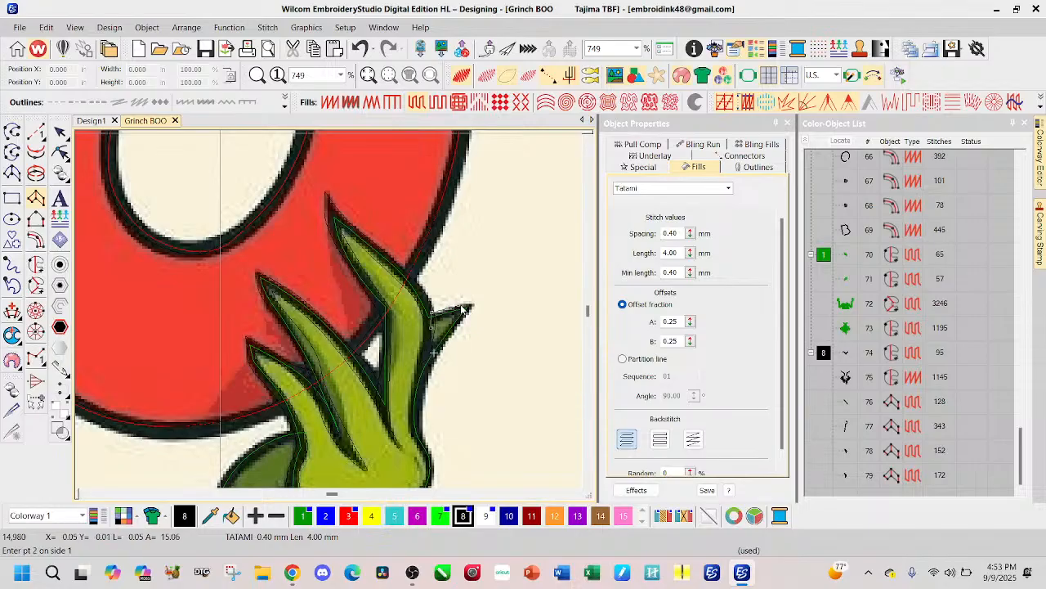
left_click(469, 308)
left_click(464, 327)
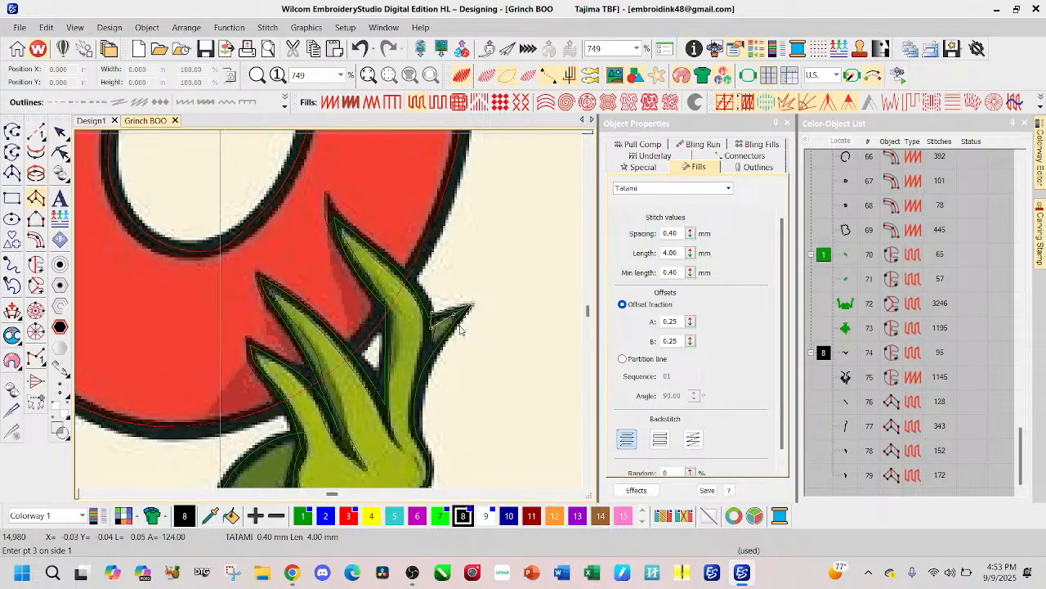
left_click(458, 326)
left_click(453, 331)
left_click(440, 349)
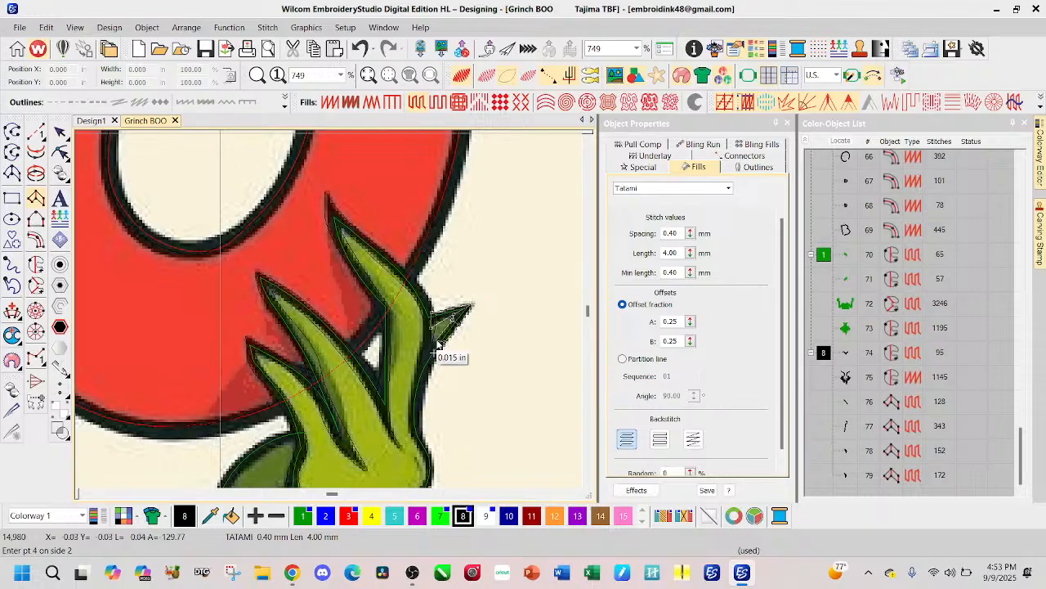
left_click(439, 350)
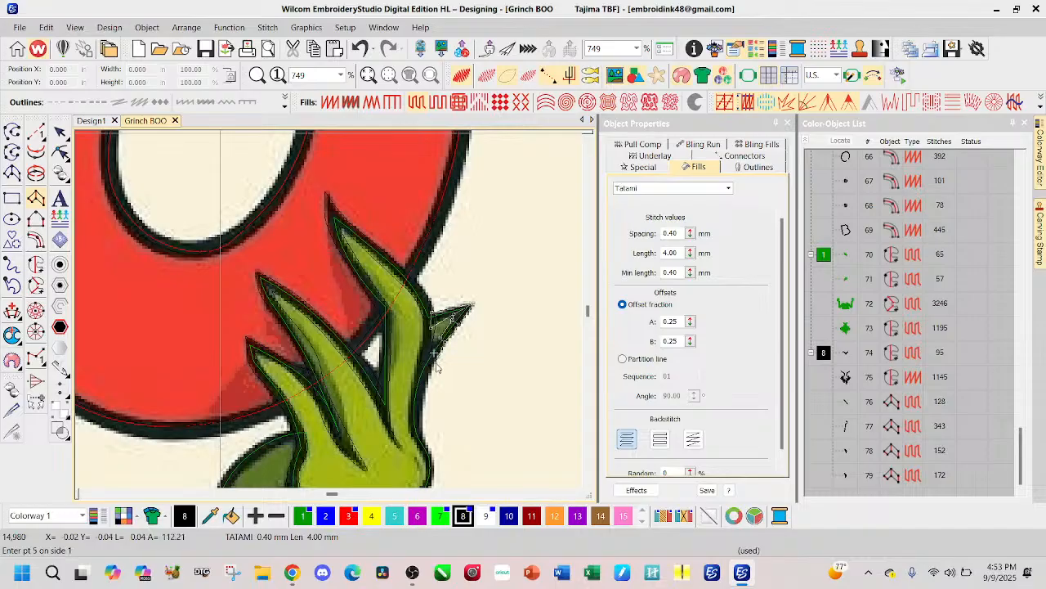
Step: Carry the Column A outline down the outer edge of the third finger and around the knuckle to the underside of the hand
left_click(429, 364)
left_click(418, 374)
left_click(416, 394)
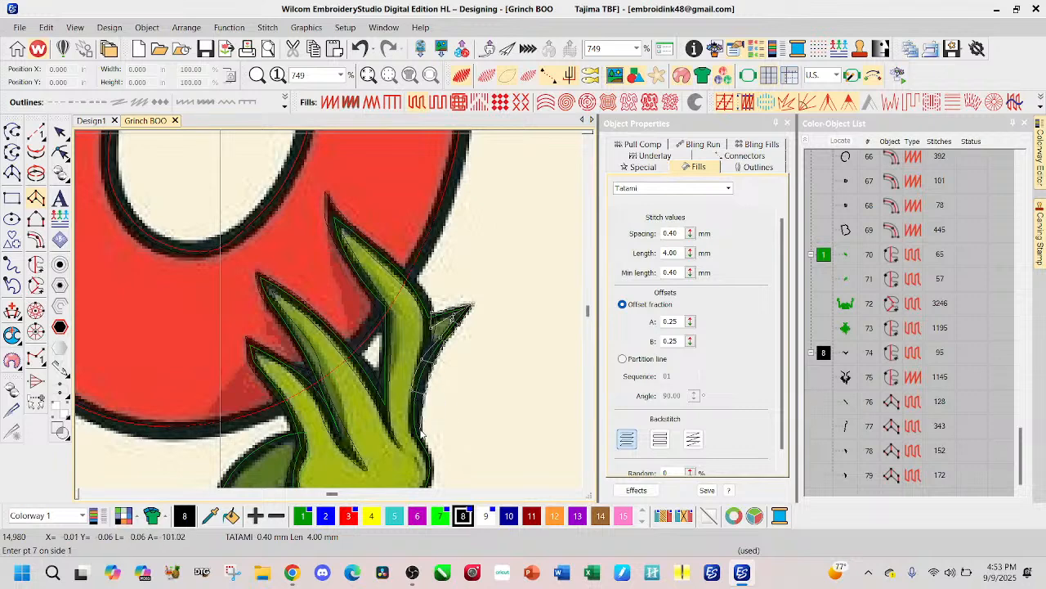
left_click(411, 440)
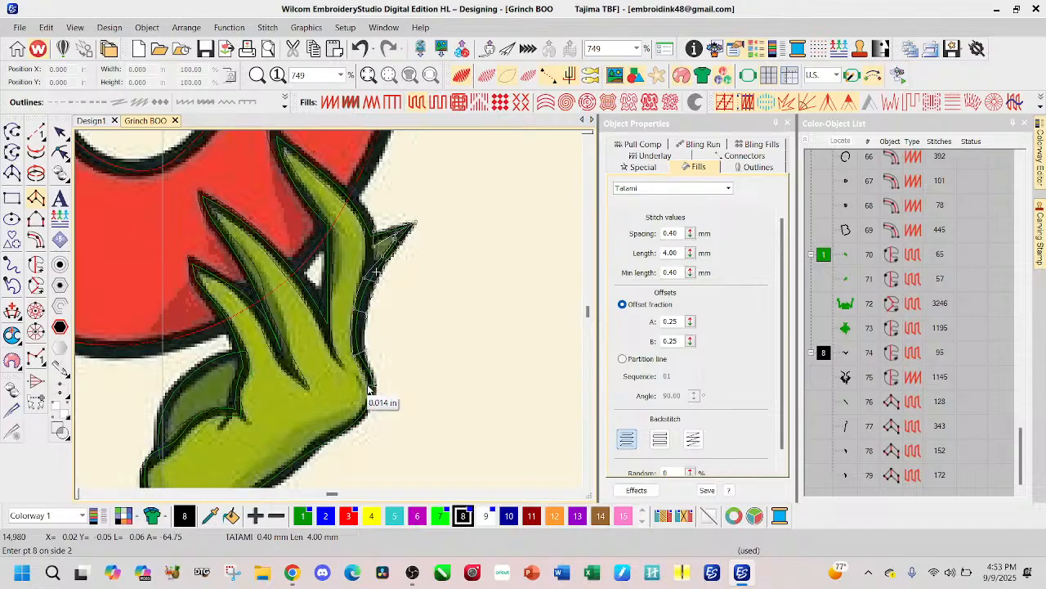
left_click(374, 386)
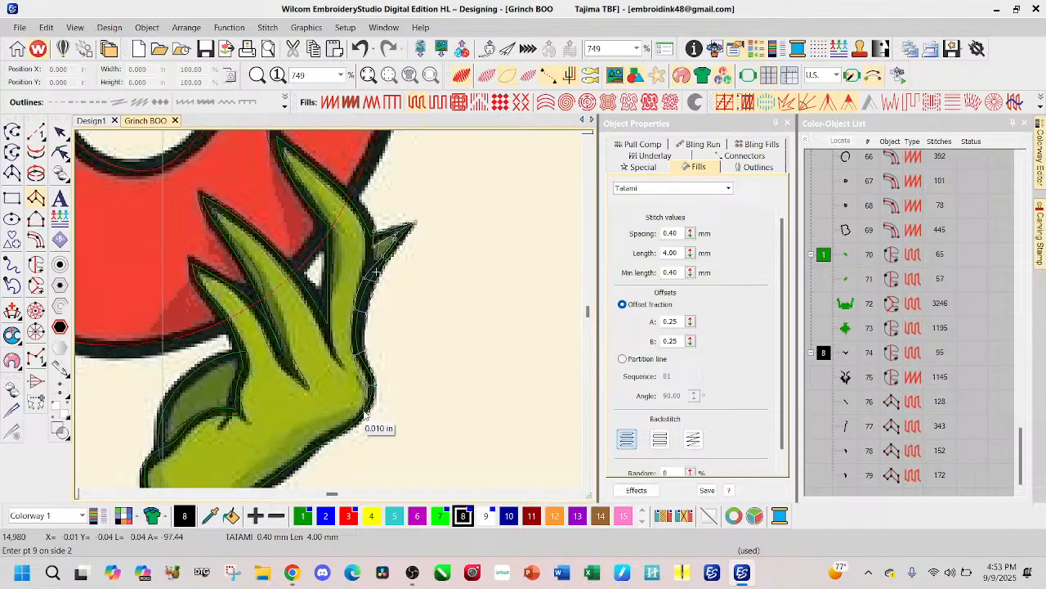
left_click(365, 412)
left_click(343, 435)
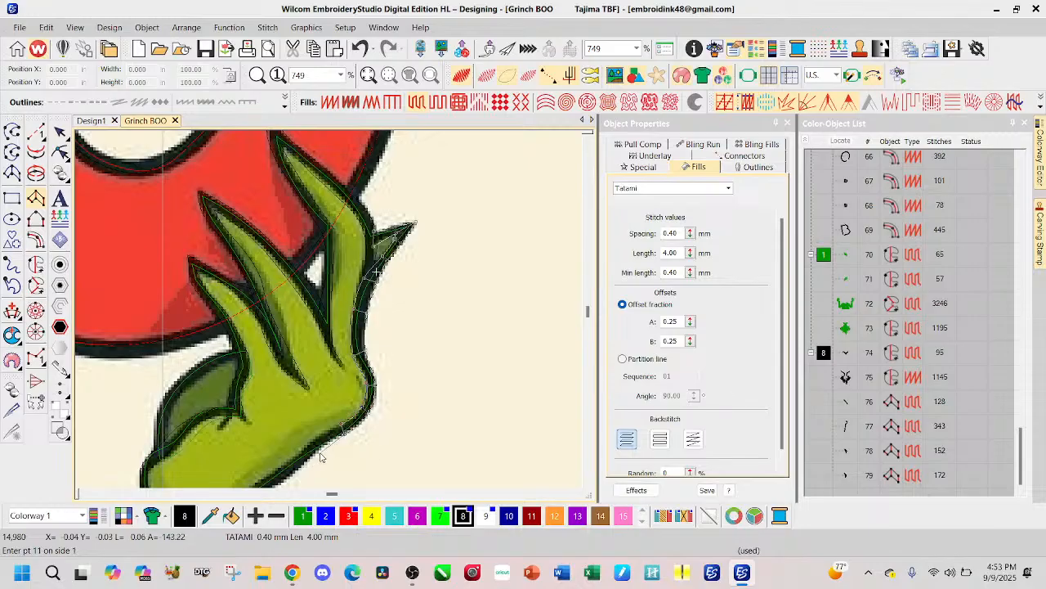
Step: Trace the Column A outline along the underside of the hand to the wrist corner
left_click(316, 446)
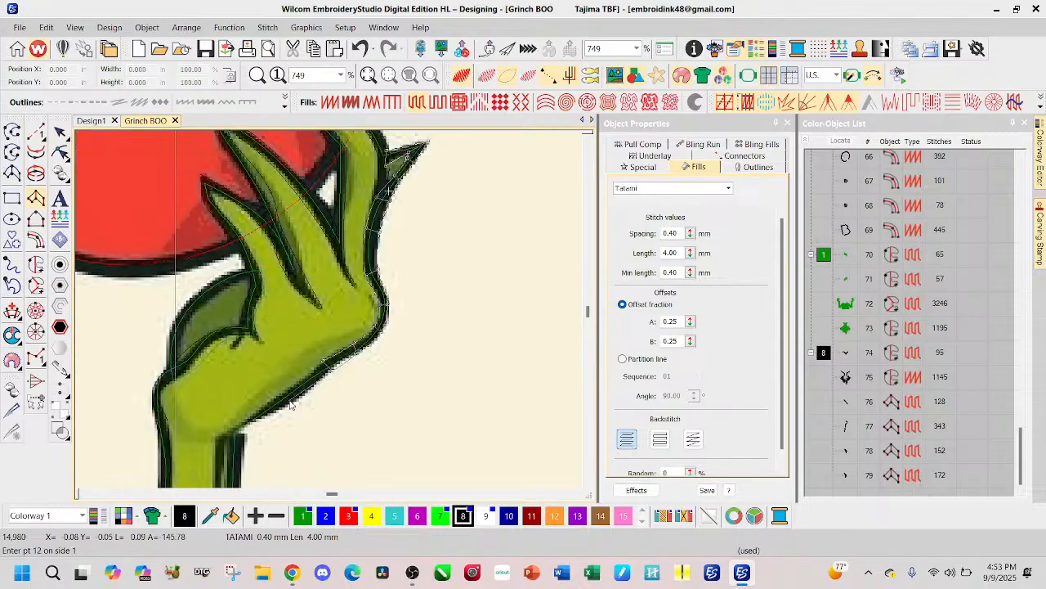
left_click(293, 407)
left_click(282, 394)
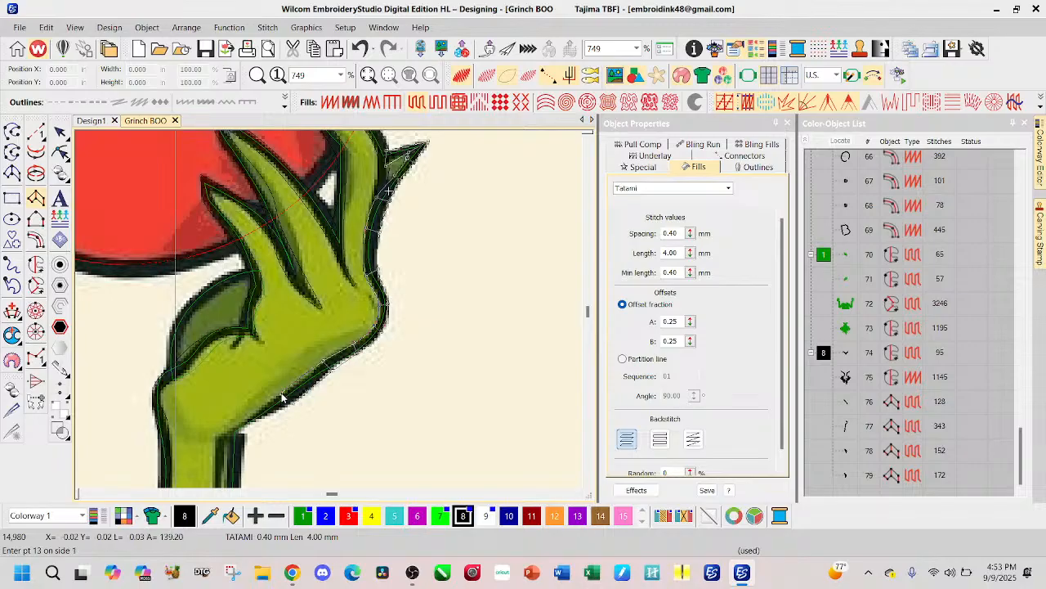
left_click(242, 435)
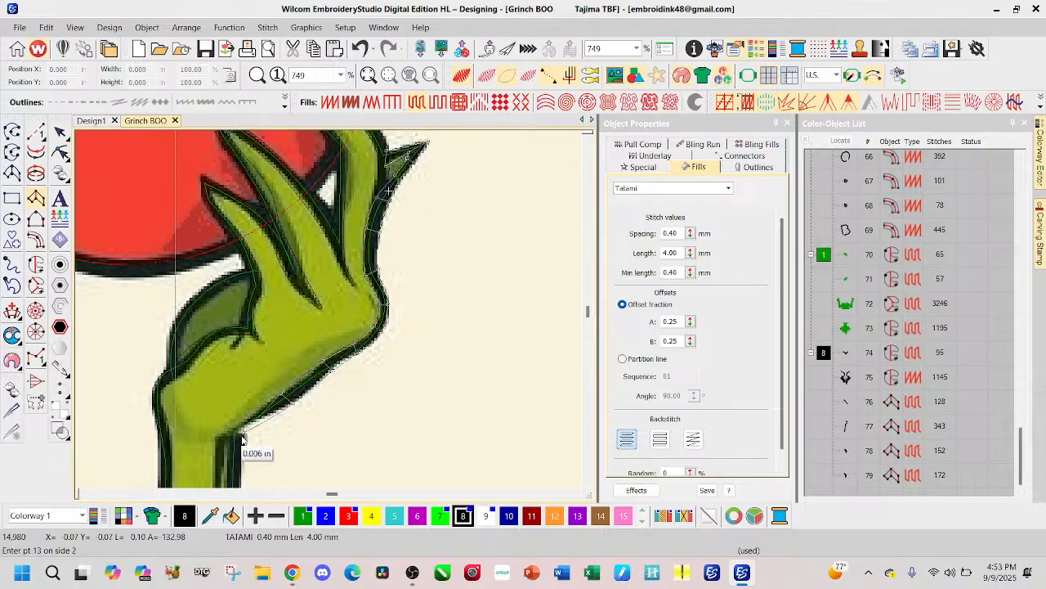
left_click(225, 438)
Step: Trace the Column A outline from the wrist down the outer edge of the forearm to the fur spike and complete the object
scroll(295, 396, "down", 2)
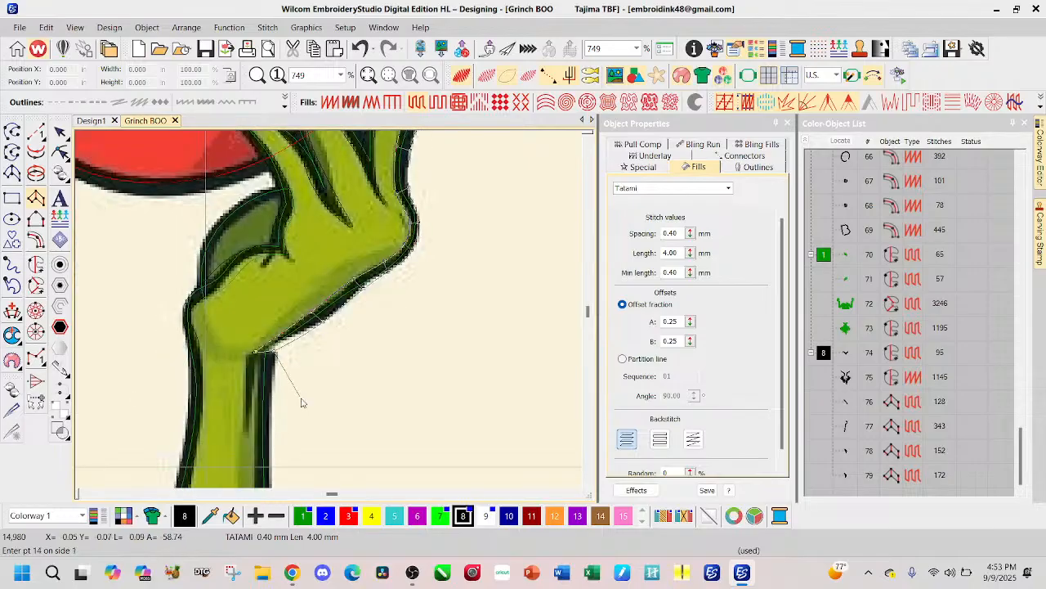
left_click(260, 422)
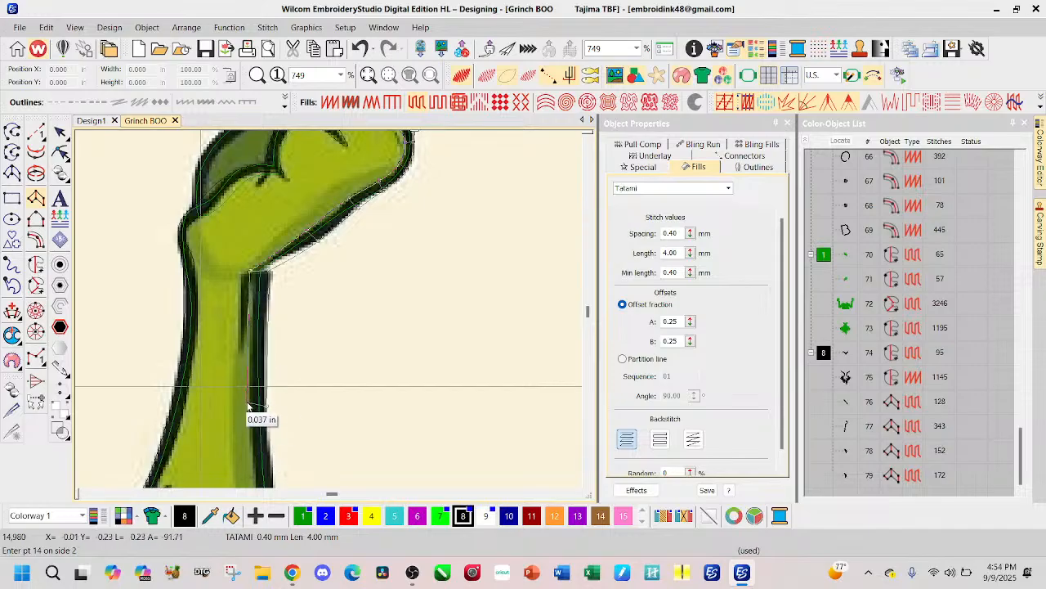
left_click(256, 416)
scroll(262, 421, "down", 1)
left_click(294, 440)
left_click(283, 444)
scroll(327, 429, "down", 1)
scroll(353, 417, "down", 2)
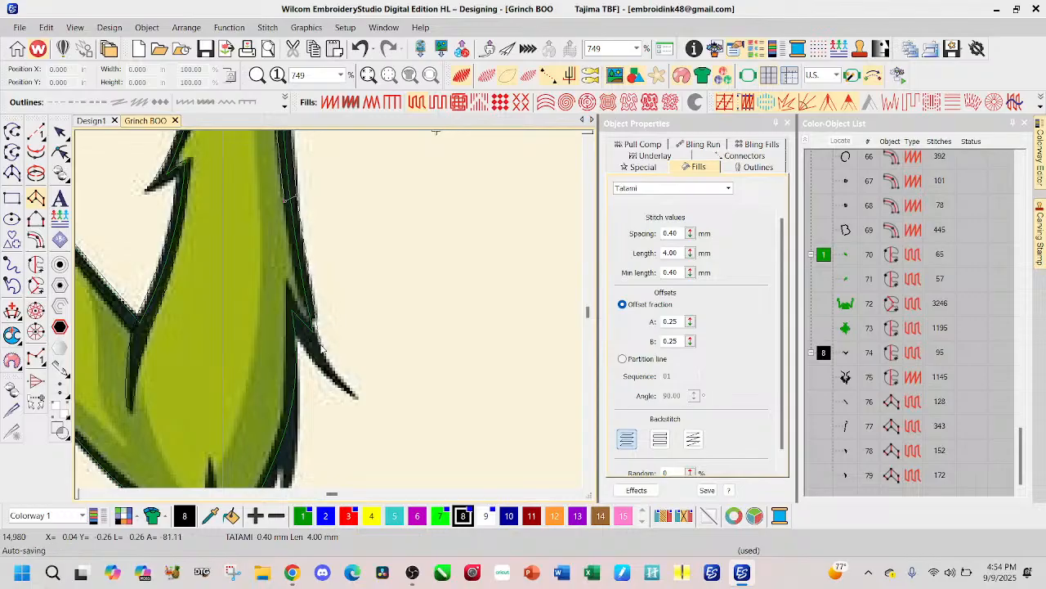
left_click(304, 322)
key("Return")
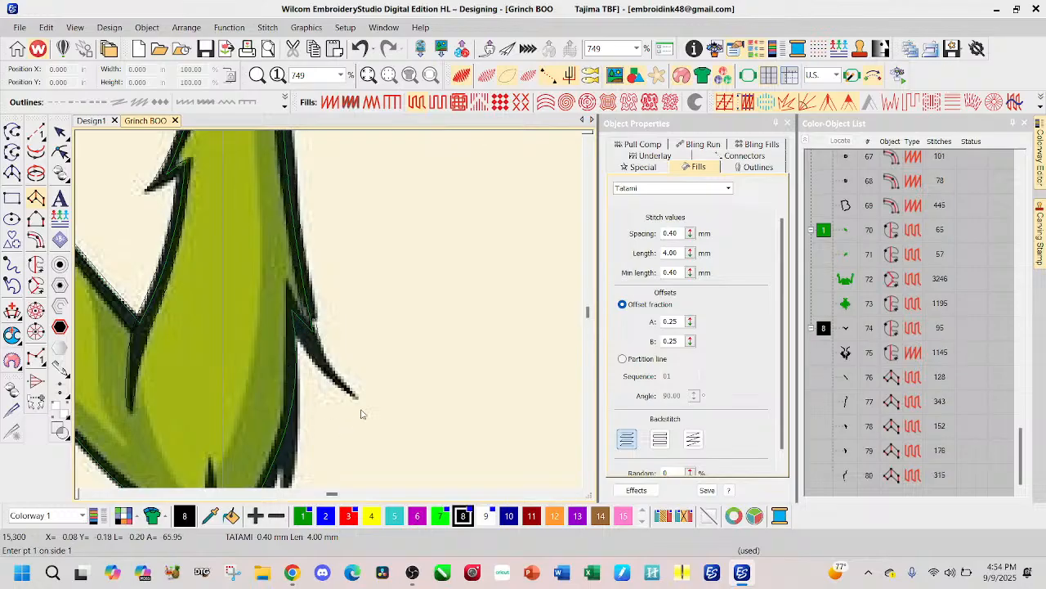
Step: Start a Column A outline at the tip of the fur spike jutting from the forearm and trace both edges up toward its base
left_click(357, 399)
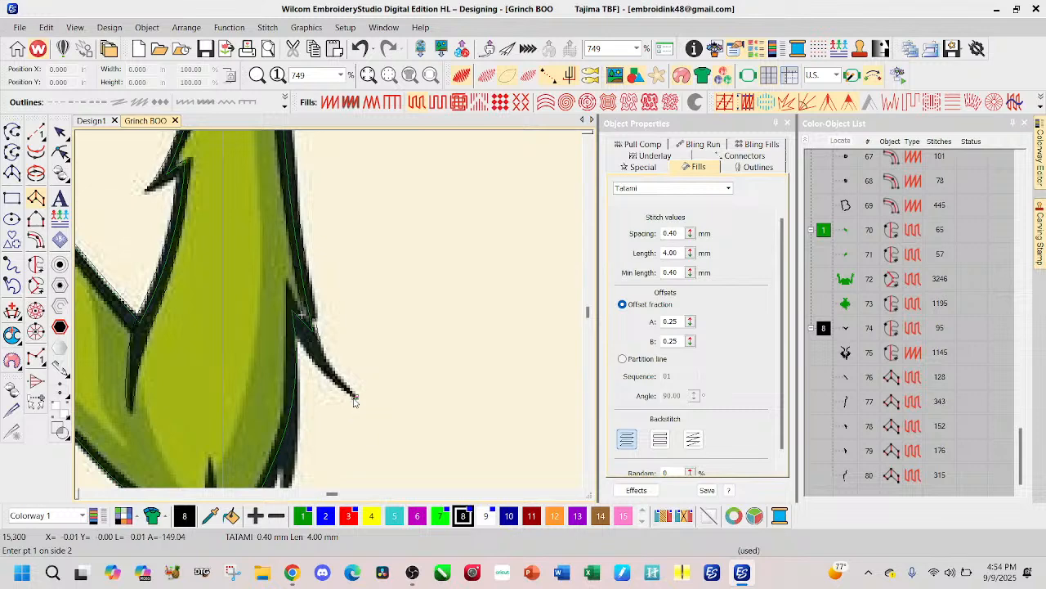
left_click(331, 369)
left_click(318, 343)
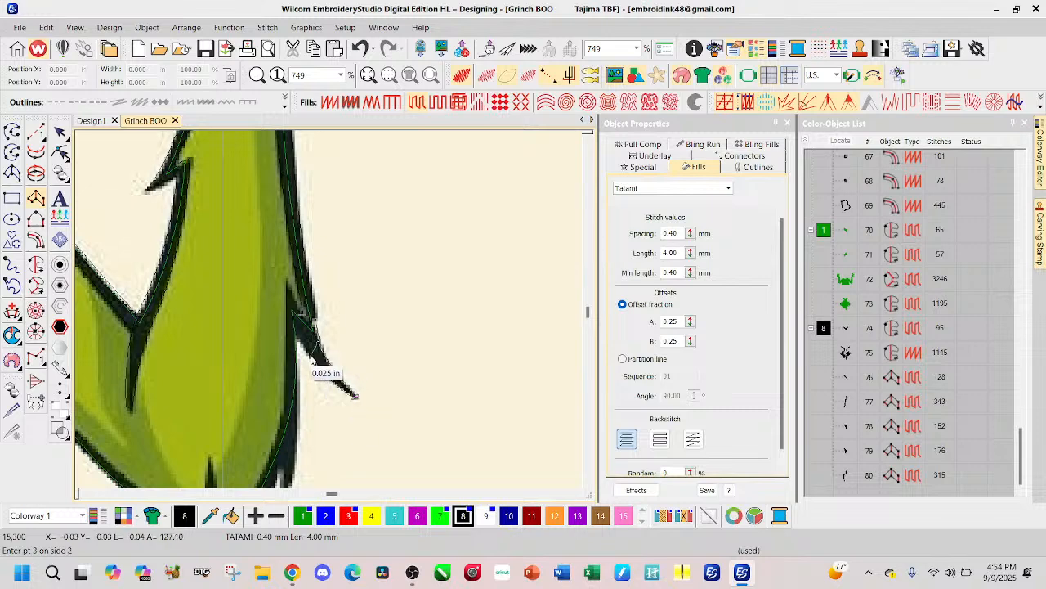
left_click(305, 349)
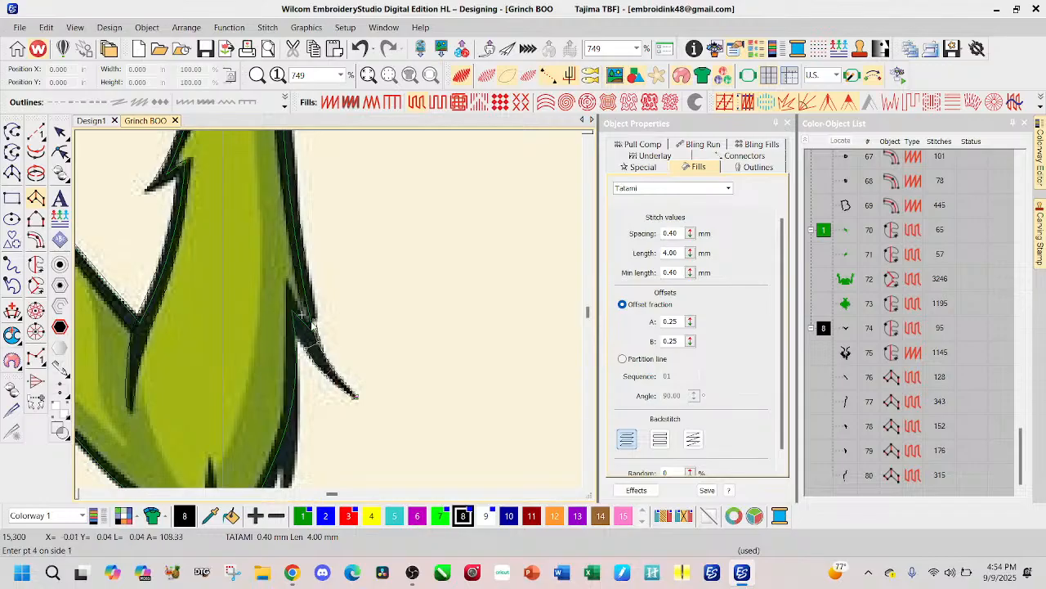
left_click(301, 314)
left_click(287, 284)
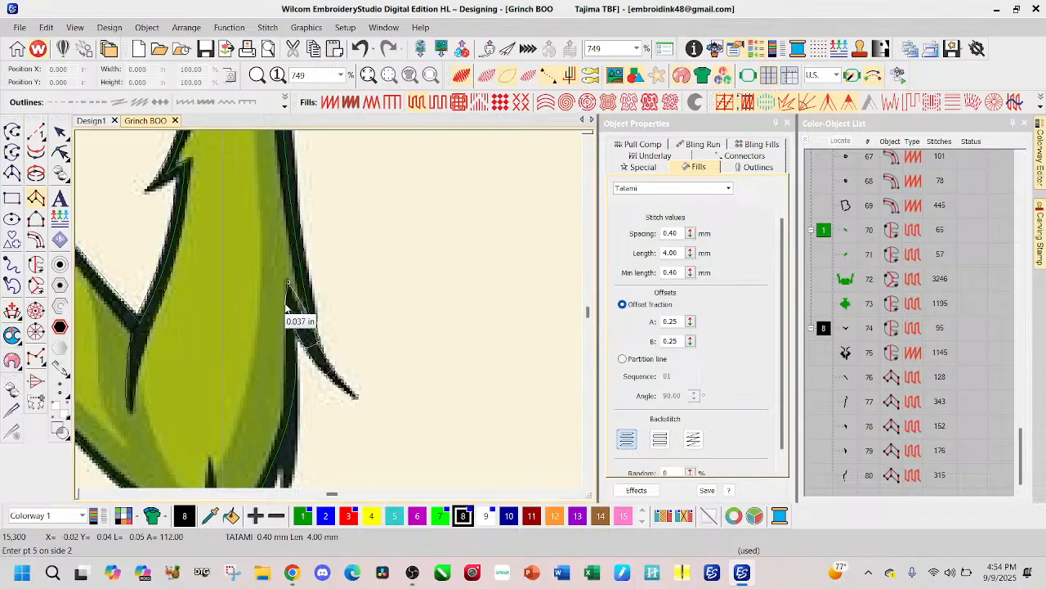
left_click(302, 315)
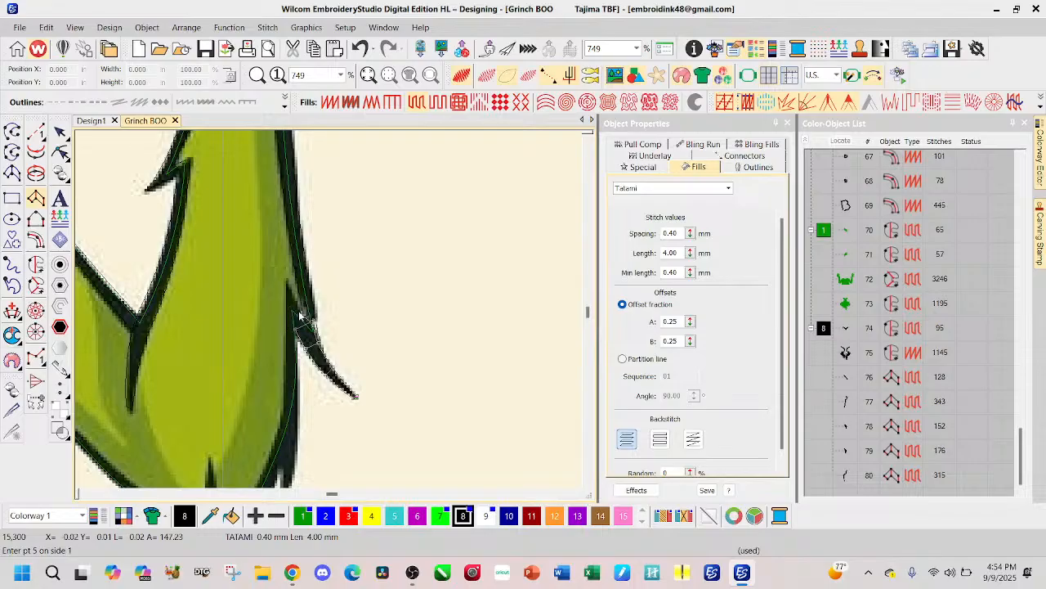
Step: Replace the last outline points at the fur spike's base and complete the Column A object
left_click(299, 313)
left_click(282, 301)
key("BackSpace")
key("BackSpace")
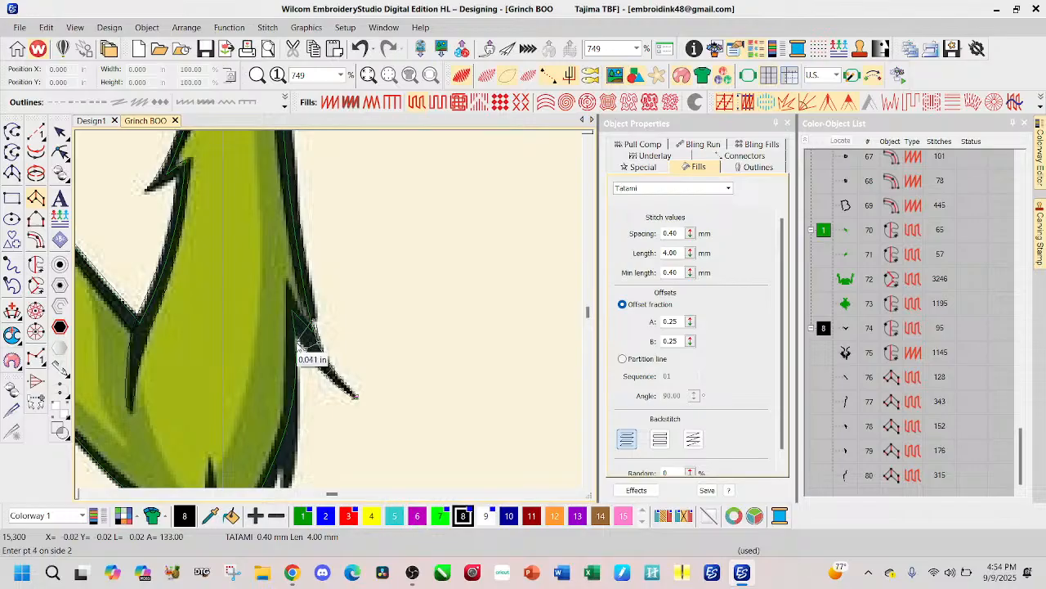
left_click(302, 313)
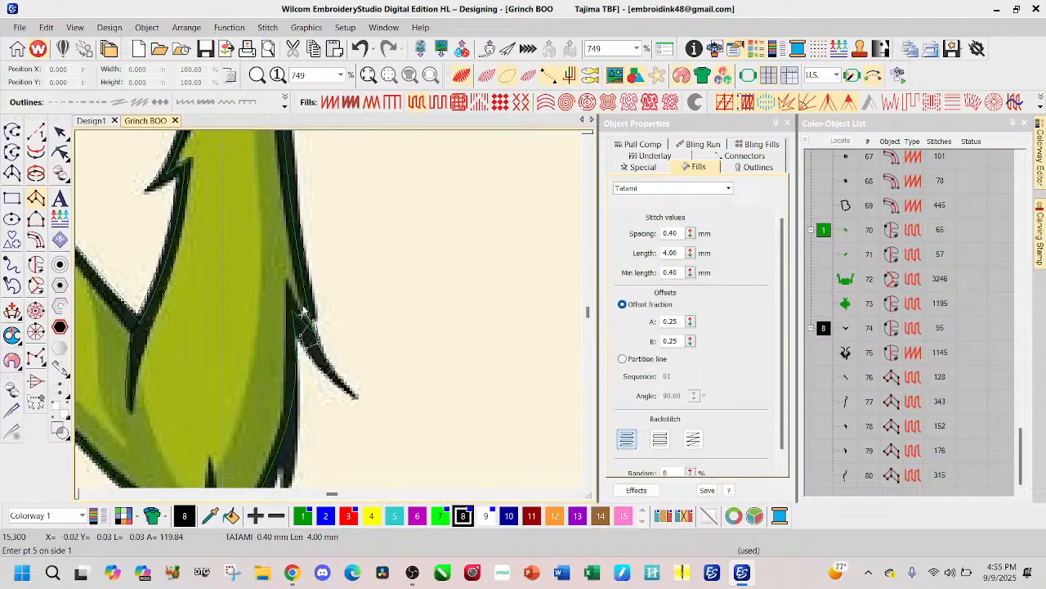
left_click(300, 314)
left_click(296, 324)
left_click(295, 333)
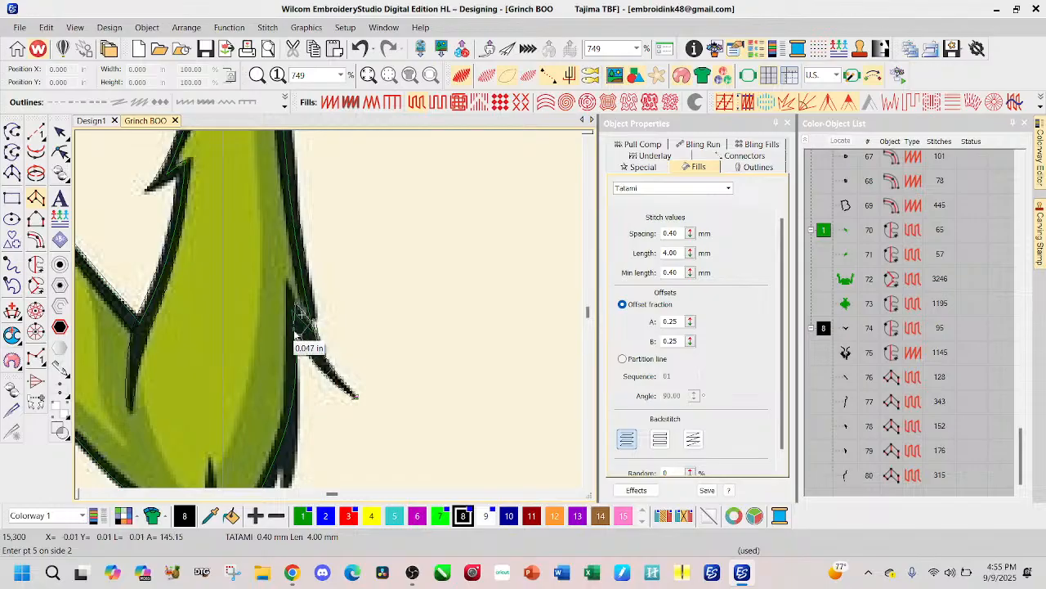
left_click(295, 334)
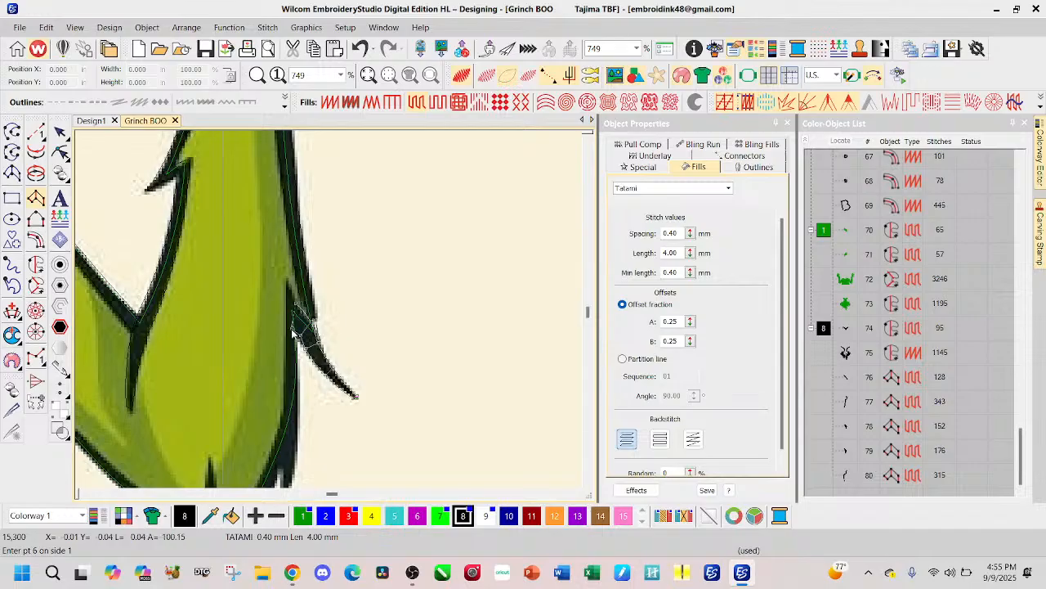
key("Return")
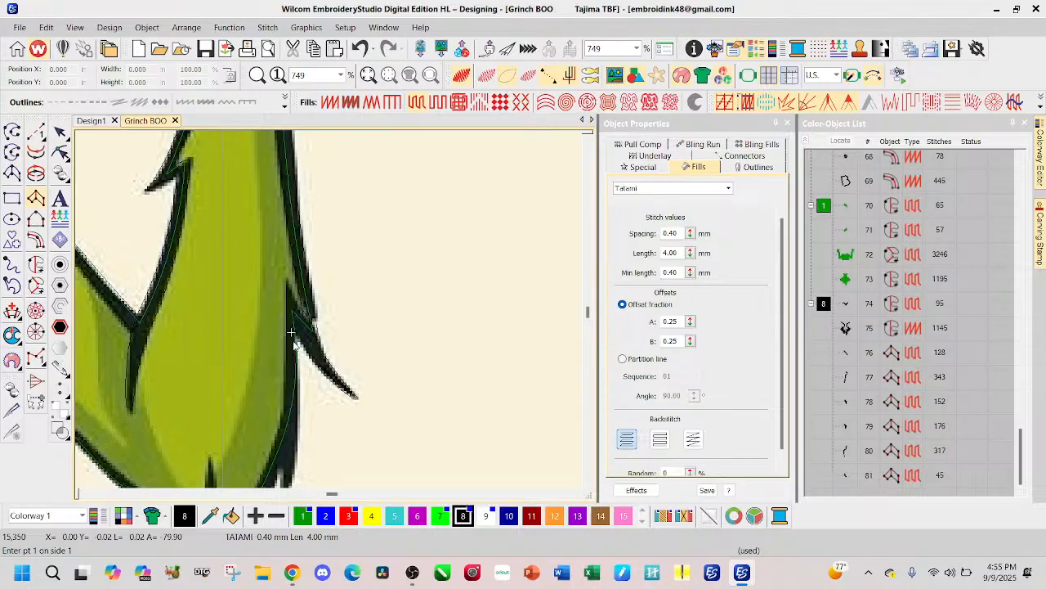
Step: Start a Column A outline at the dark point beside the fur spike and trace both edges down the forearm's outer outline
left_click(285, 282)
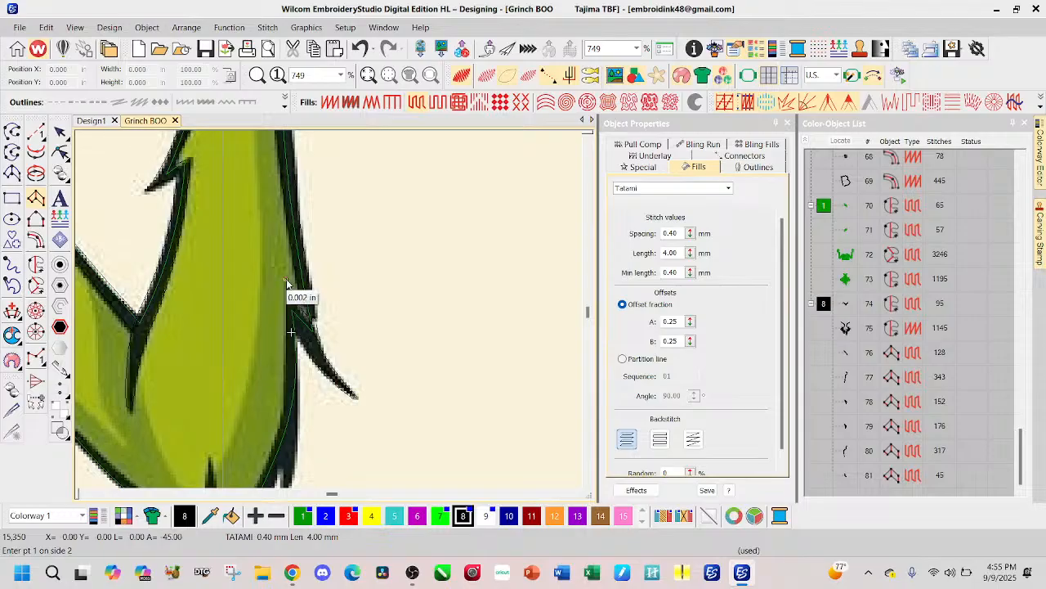
left_click(291, 330)
left_click(296, 325)
left_click(284, 390)
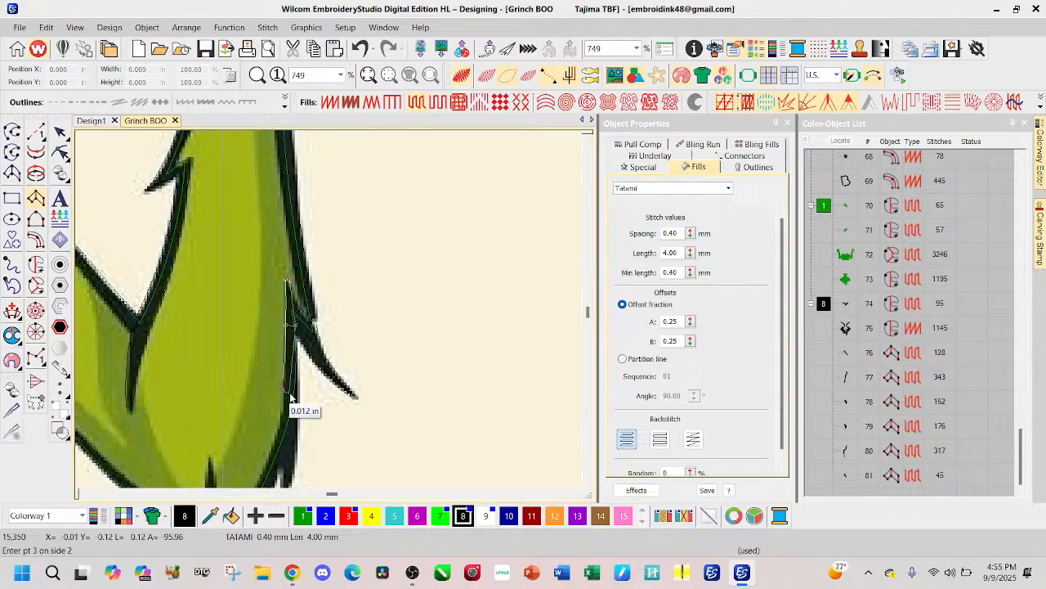
left_click(299, 398)
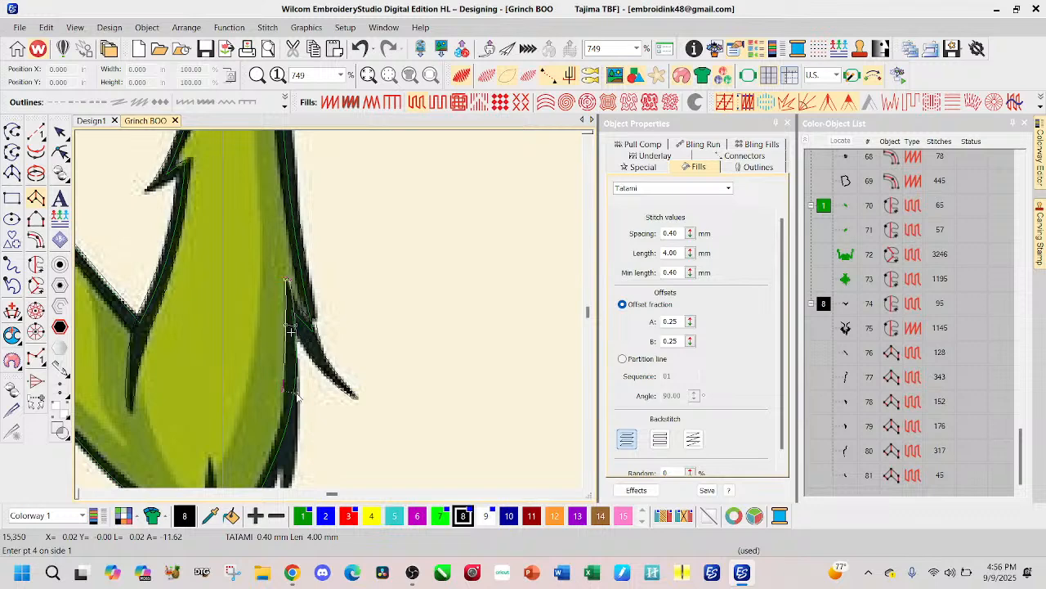
Step: Carry the Column A outline down to the tip of the small fur tuft near the elbow and complete the object
scroll(294, 392, "down", 2)
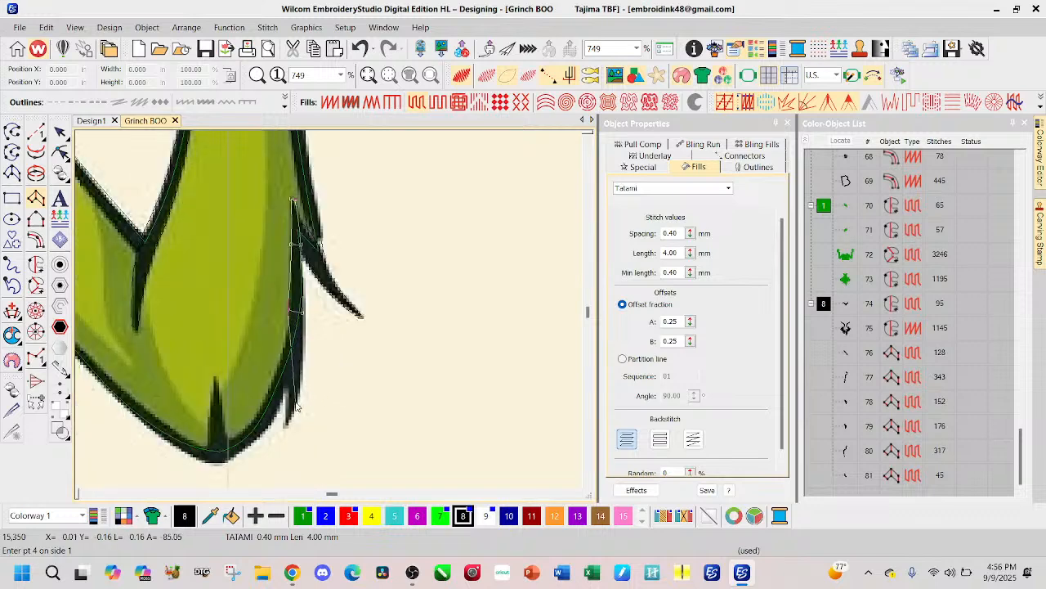
left_click(287, 354)
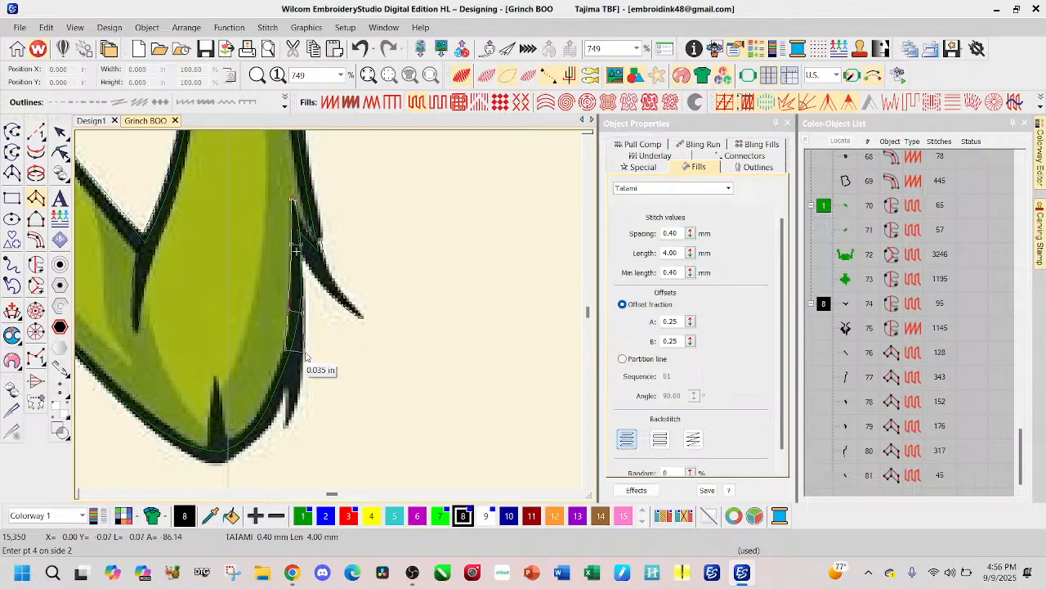
left_click(288, 392)
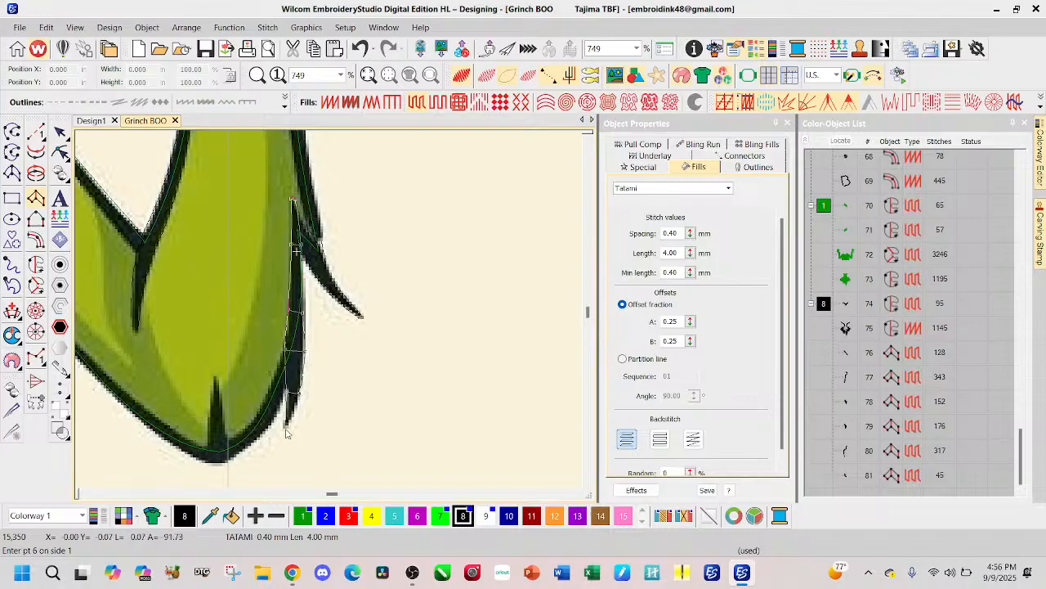
left_click(286, 428)
left_click(286, 434)
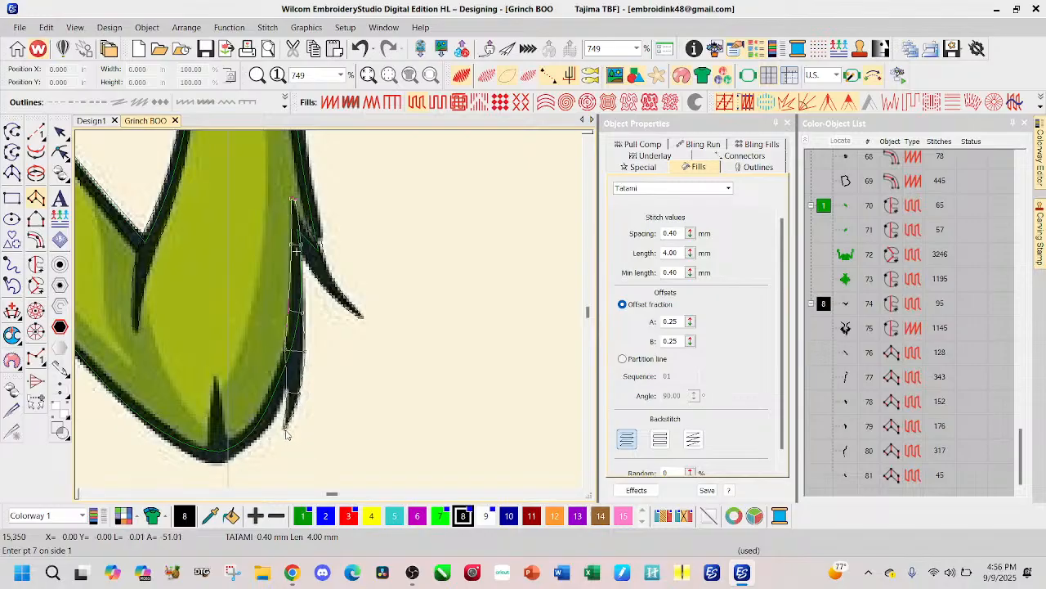
key("Return")
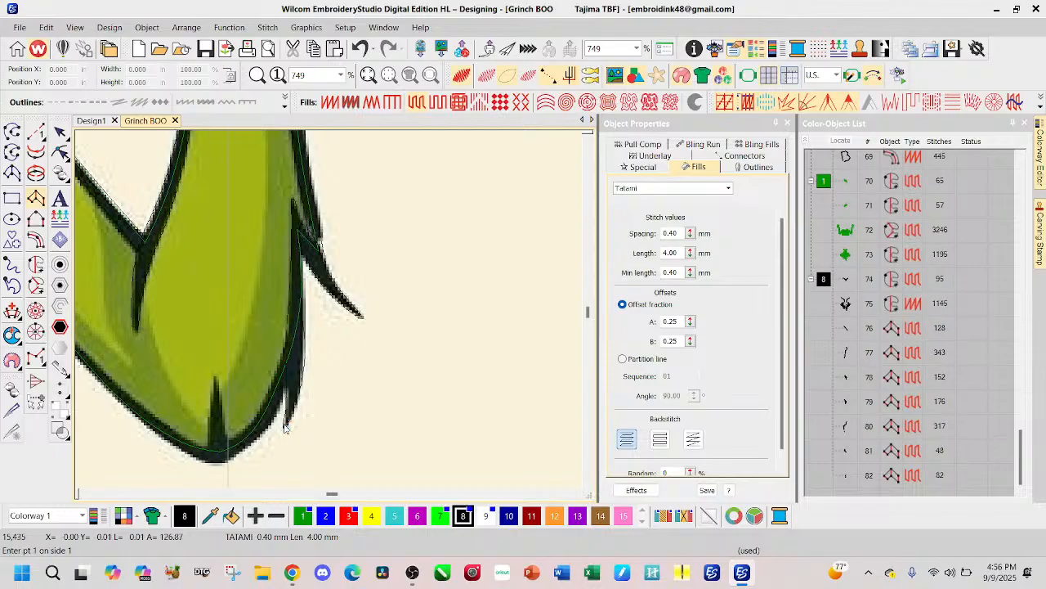
Step: Try to start a Column A outline on the elbow's outer curve beside the small fur tuft, replacing the misplaced points
left_click(285, 351)
key("BackSpace")
left_click(286, 347)
left_click(272, 391)
left_click(281, 417)
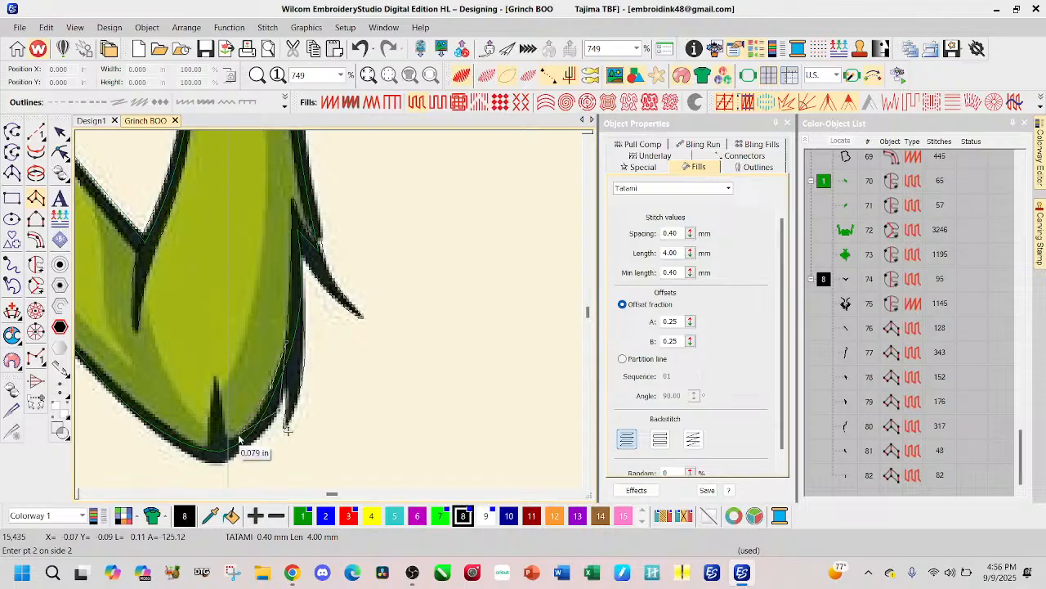
key("BackSpace")
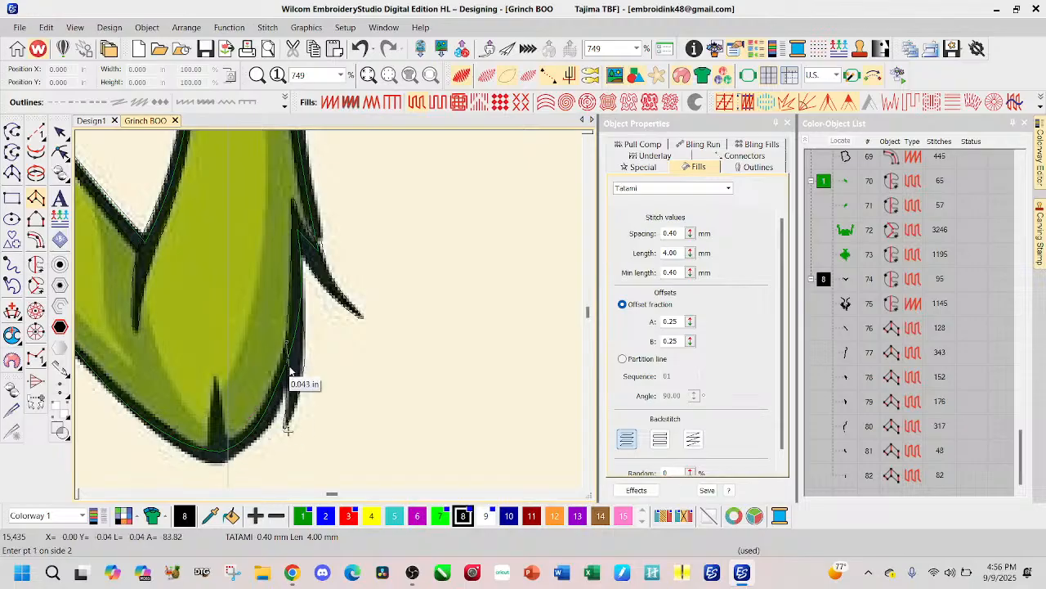
left_click(290, 372)
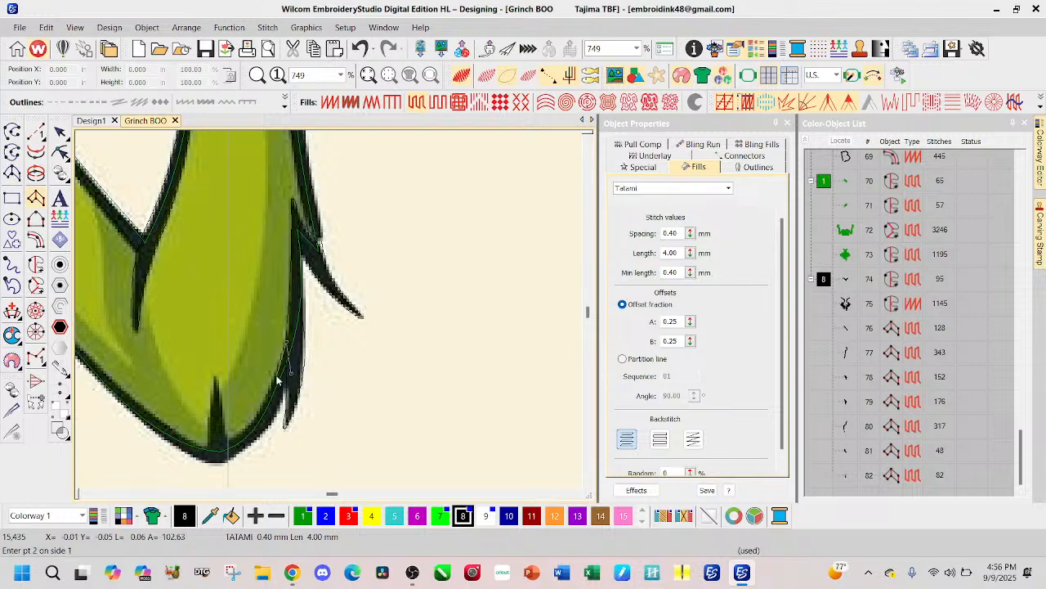
Step: Try to trace the Column A outline around the elbow's outer curve to the lowest point and complete the object
left_click(273, 384)
left_click(287, 428)
left_click(254, 425)
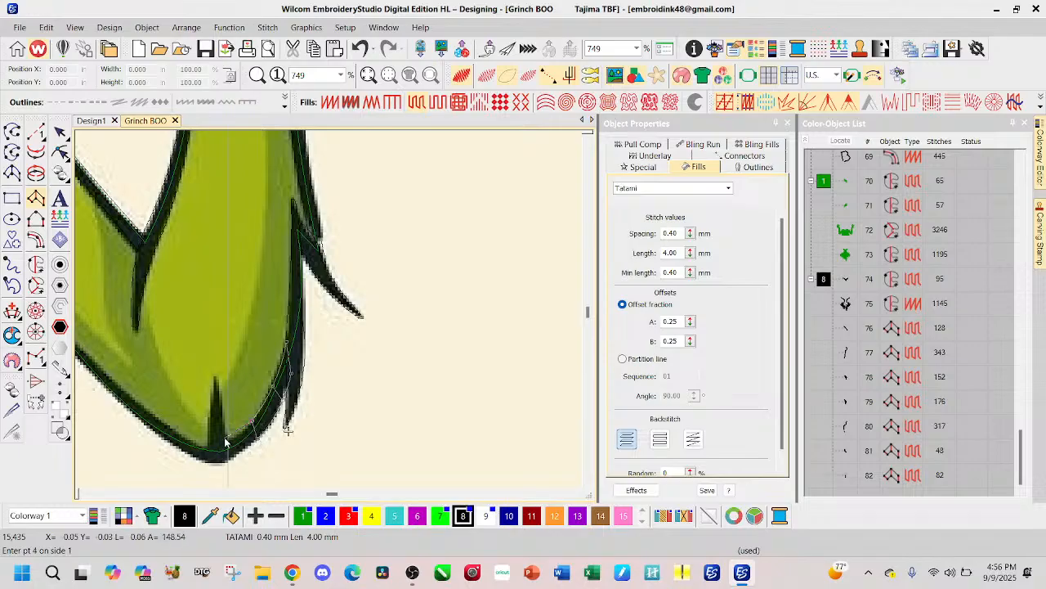
left_click(226, 442)
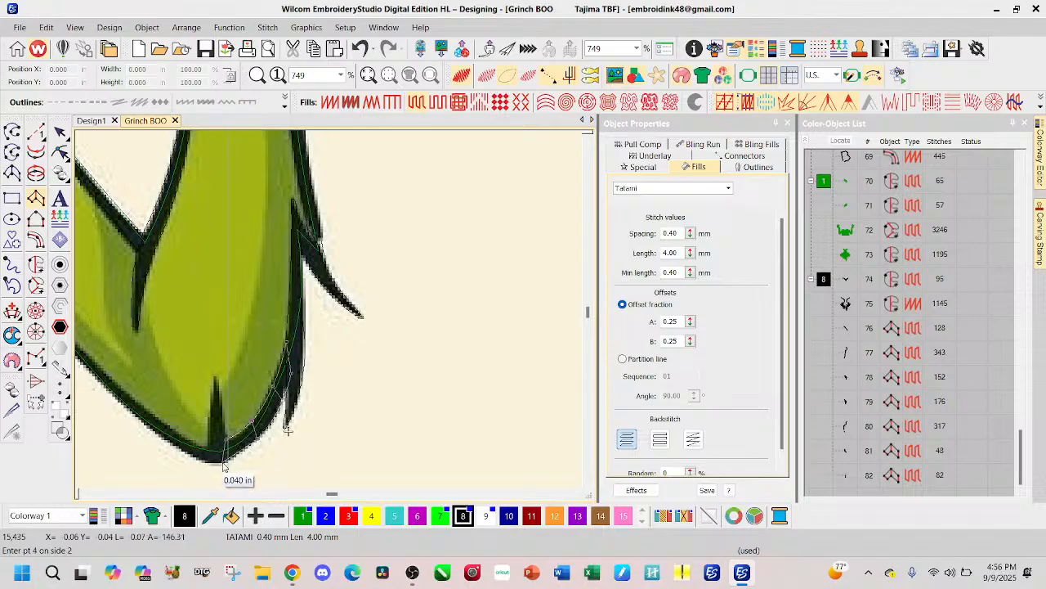
left_click(223, 463)
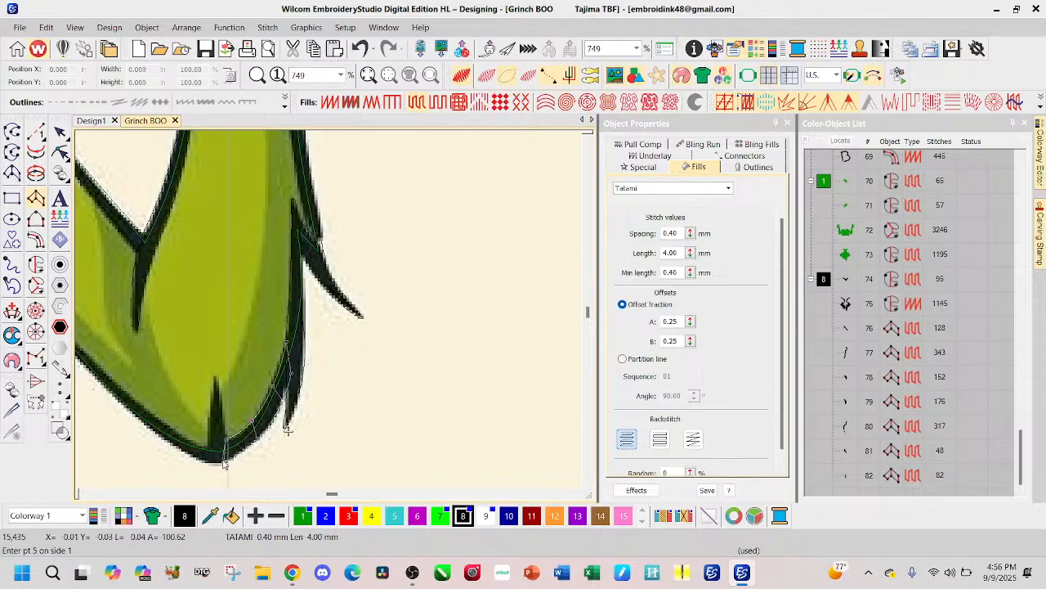
key("Return")
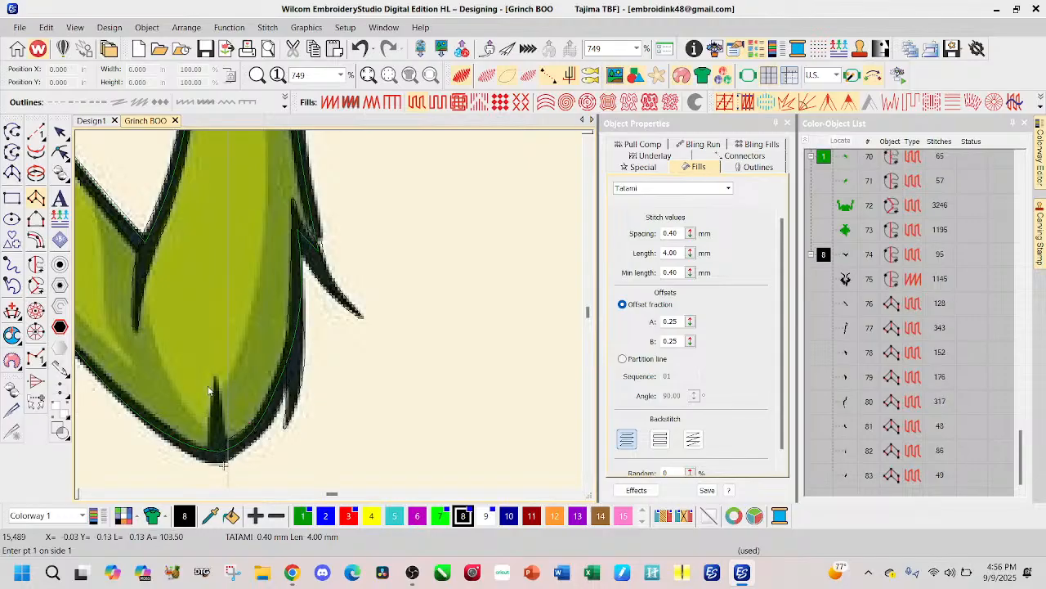
Step: Try to outline the upright black spike at the elbow's lowest point as a Column A object from its tip to its base
left_click(215, 379)
left_click(210, 446)
left_click(211, 462)
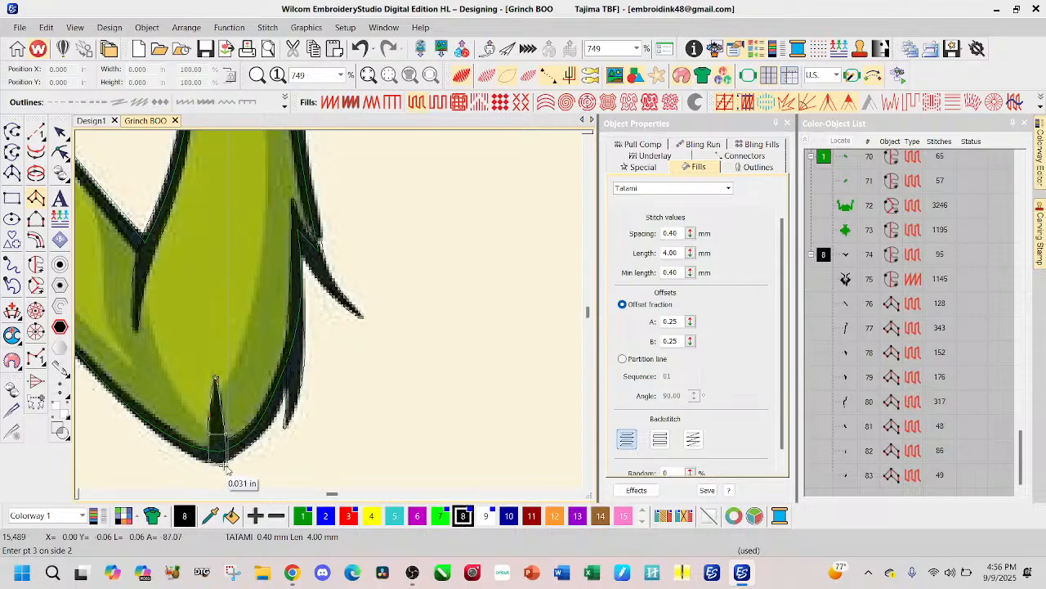
left_click(220, 468)
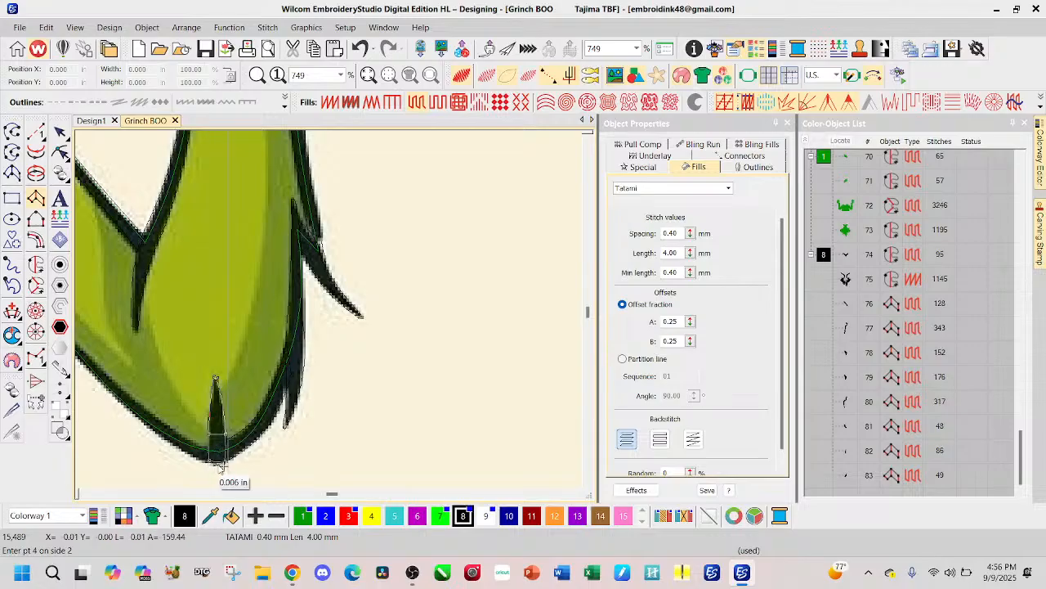
left_click(220, 465)
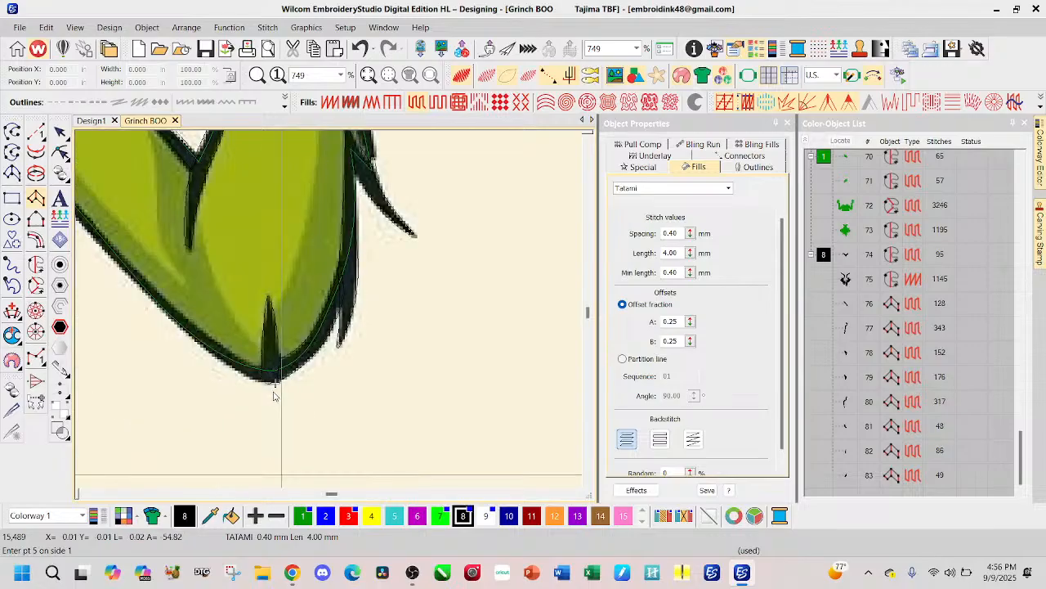
key("Return")
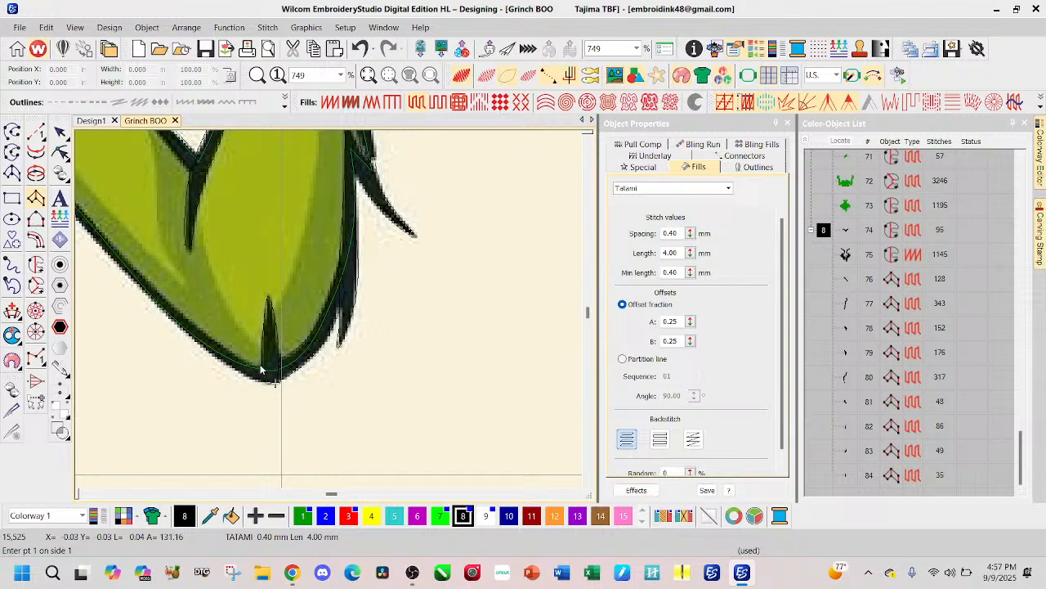
left_click(261, 369)
key("BackSpace")
left_click(262, 369)
key("BackSpace")
scroll(330, 314, "down", 1)
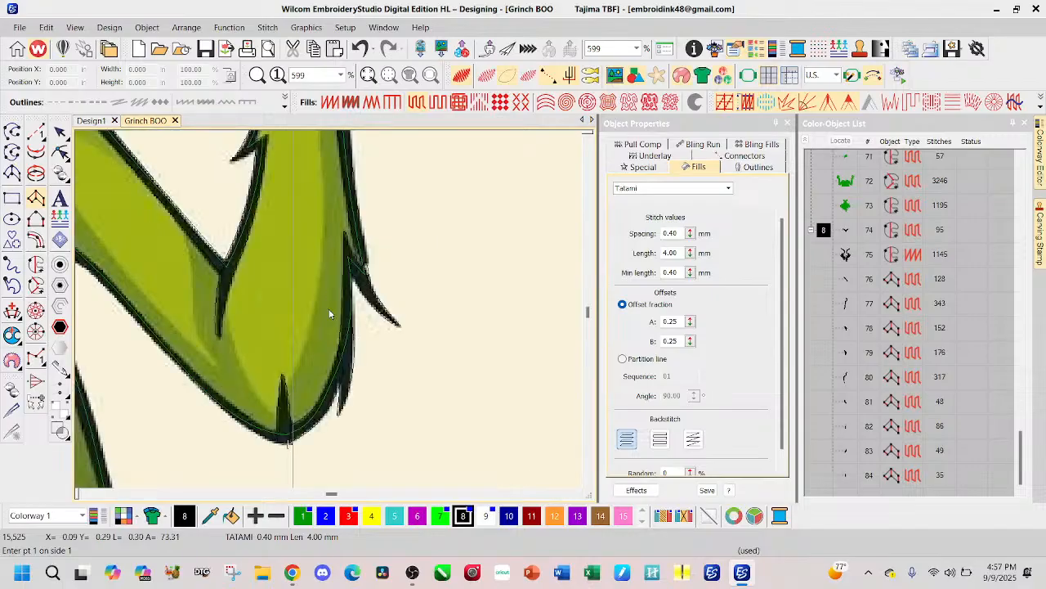
Step: Delete the Column A objects for the elbow's upright spike and the elbow's outer curve
left_click(60, 132)
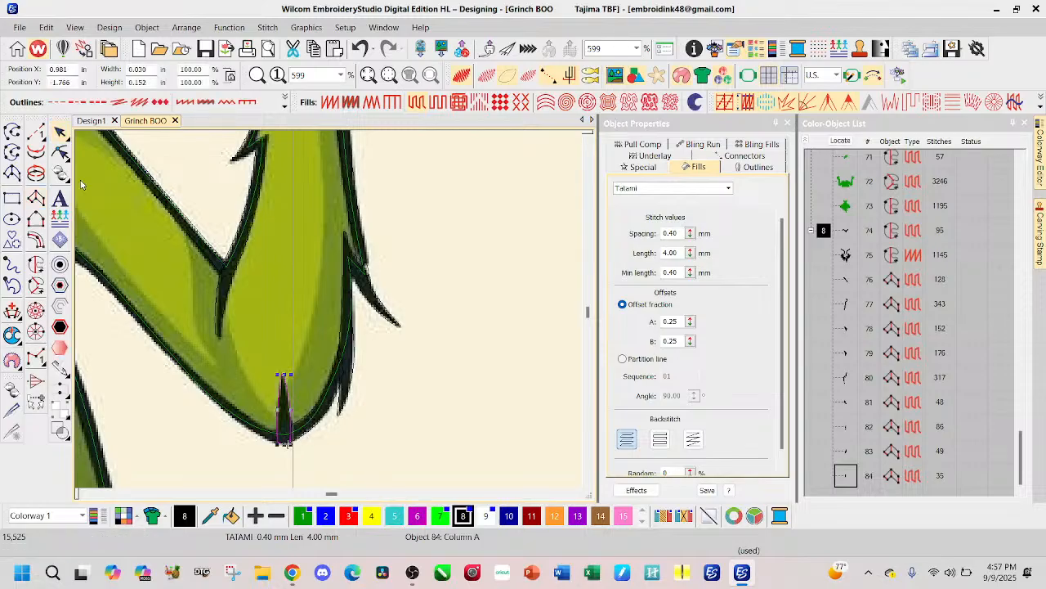
left_click(60, 152)
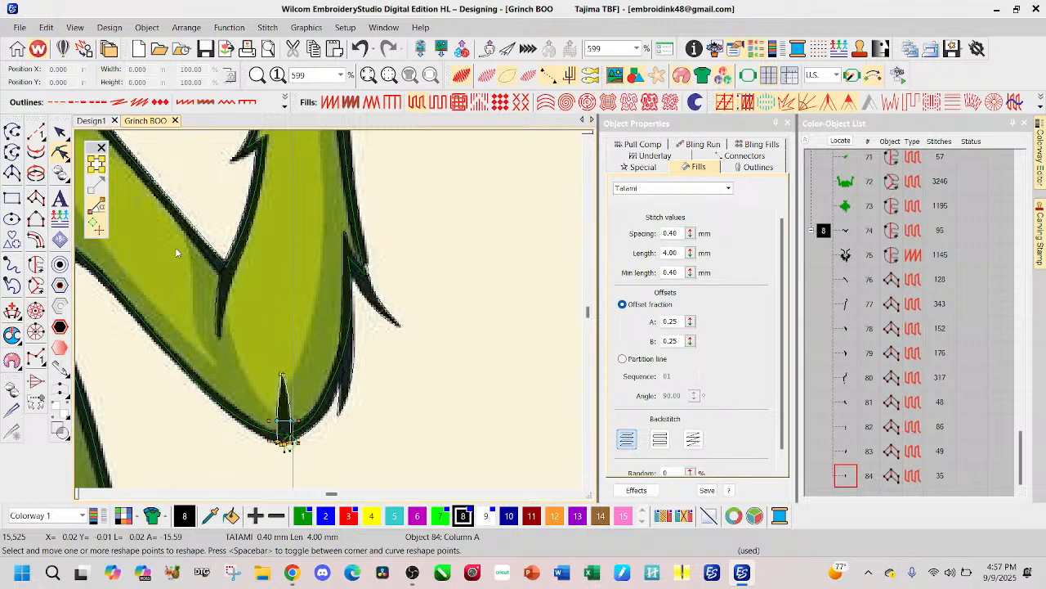
left_click(60, 133)
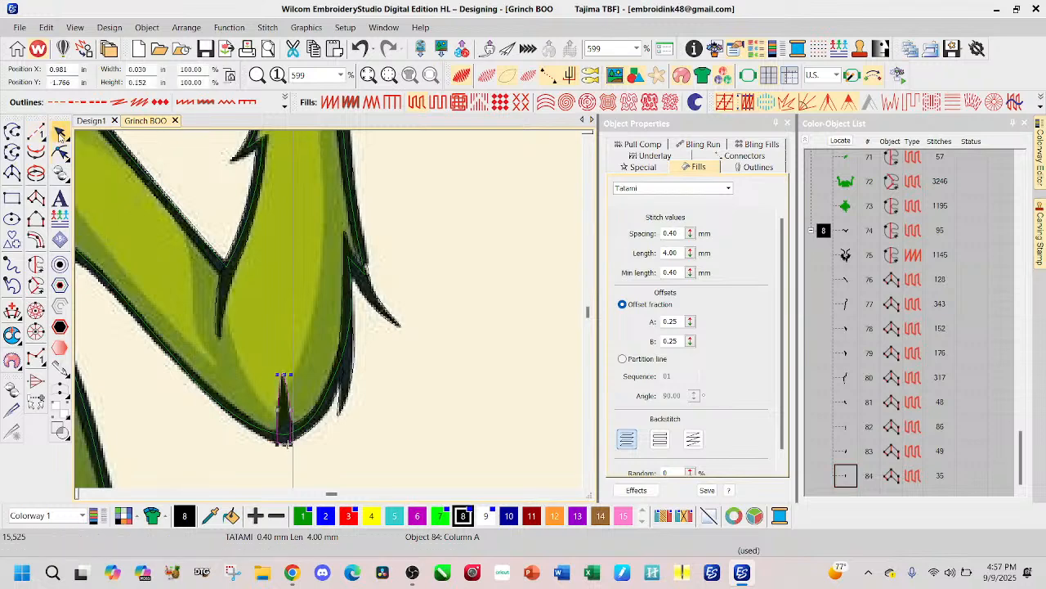
key("Delete")
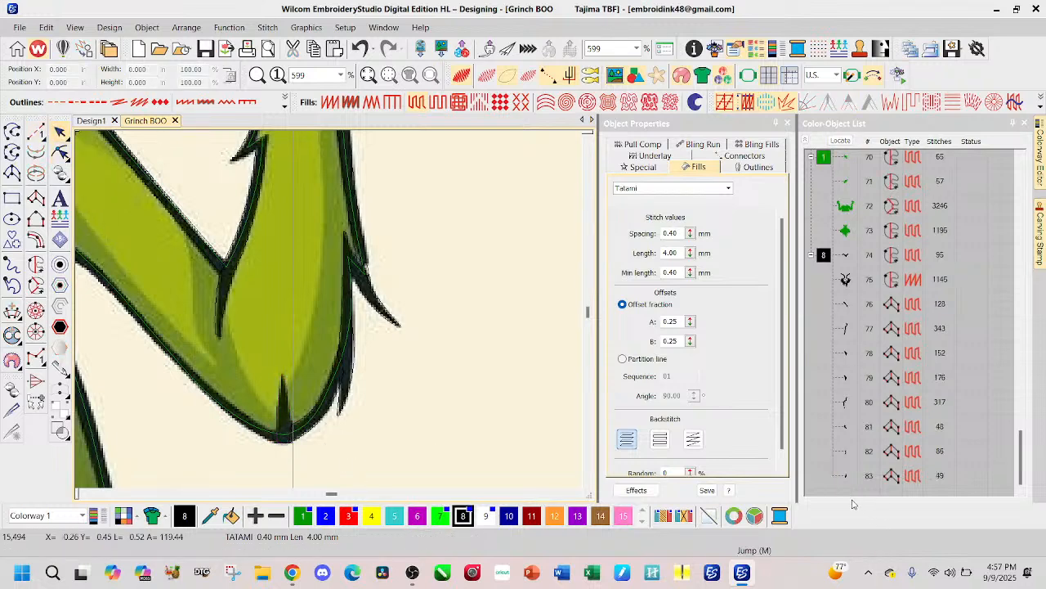
scroll(847, 480, "up", 1)
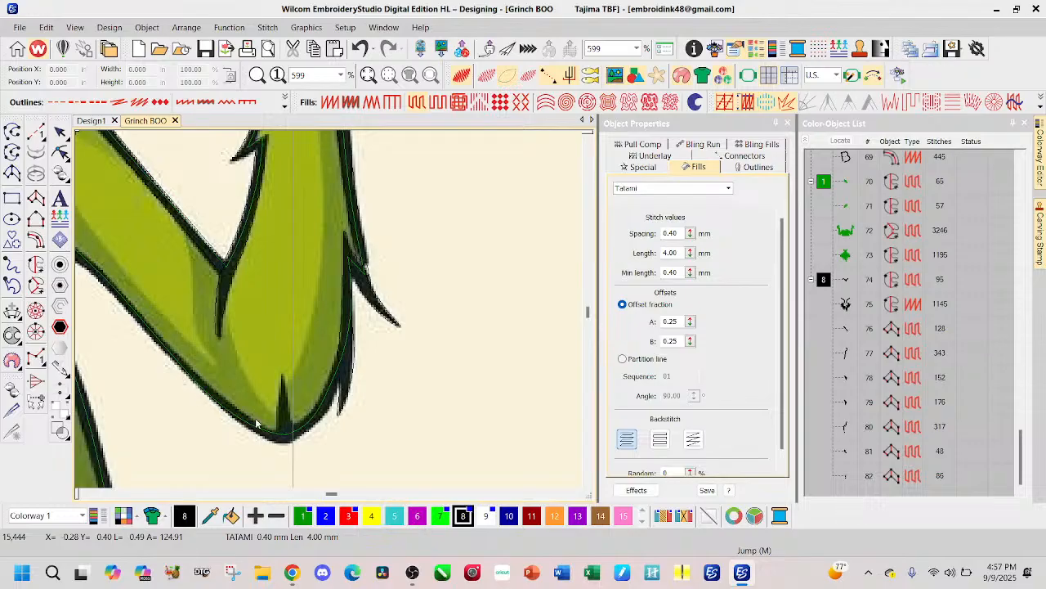
Step: Outline the upright black spike at the elbow's lowest point as a Tatami Column A object and check it in TrueView
left_click(36, 198)
left_click(280, 374)
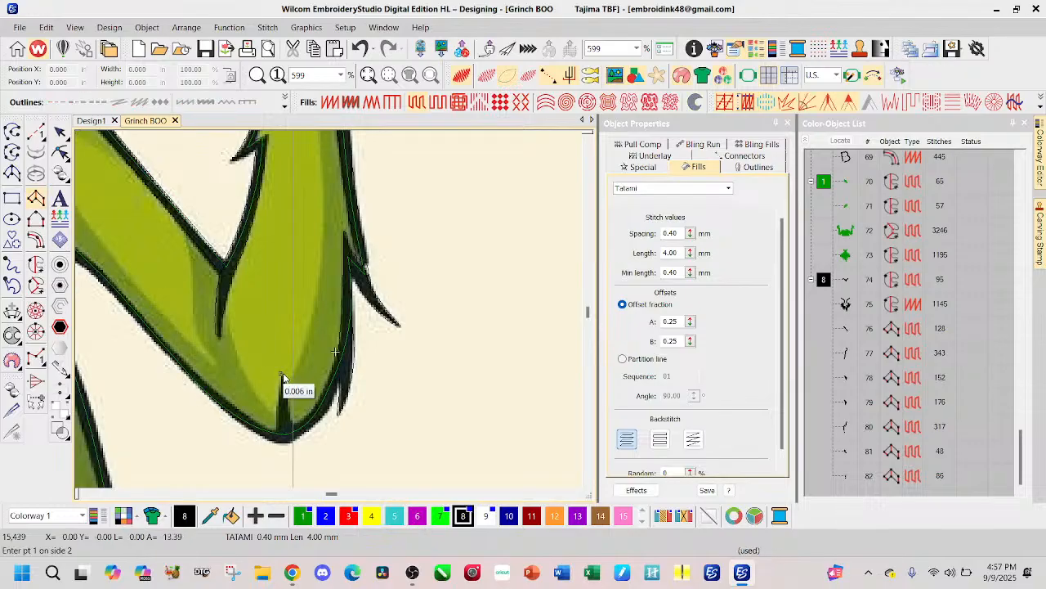
left_click(279, 434)
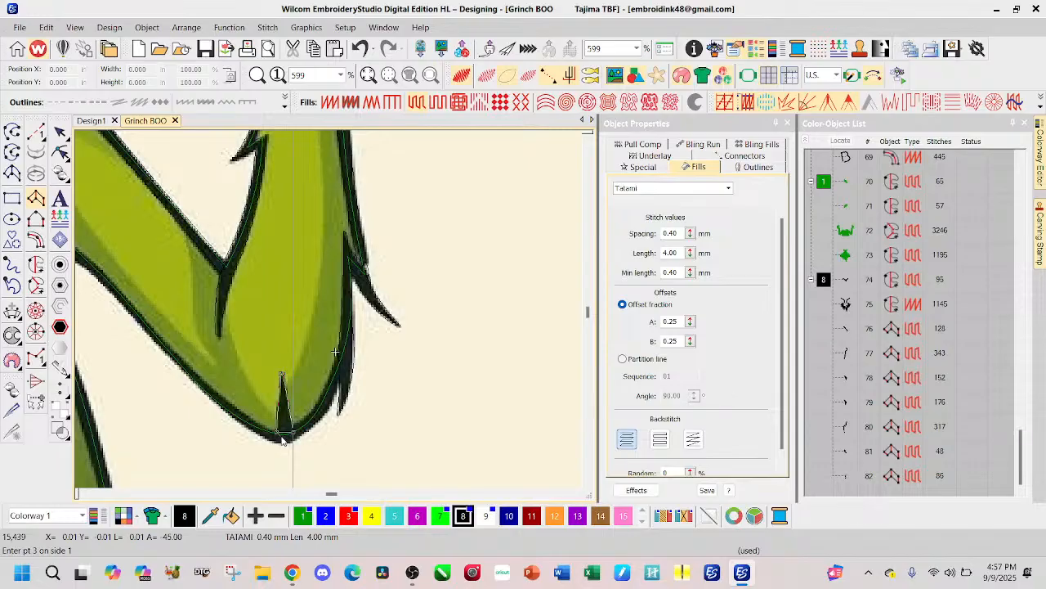
left_click(290, 434)
key("Return")
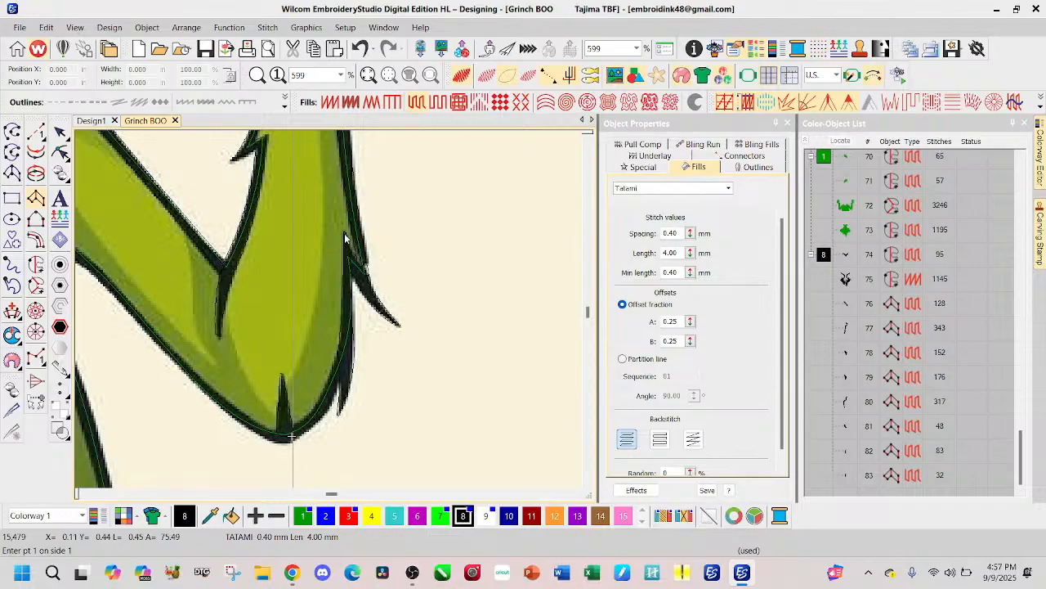
left_click(466, 81)
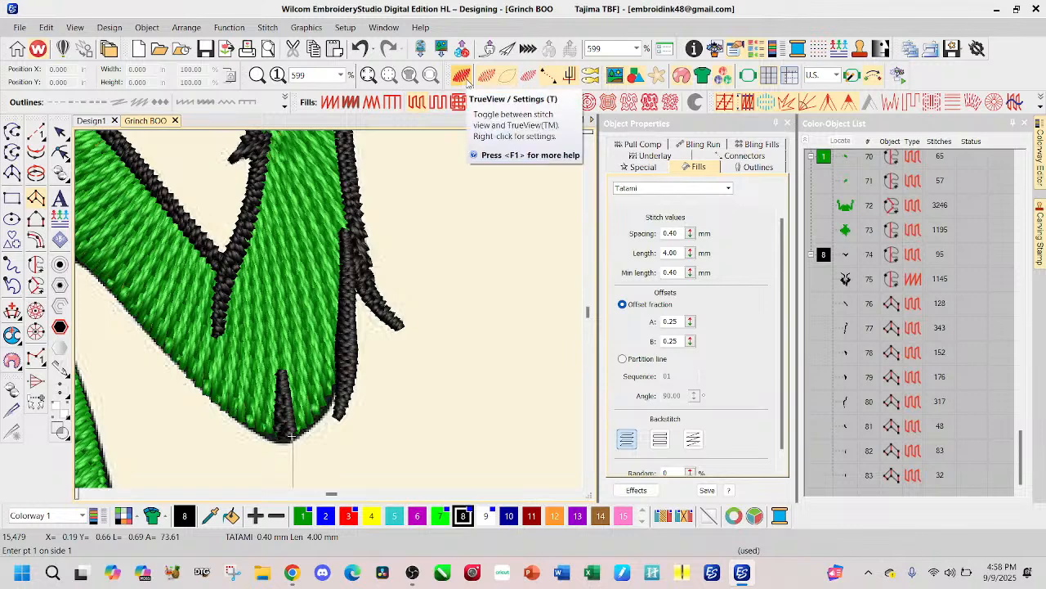
left_click(466, 81)
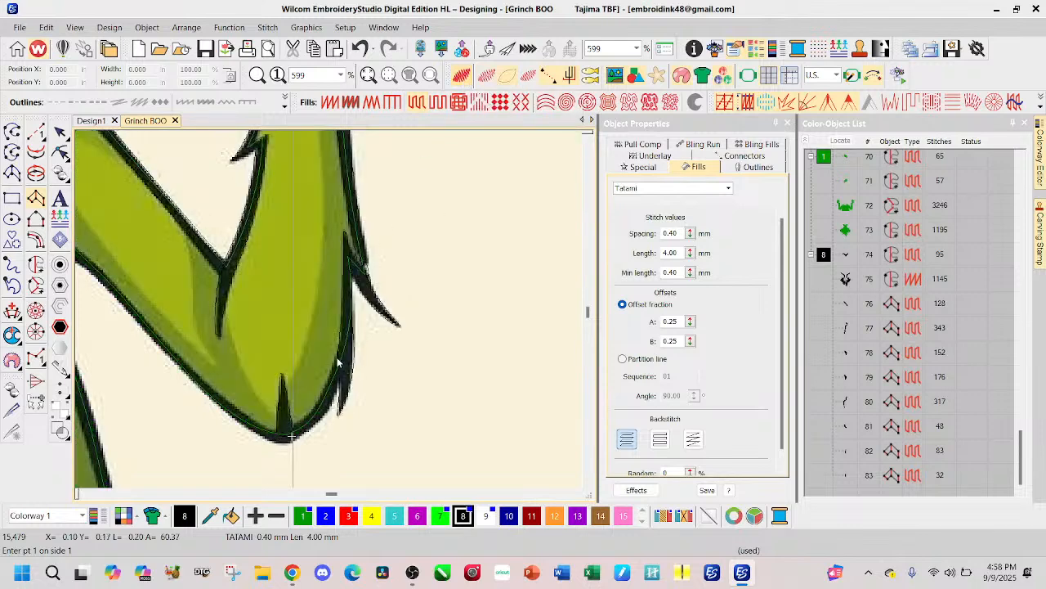
Step: Start a Satin Column A outline beside the elbow's outer fur tuft and trace it around the curve past the upright spike
left_click(329, 101)
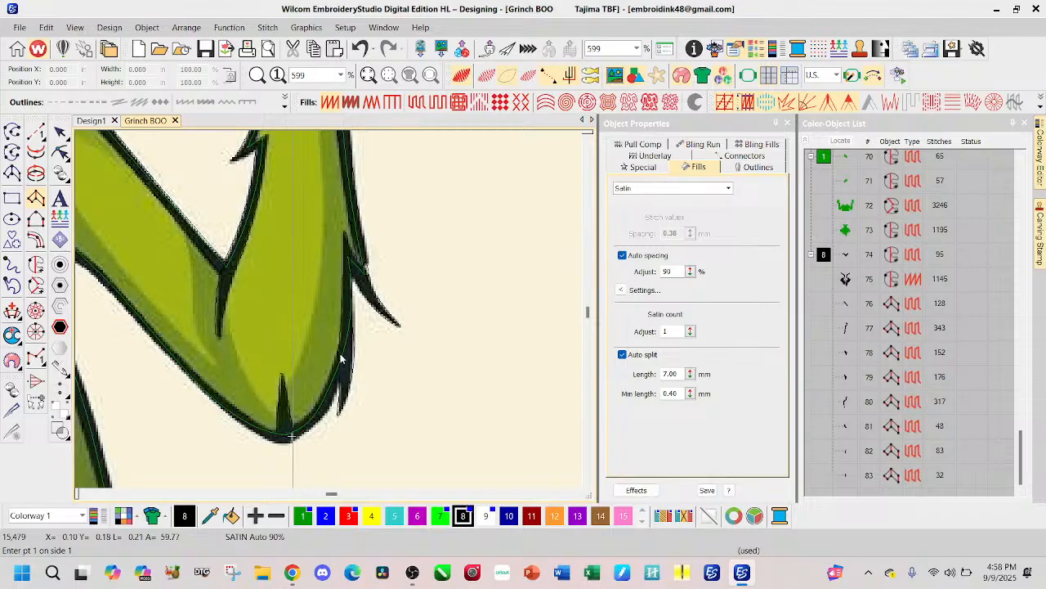
left_click(340, 354)
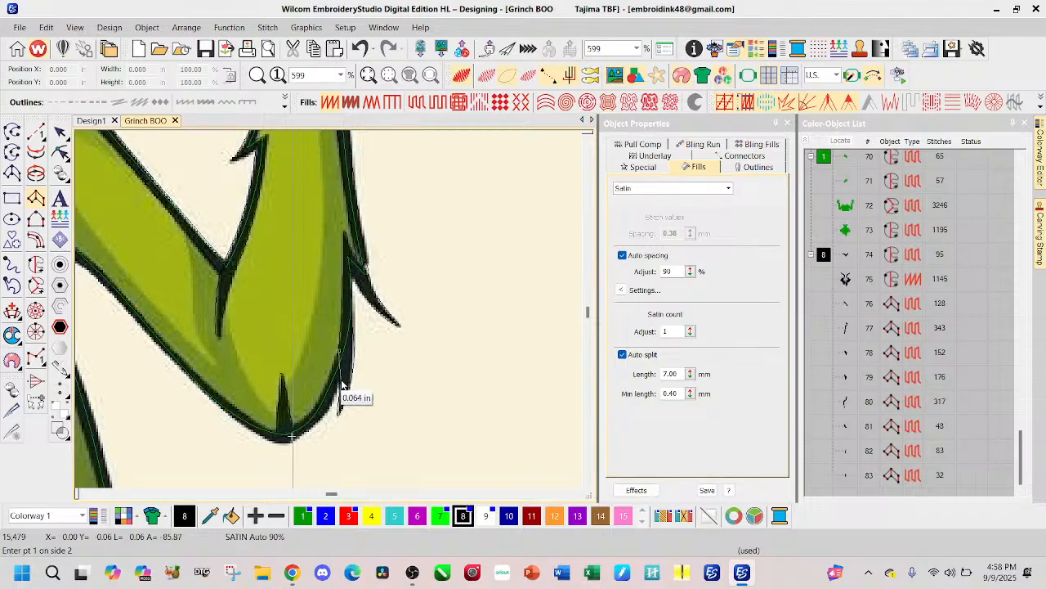
key("BackSpace")
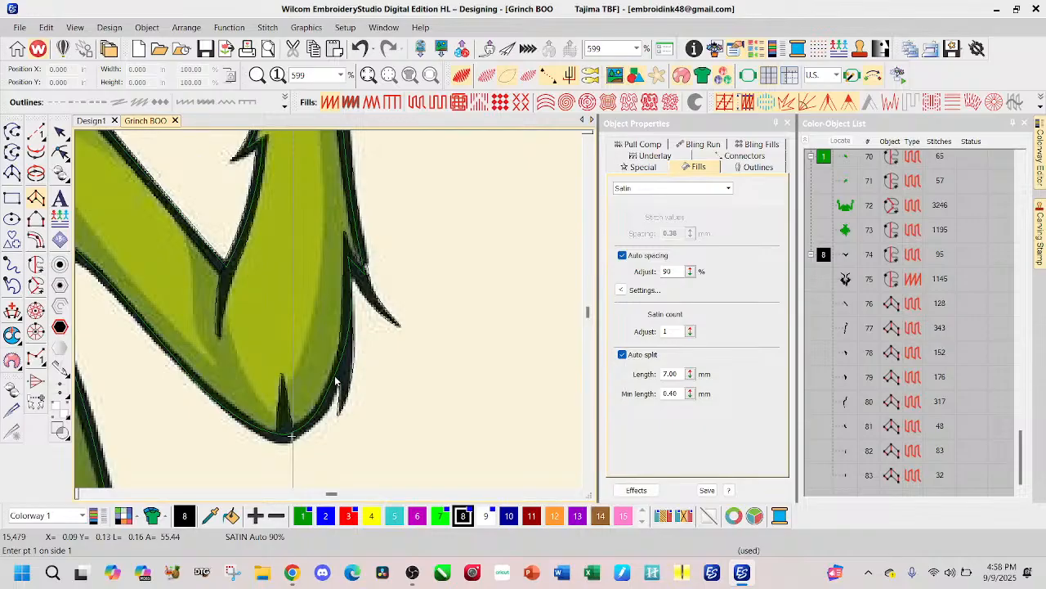
left_click(340, 351)
left_click(325, 389)
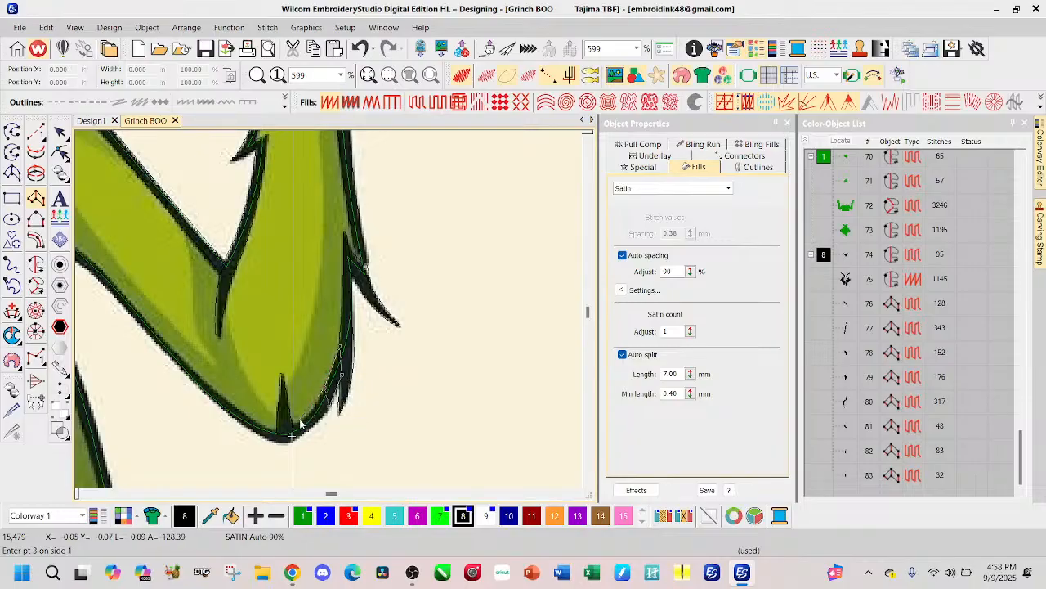
left_click(303, 423)
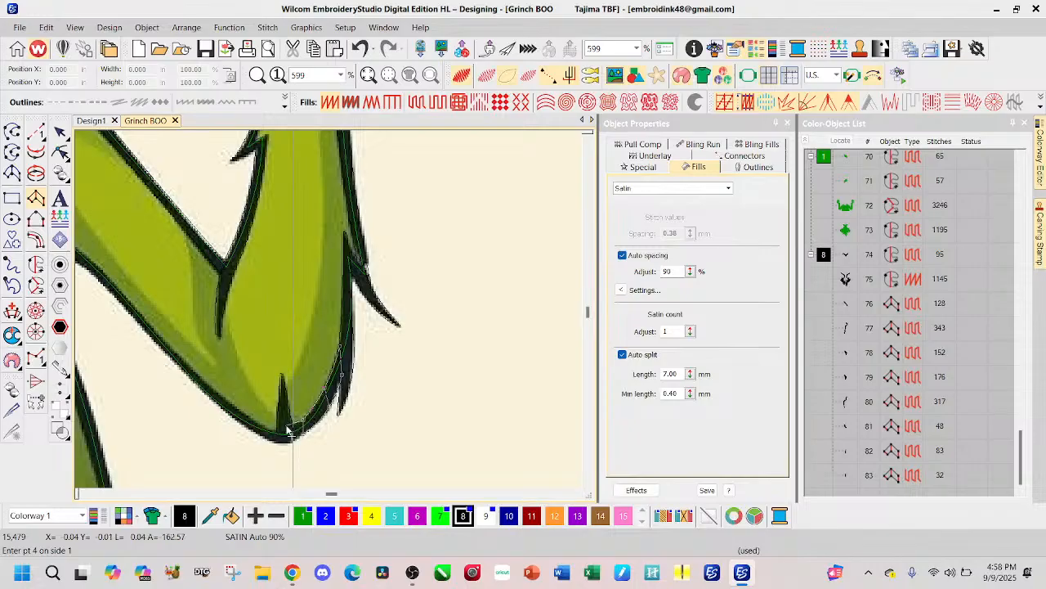
left_click(288, 432)
left_click(263, 442)
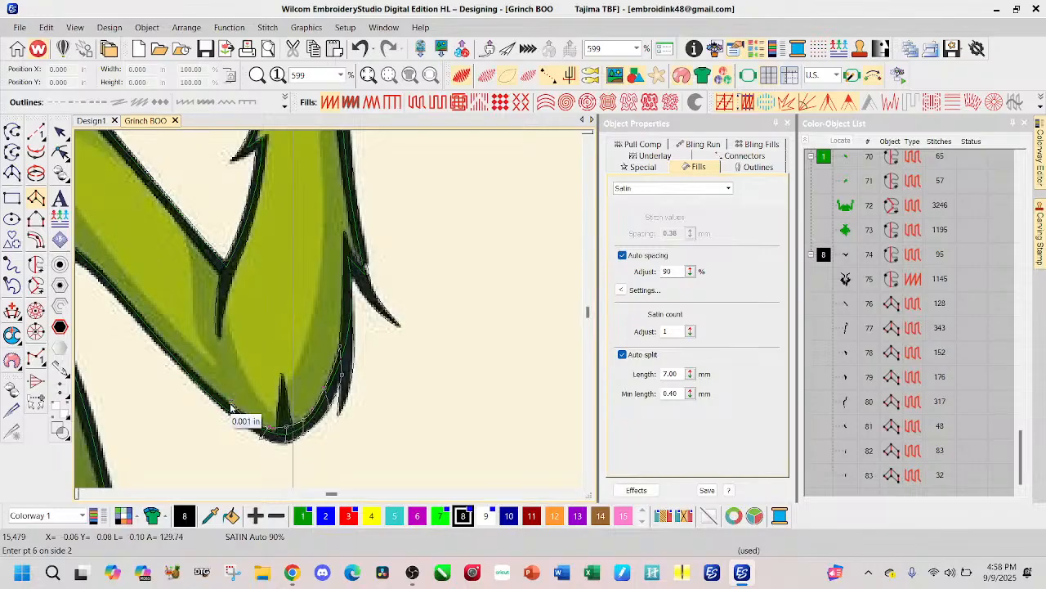
left_click(226, 406)
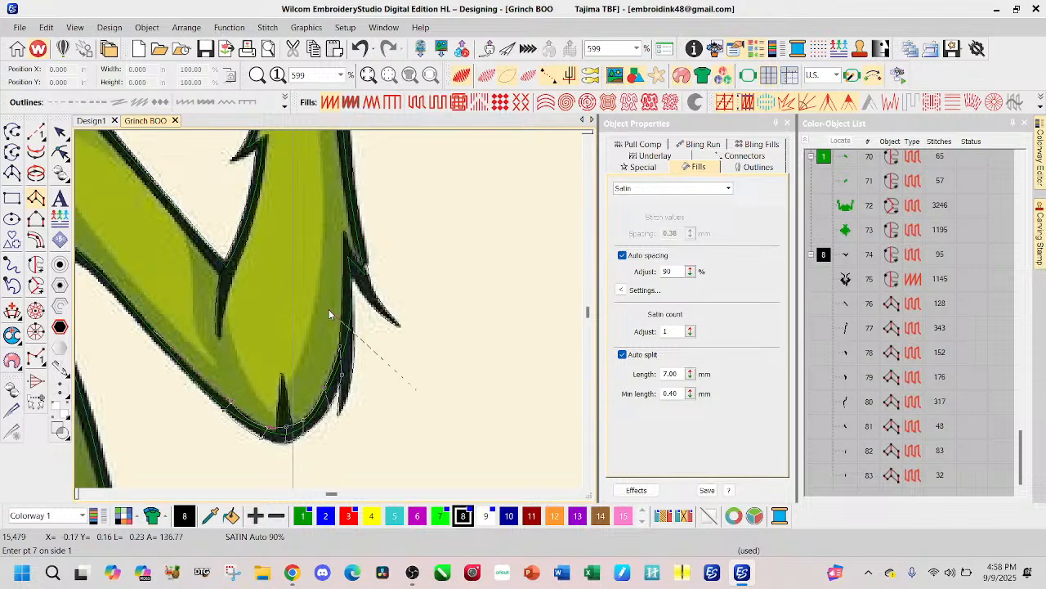
Step: Continue the Satin Column A outline along the arm's lower edge from the elbow toward the dark junction with the body
scroll(329, 314, "up", 1)
left_click(359, 339)
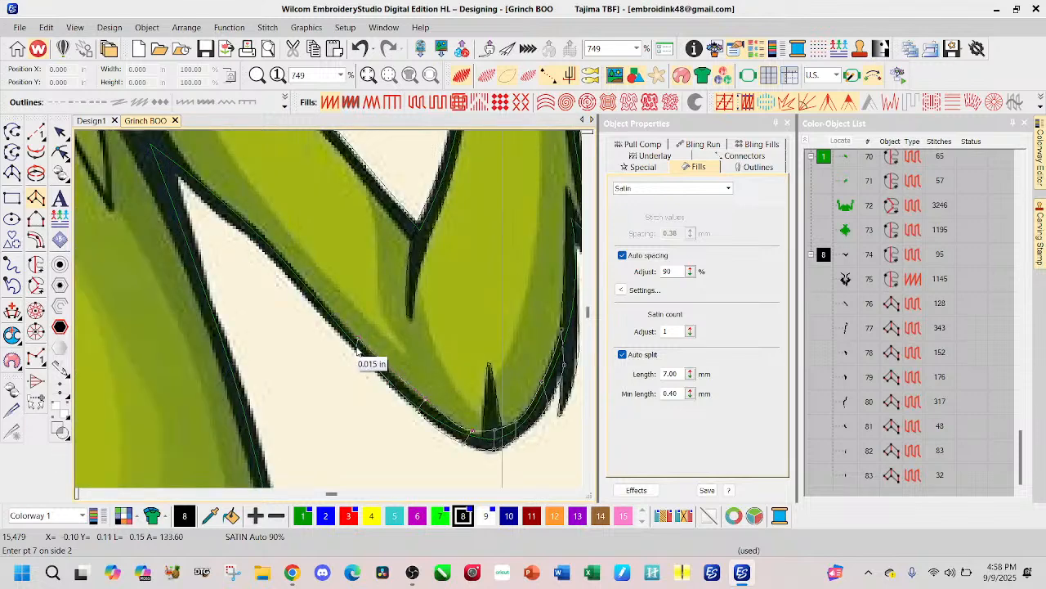
left_click(356, 346)
left_click(300, 275)
left_click(290, 277)
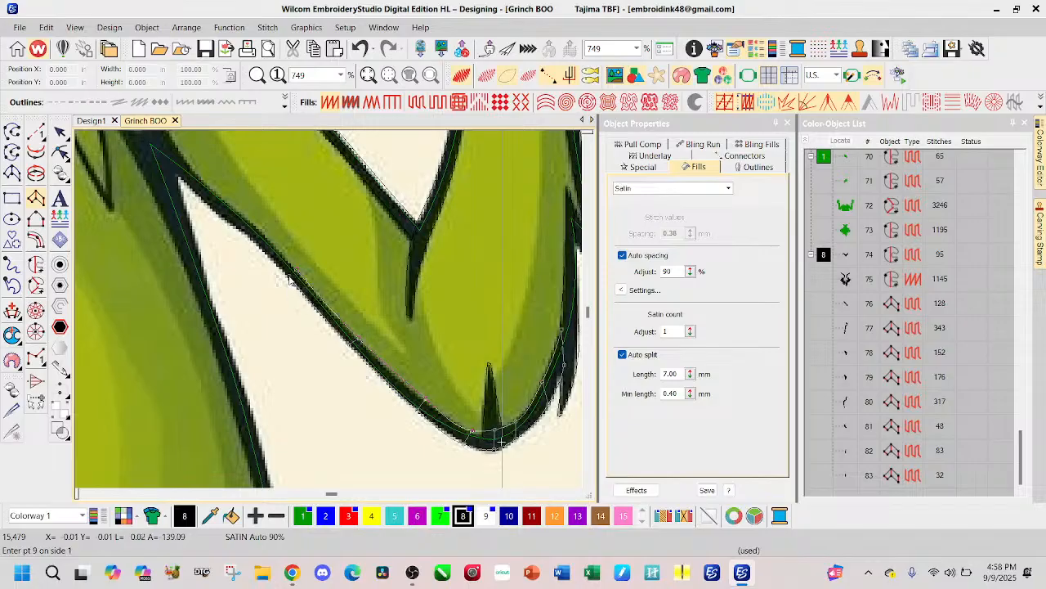
left_click(163, 171)
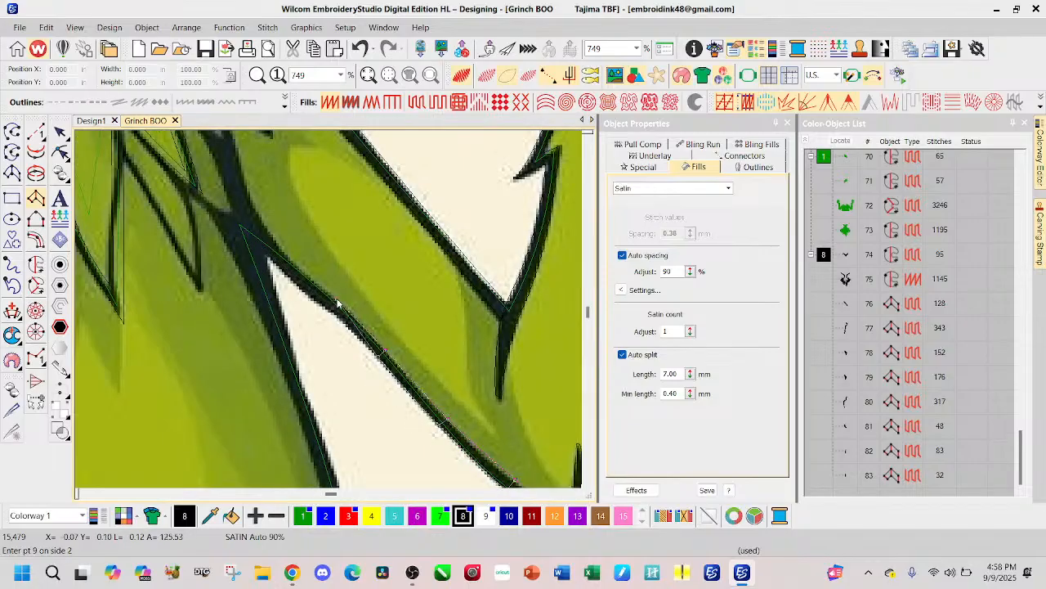
left_click(335, 303)
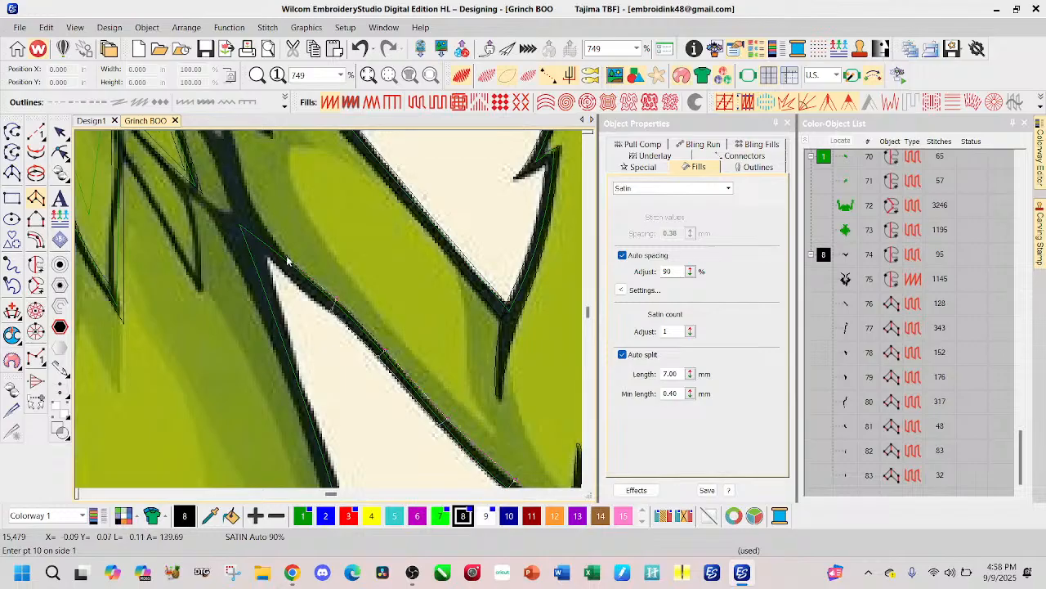
scroll(329, 313, "down", 1)
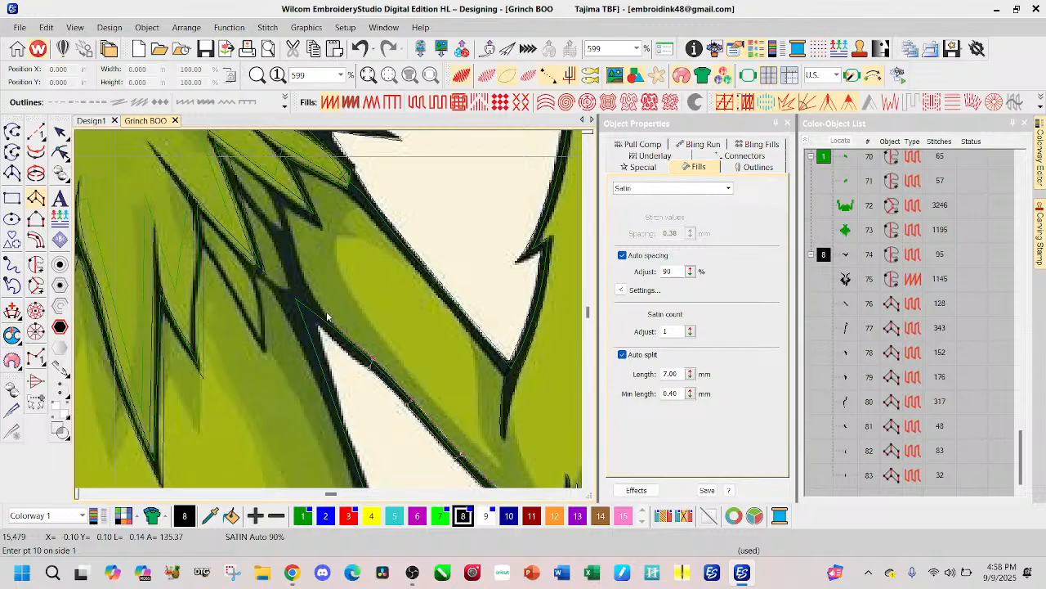
Step: Finish the Satin Column A outline of the arm's lower edge where it runs into the dark junction with the body
left_click(319, 326)
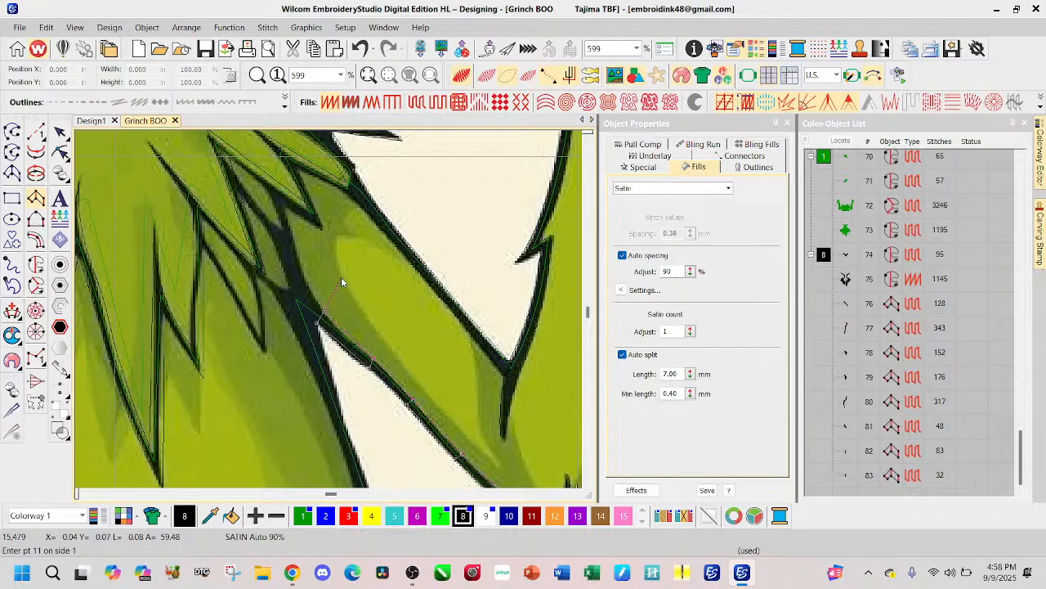
scroll(324, 310, "down", 2)
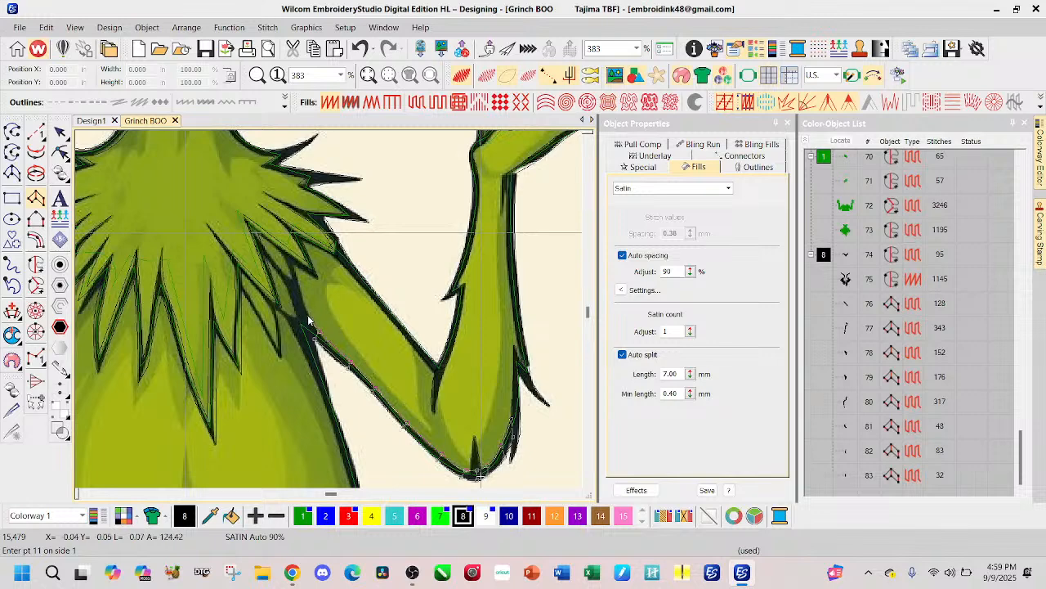
key("Return")
scroll(339, 323, "down", 2)
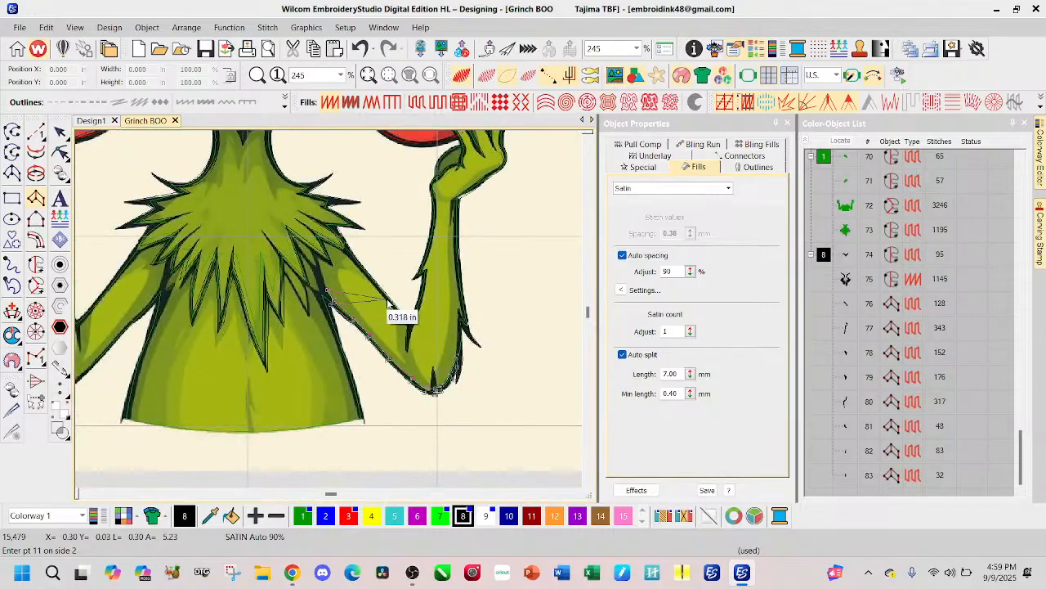
scroll(348, 313, "up", 7)
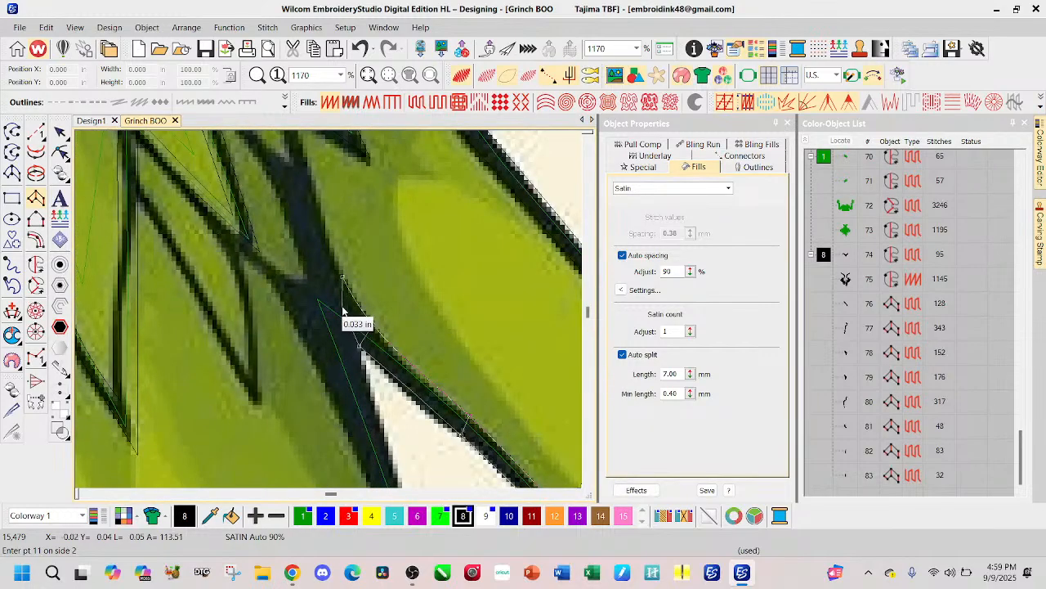
key("BackSpace")
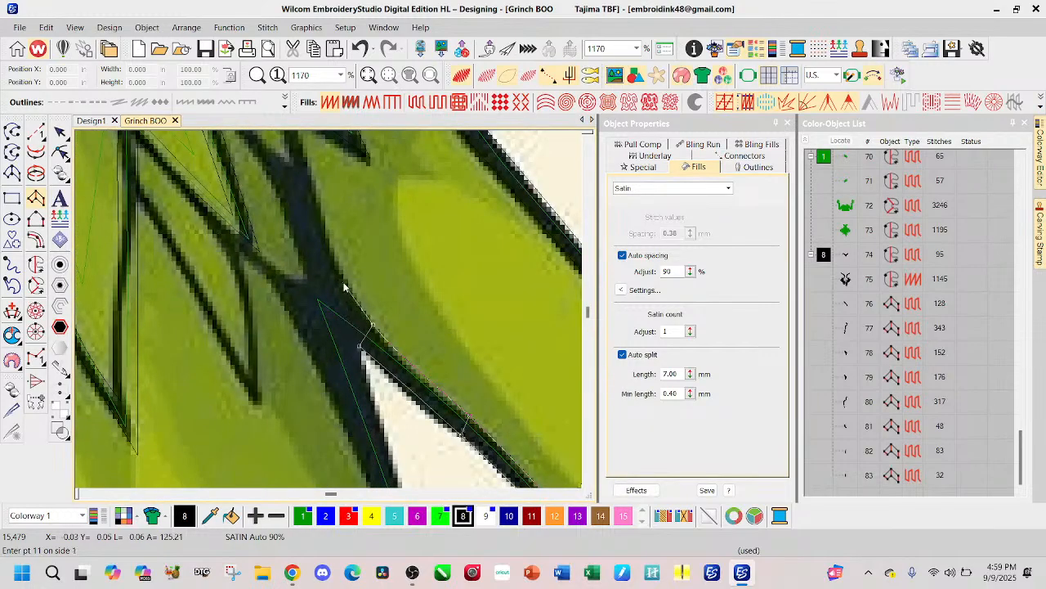
left_click(343, 285)
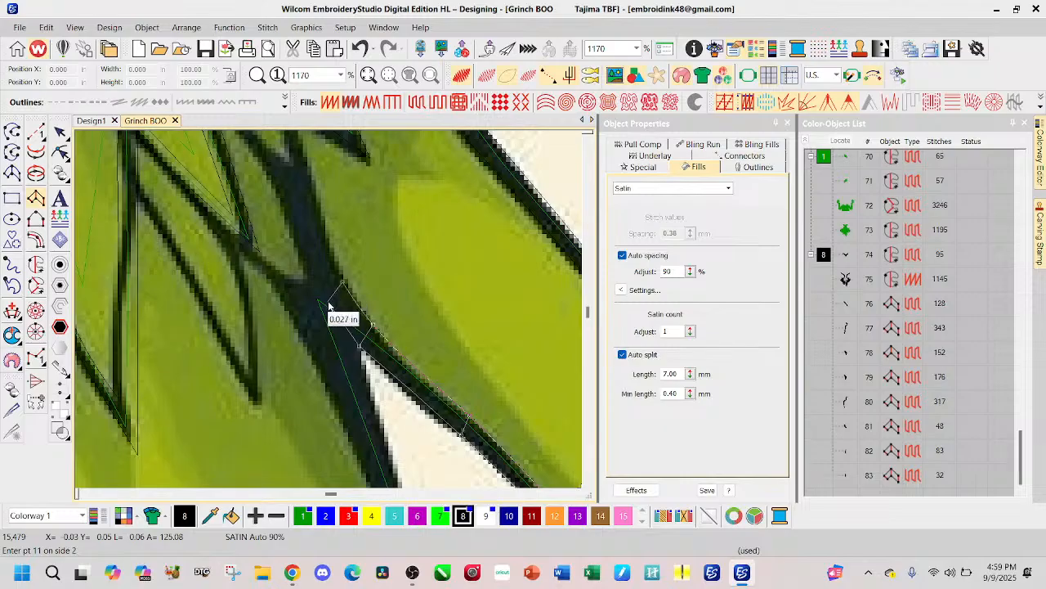
left_click(329, 306)
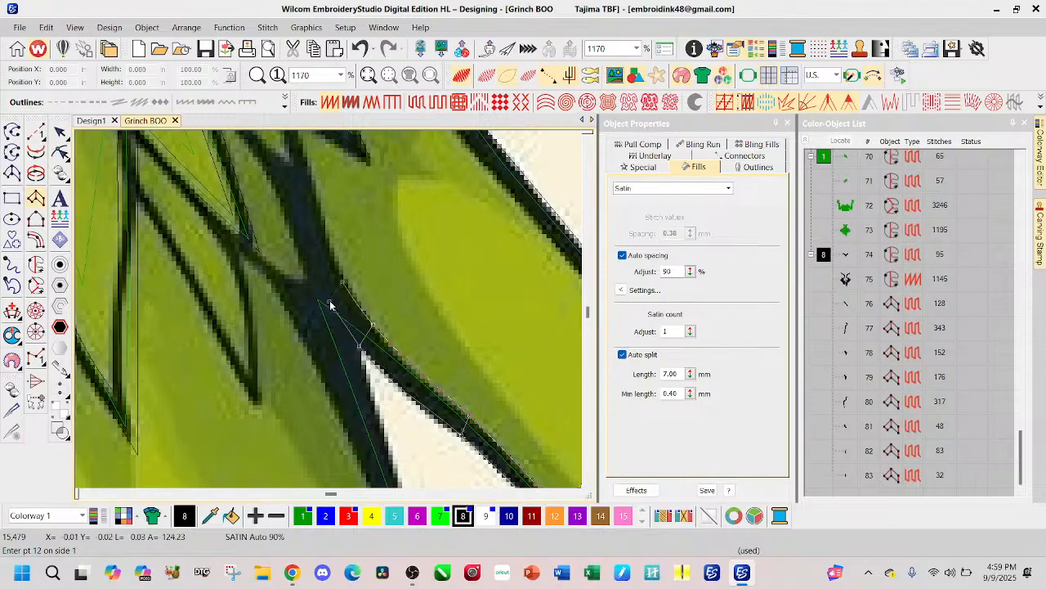
key("Return")
left_click(36, 264)
scroll(327, 308, "down", 2)
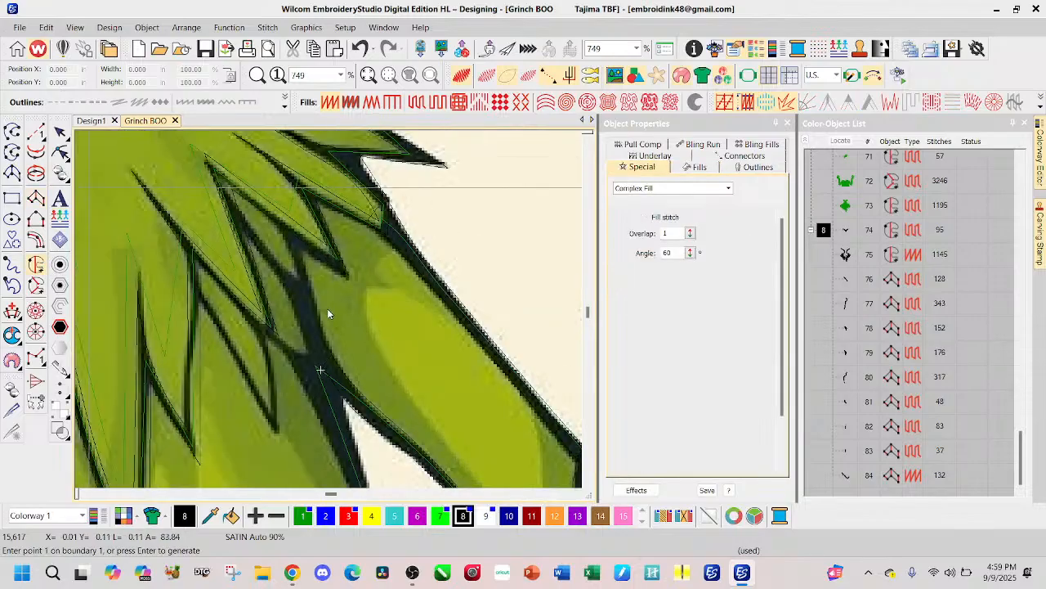
scroll(379, 371, "down", 1)
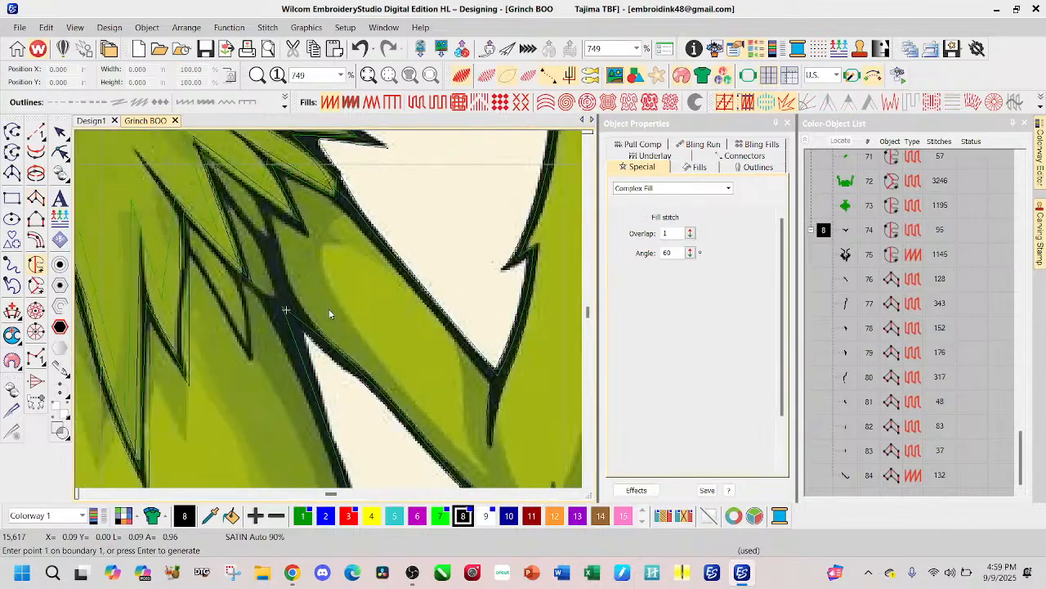
left_click(270, 205)
left_click(277, 243)
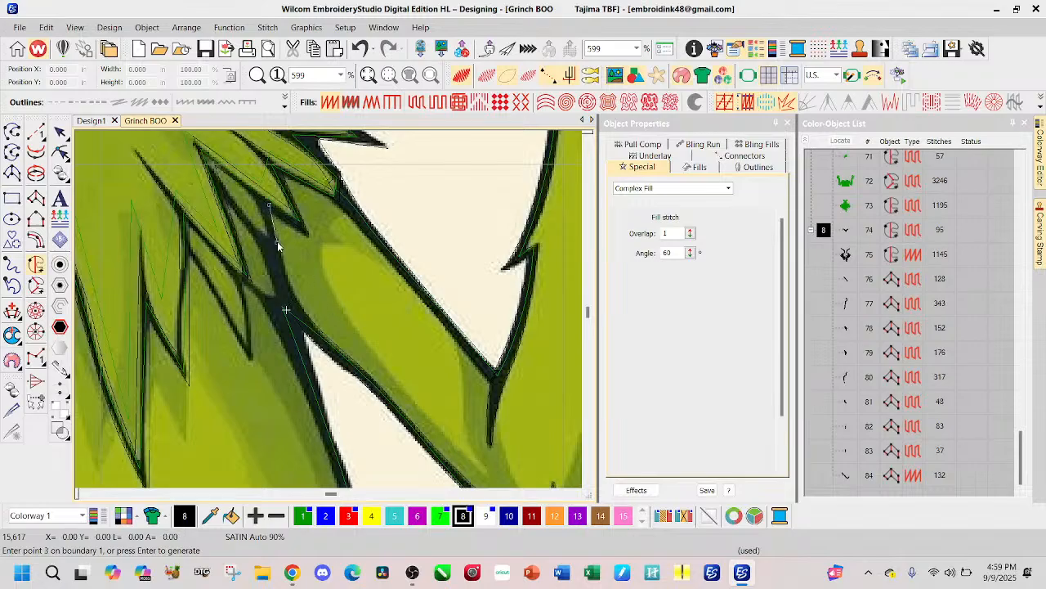
left_click(294, 296)
left_click(286, 310)
left_click(349, 425)
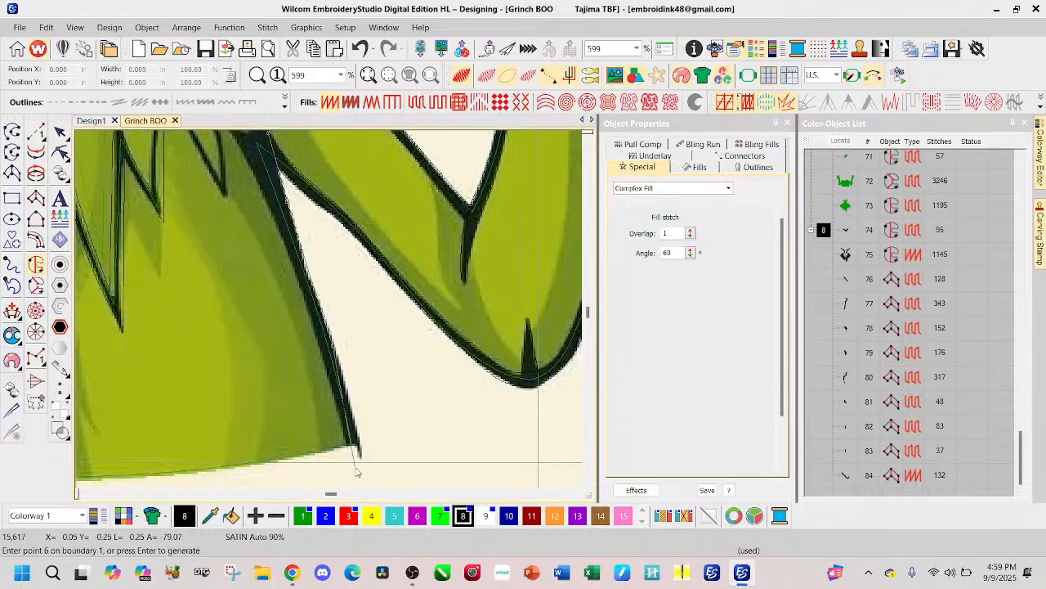
left_click(352, 446)
left_click(346, 445)
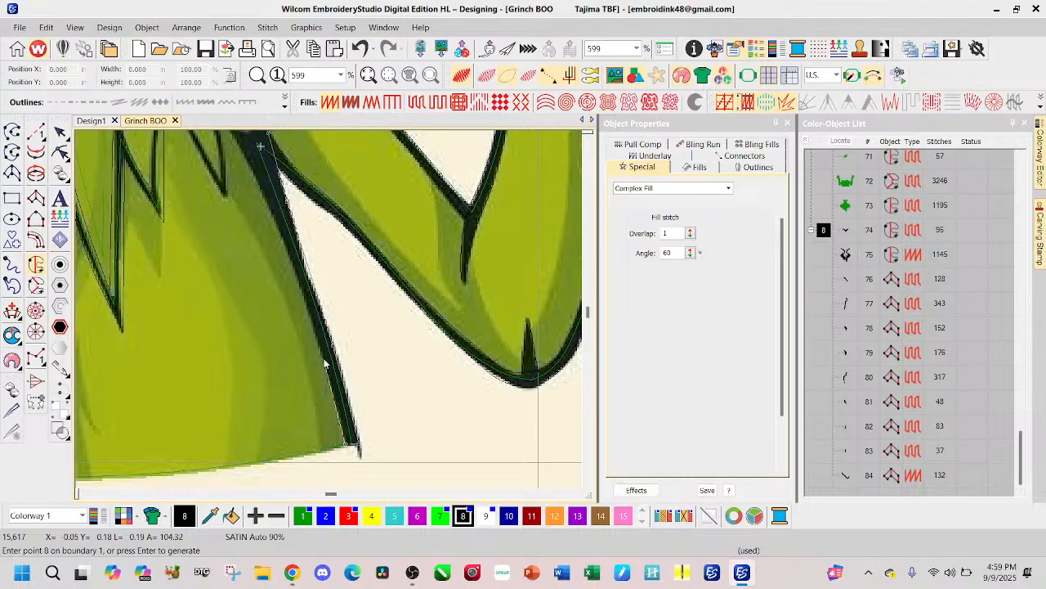
left_click(323, 358)
left_click(322, 286)
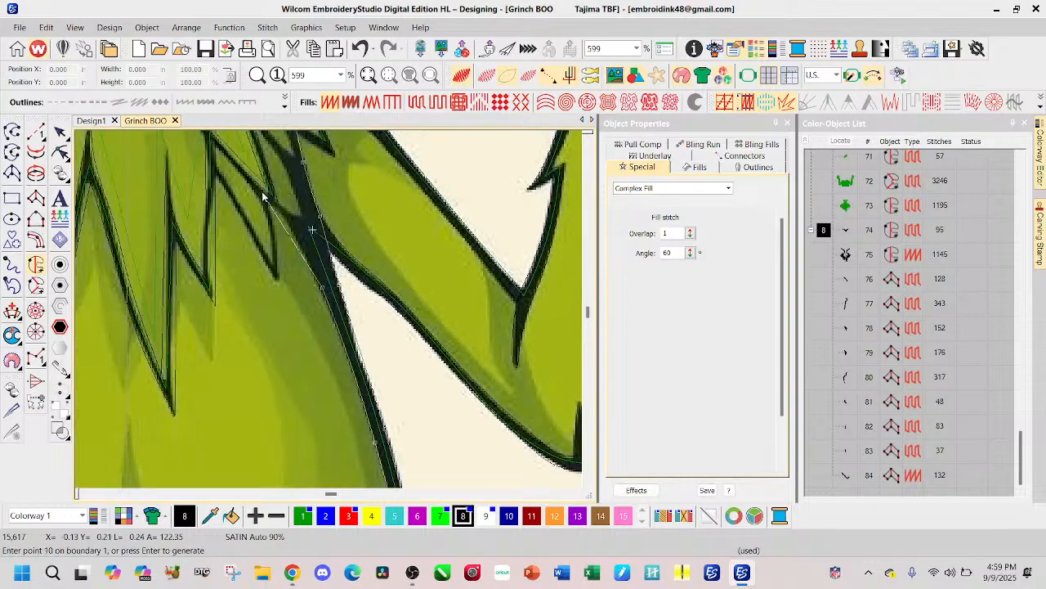
left_click(260, 188)
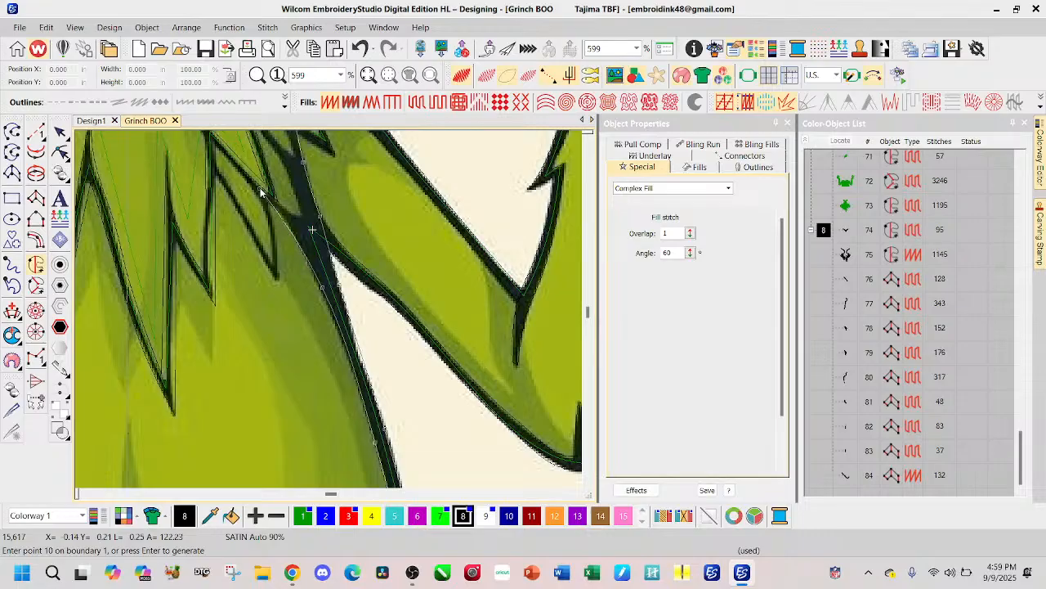
right_click(285, 208)
left_click(301, 214)
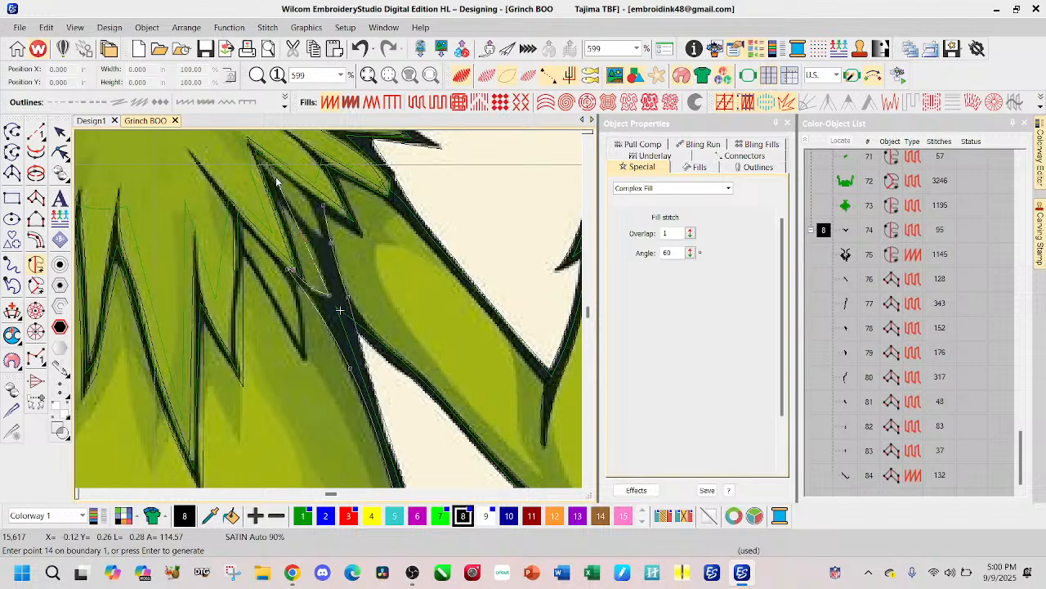
scroll(275, 176, "down", 2)
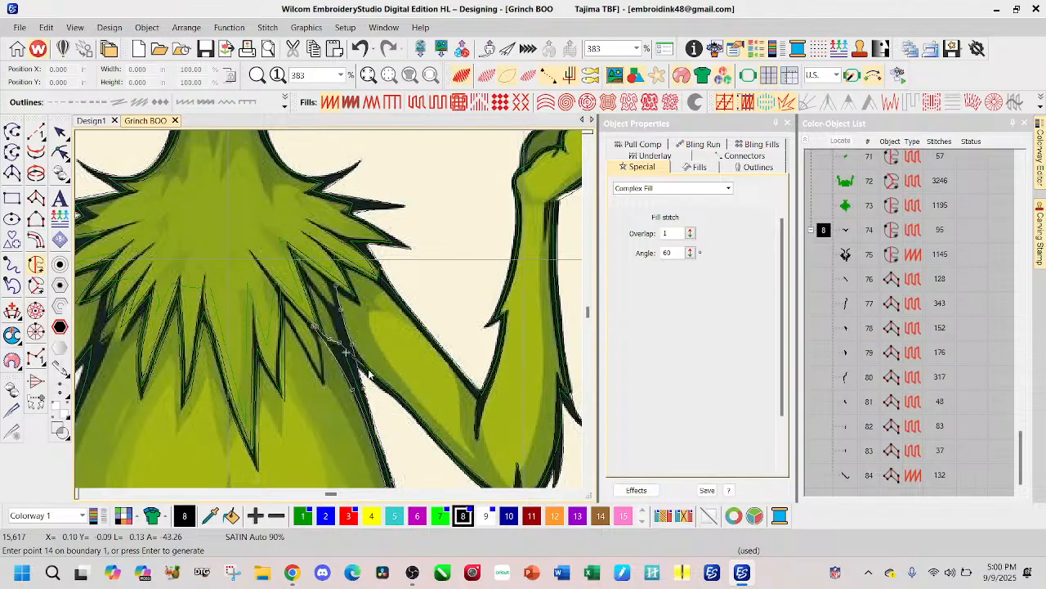
key("Return")
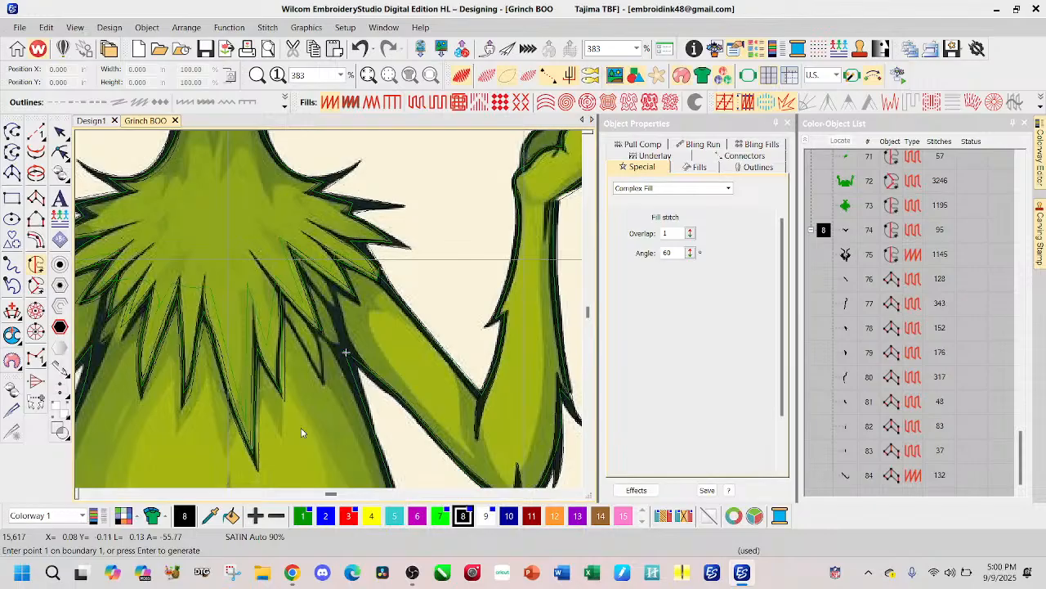
Step: Start a Satin Column A outline in the dark gap under the chest fur and trace it down to the arm junction
left_click(35, 199)
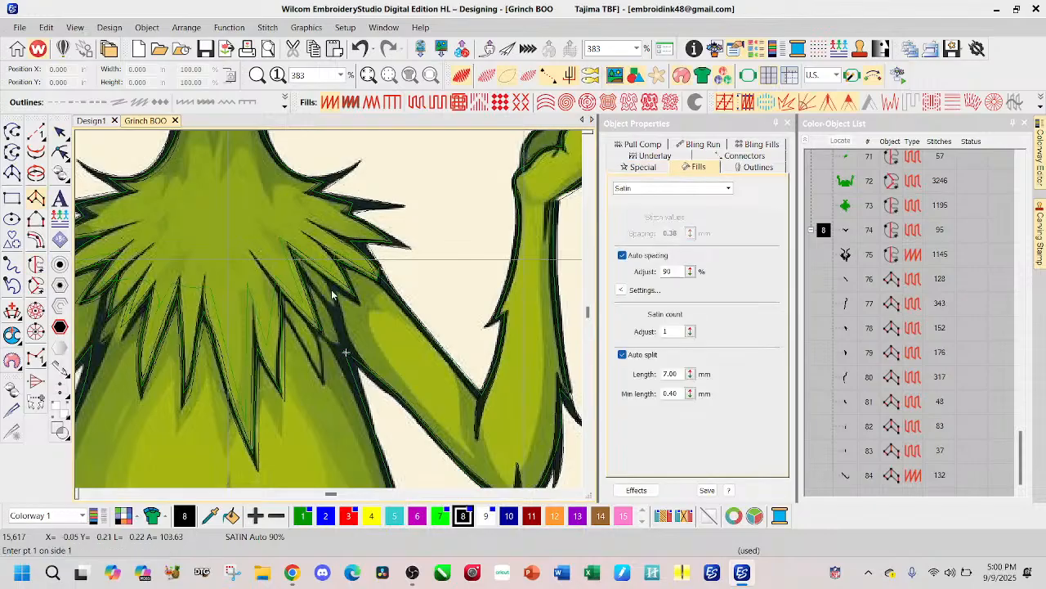
scroll(363, 338, "up", 1)
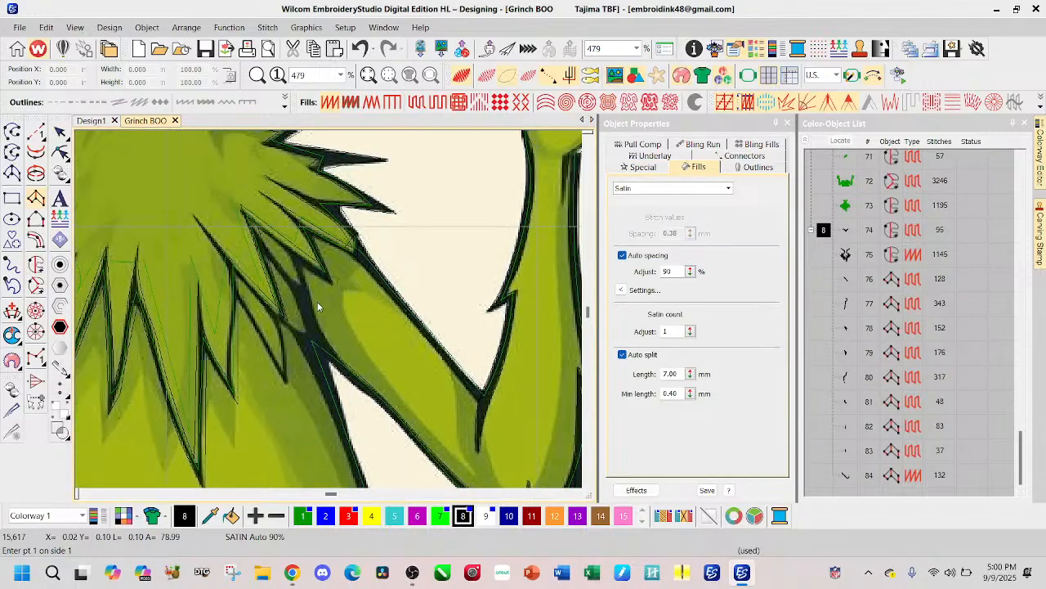
left_click(286, 251)
left_click(306, 297)
left_click(309, 297)
left_click(315, 350)
left_click(327, 355)
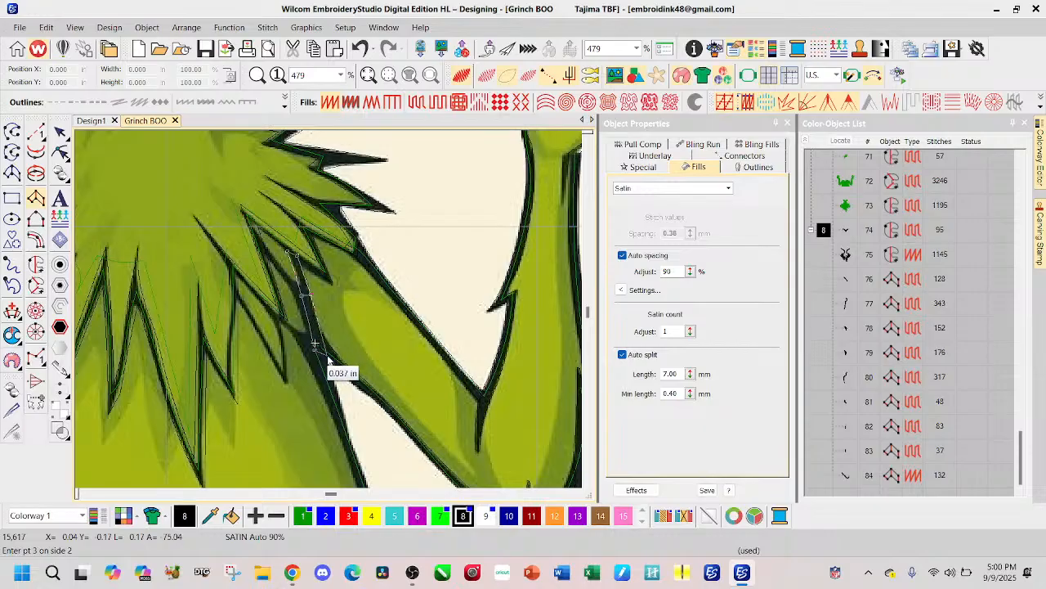
Step: Continue the Satin Column A outline down the body's side to the hem corner, generate it and check it in TrueView
scroll(332, 395, "down", 1)
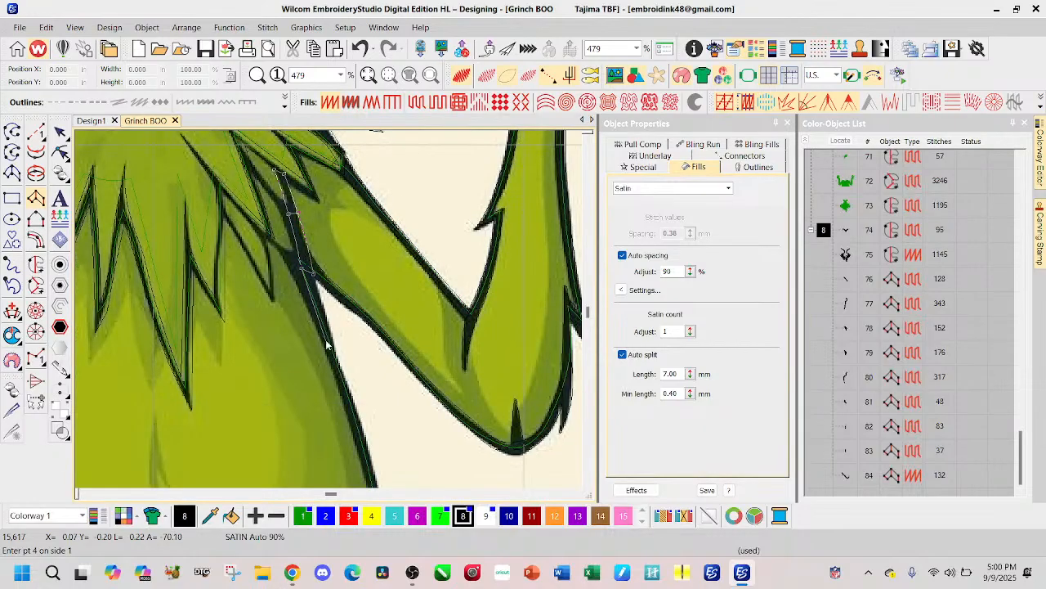
left_click(325, 338)
scroll(331, 347, "down", 2)
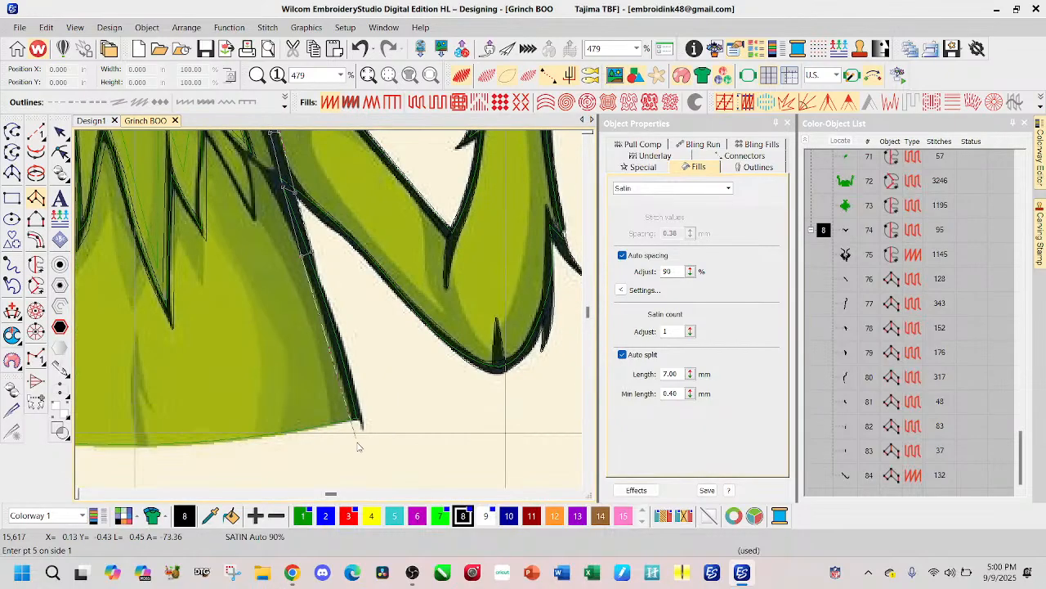
left_click(345, 341)
left_click(344, 339)
left_click(345, 338)
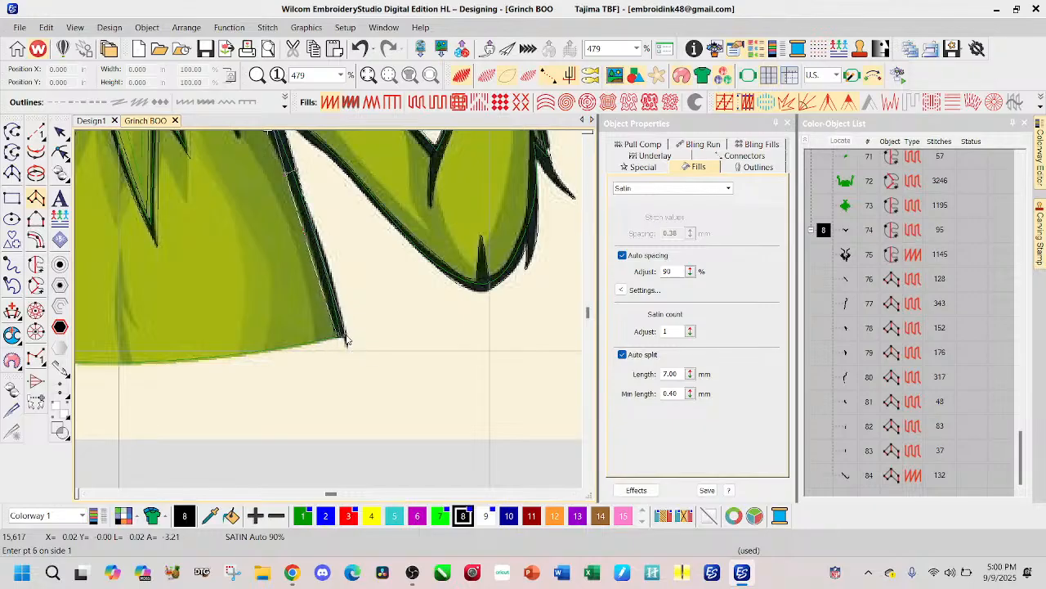
key("Return")
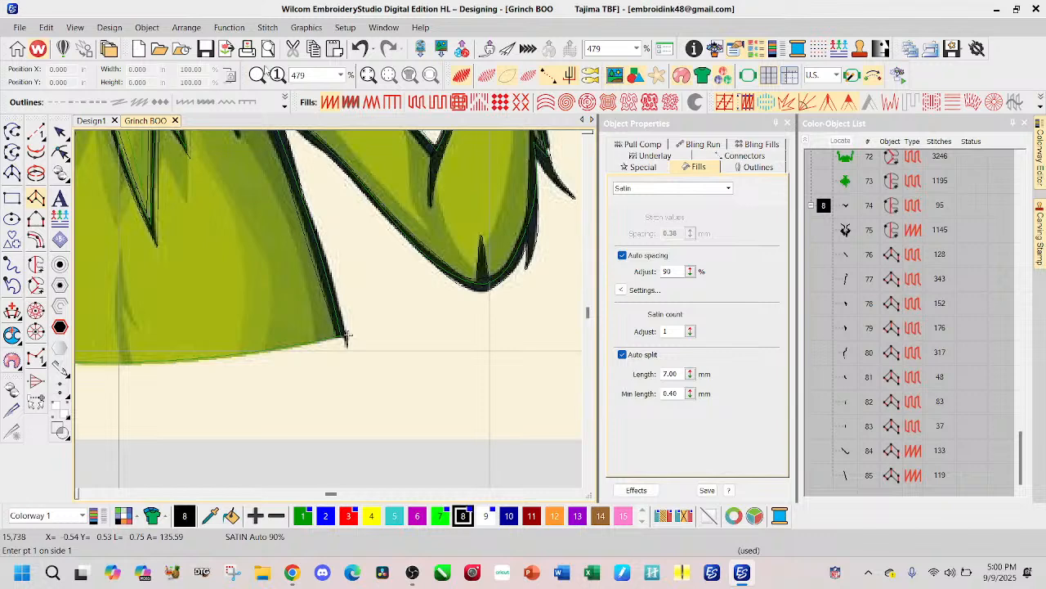
left_click(60, 133)
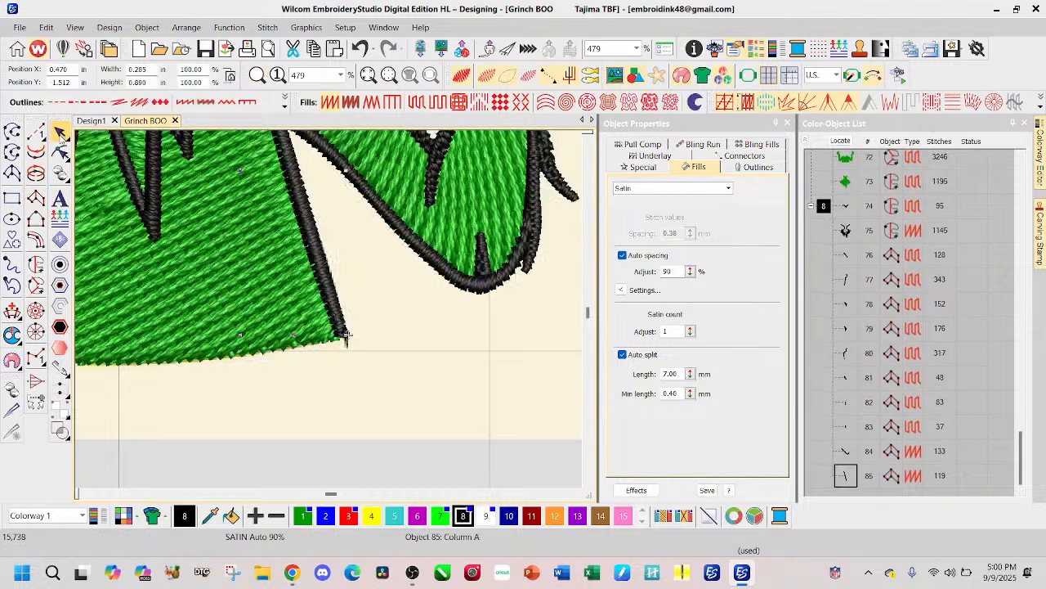
scroll(331, 313, "down", 1)
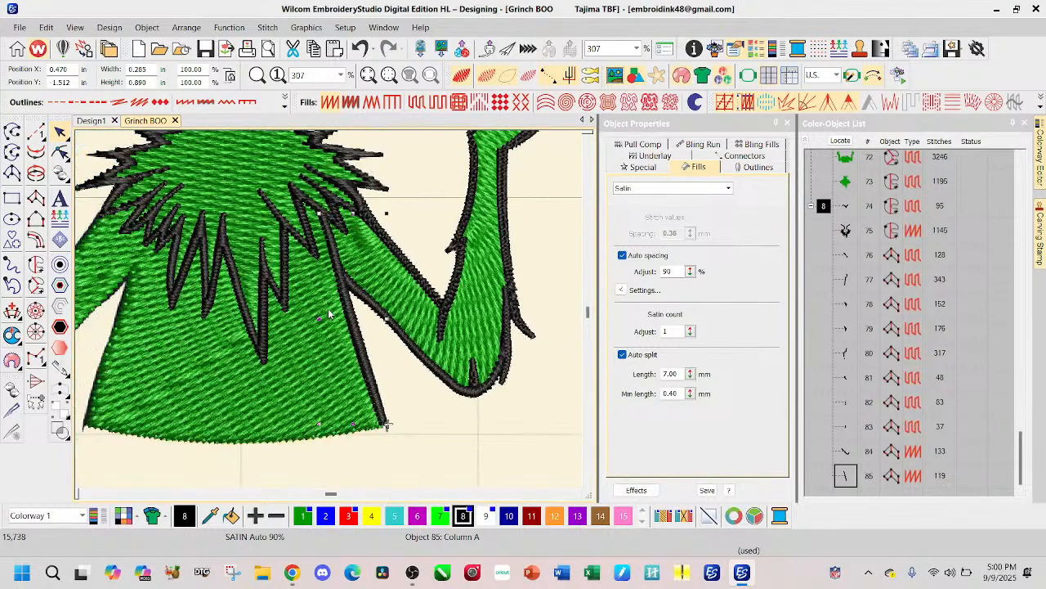
scroll(331, 313, "down", 1)
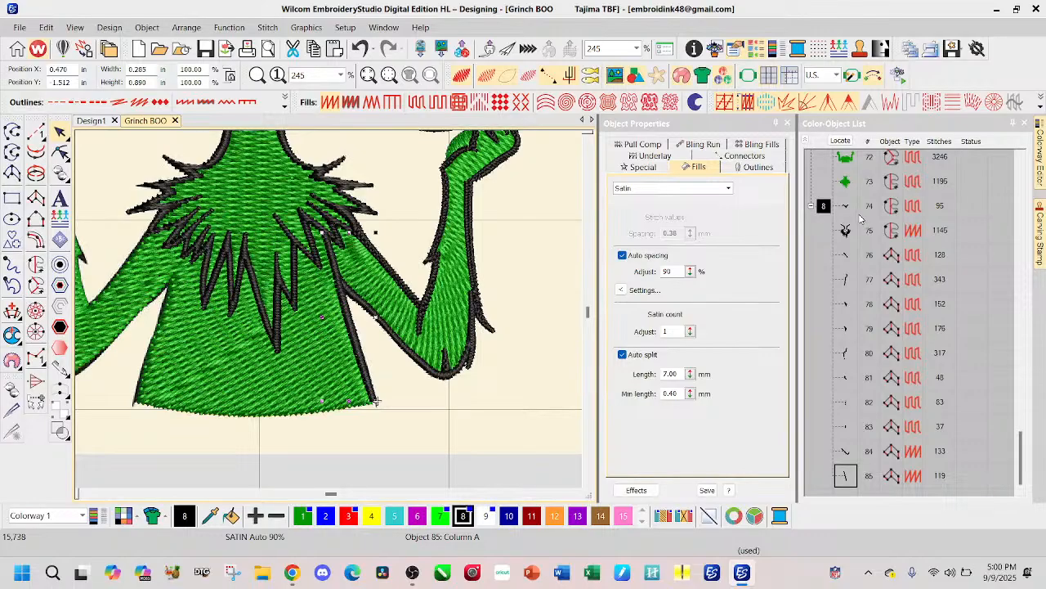
Step: Change the eight Tatami Column A outlines of the raised arm, objects 76 to 83, to Satin fill
left_click(846, 256)
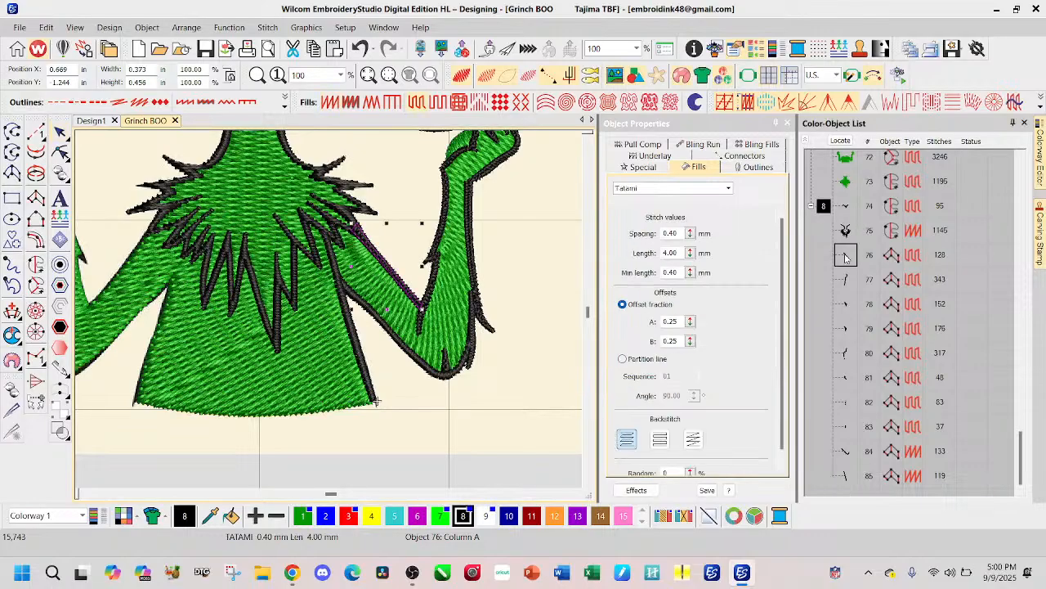
left_click(847, 427, "shift")
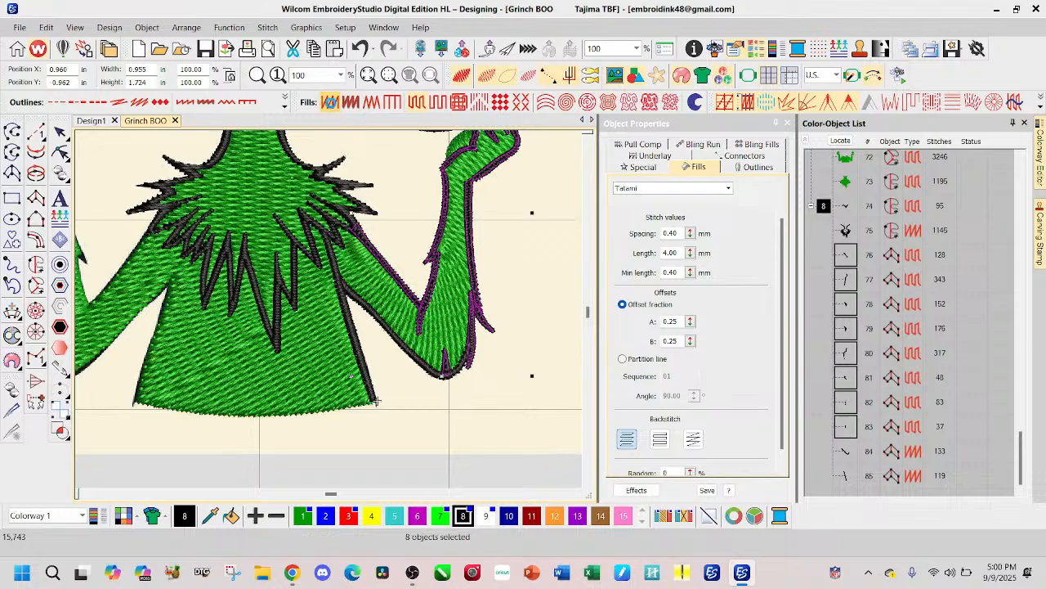
left_click(331, 101)
scroll(408, 288, "down", 2)
left_click(333, 470)
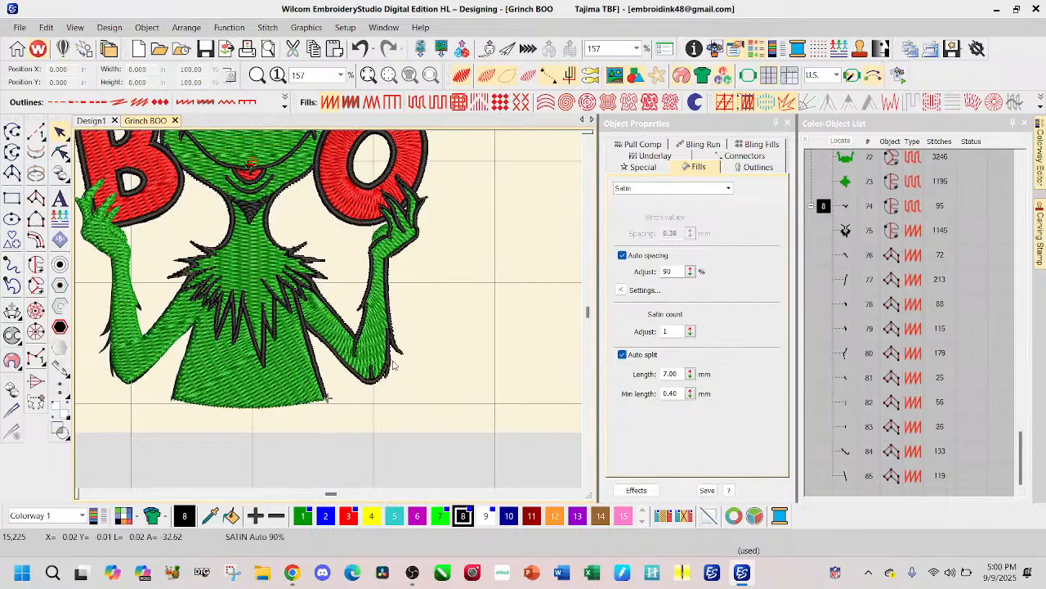
Step: Reshape the lower end of the forearm's outer outline by moving its inner end point down toward the fur tuft
scroll(392, 271, "up", 4)
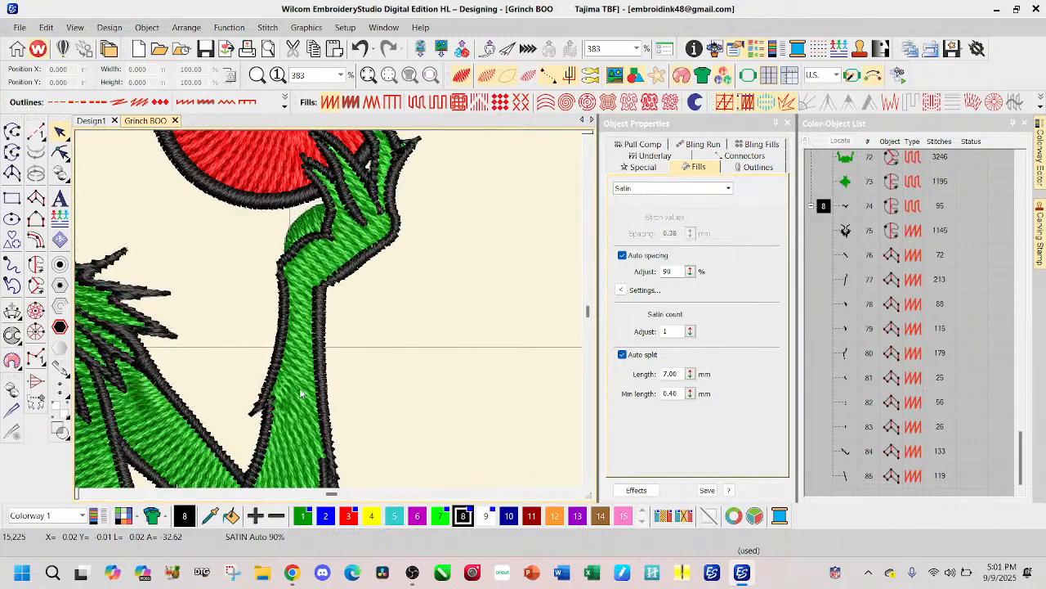
scroll(338, 444, "down", 1)
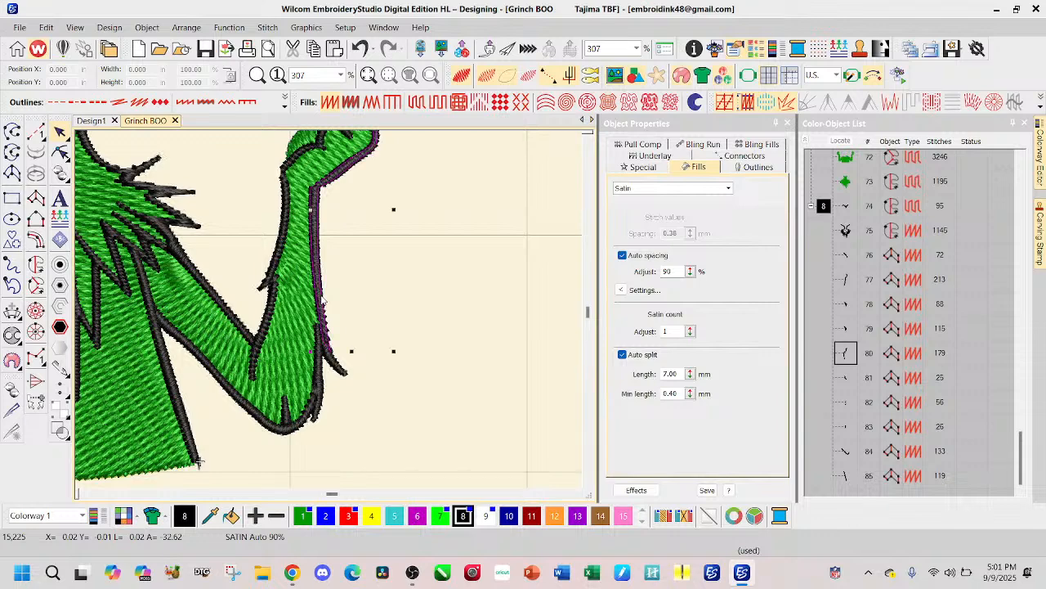
left_click(323, 303)
left_click(61, 153)
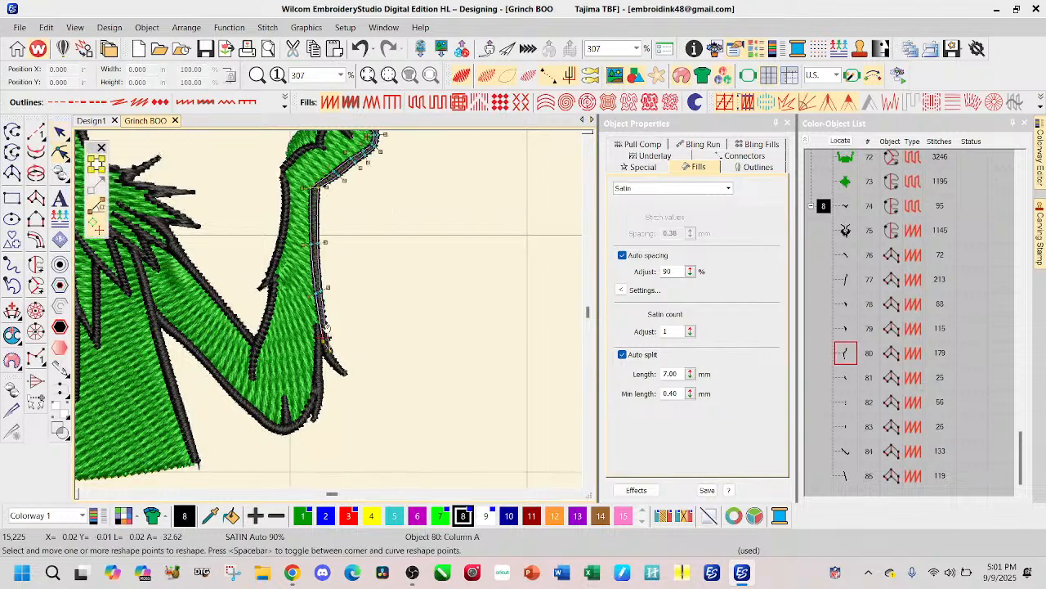
scroll(327, 324, "up", 5)
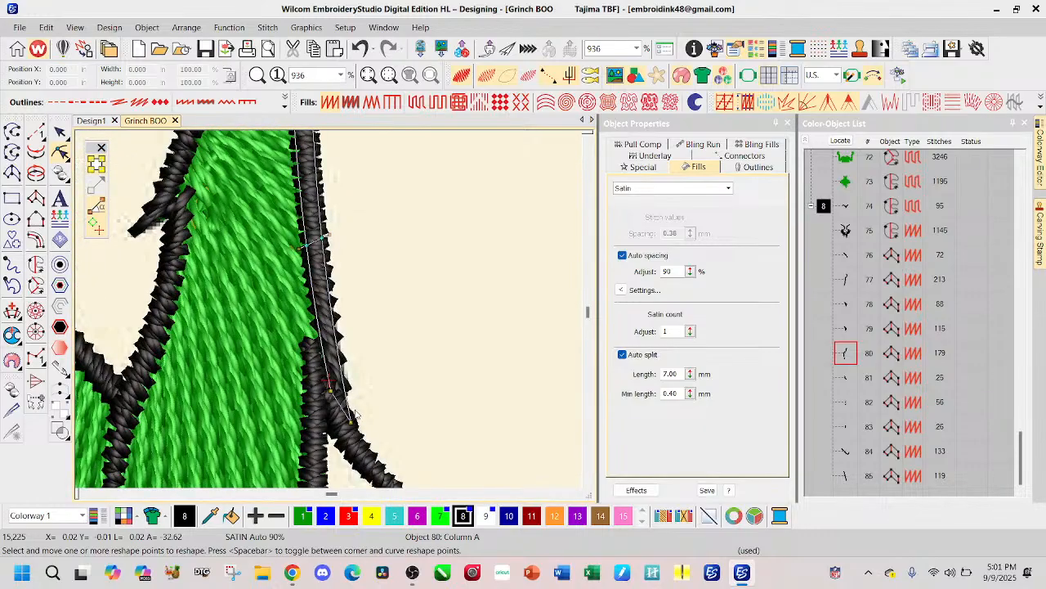
left_click_drag(330, 392, 331, 404)
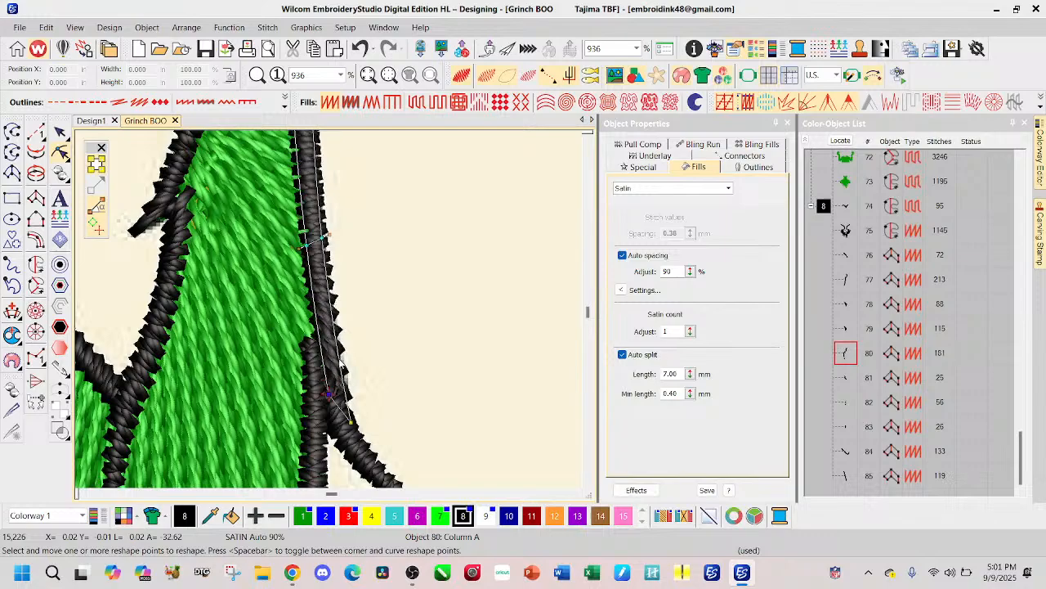
Step: Reshape the lower part of the forearm's outer outline near the fur tuft, and shift the top of the adjoining elbow outline under it
left_click(339, 354, "ctrl")
left_click_drag(314, 336, 314, 358)
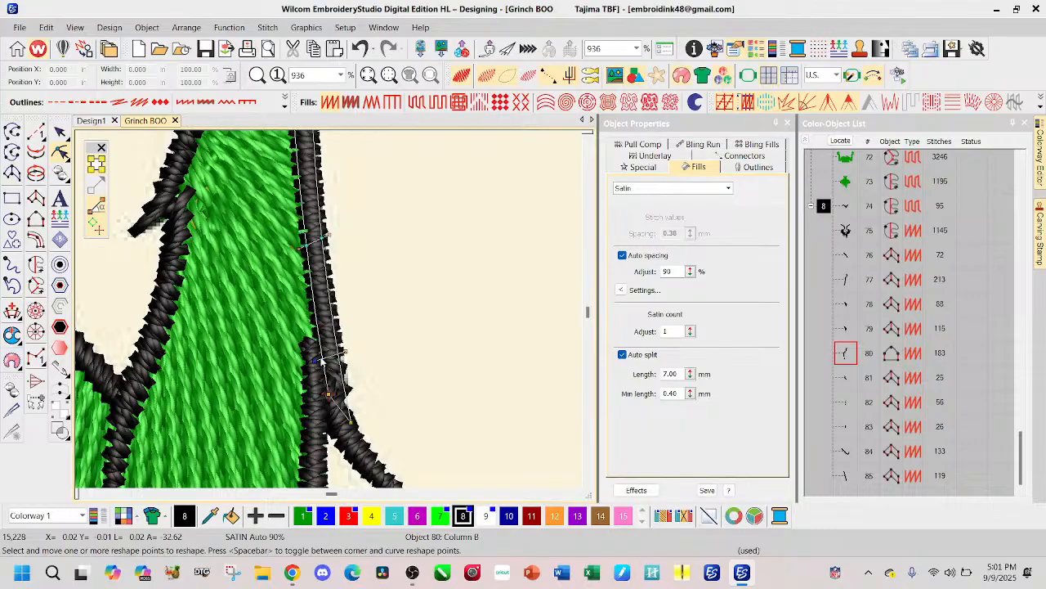
left_click(314, 368)
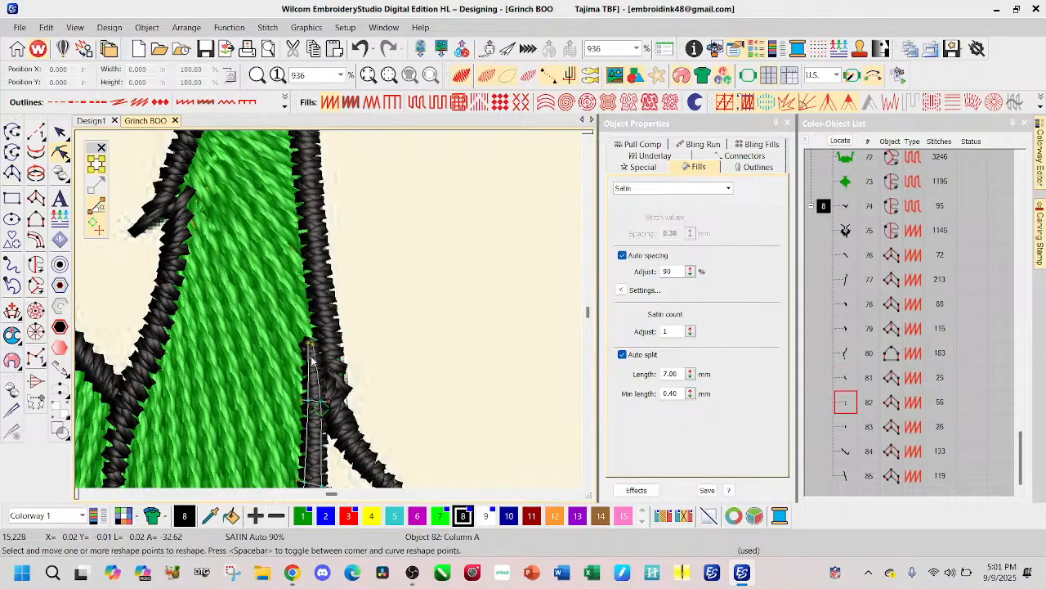
left_click_drag(316, 345, 317, 343)
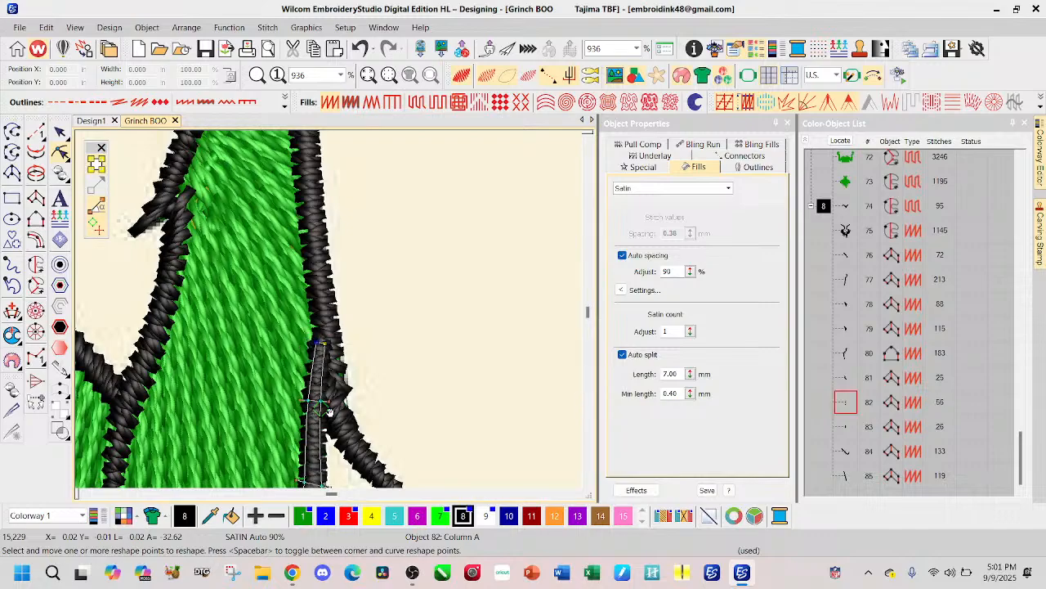
left_click_drag(324, 406, 327, 404)
left_click(60, 132)
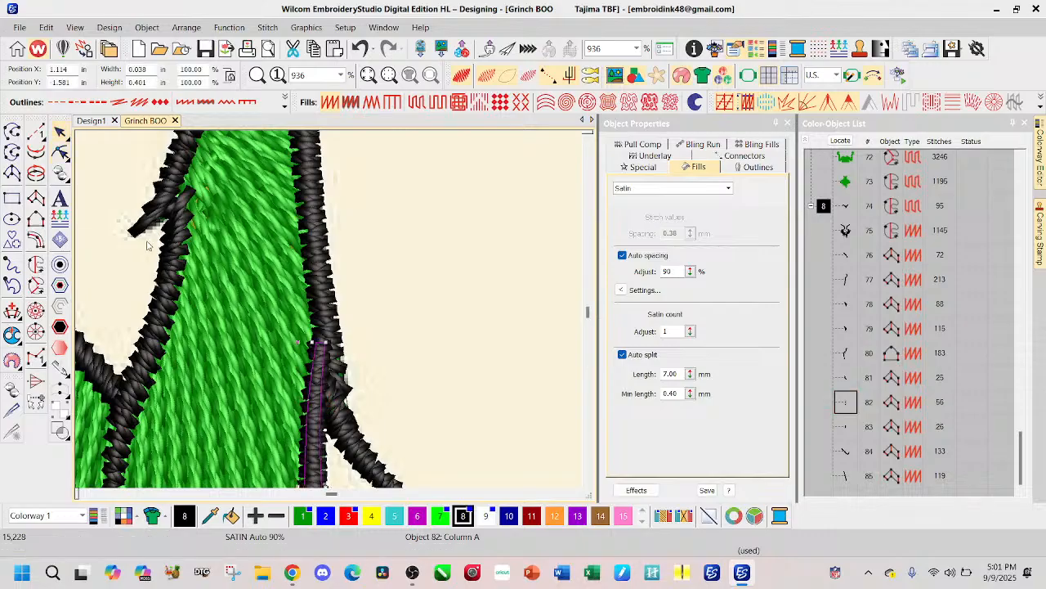
Step: Hide the stitches and trace the thumb's outer edge on the hand holding the O with an open Run line
scroll(255, 309, "down", 1)
scroll(339, 356, "down", 1)
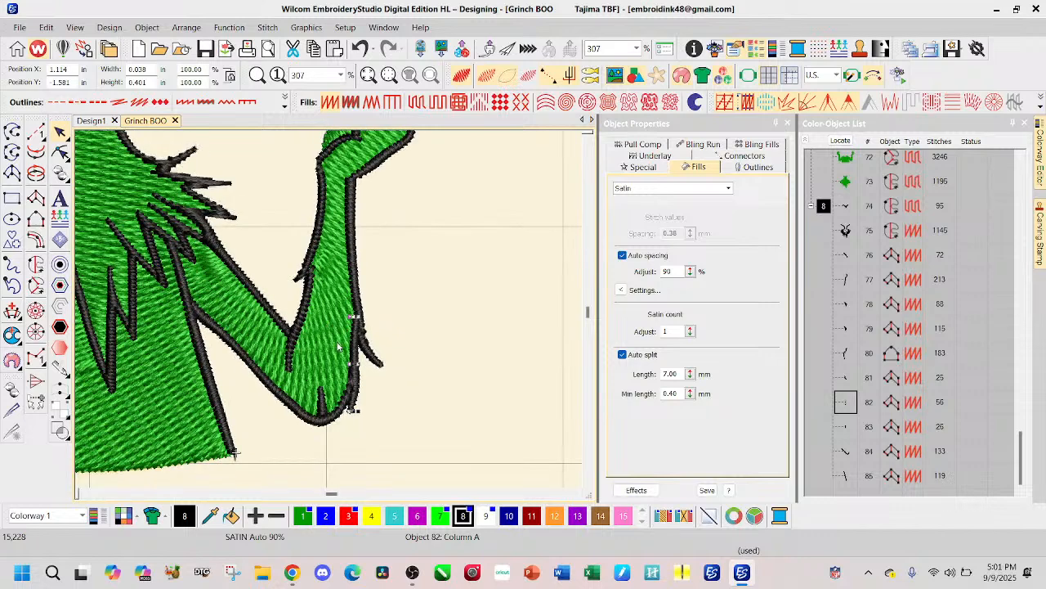
scroll(339, 356, "down", 1)
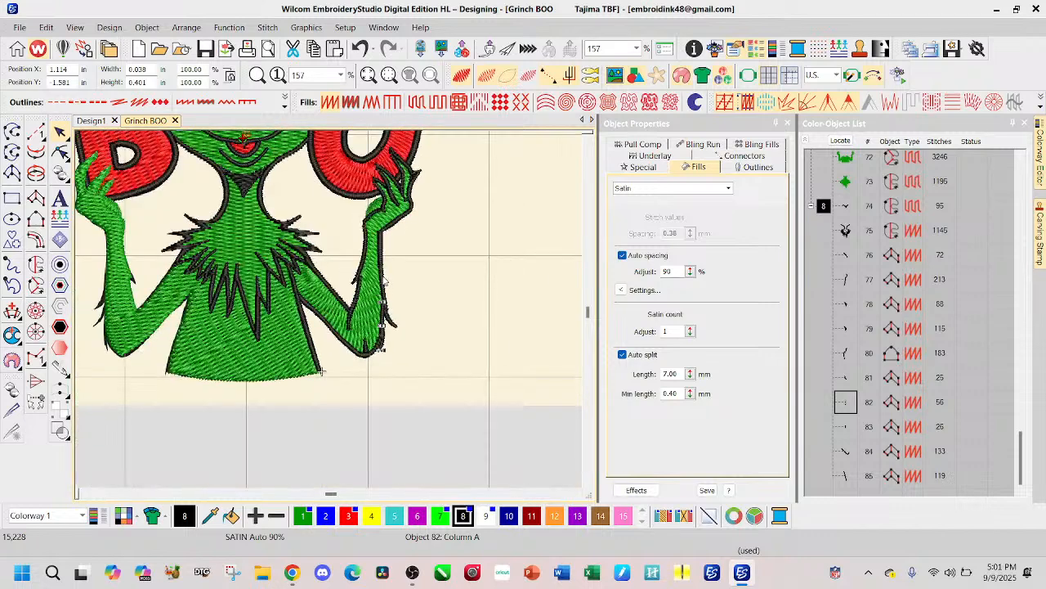
scroll(384, 280, "down", 1)
left_click(375, 299)
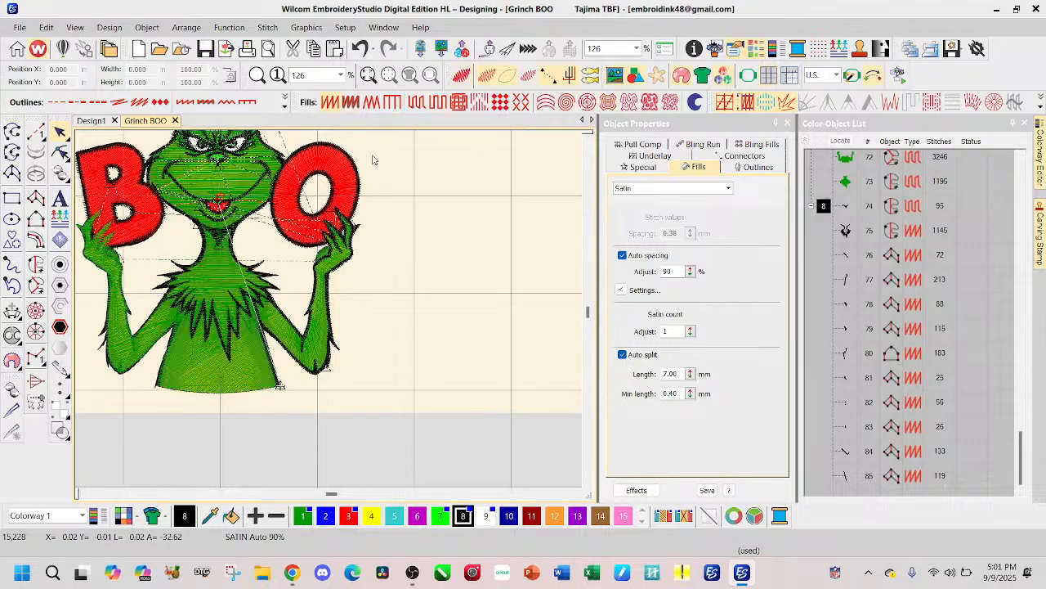
scroll(325, 245, "up", 2)
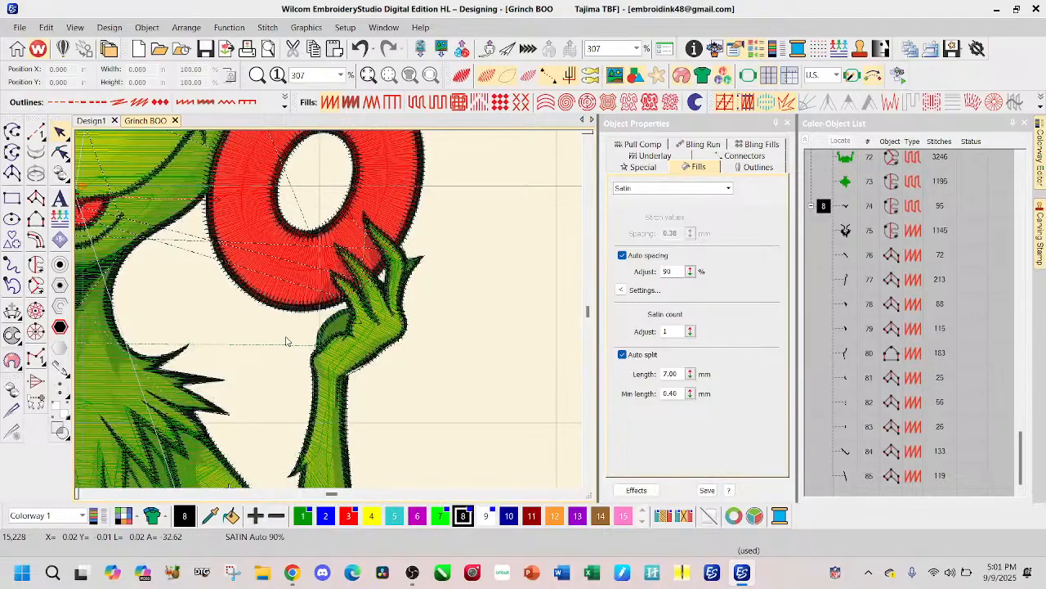
key("s")
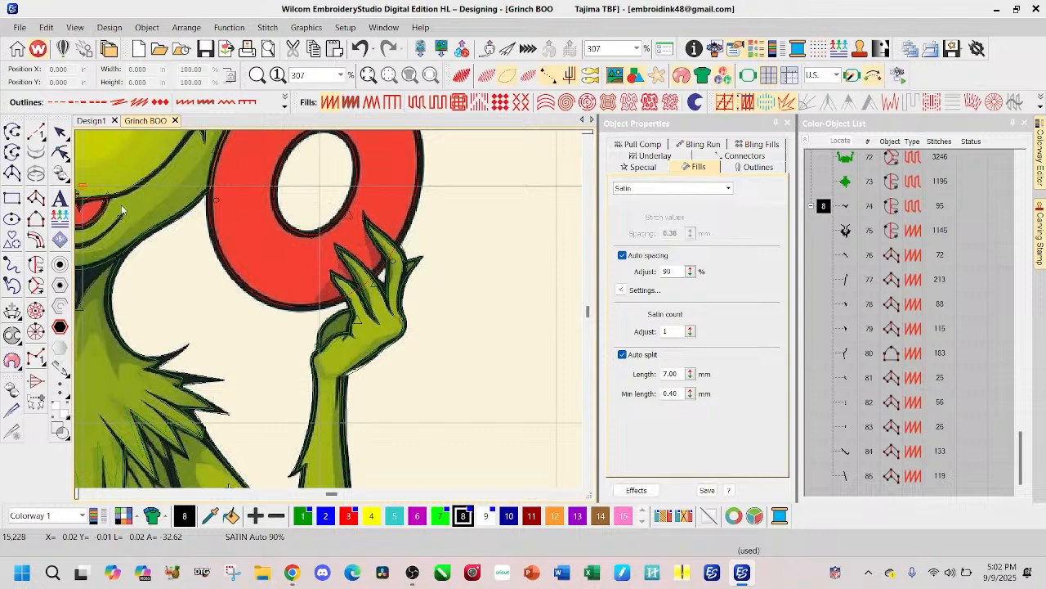
left_click(36, 132)
scroll(344, 342, "up", 2)
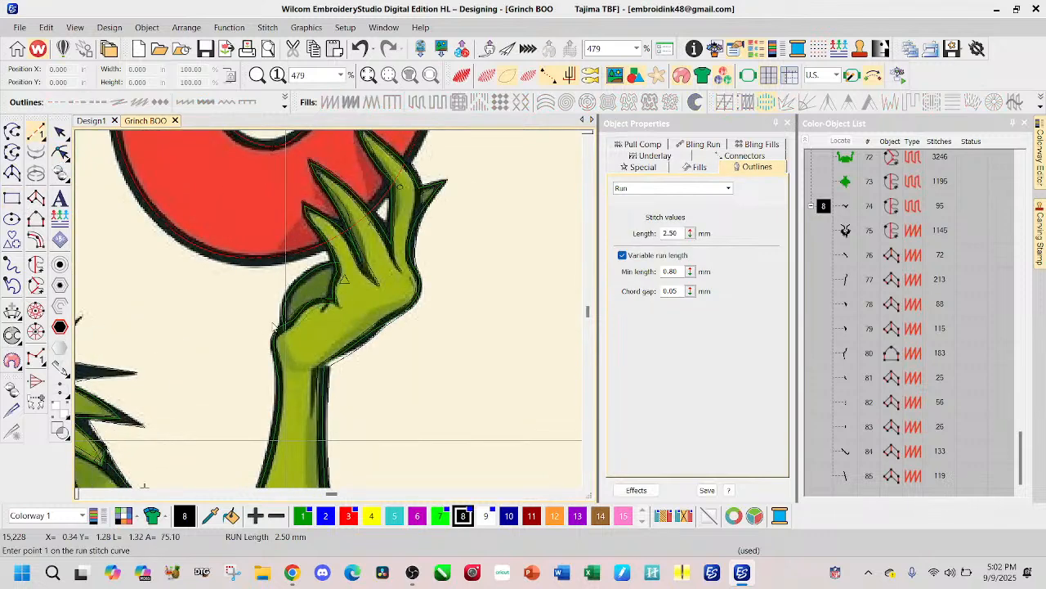
left_click(283, 327)
left_click(288, 295)
left_click(315, 270)
left_click(334, 266)
key("Return")
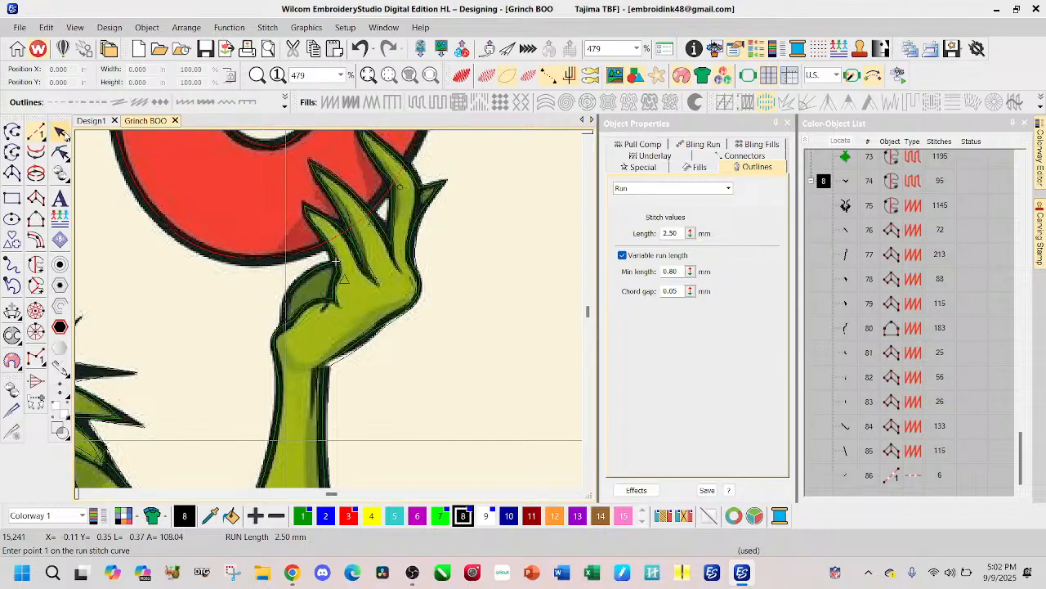
Step: Convert the thumb's Run line to a Satin outline and show it in TrueView
left_click(61, 132)
left_click(185, 102)
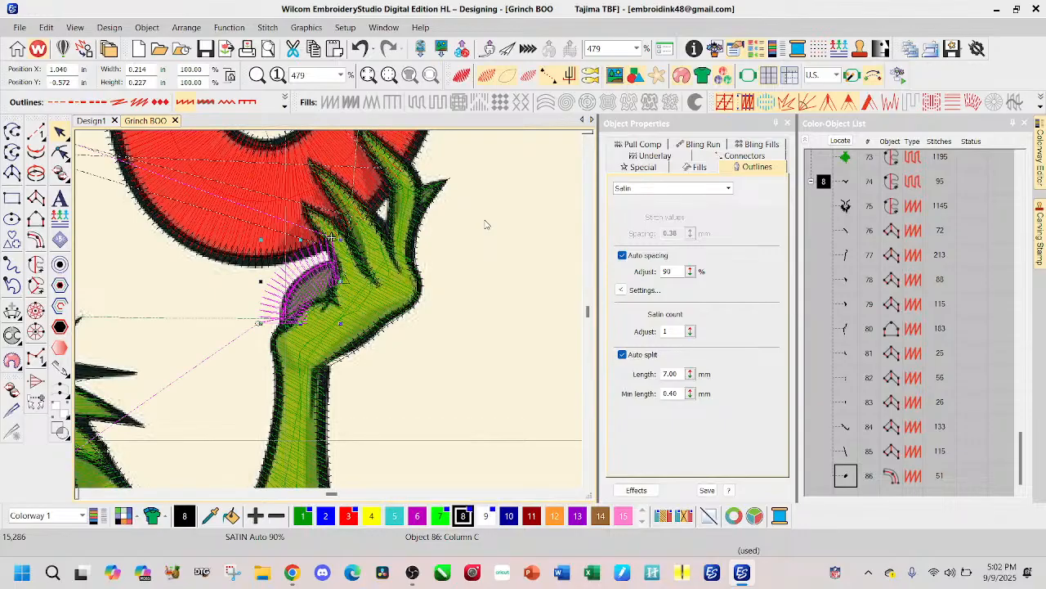
left_click(461, 75)
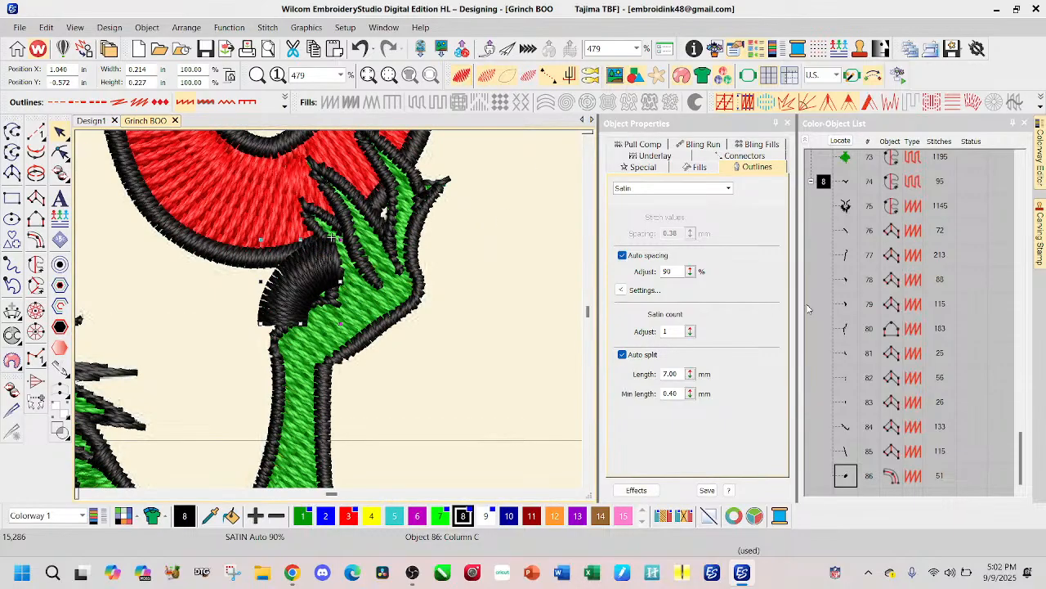
Step: Try column widths of 0.03 in and 0.02 in on the thumb's Satin outline
left_click(650, 167)
double_click(678, 234)
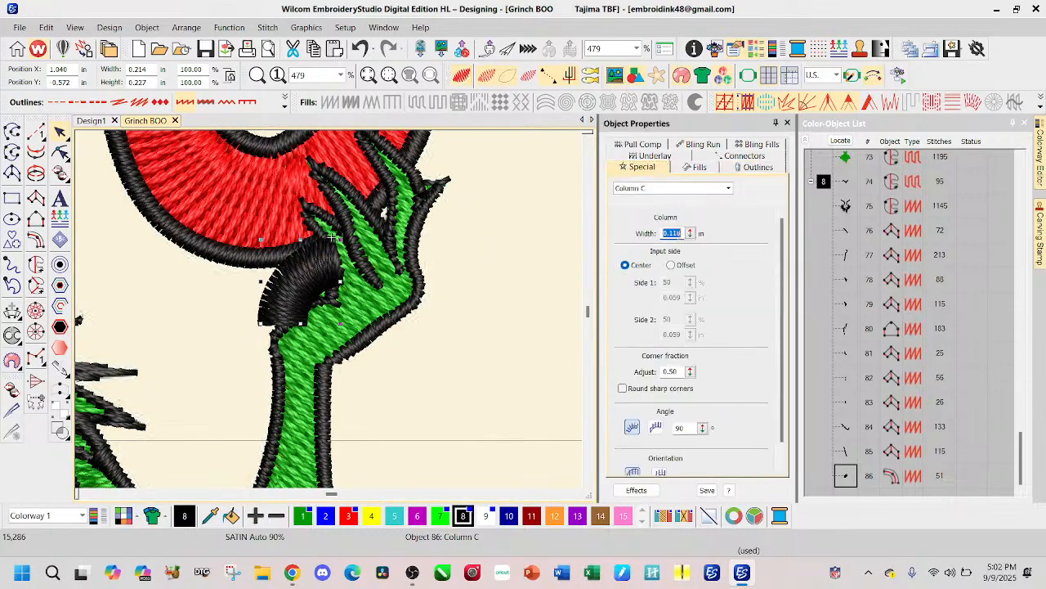
type("0.03")
key("Return")
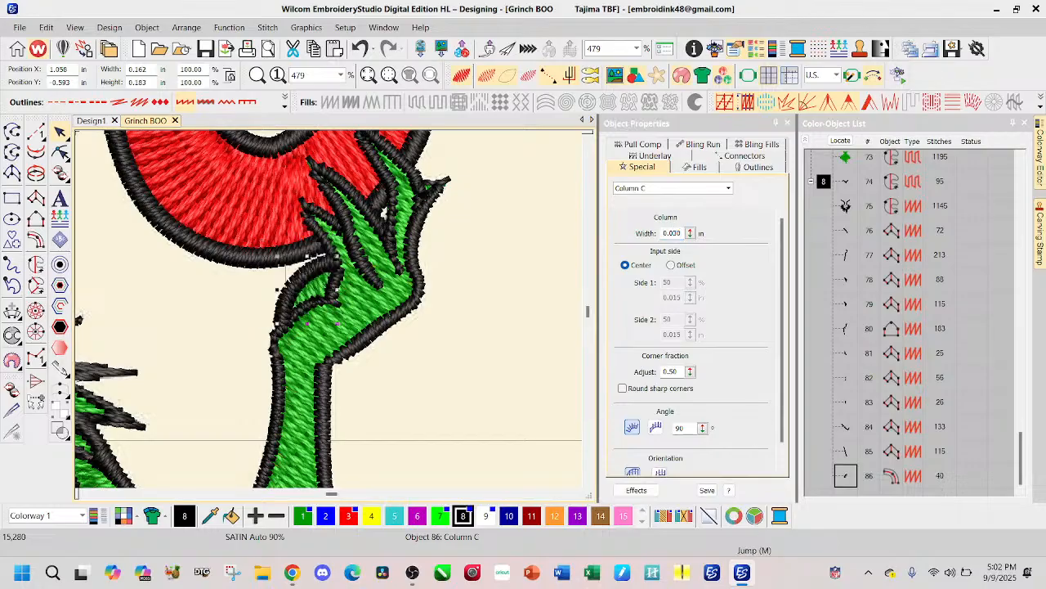
left_click(678, 233)
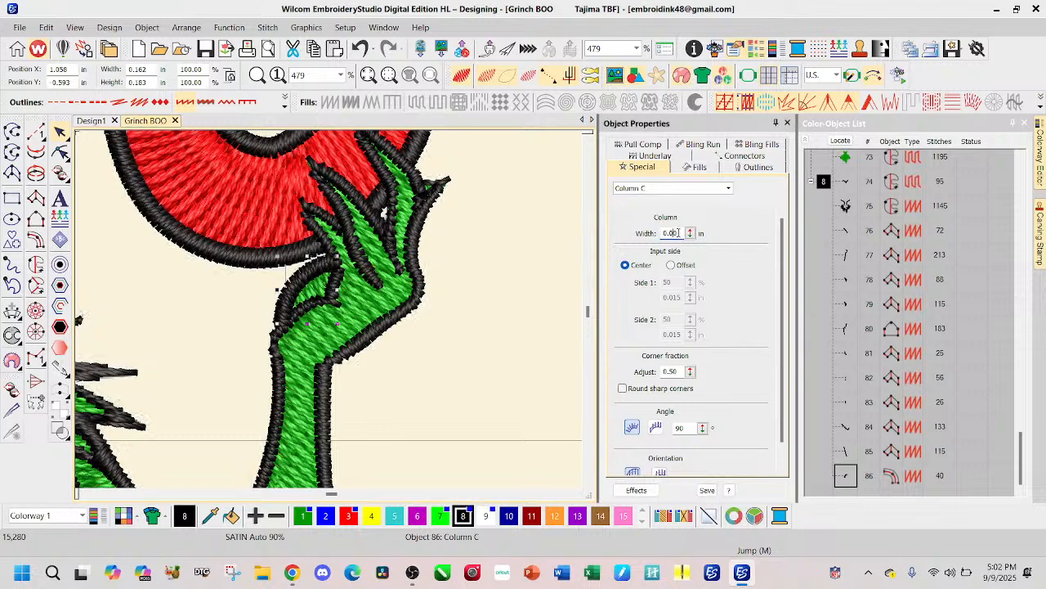
key("Return")
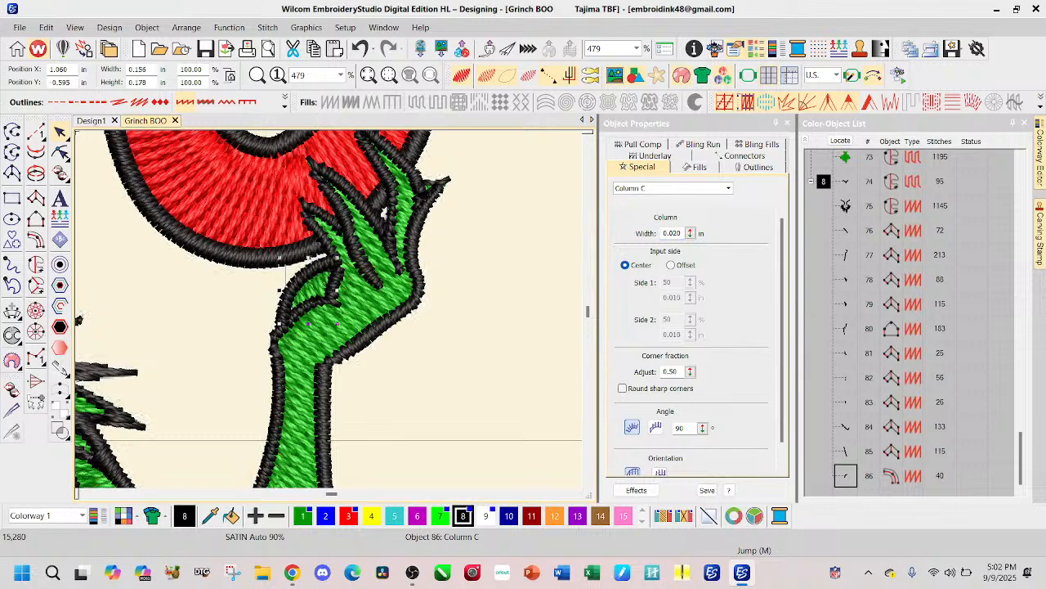
Step: Set the thumb outline's column width to 0.015 in
left_click(678, 235)
key("BackSpace")
type("15")
key("Return")
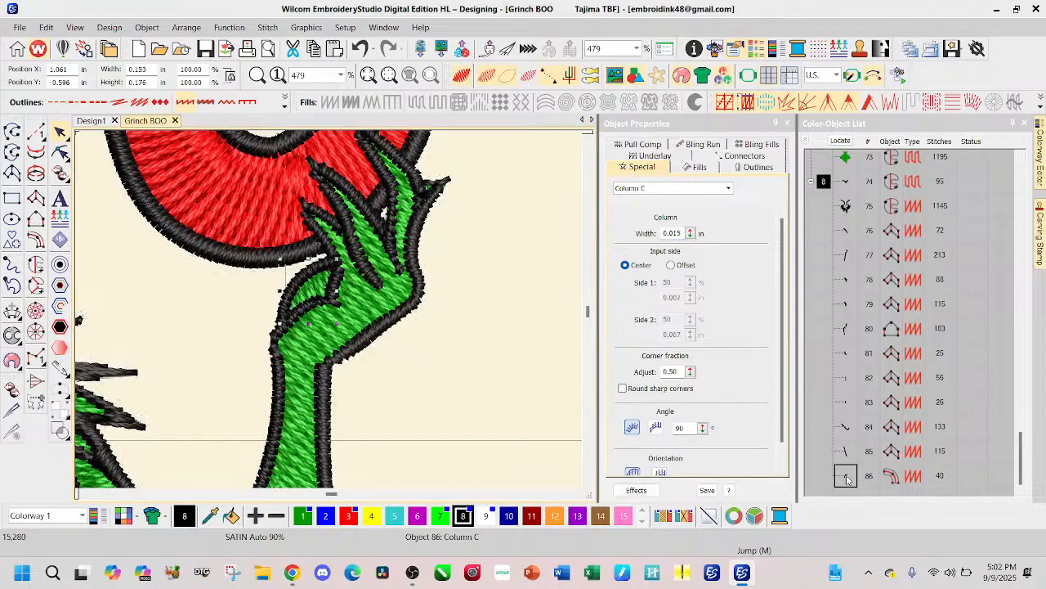
Step: Move the thumb outline up the stitching sequence to position 76, directly before the arm's Column A outlines
left_click_drag(847, 480, 844, 230)
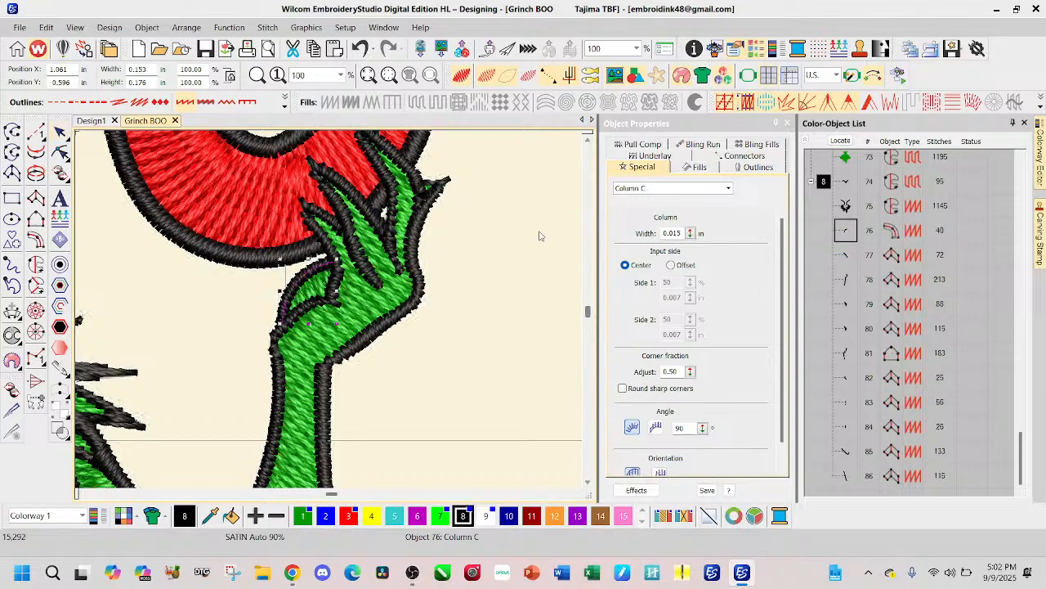
left_click(502, 245)
scroll(342, 256, "down", 5)
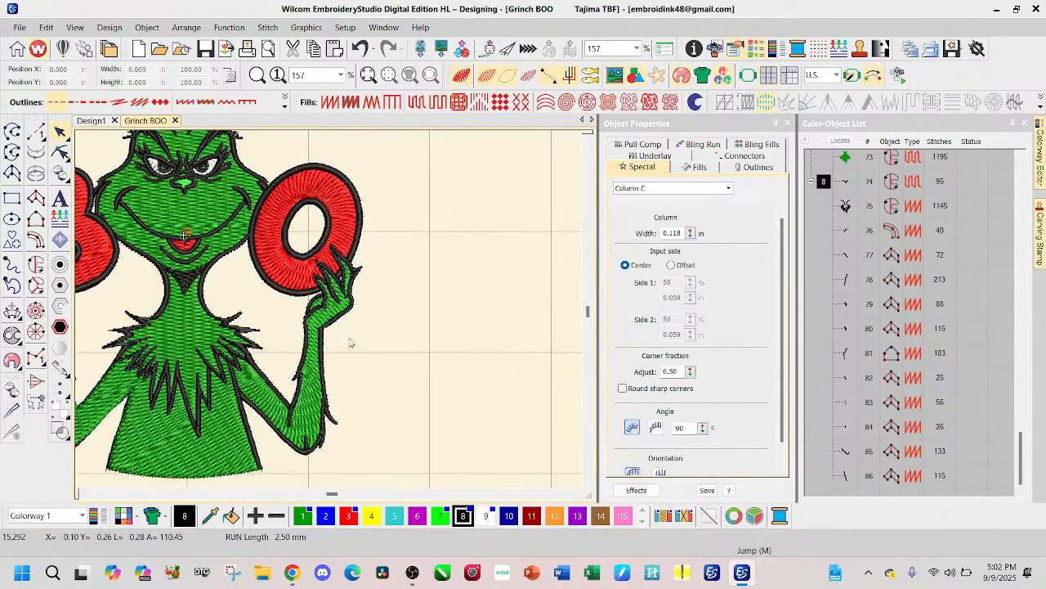
scroll(333, 331, "down", 1)
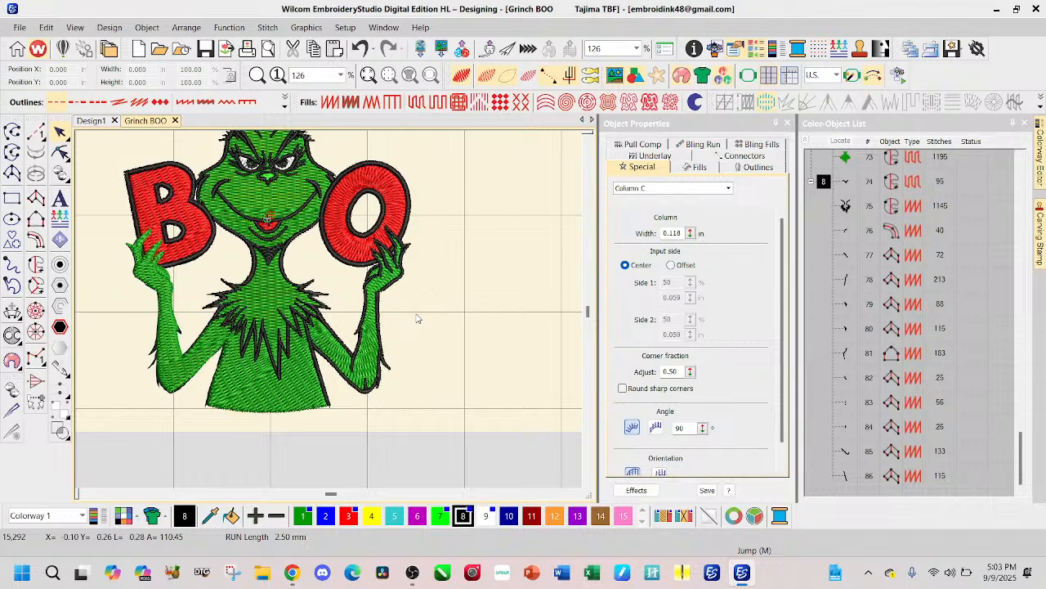
Step: Hide the stitches, duplicate the eleven arm and body outlines, objects 76 to 86, and group the copies
left_click(847, 237)
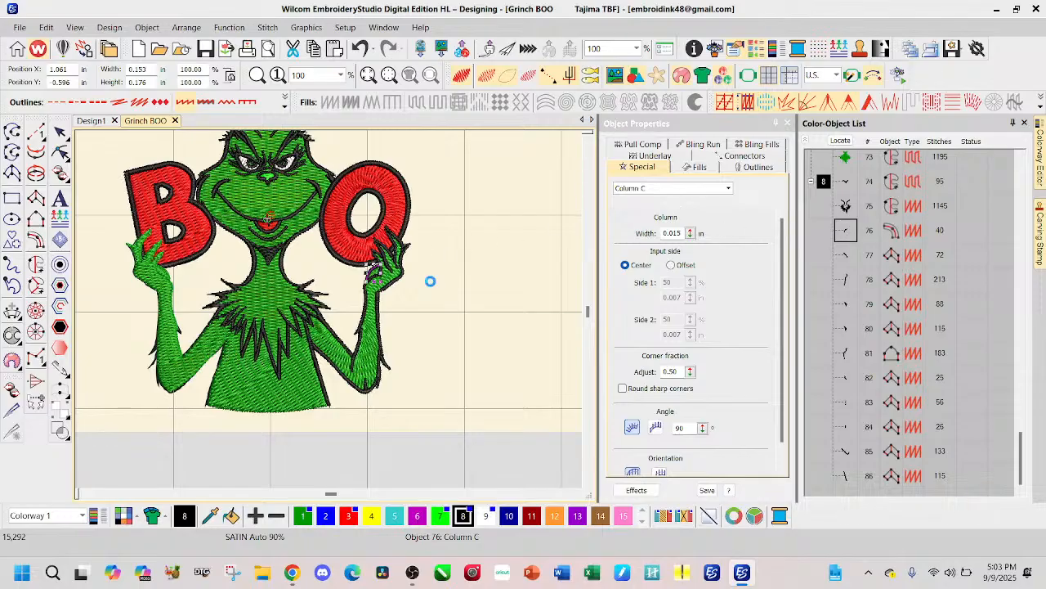
scroll(399, 274, "up", 2)
scroll(260, 283, "down", 2)
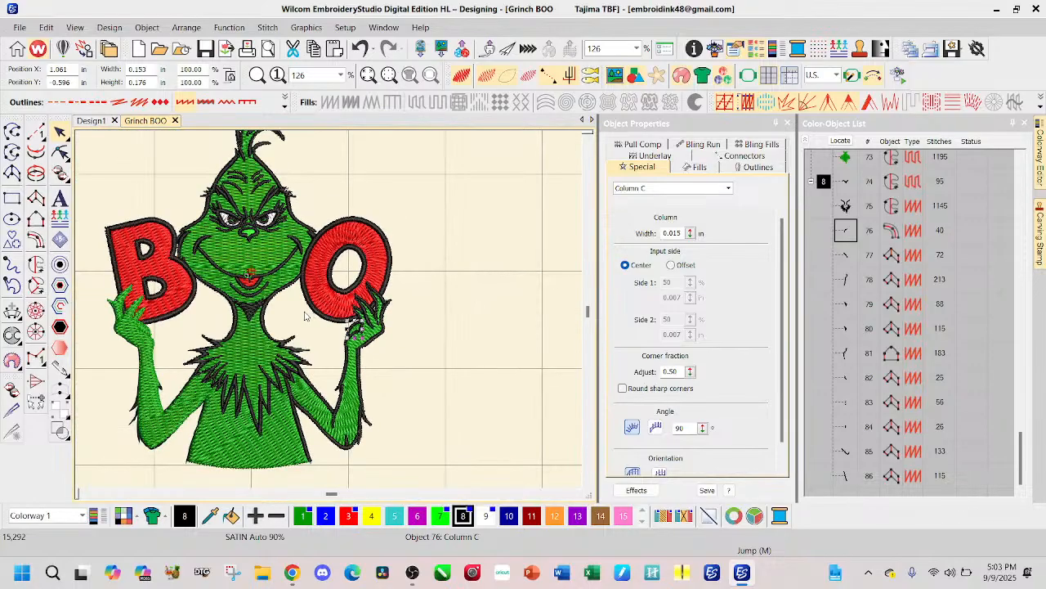
scroll(330, 314, "up", 4)
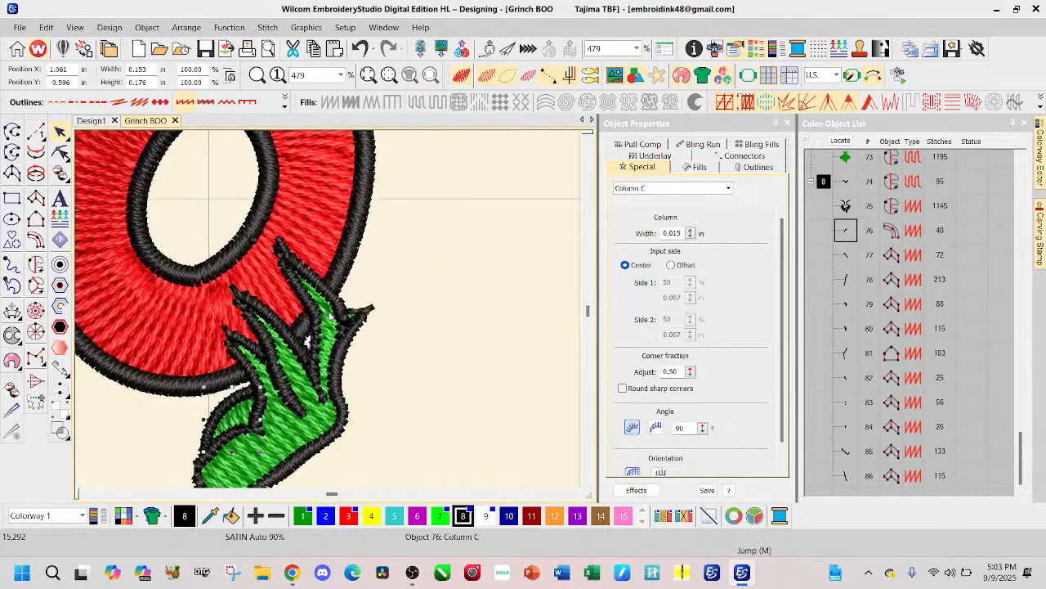
scroll(328, 315, "down", 4)
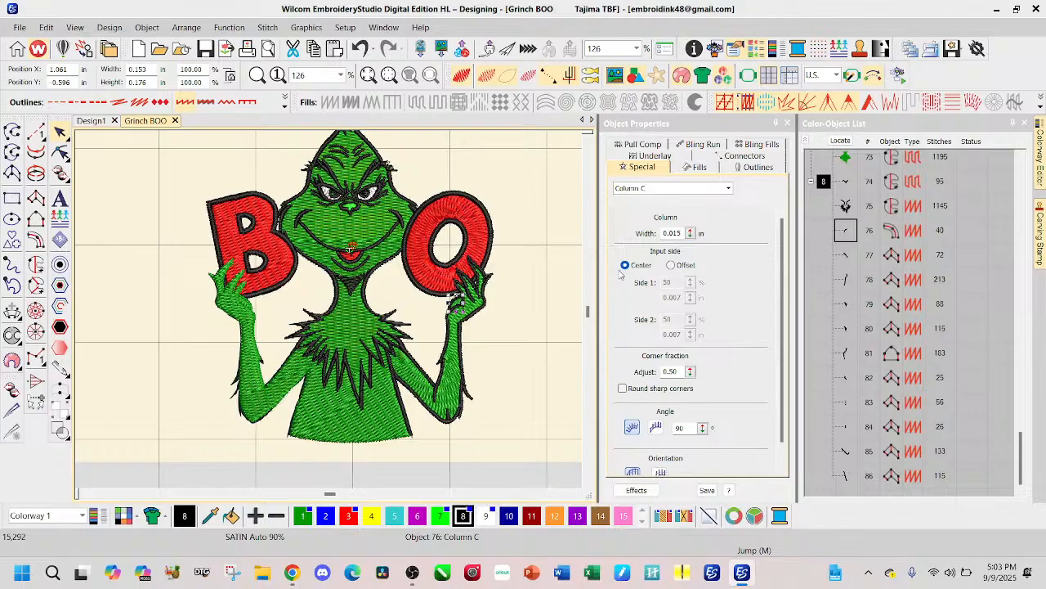
key("s")
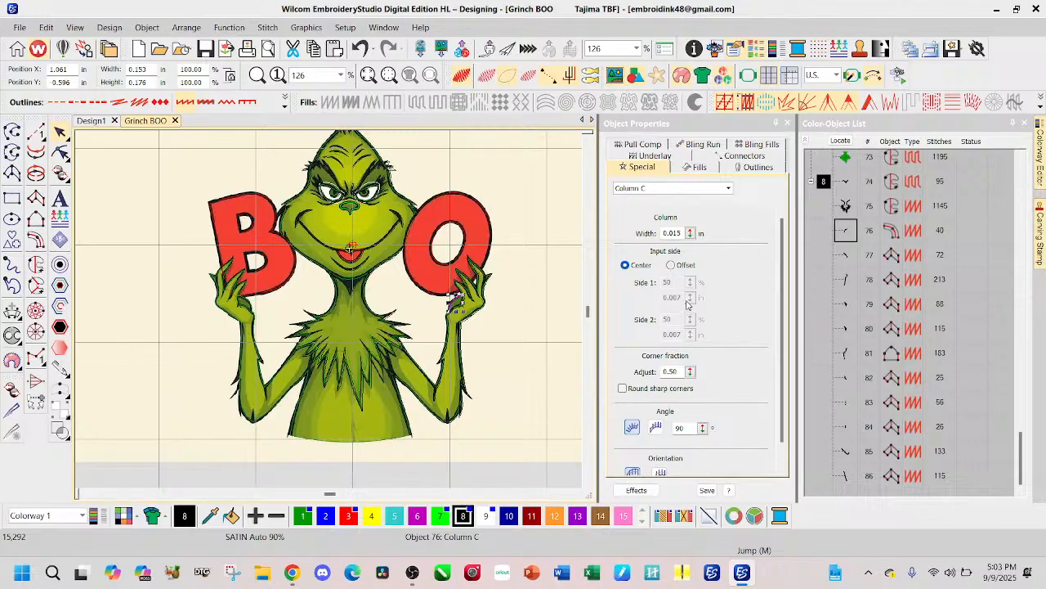
key("Escape")
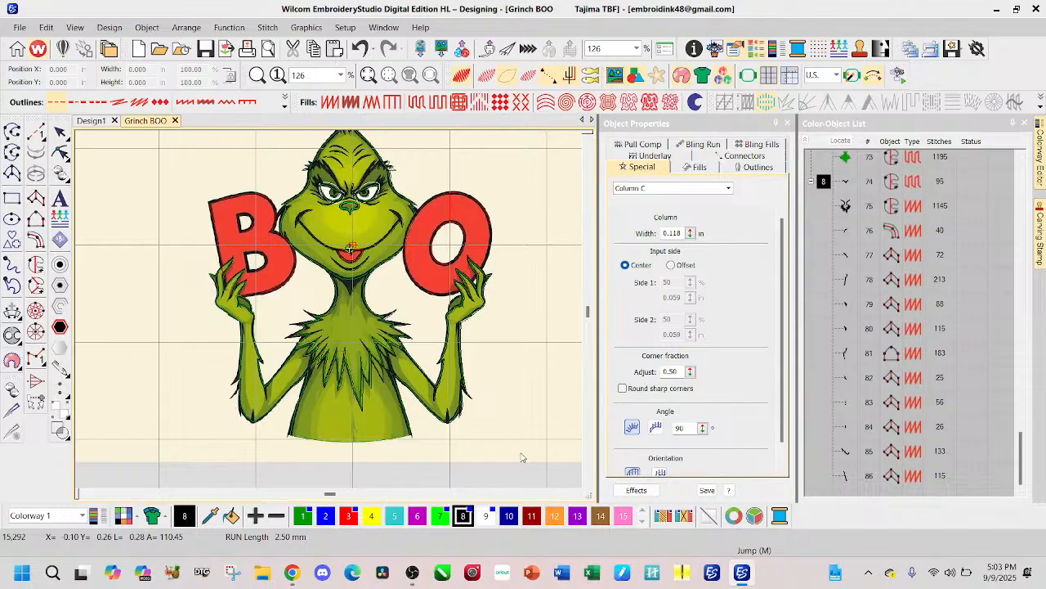
left_click(847, 232)
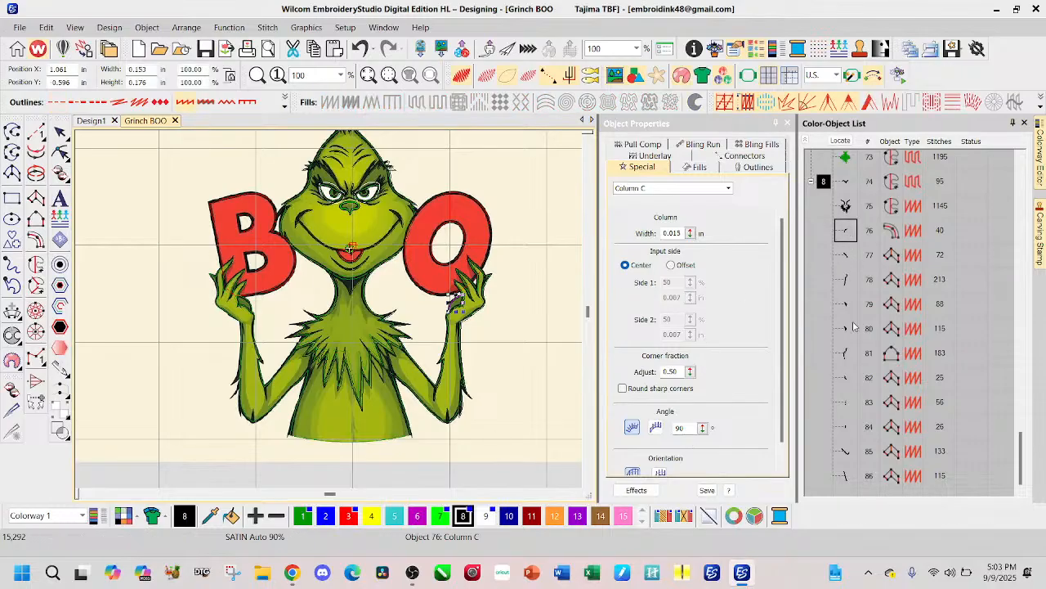
left_click(846, 479, "shift")
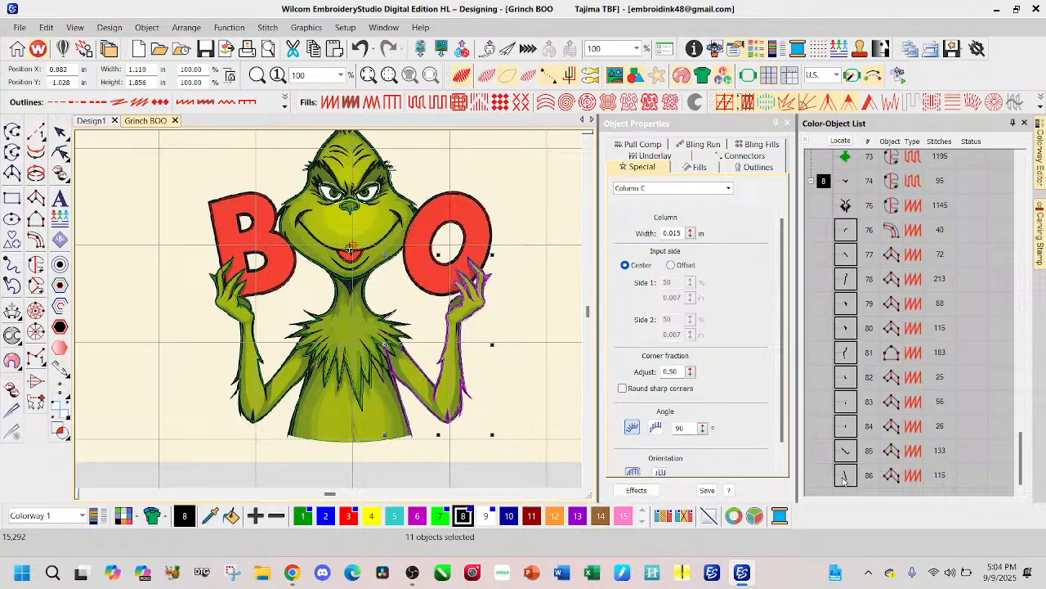
key("ctrl+g")
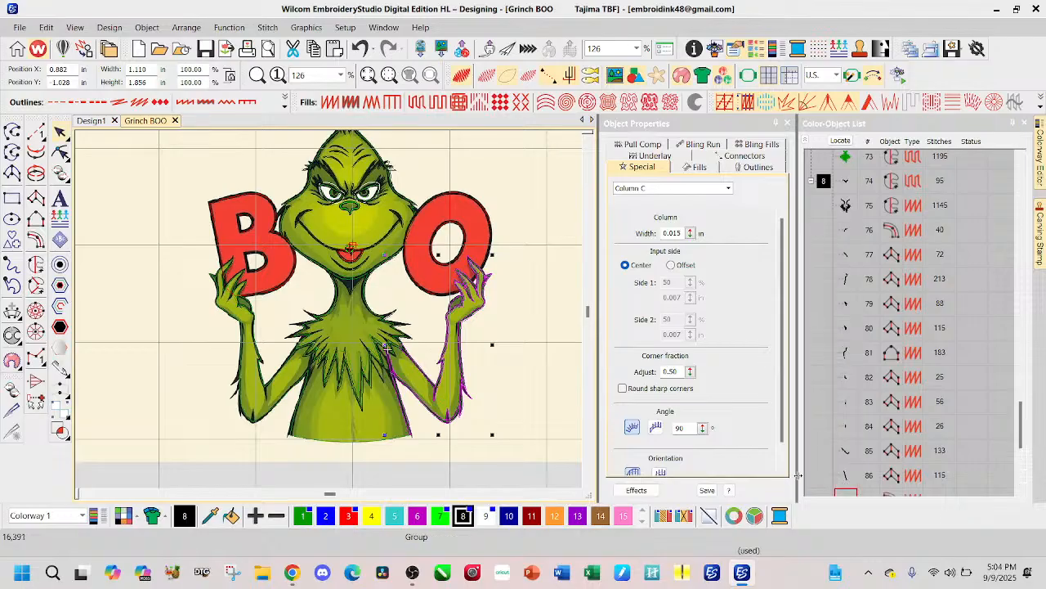
Step: Mirror the grouped outline copy horizontally and move it onto the arm holding the B and that side of the body
left_click(45, 27)
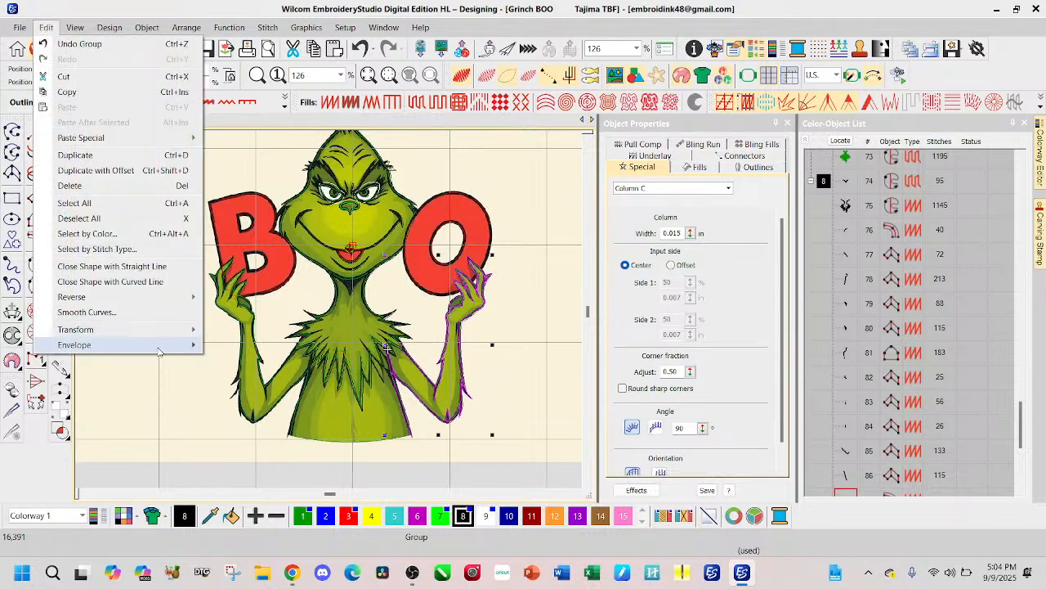
mouse_move(155, 326)
left_click(266, 334)
left_click_drag(485, 362, 313, 367)
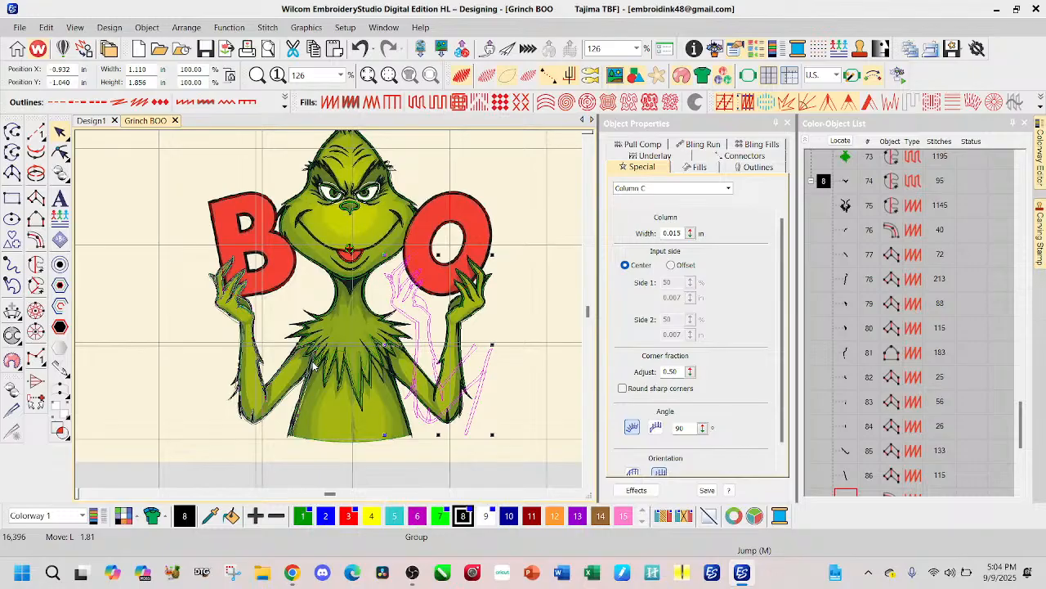
left_click_drag(313, 367, 314, 366)
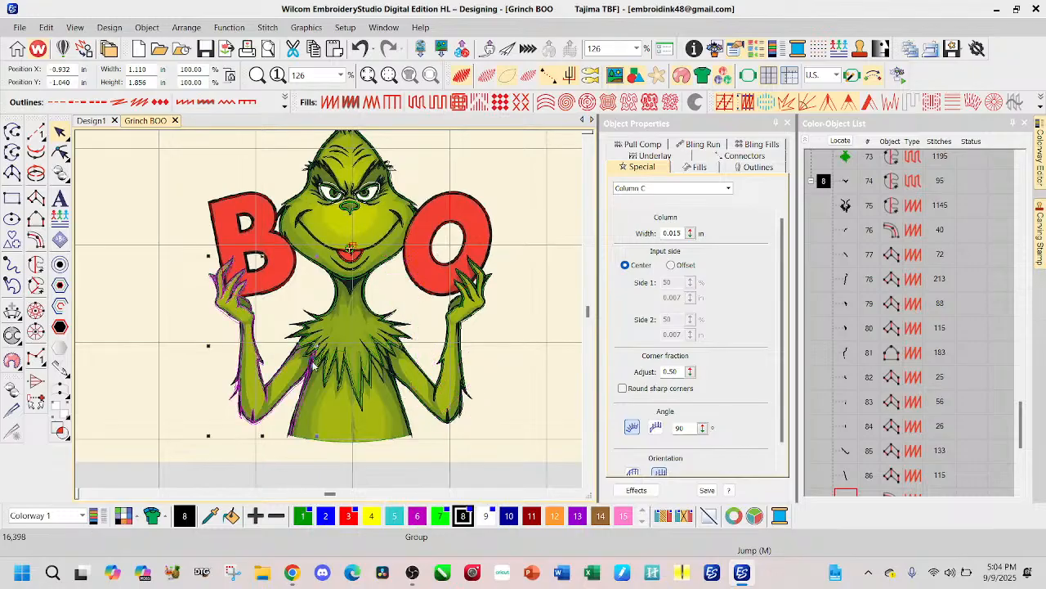
scroll(314, 367, "up", 3)
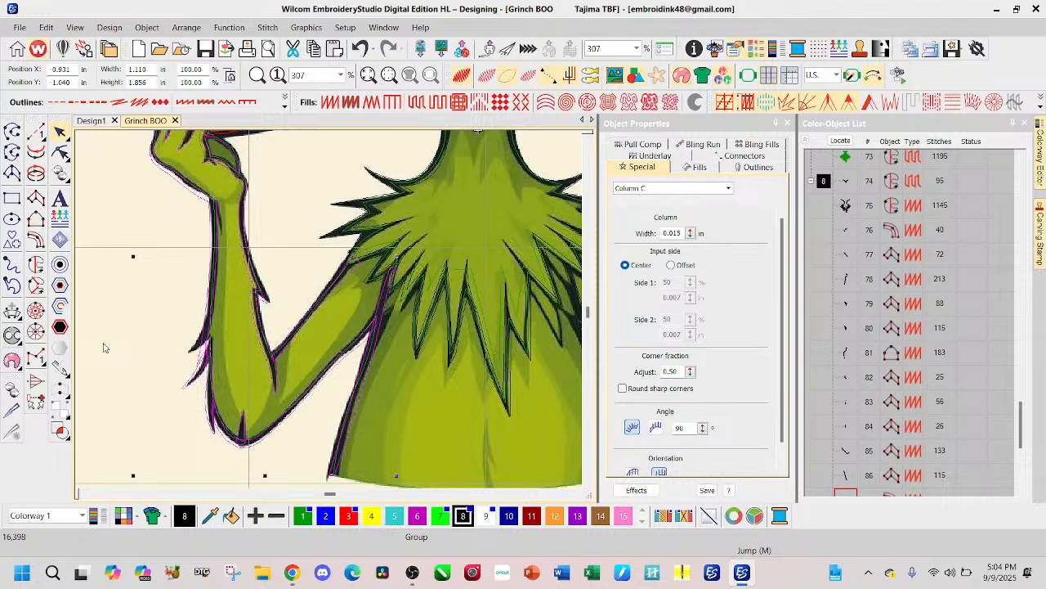
key("Escape")
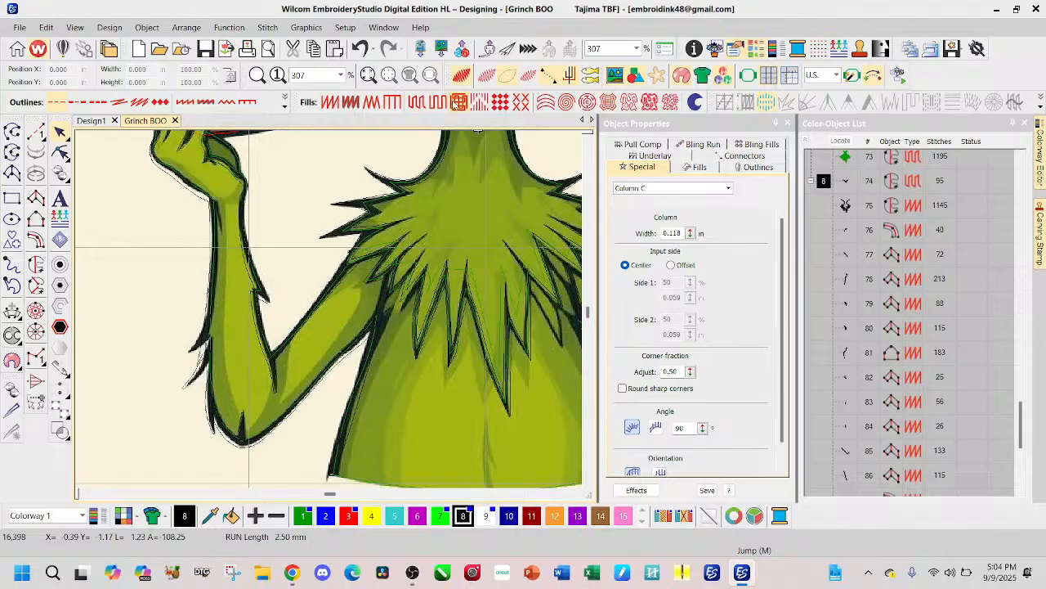
Step: Show the stitches and nudge the mirrored inner forearm outline on the B side slightly toward the chest
key("t")
scroll(344, 302, "down", 2)
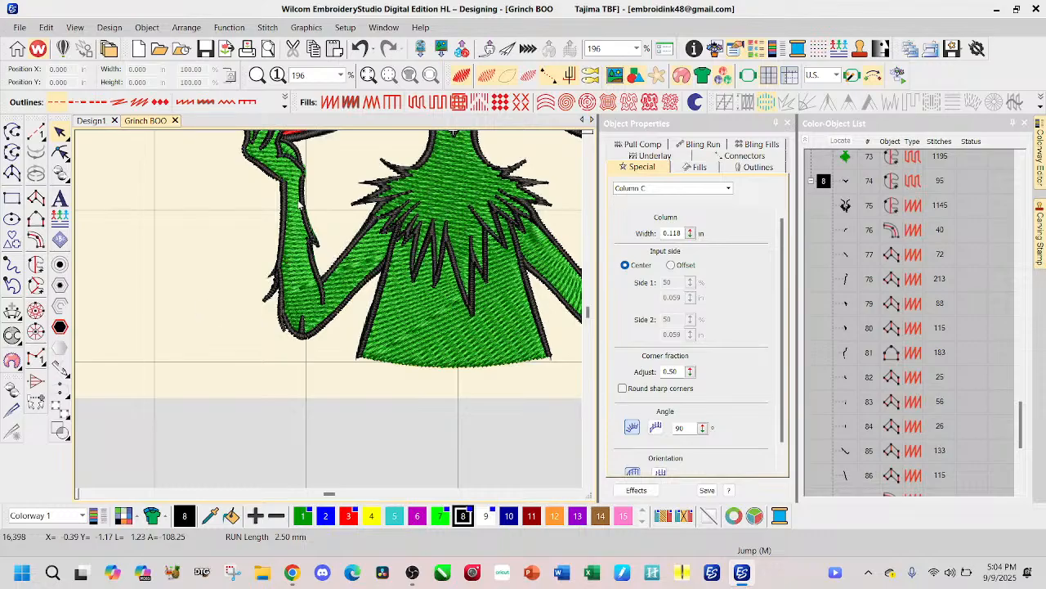
scroll(312, 179, "down", 1)
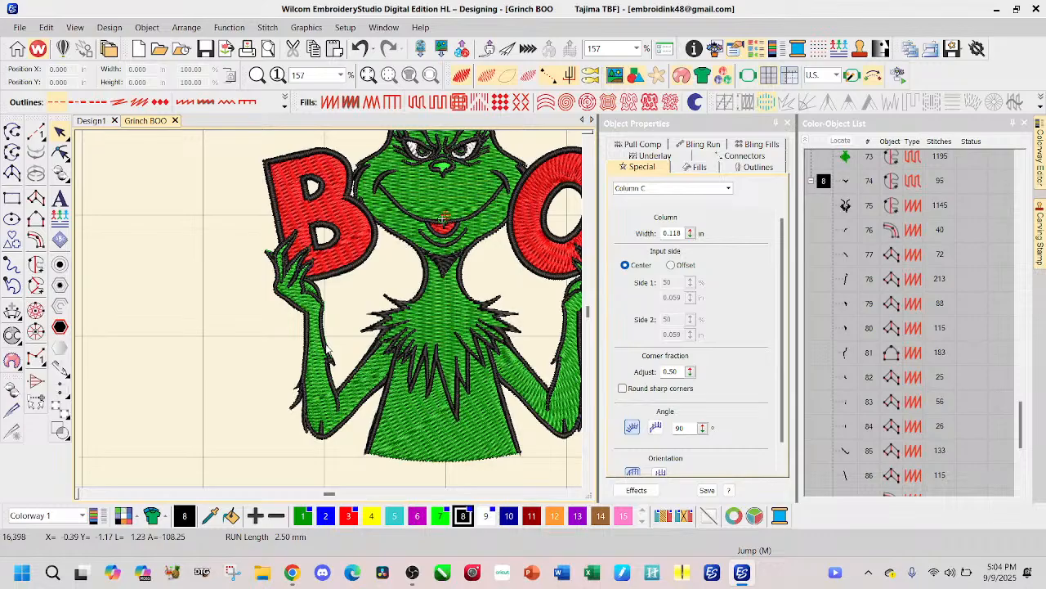
left_click(327, 350)
scroll(327, 343, "up", 2)
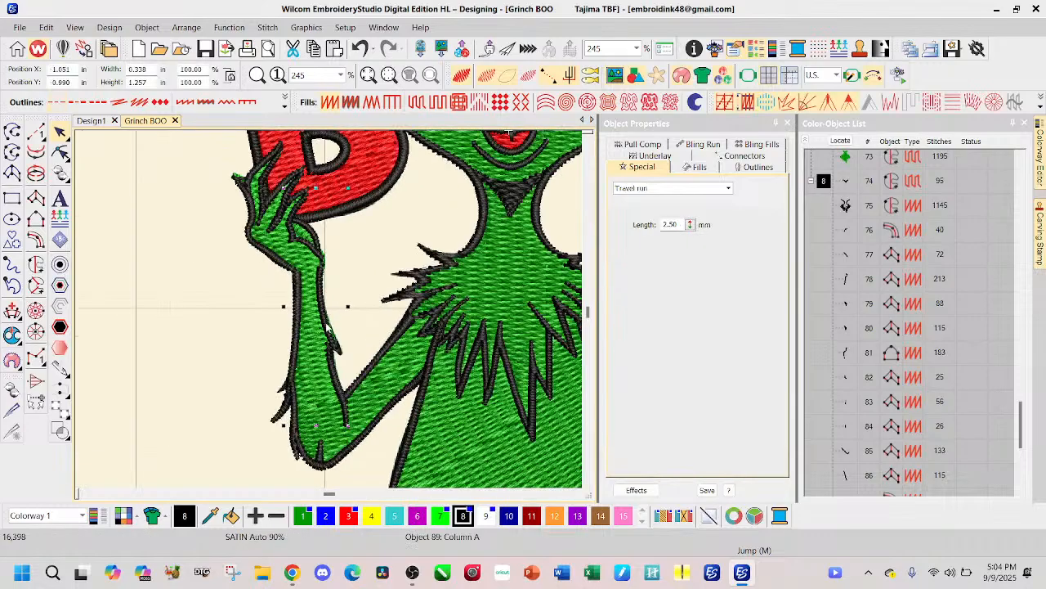
key("Right")
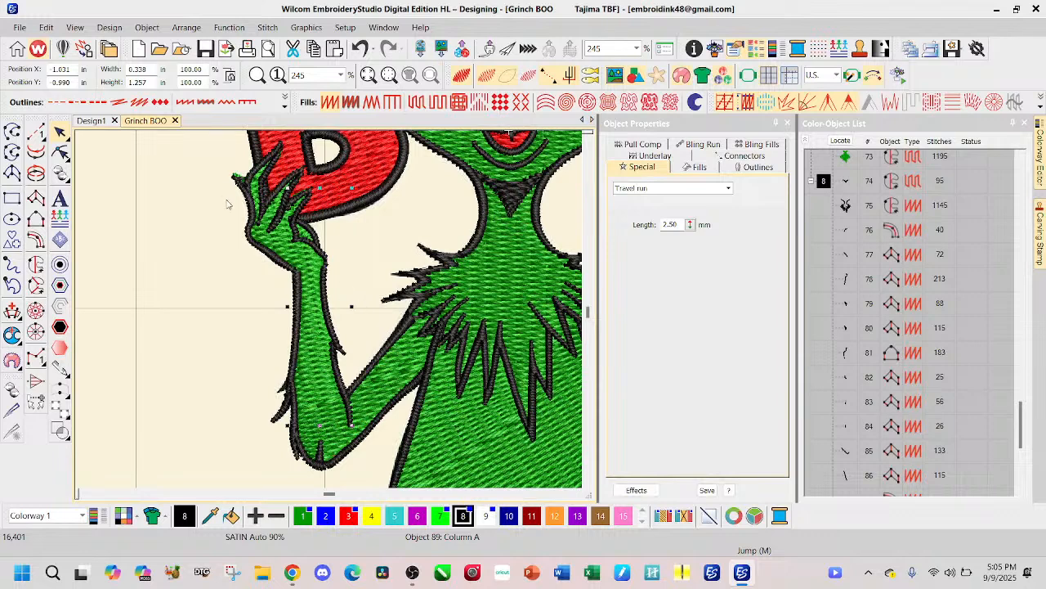
Step: Reshape the thumb-side tip of the outer hand outline below the B so it extends upward and covers the green fill's point
scroll(246, 184, "up", 2)
left_click(325, 316)
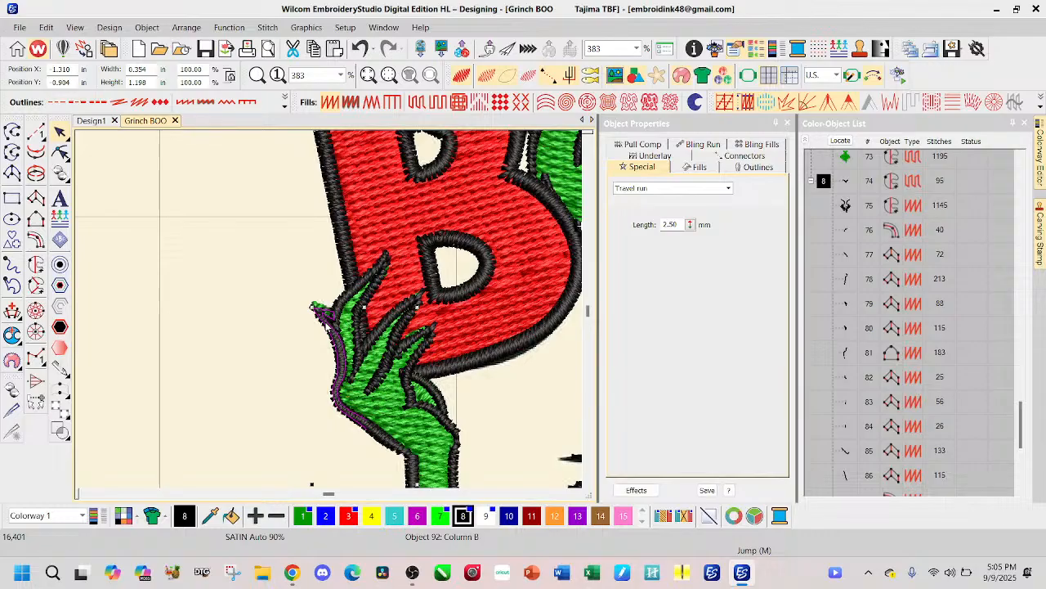
left_click(61, 152)
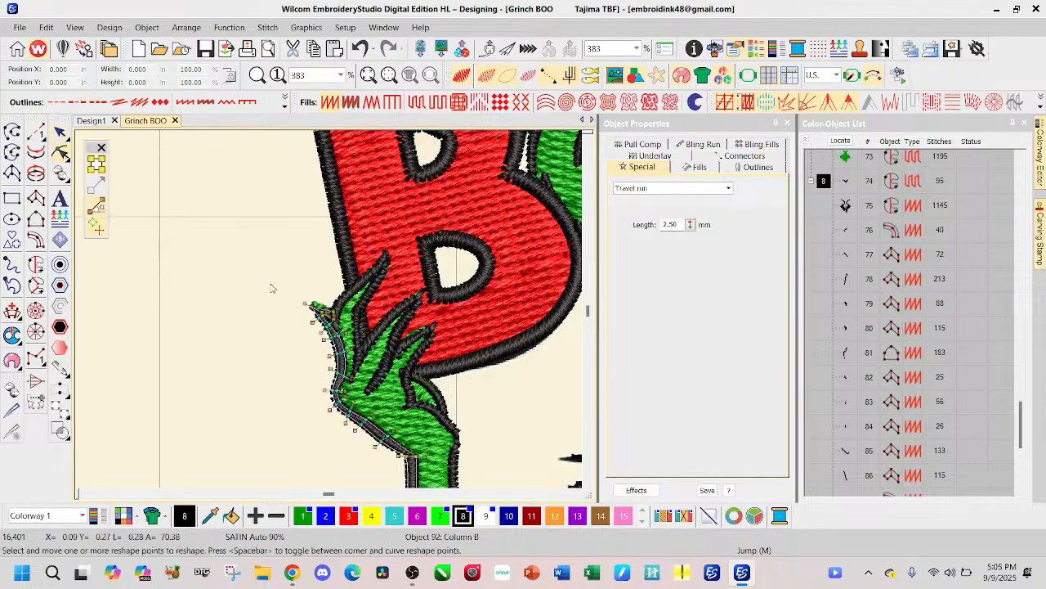
scroll(319, 310, "up", 6)
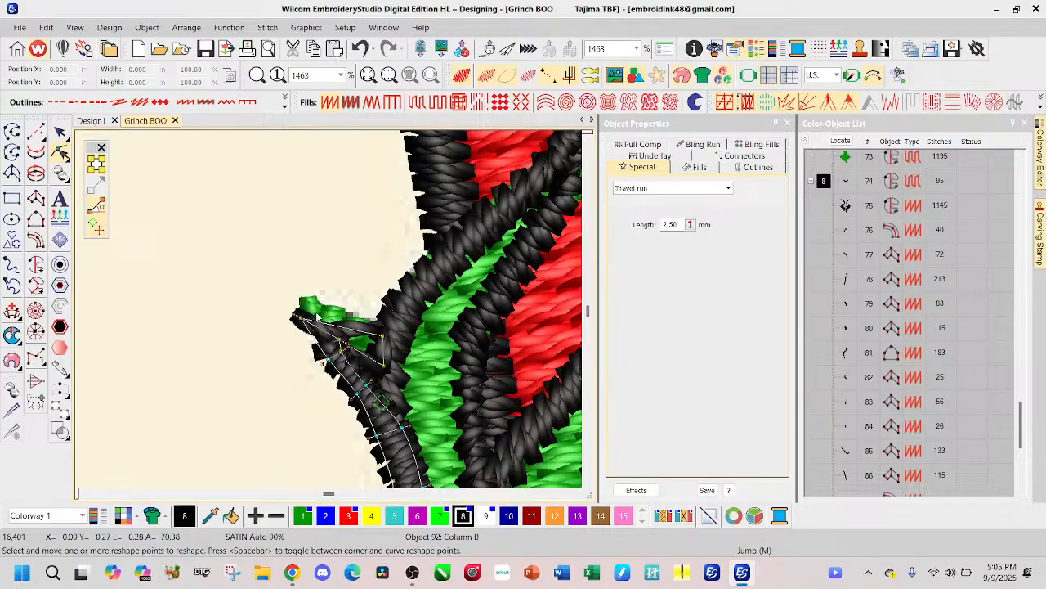
left_click_drag(301, 315, 301, 291)
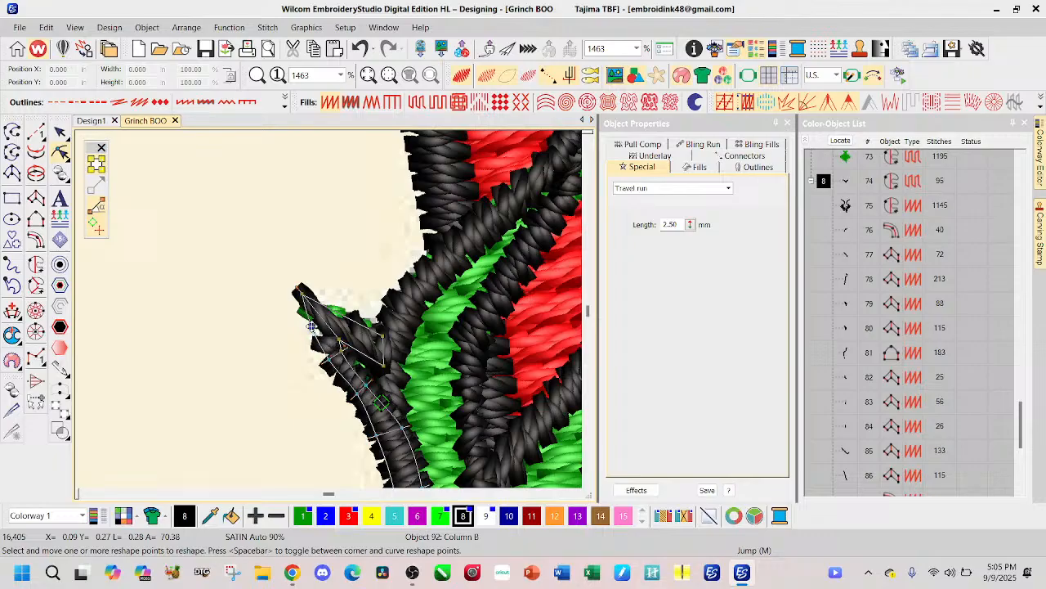
left_click(308, 323)
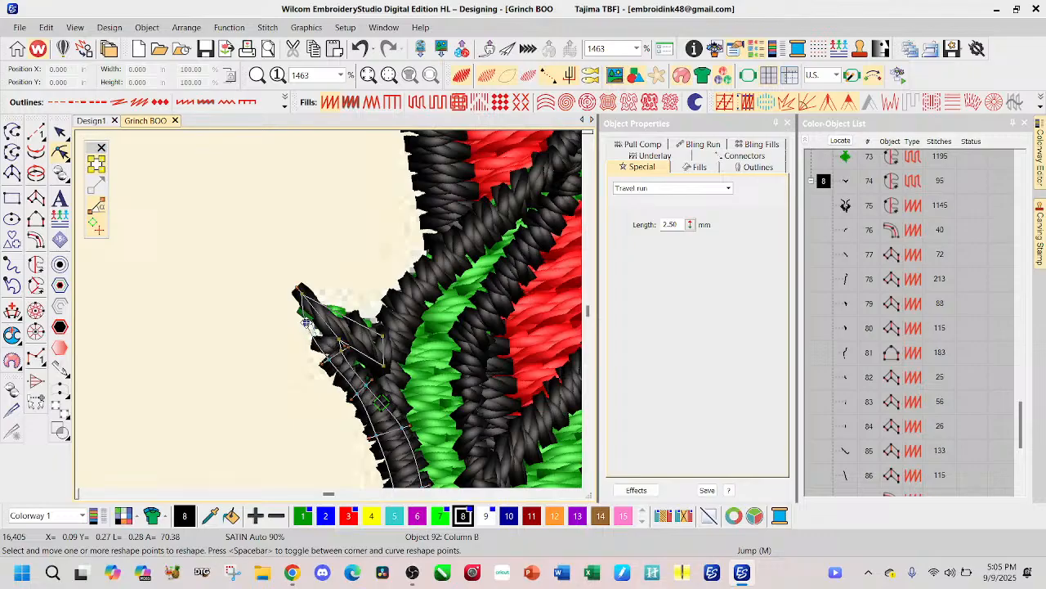
left_click(350, 313)
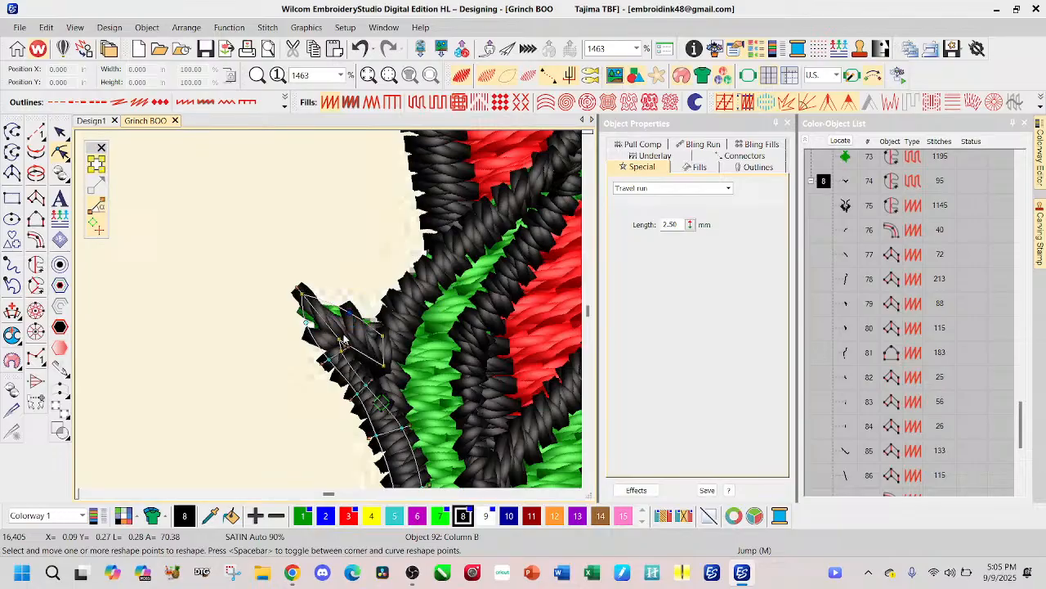
left_click_drag(298, 288, 306, 289)
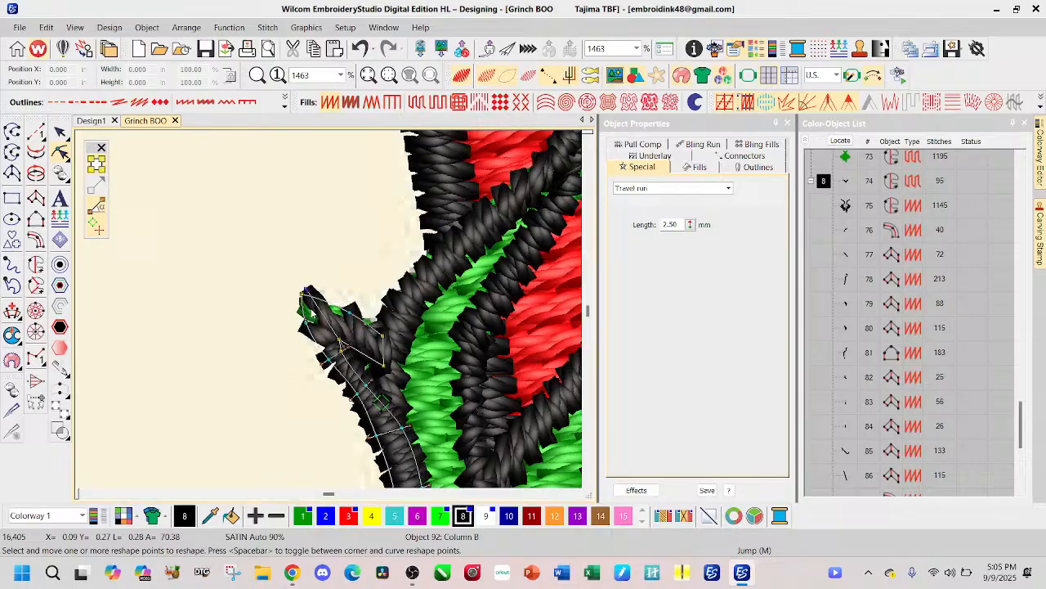
Step: Move the mirrored body side outline next to the B-side arm outward by about 0.01 in
scroll(315, 317, "down", 2)
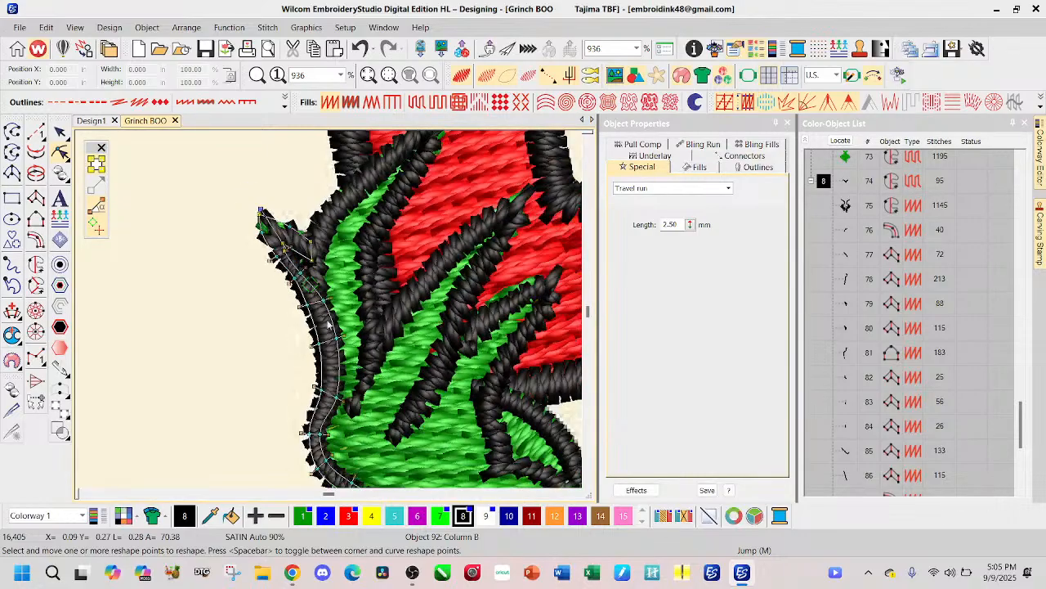
scroll(329, 313, "down", 3)
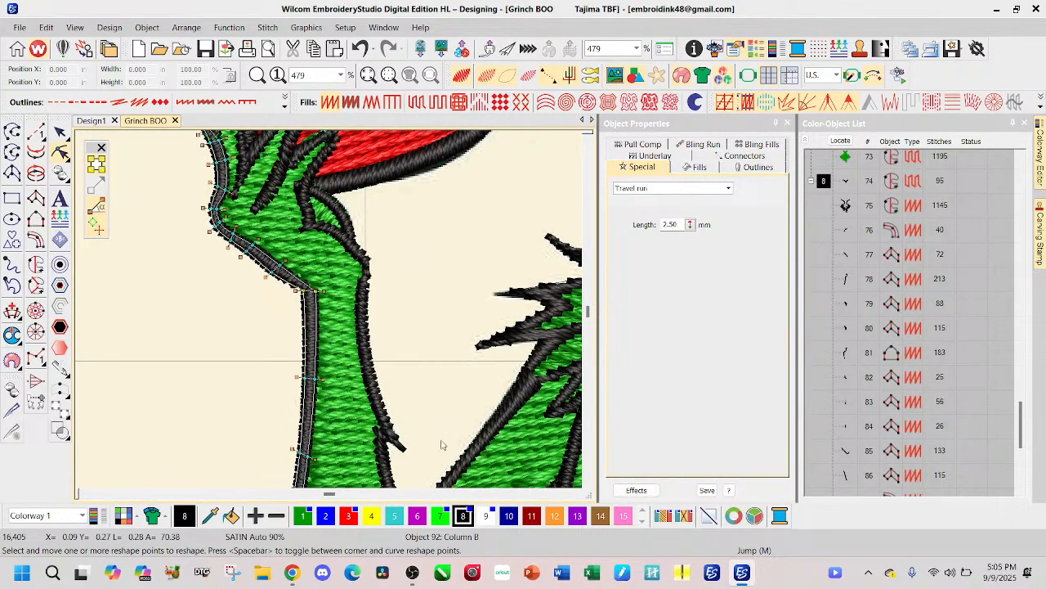
scroll(330, 313, "down", 2)
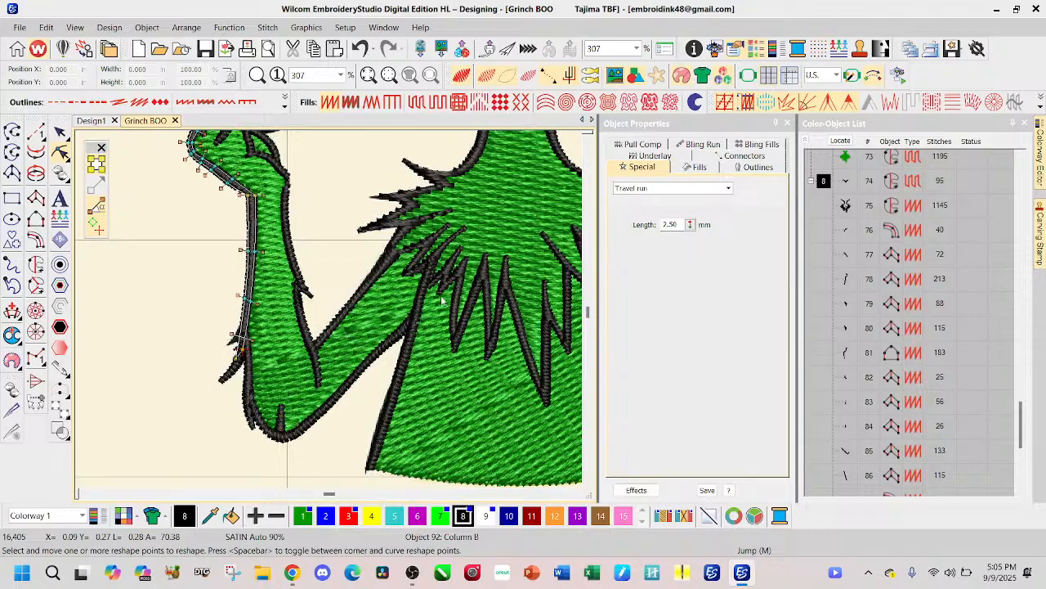
left_click(421, 290)
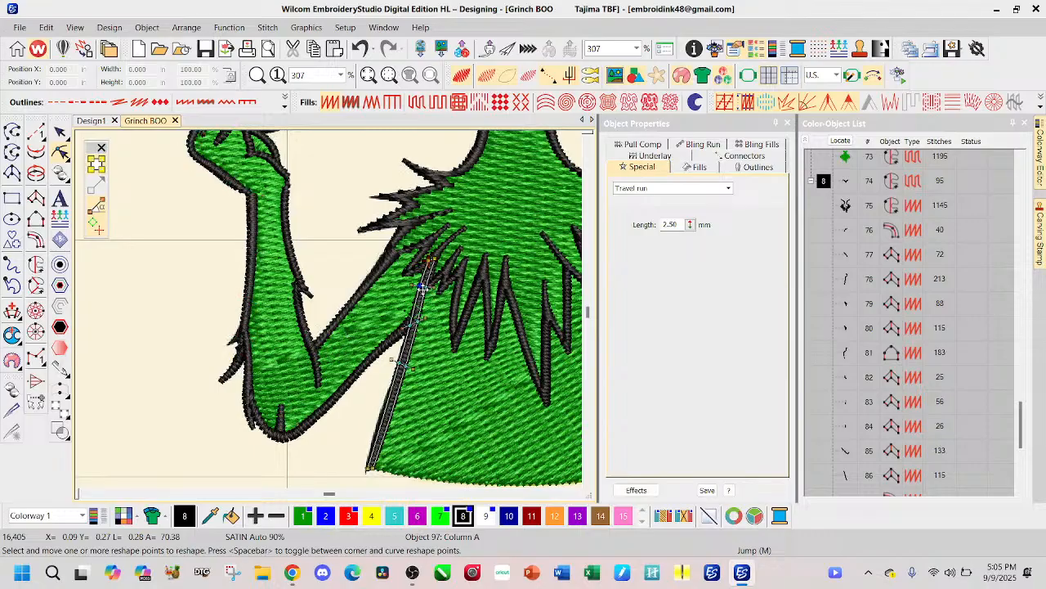
left_click(60, 133)
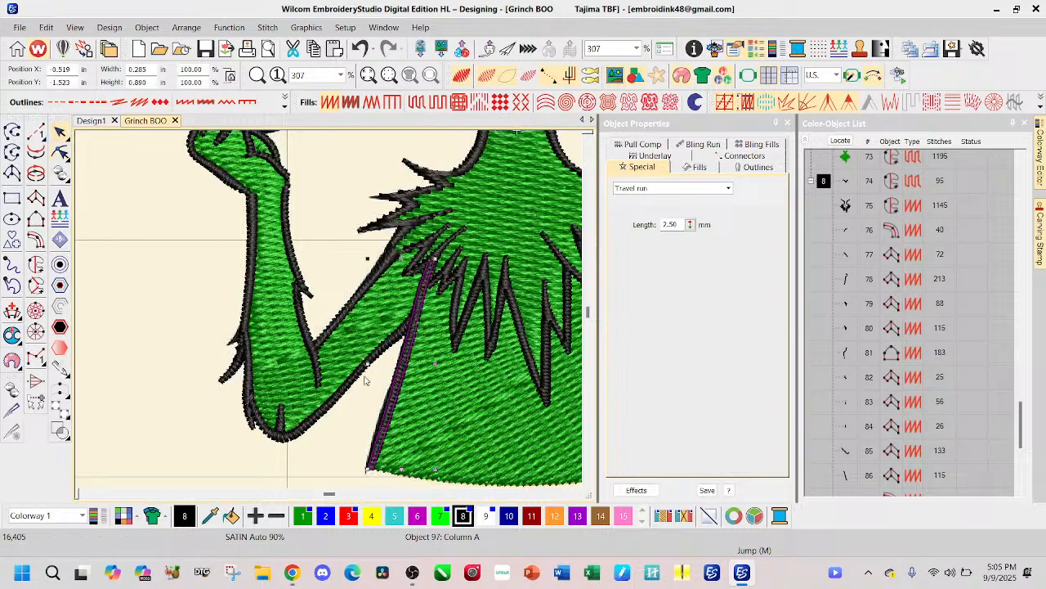
left_click_drag(393, 400, 390, 396)
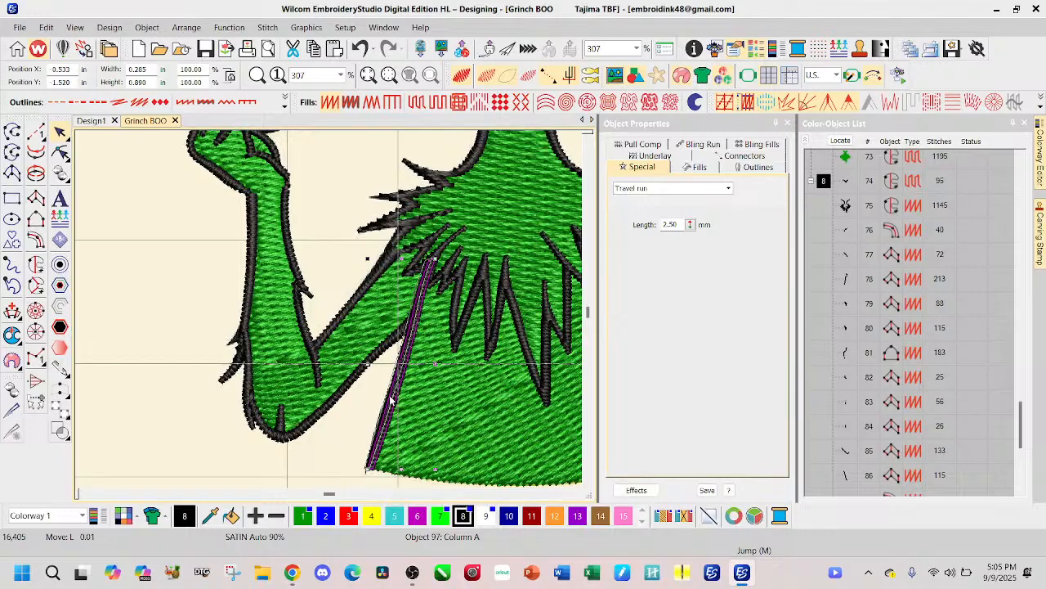
left_click_drag(390, 395, 389, 393)
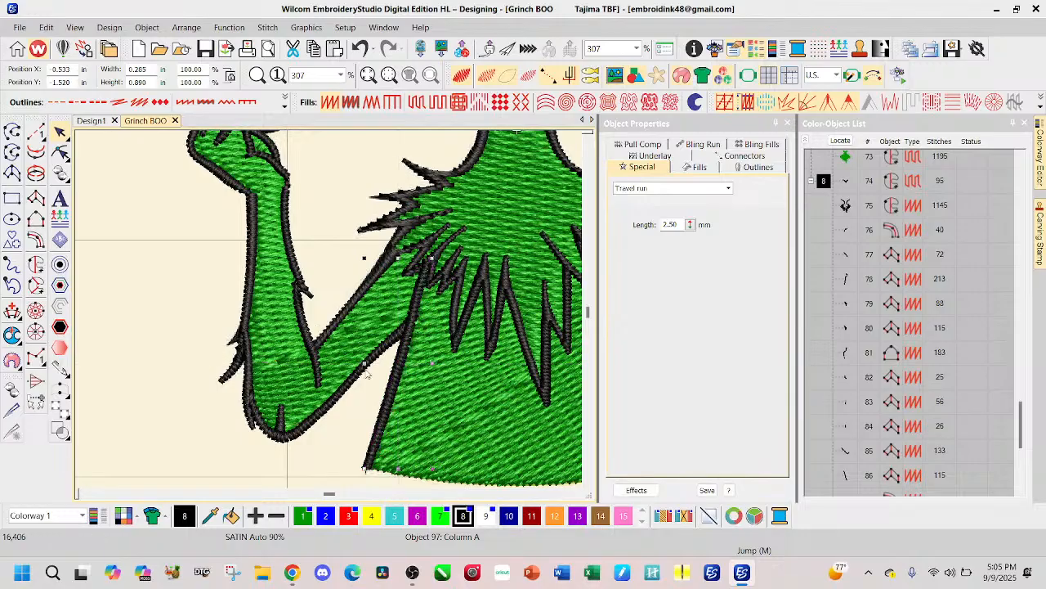
Step: Reshape the upper end of that body side outline, narrowing and tucking it under the chest fur, with stitches hidden while adjusting
left_click(61, 152)
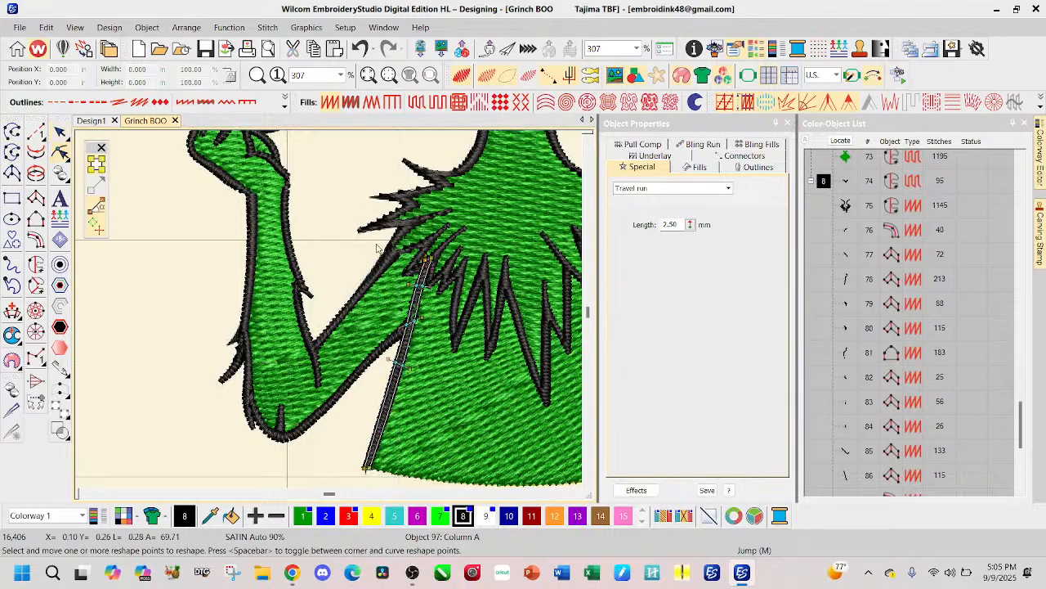
scroll(330, 313, "up", 2)
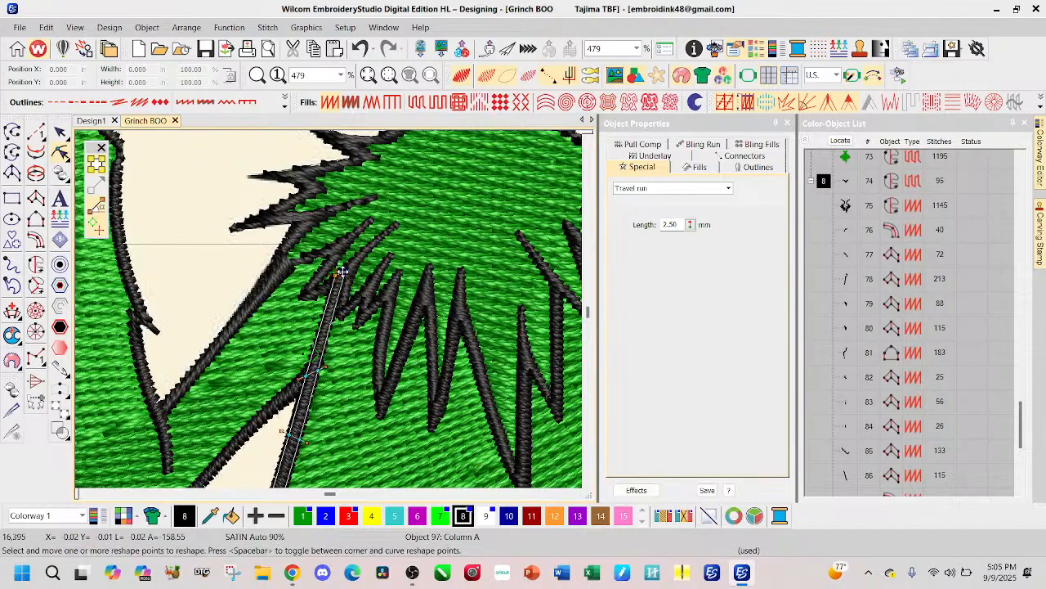
left_click(461, 76)
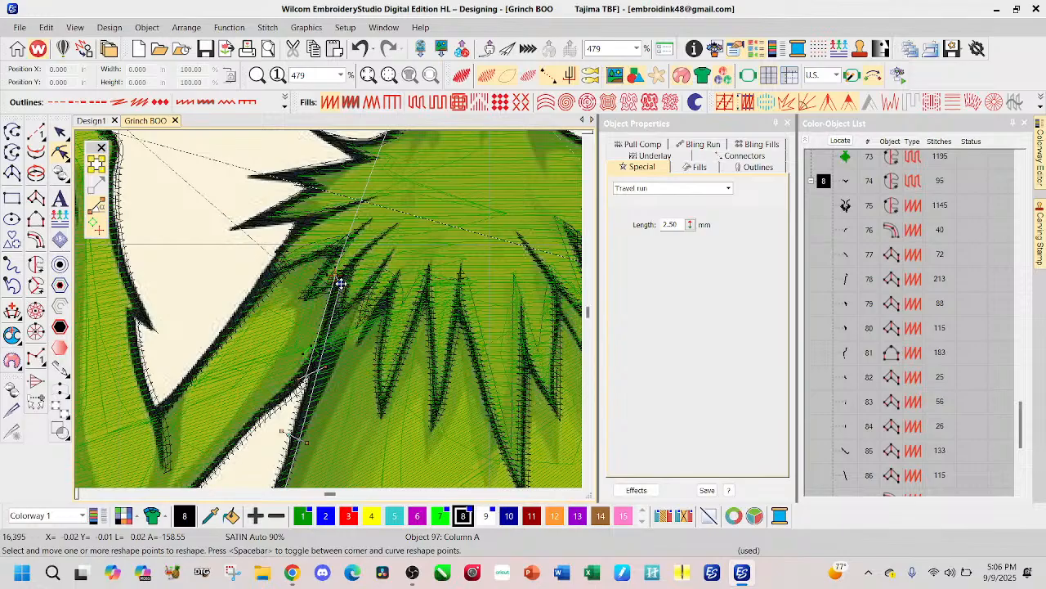
left_click_drag(343, 281, 335, 279)
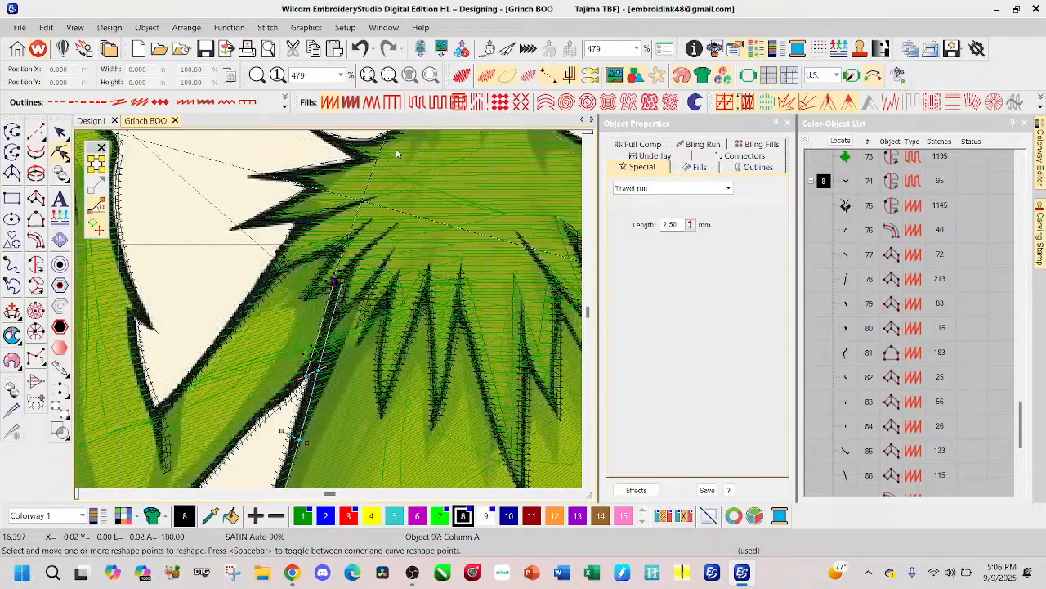
left_click(461, 75)
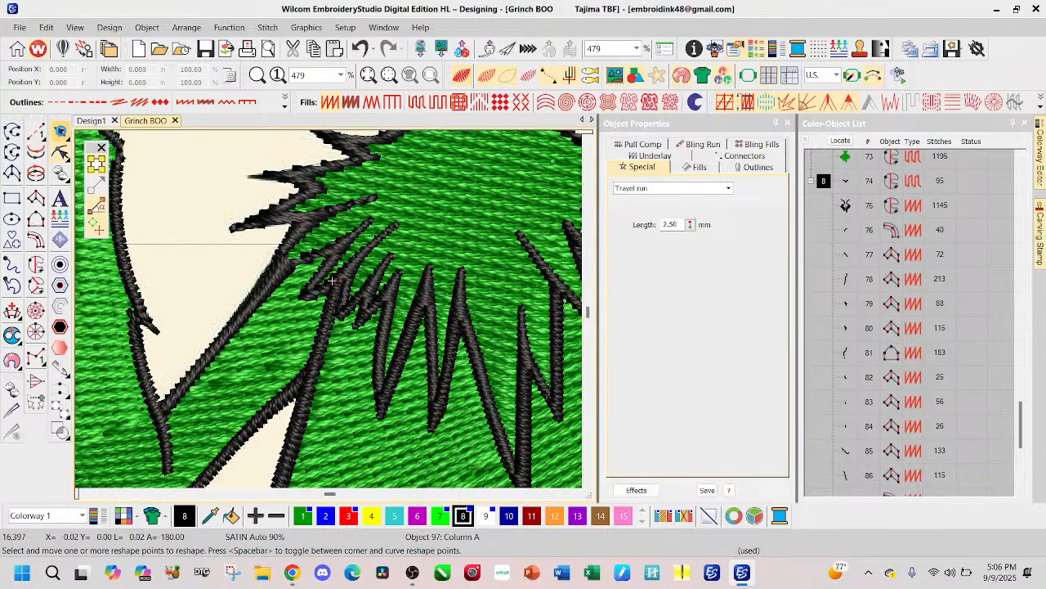
left_click(59, 132)
Step: Move the black neck and chest fur outline down the stitching sequence to position 97, directly after the mirrored arm and body outlines
scroll(454, 373, "down", 2)
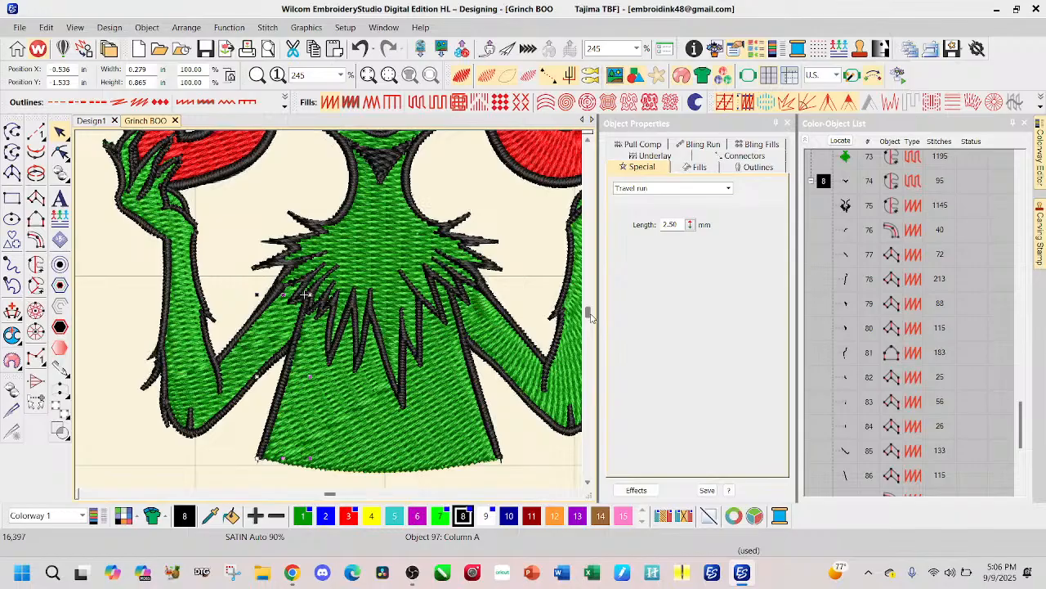
scroll(330, 314, "down", 1)
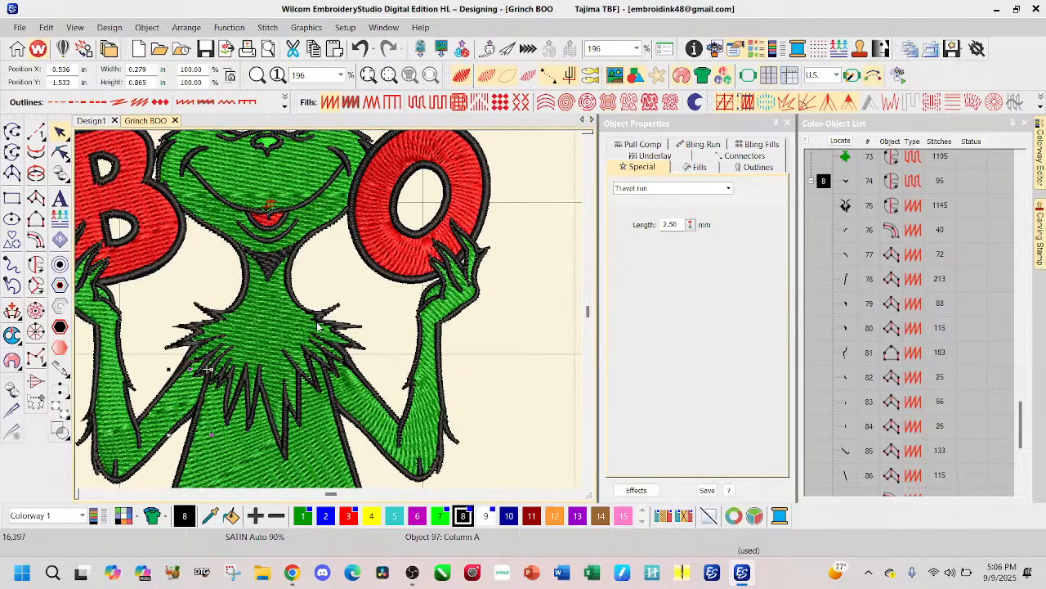
left_click(845, 205)
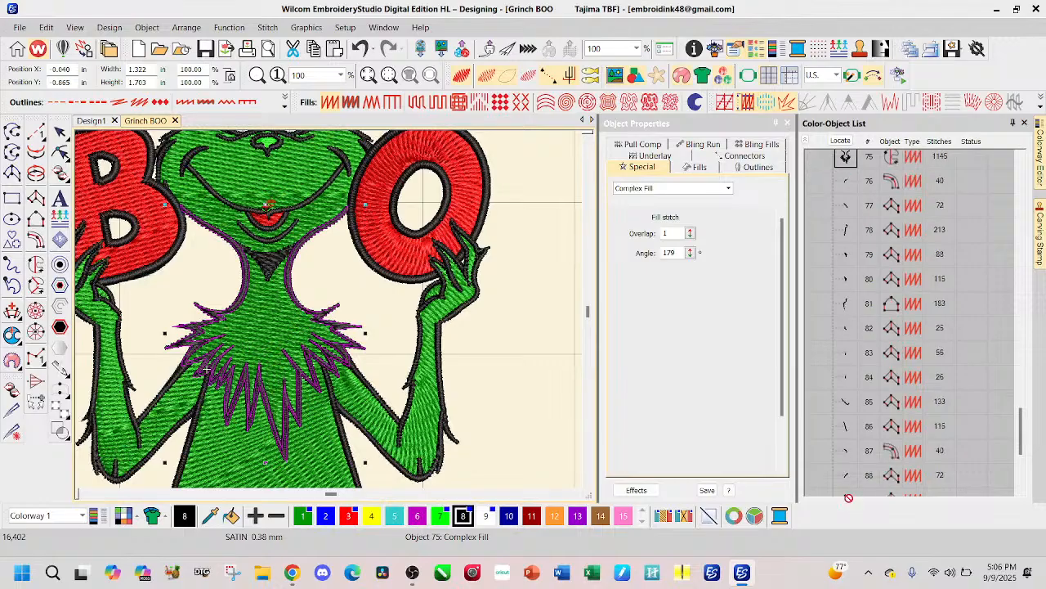
scroll(857, 497, "down", 2)
scroll(857, 497, "down", 1)
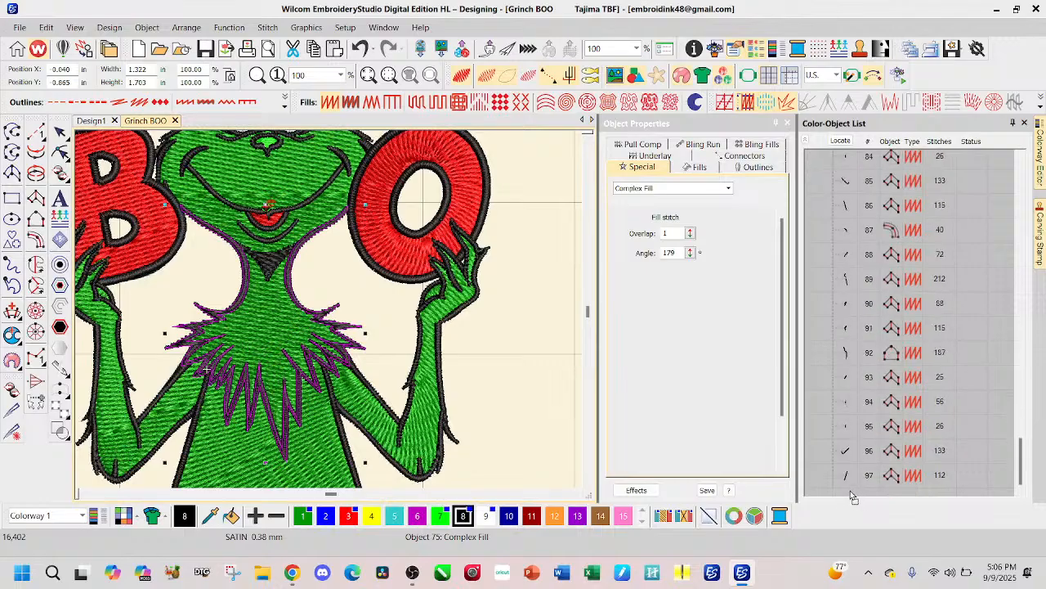
left_click(849, 486)
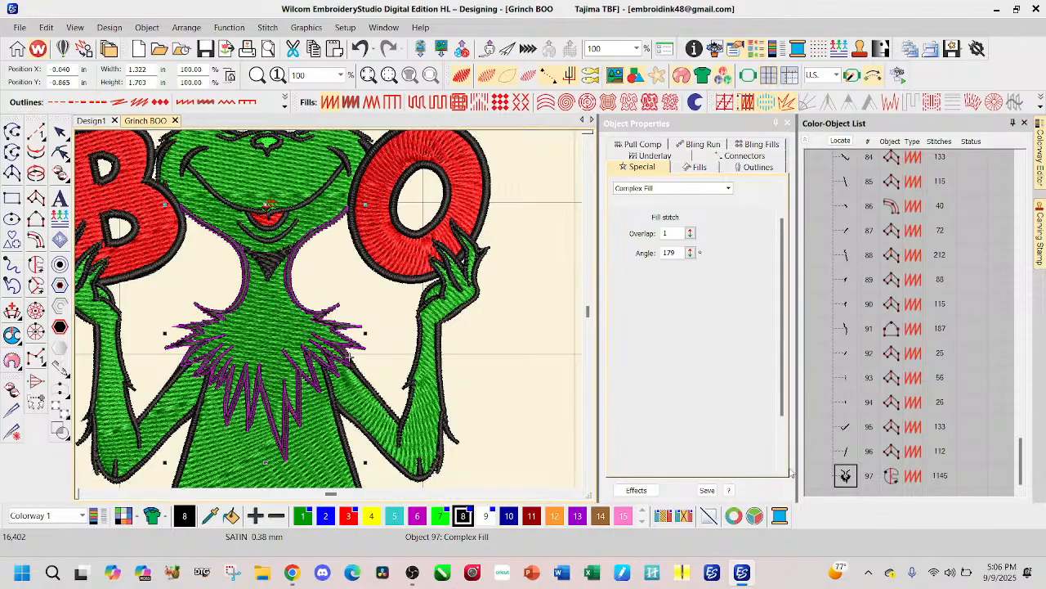
left_click(537, 340)
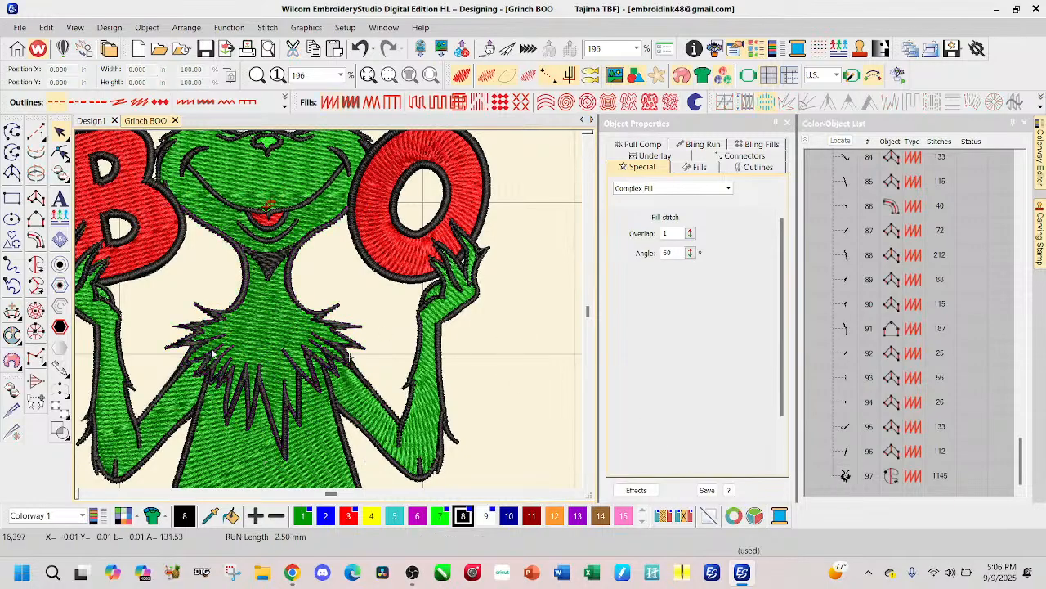
Step: Select the whole design and examine its overall size and the stitching of the face, eyes, nose and letters up close
scroll(210, 288, "down", 1)
scroll(326, 314, "down", 2)
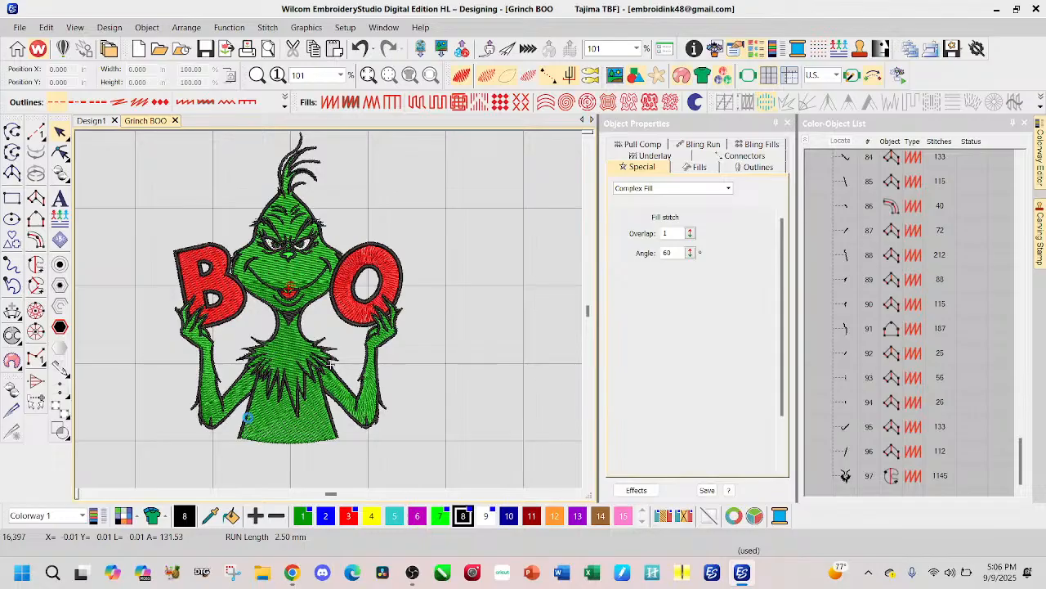
scroll(250, 413, "down", 4)
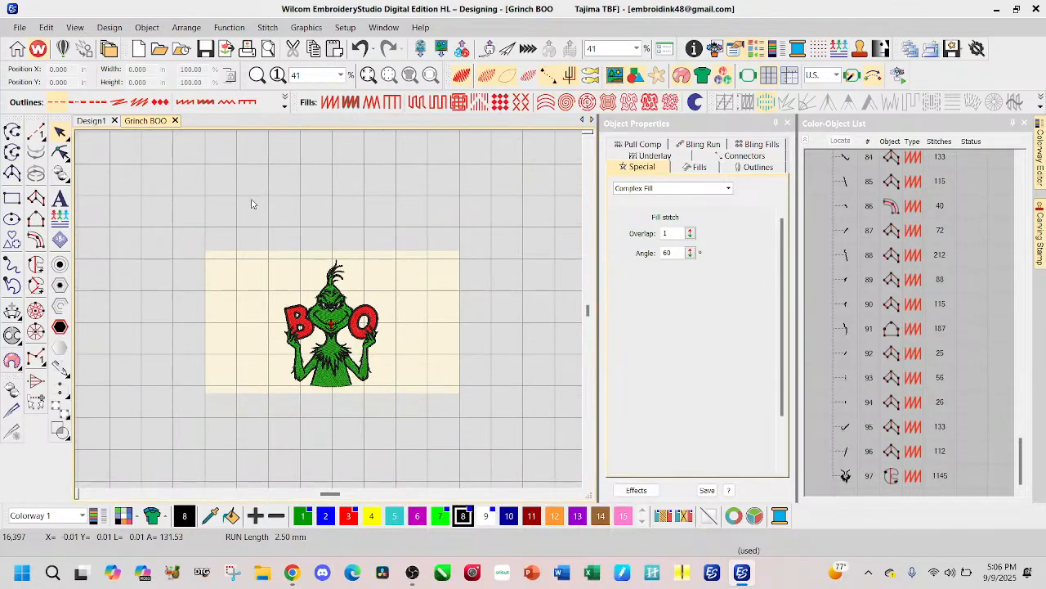
left_click_drag(224, 208, 416, 440)
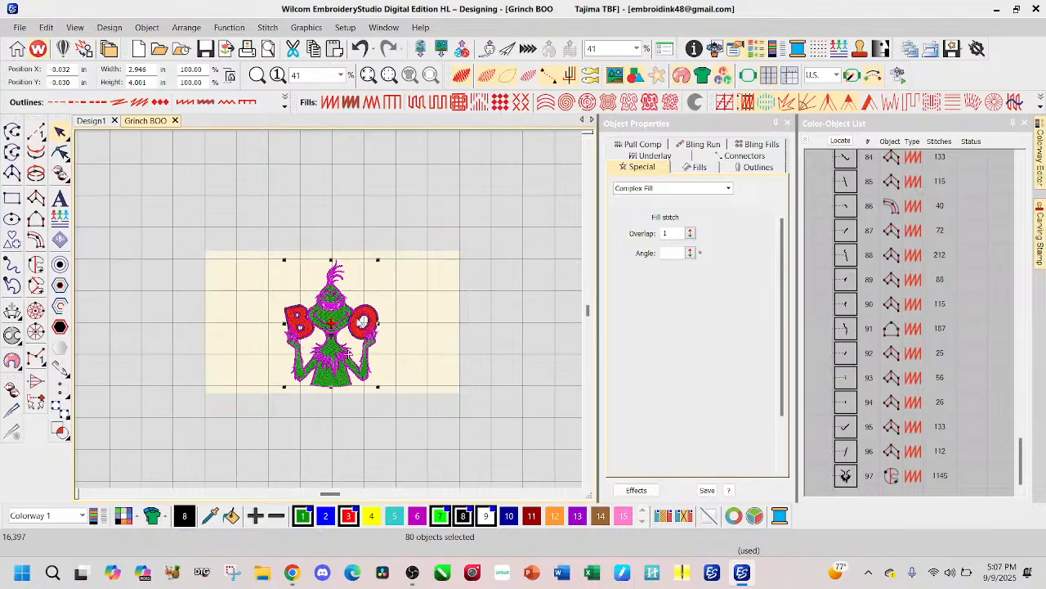
scroll(299, 356, "up", 1)
scroll(327, 314, "up", 5)
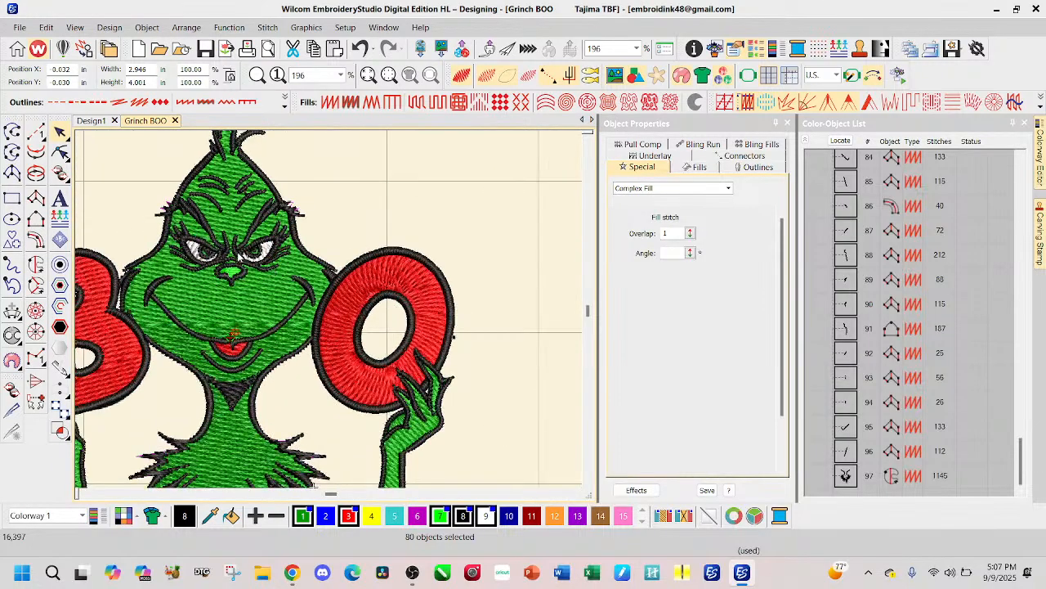
scroll(331, 314, "up", 3)
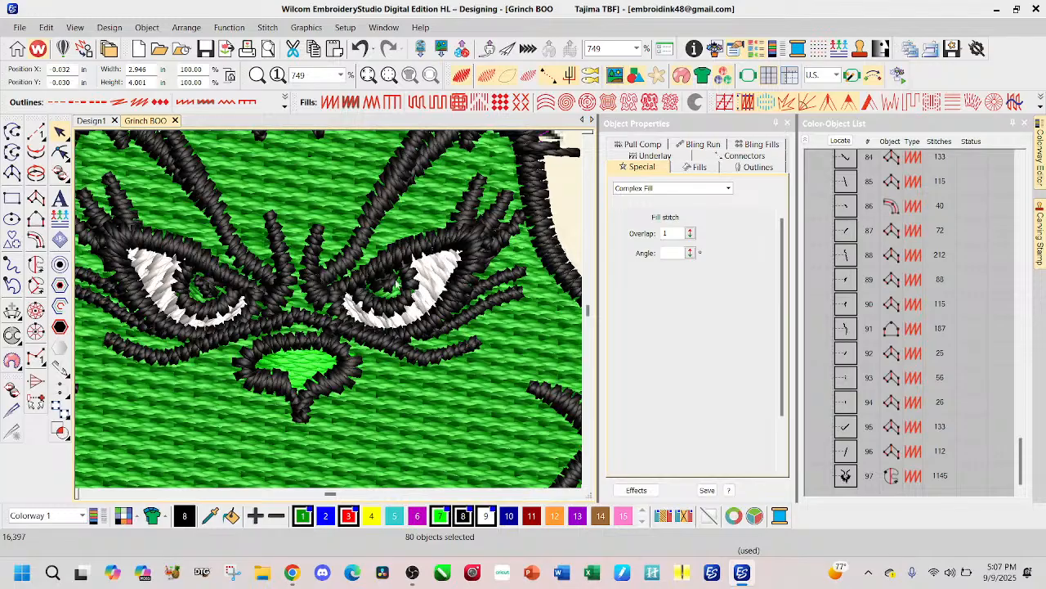
scroll(377, 251, "down", 2)
scroll(327, 315, "down", 7)
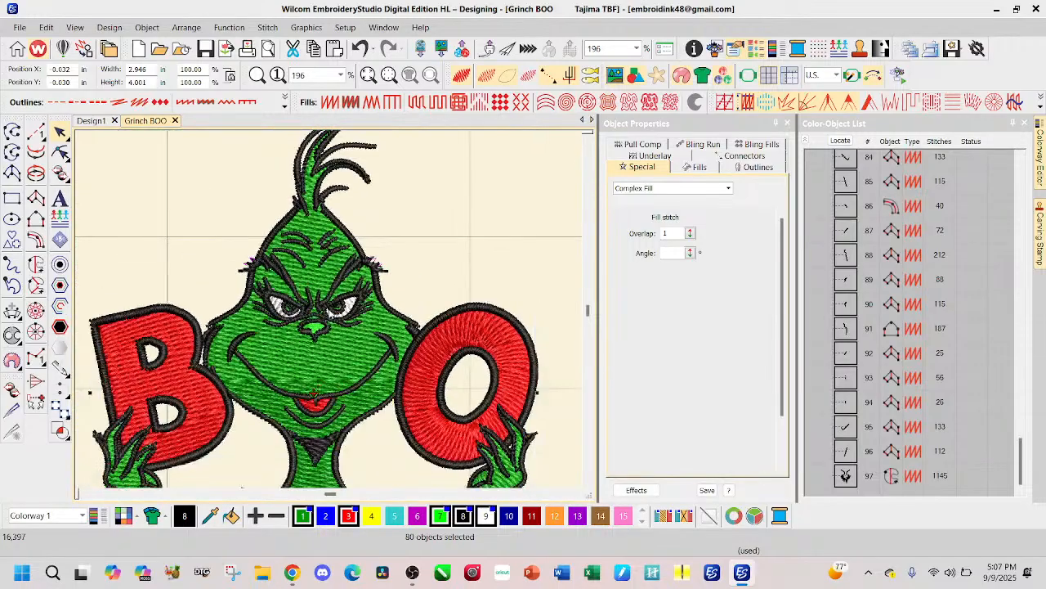
Step: Enlarge the whole selected design proportionally to about 5.86 in wide and 7.96 in high
scroll(330, 314, "down", 1)
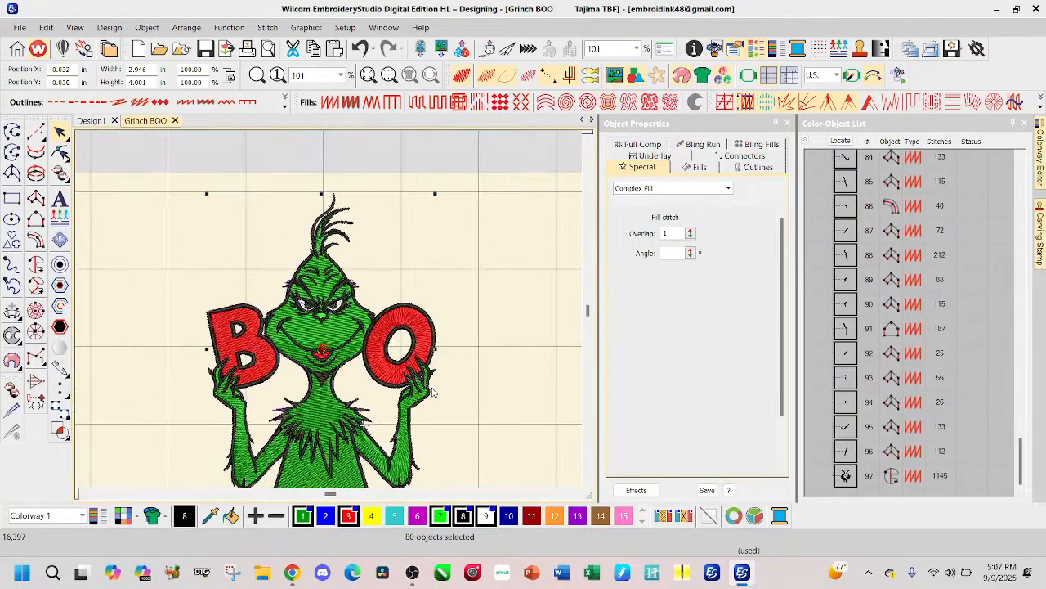
scroll(432, 391, "down", 1)
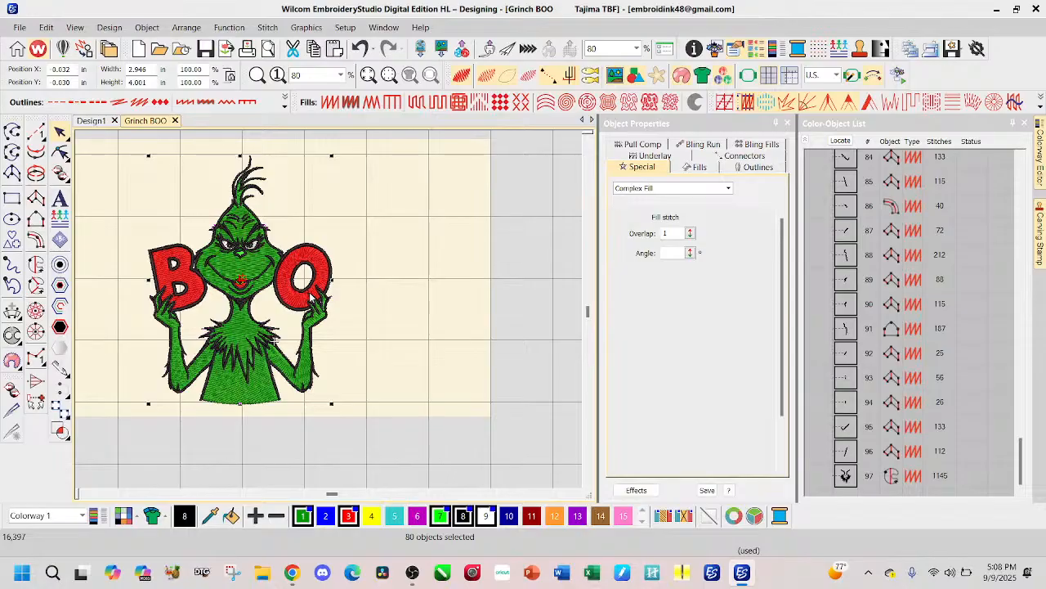
scroll(330, 314, "down", 1)
scroll(330, 315, "down", 2)
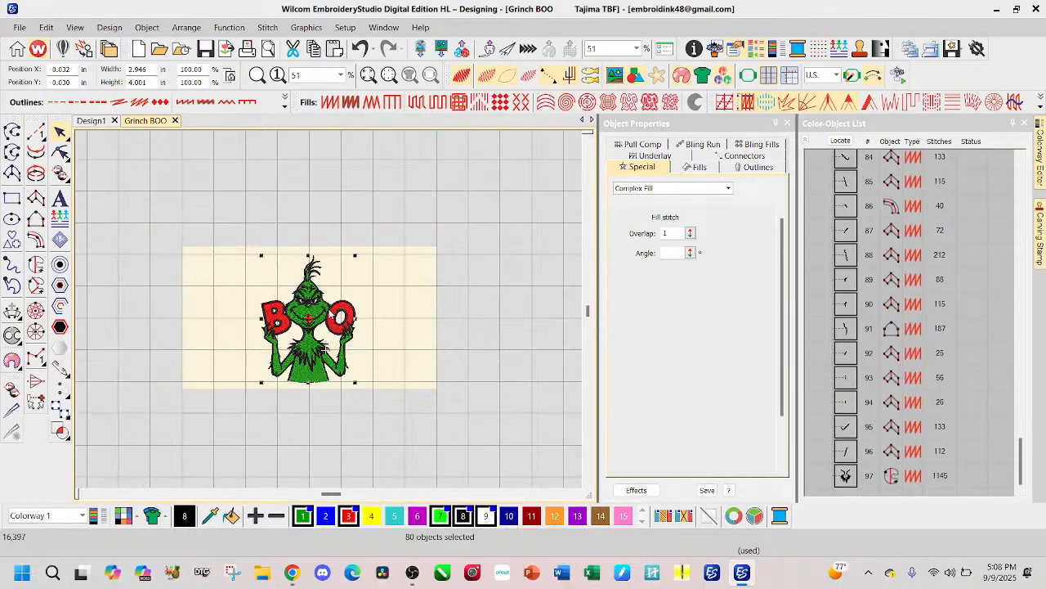
left_click_drag(354, 256, 467, 172)
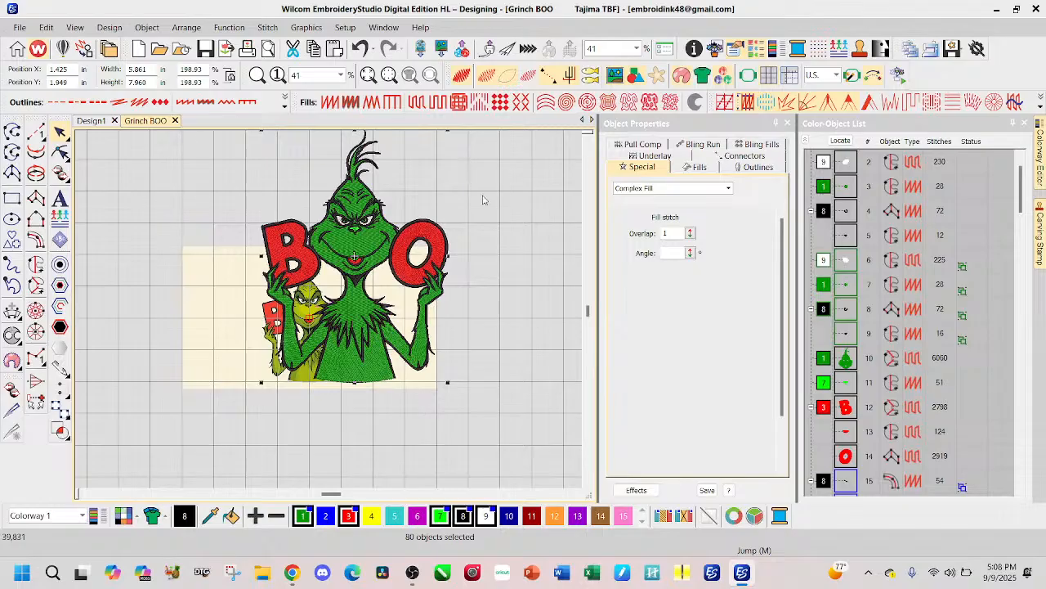
Step: Examine the enlarged design's stitching up close around the eyes, nose and chest fur, and check its overall proportions
scroll(418, 252, "down", 1)
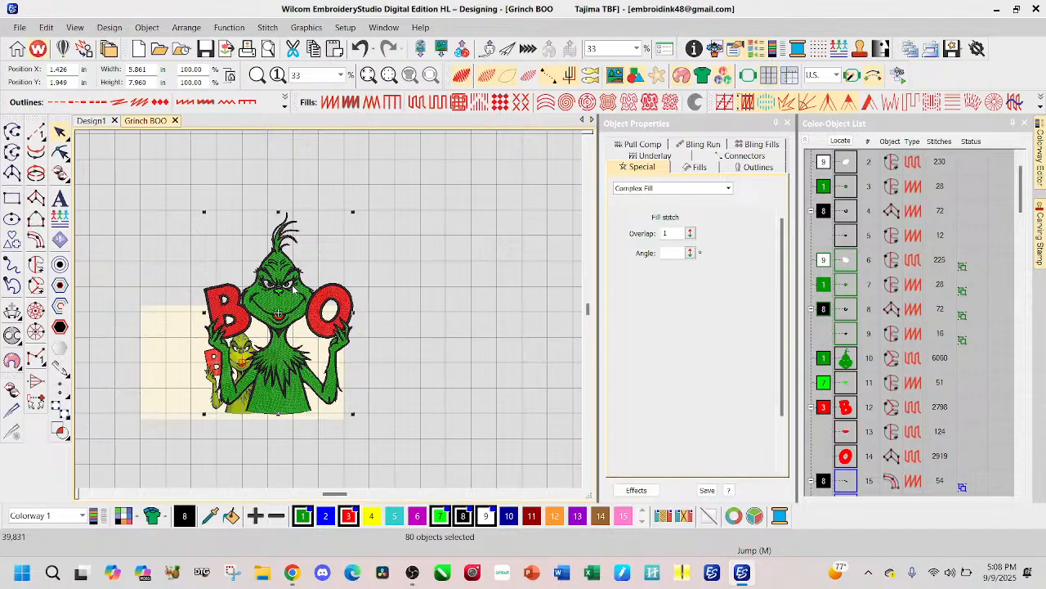
scroll(293, 288, "up", 7)
scroll(304, 324, "up", 3)
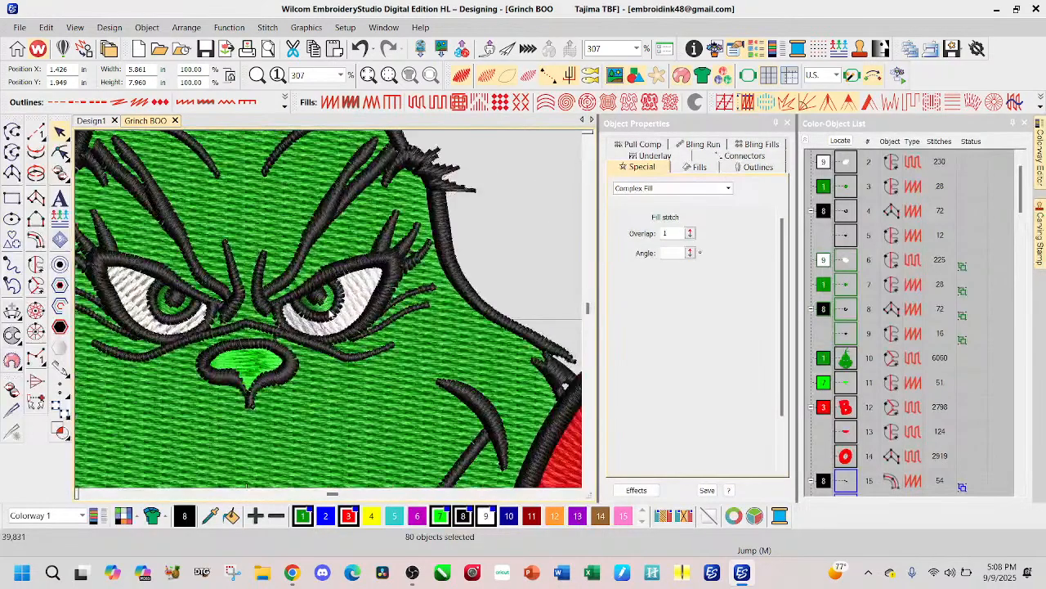
scroll(332, 317, "up", 1)
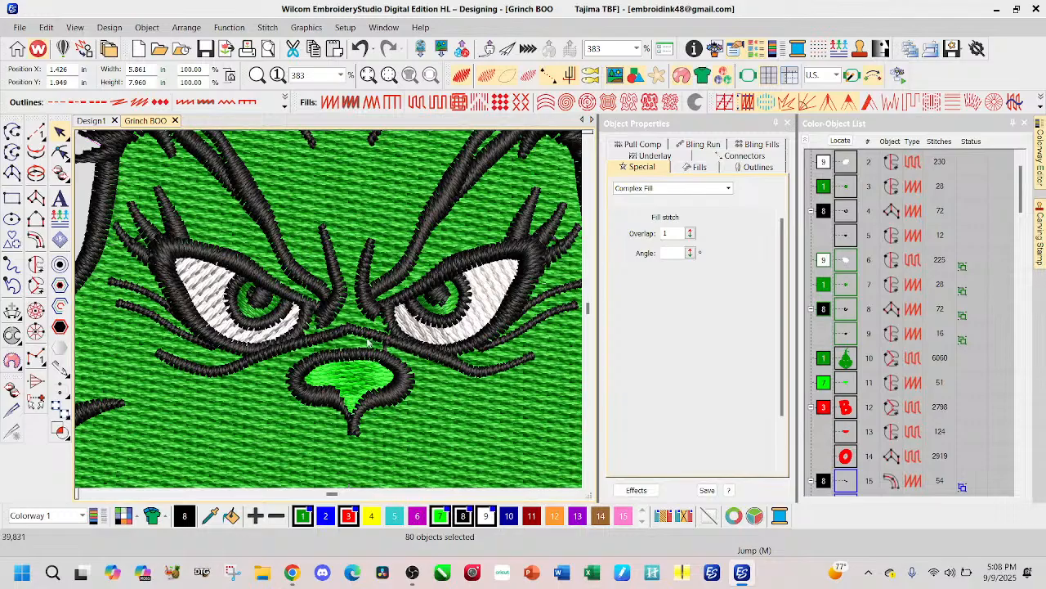
scroll(330, 314, "up", 2)
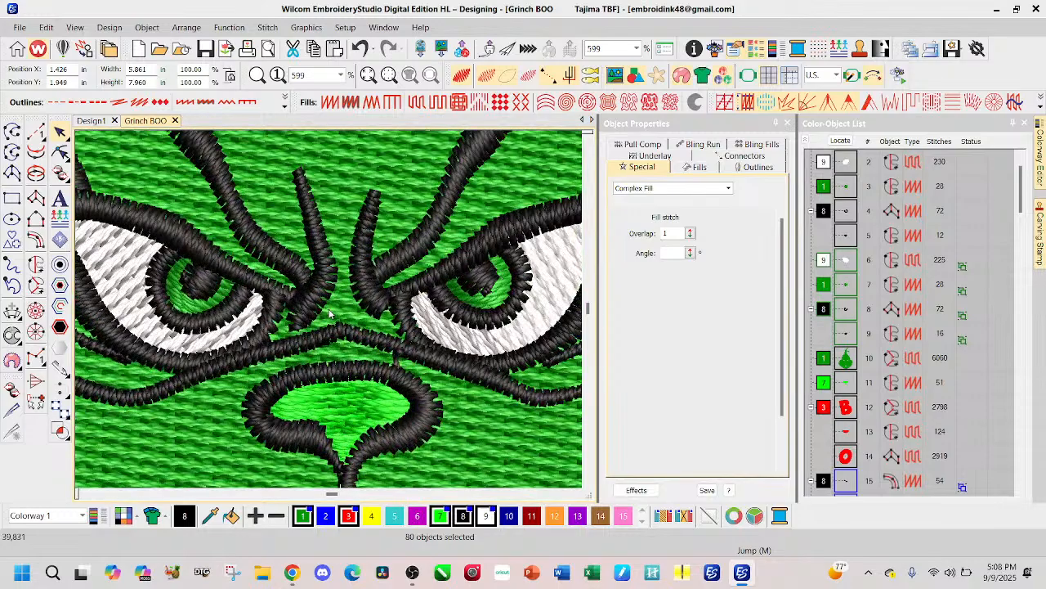
scroll(330, 314, "down", 5)
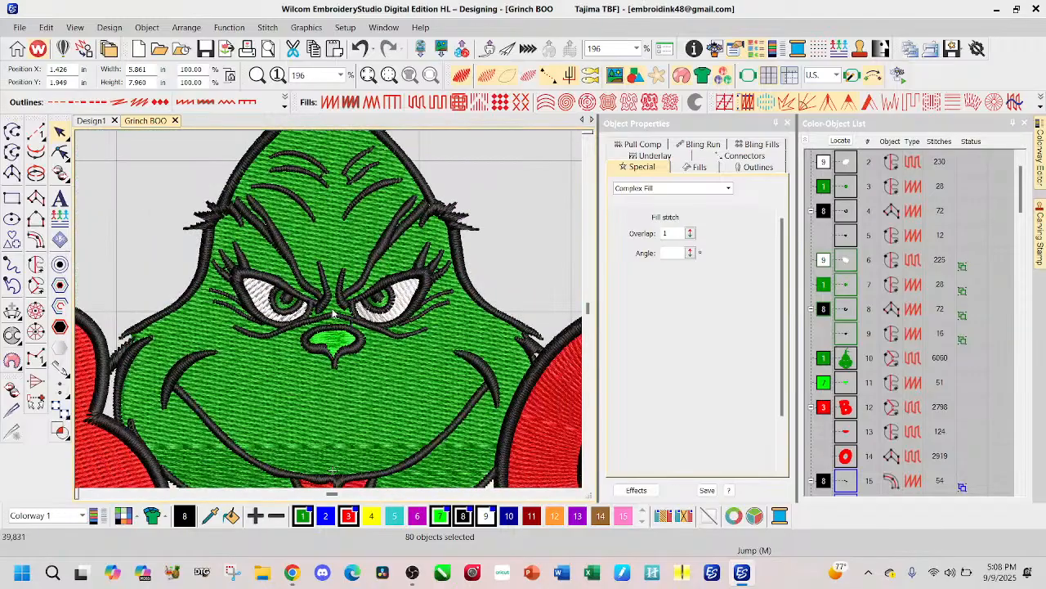
scroll(330, 314, "down", 3)
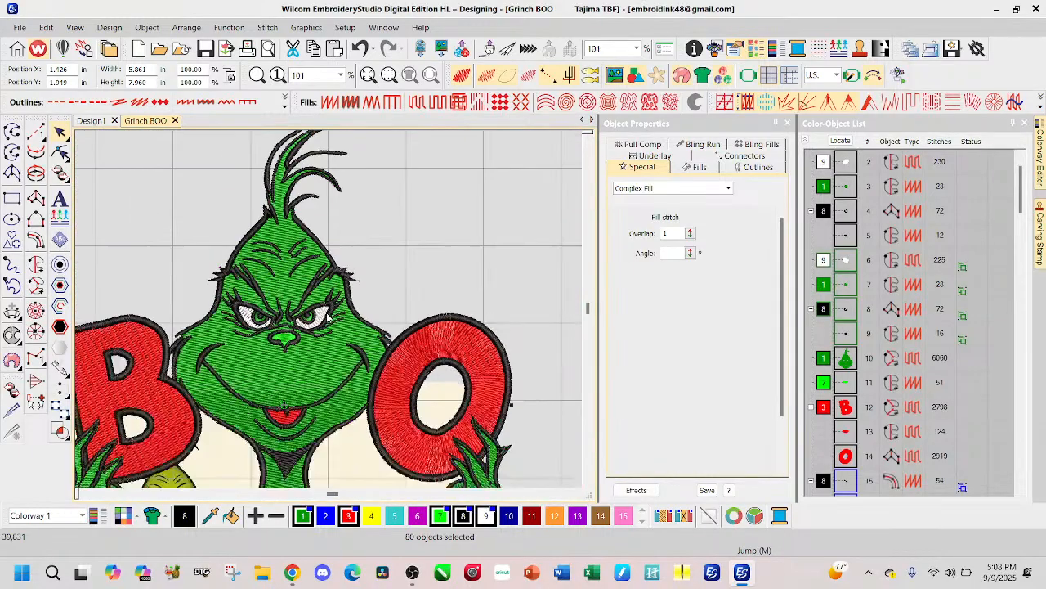
scroll(330, 314, "down", 1)
scroll(330, 314, "down", 1)
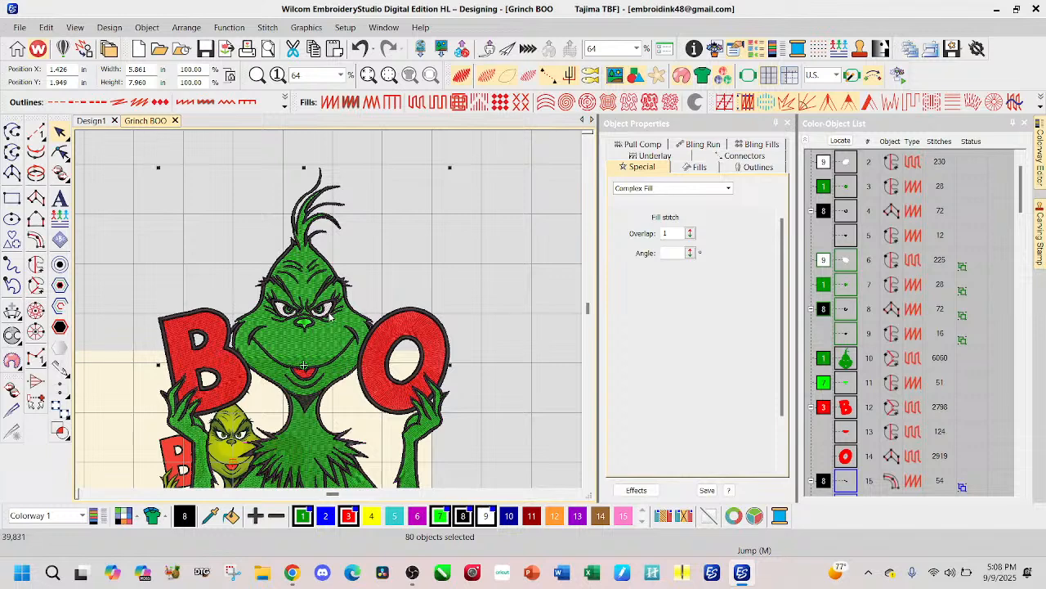
scroll(331, 314, "down", 2)
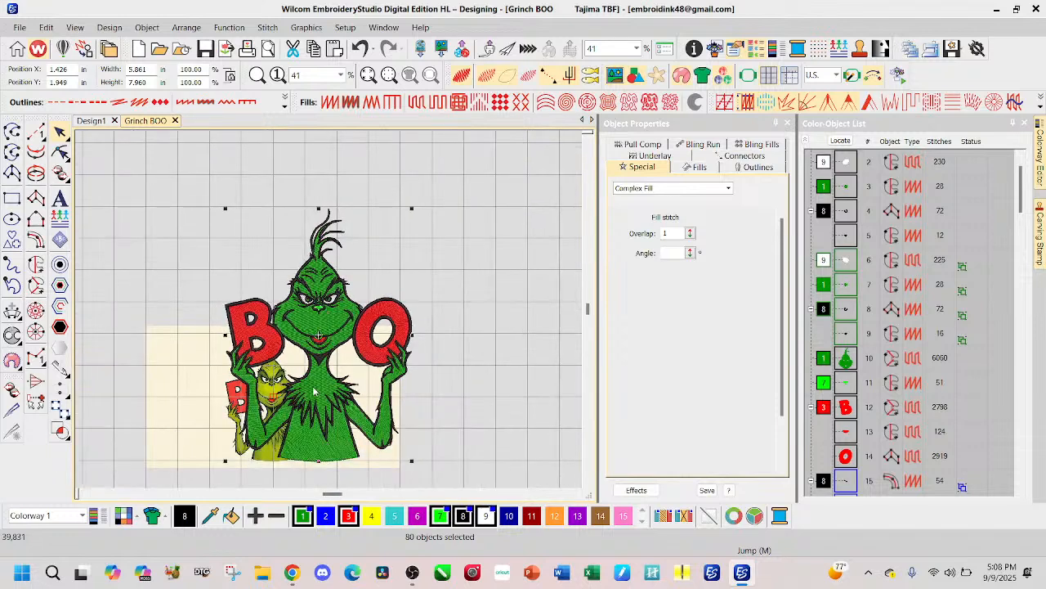
scroll(330, 319, "up", 4)
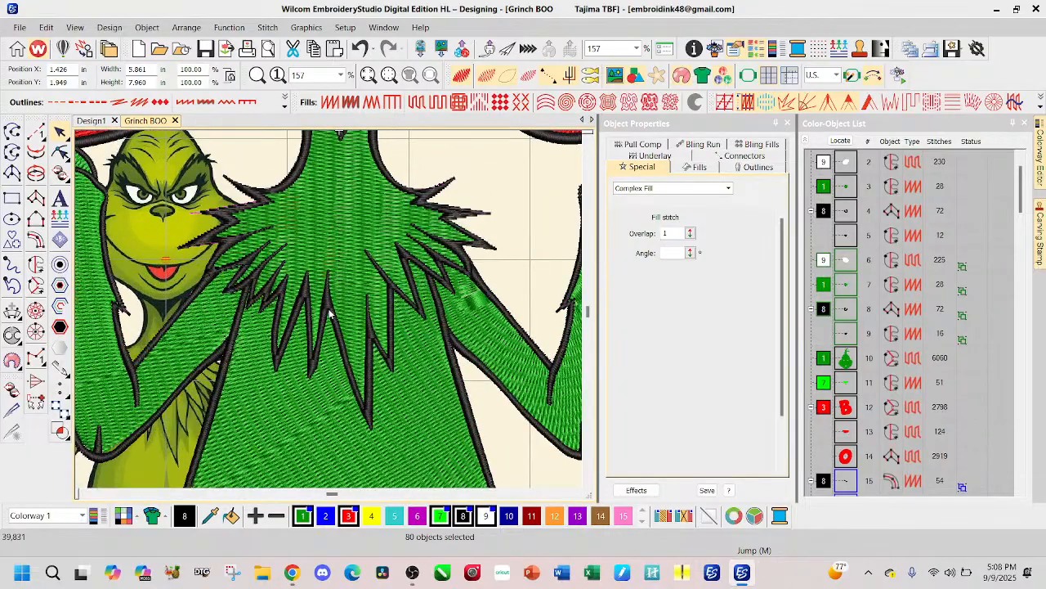
scroll(328, 314, "down", 4)
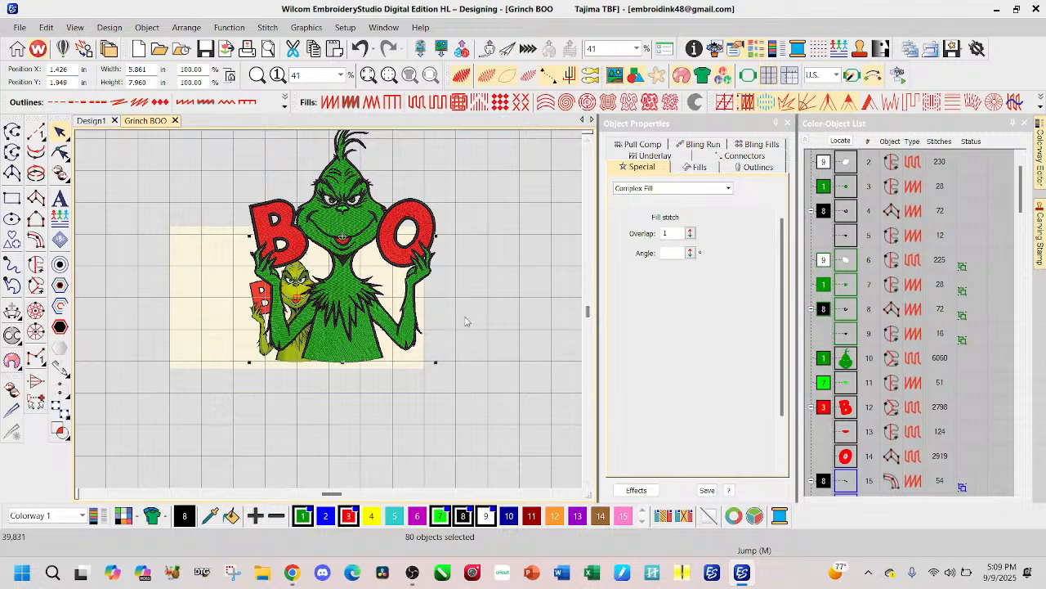
Step: Set the whole design's width to 10 in with its height scaling proportionally
double_click(148, 69)
type("10")
key("Return")
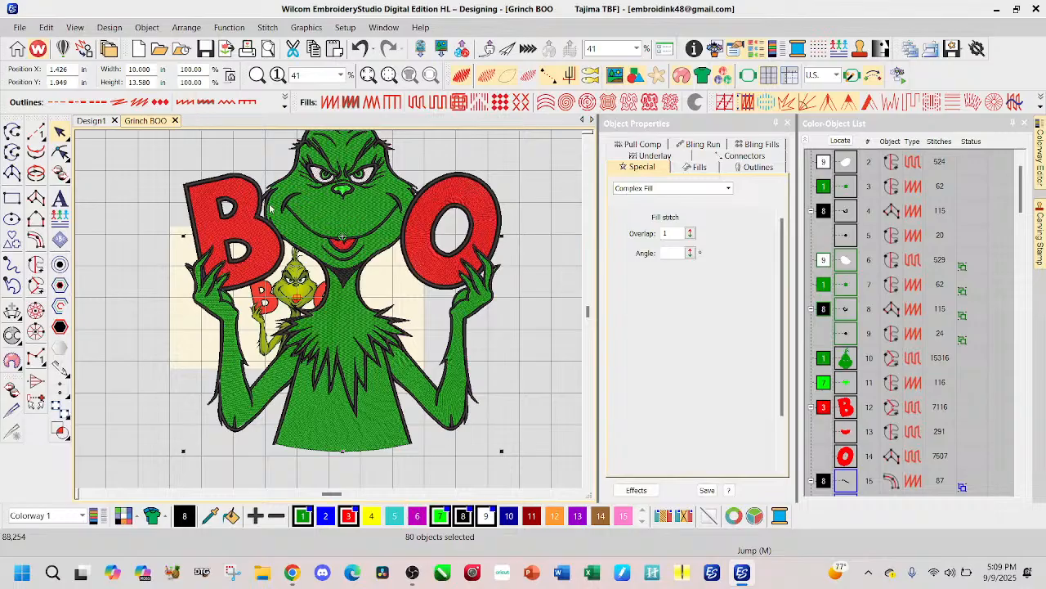
Step: Examine the 10 in wide design's stitching on the eyes, nose, forehead, mouth and neck, and review it as a whole
scroll(331, 318, "up", 5)
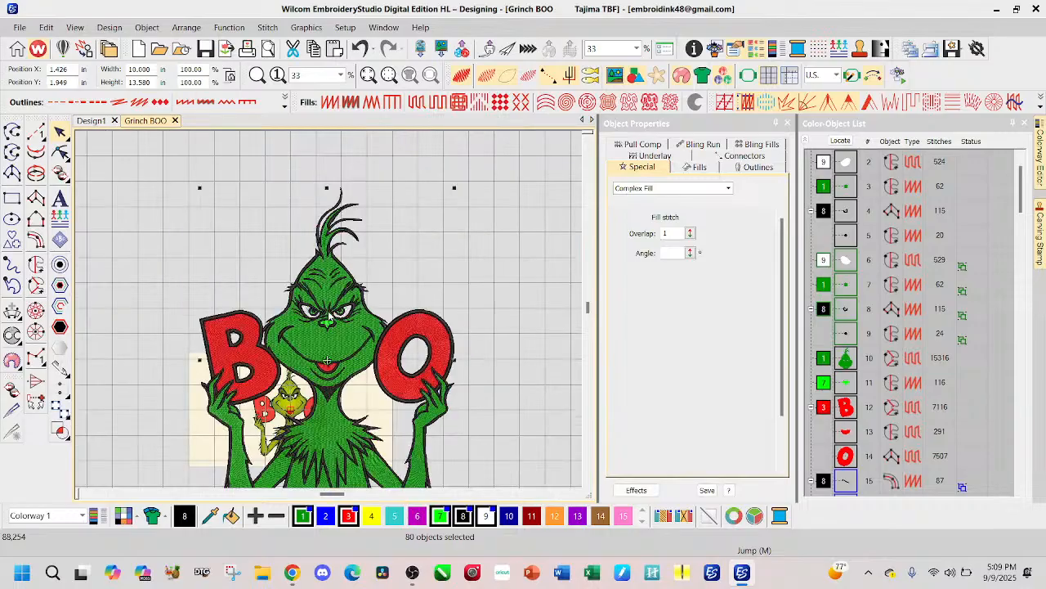
scroll(327, 317, "up", 6)
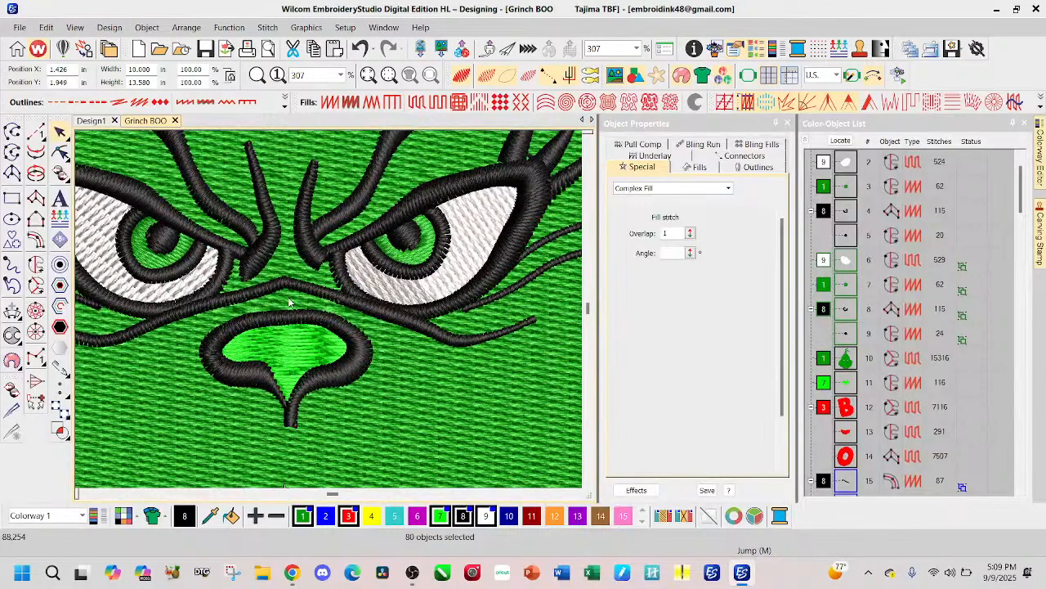
scroll(331, 313, "down", 1)
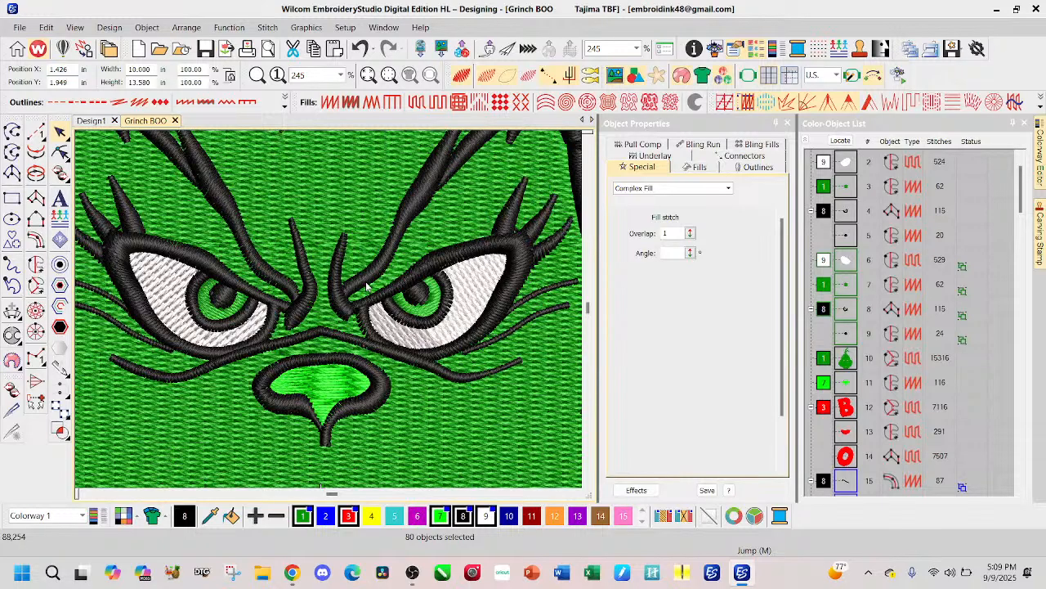
scroll(330, 314, "down", 1)
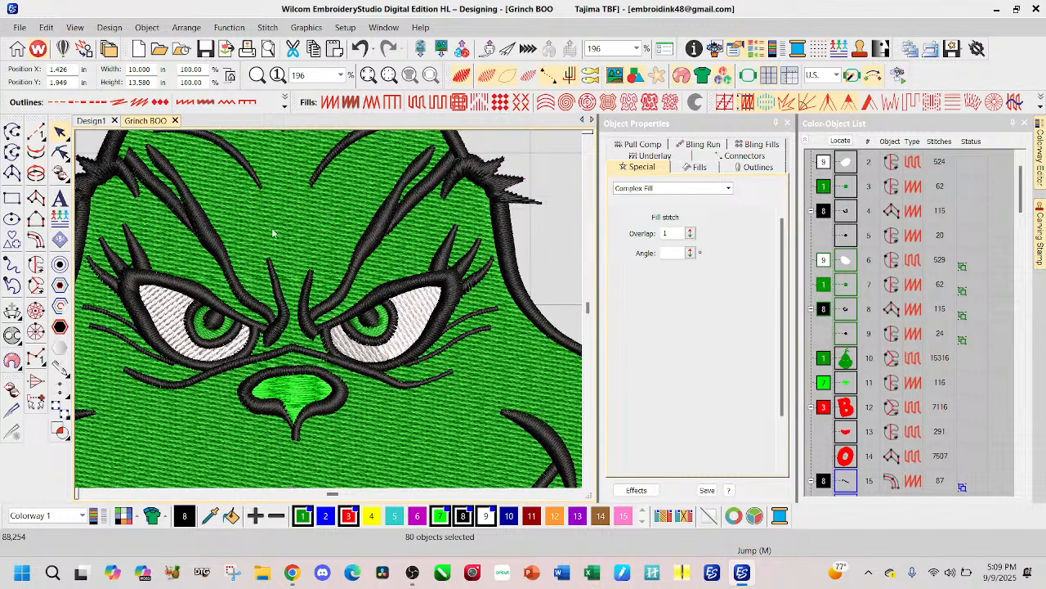
scroll(246, 262, "down", 2)
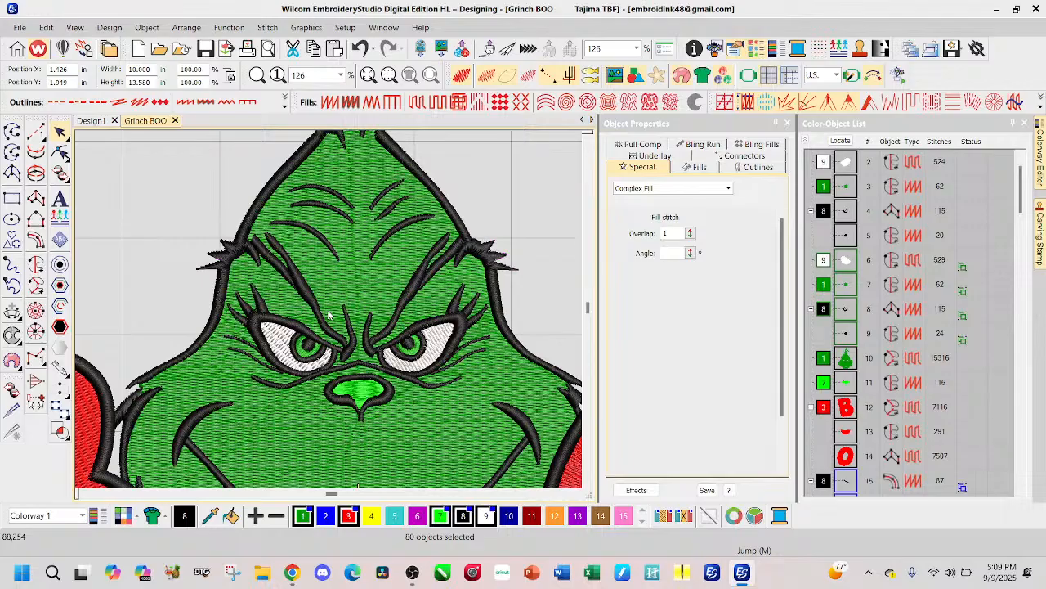
scroll(331, 312, "down", 3)
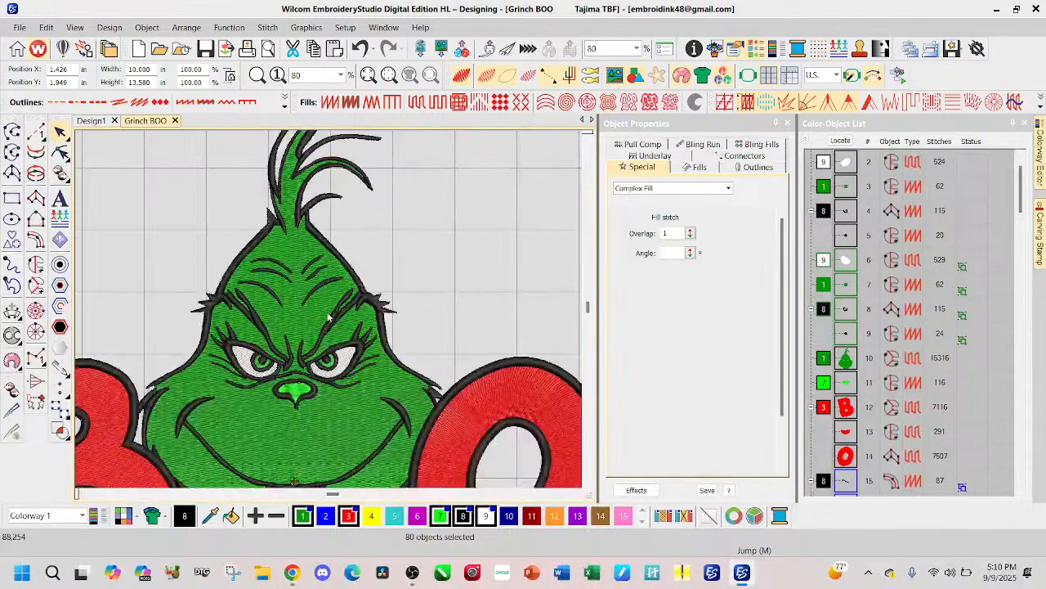
scroll(330, 316, "down", 1)
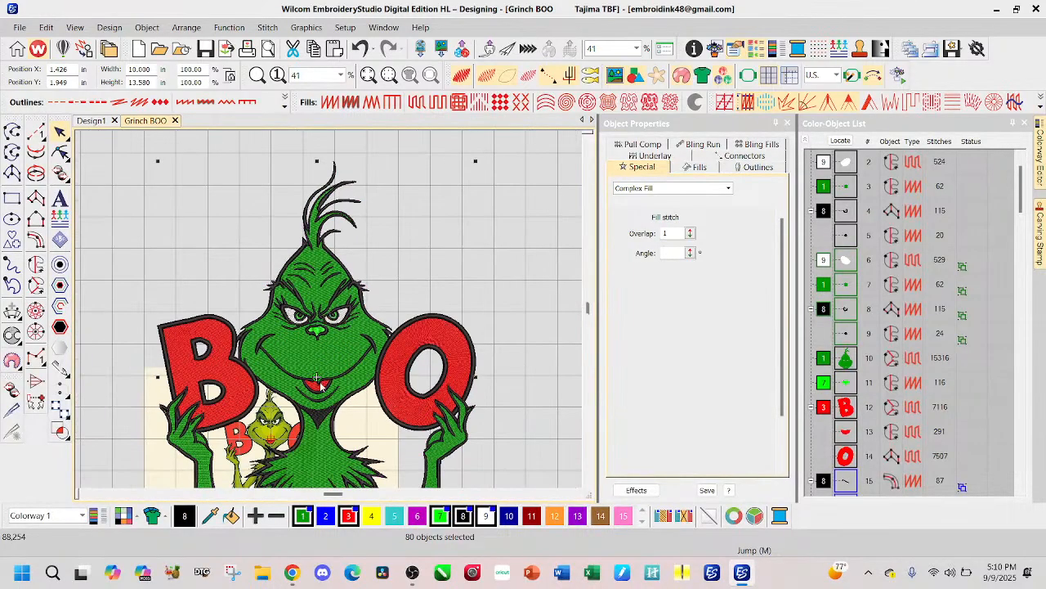
scroll(319, 385, "up", 6)
scroll(325, 311, "up", 2)
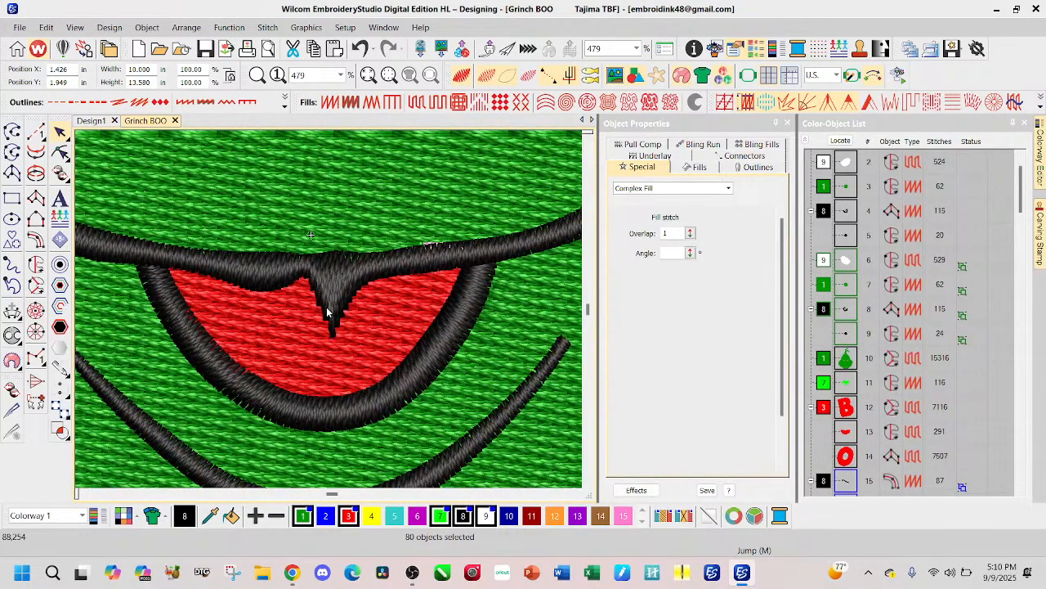
scroll(327, 311, "down", 6)
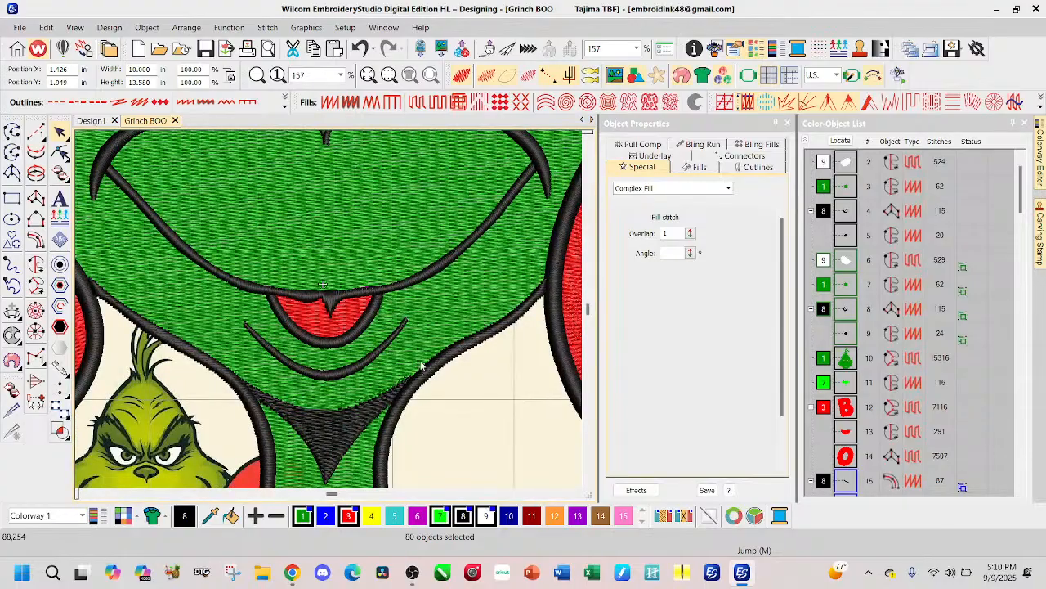
scroll(329, 314, "down", 1)
scroll(331, 313, "down", 2)
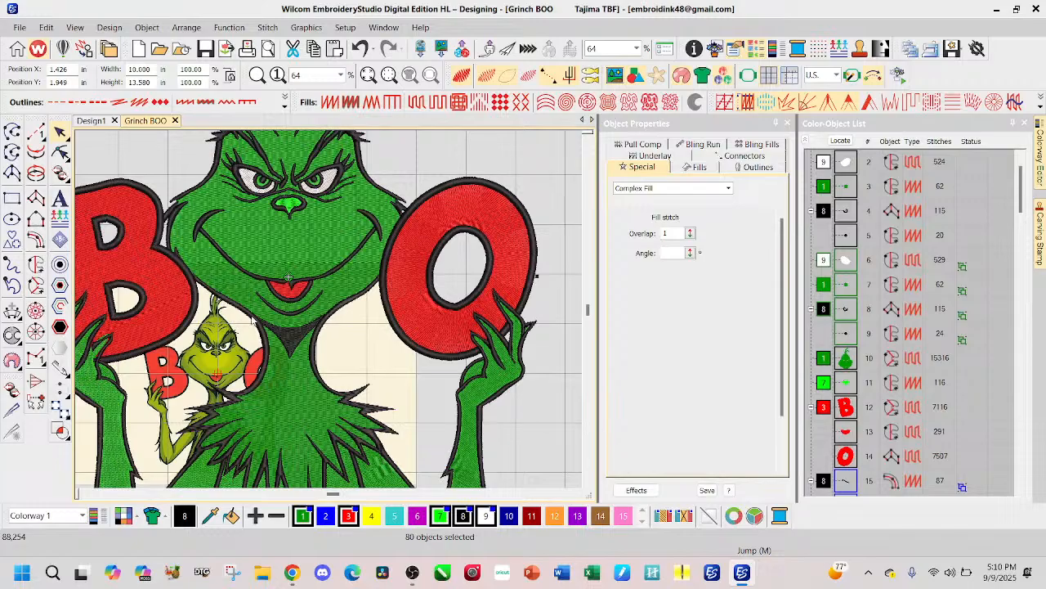
Step: Undo both enlargements of the design and clear the selection
scroll(856, 426, "down", 2)
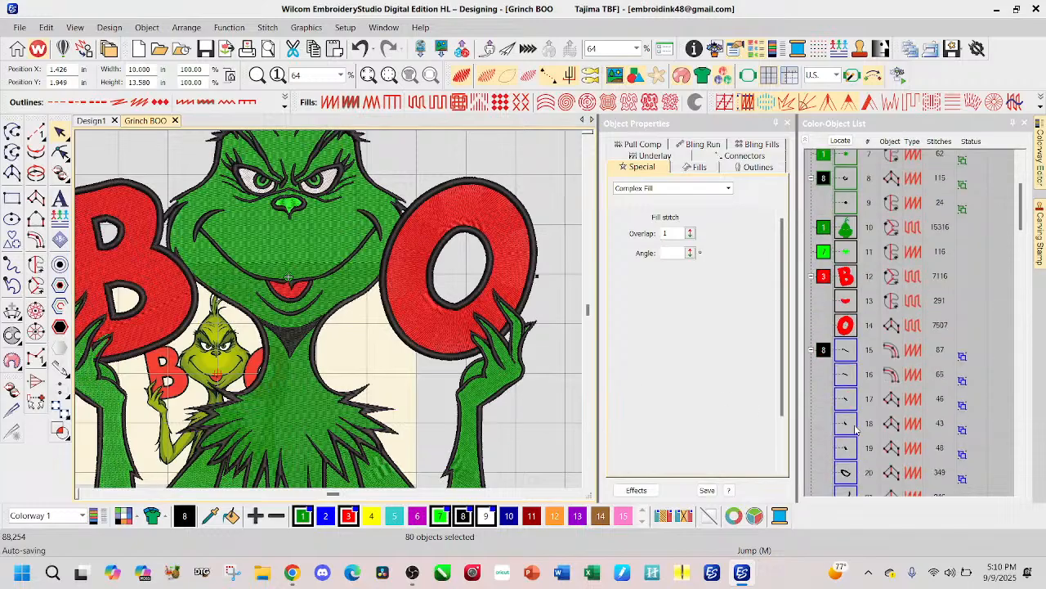
scroll(331, 313, "down", 2)
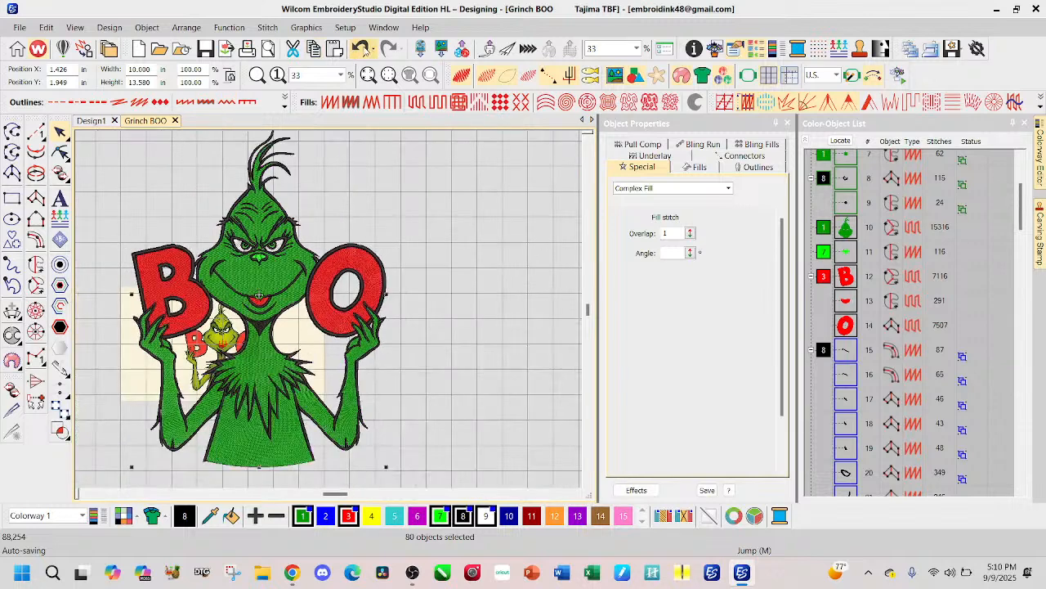
left_click(360, 49)
left_click(360, 48)
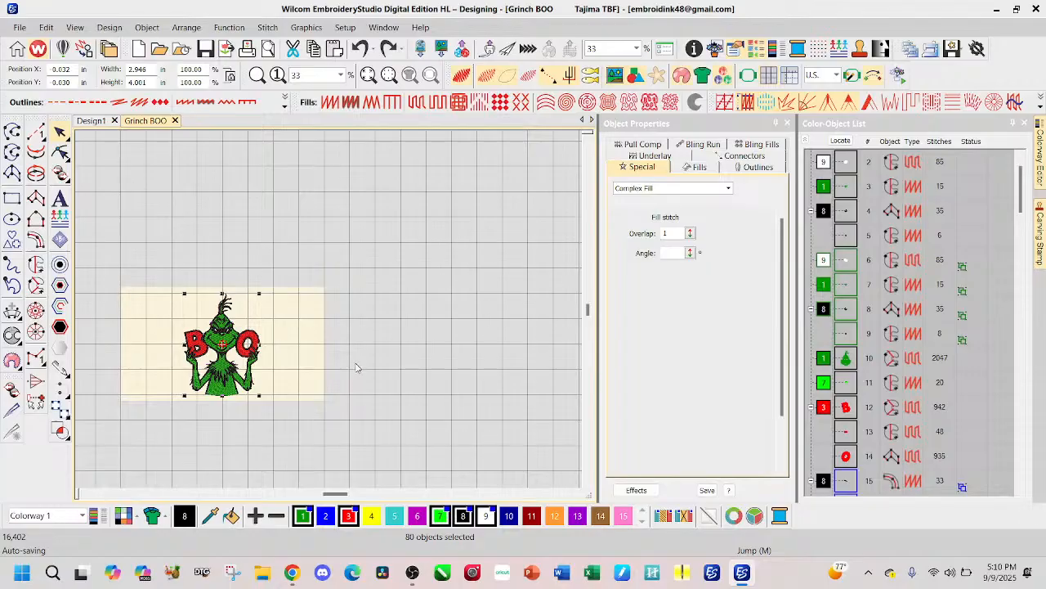
left_click(368, 417)
Step: Turn off the realistic stitch rendering so the design displays as plain stitch lines over the artwork
scroll(343, 304, "up", 8)
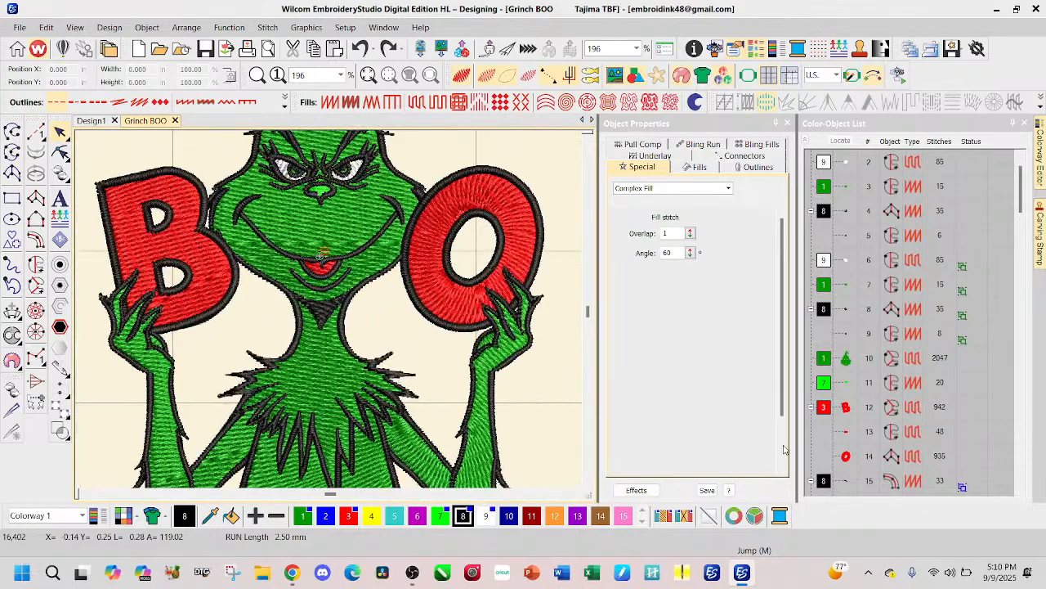
scroll(860, 423, "down", 2)
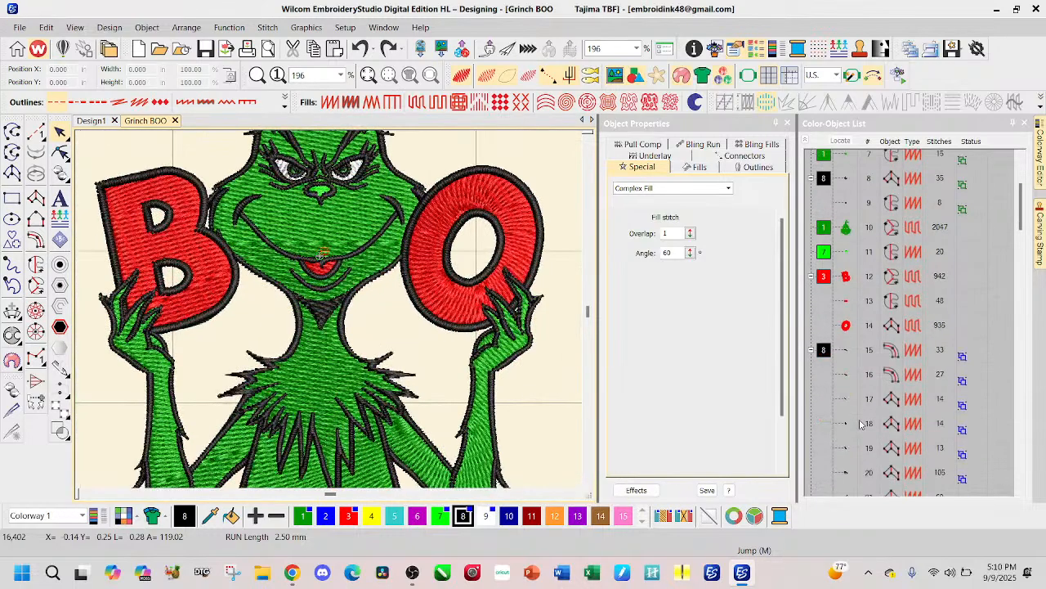
scroll(861, 423, "down", 3)
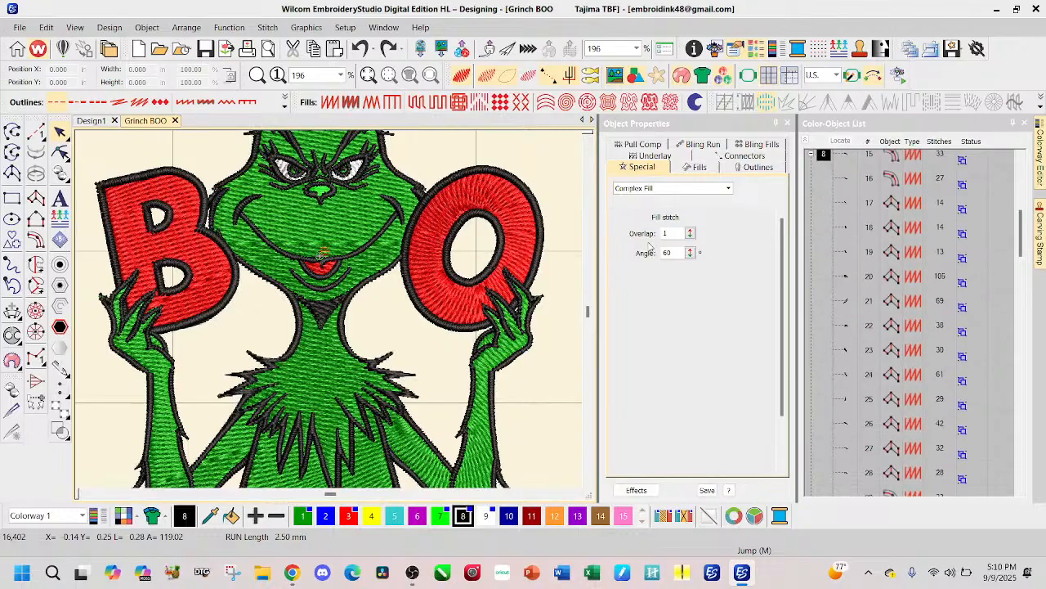
left_click(470, 80)
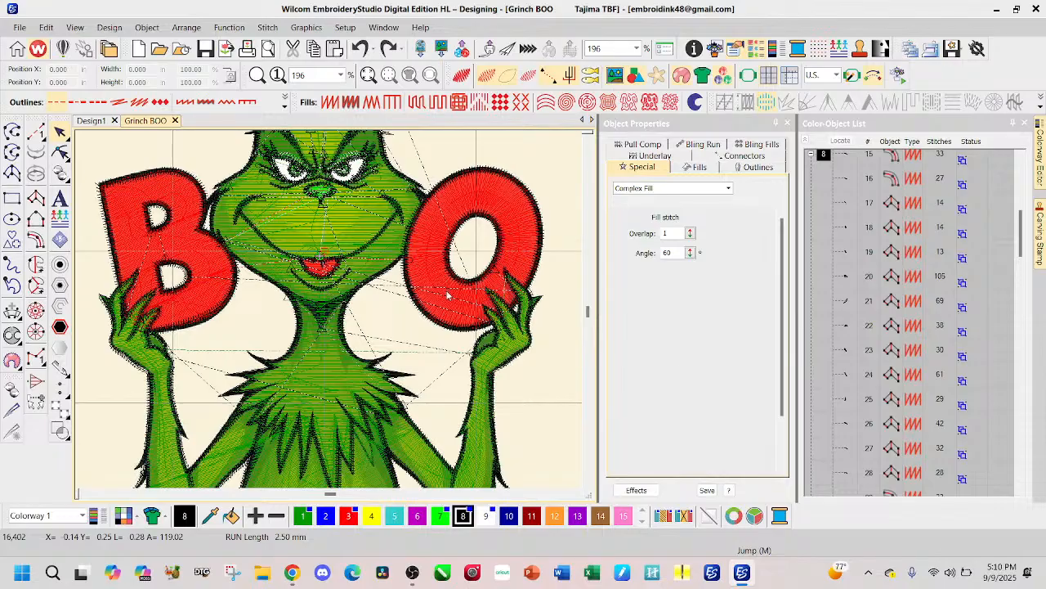
Step: Select the black shadow fill under the chin and reshape its upper edge to follow the chin curve in the artwork
scroll(884, 393, "down", 4)
scroll(884, 393, "down", 20)
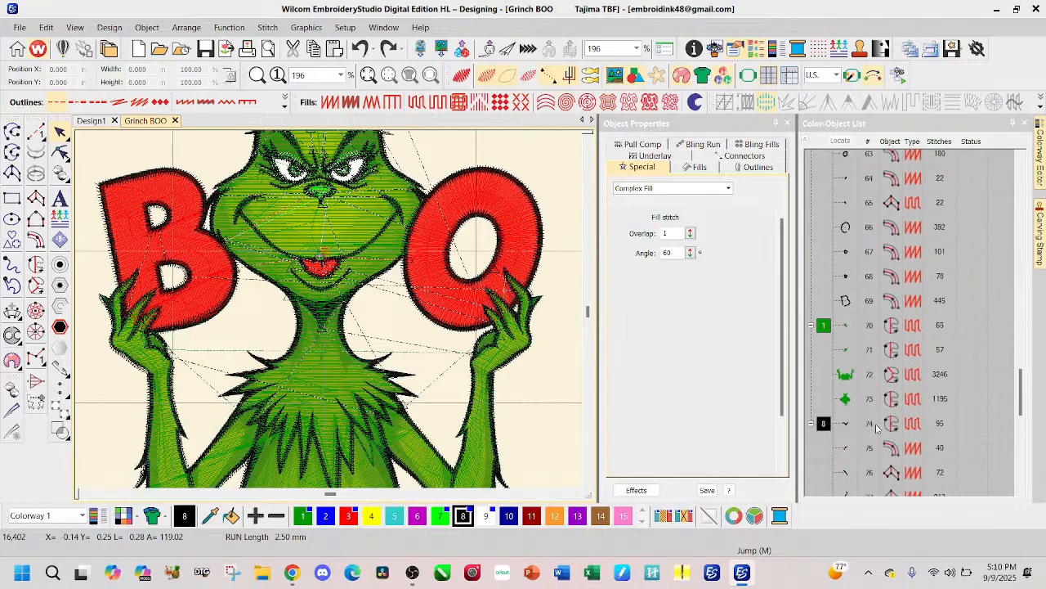
scroll(852, 363, "up", 5)
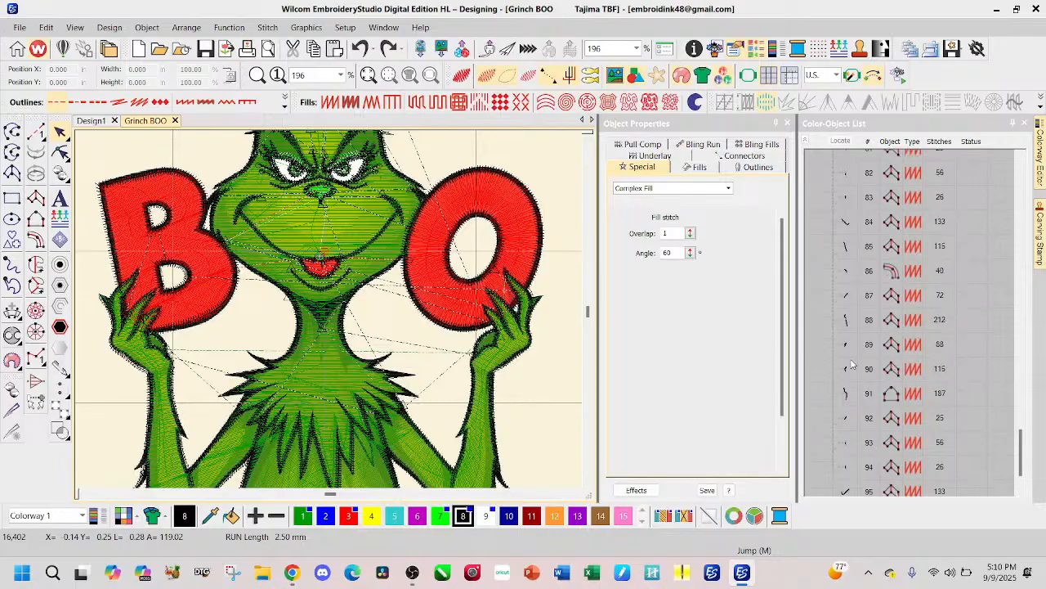
left_click(851, 305)
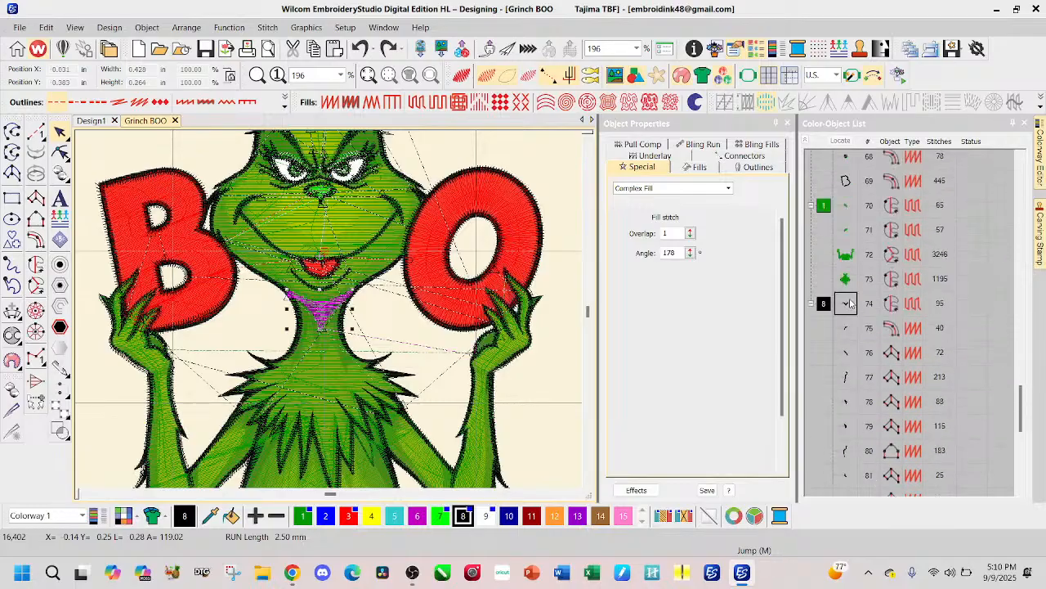
left_click(61, 152)
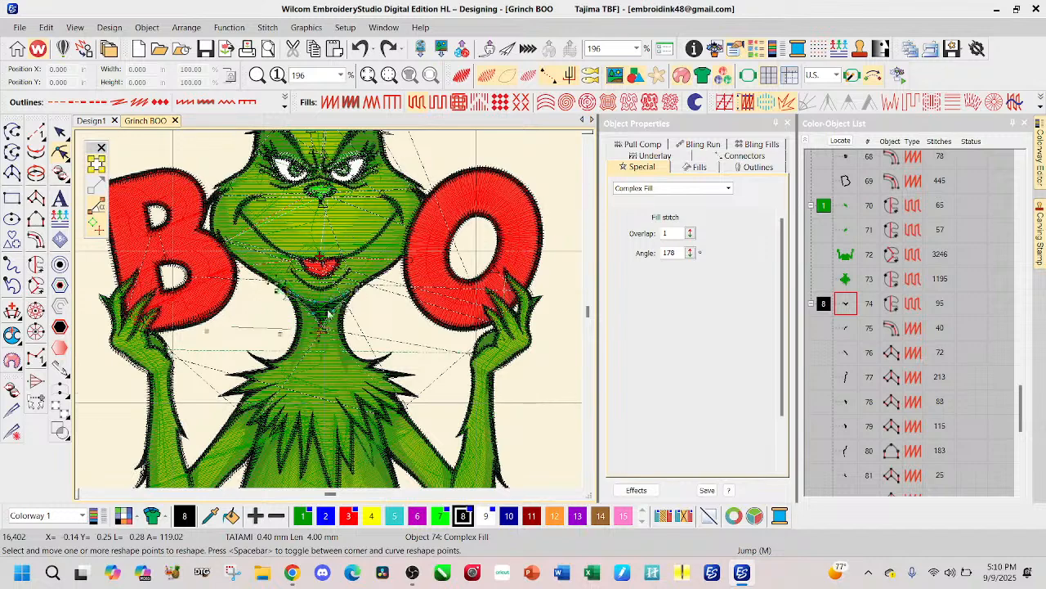
scroll(329, 313, "up", 5)
left_click_drag(266, 282, 274, 291)
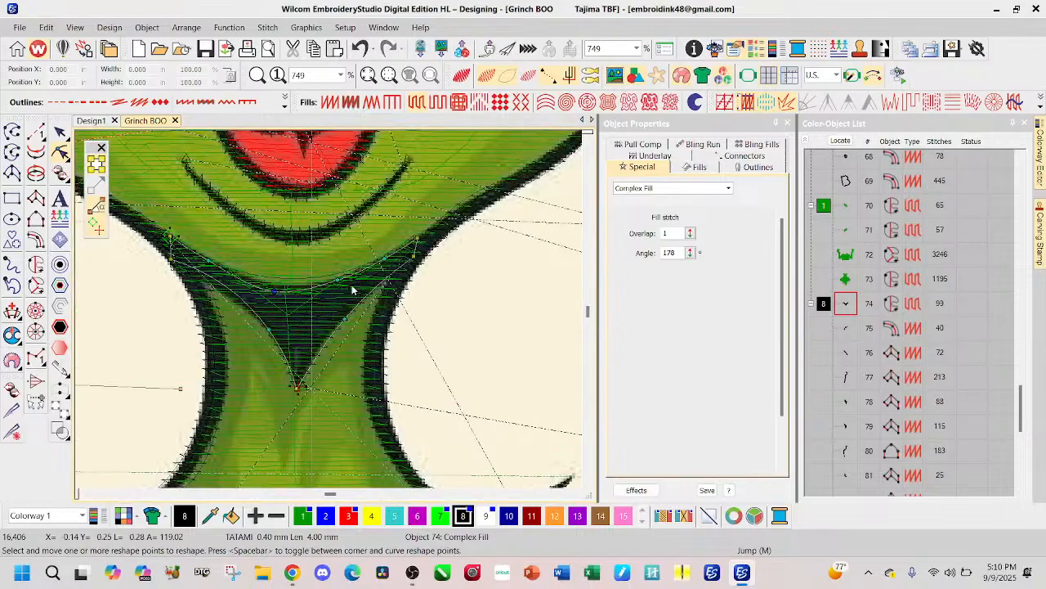
left_click_drag(338, 280, 341, 288)
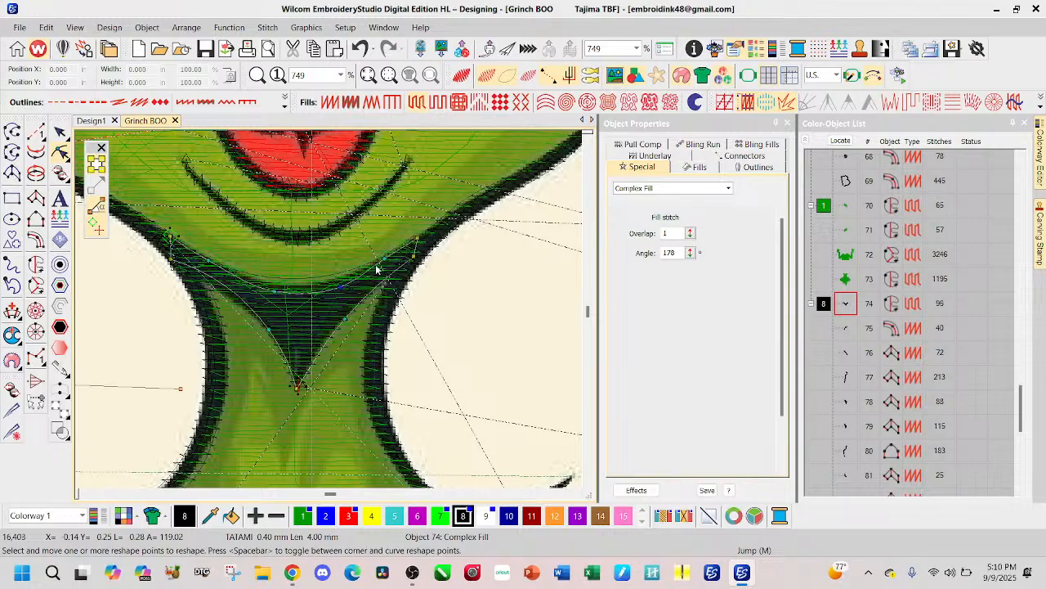
Step: Reshape both upper corners of the black chin shadow to tuck into the neck outline and clear the selection
left_click_drag(385, 259, 415, 247)
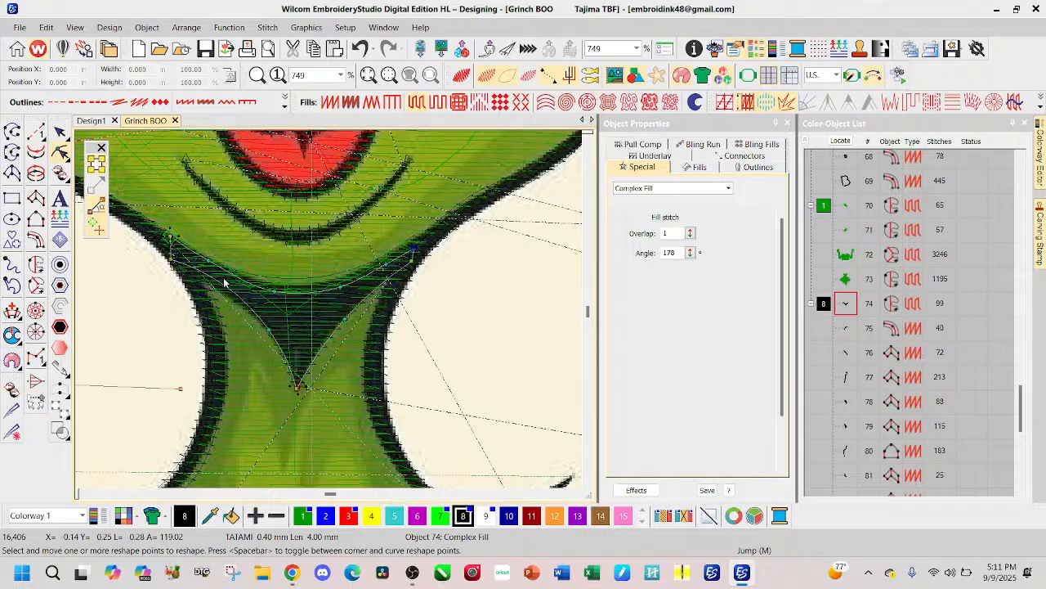
scroll(224, 282, "up", 1)
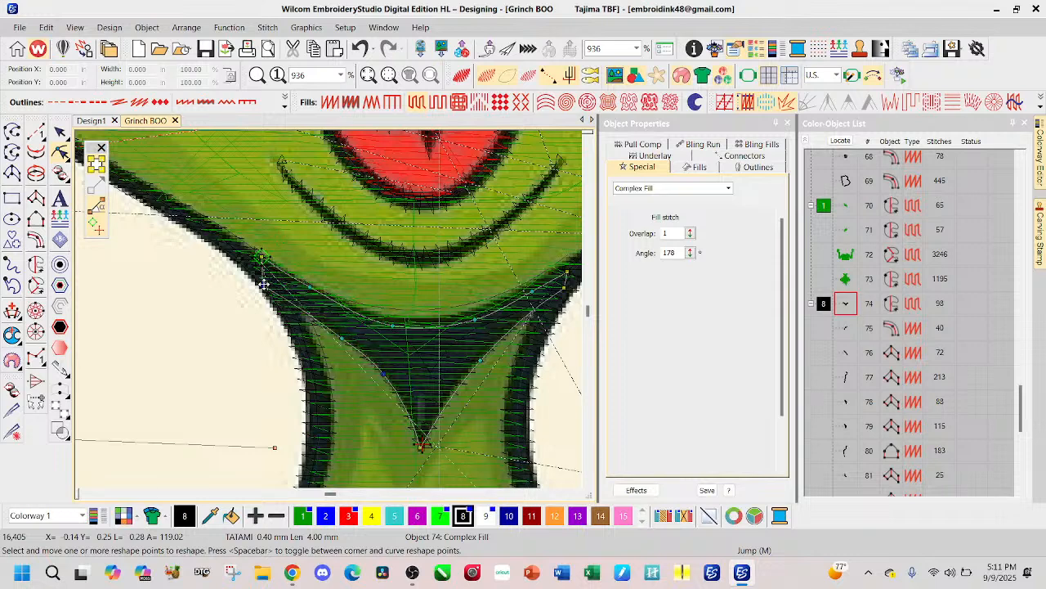
mouse_move(263, 284)
left_mouse_down()
mouse_move(275, 287)
mouse_move(262, 264)
mouse_move(267, 272)
left_mouse_up()
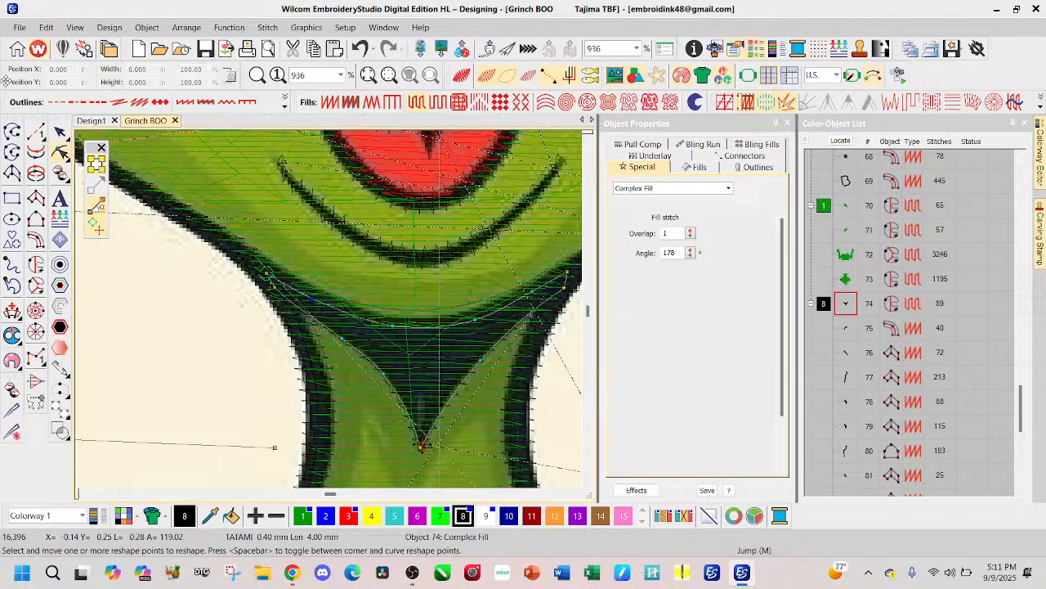
left_click(60, 131)
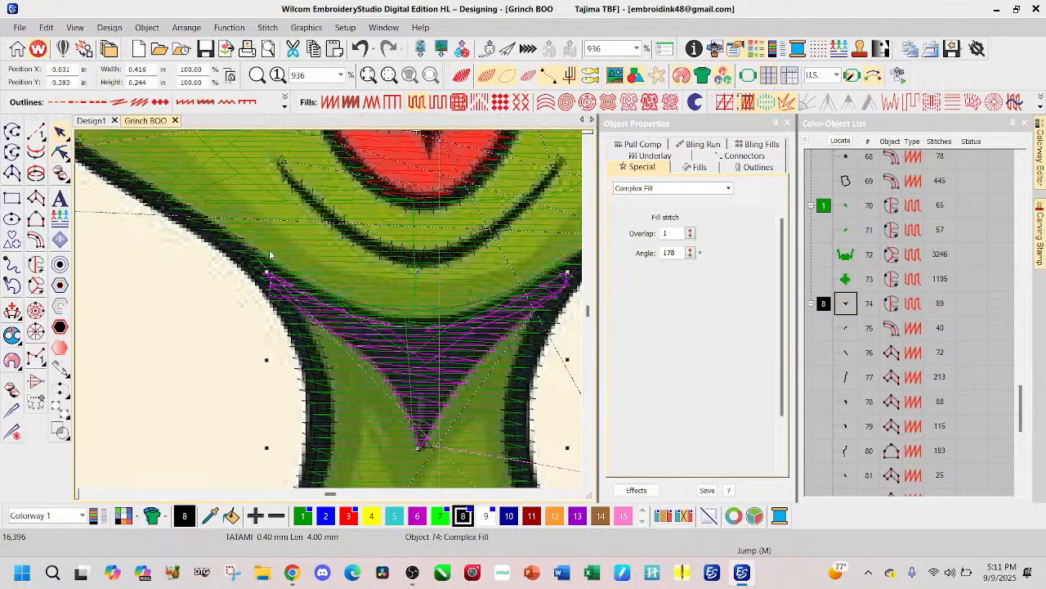
left_click(35, 132)
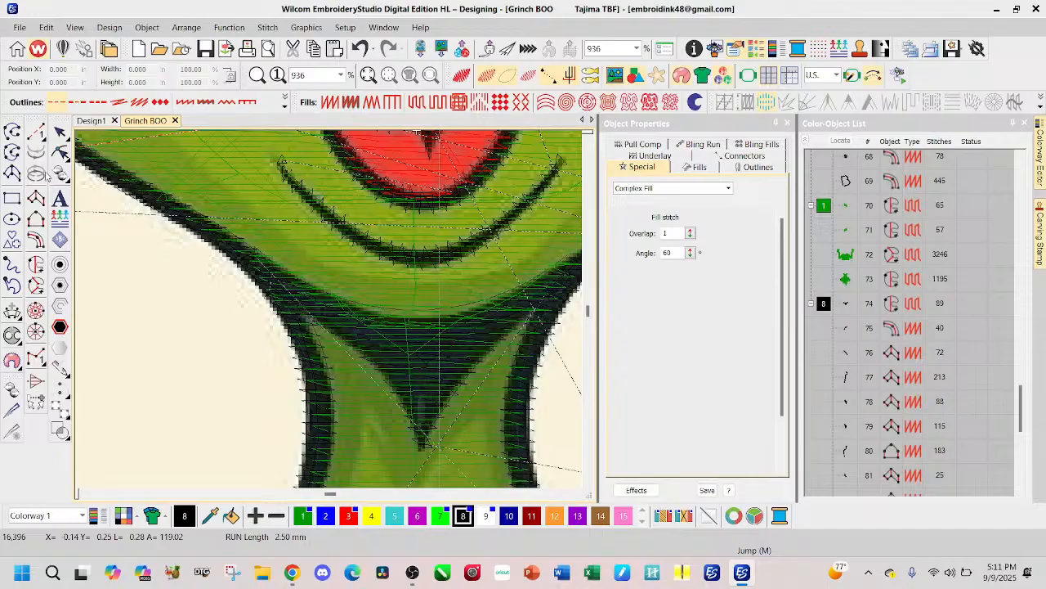
Step: Digitize a black Satin Column A along the underside of the chin, running from the right jaw line to the left one
left_click(35, 198)
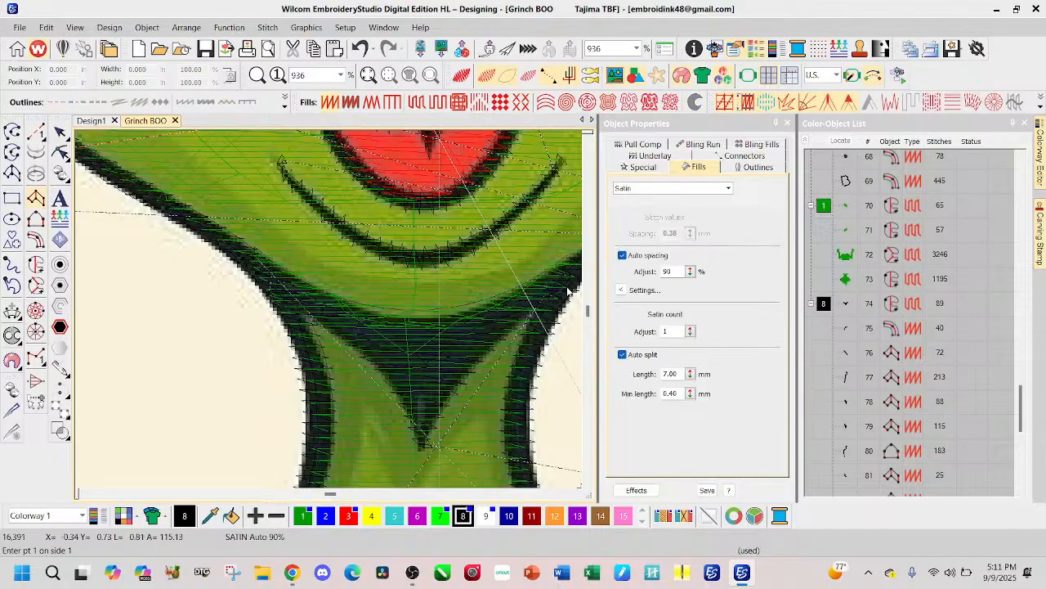
scroll(572, 292, "up", 1)
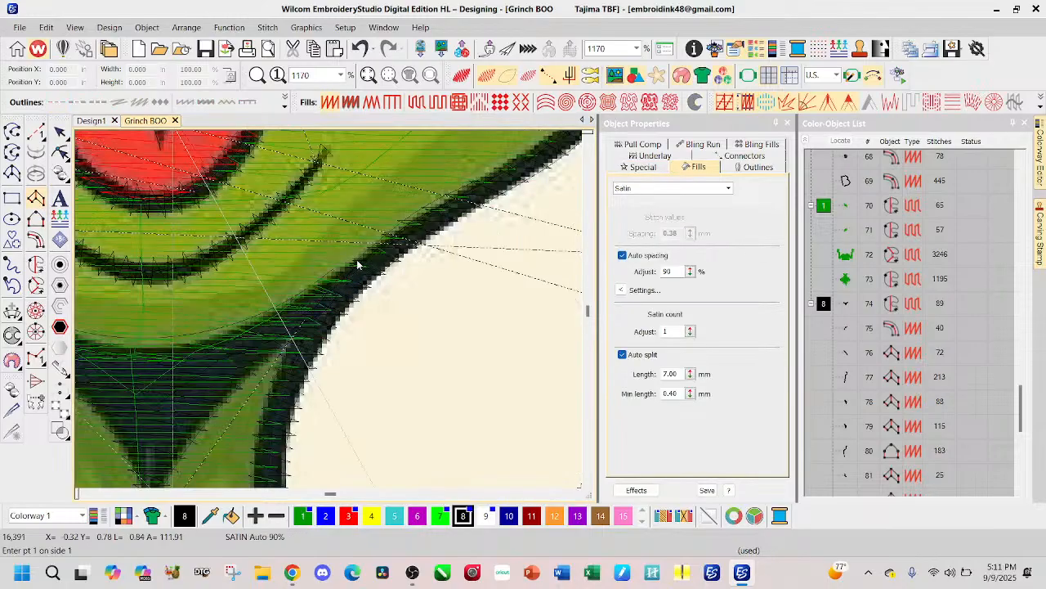
left_click(354, 267)
left_click(292, 308)
left_click(198, 338)
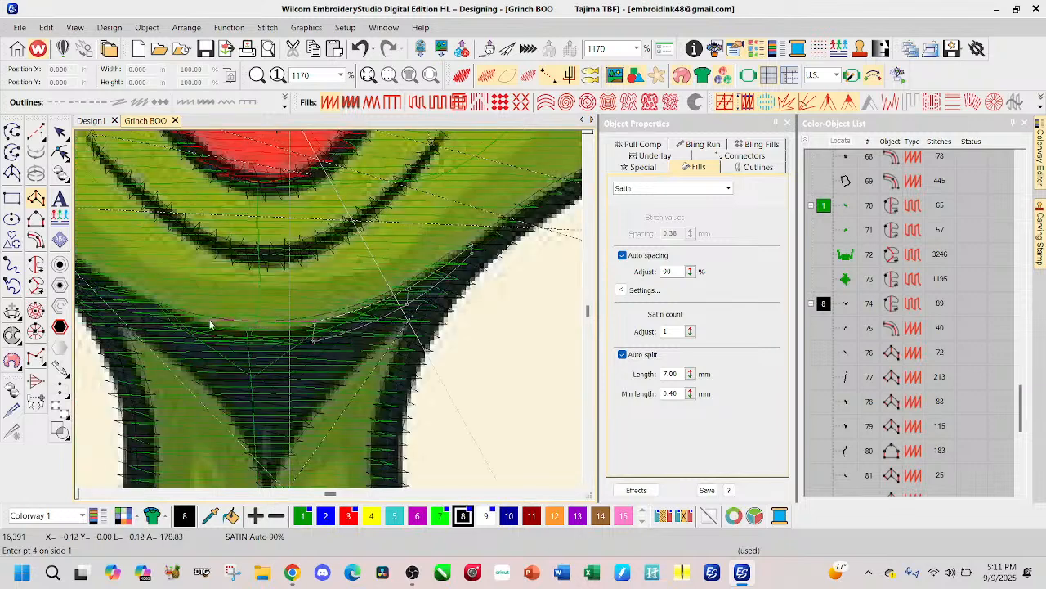
left_click(221, 326)
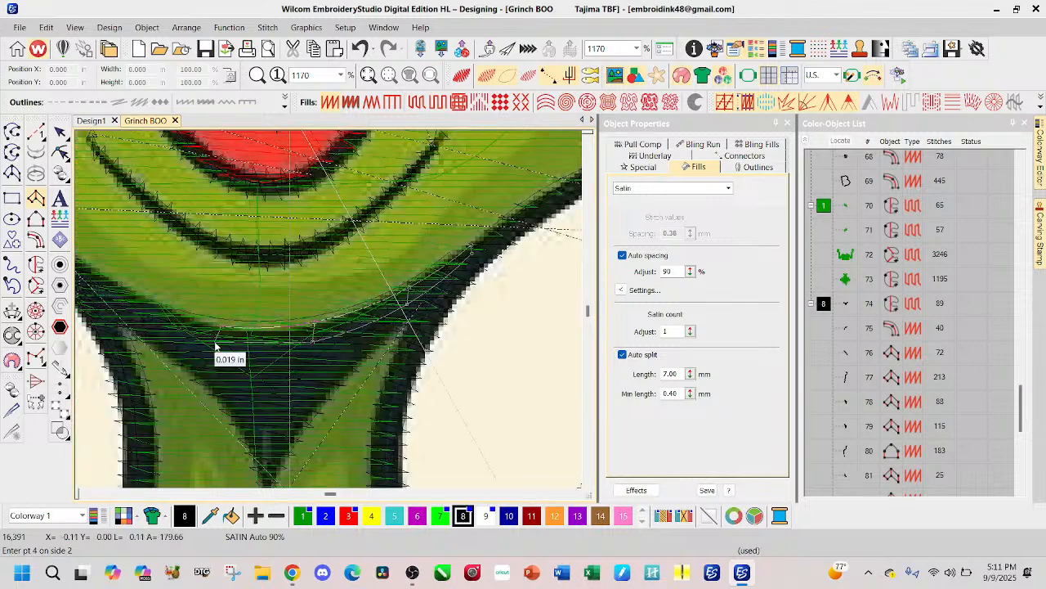
left_click(140, 317)
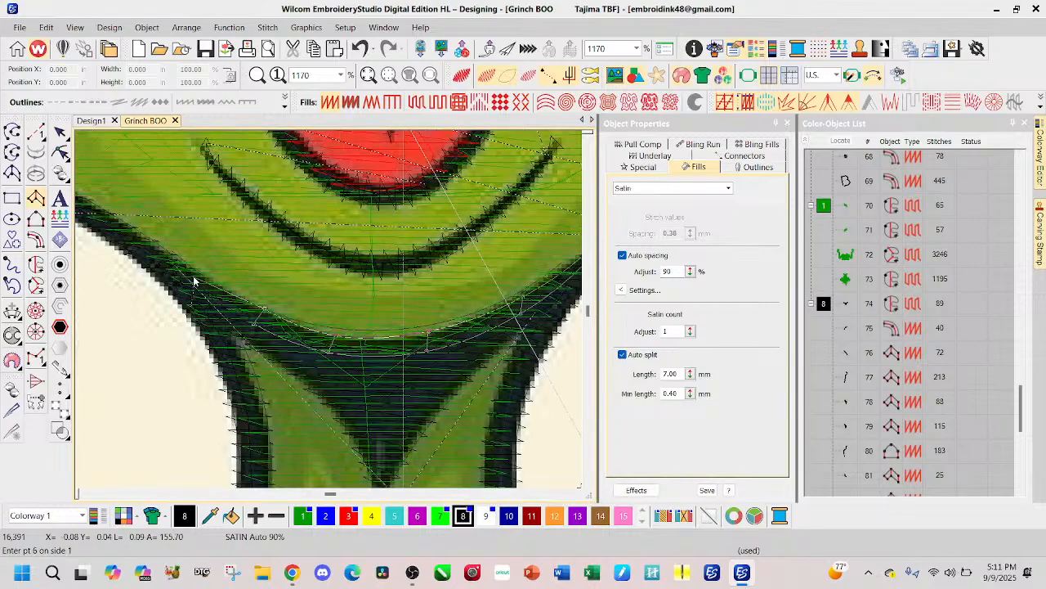
left_click(196, 278)
left_click(194, 287)
left_click(171, 263)
left_click(170, 267)
key("Return")
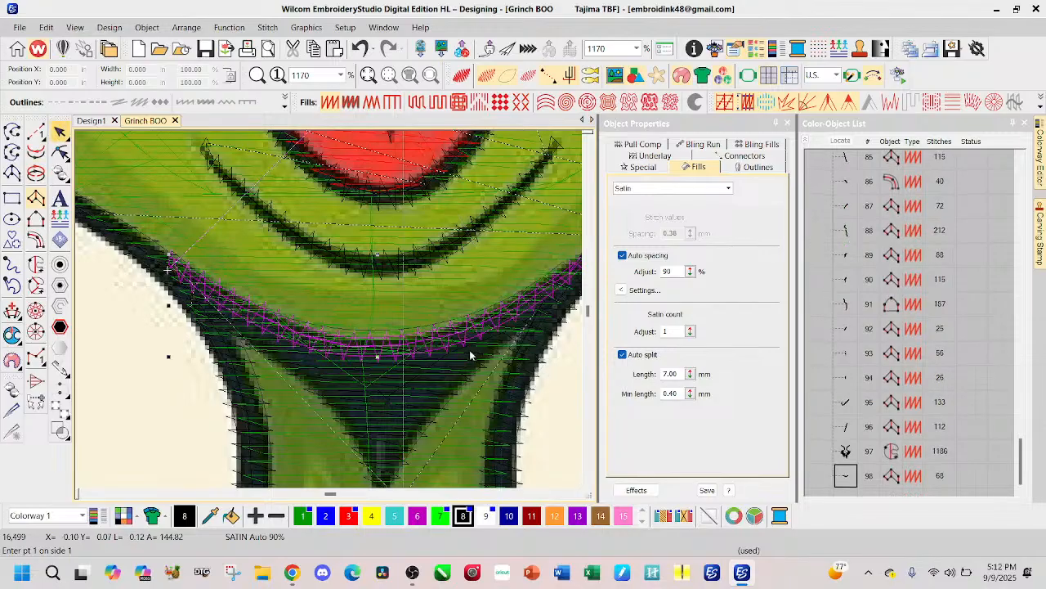
key("Escape")
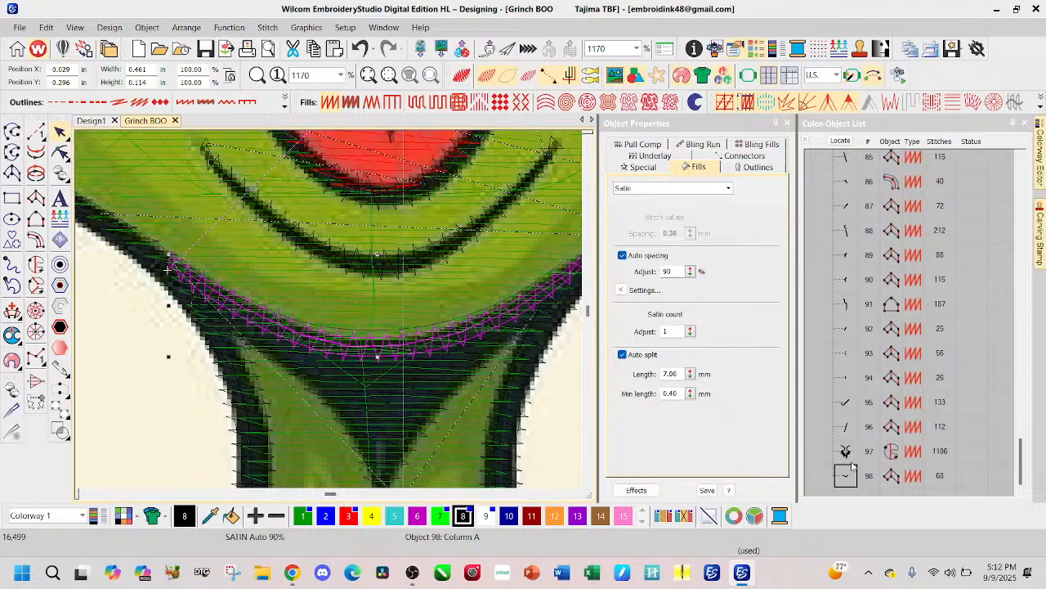
Step: Move the new chin column before the neck and chest outline in the stitching sequence and render the stitches realistically
left_click_drag(853, 470, 853, 450)
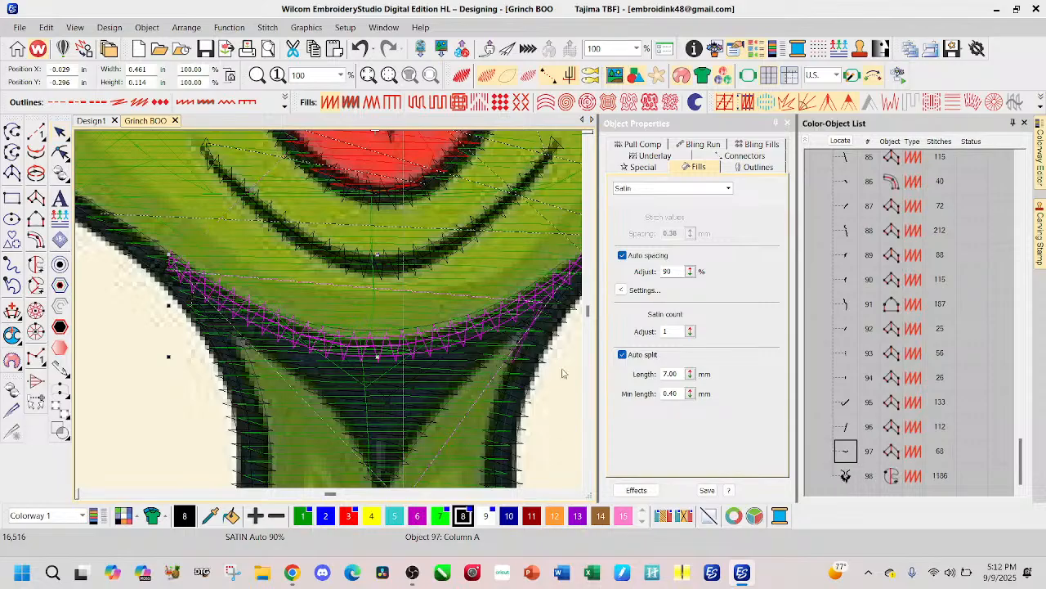
left_click(460, 75)
scroll(331, 313, "down", 3)
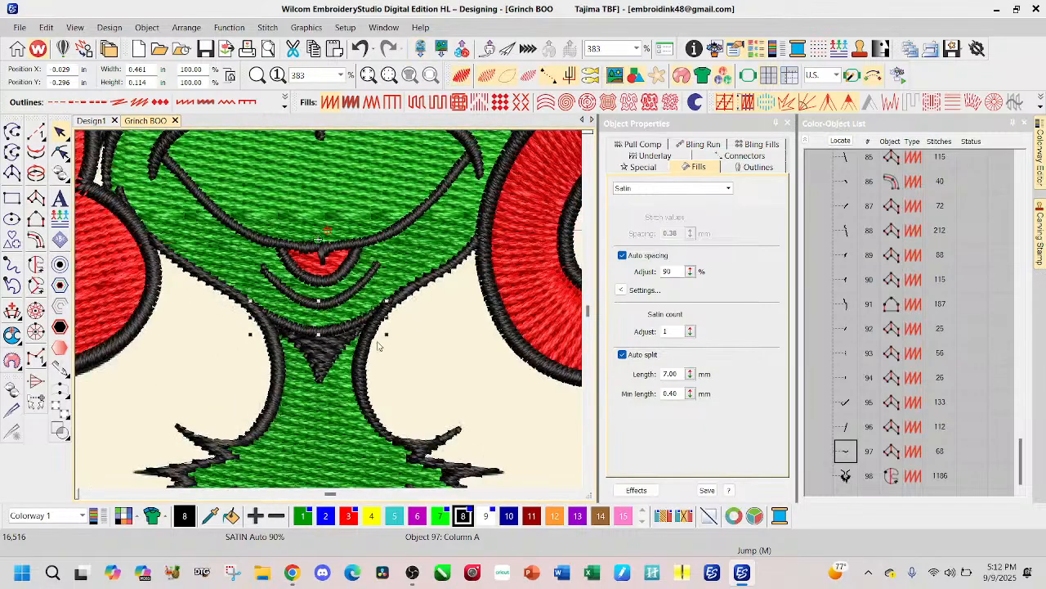
left_click(440, 403)
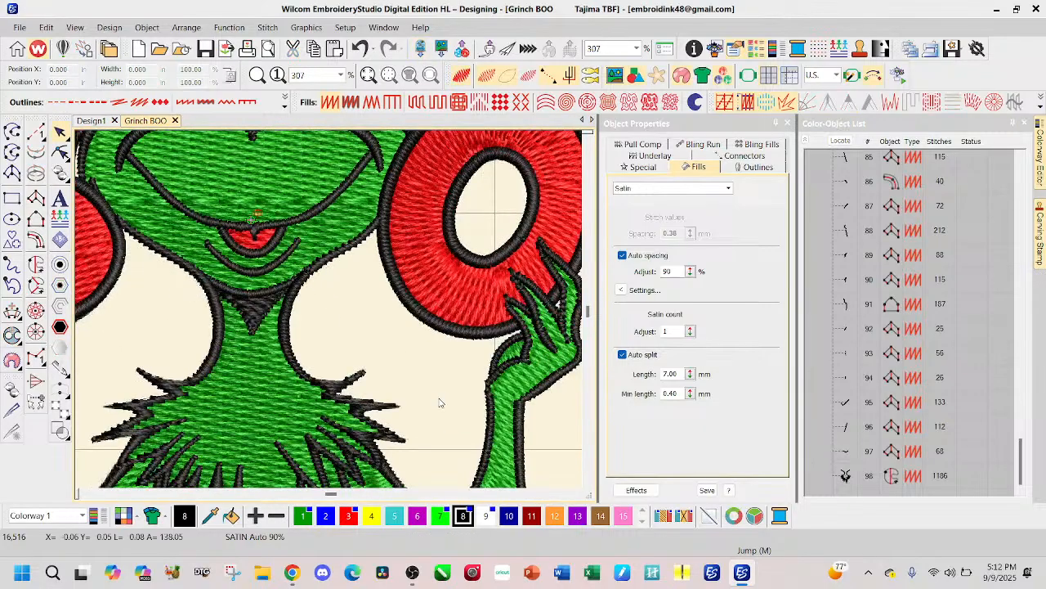
Step: Undo the resequencing and the creation of the satin chin column
scroll(272, 256, "down", 2)
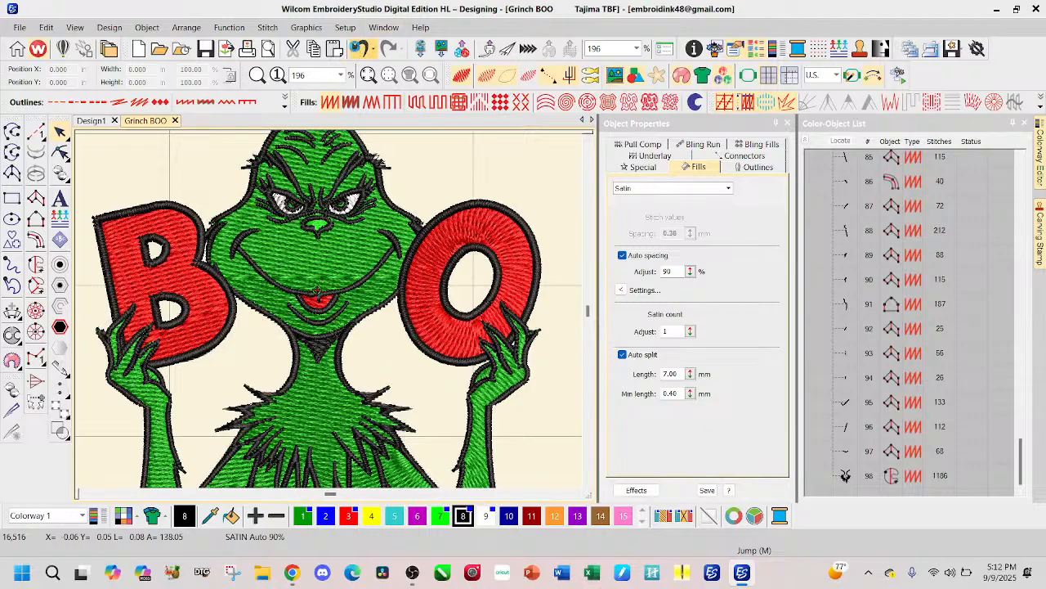
left_click(360, 48)
left_click(360, 48)
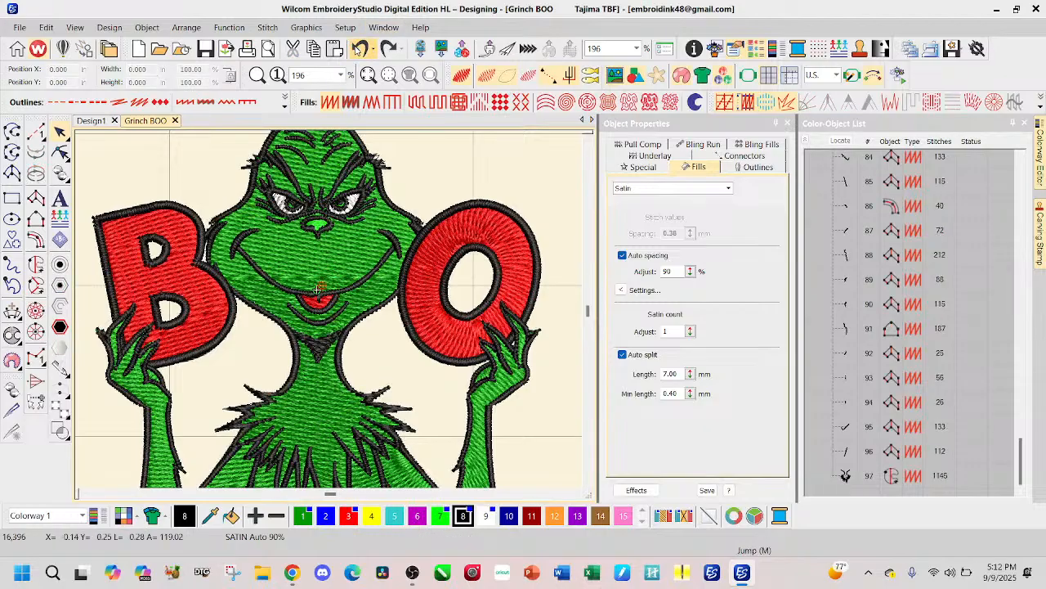
Step: Open the black neck outline for reshaping without realistic rendering, and add a point where the right jaw line meets the neck
left_click(380, 313)
left_click(60, 152)
scroll(358, 325, "up", 6)
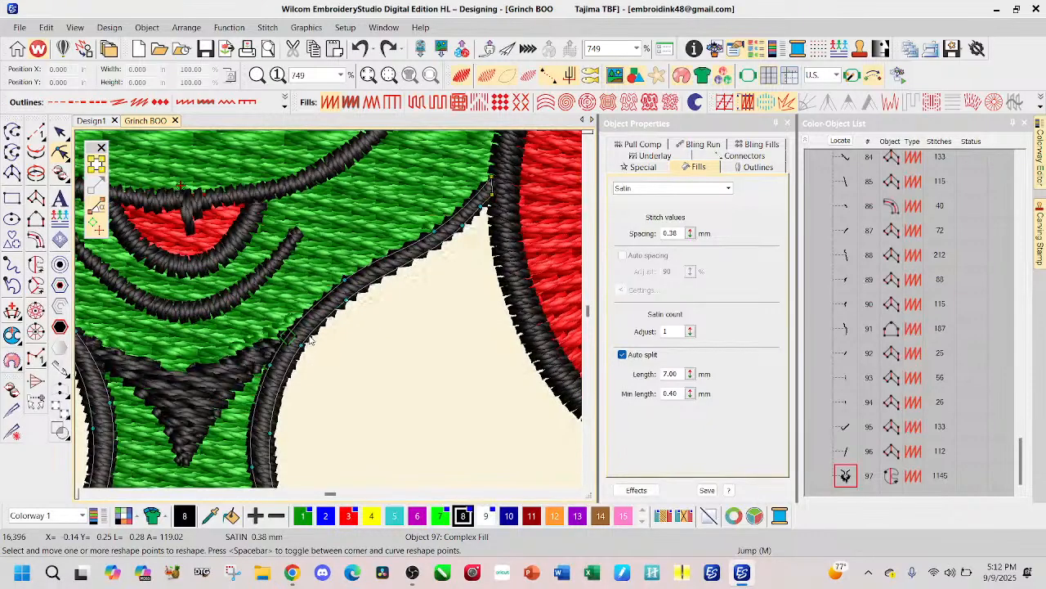
left_click(461, 75)
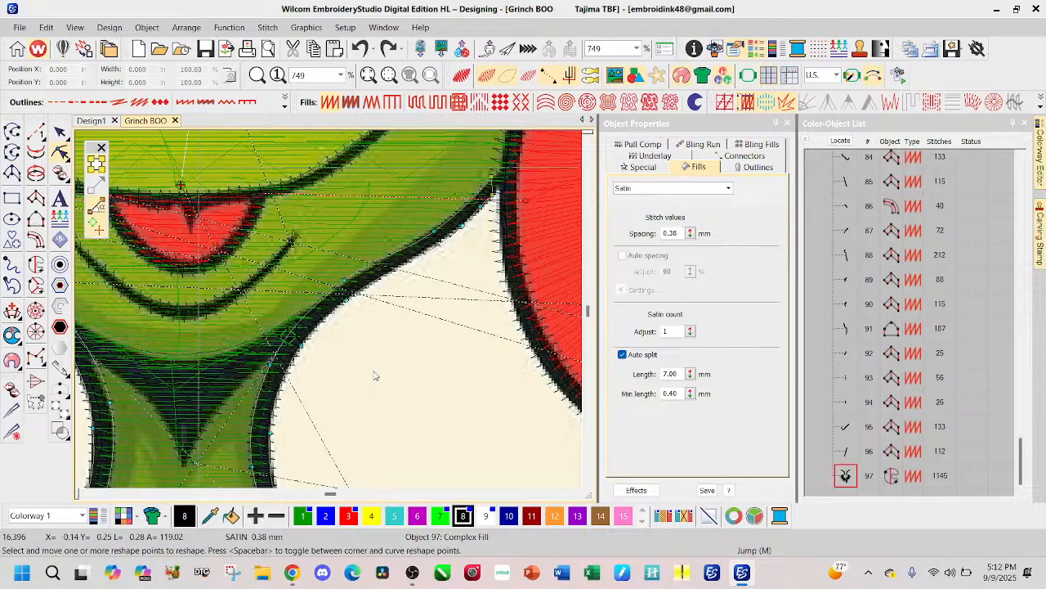
left_click(304, 326)
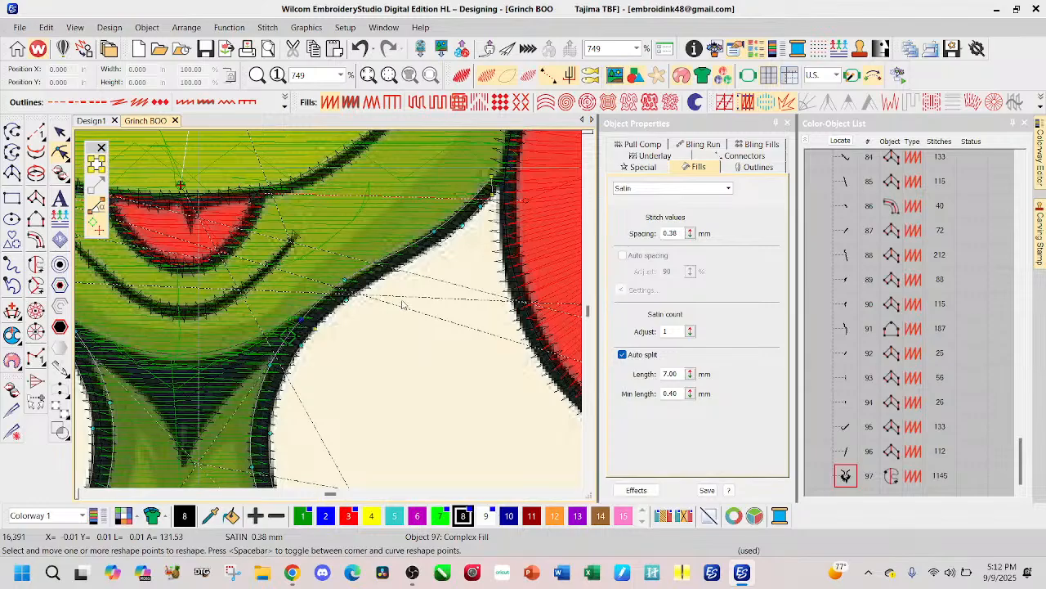
Step: Delete the neck outline's reshape points along the right jaw line so that the outline stops at the neck
scroll(402, 305, "down", 1)
scroll(331, 314, "down", 1)
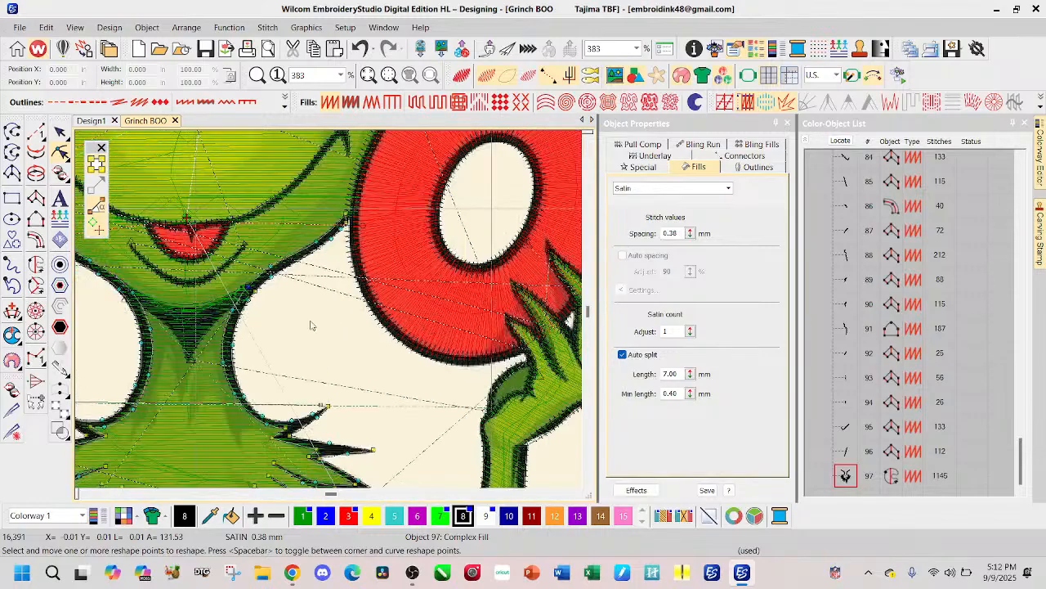
left_click_drag(299, 346, 353, 188)
key("Delete")
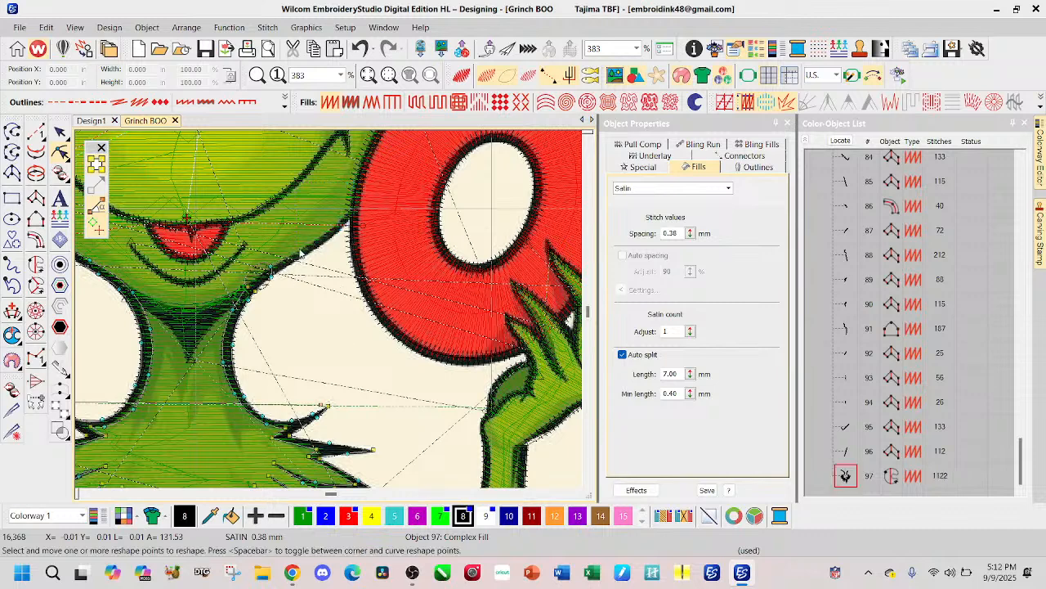
left_click_drag(316, 286, 258, 260)
key("Delete")
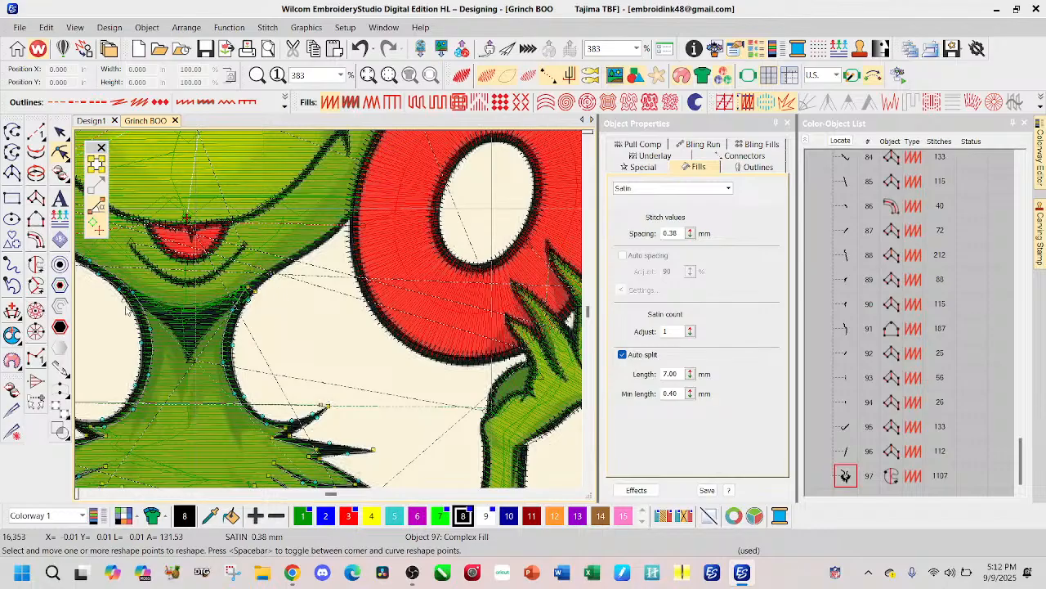
Step: Add and adjust reshape points on the neck outline where the left jaw line meets the neck
scroll(126, 312, "down", 1)
scroll(336, 312, "up", 3)
scroll(330, 312, "up", 1)
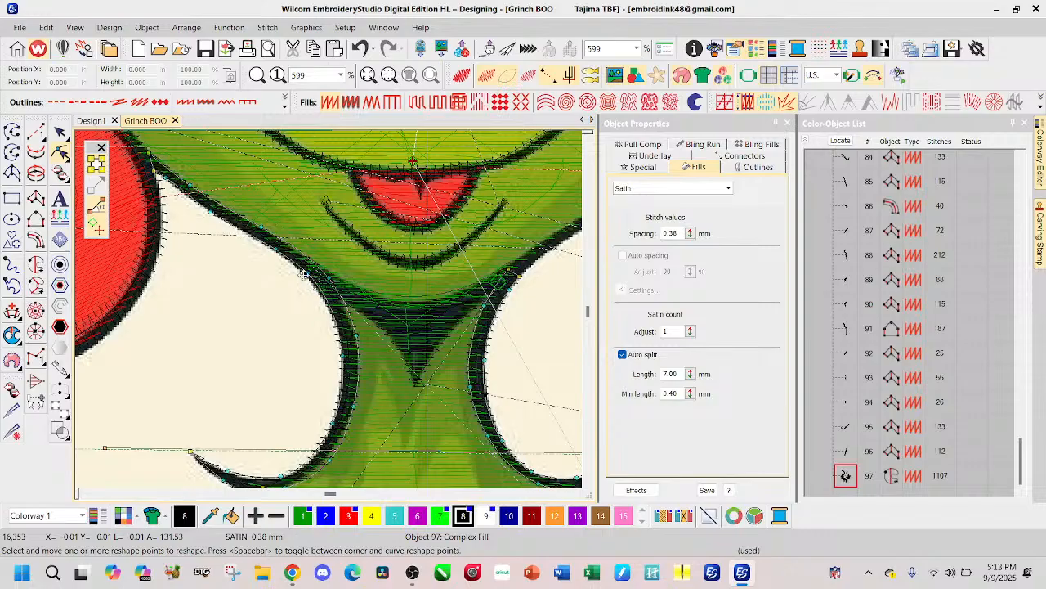
left_click(304, 270)
left_click_drag(305, 268, 312, 261)
Step: Delete the neck outline's reshape points along the left jaw line up to the letter B and finish reshaping
scroll(327, 316, "down", 1)
left_click_drag(260, 376, 369, 240)
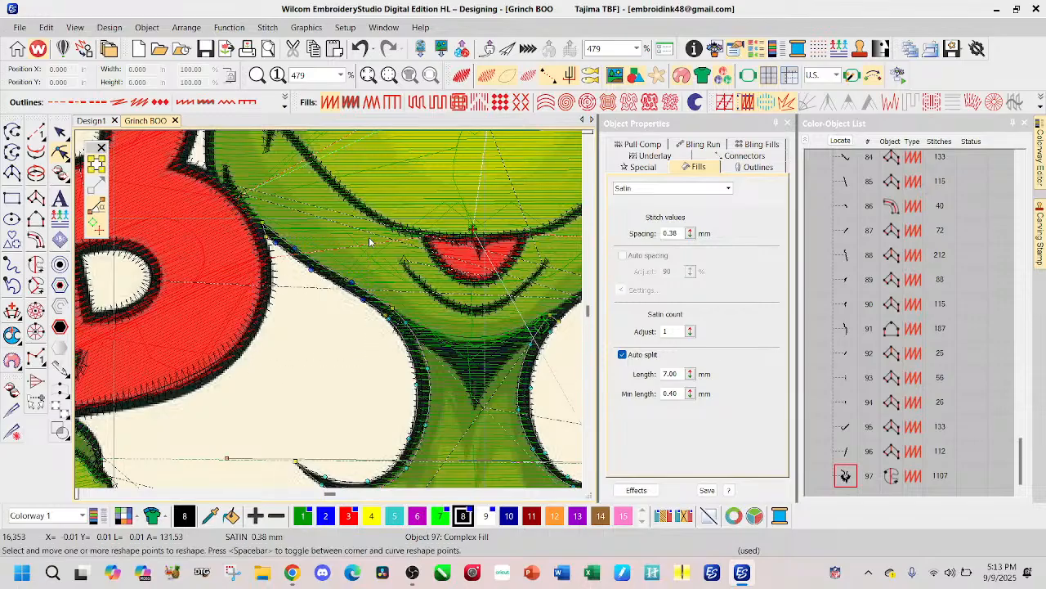
key("Delete")
left_click_drag(307, 322, 247, 191)
key("Delete")
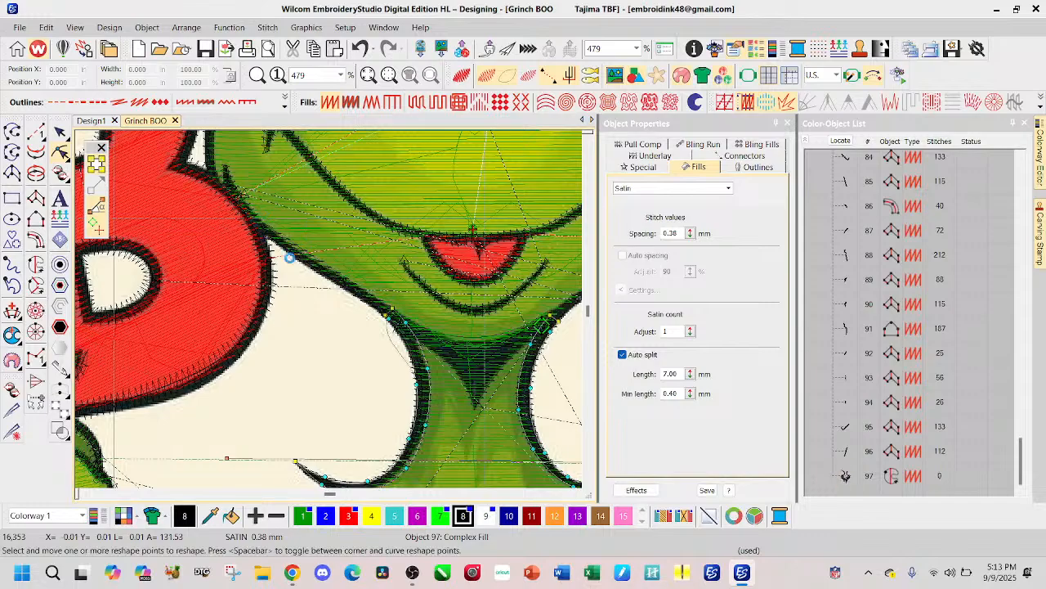
key("Delete")
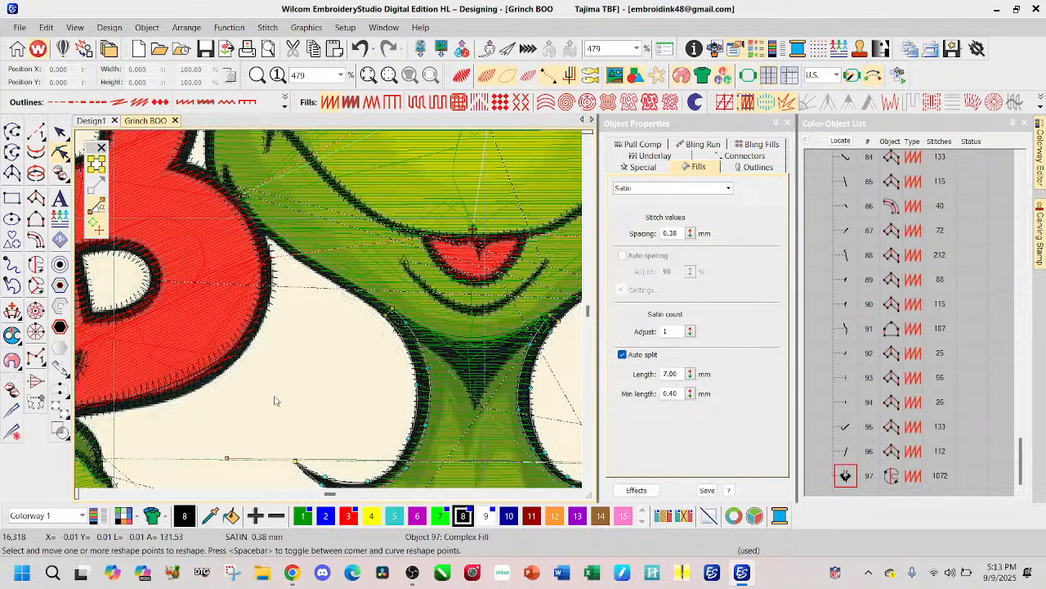
key("Escape")
Step: Start a black Satin Column A outline along the right jaw line, placing point pairs from the letter O down to the neck
scroll(364, 372, "down", 2)
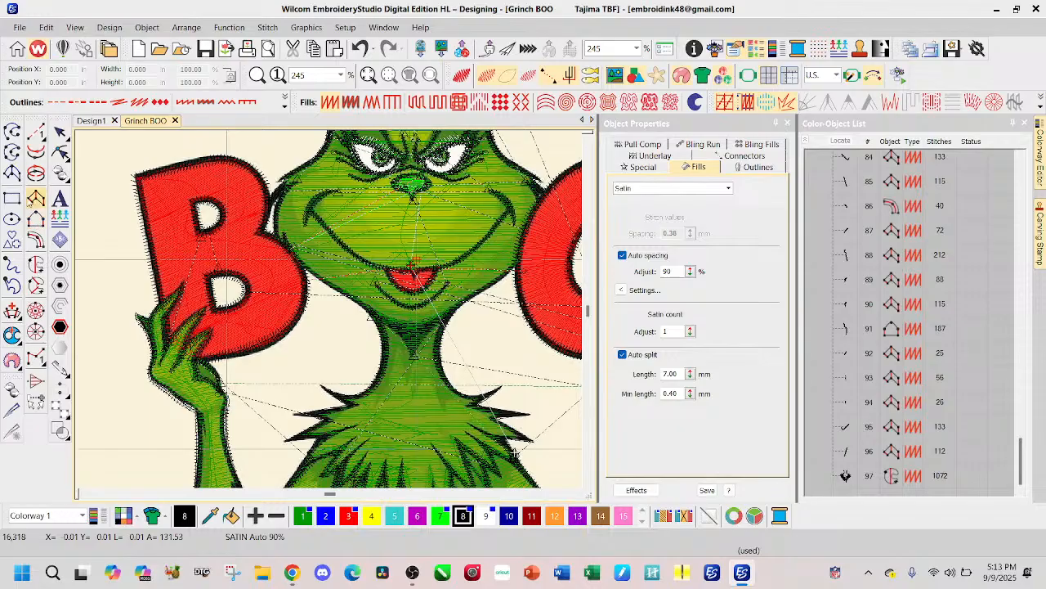
left_click(36, 198)
scroll(330, 282, "up", 3)
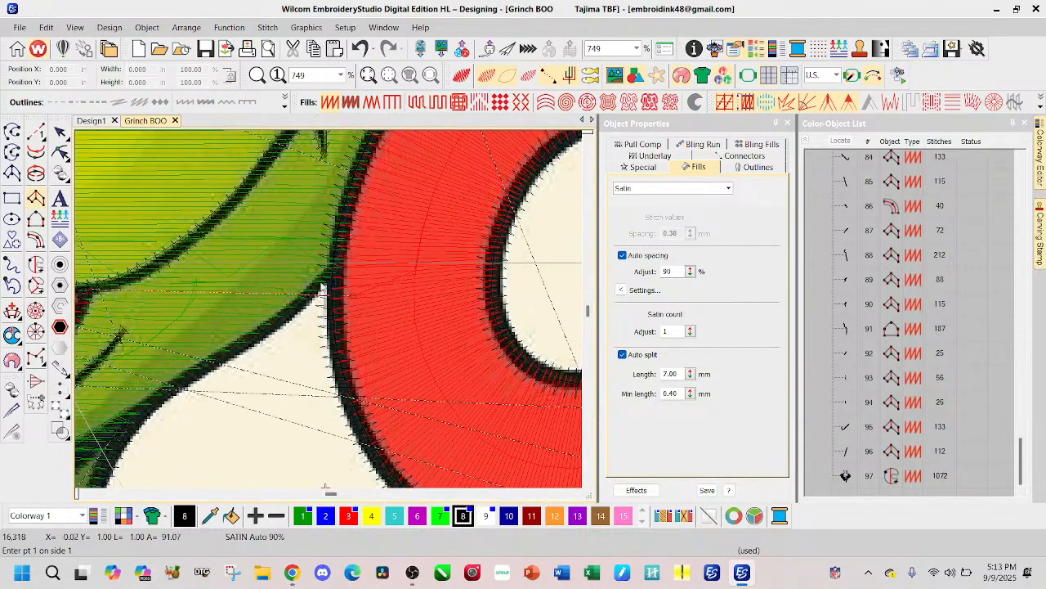
scroll(335, 274, "up", 1)
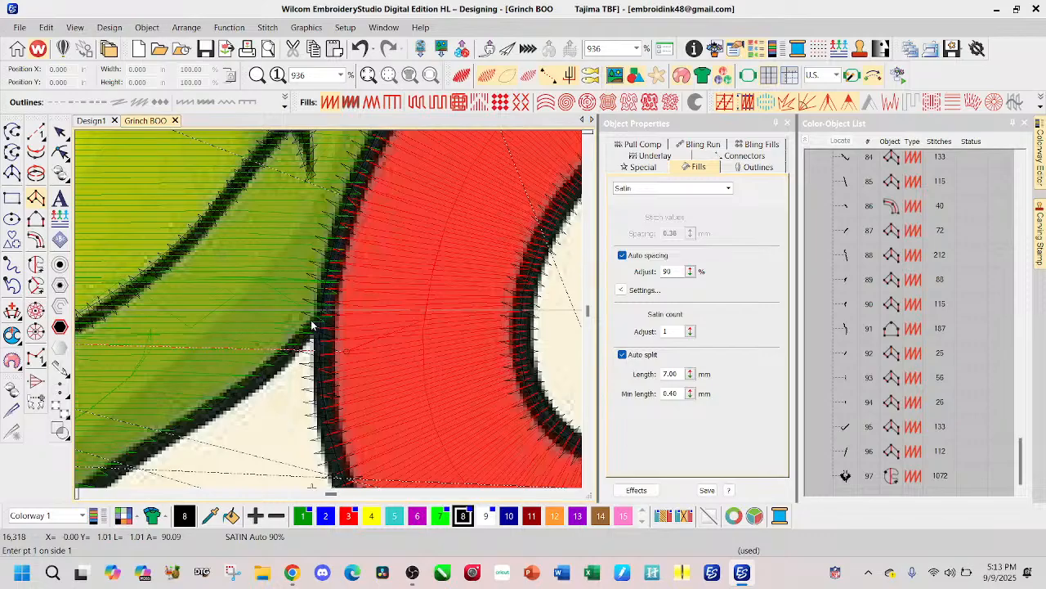
left_click(312, 325)
left_click(314, 336)
left_click(250, 382)
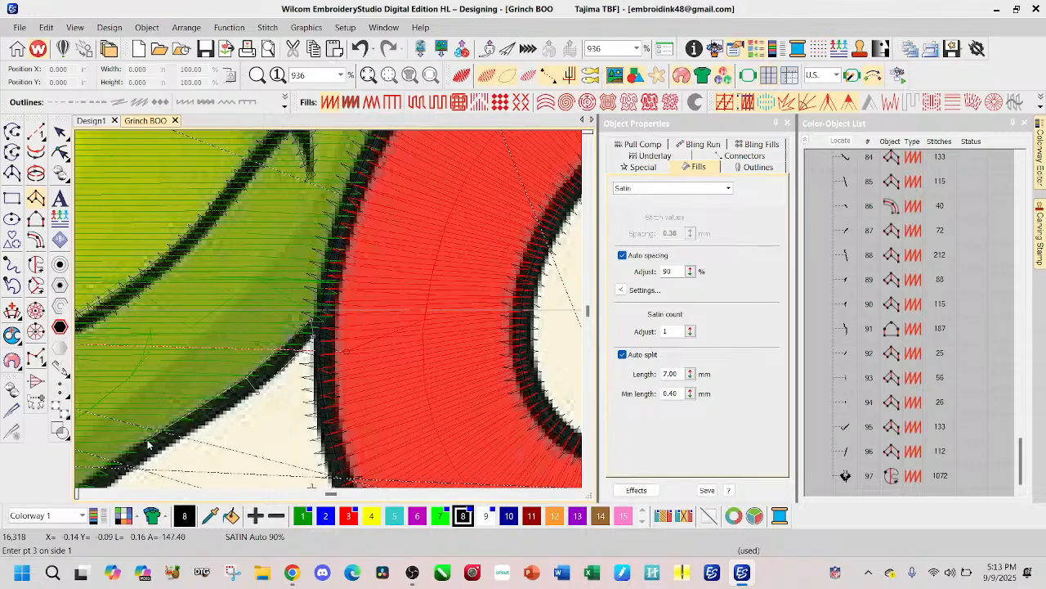
left_click(160, 455)
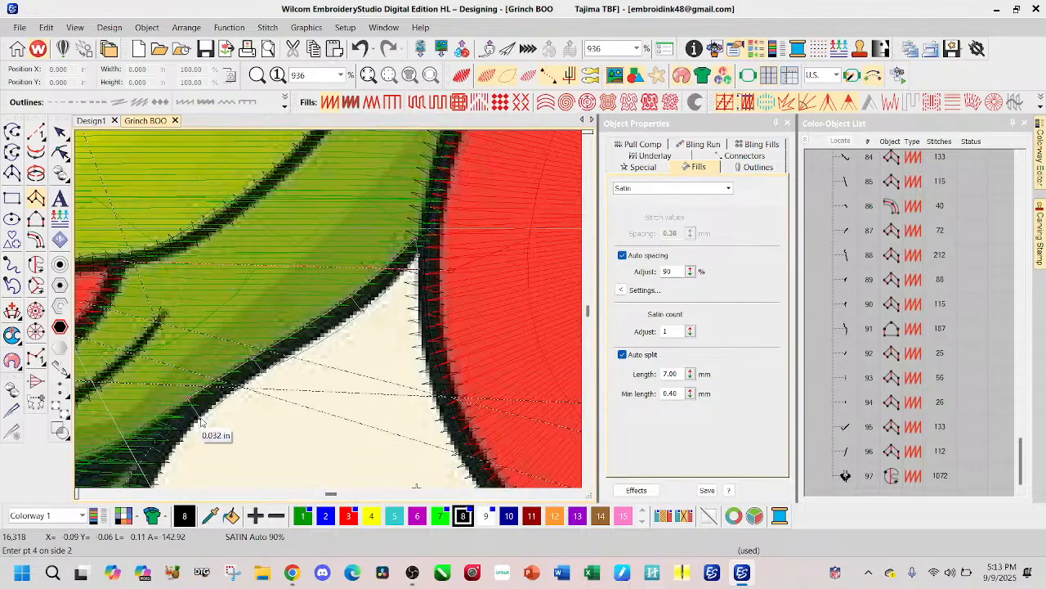
left_click(94, 439)
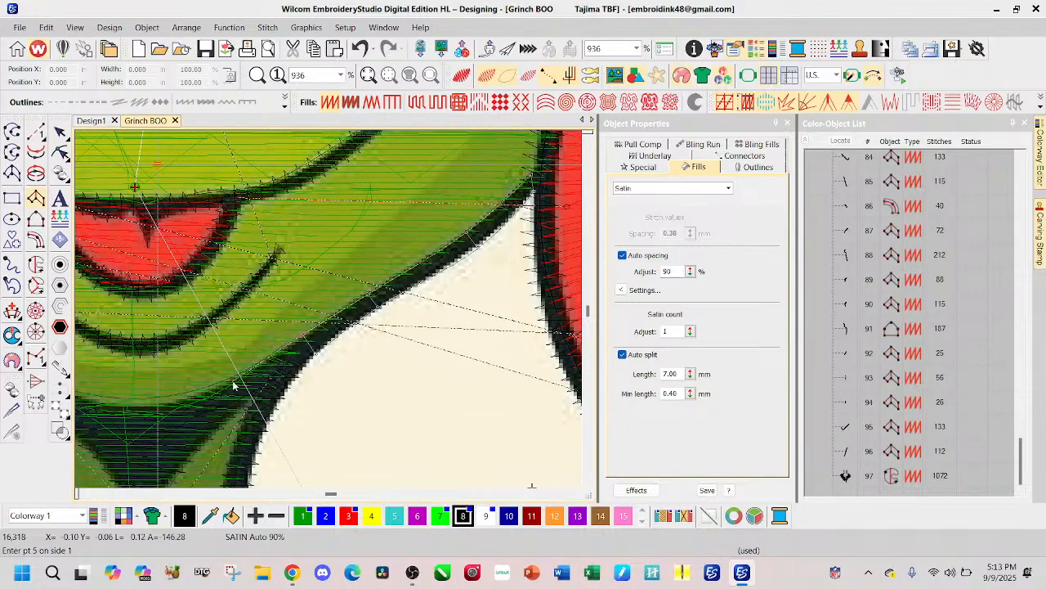
left_click(238, 385)
left_click(241, 403)
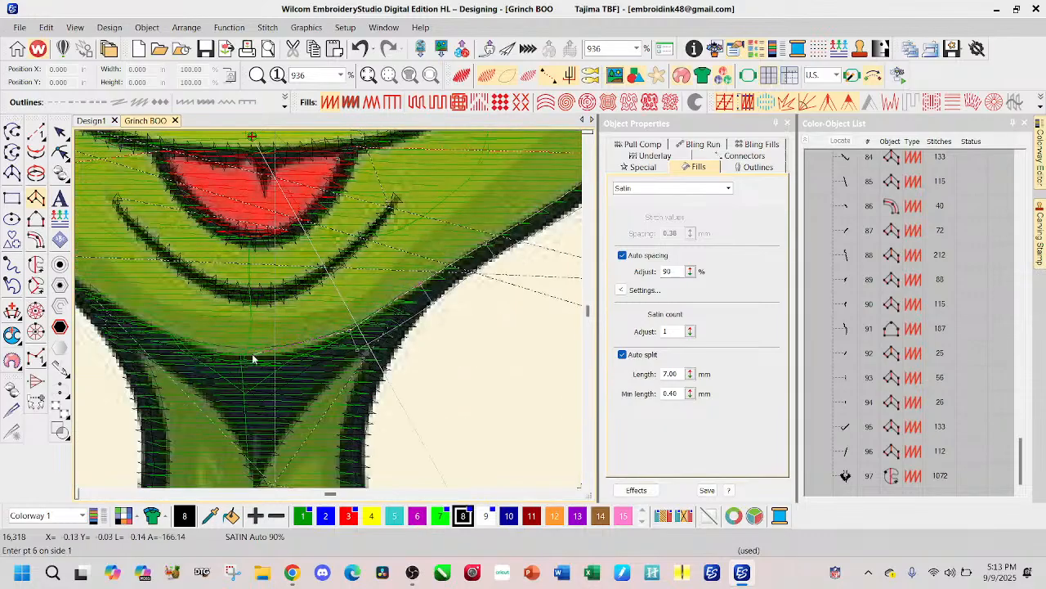
Step: Continue the Column A outline under the chin and up the left jaw line to the letter B, and generate its stitches
left_click(257, 365)
left_click(201, 354)
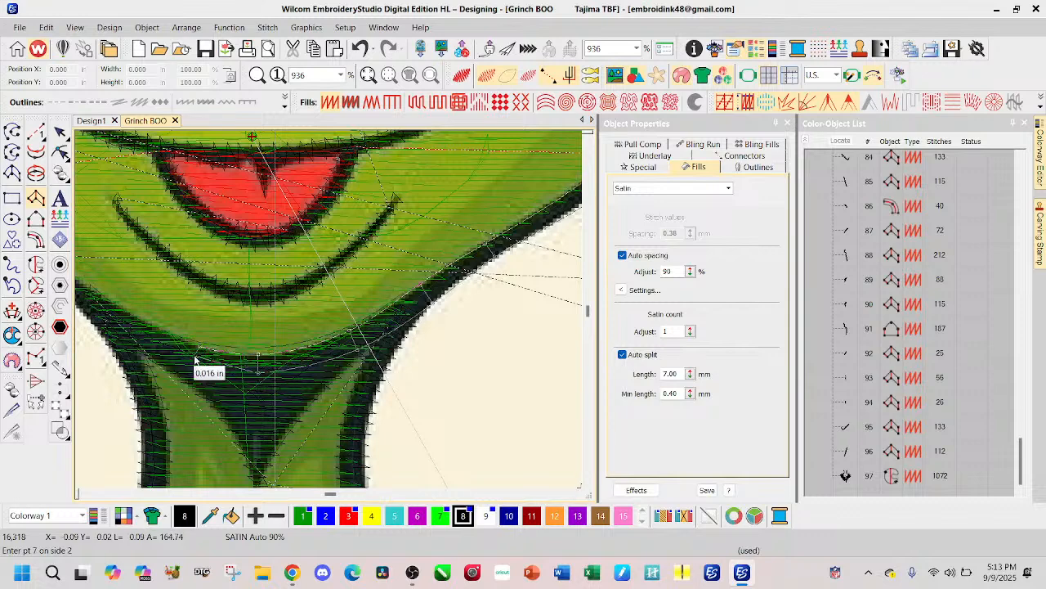
left_click(190, 353)
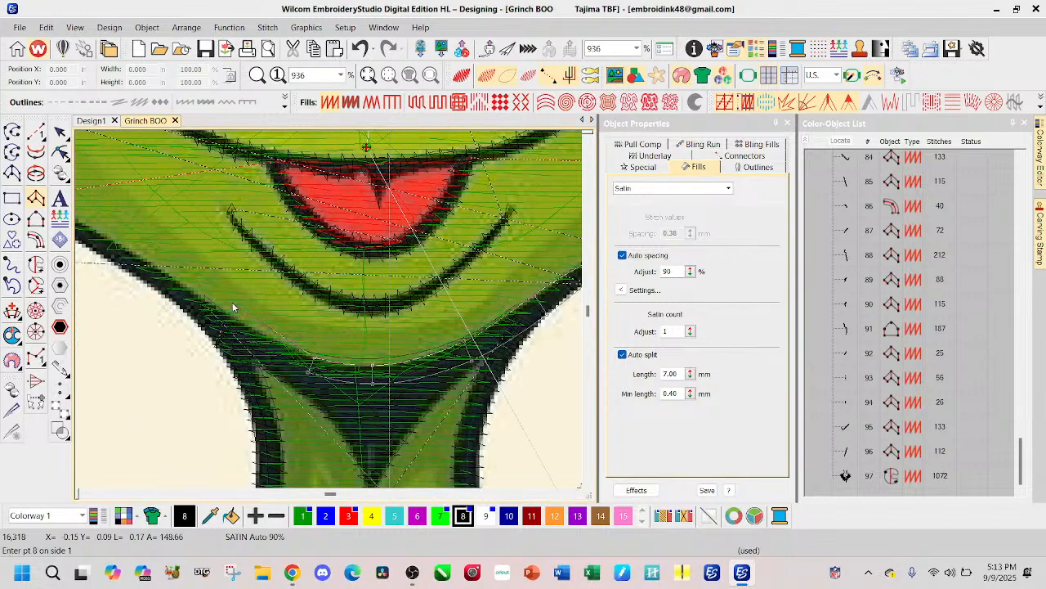
left_click(233, 321)
left_click(161, 272)
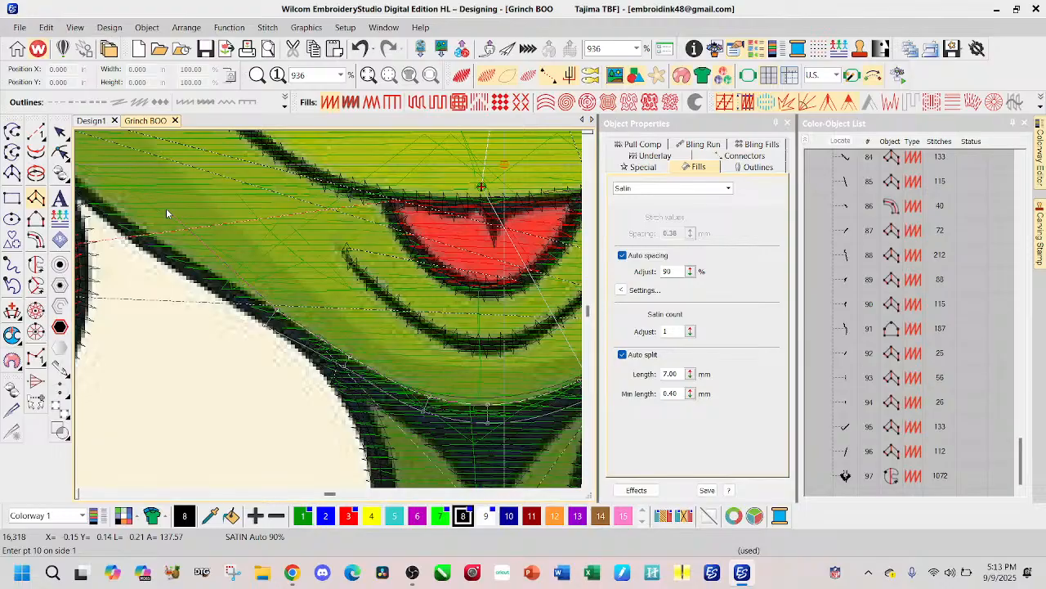
left_click(165, 248)
left_click(160, 258)
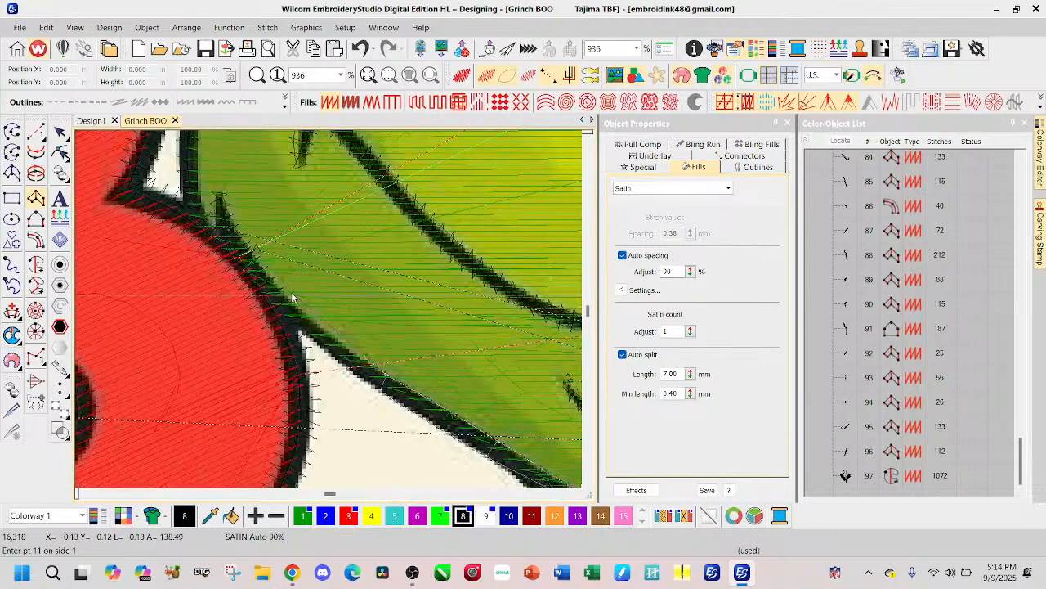
left_click(306, 314)
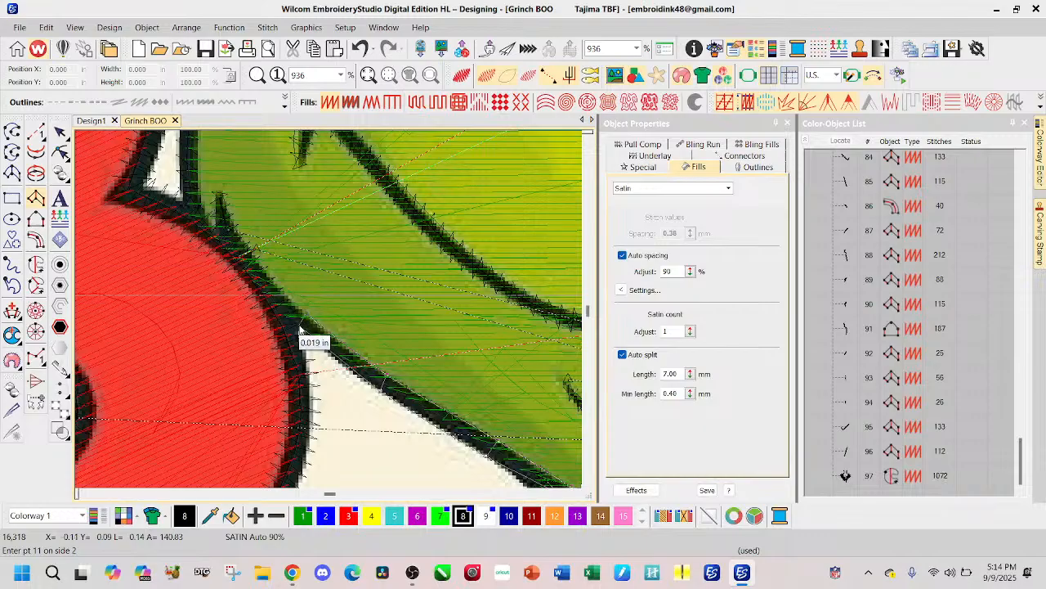
left_click(301, 331)
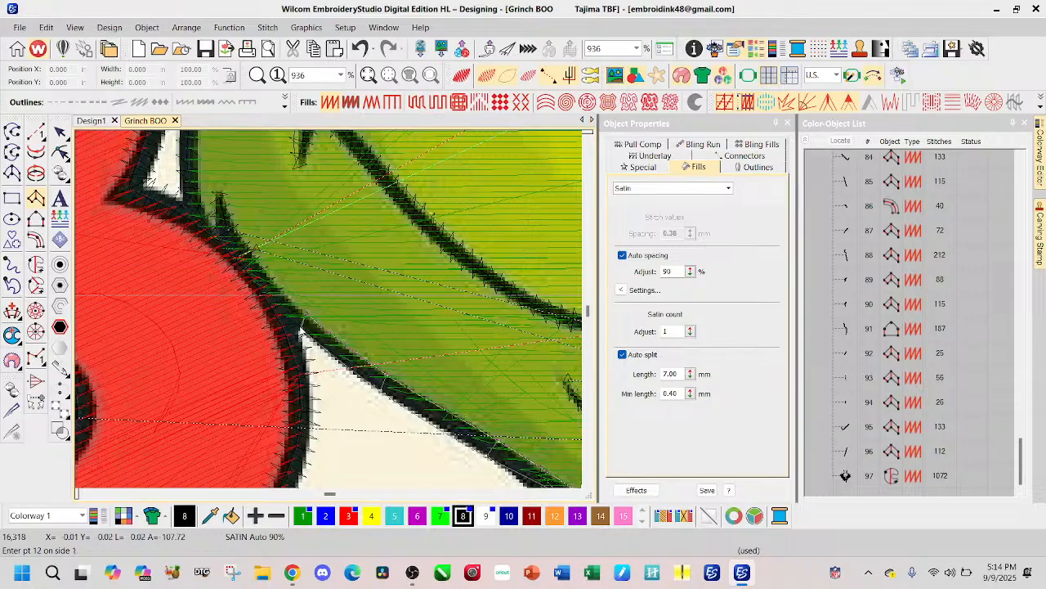
left_click(283, 305)
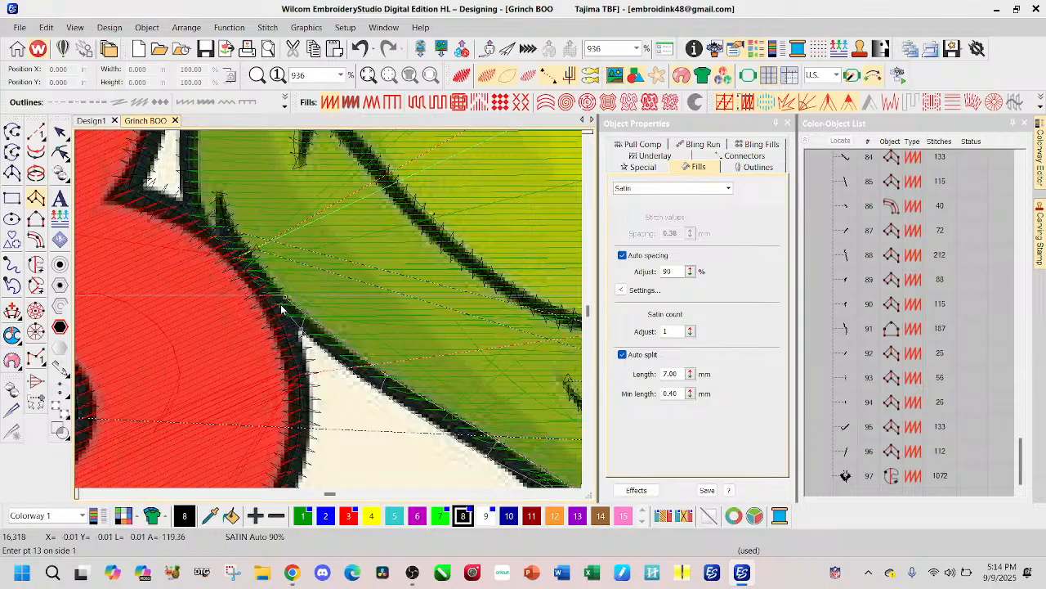
key("Return")
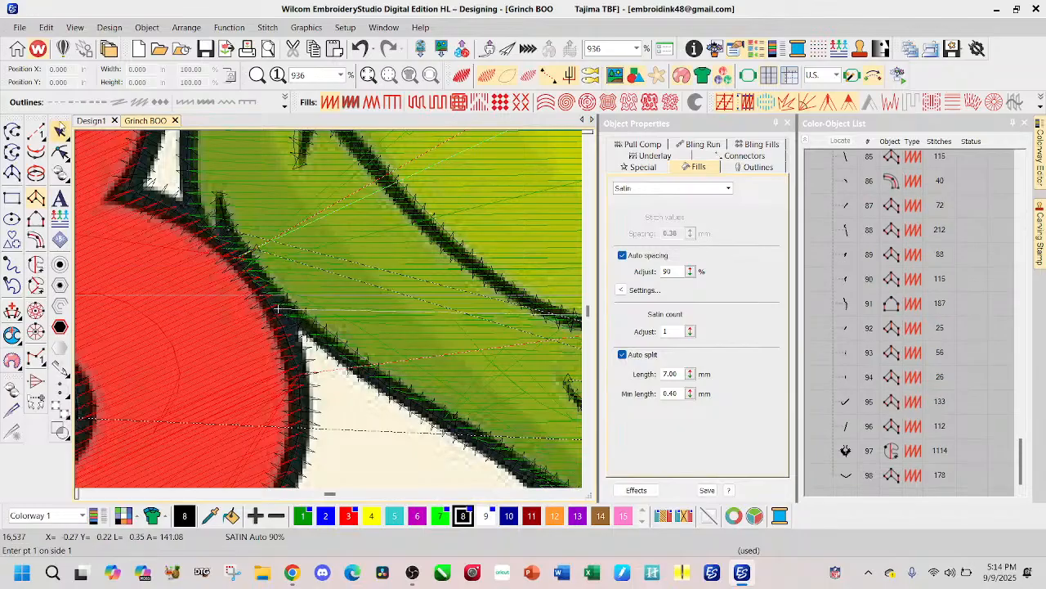
Step: Show realistic stitching and reshape the jaw outline's left end points so that it tucks against the letter B's outline
left_click(62, 136)
left_click(463, 78)
scroll(520, 352, "down", 5)
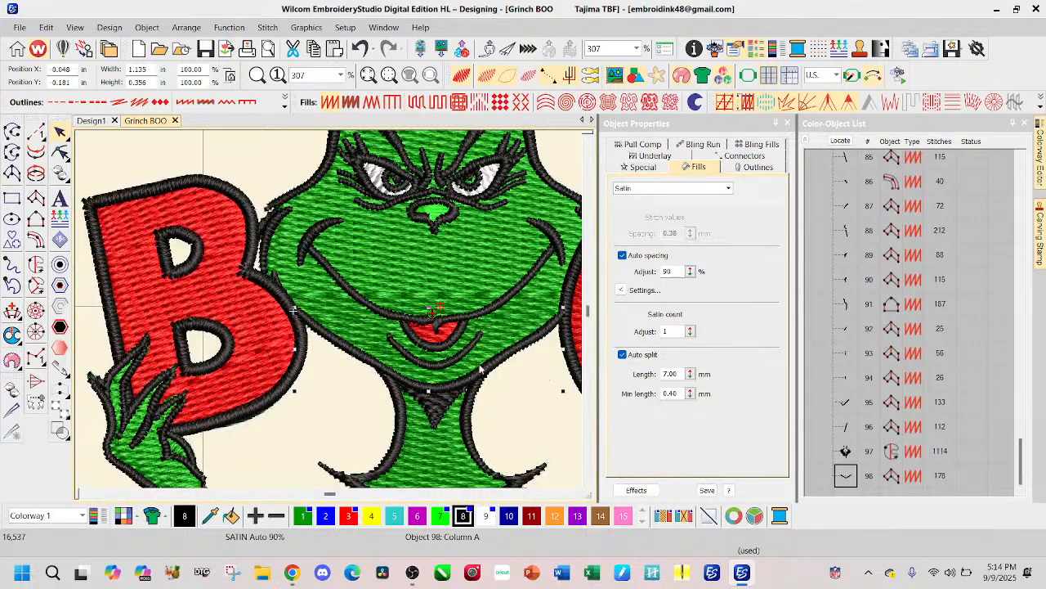
left_click(61, 152)
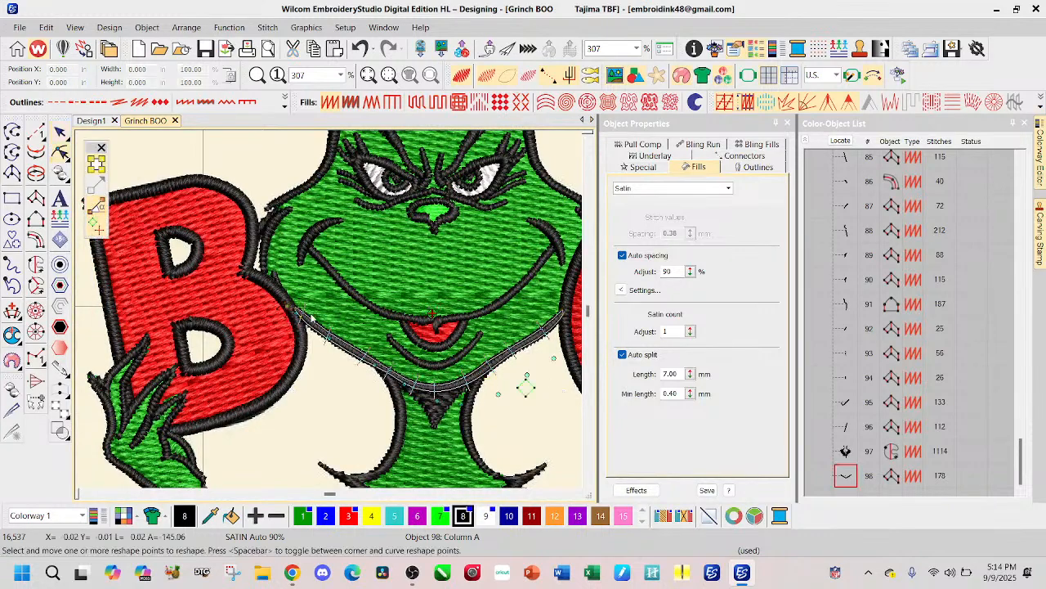
scroll(323, 318, "up", 4)
scroll(327, 311, "up", 6)
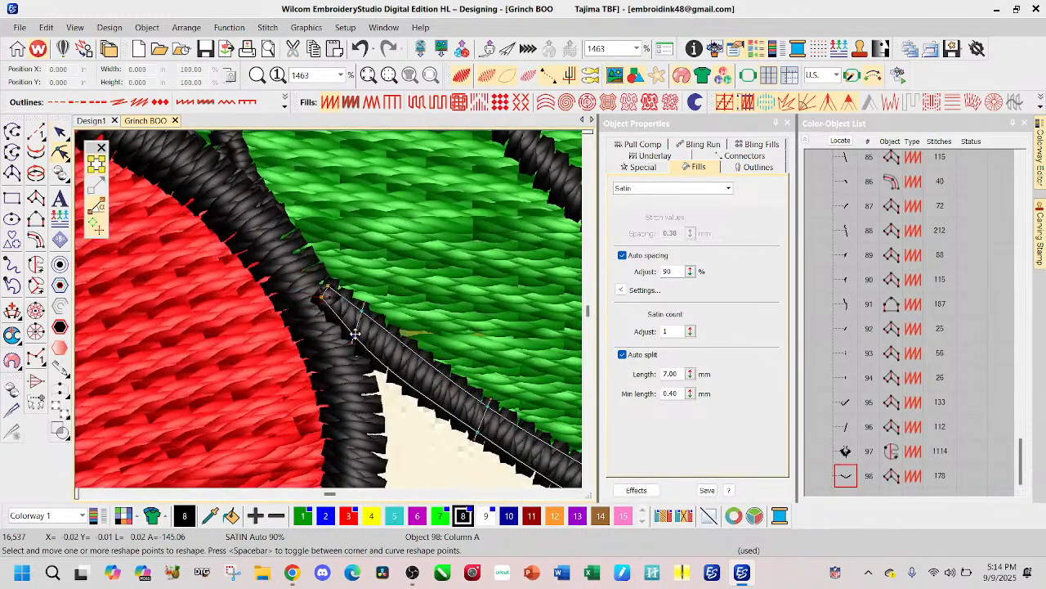
left_click_drag(325, 285, 320, 297)
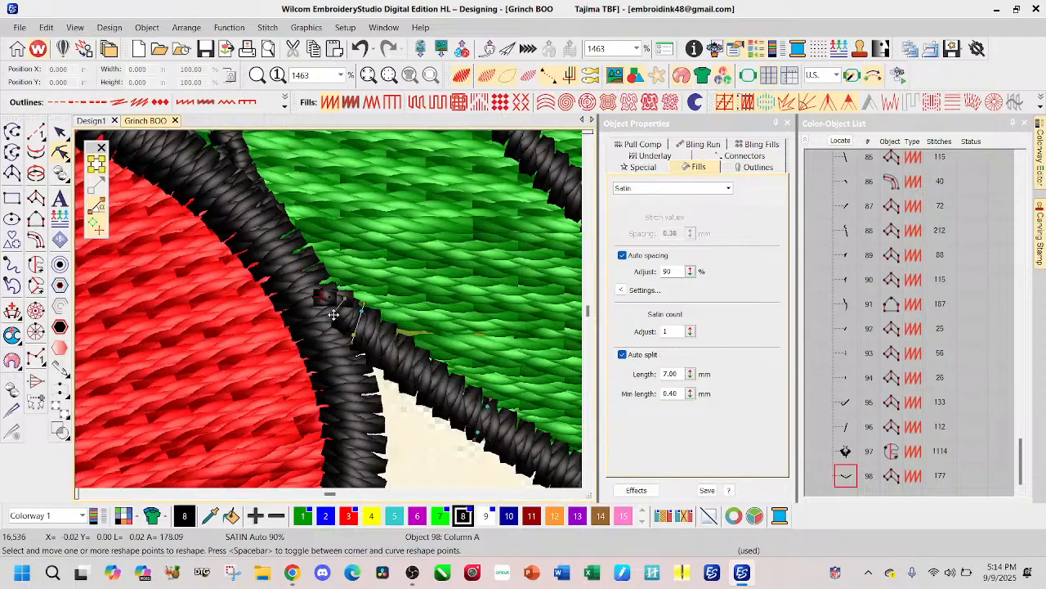
left_click_drag(340, 322, 341, 323)
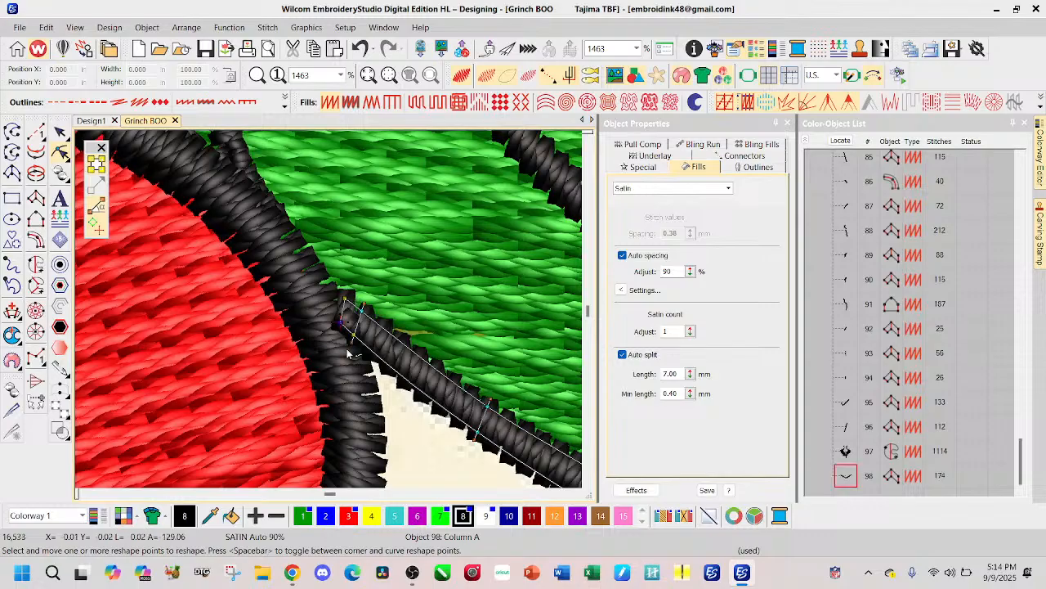
Step: Reshape the jaw outline's right end points to meet the letter O's outline, finish reshaping and deselect the outline
scroll(530, 387, "down", 7)
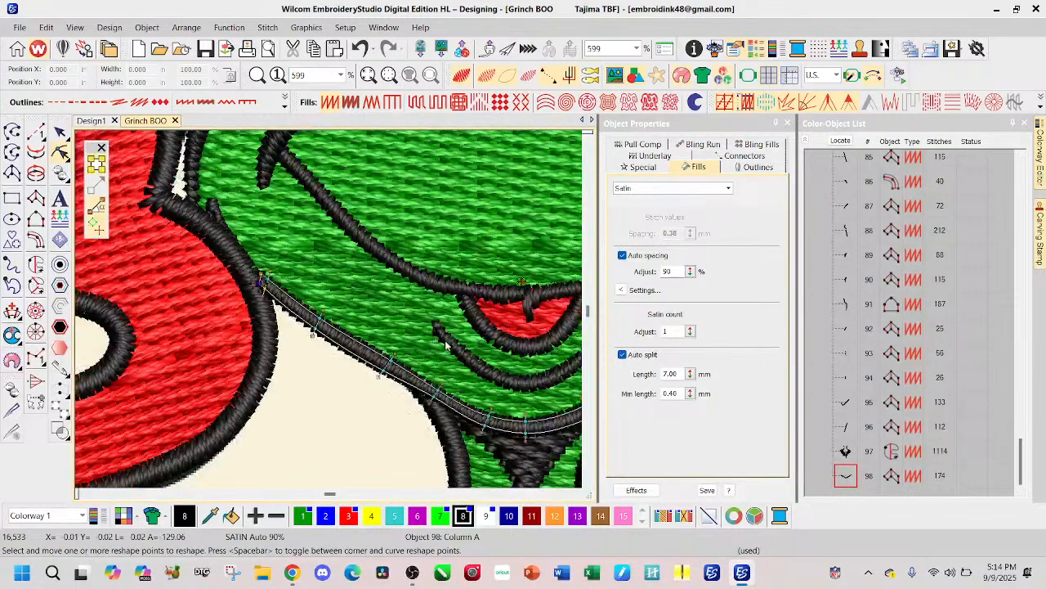
scroll(330, 313, "up", 7)
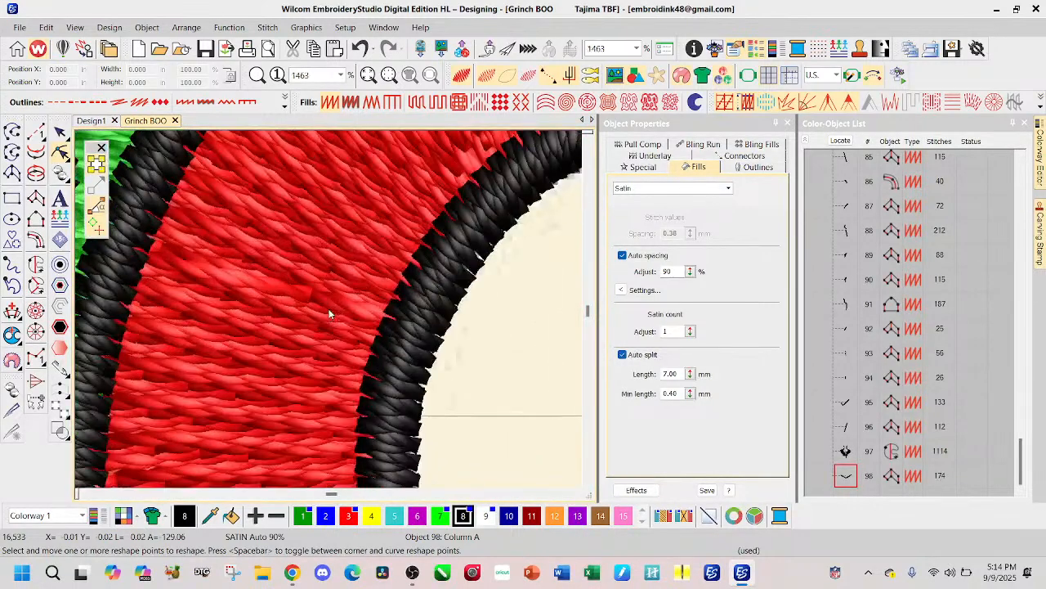
scroll(330, 313, "down", 2)
scroll(328, 318, "up", 3)
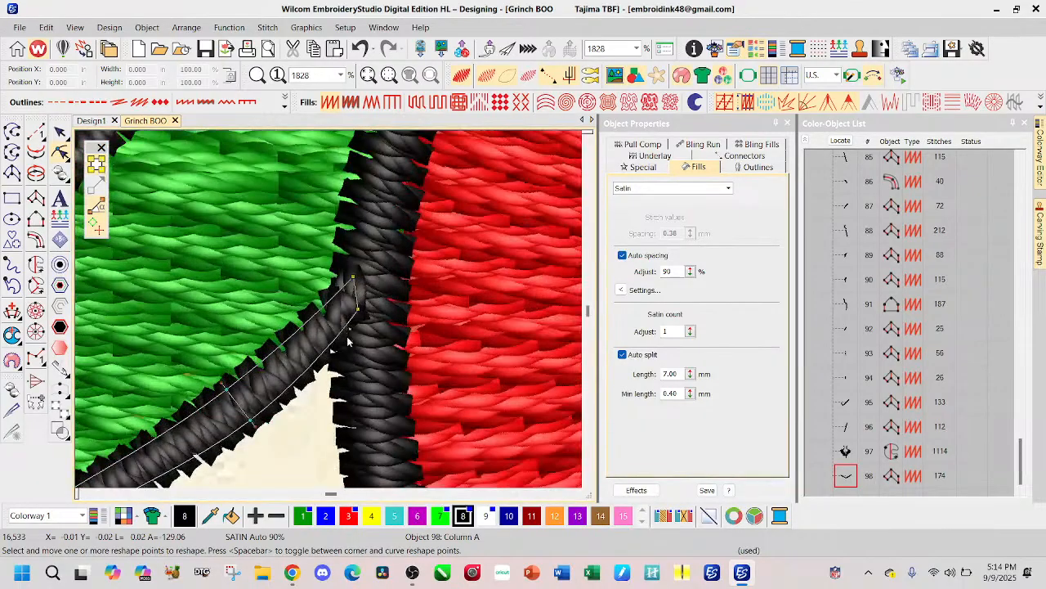
left_click_drag(357, 309, 342, 335)
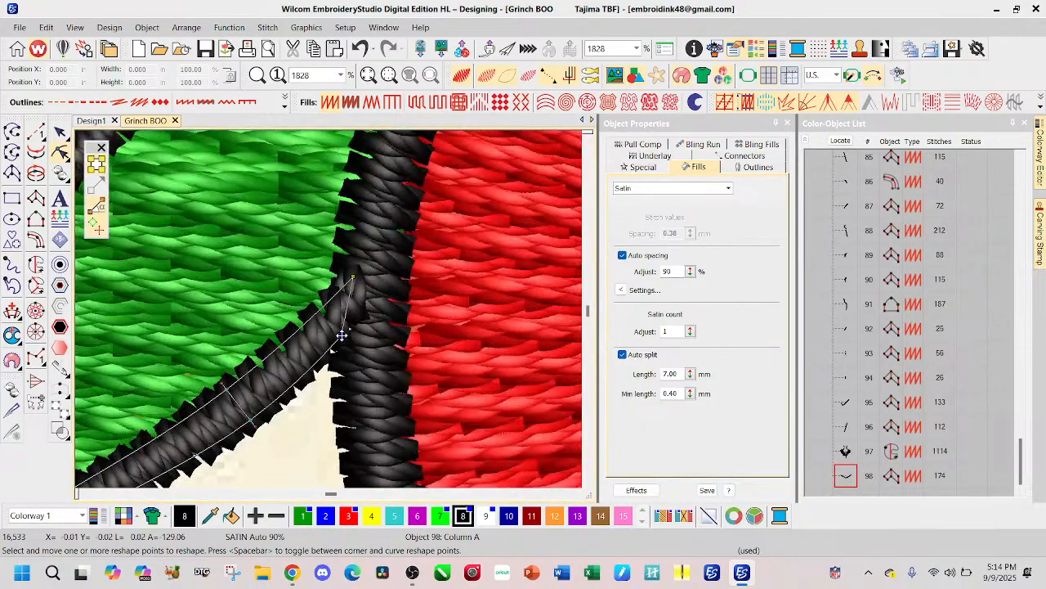
left_click_drag(351, 276, 335, 287)
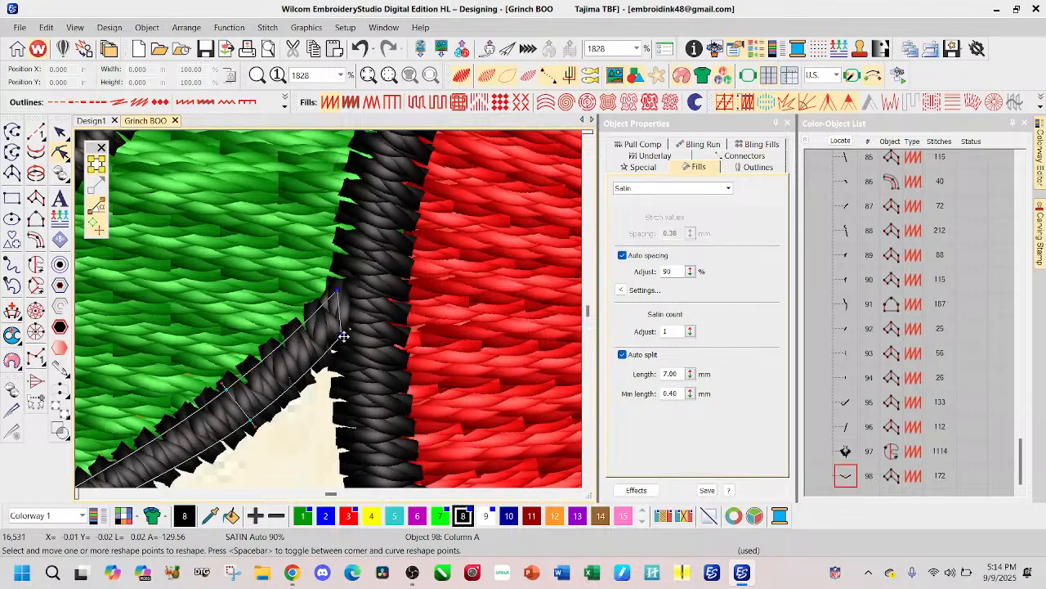
left_click_drag(343, 336, 343, 329)
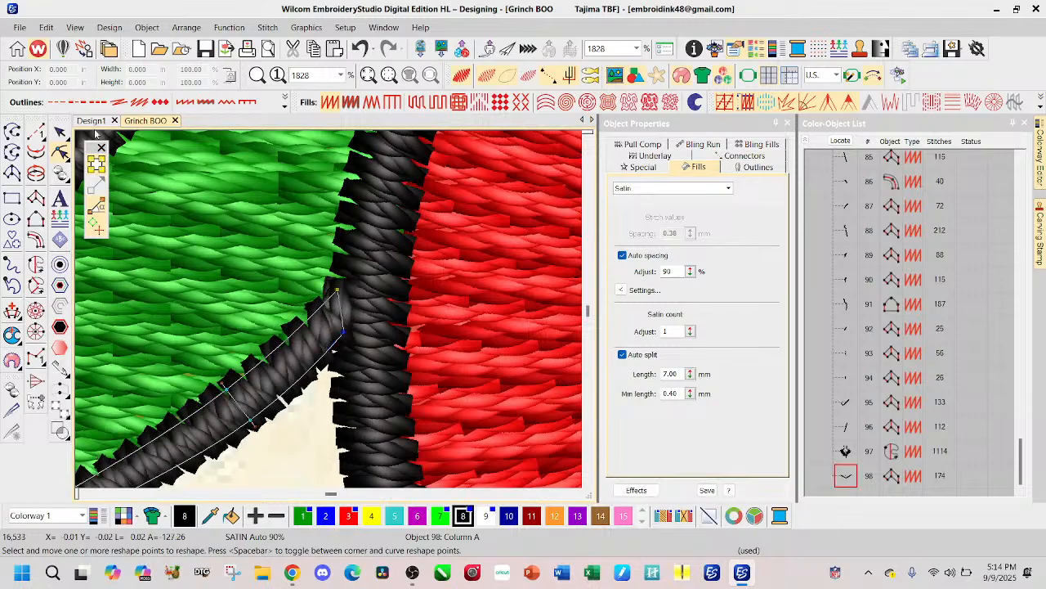
left_click(59, 132)
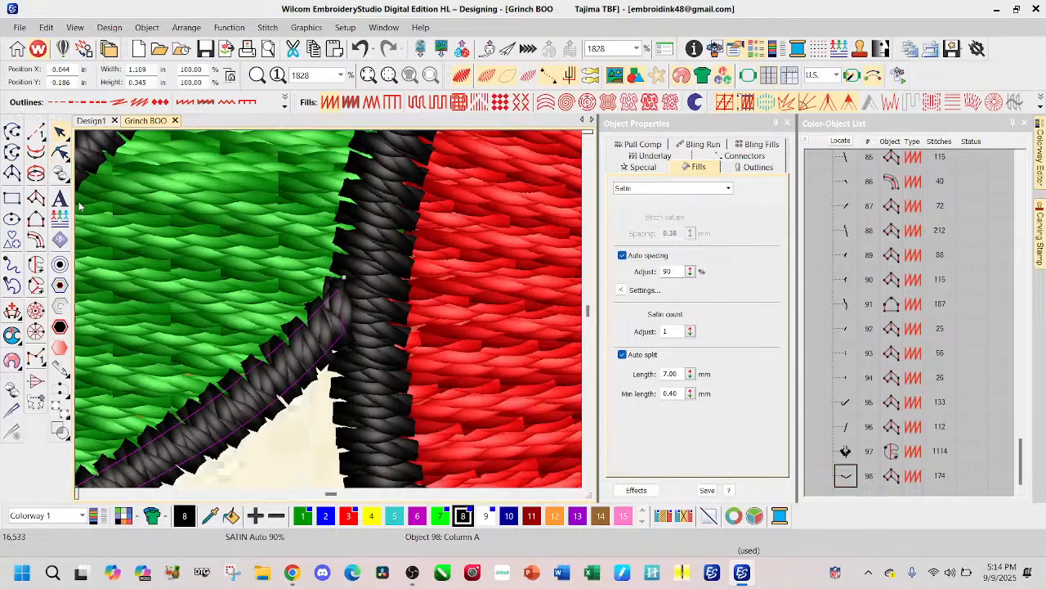
scroll(329, 327, "down", 8)
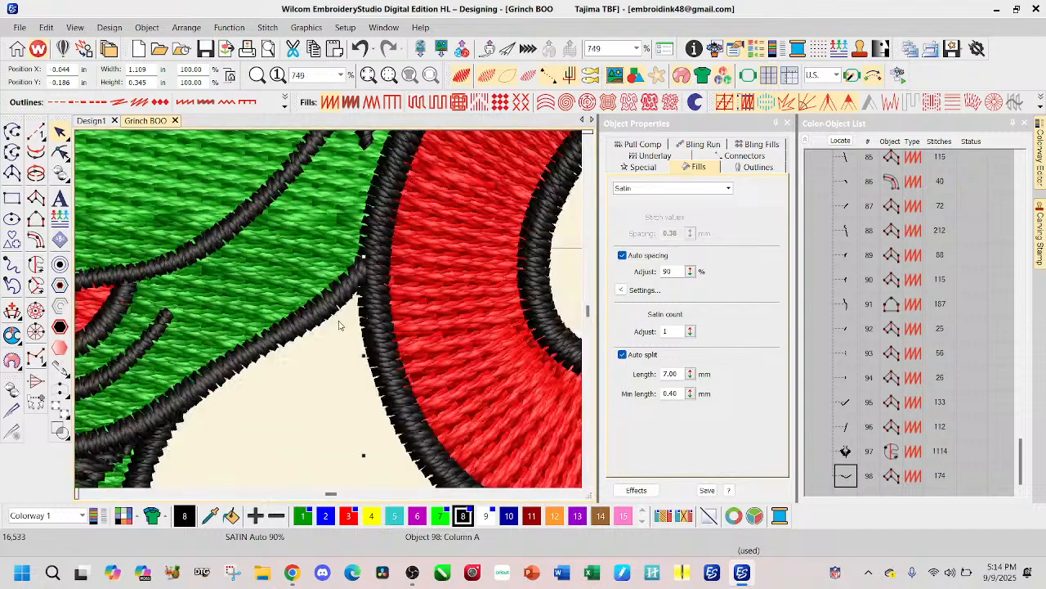
scroll(329, 313, "down", 2)
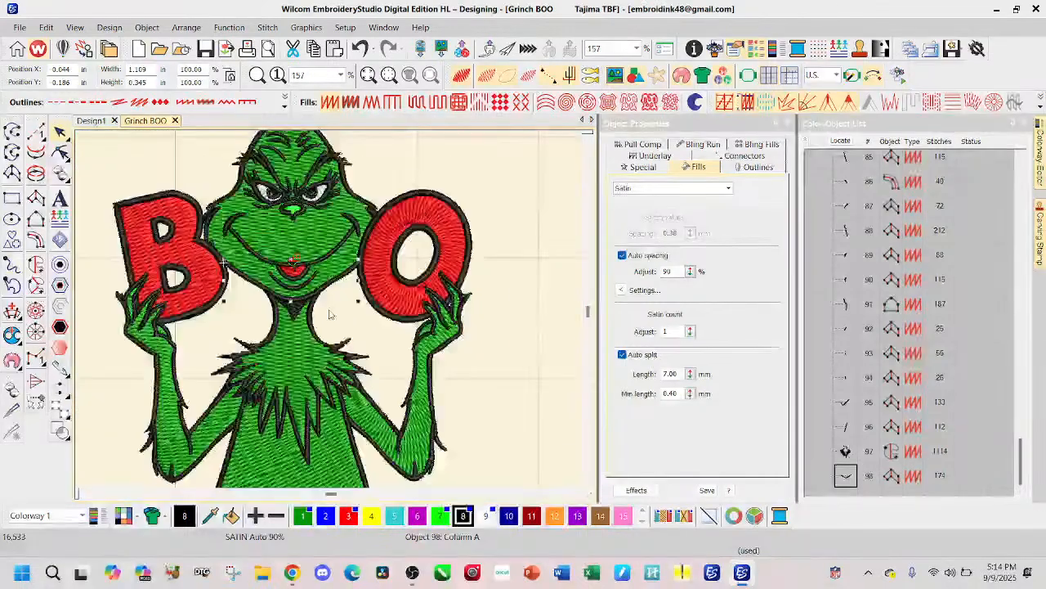
left_click(531, 369)
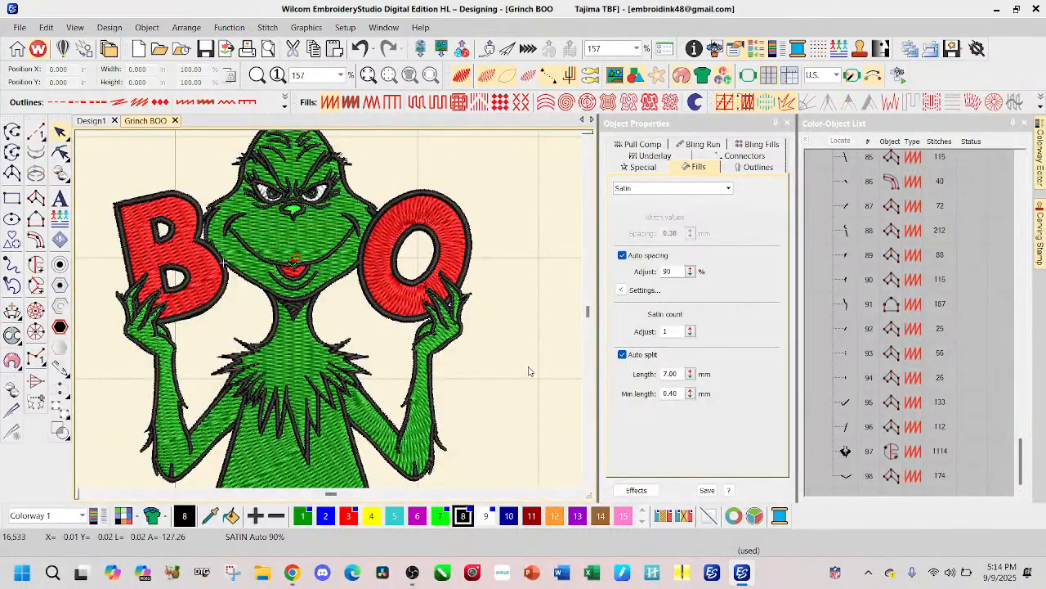
Step: Reshape the small black Tatami hair tuft between the letter B and the left cheek by moving its lower right point slightly
scroll(212, 242, "up", 6)
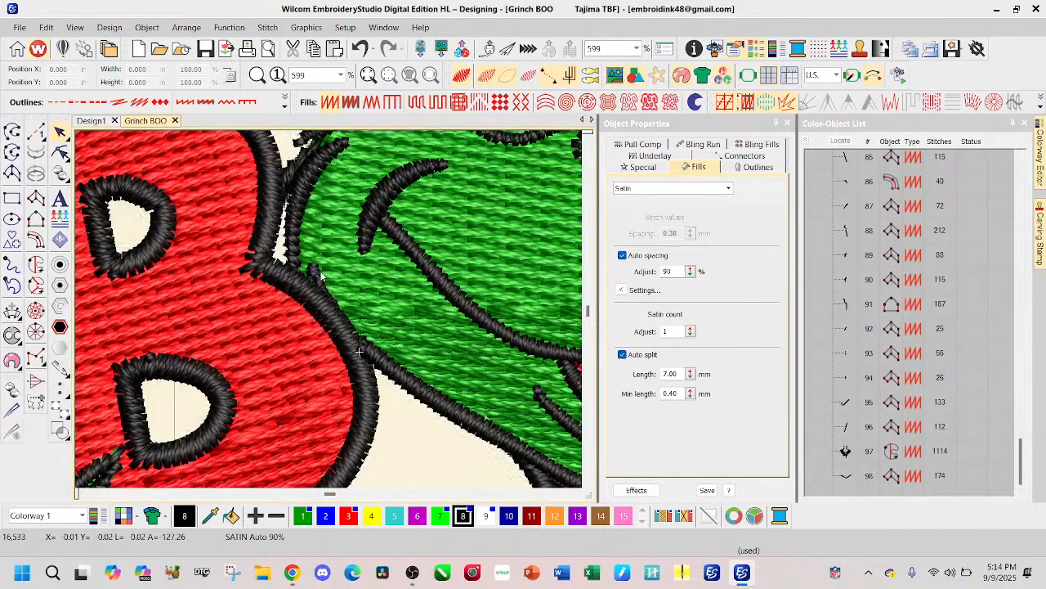
left_click(320, 280)
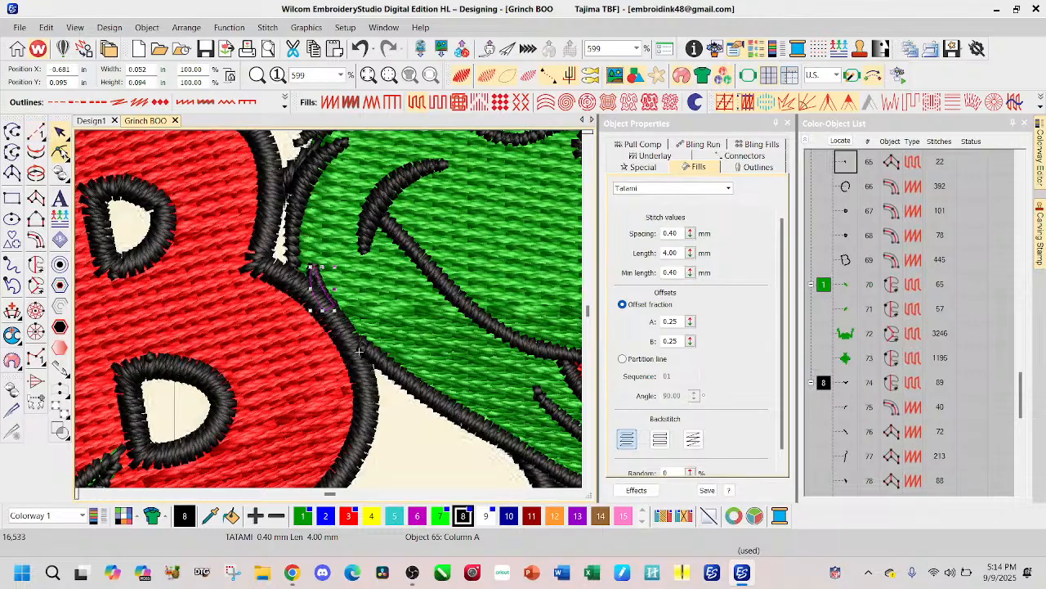
left_click(60, 152)
left_click_drag(335, 296, 335, 292)
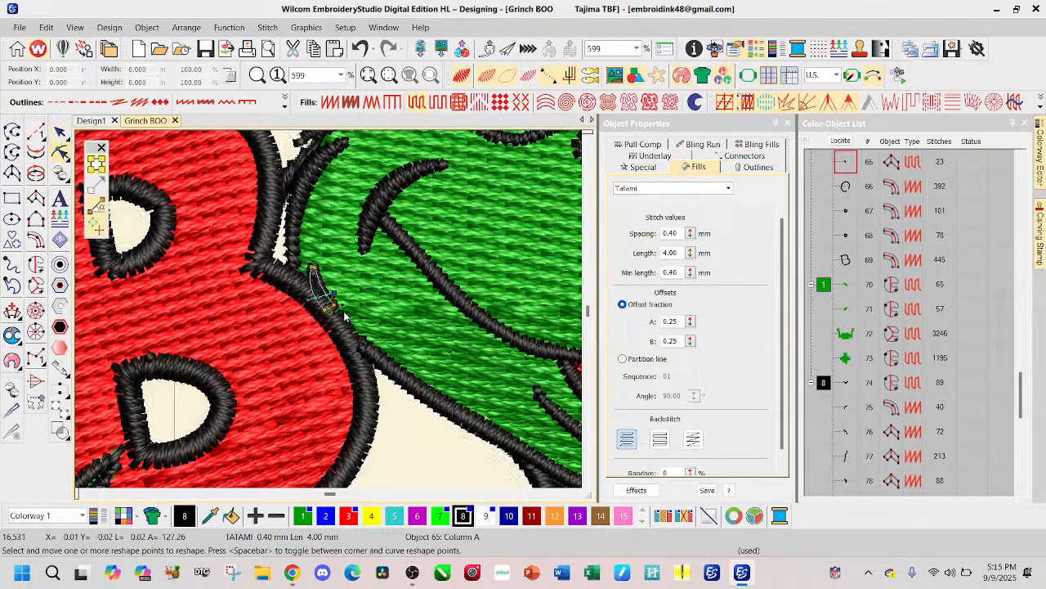
left_click(60, 132)
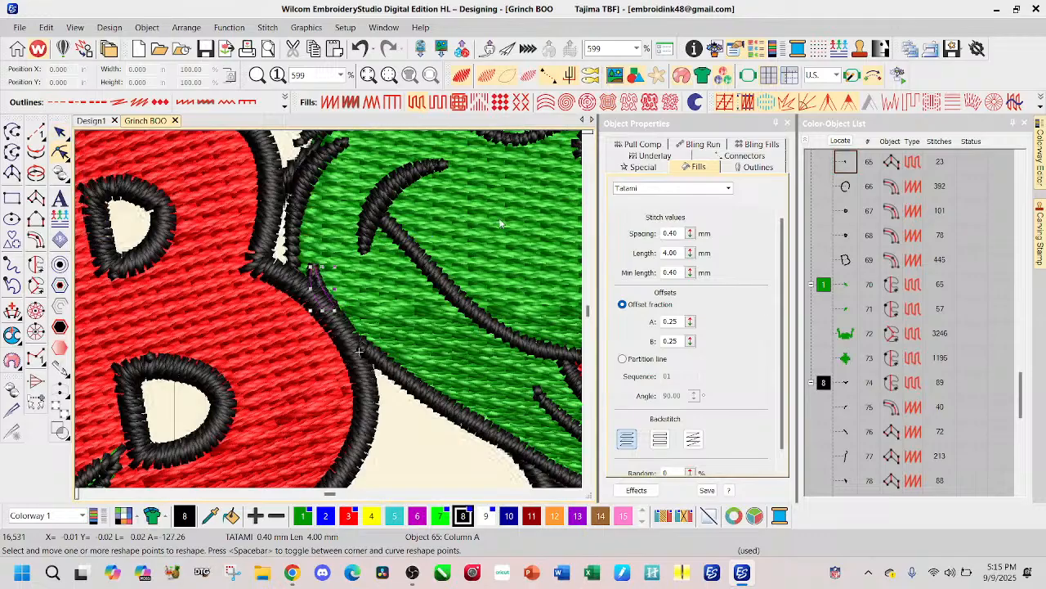
scroll(328, 309, "down", 5)
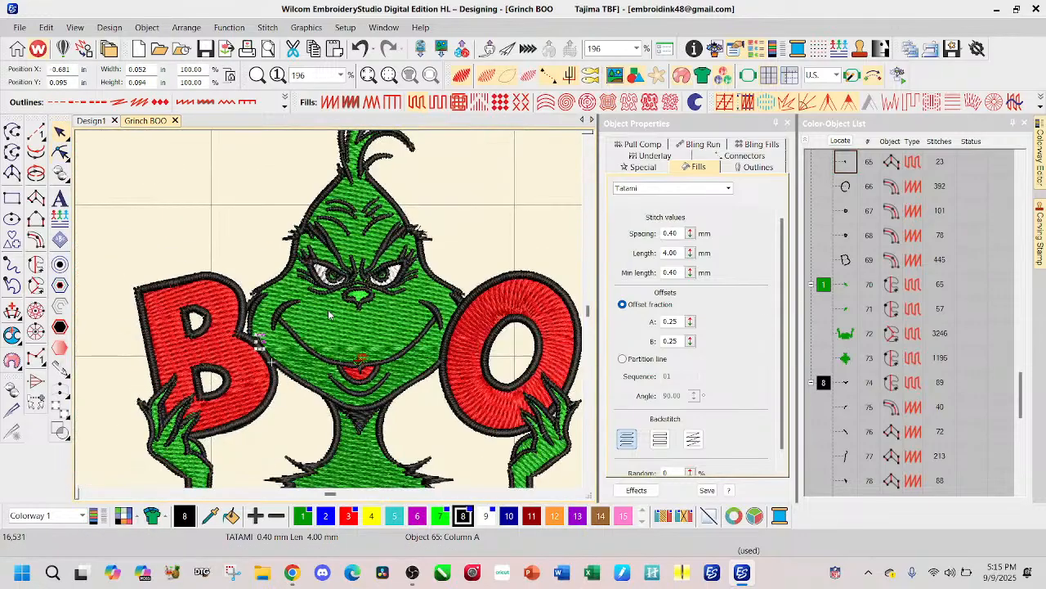
Step: Select the entire Grinch BOO design and scale it proportionally to a width of 10 inches
scroll(329, 313, "up", 3)
scroll(330, 314, "up", 3)
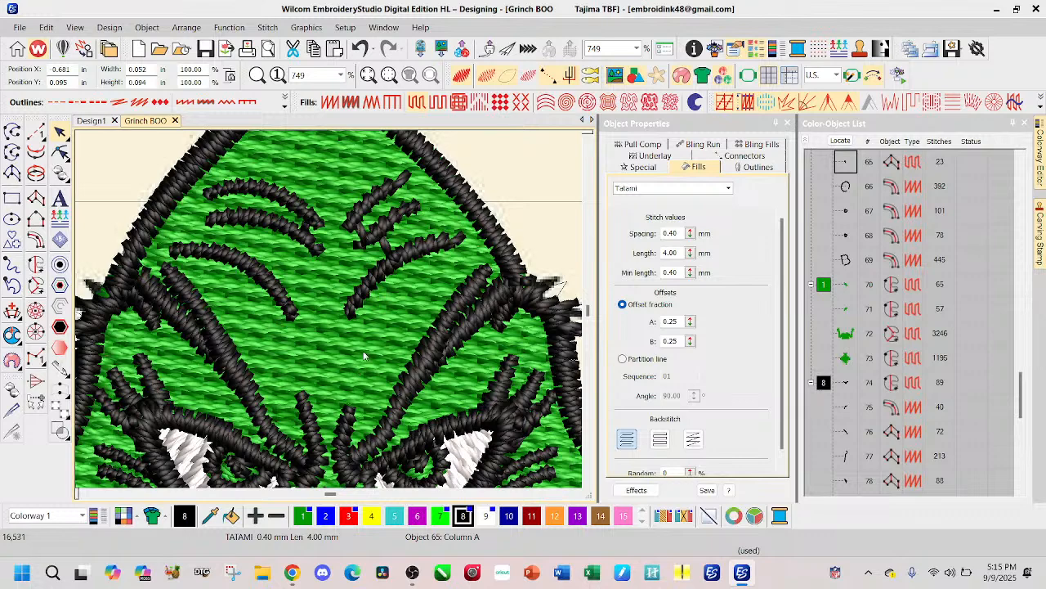
scroll(360, 359, "down", 8)
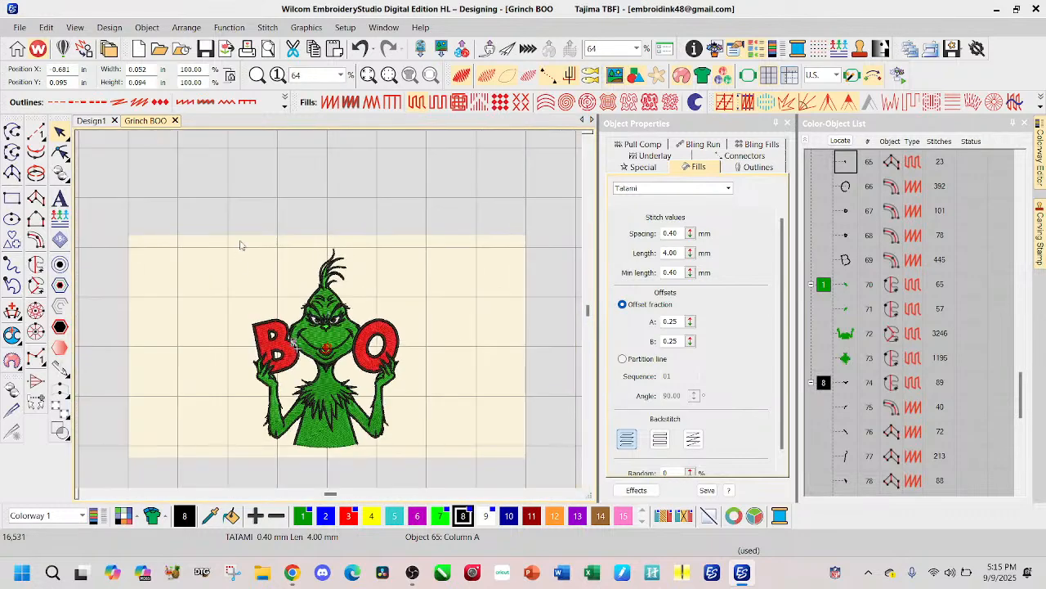
left_click_drag(204, 235, 403, 405)
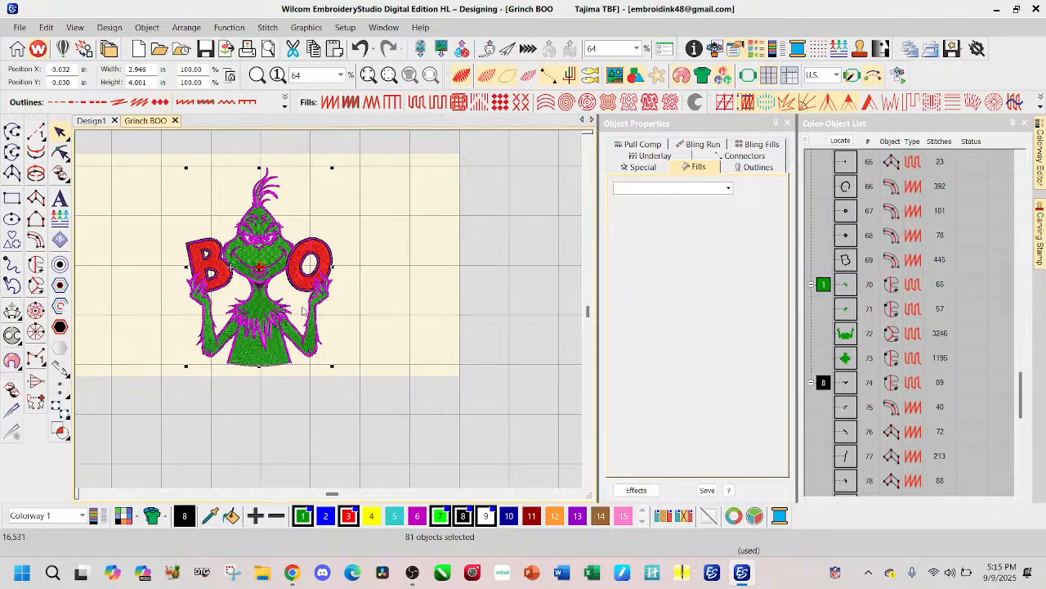
scroll(330, 314, "up", 4)
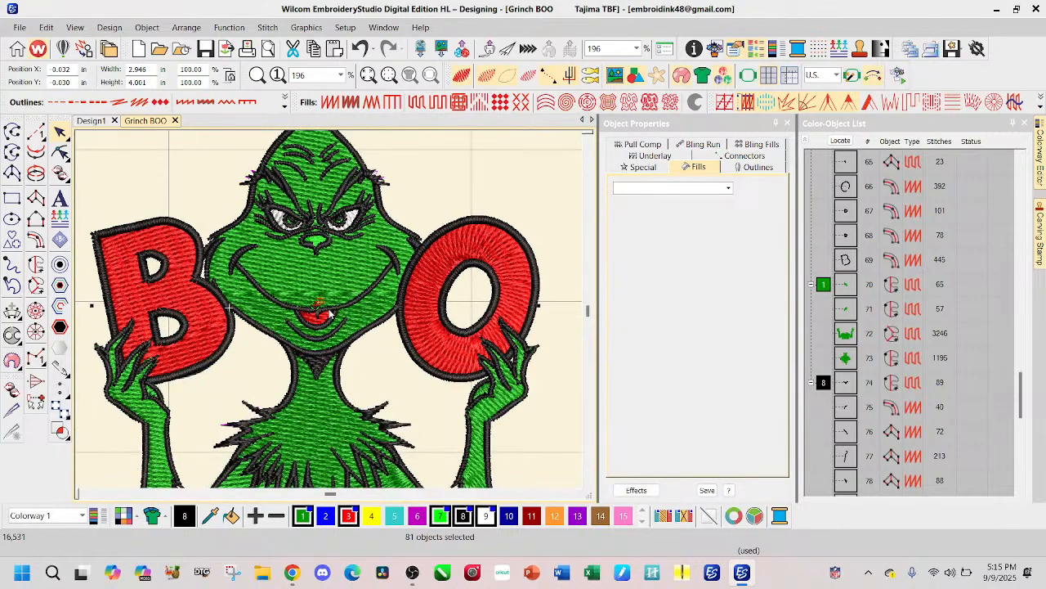
scroll(331, 273, "up", 4)
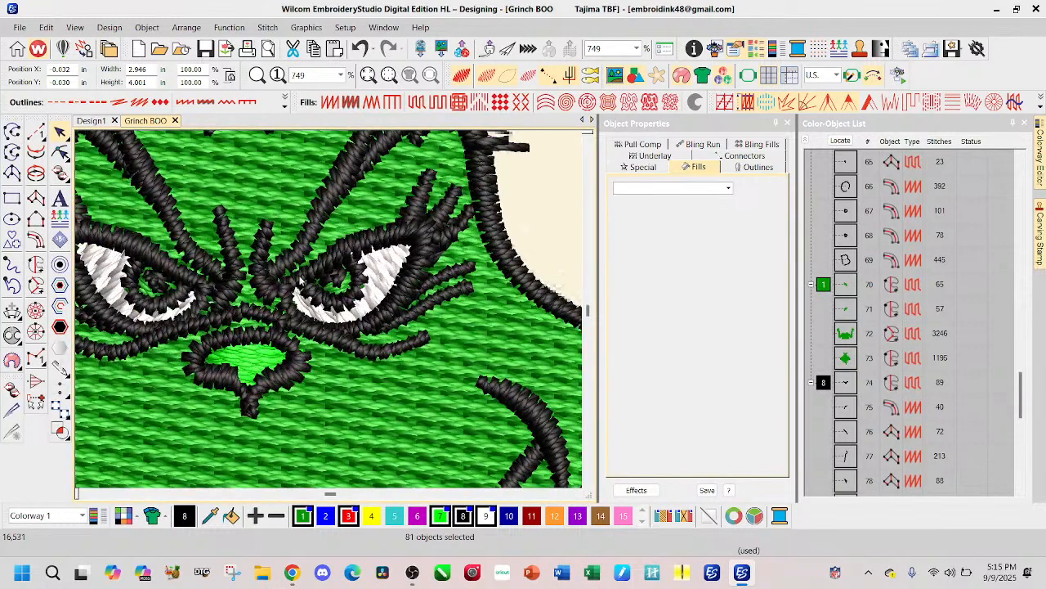
scroll(311, 281, "down", 1)
scroll(330, 313, "down", 9)
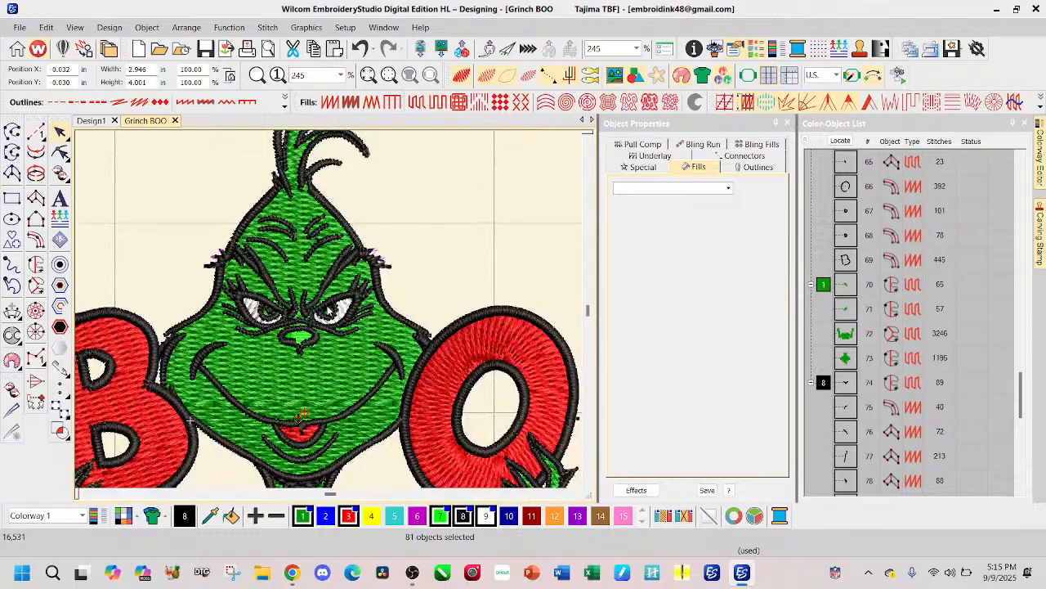
double_click(151, 69)
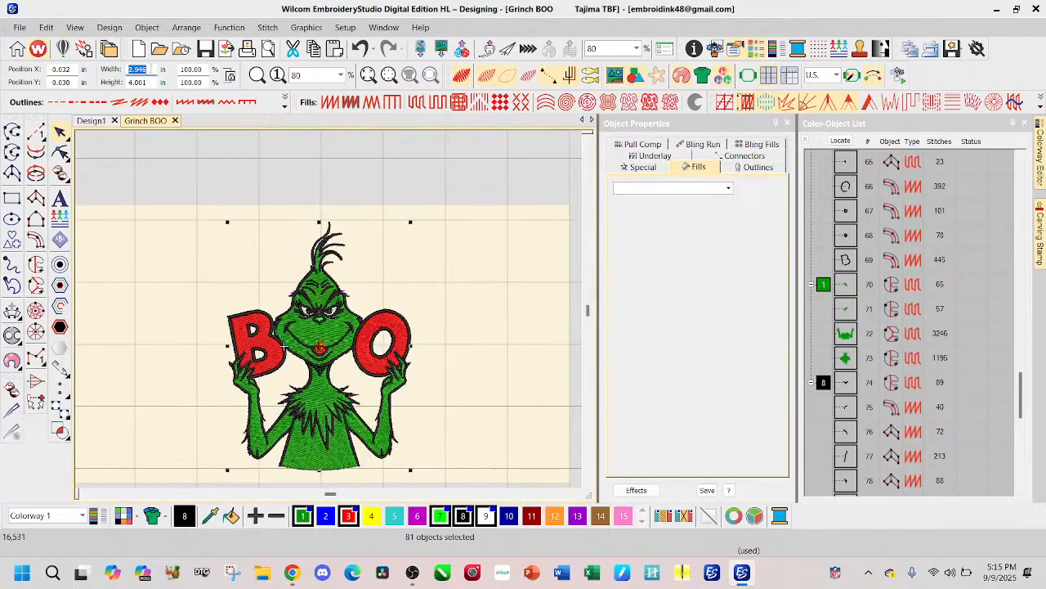
type("10")
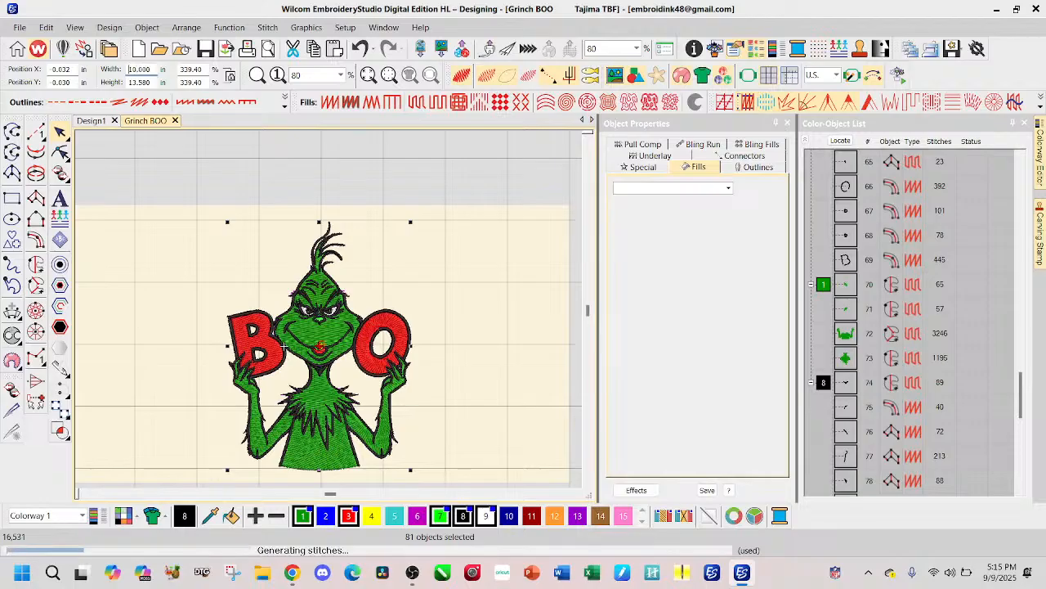
Step: Examine the eye, brow and nose stitching on the enlarged design
scroll(320, 345, "up", 3)
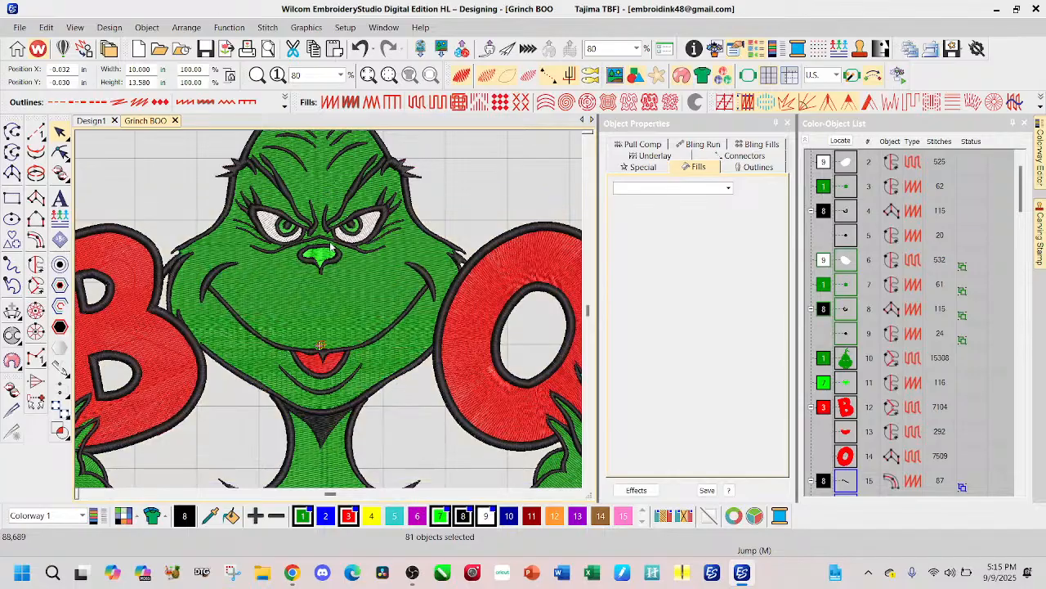
scroll(335, 233, "up", 2)
scroll(330, 313, "up", 2)
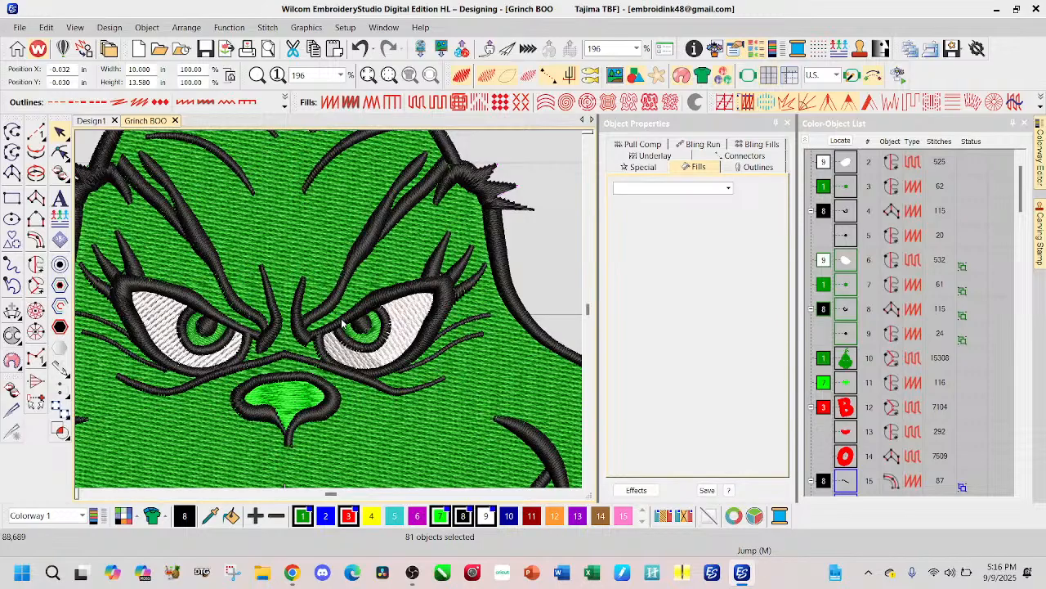
scroll(332, 315, "down", 1)
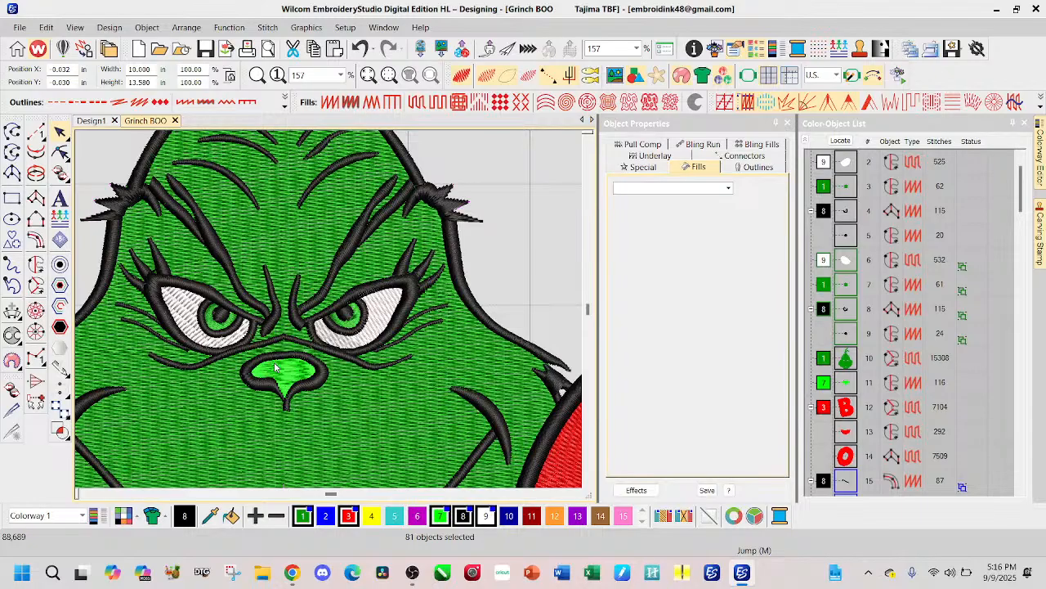
scroll(287, 370, "down", 6)
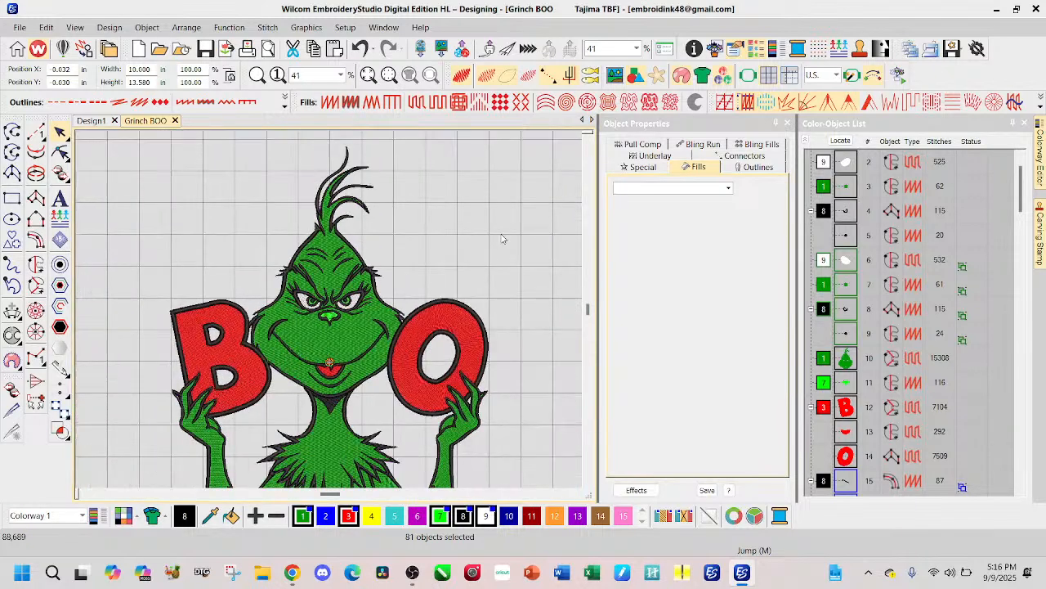
left_click(342, 317)
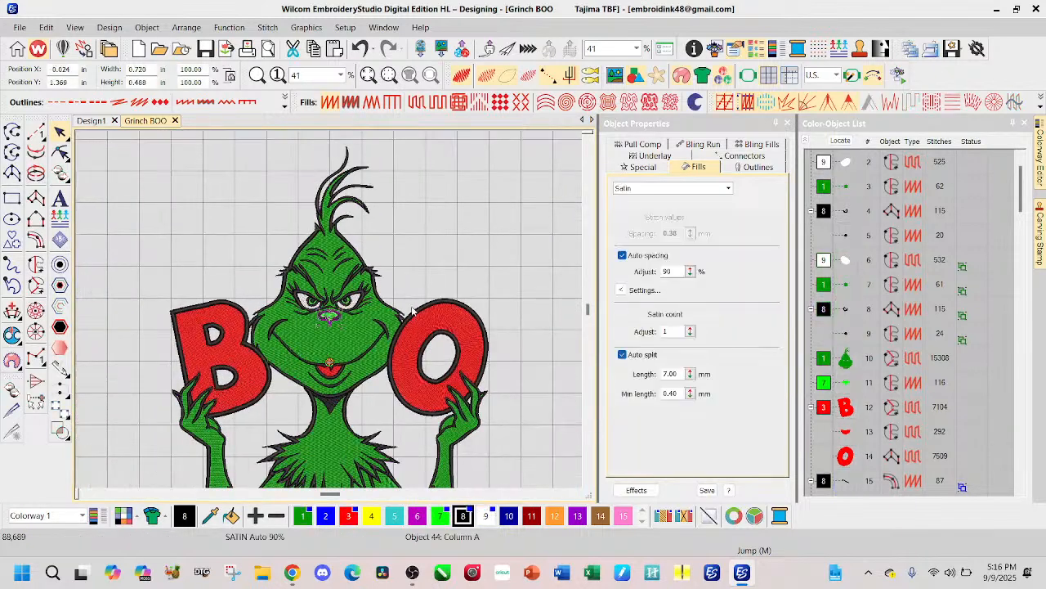
scroll(330, 314, "up", 1)
scroll(330, 311, "up", 7)
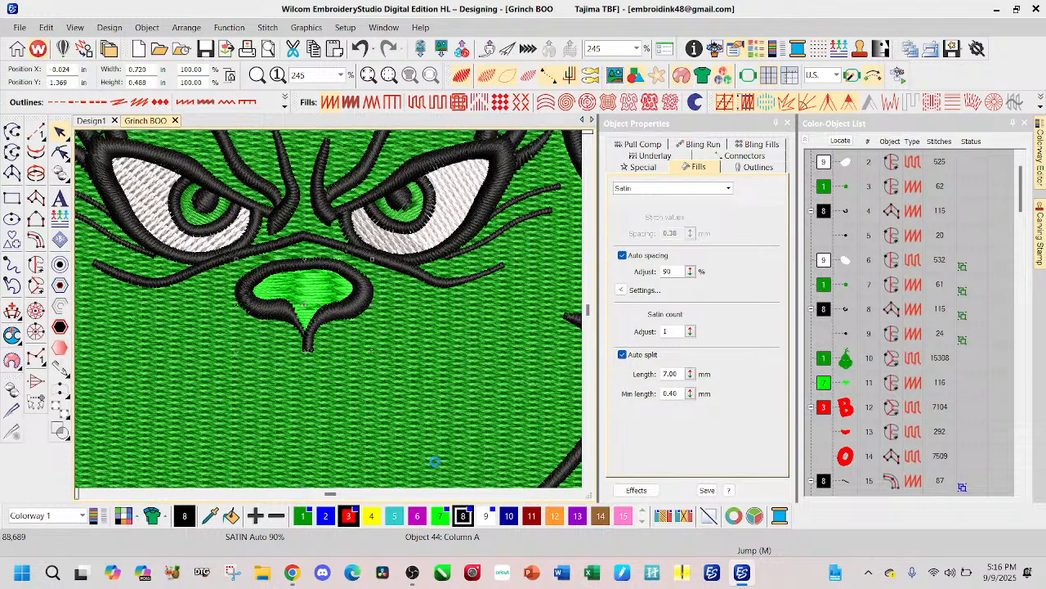
left_click(349, 516)
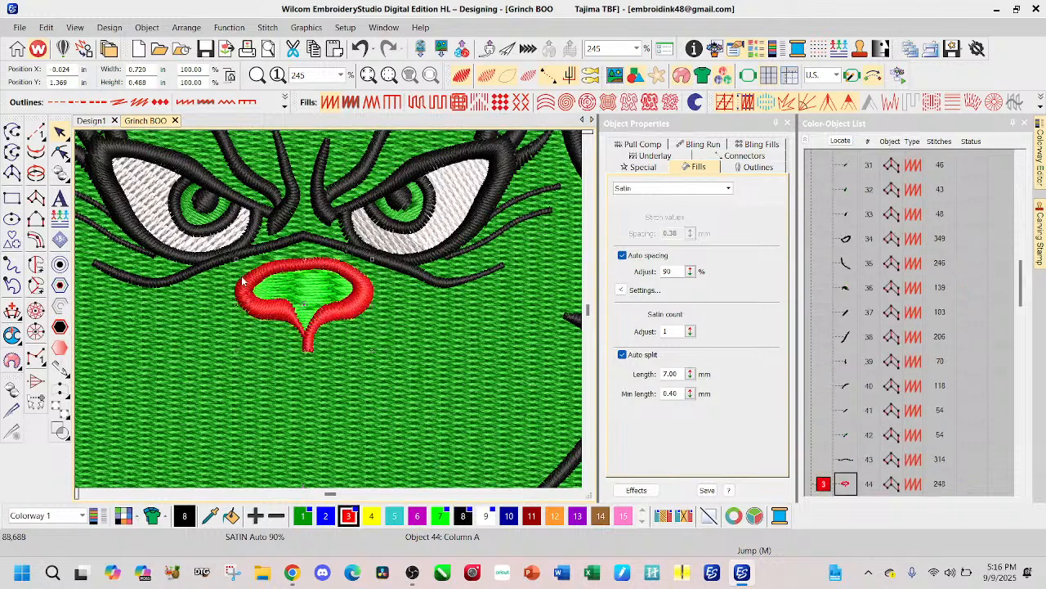
key("ctrl+z")
Step: Recolor the nose's Satin fill to yellow, color 4, and deselect it
scroll(885, 435, "down", 4)
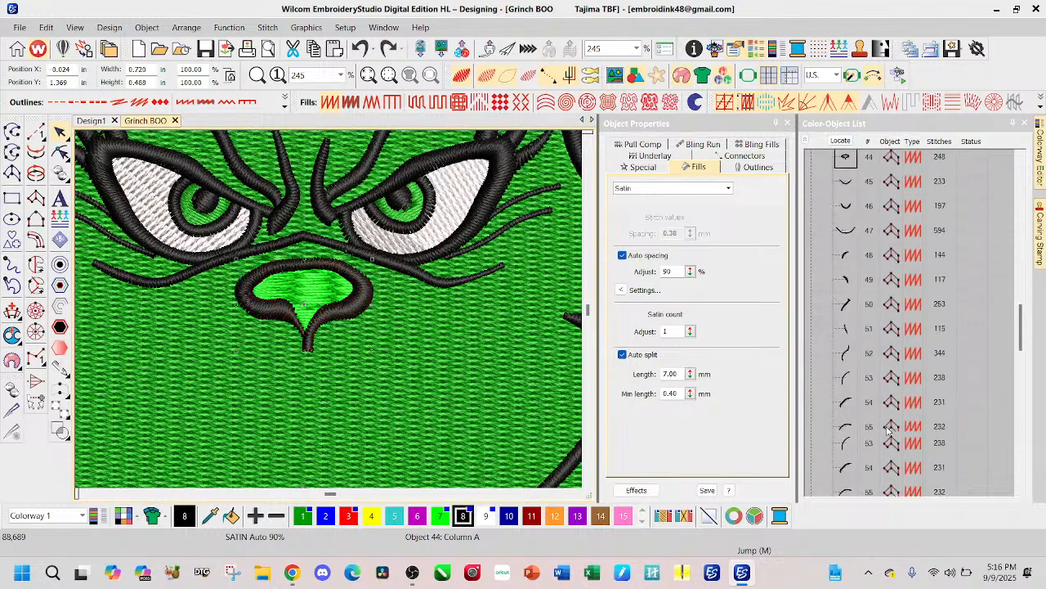
scroll(885, 435, "down", 12)
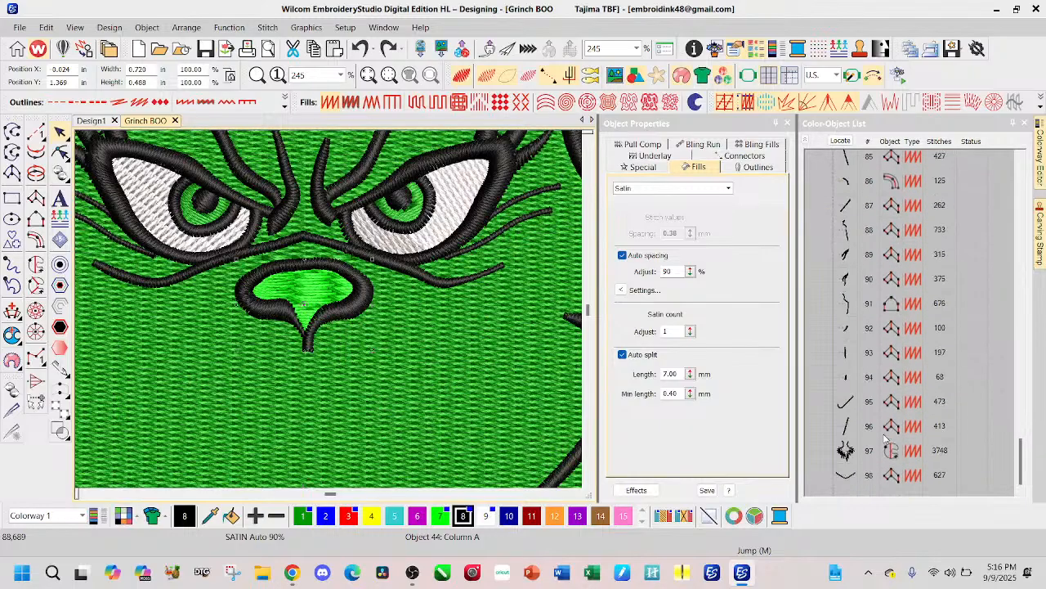
scroll(853, 400, "up", 20)
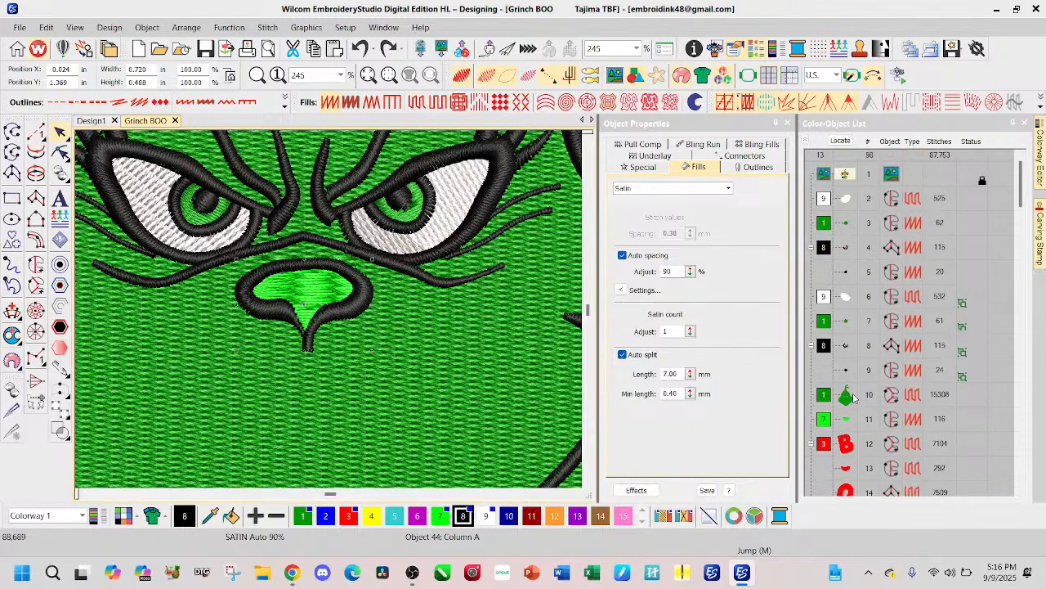
left_click(847, 422)
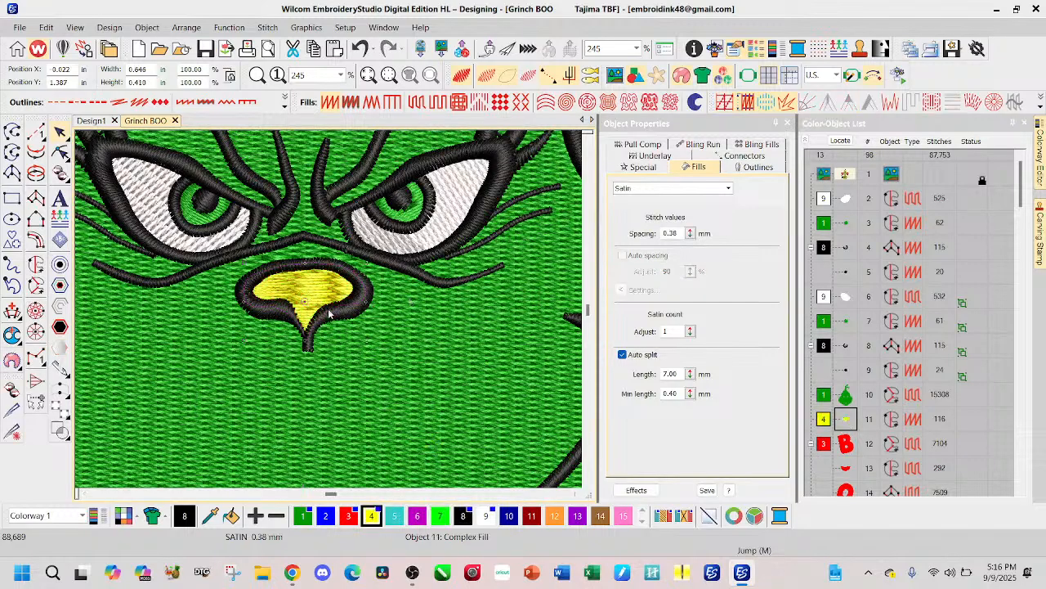
scroll(331, 314, "down", 5)
left_click(449, 244)
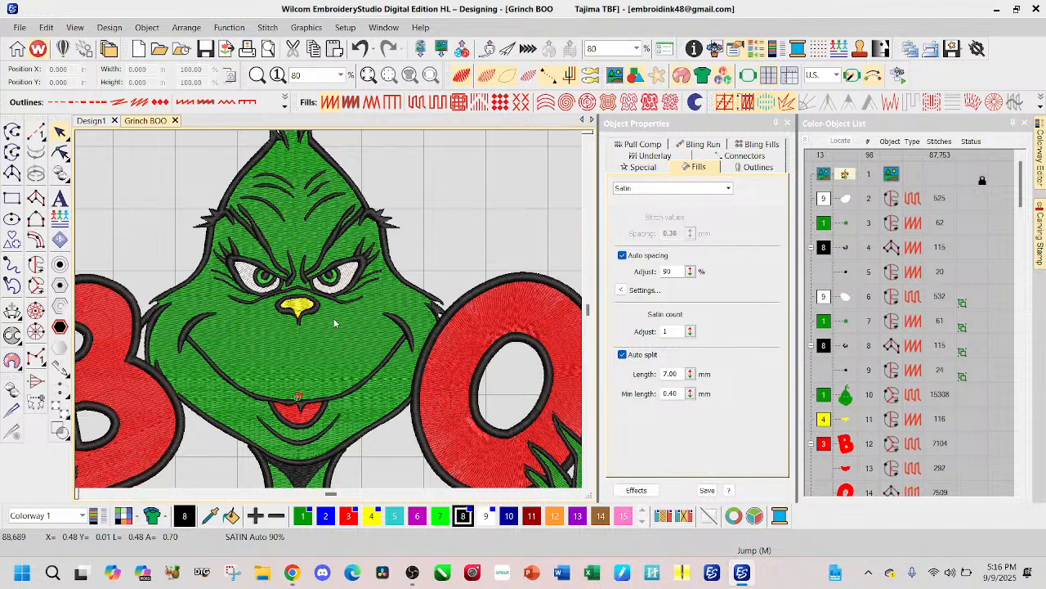
Step: Examine the enlarged design as a whole and the stitching around the eyes, nose and mouth up close
scroll(334, 324, "down", 2)
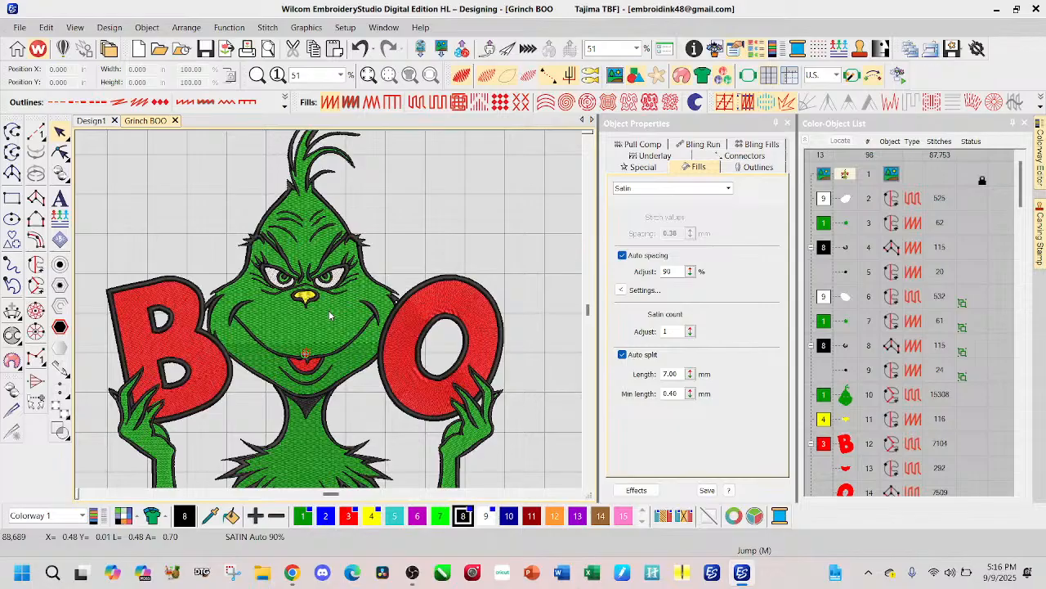
scroll(334, 309, "down", 5)
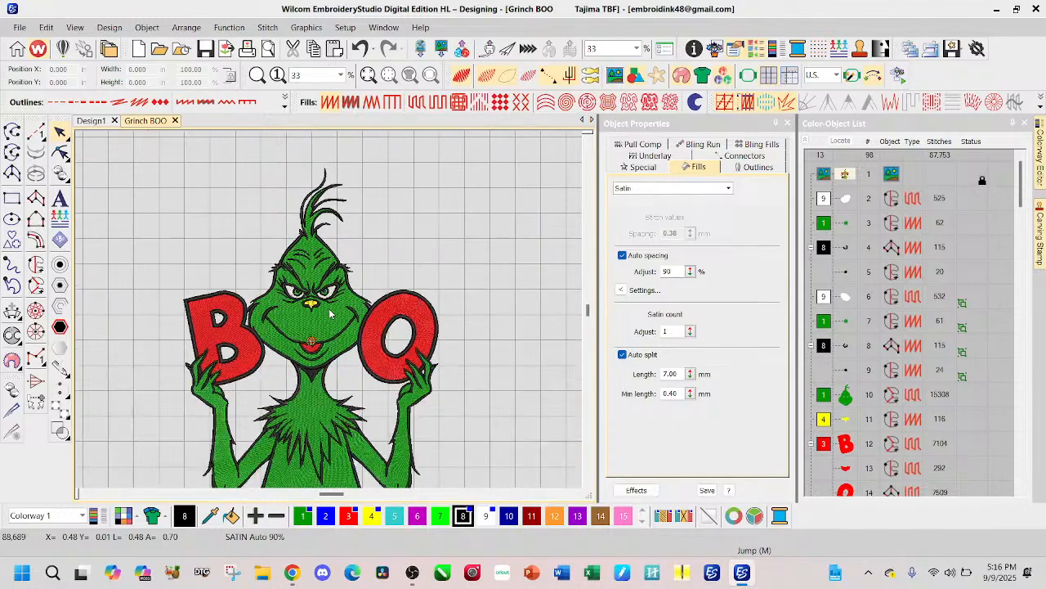
scroll(334, 285, "up", 5)
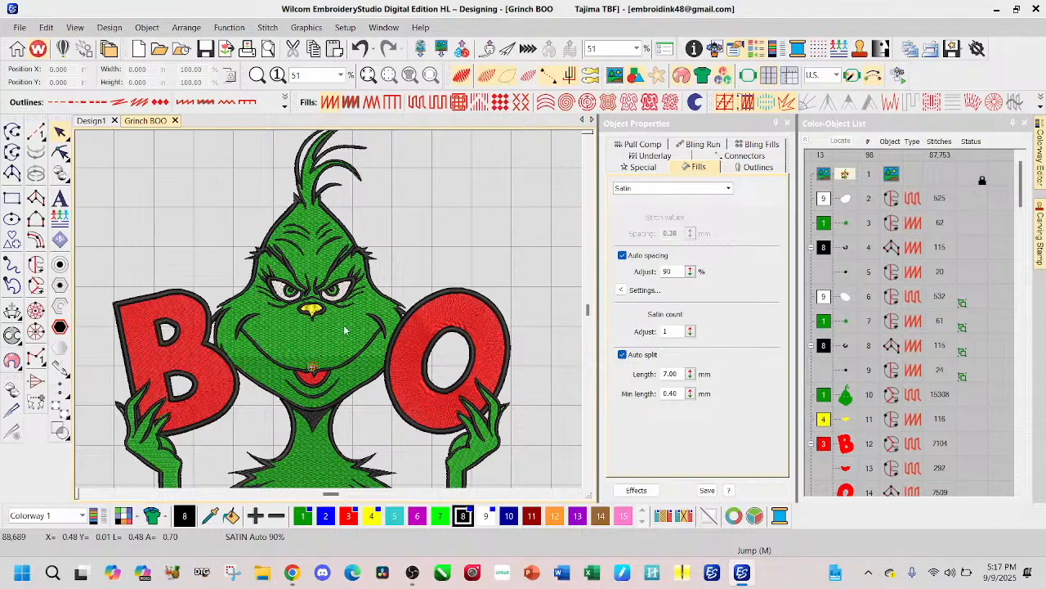
scroll(340, 328, "up", 4)
scroll(331, 314, "up", 1)
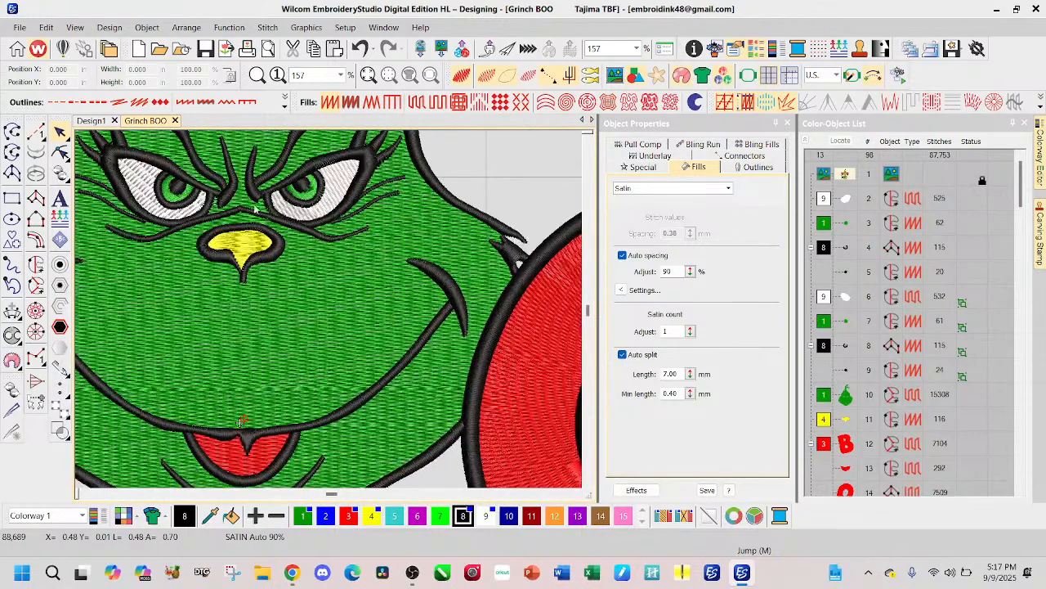
scroll(239, 180, "down", 2)
scroll(331, 280, "up", 2)
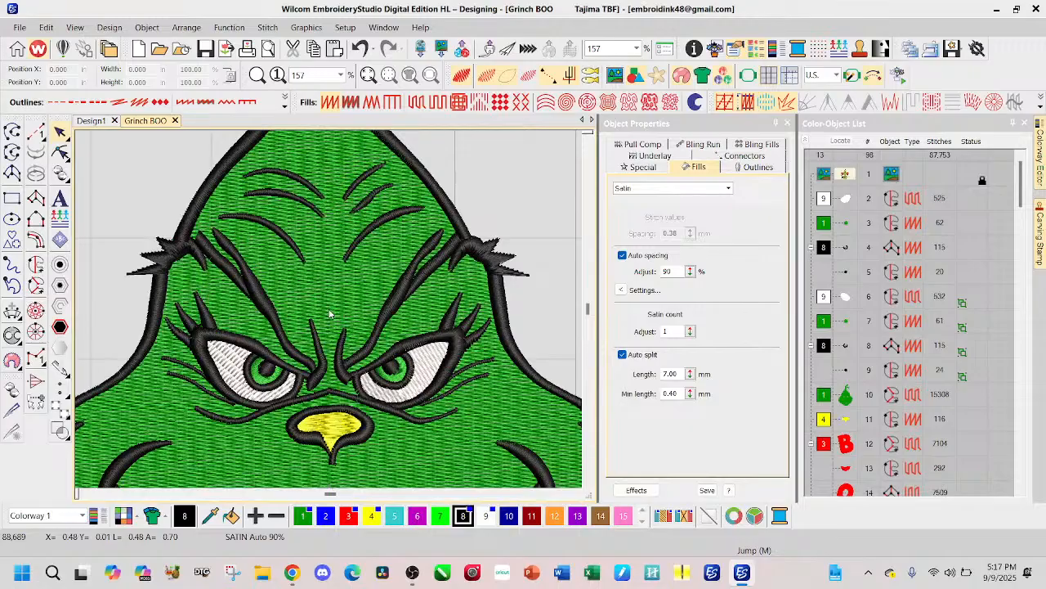
scroll(331, 314, "up", 1)
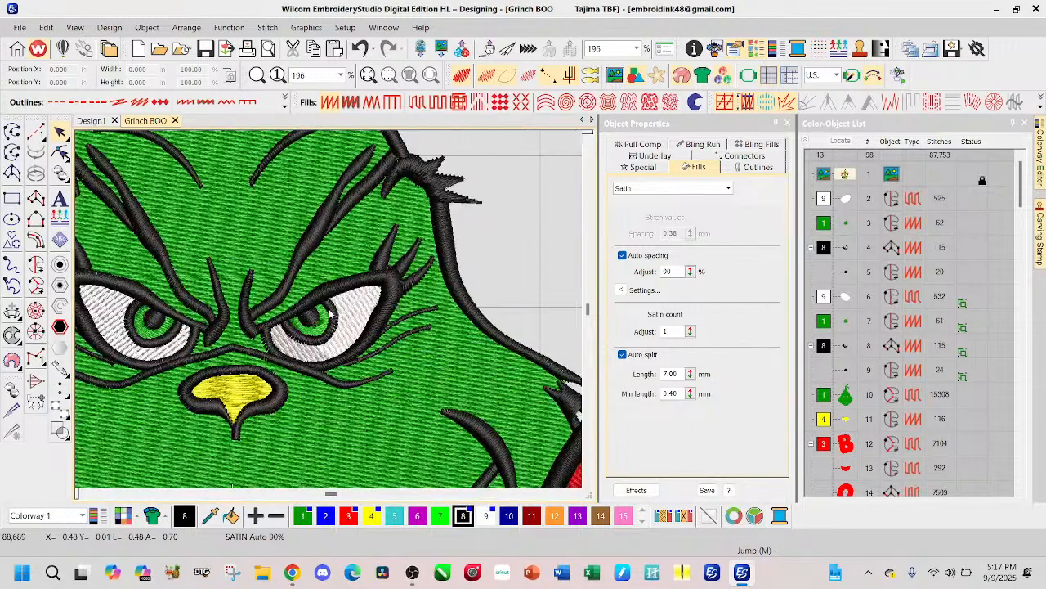
scroll(330, 314, "up", 3)
scroll(330, 314, "up", 1)
scroll(330, 314, "down", 2)
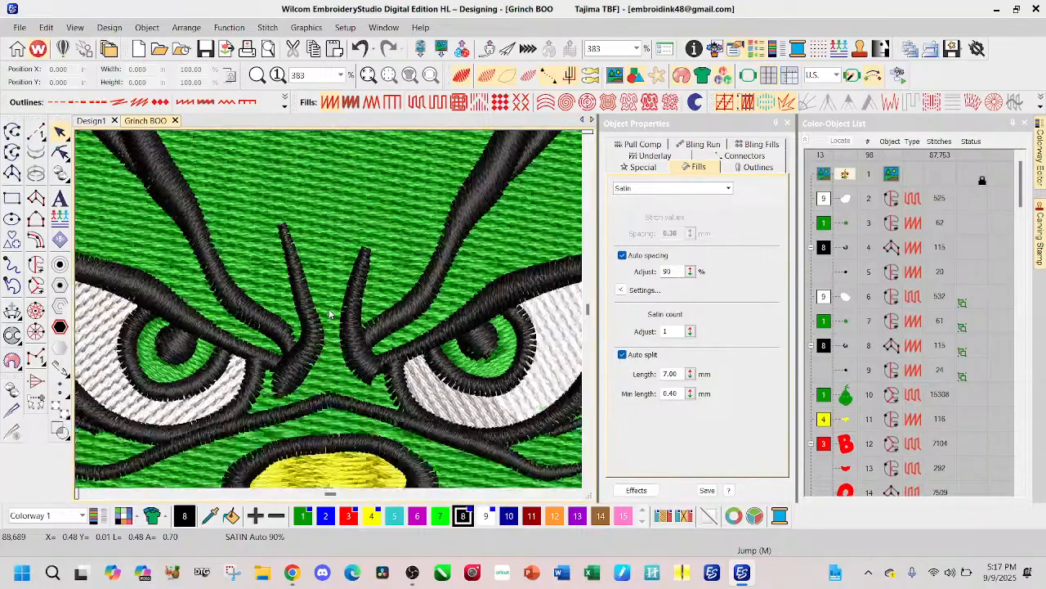
scroll(330, 314, "down", 4)
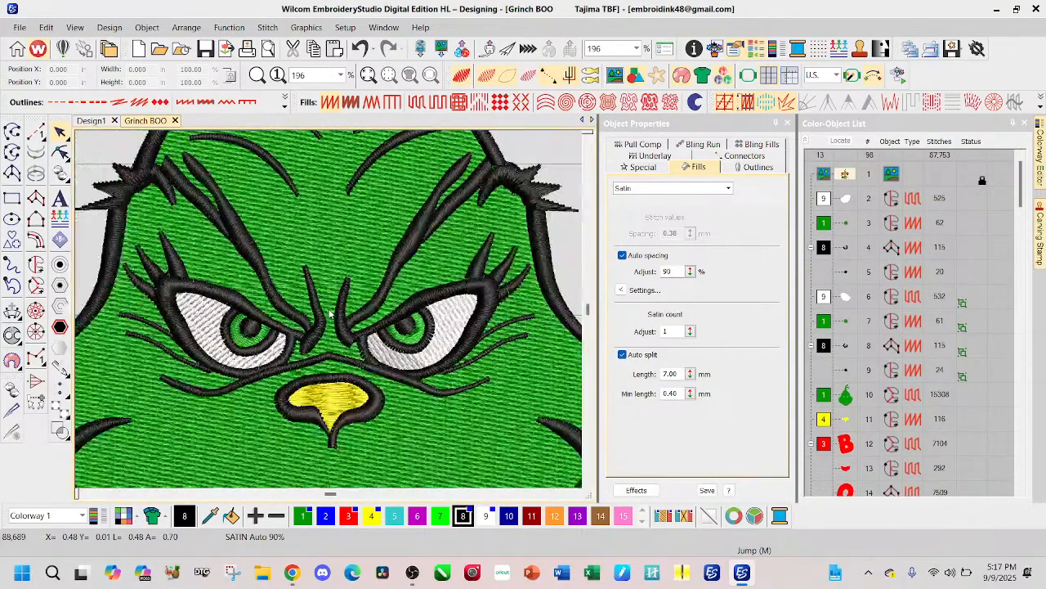
scroll(330, 314, "down", 1)
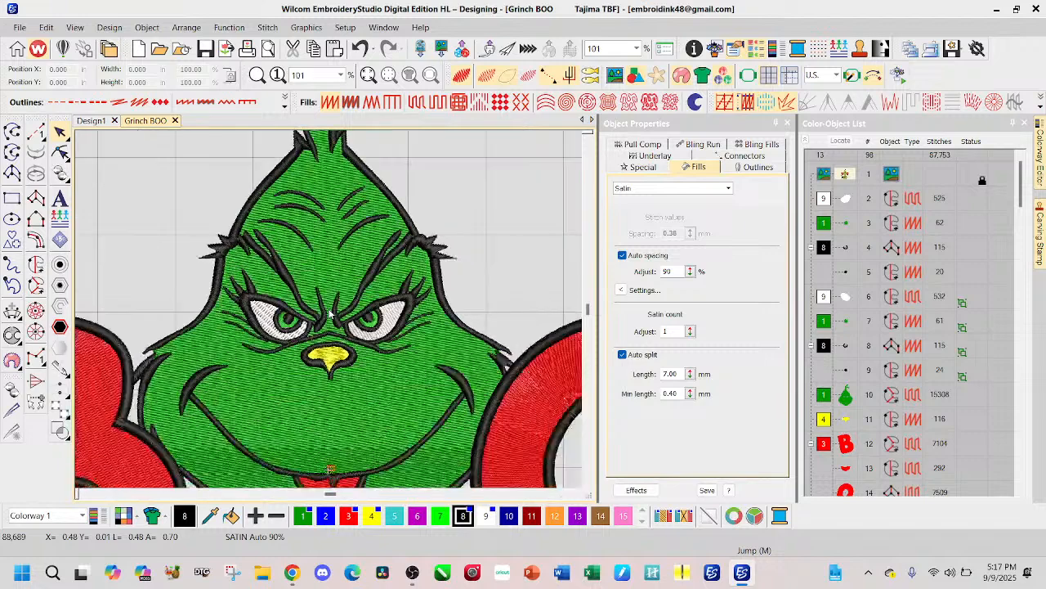
scroll(330, 314, "down", 7)
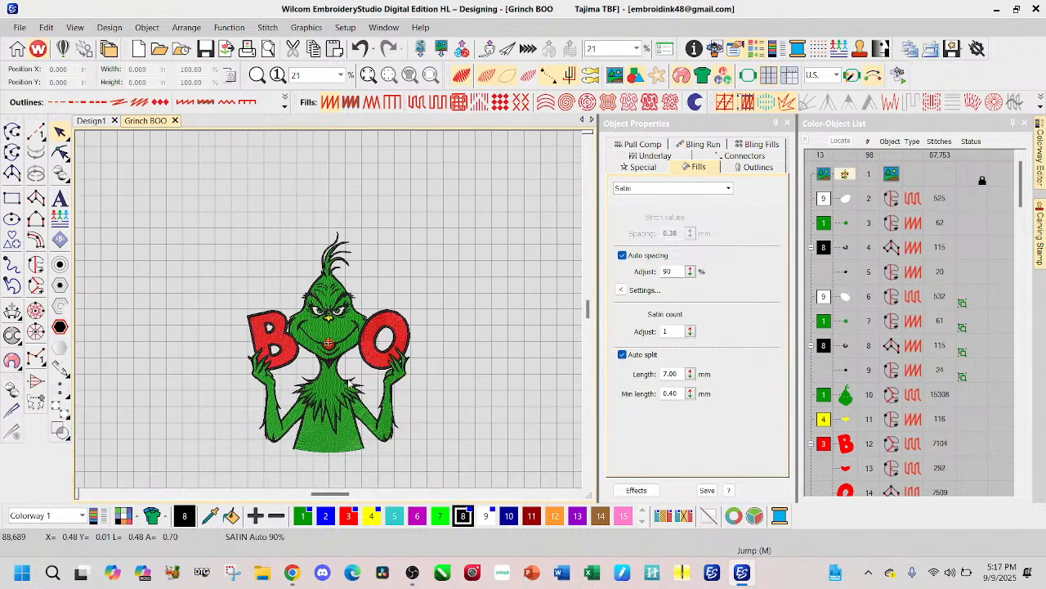
Step: Turn off TrueView and reshape the elbow outline beneath the B, moving its points on the torso side of the tip inward over the green fill
scroll(343, 350, "up", 1)
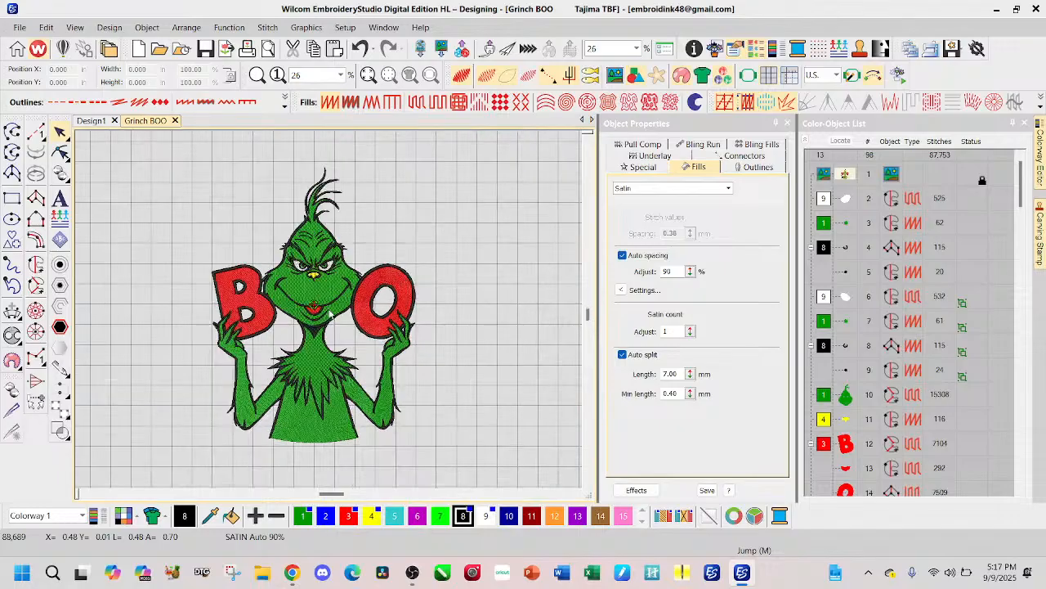
scroll(340, 352, "up", 3)
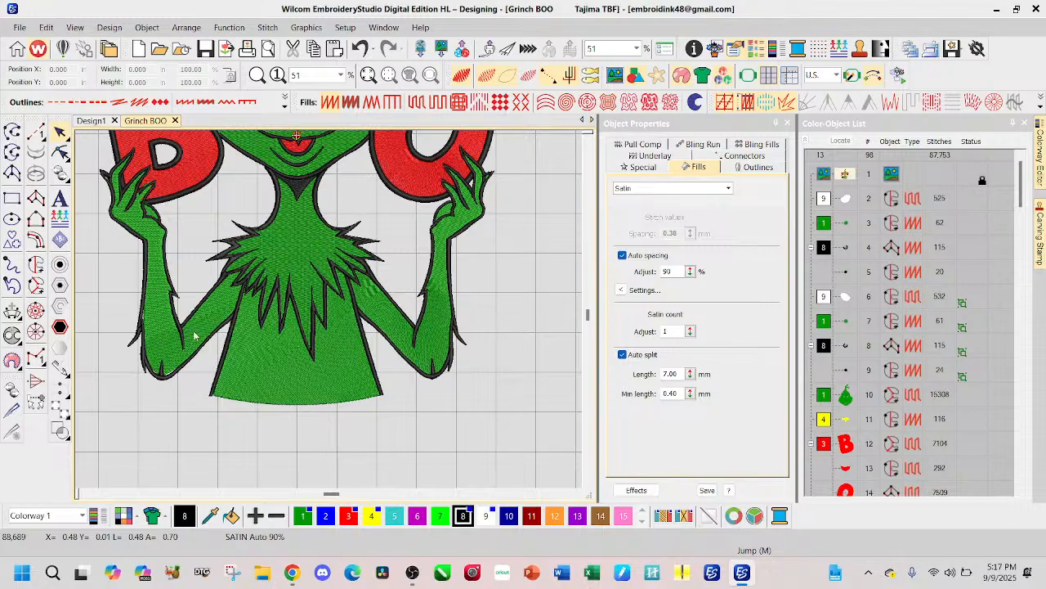
scroll(169, 385, "up", 4)
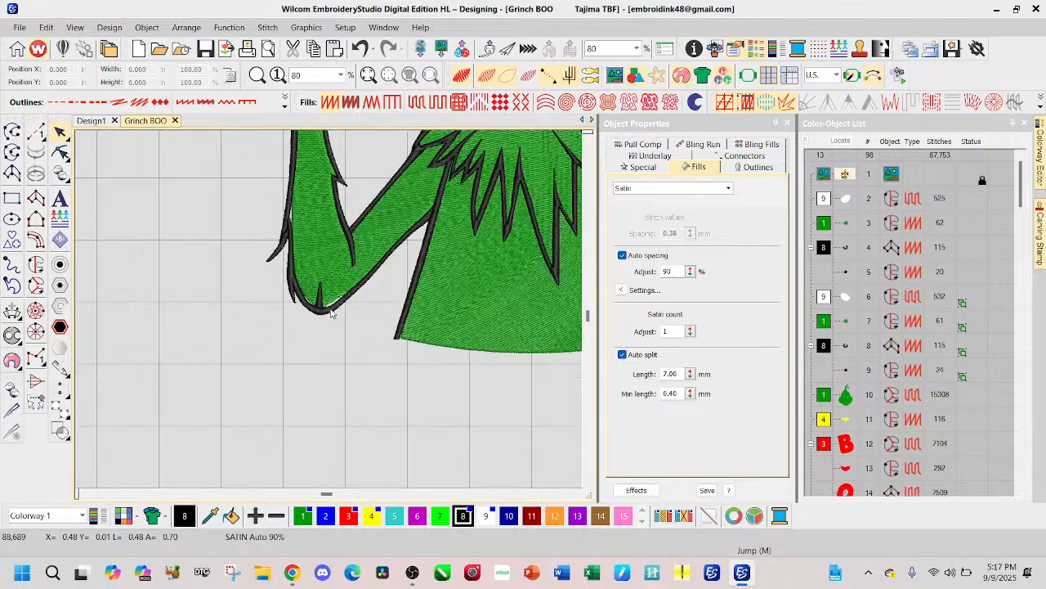
scroll(319, 311, "up", 5)
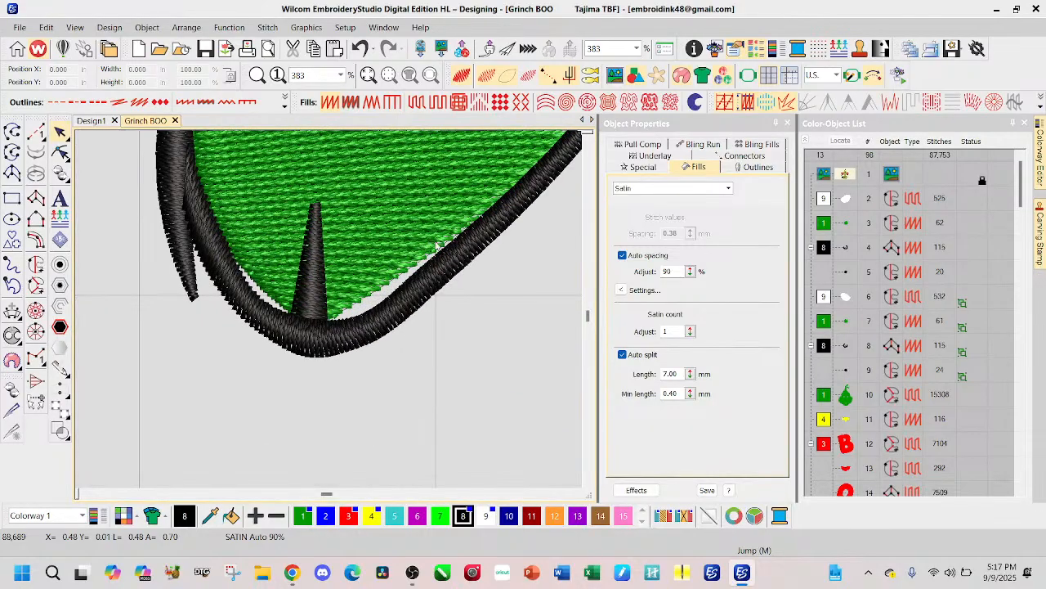
left_click(409, 295)
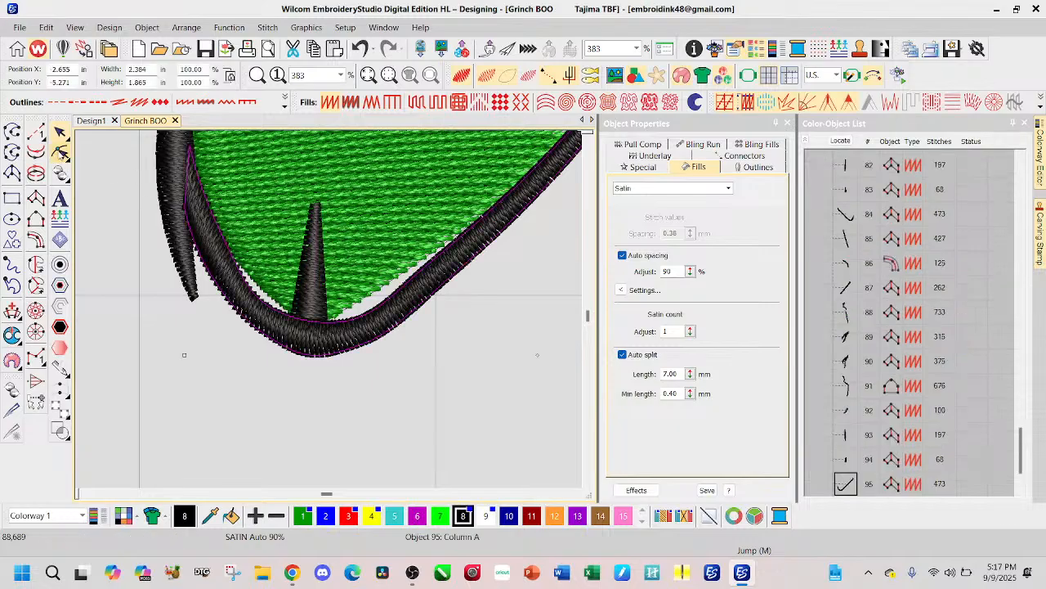
left_click(60, 153)
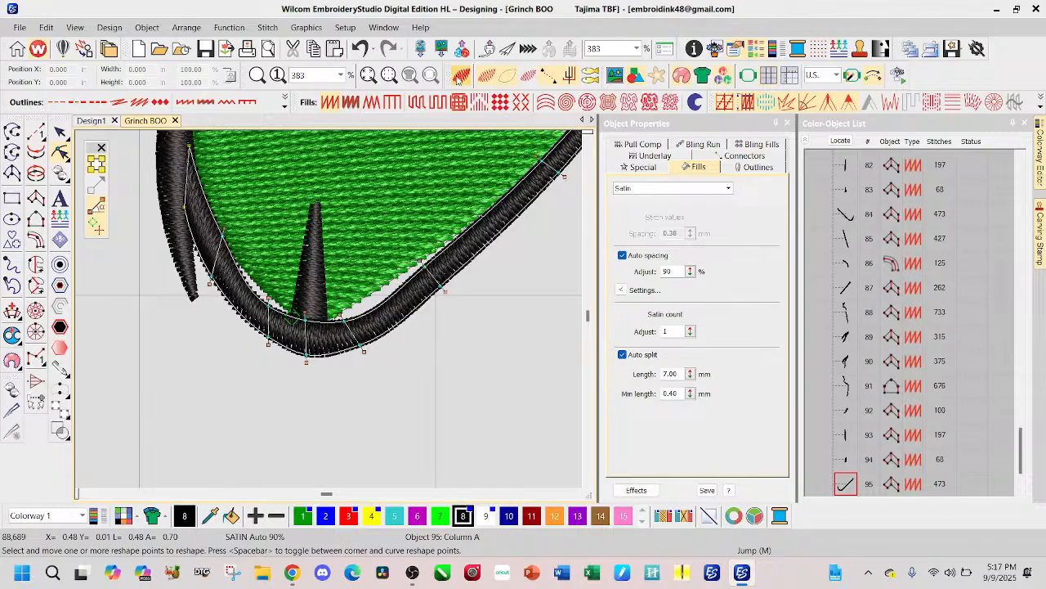
left_click(460, 75)
left_click_drag(422, 255, 419, 250)
left_click_drag(343, 322, 335, 300)
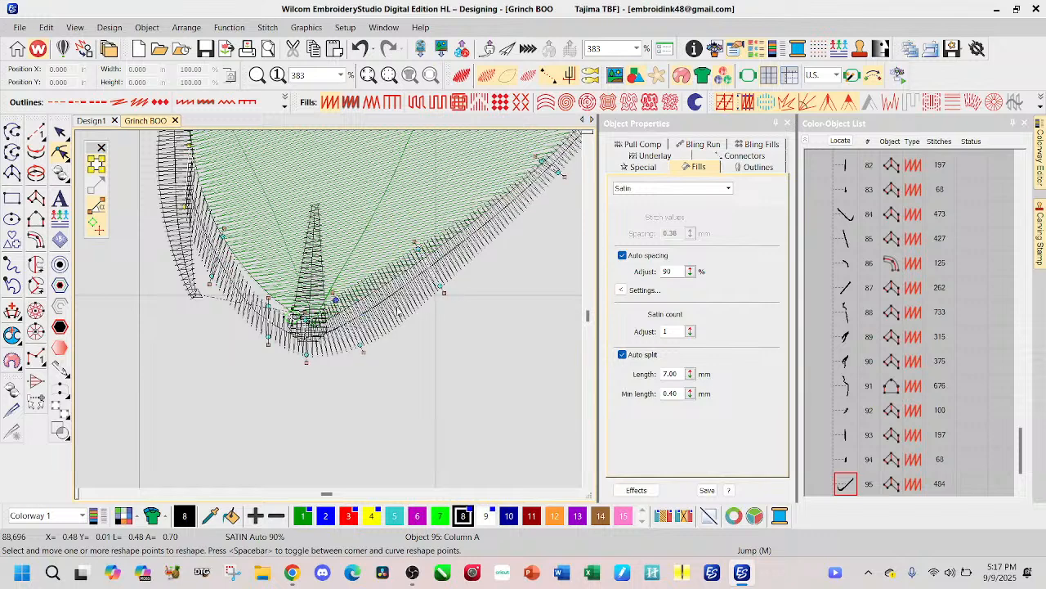
left_click_drag(441, 285, 430, 281)
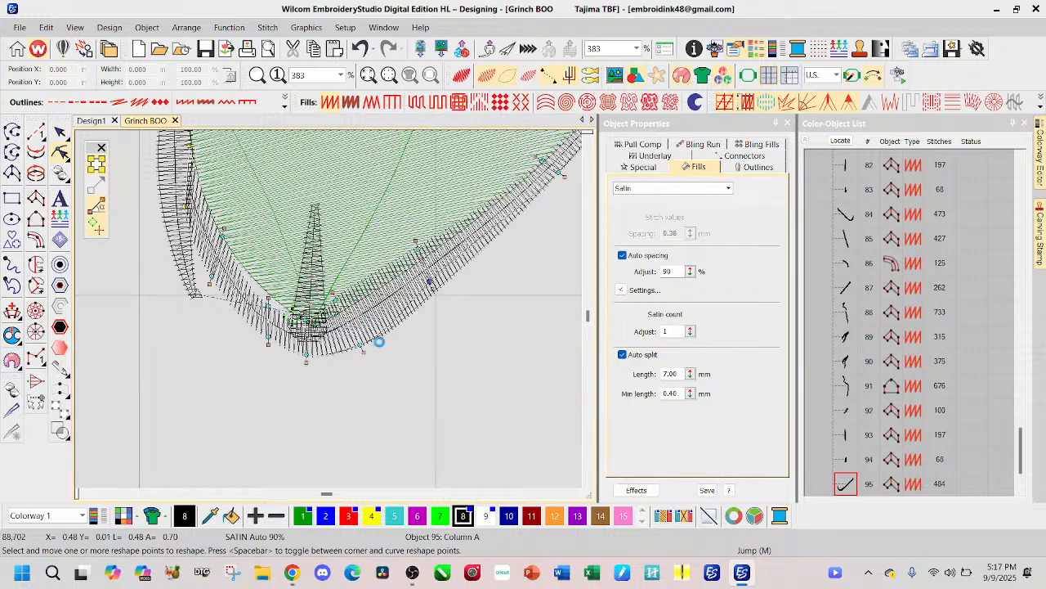
left_click_drag(360, 345, 357, 331)
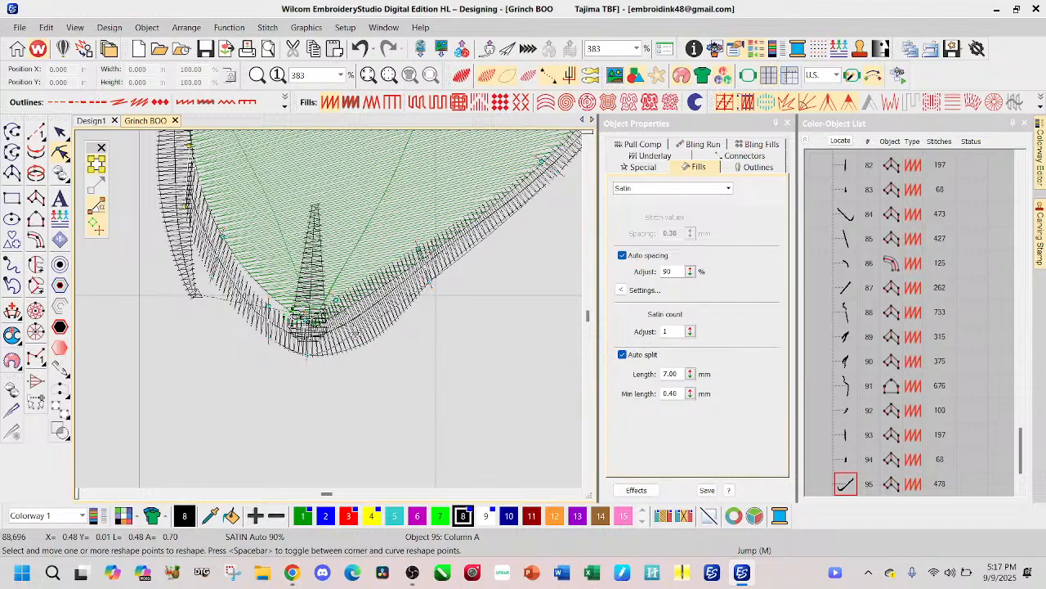
Step: Reshape the same elbow outline around its tip and outer curve, shifting the inner and outer points inward toward the green fill
left_click_drag(269, 306, 270, 297)
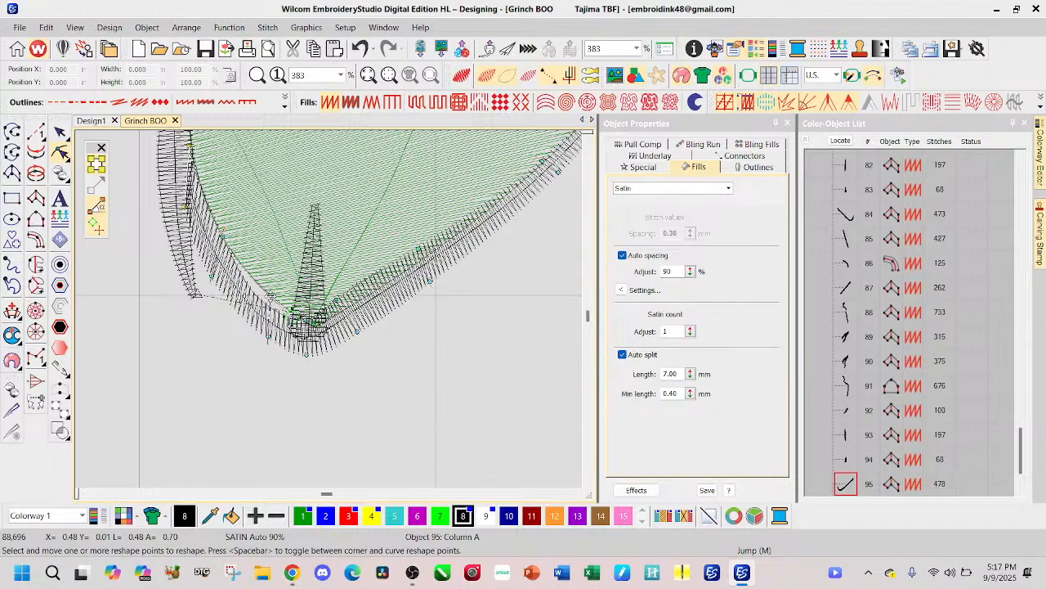
mouse_move(268, 345)
left_mouse_down()
mouse_move(231, 315)
mouse_move(270, 331)
left_mouse_up()
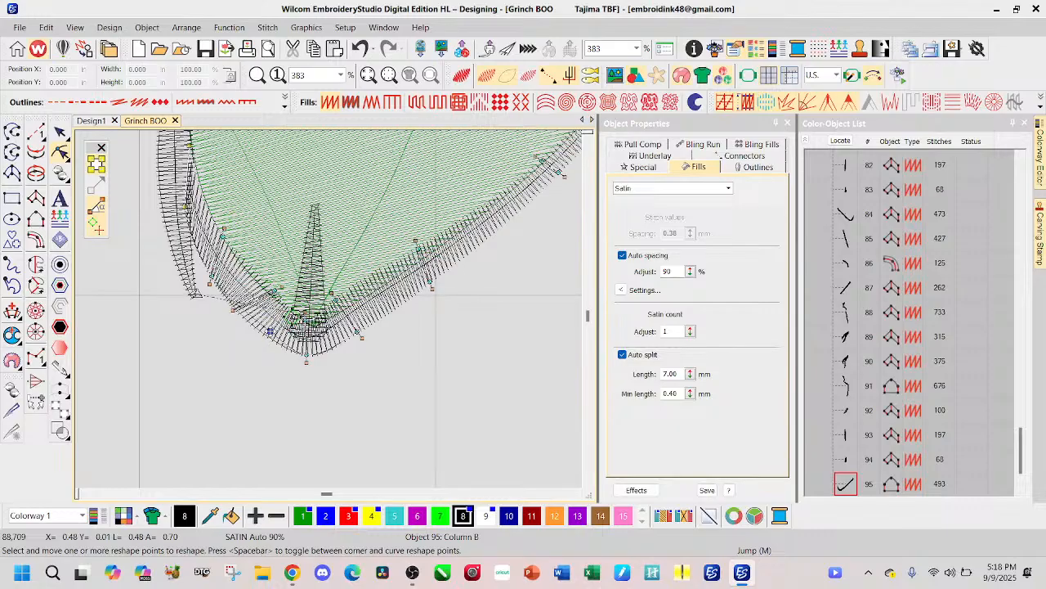
left_click_drag(224, 228, 199, 271)
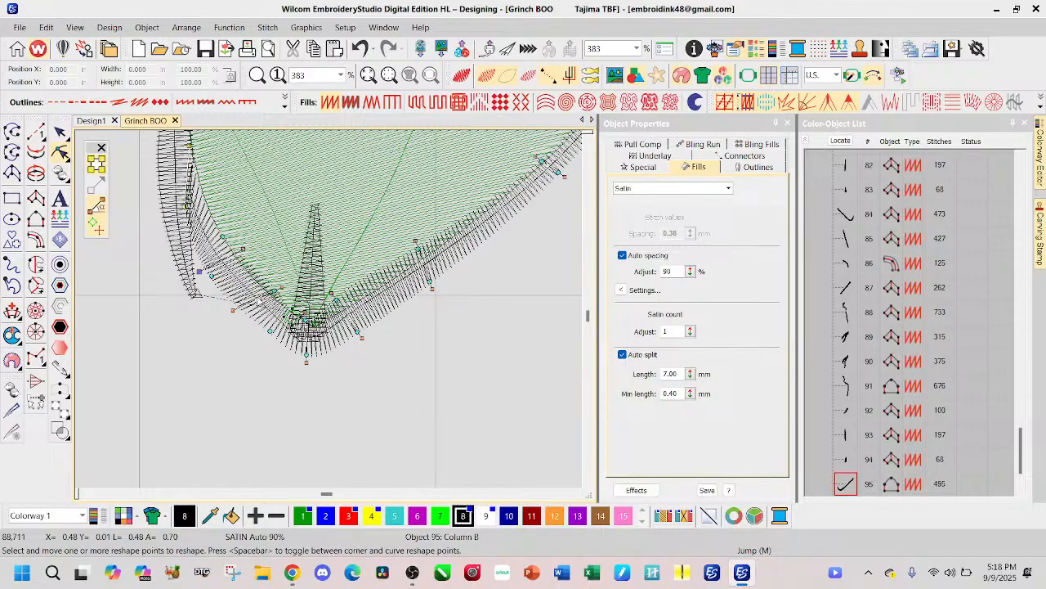
left_click_drag(223, 237, 231, 230)
left_click_drag(274, 291, 278, 287)
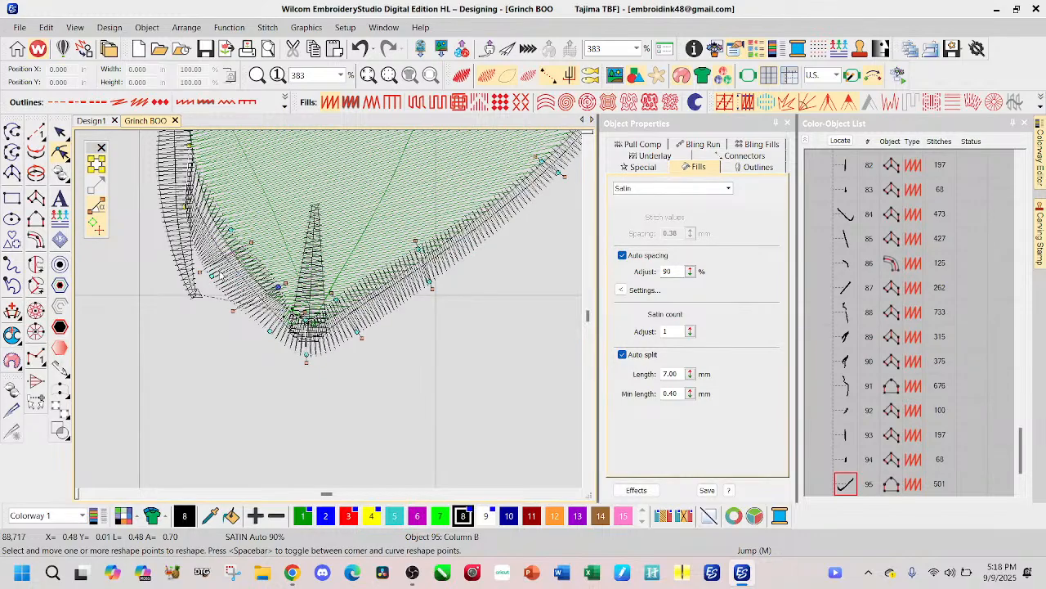
left_click_drag(211, 276, 216, 268)
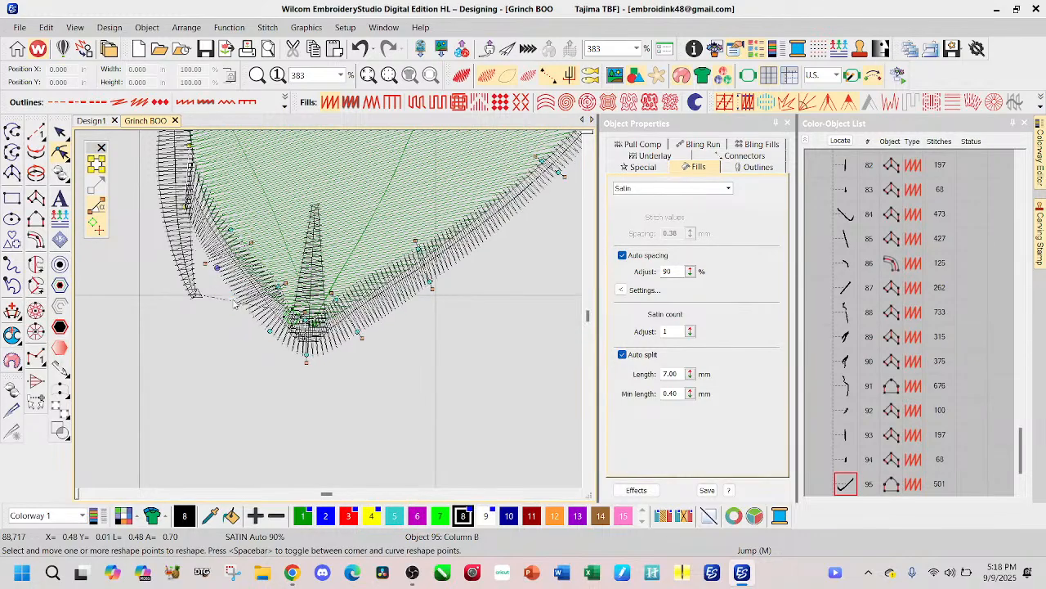
left_click_drag(303, 320, 309, 315)
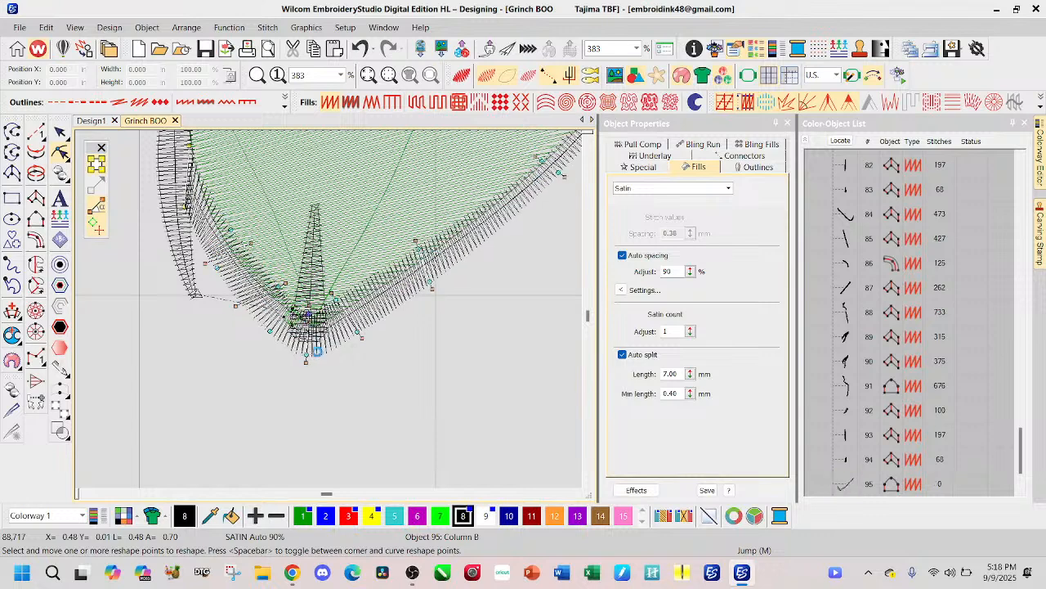
left_click_drag(306, 355, 310, 349)
Step: Move the inner points of the same outline farther up the arm inward so the Satin overlaps the green fill more
scroll(531, 177, "down", 2)
scroll(330, 312, "down", 1)
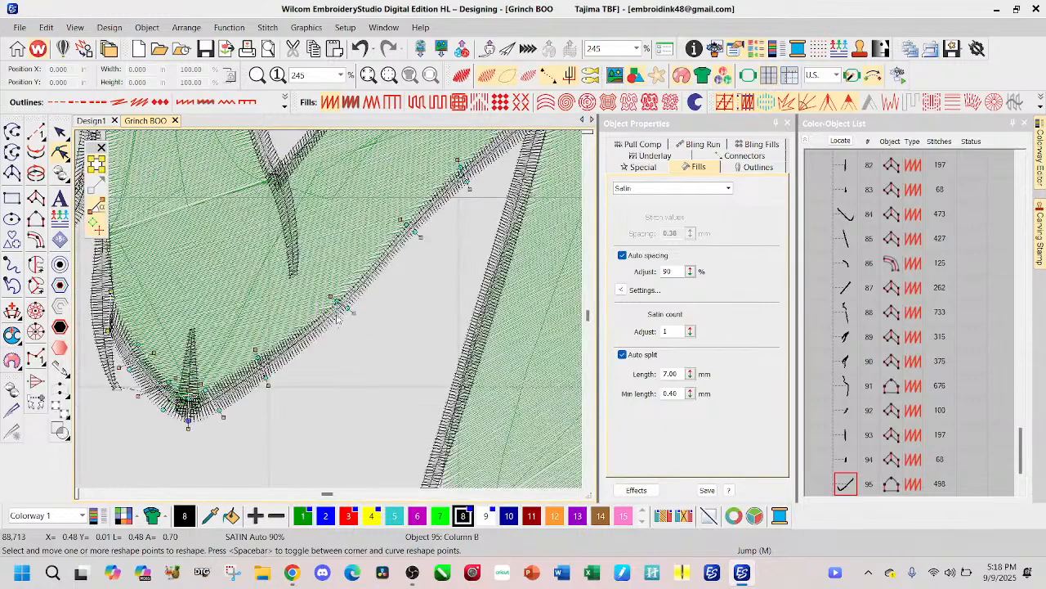
scroll(349, 309, "up", 2)
left_click(318, 303)
left_click_drag(319, 304, 314, 299)
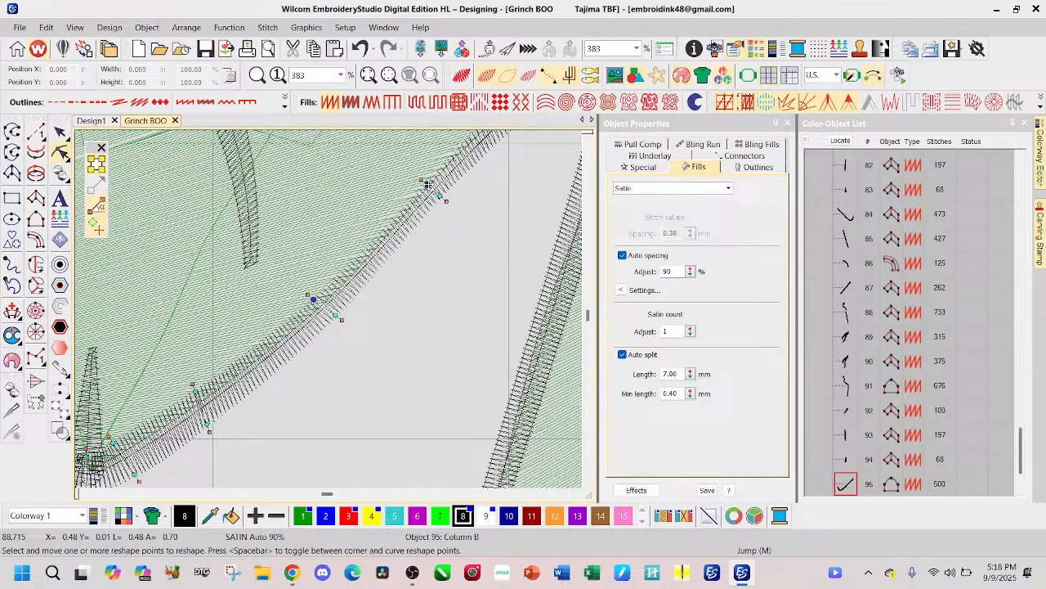
left_click_drag(427, 184, 423, 177)
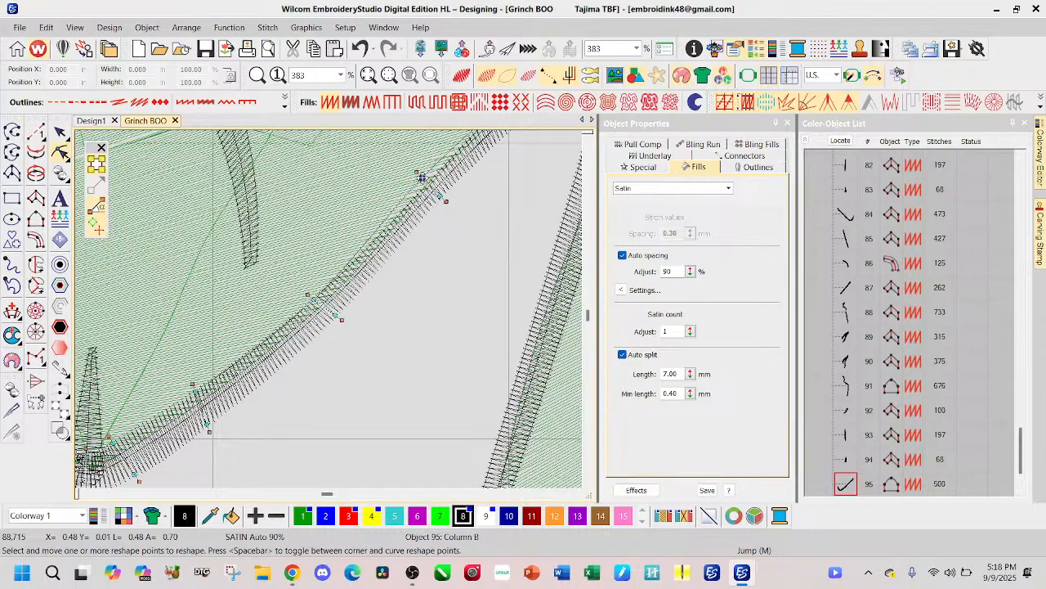
scroll(425, 172, "down", 2)
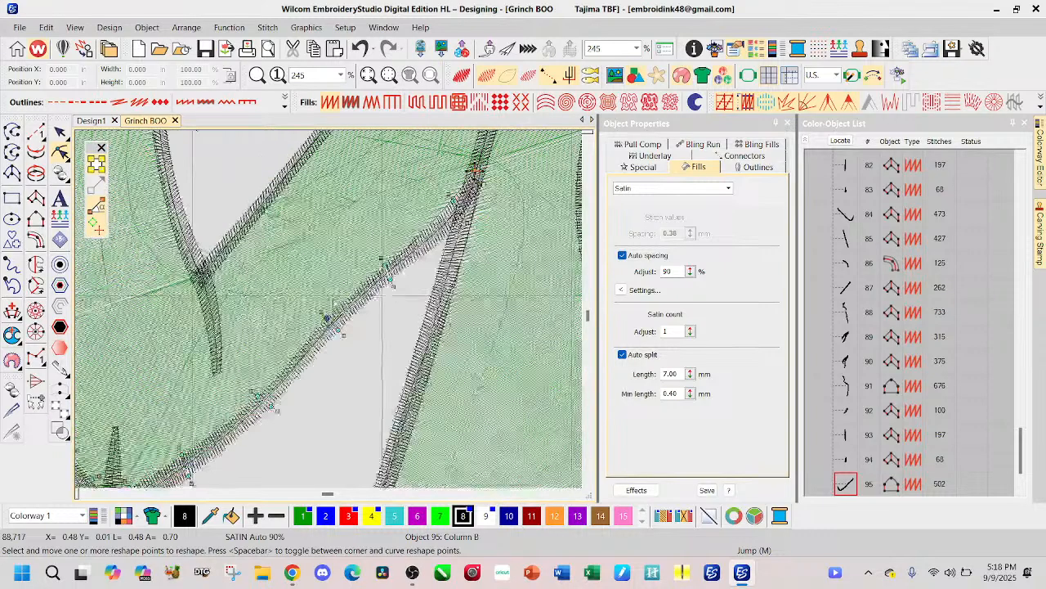
Step: Select the black outline along the torso's side, where it meets the arm outline, for reshaping
scroll(379, 258, "up", 1)
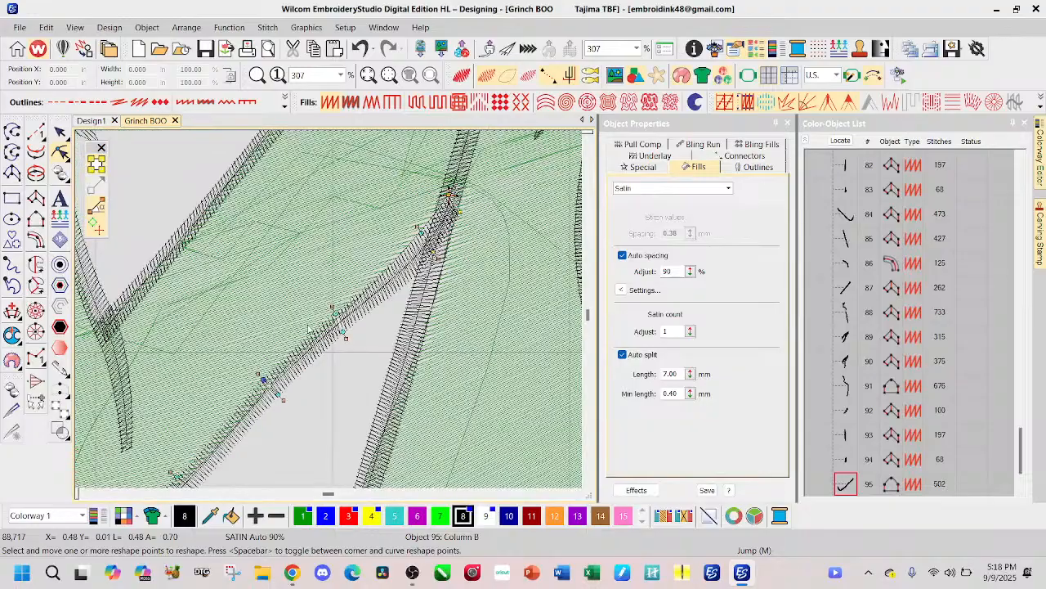
left_click(440, 278)
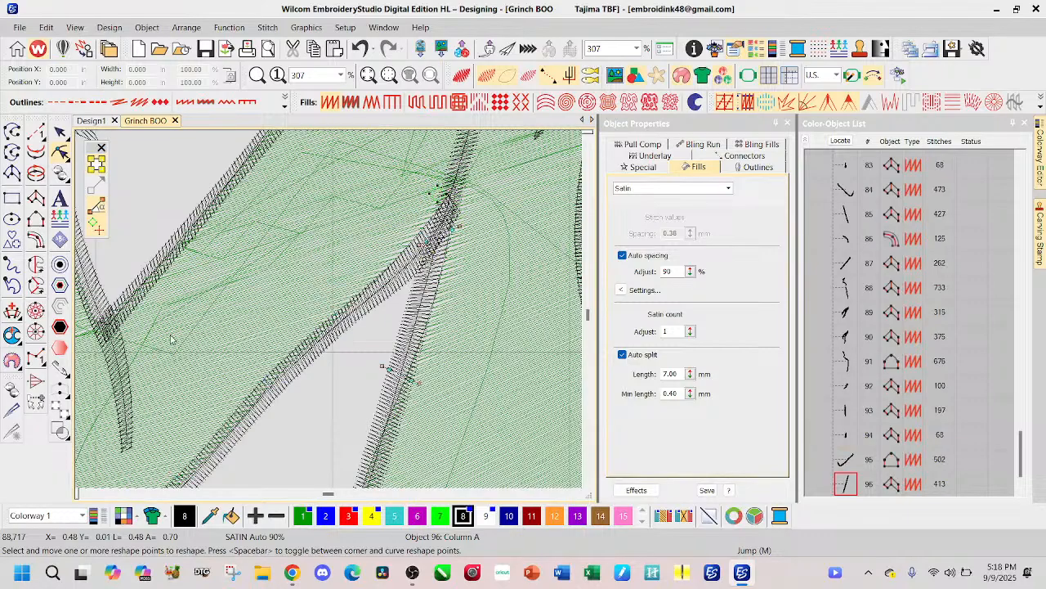
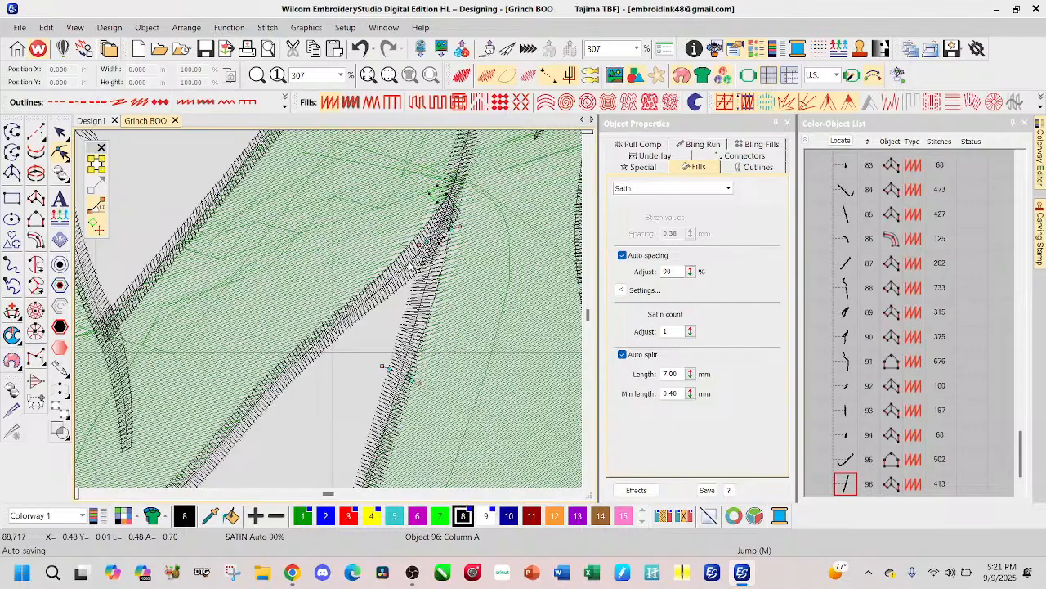
Step: Reshape the upper edge of the black satin outline under the arm holding the B, smoothing it towards the body
scroll(332, 315, "up", 3)
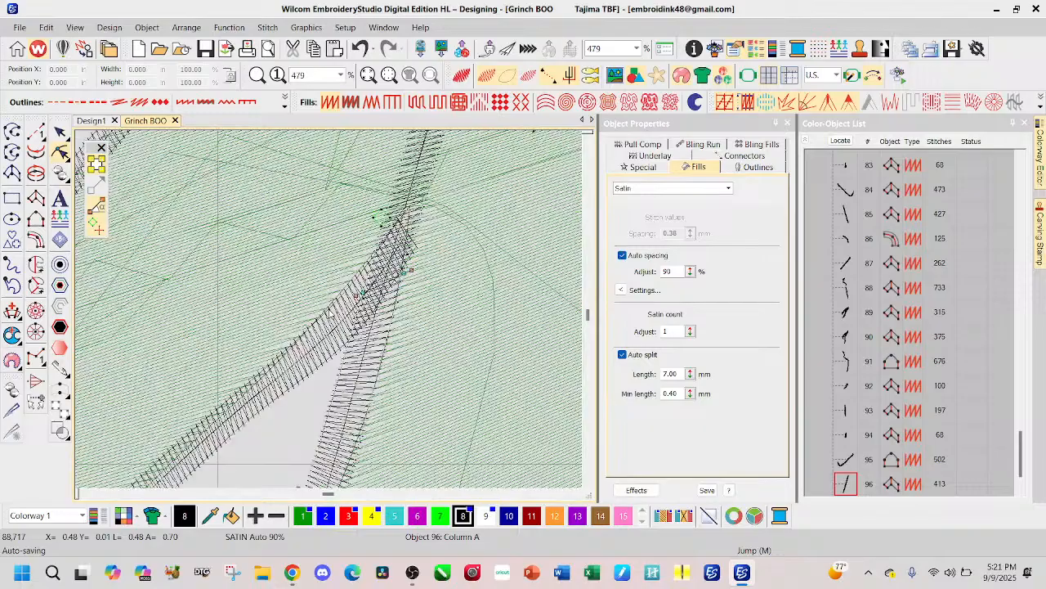
left_click(281, 398)
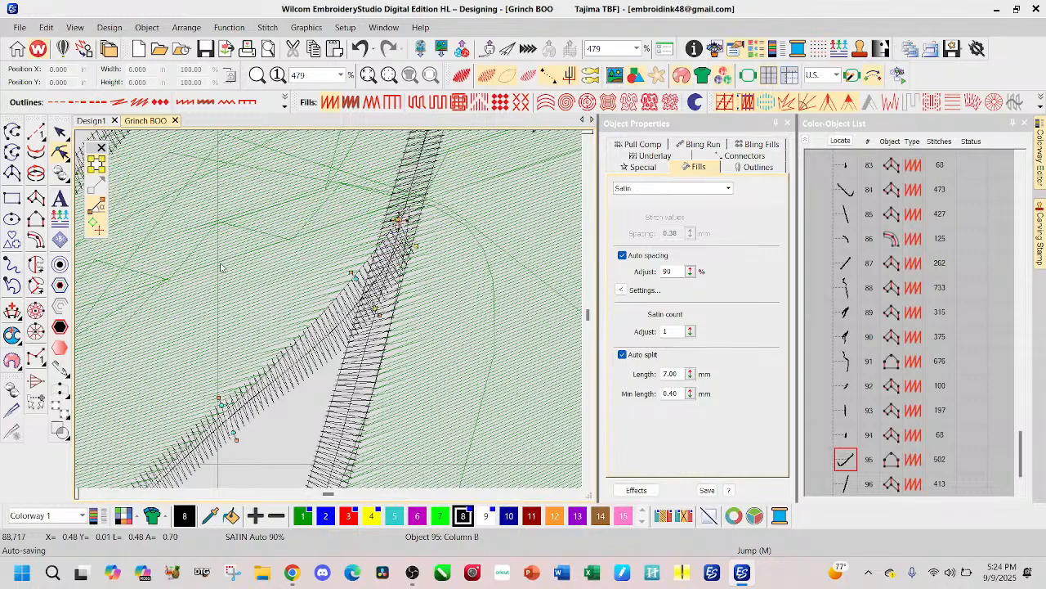
left_click(62, 135)
scroll(237, 352, "down", 2)
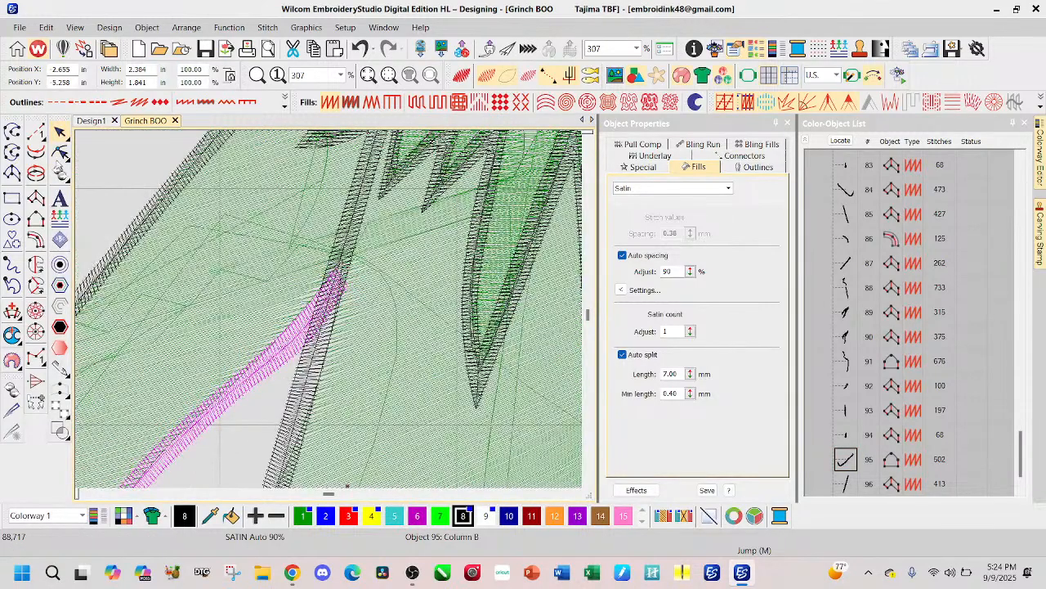
left_click(60, 152)
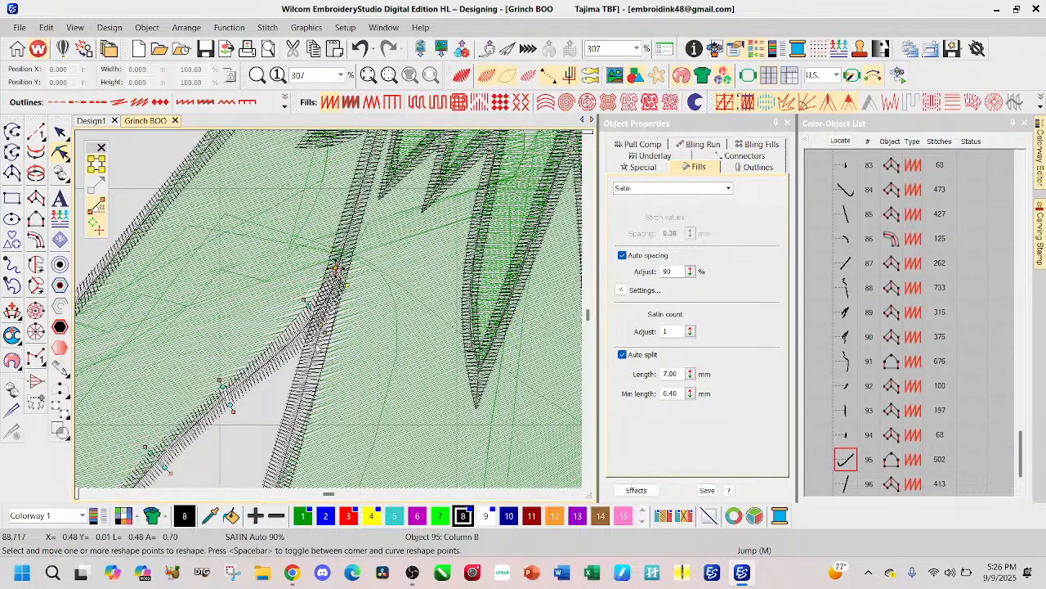
scroll(331, 315, "up", 2)
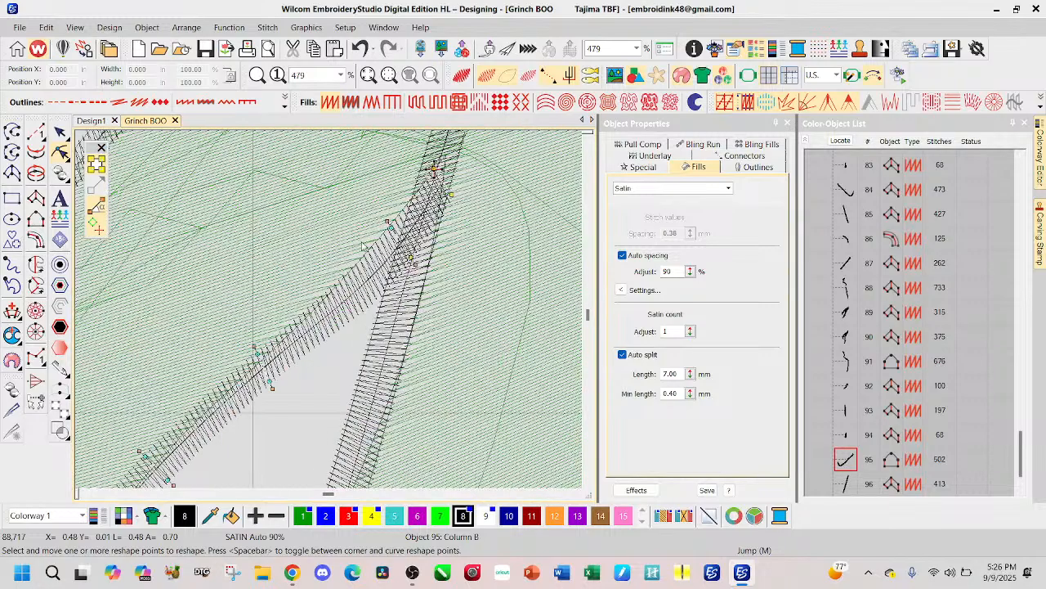
left_click_drag(392, 228, 382, 216)
left_click_drag(257, 352, 249, 345)
left_click_drag(145, 456, 145, 451)
left_click_drag(250, 346, 252, 354)
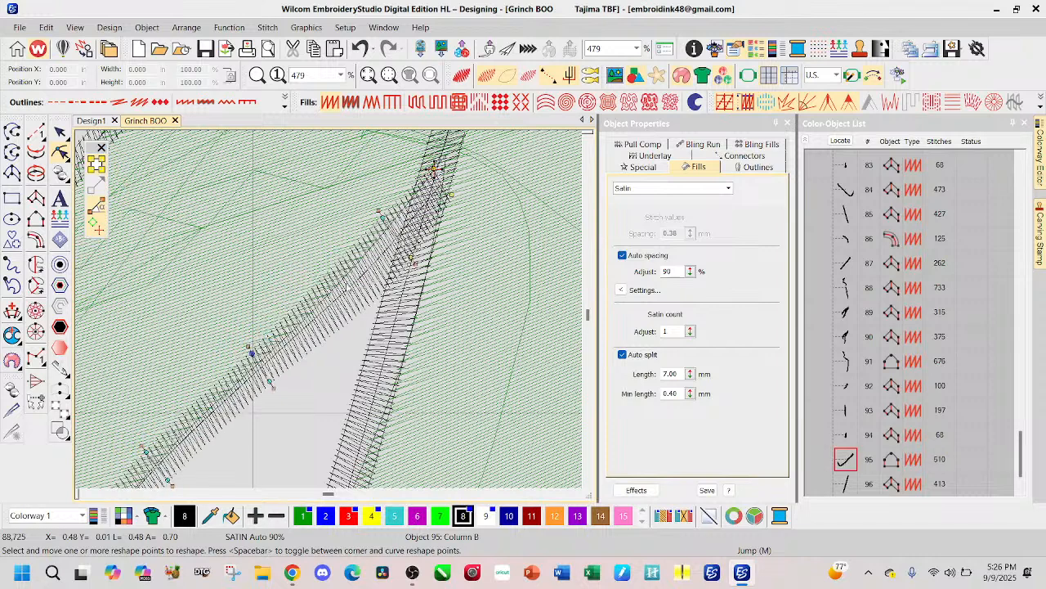
Step: Pull in the lower-edge and end reshape points of the same arm outline where it overlaps the body outline
left_click_drag(412, 257, 400, 247)
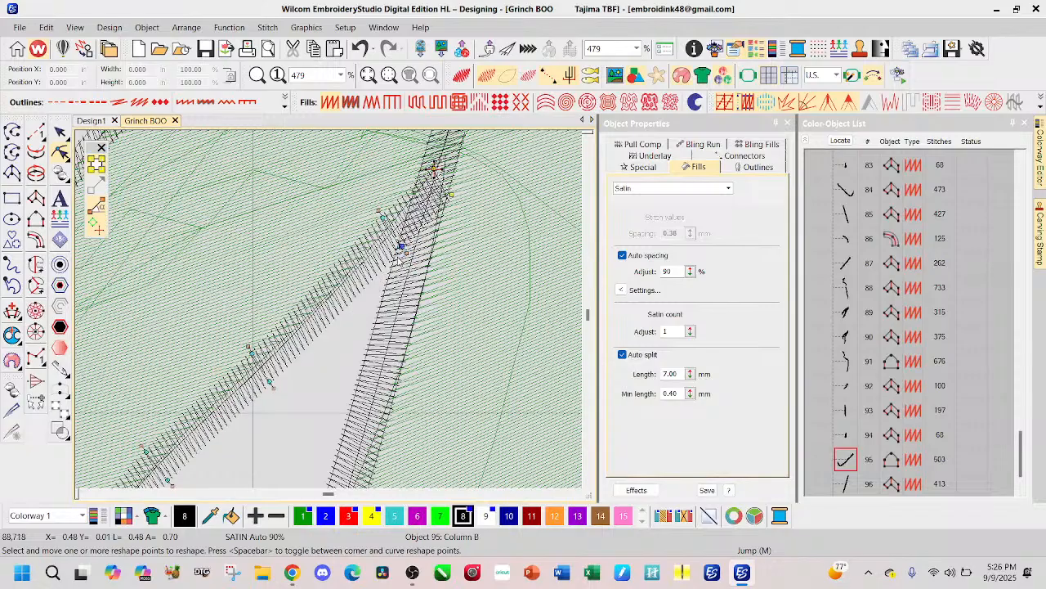
left_click_drag(452, 195, 443, 191)
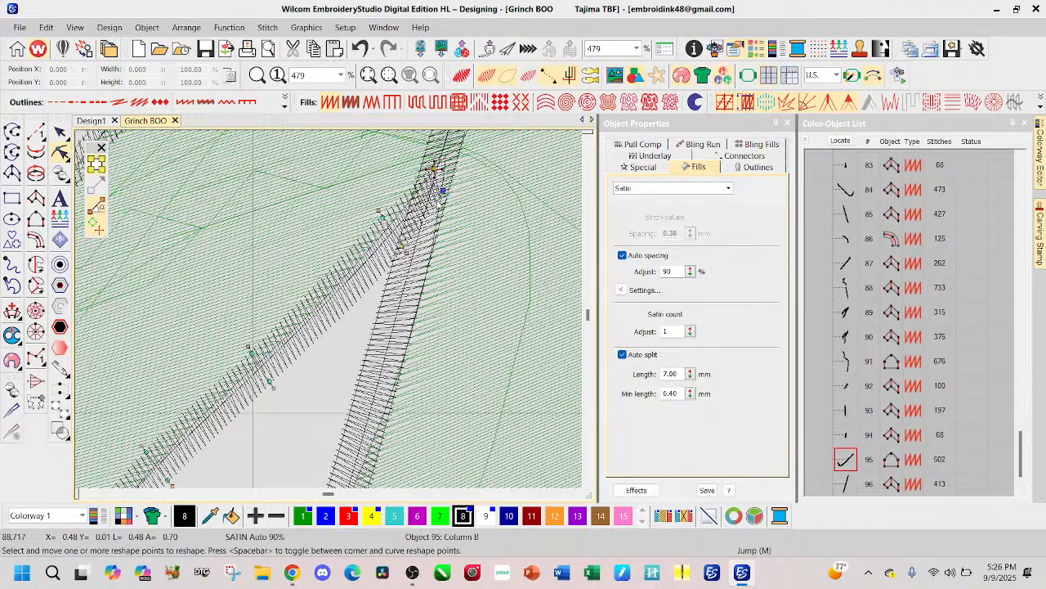
scroll(322, 275, "down", 2)
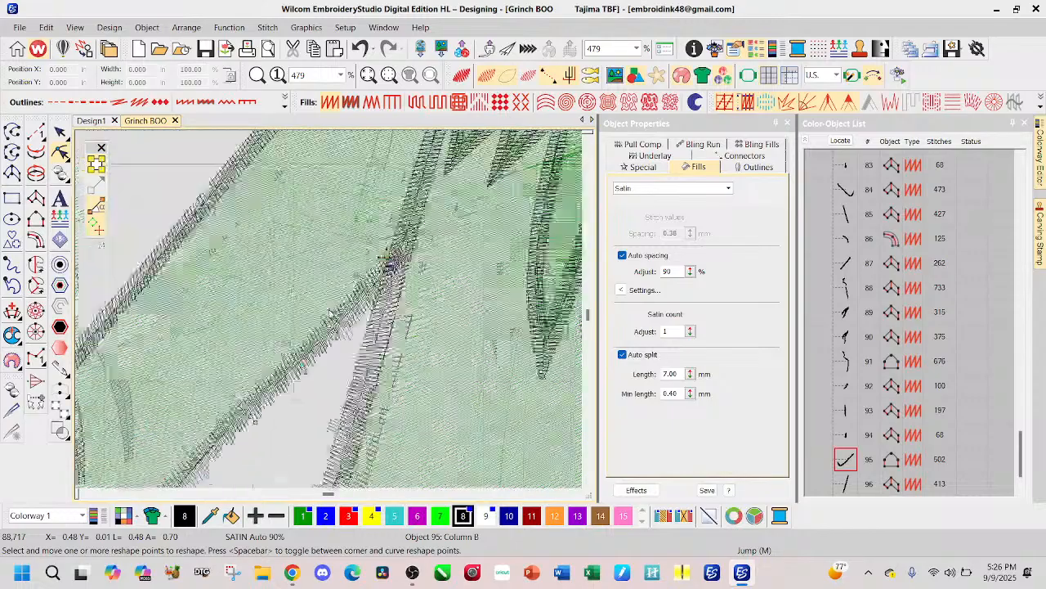
left_click(61, 132)
Step: Show the wider design around the arms and chest in the realistic TrueView stitch rendering
scroll(323, 329, "down", 2)
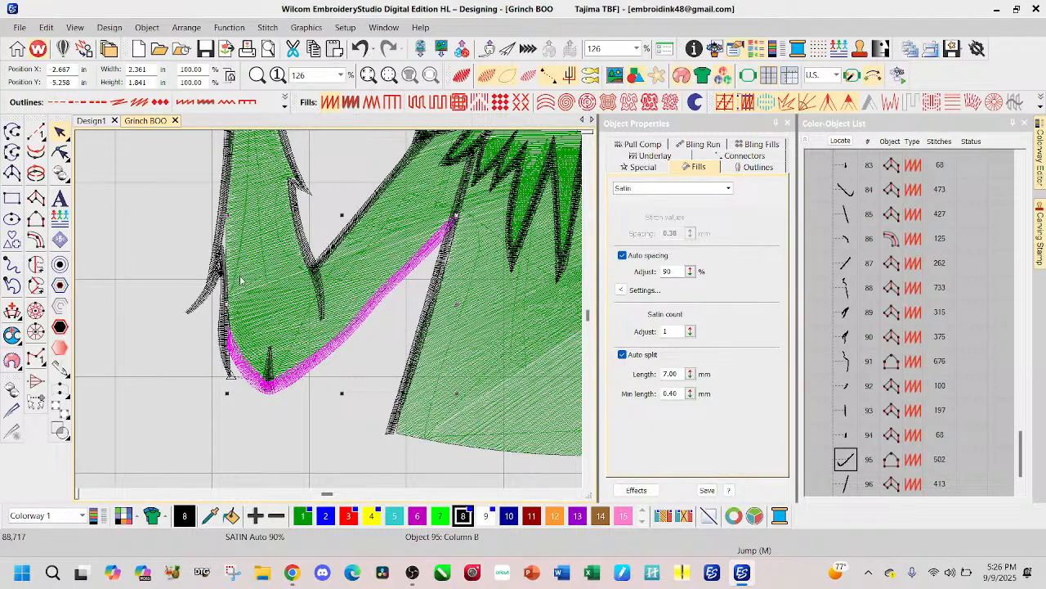
scroll(510, 233, "down", 1)
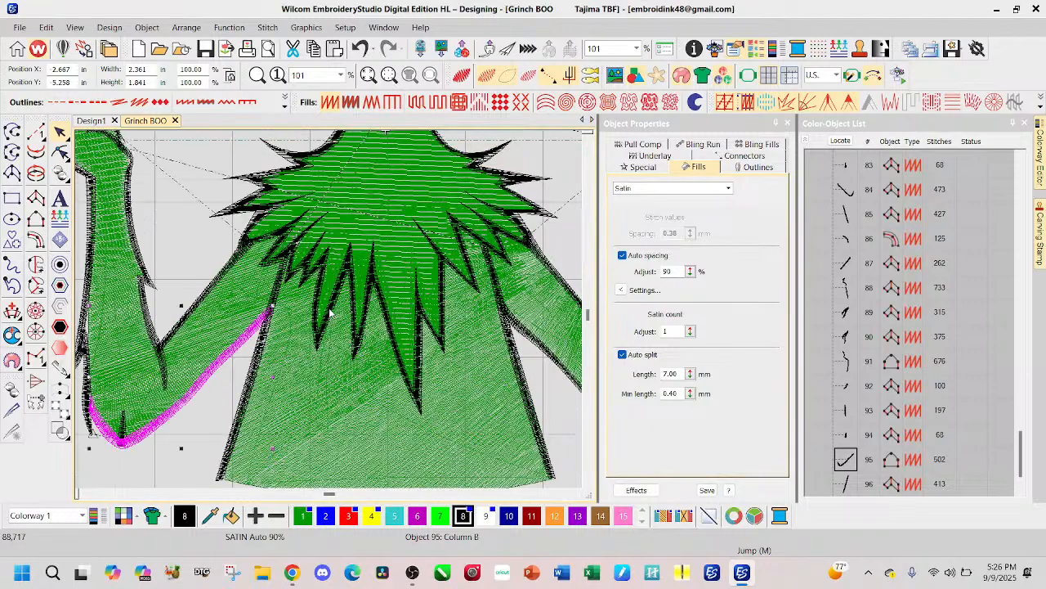
scroll(330, 313, "down", 1)
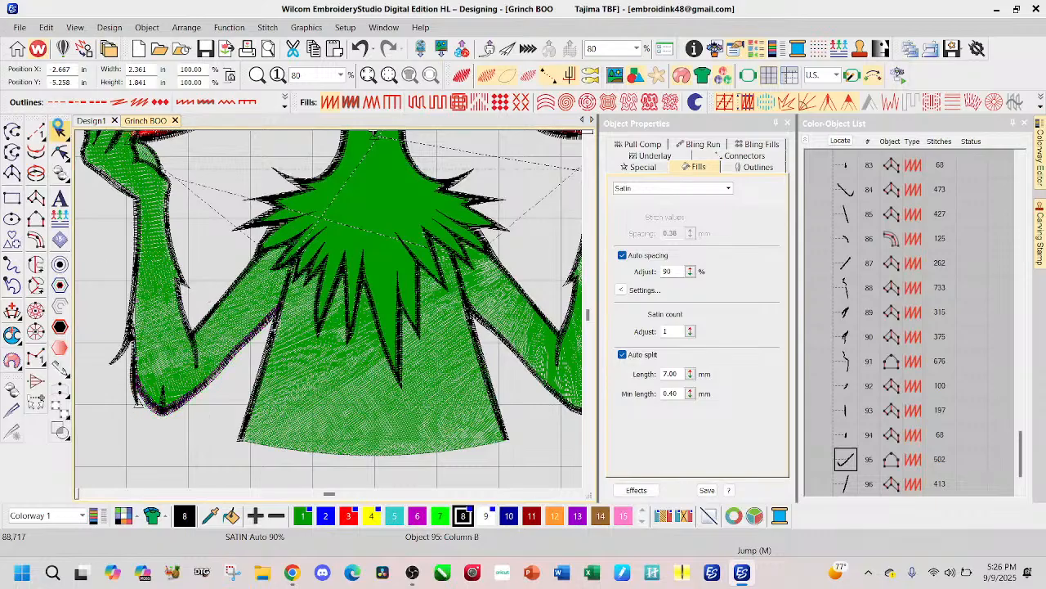
left_click(463, 79)
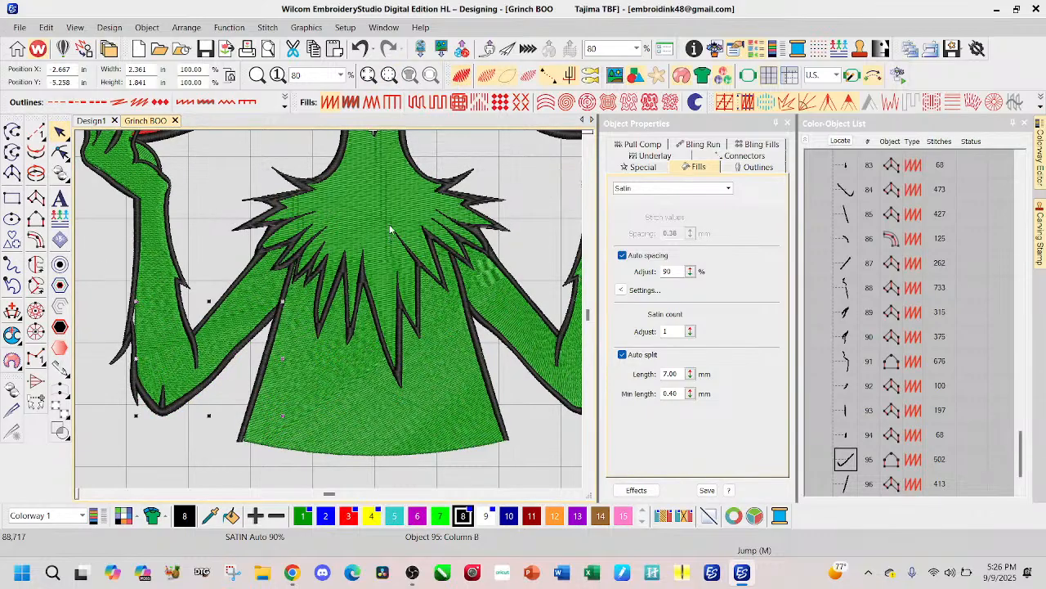
Step: Undo the most recent reshape point moves on the arm outline
left_click(361, 51)
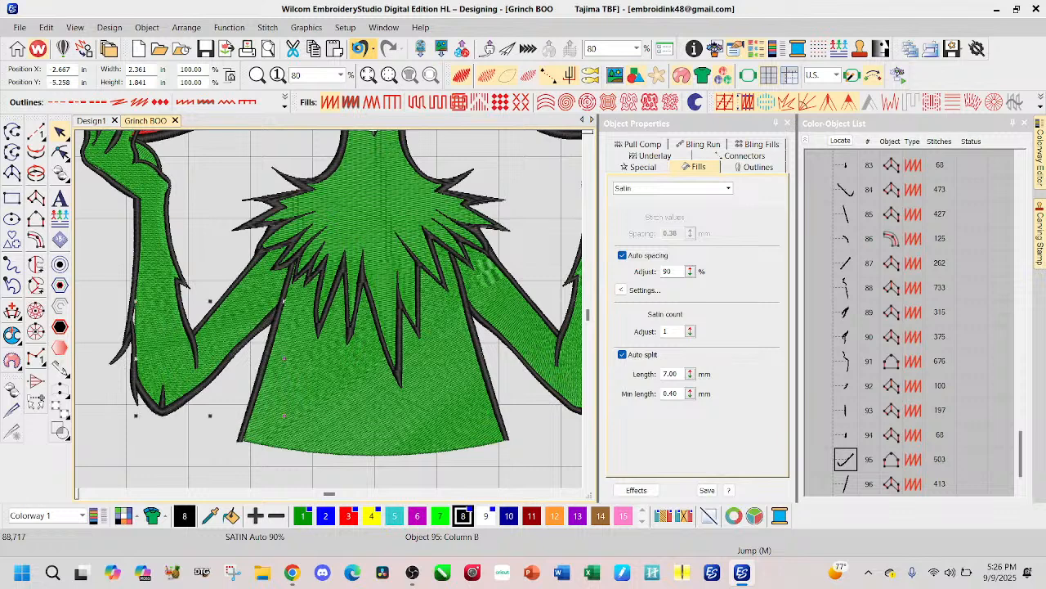
left_click(361, 51)
left_click(360, 51)
left_click(361, 51)
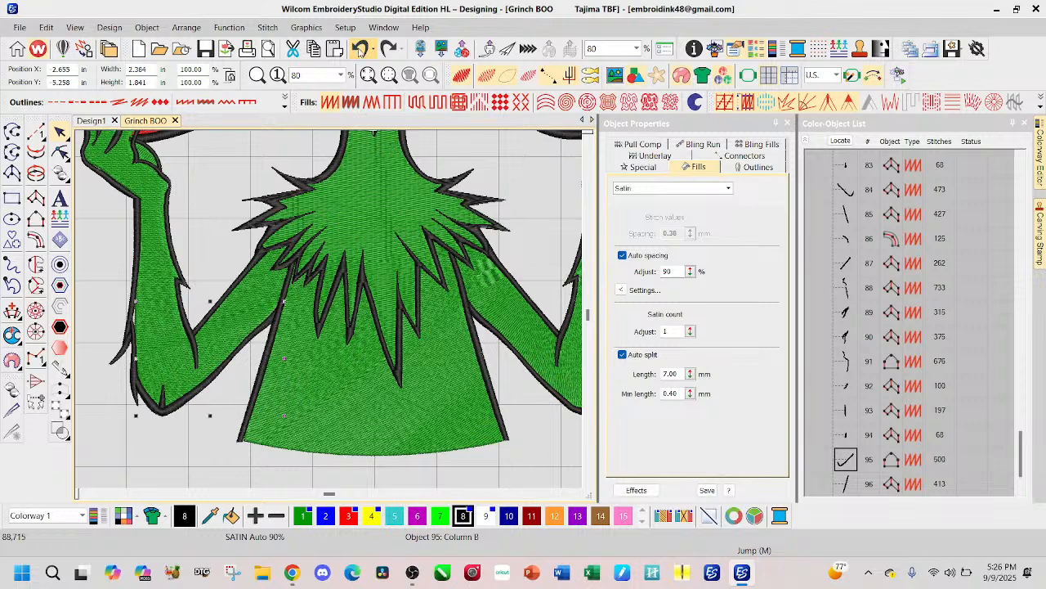
Step: Select the whole design to check its overall size, undoing one more arm outline edit in between
scroll(374, 137, "down", 2)
scroll(345, 245, "down", 1)
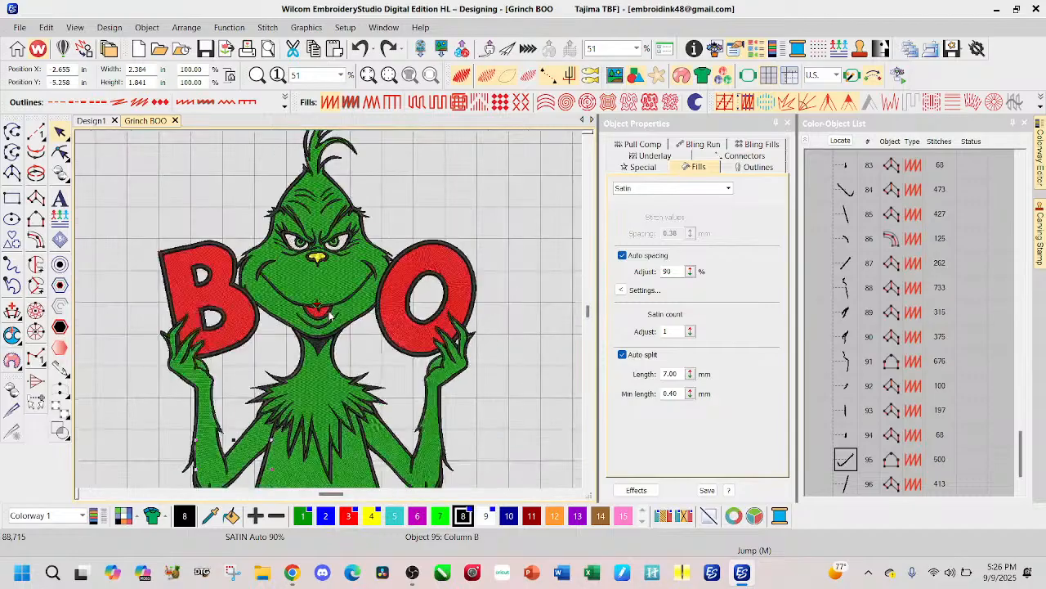
scroll(329, 313, "down", 5)
left_click_drag(230, 206, 431, 435)
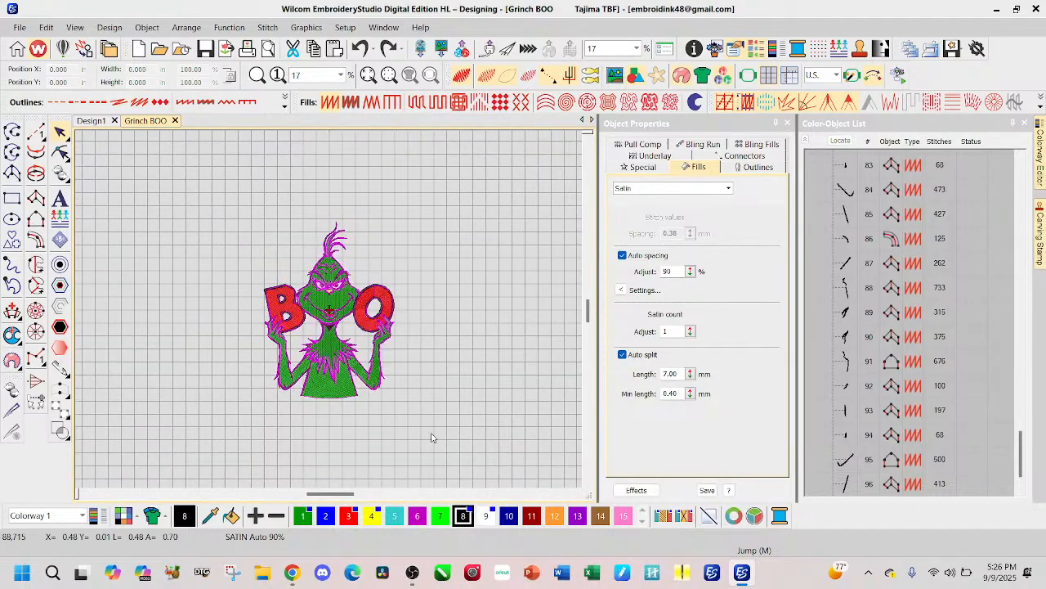
left_click(360, 48)
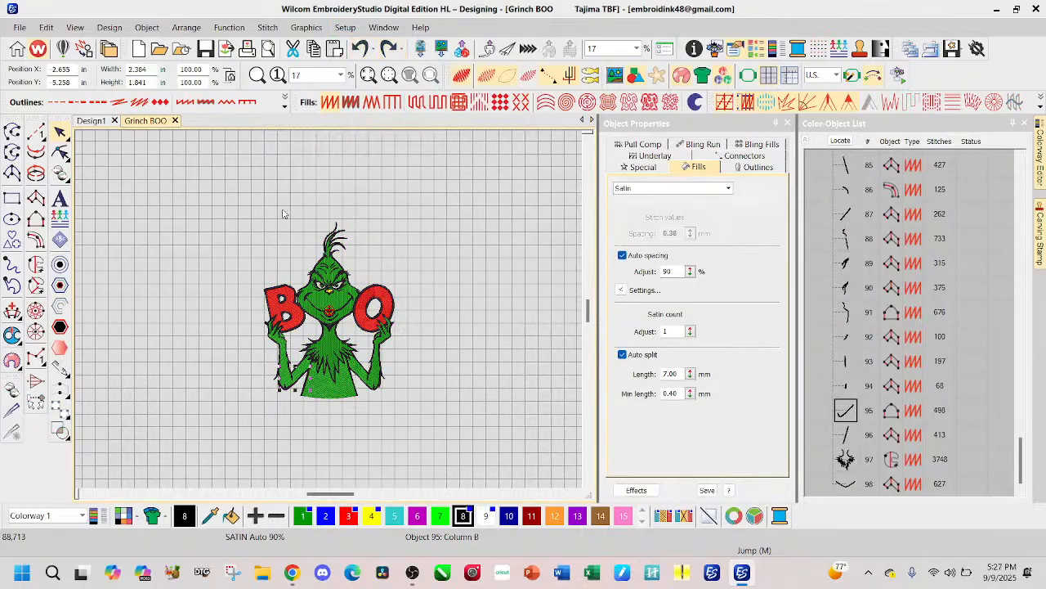
left_click_drag(244, 196, 442, 450)
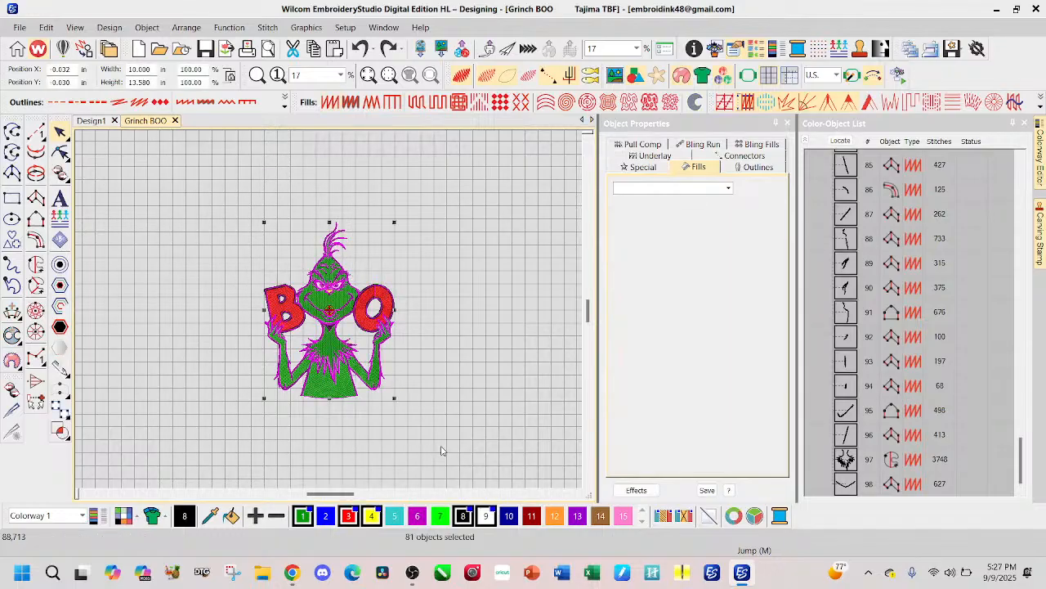
Step: Undo the remaining edits back past the enlargement, restoring the design to its earlier smaller size
left_click(360, 47)
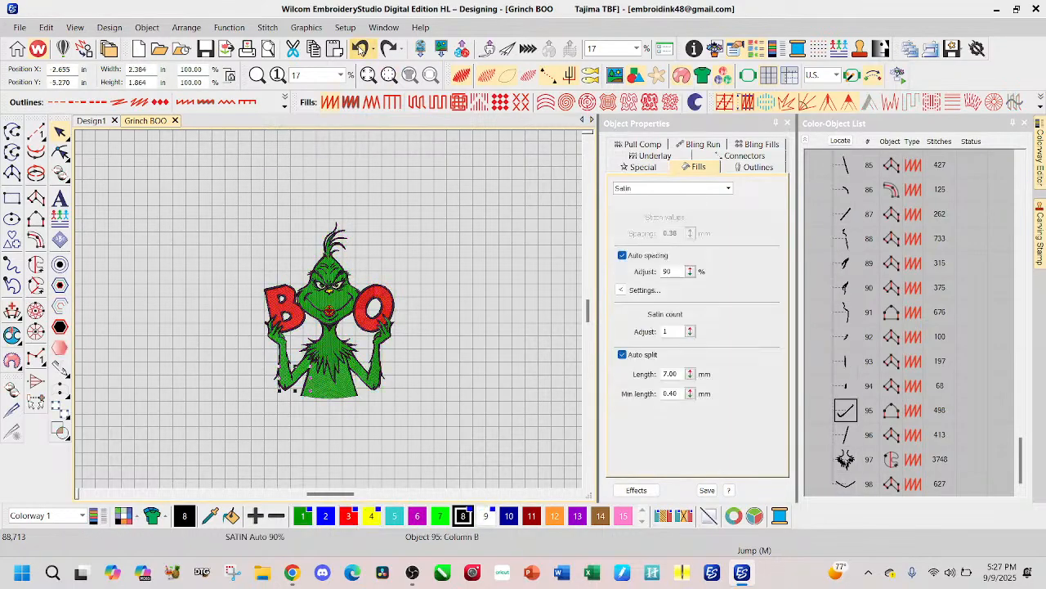
left_click(360, 48)
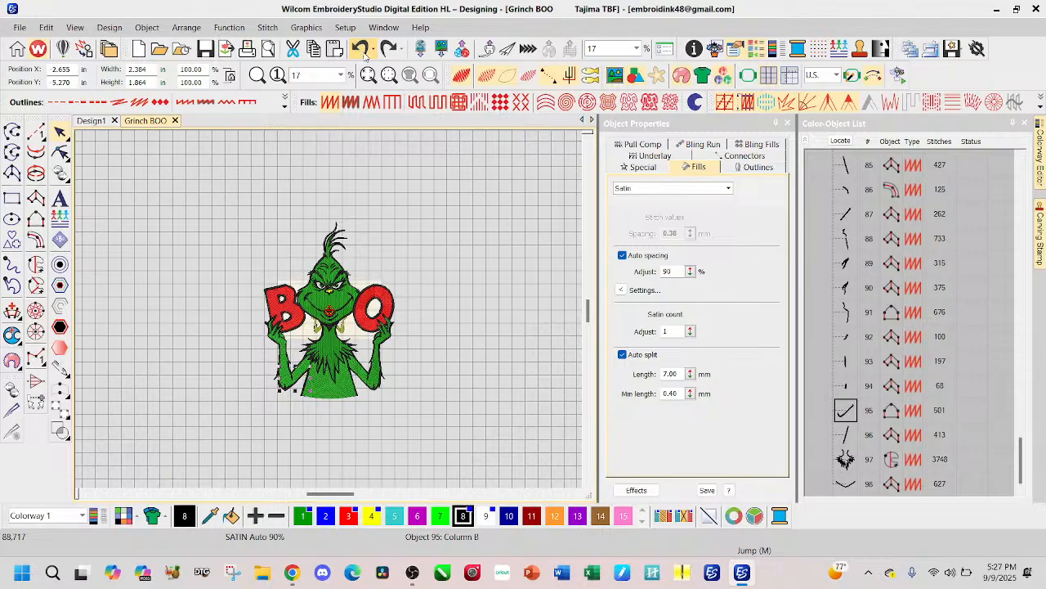
left_click(365, 53)
left_click(364, 52)
left_click(364, 52)
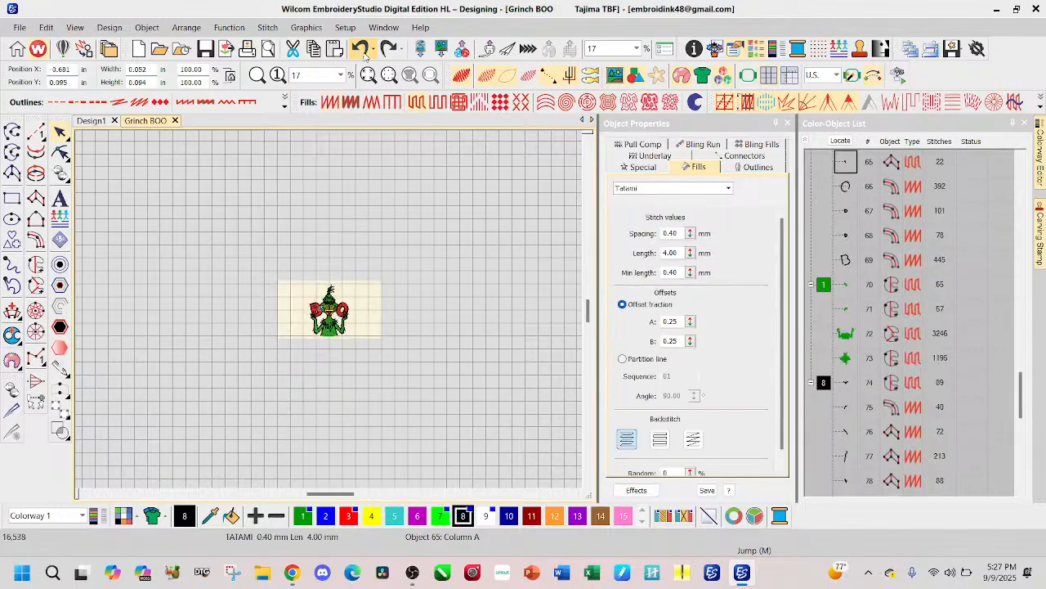
Step: Redo the design's enlargement for comparison and undo it again
left_click(388, 49)
left_click(387, 49)
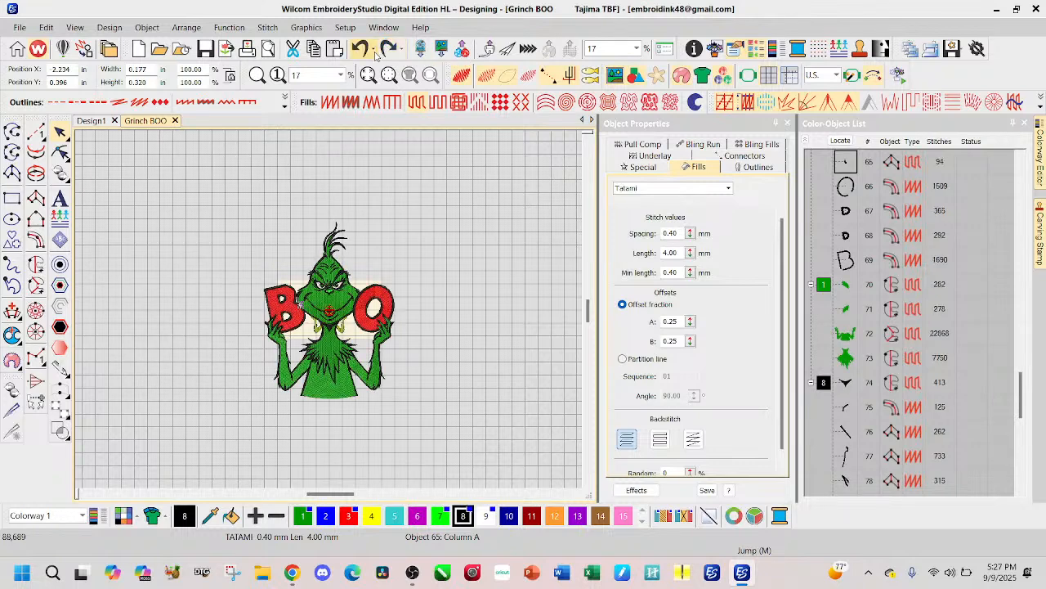
left_click(365, 52)
Step: Examine the stitching of the letter B, the face and the overall layout of the smaller design
scroll(299, 280, "up", 5)
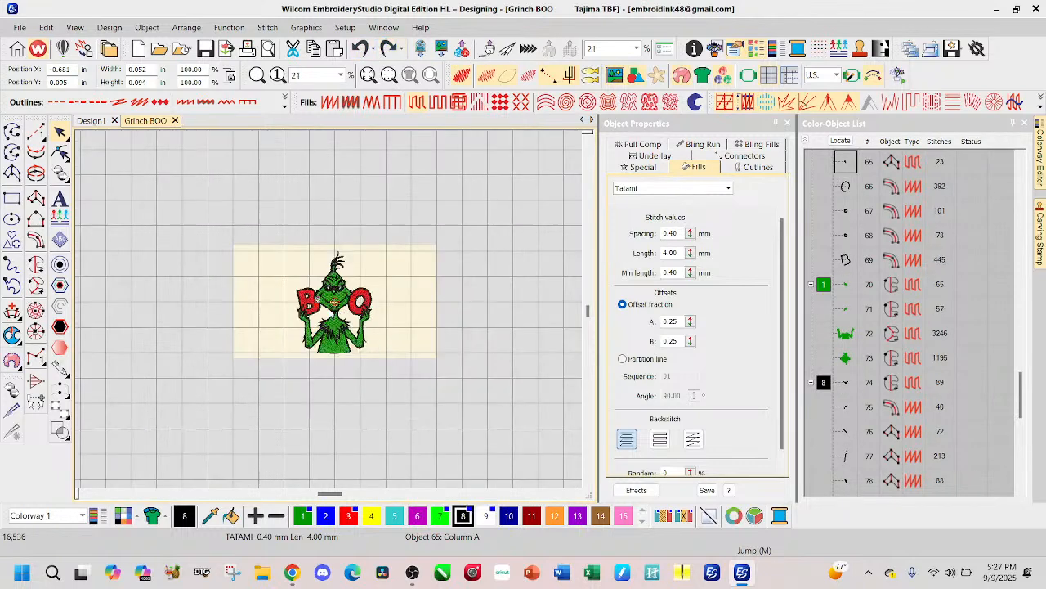
scroll(293, 281, "up", 2)
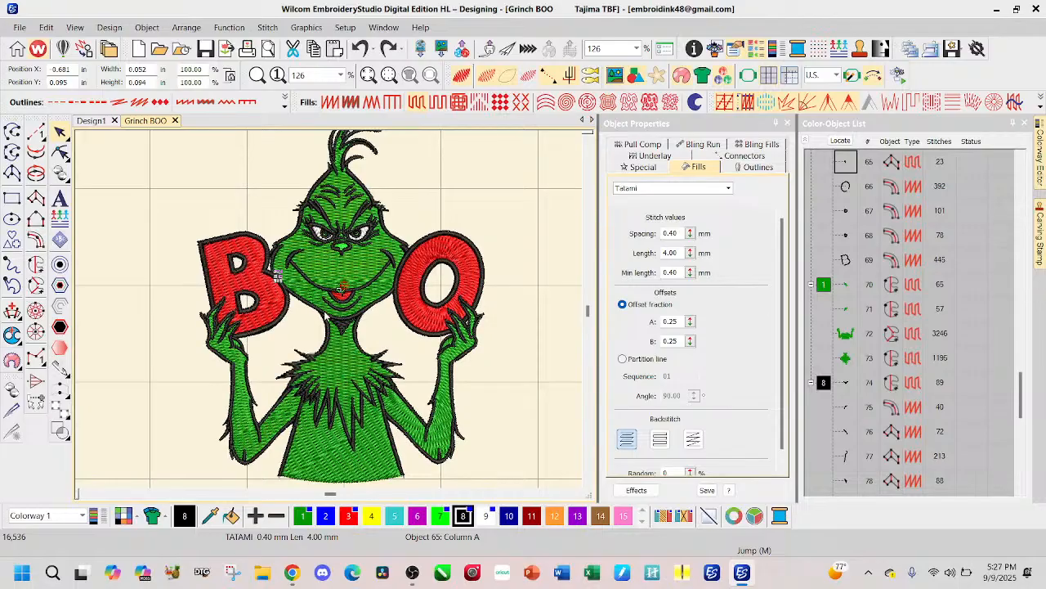
scroll(309, 293, "up", 6)
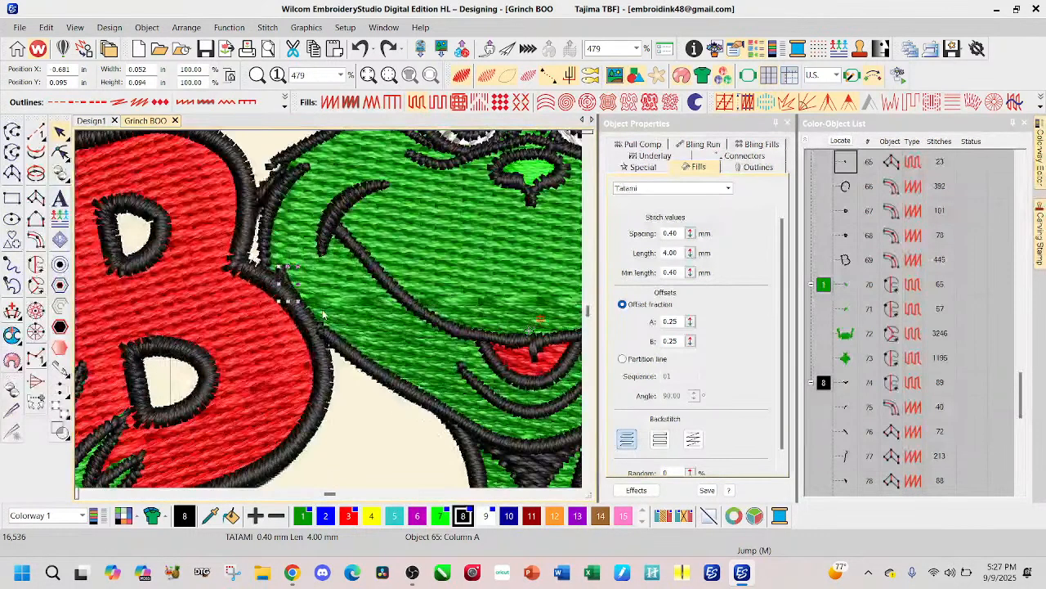
scroll(302, 303, "down", 4)
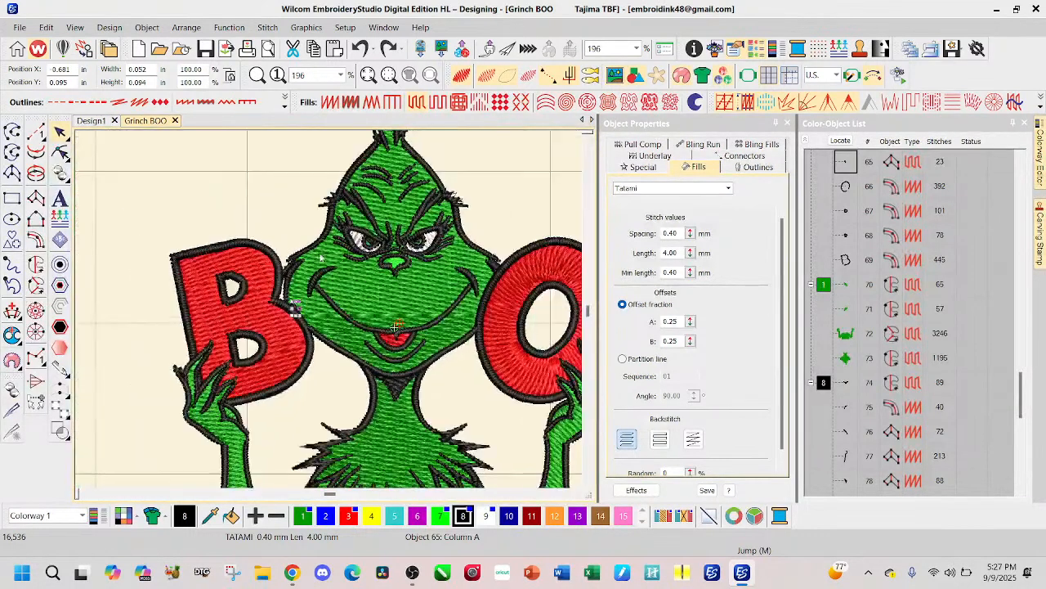
left_click(237, 199)
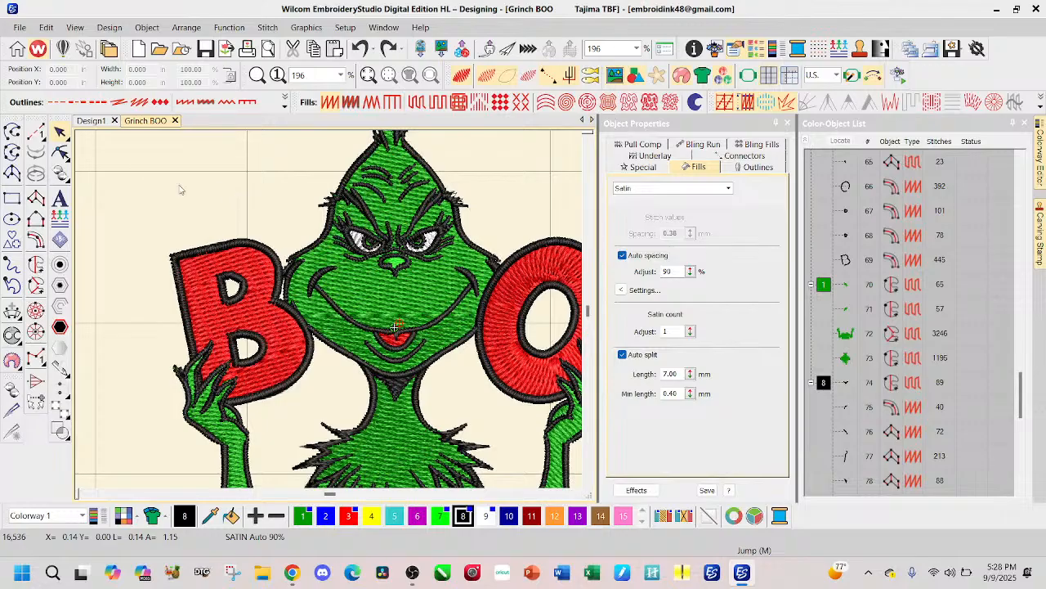
scroll(397, 343, "down", 1)
scroll(330, 312, "down", 3)
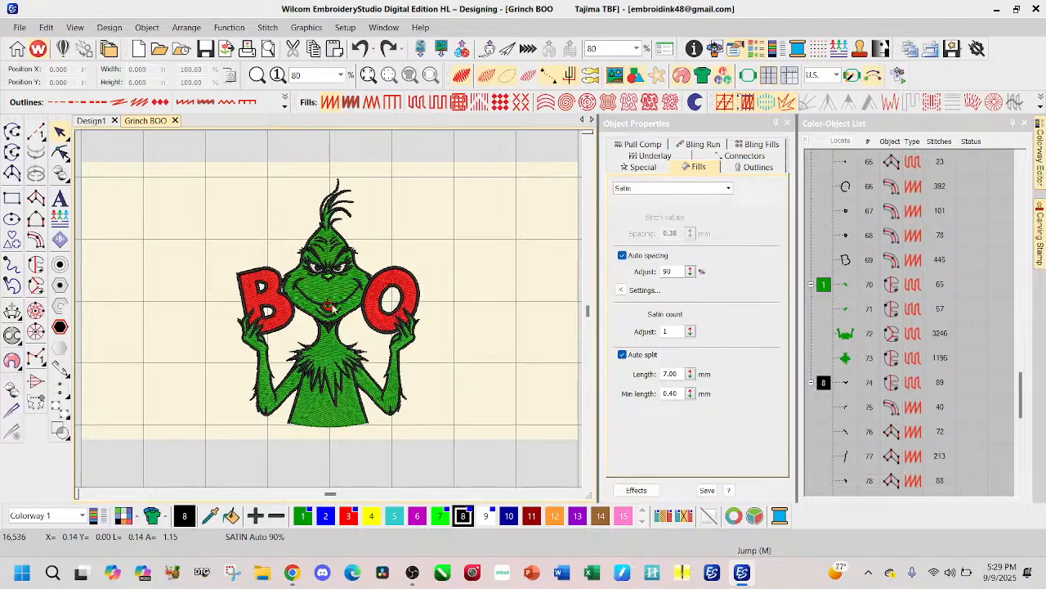
Step: Compare the face stitching with the enlarged version by redoing the resize and undoing it
scroll(330, 313, "up", 4)
scroll(330, 313, "up", 3)
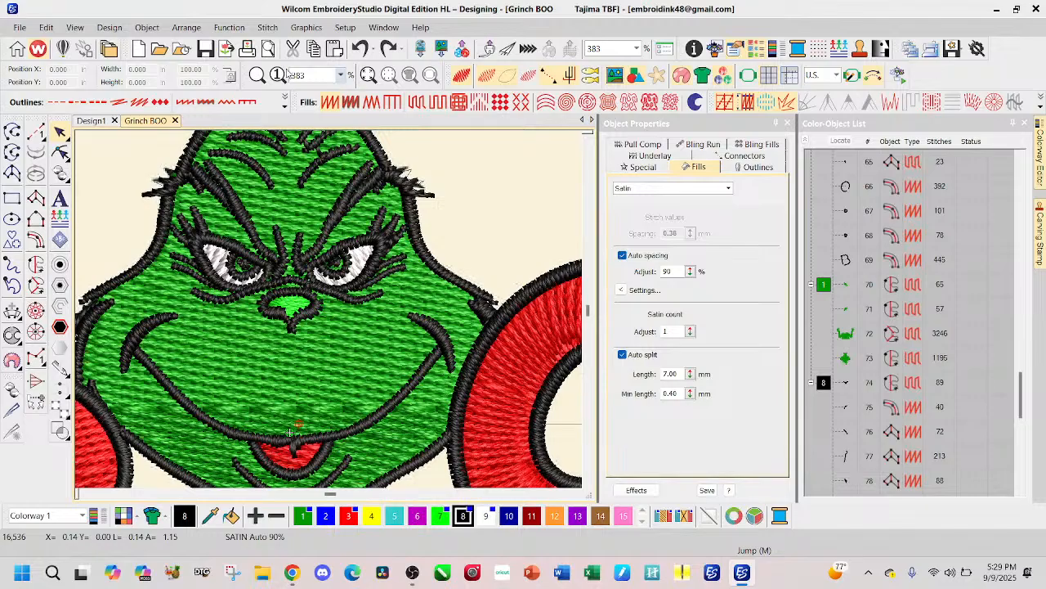
left_click(386, 51)
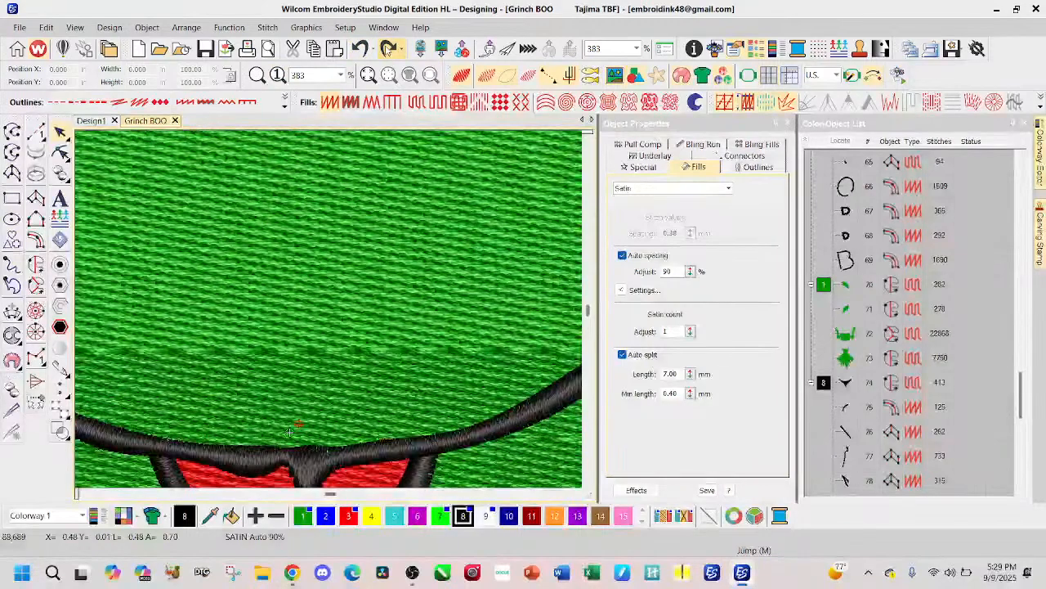
left_click(358, 50)
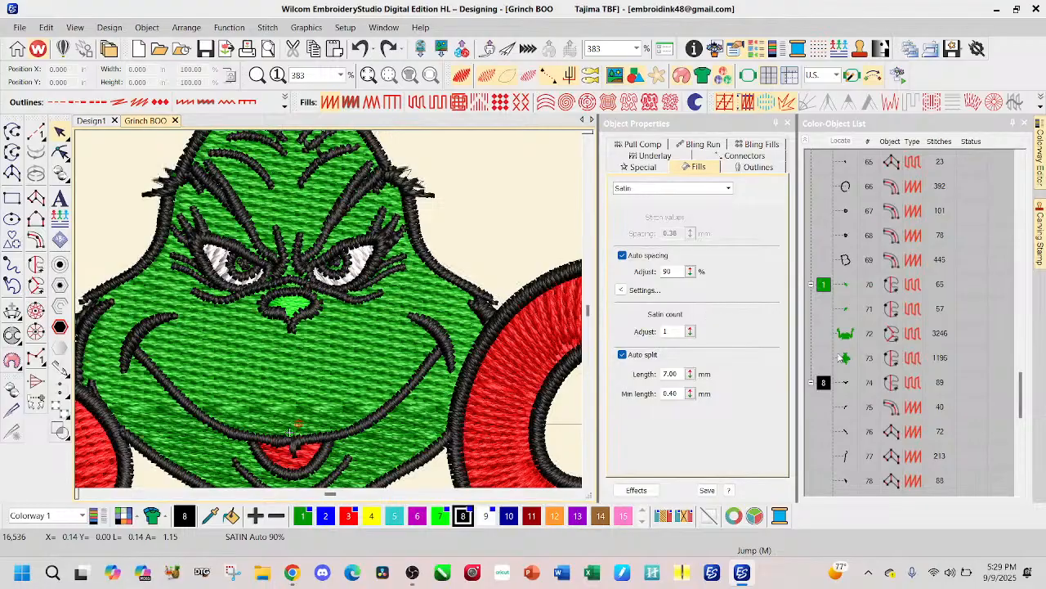
Step: Recolour the Grinch's lime-green nose fill, object 11, with yellow colour 4
scroll(879, 282, "up", 3)
scroll(875, 281, "up", 15)
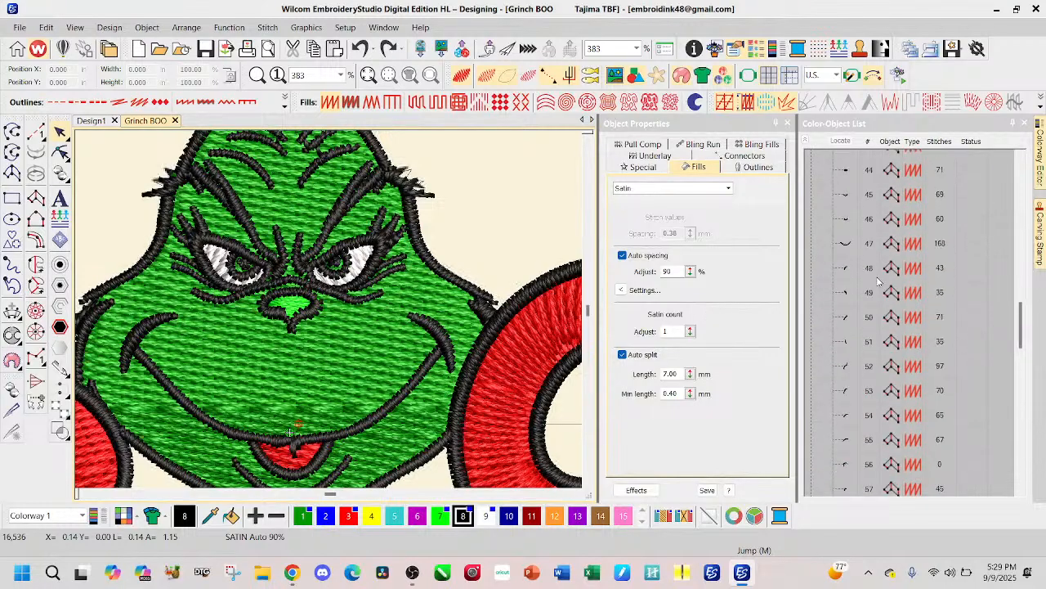
left_click(842, 343)
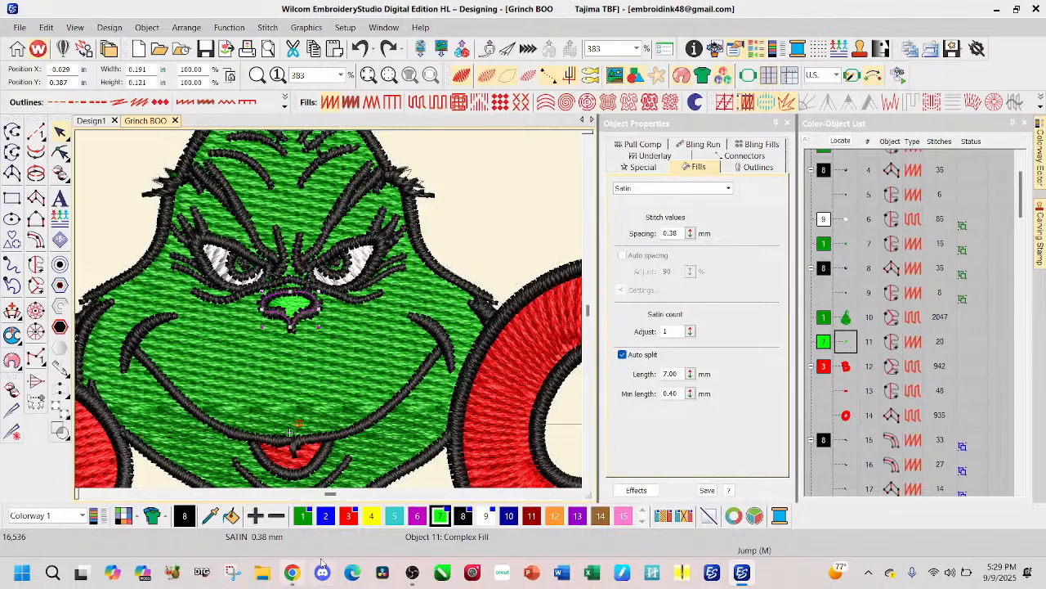
left_click(371, 515)
scroll(330, 314, "down", 6)
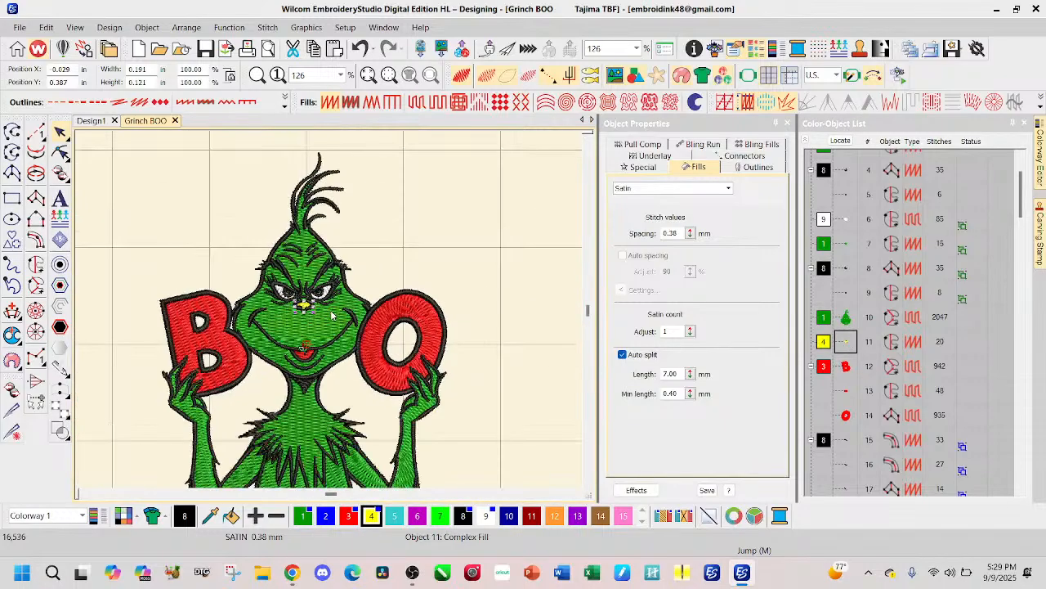
Step: Select all objects of the Grinch design and set the design's width to 5 in
left_click(352, 245)
scroll(331, 312, "down", 1)
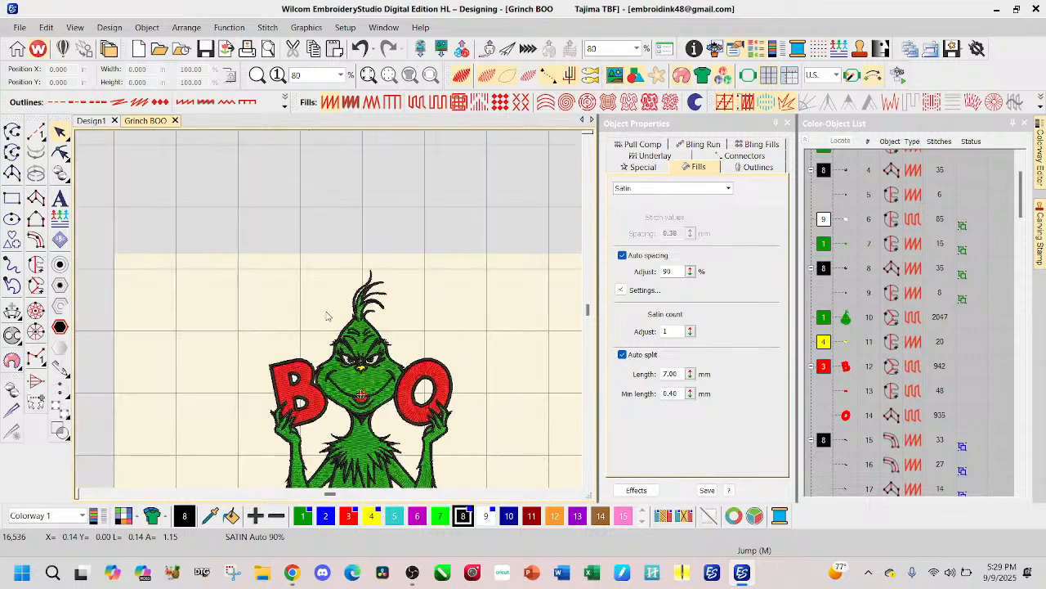
left_click_drag(254, 247, 422, 462)
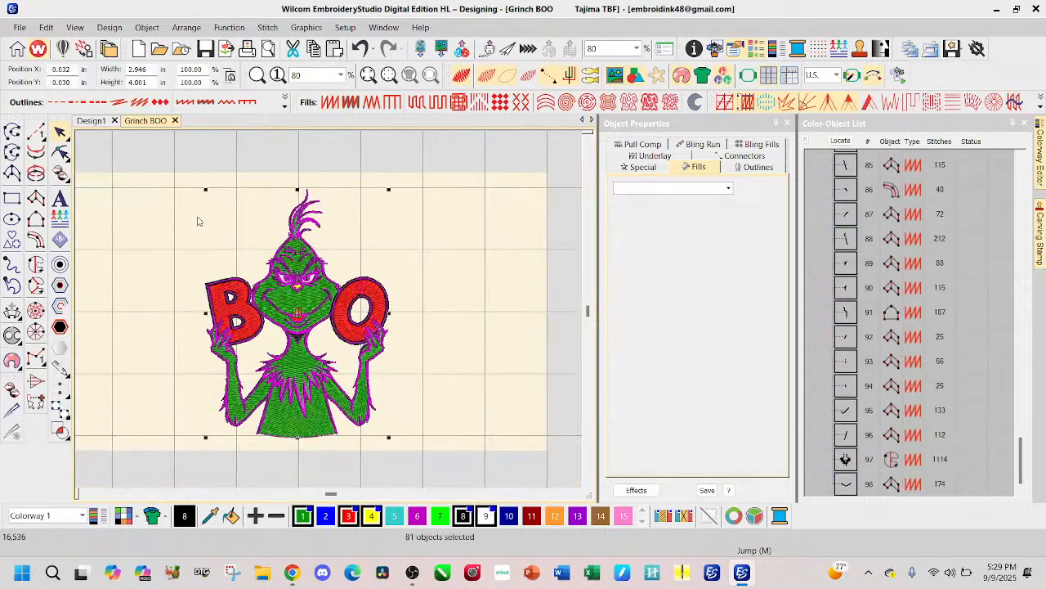
left_click(147, 68)
type("5.0")
key("Return")
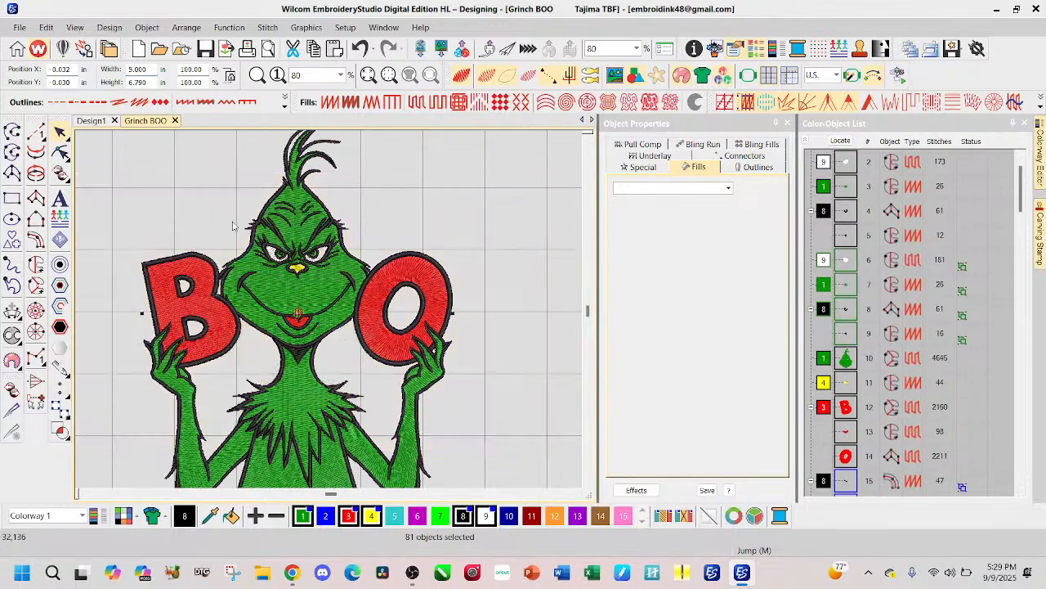
Step: Examine the enlarged face stitching and undo the resize to compare it with the smaller version
scroll(288, 268, "up", 4)
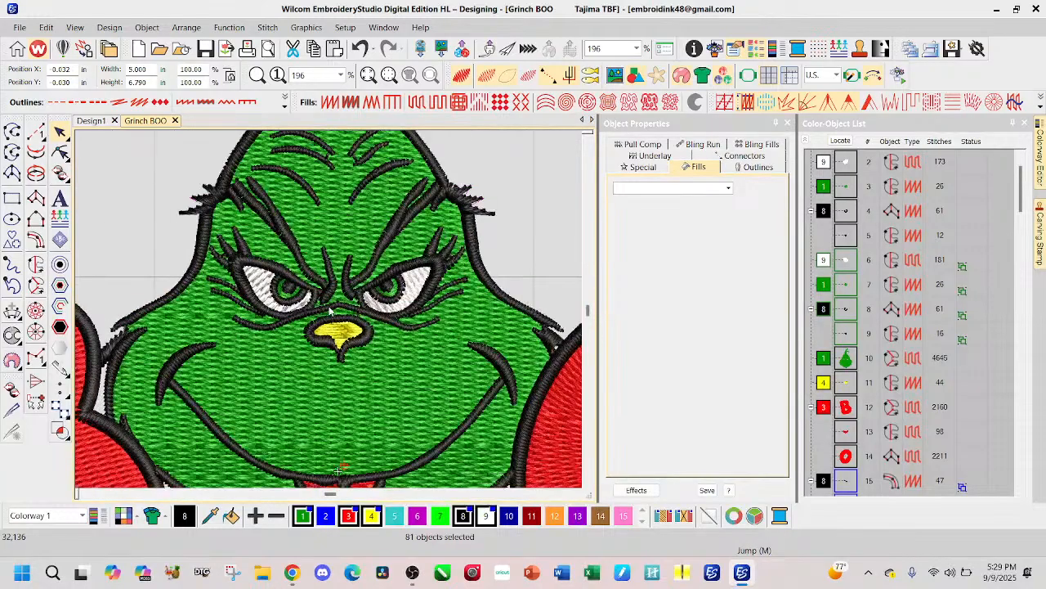
scroll(330, 312, "up", 2)
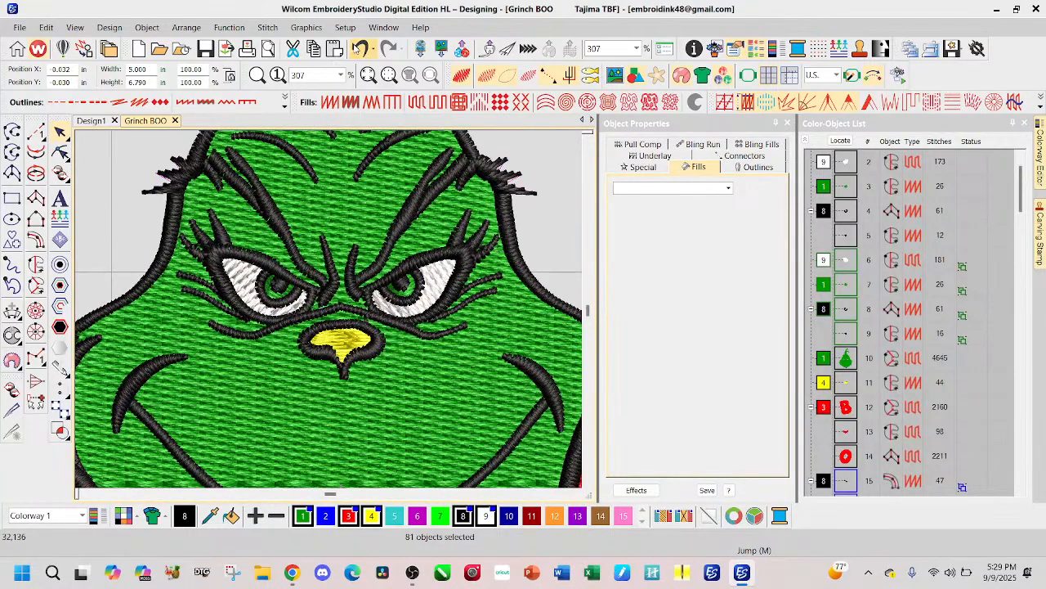
left_click(360, 49)
scroll(331, 313, "up", 4)
scroll(330, 313, "up", 1)
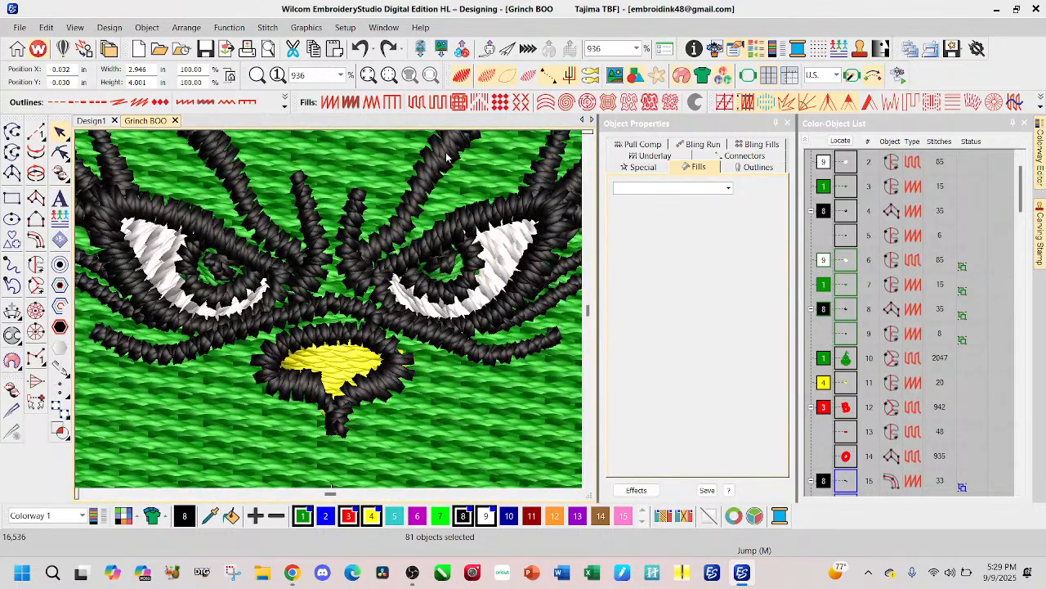
scroll(330, 313, "down", 2)
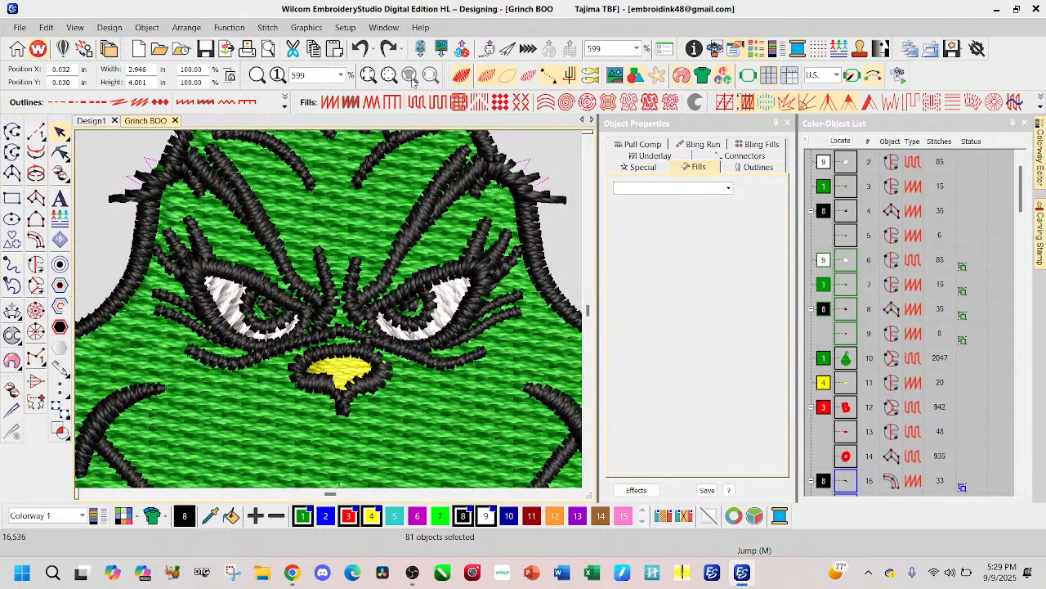
Step: Redo the enlargement to examine the face and overall layout, and undo it again with the design deselected
left_click(388, 48)
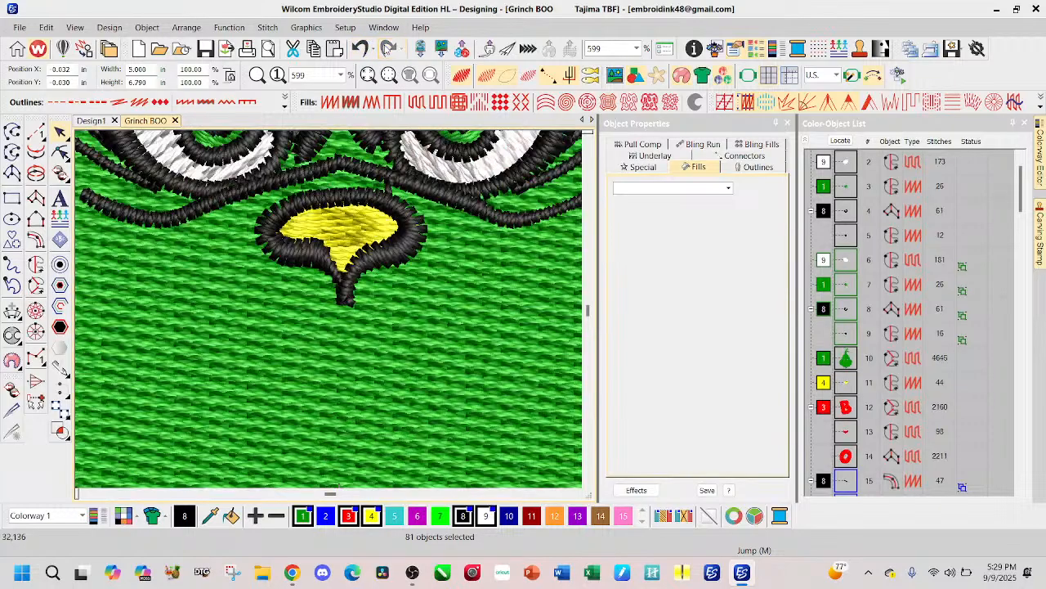
scroll(334, 314, "up", 1)
scroll(343, 308, "down", 2)
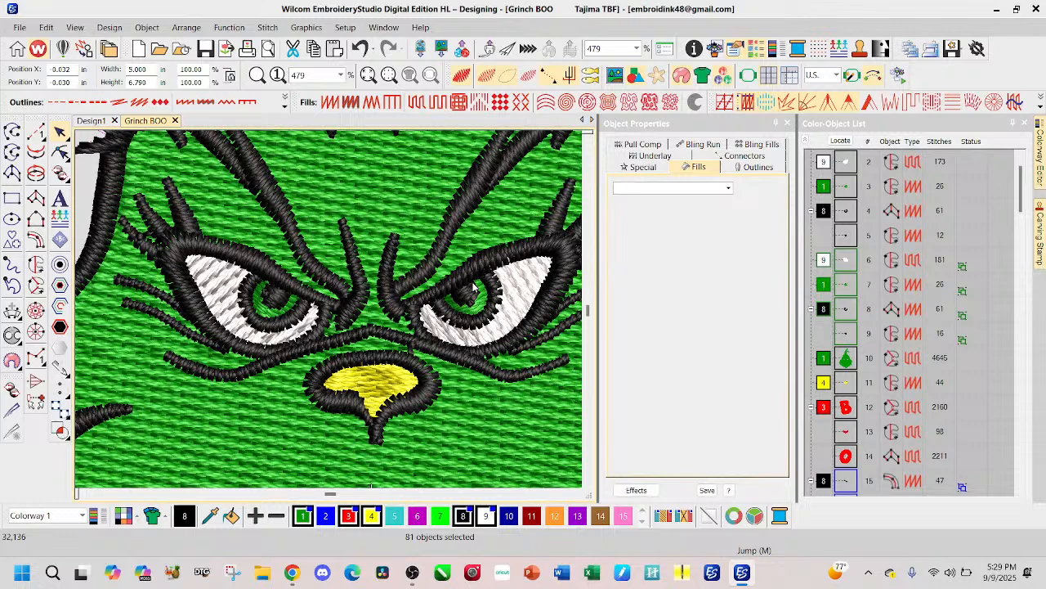
scroll(470, 290, "down", 3)
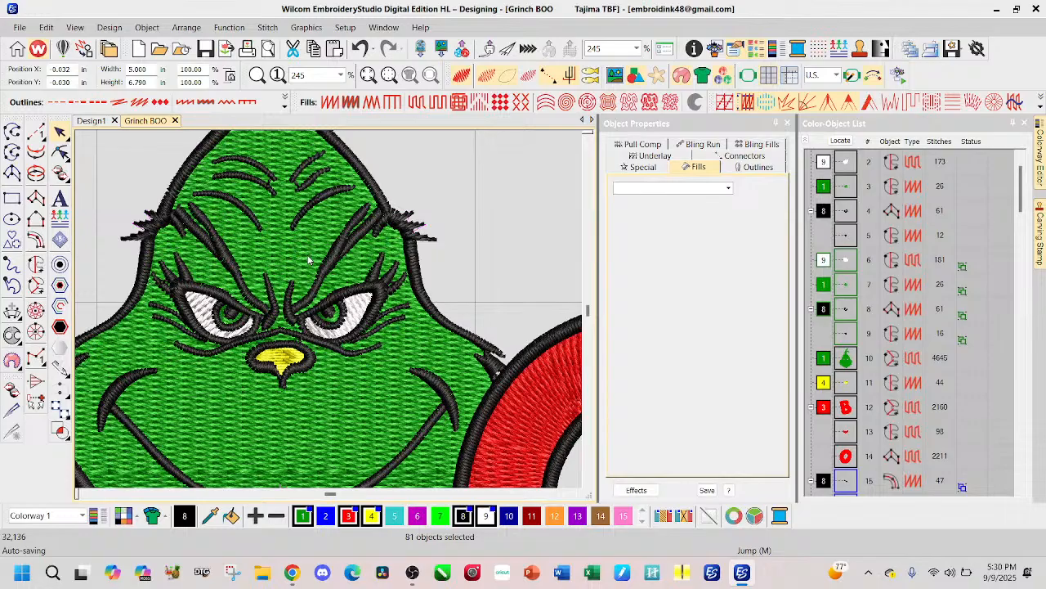
scroll(327, 314, "down", 2)
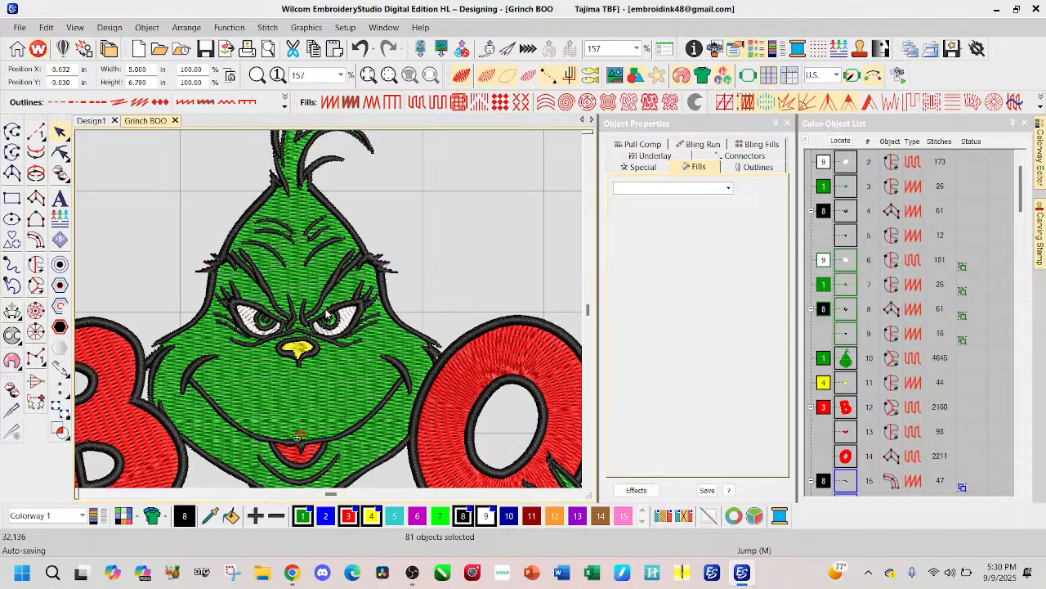
scroll(405, 417, "down", 1)
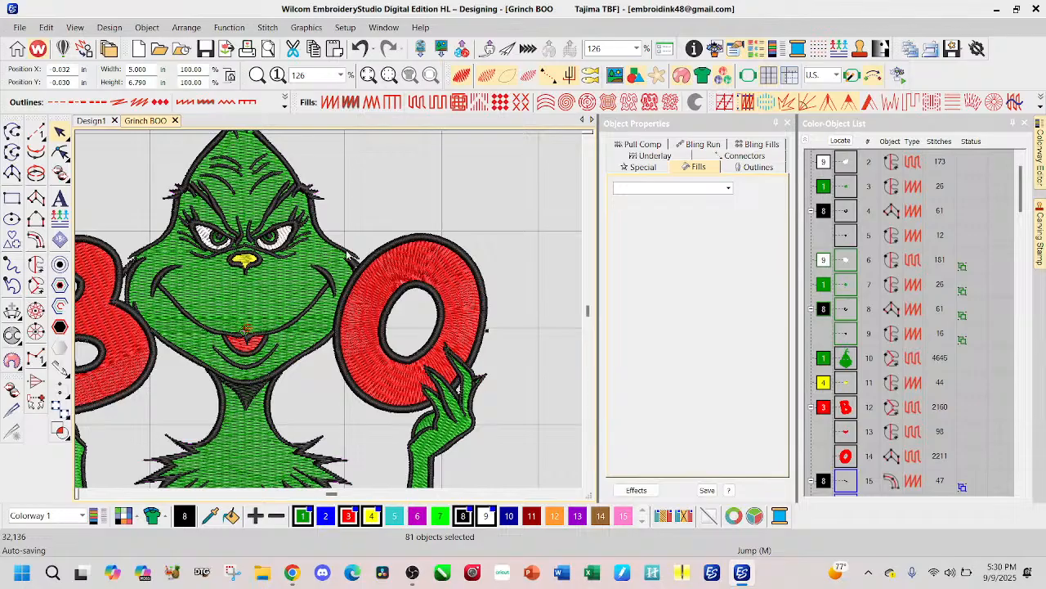
scroll(330, 314, "down", 2)
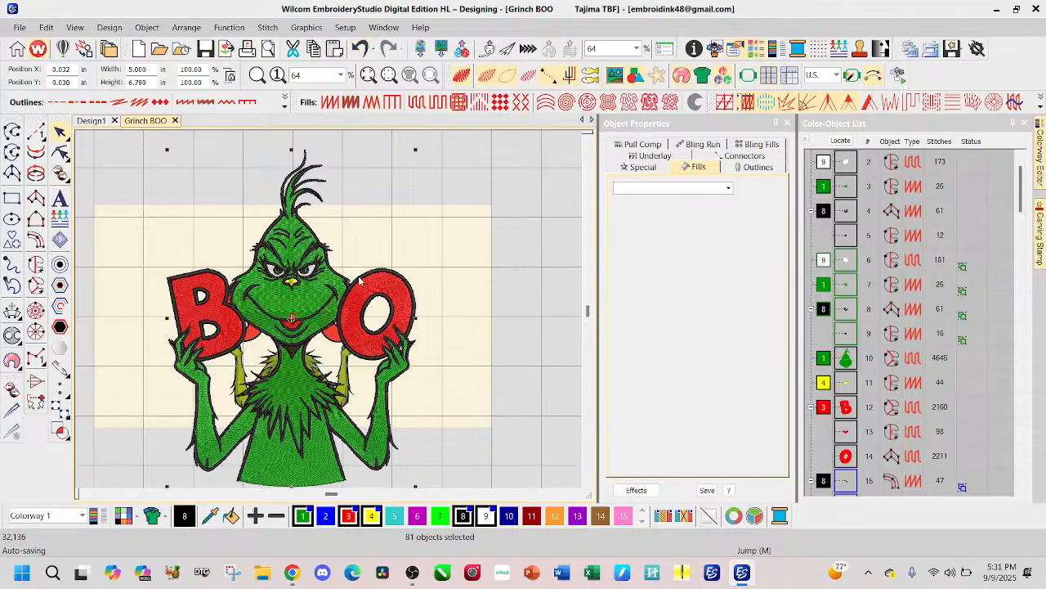
left_click(360, 48)
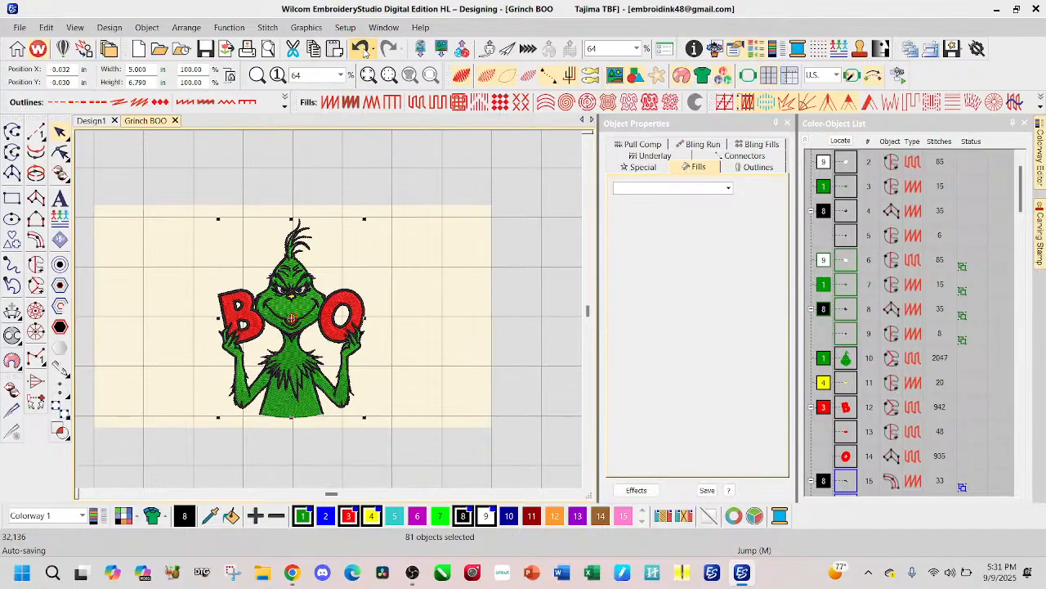
left_click(513, 288)
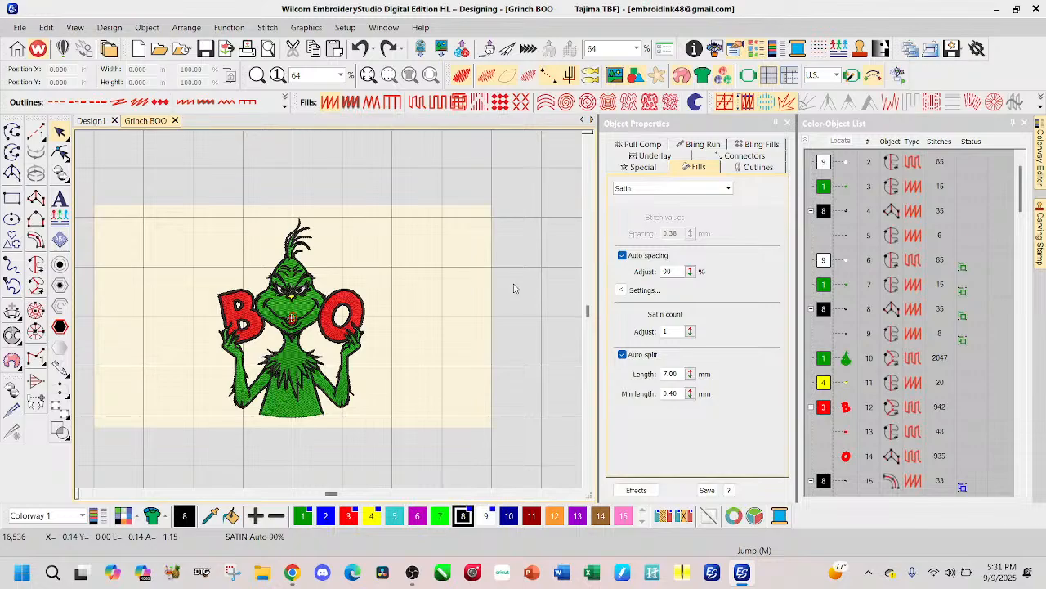
Step: Examine the smaller design, comparing the original Grinch artwork with its embroidery stitching
scroll(303, 344, "up", 3)
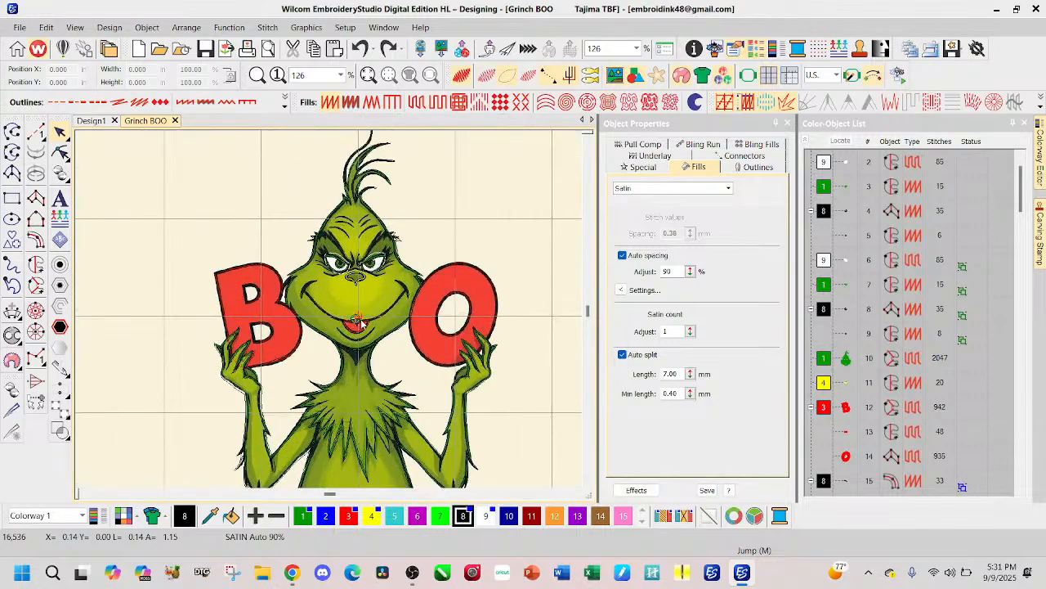
scroll(361, 321, "up", 1)
scroll(330, 313, "down", 5)
scroll(328, 310, "up", 3)
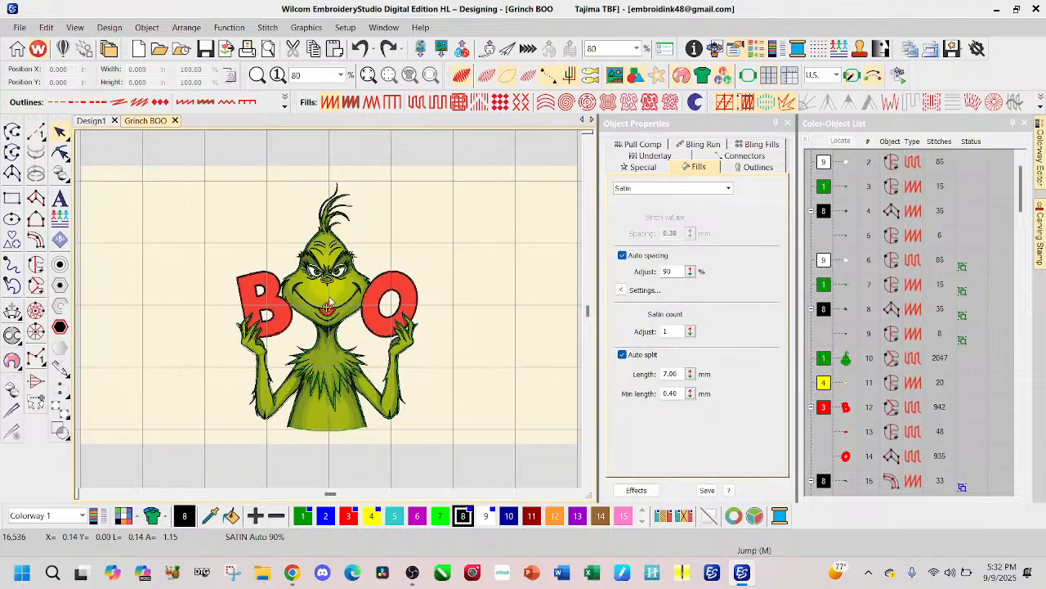
scroll(336, 288, "up", 2)
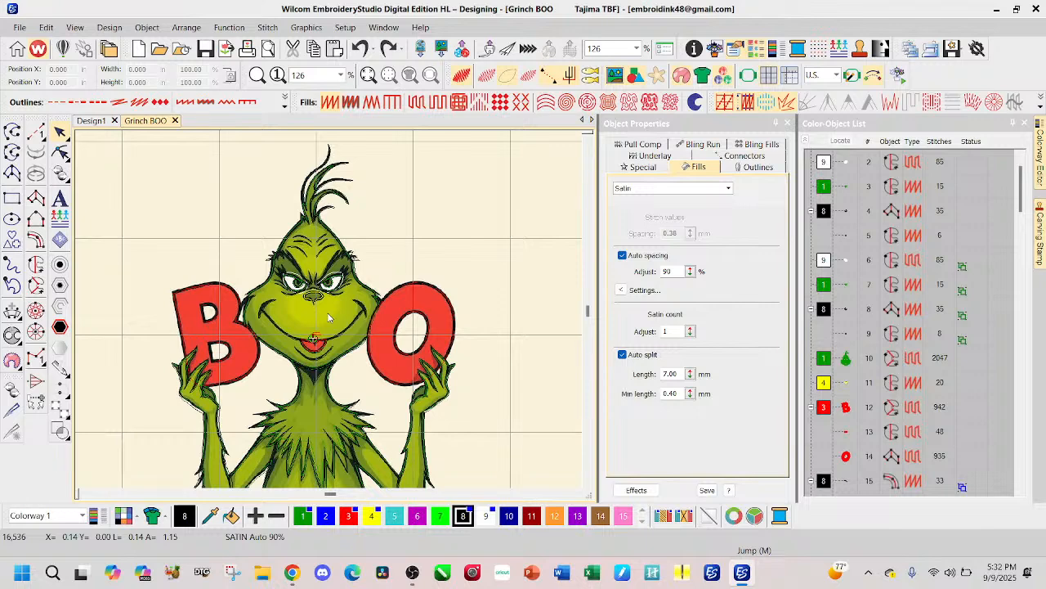
scroll(329, 317, "down", 1)
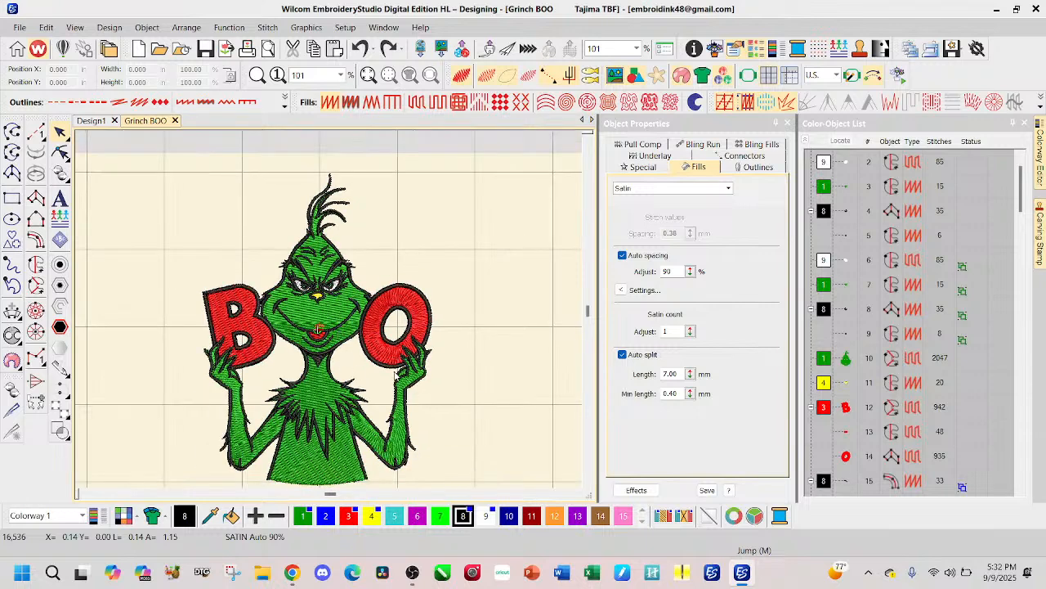
Step: Scale the whole selected design up proportionally to about 149% and set its width to 5 in
scroll(319, 330, "down", 2)
left_click_drag(184, 167, 392, 417)
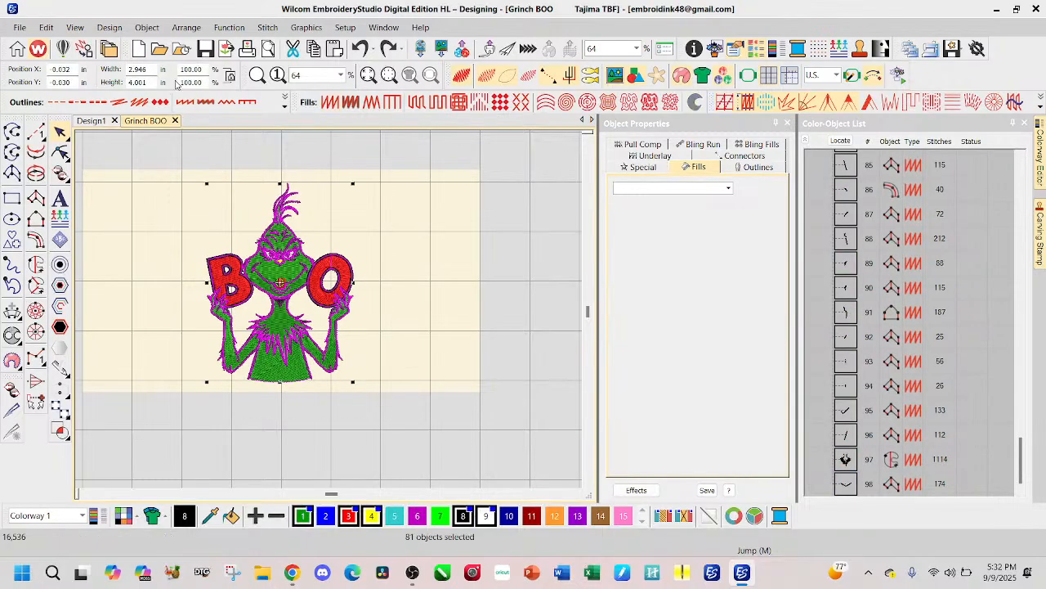
left_click_drag(352, 184, 425, 207)
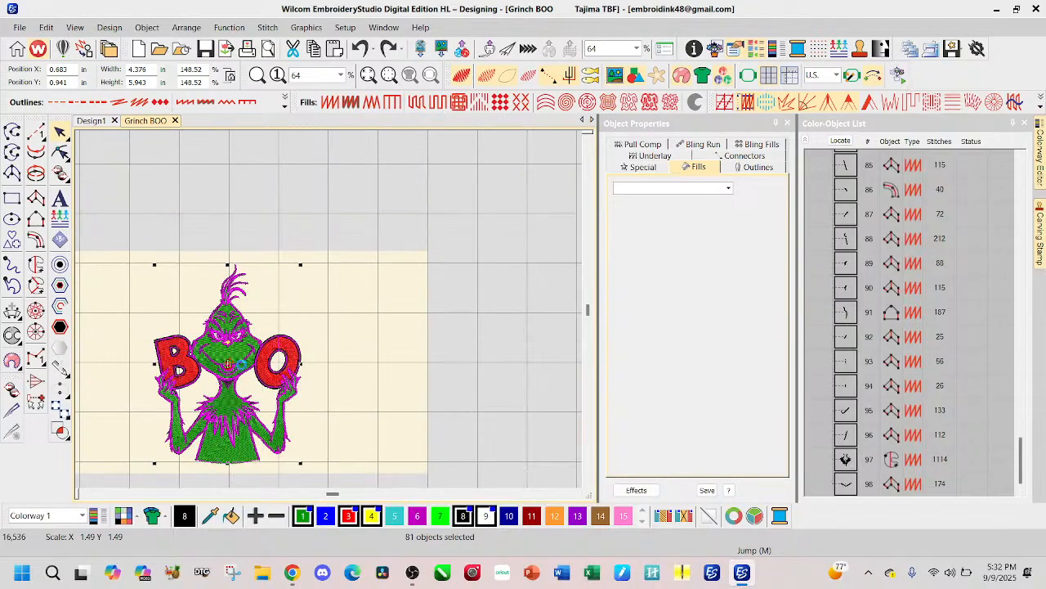
scroll(274, 285, "up", 3)
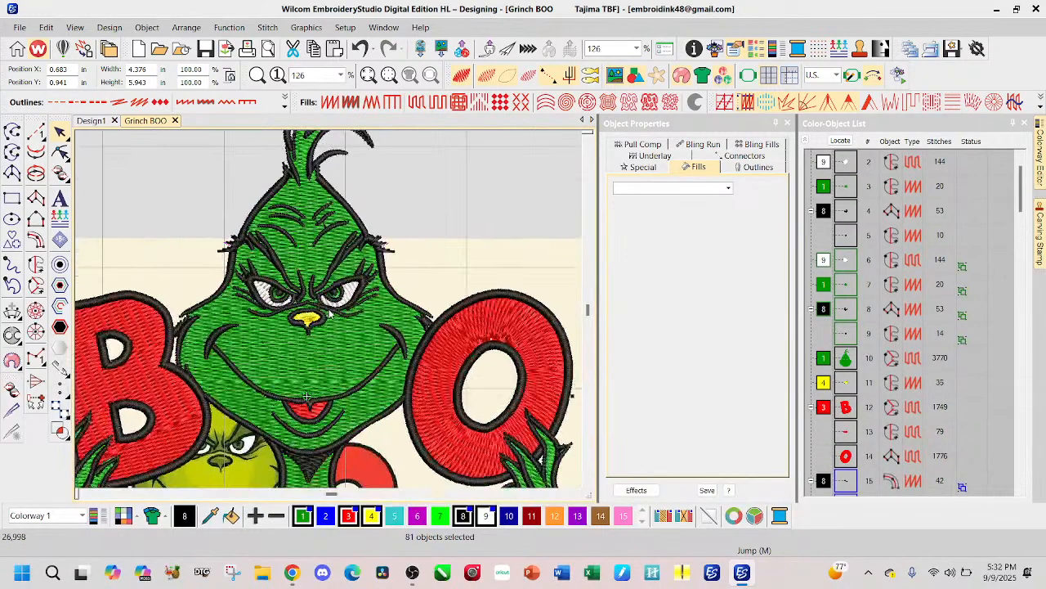
double_click(153, 71)
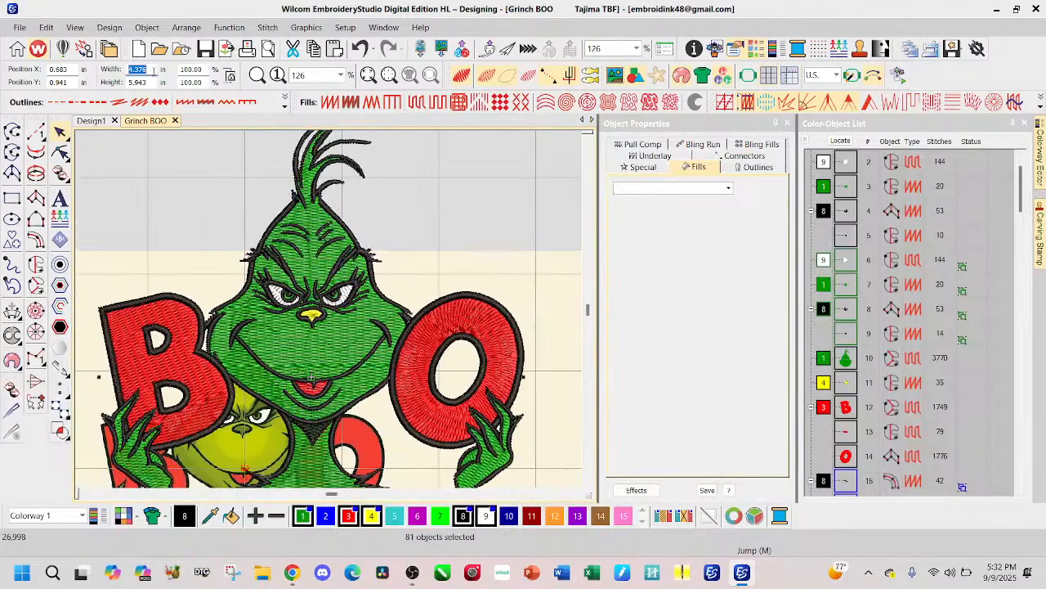
type("5")
key("Return")
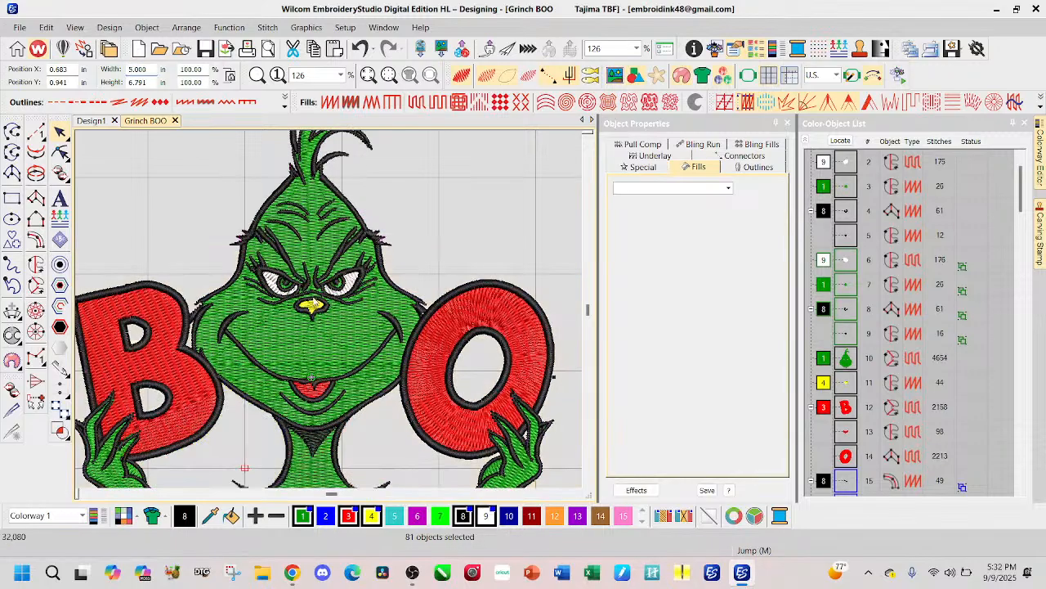
Step: Check the enlarged design's stitching and paste a copy of the design into the empty Design1 file
scroll(319, 303, "up", 3)
scroll(330, 314, "up", 2)
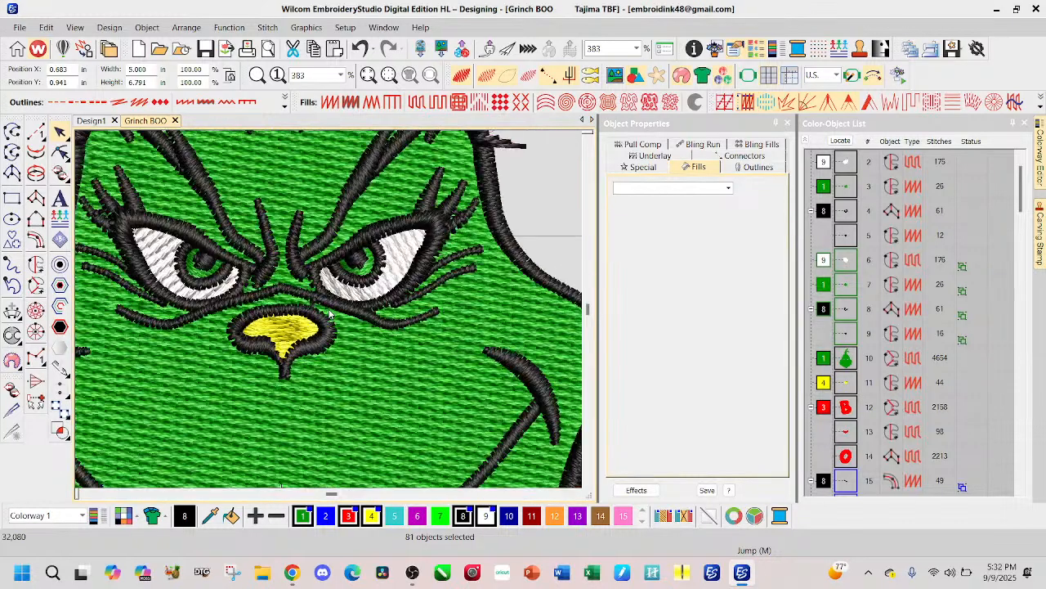
scroll(331, 314, "down", 7)
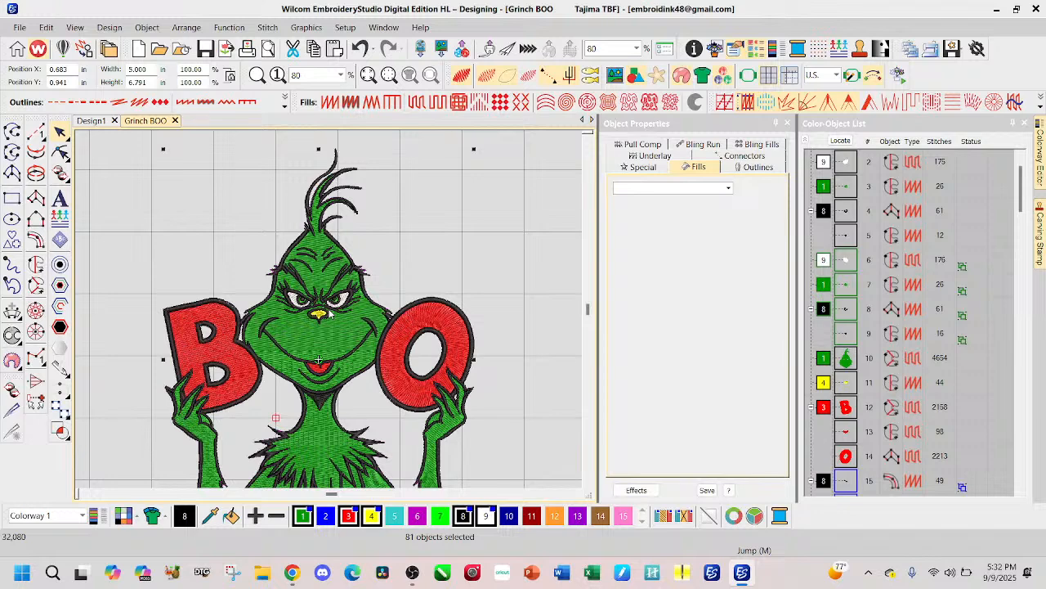
scroll(330, 314, "down", 2)
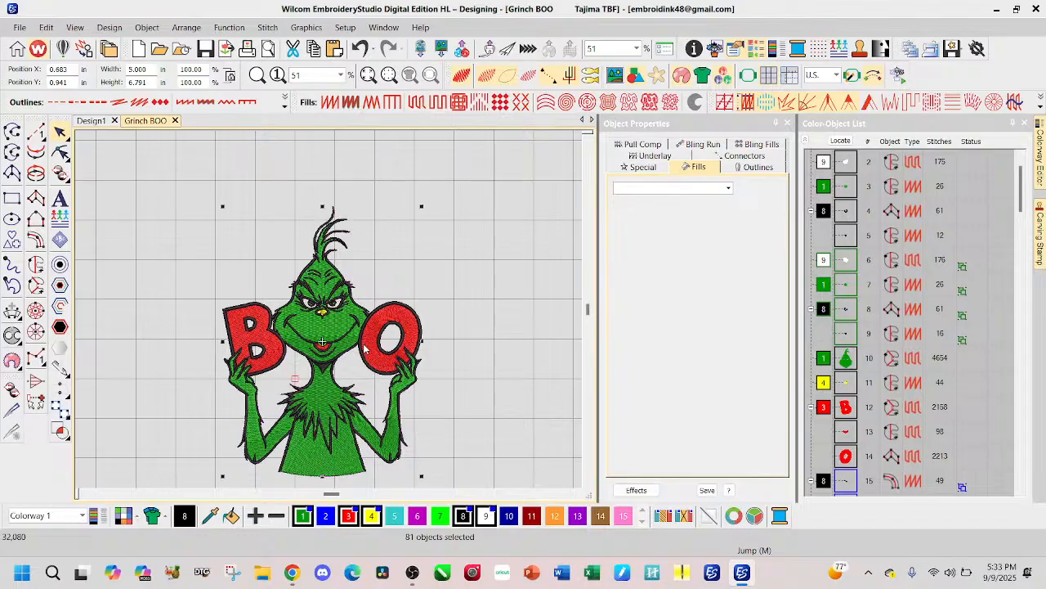
left_click(94, 121)
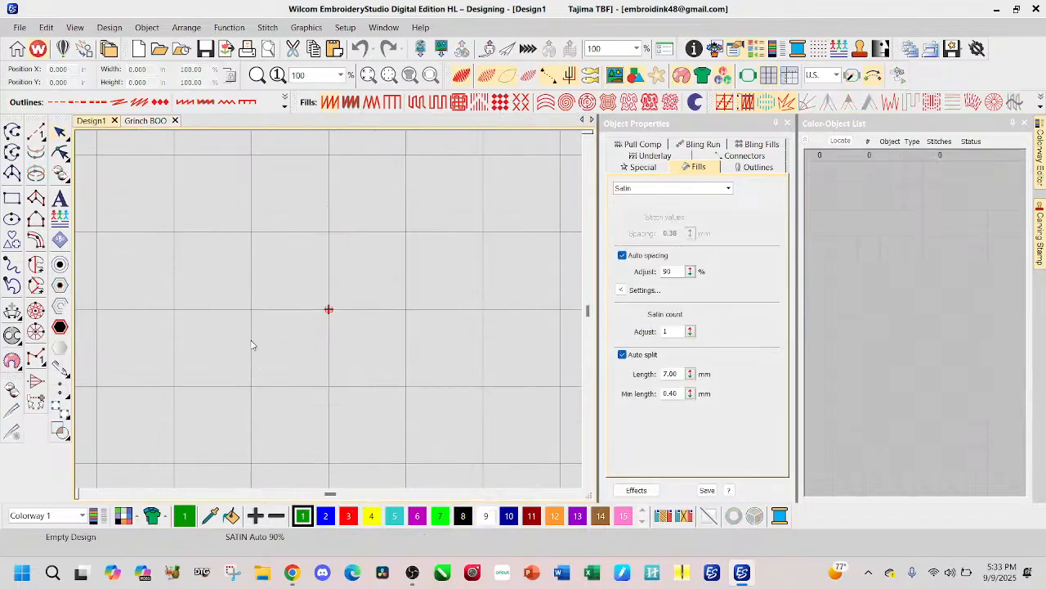
key("ctrl+v")
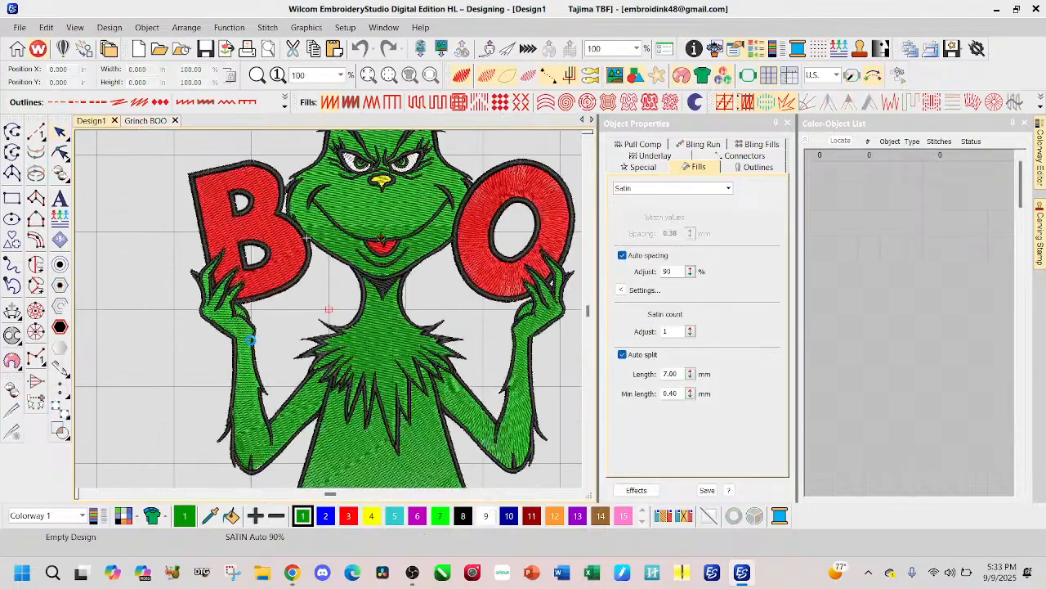
scroll(455, 239, "down", 2)
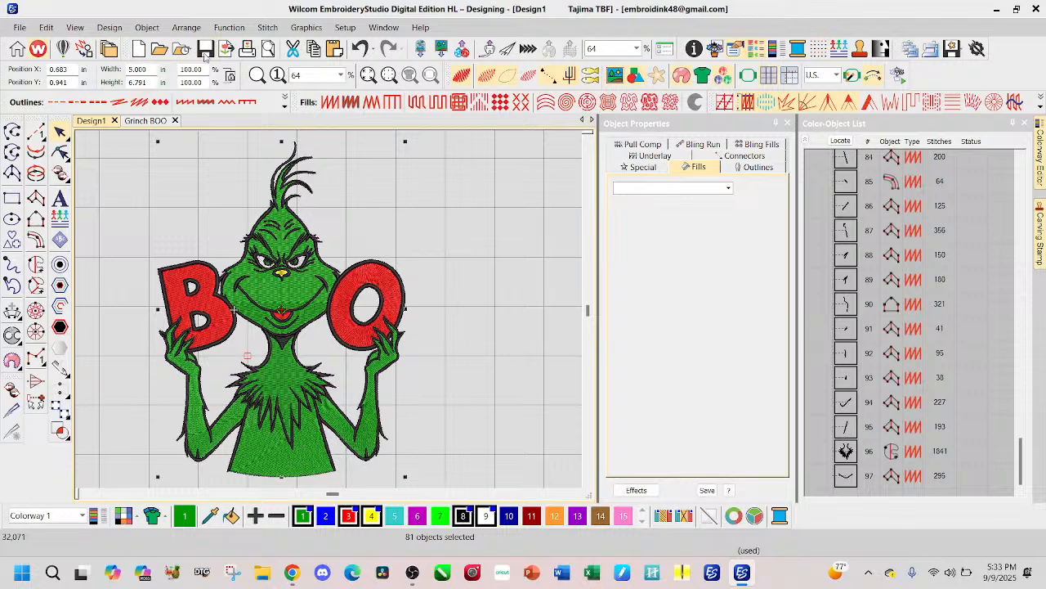
Step: Undo both resizes of the original design in the Grinch BOO file
left_click(147, 123)
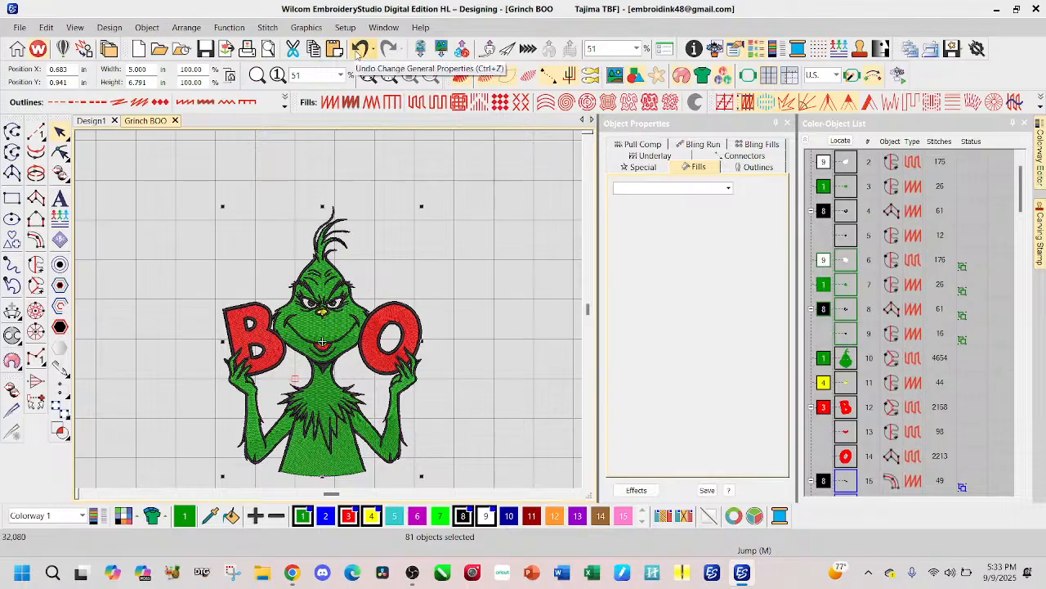
left_click(359, 48)
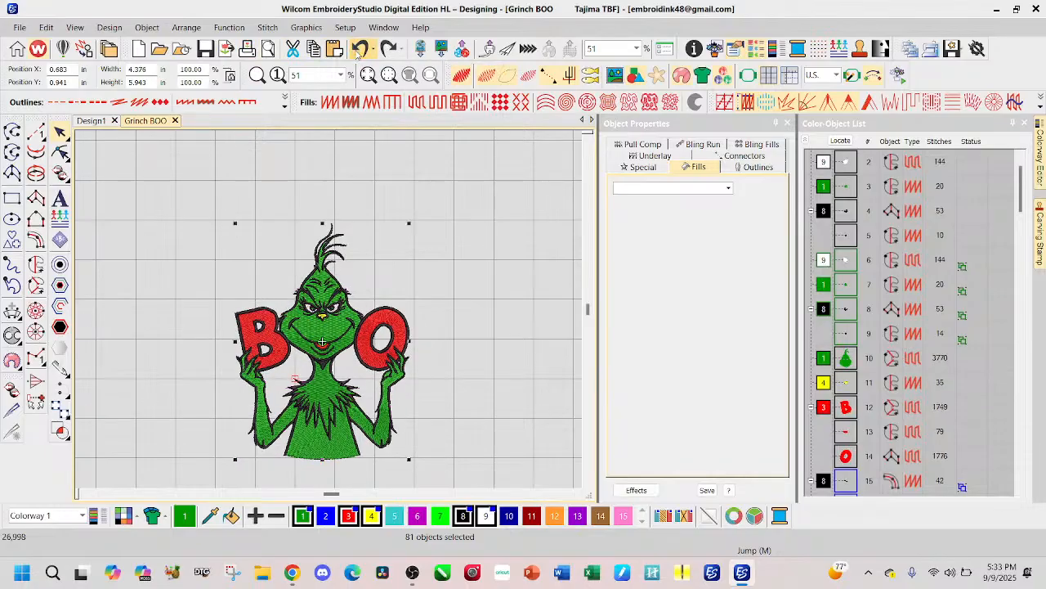
left_click(359, 48)
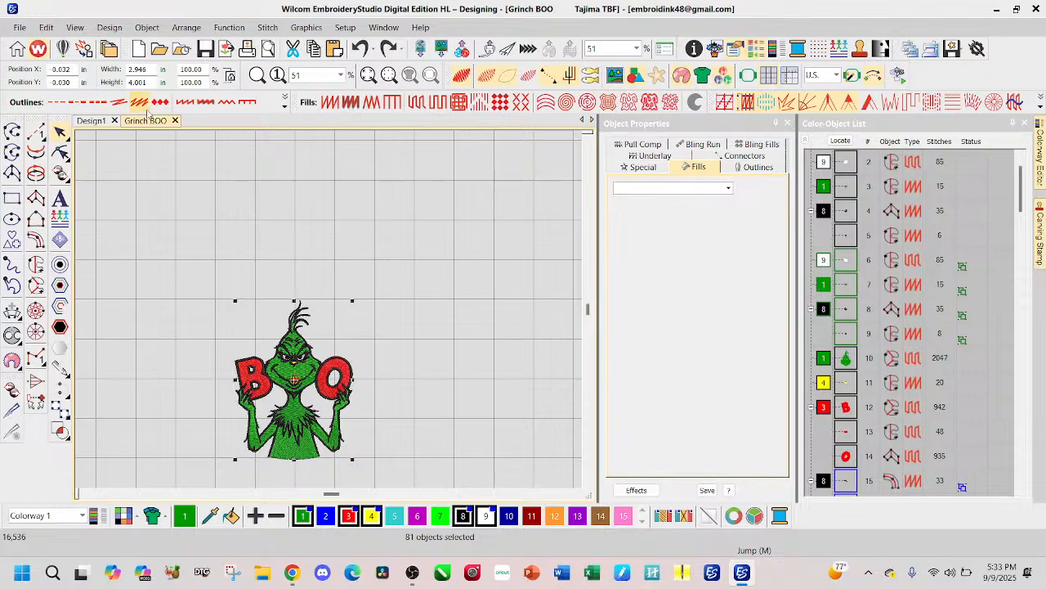
Step: Take the original design's width and apply it, 2.946 in, to the pasted copy in Design1
double_click(135, 69)
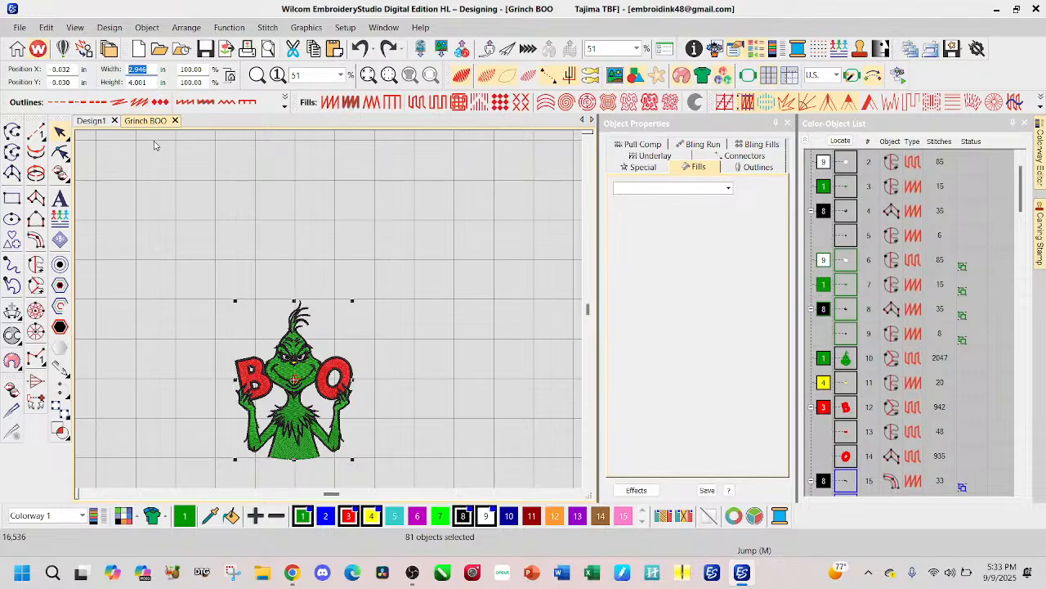
left_click(90, 122)
type("5")
key("Return")
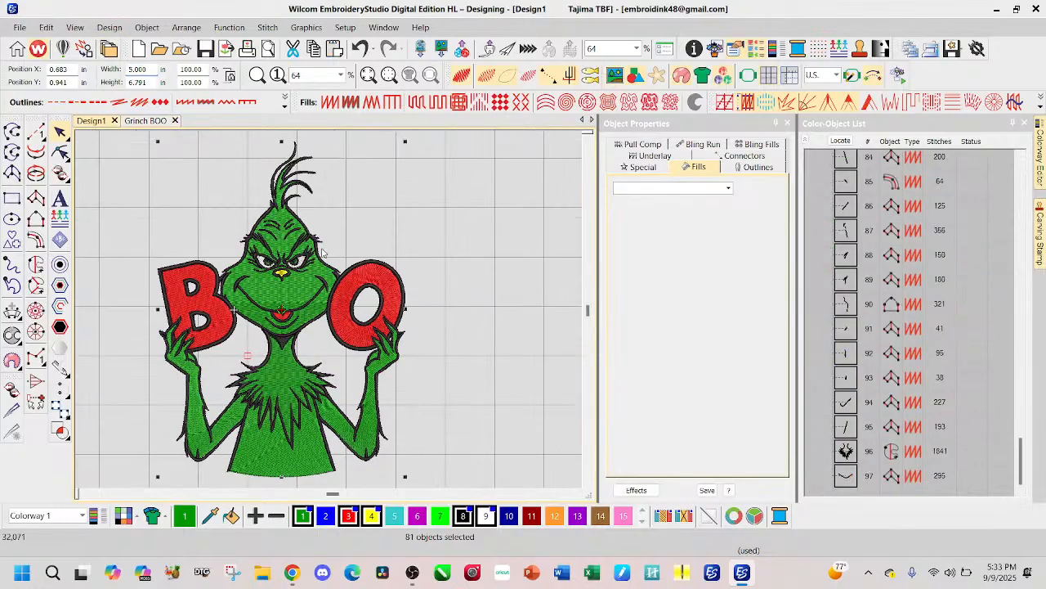
double_click(152, 69)
type("2.946")
key("Return")
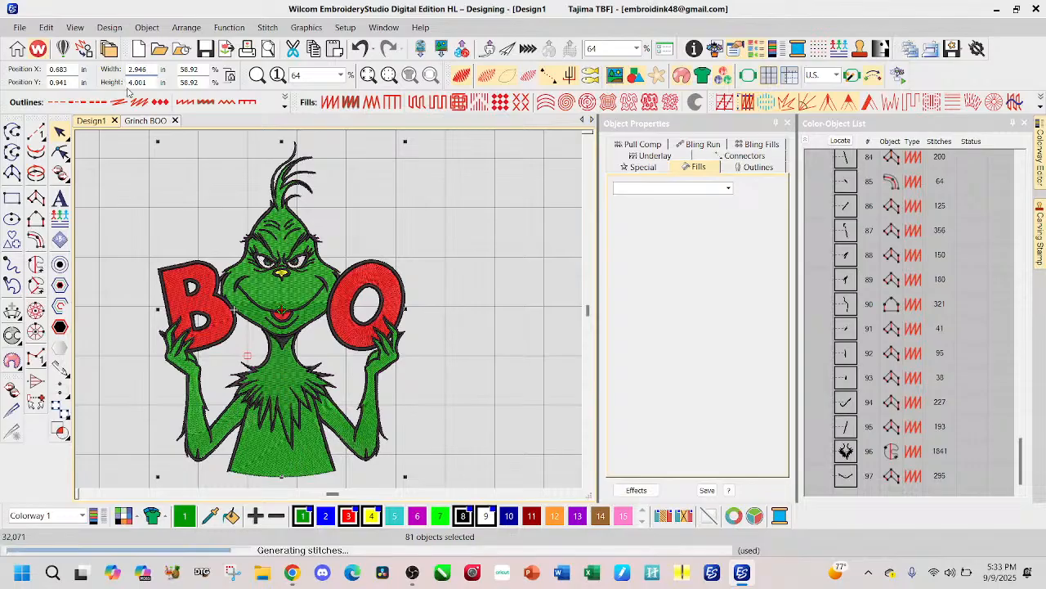
Step: Cut the green arms-and-body fill across the wrist of the arm holding the B with the Knife tool
left_click(428, 335)
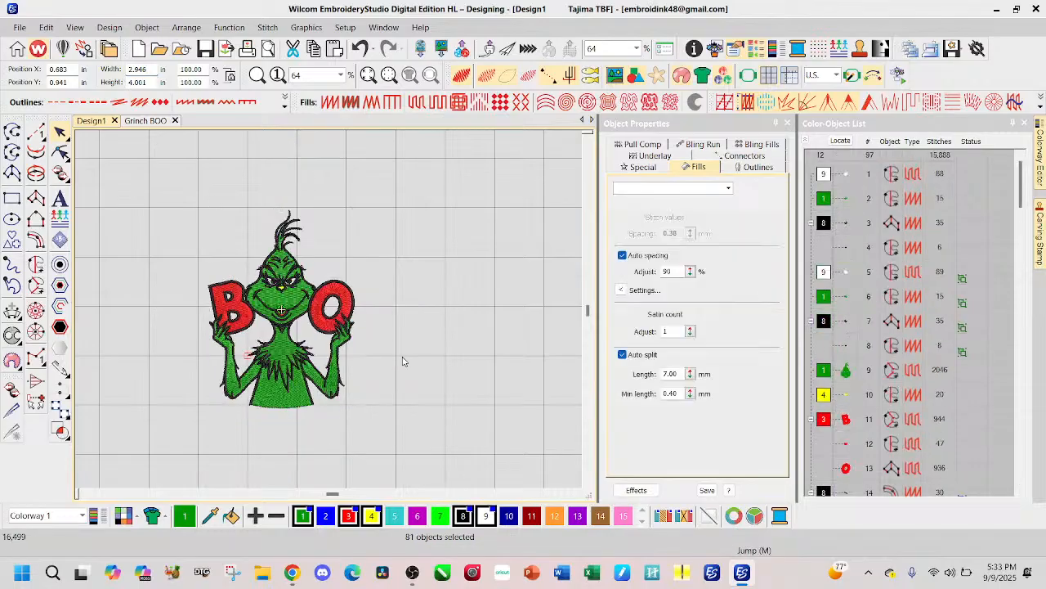
scroll(283, 336, "up", 2)
scroll(329, 313, "up", 2)
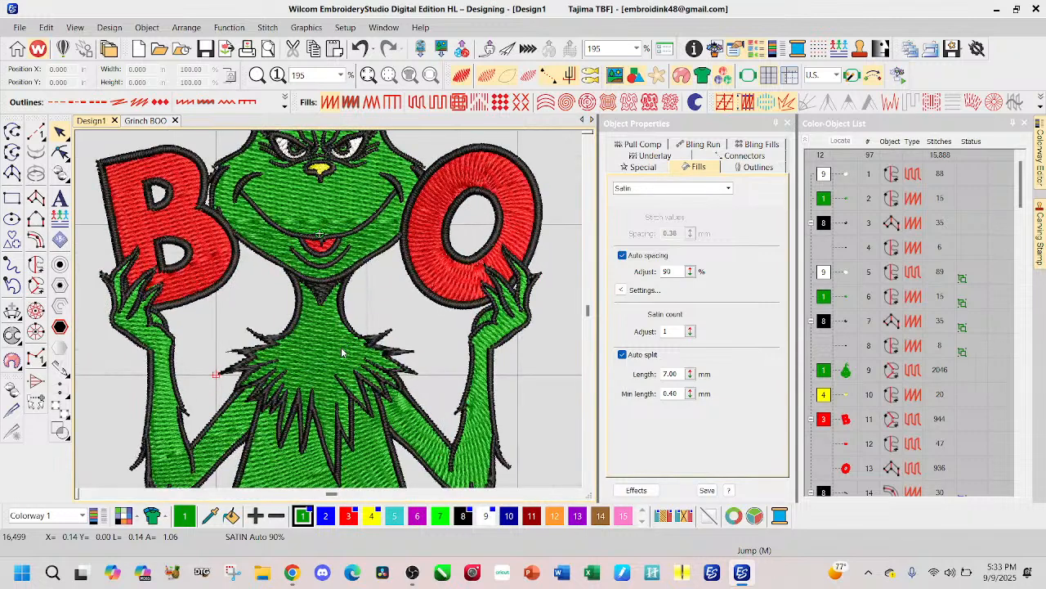
left_click(166, 413)
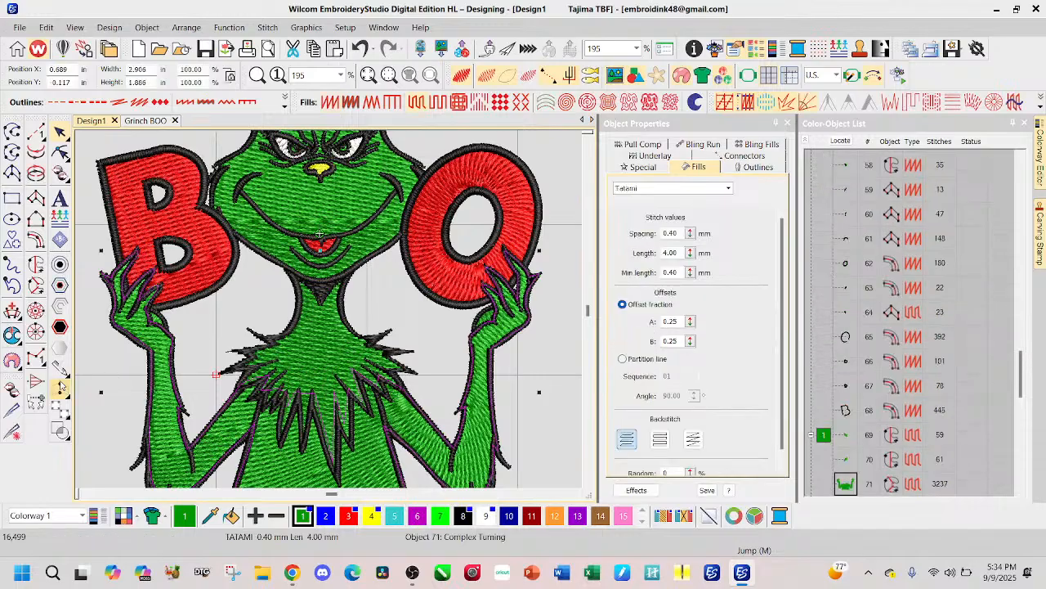
left_click(13, 409)
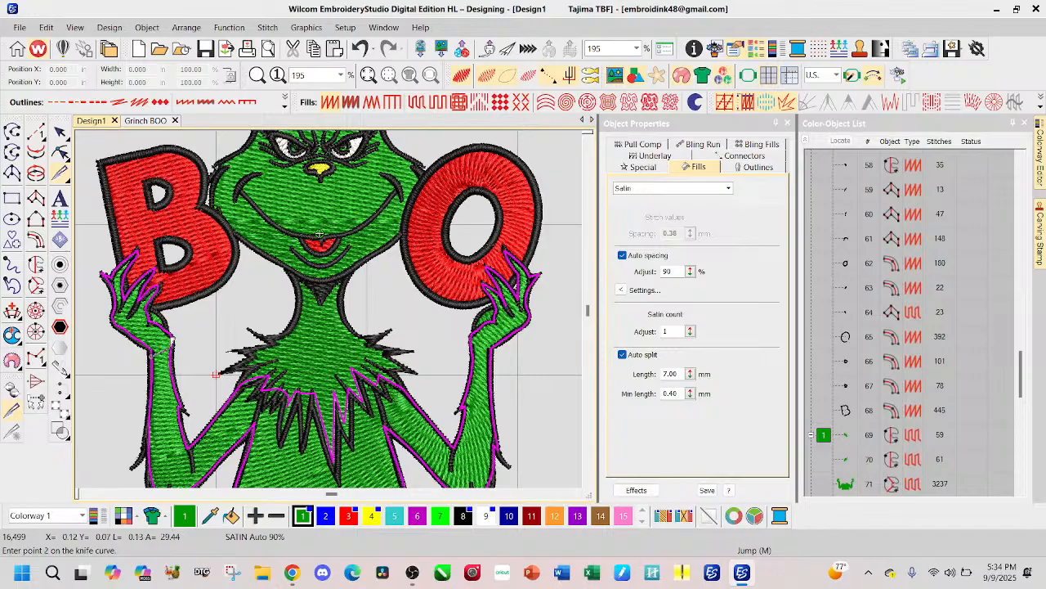
left_click(170, 349)
left_click(197, 352)
key("Return")
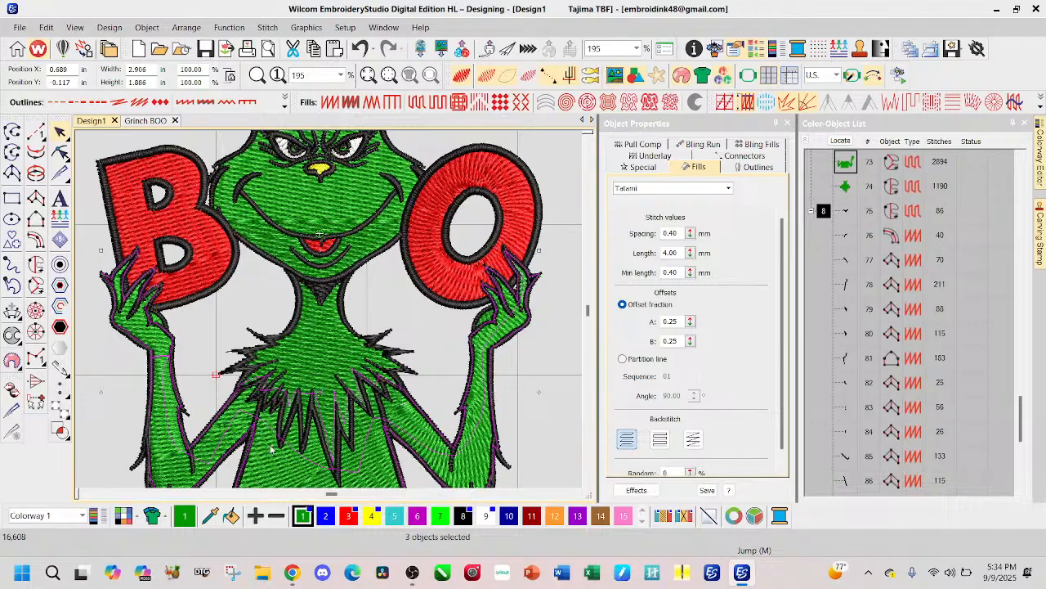
Step: Cut the green arms-and-body fill across the wrist of the arm holding the O with the Knife tool
left_click(12, 409)
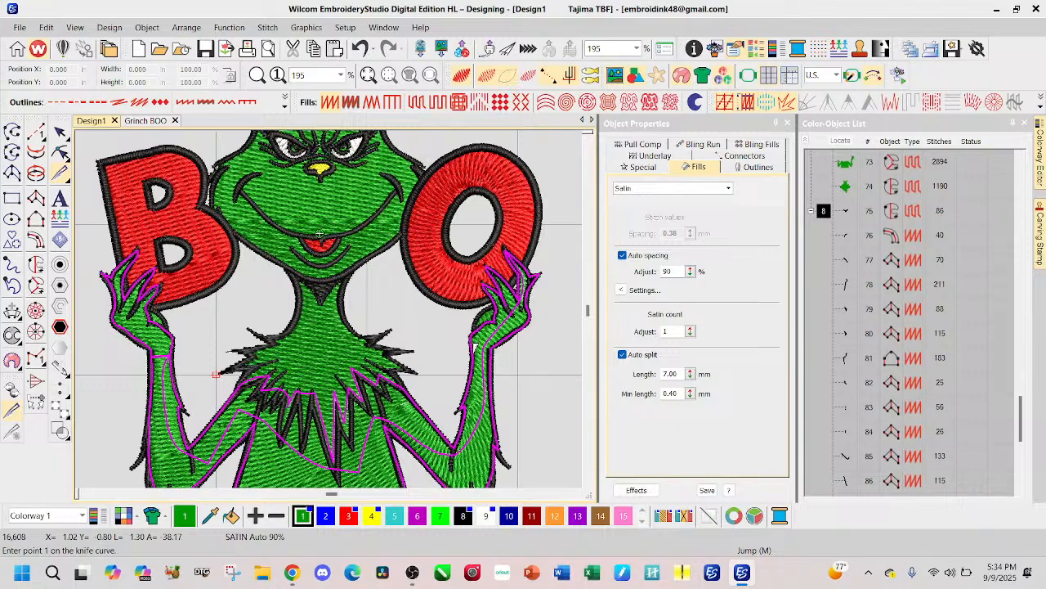
left_click(472, 350)
left_click(489, 353)
key("Return")
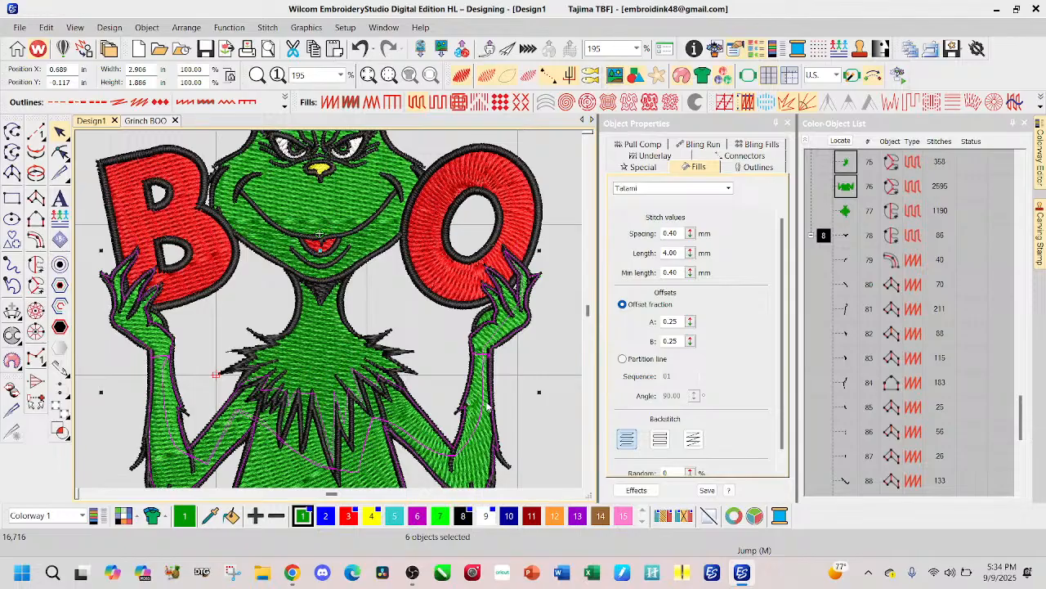
left_click(328, 357)
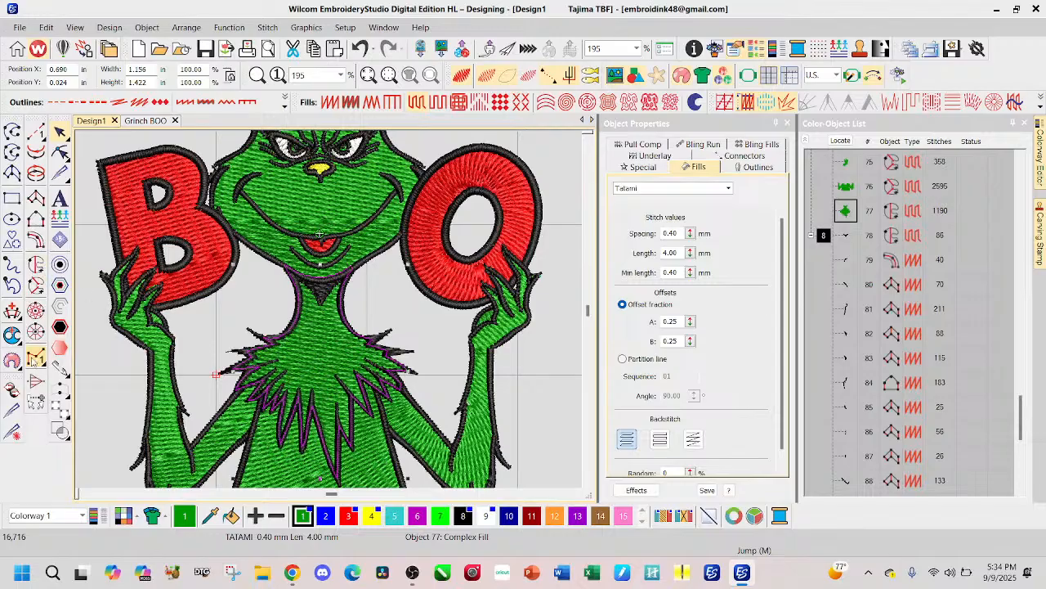
left_click(12, 412)
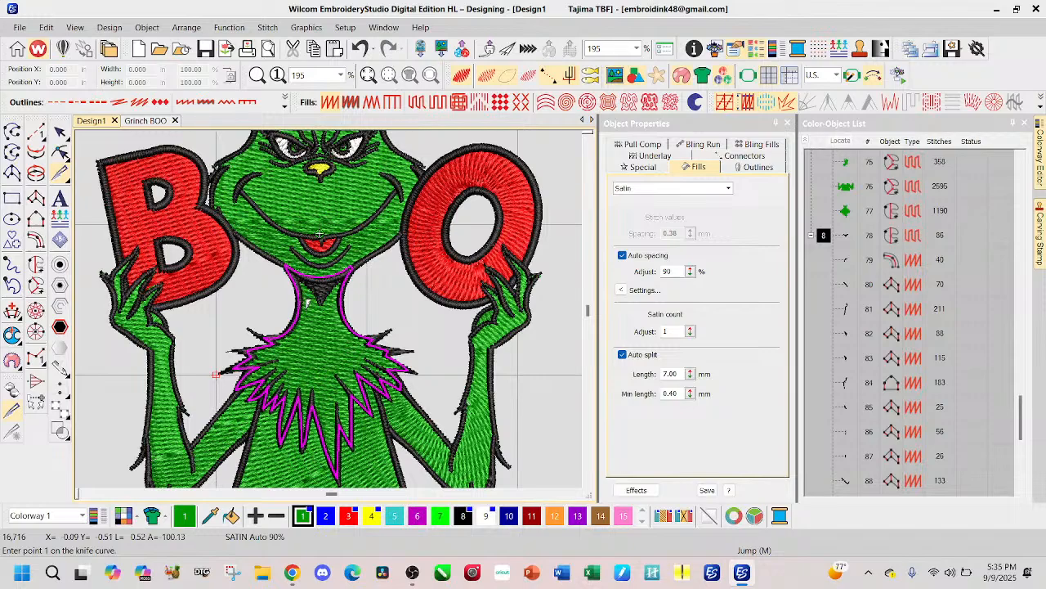
left_click(60, 132)
key("Escape")
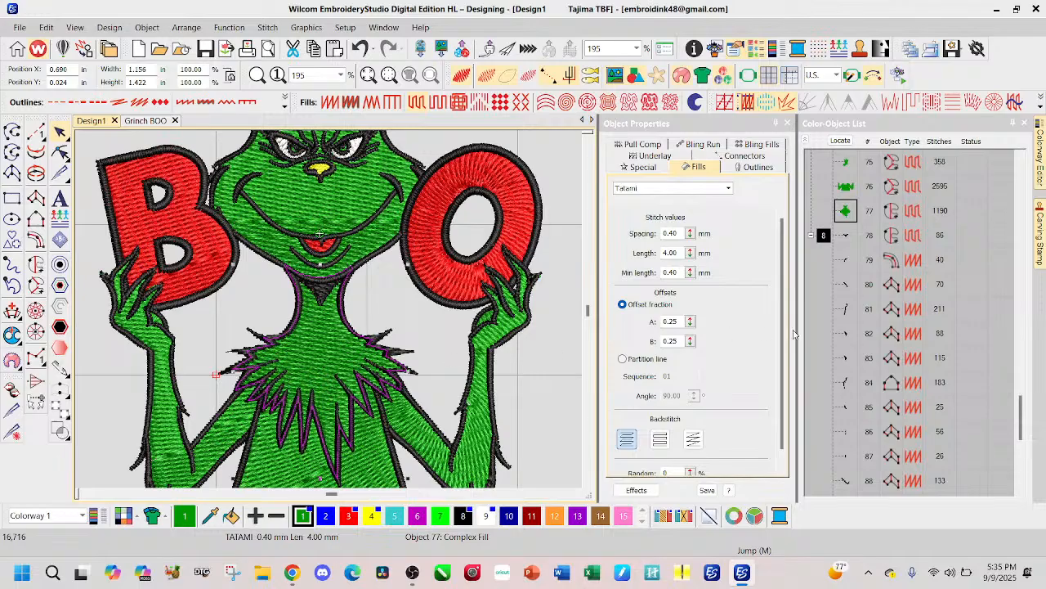
Step: Delete the run stitch crossing the arms and body, and recolor the body-and-forearms fill to Dark Magenta, color 6
left_click(149, 382)
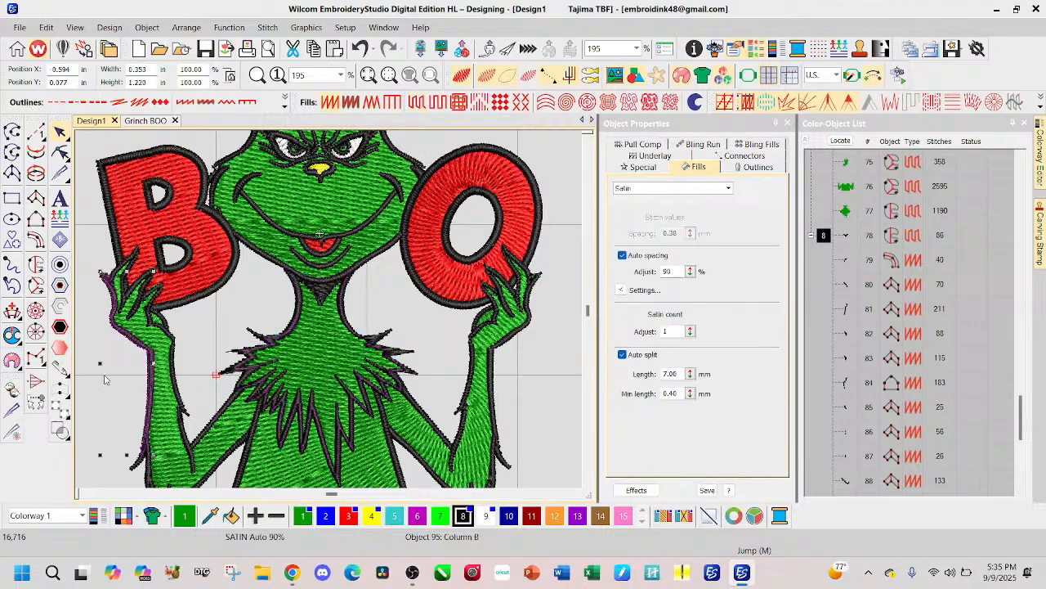
scroll(153, 376, "up", 1)
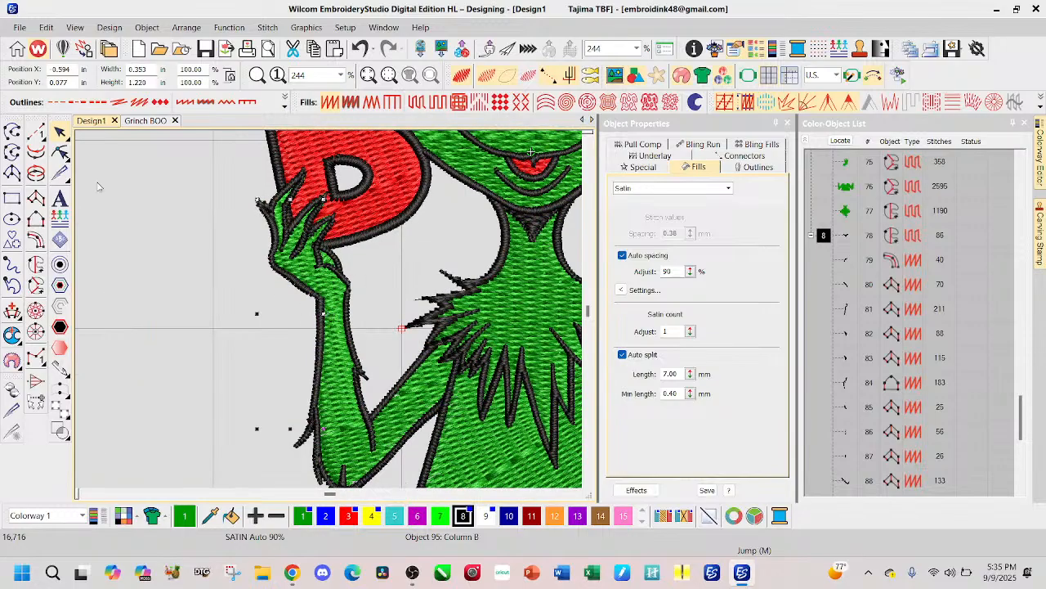
left_click(343, 393)
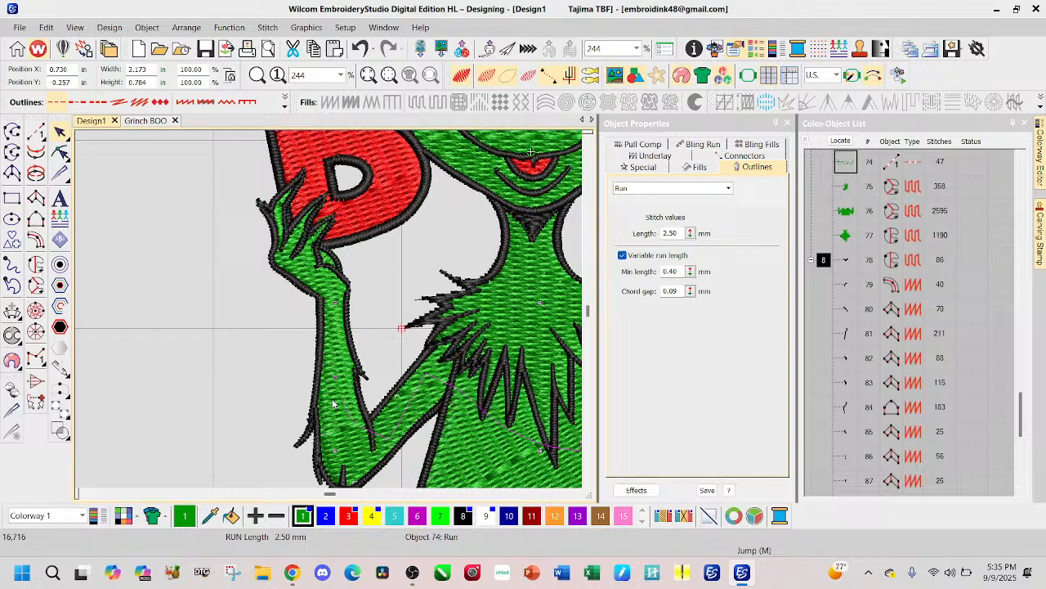
left_click(339, 435)
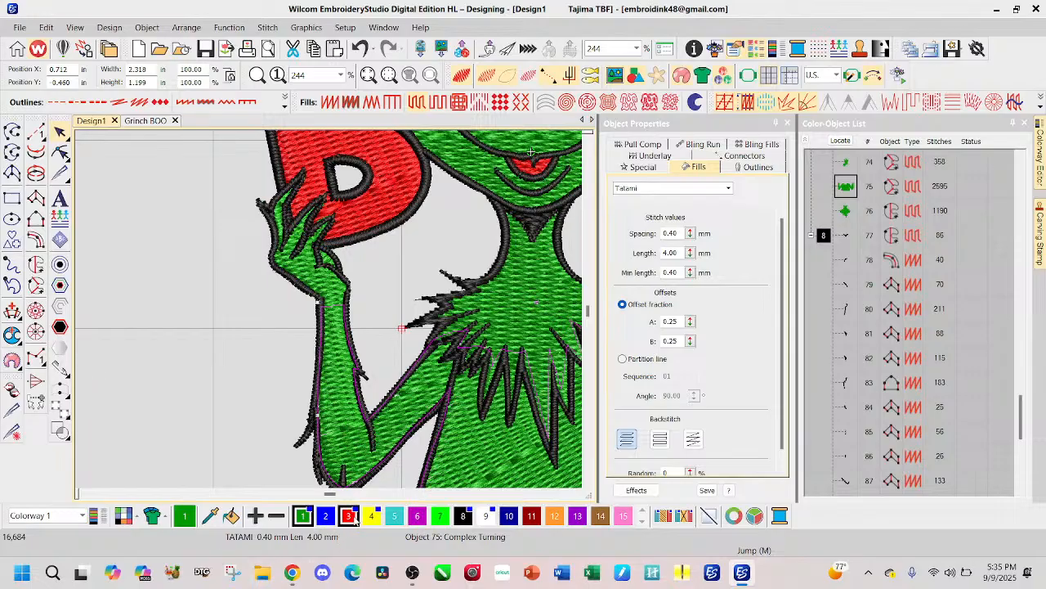
left_click(417, 515)
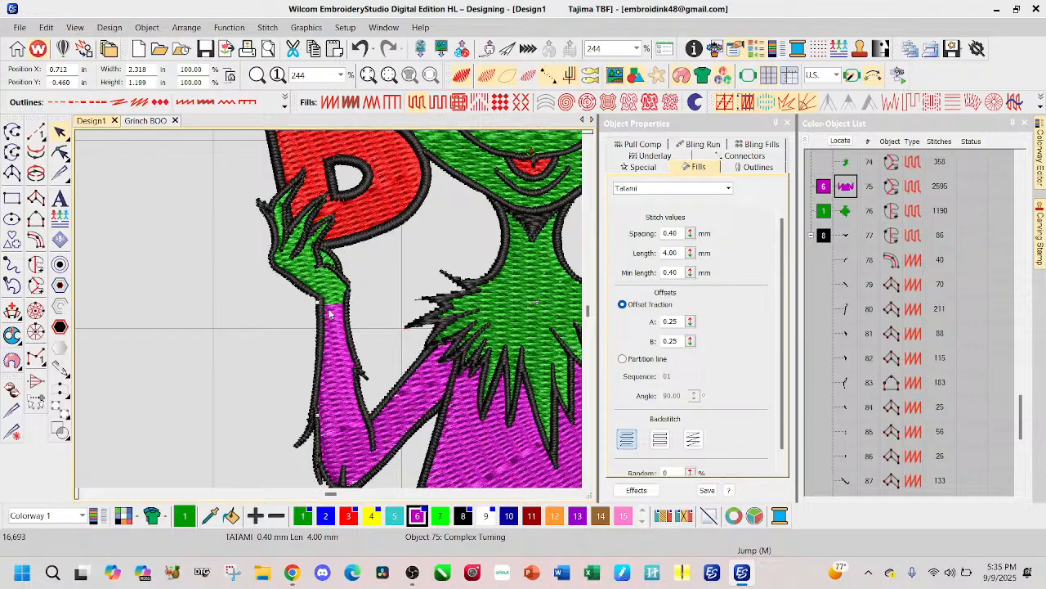
Step: Cut the black outer outline of the B-side arm at the wrist, where the green and magenta fills meet
scroll(331, 313, "down", 1)
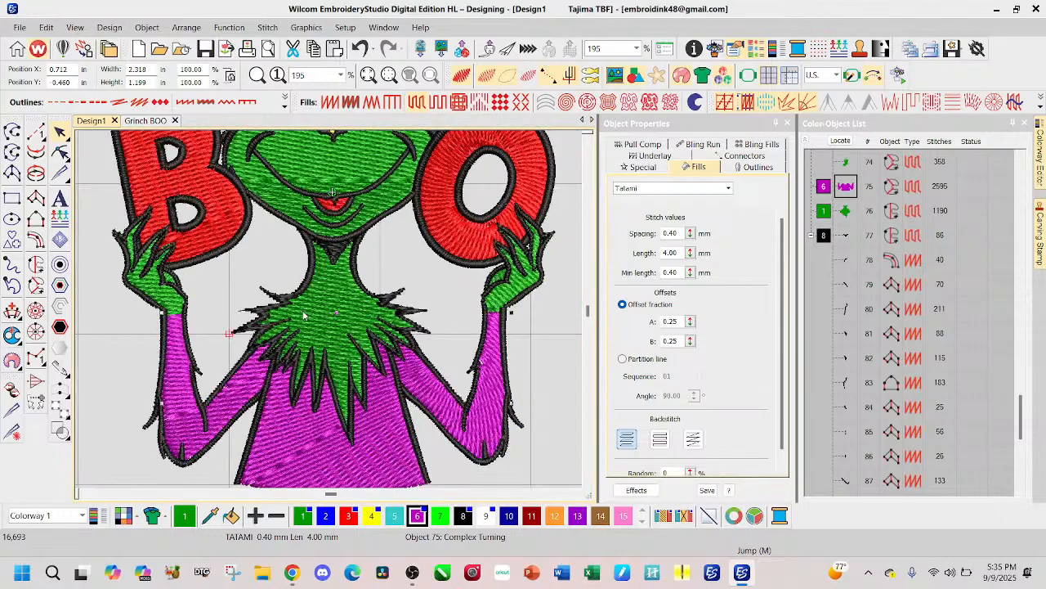
scroll(331, 313, "down", 1)
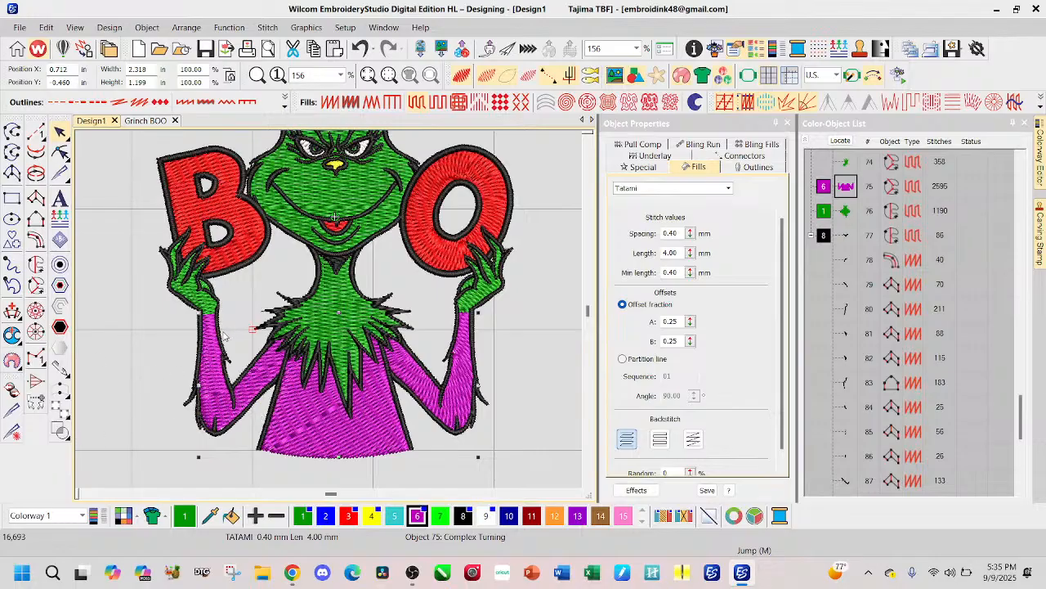
left_click(199, 352)
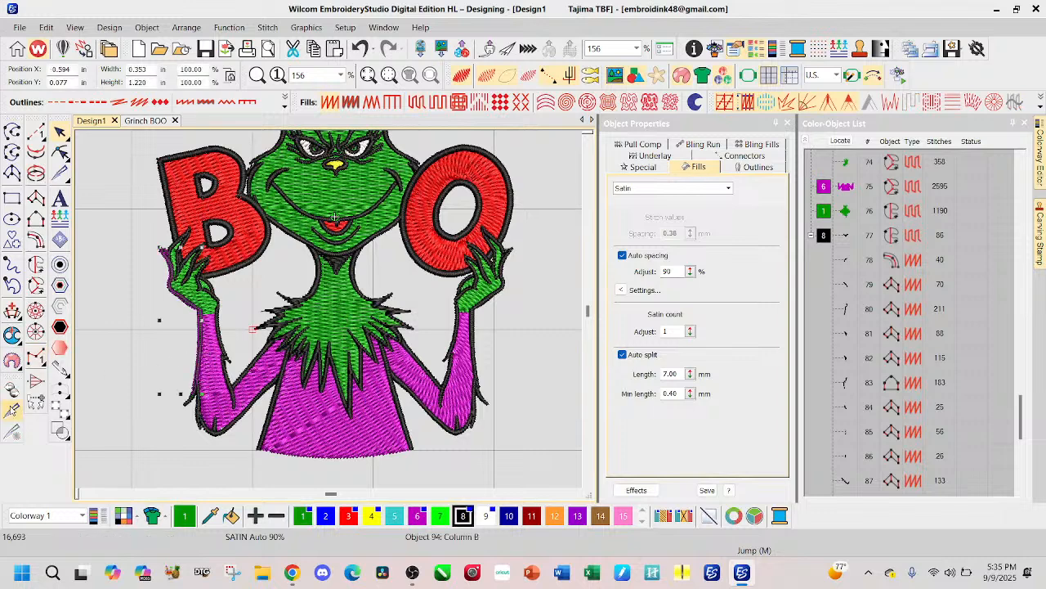
left_click(13, 430)
scroll(204, 310, "up", 6)
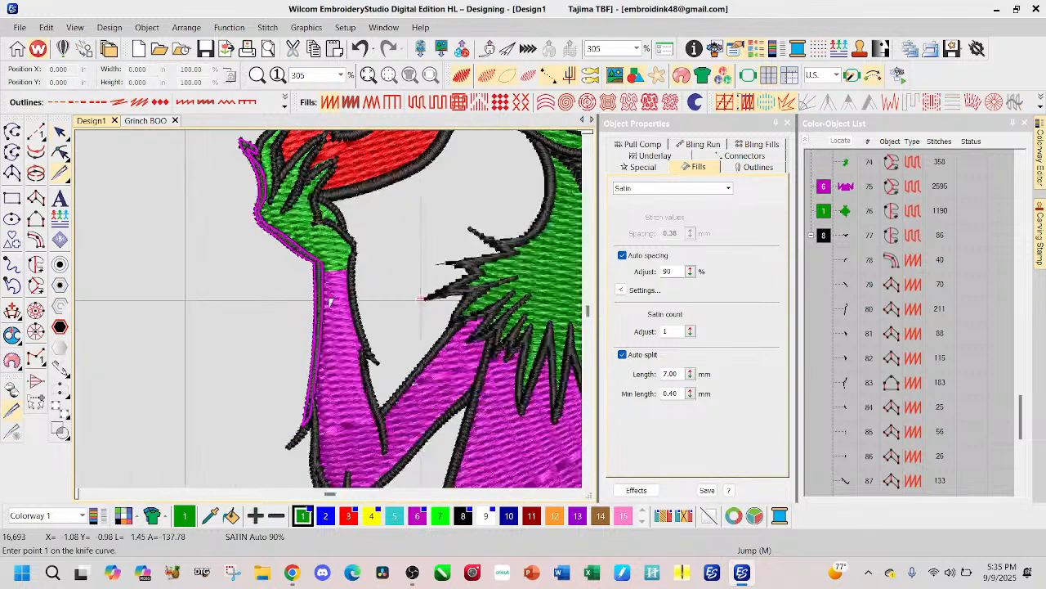
scroll(327, 286, "up", 1)
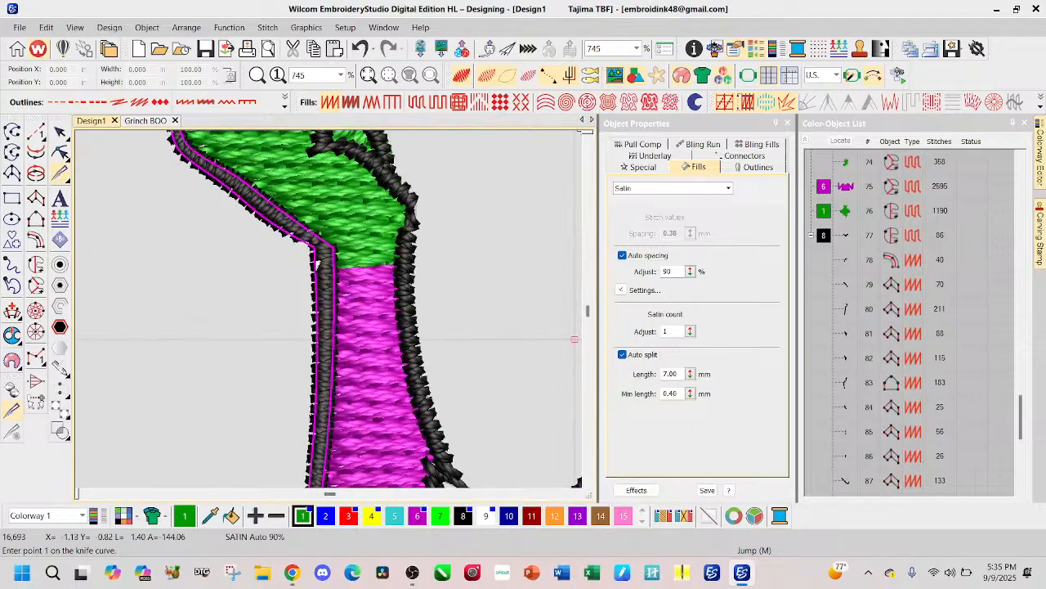
left_click(331, 266)
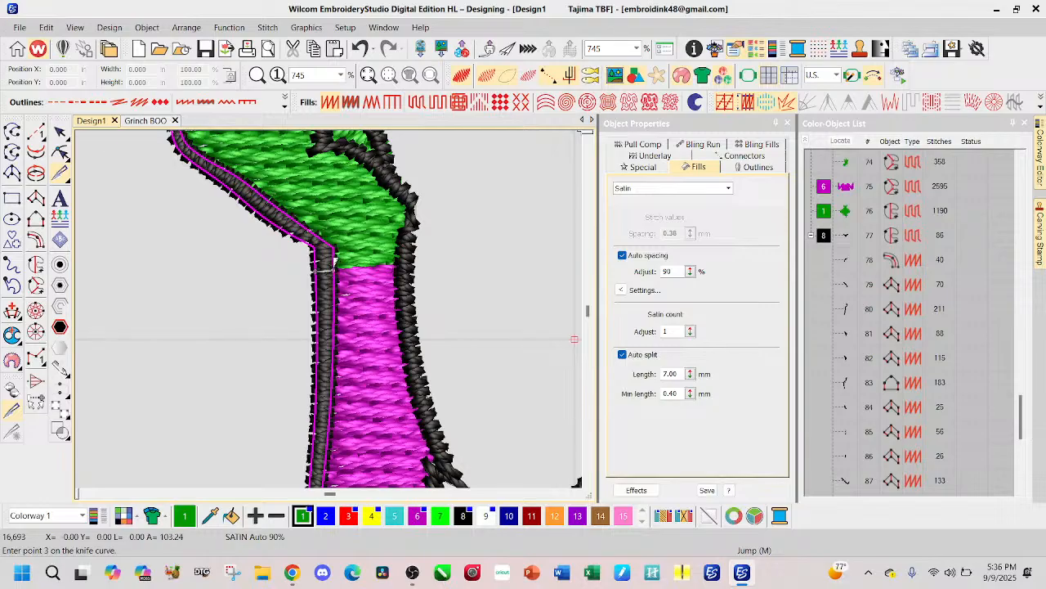
key("Return")
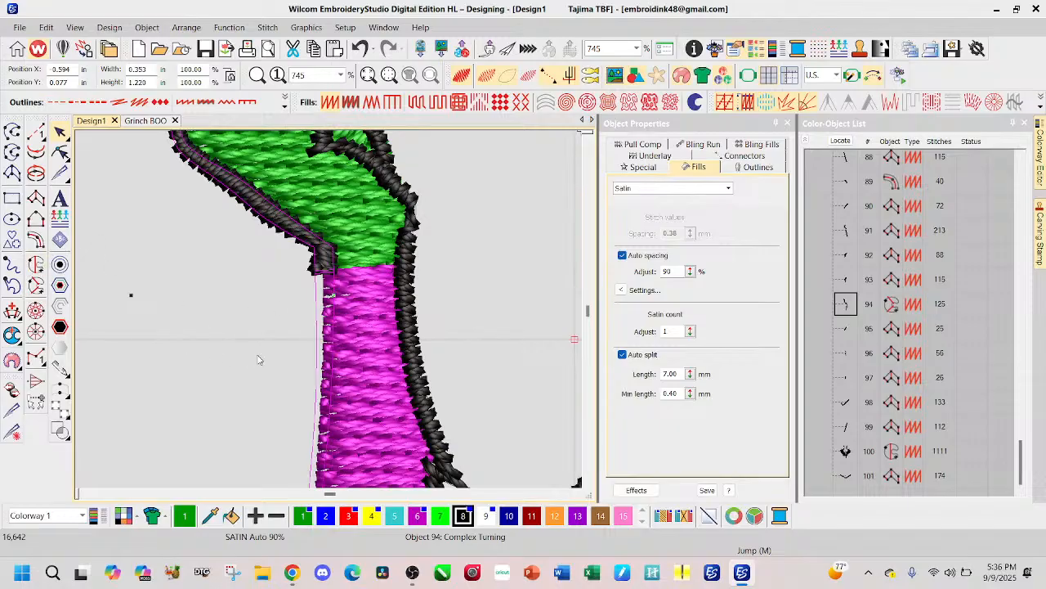
left_click(114, 221)
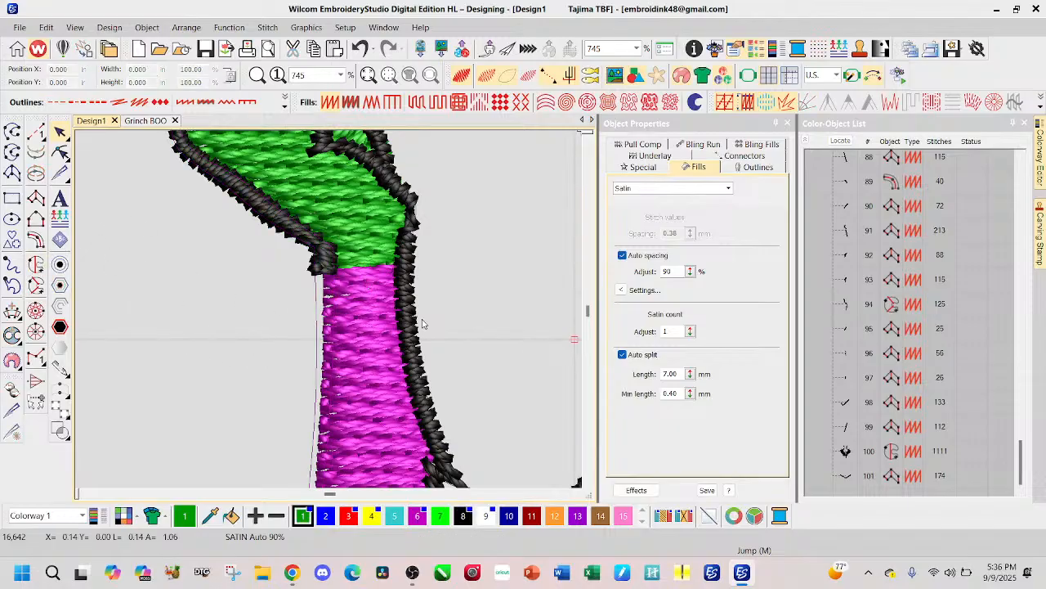
Step: Cut the black inner outline of the B-side arm at the wrist, level with the magenta fill's upper edge
left_click(417, 343)
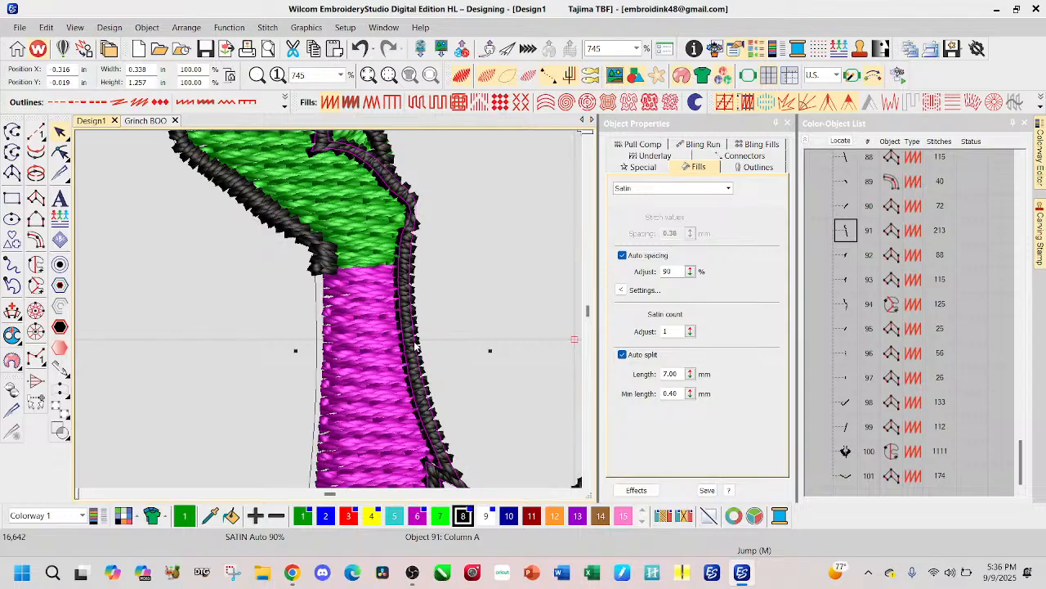
left_click(11, 407)
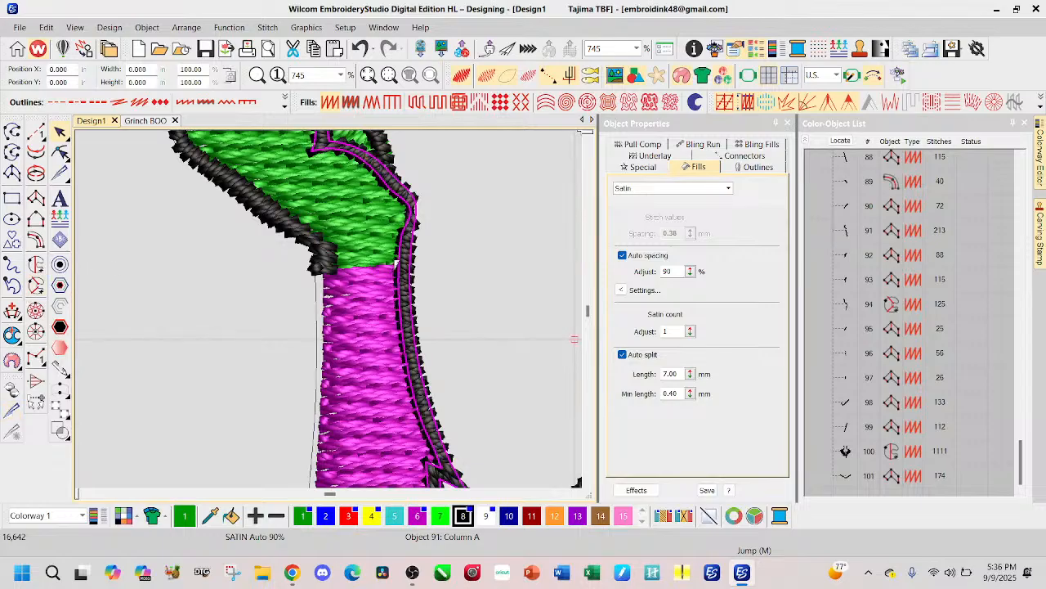
left_click(397, 264)
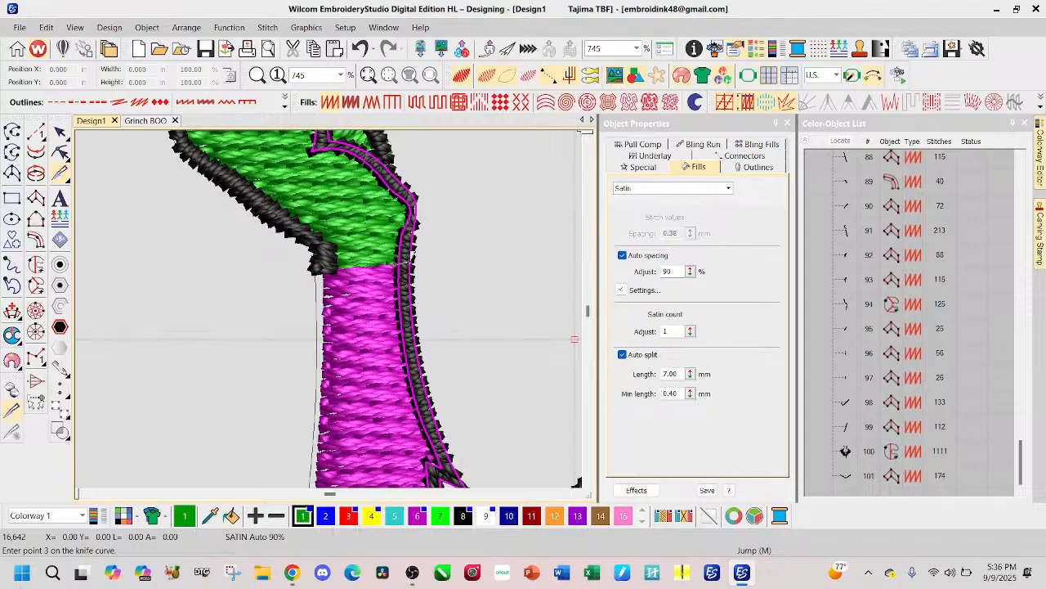
left_click(415, 260)
key("Escape")
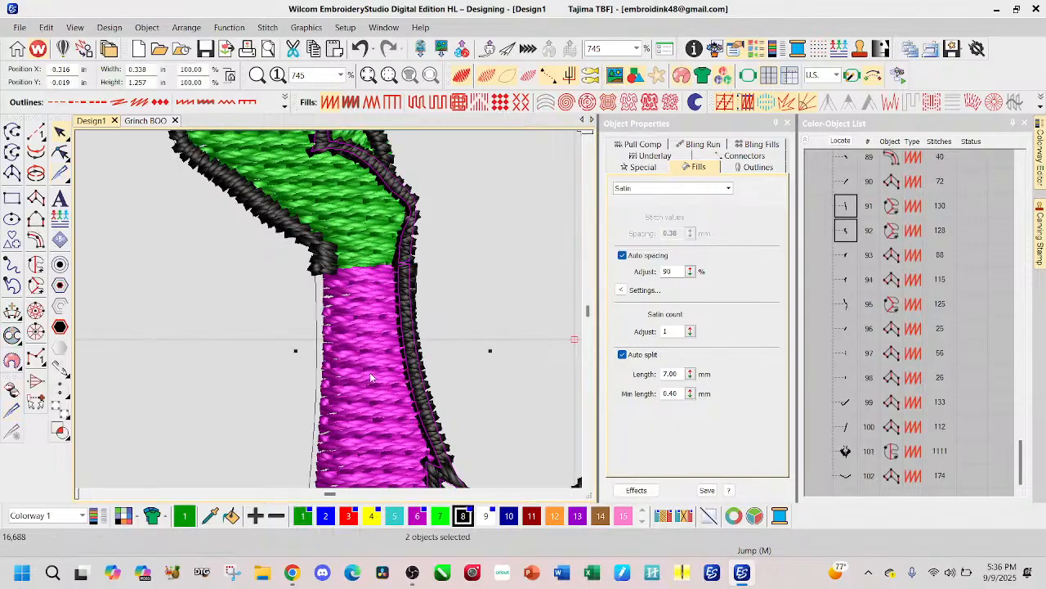
Step: Cut the black outer outline of the O-side arm at the wrist with the Knife tool
scroll(376, 379, "down", 2)
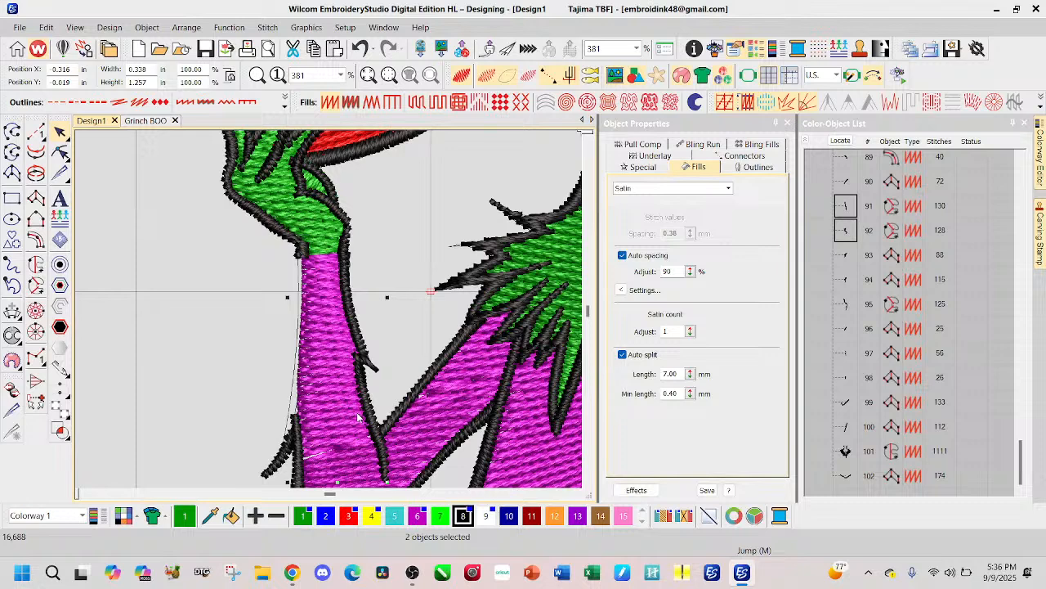
scroll(330, 313, "down", 1)
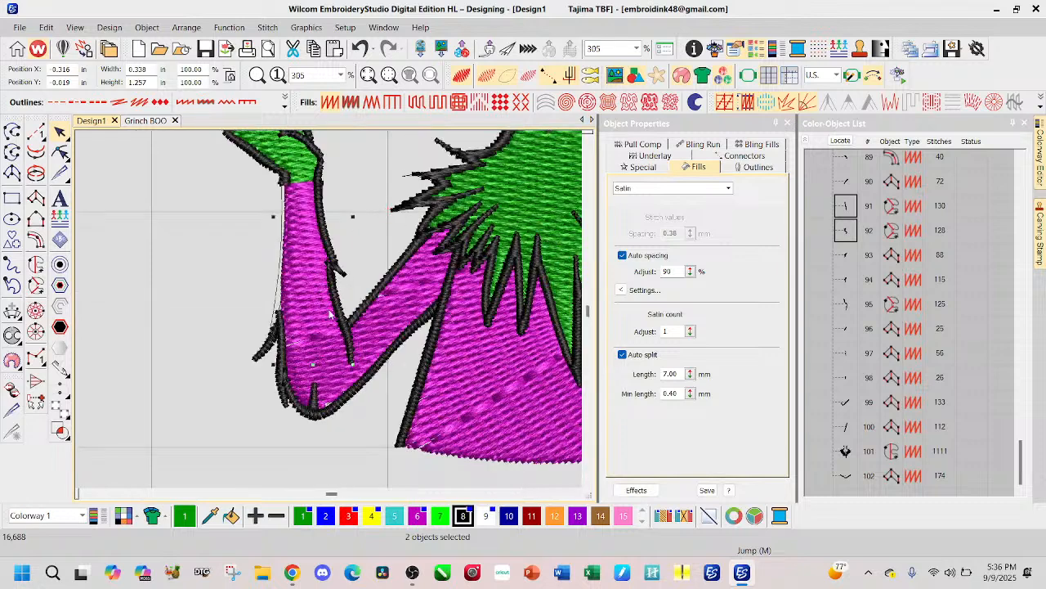
scroll(331, 313, "down", 2)
scroll(330, 313, "up", 2)
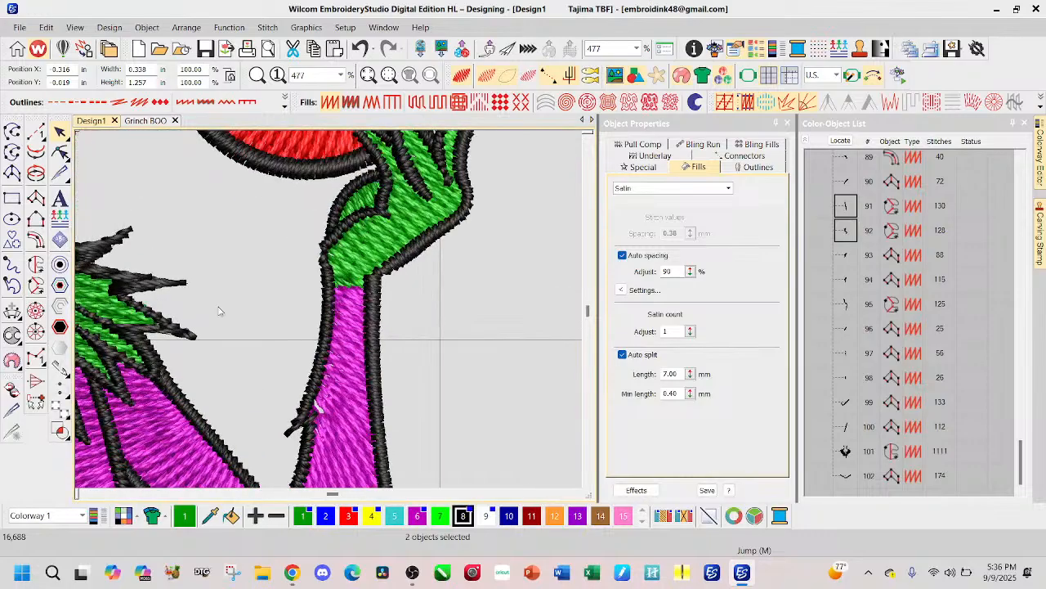
left_click(375, 294)
left_click(12, 410)
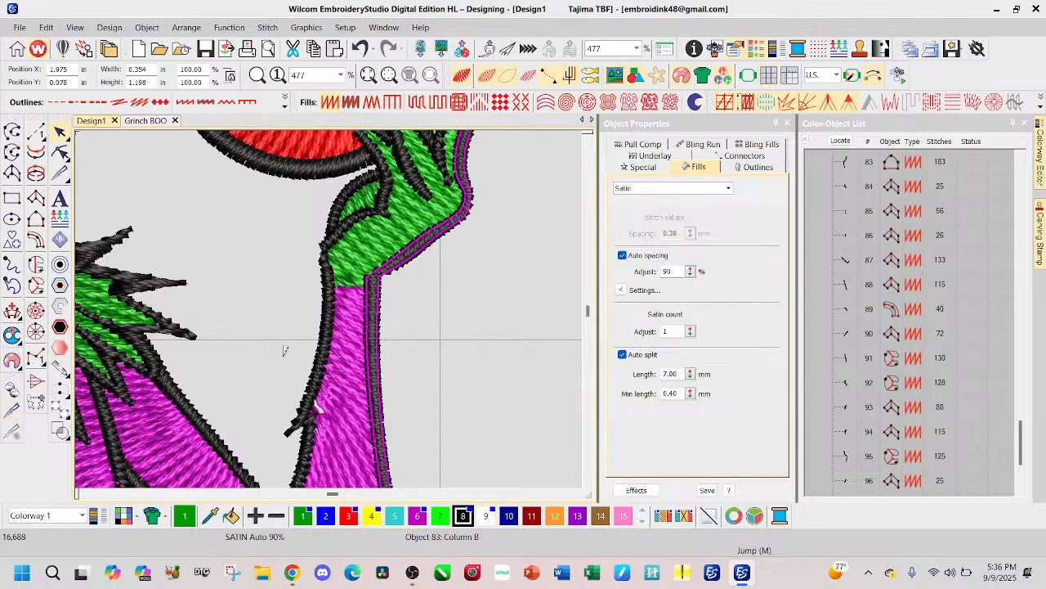
left_click(373, 277)
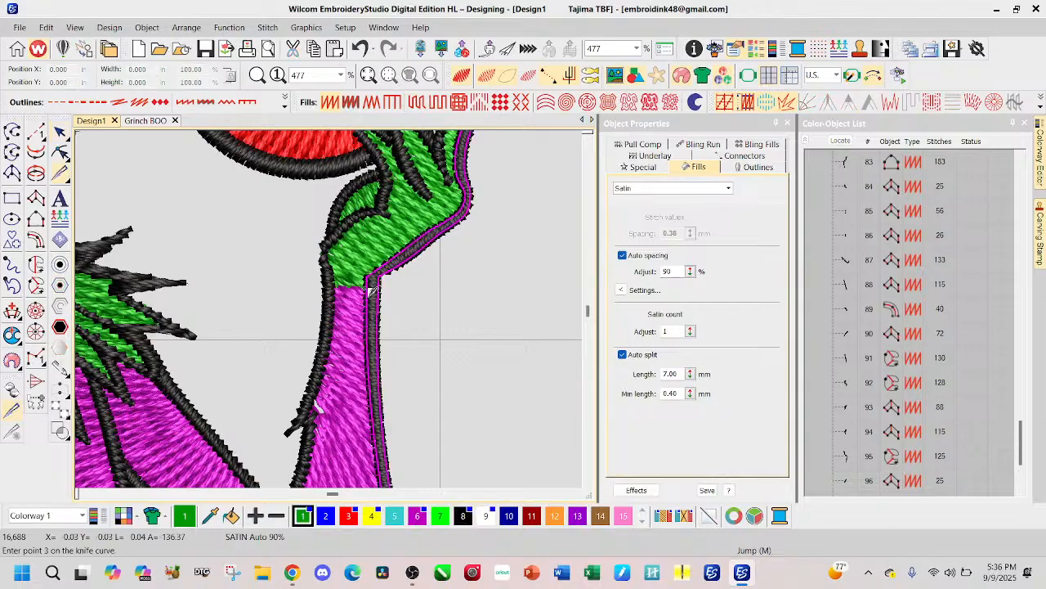
key("Return")
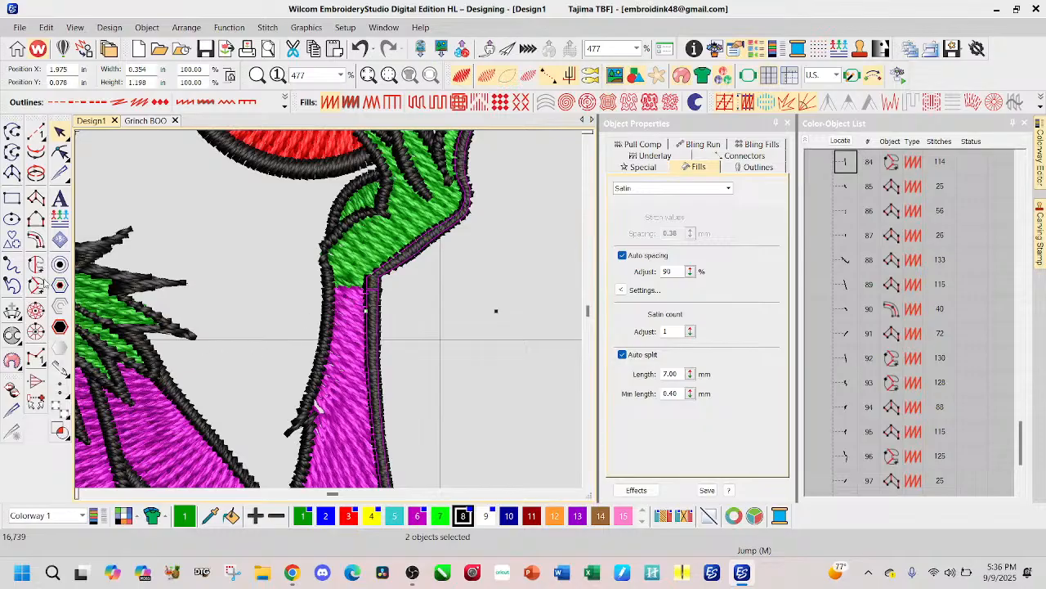
Step: Cut the black inner outline of the O-side arm at the wrist, level with the magenta fill's upper edge
left_click(326, 316)
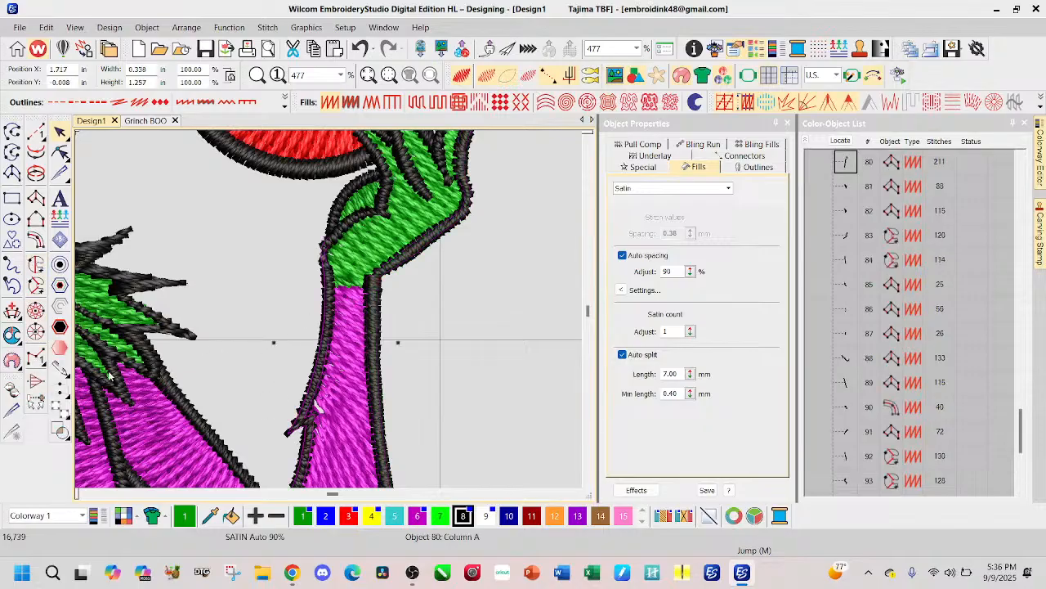
key("k")
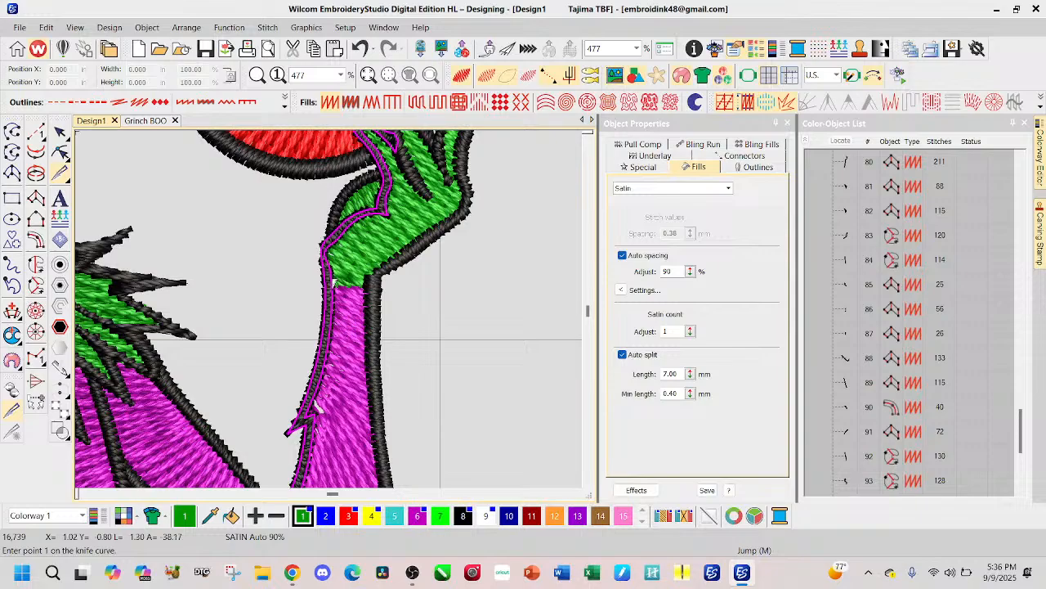
left_click(330, 282)
left_click(329, 281)
left_click(328, 282)
left_click(334, 282)
key("Return")
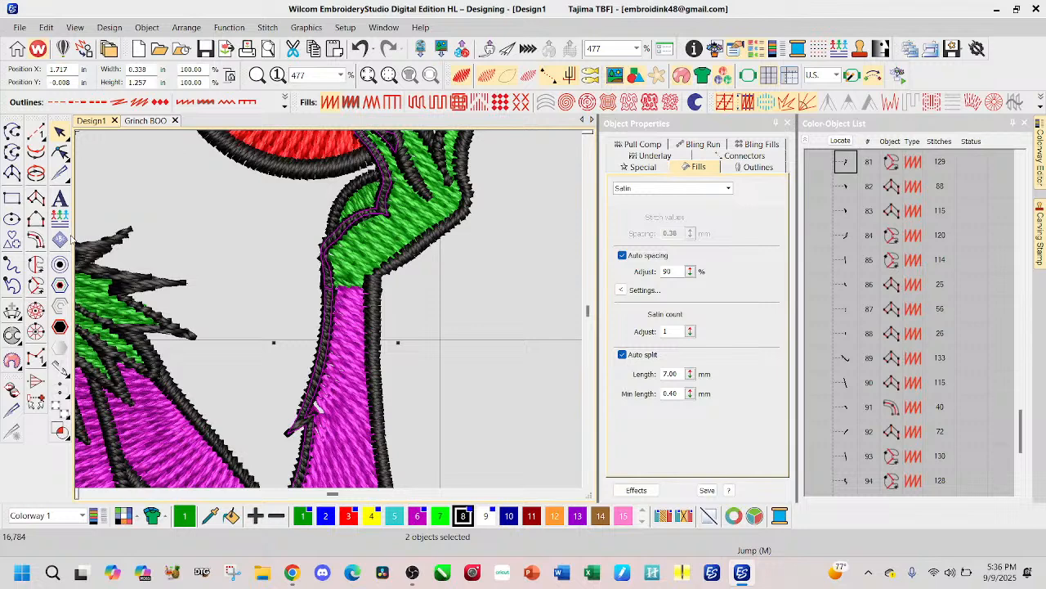
Step: Delete the magenta body-and-forearms fill
scroll(329, 308, "down", 5)
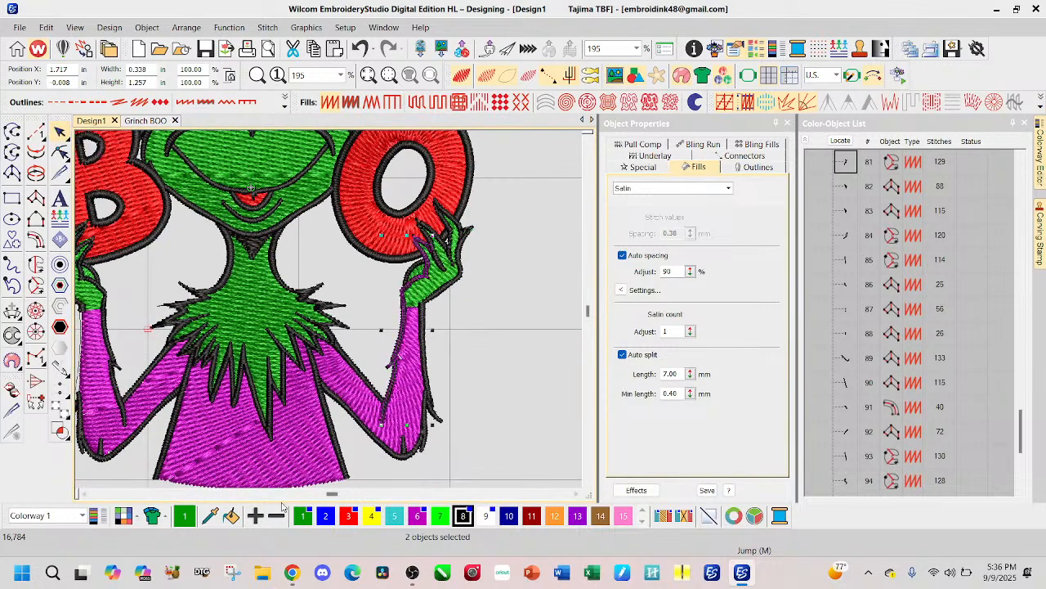
left_click(296, 481)
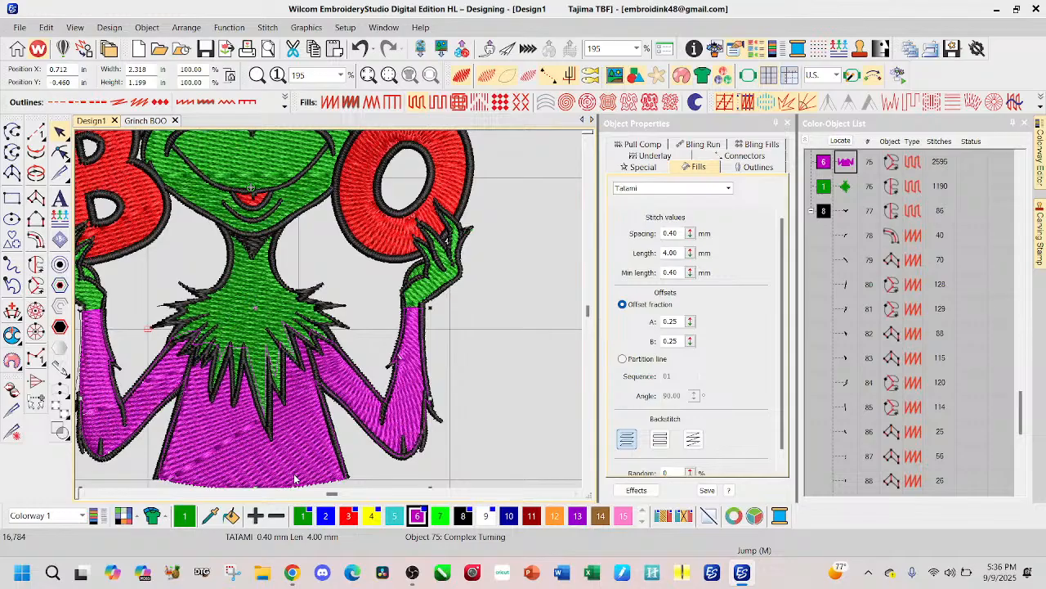
key("Delete")
Step: Delete the black outline pieces around the O-side elbow and along the outer forearm
left_click(415, 452)
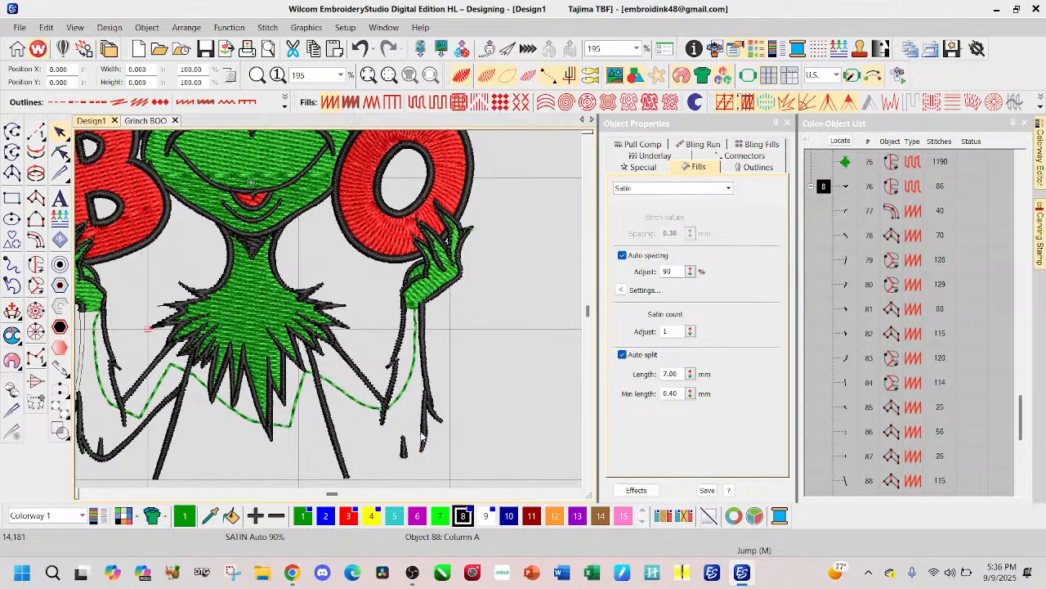
key("Delete")
key("Delete")
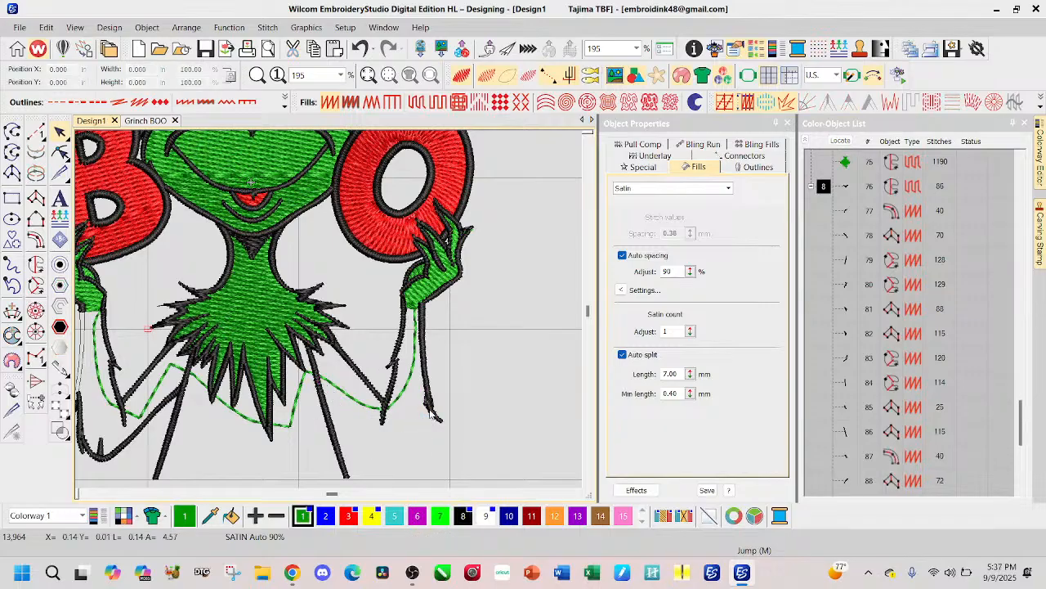
key("Delete")
key("Delete")
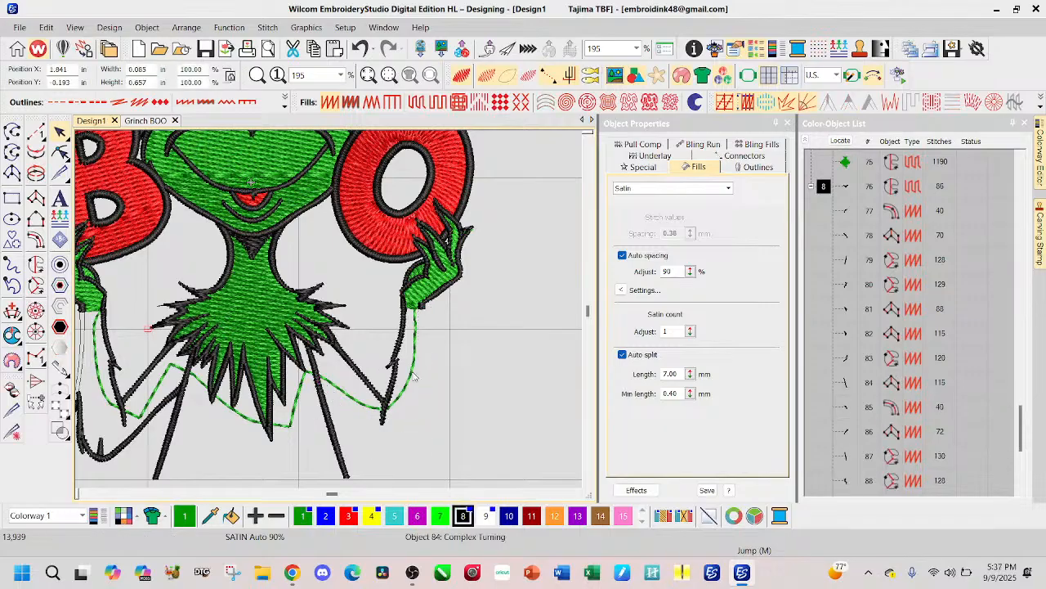
Step: Delete the green run stitch across the body and the black outlines of the O-side inner forearm, upper arm and torso side
left_click(412, 373)
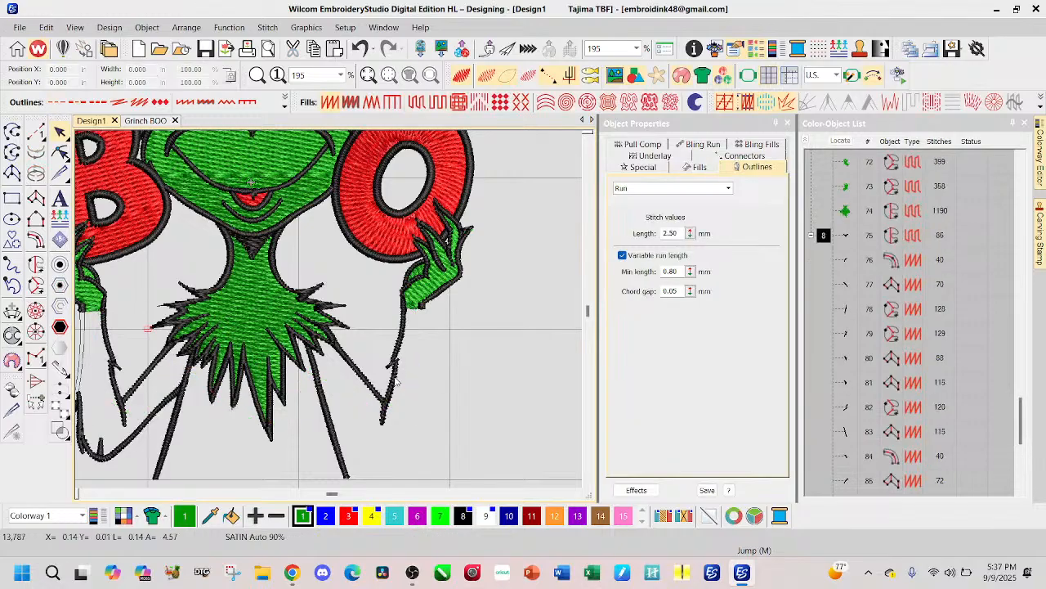
left_click(395, 380)
key("Delete")
left_click(373, 390)
key("Delete")
left_click(334, 431)
key("Delete")
Step: Delete the black outlines of the B-side torso, upper arm, inner forearm and elbow
left_click(166, 448)
key("Delete")
left_click(145, 426)
key("Delete")
left_click(122, 408)
key("Delete")
key("Delete")
left_click(100, 448)
key("Delete")
left_click(78, 436)
scroll(112, 418, "down", 1)
key("Delete")
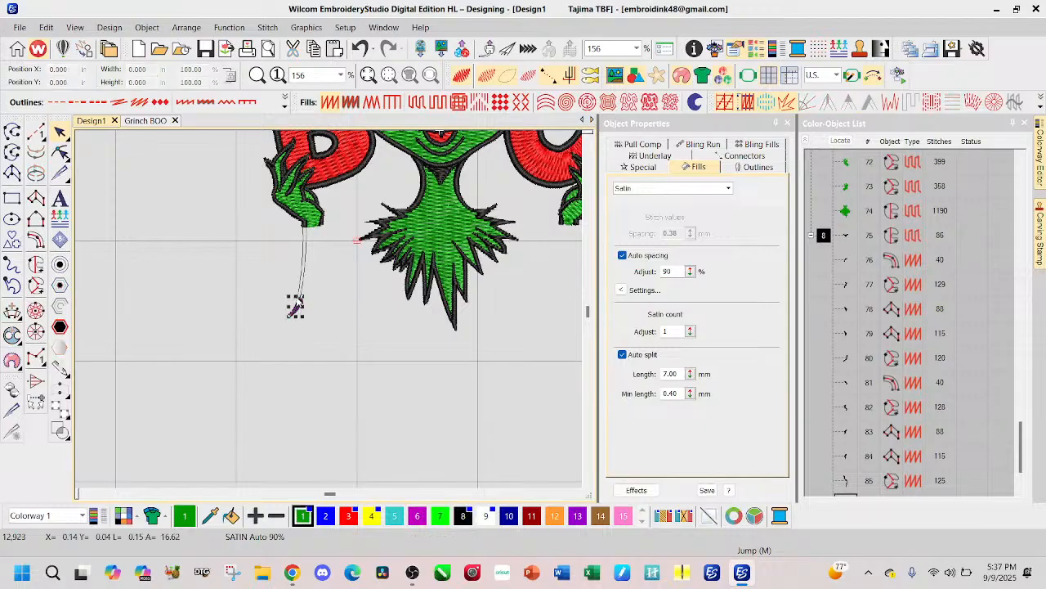
left_click(303, 281)
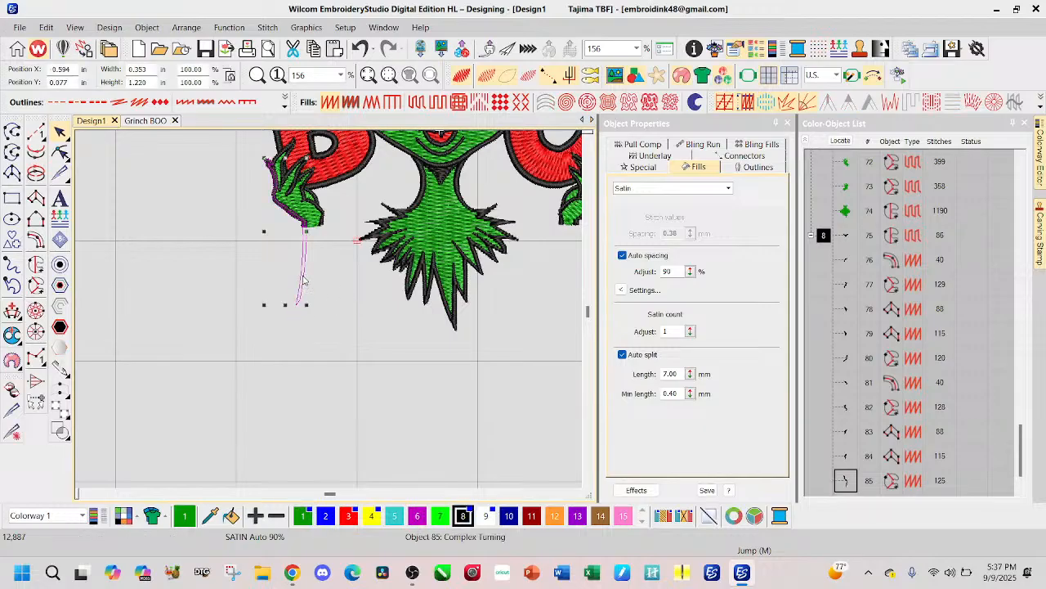
scroll(350, 233, "up", 6)
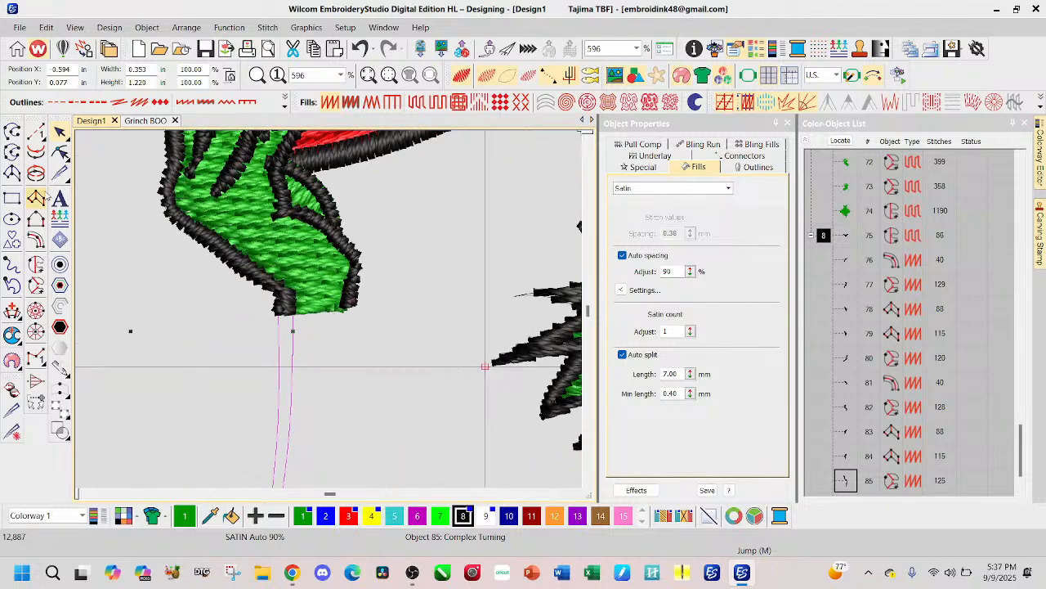
left_click(60, 173)
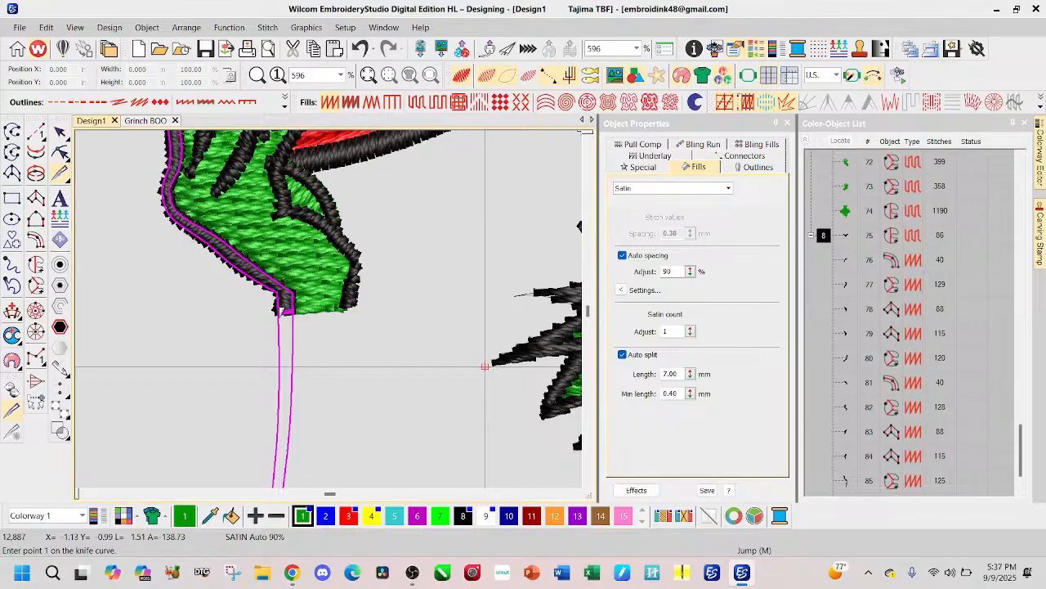
left_click(60, 130)
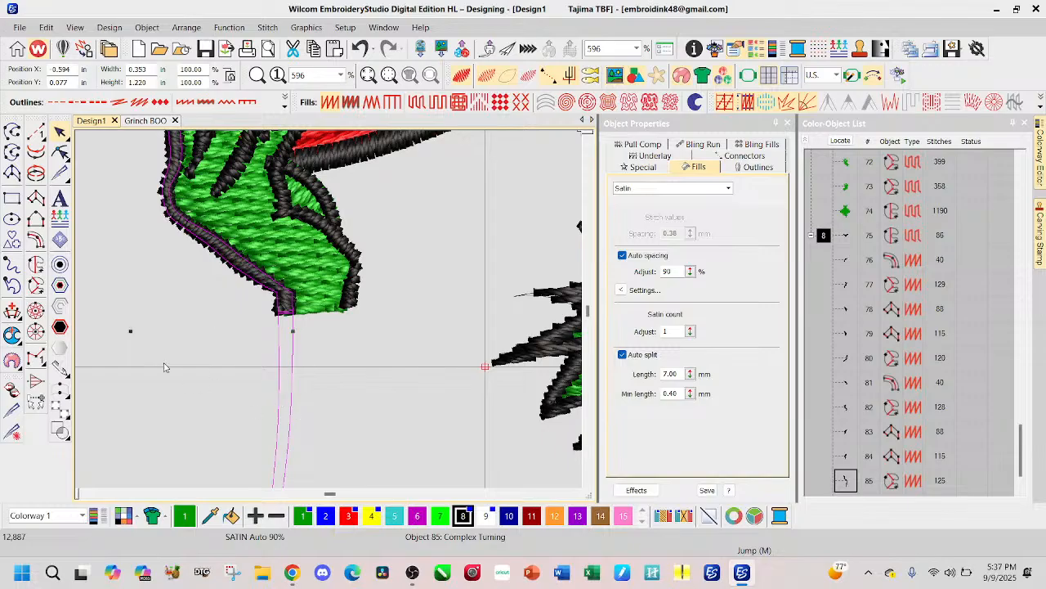
Step: Move the B-side hand's outer outline away from the hand to inspect it, and undo the move
scroll(166, 367, "down", 4)
left_click(272, 246)
left_click(341, 254)
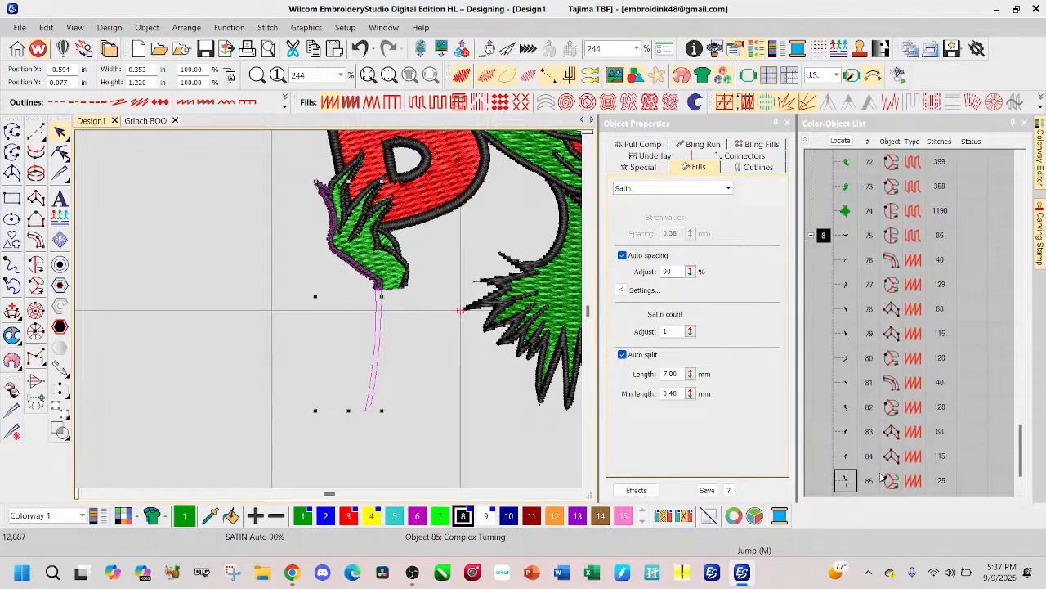
left_click_drag(378, 333, 303, 344)
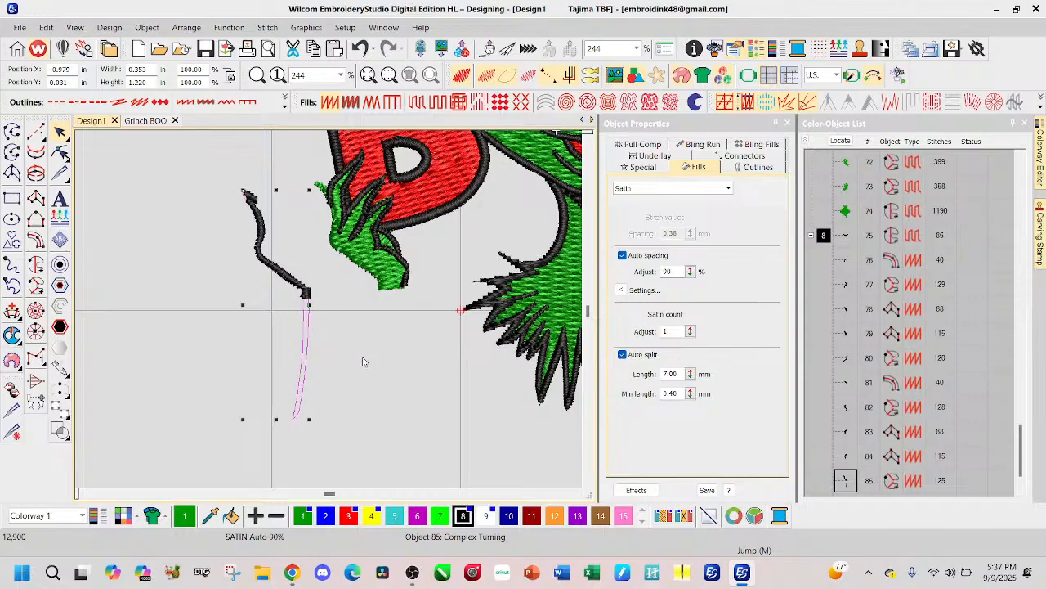
key("ctrl+c")
key("ctrl+z")
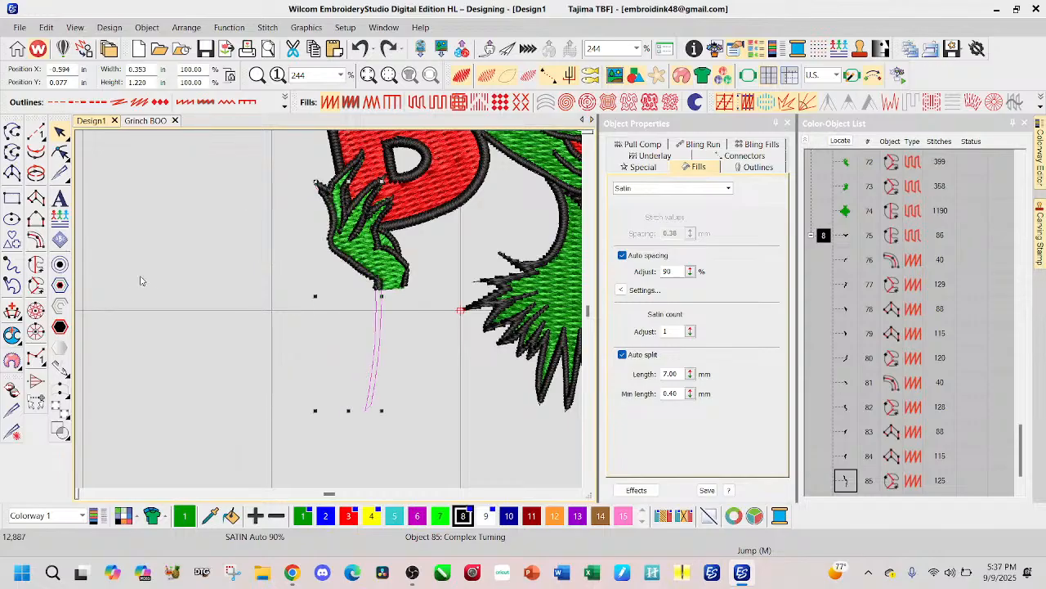
Step: Try to cut the empty leftover outline off the B-side hand at the wrist with the Knife tool
left_click(13, 411)
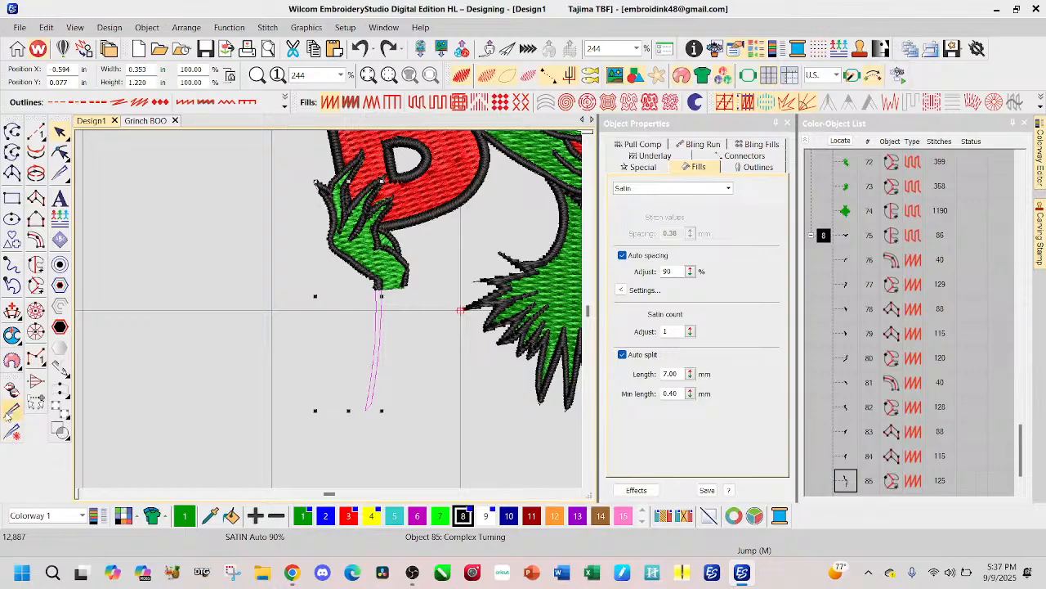
scroll(384, 311, "up", 6)
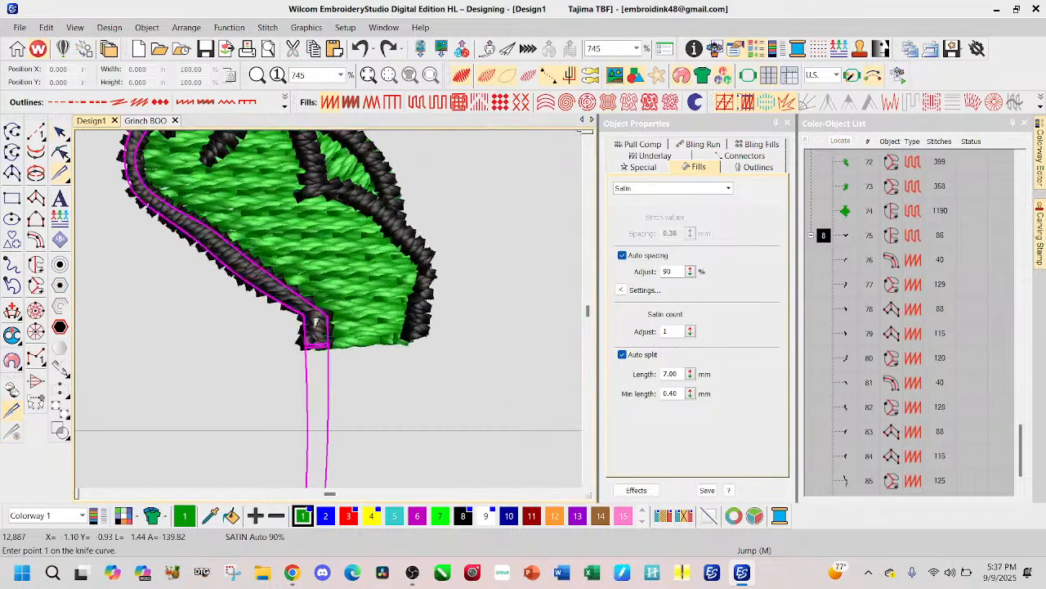
left_click(307, 337)
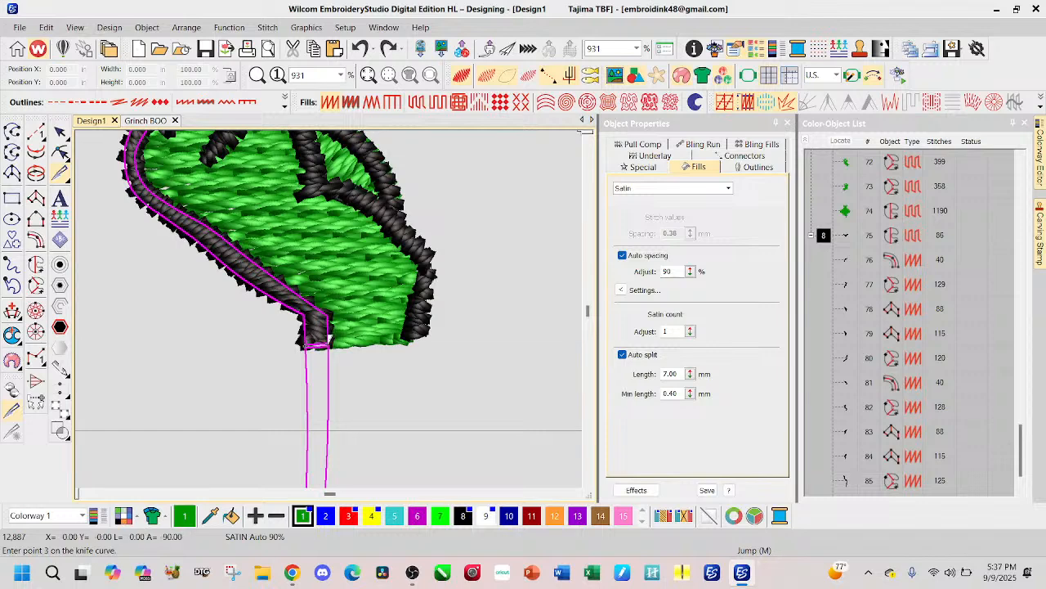
key("Return")
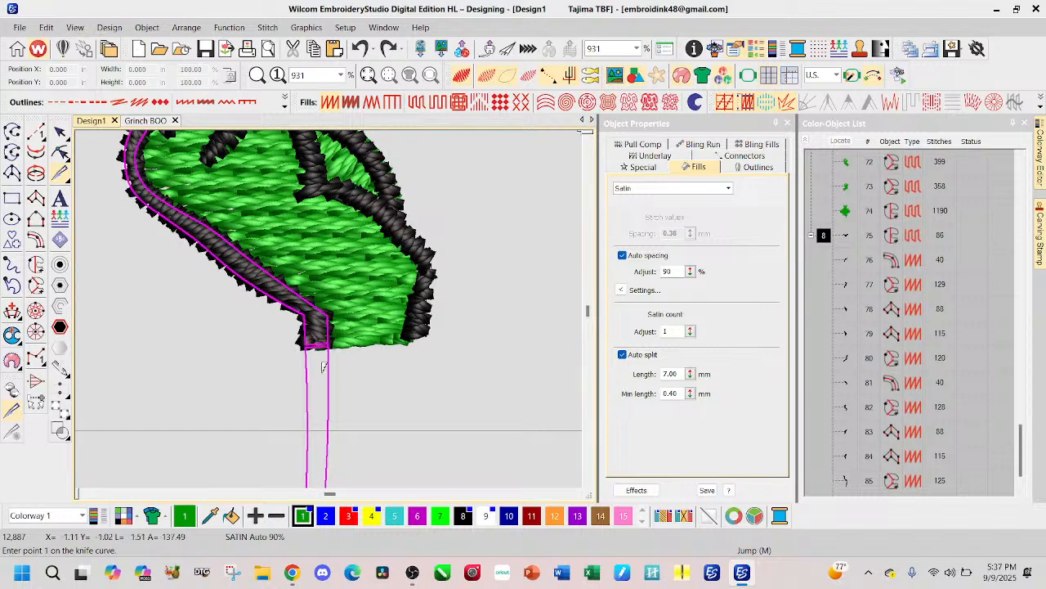
left_click(60, 131)
left_click(325, 411)
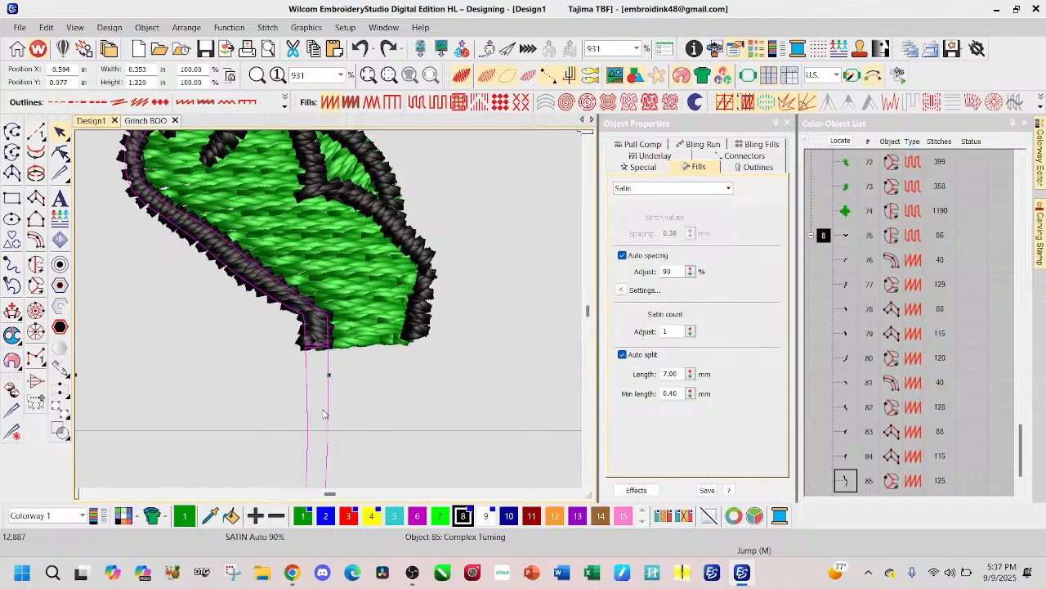
left_click(373, 420)
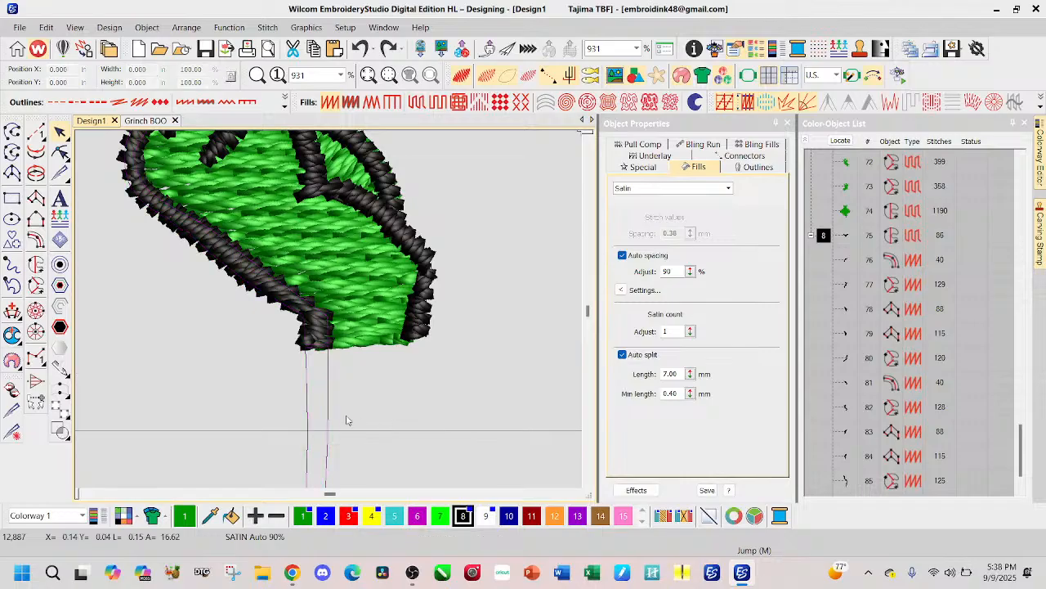
Step: Reshape the B-side hand's outer outline, deleting the pair of leftover control points closest below the wrist
left_click(328, 438)
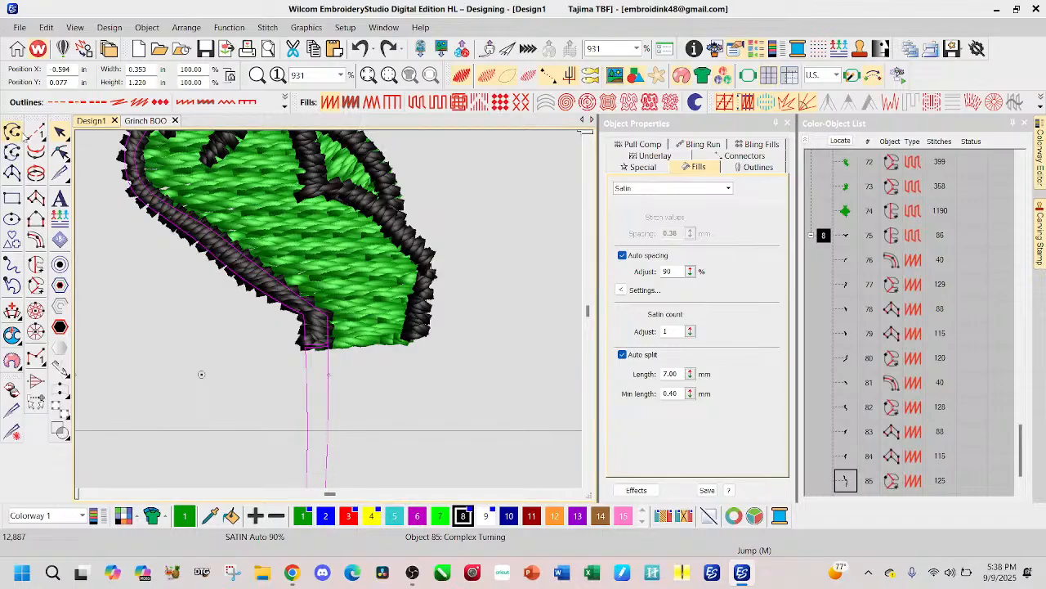
left_click(60, 152)
left_click(328, 429)
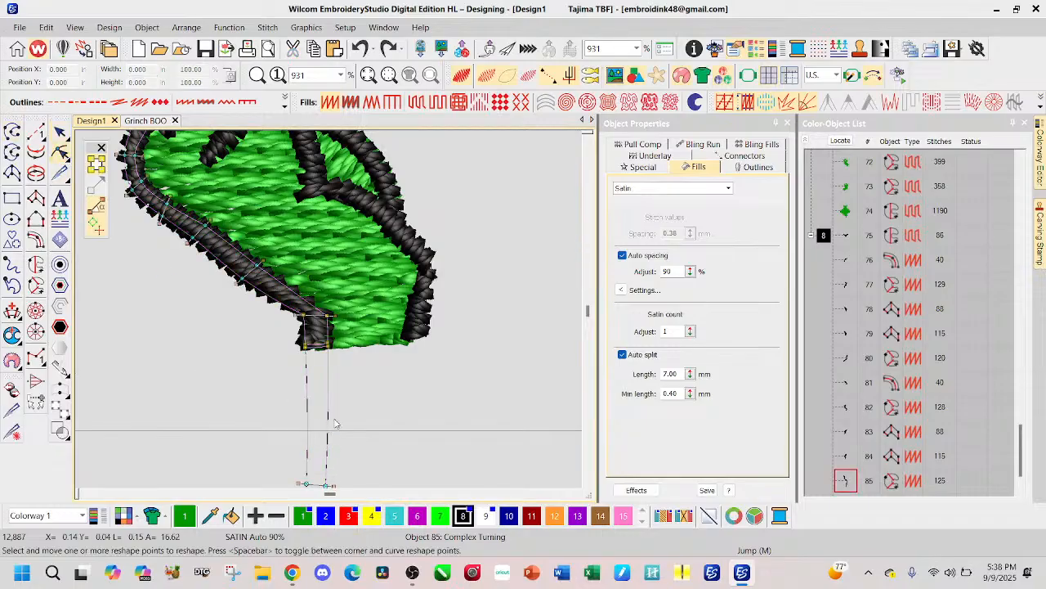
scroll(335, 411, "down", 5)
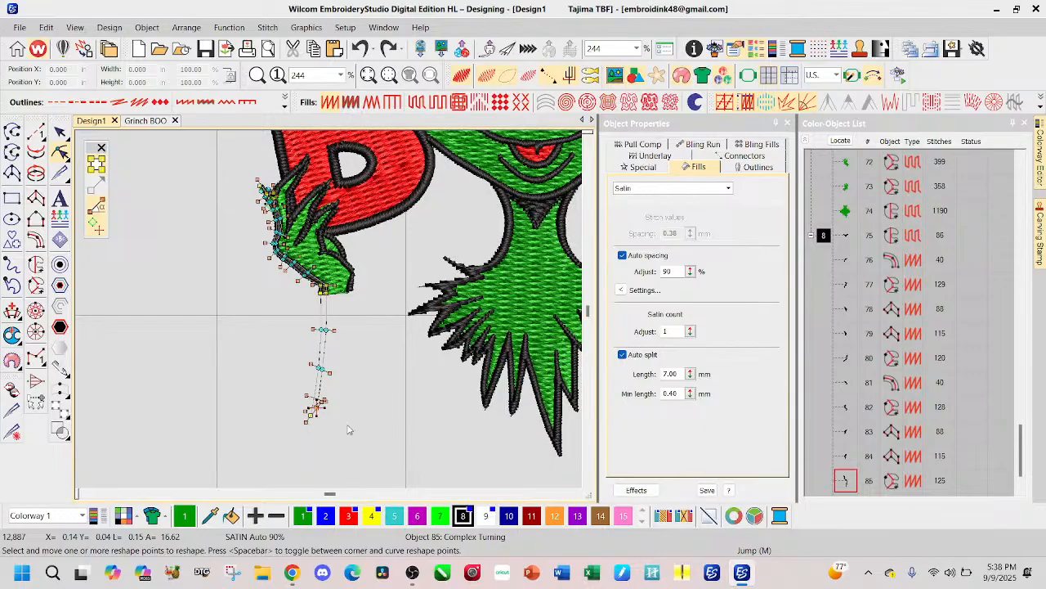
left_click_drag(276, 441, 359, 364)
left_click_drag(362, 303, 282, 457)
key("Delete")
left_click(326, 331)
key("Delete")
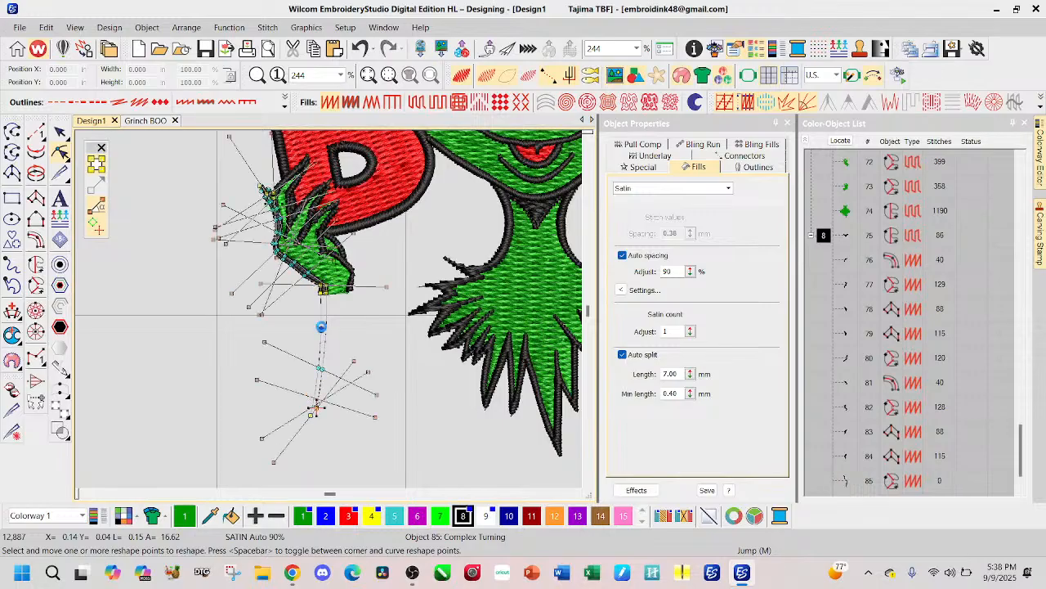
left_click(321, 330)
key("Delete")
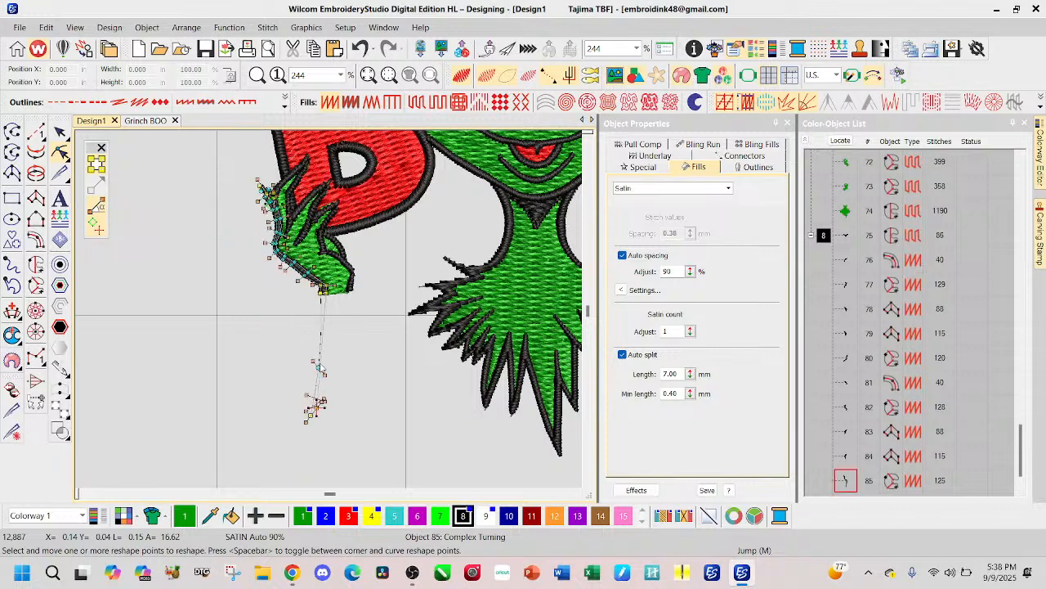
Step: Delete the outline's remaining leftover points down to the elbow, and adjust its end at the B-side wrist
left_click(317, 367)
key("Delete")
left_click_drag(328, 376, 283, 444)
key("Delete")
left_click(317, 408)
key("Delete")
left_click(311, 415)
key("Delete")
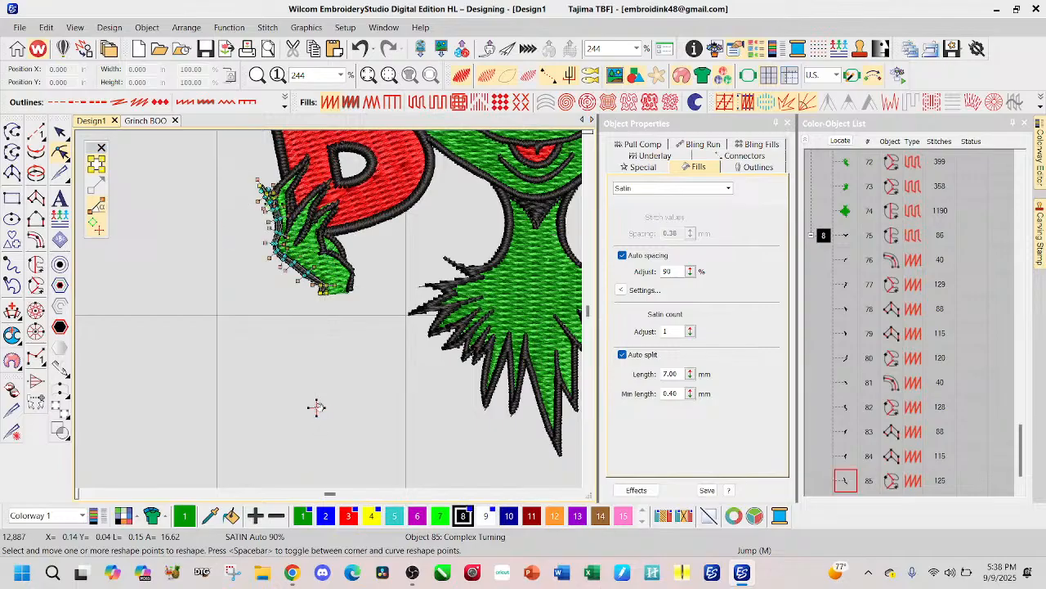
left_click_drag(323, 292, 322, 293)
left_click(61, 132)
left_click(326, 363)
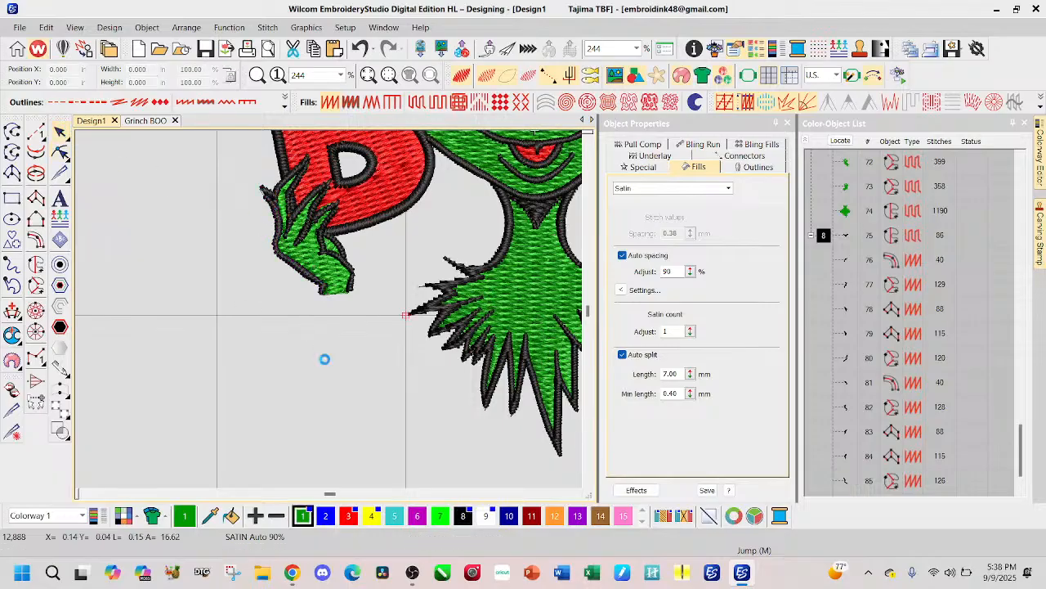
Step: Reshape the B-side hand's collar-side outline, extending its end points across the open wrist to meet the hand's outer outline
left_click(349, 293)
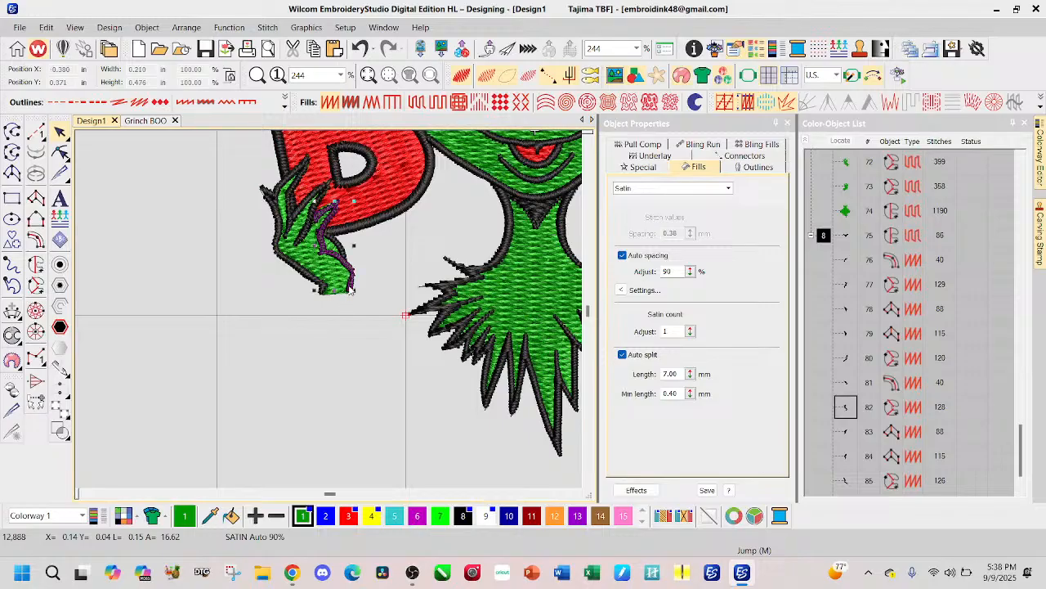
left_click(61, 152)
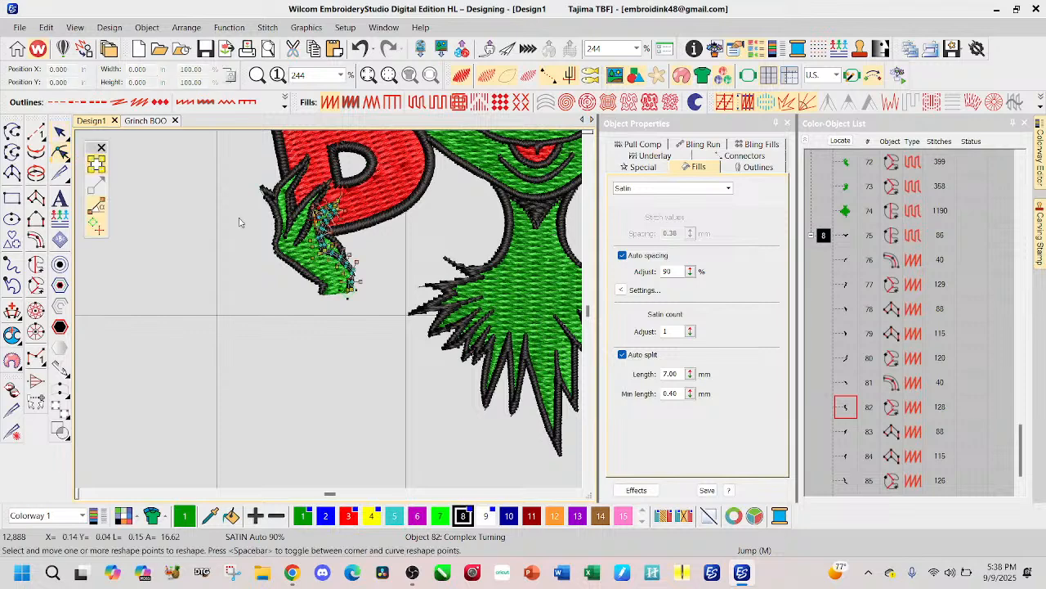
scroll(319, 303, "up", 4)
scroll(320, 304, "up", 2)
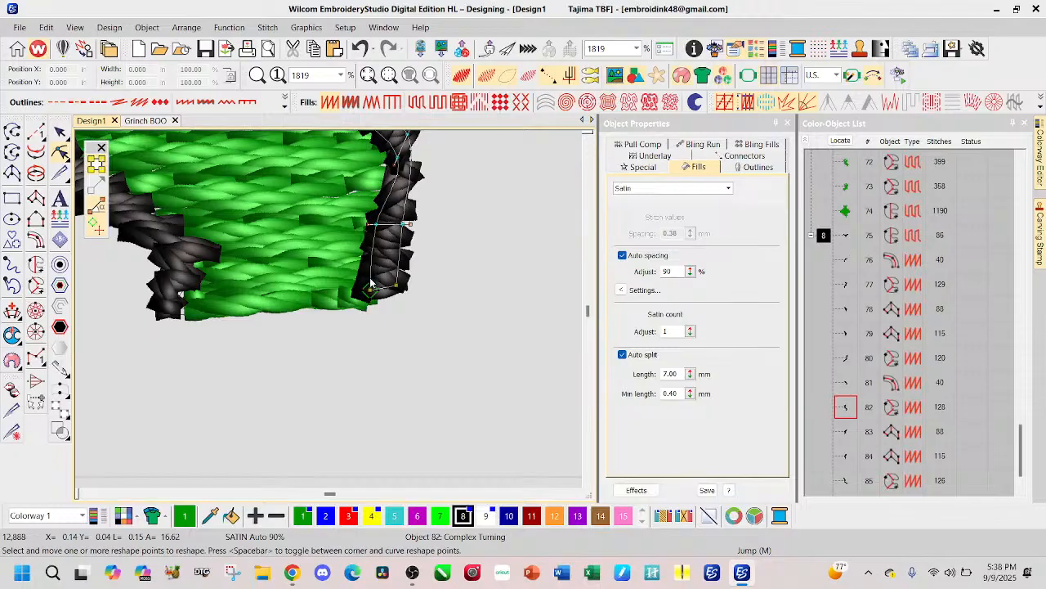
left_click(370, 283)
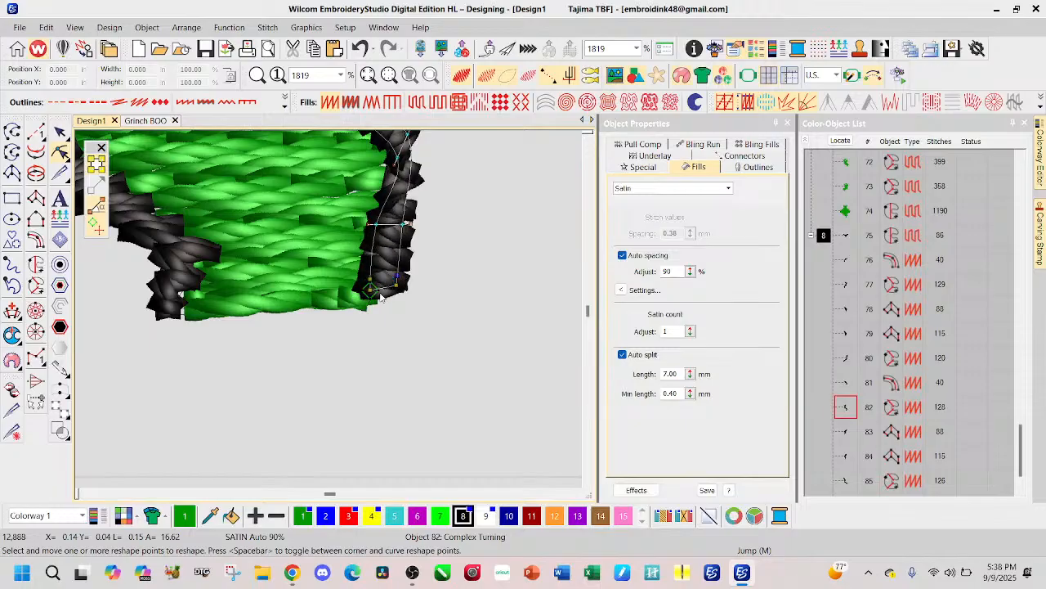
left_click_drag(371, 287, 179, 310)
left_click_drag(180, 309, 182, 307)
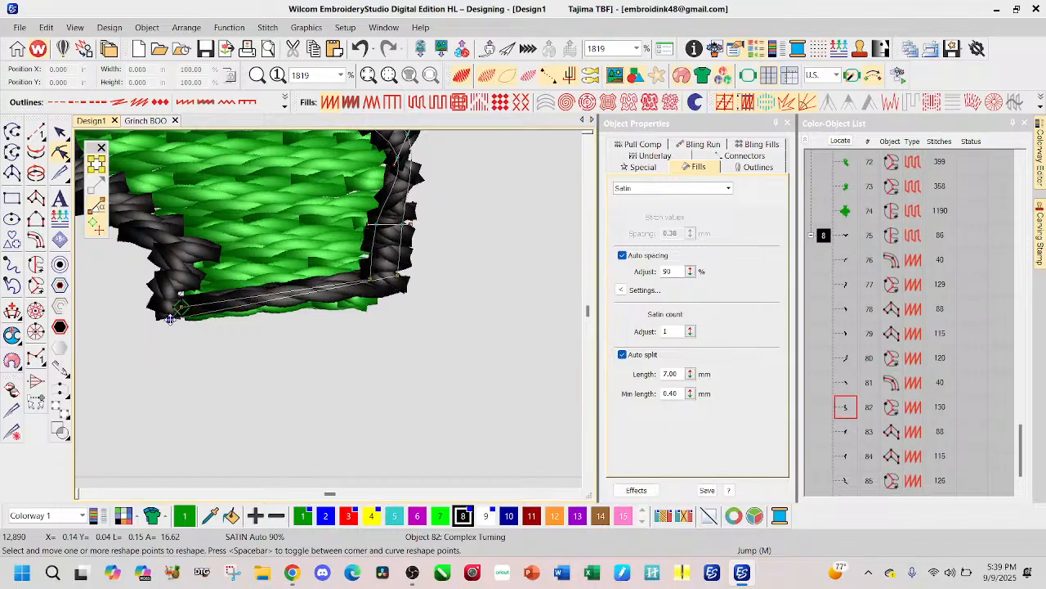
left_click_drag(179, 319, 179, 319)
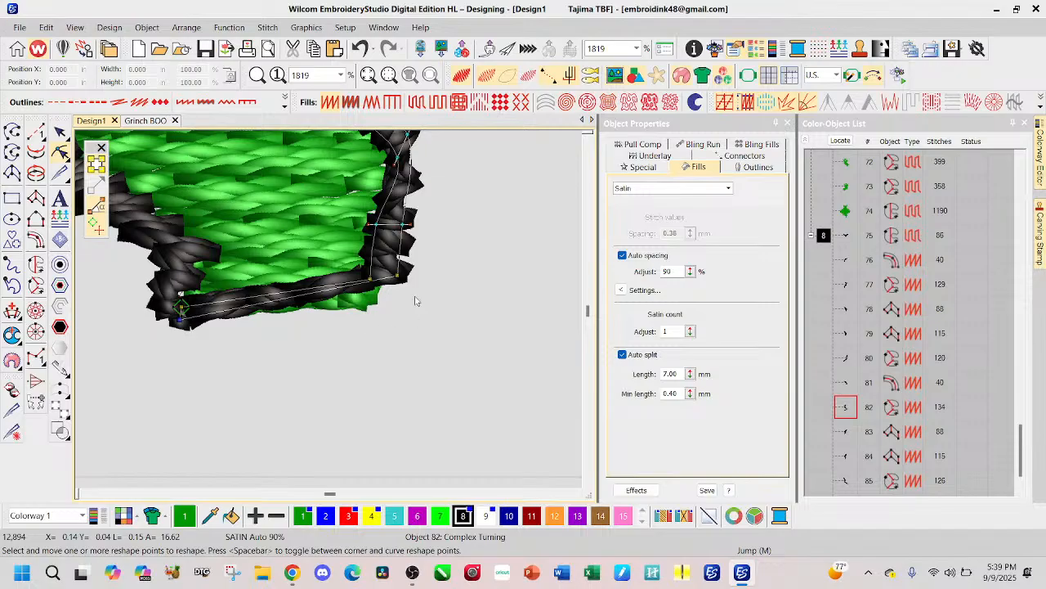
Step: Align the B-side wrist closure's corner and end points with the fill edge, and add a stitch angle line across it
left_click_drag(398, 278, 366, 295)
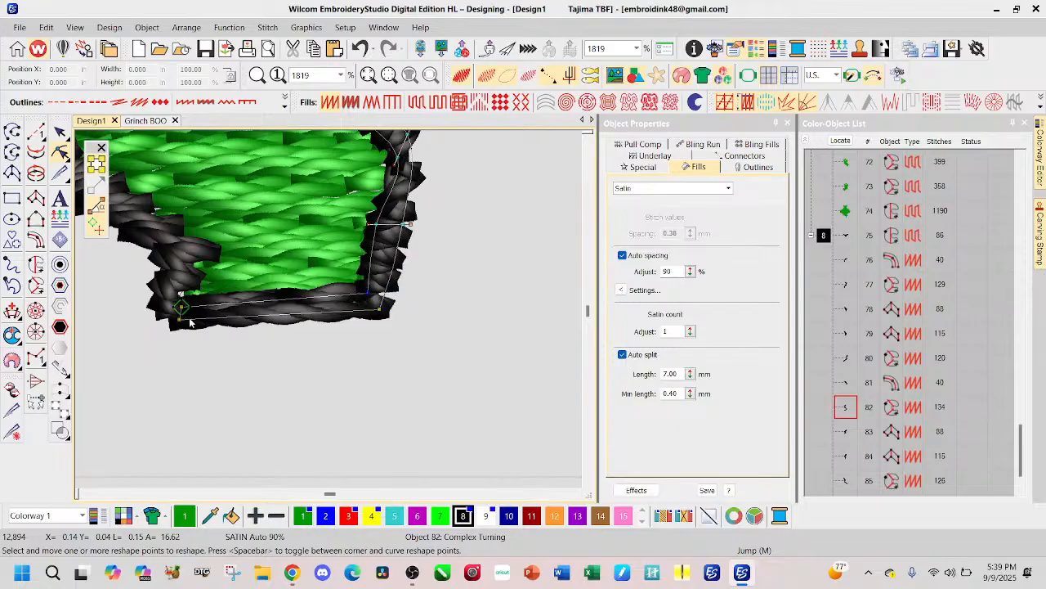
left_click_drag(180, 318, 173, 321)
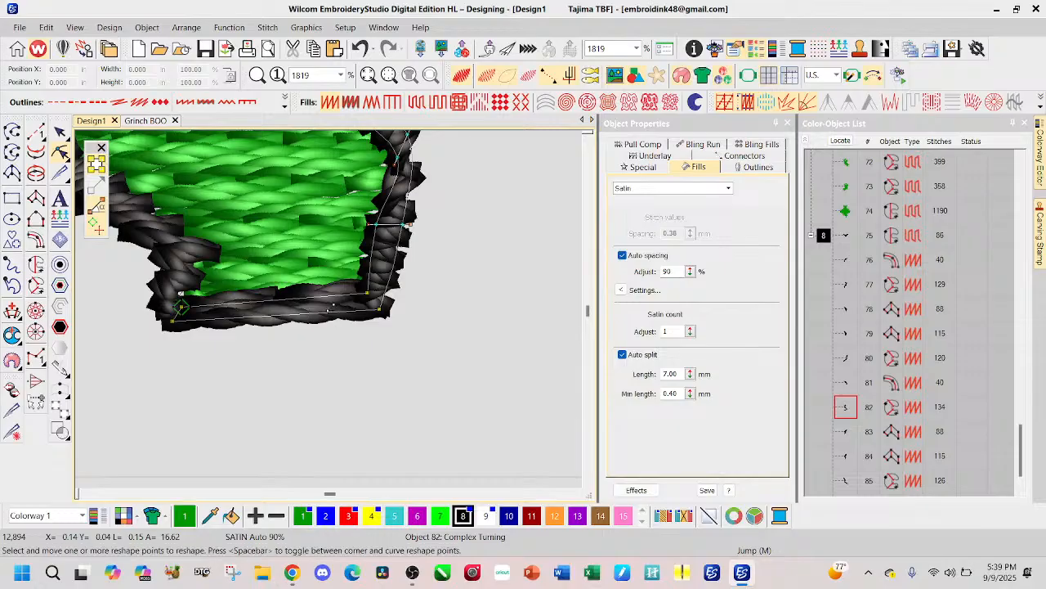
left_click(341, 292, "ctrl")
left_click_drag(344, 293, 311, 288)
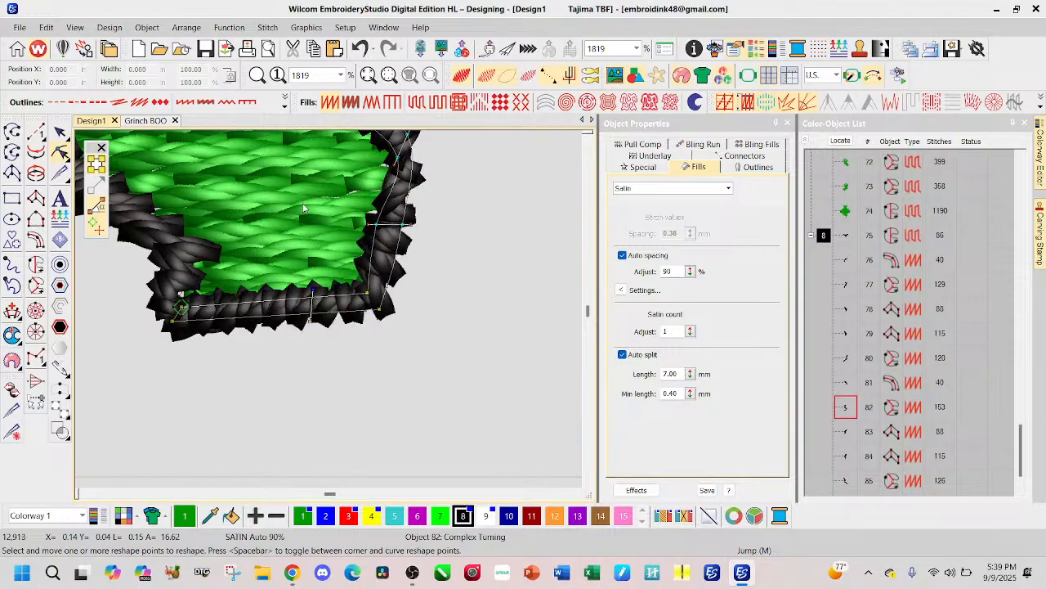
scroll(347, 338, "down", 5)
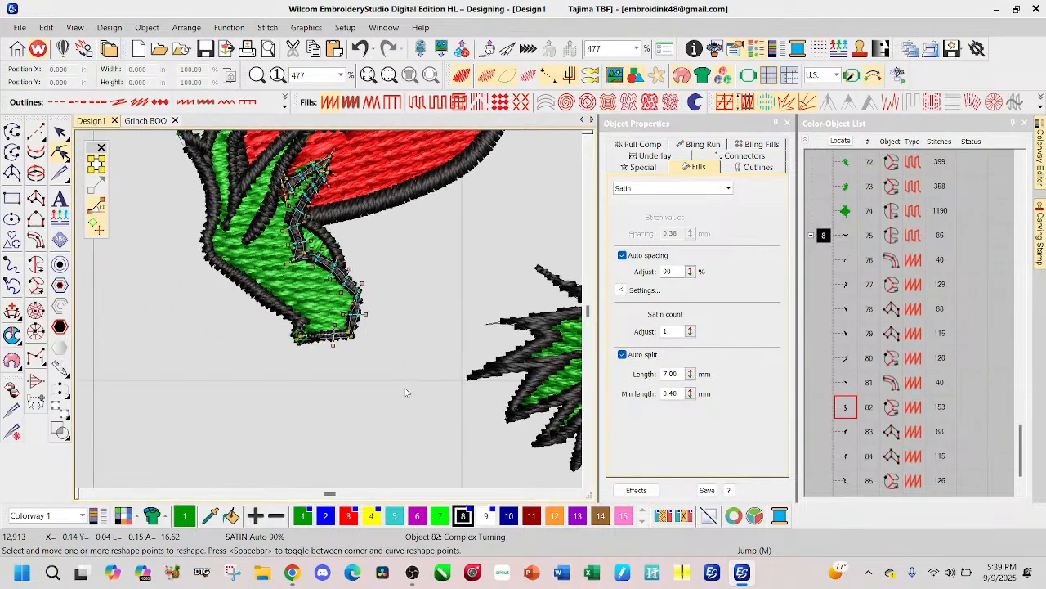
left_click(60, 132)
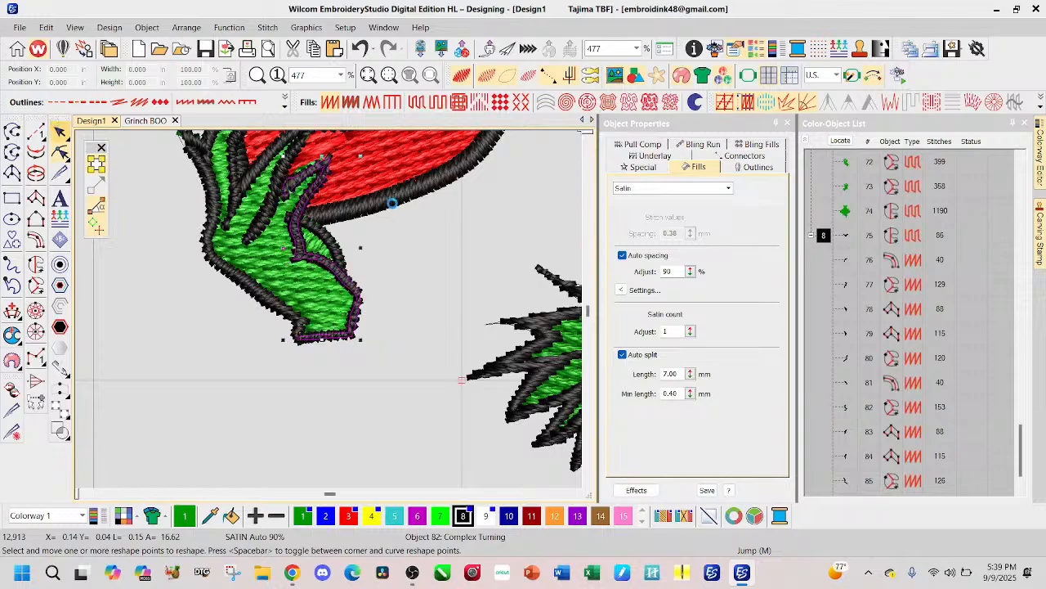
Step: Reshape the O-side hand's collar-side outline, extending it across the open wrist and squaring its corner and end points
scroll(331, 315, "down", 3)
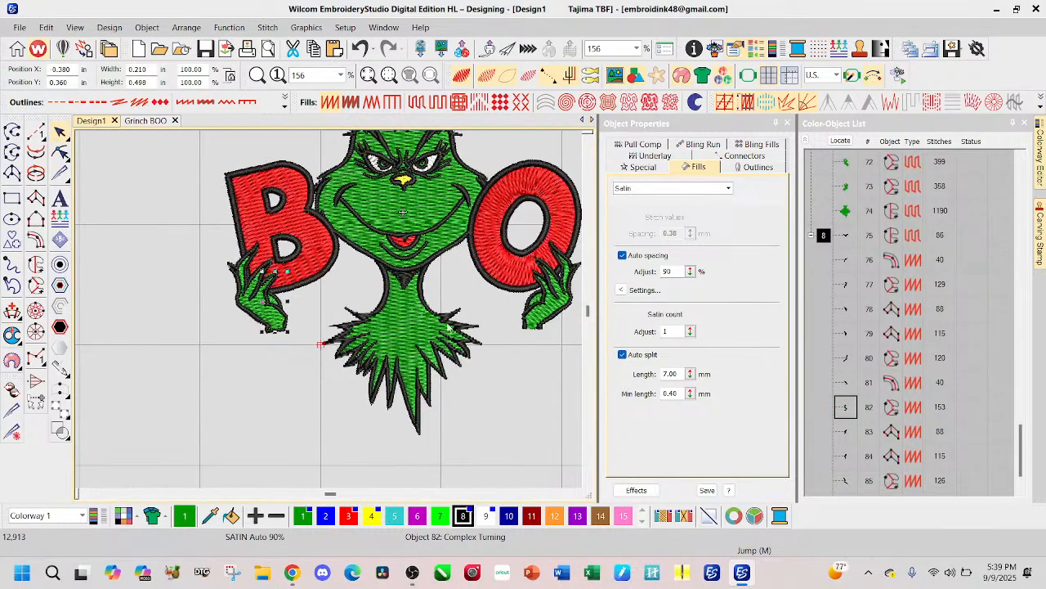
scroll(481, 327, "down", 1)
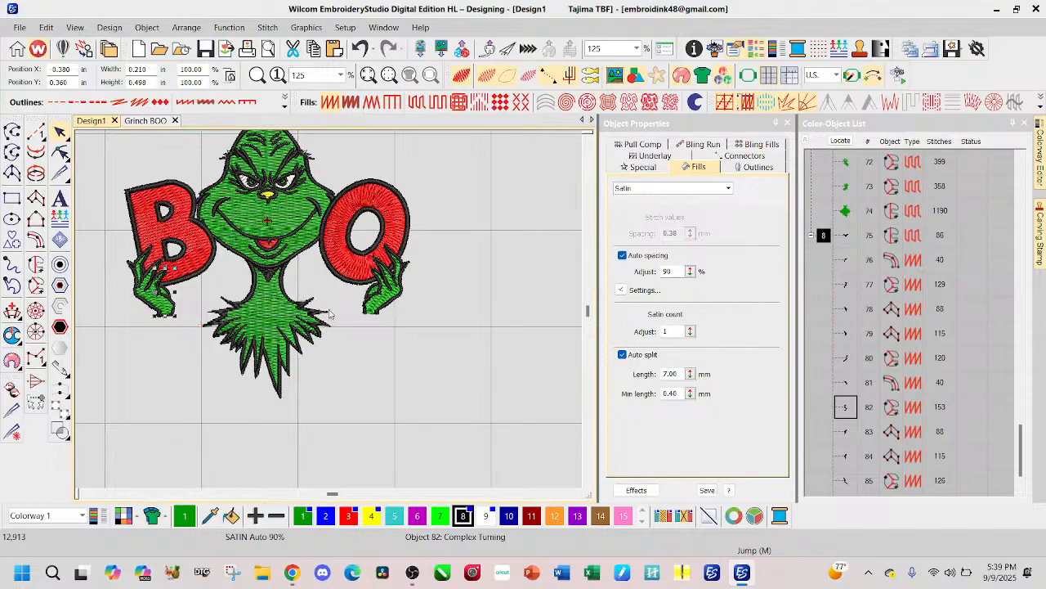
scroll(391, 312, "up", 6)
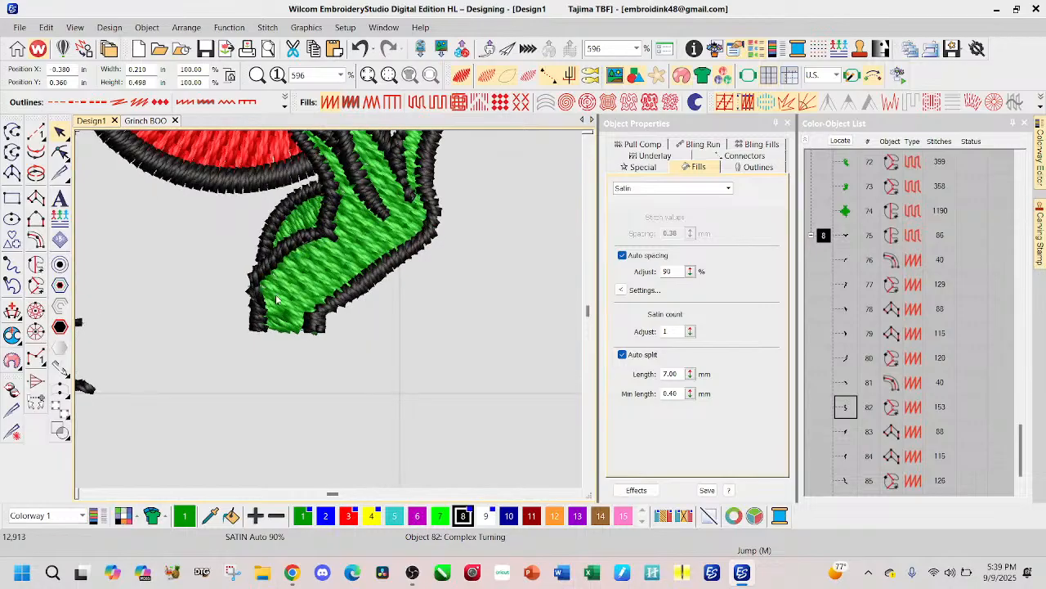
scroll(278, 301, "up", 1)
left_click(309, 341)
left_click(376, 350)
left_click(307, 315)
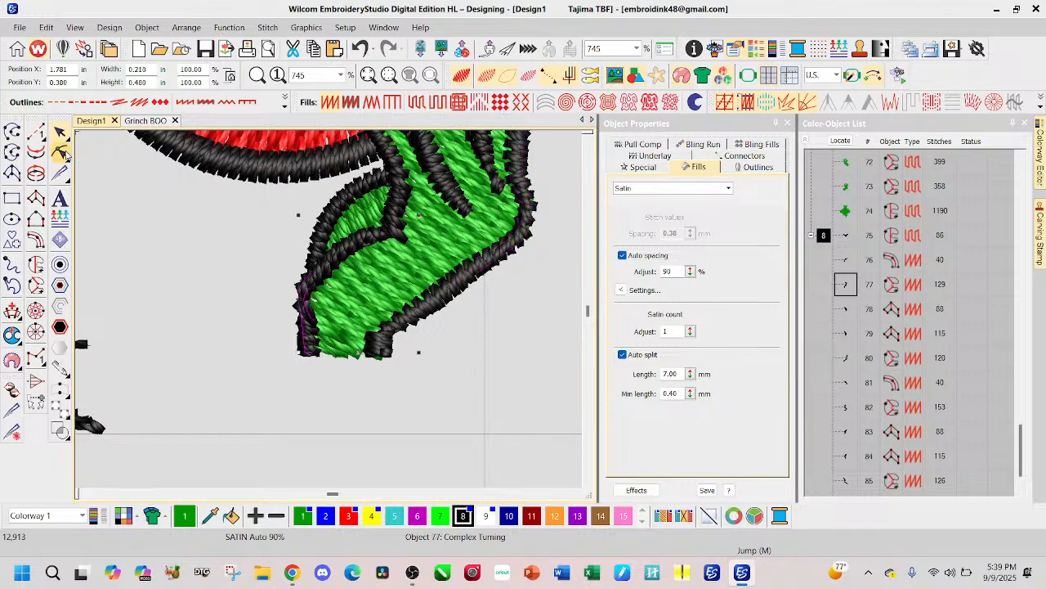
left_click(61, 153)
scroll(329, 314, "up", 4)
scroll(329, 315, "up", 2)
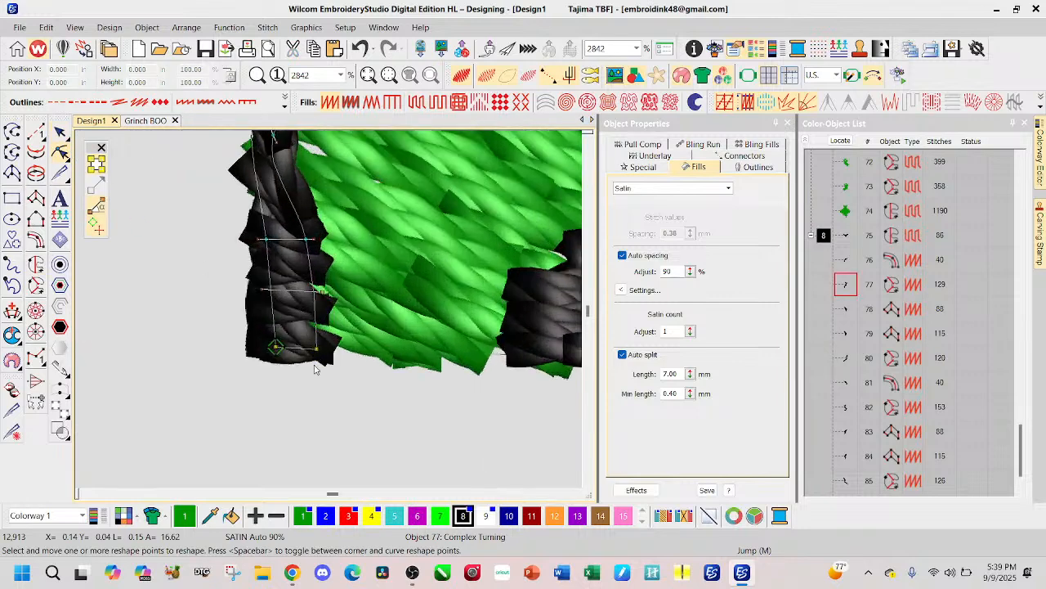
left_click_drag(317, 349, 265, 339)
left_click(276, 345)
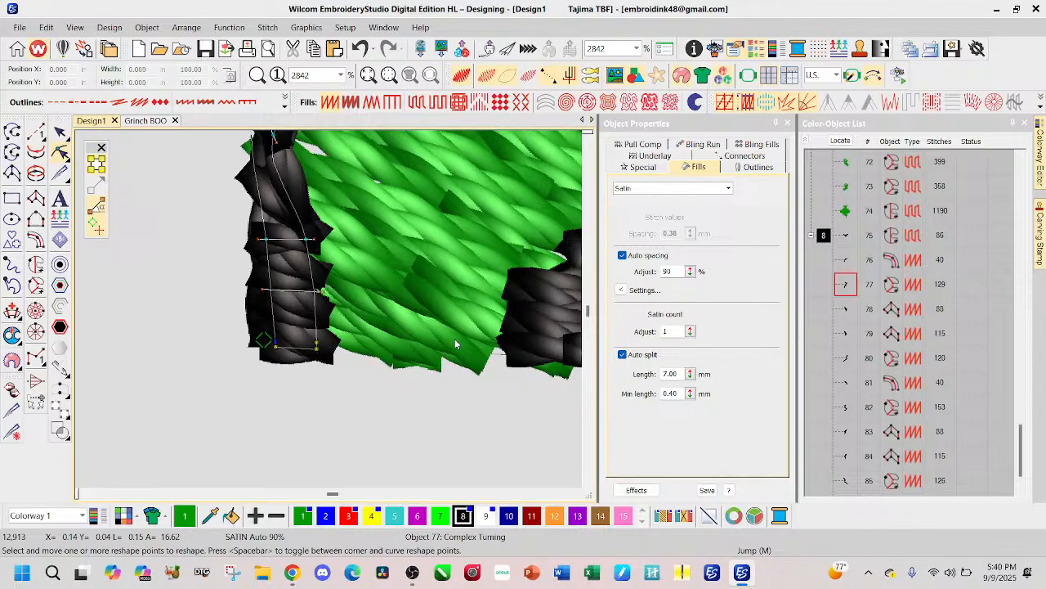
left_click_drag(318, 348, 457, 350)
left_click_drag(151, 315, 172, 343)
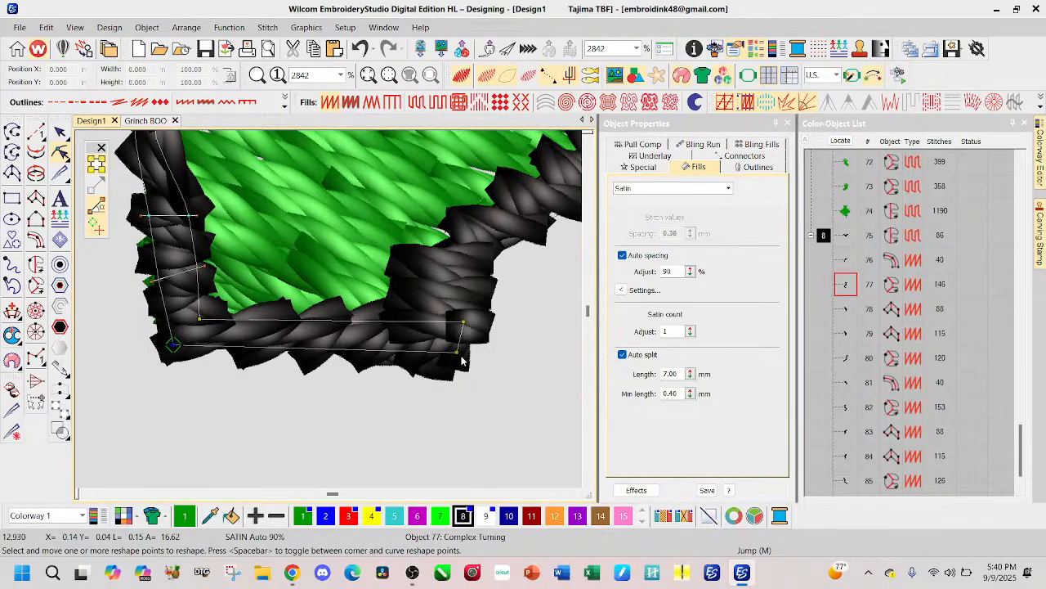
left_click_drag(461, 353, 464, 352)
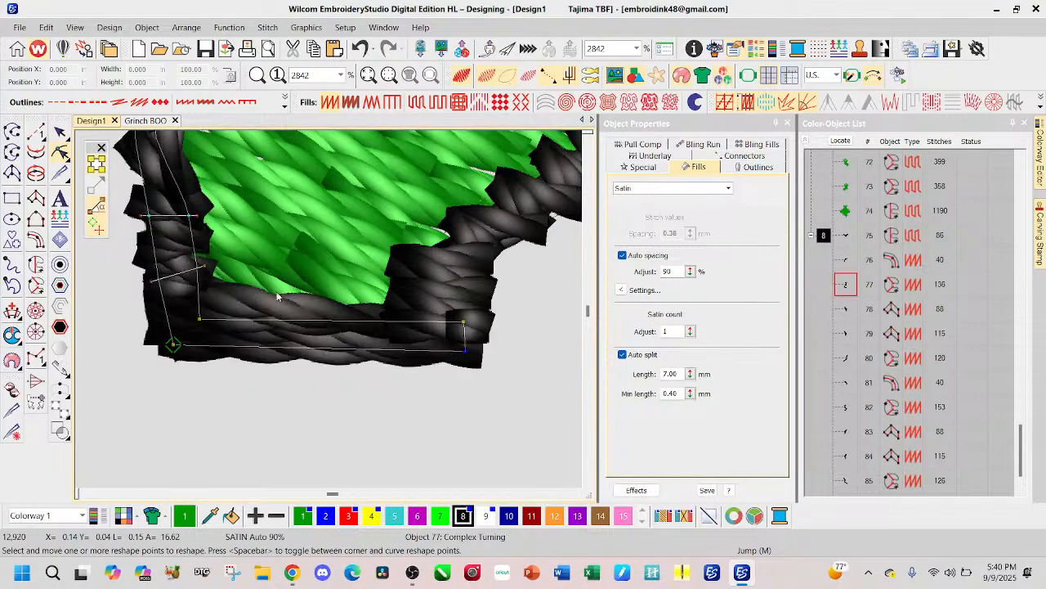
Step: Add a stitch angle line across the O-side wrist closure and move the outline's start point to its far end
left_click(330, 318, "ctrl")
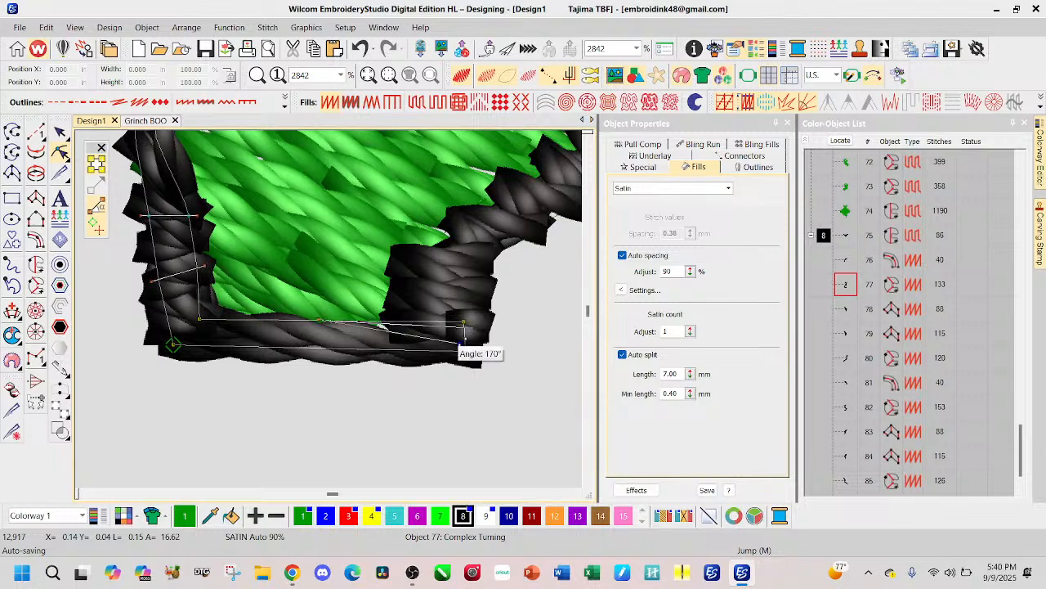
left_click(327, 359)
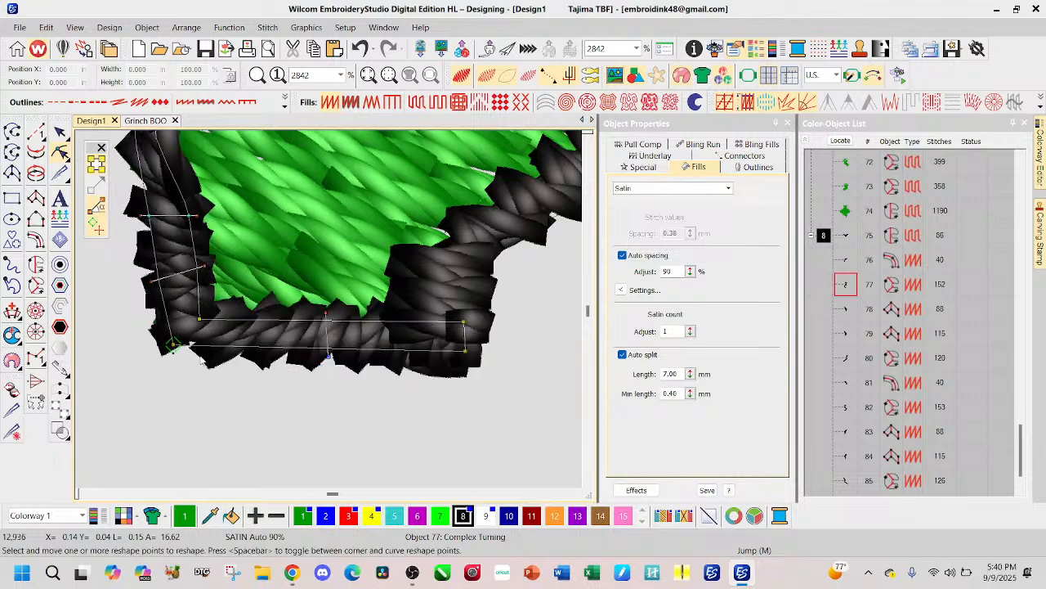
mouse_move(179, 337)
left_mouse_down()
mouse_move(403, 376)
mouse_move(465, 353)
left_mouse_up()
scroll(254, 224, "down", 5)
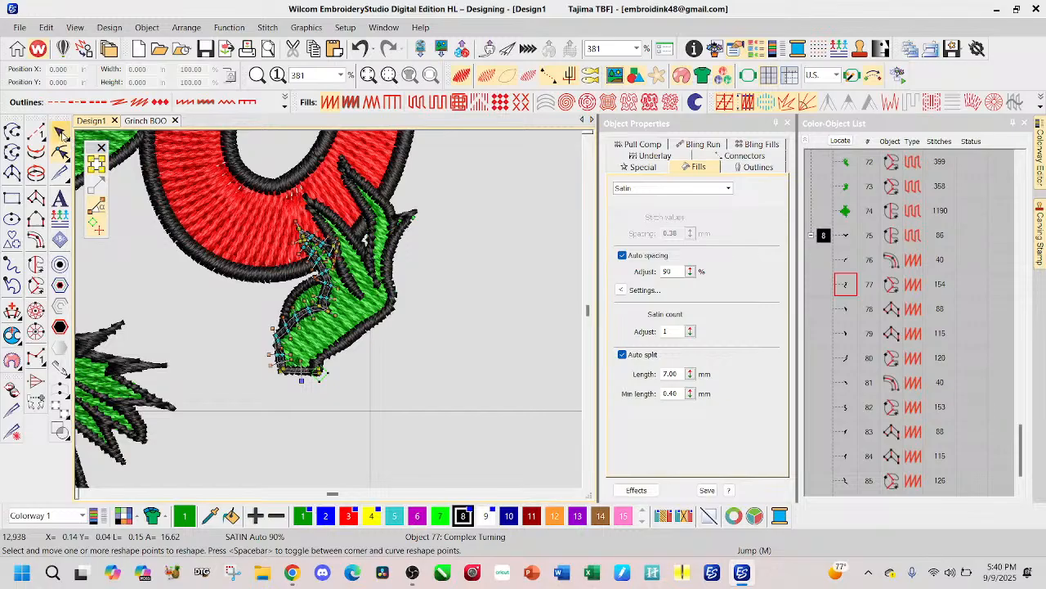
left_click(61, 131)
left_click(437, 338)
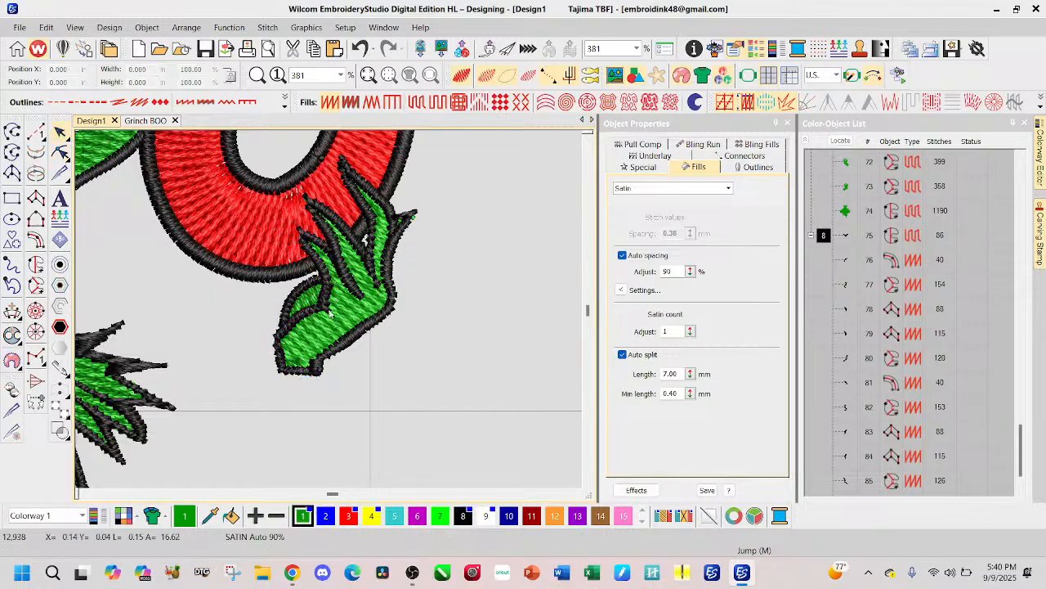
Step: Adjust the O-side hand's collar-side outline points where it bends from the thumb base toward the wrist
scroll(280, 311, "up", 3)
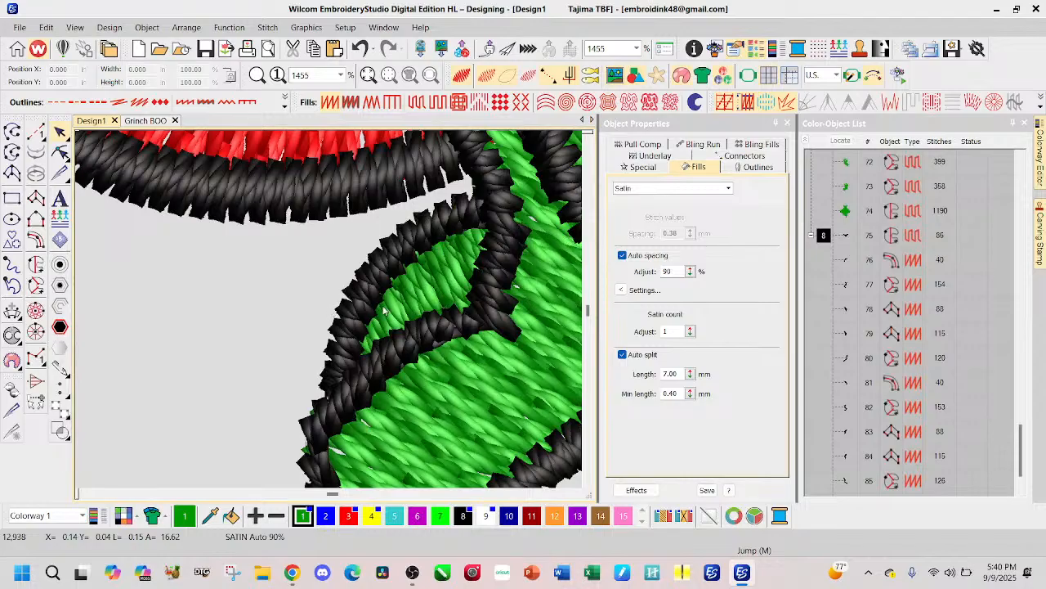
left_click(330, 417)
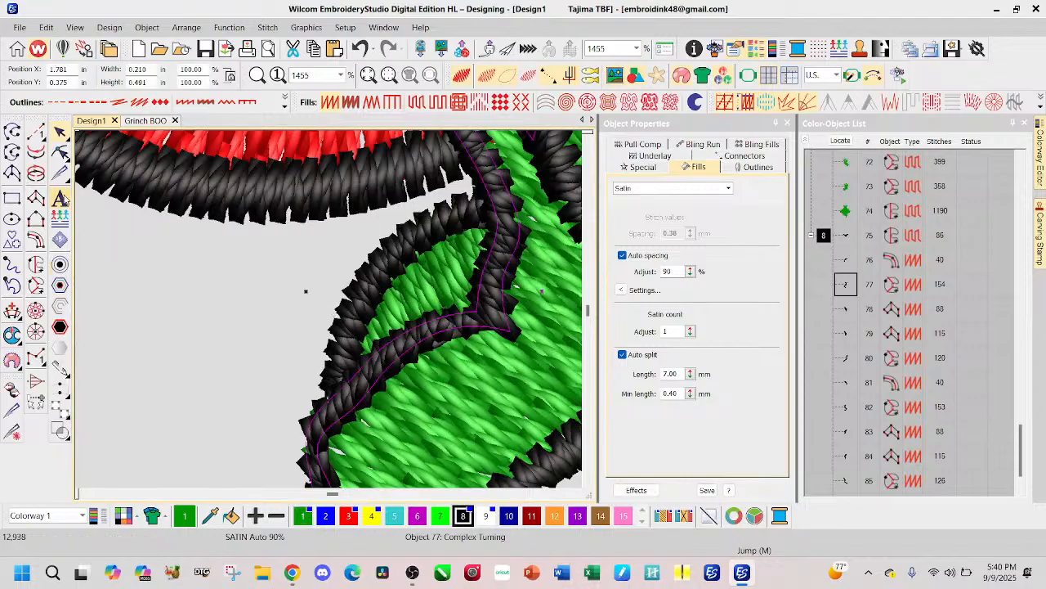
left_click(62, 153)
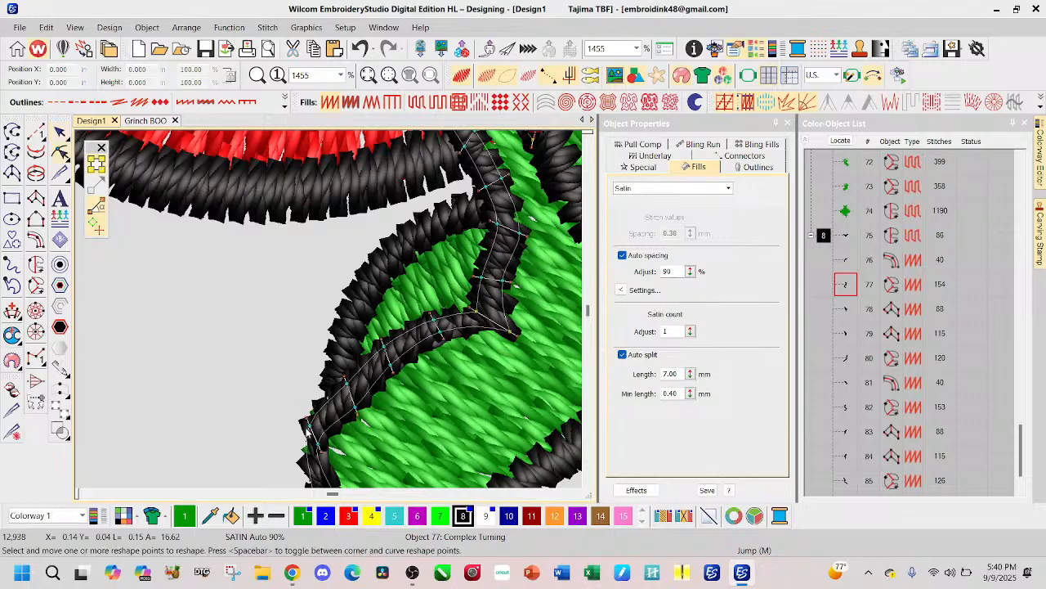
scroll(305, 425, "down", 1)
mouse_move(329, 300)
left_mouse_down()
mouse_move(319, 309)
mouse_move(330, 308)
mouse_move(326, 316)
left_mouse_up()
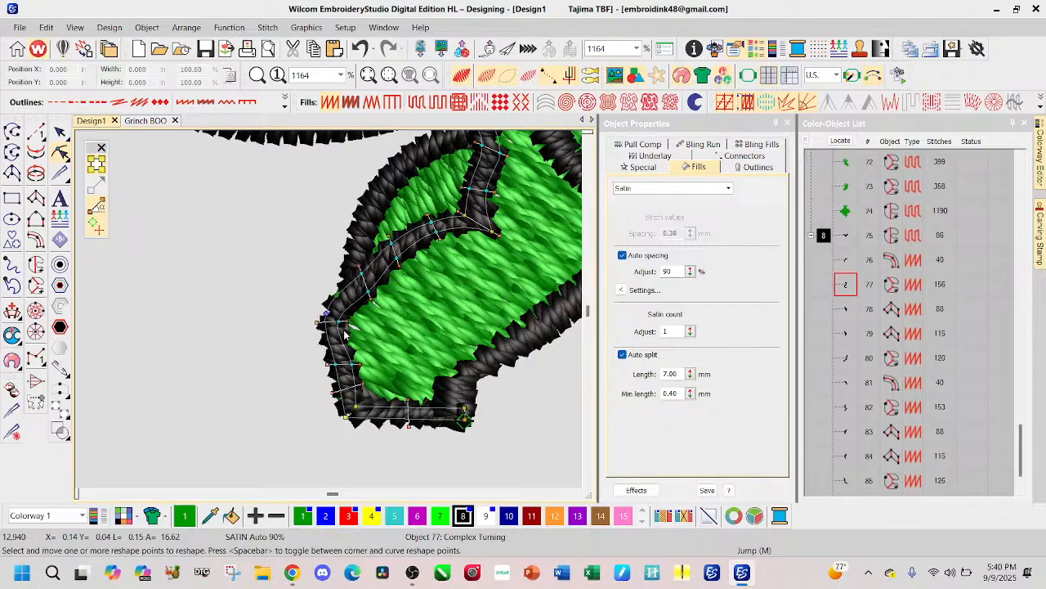
left_click_drag(361, 272, 358, 273)
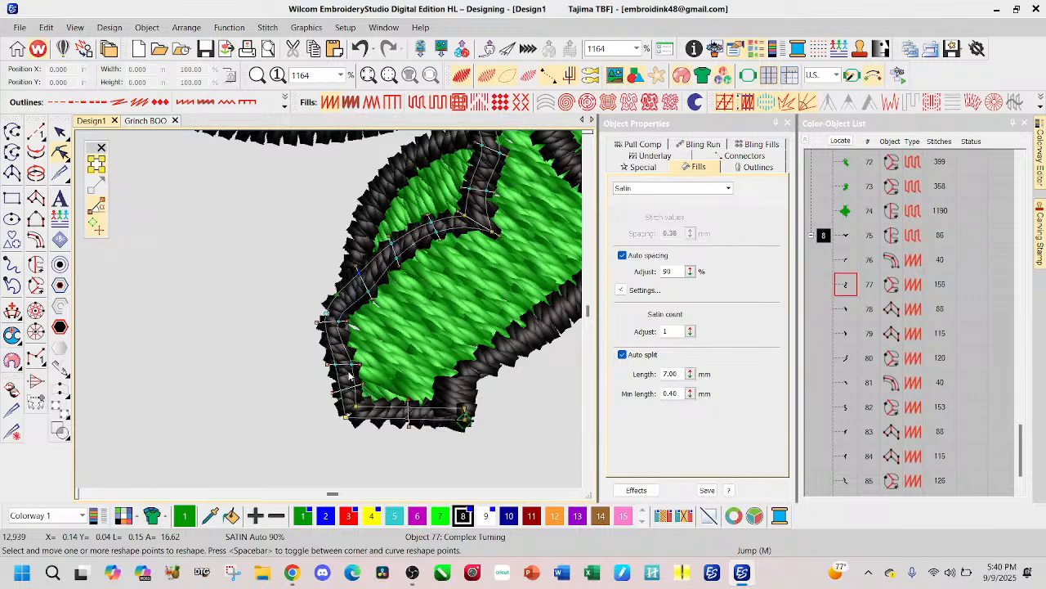
scroll(479, 169, "down", 1)
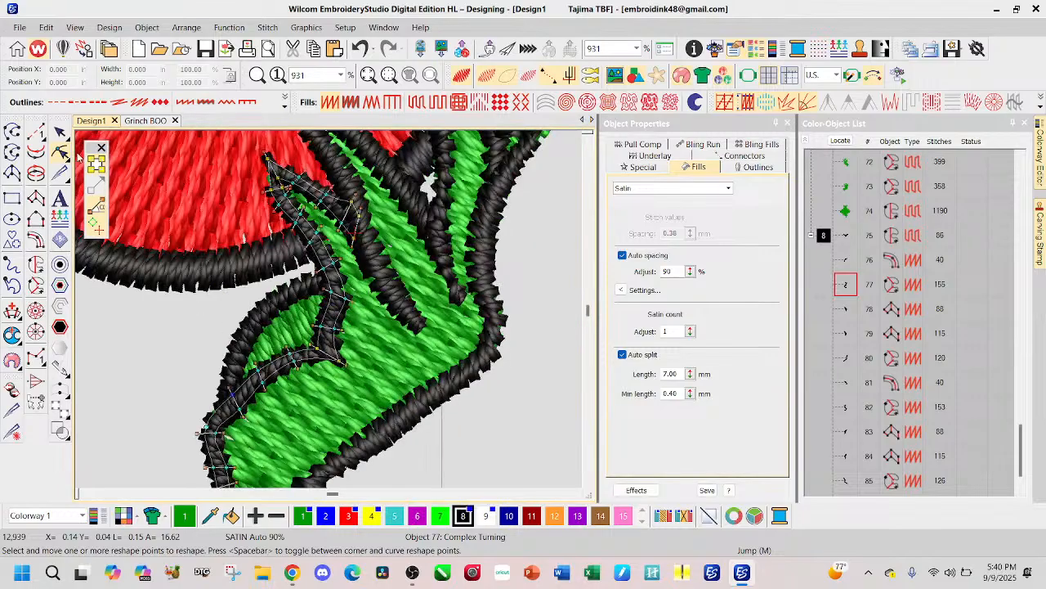
left_click(60, 132)
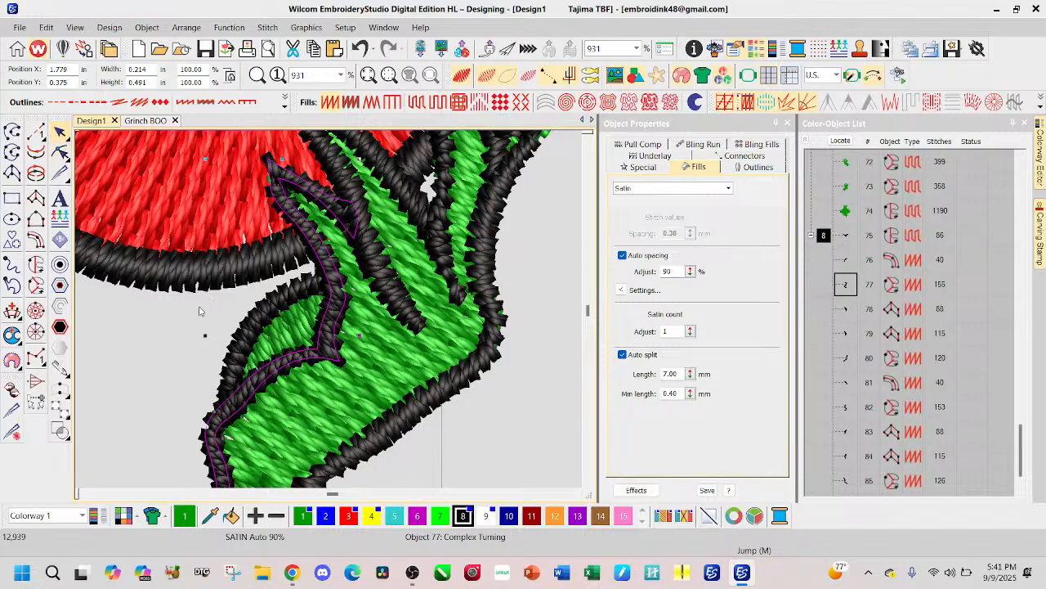
Step: Reshape the O-side hand's outermost finger outline at its tip, turning the stitch angle line across the finger and moving the inner notch point
scroll(260, 345, "down", 2)
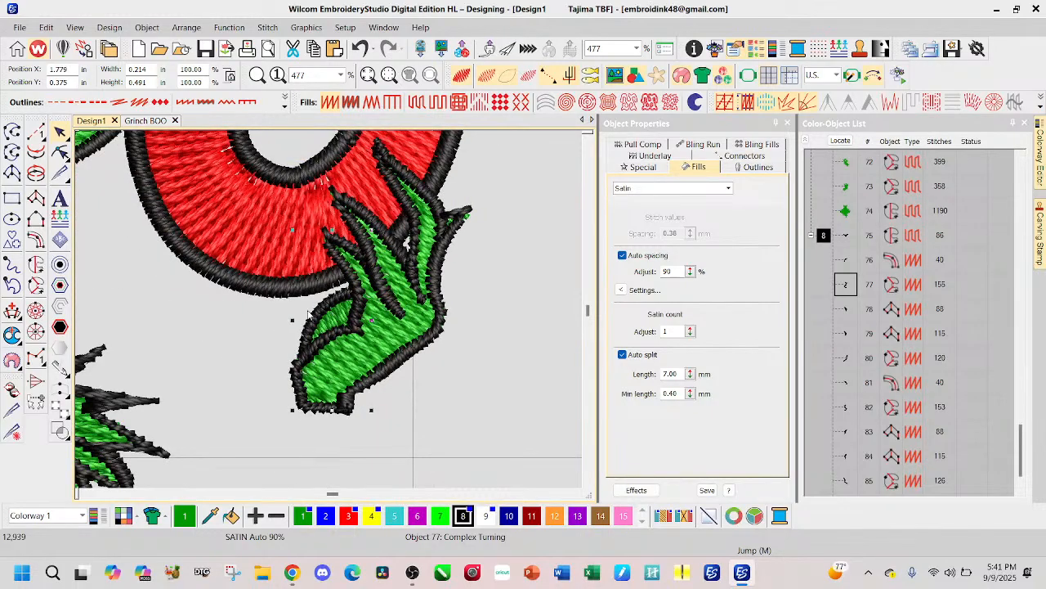
scroll(458, 220, "up", 3)
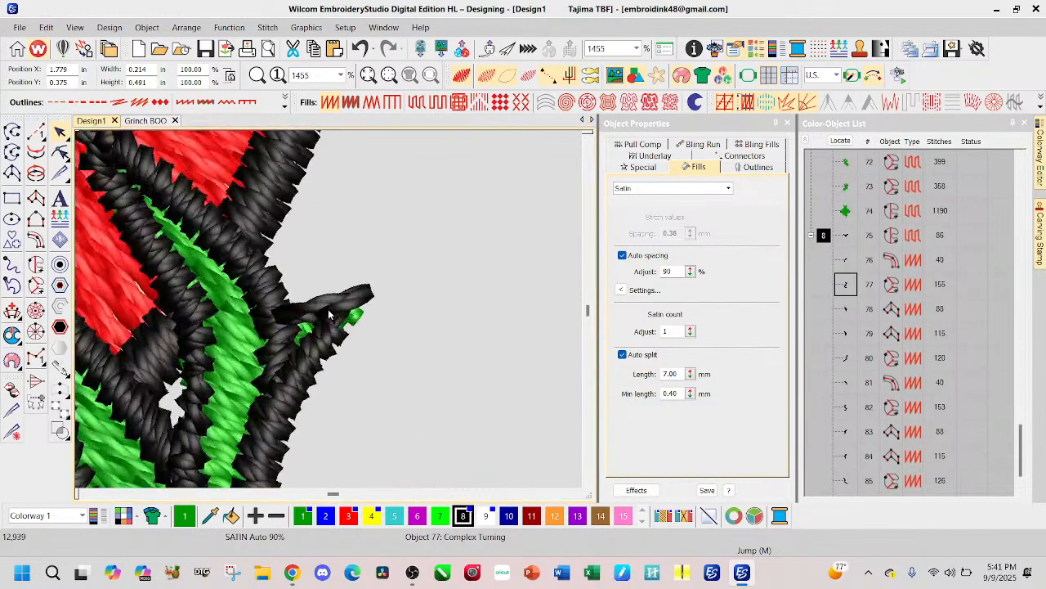
left_click(329, 335)
left_click(330, 335)
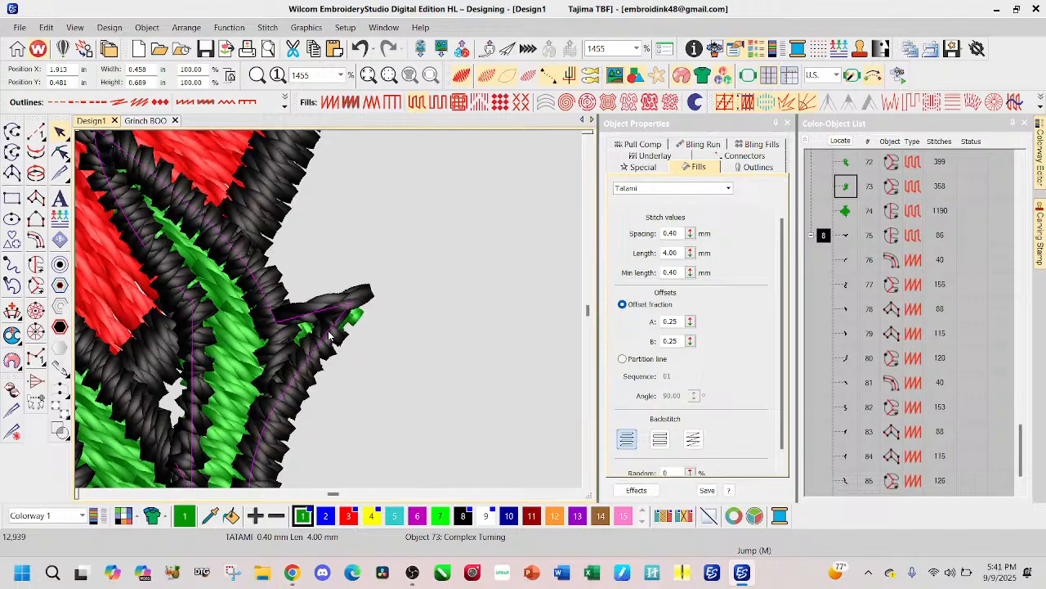
left_click(373, 296)
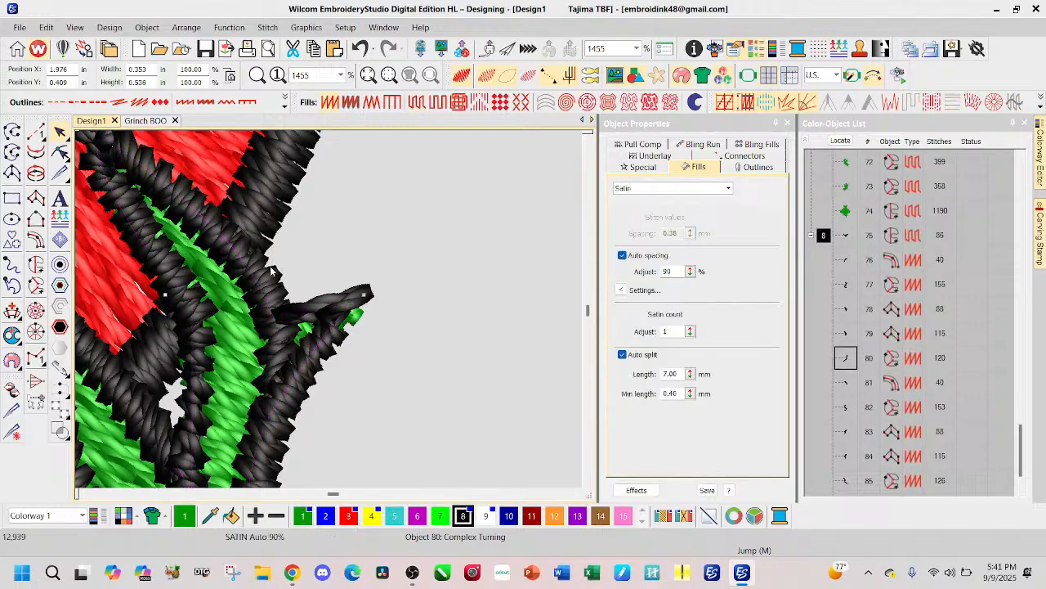
left_click(60, 153)
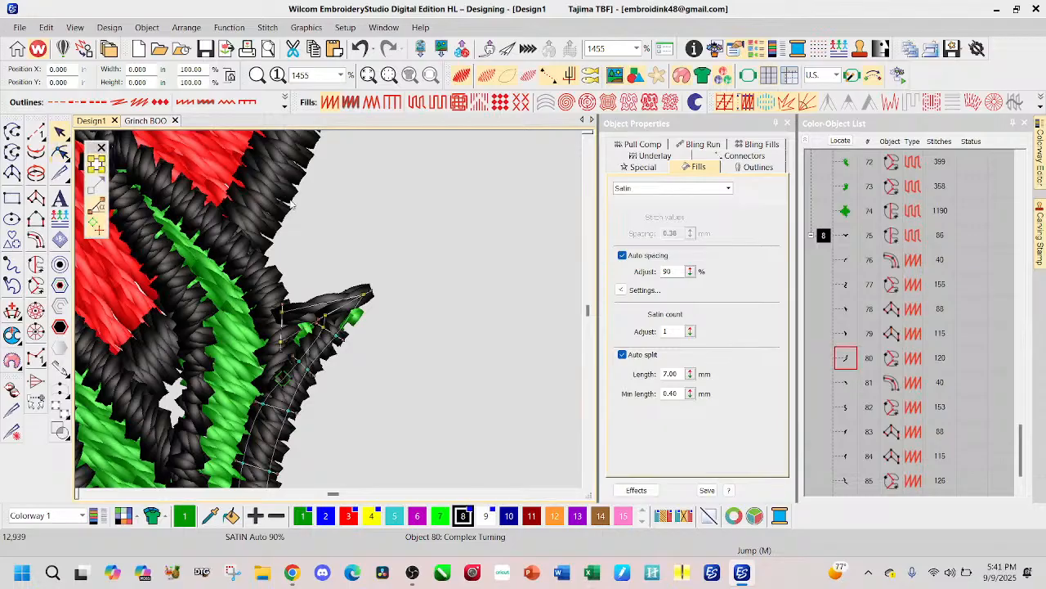
scroll(341, 331, "up", 2)
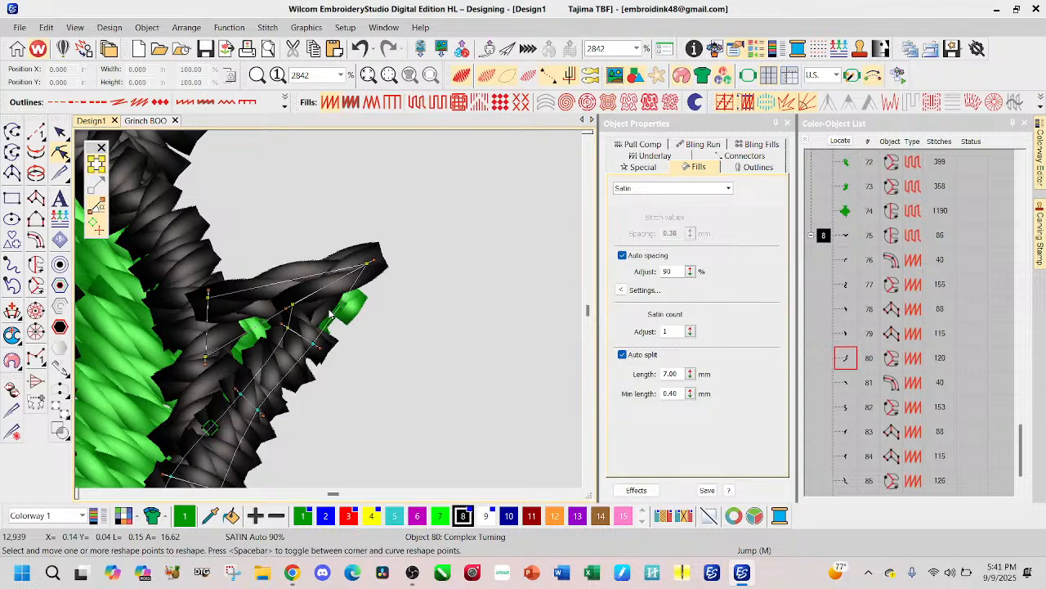
left_click(279, 285)
left_click_drag(374, 260, 304, 269)
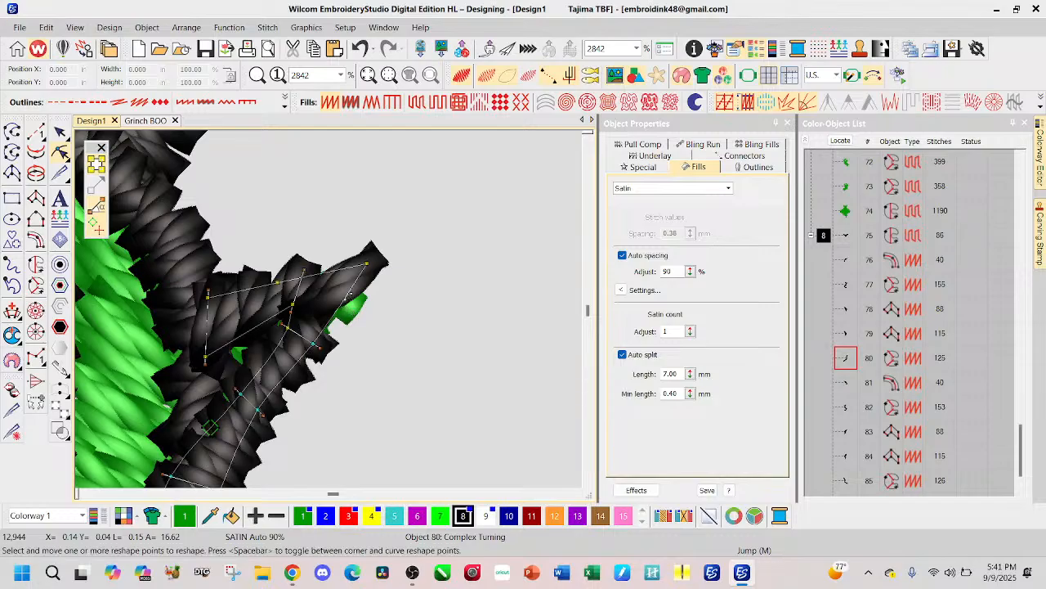
mouse_move(320, 319)
left_mouse_down()
mouse_move(293, 314)
mouse_move(262, 330)
mouse_move(302, 310)
left_mouse_up()
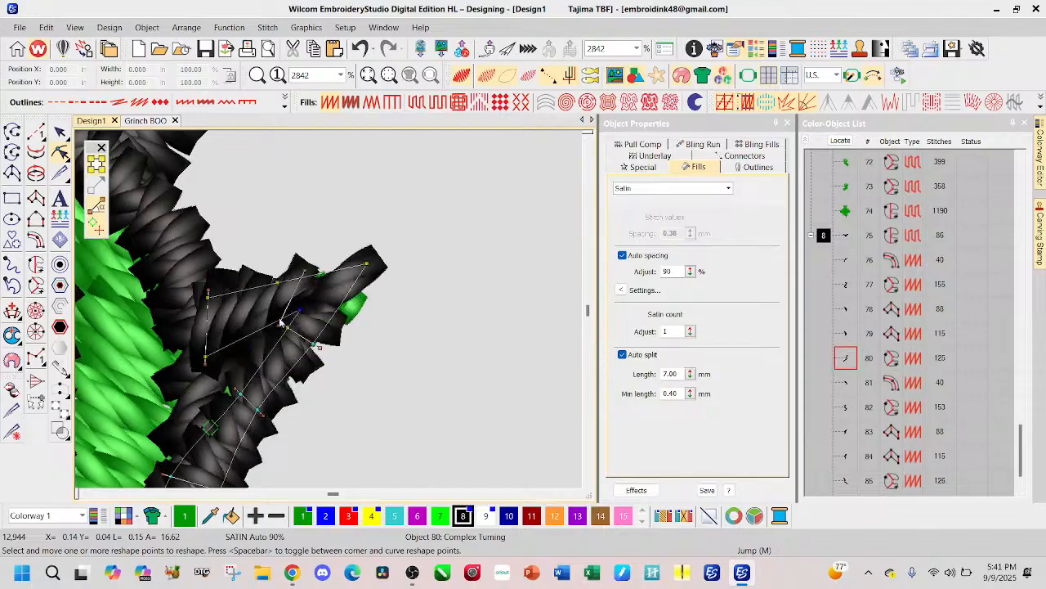
left_click(59, 131)
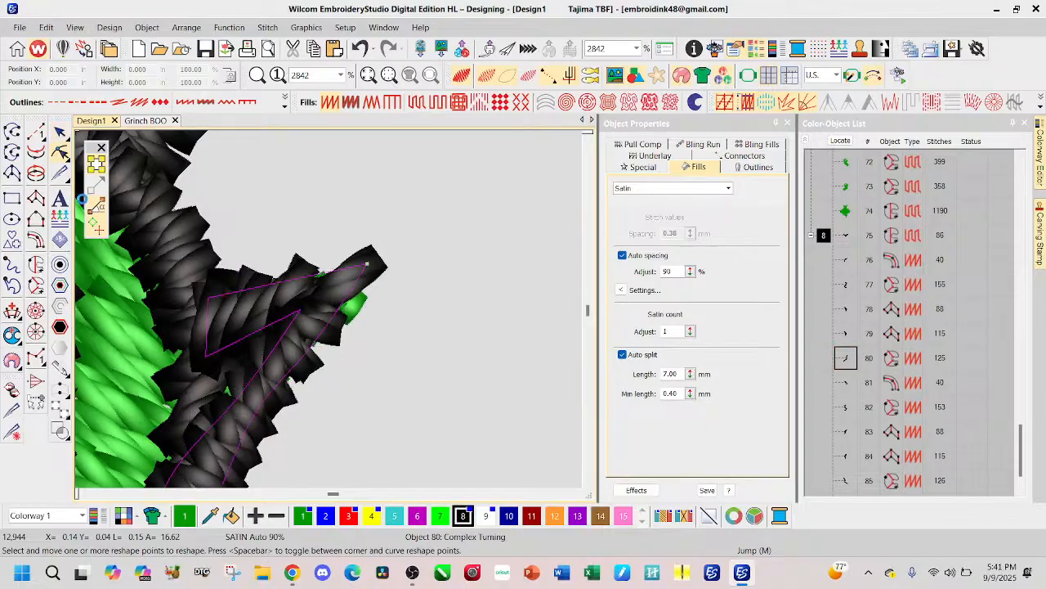
Step: Compare the whole edited design with the original Grinch BOO design, and return to Design1
scroll(364, 336, "down", 5)
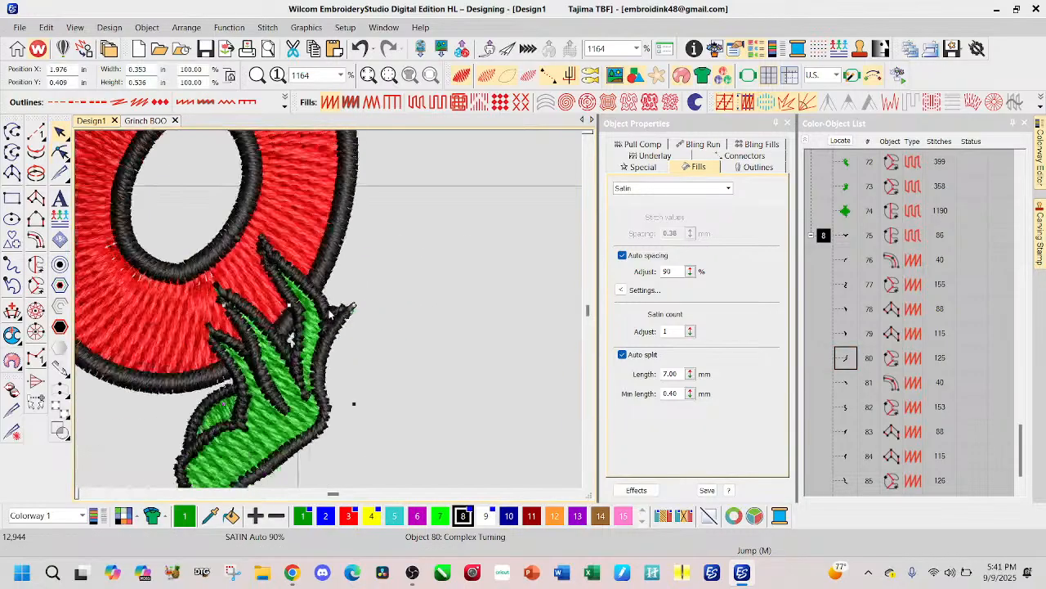
left_click(388, 320)
scroll(337, 331, "down", 3)
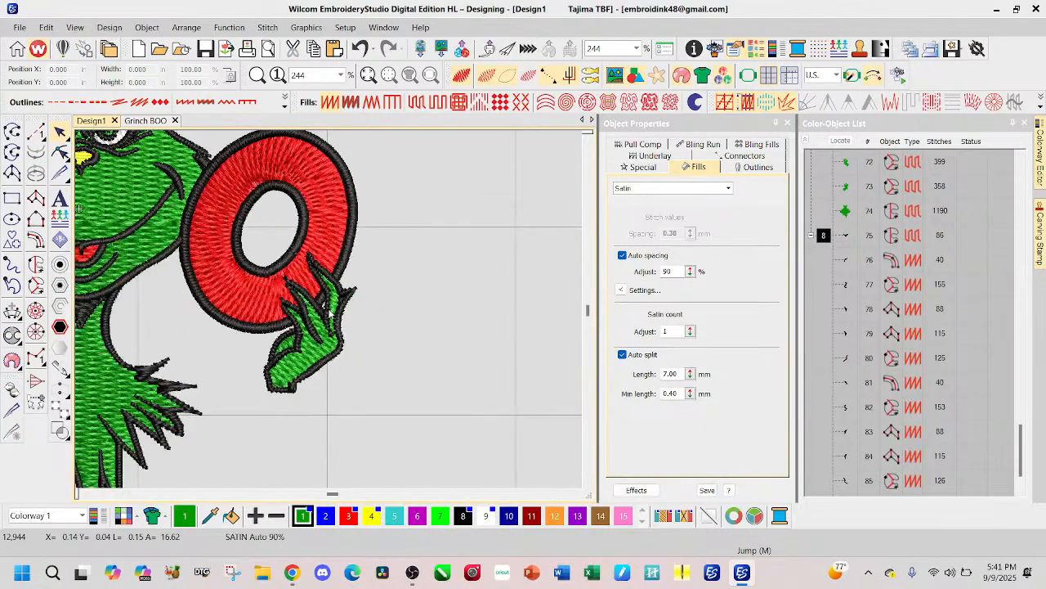
scroll(327, 312, "down", 1)
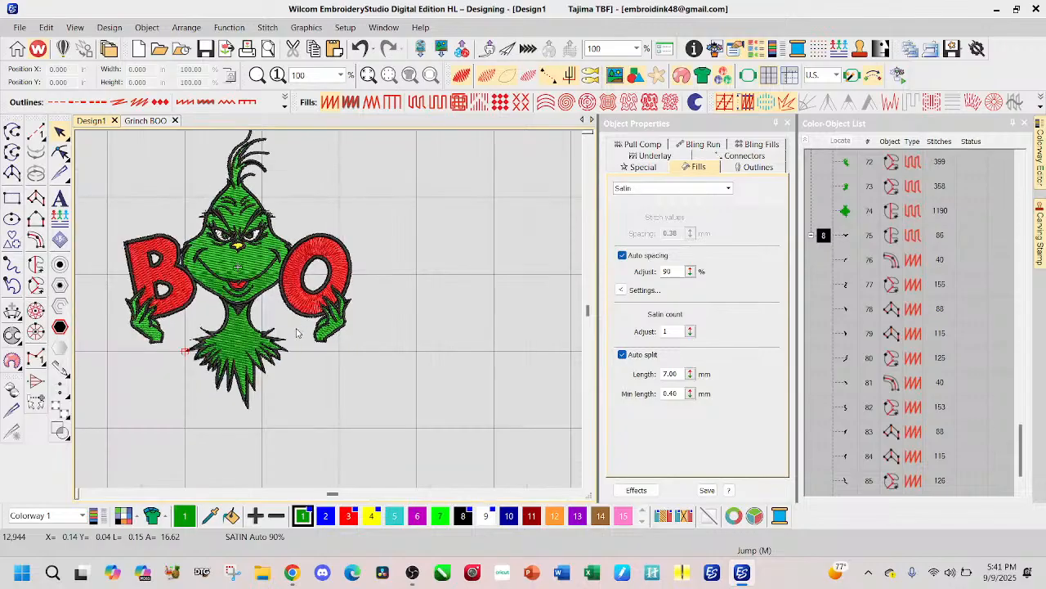
left_click(145, 120)
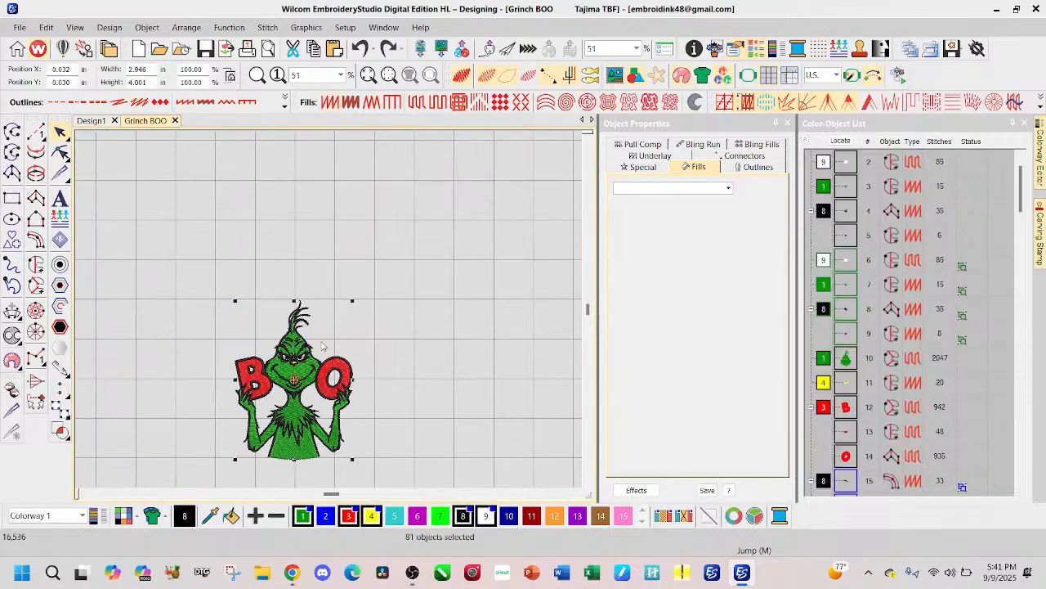
scroll(340, 412, "down", 1)
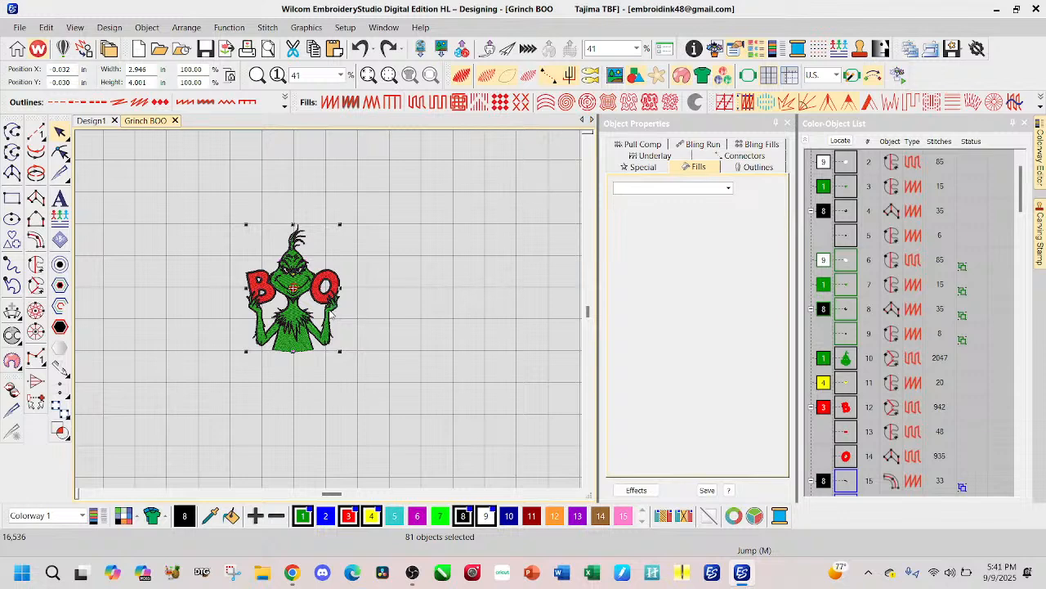
left_click(92, 121)
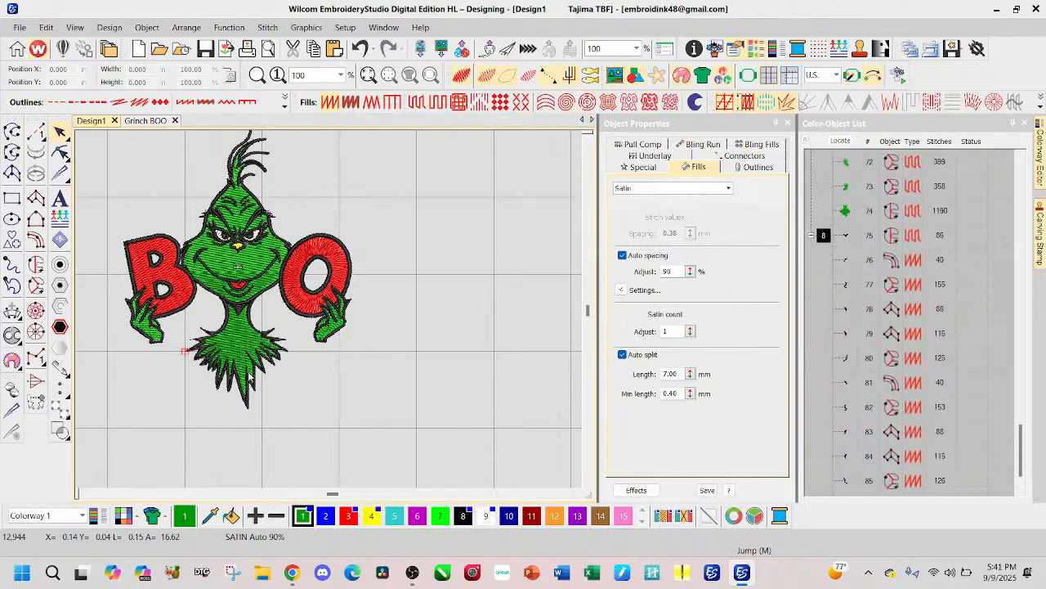
Step: Reshape the green face fill by setting points where jaw meets neck, deleting one chin point and pulling the chin's centre point down into the neck
scroll(239, 290, "up", 3)
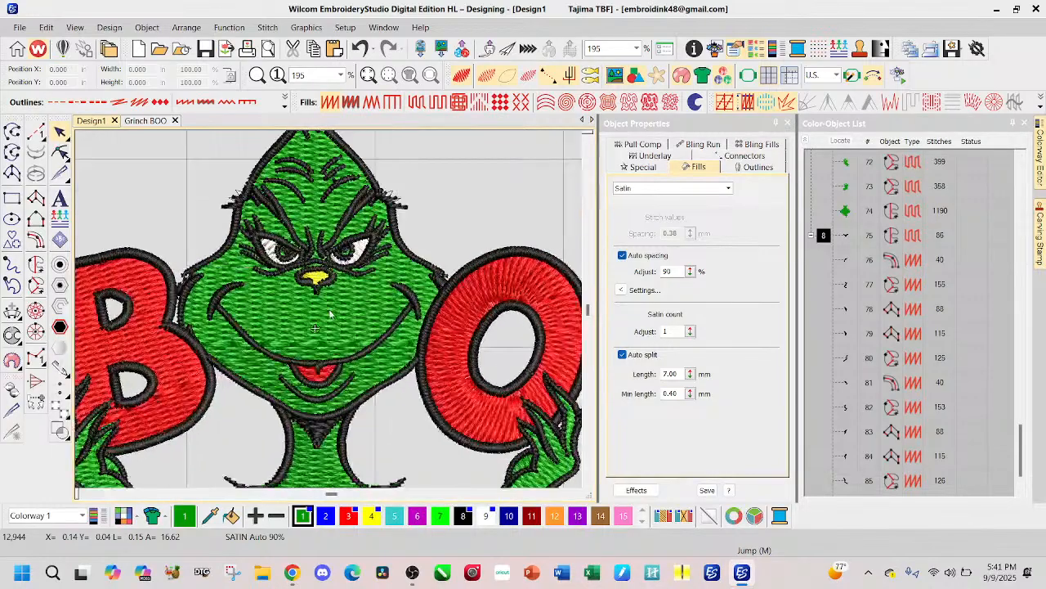
left_click(343, 321)
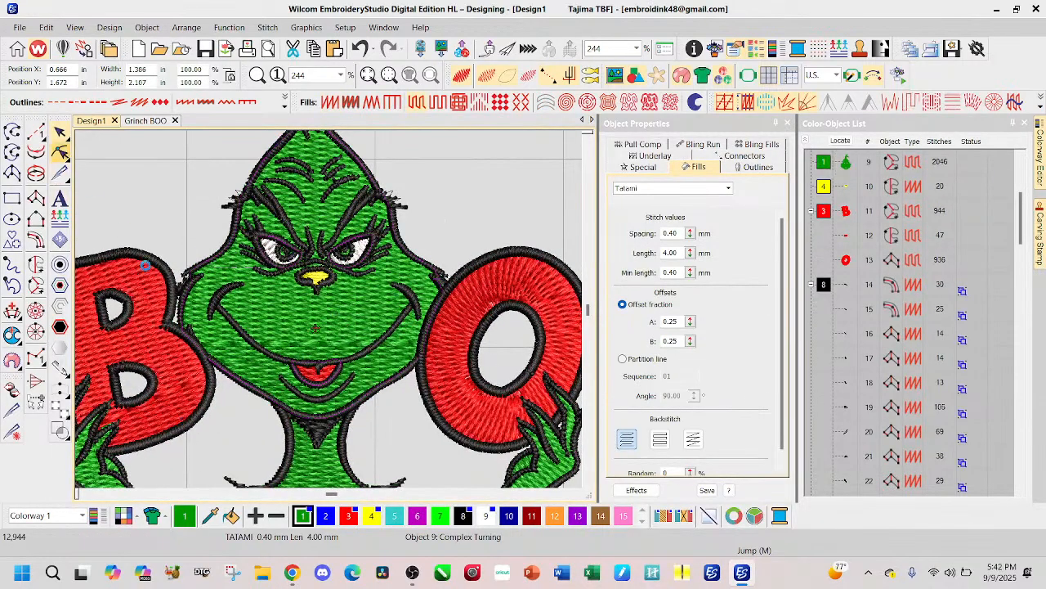
left_click(59, 152)
scroll(329, 323, "up", 3)
scroll(319, 294, "down", 2)
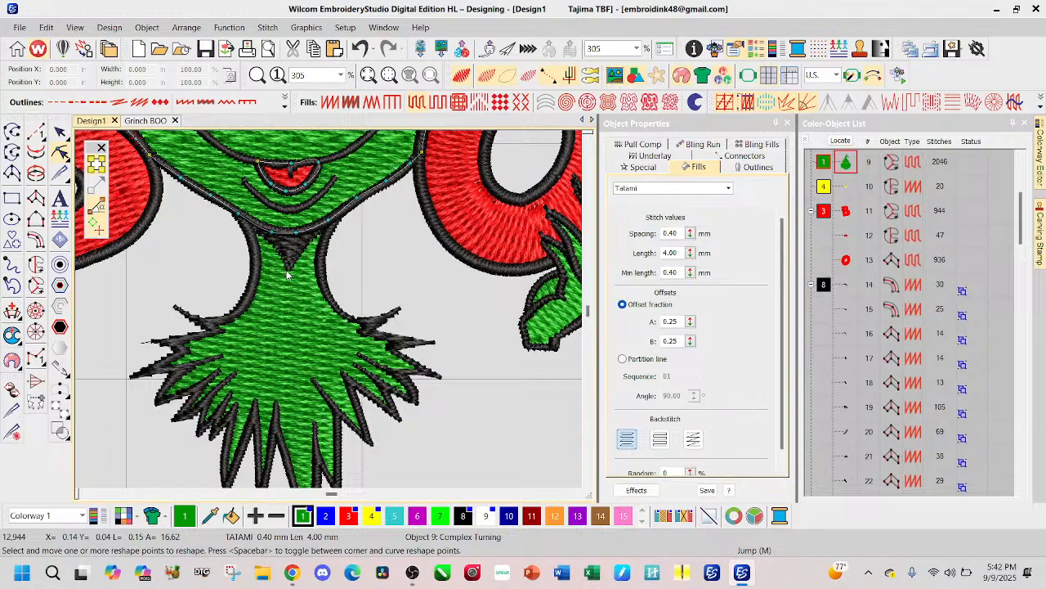
left_click(341, 215)
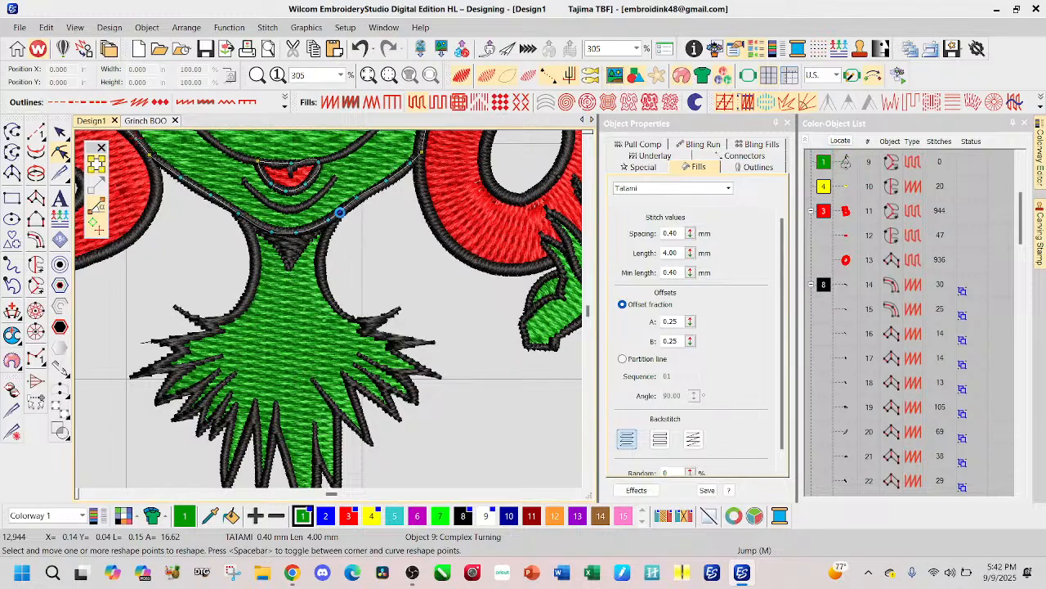
left_click(246, 218)
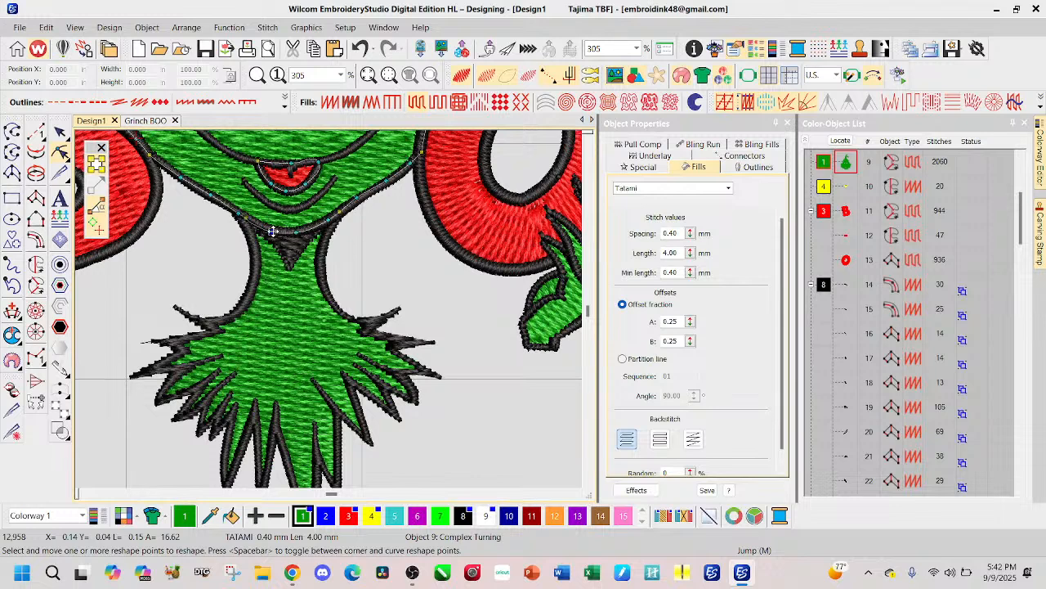
left_click(273, 233)
key("Delete")
left_click_drag(296, 234, 292, 274)
left_click_drag(297, 280, 299, 282)
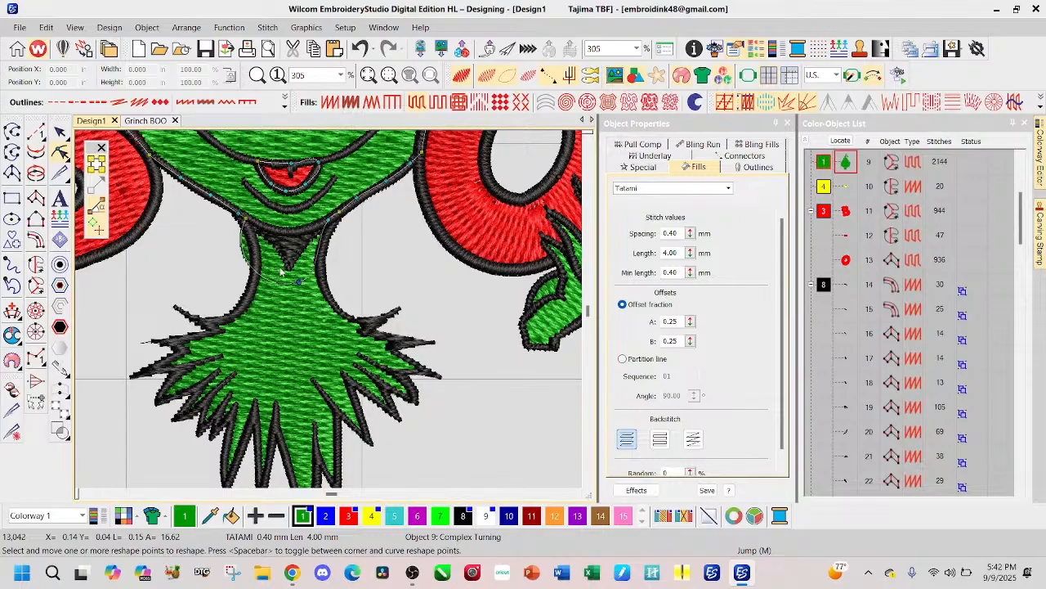
Step: Add and adjust points on both sides of the face fill's neck extension to follow the neck outlines, and centre its bottom point
right_click(241, 243)
left_click_drag(241, 243, 254, 244)
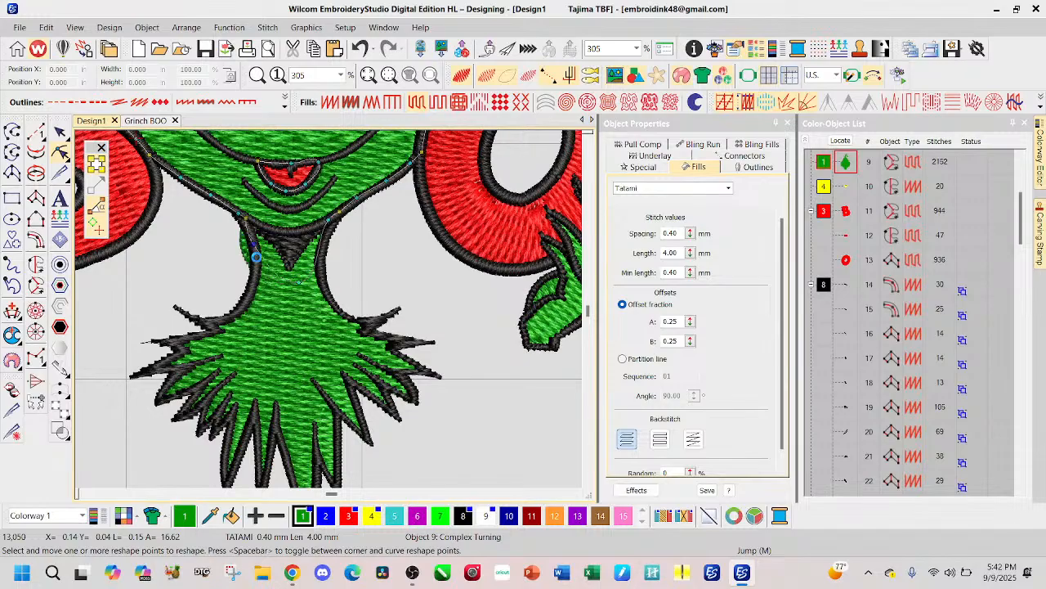
right_click(265, 263)
left_click_drag(266, 263, 258, 268)
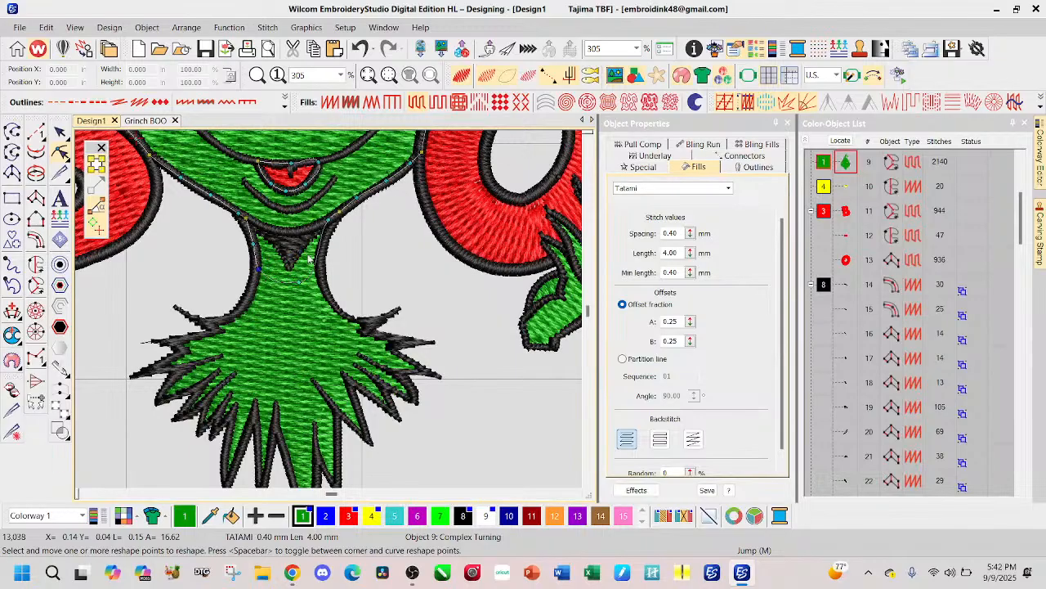
left_click(293, 280)
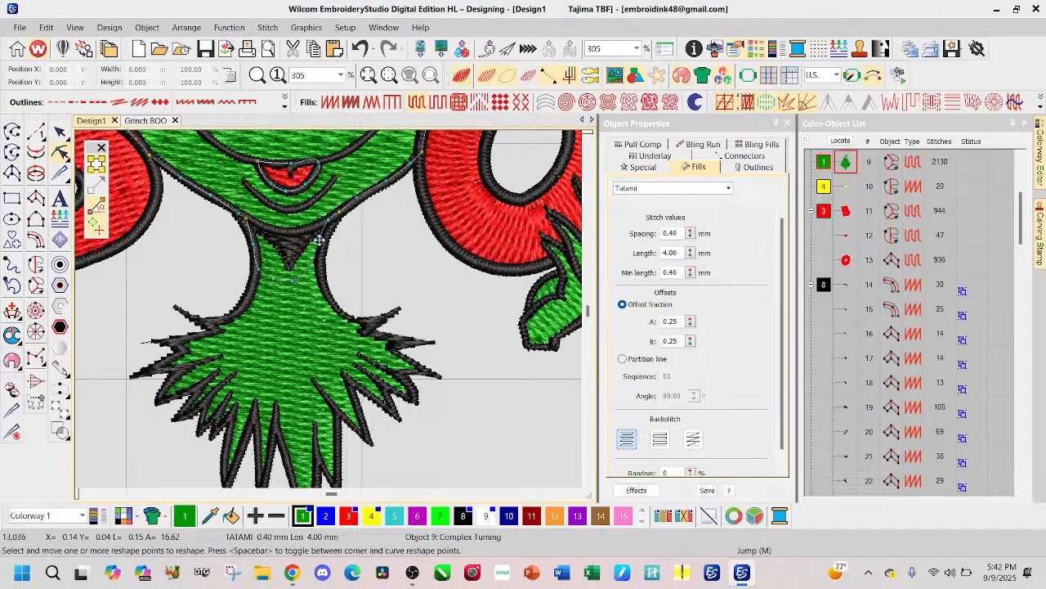
left_click_drag(318, 240, 318, 266)
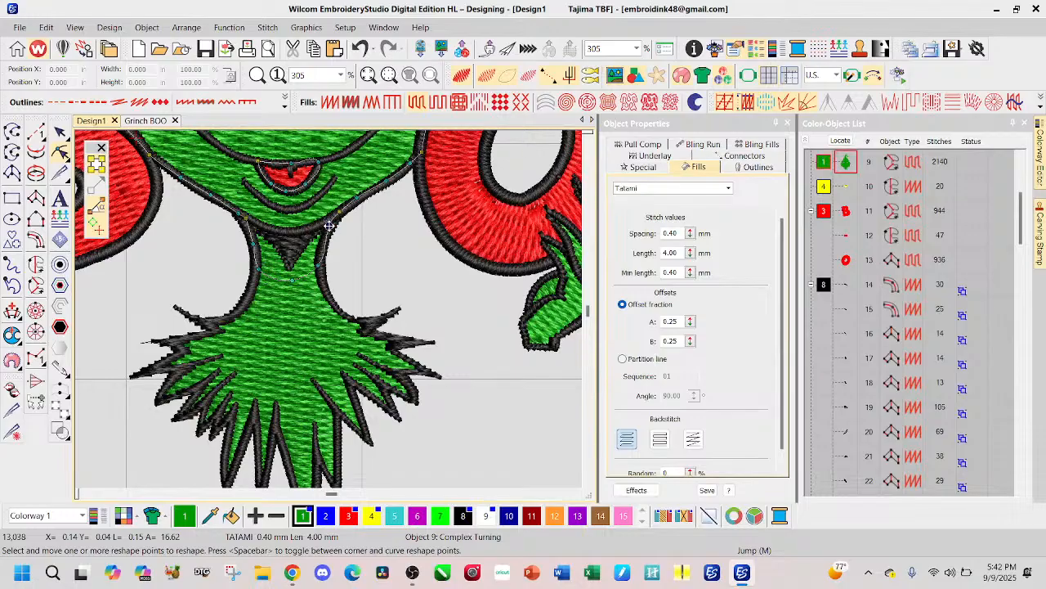
left_click_drag(327, 230, 328, 232)
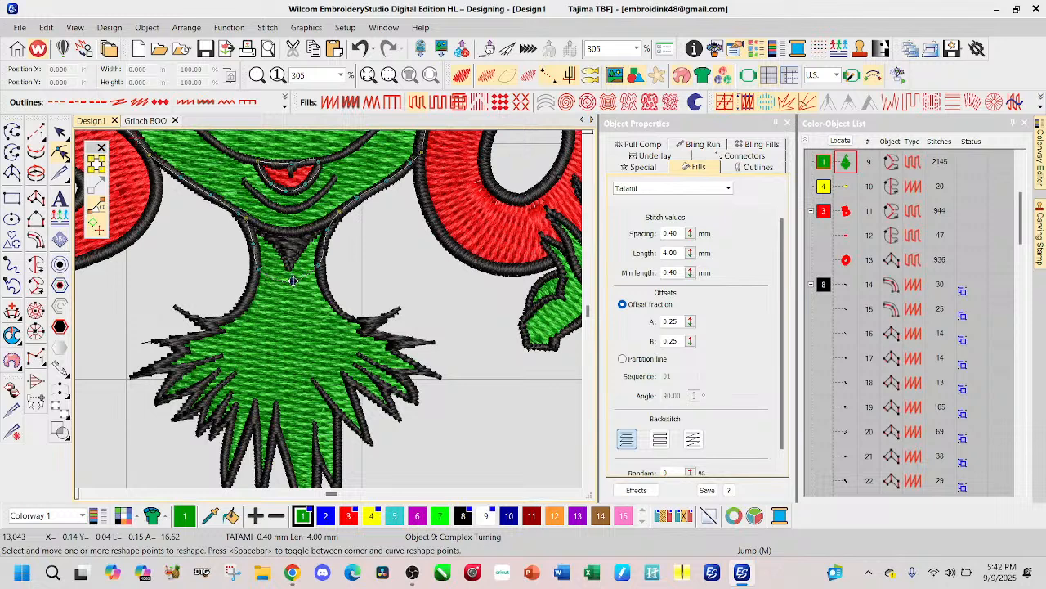
left_click(293, 281)
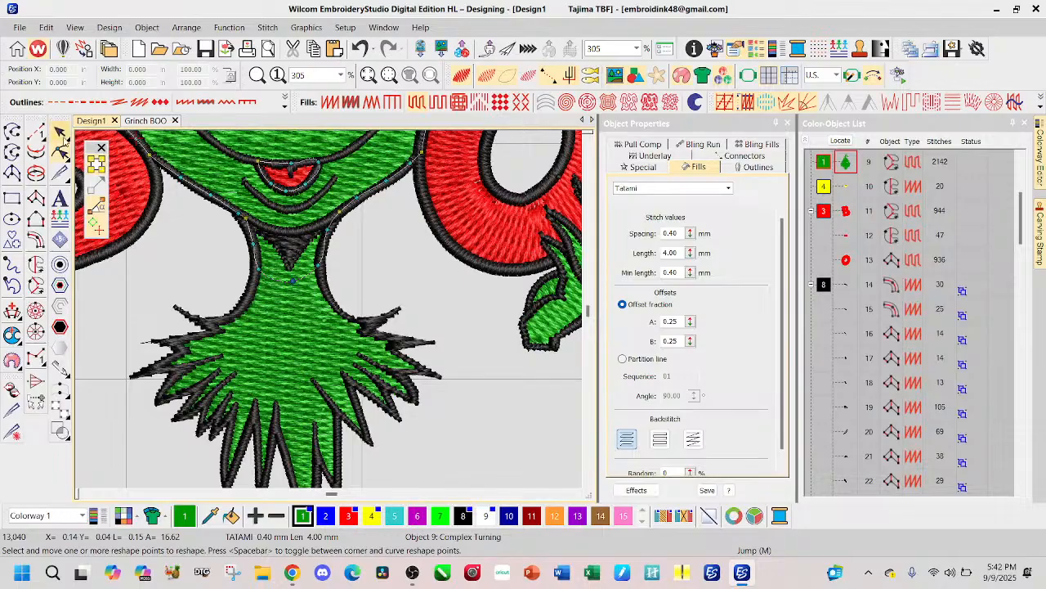
left_click(59, 132)
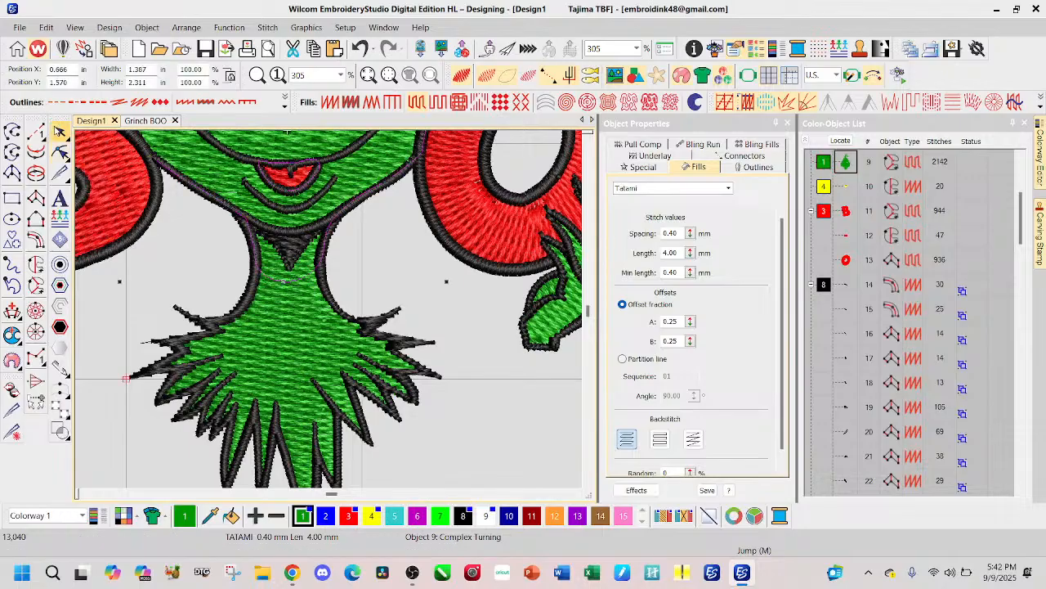
Step: Delete the green fur collar fill and the black neck and collar outline object
left_click(288, 354)
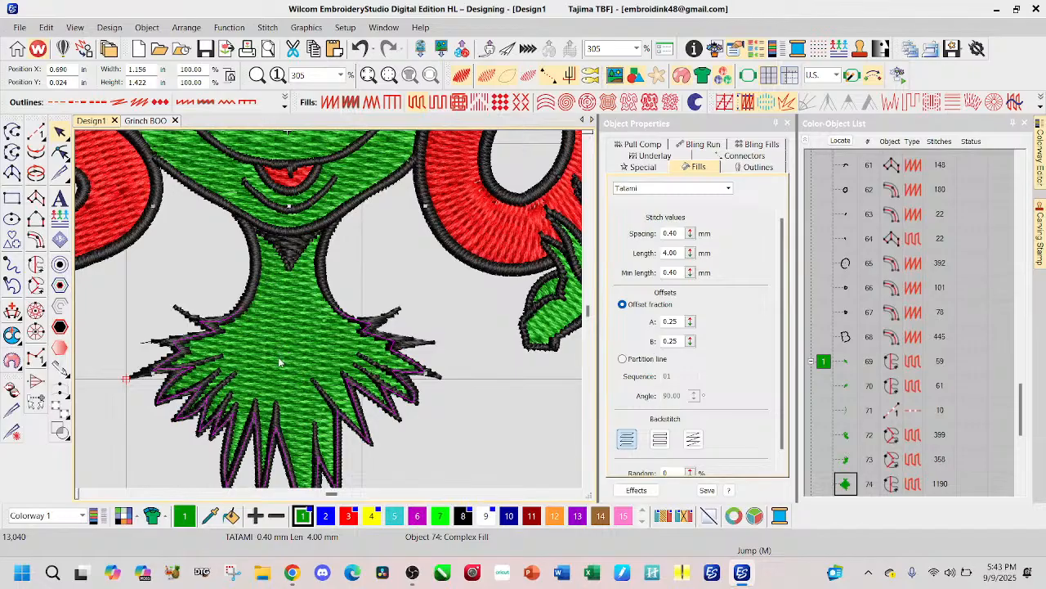
key("Delete")
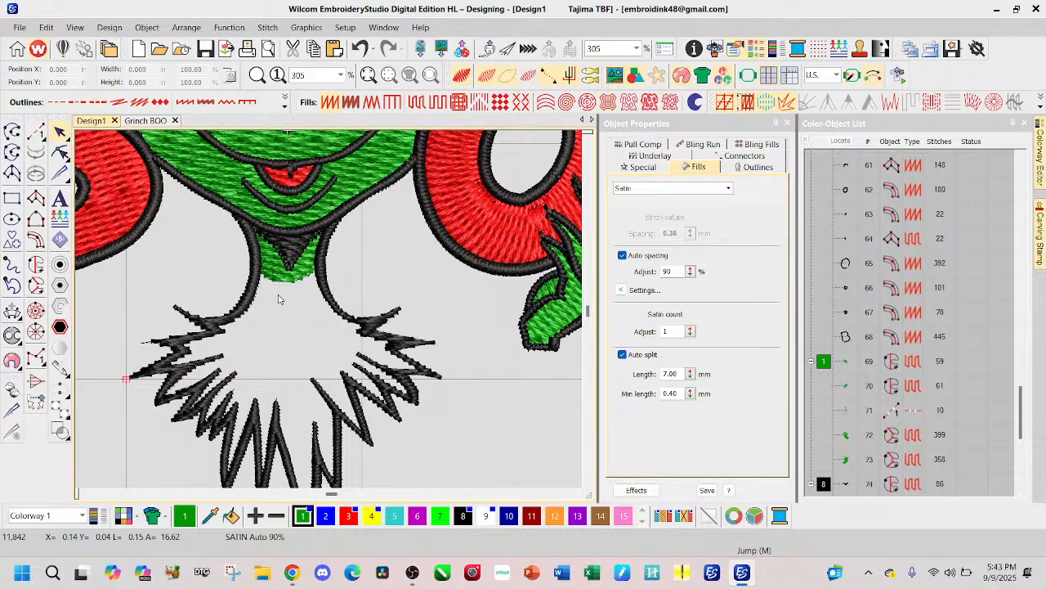
left_click(326, 292)
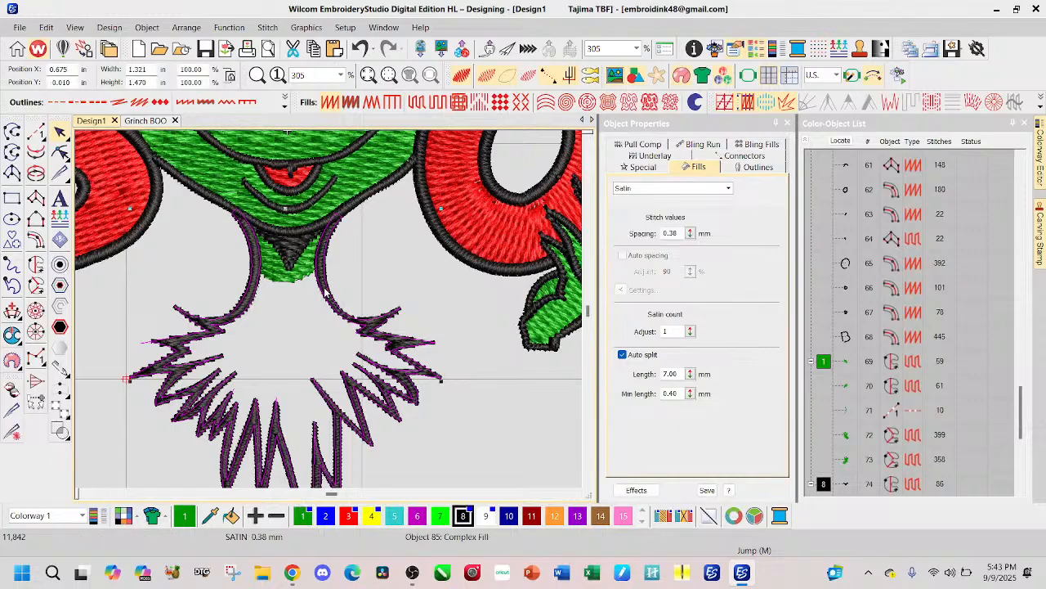
key("Delete")
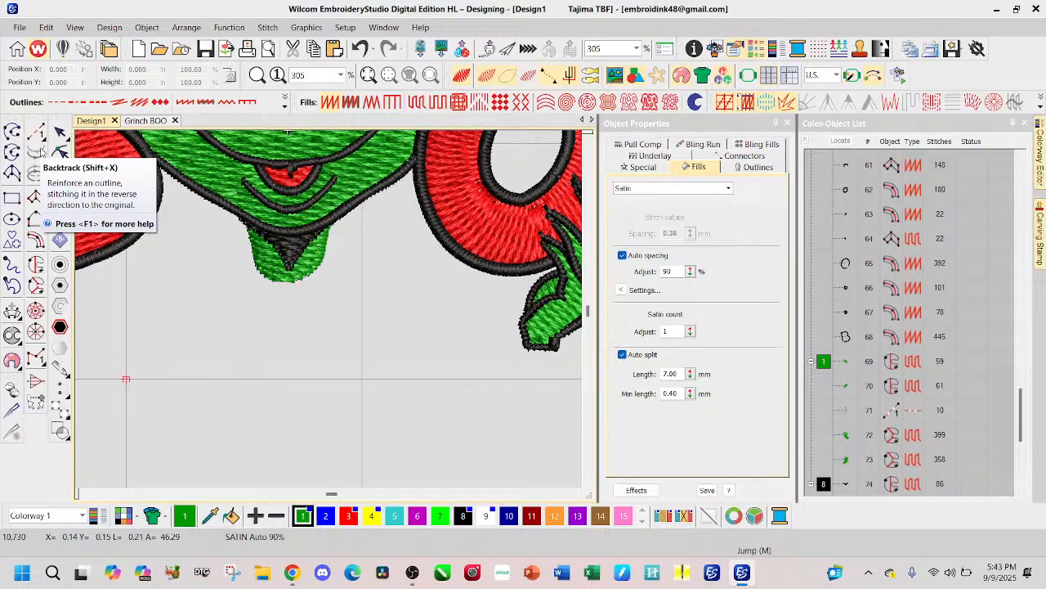
Step: Digitize a green open run-stitch outline along the neck extension's edge, from one side of the jaw round the bottom to the other
left_click(462, 77)
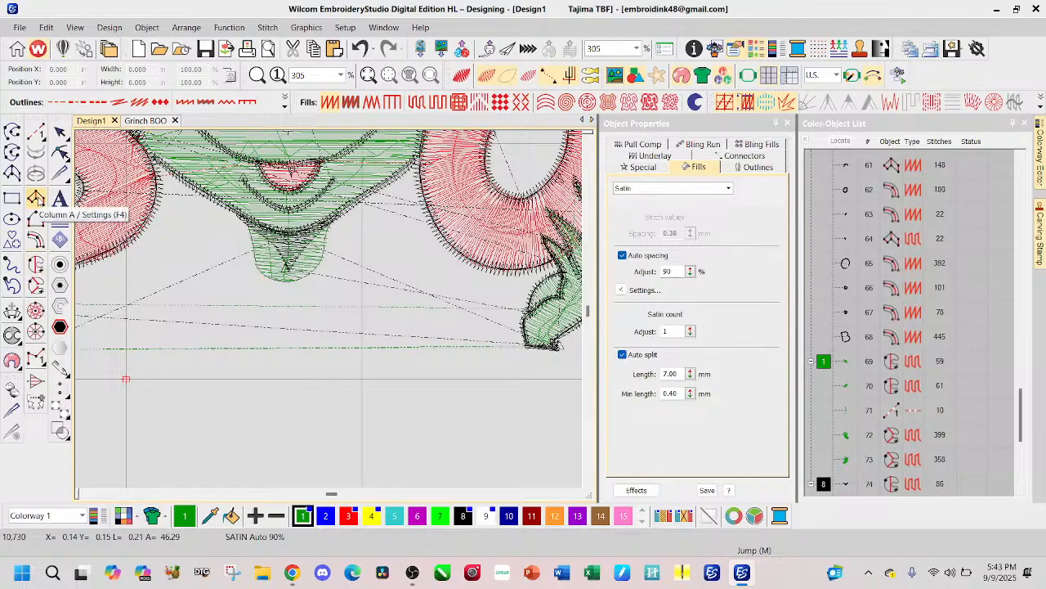
left_click(36, 131)
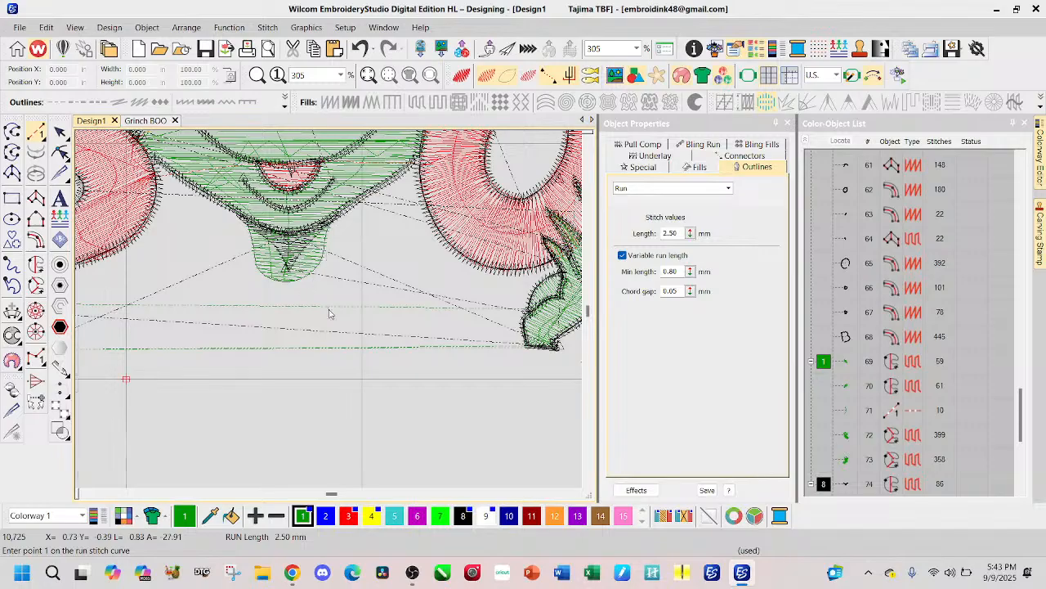
scroll(331, 267, "up", 3)
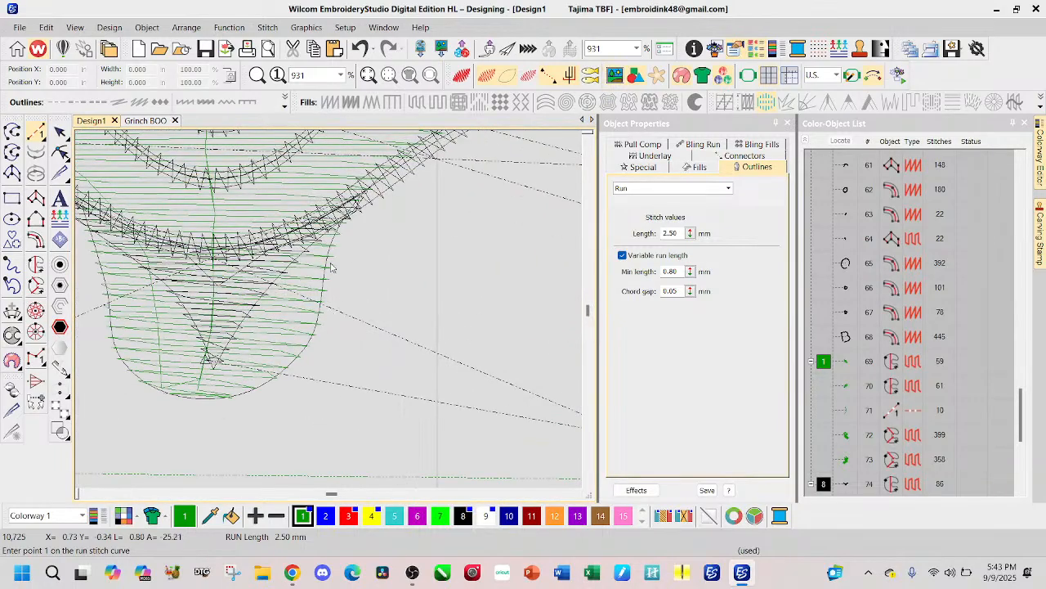
left_click(353, 211)
left_click(317, 310)
left_click(314, 344)
left_click(259, 391)
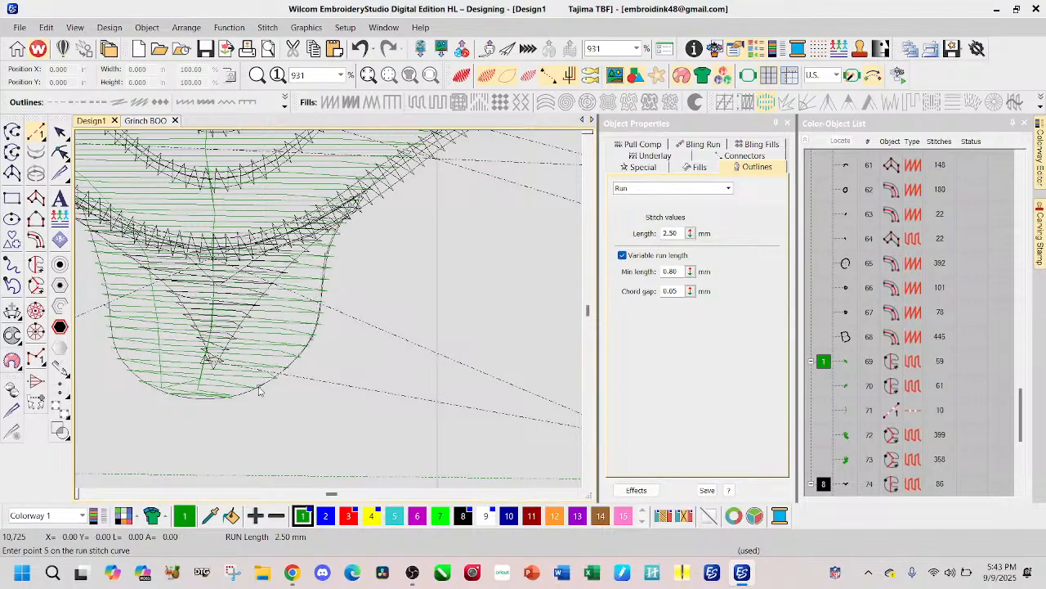
left_click(201, 397)
left_click(151, 388)
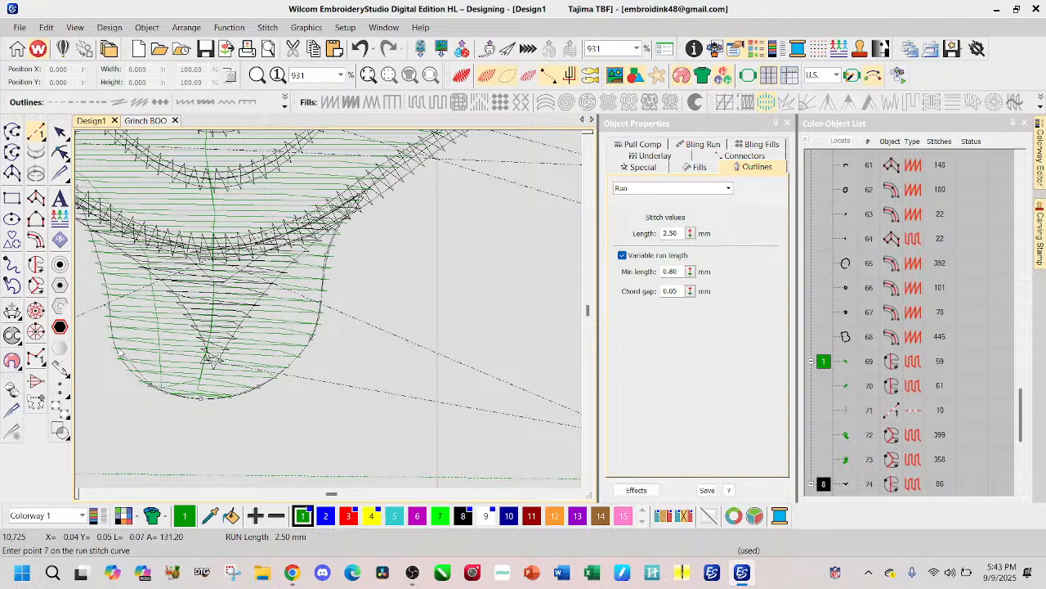
left_click(119, 353)
left_click(219, 291)
left_click(205, 244)
left_click(194, 216)
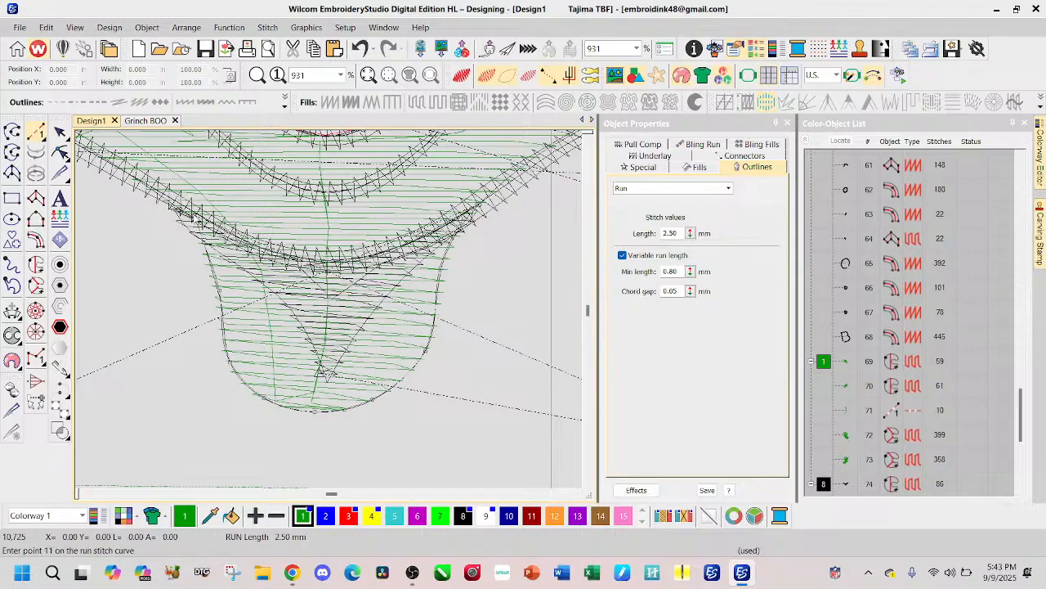
key("Return")
key("Escape")
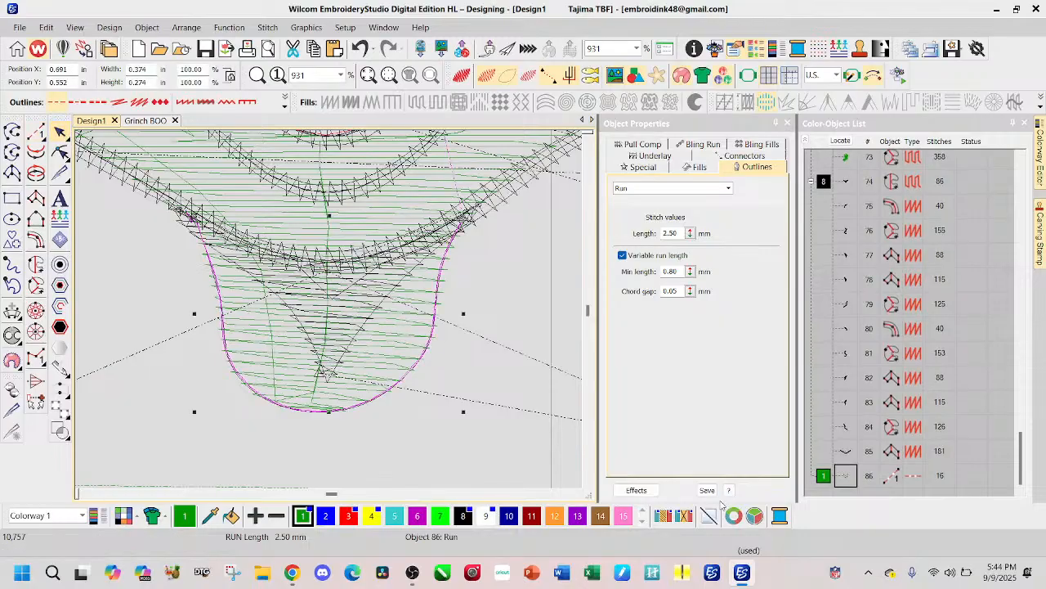
Step: Convert the neck's run outline to satin and display the design as realistic stitching
left_click(204, 104)
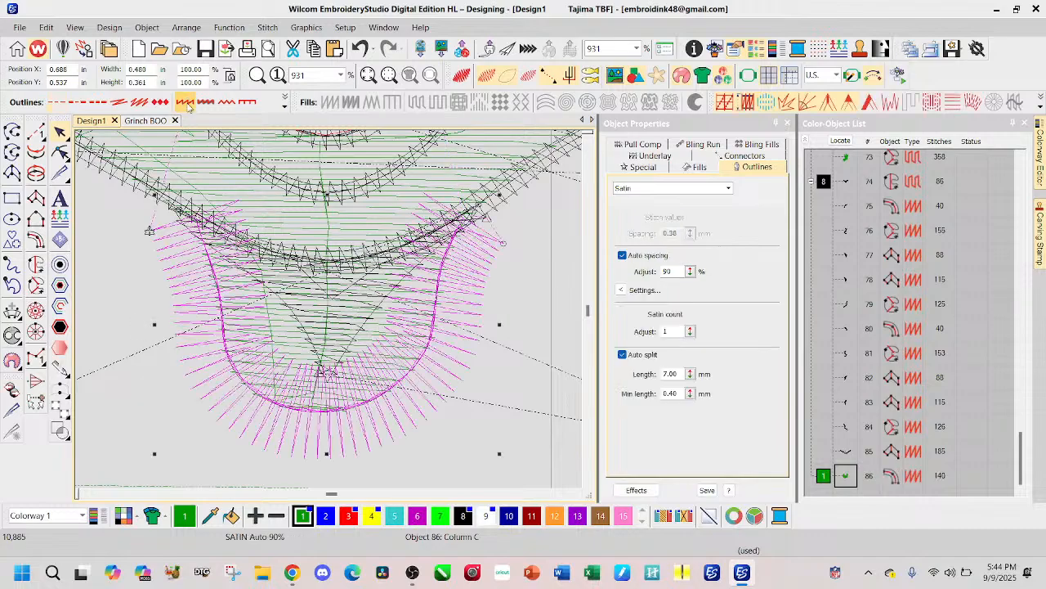
left_click(461, 75)
scroll(459, 261, "down", 3)
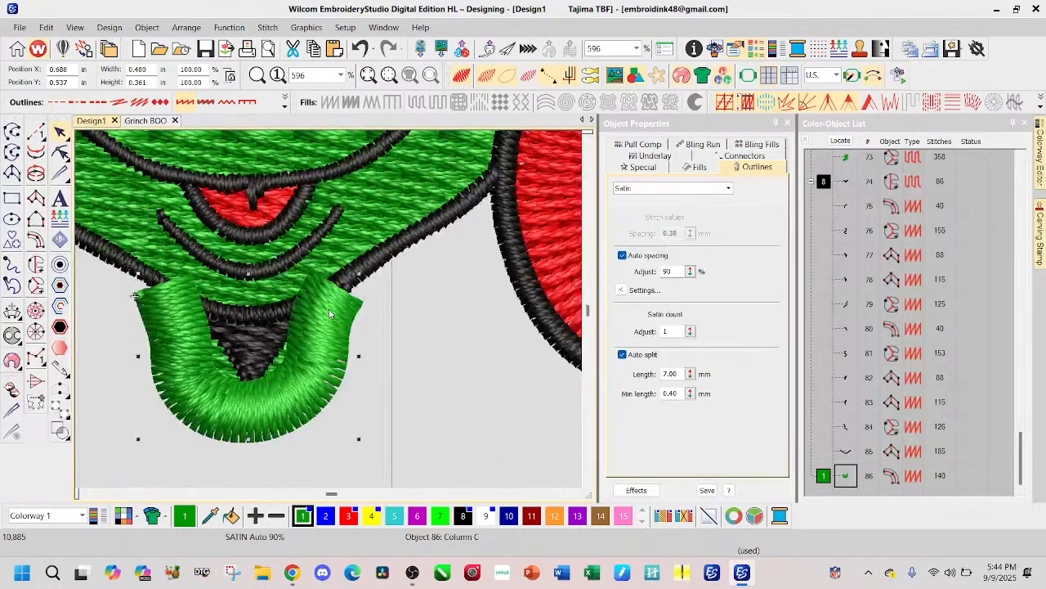
Step: Narrow the neck outline's satin column width to 0.02 in, and widen it to 0.03 in
left_click(643, 167)
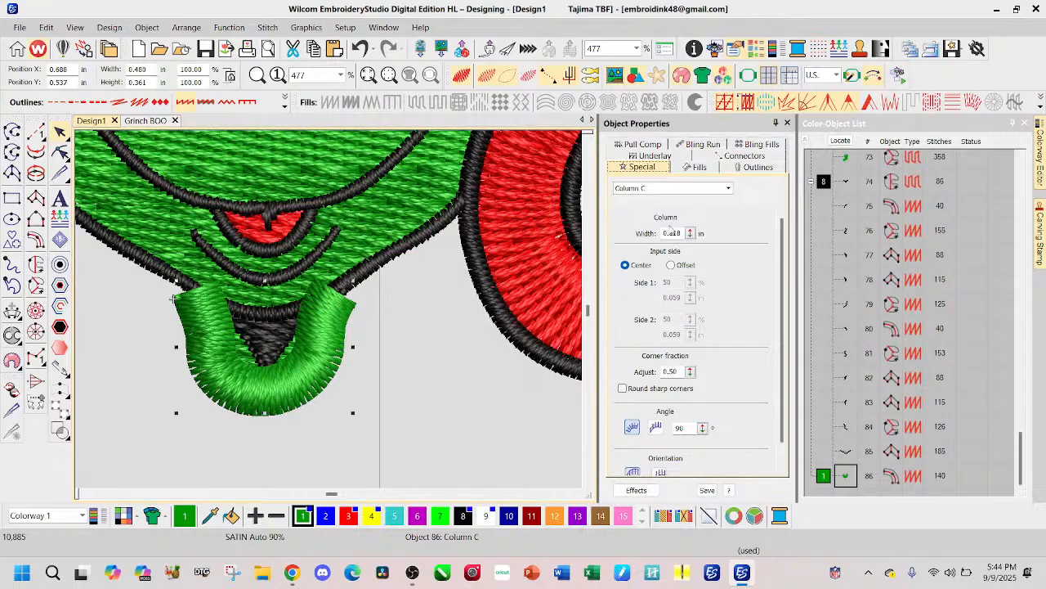
double_click(671, 233)
type("0.02")
key("Return")
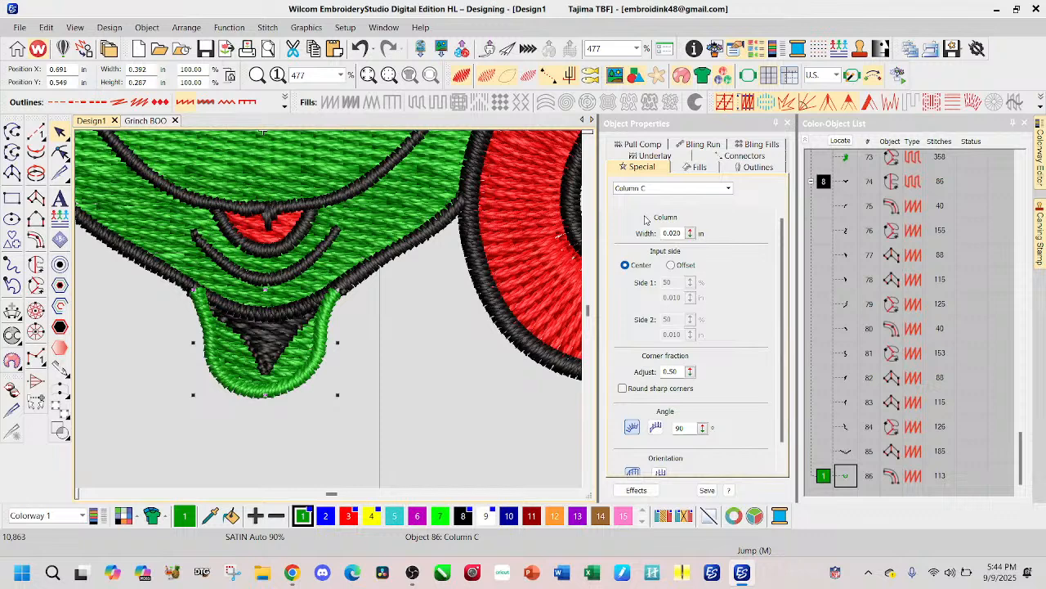
left_click(676, 236)
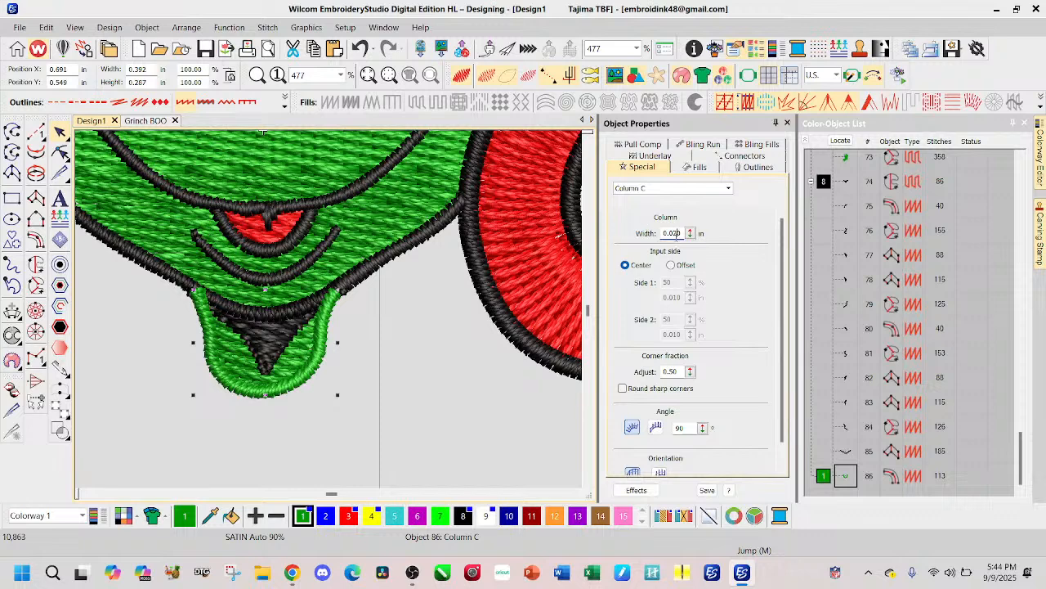
type("3")
key("Return")
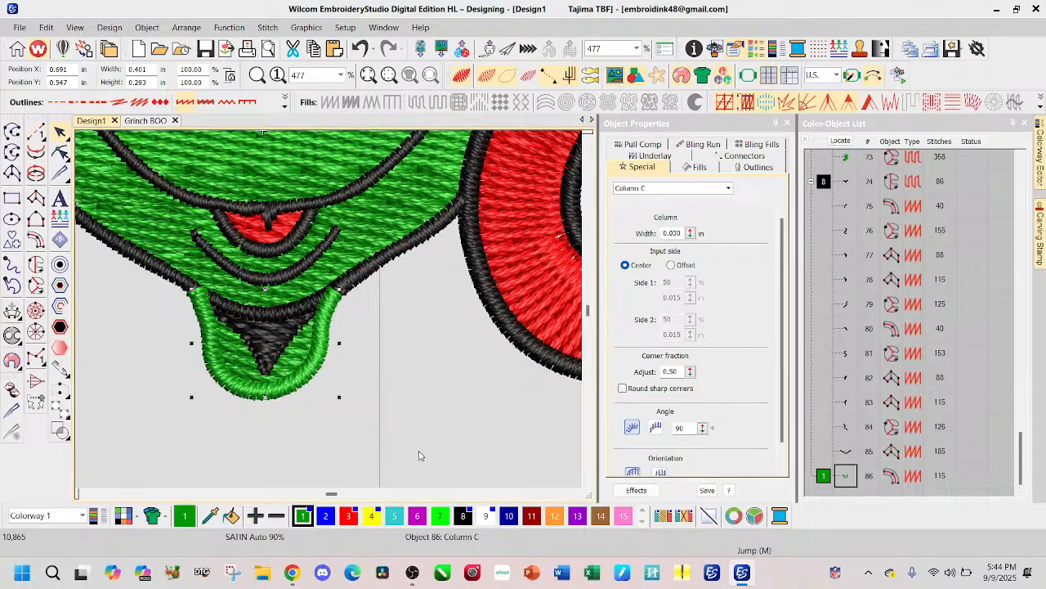
Step: Recolour the neck outline with black colour 8 and move it one place earlier in the stitch sequence, before the last black object
left_click(462, 515)
left_click_drag(847, 481, 847, 455)
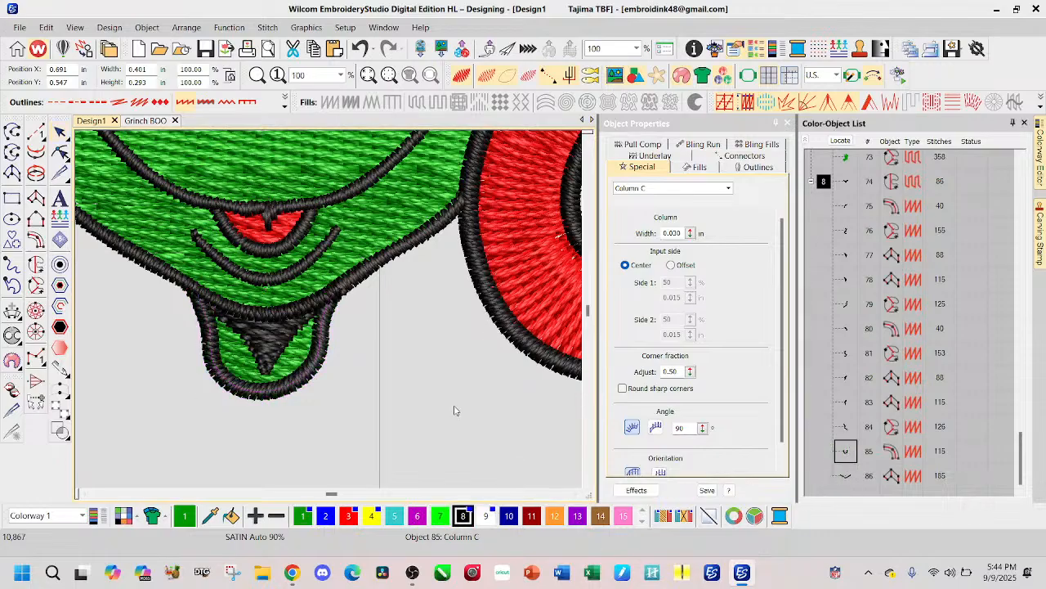
key("Escape")
Step: View the whole edited design, and examine the neck and fur collar in the original Grinch BOO artwork with nothing selected
scroll(333, 313, "down", 3)
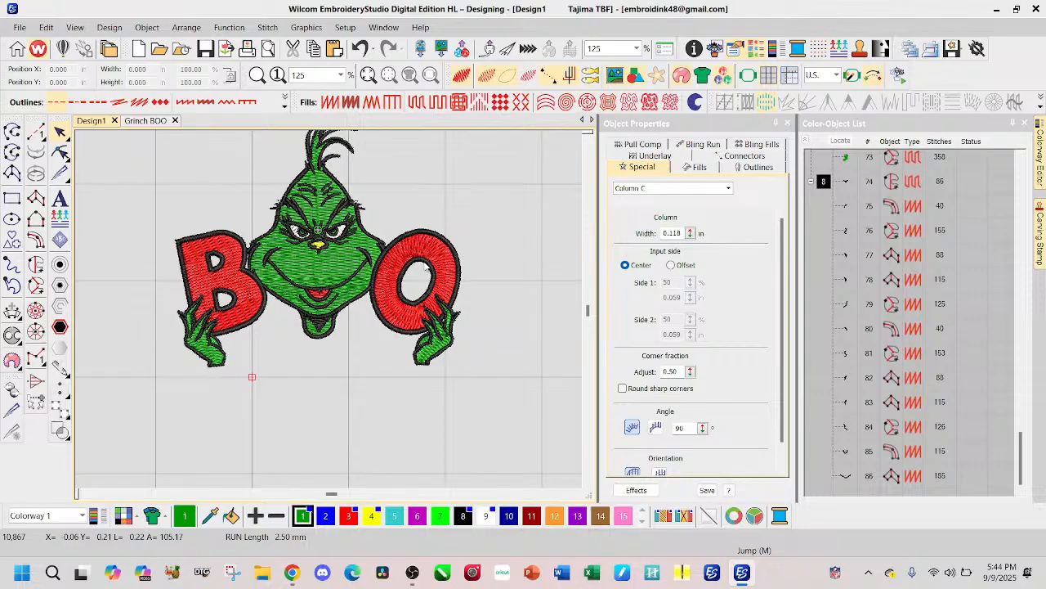
left_click(147, 121)
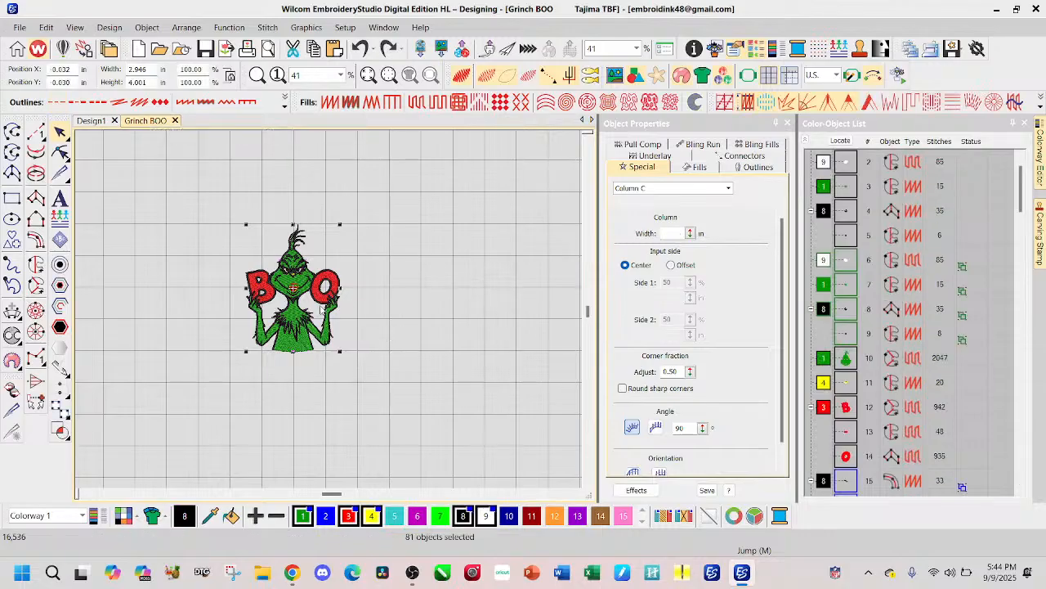
scroll(305, 278, "up", 1)
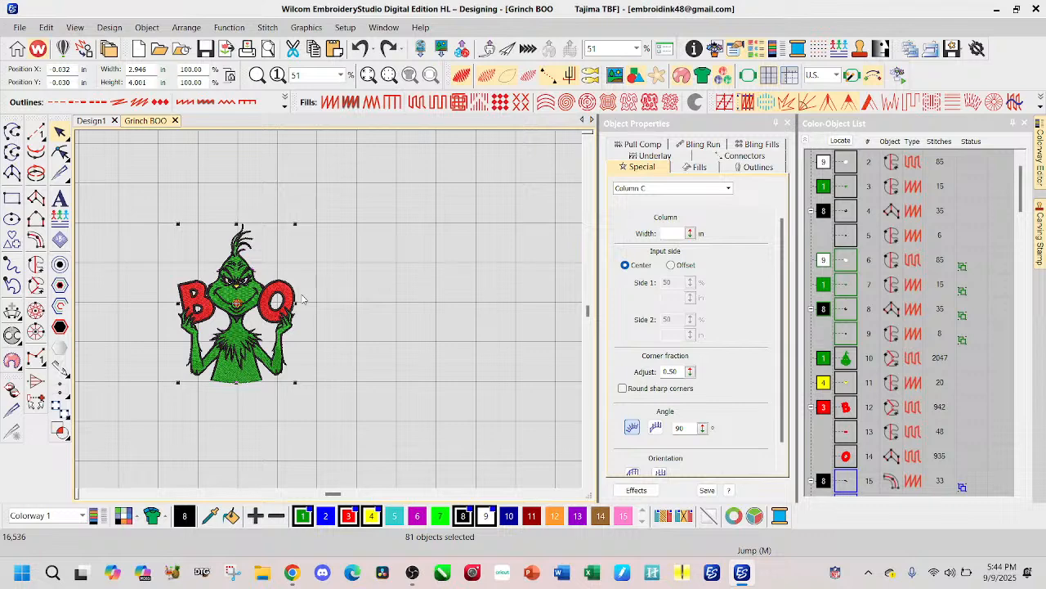
left_click(439, 336)
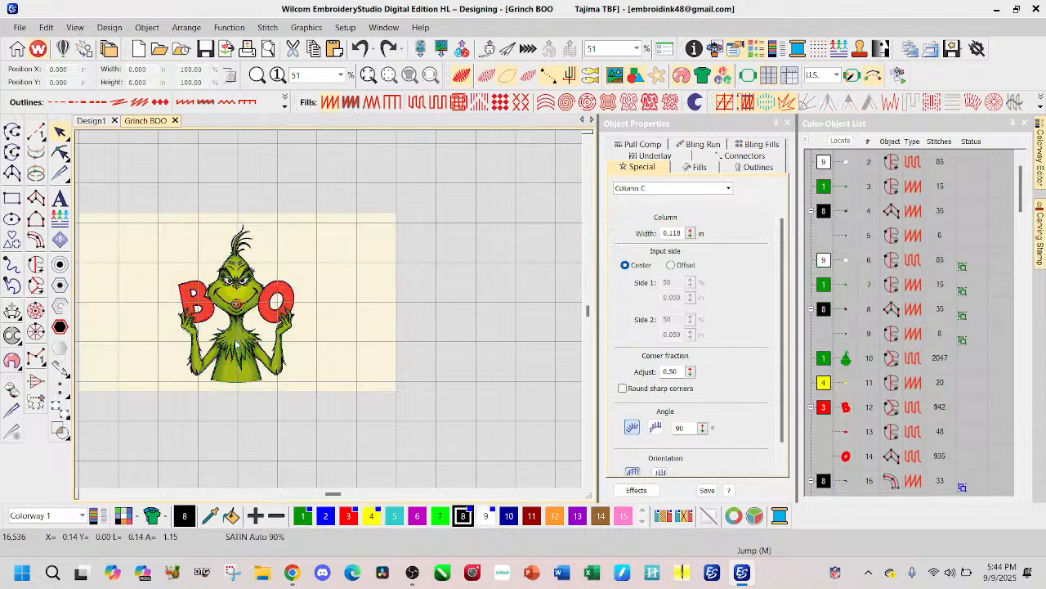
scroll(232, 344, "up", 4)
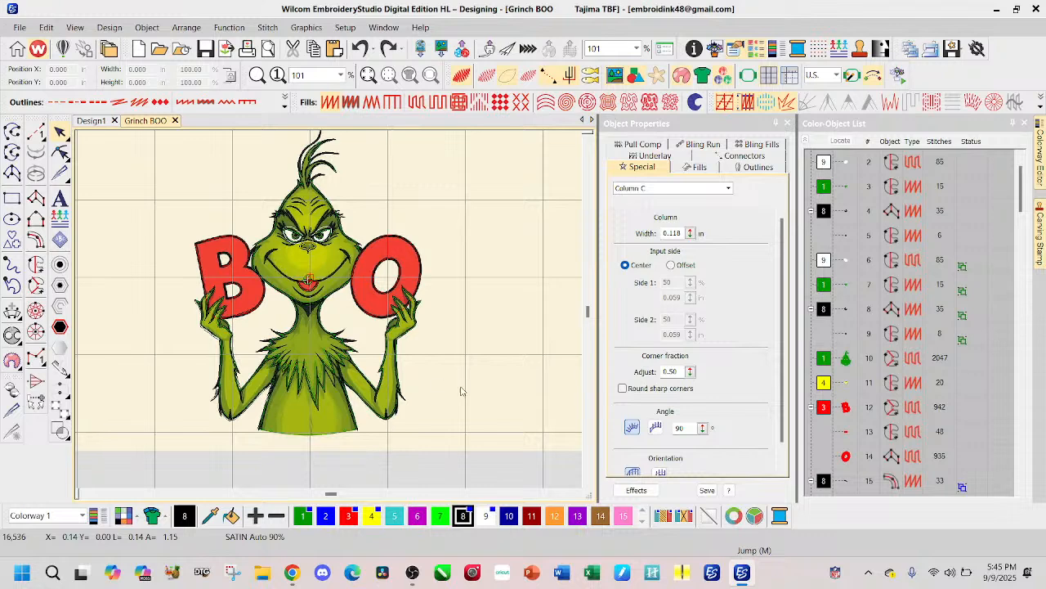
Step: Display the Grinch BOO design as realistic stitching instead of the artwork, and inspect the face details at the current size
key("t")
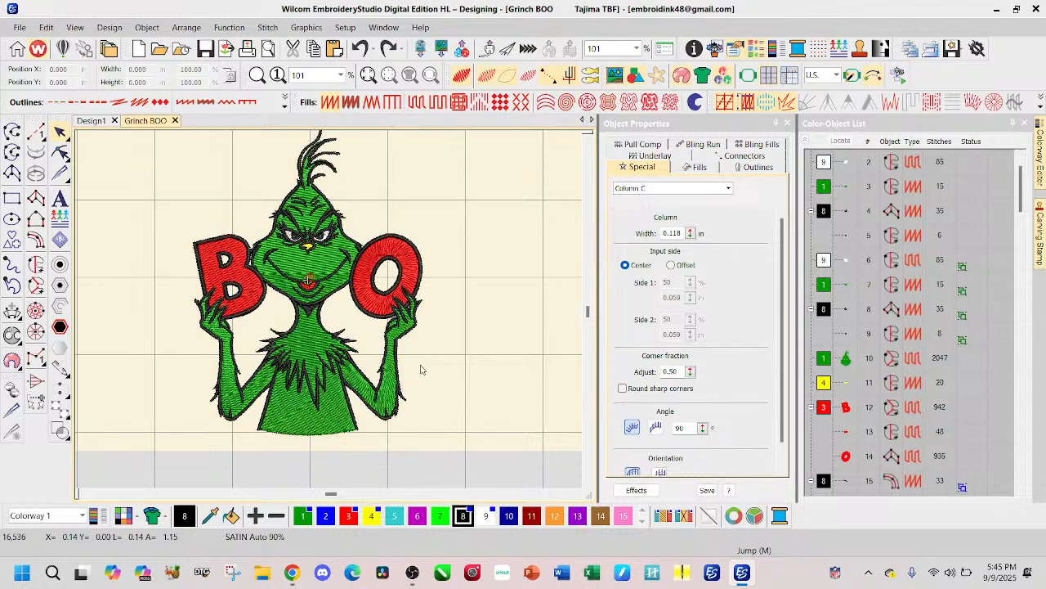
scroll(308, 244, "up", 6)
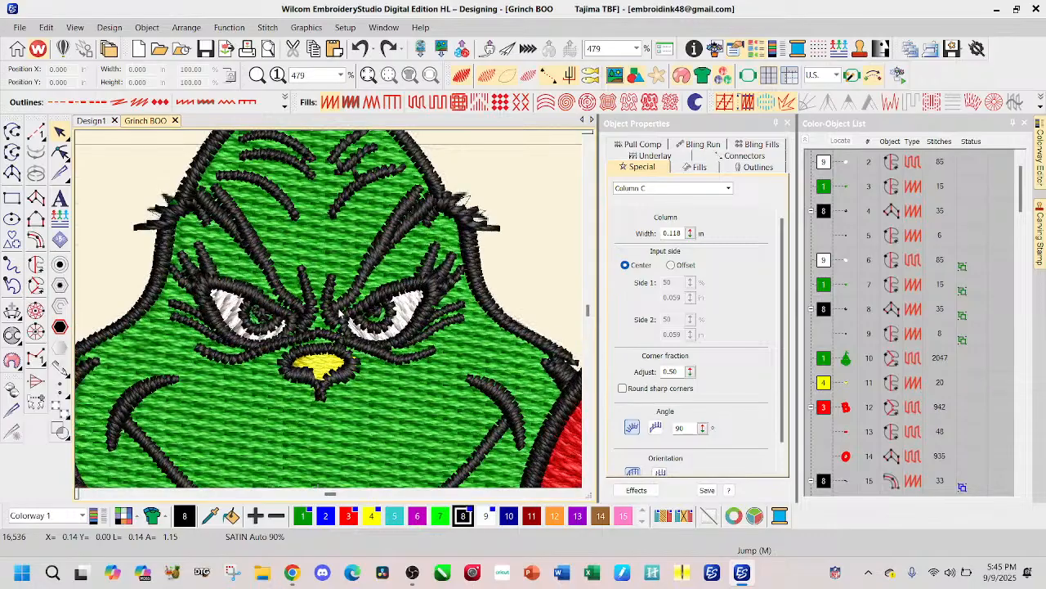
scroll(330, 313, "down", 6)
scroll(330, 313, "down", 2)
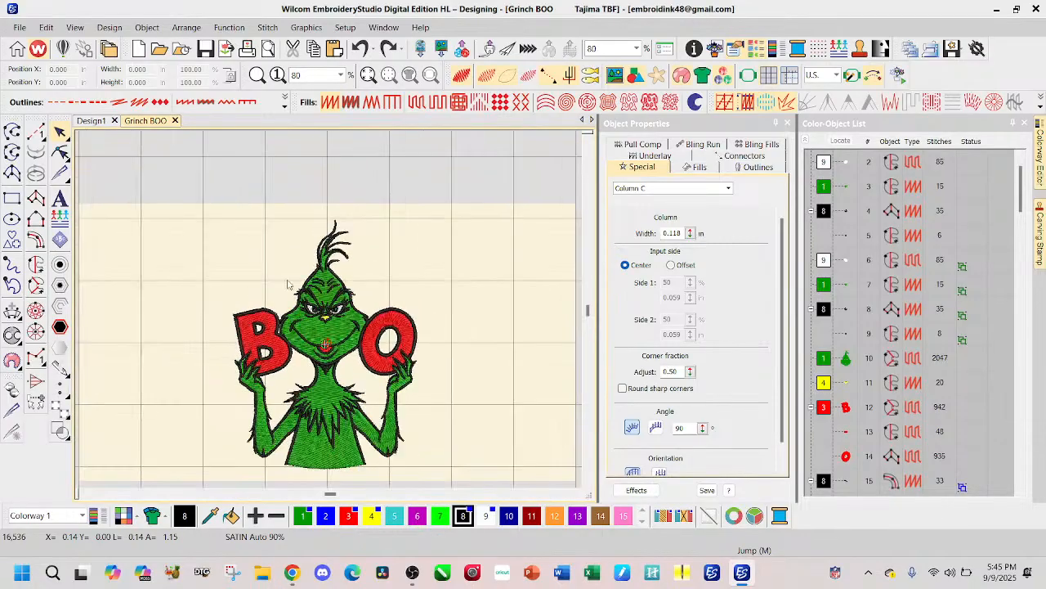
Step: Select every object of the Grinch BOO design and set the overall width to 10 in, scaling the height proportionally
left_click_drag(201, 201, 409, 440)
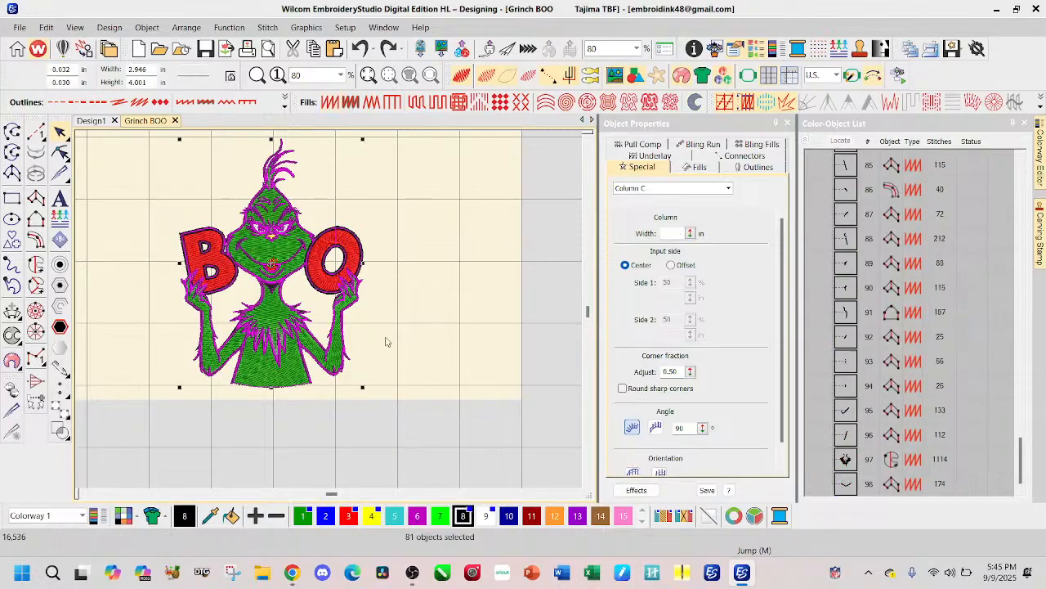
scroll(372, 416, "down", 1)
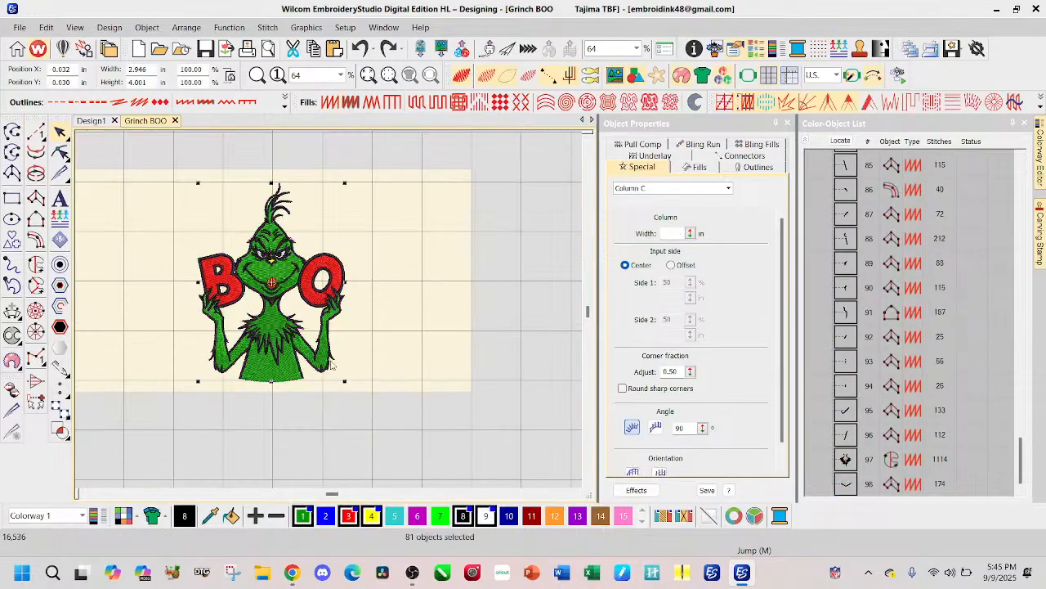
scroll(345, 385, "up", 1)
scroll(331, 315, "up", 7)
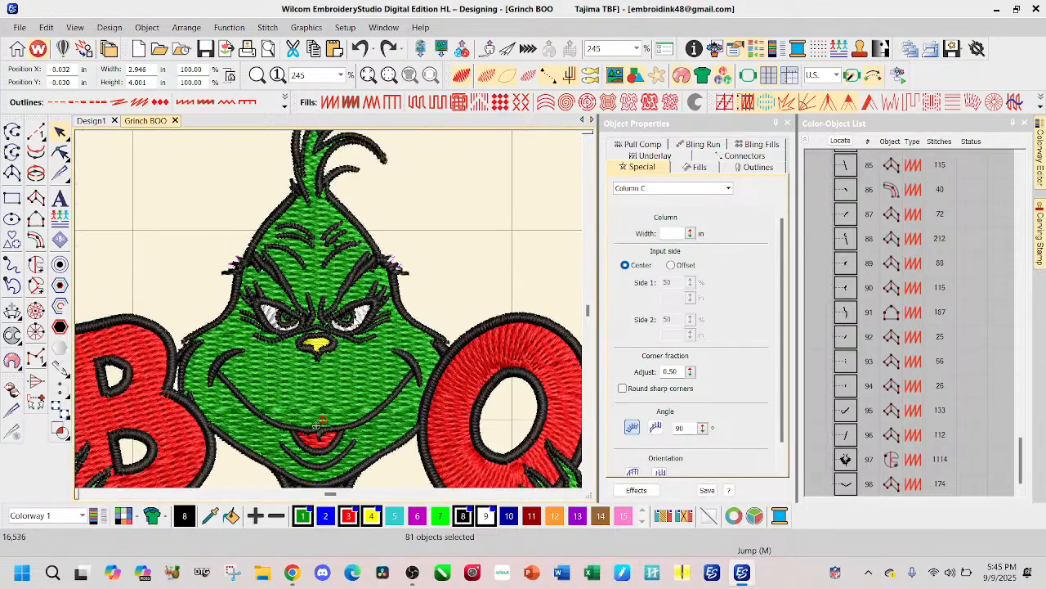
double_click(151, 72)
type("10")
key("Return")
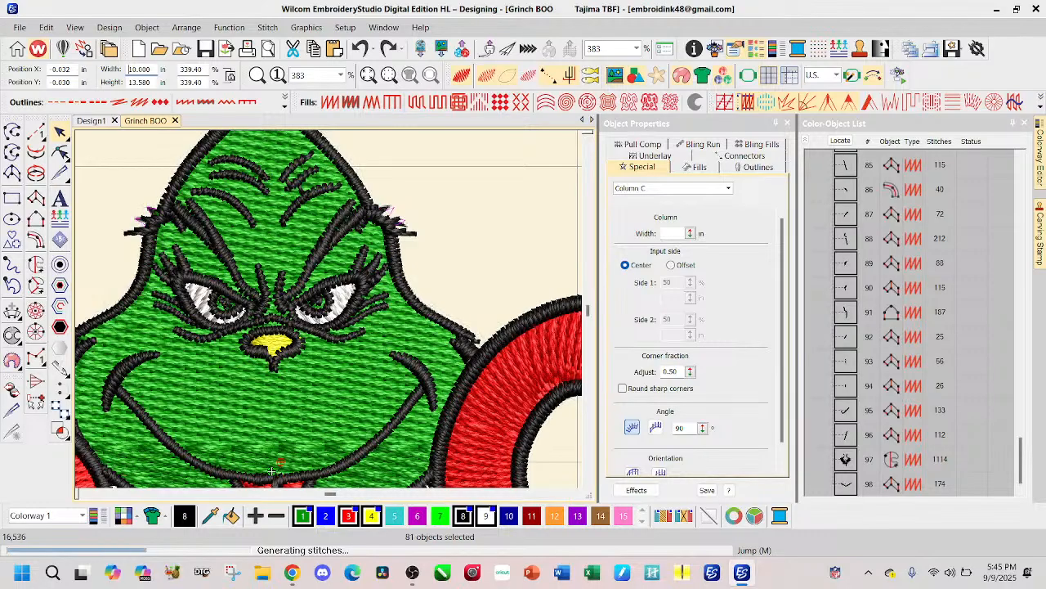
Step: Examine the eyes, nose, mouth and outline stitching of the enlarged Grinch BOO design with nothing selected
scroll(330, 315, "down", 4)
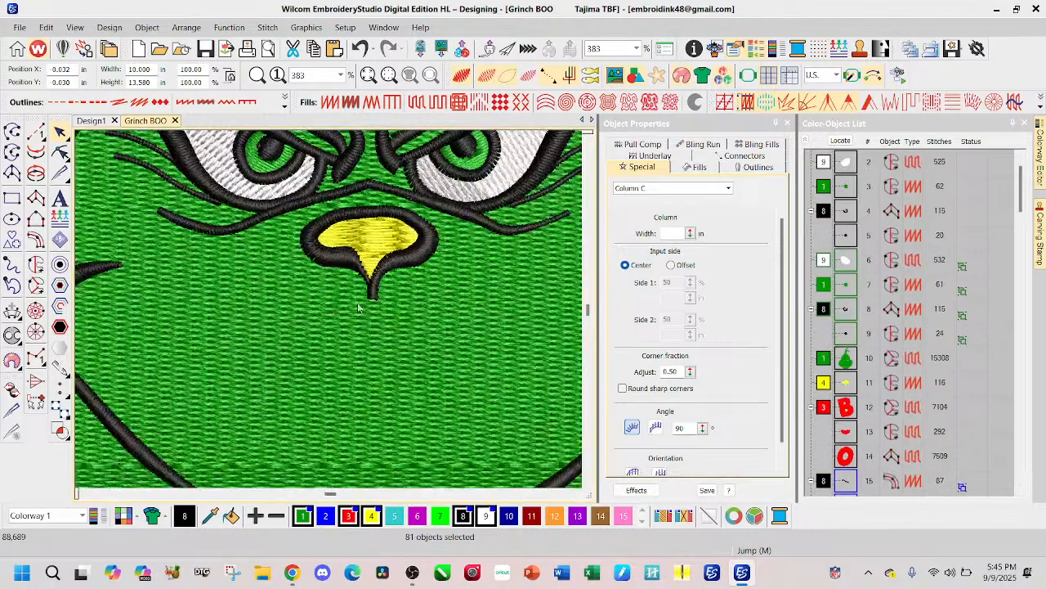
scroll(331, 315, "up", 2)
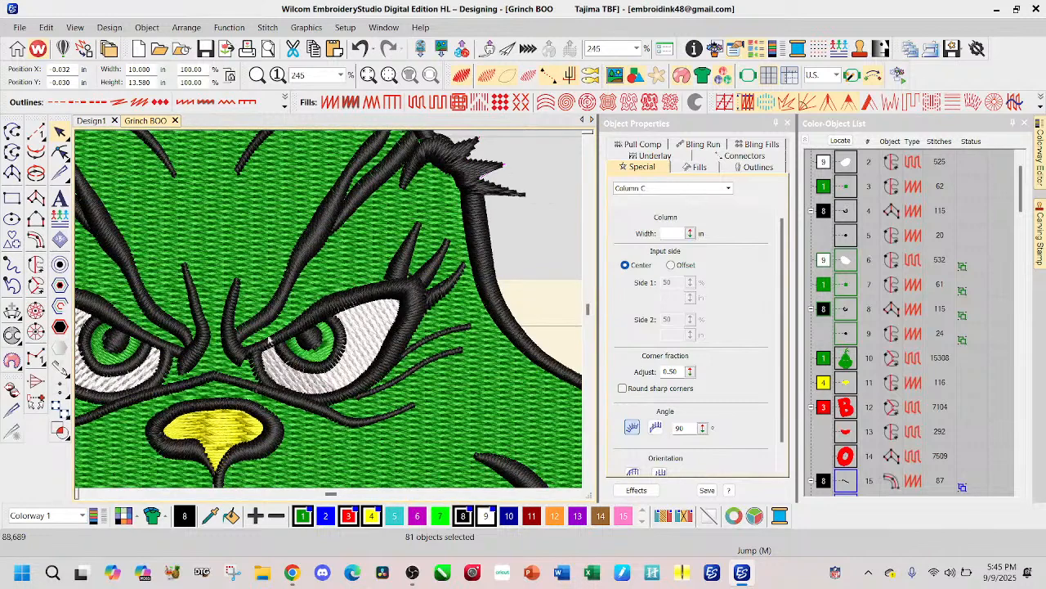
scroll(390, 287, "down", 2)
scroll(424, 275, "up", 1)
scroll(330, 314, "down", 1)
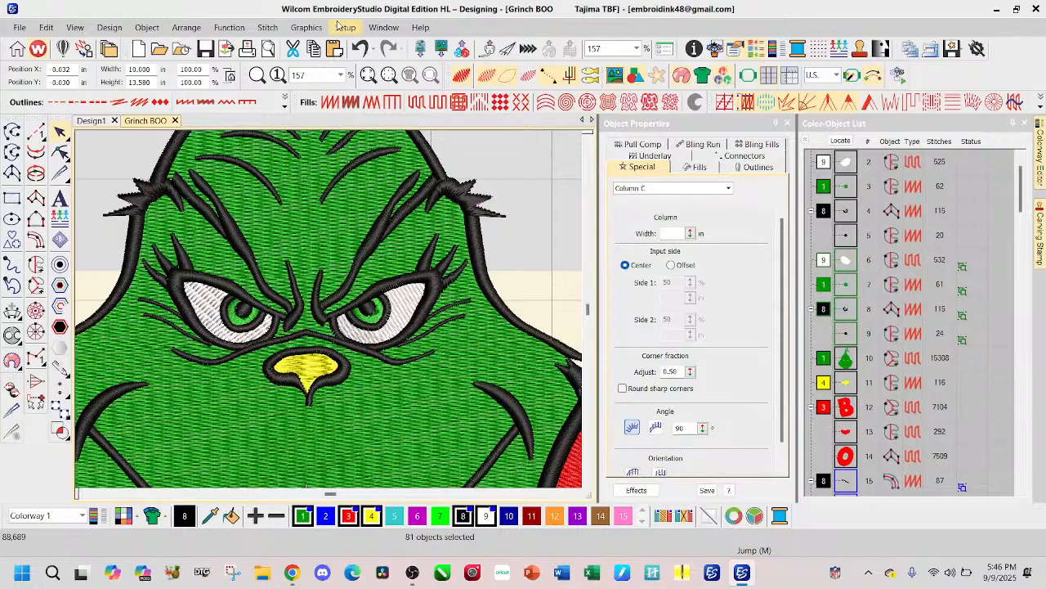
scroll(354, 243, "down", 7)
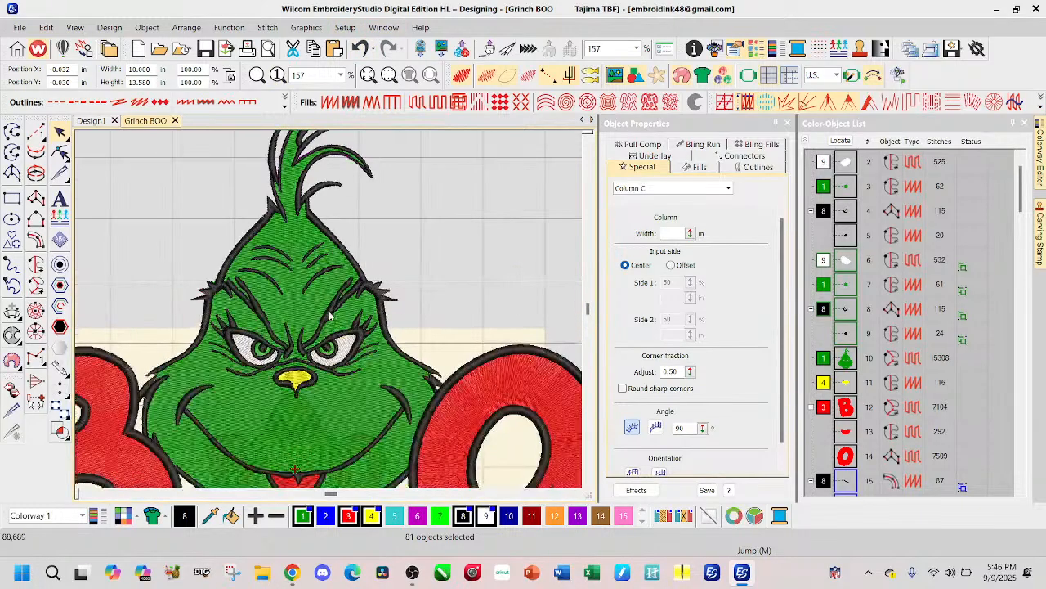
scroll(330, 314, "down", 1)
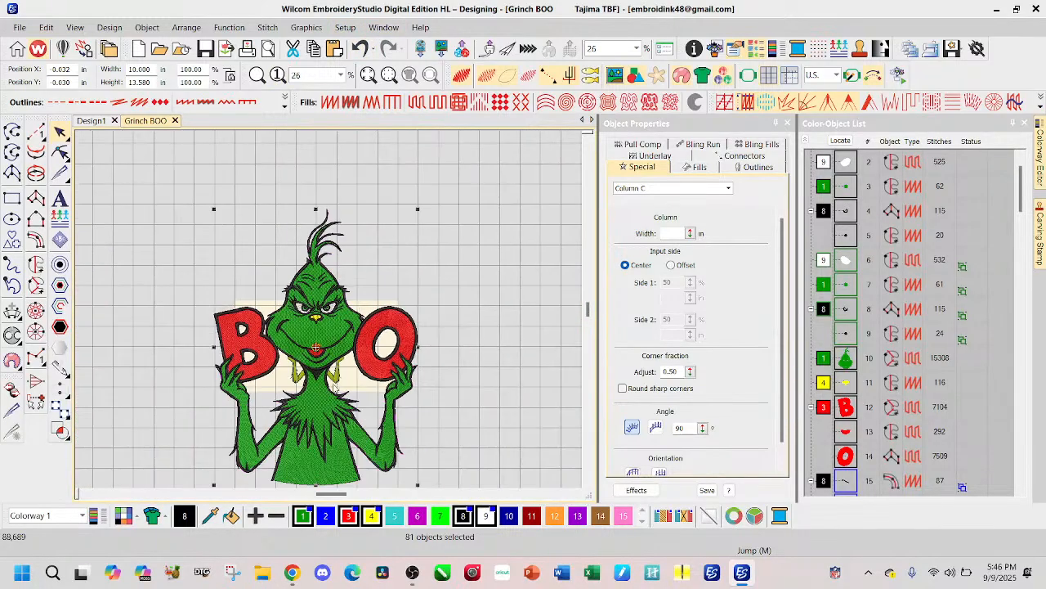
key("Escape")
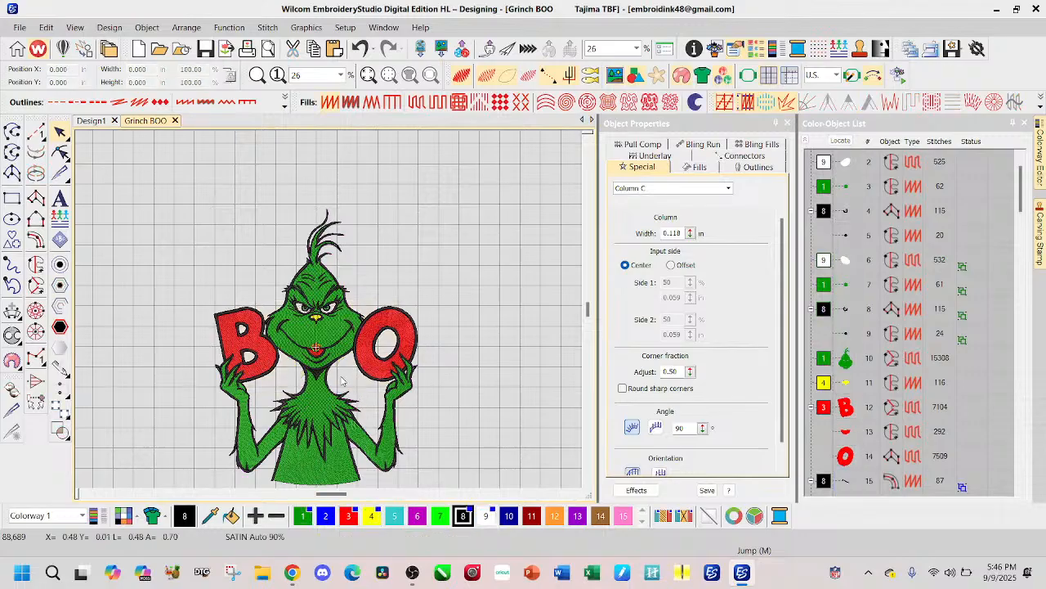
scroll(319, 342, "up", 6)
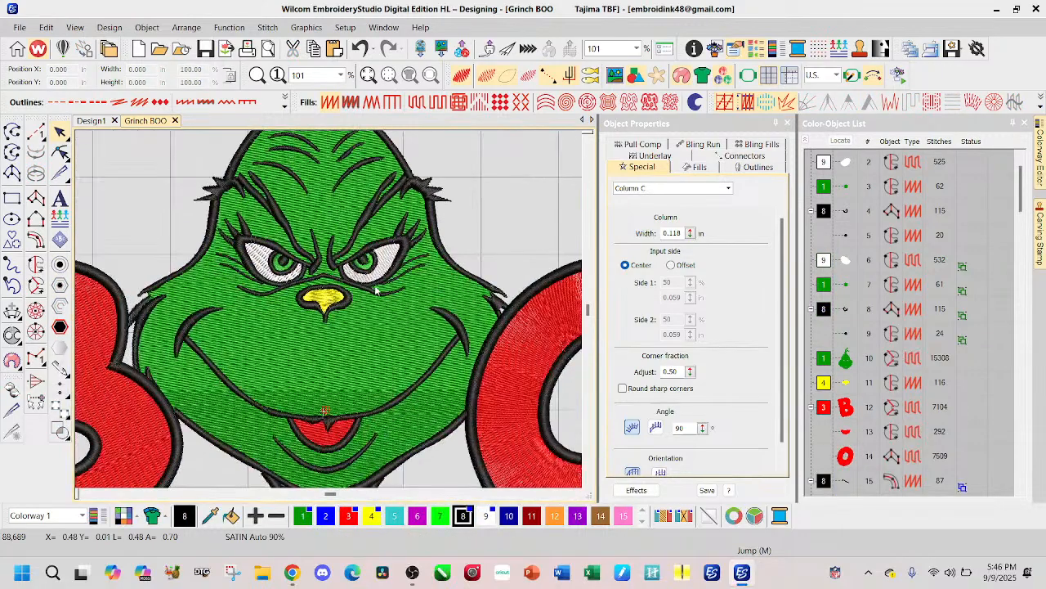
scroll(330, 313, "up", 1)
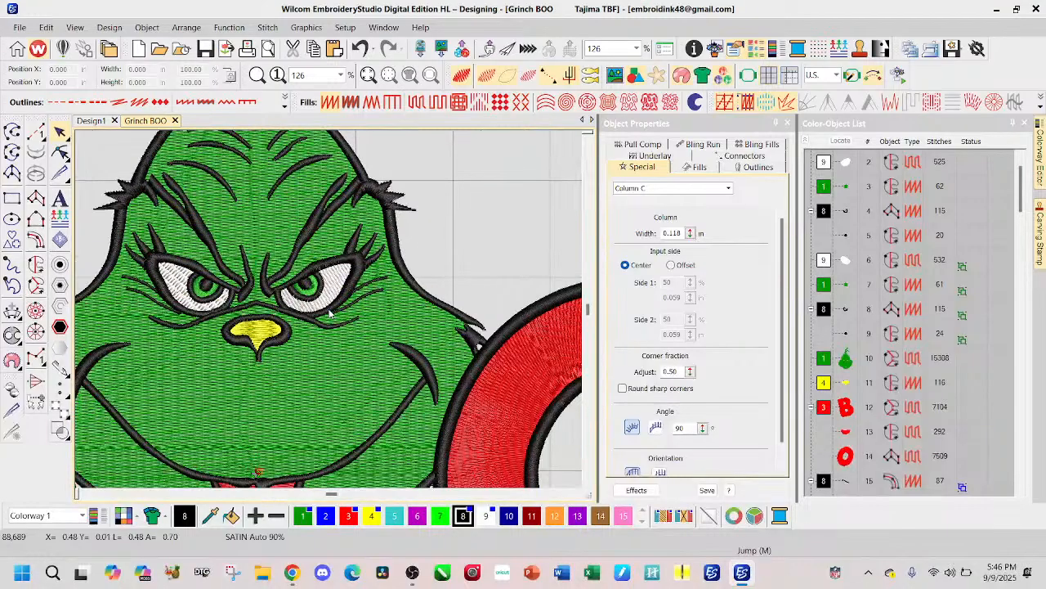
scroll(225, 251, "down", 7)
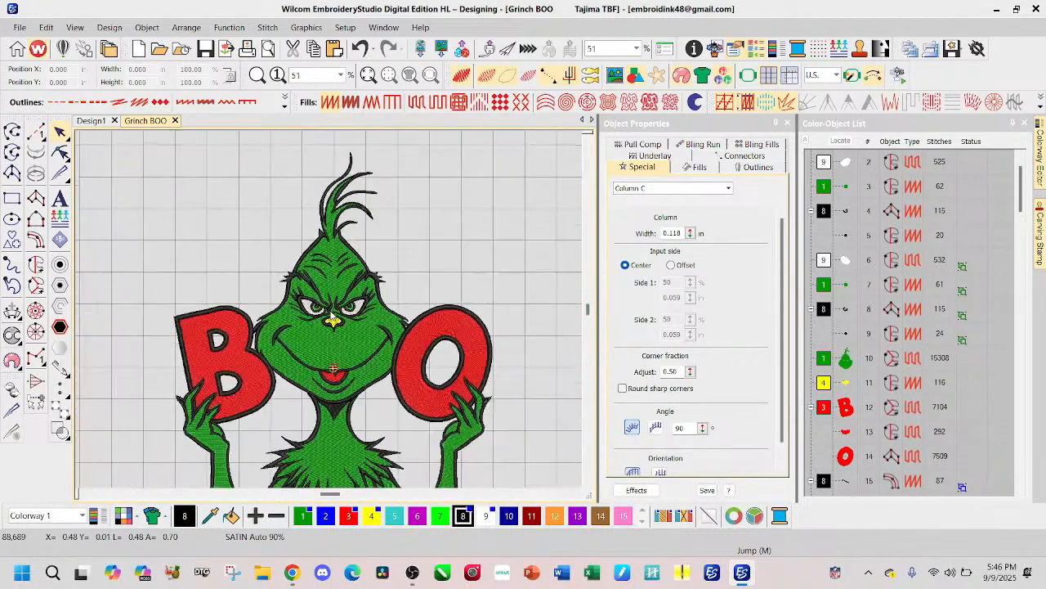
Step: Undo the 10-inch resizing of the whole Grinch BOO design and set its width to 5 in instead
left_click_drag(197, 187, 413, 439)
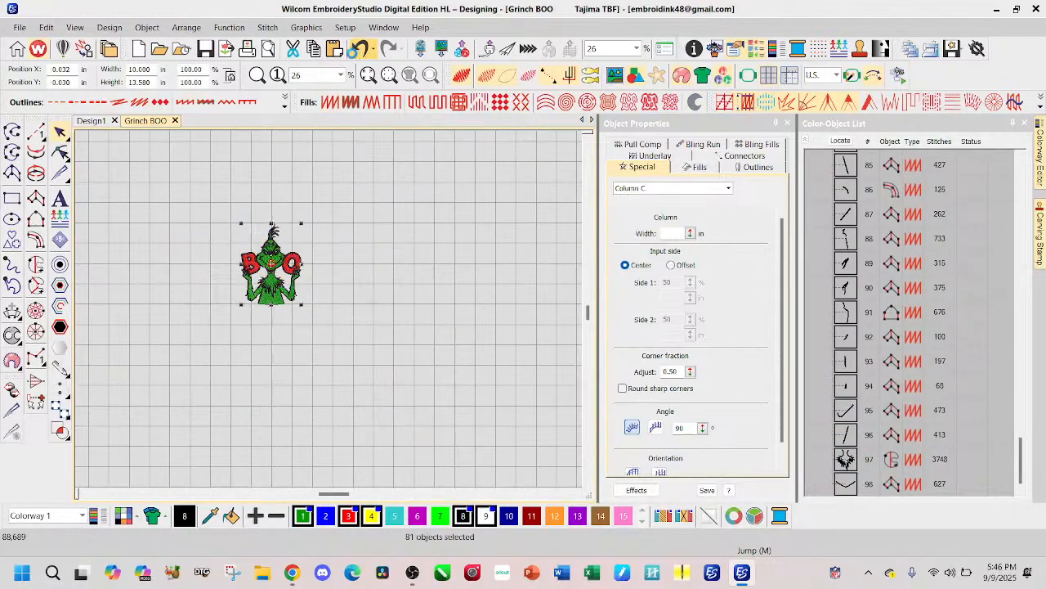
left_click(360, 49)
double_click(148, 70)
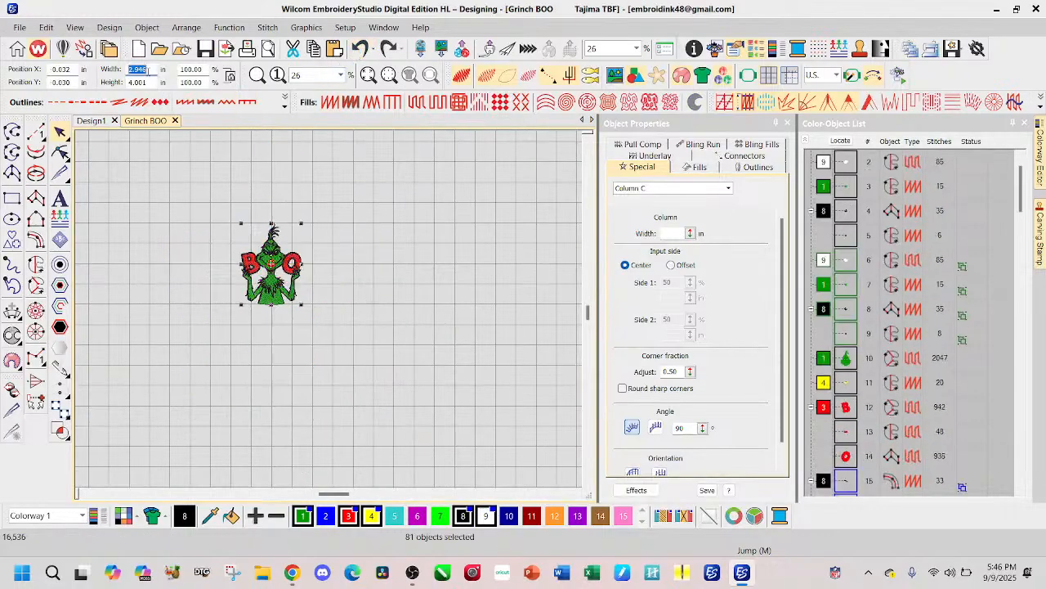
type("5.")
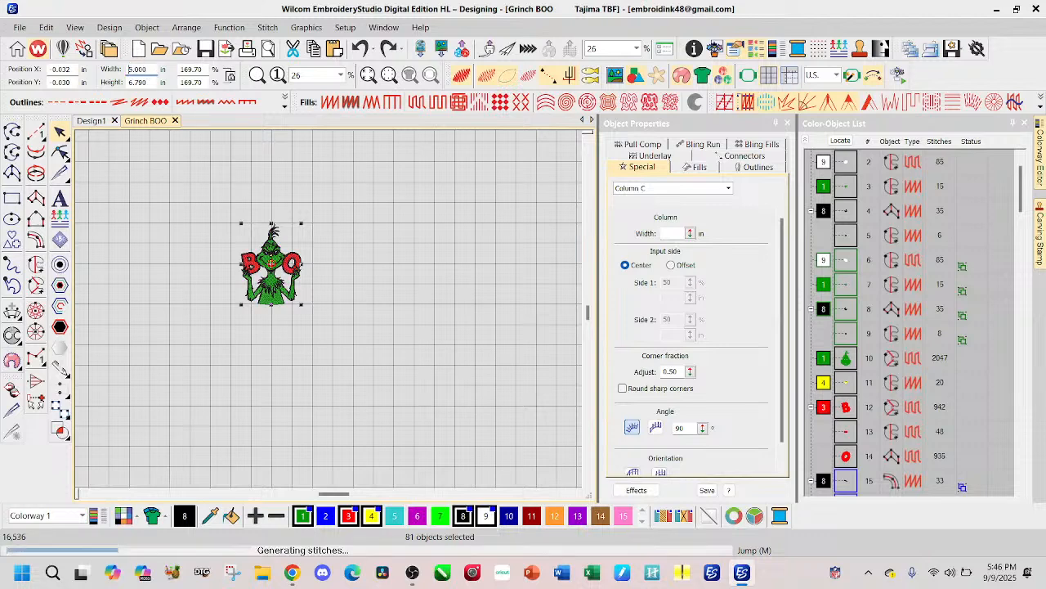
key("Return")
scroll(332, 314, "up", 1)
scroll(331, 314, "up", 5)
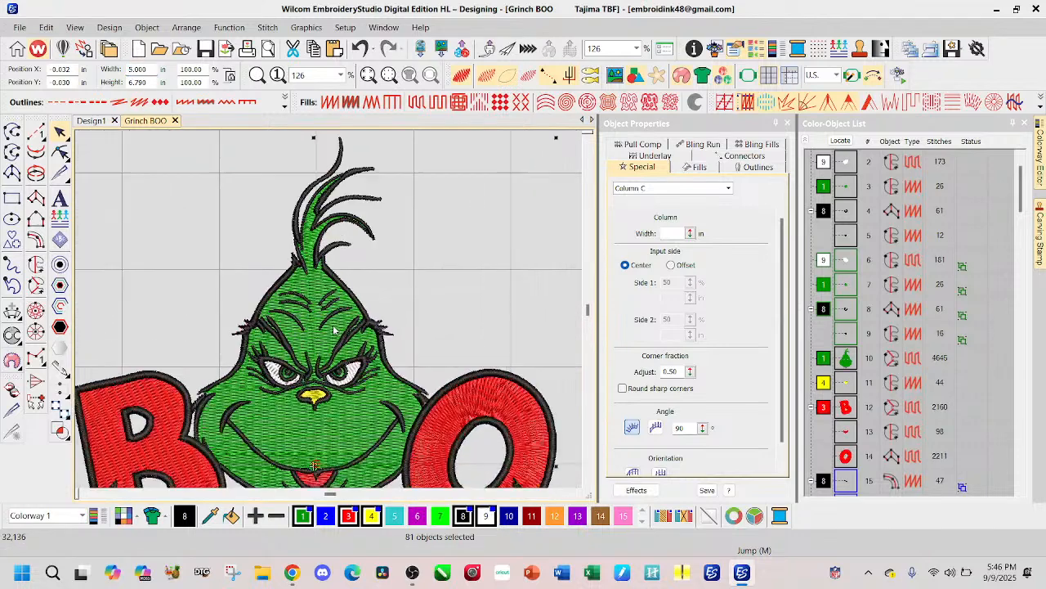
scroll(331, 314, "up", 2)
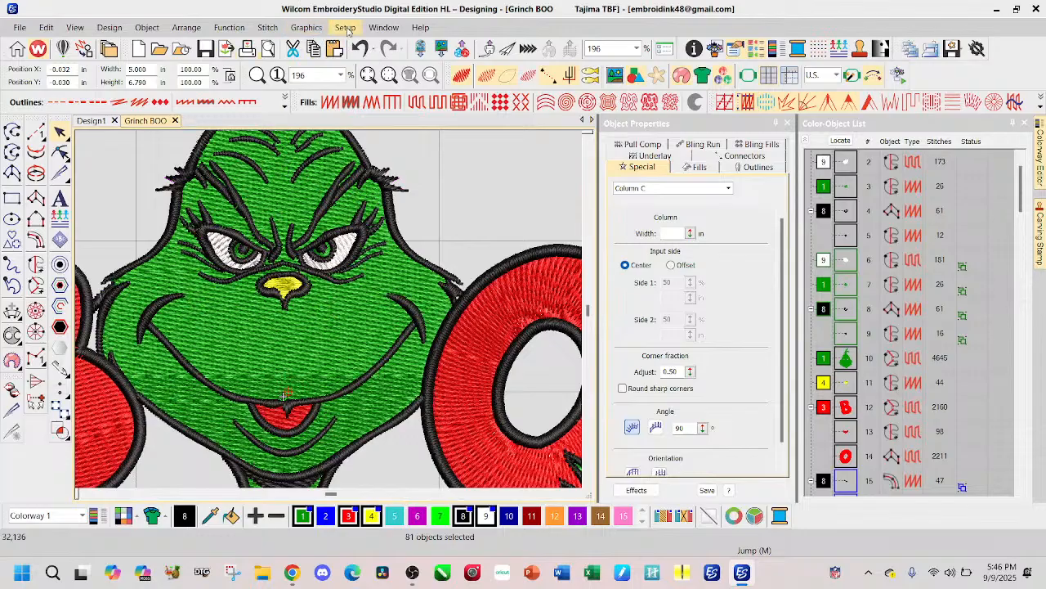
Step: Look over the edited Design1, return to Grinch BOO to undo its 5-inch resizing, and clear the selection
left_click(94, 121)
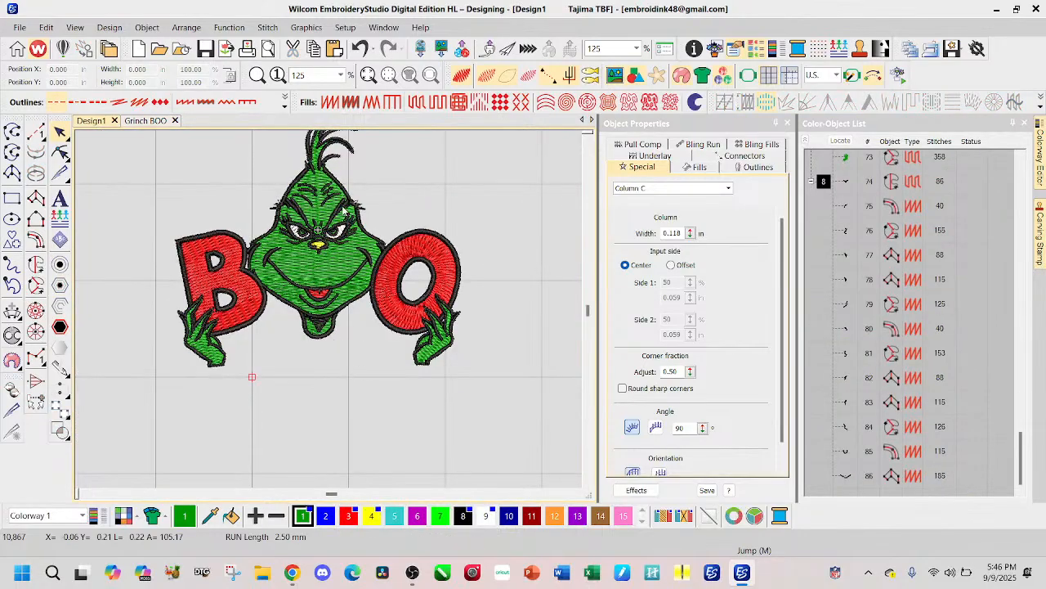
scroll(341, 208, "up", 1)
scroll(330, 314, "down", 1)
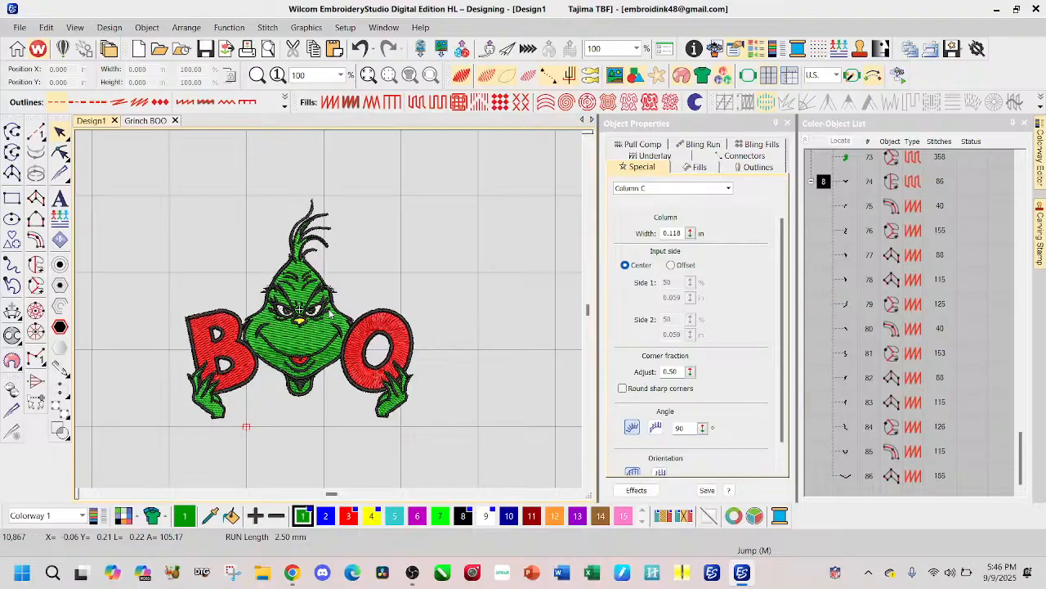
scroll(275, 298, "down", 2)
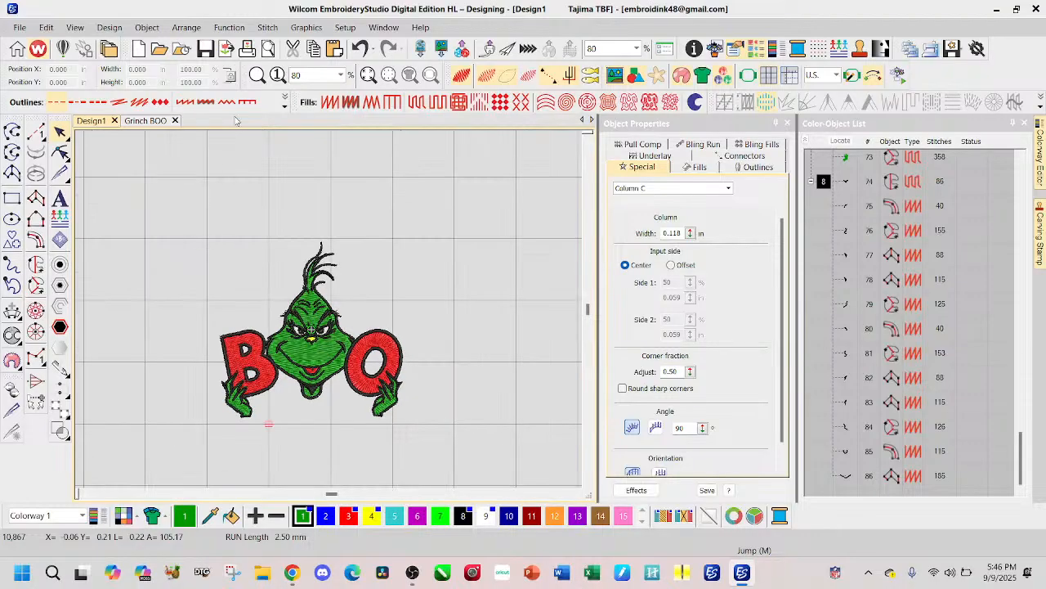
left_click(145, 120)
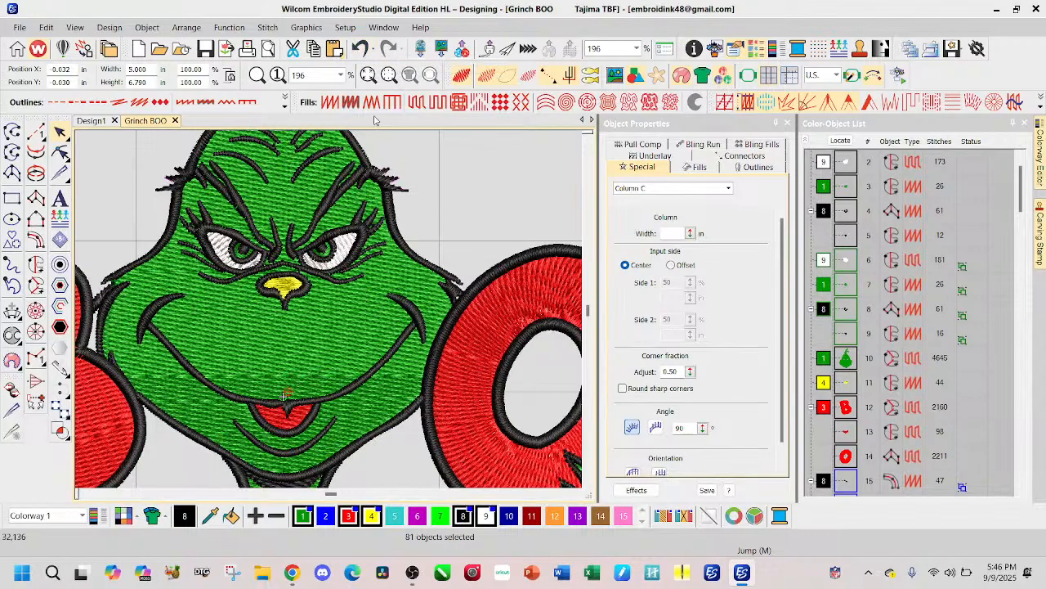
scroll(349, 280, "down", 5)
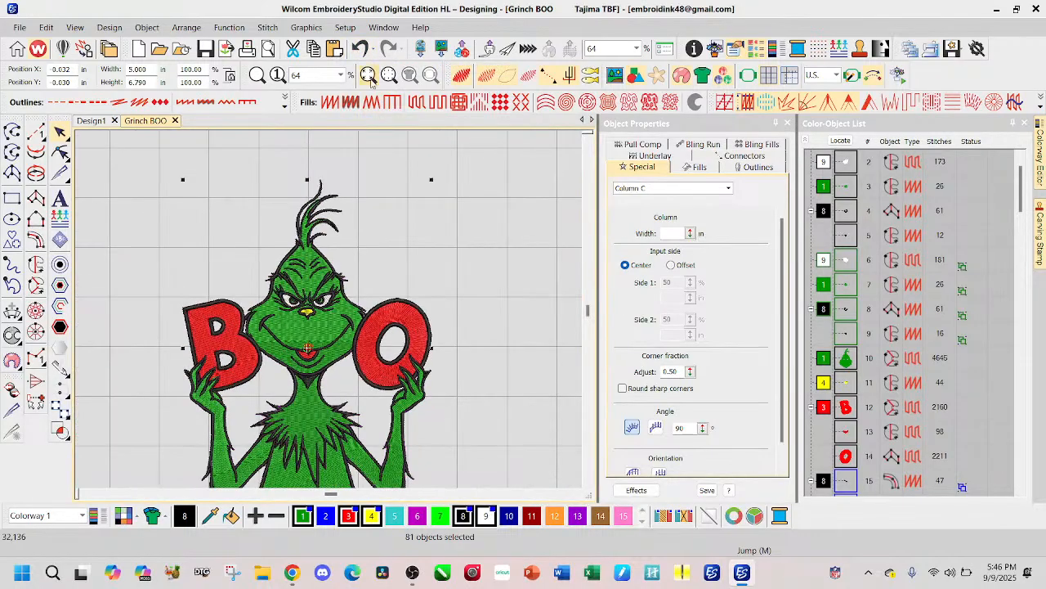
left_click(360, 49)
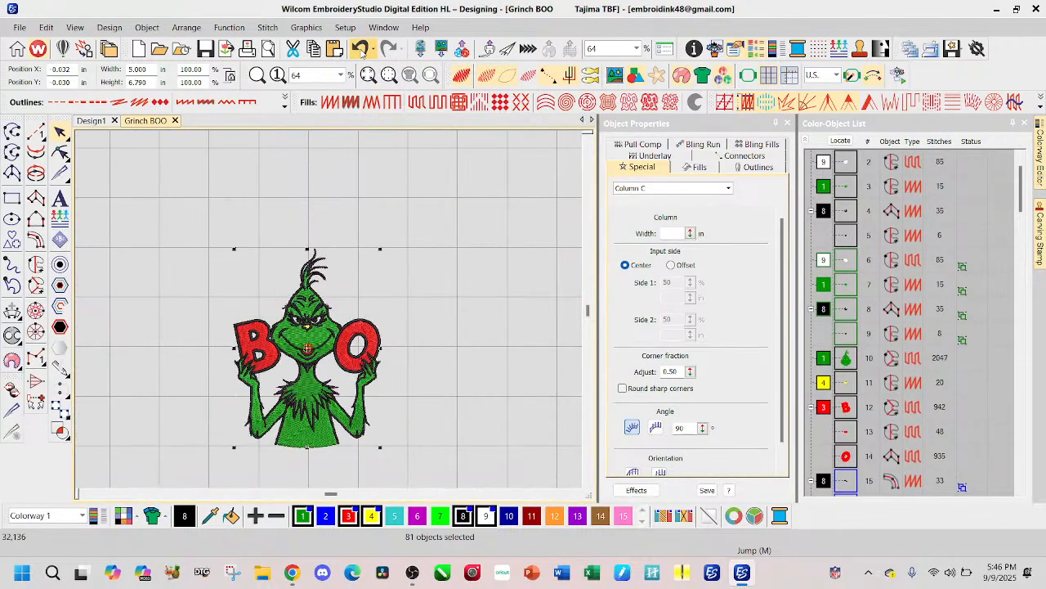
left_click(438, 347)
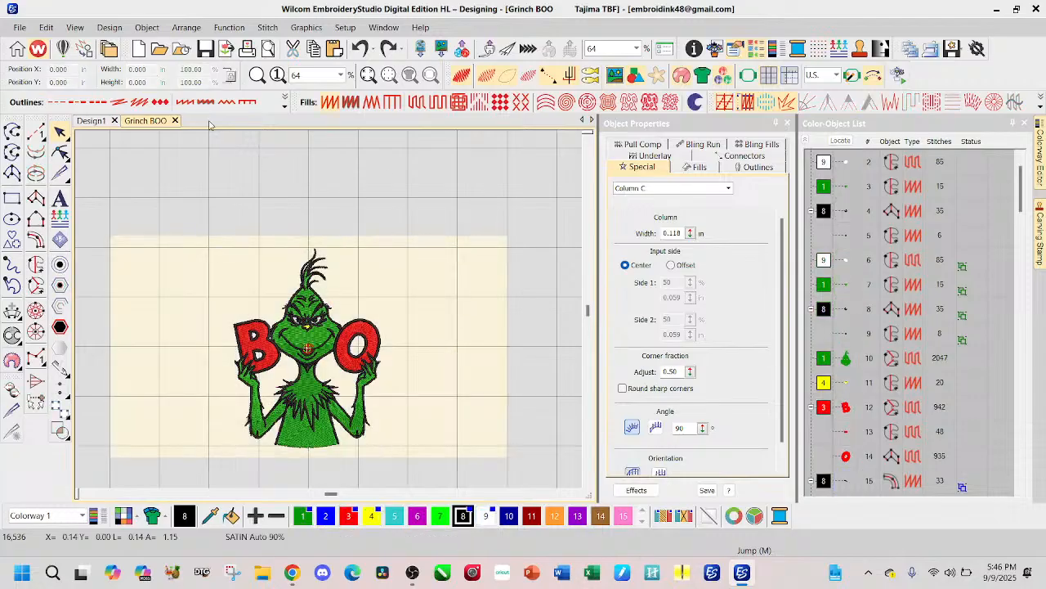
Step: Select the whole embroidery in Design1, set its width to 5 in with proportions kept, and inspect the face, neck and hands
left_click(90, 122)
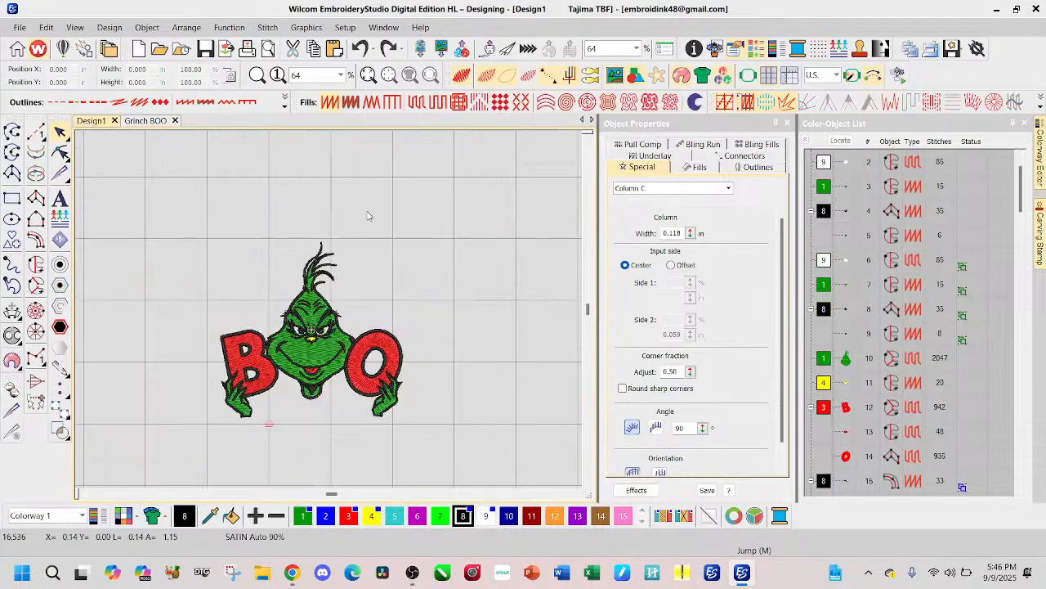
left_click_drag(165, 214, 482, 468)
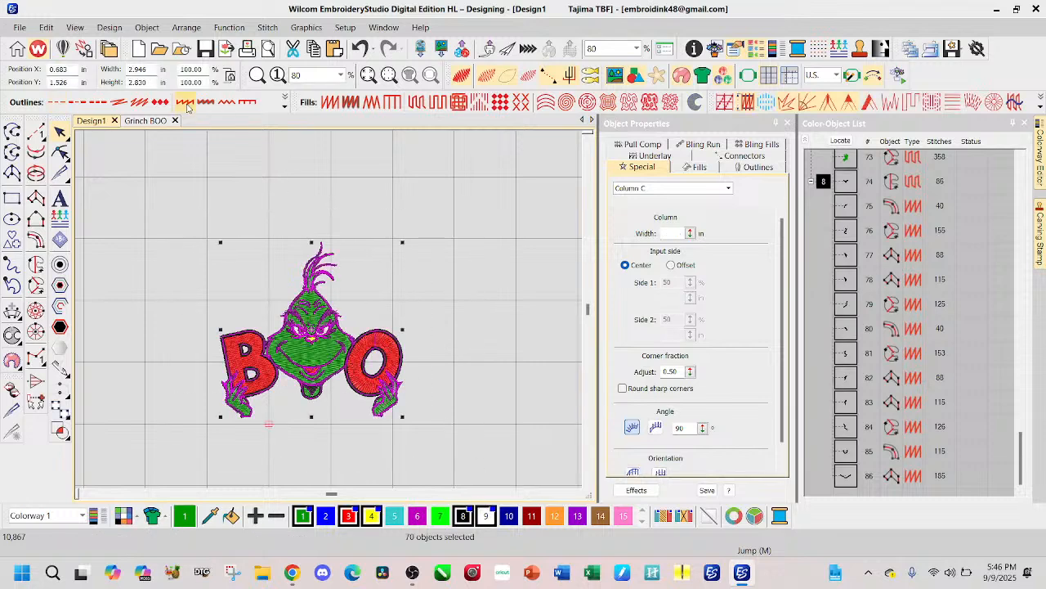
double_click(149, 68)
type("5.000")
key("Return")
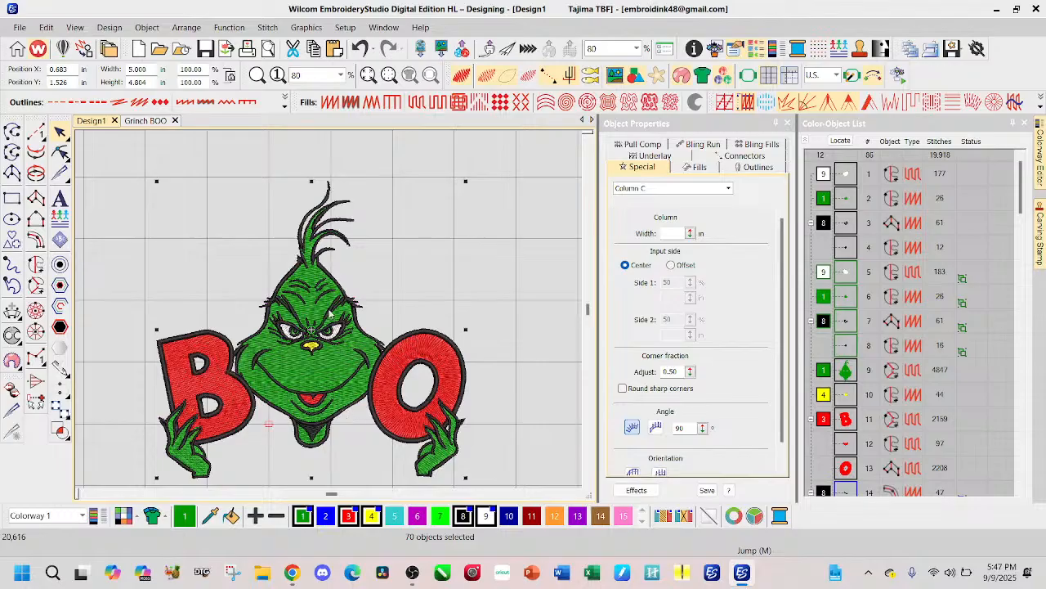
scroll(347, 417, "down", 1)
scroll(349, 284, "up", 4)
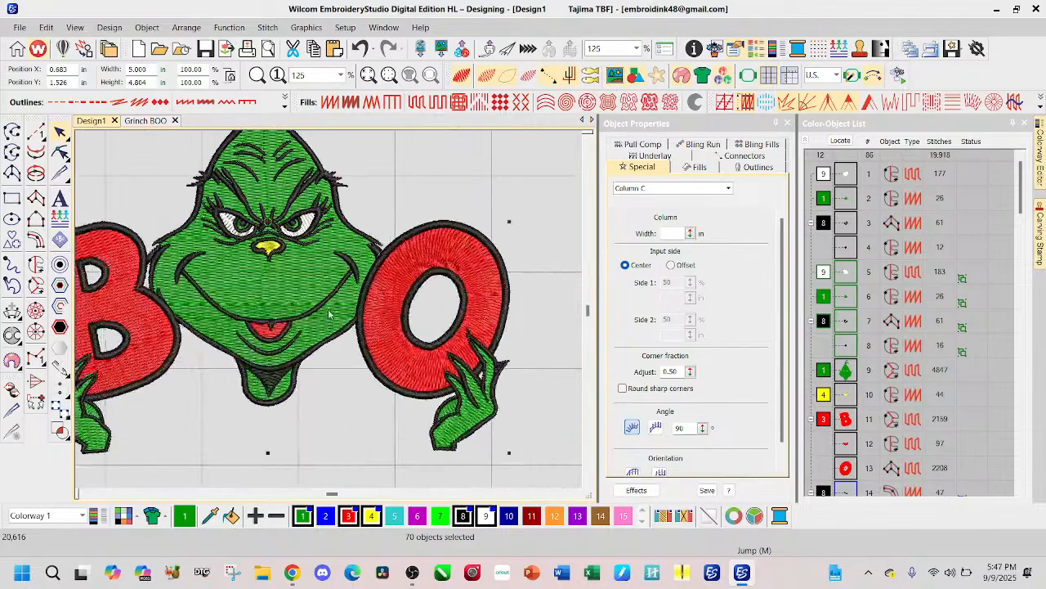
scroll(278, 266, "up", 1)
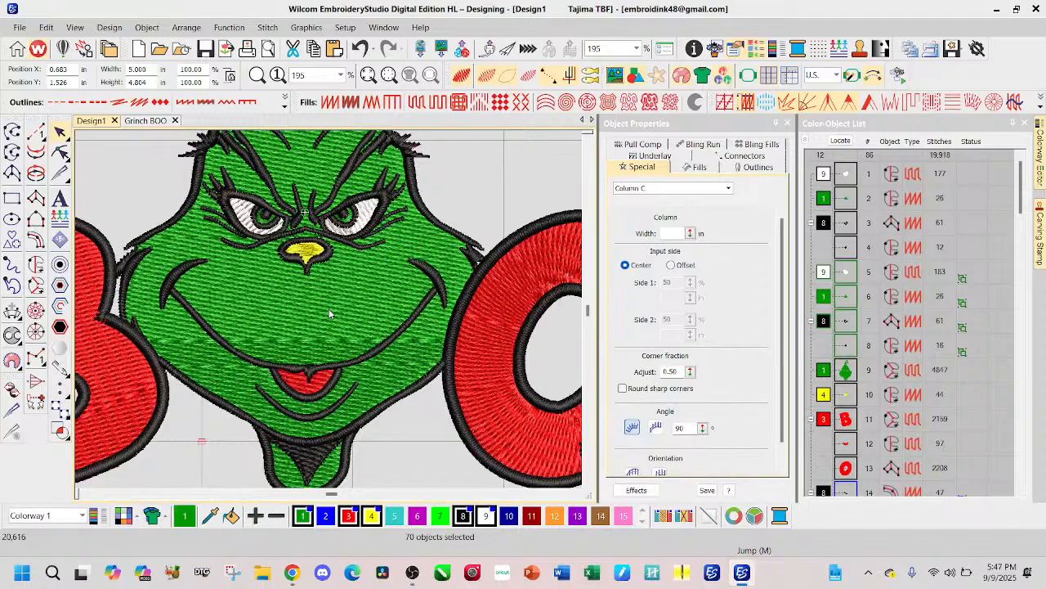
scroll(330, 313, "down", 2)
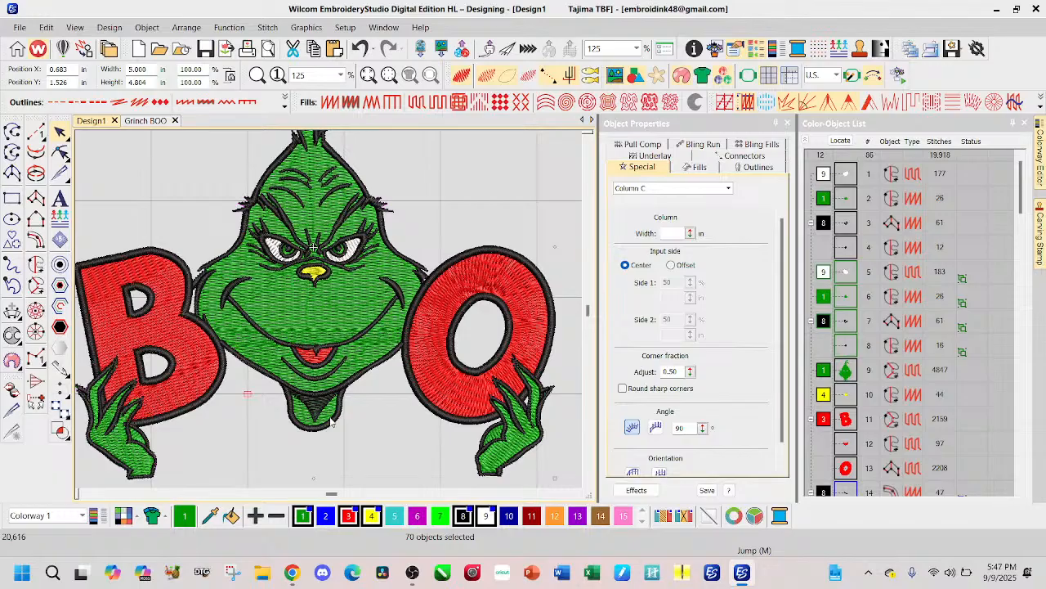
scroll(532, 145, "down", 2)
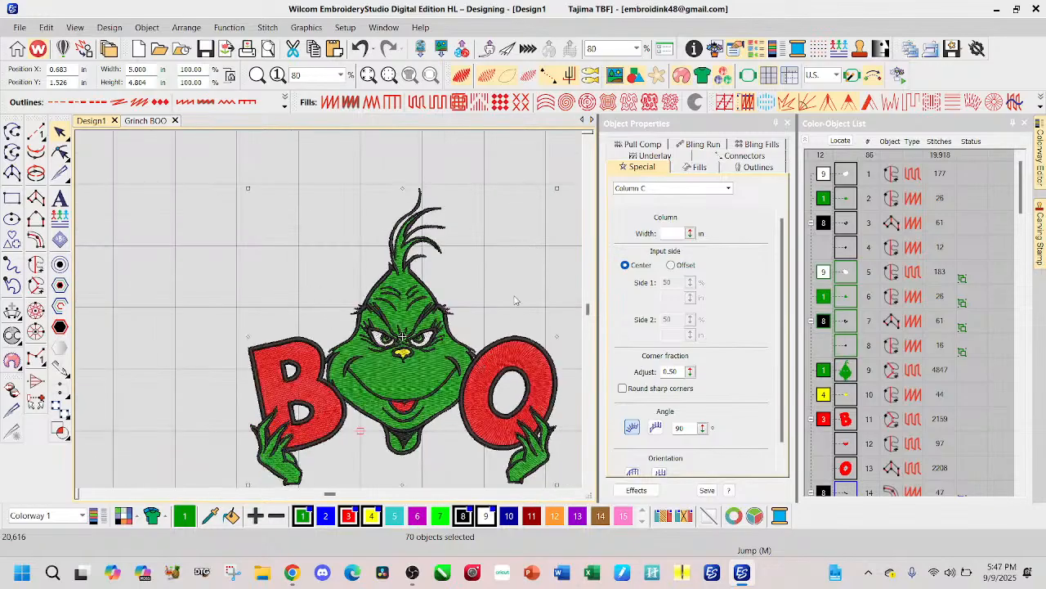
Step: Clear the selection and delete the black outline around the Grinch's neck in Design1
scroll(494, 402, "down", 1)
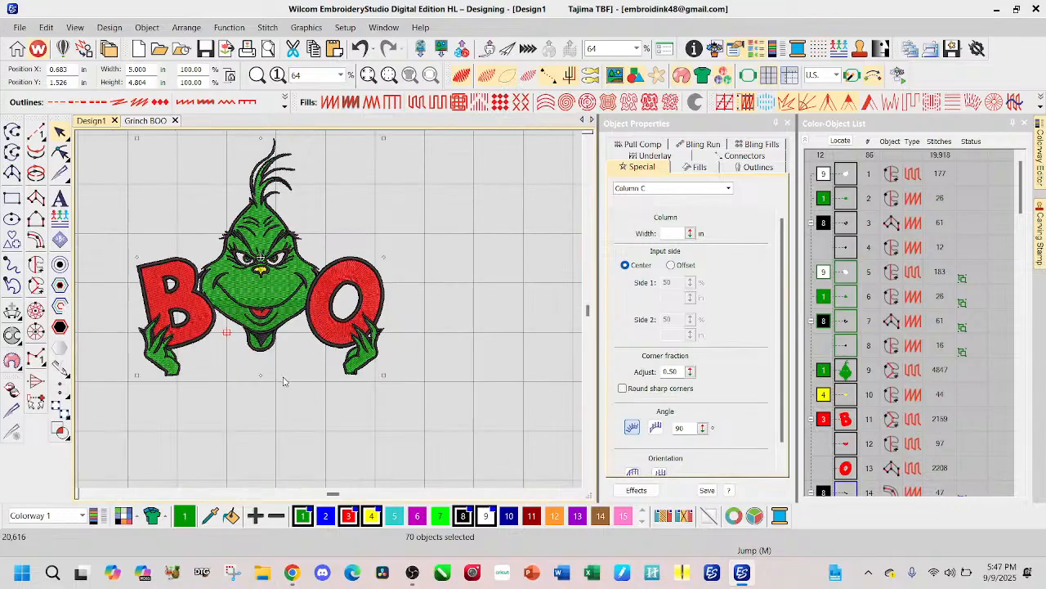
left_click(323, 416)
scroll(331, 319, "up", 4)
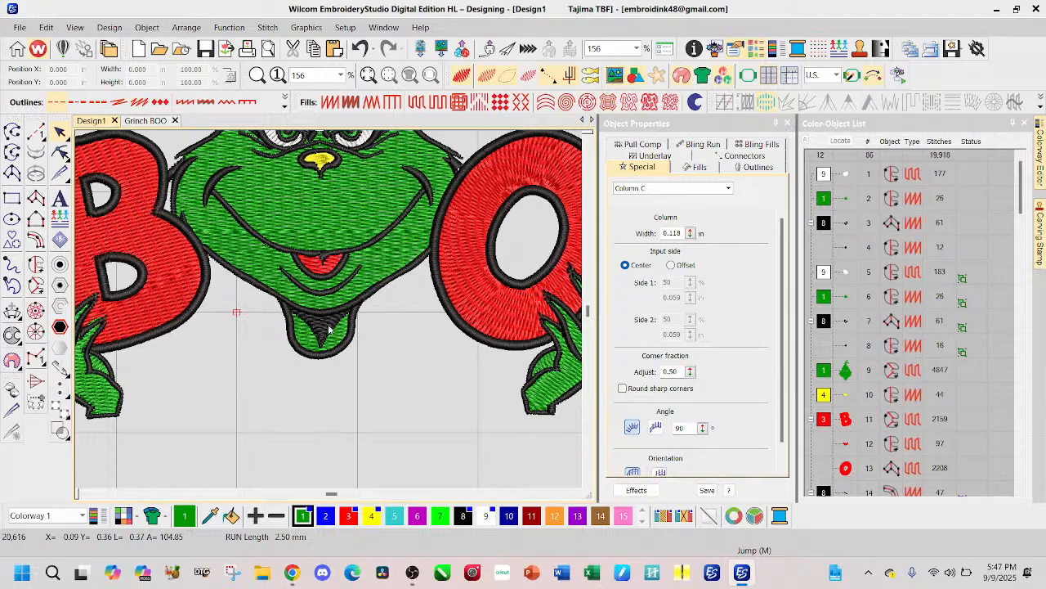
left_click(349, 347)
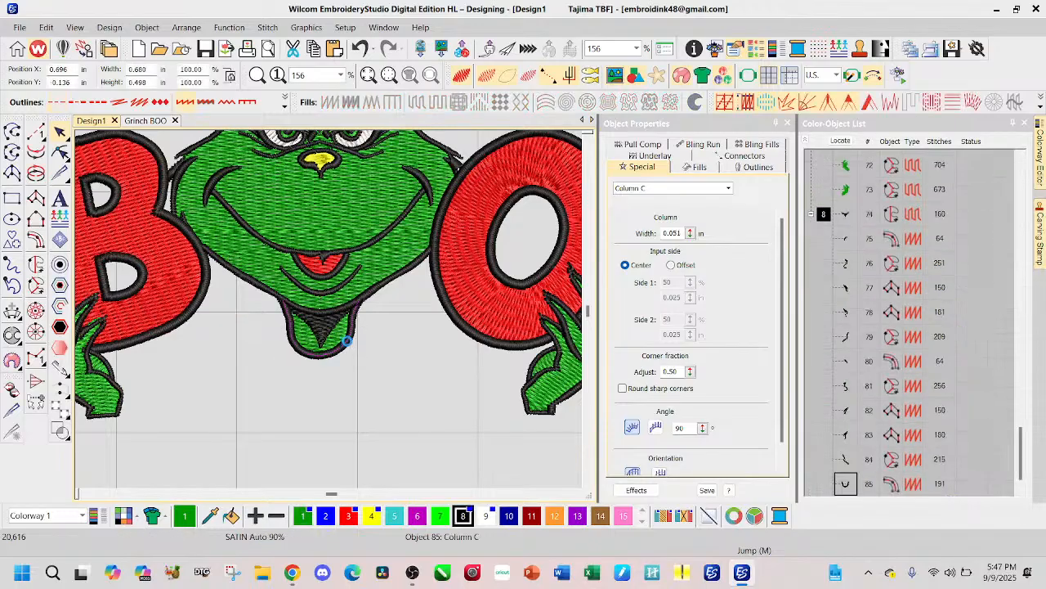
Step: Reshape the green head fill by deleting its neck nodes and raising the bottom node onto the chin outline
left_click(346, 341)
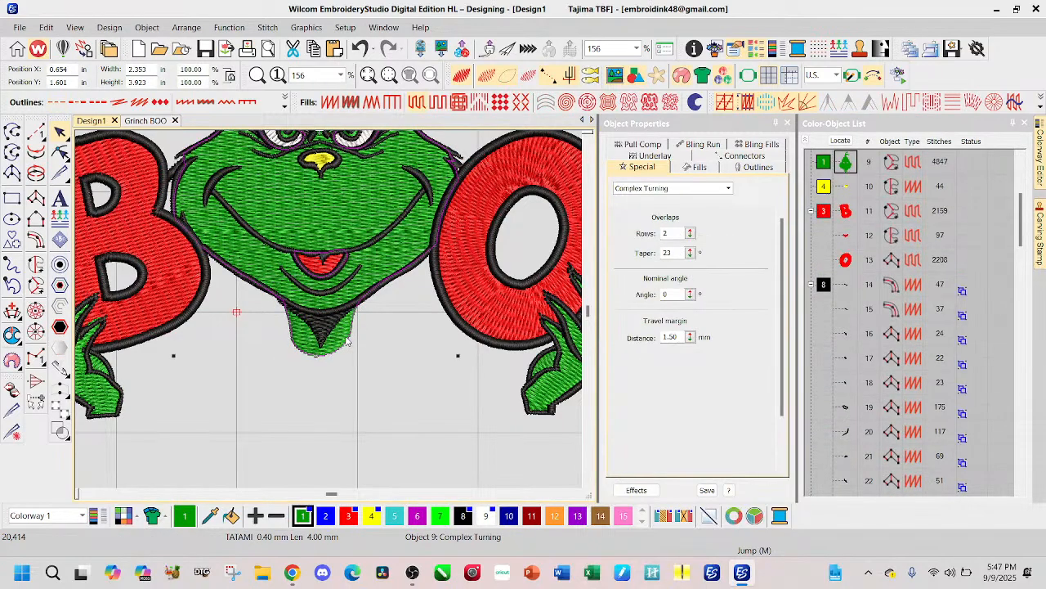
left_click(60, 152)
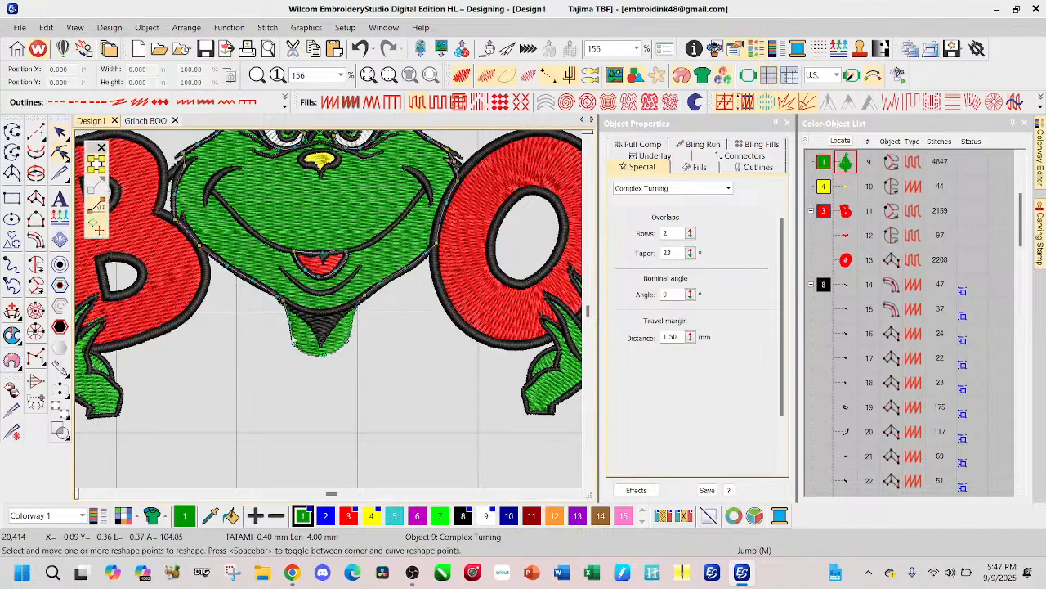
scroll(286, 339, "up", 2)
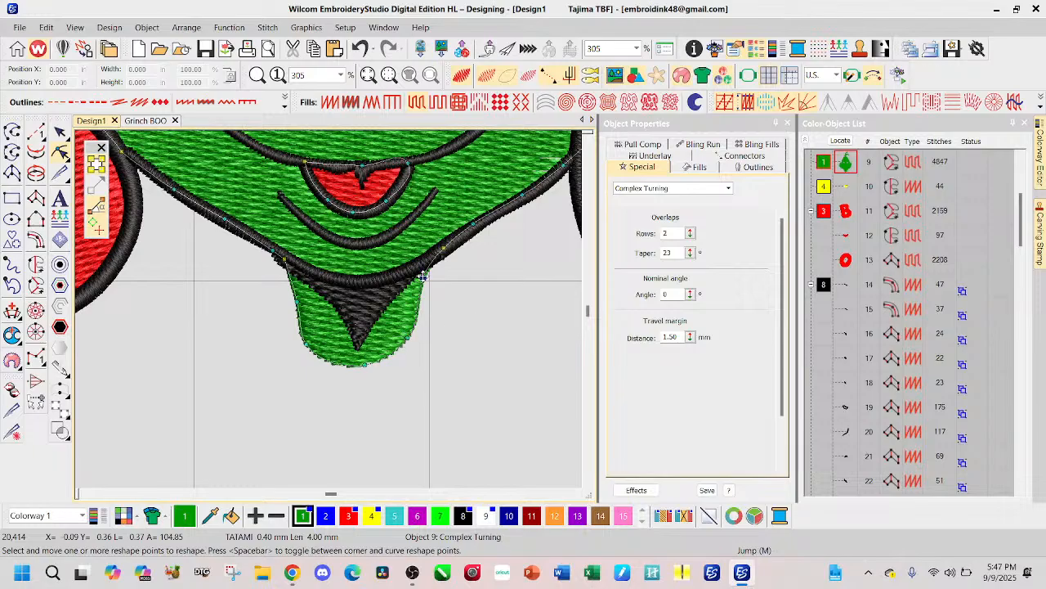
left_click(424, 276)
key("Delete")
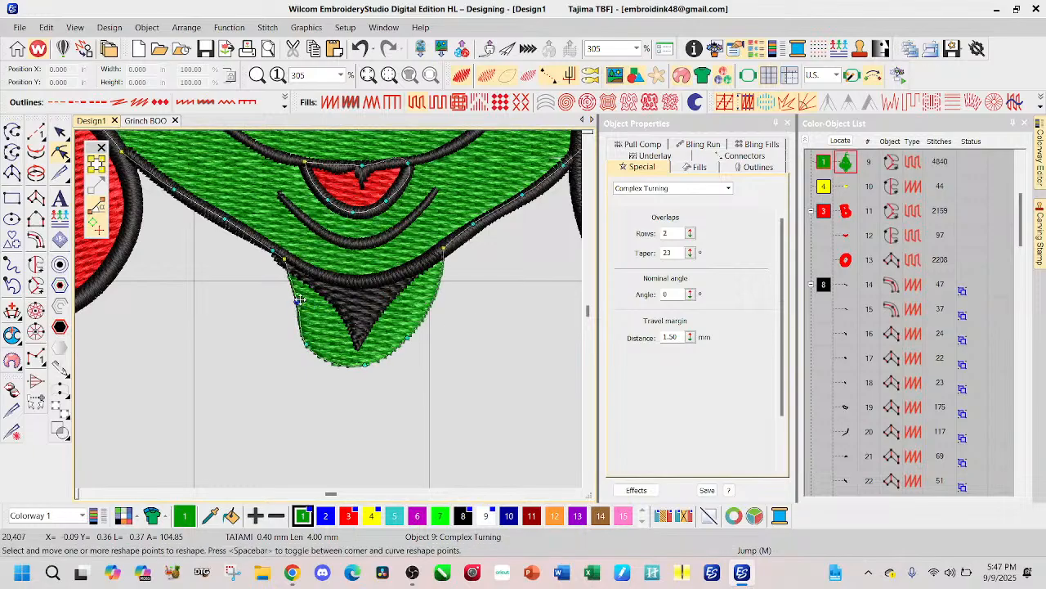
left_click(298, 300)
key("Delete")
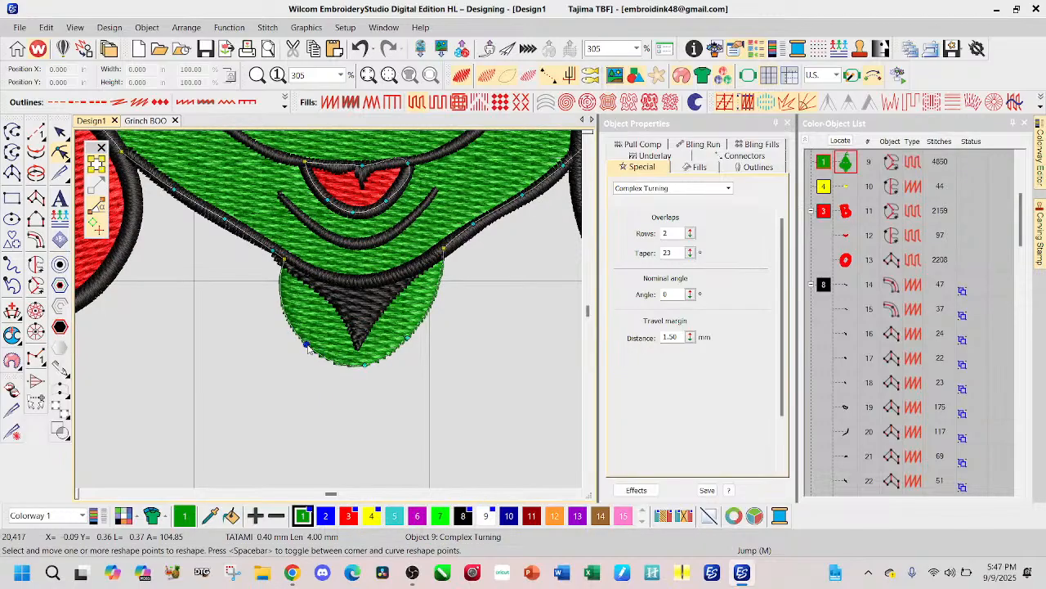
left_click(407, 335)
key("Delete")
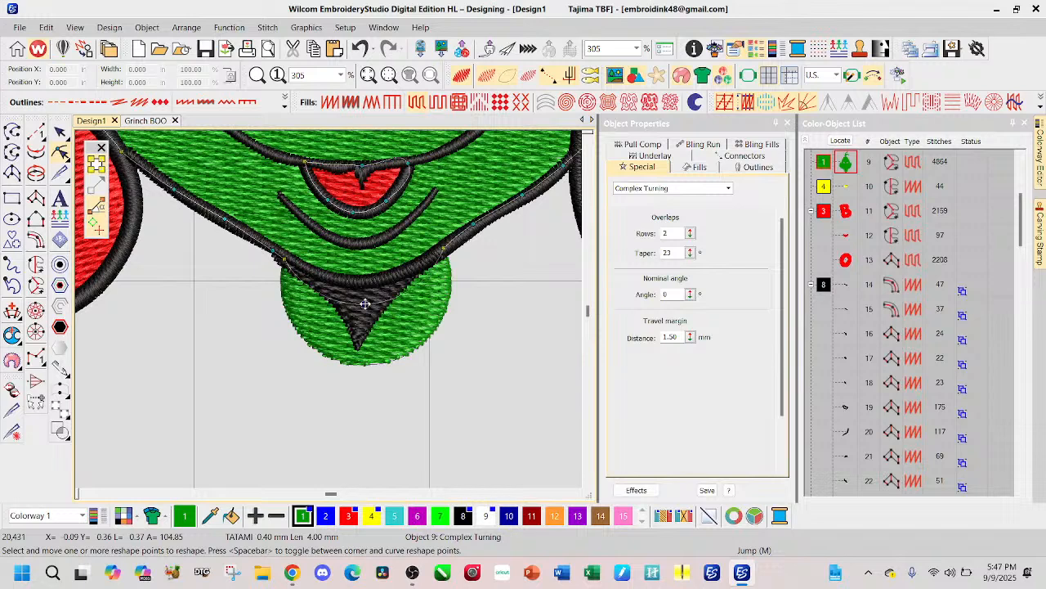
left_click_drag(362, 288, 361, 281)
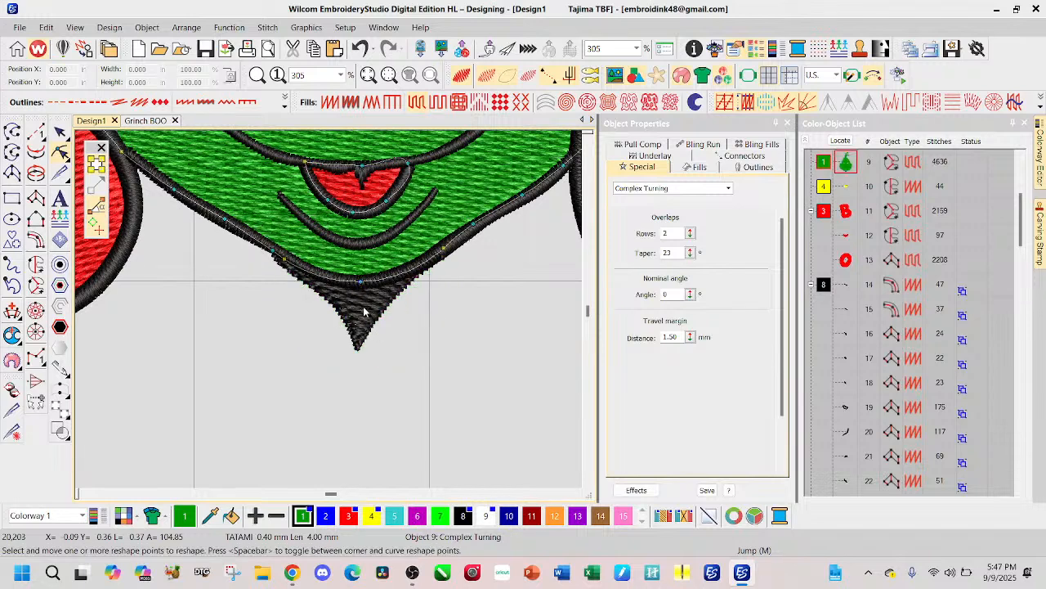
key("Escape")
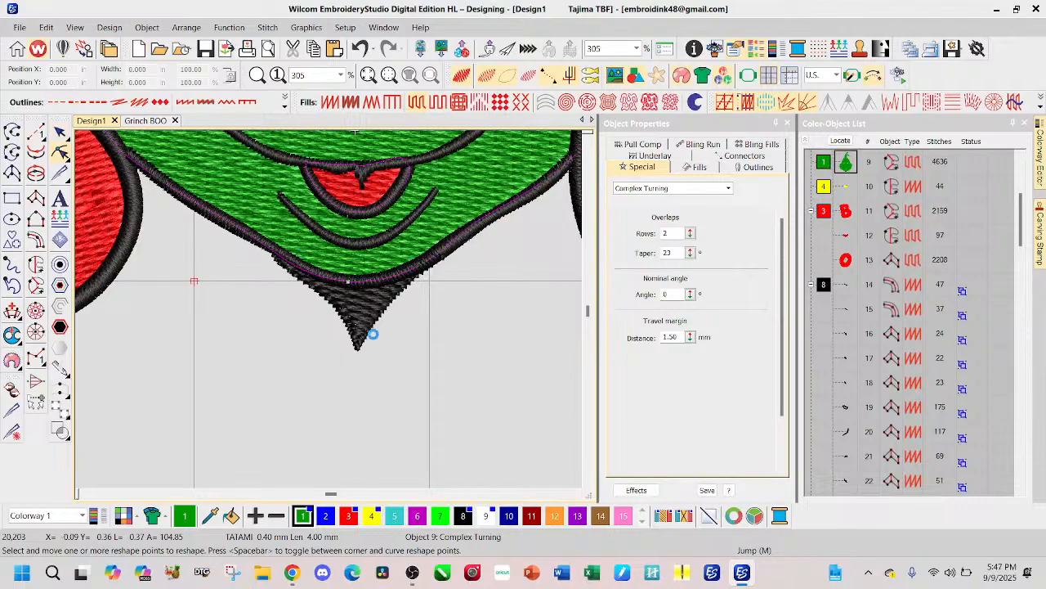
Step: Delete the pointed black shadow beneath the Grinch's chin
left_click(369, 335)
key("Delete")
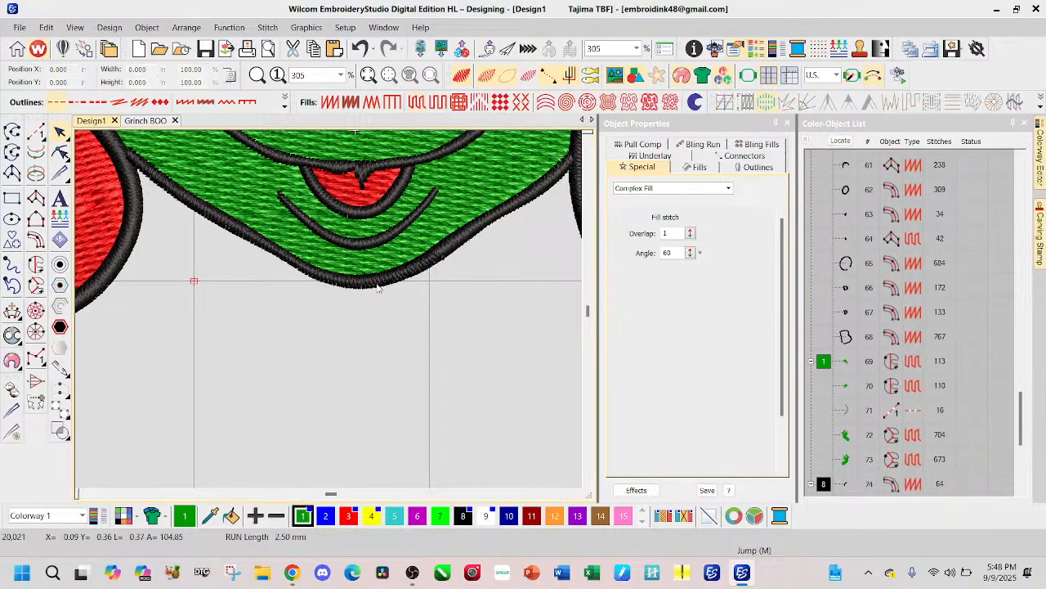
scroll(331, 315, "down", 3)
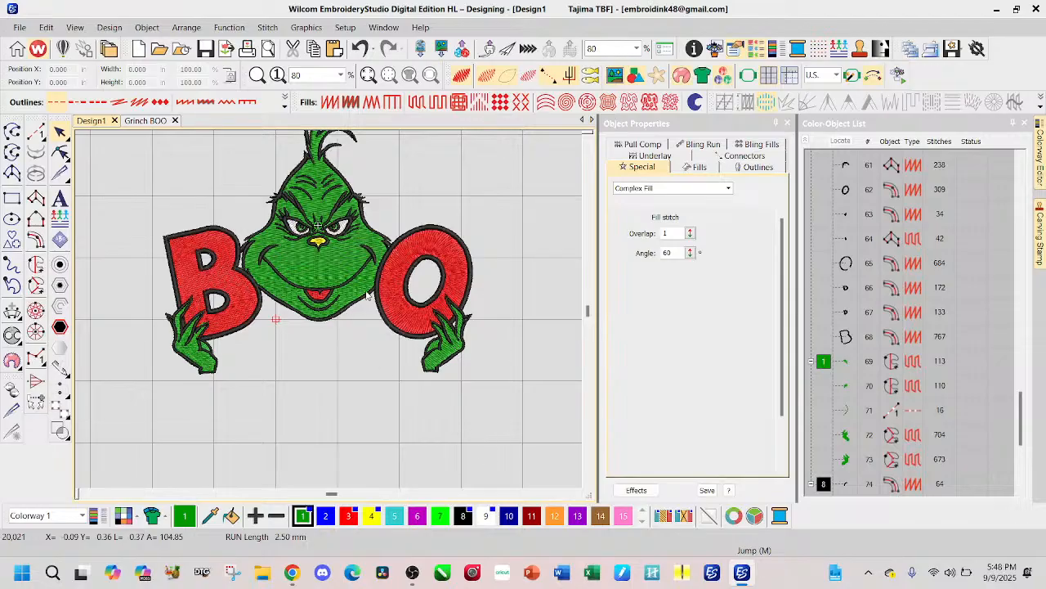
scroll(329, 313, "down", 2)
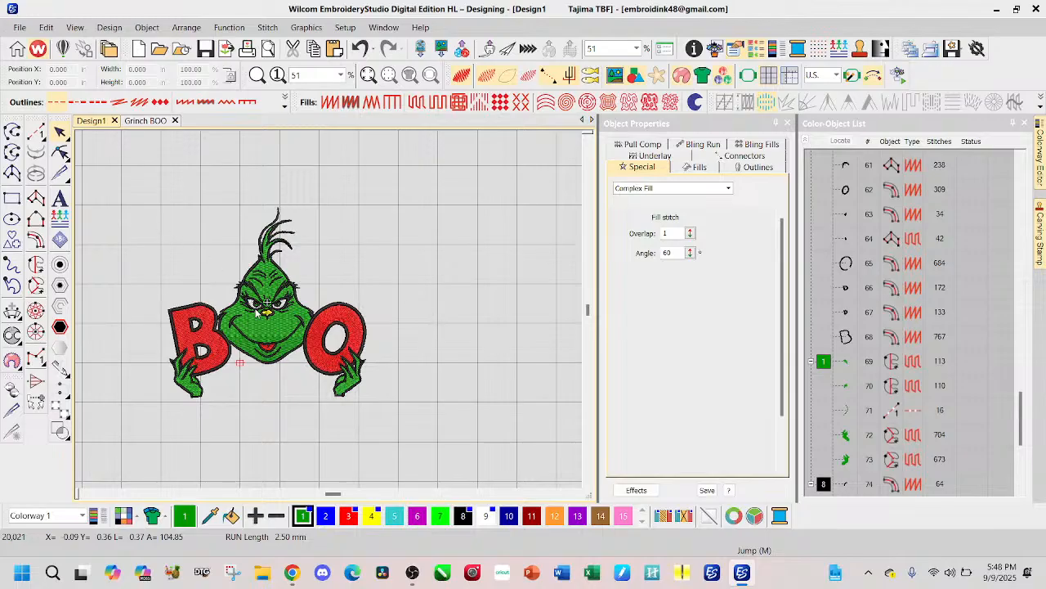
Step: Select the whole embroidery in Design1, compare it with Grinch BOO, and inspect the eyes, nose and outline stitching
scroll(330, 313, "down", 1)
left_click_drag(190, 208, 457, 406)
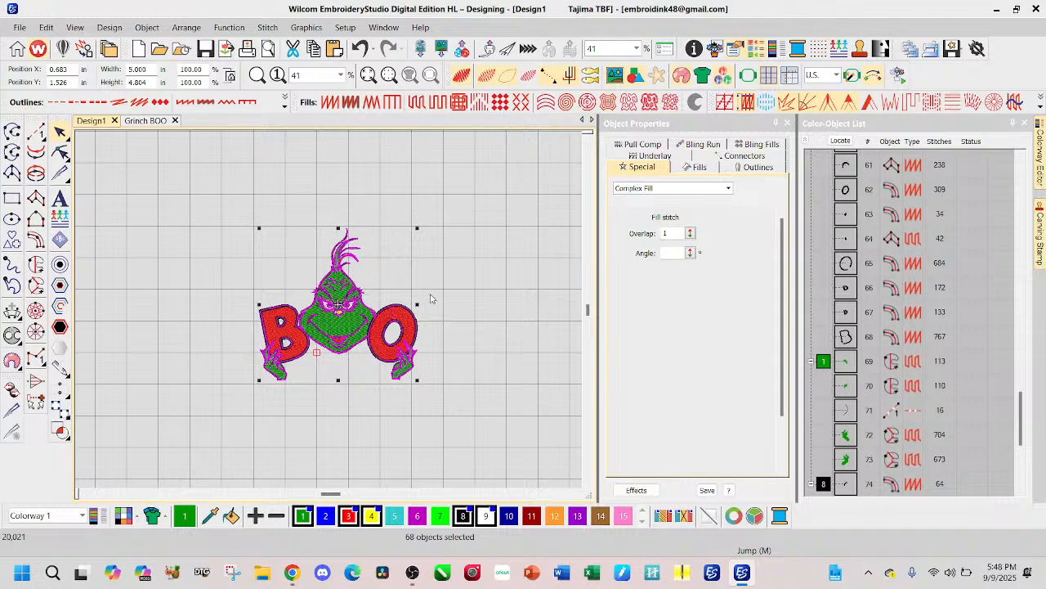
left_click(147, 120)
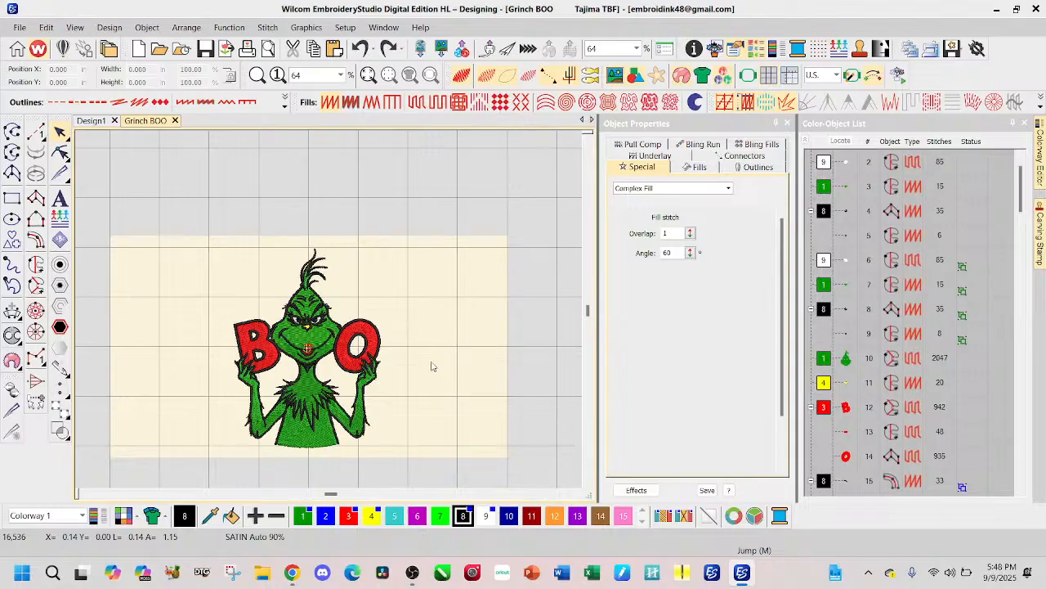
left_click(92, 121)
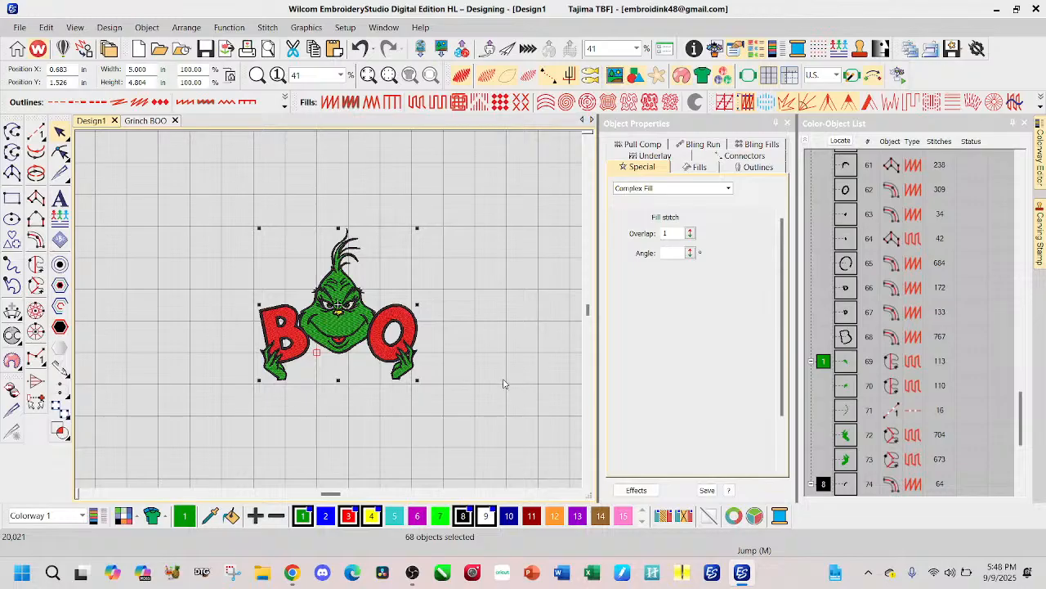
scroll(331, 313, "up", 5)
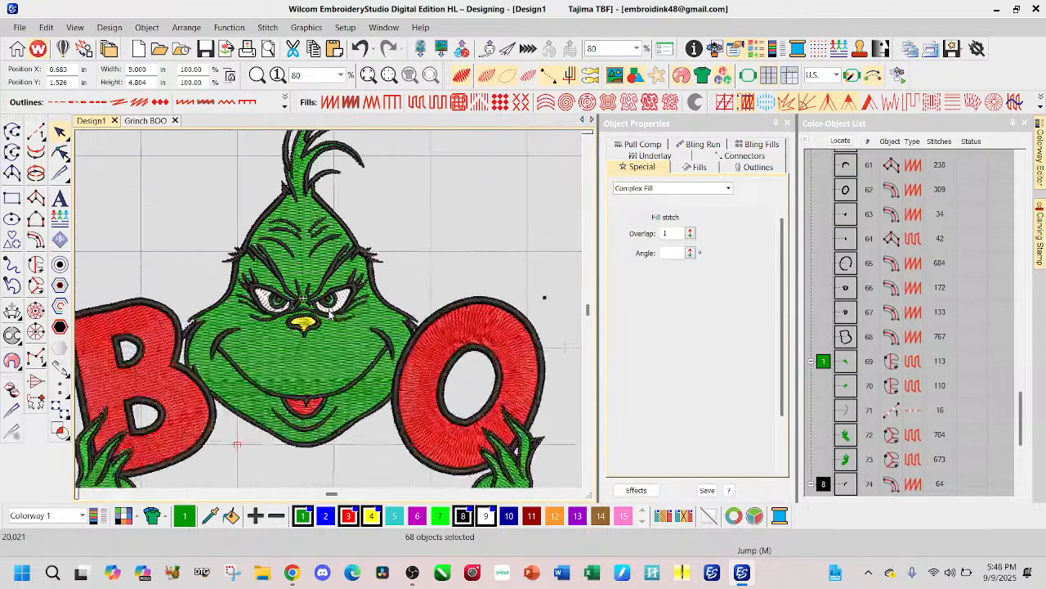
scroll(331, 312, "up", 4)
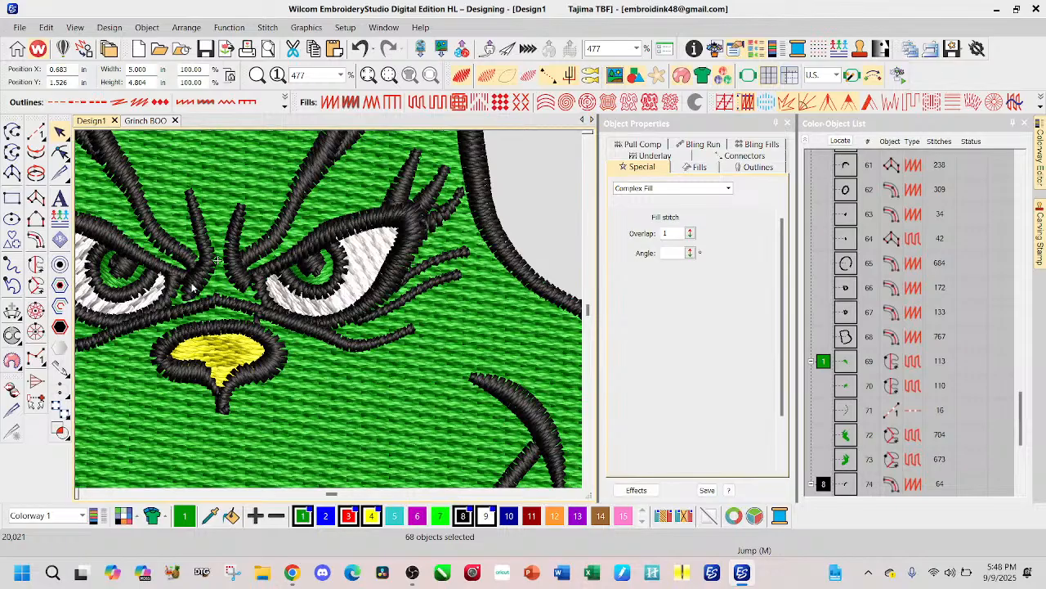
scroll(329, 313, "down", 4)
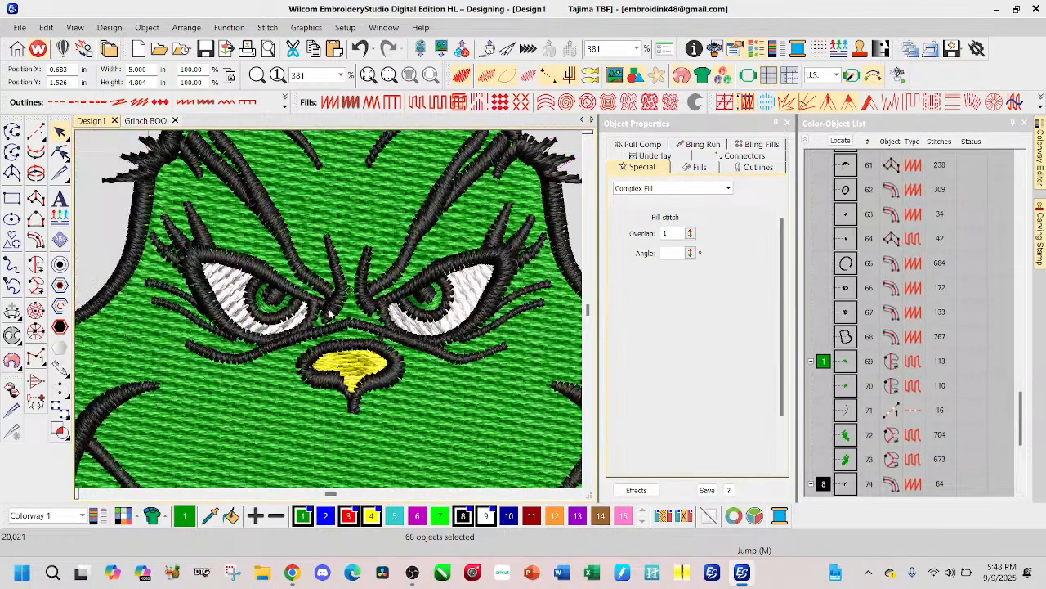
scroll(330, 313, "down", 2)
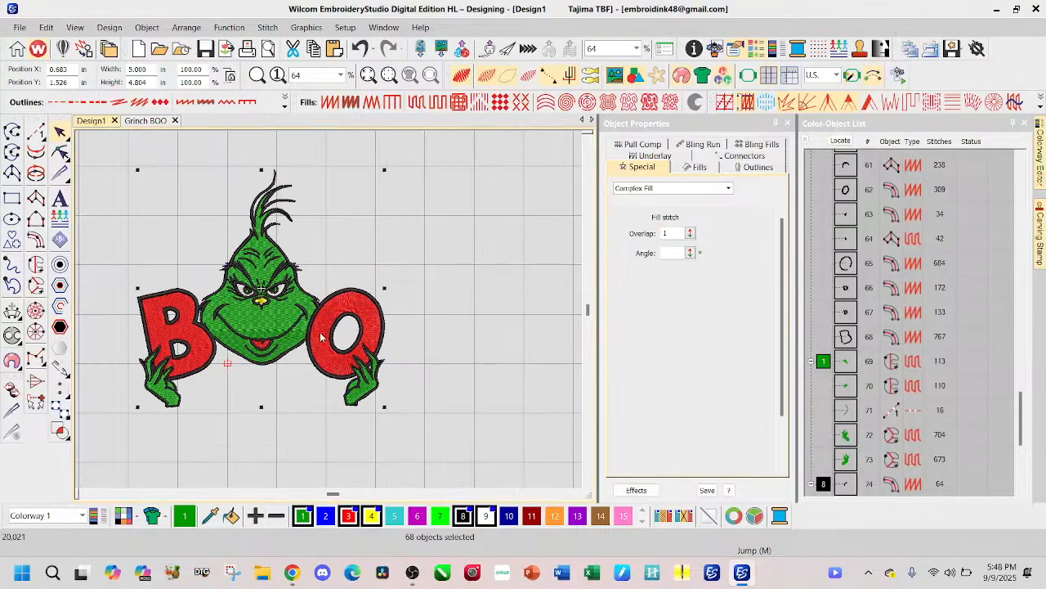
scroll(247, 368, "down", 1)
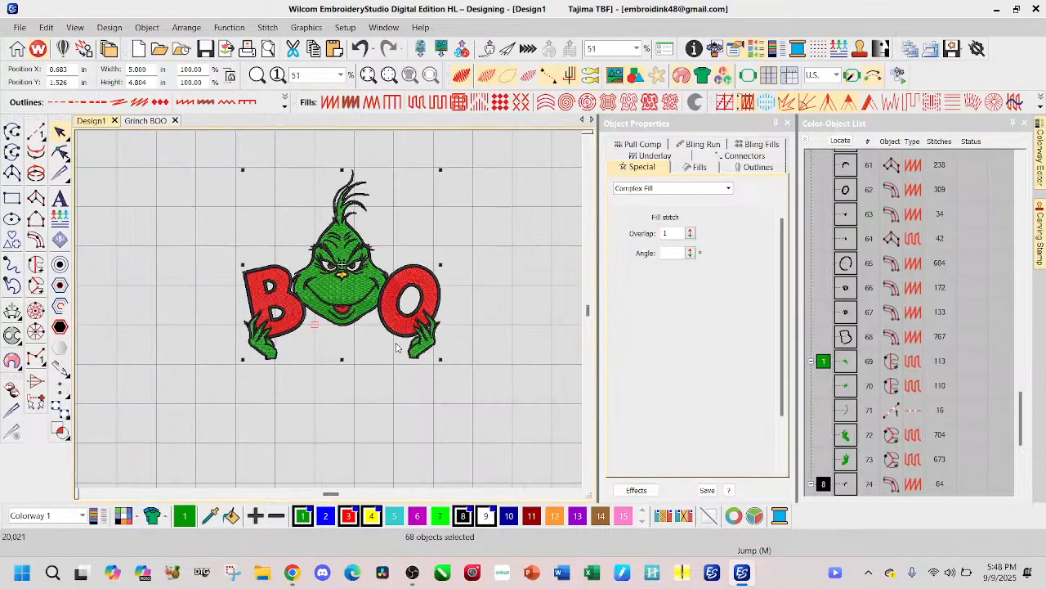
Step: Select the whole embroidery in Grinch BOO and set its width to 5 in with proportions kept
left_click(150, 122)
left_click_drag(207, 223, 384, 403)
left_click(146, 69)
double_click(149, 68)
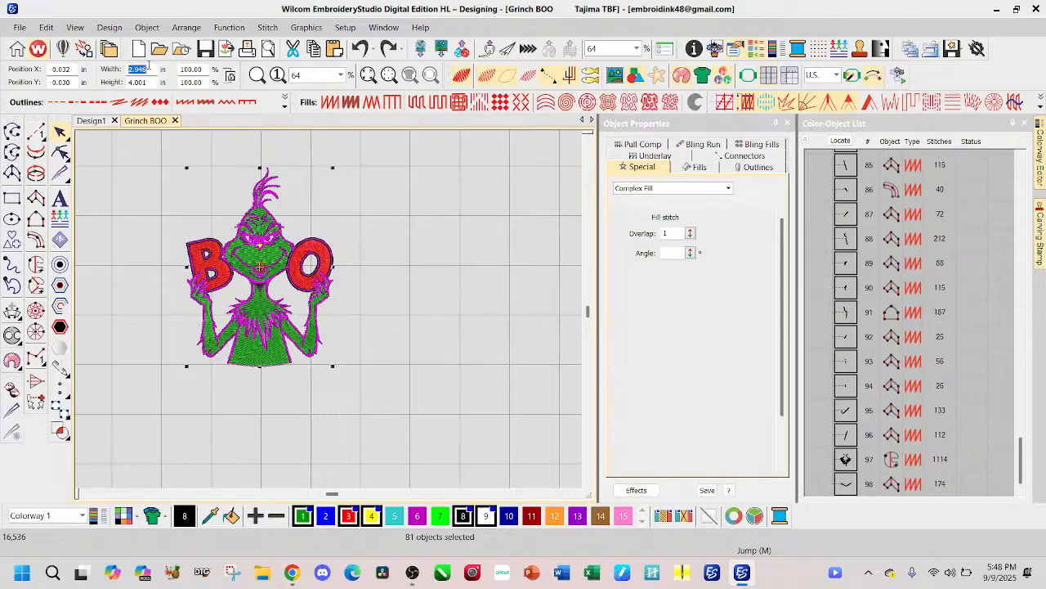
type("5")
key("Return")
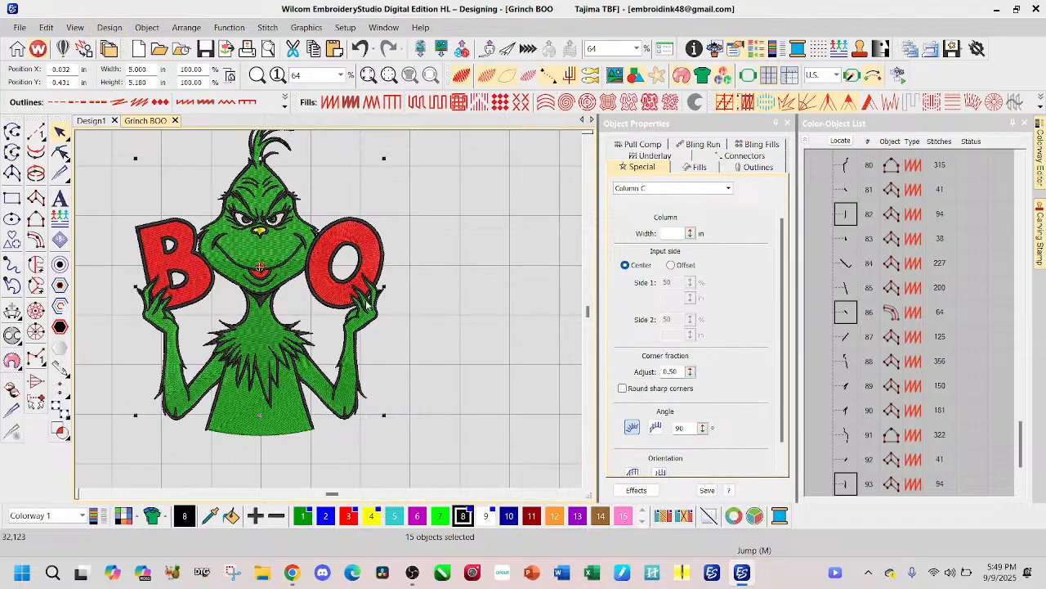
Step: Compare the neckless Design1 with the enlarged full-body Grinch BOO embroidery
left_click(100, 124)
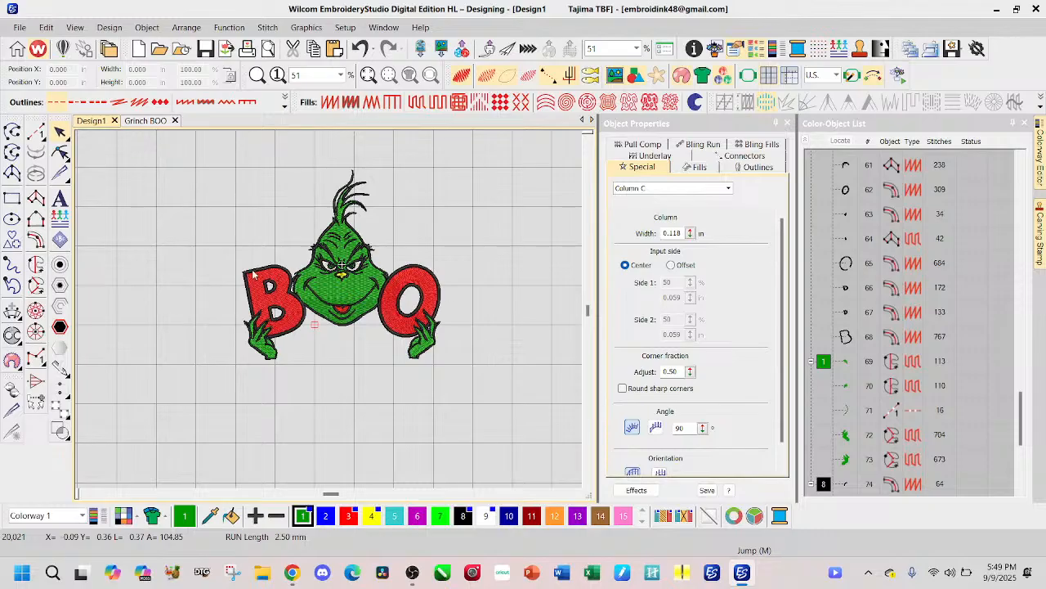
left_click(140, 122)
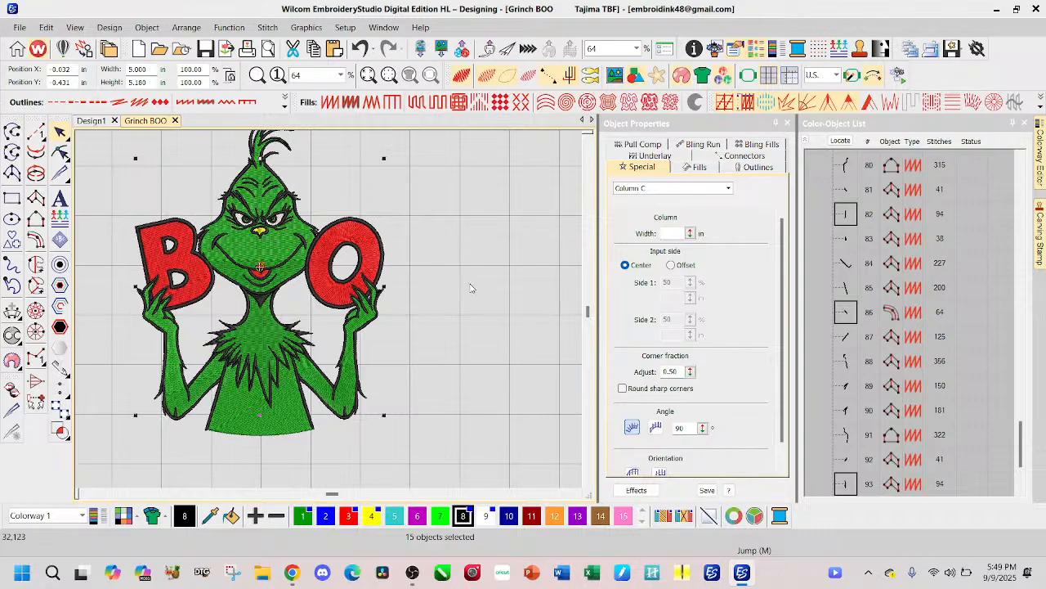
scroll(330, 309, "down", 2)
scroll(368, 327, "down", 2)
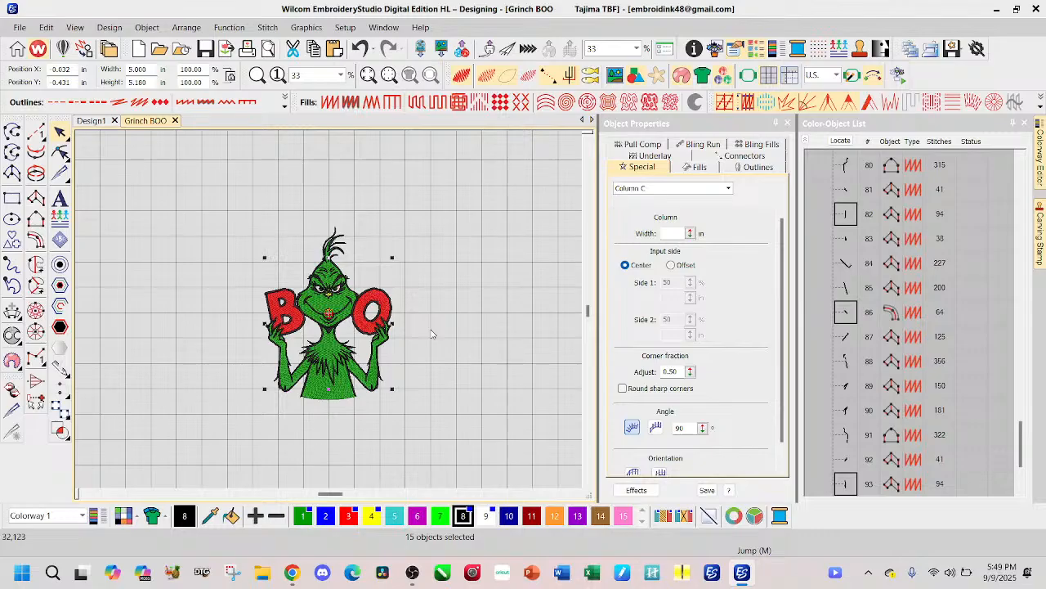
Step: Show the background artwork beneath Grinch BOO with the stitching hidden, and clear the selection
key("d")
key("s")
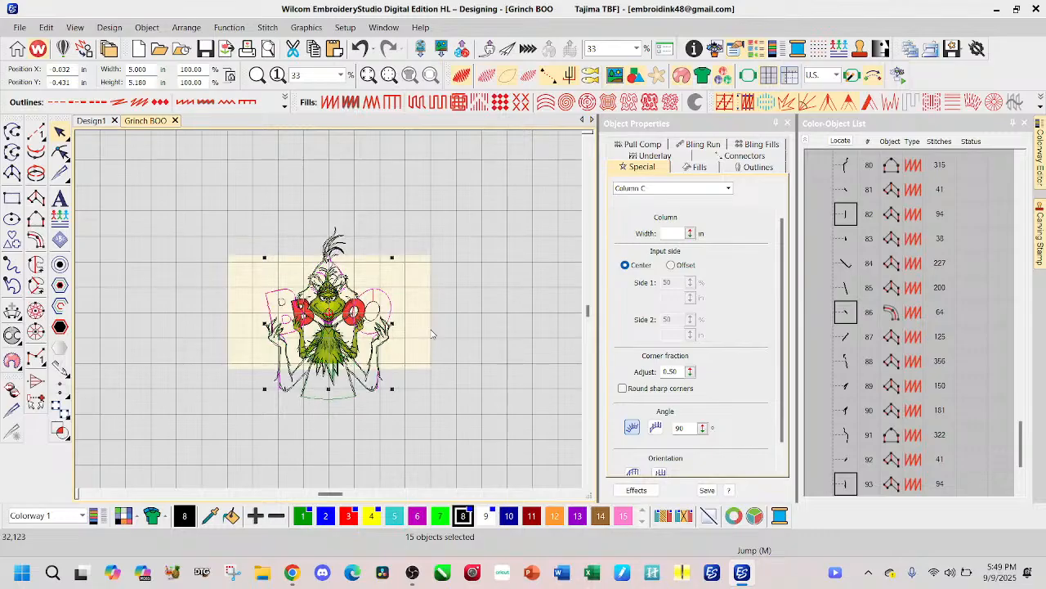
left_click(479, 325)
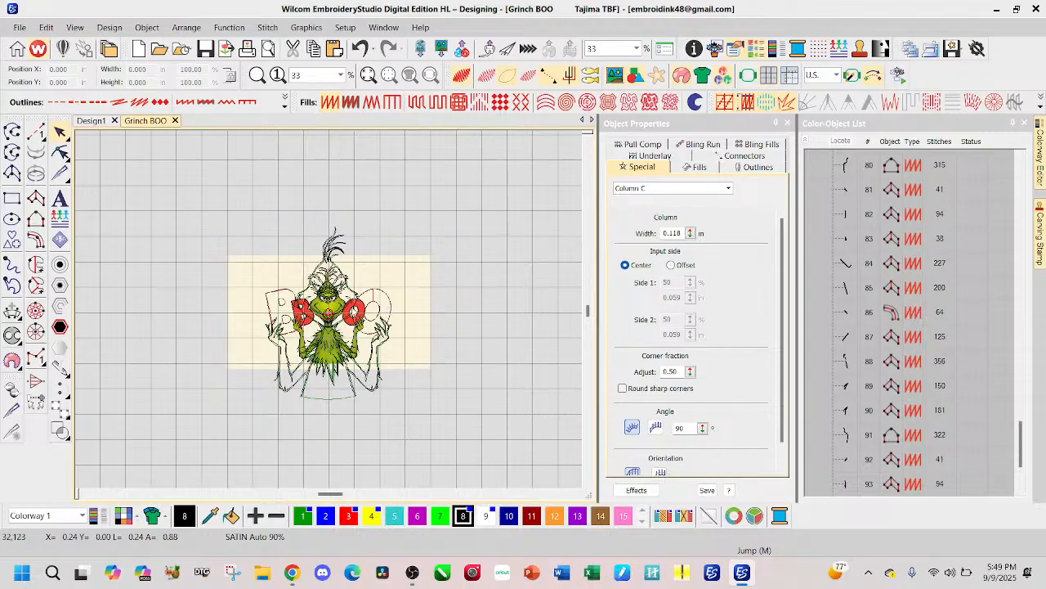
Step: Undo the 5-inch resizing of the Grinch BOO embroidery and clear the selection
left_click(360, 49)
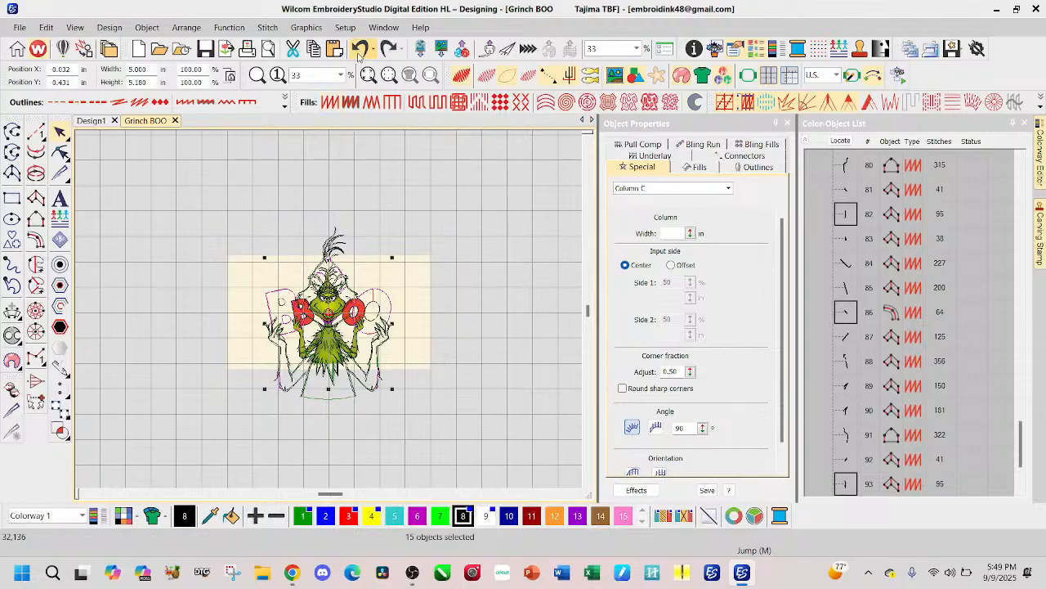
left_click(359, 49)
left_click(521, 365)
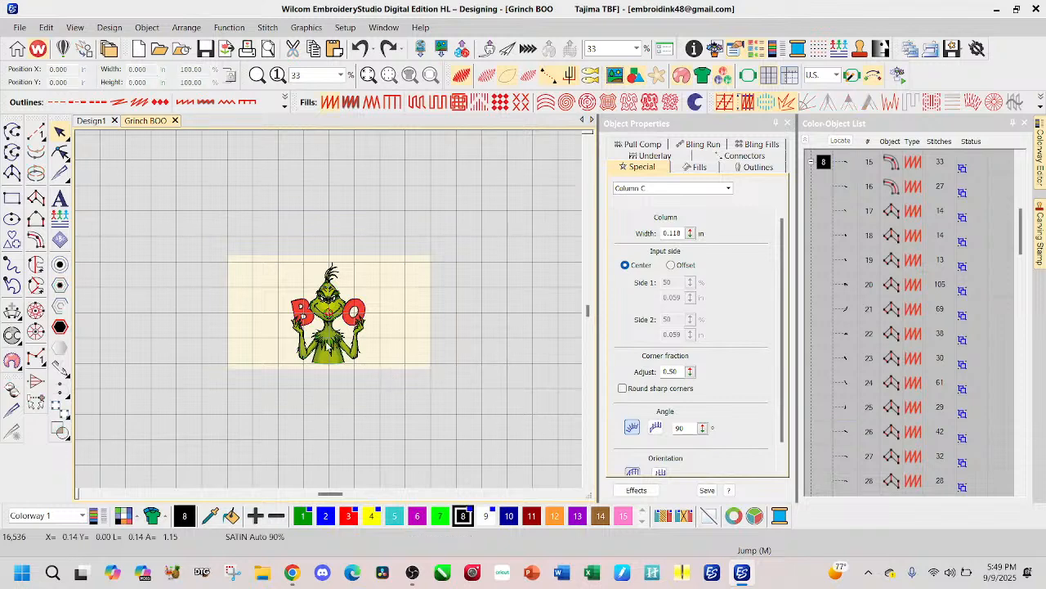
Step: Examine the Grinch source artwork, switch back to the stitches without the artwork, and inspect the body and arms
scroll(327, 286, "up", 3)
scroll(360, 331, "up", 2)
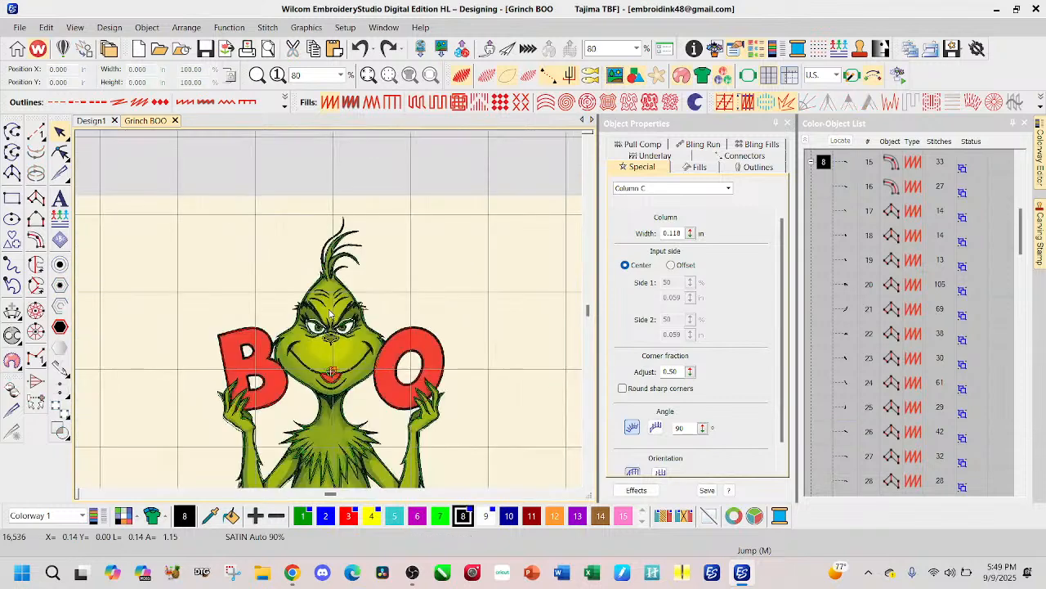
scroll(362, 334, "down", 1)
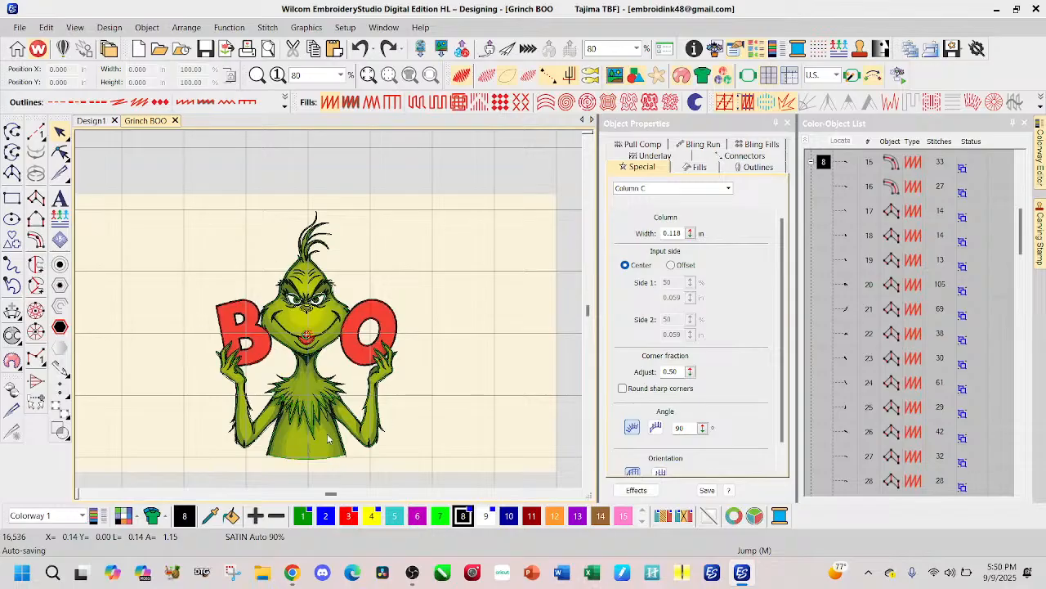
key("s")
key("d")
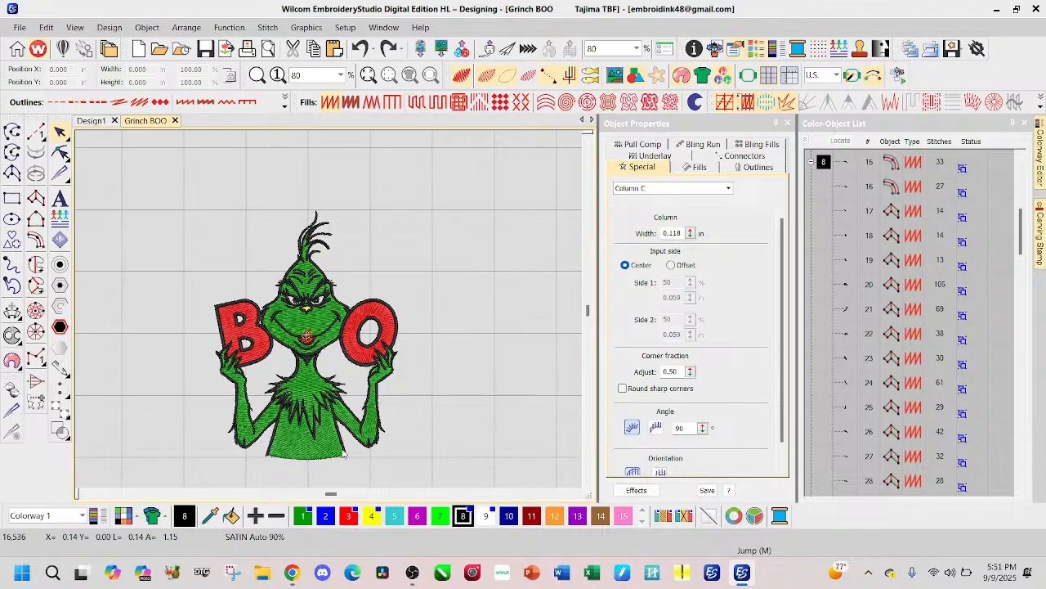
scroll(329, 312, "up", 2)
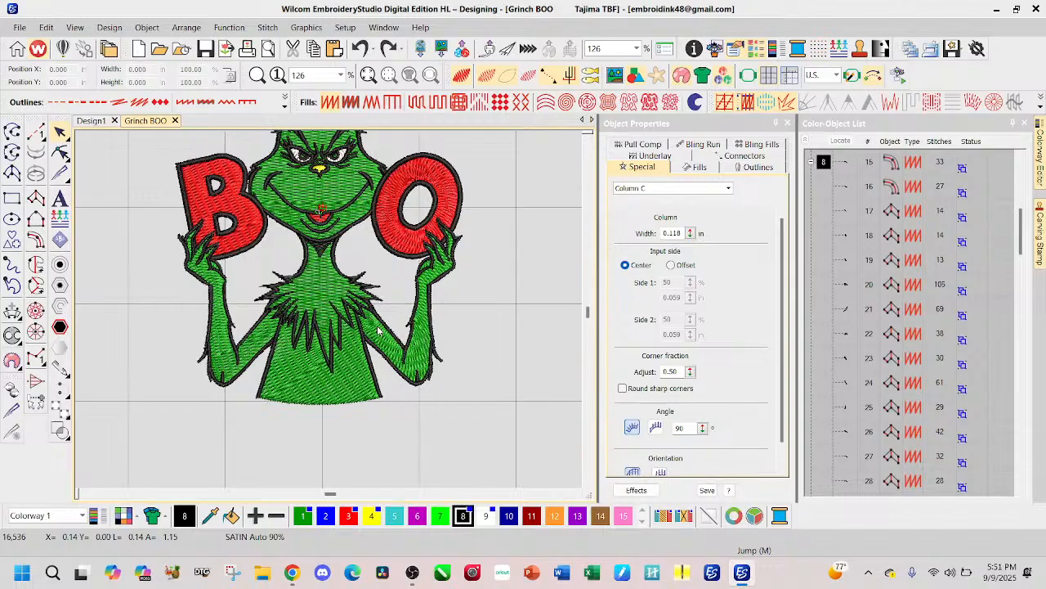
Step: Recheck Design1, return to Grinch BOO, and draw a horizontal run line about 3.36 in long across the body's lower edge
left_click(91, 120)
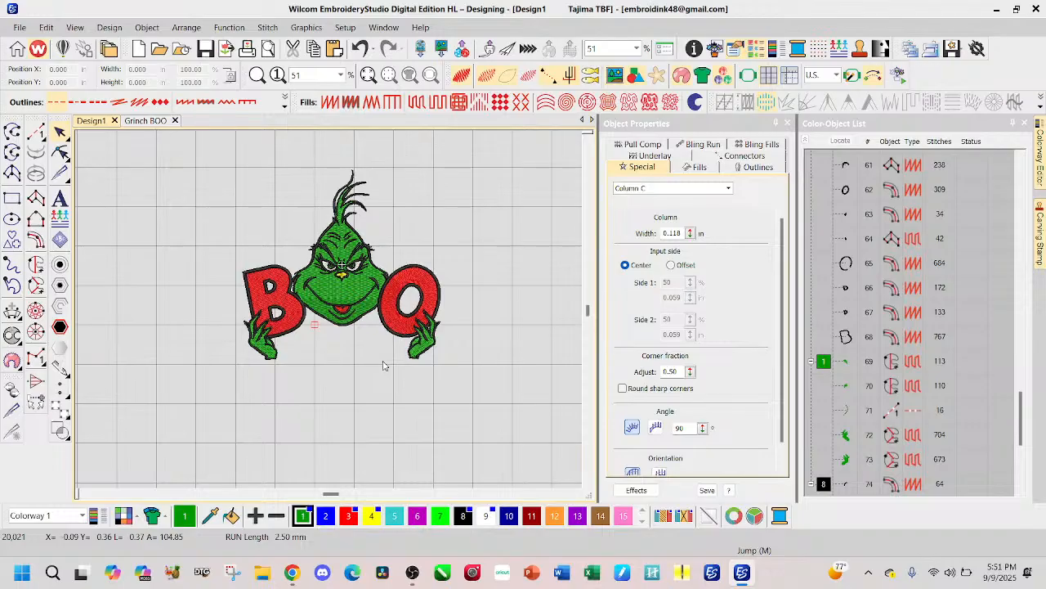
left_click(161, 122)
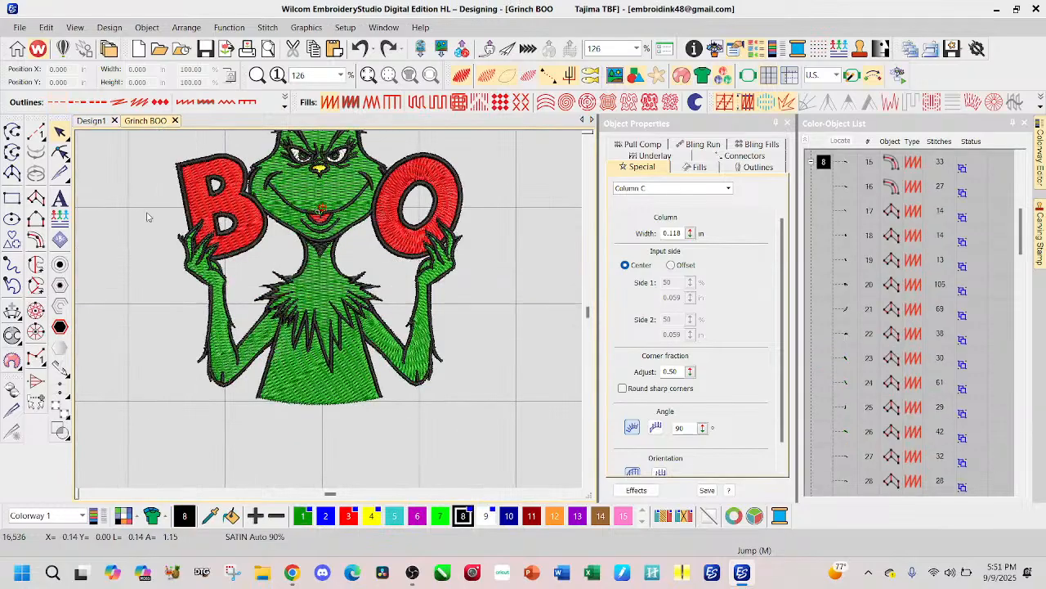
scroll(363, 288, "down", 2)
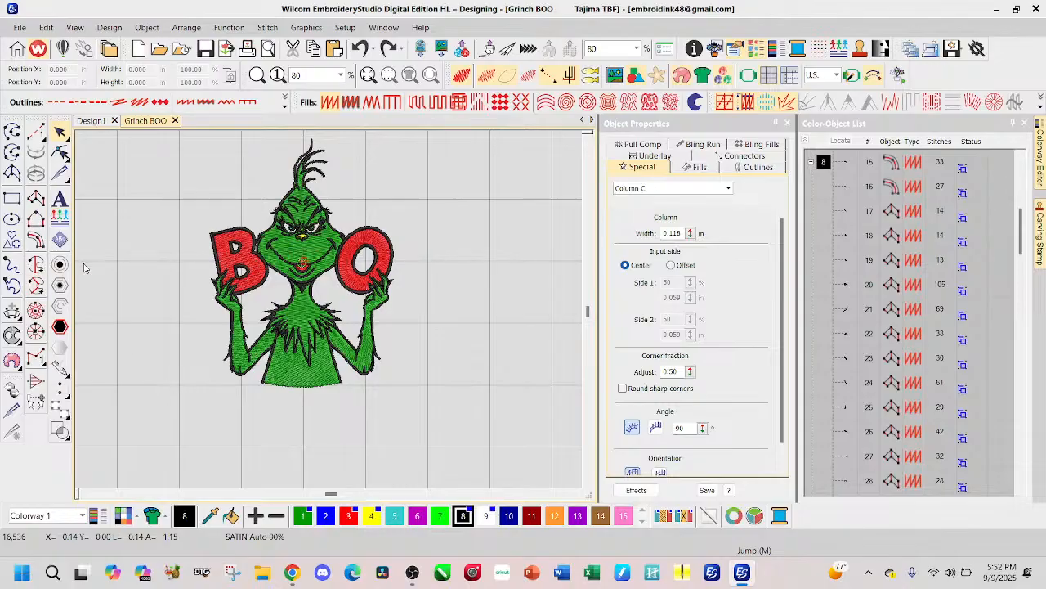
left_click(35, 201)
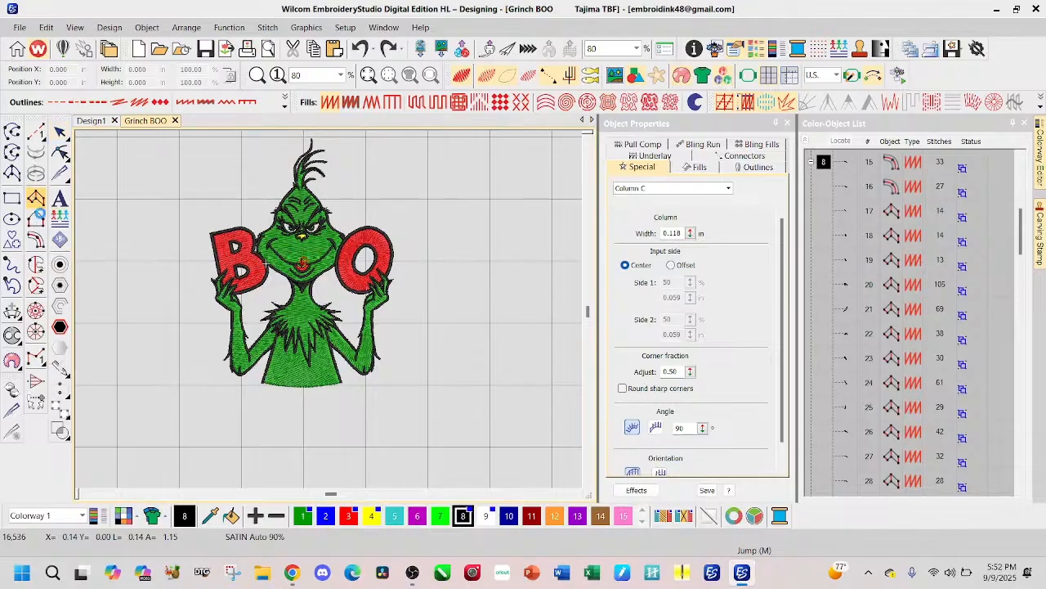
left_click(36, 132)
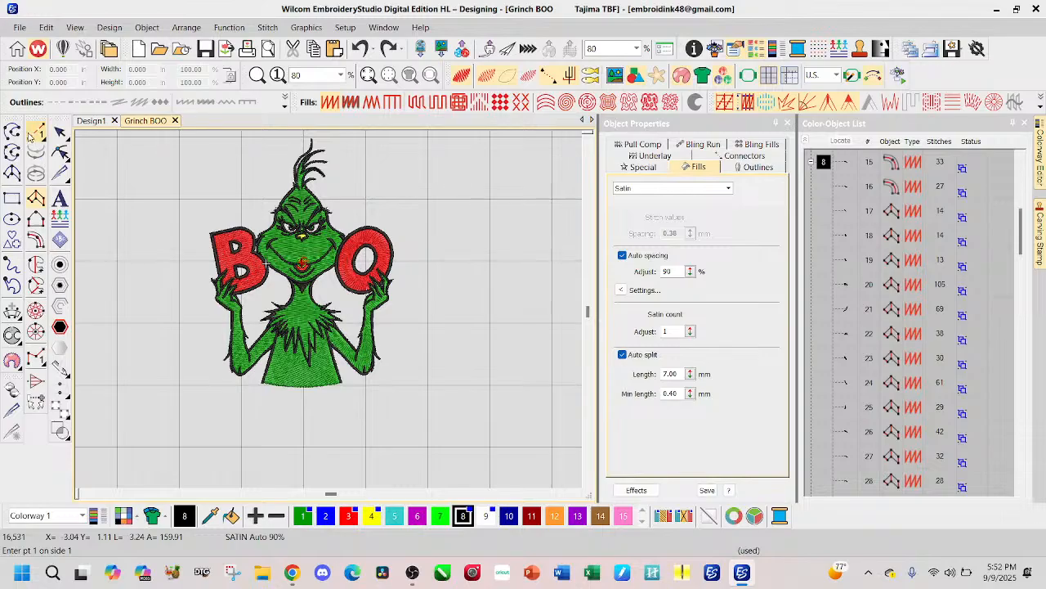
left_click(197, 382)
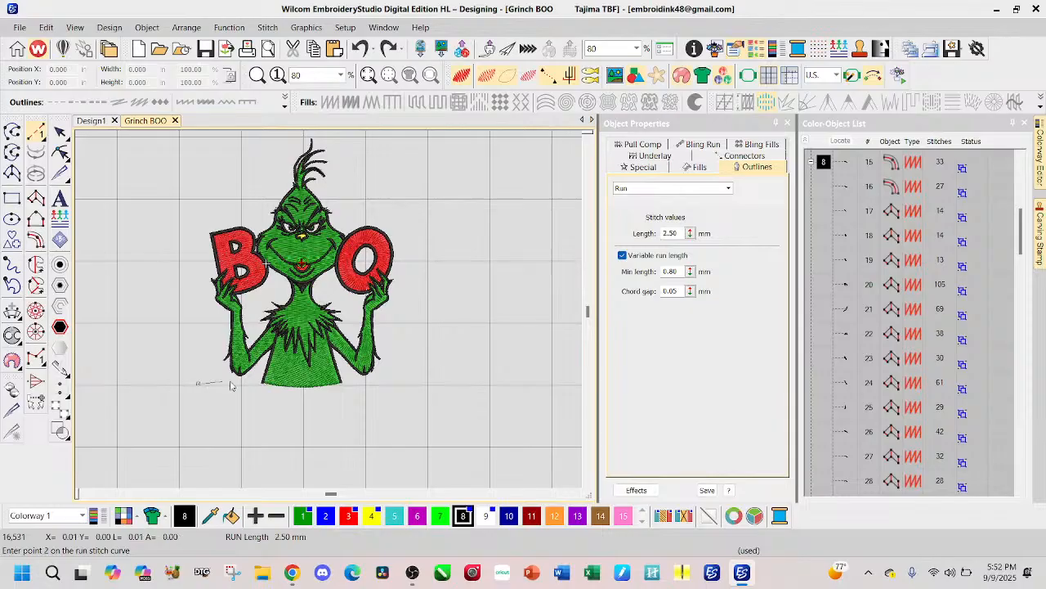
left_click(407, 383)
key("Return")
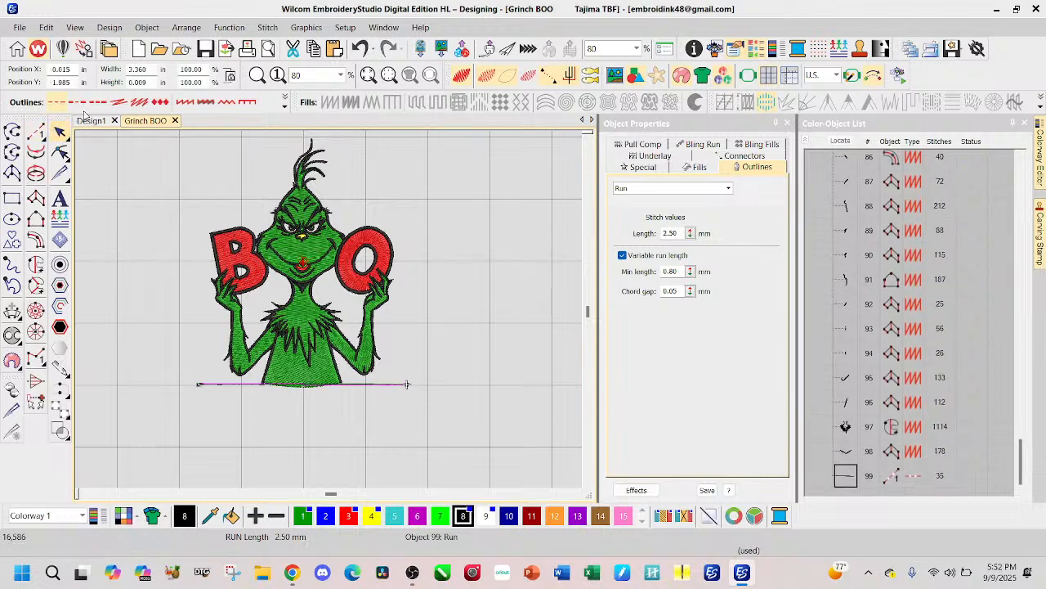
Step: Convert the line under the Grinch's body to satin, clear the selection, and inspect the covered lower edge
left_click(182, 101)
left_click(499, 401)
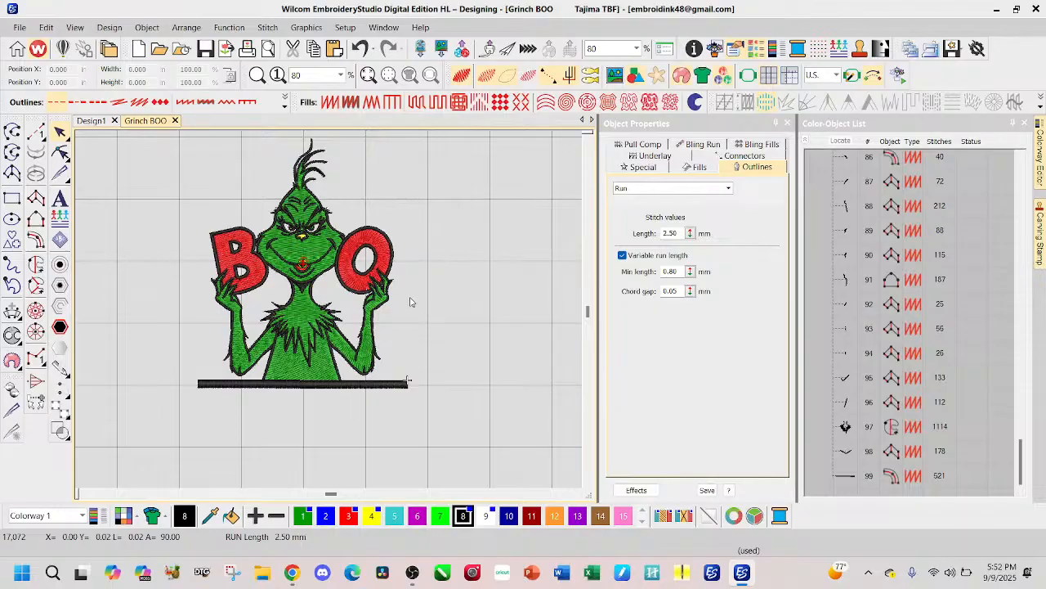
scroll(331, 326, "up", 1)
scroll(330, 326, "up", 1)
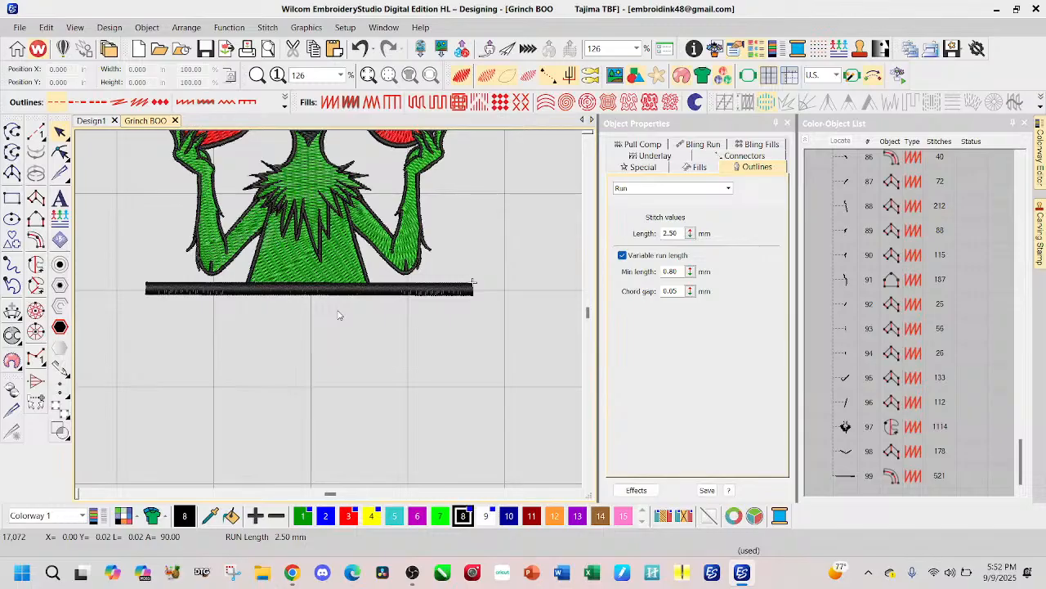
Step: Try a 0.050 in Satin Column C offset with hole offsets around all of Design1, then undo it
left_click(85, 120)
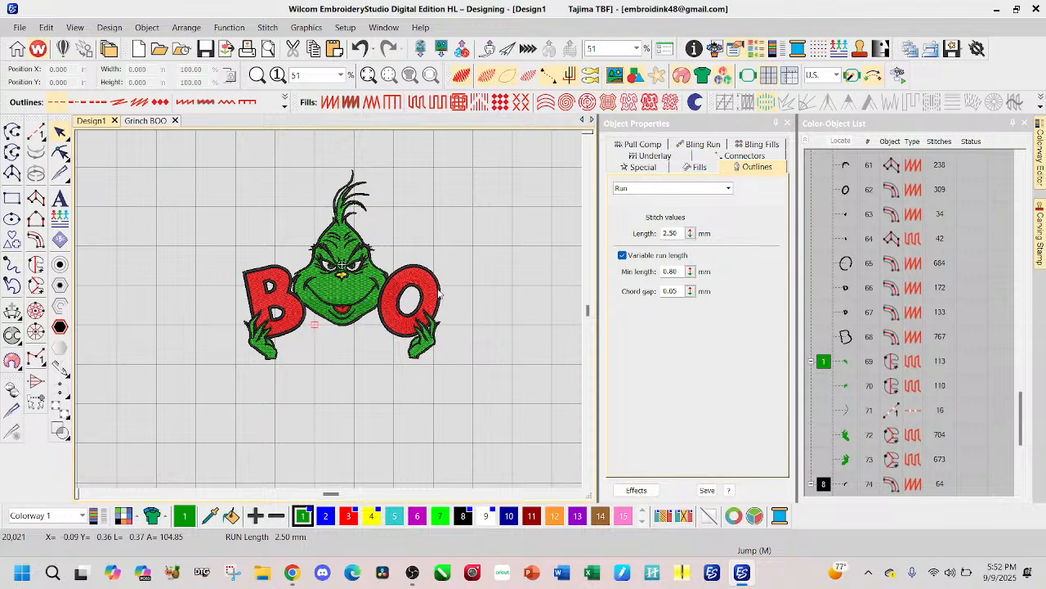
scroll(434, 286, "down", 1)
left_click_drag(143, 216, 369, 390)
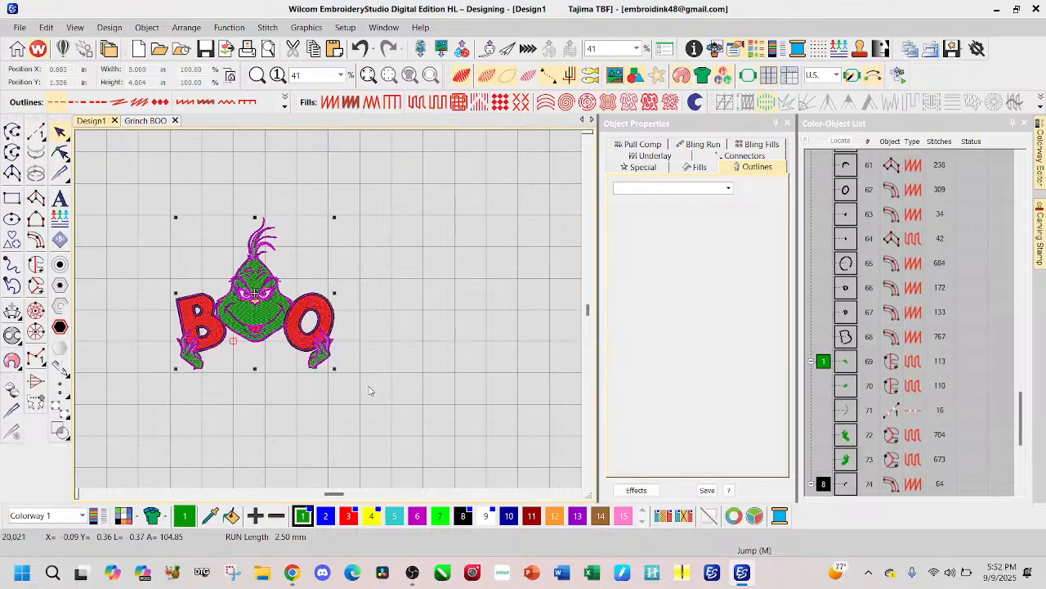
left_click(60, 264)
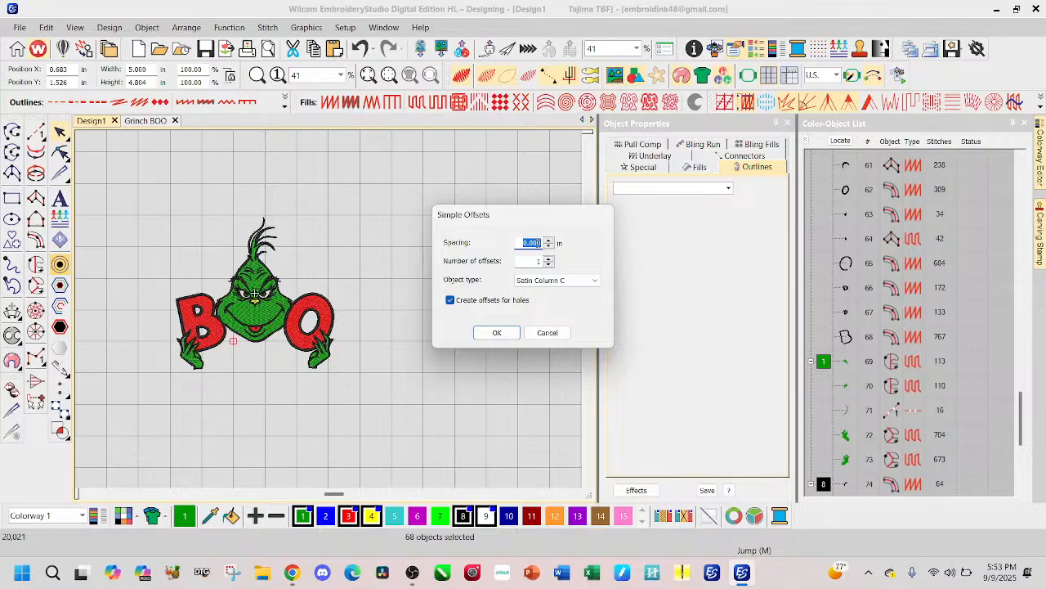
left_click(540, 243)
left_click(497, 332)
left_click(400, 404)
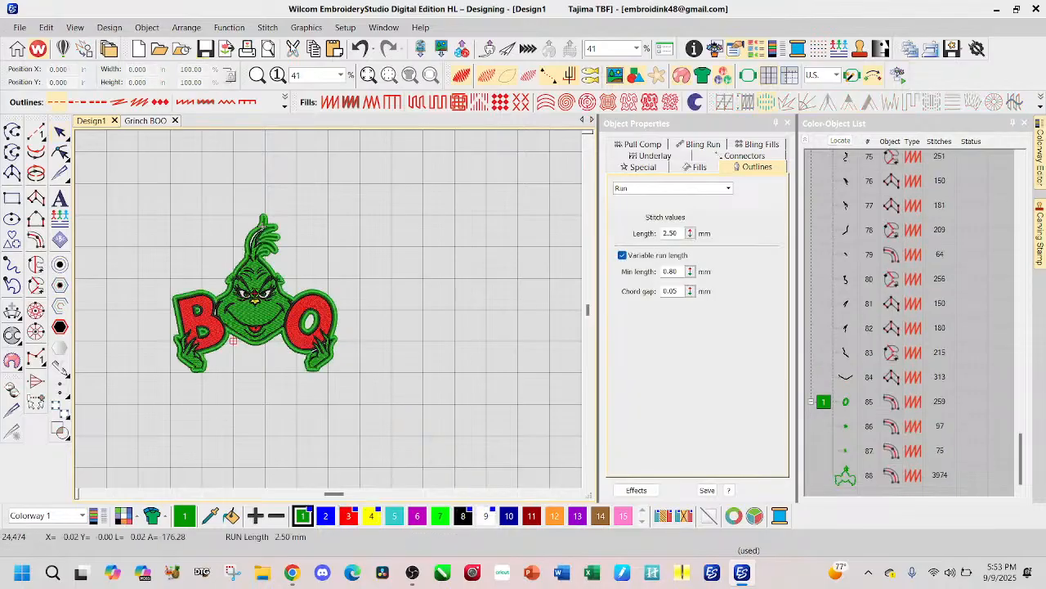
left_click(359, 48)
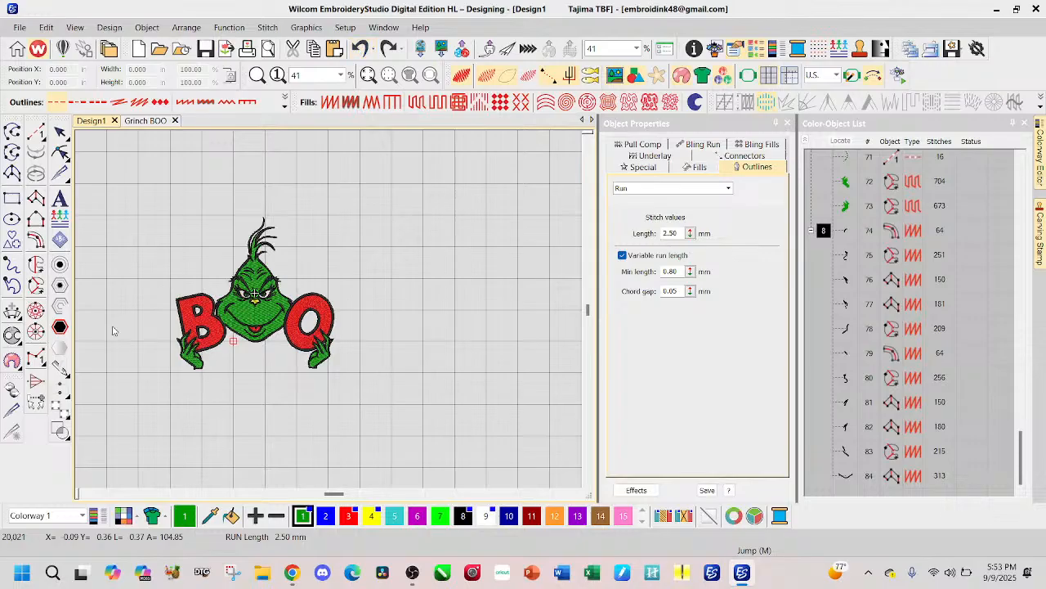
Step: Try recoloring the entire Design1 embroidery black, then undo the color change and clear the selection
left_click_drag(144, 214, 368, 411)
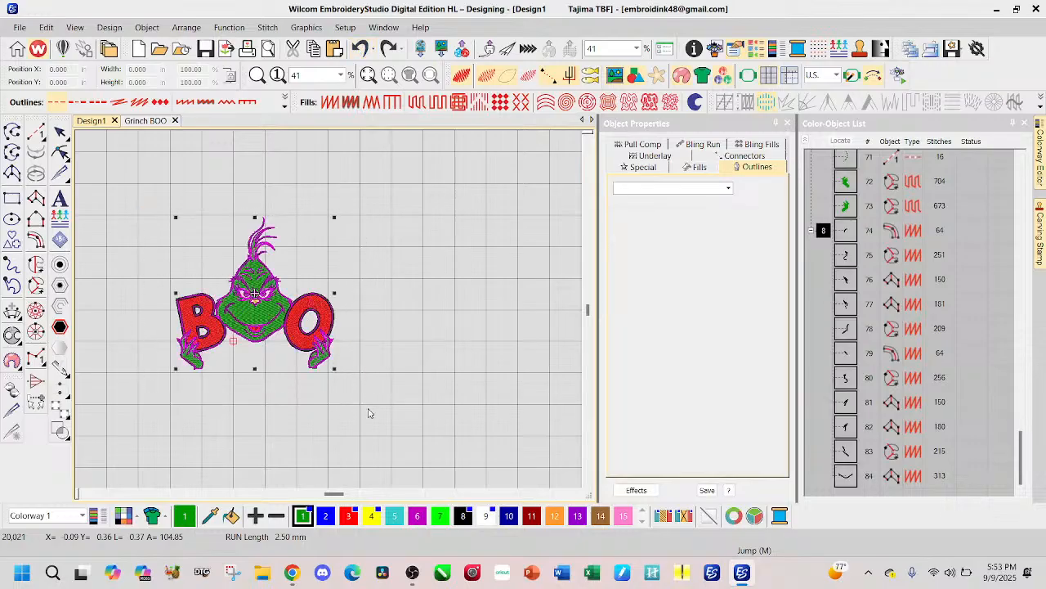
left_click(464, 516)
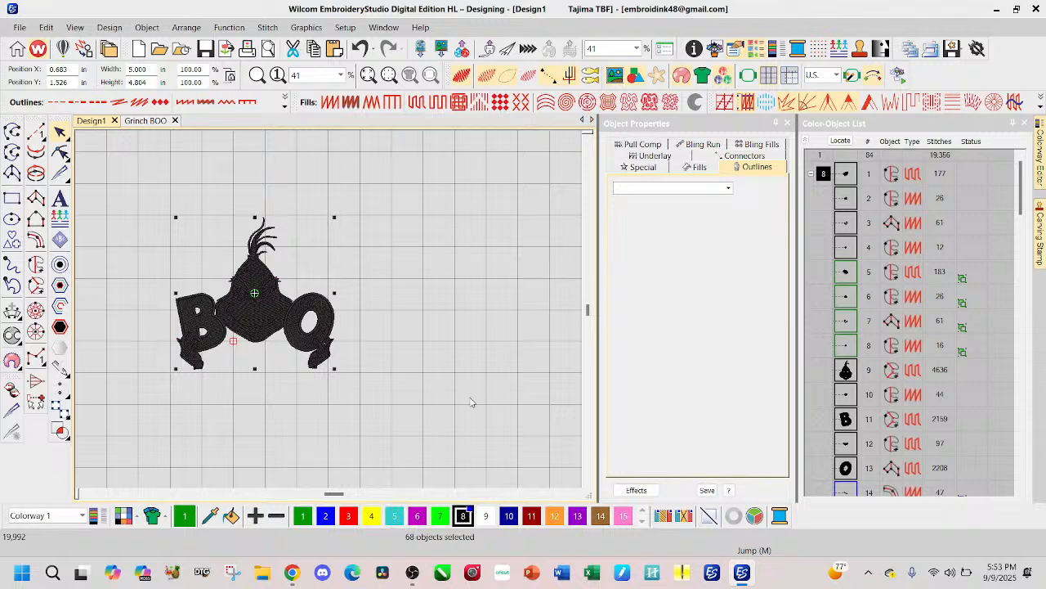
key("ctrl+z")
key("Escape")
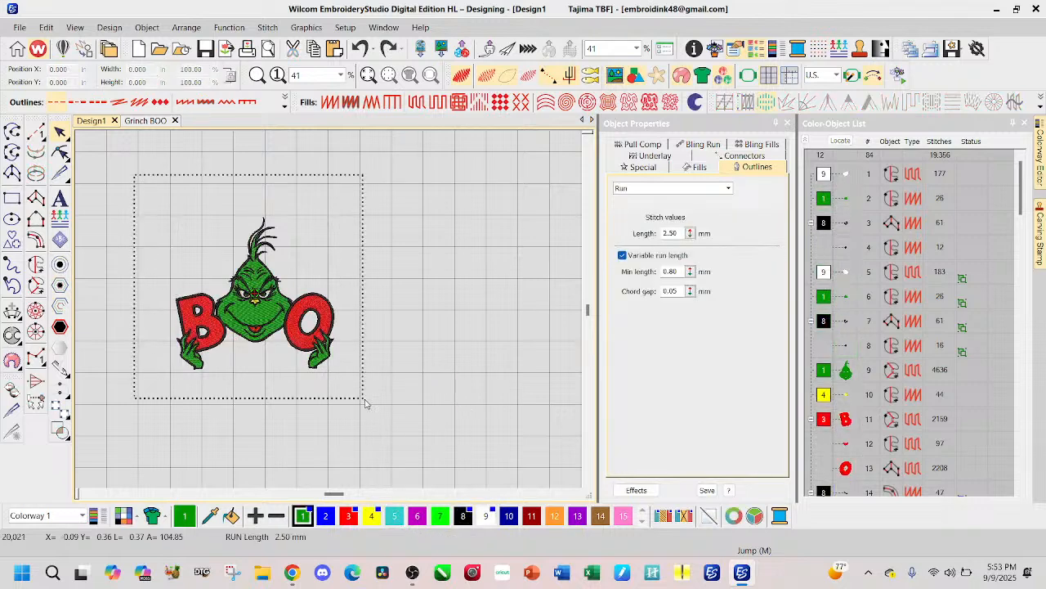
Step: Try a 0.500 in Satin Column C offset around the whole design without hole offsets, then undo it
key("ctrl+a")
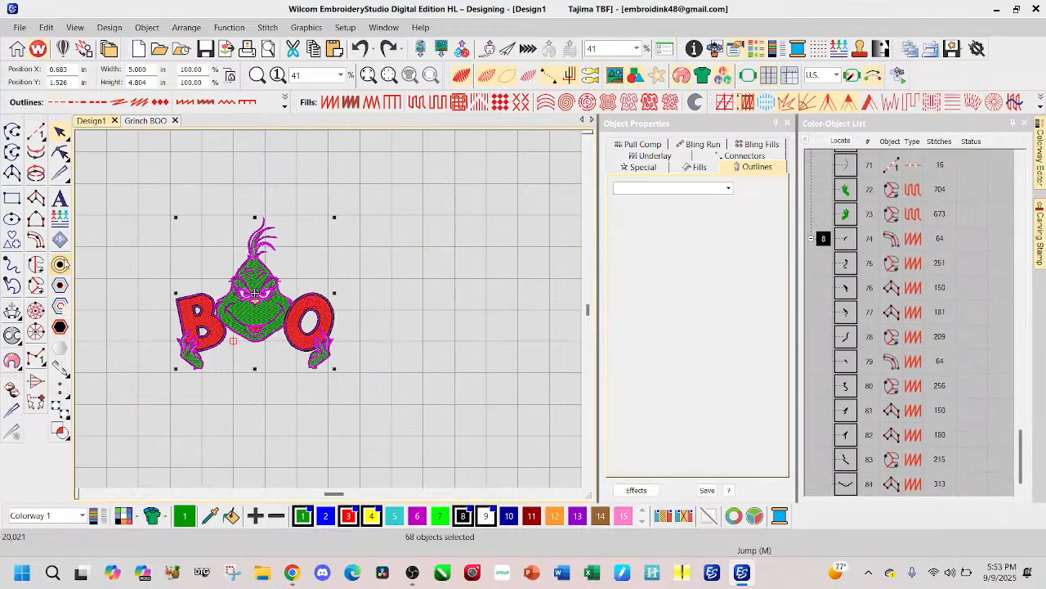
left_click(60, 264)
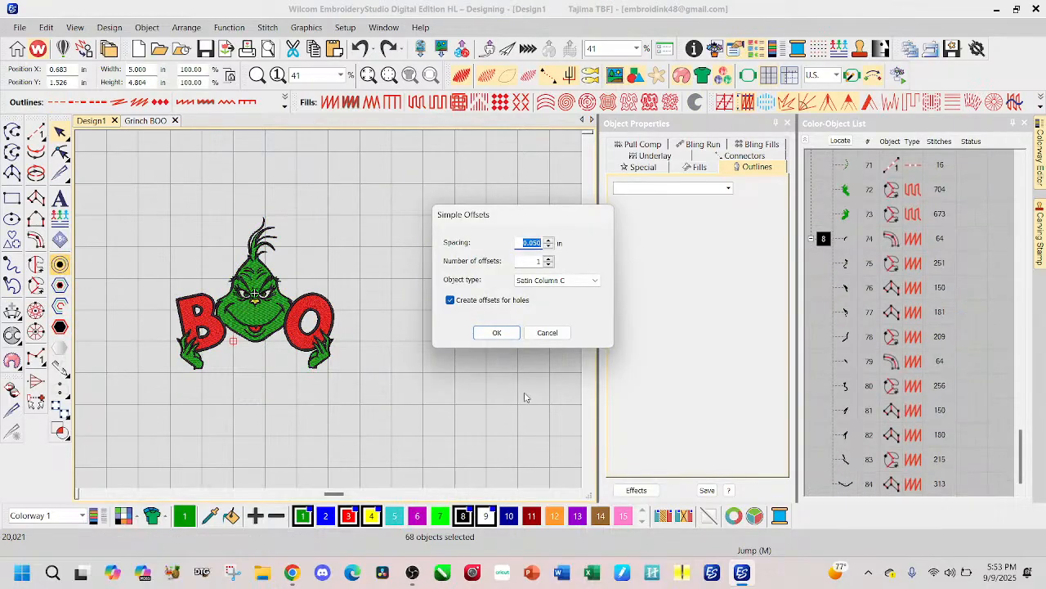
left_click(451, 300)
left_click(533, 245)
left_click(497, 333)
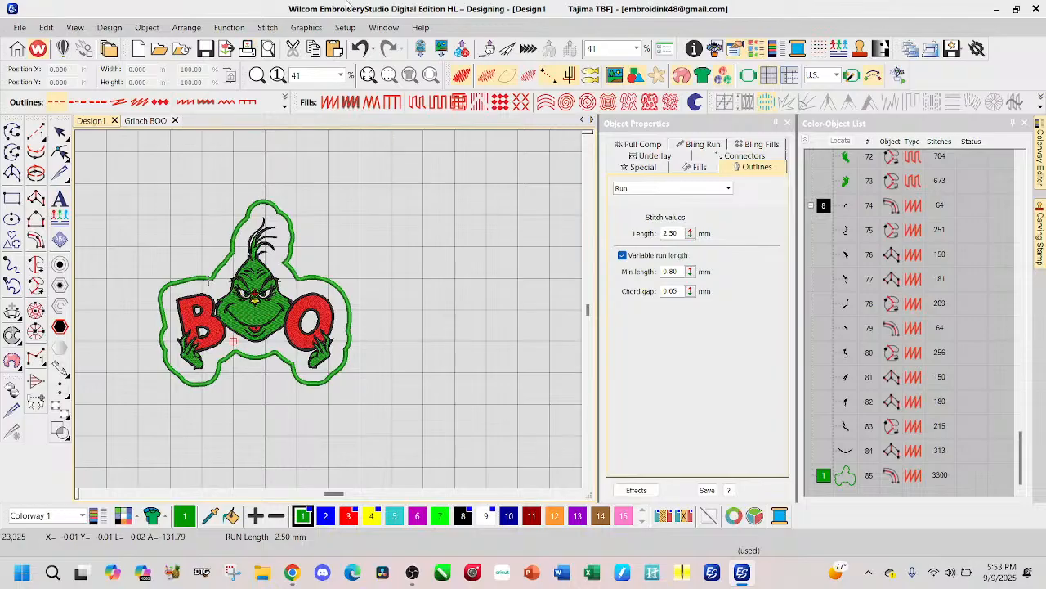
left_click(360, 49)
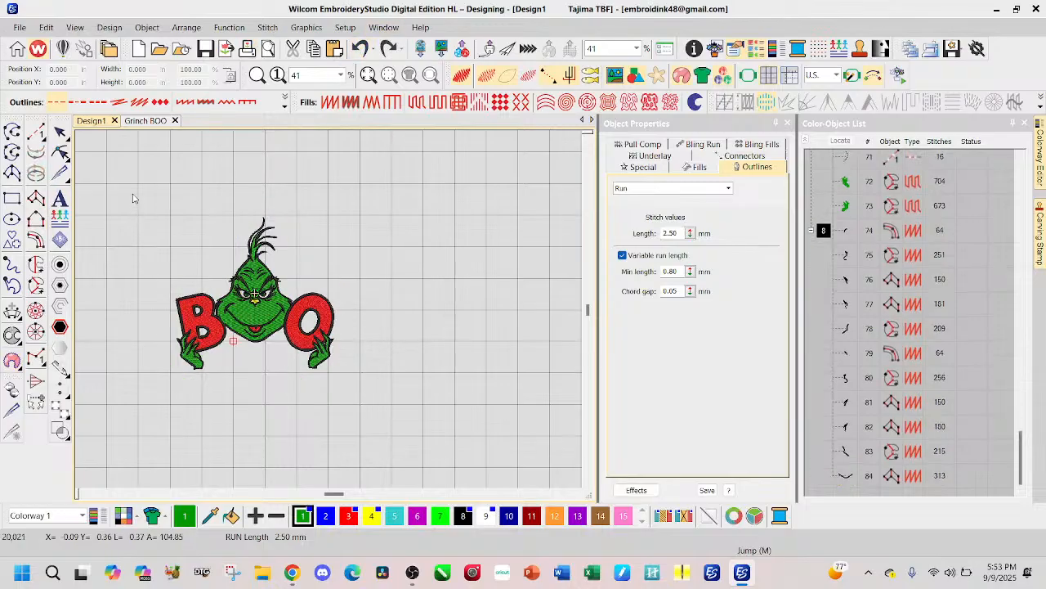
Step: Try a 0.300 in Satin Column C offset around the whole design, then undo it
left_click_drag(375, 438, 136, 188)
left_click(60, 264)
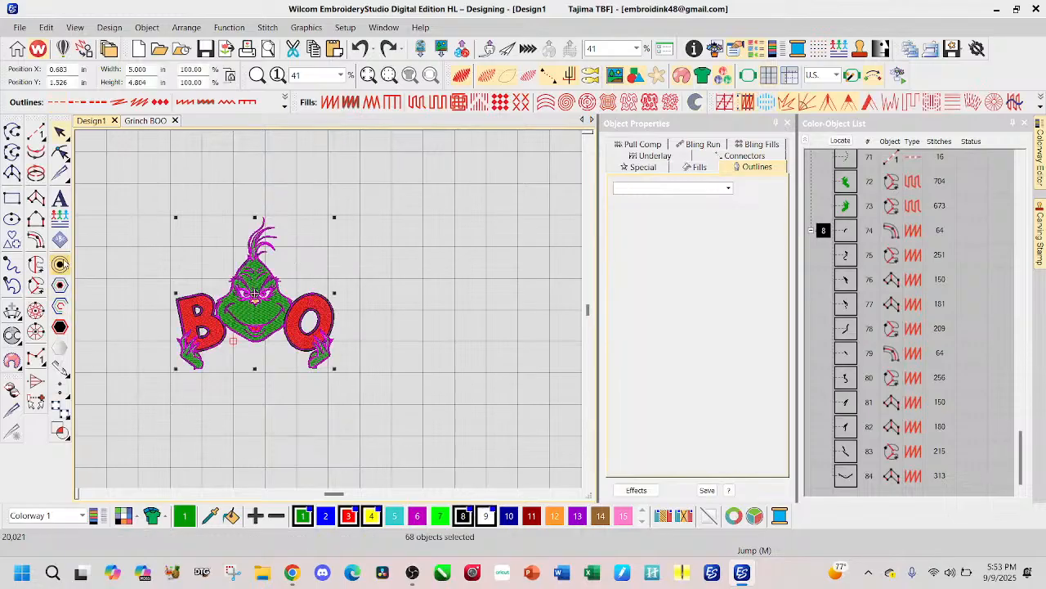
left_click(533, 243)
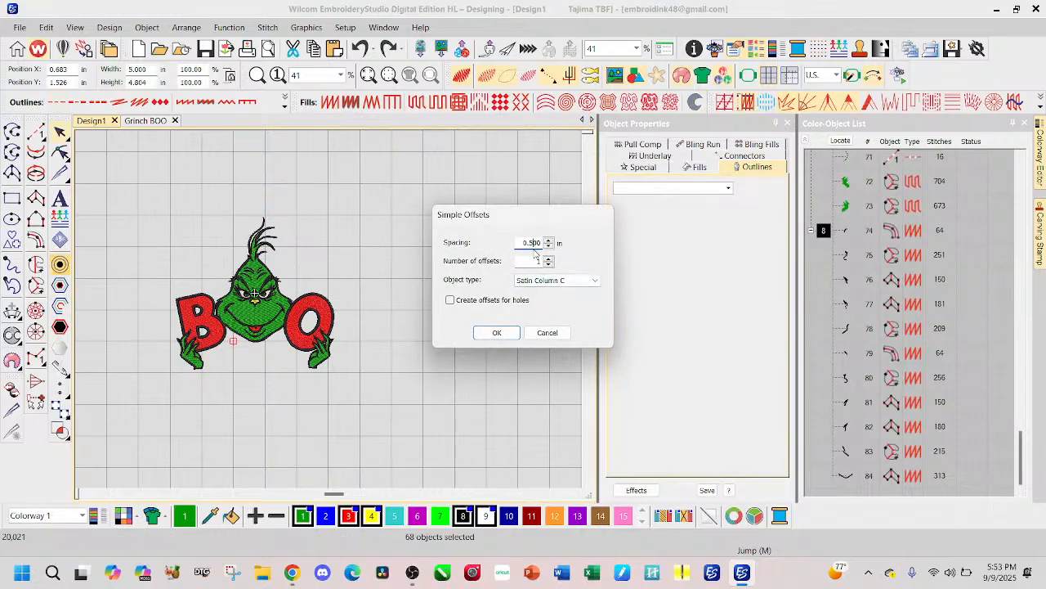
type("3")
left_click(492, 333)
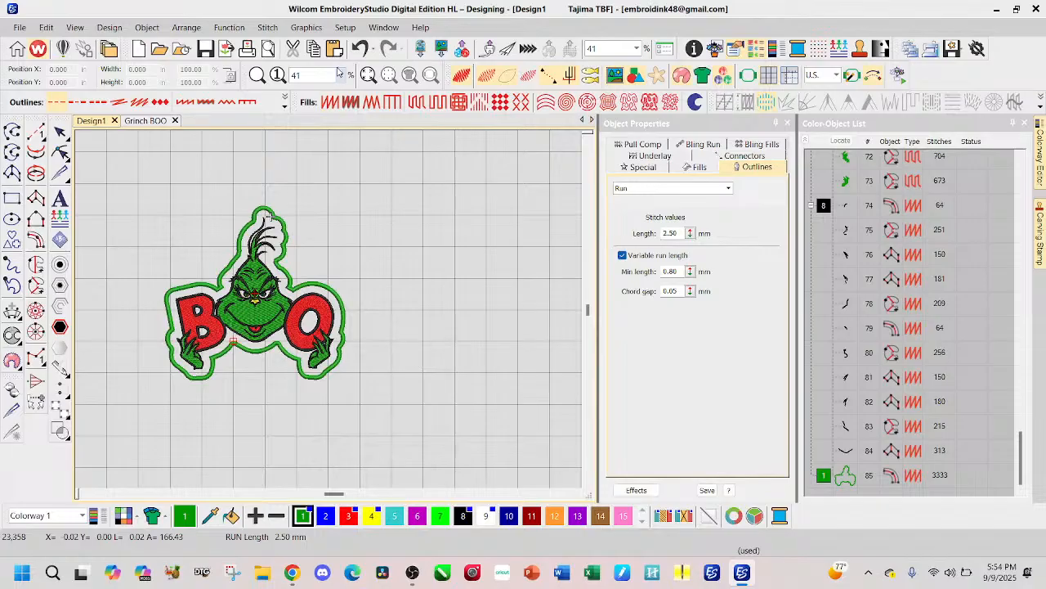
left_click(360, 48)
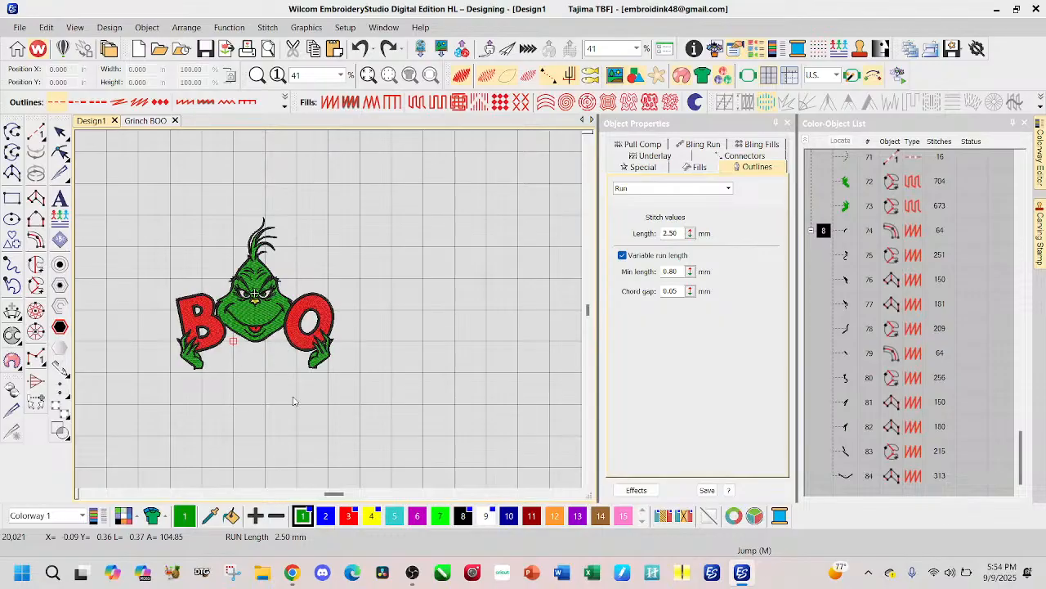
Step: Create a single green Satin Column C offset at 0.200 in spacing around the whole design, without hole offsets
left_click_drag(159, 200, 375, 409)
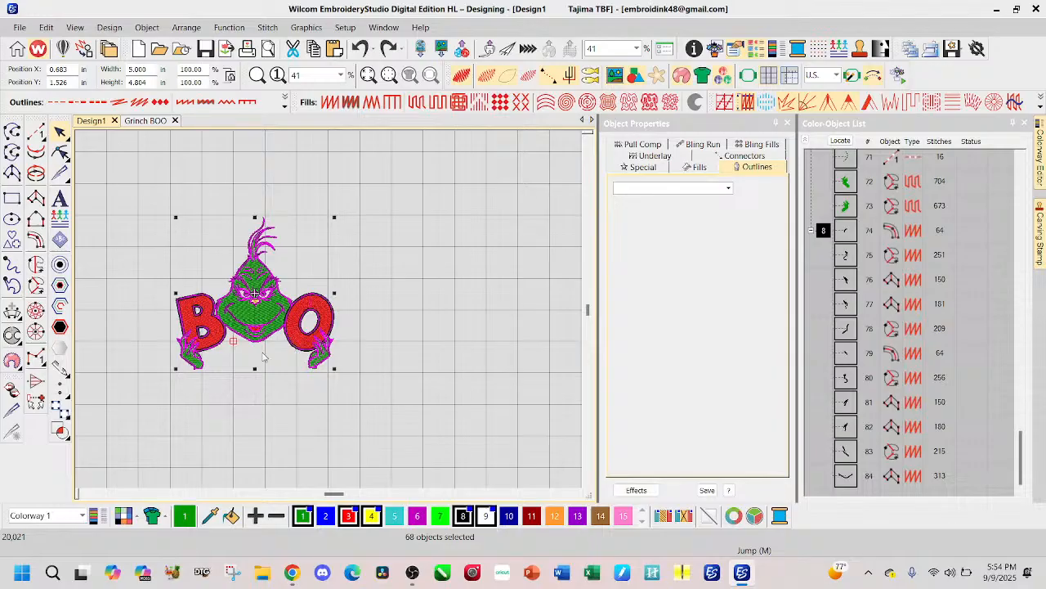
left_click(61, 265)
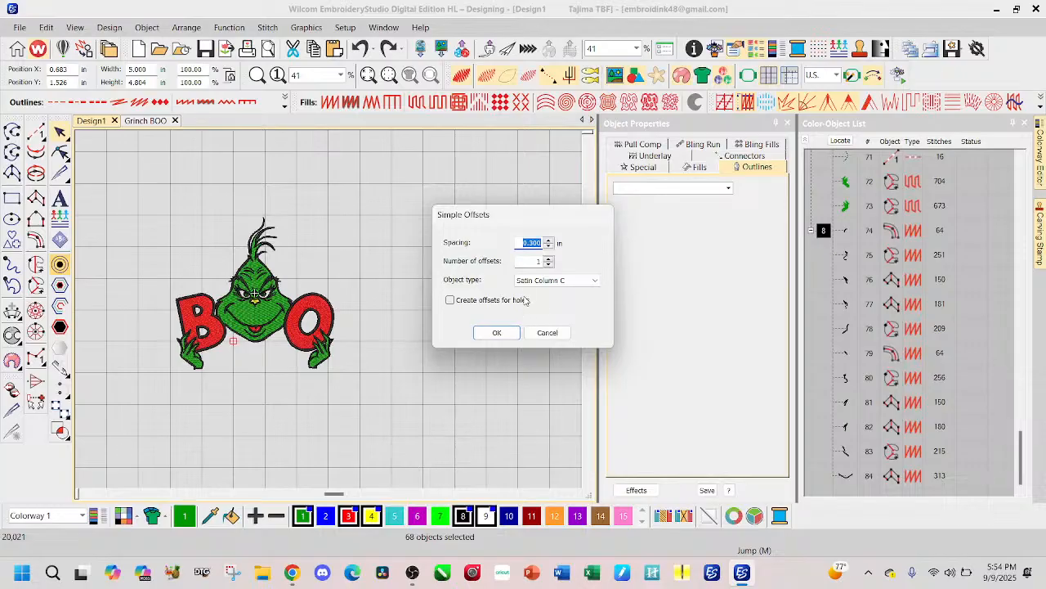
left_click(534, 243)
key("BackSpace")
type("2")
left_click(496, 333)
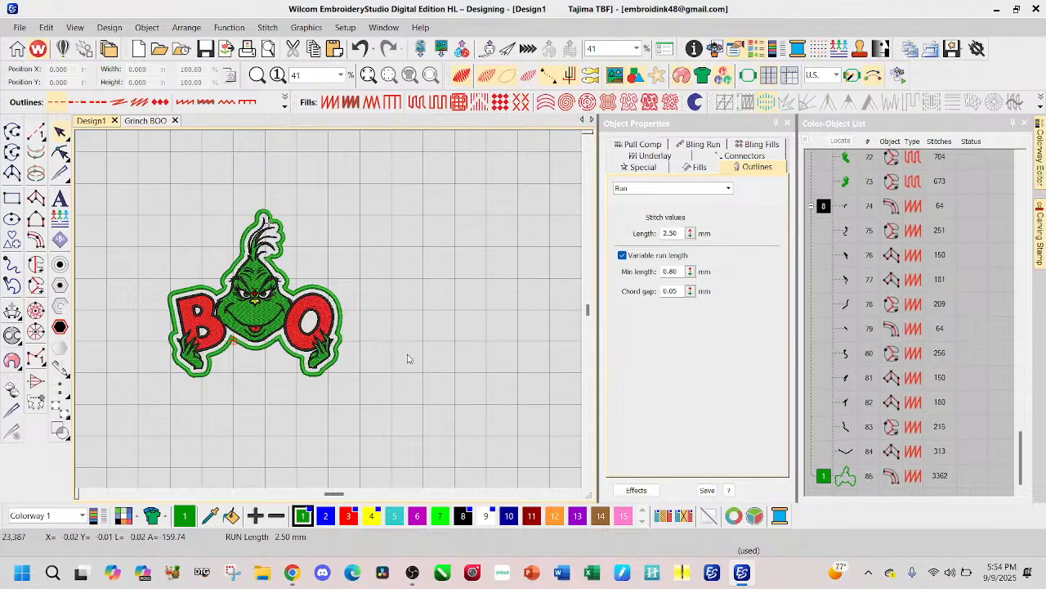
scroll(336, 306, "up", 3)
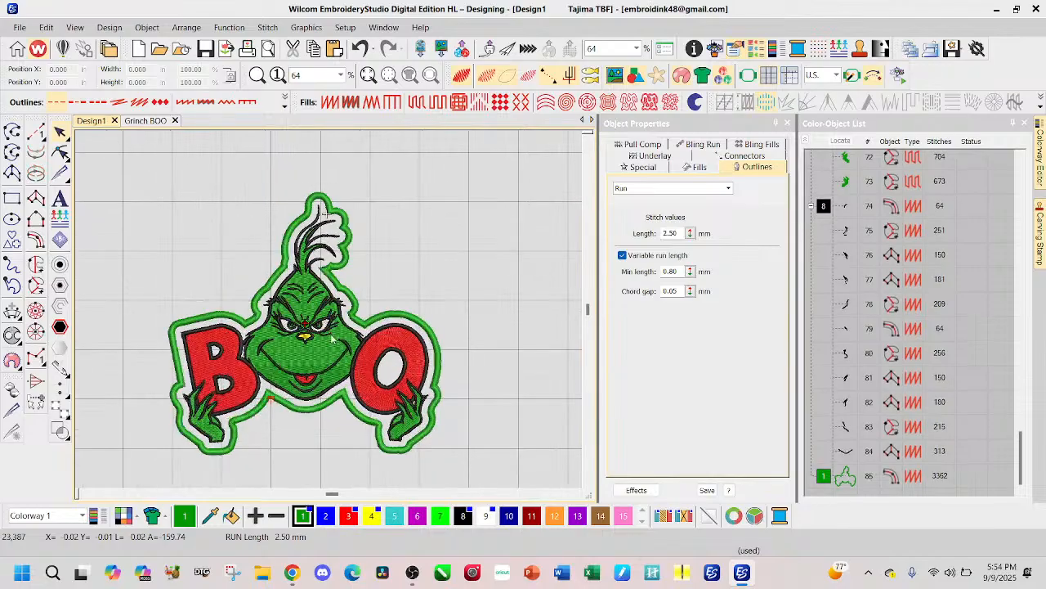
scroll(331, 313, "down", 2)
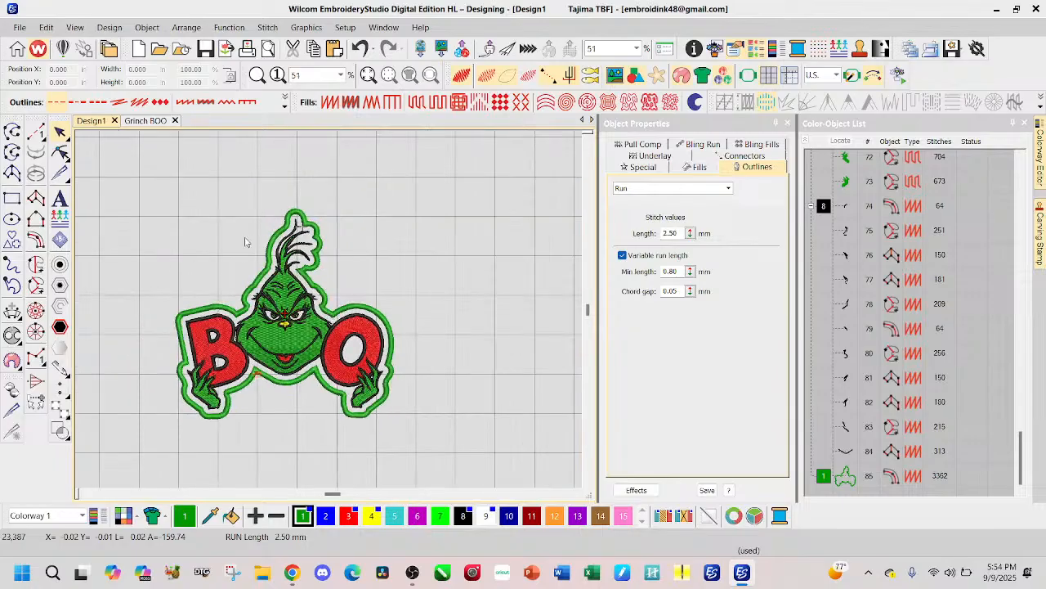
Step: Resize the complete embroidery with its border to 3 inches wide, clear the selection, and inspect the stitching
left_click_drag(151, 170, 455, 469)
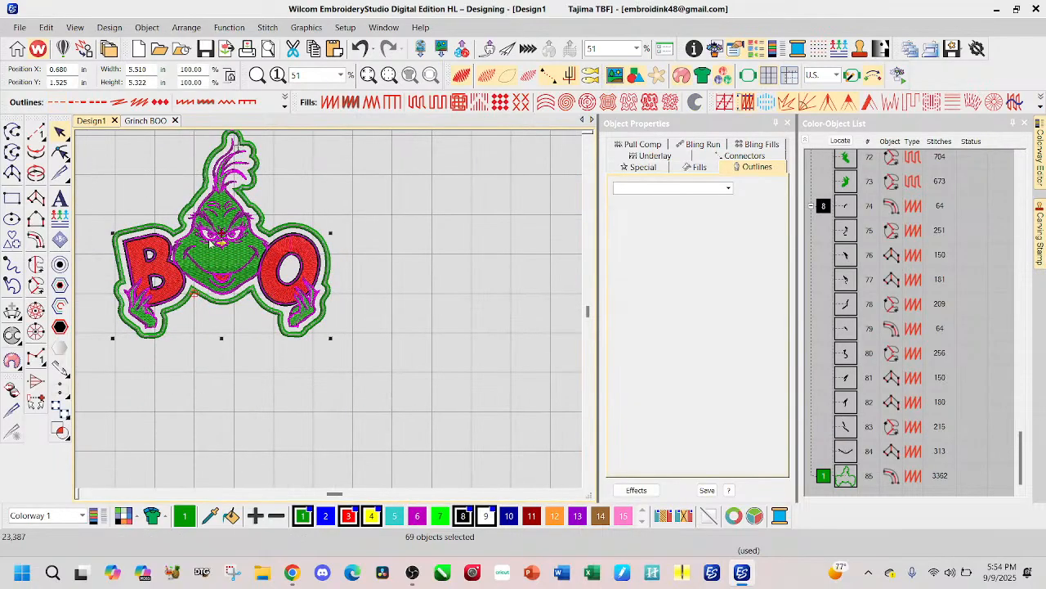
double_click(150, 70)
type("3.")
key("Return")
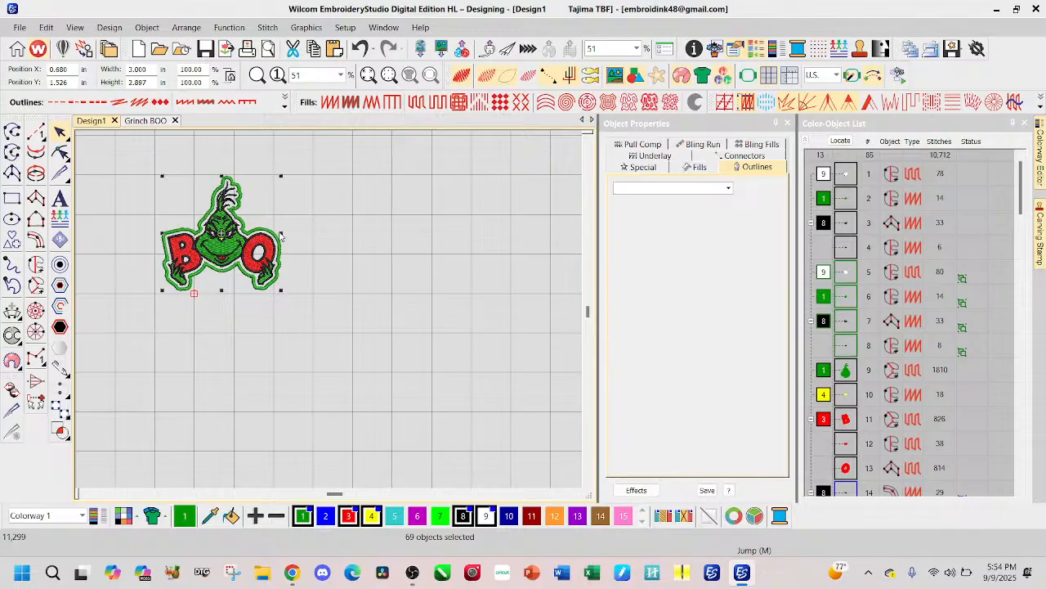
left_click(341, 265)
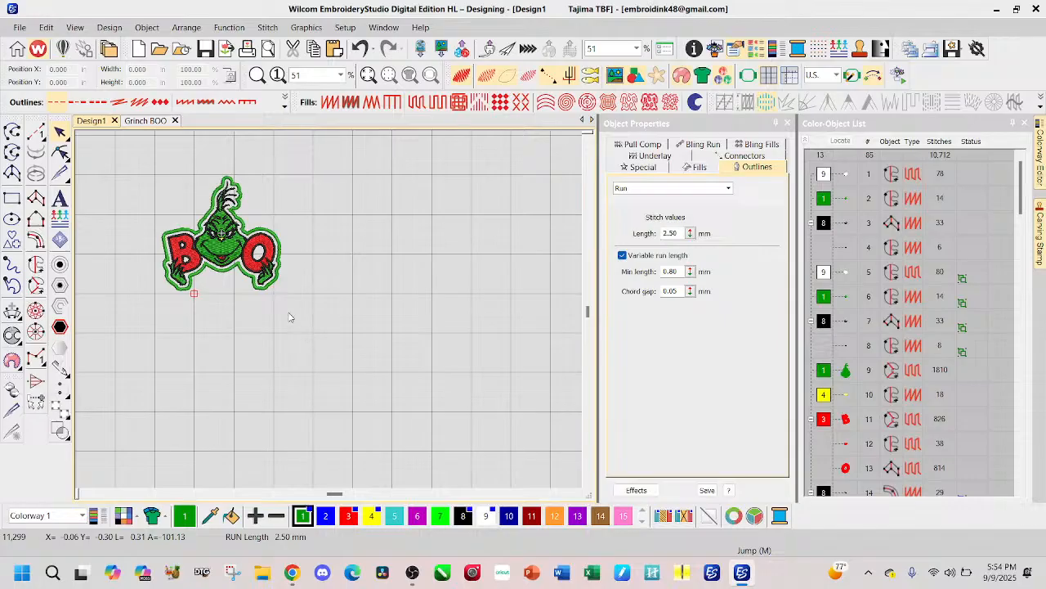
scroll(233, 252, "up", 2)
scroll(331, 314, "up", 5)
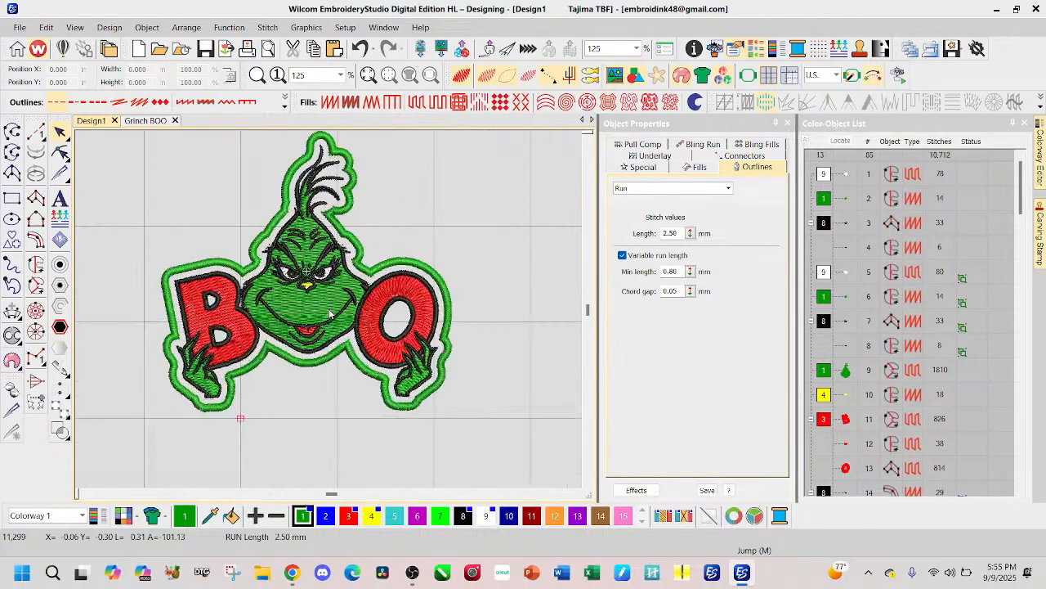
scroll(330, 314, "down", 3)
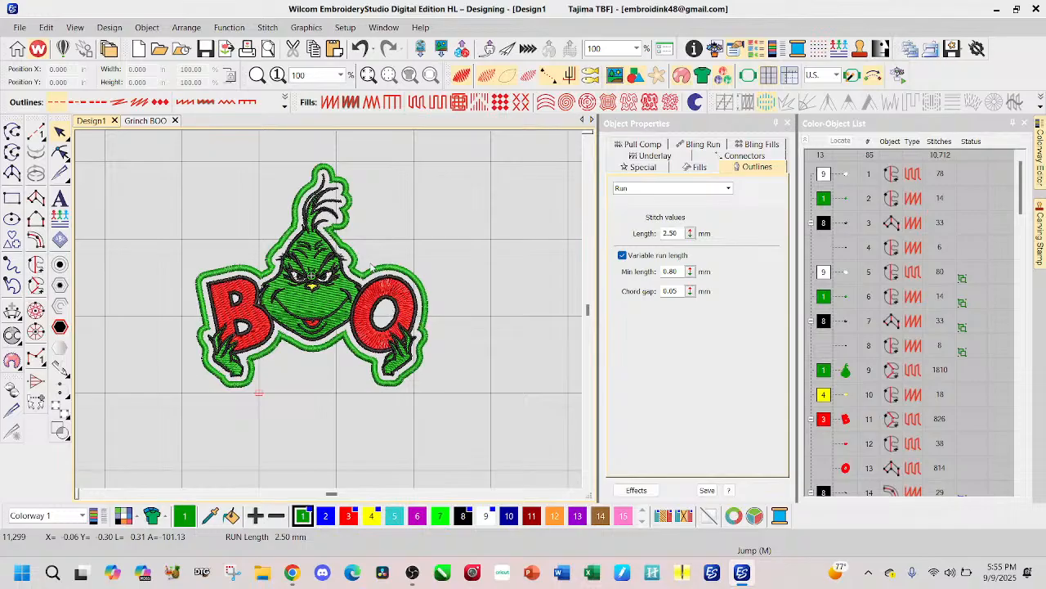
Step: Resize the complete bordered Grinch BOO design to 4 inches wide and clear the selection
scroll(374, 269, "down", 2)
left_click_drag(166, 210, 408, 448)
double_click(137, 70)
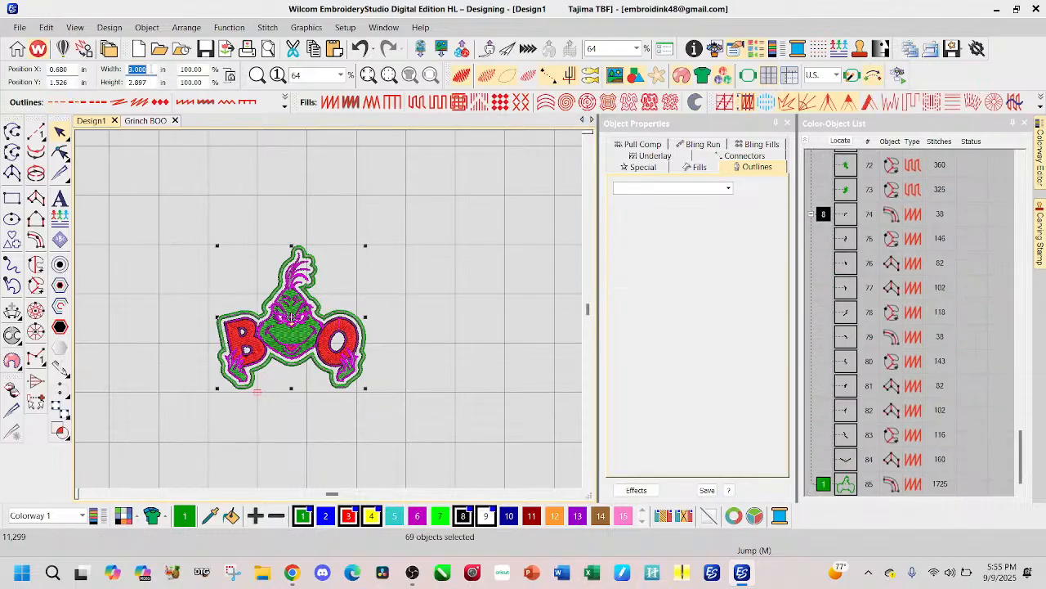
type("4")
key("Return")
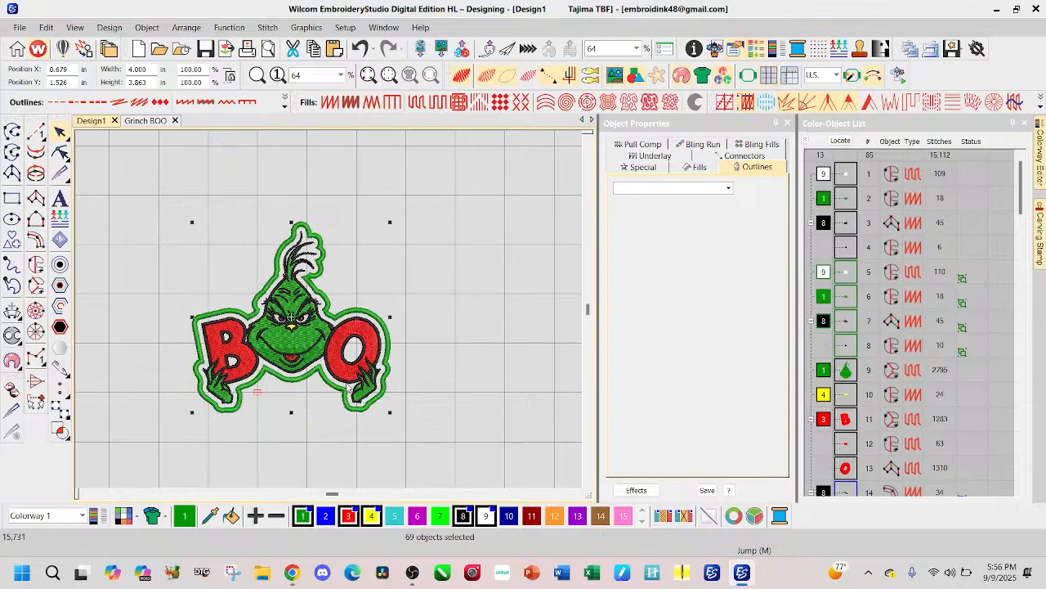
left_click(145, 178)
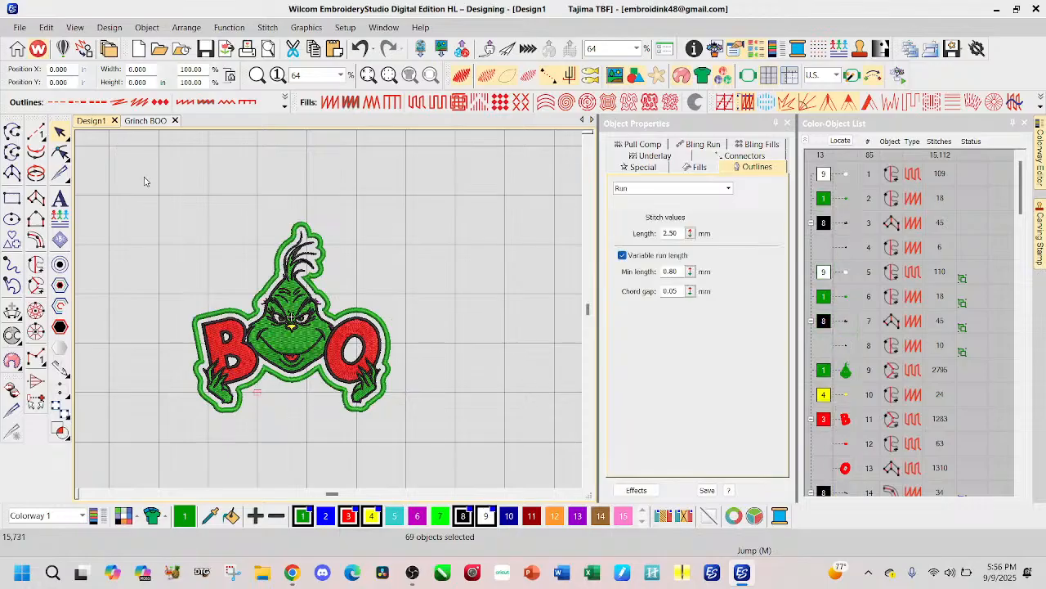
Step: Open the Grinch BOO design, select the whole full-body embroidery to check its size, and clear the selection
left_click(146, 120)
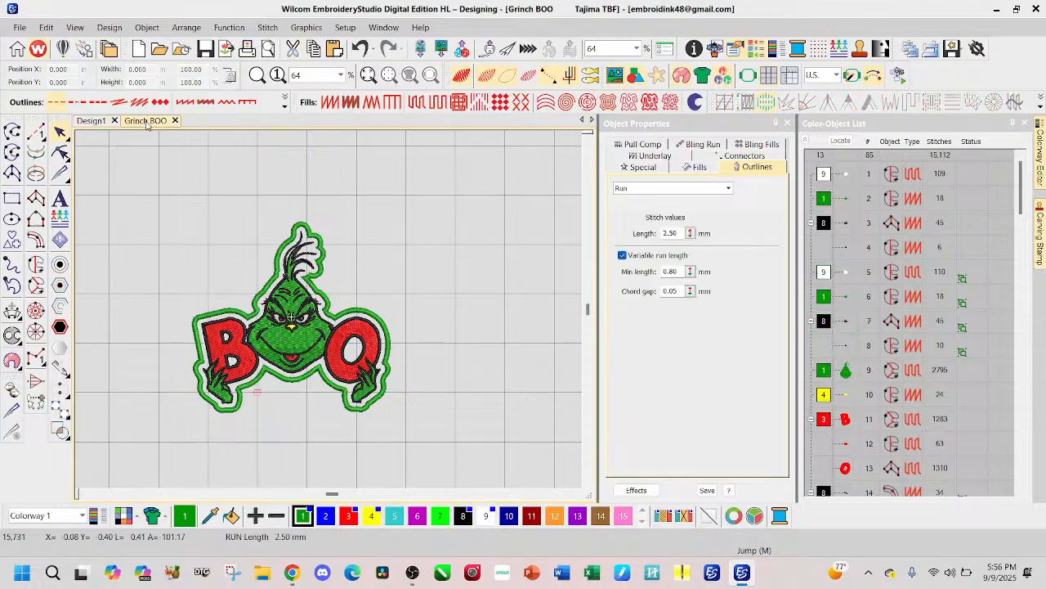
scroll(316, 226, "down", 3)
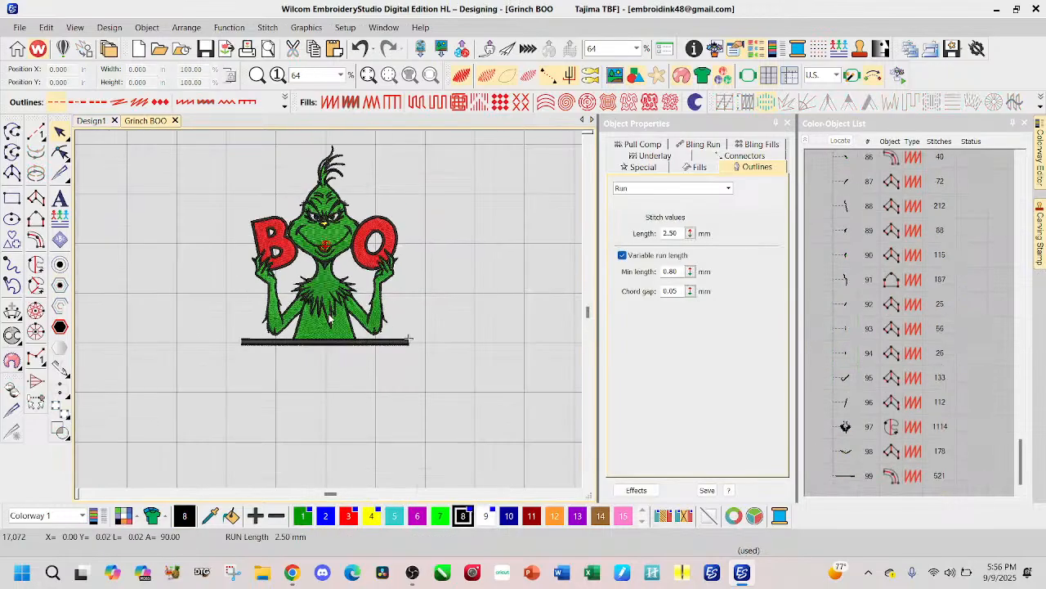
scroll(348, 252, "down", 1)
left_click_drag(178, 208, 448, 429)
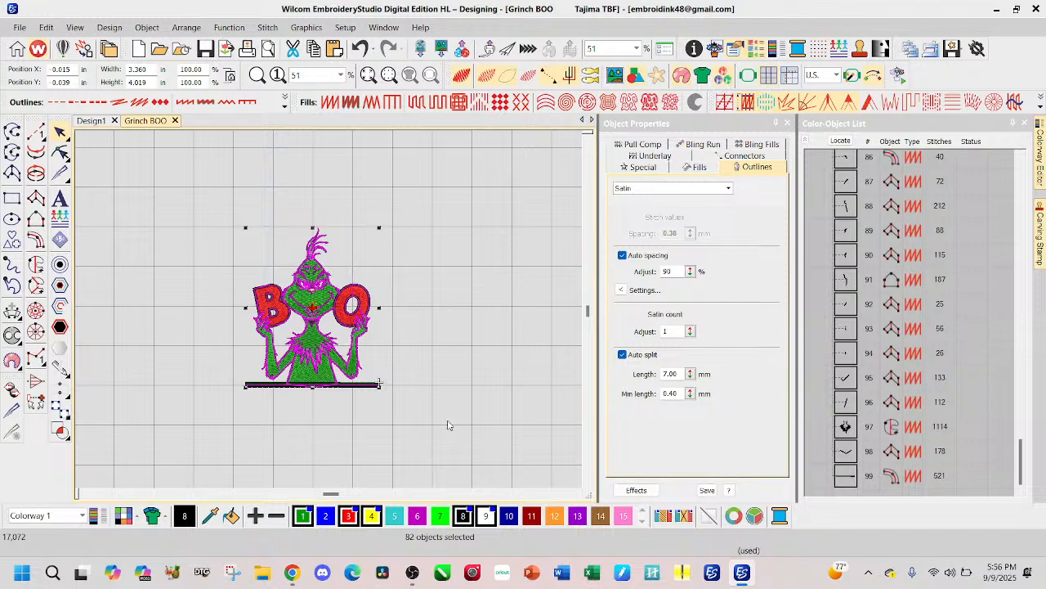
left_click(445, 365)
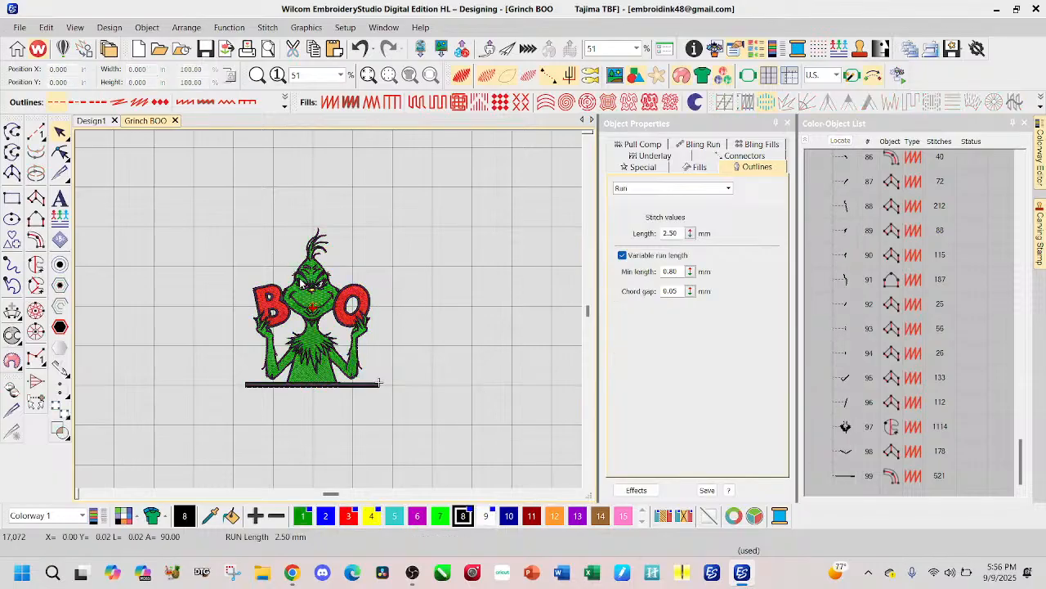
Step: Compare the full-body Grinch stitching with its source artwork by toggling both displays, and examine the stitched face up close
key("s")
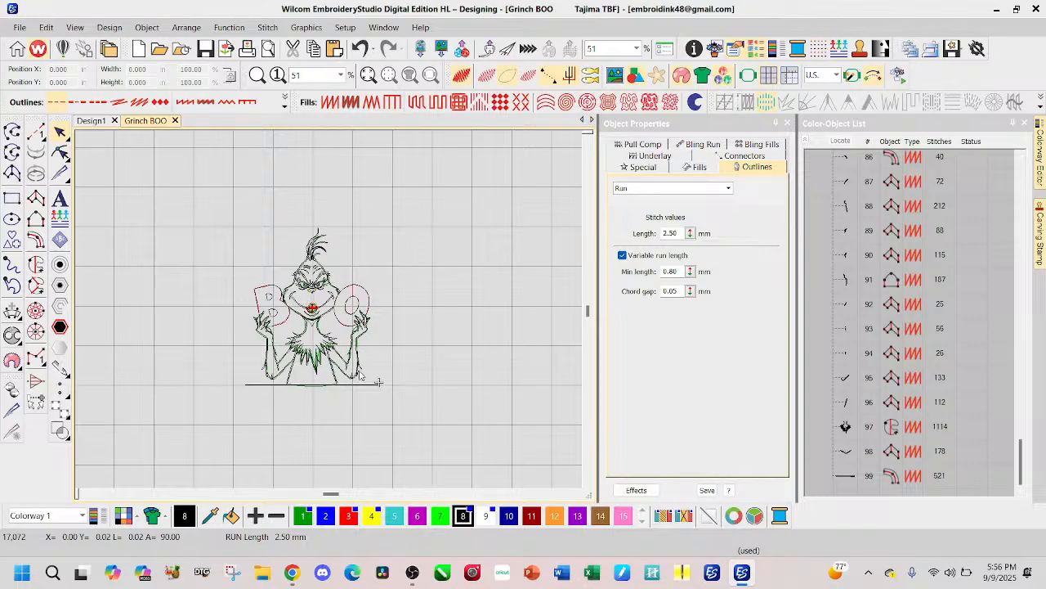
key("d")
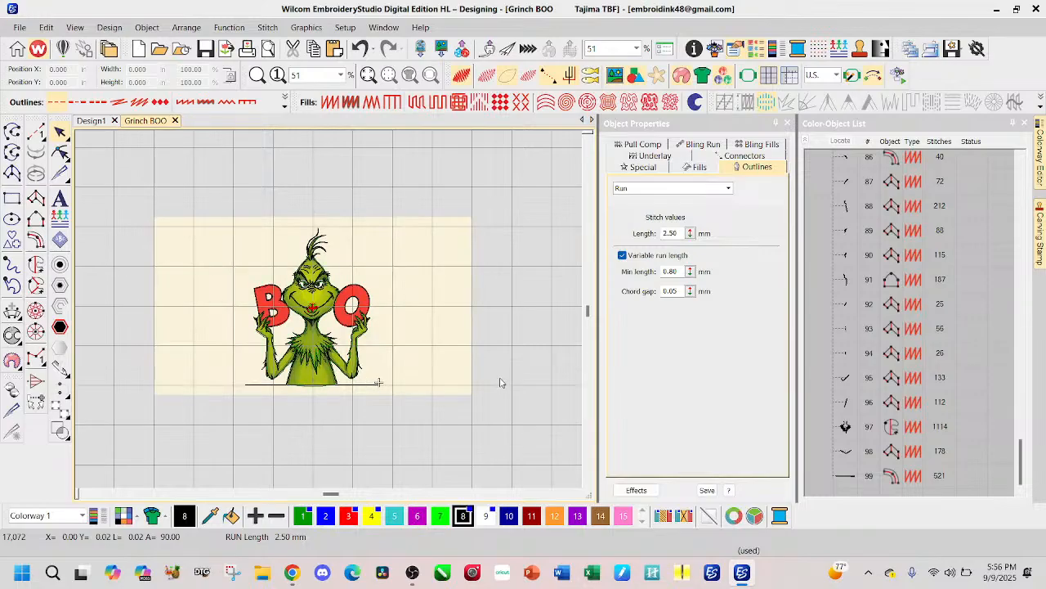
scroll(335, 326, "up", 3)
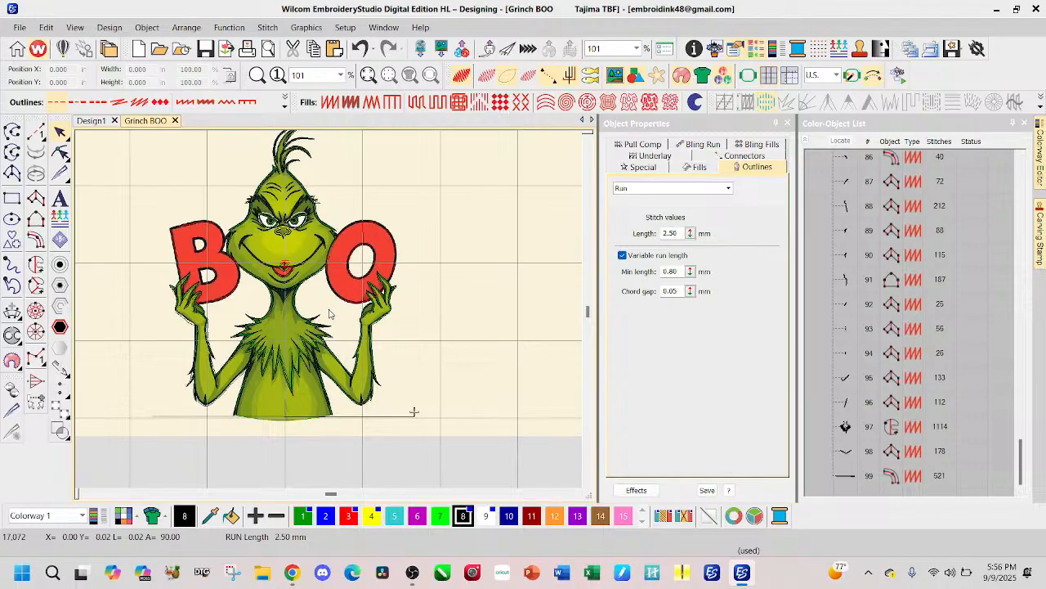
key("s")
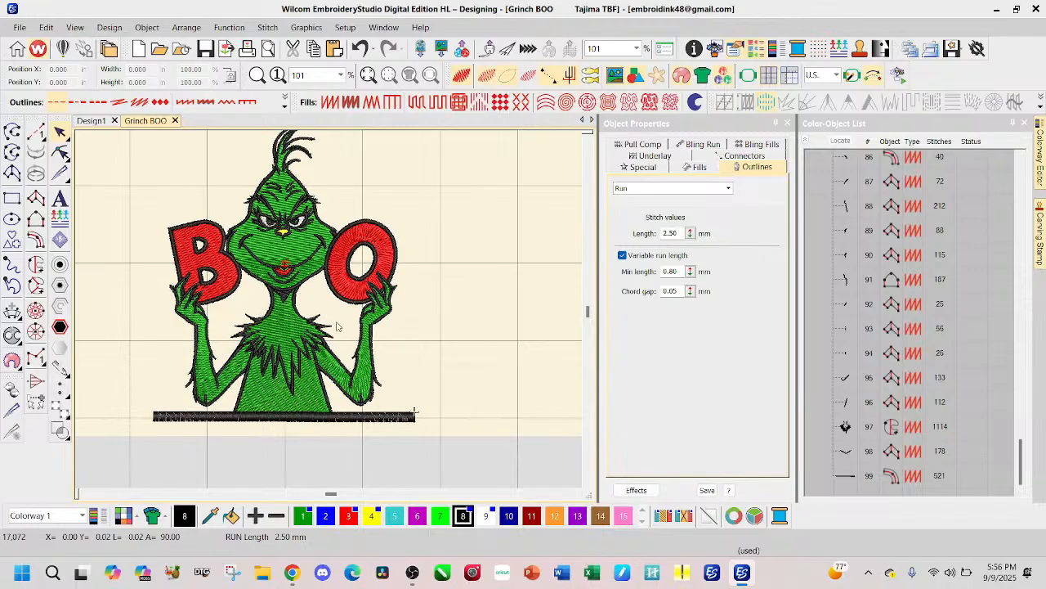
key("d")
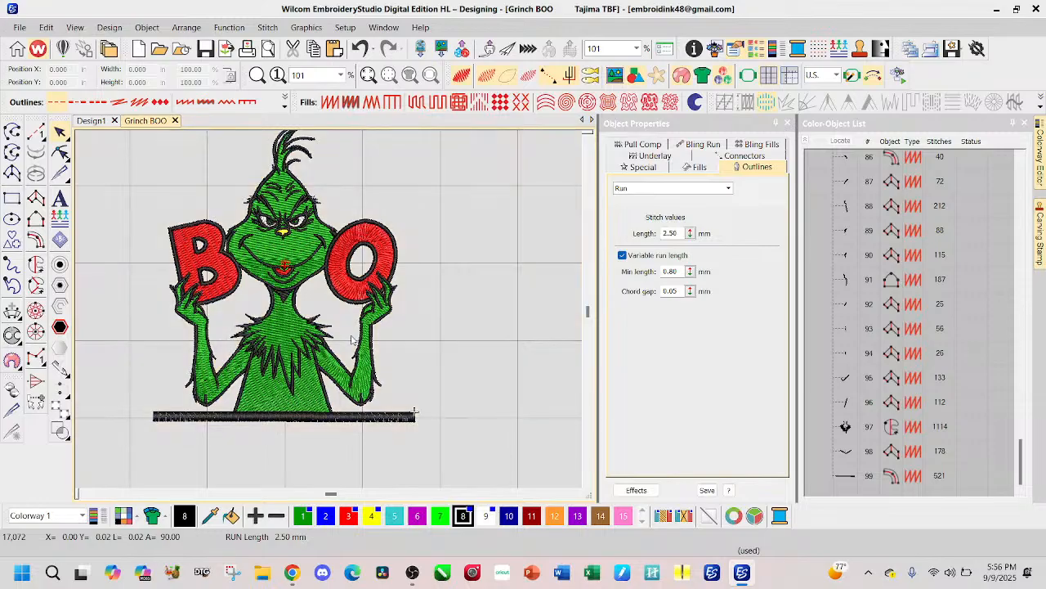
scroll(331, 249, "down", 1)
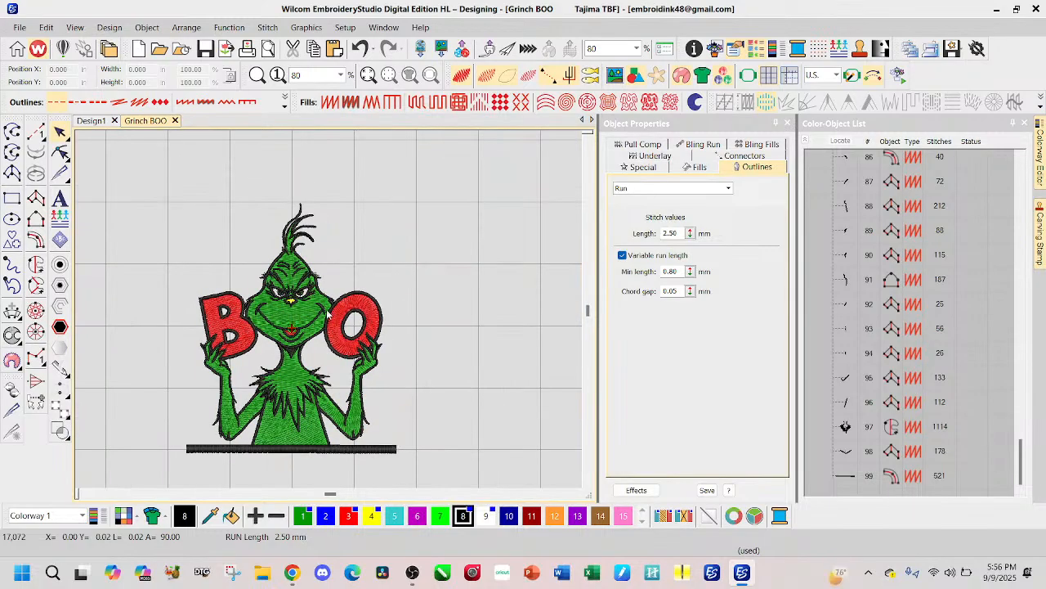
scroll(325, 288, "up", 5)
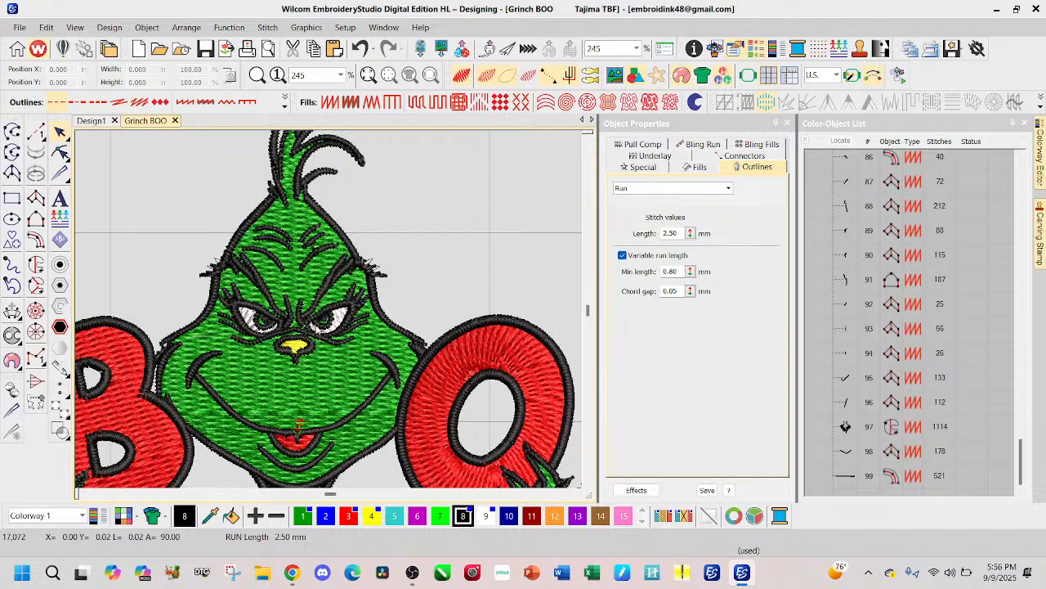
scroll(317, 327, "down", 5)
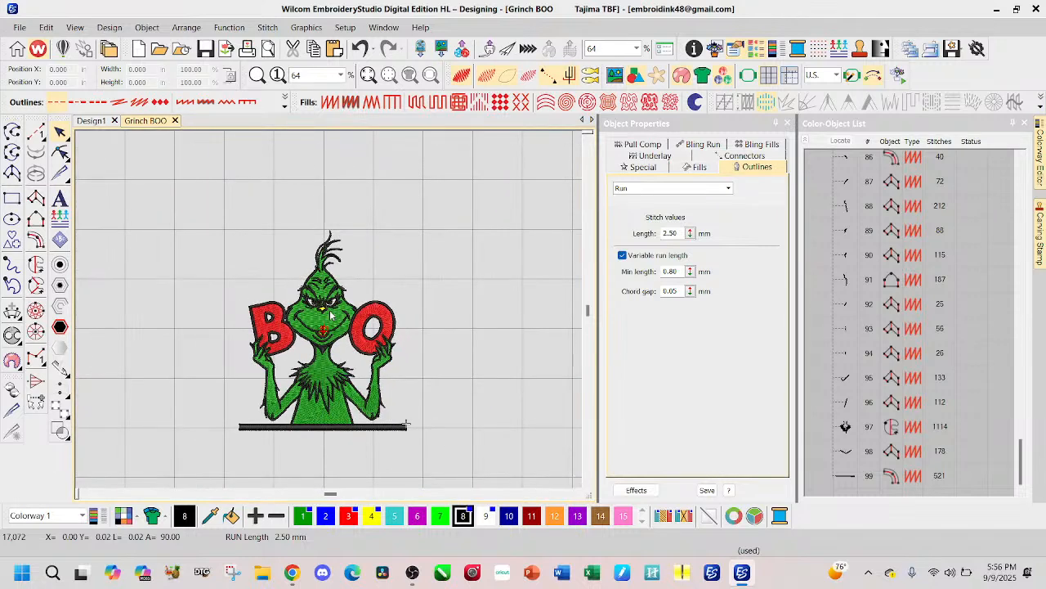
Step: Show only the source artwork again, examine the Grinch and BOO letters, and return to the stitched view
key("s")
key("d")
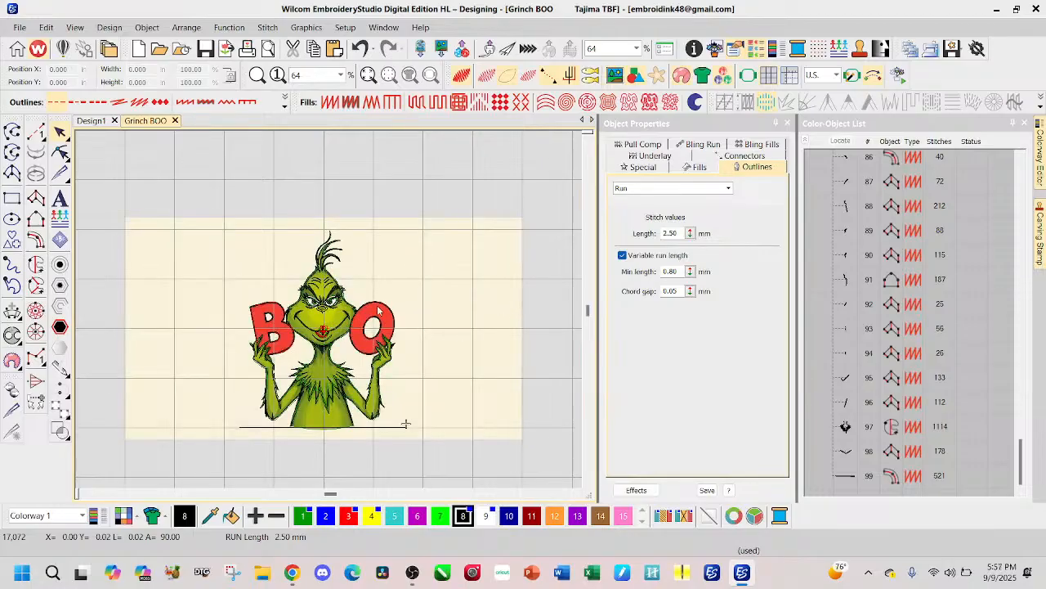
scroll(384, 339, "up", 2)
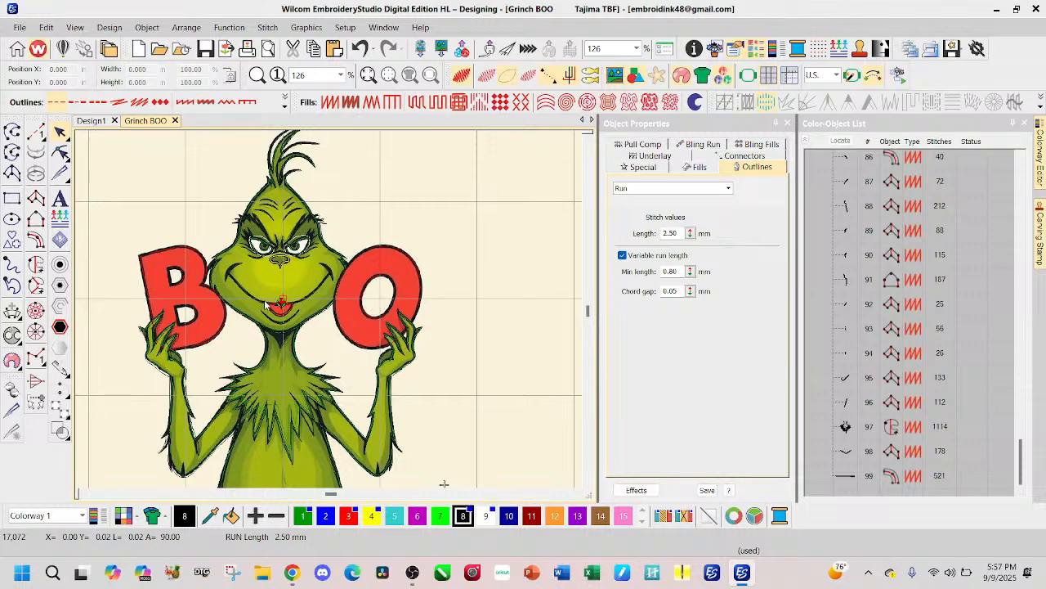
key("c")
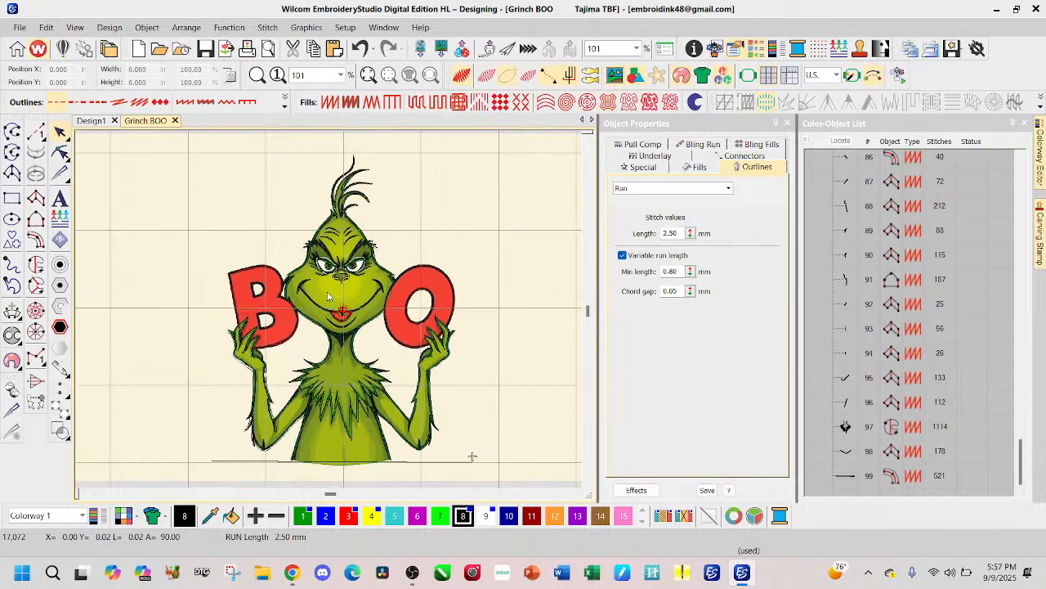
key("d")
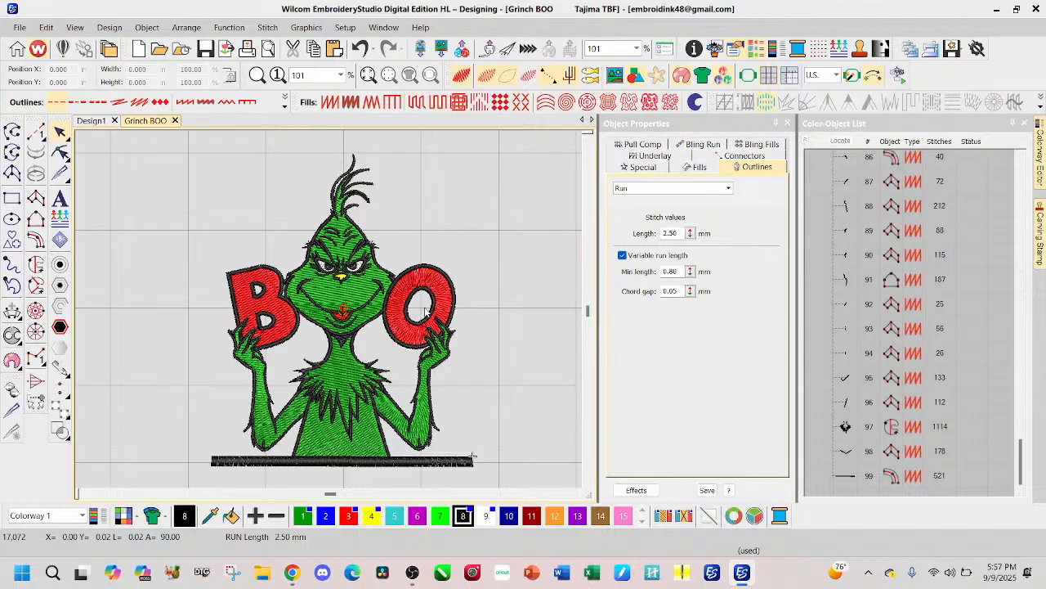
Step: Alternate between Design1 and Grinch BOO to compare the bordered and full-body versions, finishing on Design1
left_click(90, 123)
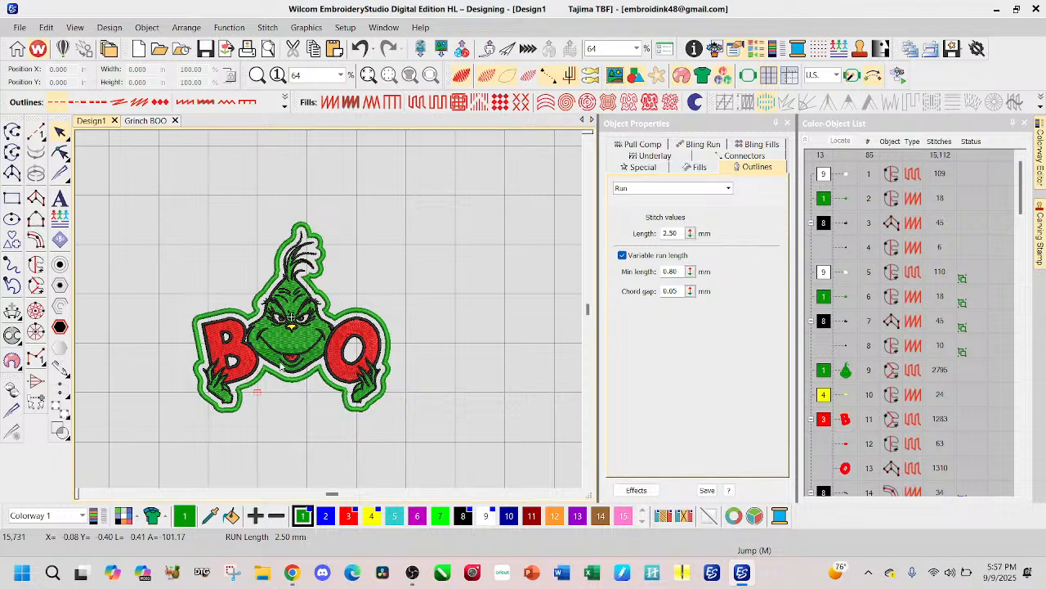
left_click(154, 122)
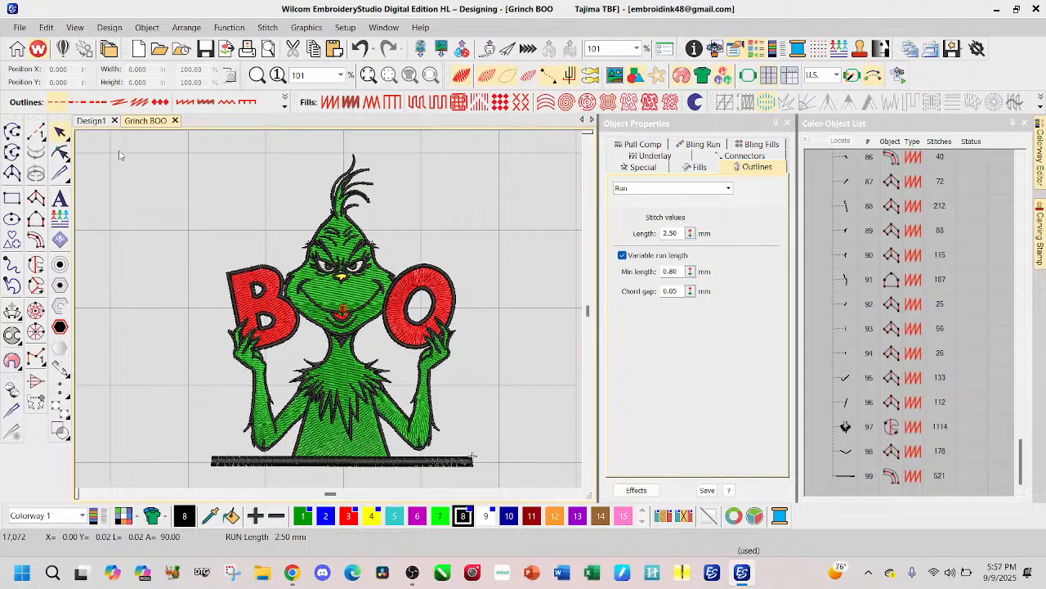
left_click(92, 121)
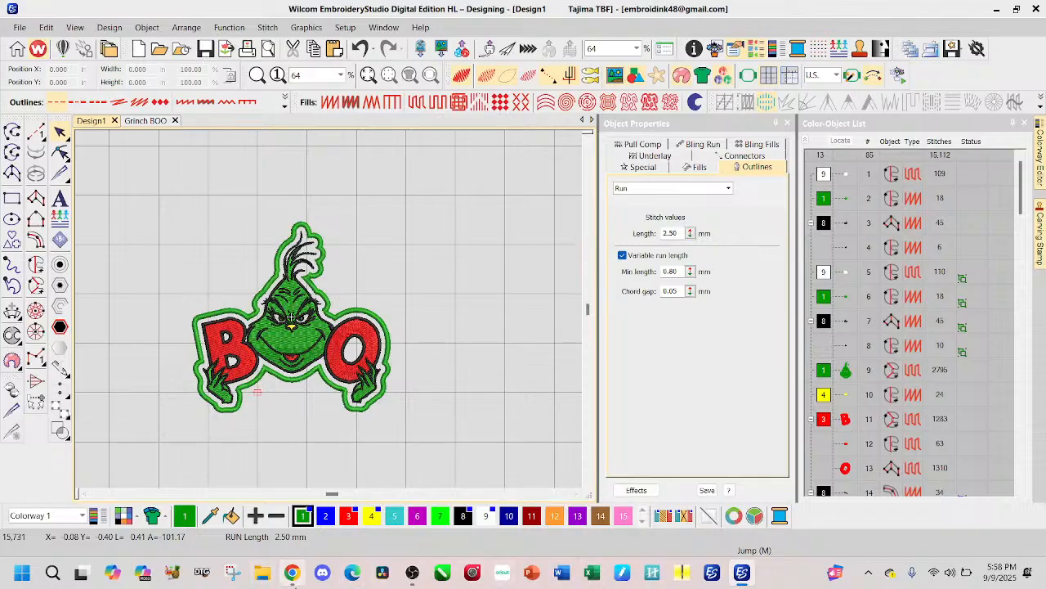
Step: Switch to Chrome and browse the Krafting Club Digitizing Chat posts, examining the members' reindeer embroidery designs and comments
left_click(288, 570)
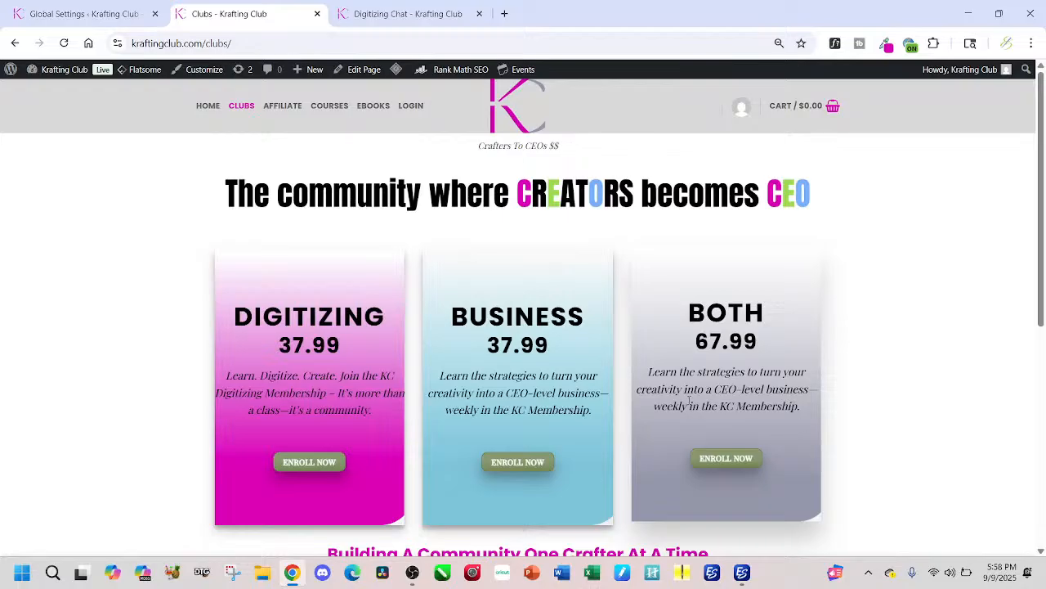
left_click(378, 12)
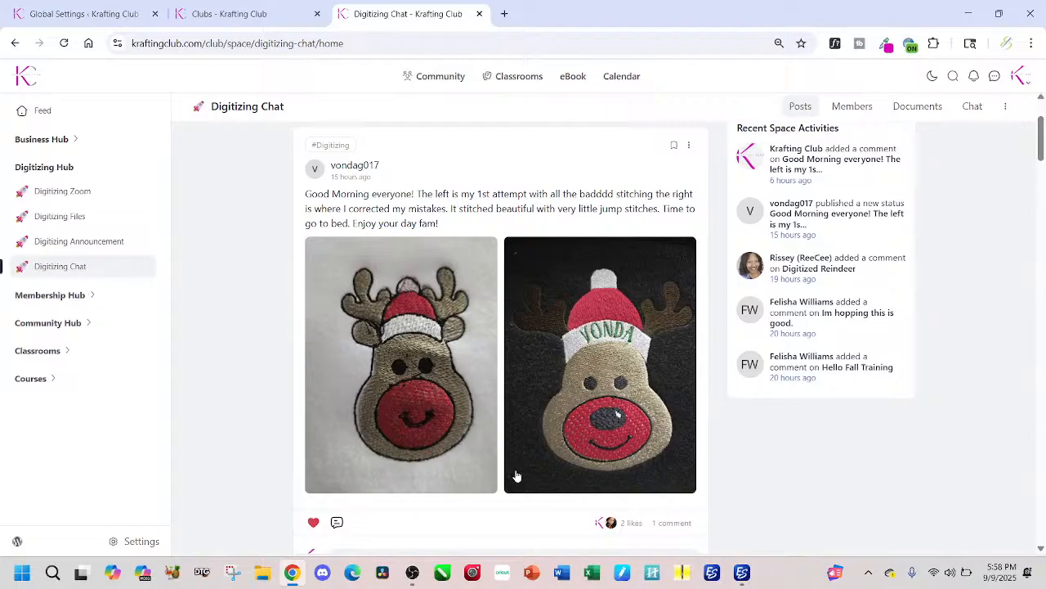
scroll(460, 421, "down", 1)
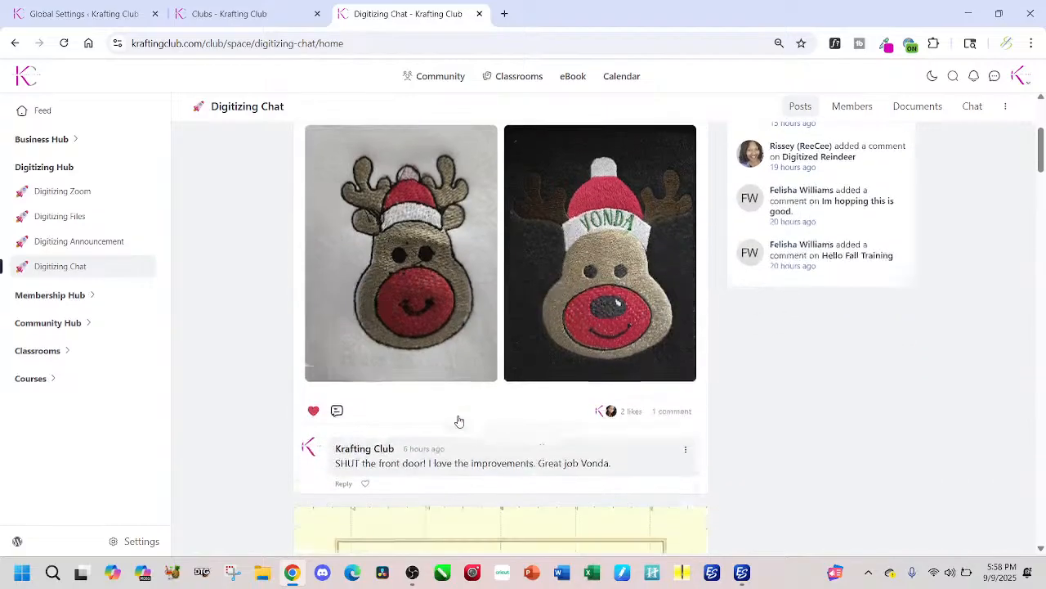
scroll(459, 421, "down", 3)
scroll(460, 420, "down", 1)
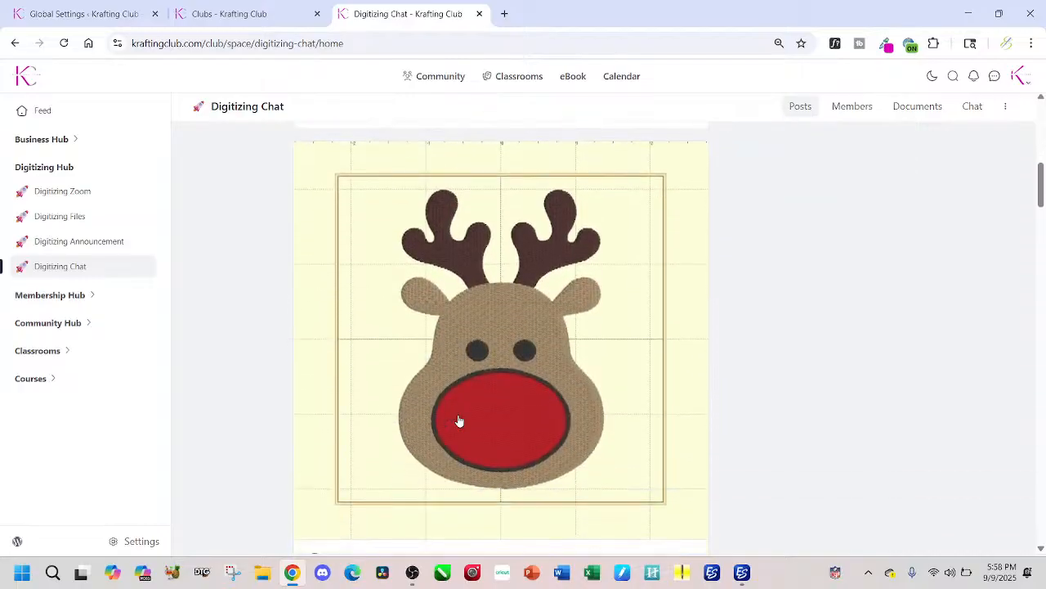
scroll(460, 421, "down", 1)
scroll(460, 421, "down", 3)
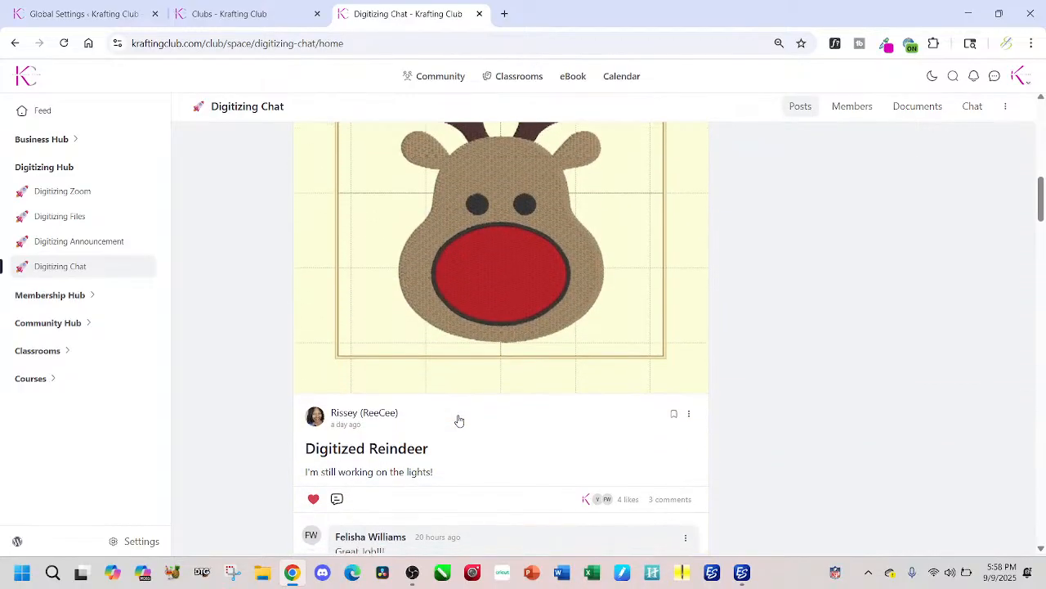
scroll(459, 419, "down", 2)
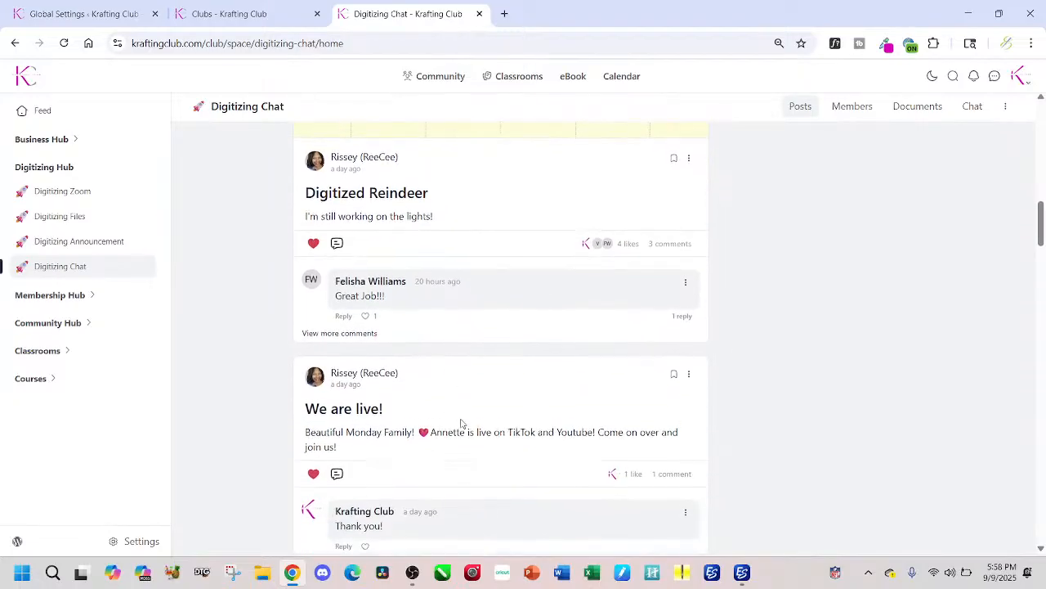
scroll(460, 416, "up", 4)
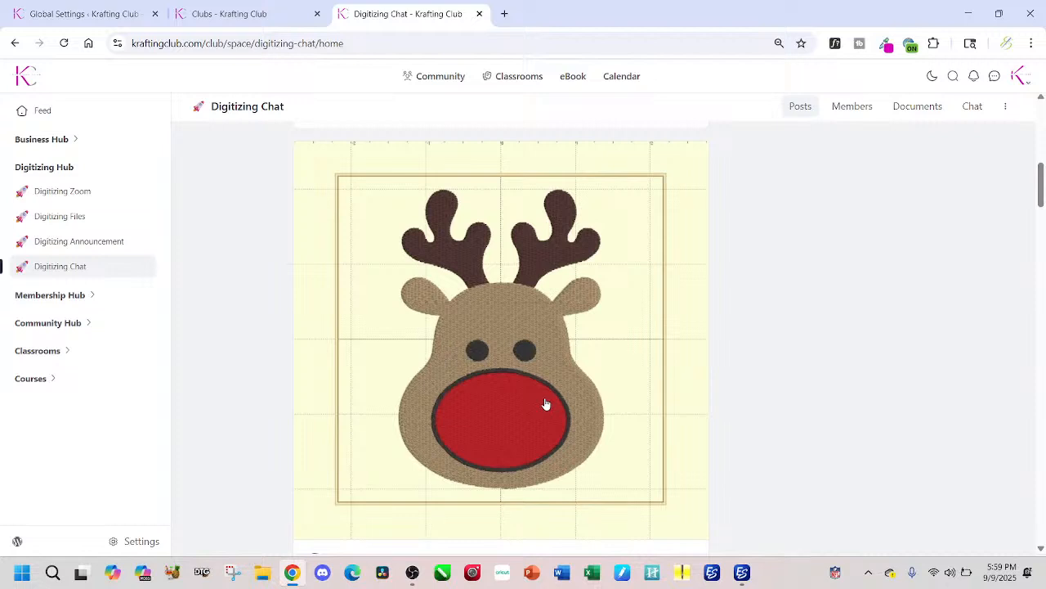
scroll(546, 404, "up", 1)
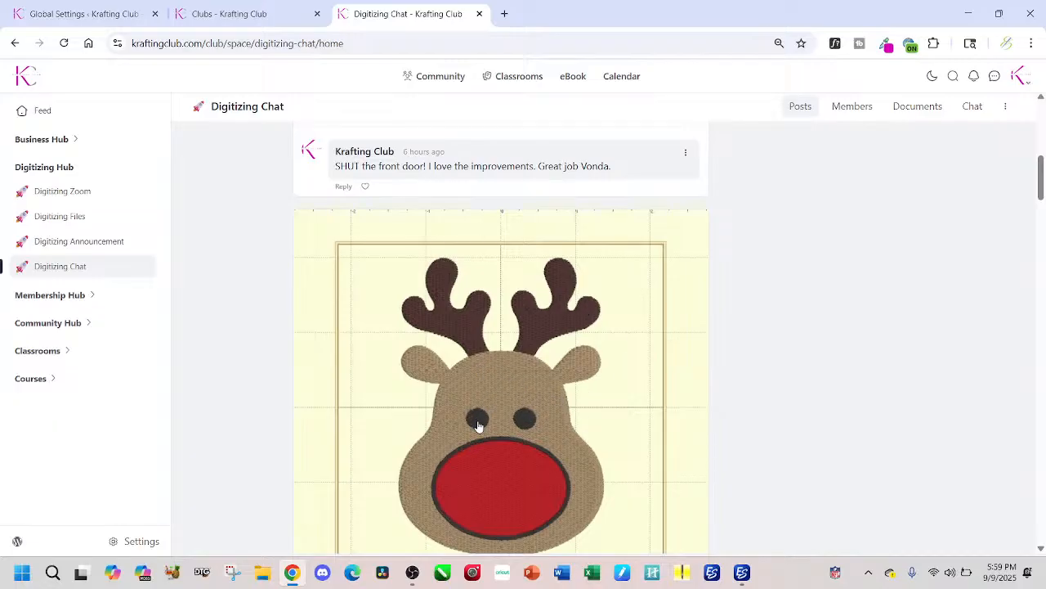
scroll(552, 507, "down", 1)
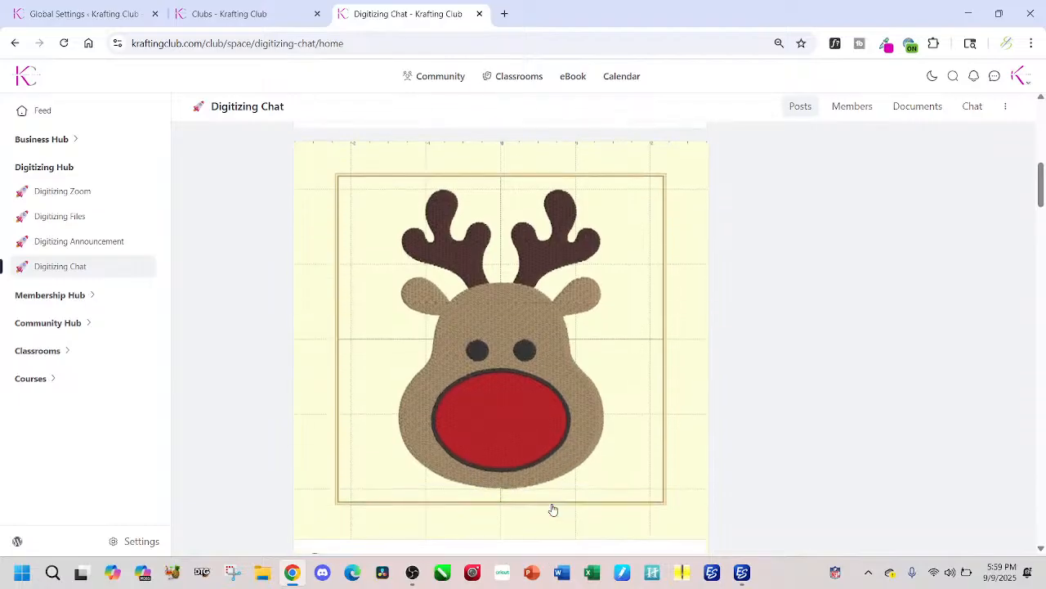
scroll(552, 509, "up", 1)
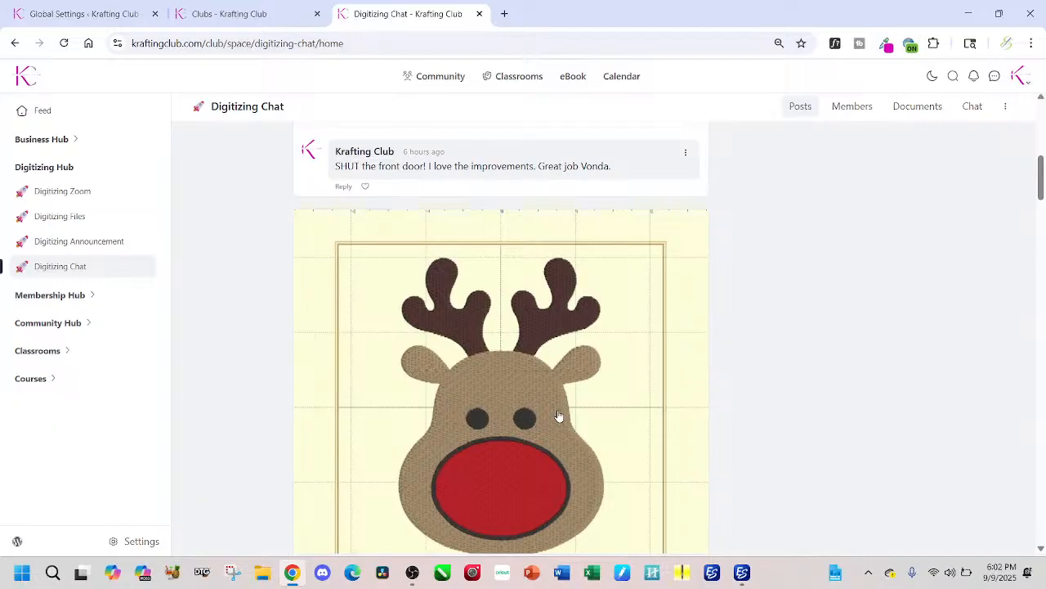
Step: Open the list of available coupons in the Fluent Forms global payment settings
left_click(93, 16)
scroll(499, 396, "down", 4)
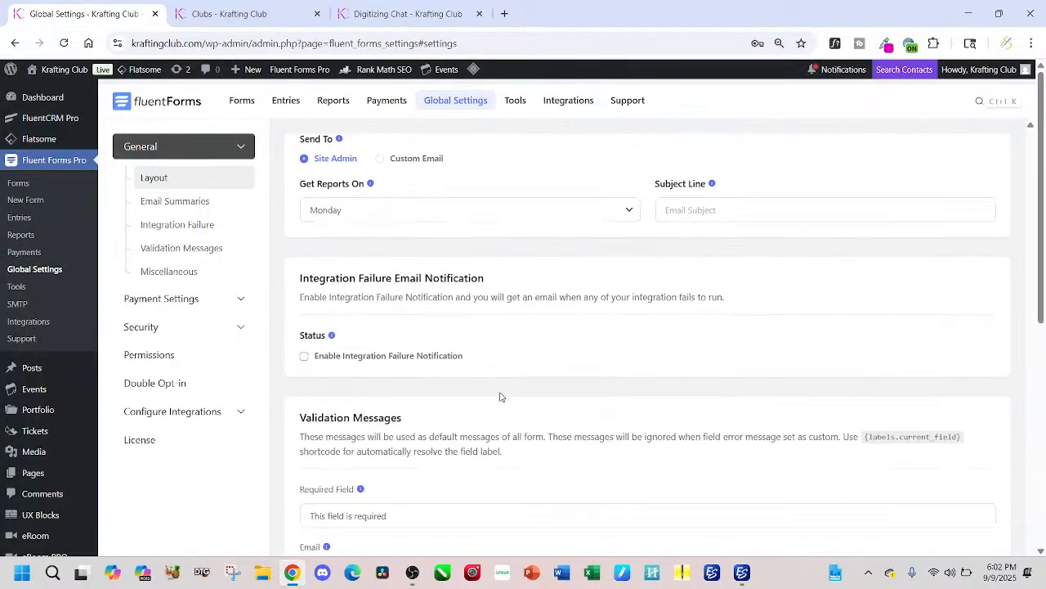
scroll(502, 396, "down", 9)
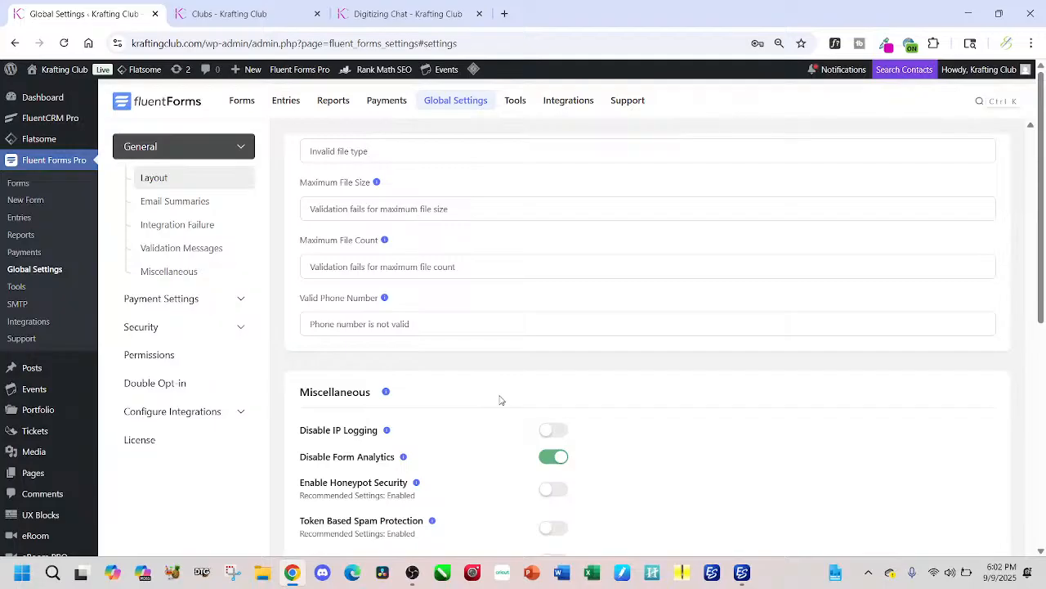
left_click(241, 305)
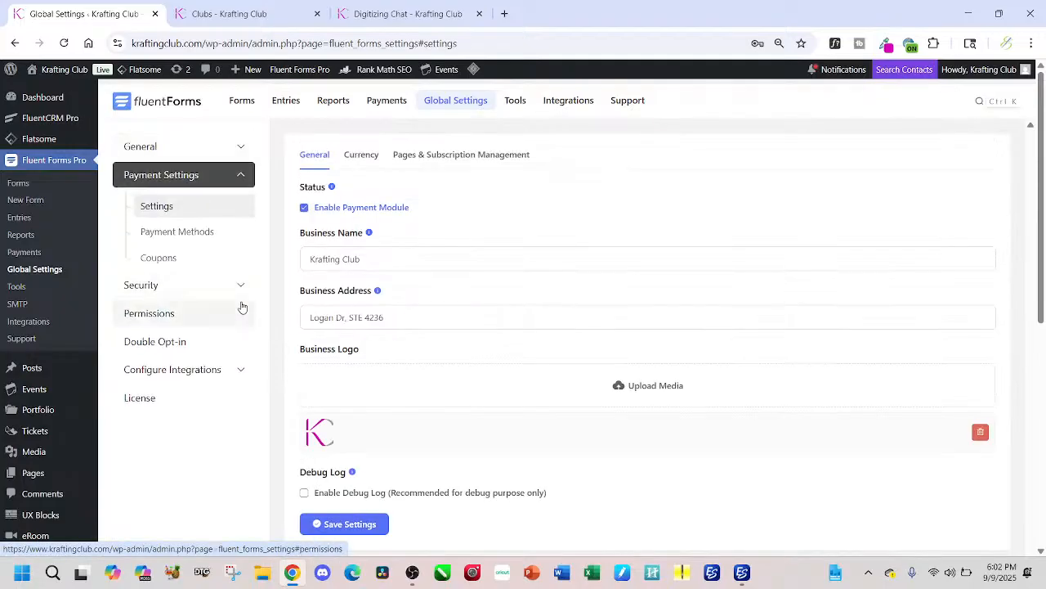
left_click(198, 262)
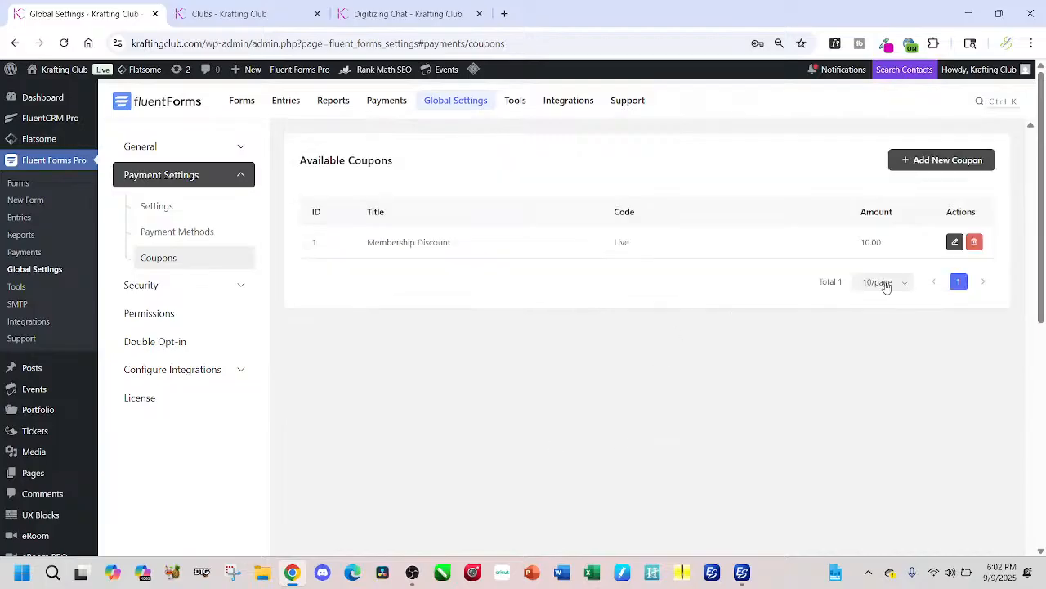
Step: Set the Membership Discount coupon's status to Active and save the coupon
left_click(954, 242)
scroll(390, 403, "down", 5)
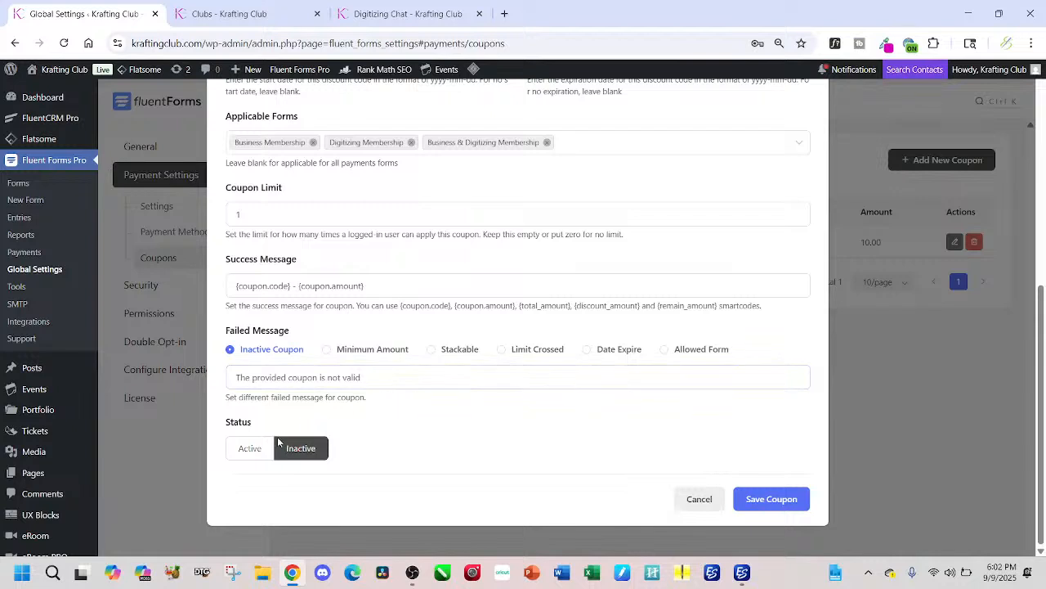
left_click(257, 454)
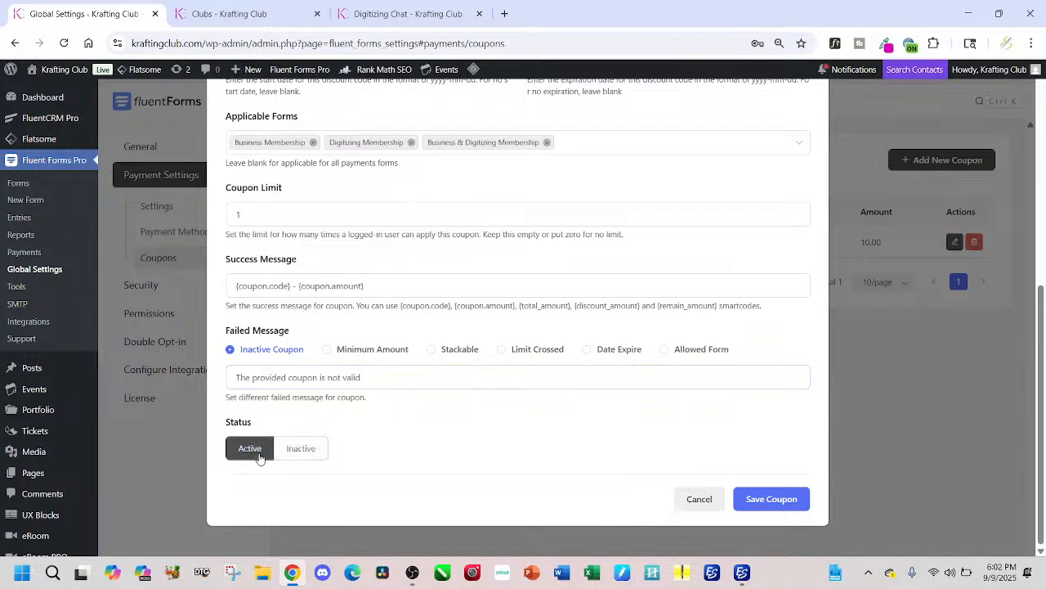
left_click(795, 507)
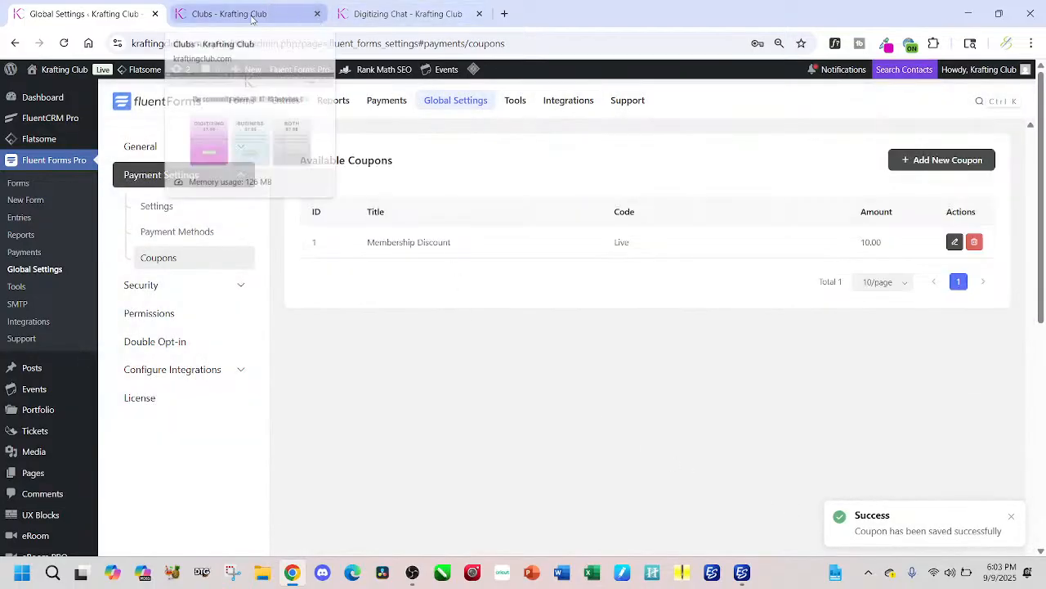
Step: View the Digitizing, Business and Both membership plans on the Clubs page, and return to the reindeer posts in Digitizing Chat
left_click(372, 20)
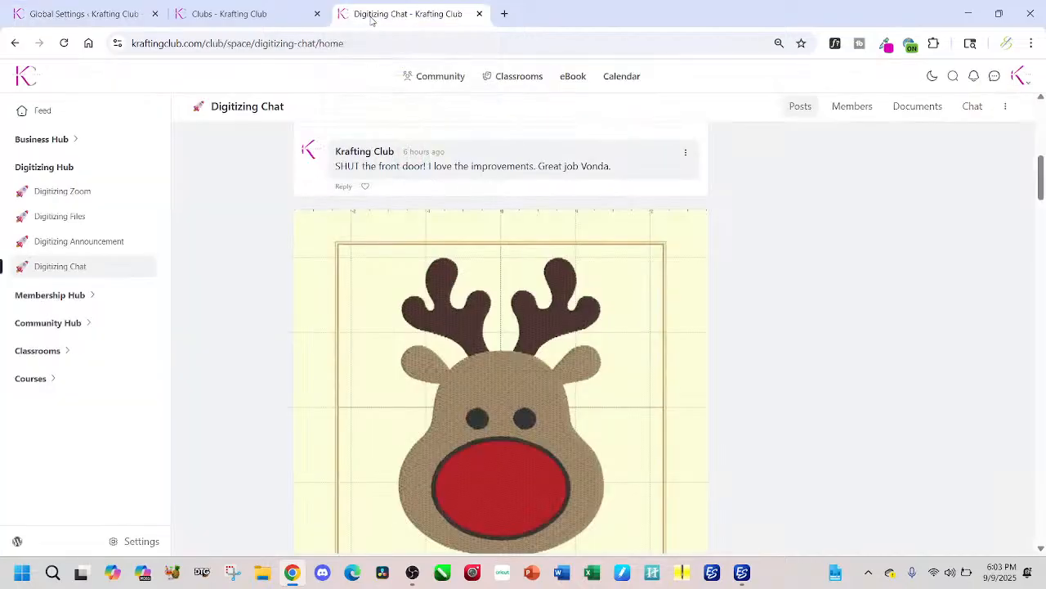
left_click(242, 18)
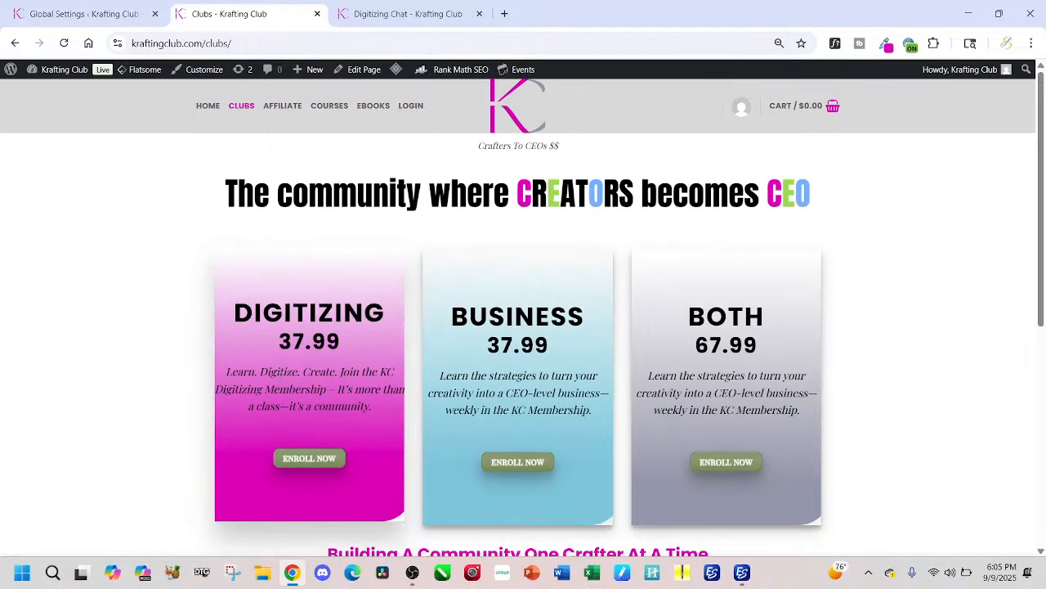
scroll(310, 384, "down", 1)
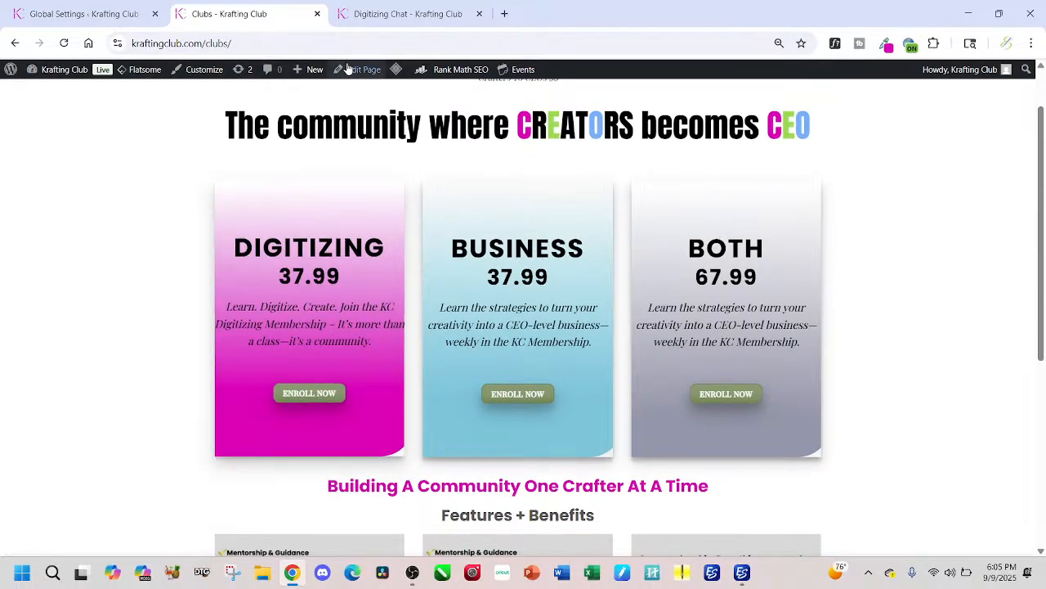
left_click(392, 15)
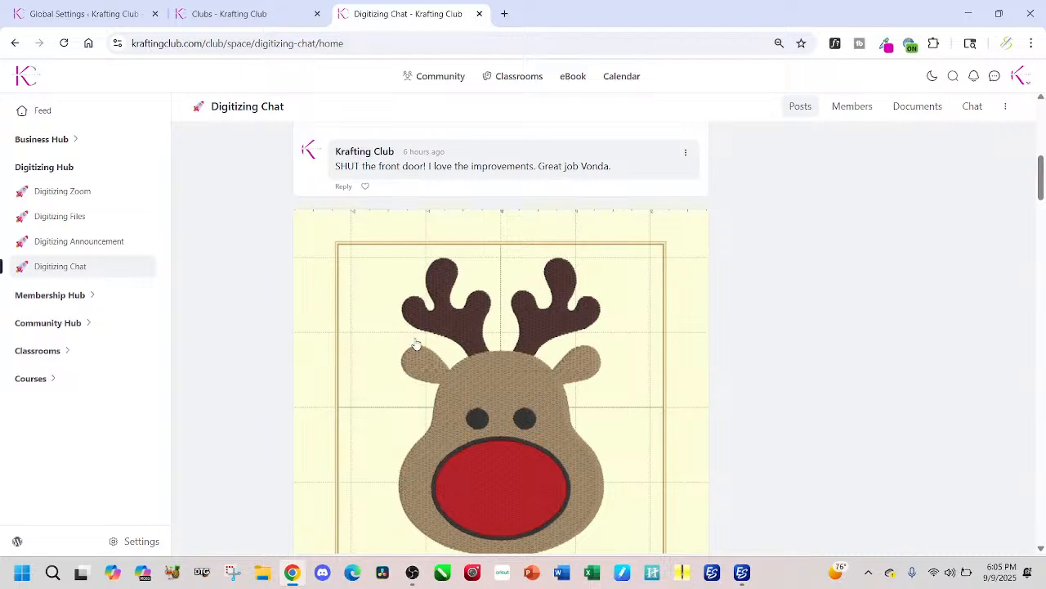
scroll(415, 343, "up", 3)
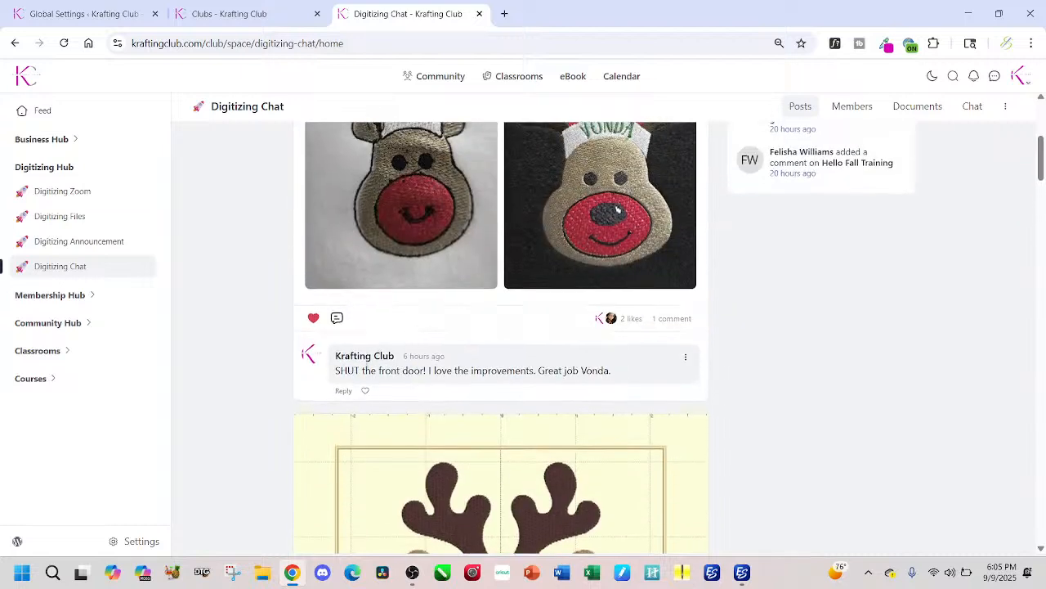
scroll(400, 234, "up", 1)
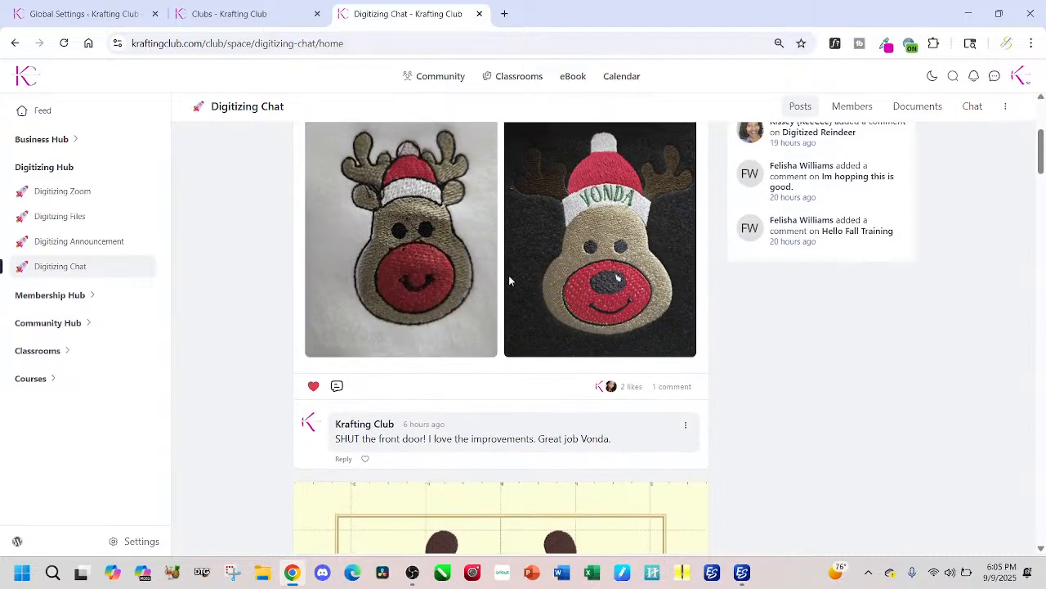
scroll(444, 362, "down", 2)
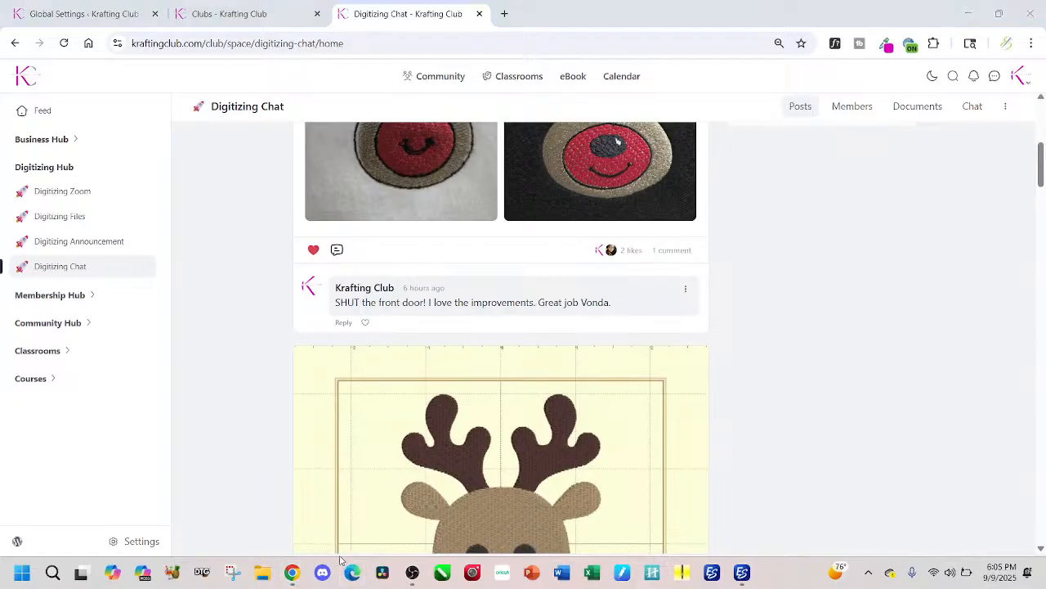
Step: Switch to Edge, review the Krafting Club affiliate registration form down to its Register option, and return to the Clubs page
left_click(340, 560)
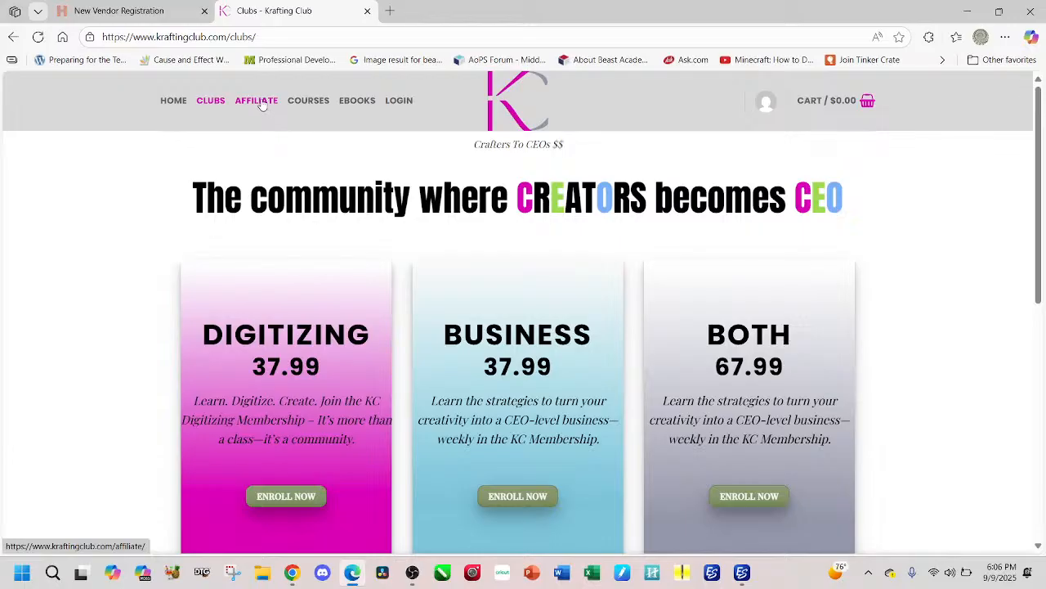
left_click(270, 108)
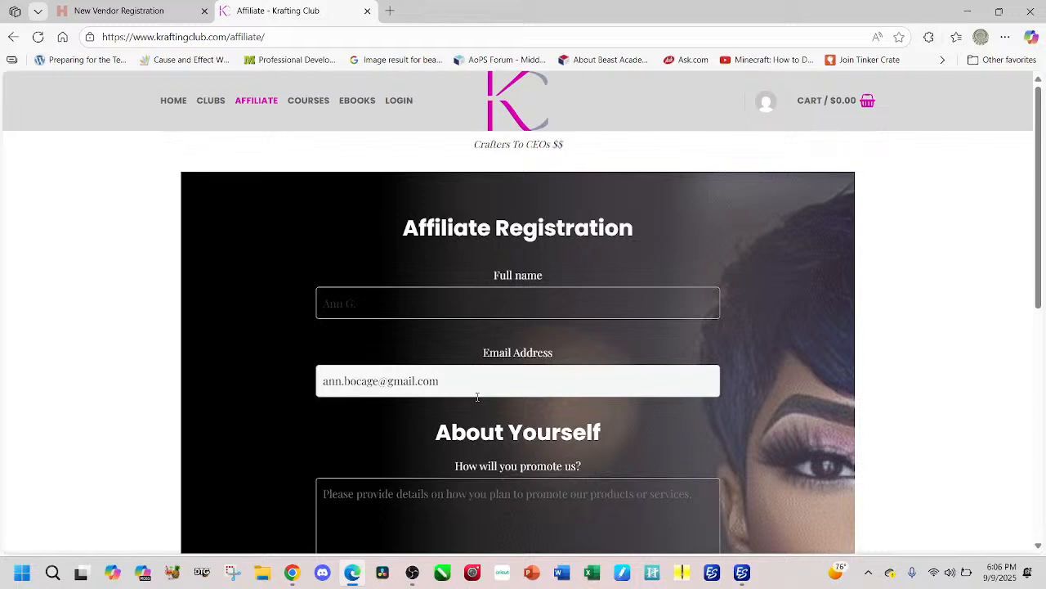
scroll(479, 398, "down", 1)
scroll(474, 400, "down", 2)
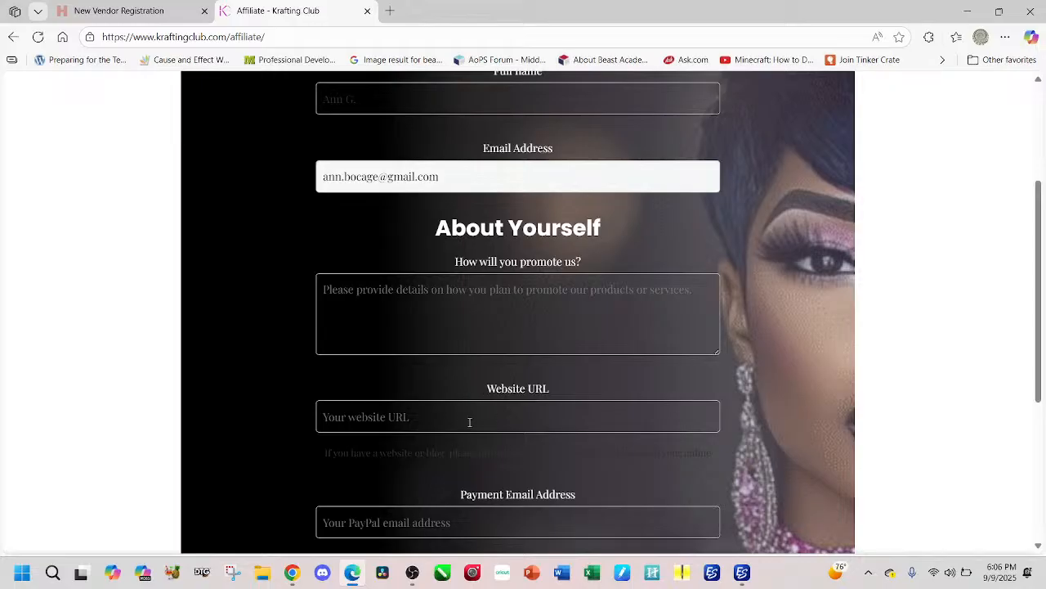
scroll(469, 421, "down", 1)
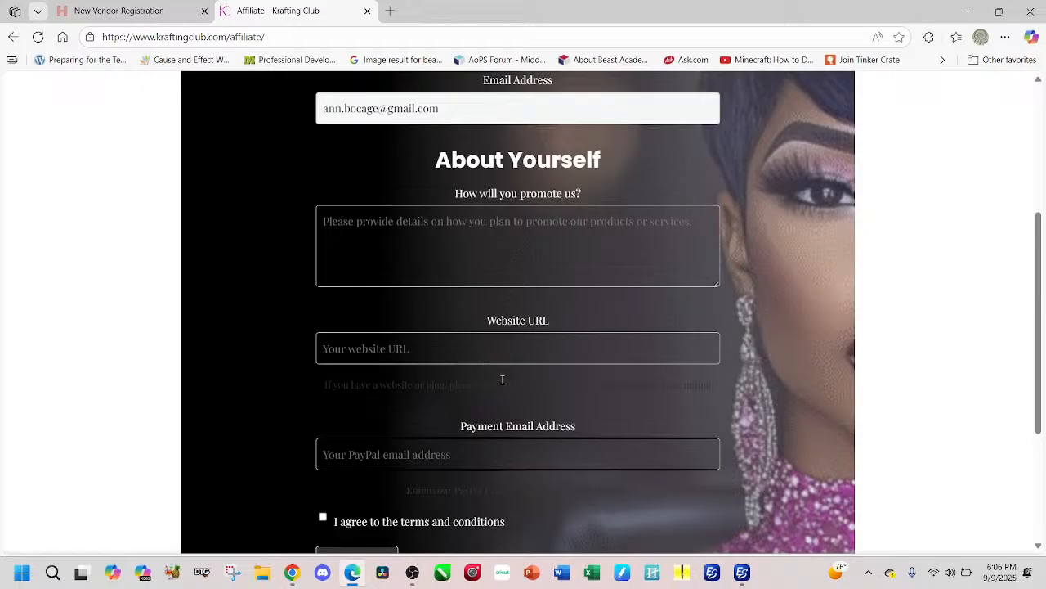
scroll(443, 360, "down", 3)
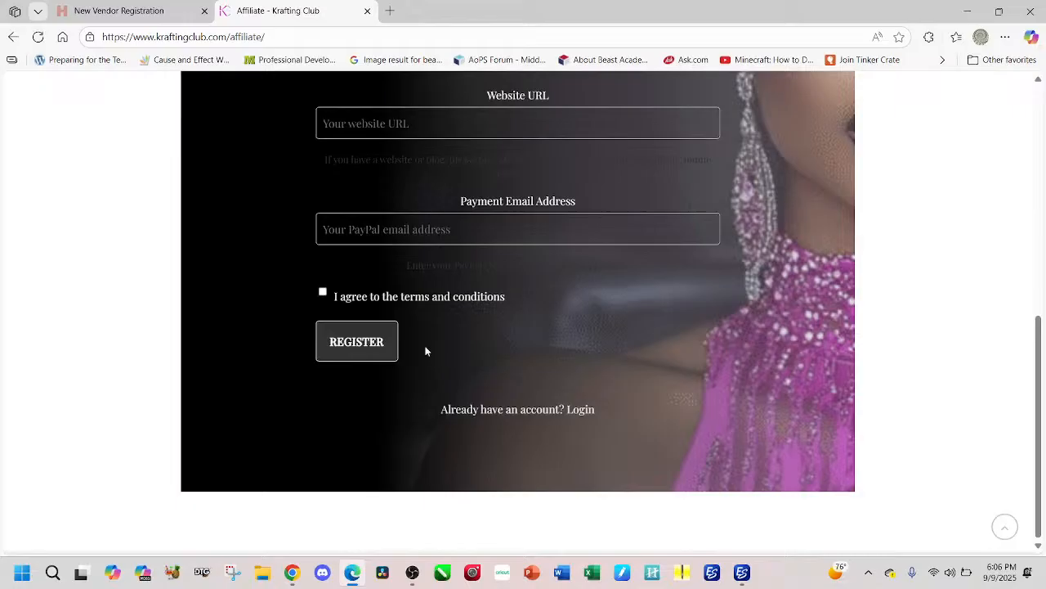
scroll(297, 178, "up", 10)
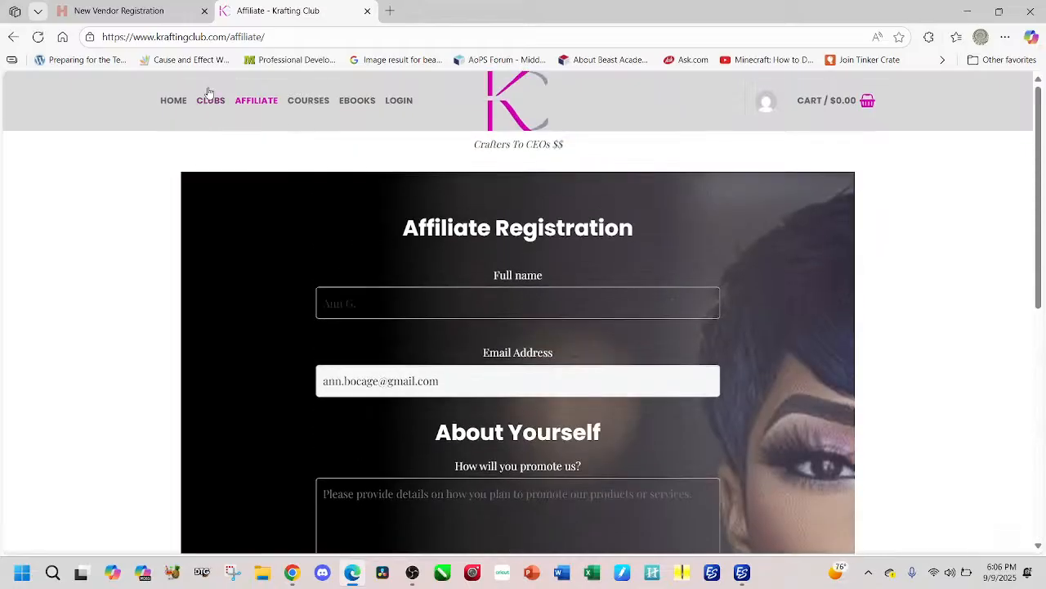
left_click(208, 106)
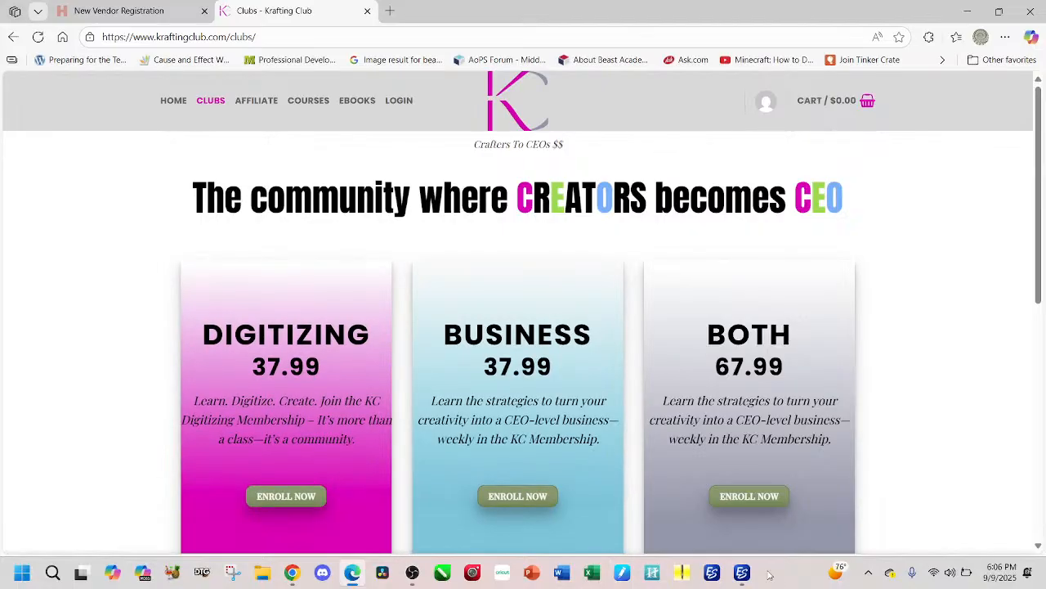
Step: Switch back to Chrome, view the Digitized Reindeer post, collapse the Digitizing Hub group and briefly expand the Classrooms group
mouse_move(744, 581)
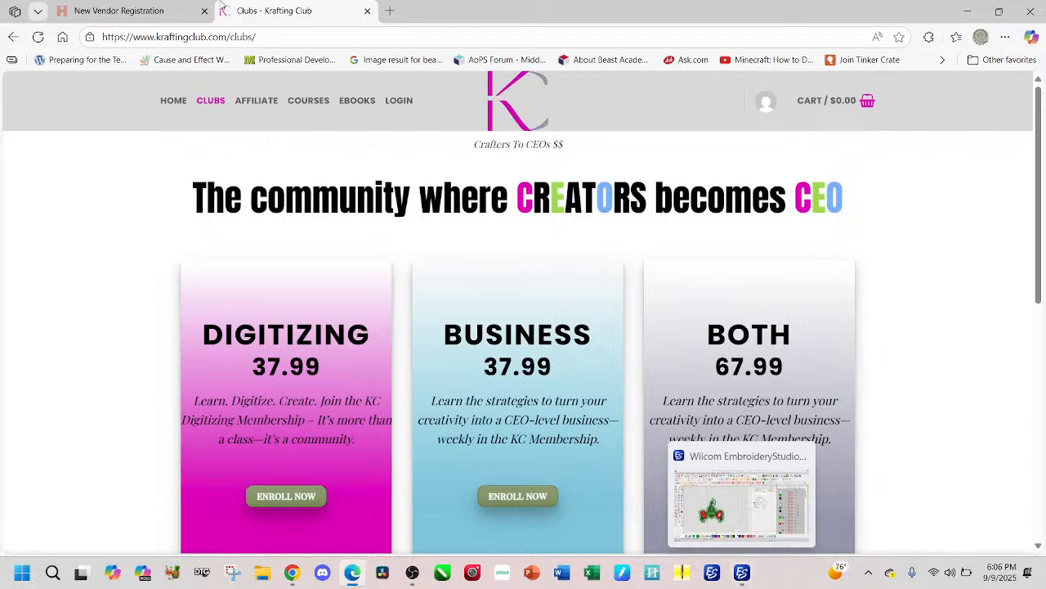
left_click(296, 575)
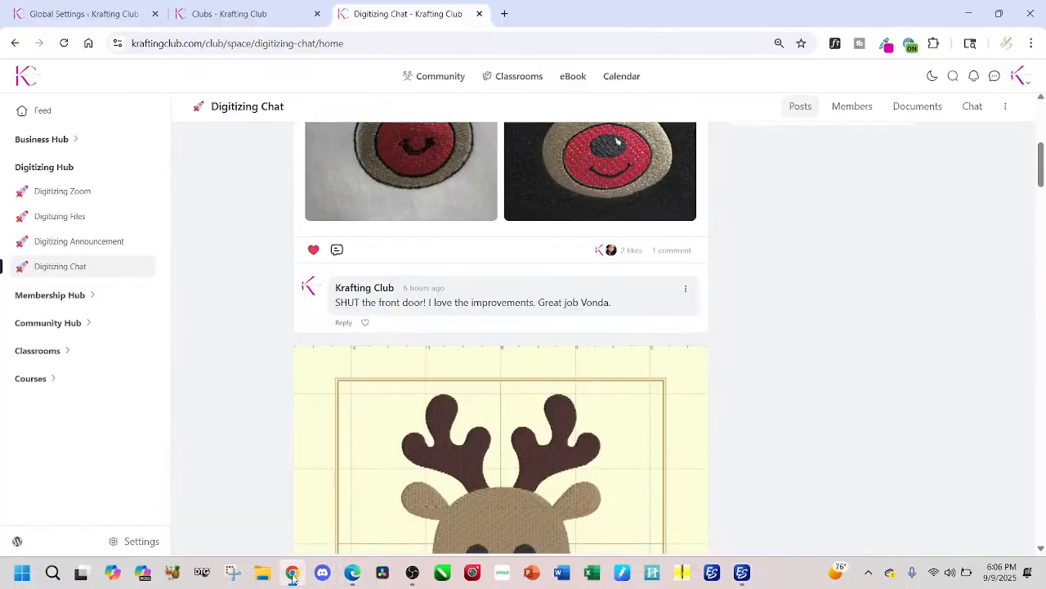
scroll(461, 411, "down", 3)
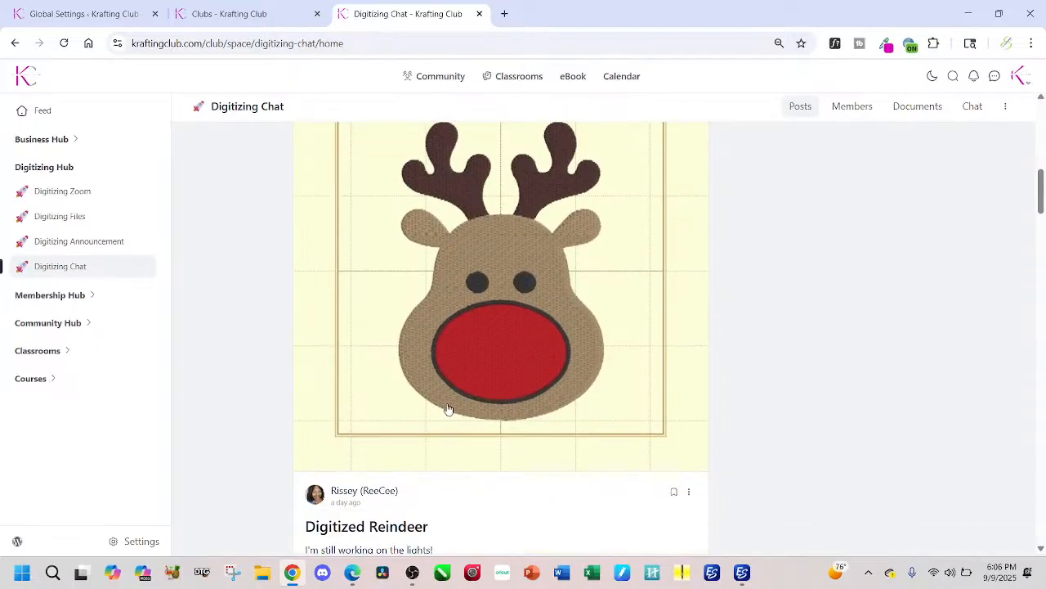
scroll(449, 408, "down", 2)
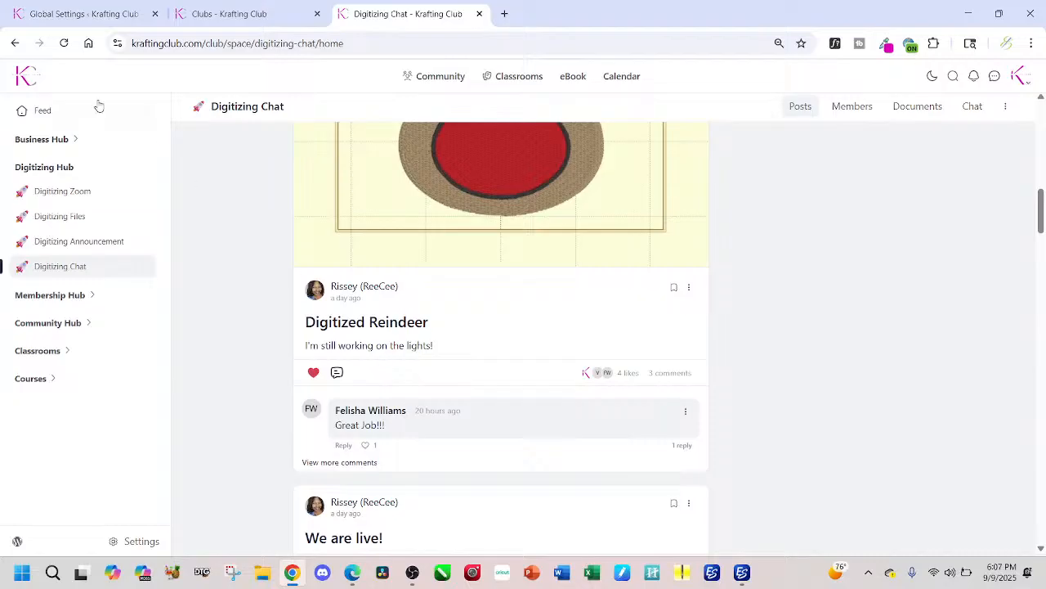
left_click(79, 168)
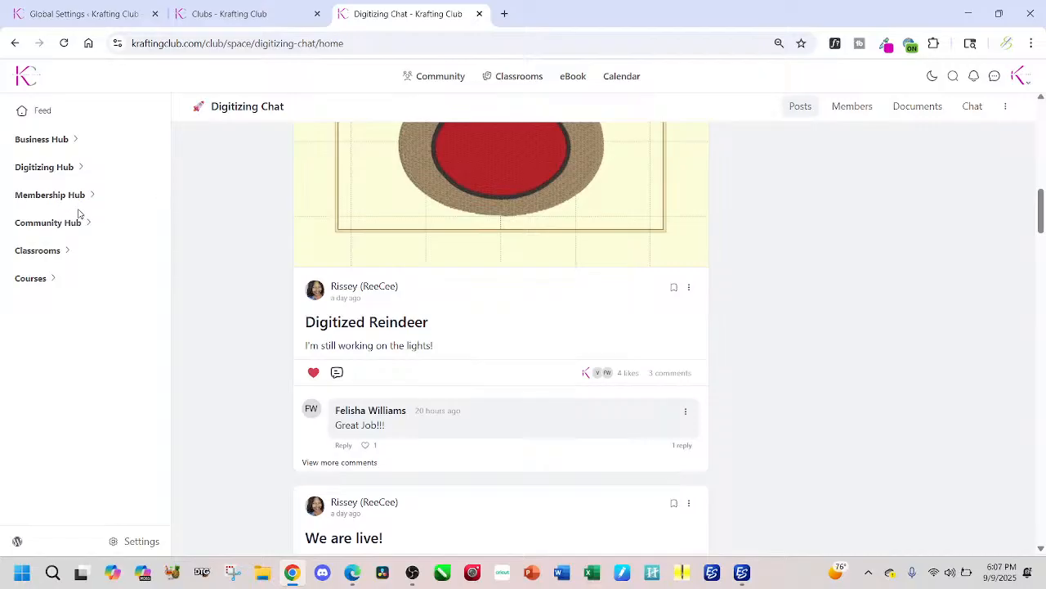
left_click(68, 254)
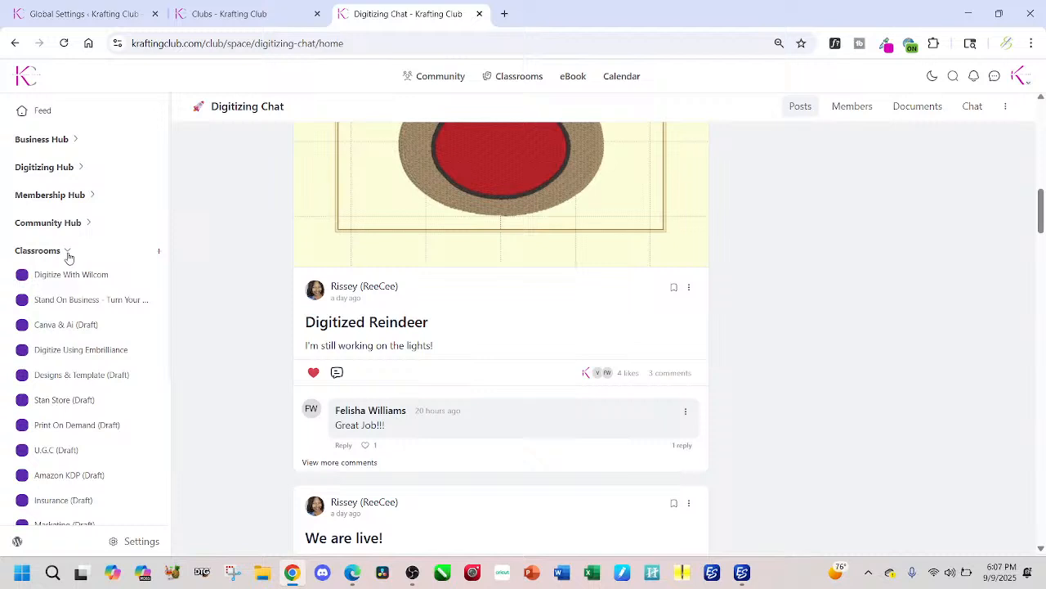
left_click(66, 251)
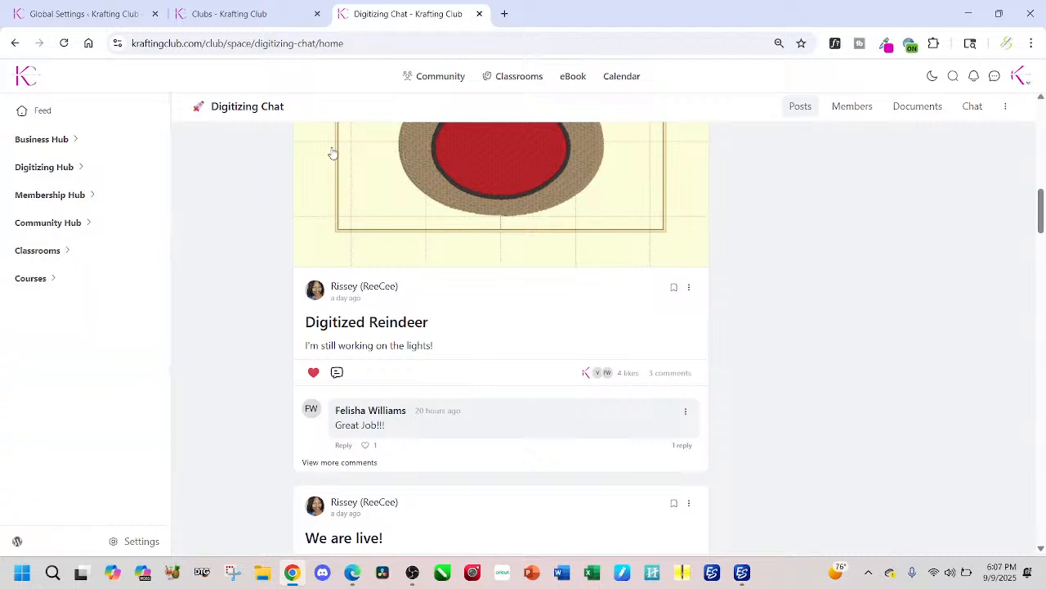
Step: Open the Classrooms course catalogue and browse the available courses down to Print On Demand, Replays and Sew Simple
left_click(513, 81)
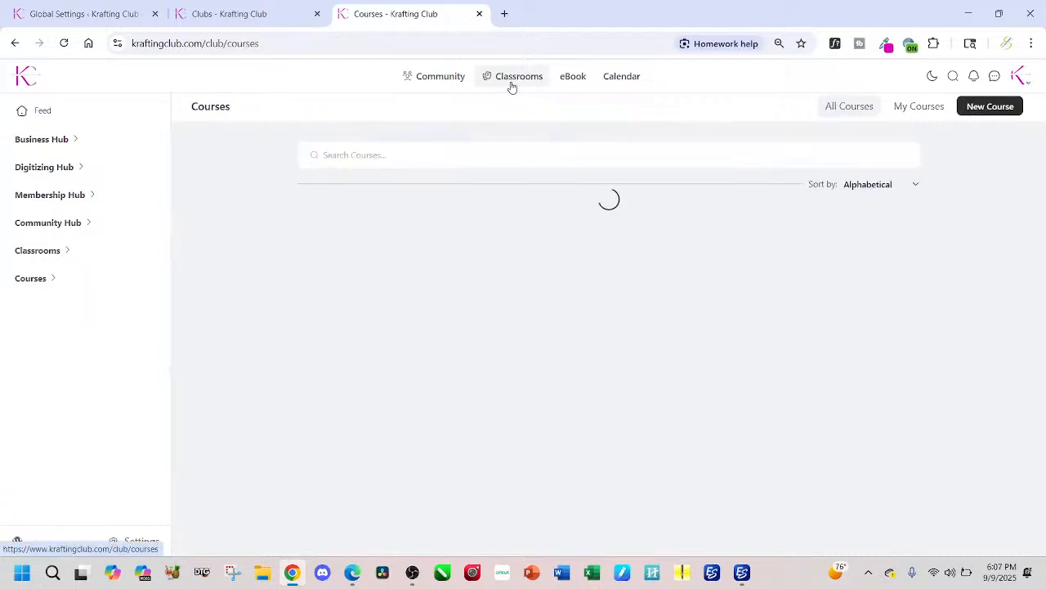
scroll(469, 310, "down", 1)
scroll(469, 318, "down", 3)
scroll(470, 321, "down", 1)
scroll(470, 322, "down", 2)
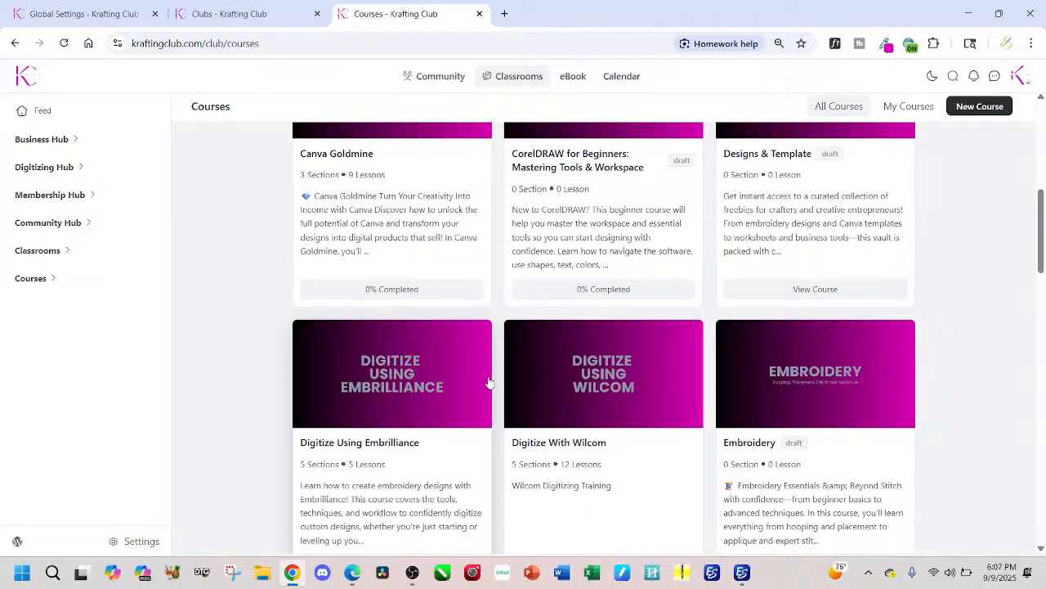
scroll(563, 390, "down", 3)
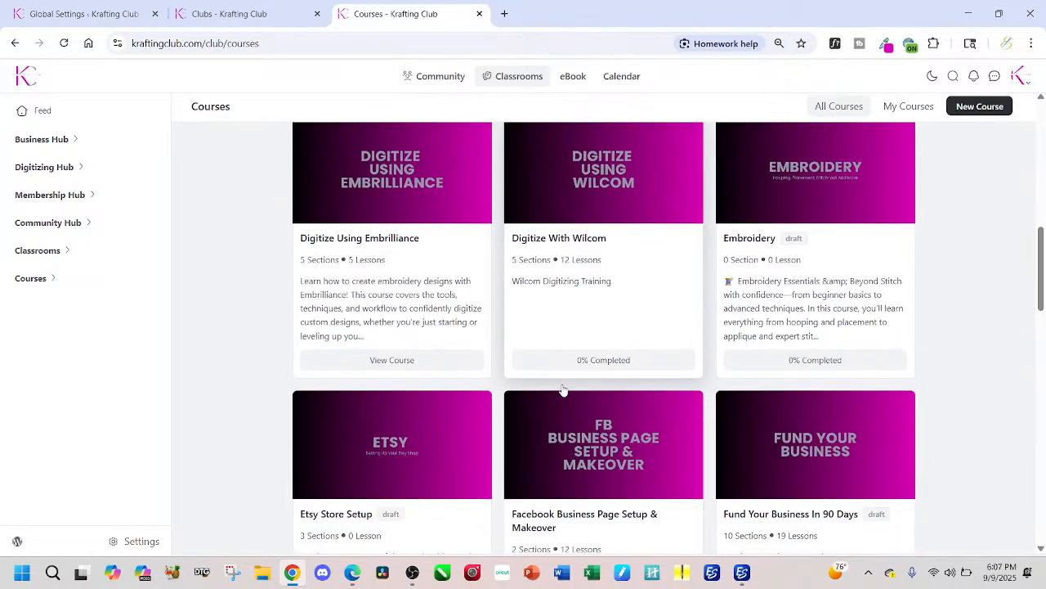
scroll(563, 390, "down", 2)
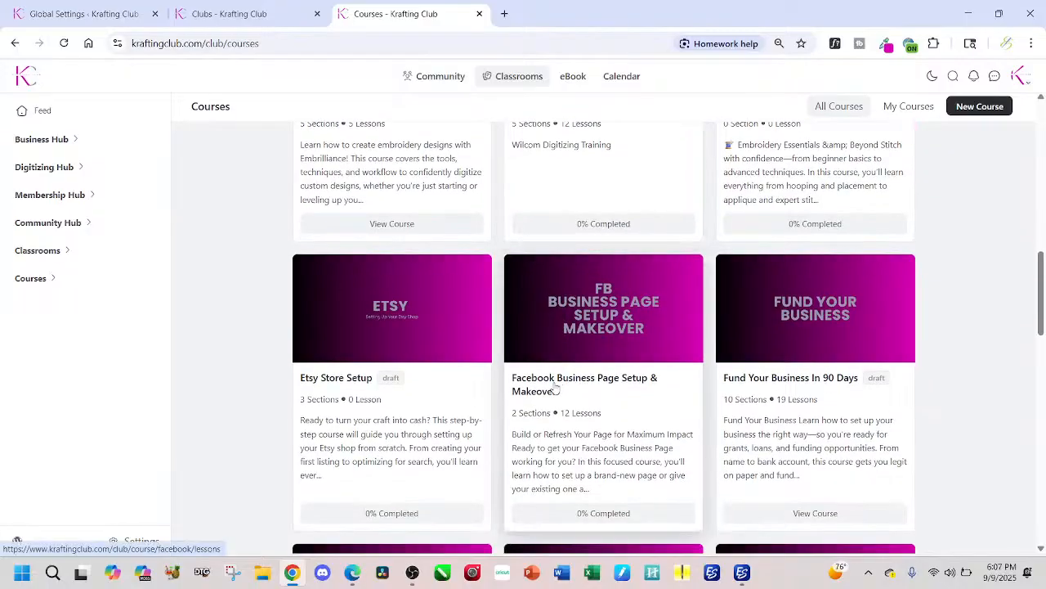
scroll(547, 389, "down", 4)
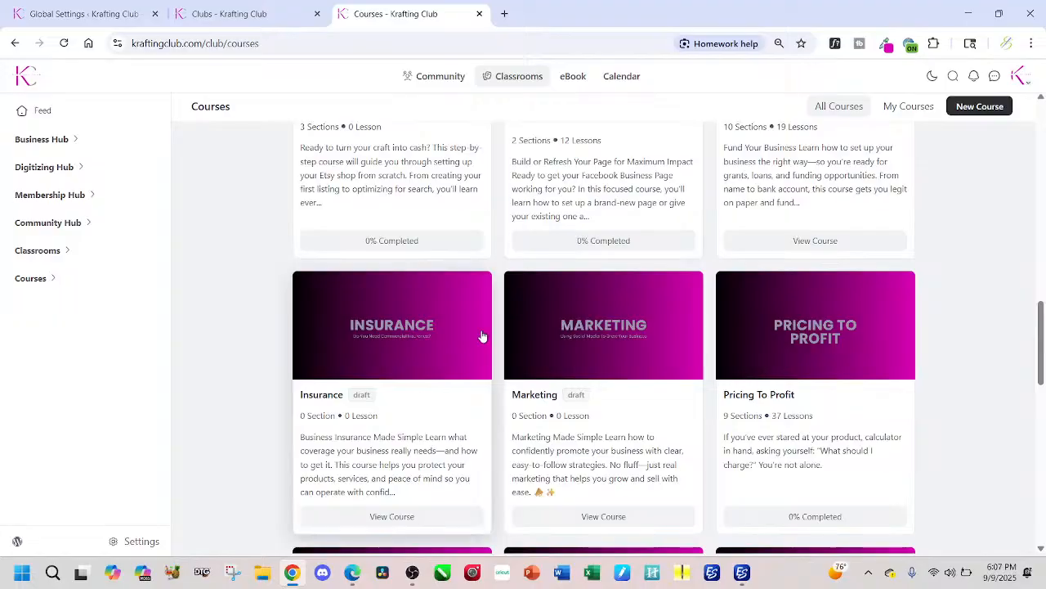
scroll(484, 336, "down", 5)
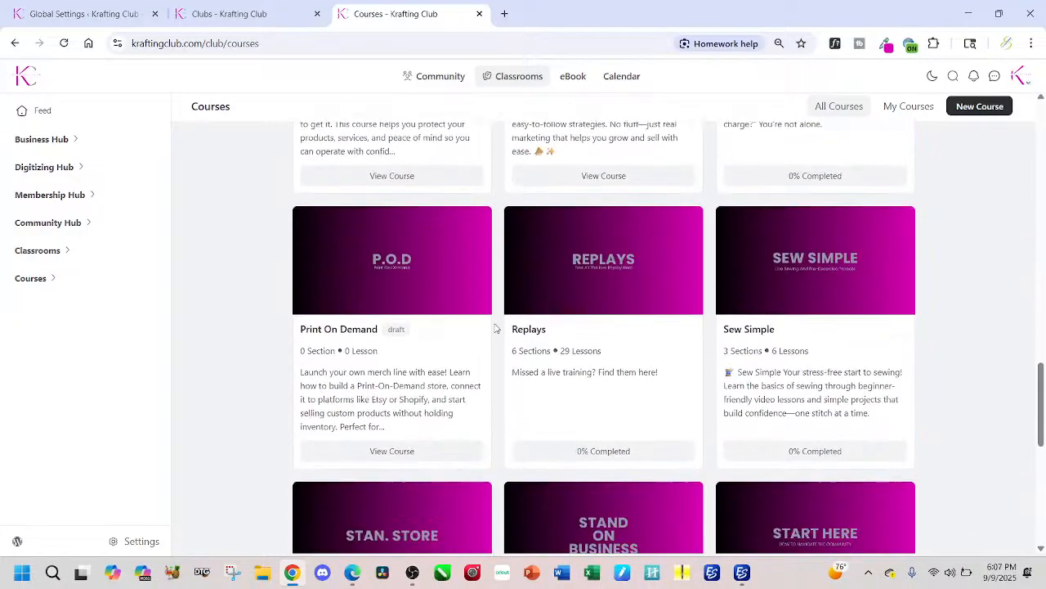
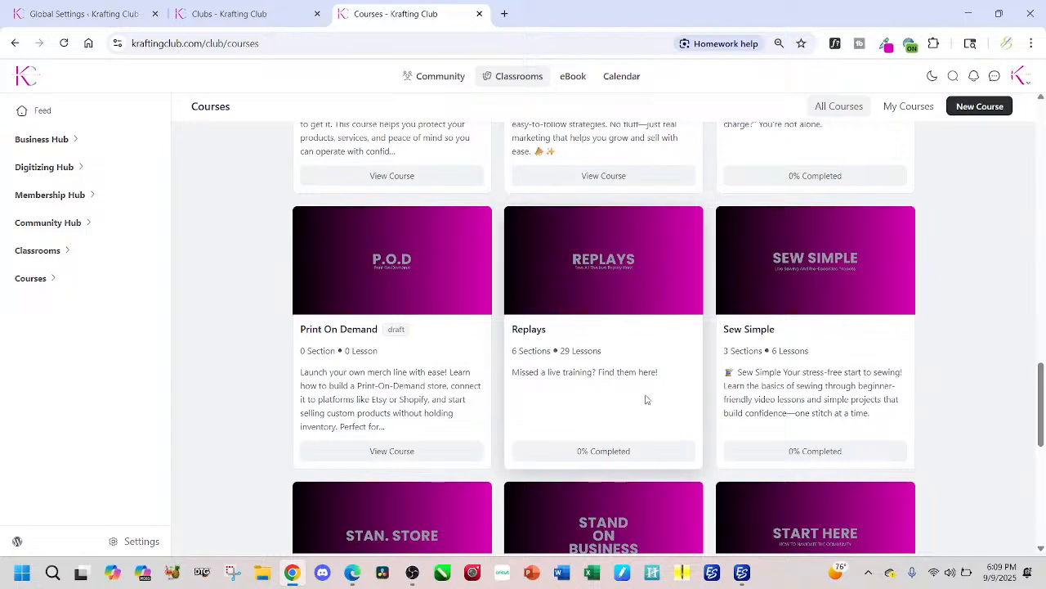
Step: Browse the remaining courses down to U.G.C and WordPress Site, and return to the start of the course catalogue
scroll(304, 269, "down", 4)
scroll(309, 278, "down", 2)
scroll(307, 279, "up", 7)
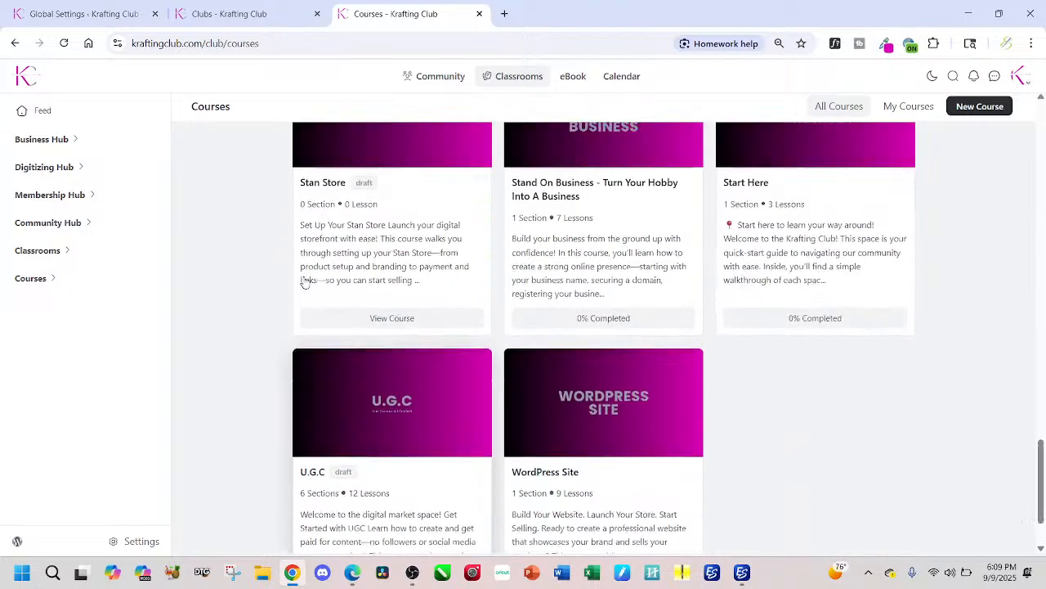
scroll(302, 282, "up", 10)
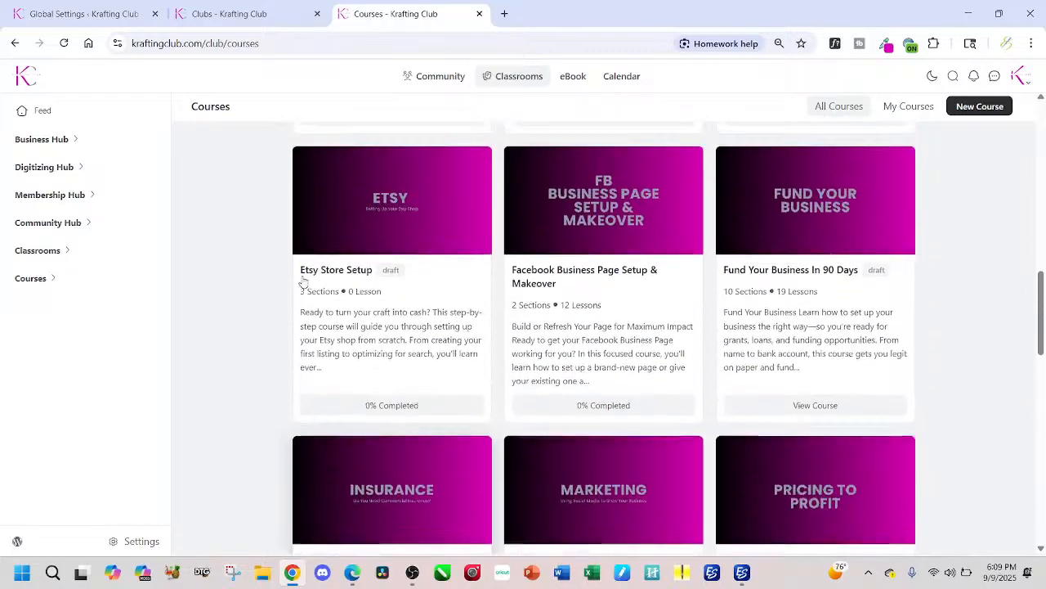
scroll(281, 279, "up", 6)
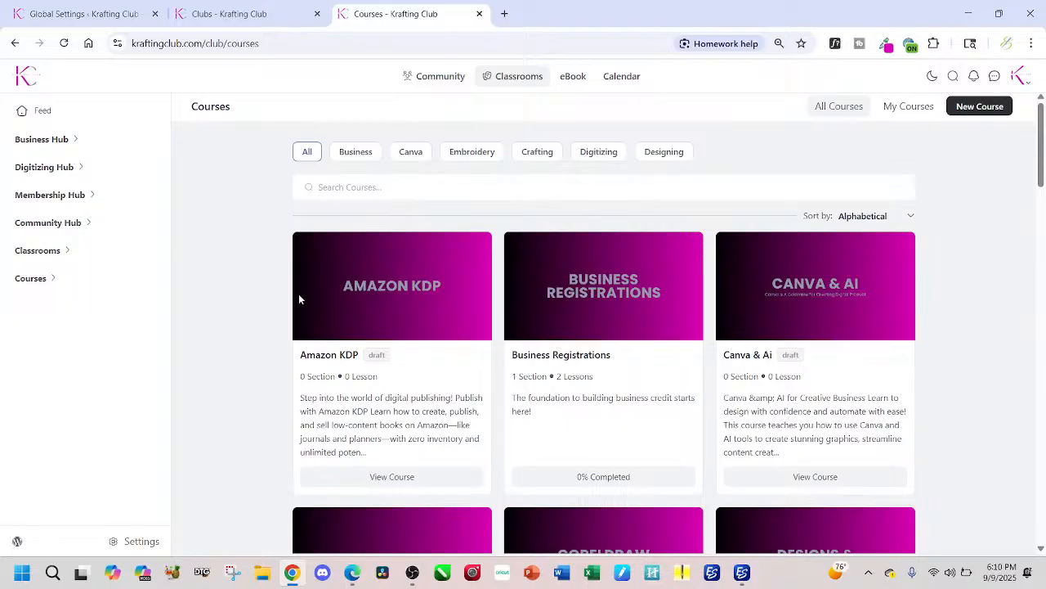
Step: Switch to Wilcom EmbroideryStudio to view the Grinch BOO design, return to Chrome and open Digitizing Chat in the Digitizing Hub
left_click(744, 574)
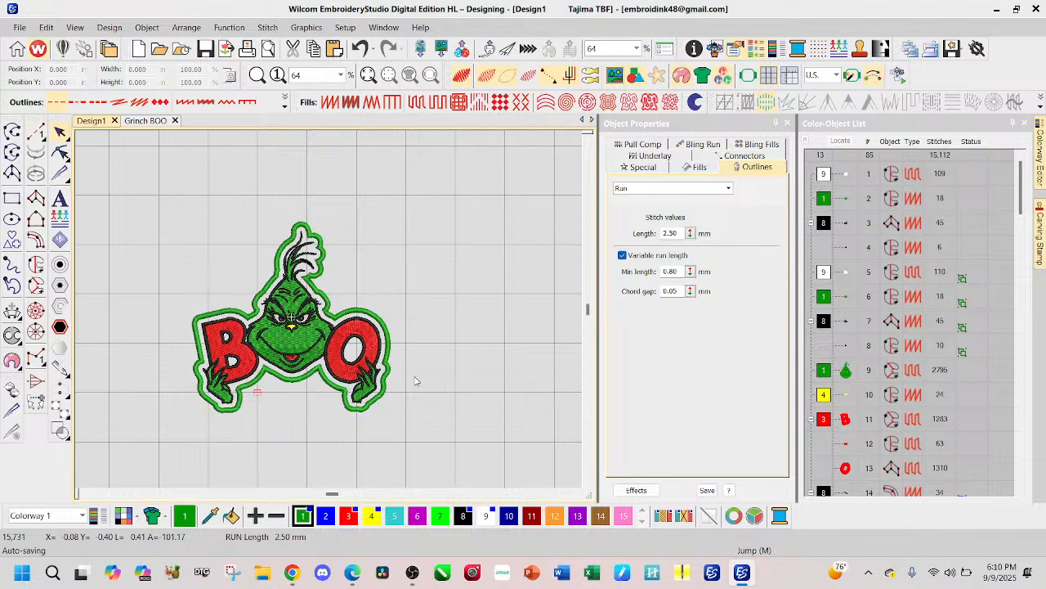
left_click(292, 572)
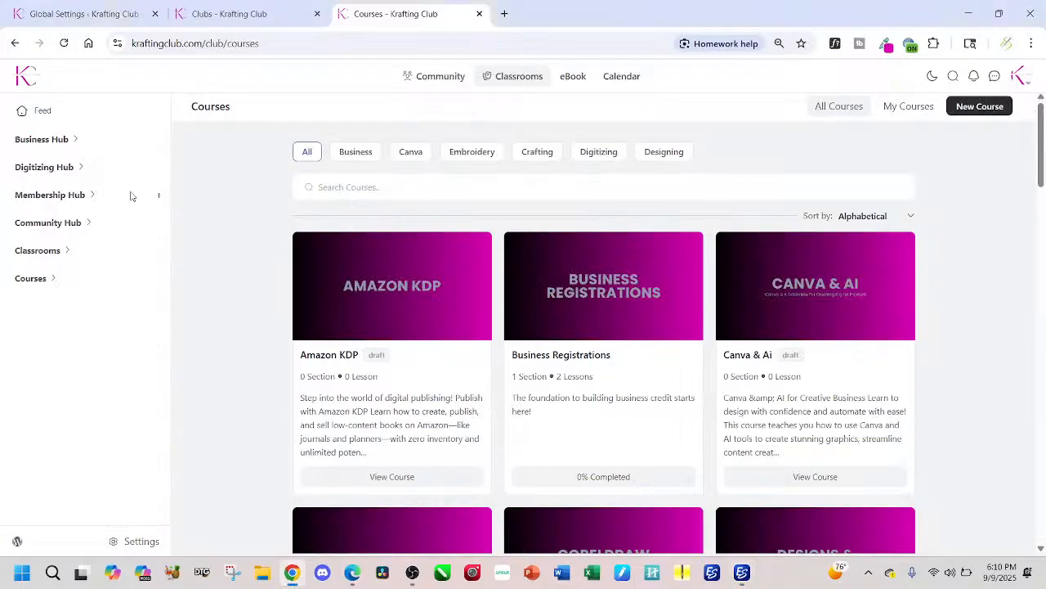
left_click(79, 169)
left_click(92, 270)
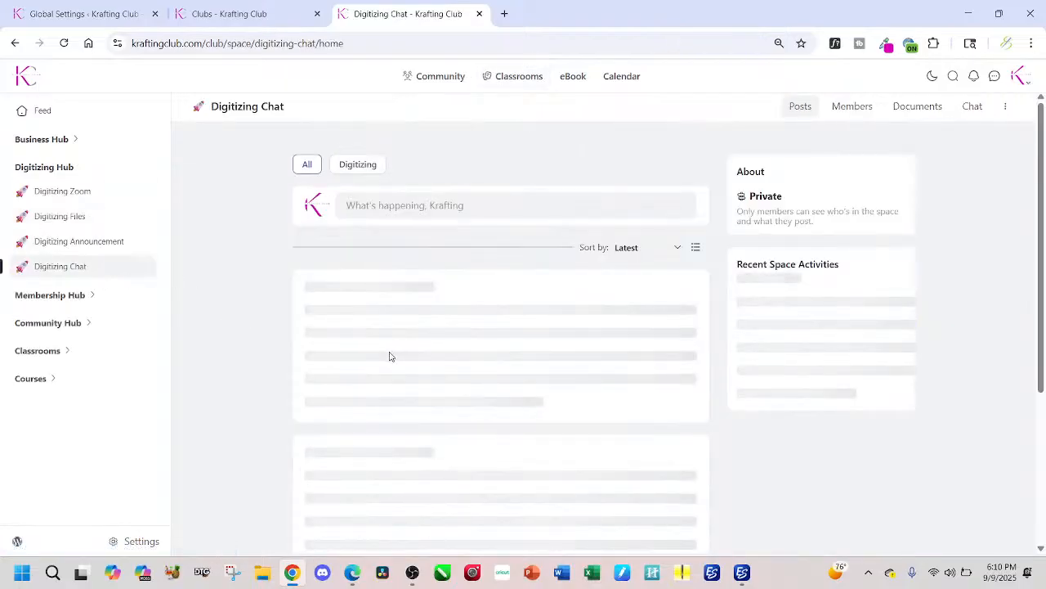
Step: Examine the member post comparing the first and corrected reindeer stitch-outs, along with its comment and the digitized reindeer image below
scroll(478, 460, "down", 2)
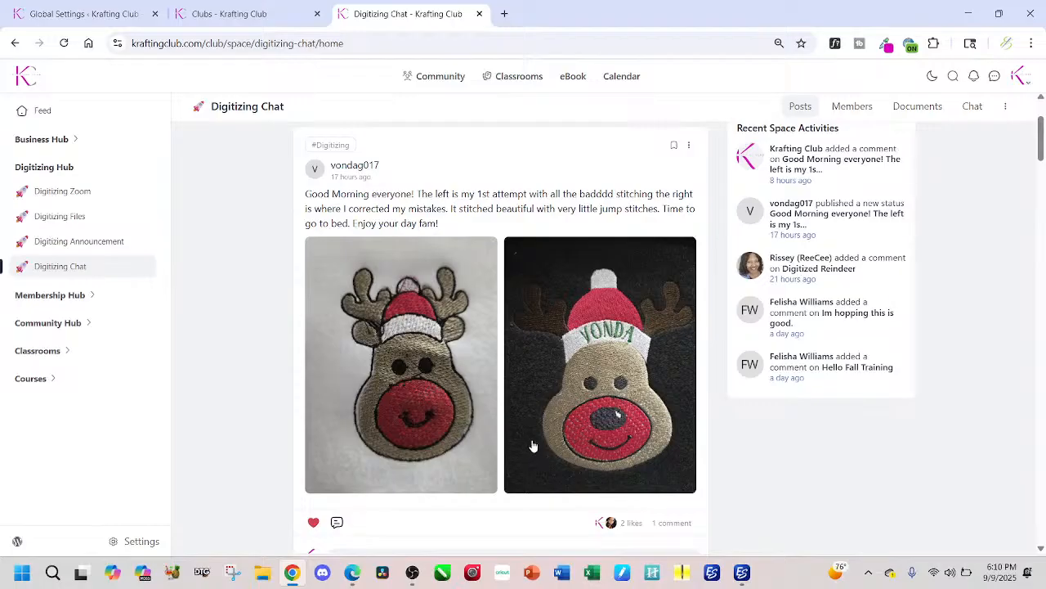
scroll(530, 441, "down", 5)
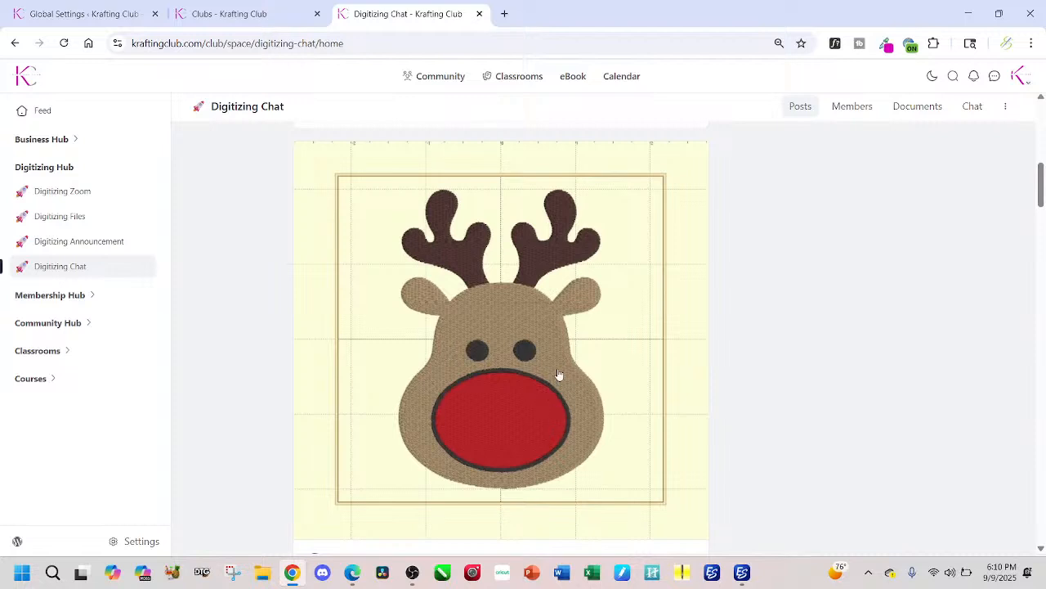
scroll(517, 370, "up", 3)
scroll(516, 369, "up", 2)
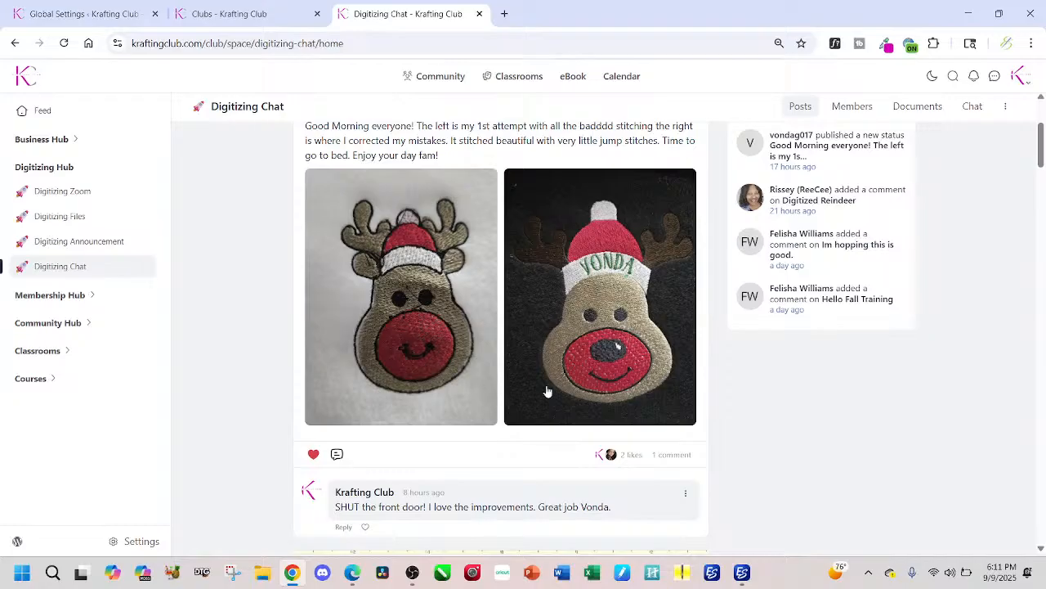
scroll(505, 347, "up", 2)
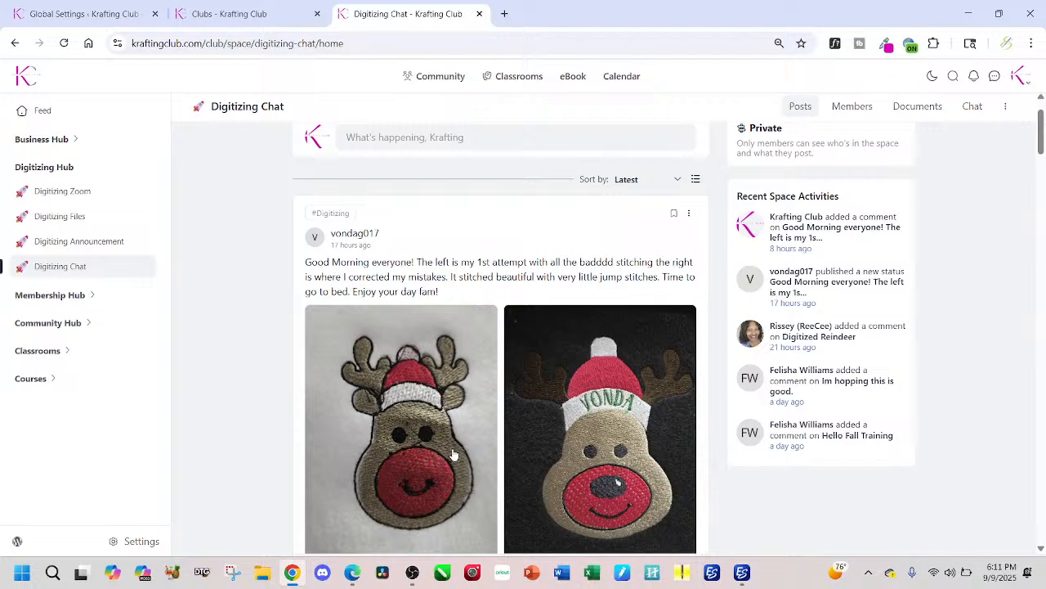
scroll(454, 454, "down", 1)
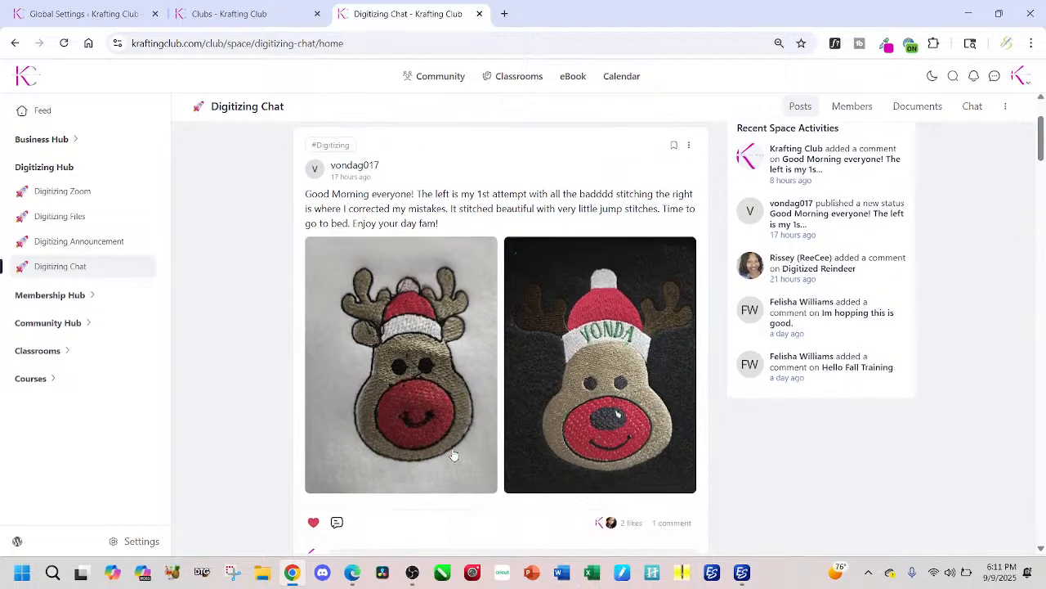
scroll(454, 454, "down", 2)
scroll(454, 455, "down", 5)
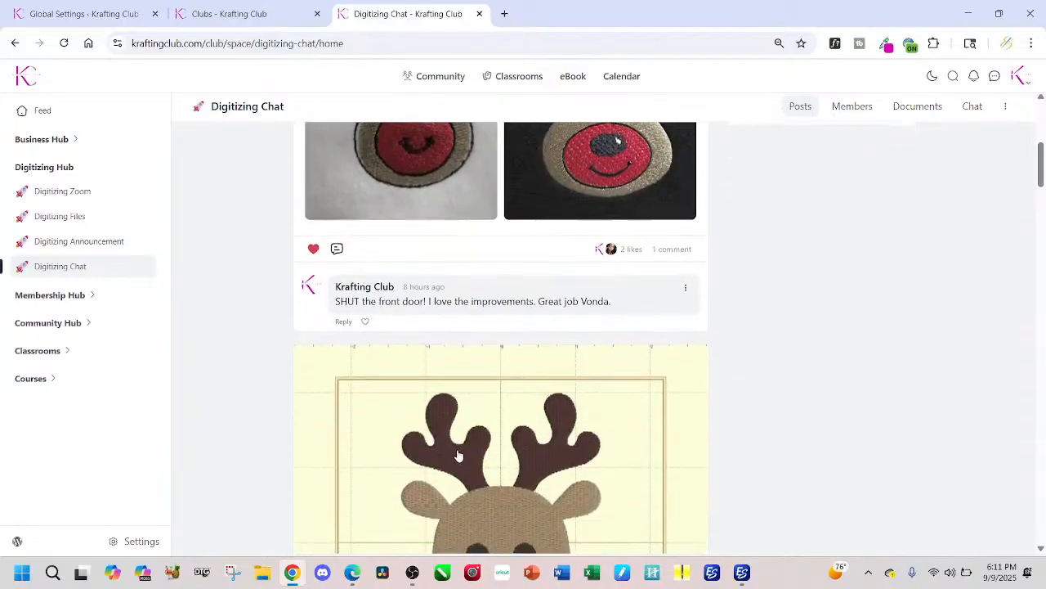
Step: Review the Digitized Reindeer, We are live! and Hello Fall posts, and return to the digitized reindeer image
scroll(458, 456, "down", 5)
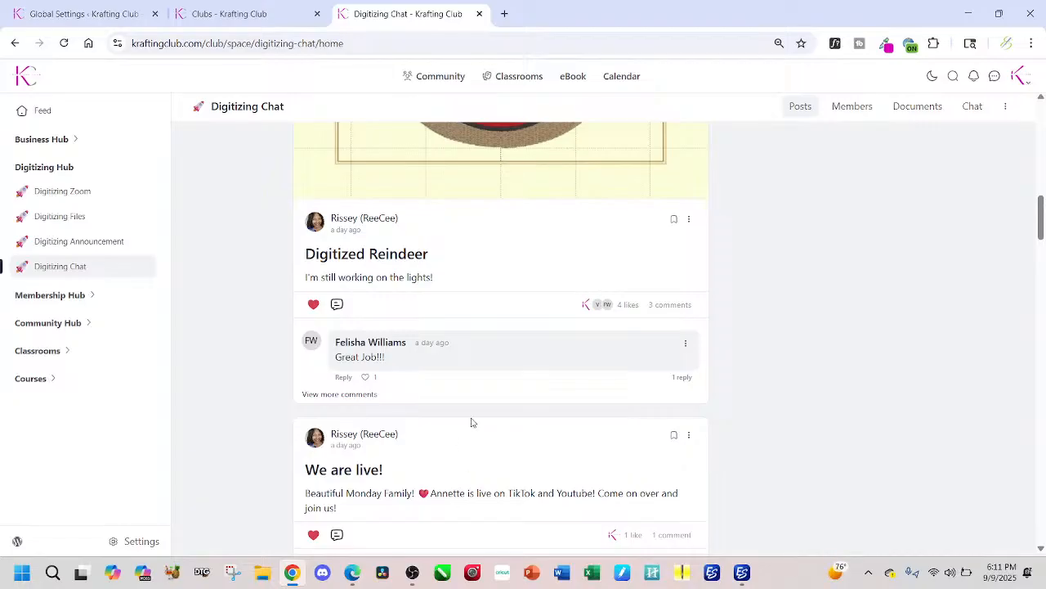
scroll(478, 382, "down", 1)
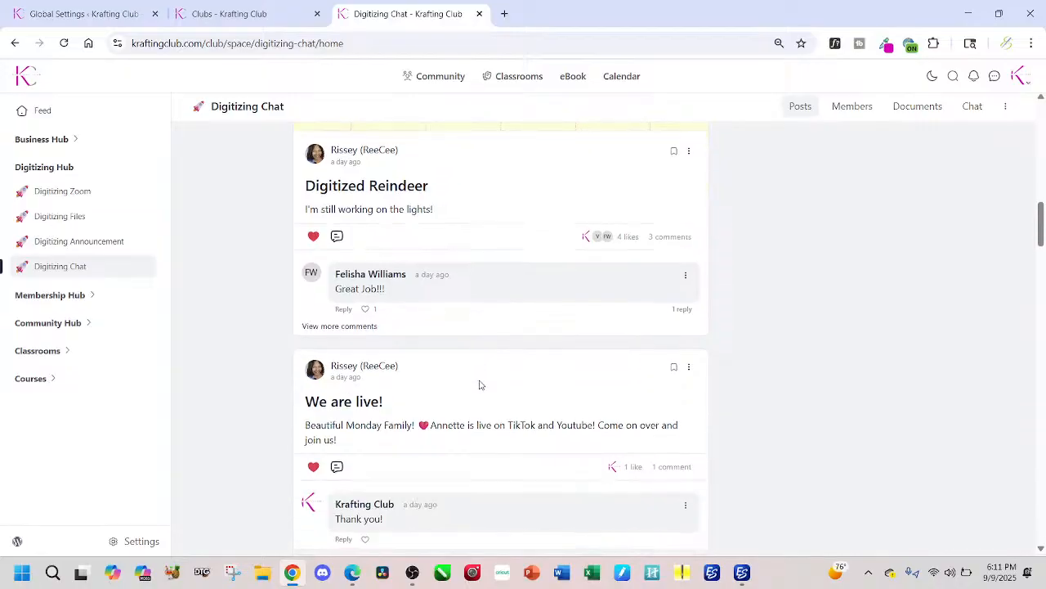
scroll(481, 384, "down", 4)
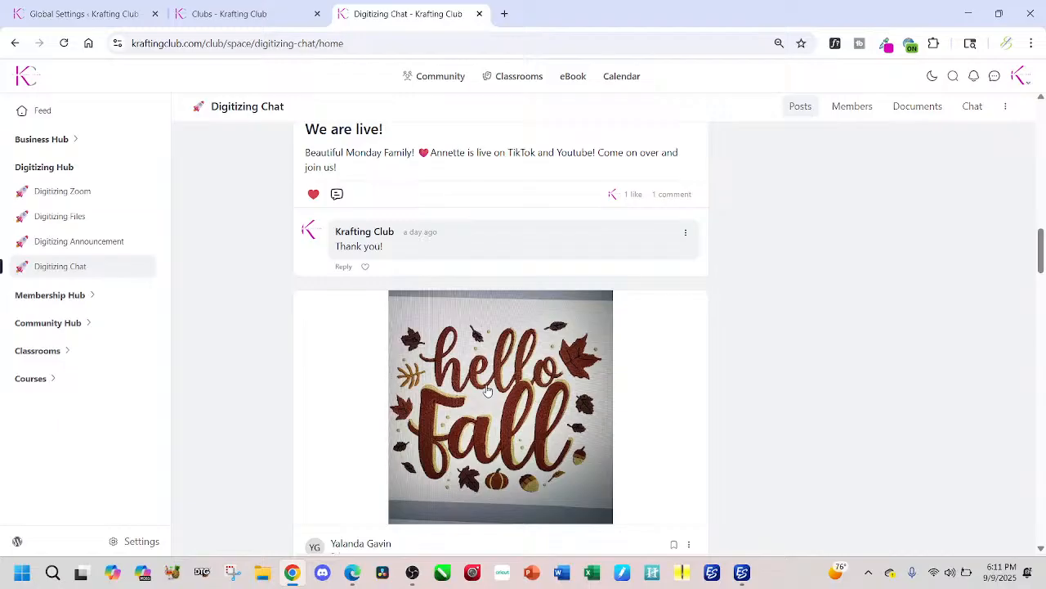
scroll(506, 376, "down", 3)
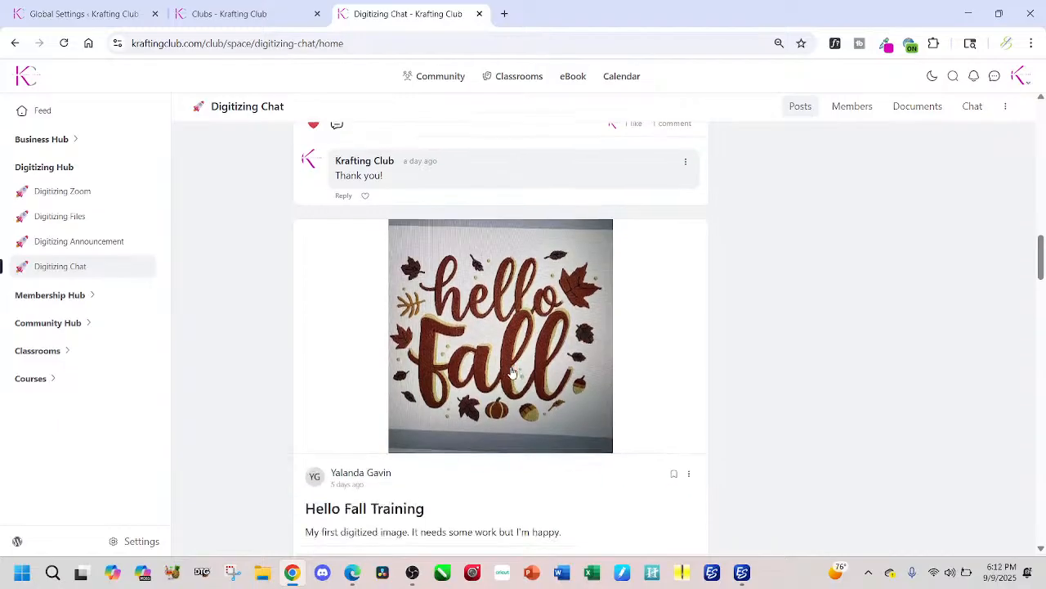
scroll(513, 373, "down", 4)
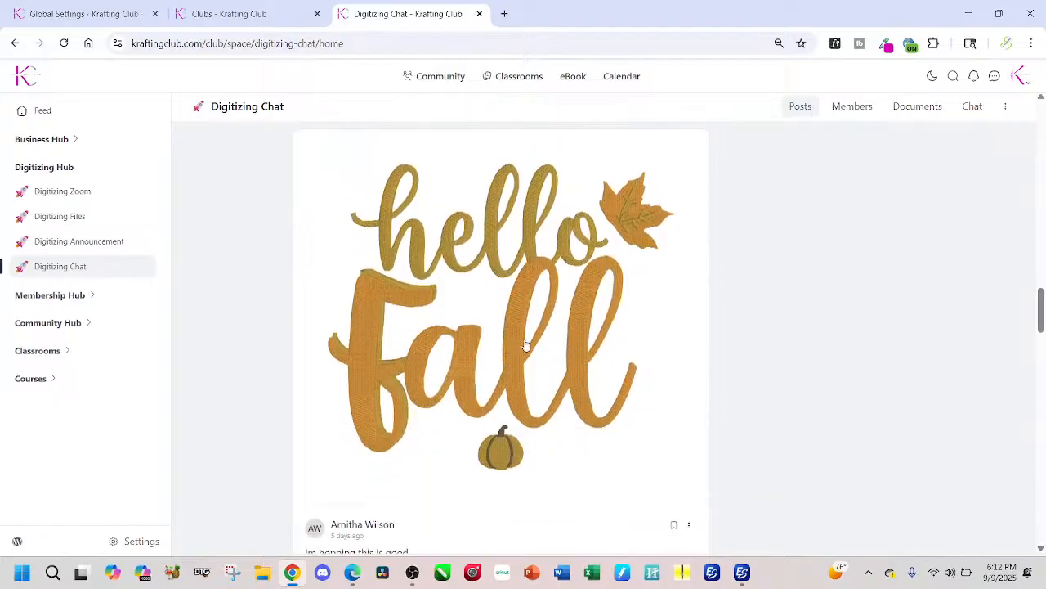
scroll(474, 310, "up", 3)
scroll(473, 309, "down", 10)
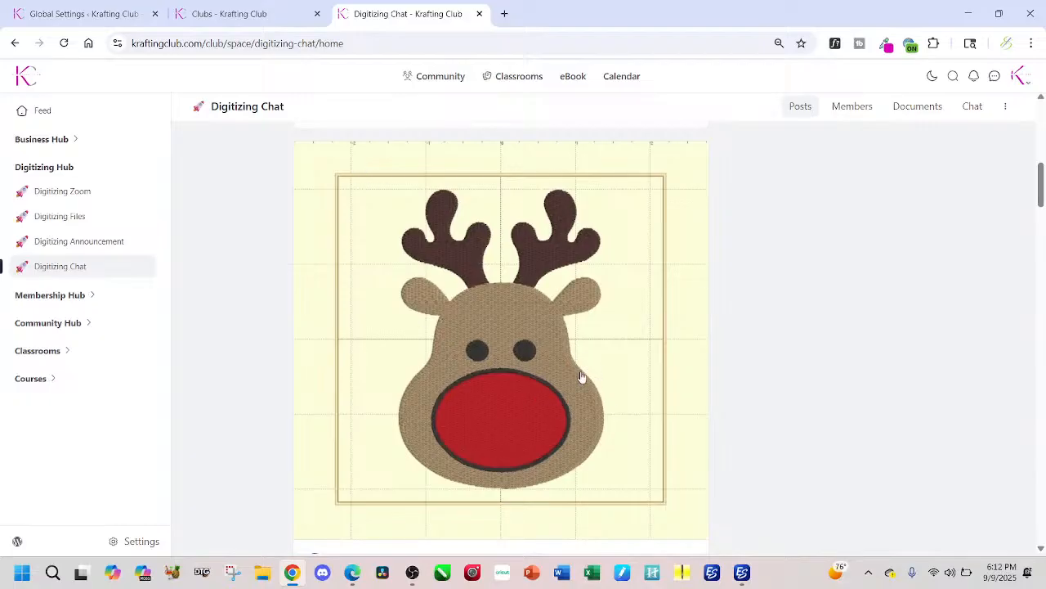
Step: Read the Digitized Reindeer post's text and comments, and go back to its full reindeer image
scroll(533, 342, "down", 4)
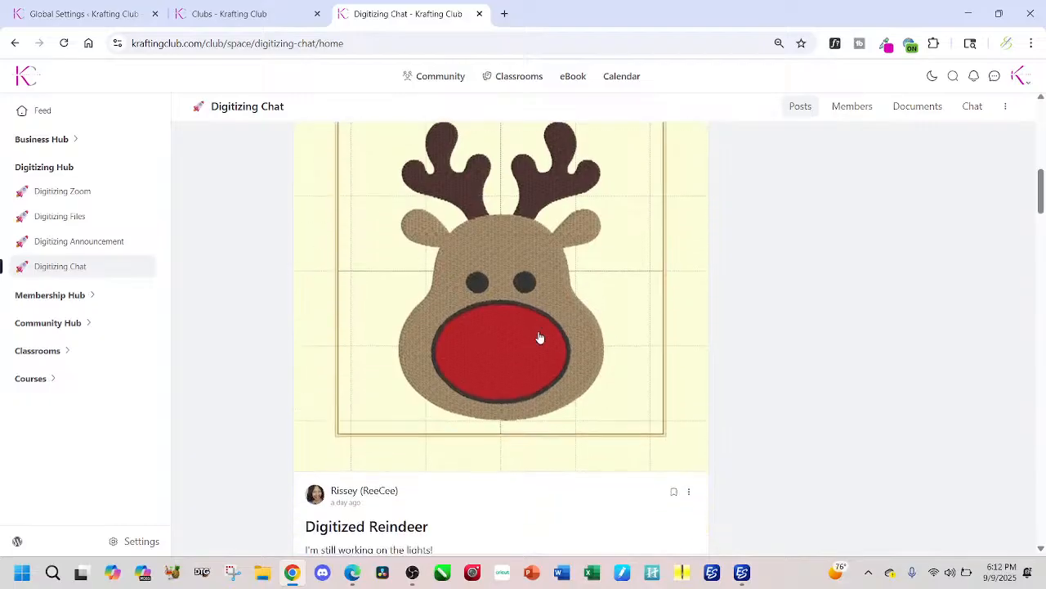
scroll(536, 341, "down", 2)
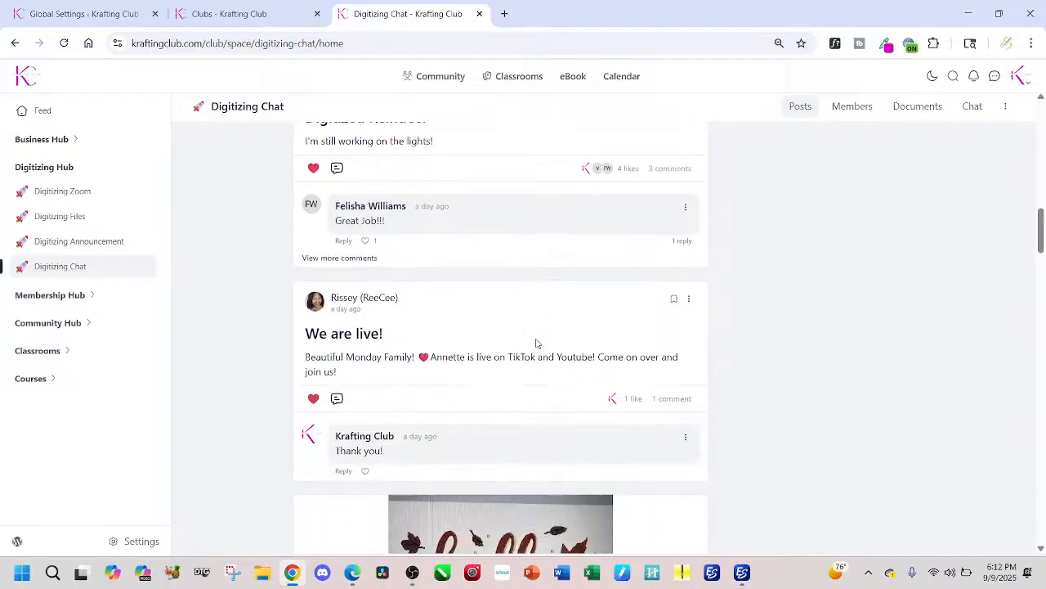
scroll(534, 341, "up", 3)
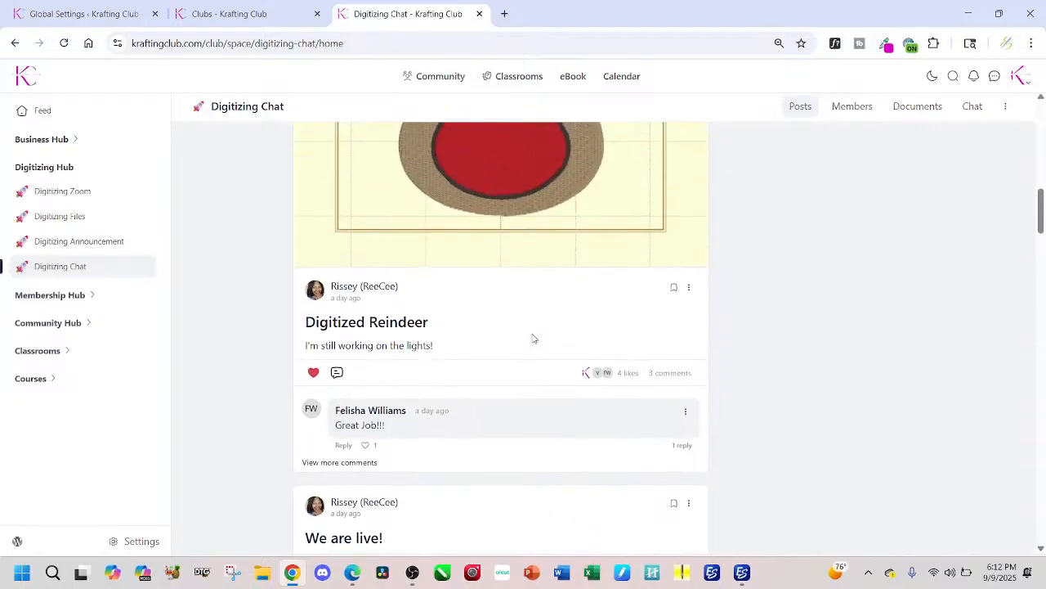
scroll(533, 338, "up", 2)
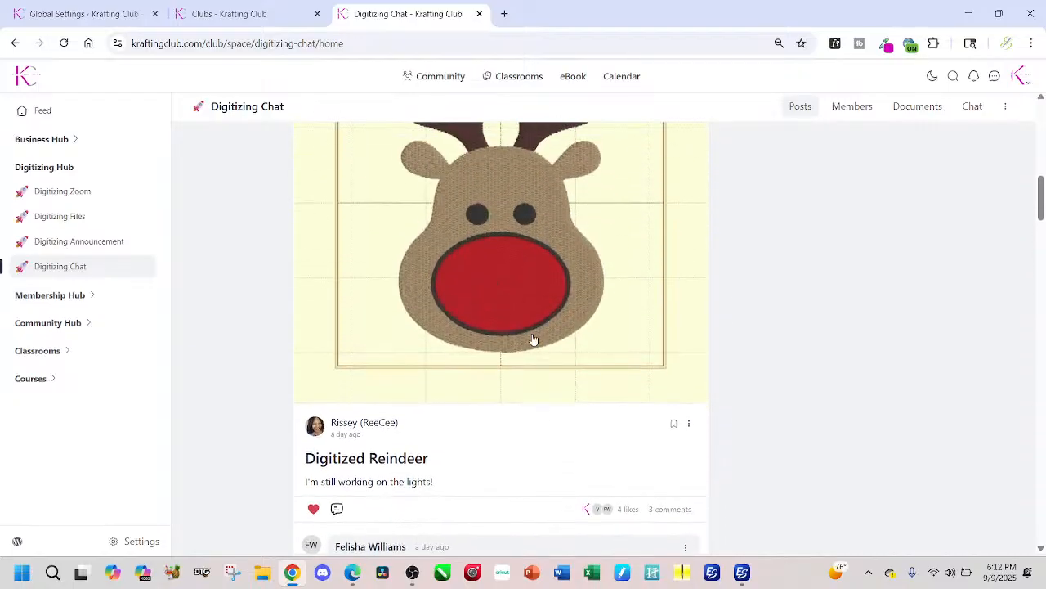
scroll(533, 339, "up", 3)
scroll(532, 338, "down", 1)
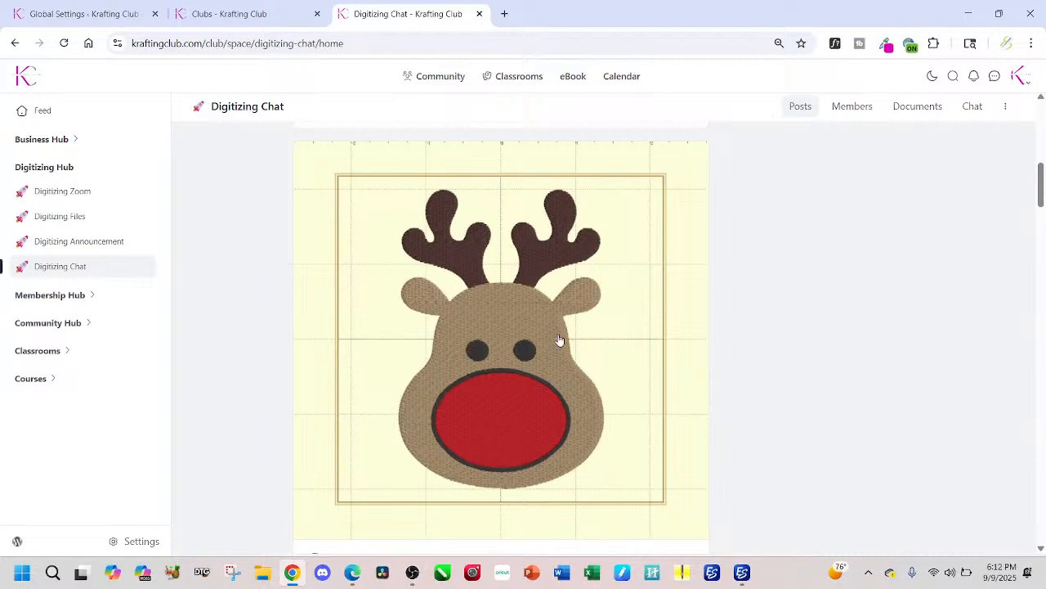
Step: Browse past the Hello Fall posts and the digitizing zoom question to the Grinch hand design holding a red bulb
scroll(546, 385, "down", 3)
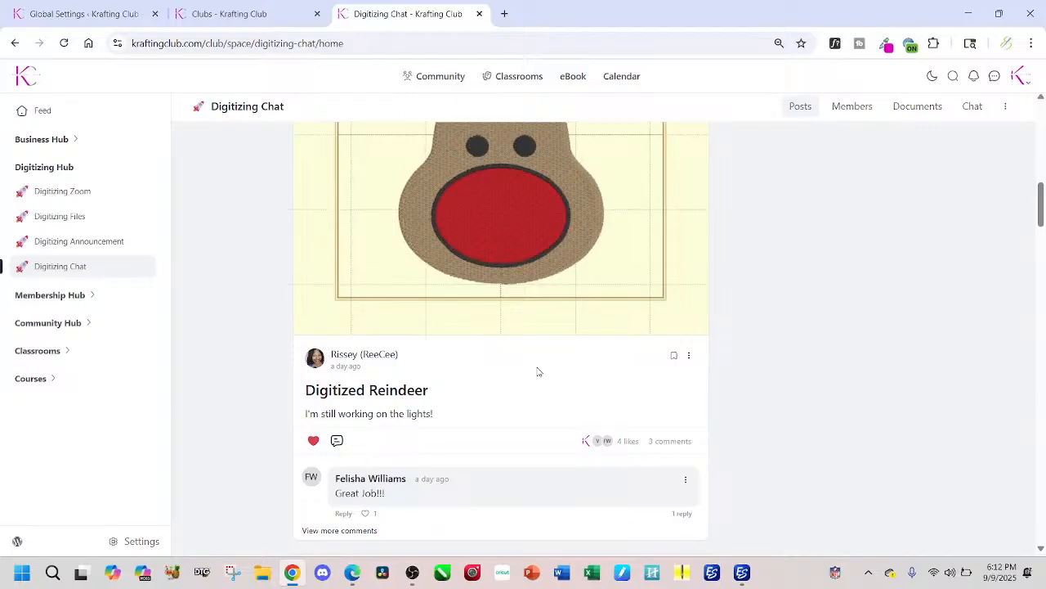
scroll(539, 383, "down", 6)
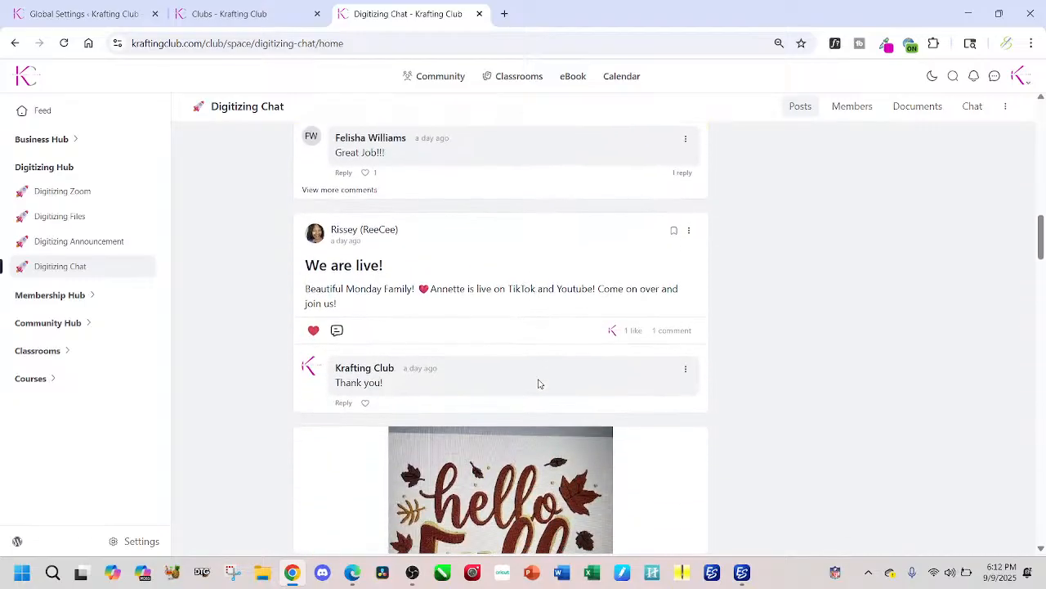
scroll(539, 383, "down", 6)
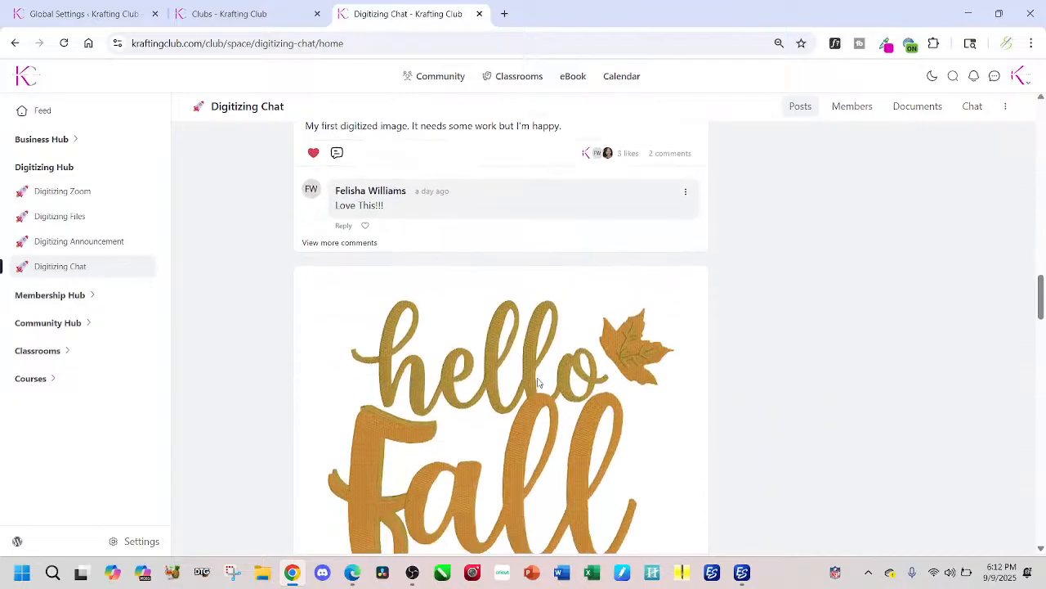
scroll(539, 383, "down", 5)
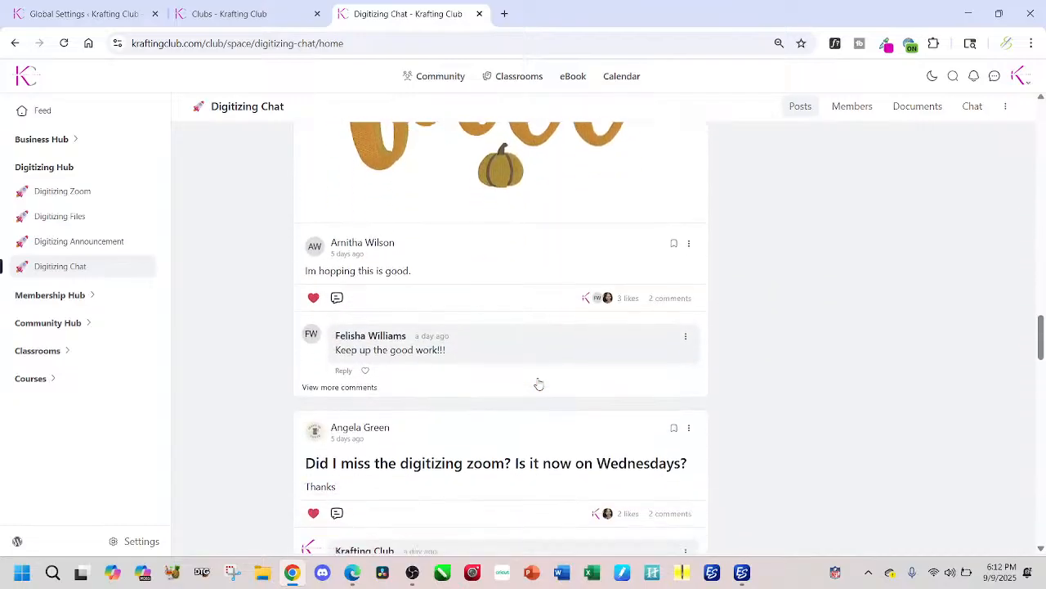
scroll(538, 382, "down", 5)
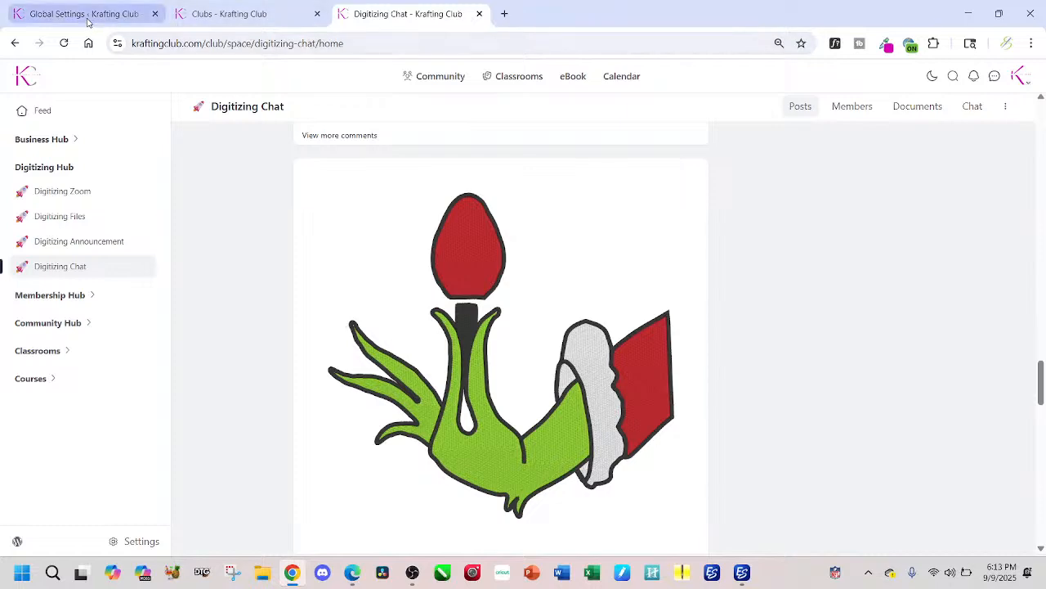
Step: Switch to Edge, reload the Clubs page and open the enrollment form for the Digitizing membership
left_click(352, 572)
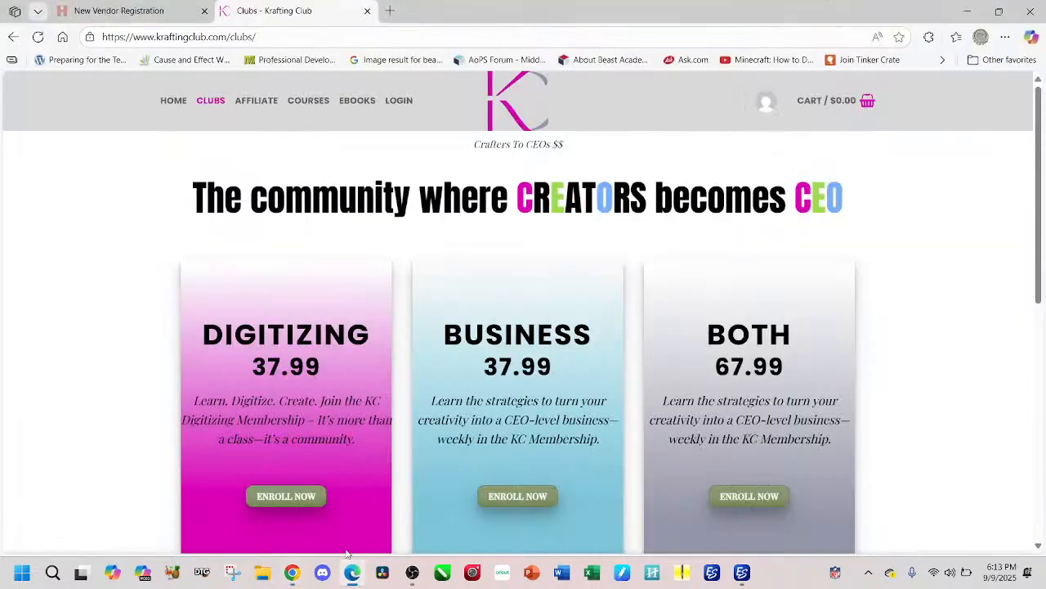
left_click(37, 38)
scroll(253, 384, "down", 3)
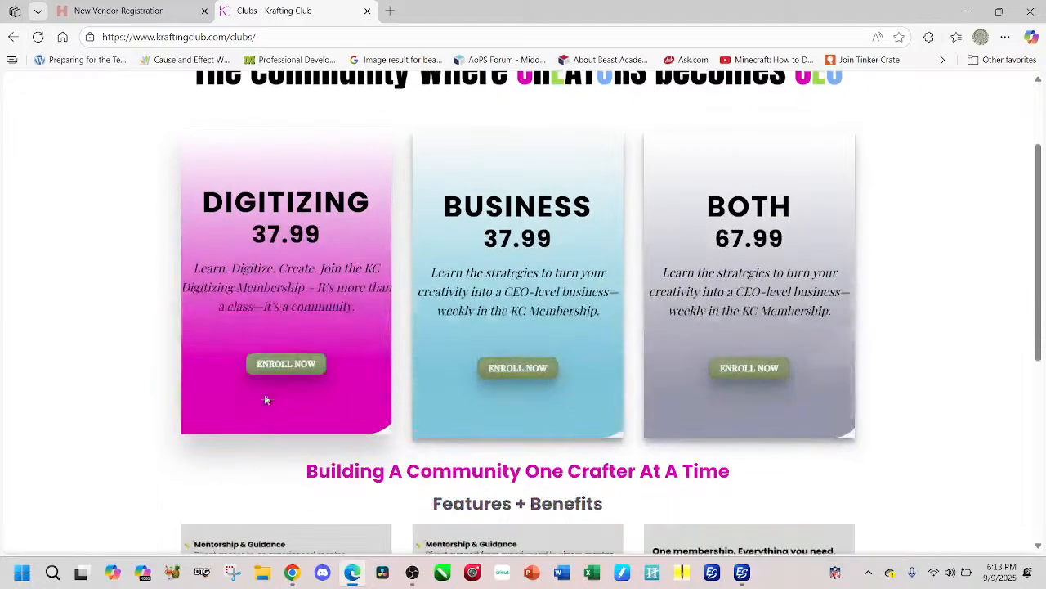
left_click(285, 360)
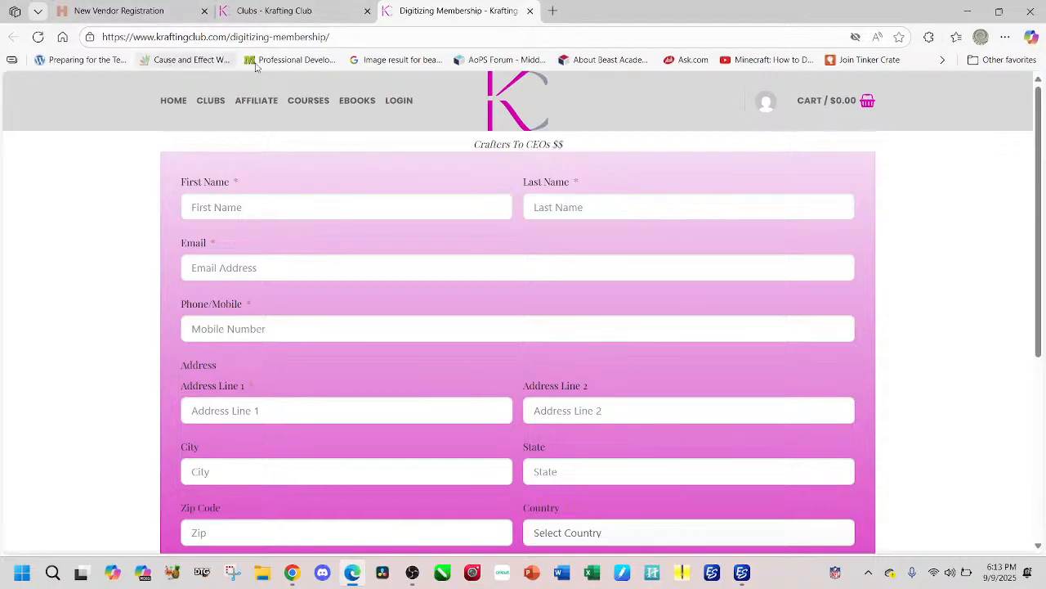
Step: Return to the Clubs page from the form and open the Digitizing membership enrollment form again
left_click(211, 108)
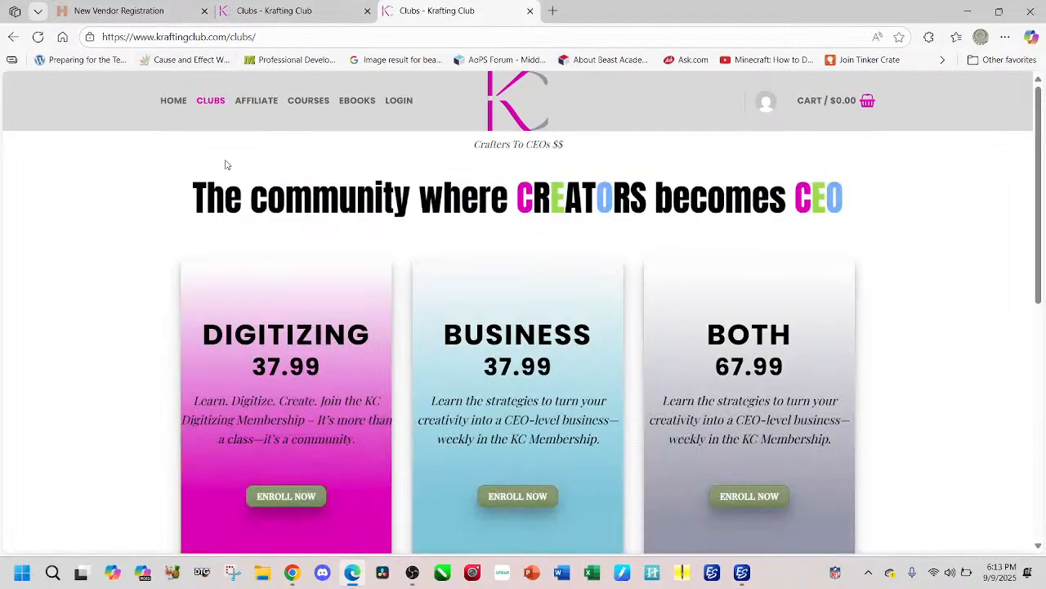
scroll(226, 240, "down", 2)
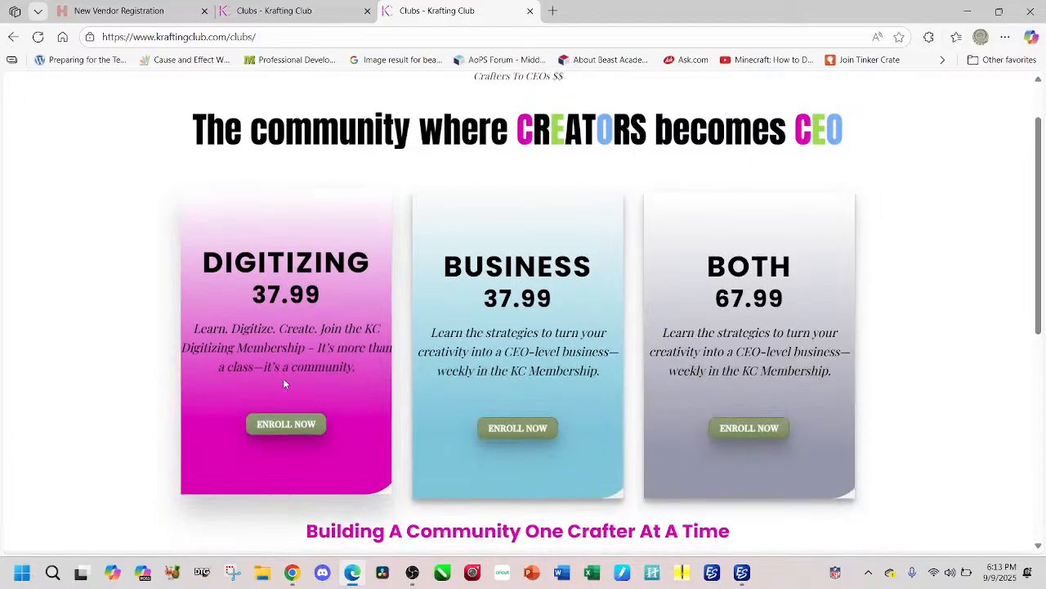
mouse_move(354, 582)
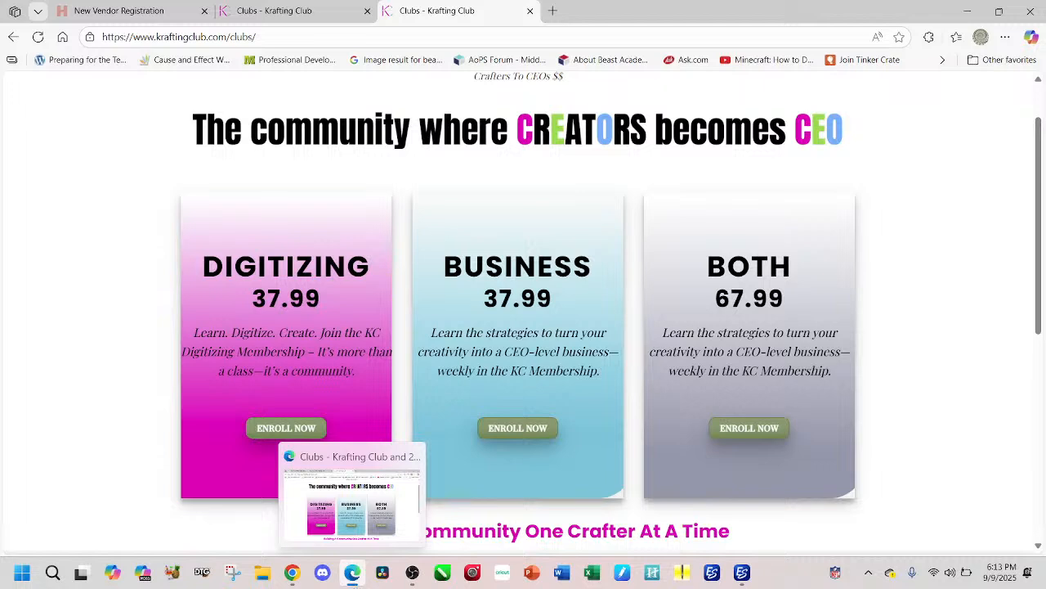
left_click(286, 420)
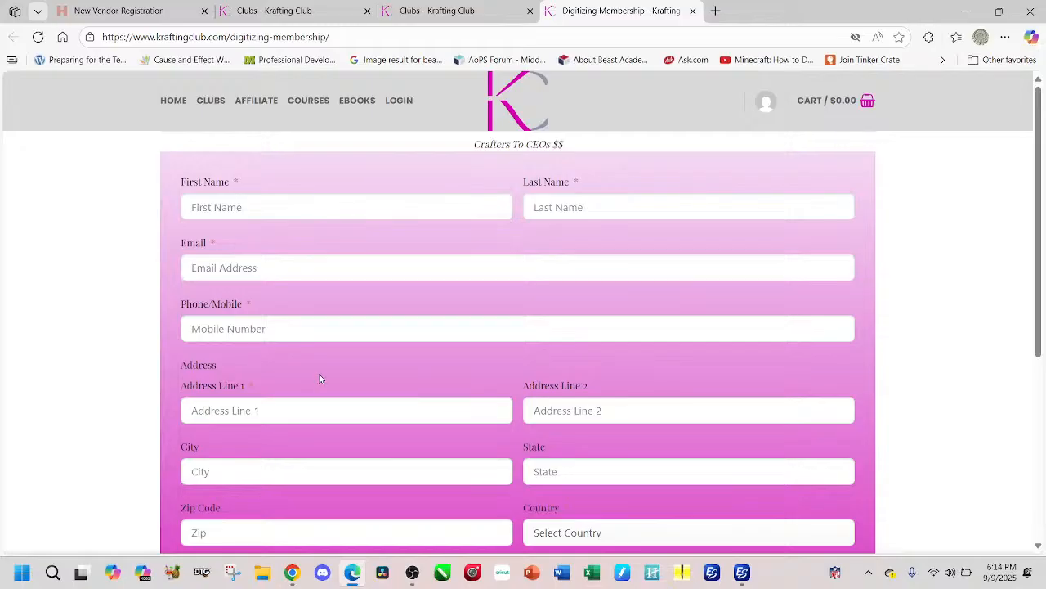
Step: Apply the coupon code Live on the Digitizing membership enrollment form and return to the form's beginning
scroll(319, 378, "down", 4)
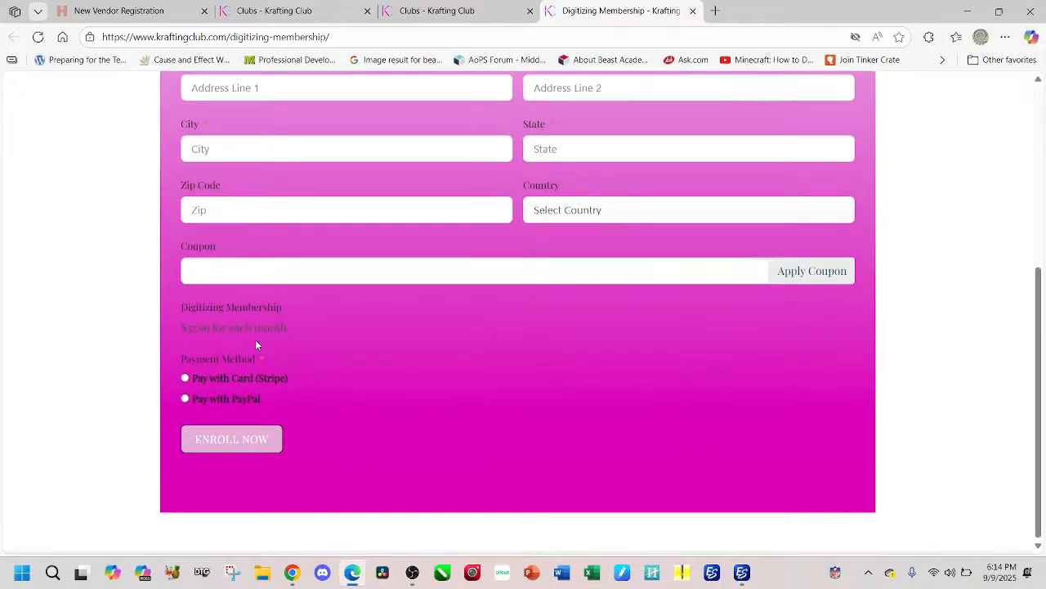
left_click(275, 274)
type("Live")
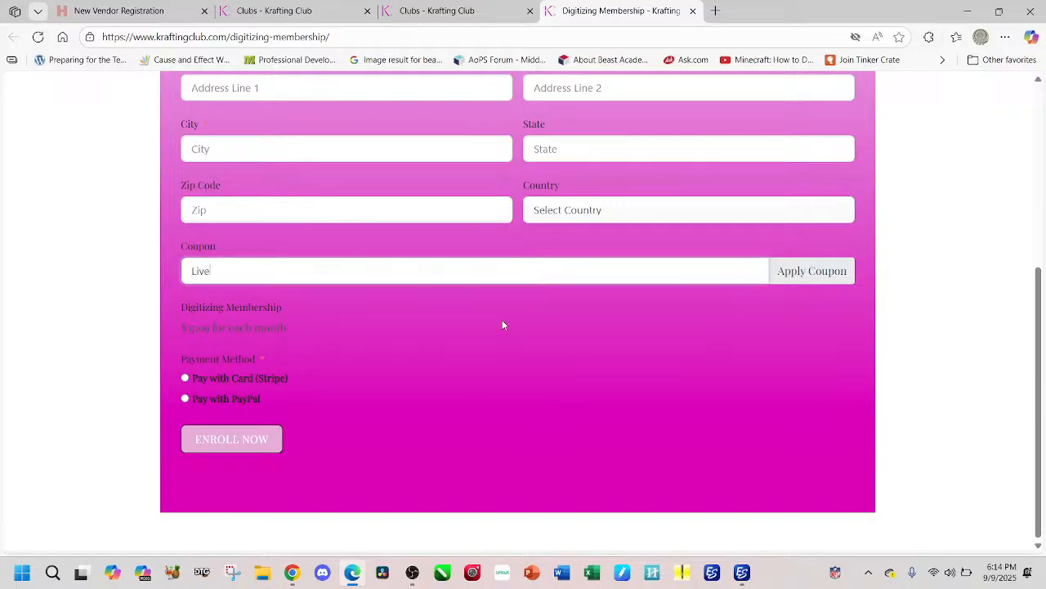
left_click(782, 273)
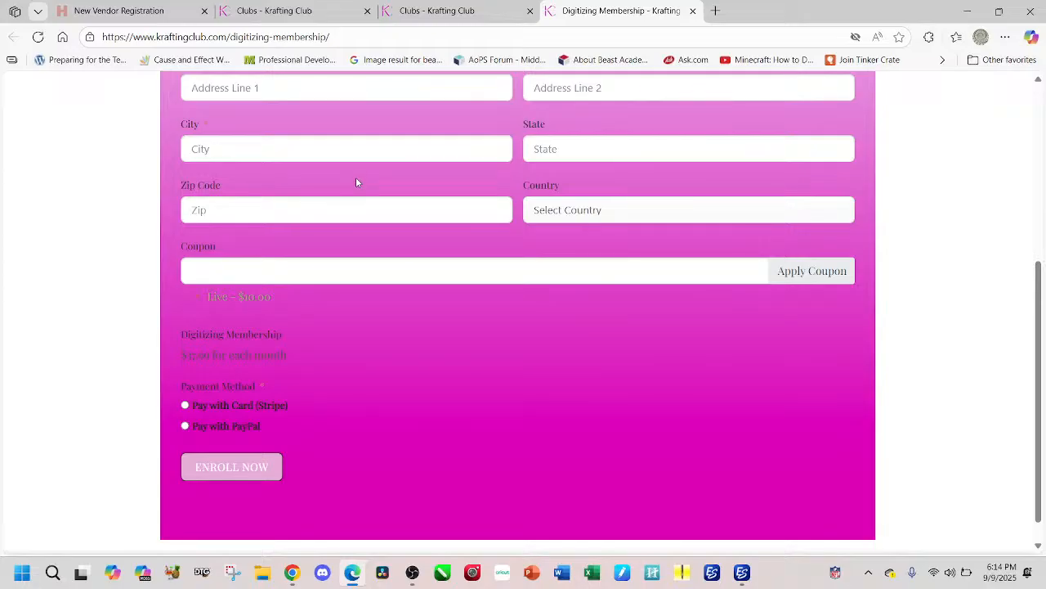
scroll(404, 138, "up", 4)
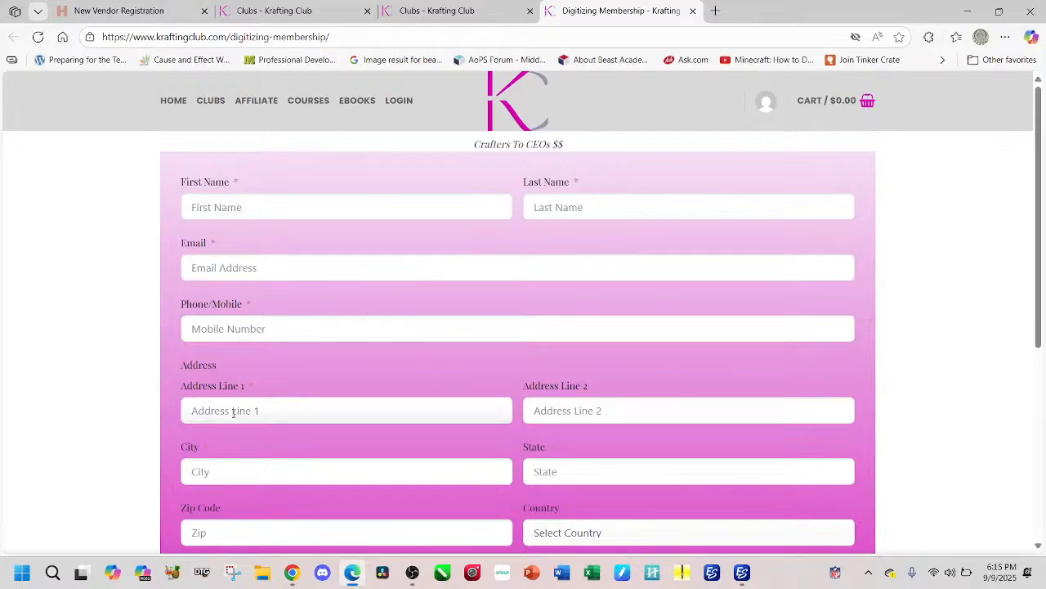
Step: Switch to Chrome's Fluent Forms coupon settings and open the Membership Discount coupon for editing
left_click(292, 572)
left_click(41, 14)
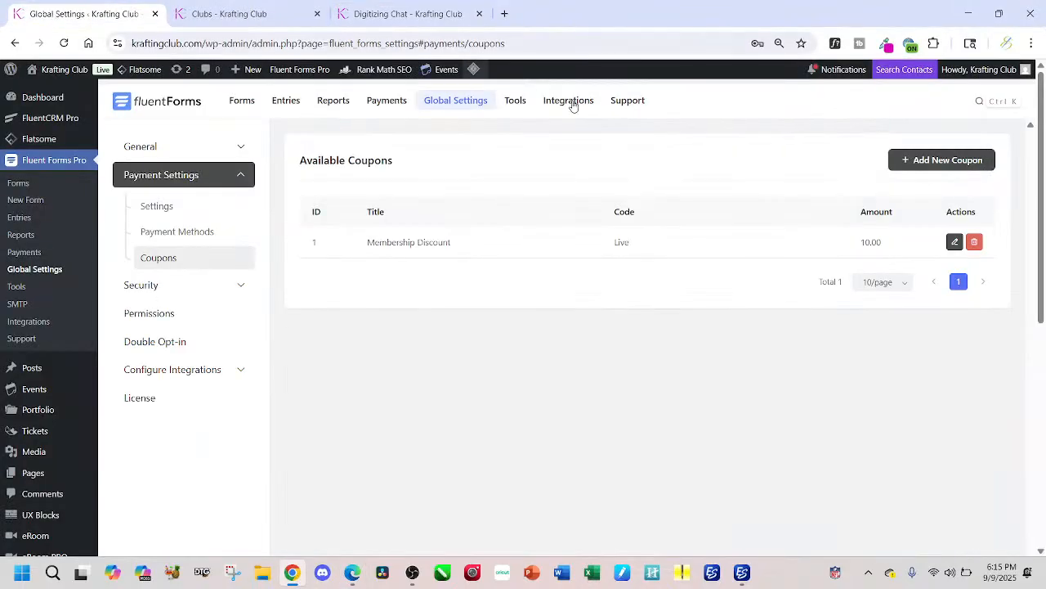
left_click(956, 242)
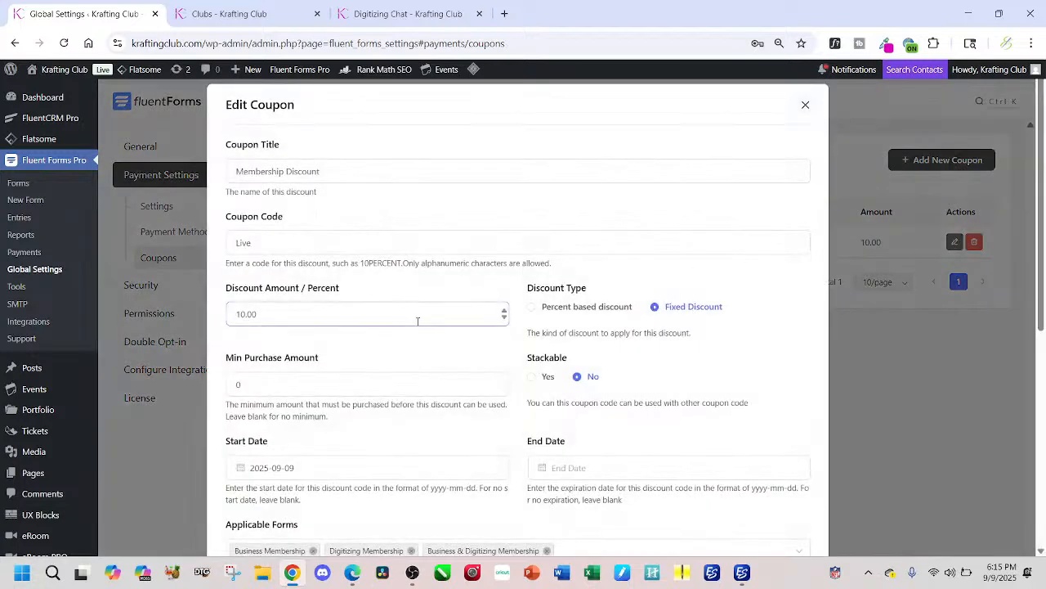
Step: Set the Membership Discount coupon's limit to 5 and save the coupon
scroll(417, 324, "down", 3)
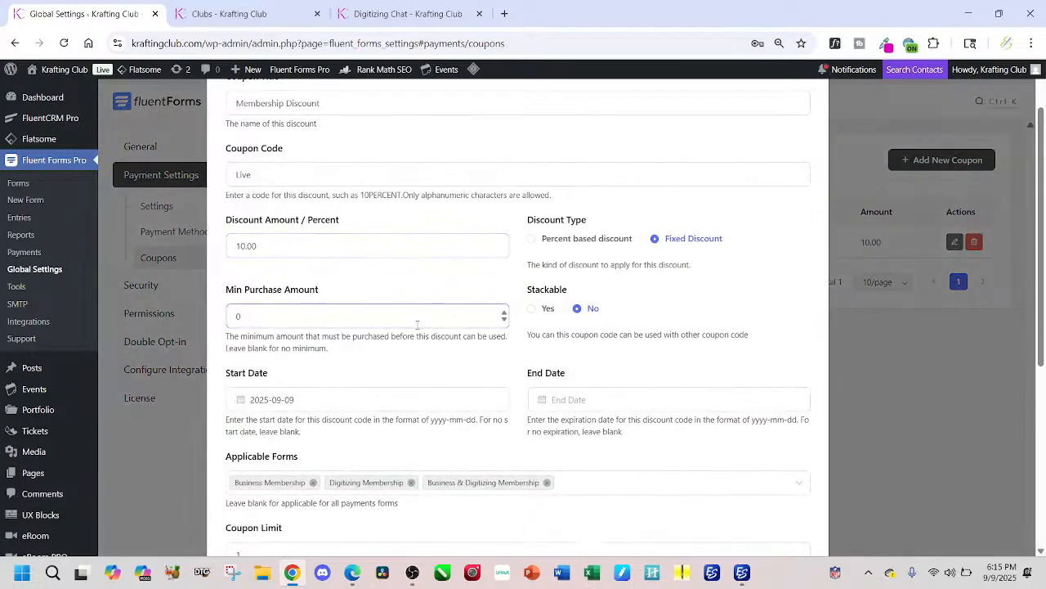
scroll(417, 325, "down", 3)
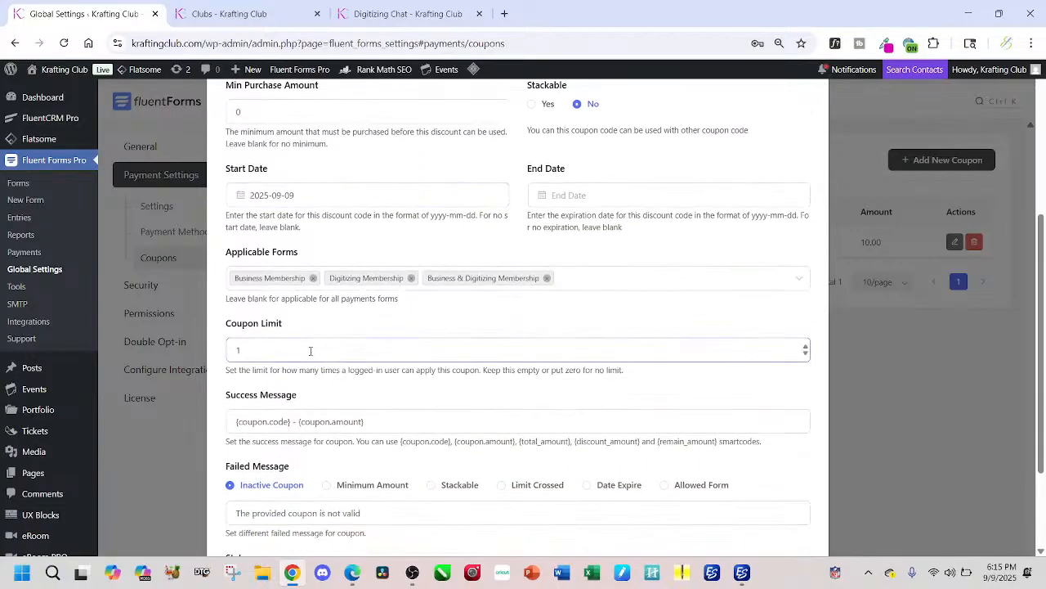
left_click_drag(259, 353, 214, 350)
type("5")
scroll(679, 319, "down", 1)
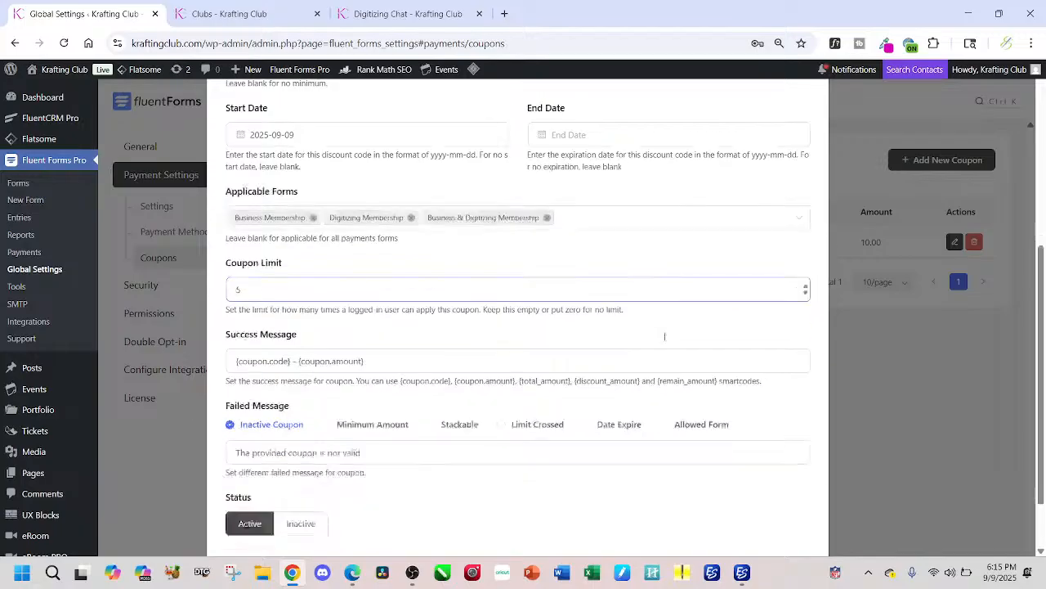
scroll(666, 339, "down", 2)
left_click(783, 498)
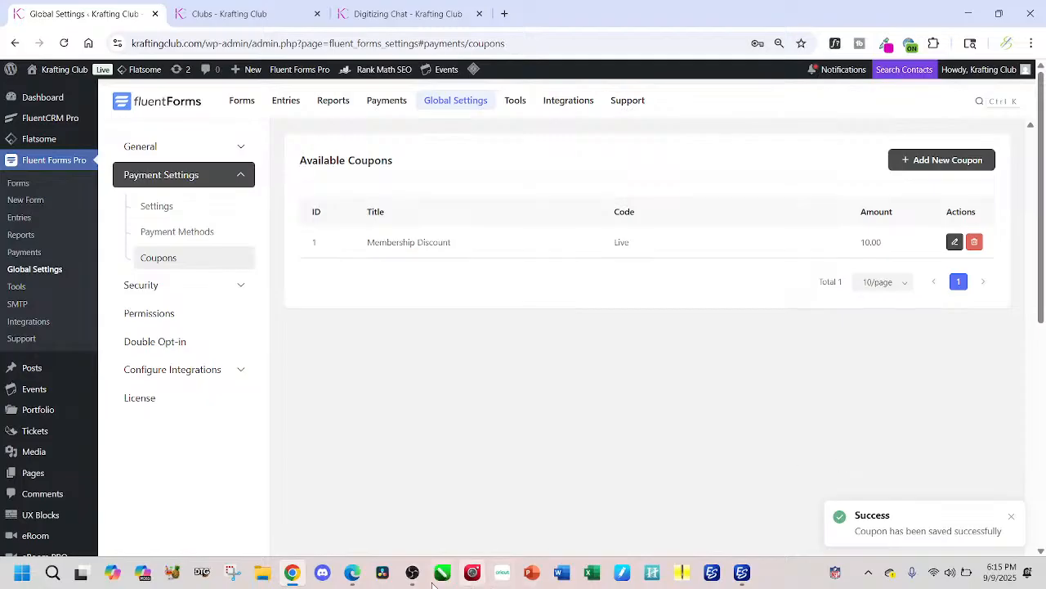
Step: Go to the Digitizing Chat in Chrome and examine the members' reindeer and Grinch homework posts with their comments
left_click(353, 572)
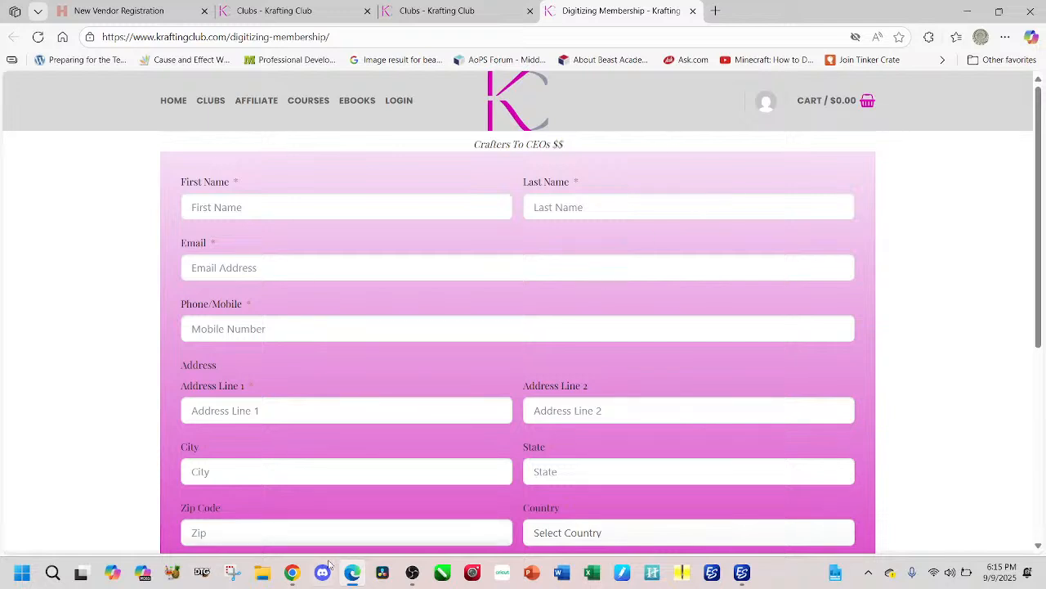
left_click(292, 573)
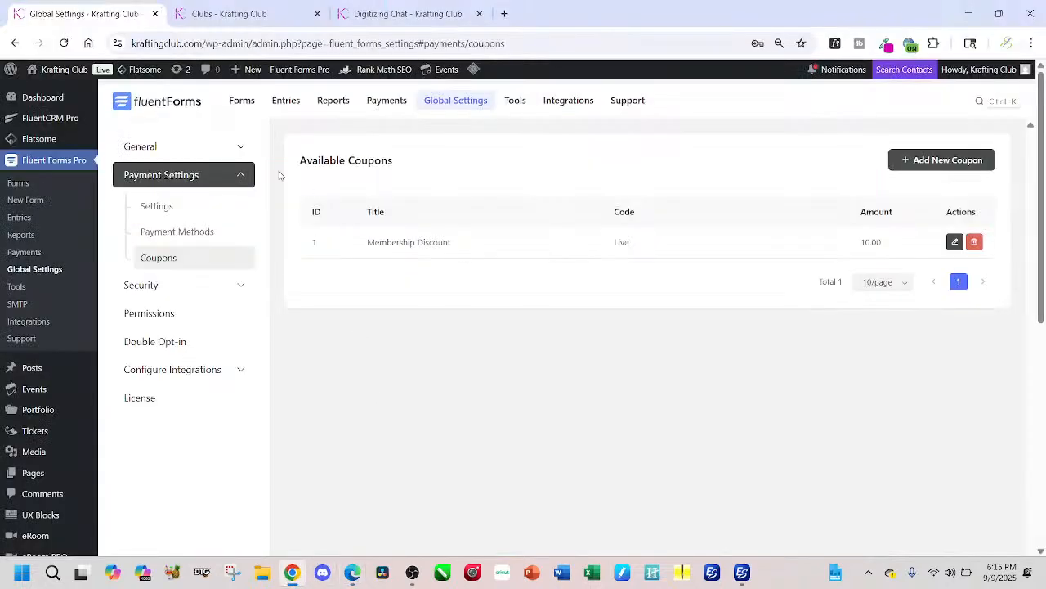
left_click(405, 14)
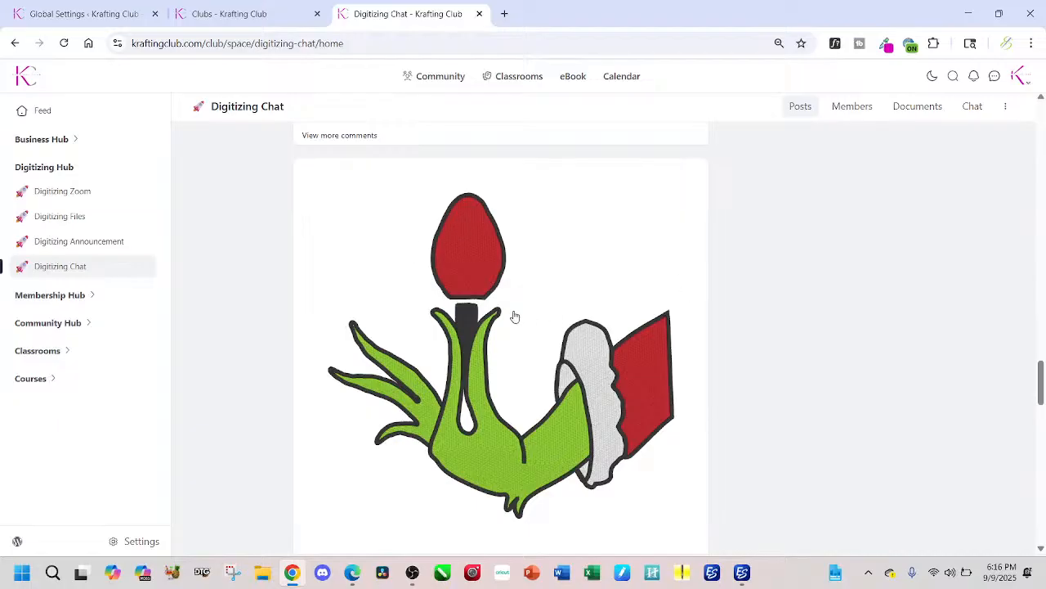
scroll(513, 319, "down", 2)
scroll(513, 324, "down", 4)
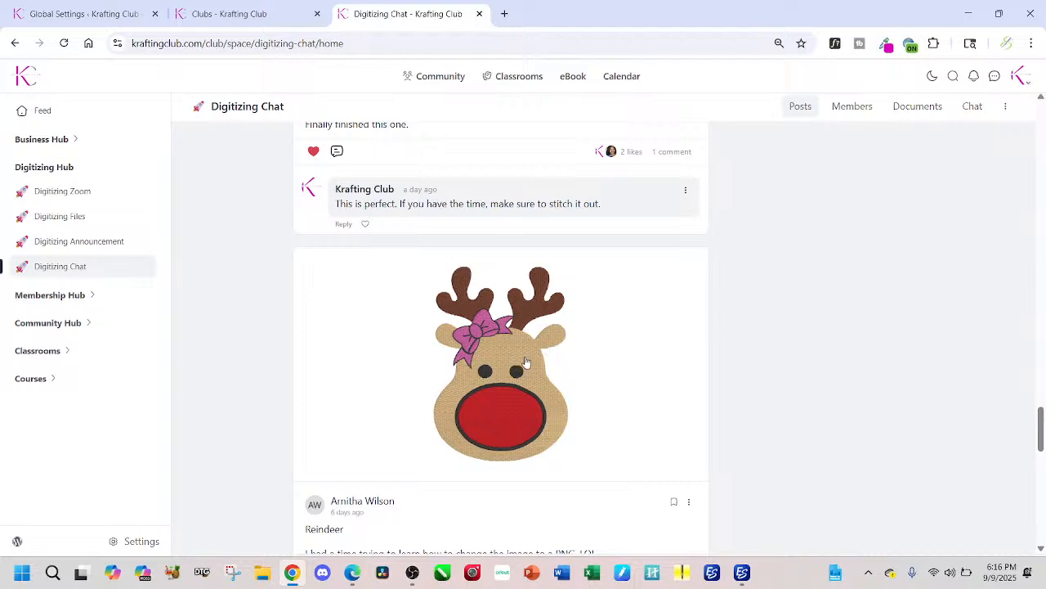
scroll(521, 361, "down", 2)
scroll(522, 360, "down", 10)
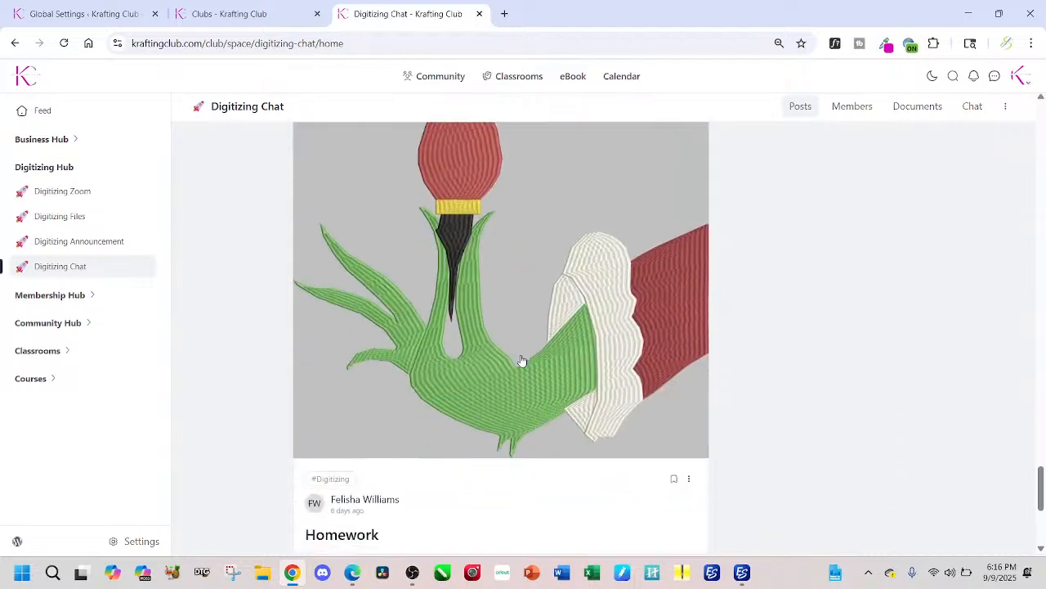
scroll(522, 361, "up", 7)
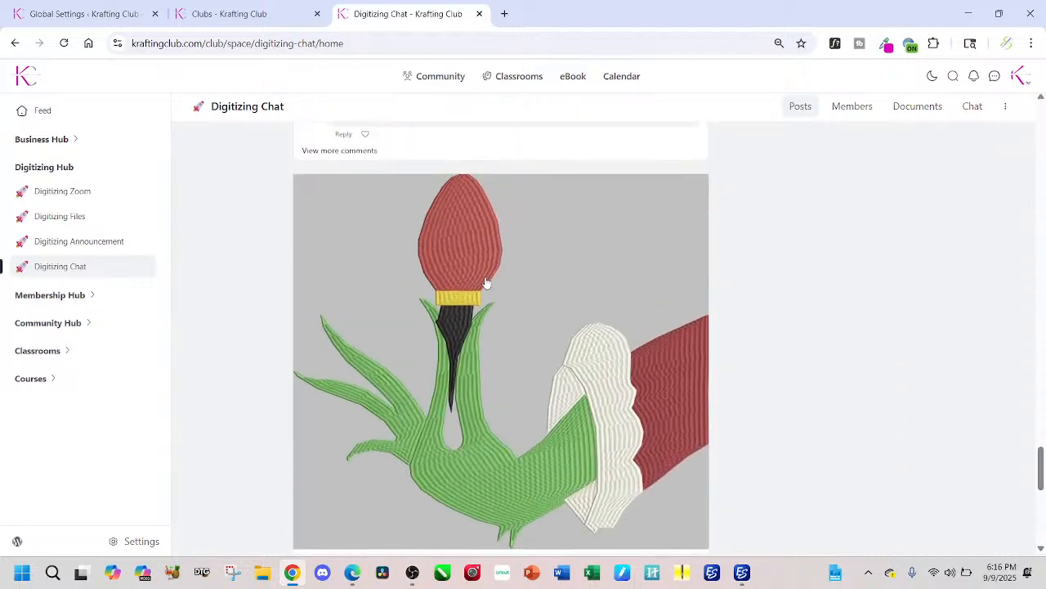
scroll(524, 349, "down", 5)
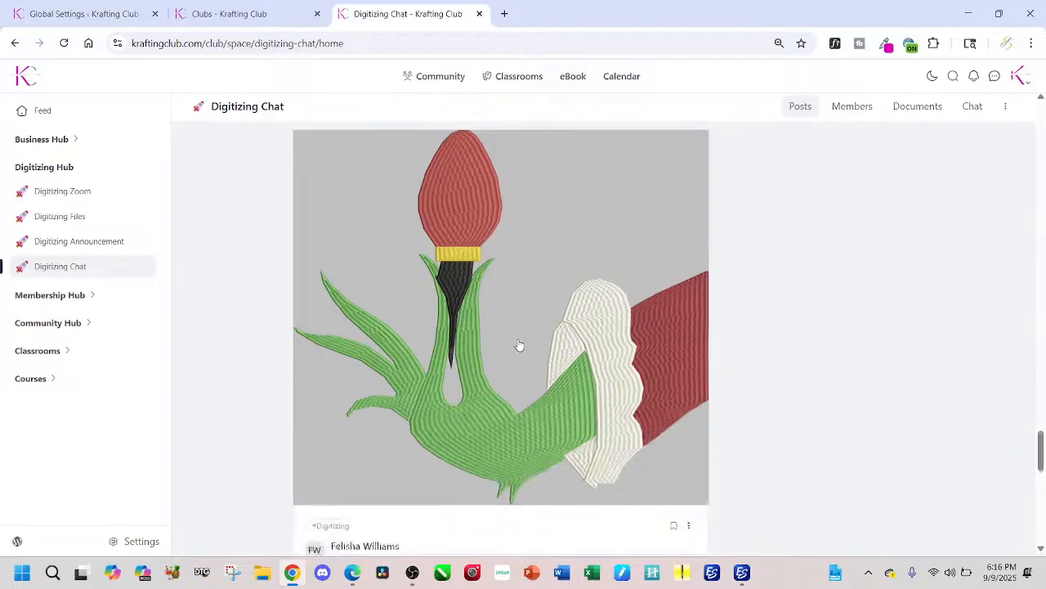
scroll(519, 346, "down", 2)
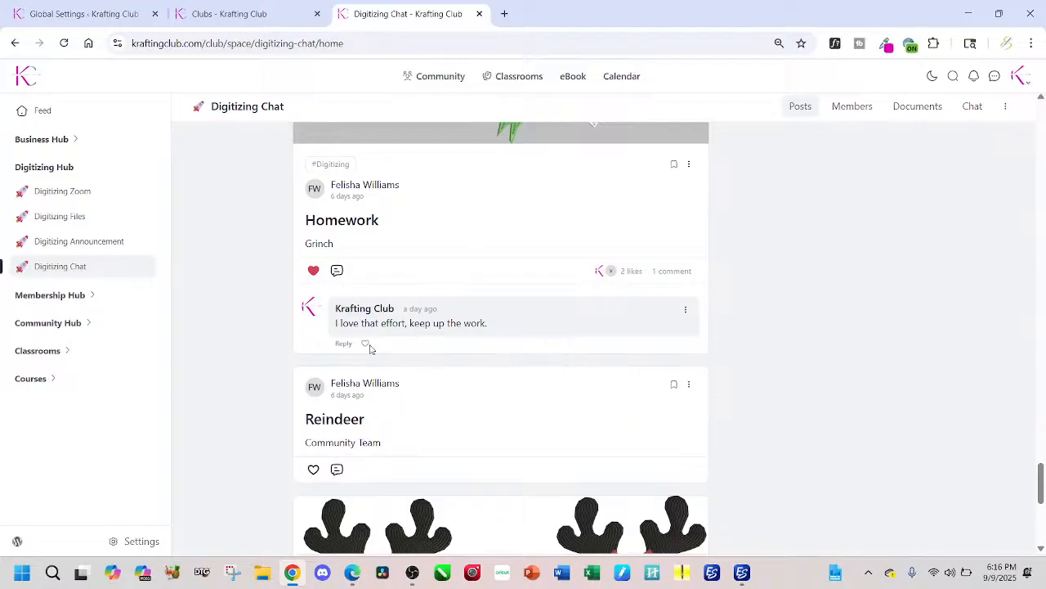
Step: Review the membership prices on the Clubs page, and check the coupon and payment section of Edge's Digitizing enrollment form
left_click(207, 15)
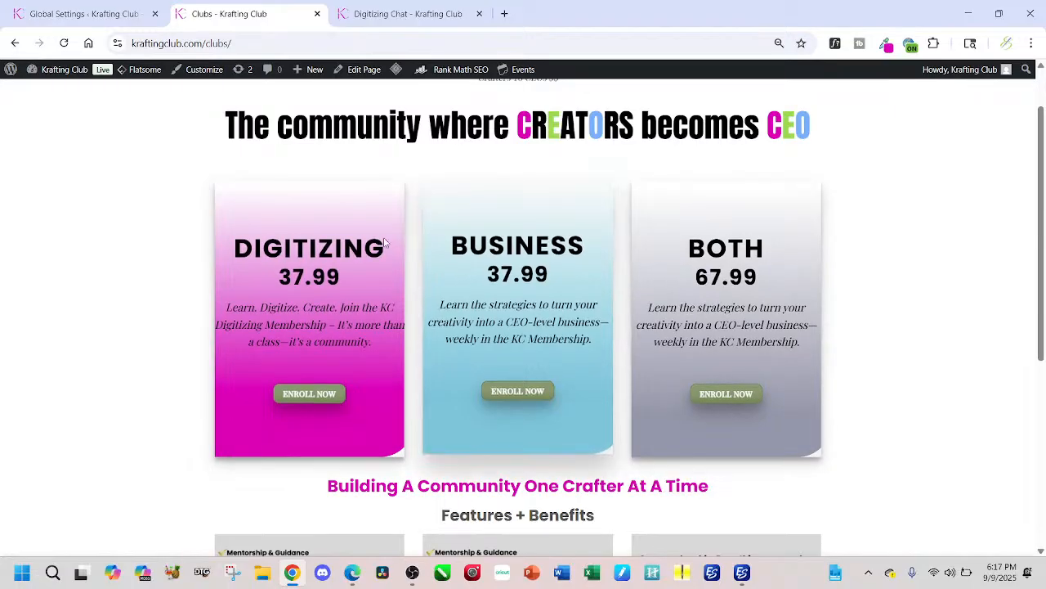
left_click(353, 573)
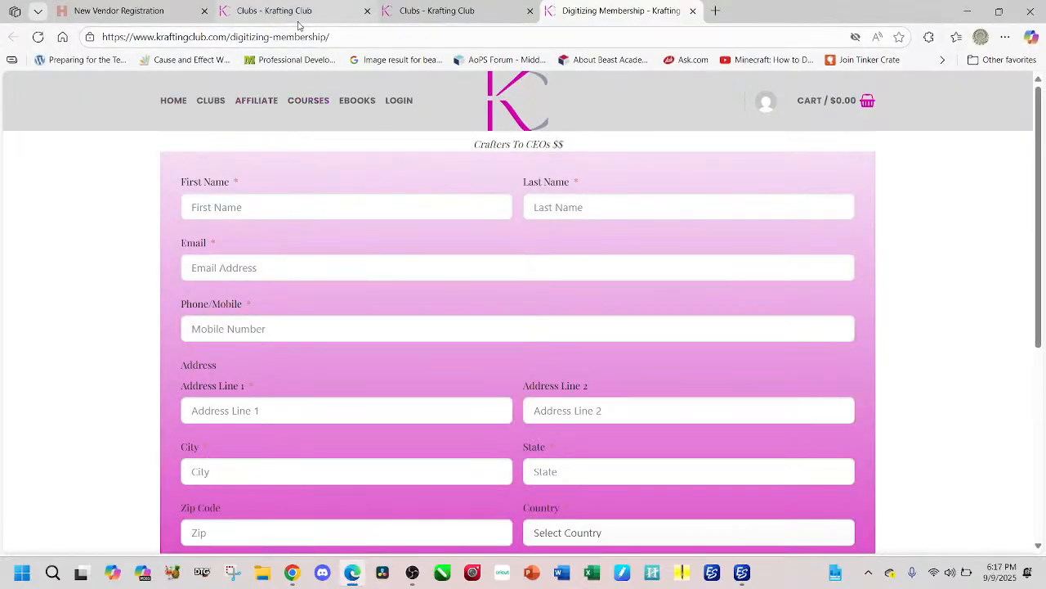
left_click(403, 21)
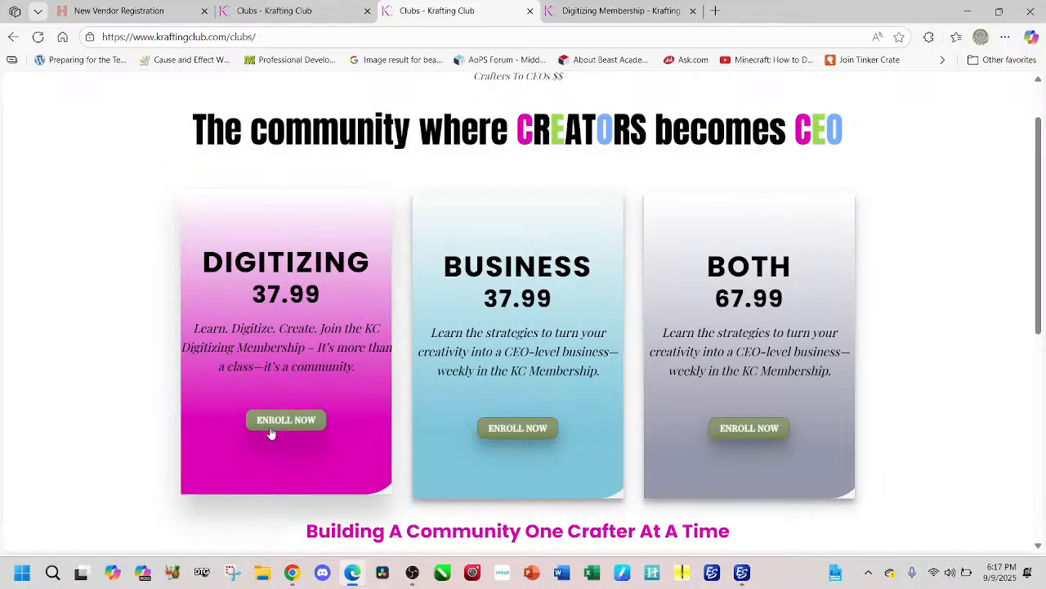
scroll(290, 431, "down", 1)
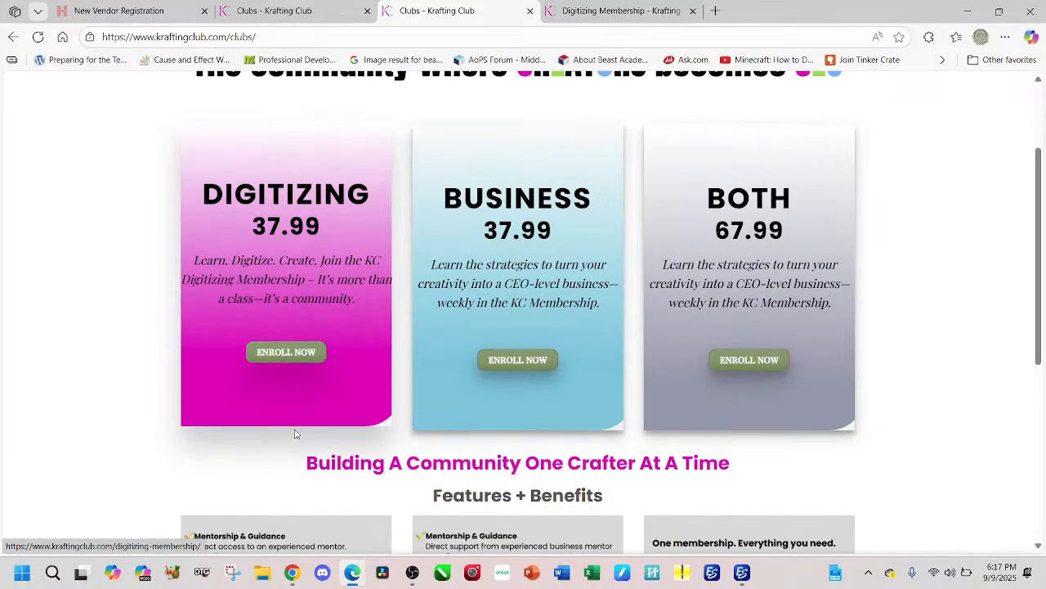
left_click(608, 12)
scroll(387, 269, "down", 4)
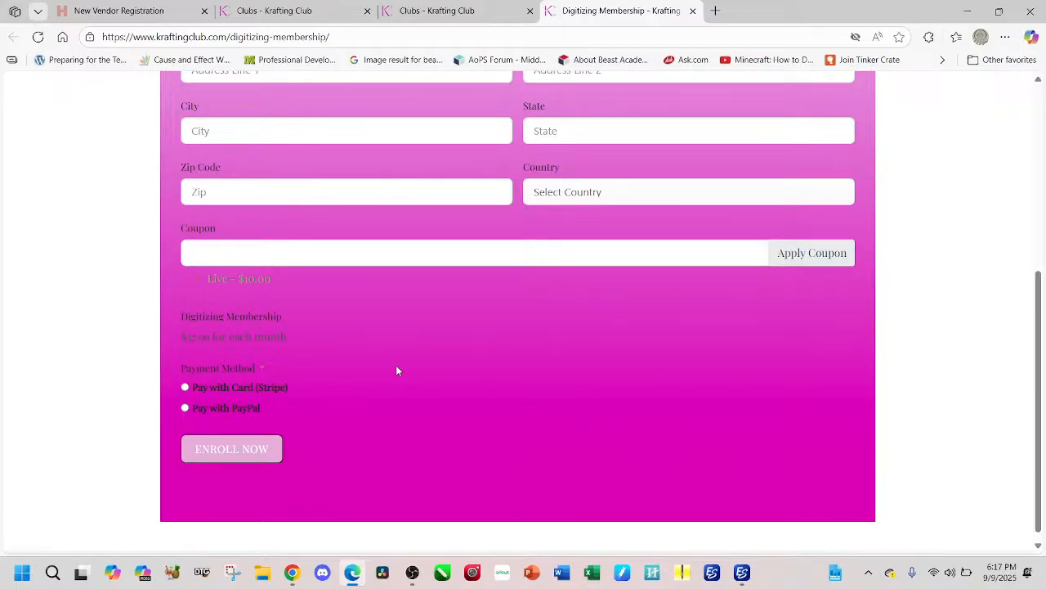
Step: Switch to the Grinch BOO design in Wilcom EmbroideryStudio, hide its stitches and show the source artwork
left_click(741, 575)
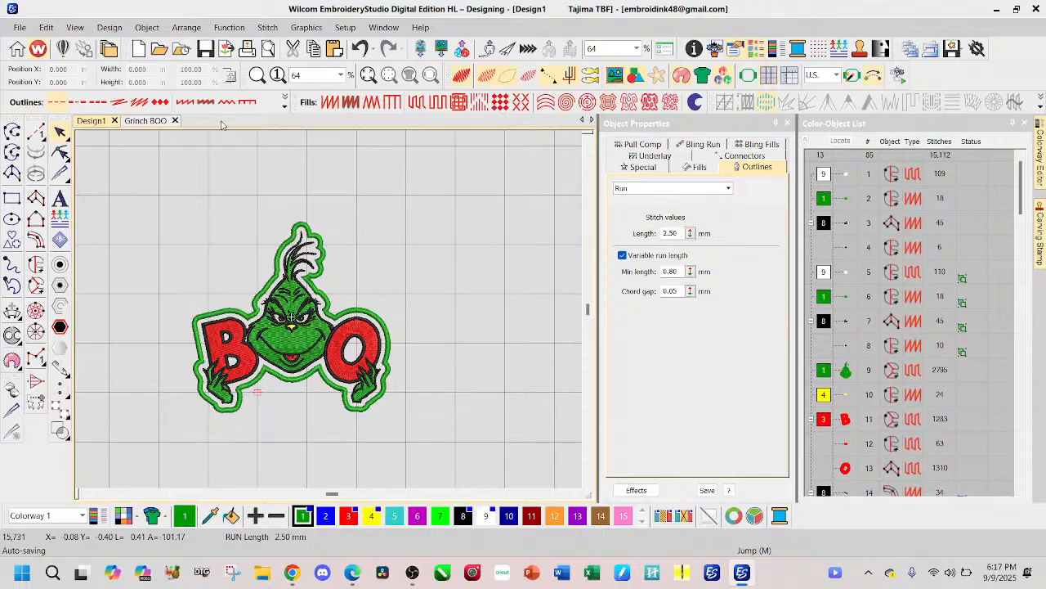
left_click(146, 122)
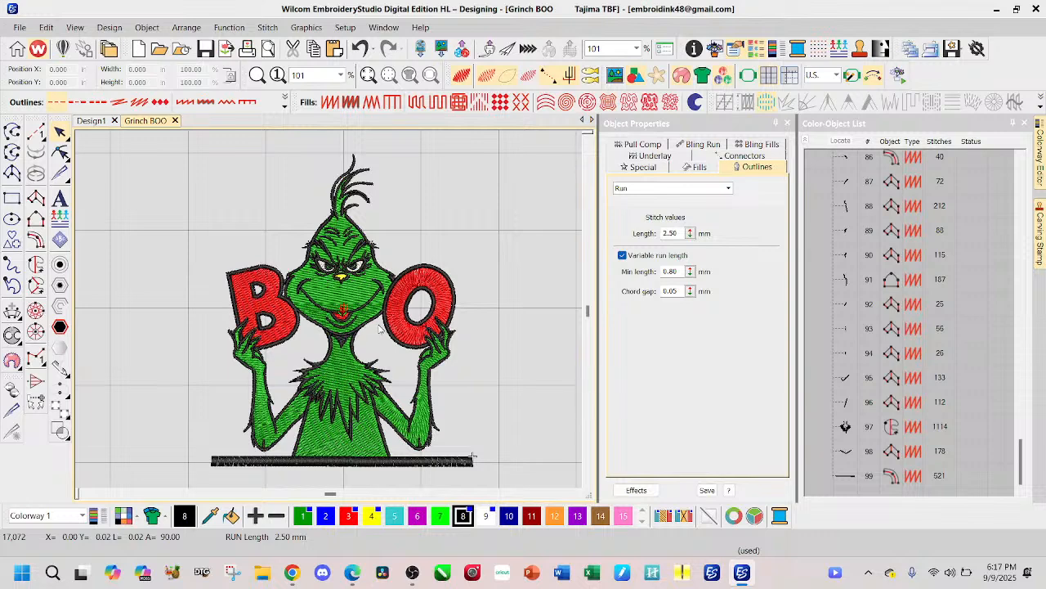
key("s")
key("d")
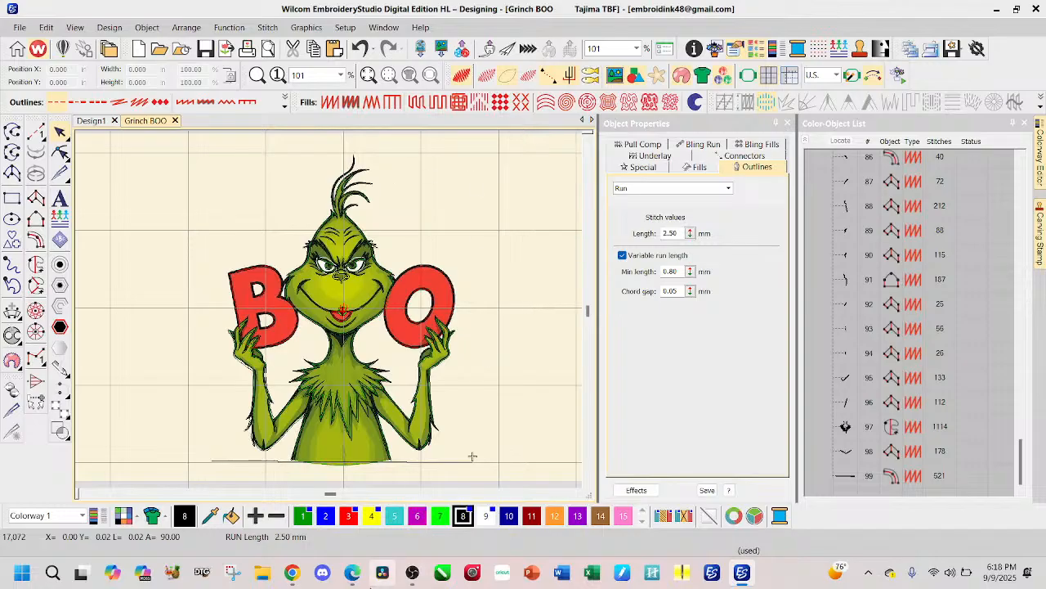
Step: Switch to the Krafting Club community in Chrome, open the Community Hub's Community Chat and browse the members' design posts
left_click(292, 572)
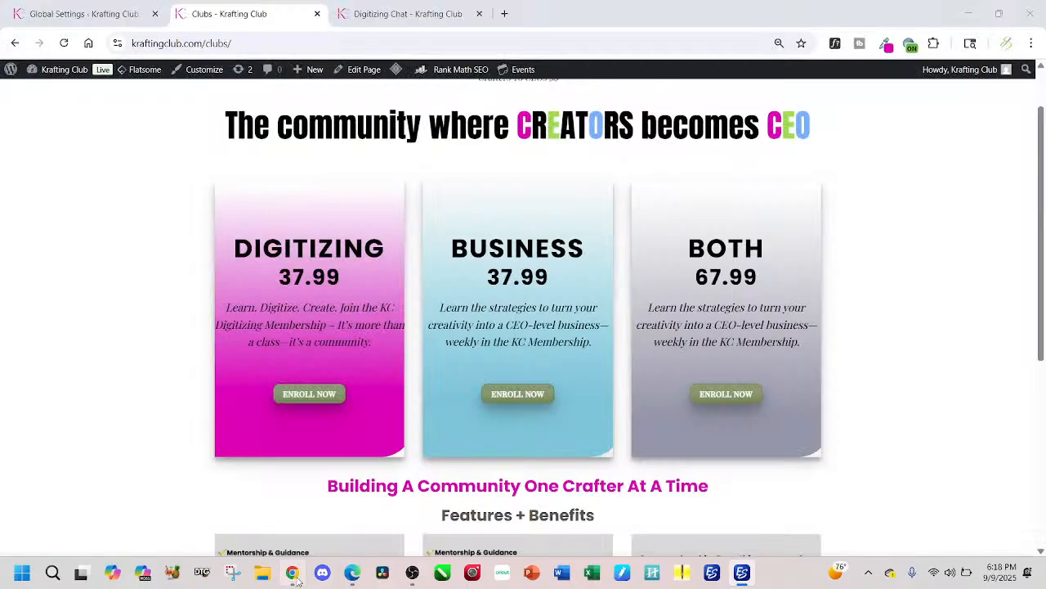
left_click(416, 12)
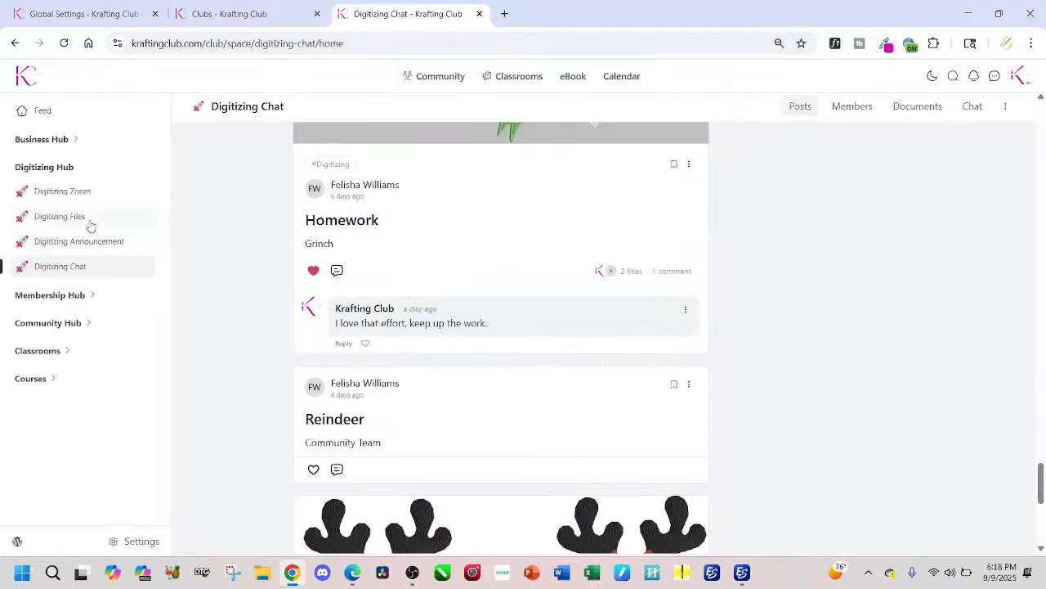
left_click(87, 324)
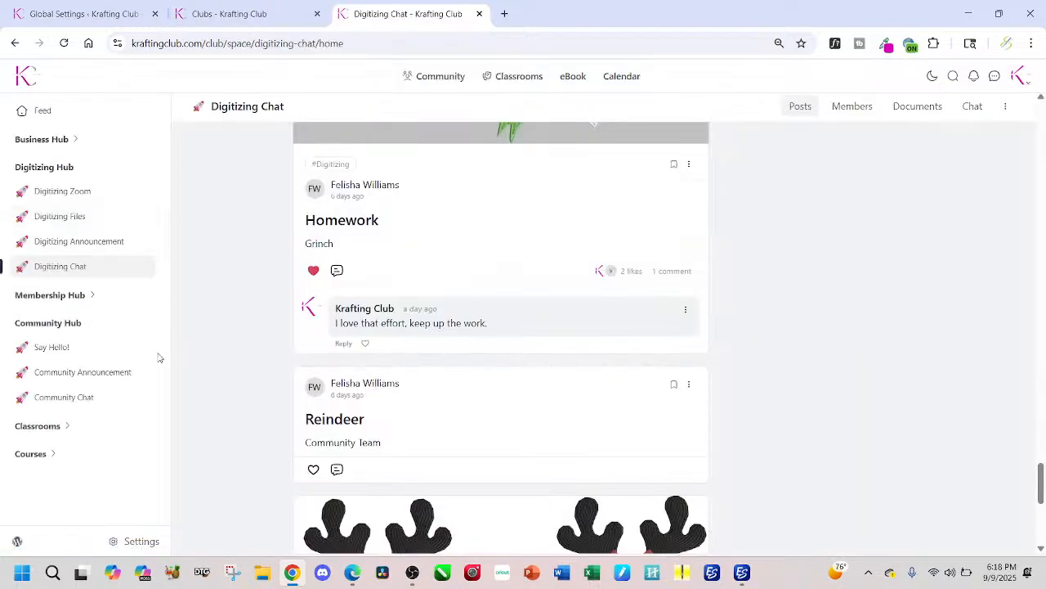
left_click(90, 402)
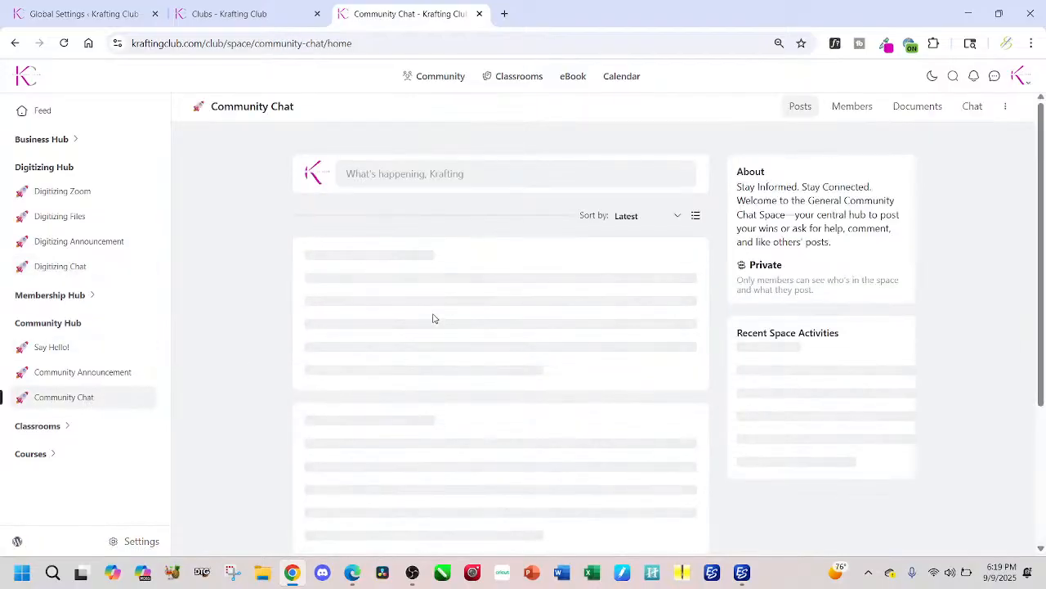
scroll(434, 327, "down", 10)
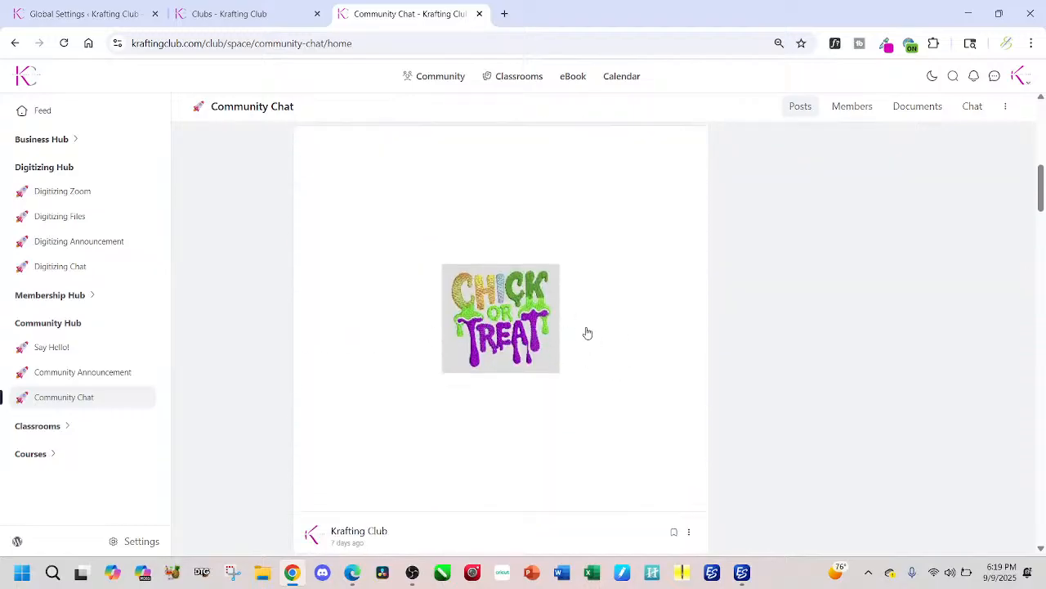
scroll(521, 346, "down", 10)
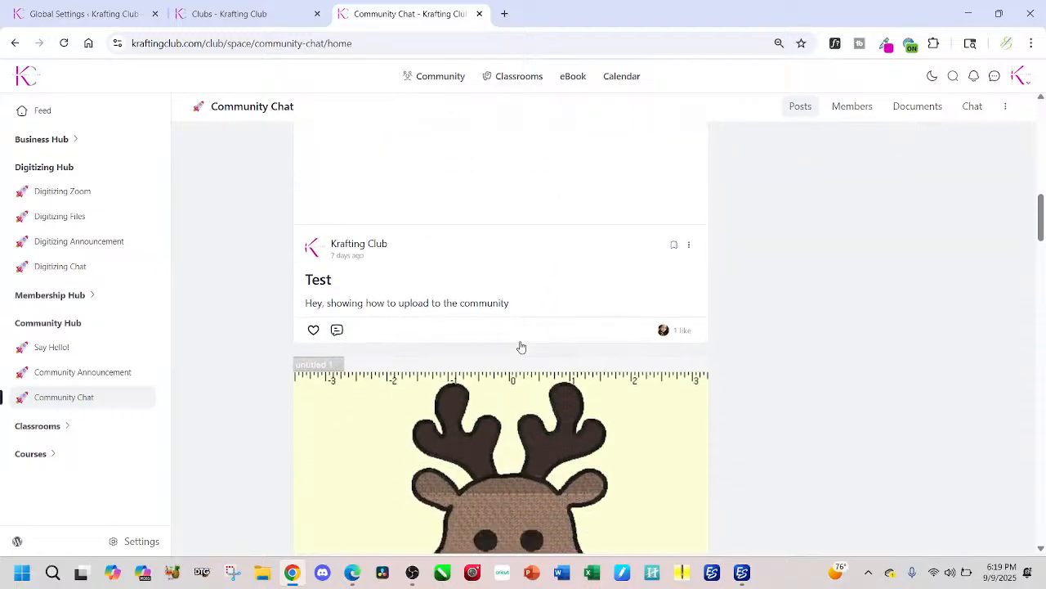
scroll(520, 347, "down", 10)
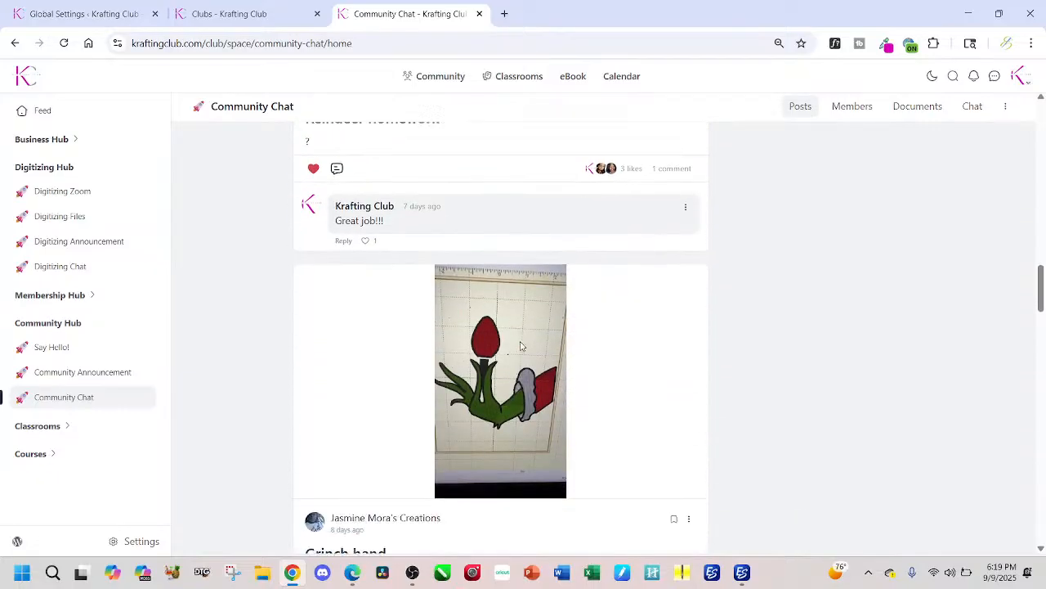
scroll(521, 346, "down", 10)
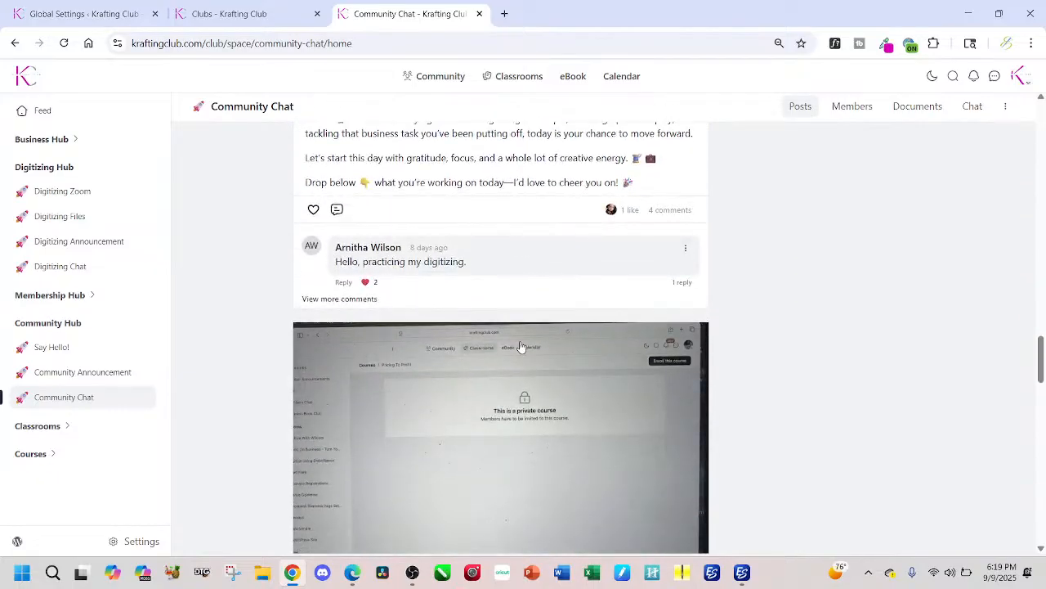
scroll(520, 346, "down", 5)
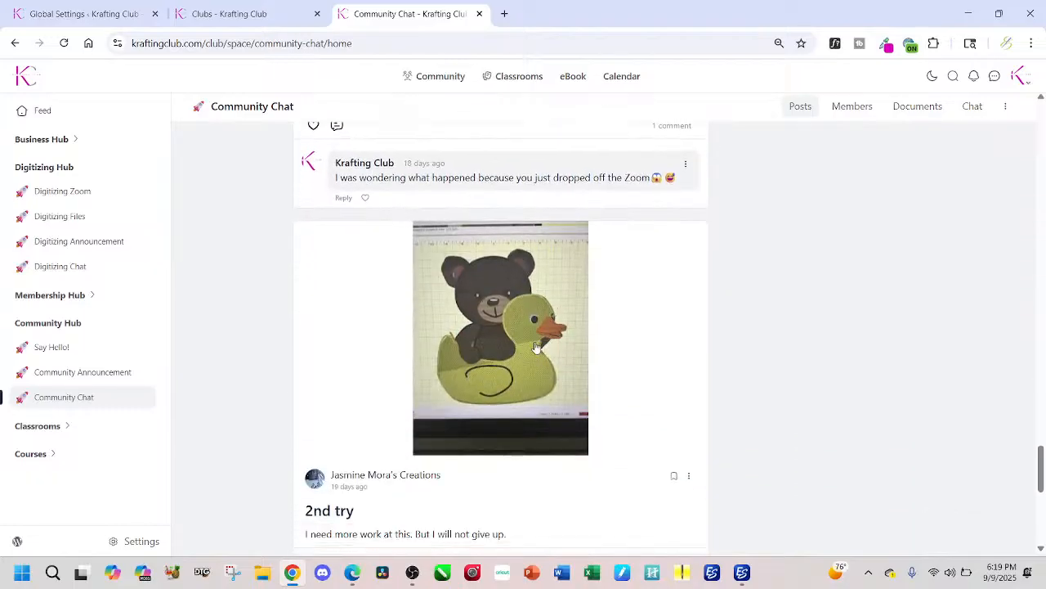
Step: Browse the older Community Chat posts down to the first welcome messages, examining the members' stitched portrait and flower designs
scroll(543, 347, "down", 6)
scroll(532, 343, "down", 1)
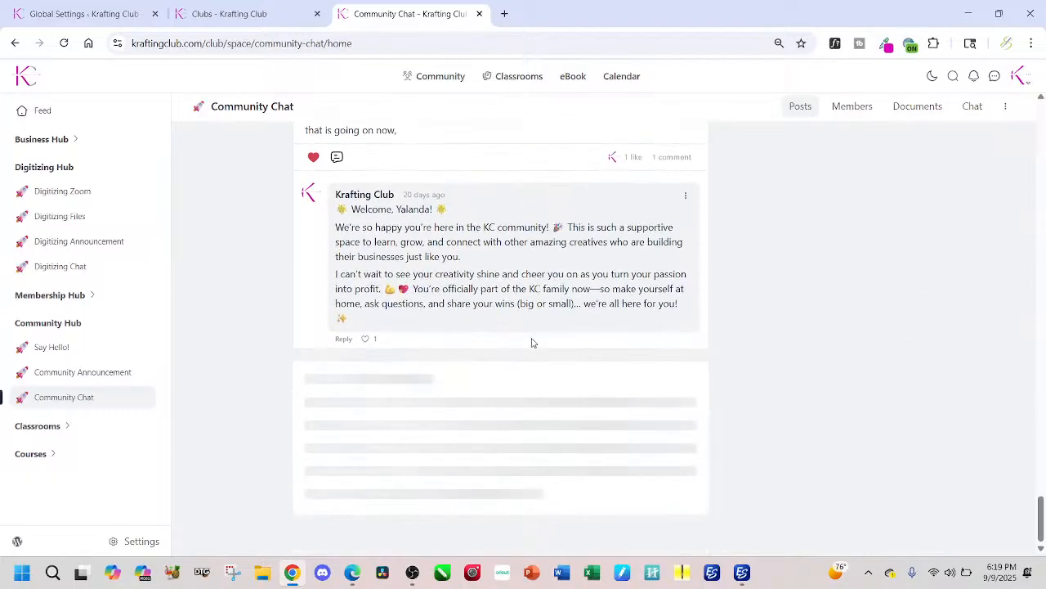
scroll(502, 362, "down", 8)
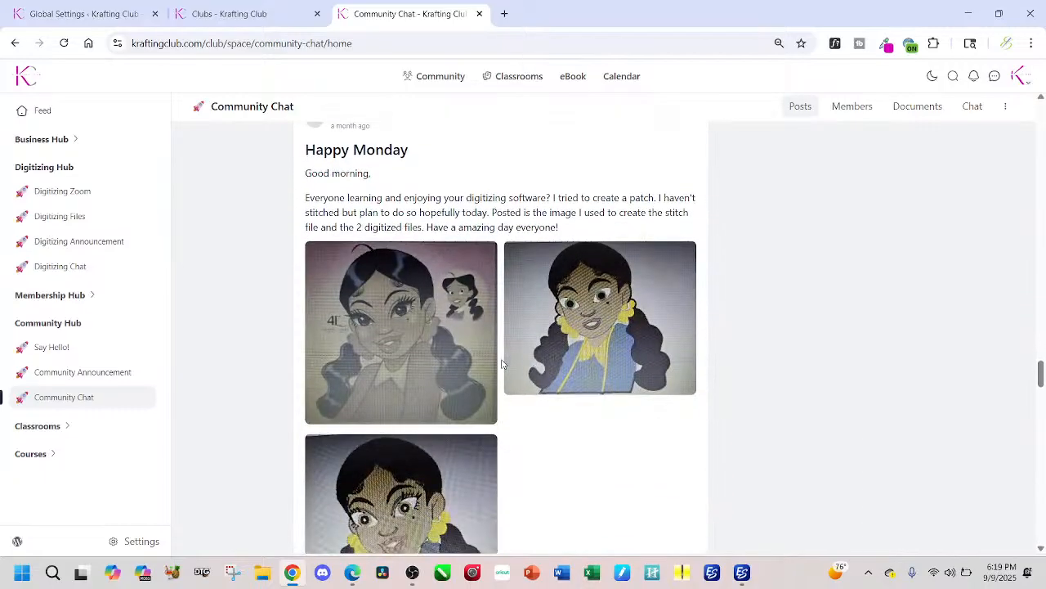
scroll(501, 363, "up", 2)
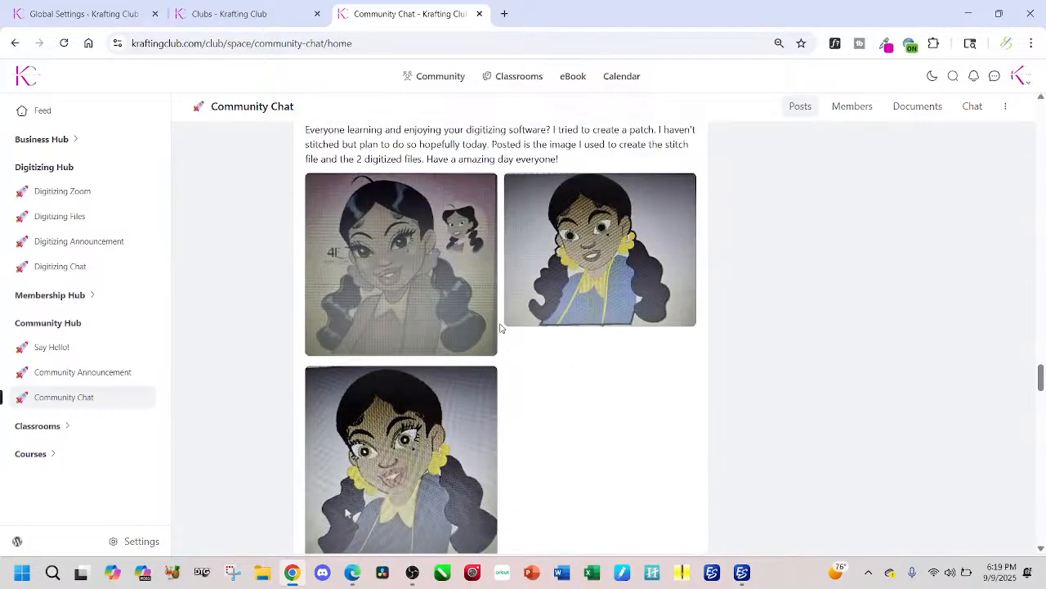
scroll(523, 327, "down", 9)
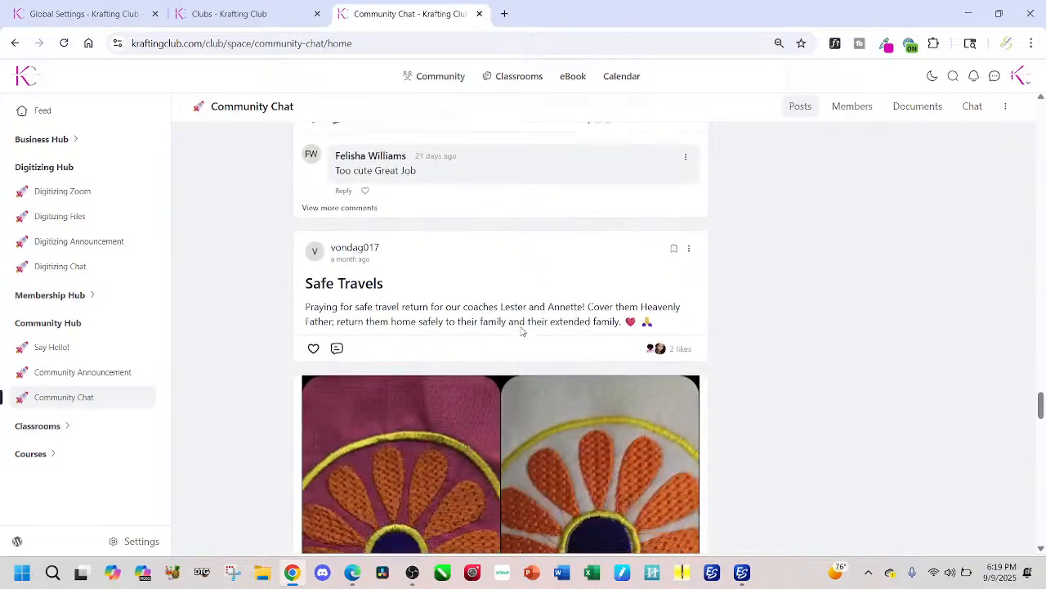
scroll(521, 331, "down", 8)
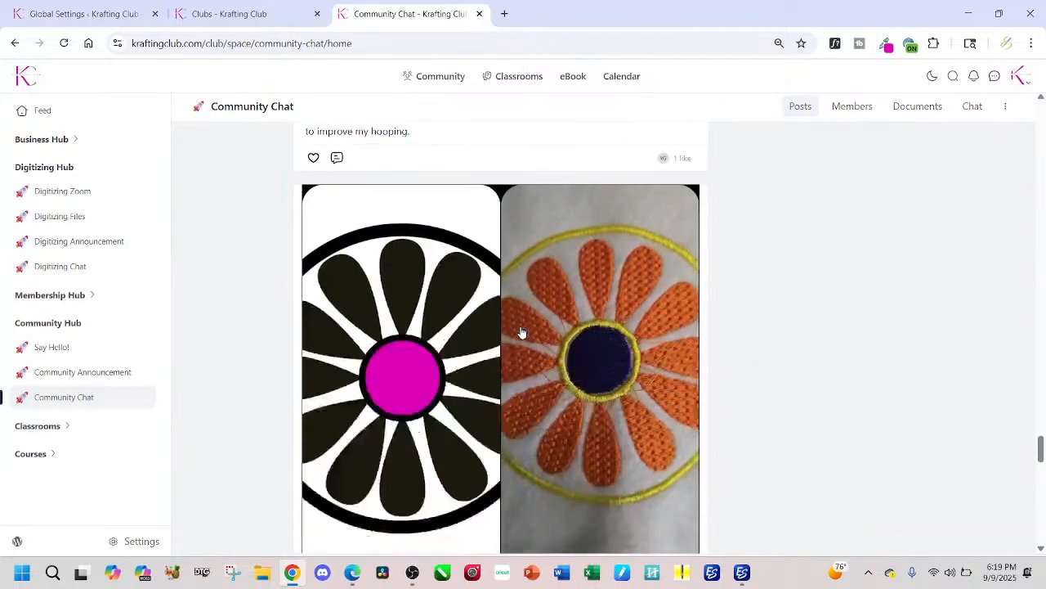
scroll(522, 332, "down", 12)
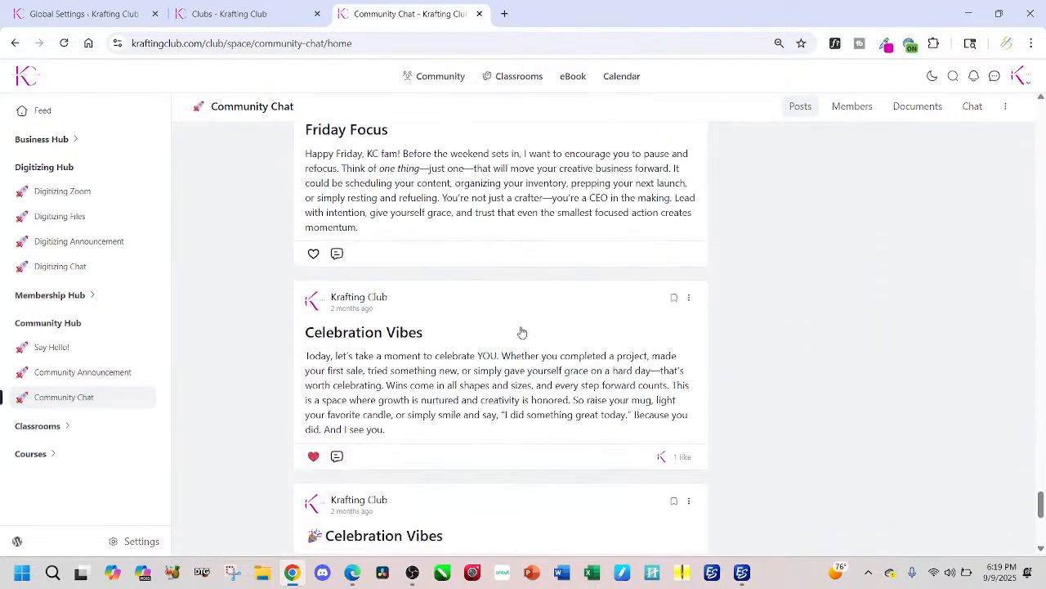
scroll(522, 331, "down", 4)
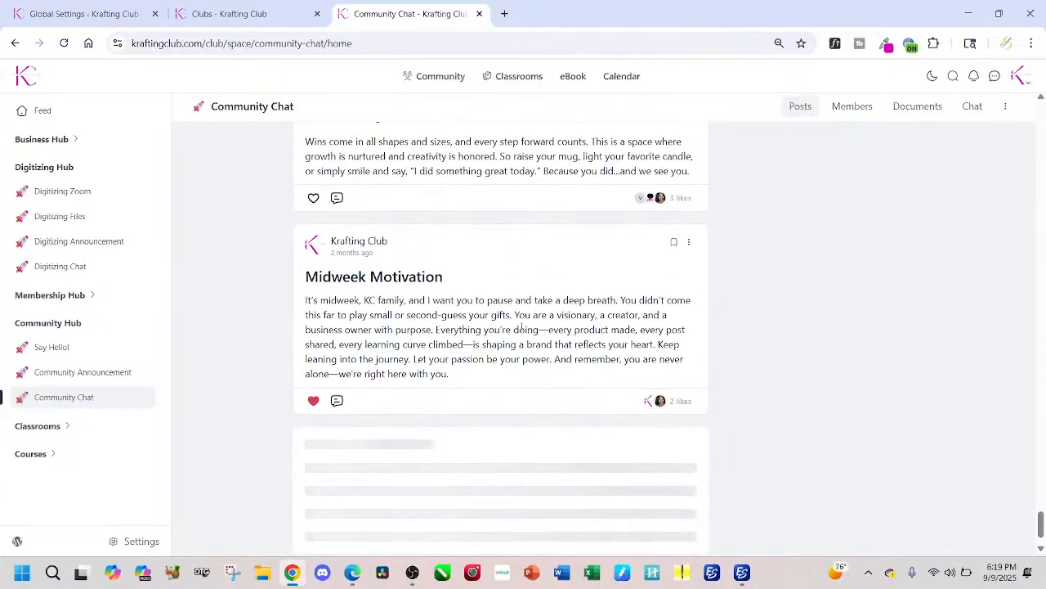
scroll(520, 335, "down", 1)
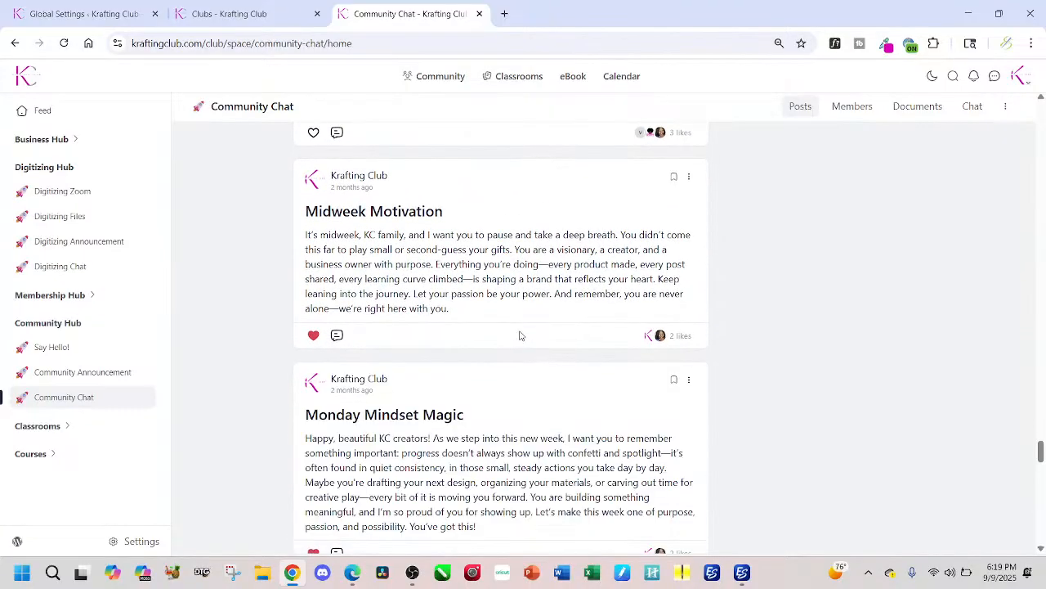
scroll(520, 335, "down", 13)
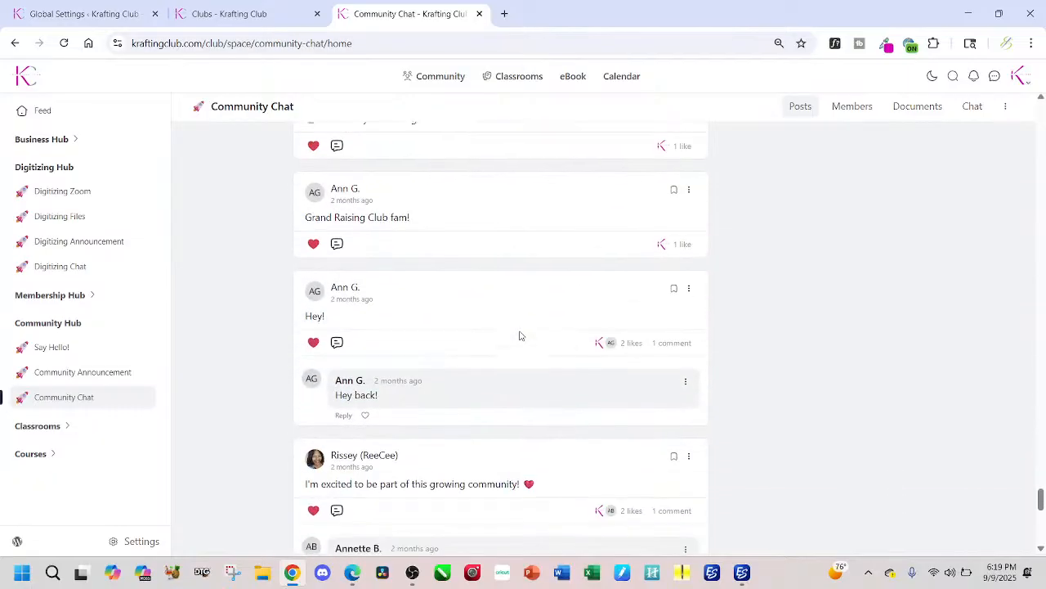
scroll(520, 336, "down", 10)
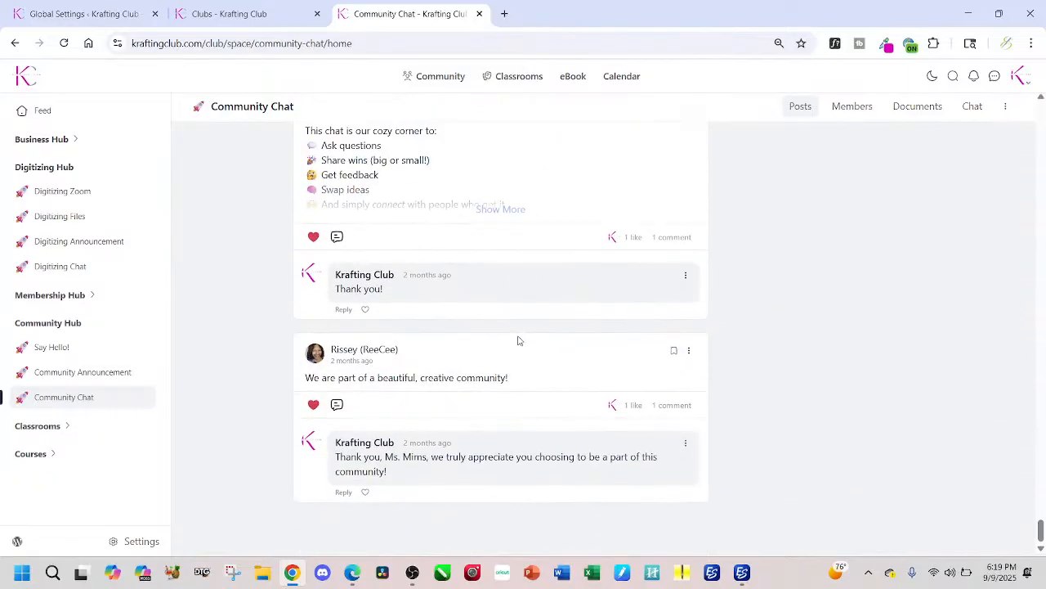
scroll(499, 425, "up", 2)
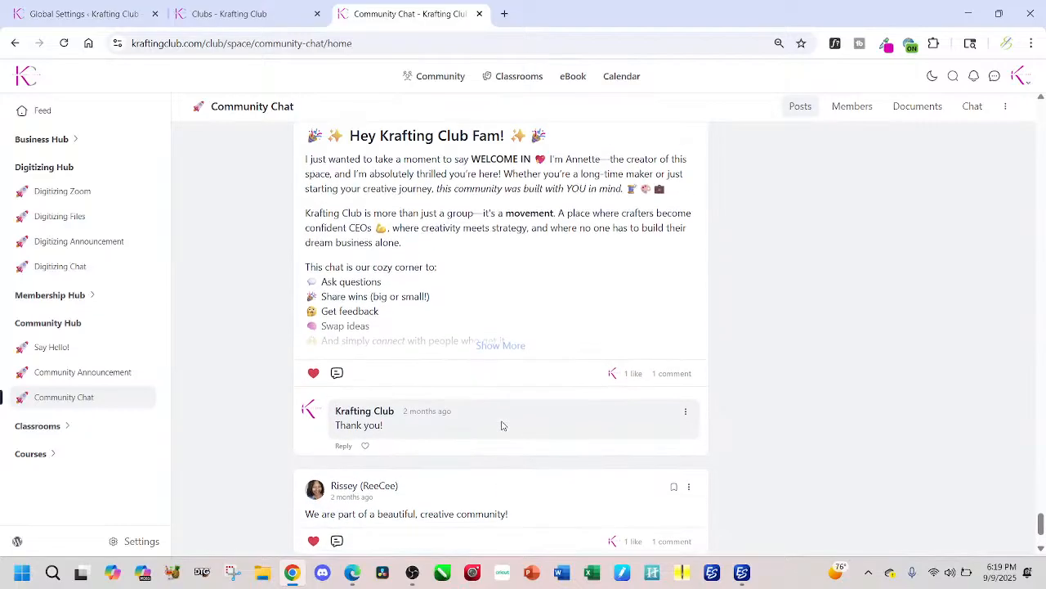
scroll(502, 427, "up", 15)
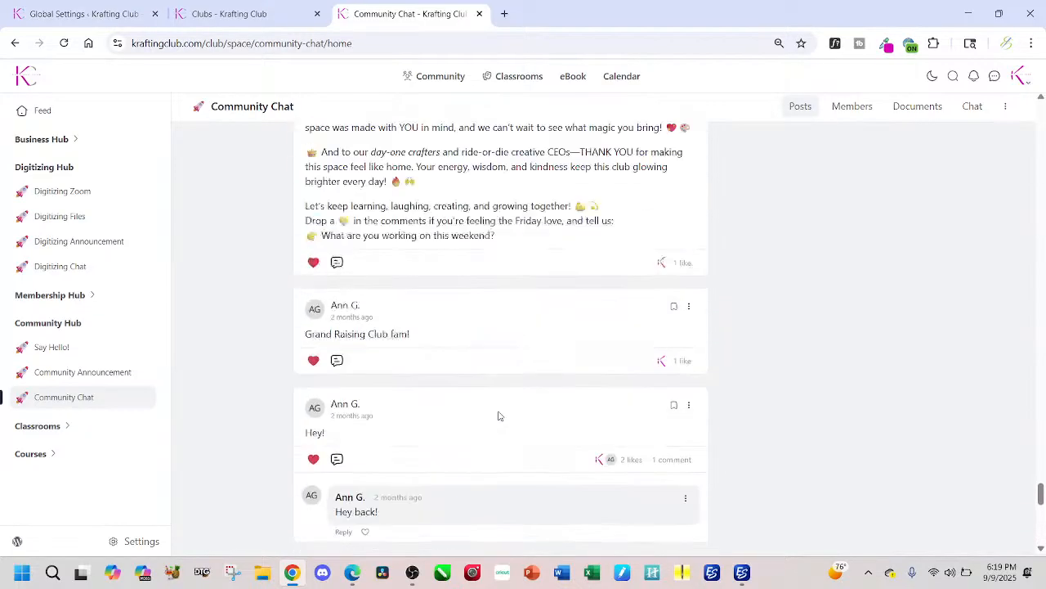
Step: Open the Membership Hub's Members Chat and browse the members' posts down to the first-time digitizing "Practicing" post
left_click(87, 324)
left_click(92, 296)
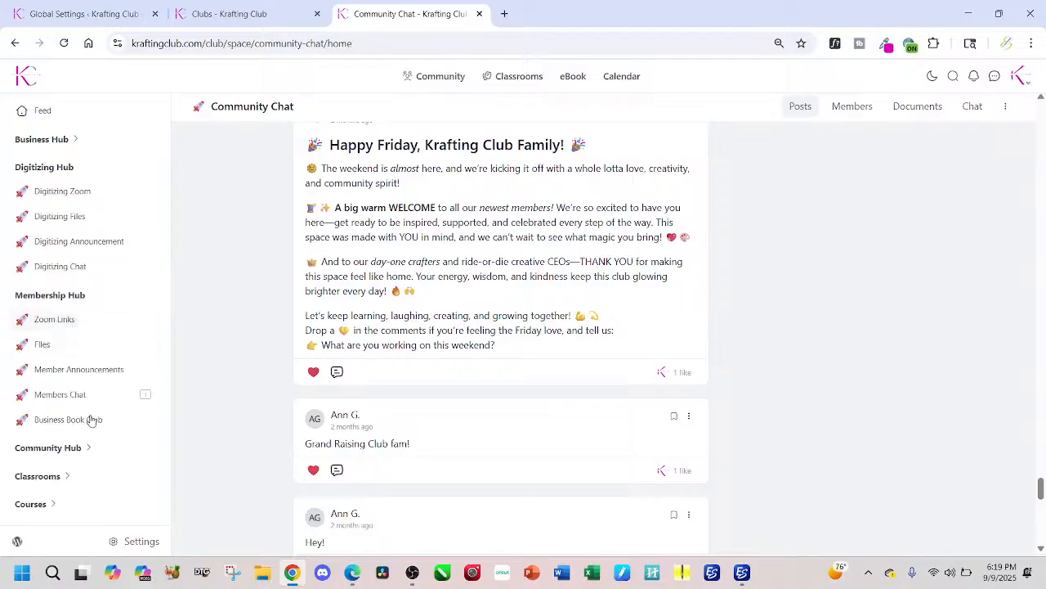
left_click(116, 396)
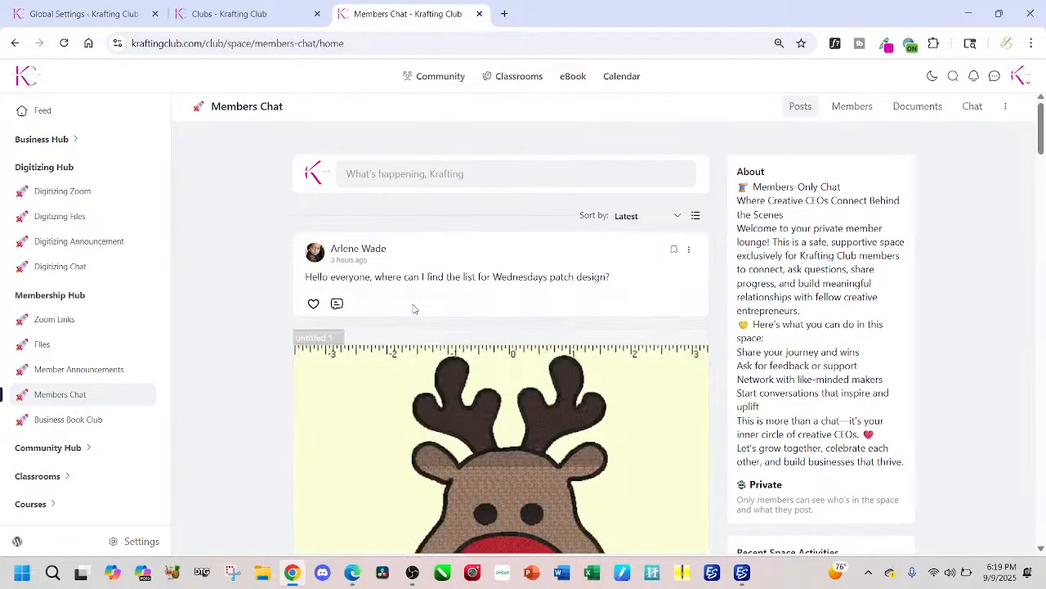
scroll(436, 335, "down", 10)
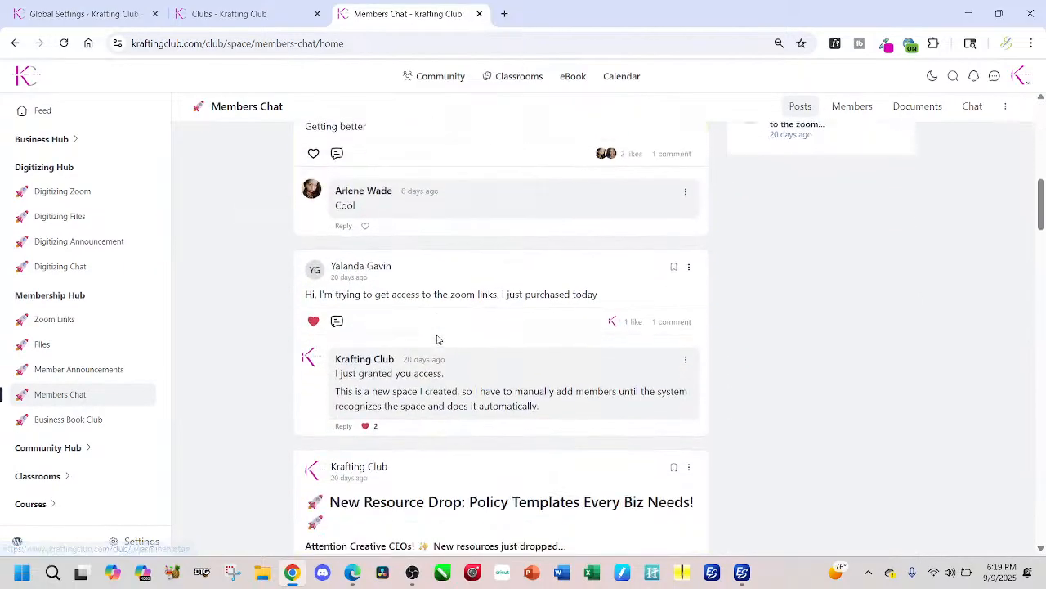
scroll(438, 340, "down", 8)
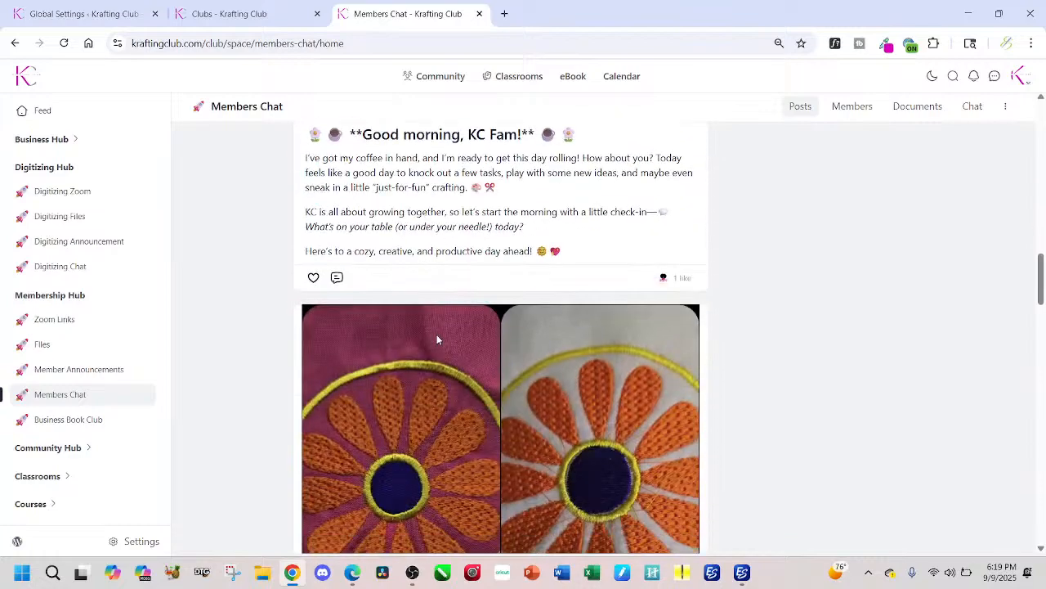
scroll(437, 342, "down", 10)
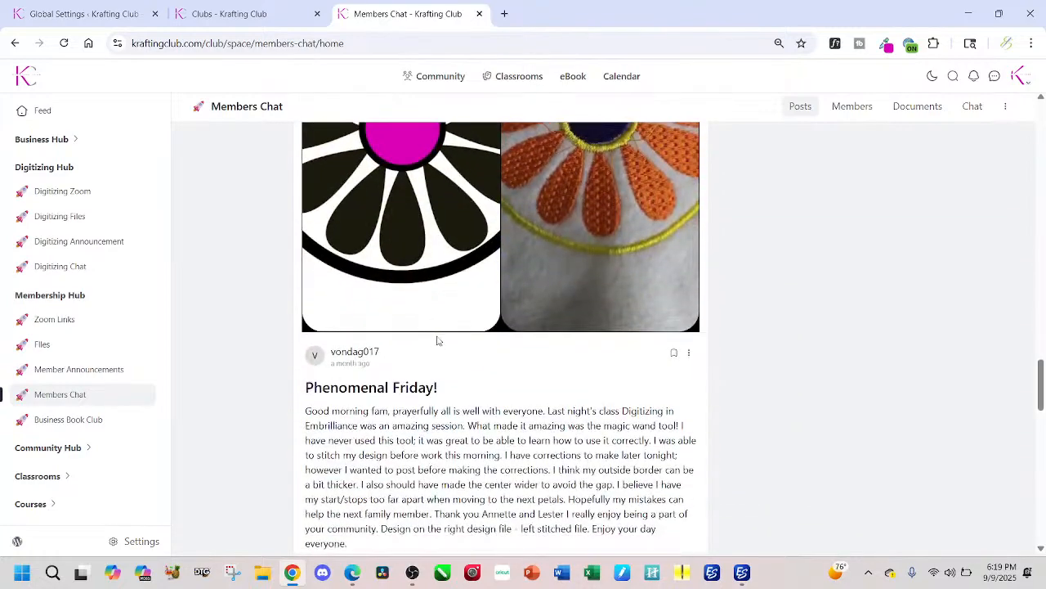
scroll(438, 340, "down", 10)
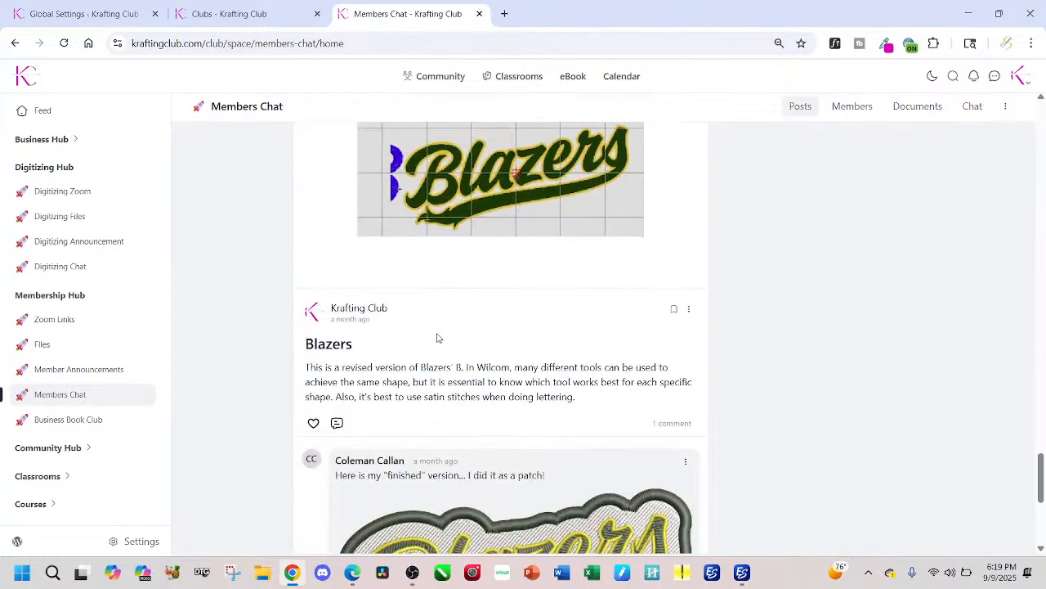
scroll(437, 340, "down", 10)
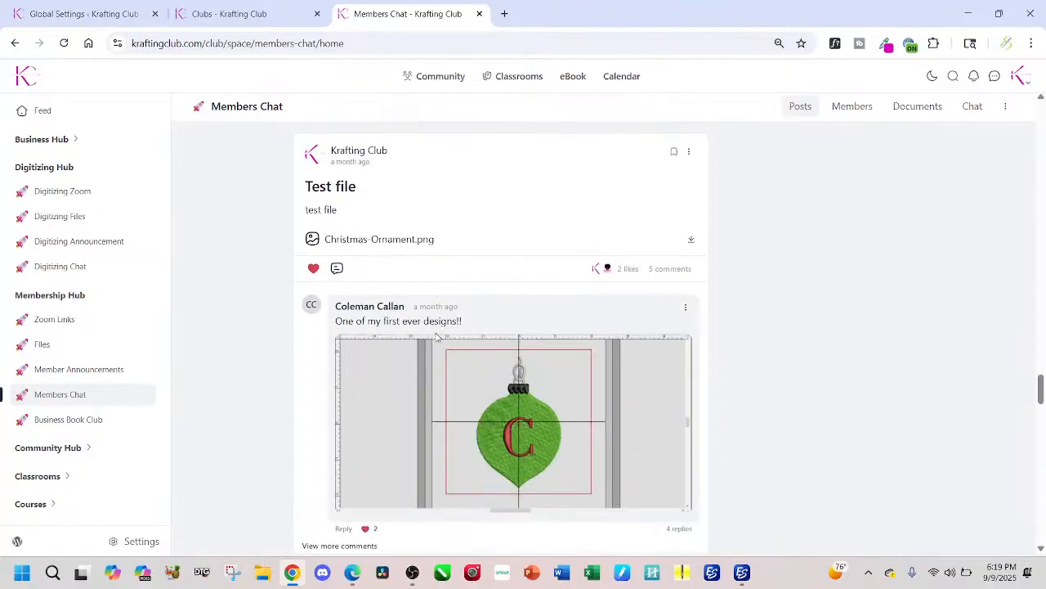
scroll(437, 337, "down", 10)
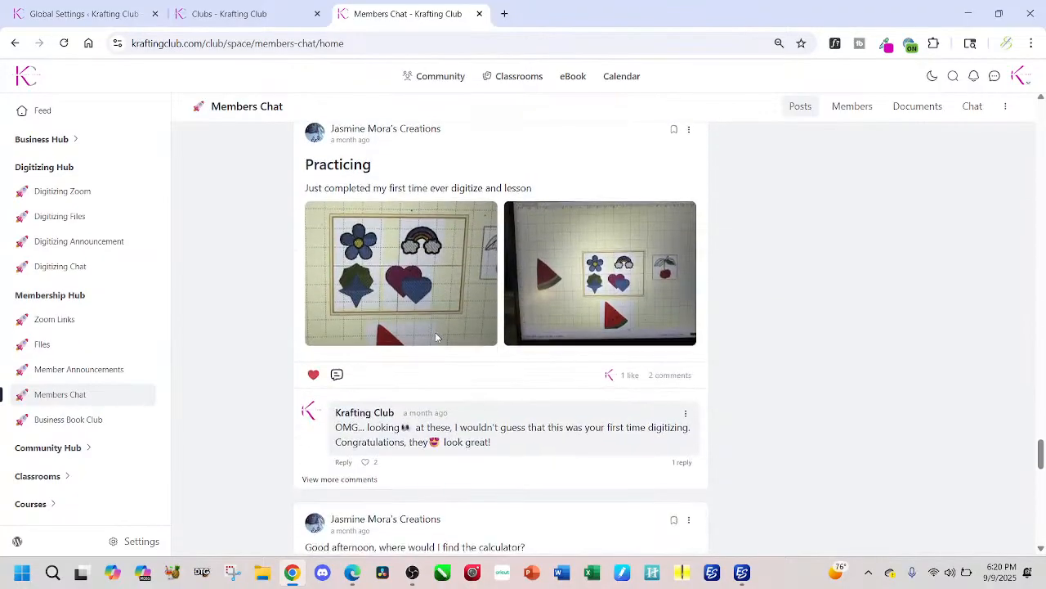
Step: View both images of the first-time digitizing "Practicing" post at full size, one after the other, and close them
scroll(437, 337, "up", 3)
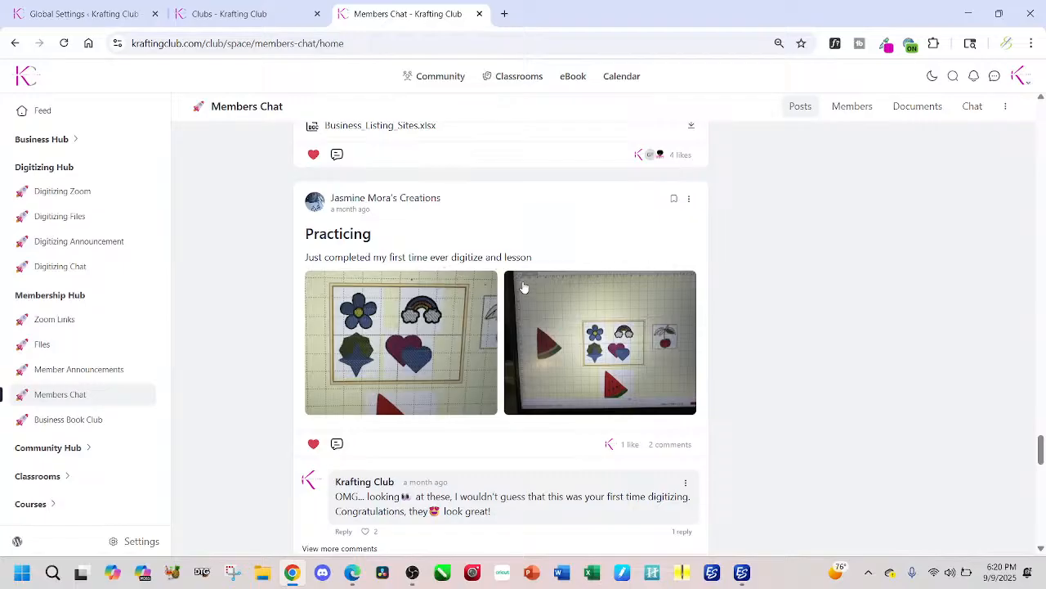
left_click(452, 314)
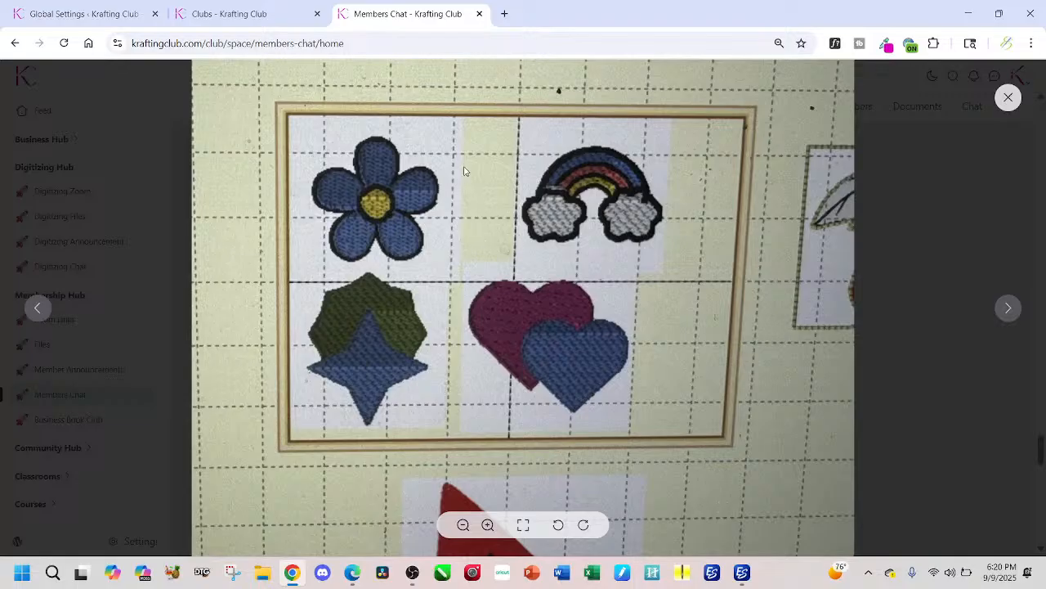
left_click(1009, 99)
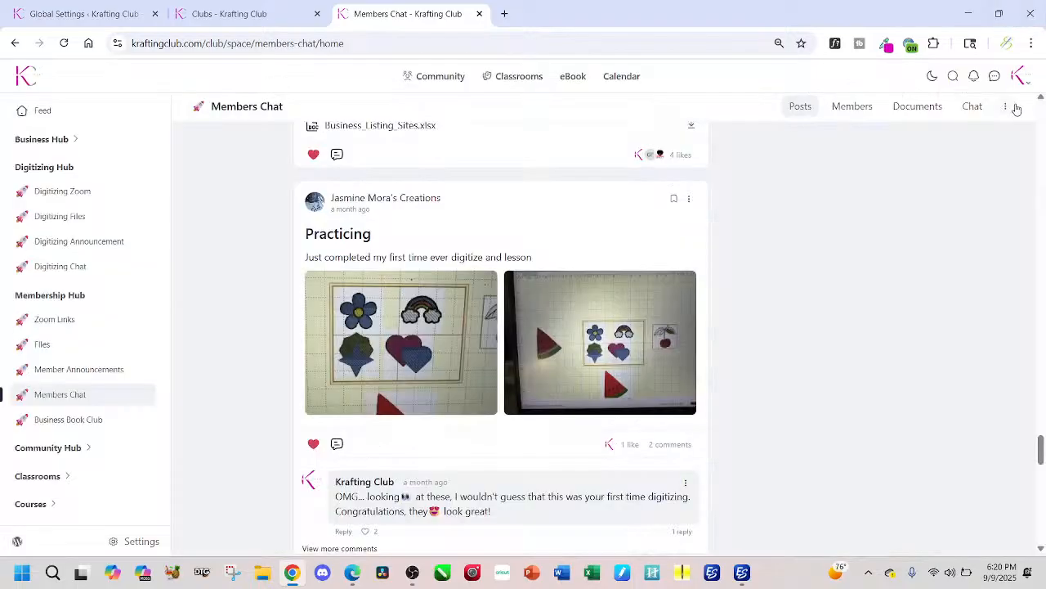
left_click(527, 338)
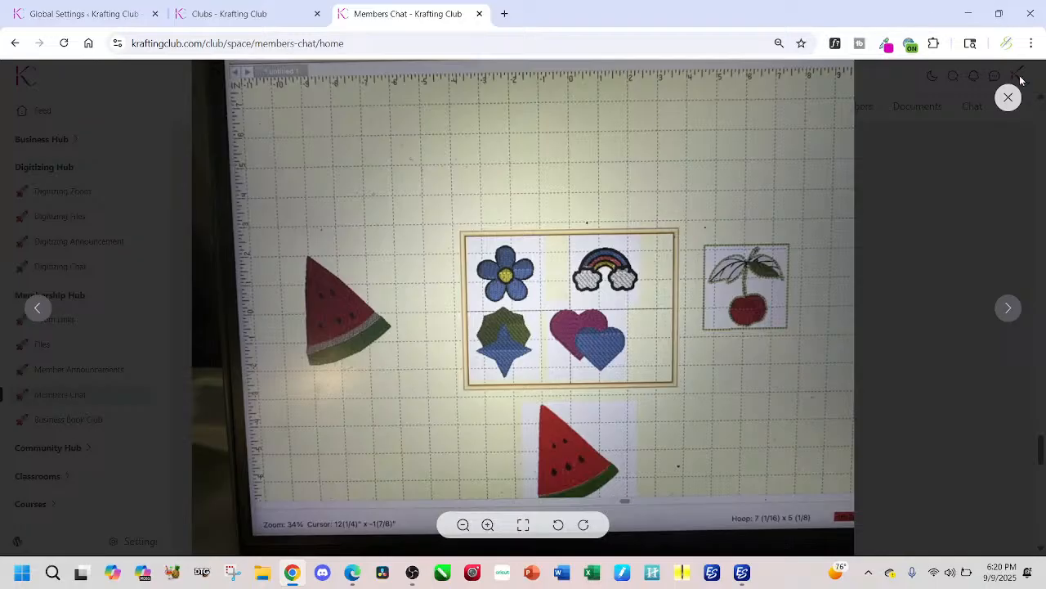
left_click(1007, 99)
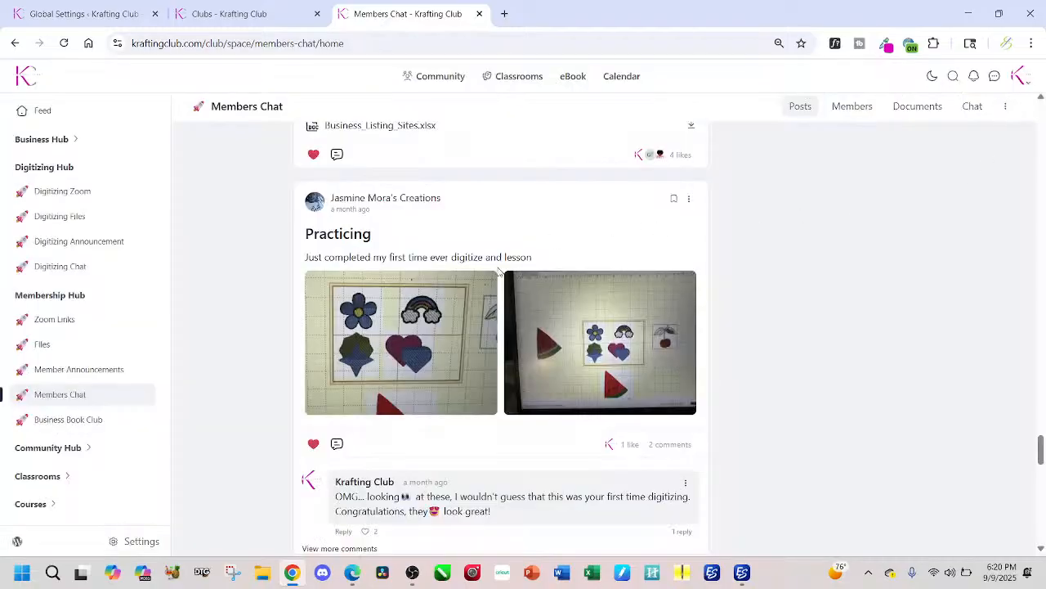
Step: Find the "Happy Monday!" post with the duck design in the Members Chat, and examine its image at full size
scroll(472, 320, "down", 8)
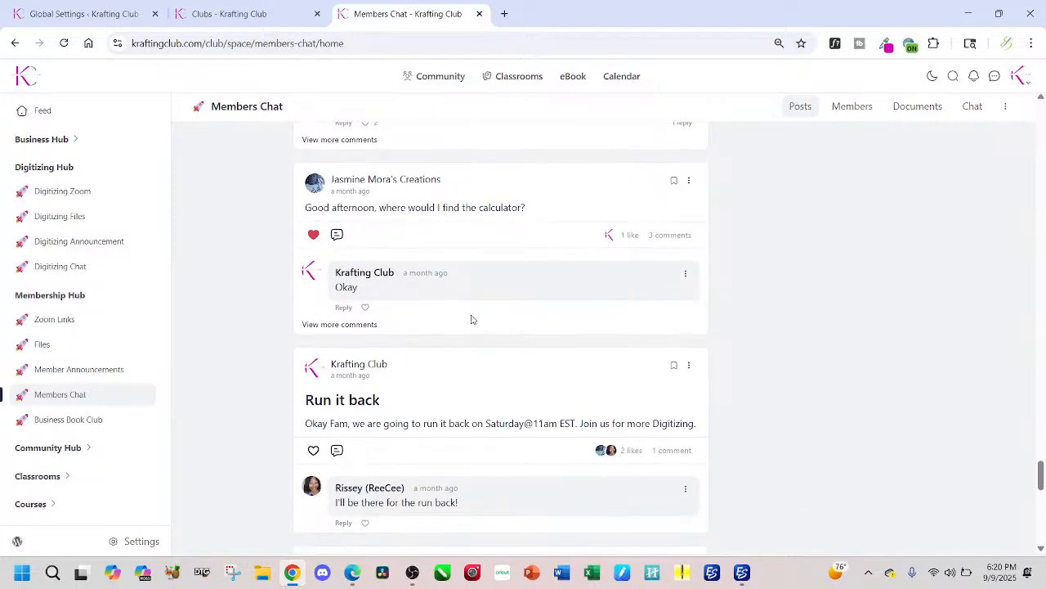
scroll(472, 320, "down", 9)
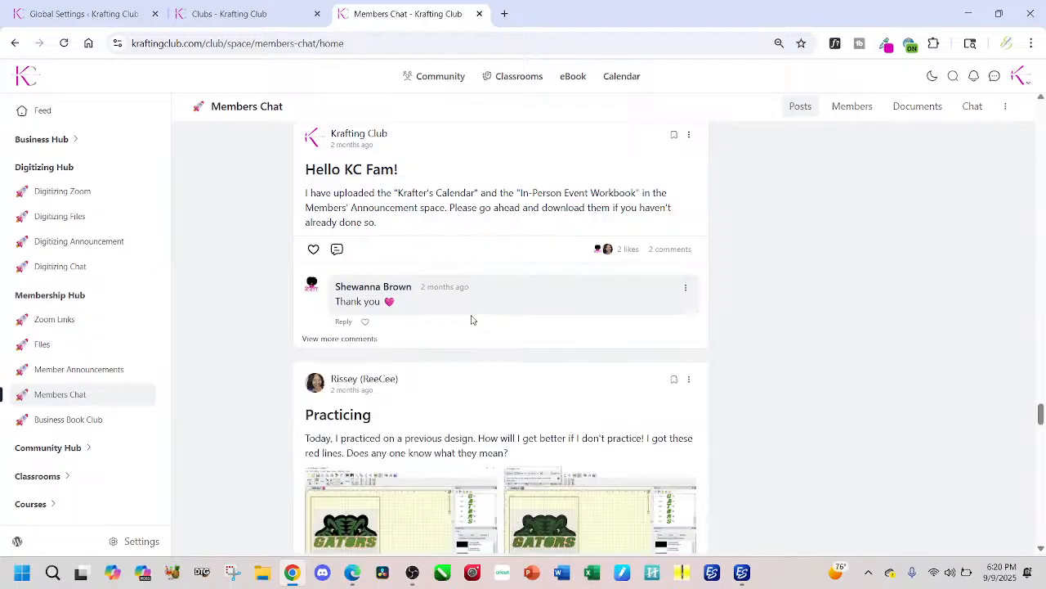
scroll(471, 321, "down", 4)
scroll(471, 321, "down", 10)
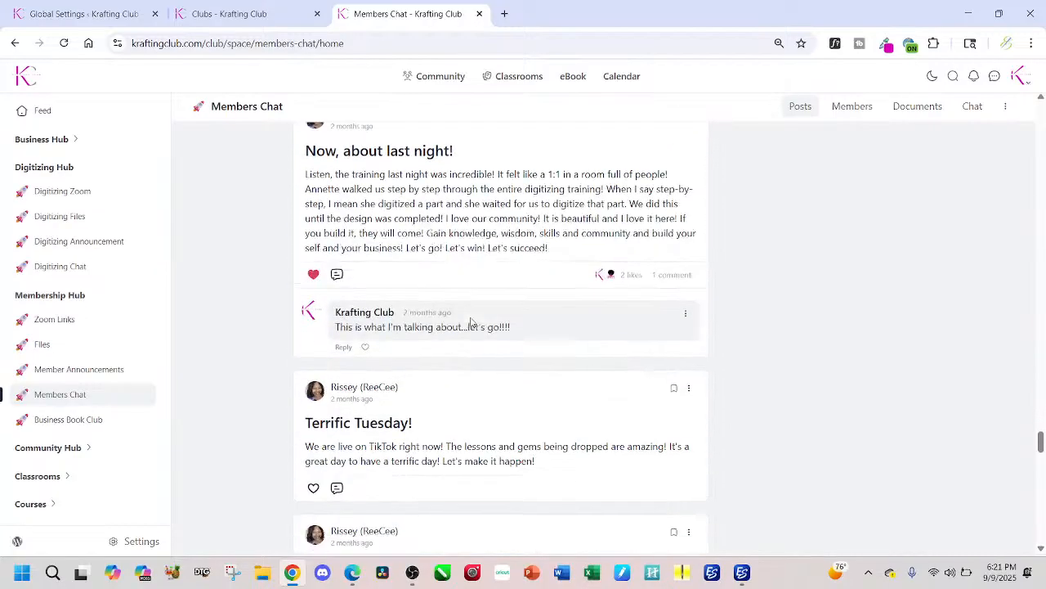
scroll(471, 322, "down", 3)
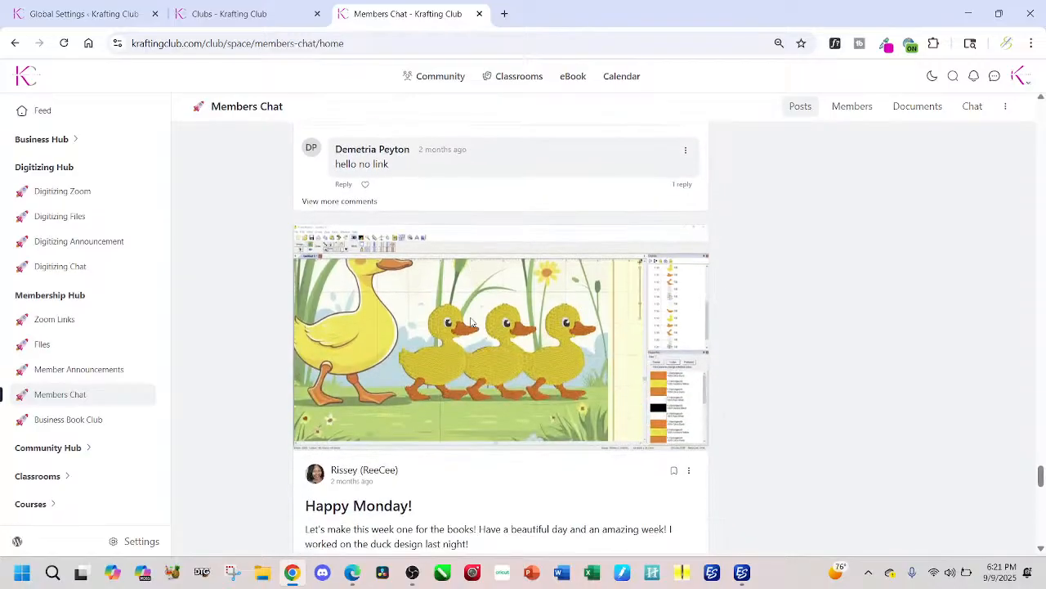
left_click(462, 336)
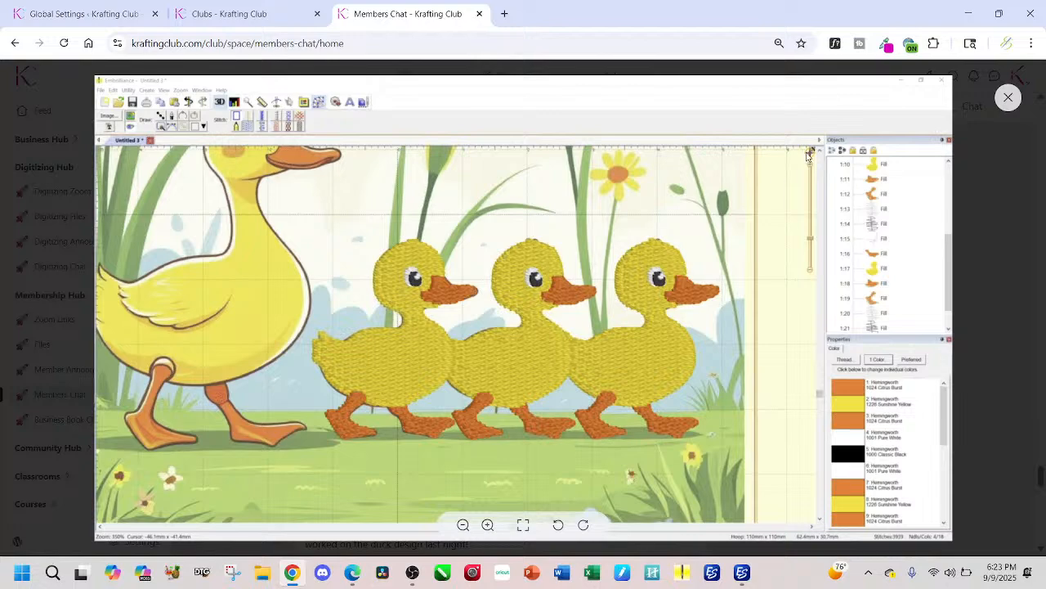
left_click(1007, 99)
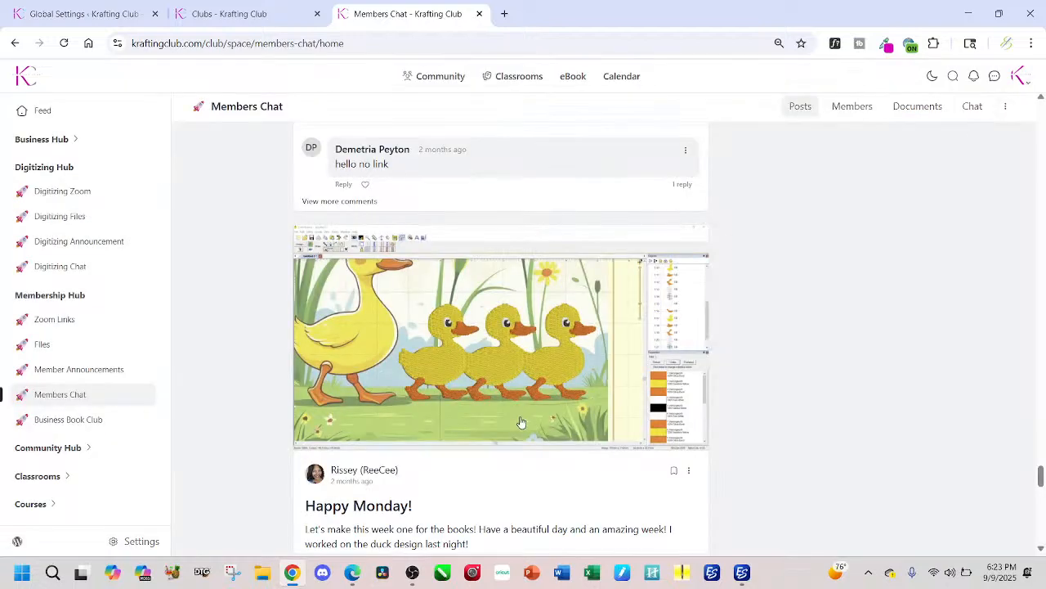
Step: Return to the "Practicing" post with the Gators design and enlarge its first image to examine the red lines
scroll(520, 423, "down", 6)
scroll(519, 427, "up", 5)
scroll(505, 391, "up", 15)
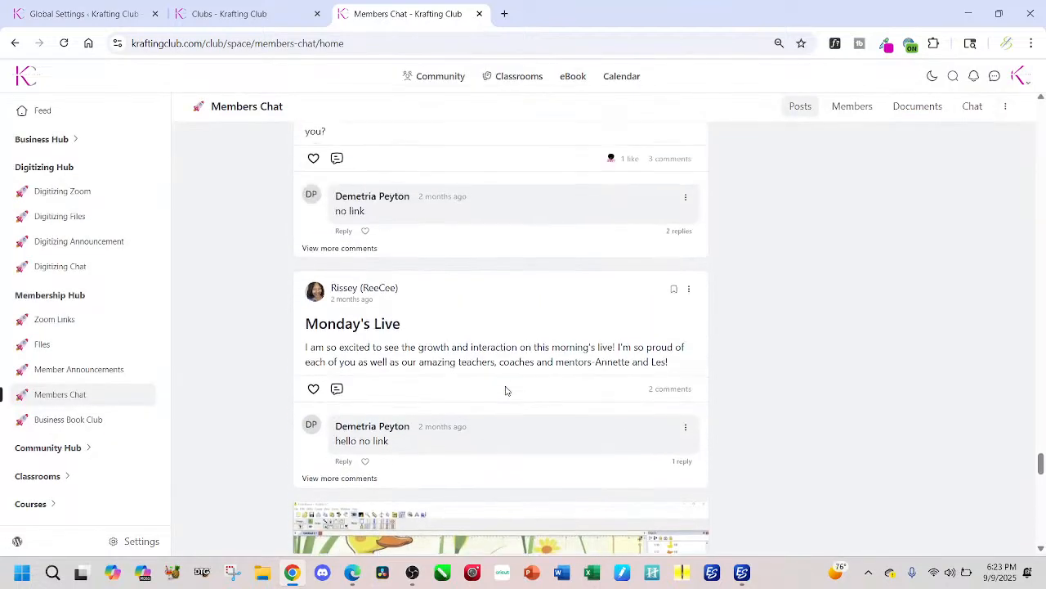
scroll(504, 381, "up", 2)
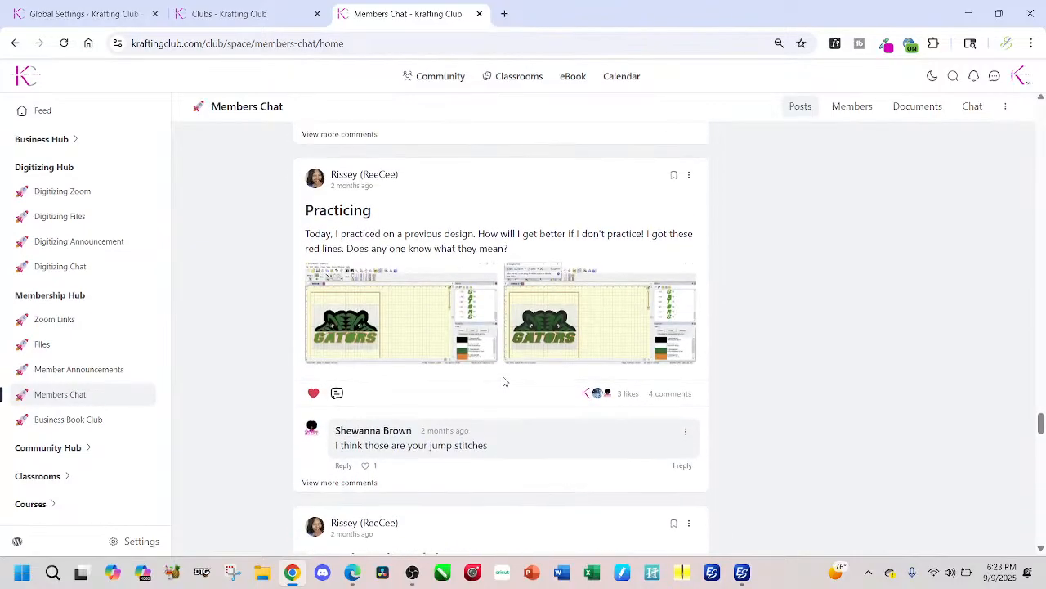
left_click(413, 325)
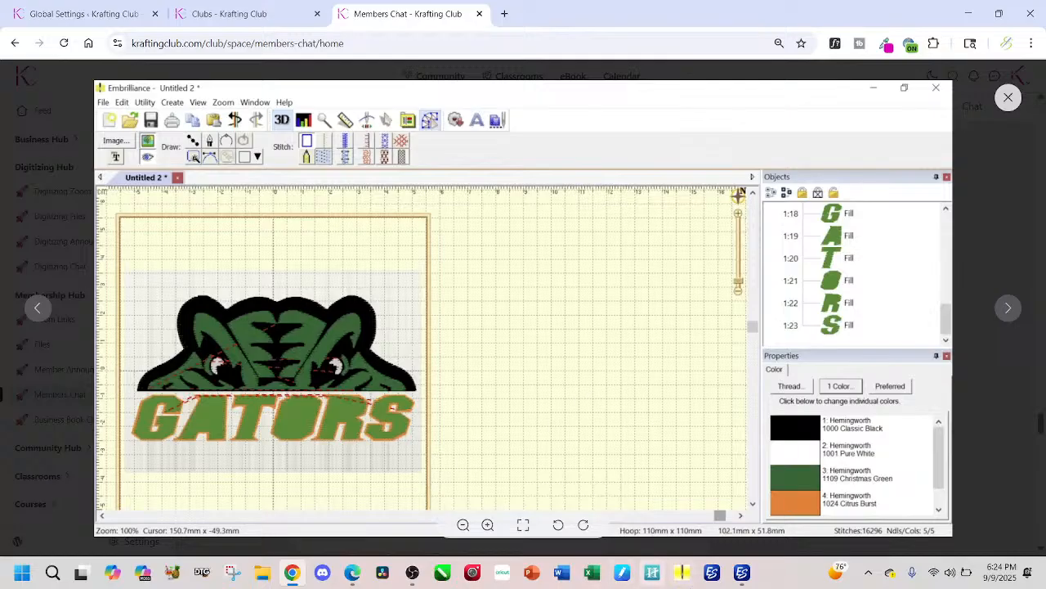
Step: Switch to the Grinch BOO design in Wilcom EmbroideryStudio
mouse_move(743, 572)
left_click(677, 546)
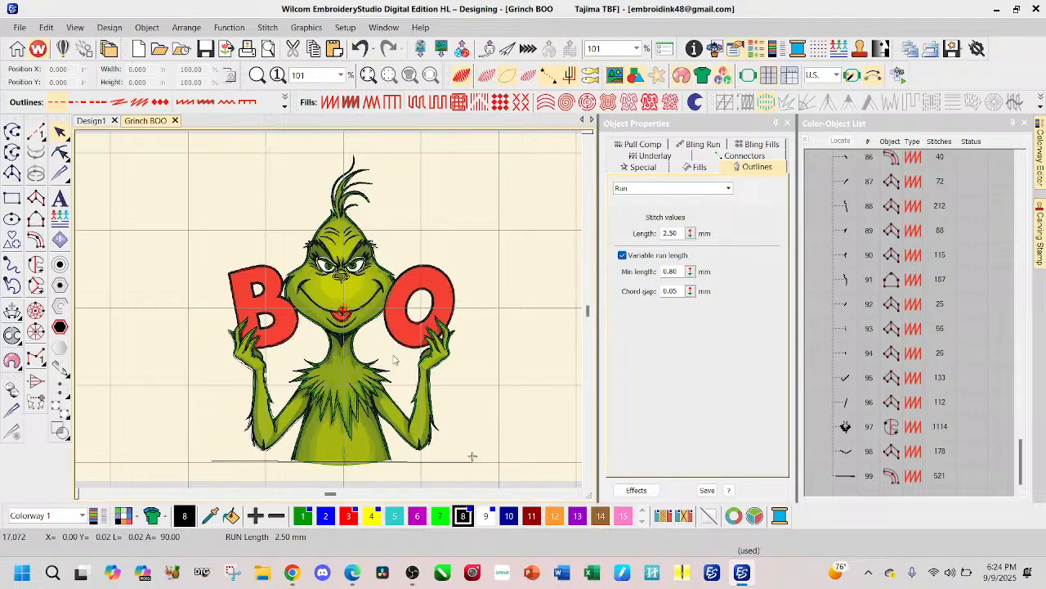
Step: Display the Grinch BOO design's stitches and hide its background artwork
key("s")
key("d")
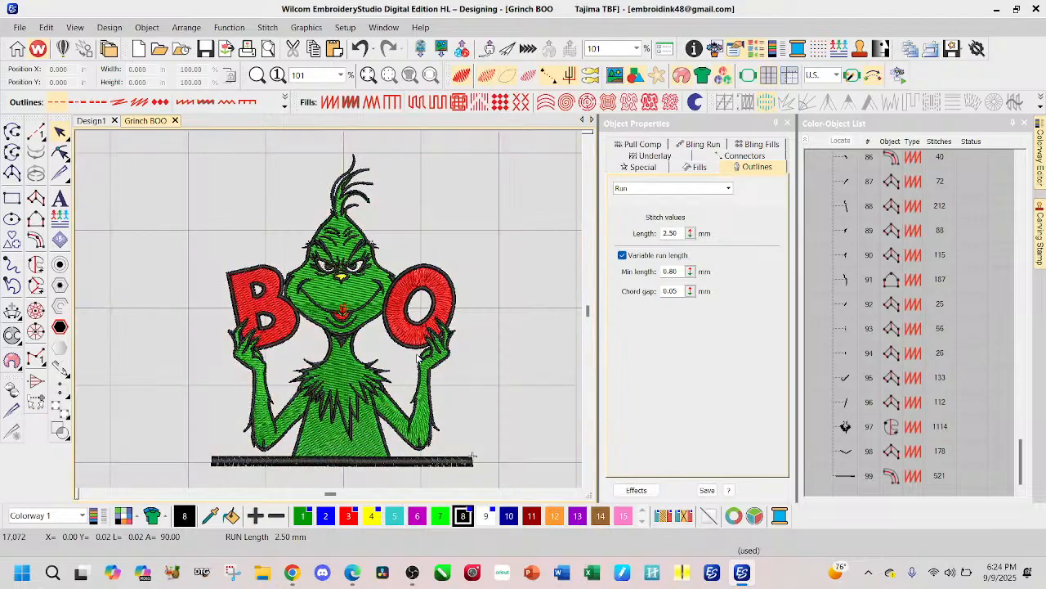
Step: Try the Grinch BOO design without the black satin bar beneath the body by deleting the bar, and undo the deletion
scroll(331, 313, "down", 1)
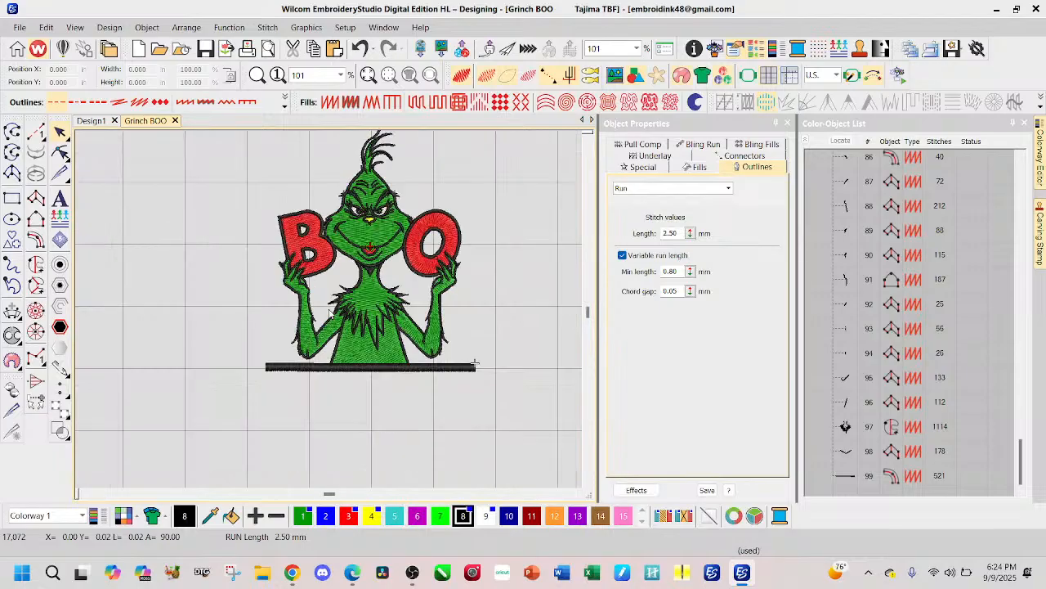
left_click(444, 370)
key("Delete")
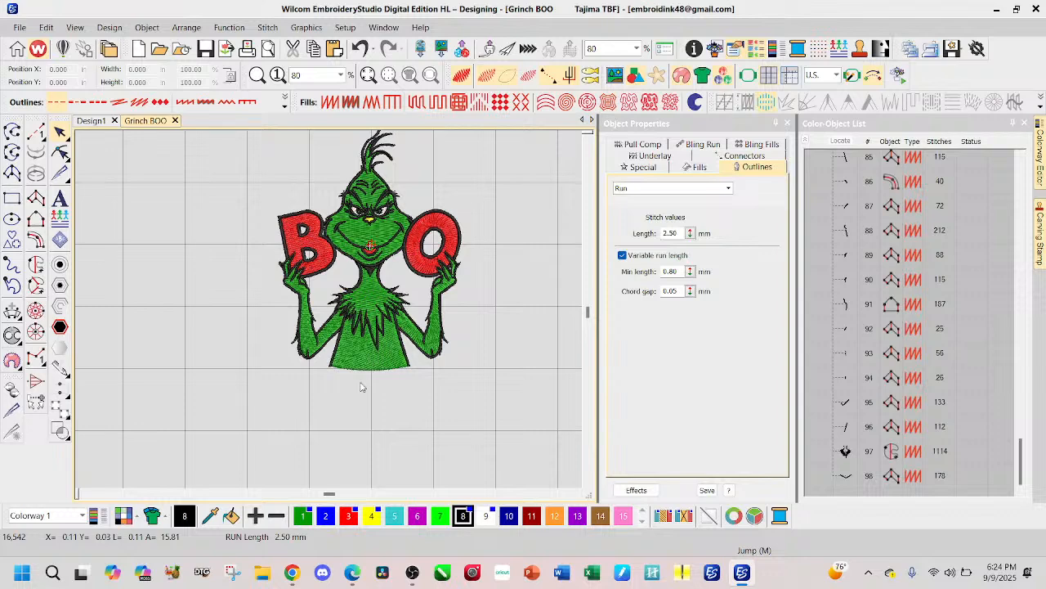
key("ctrl+z")
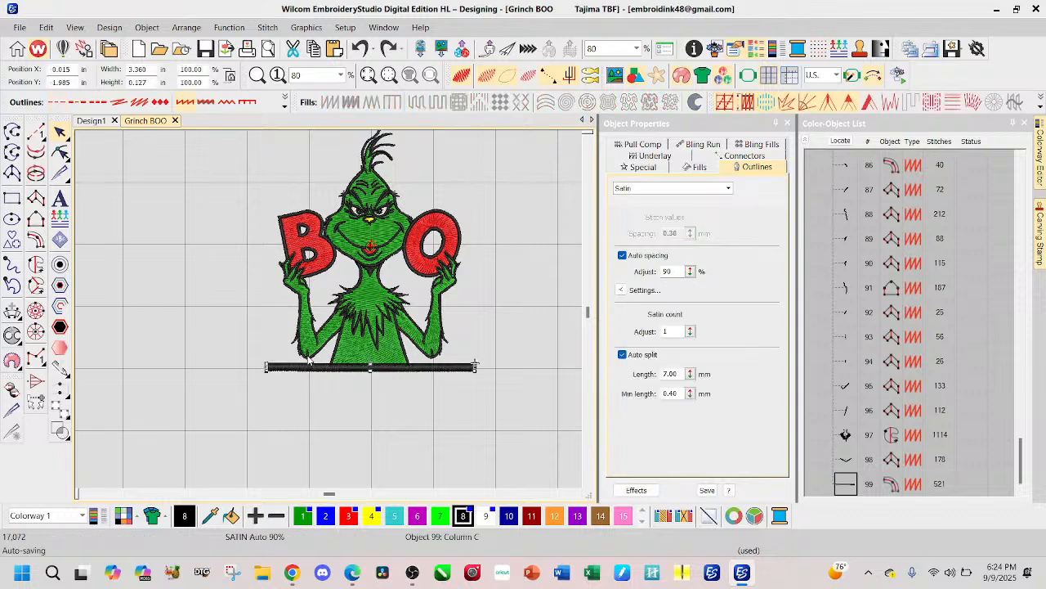
Step: Switch to the Design1 version of the Grinch BOO embroidery
left_click(91, 121)
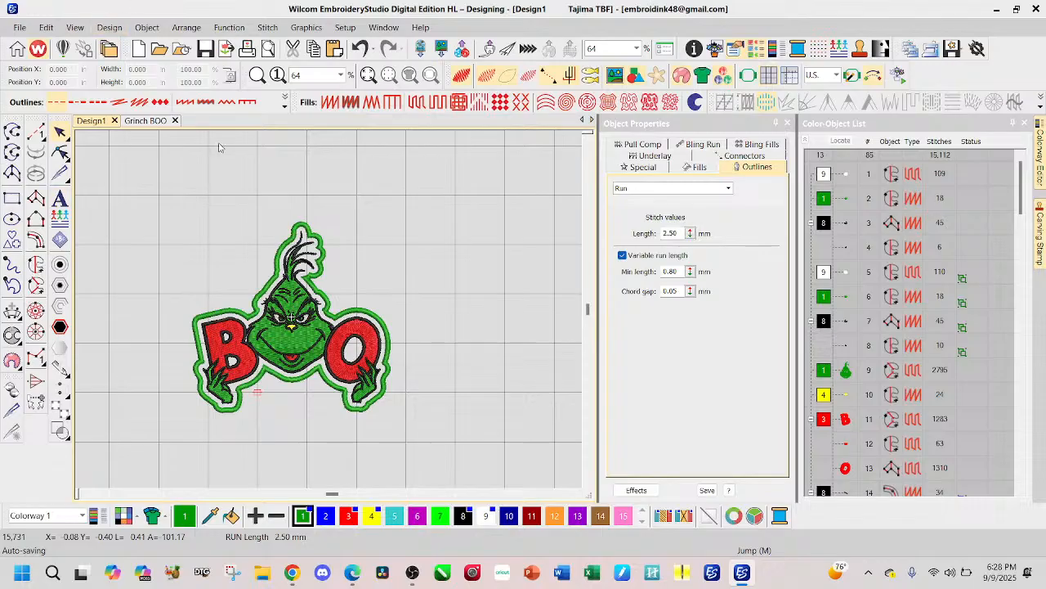
mouse_move(409, 583)
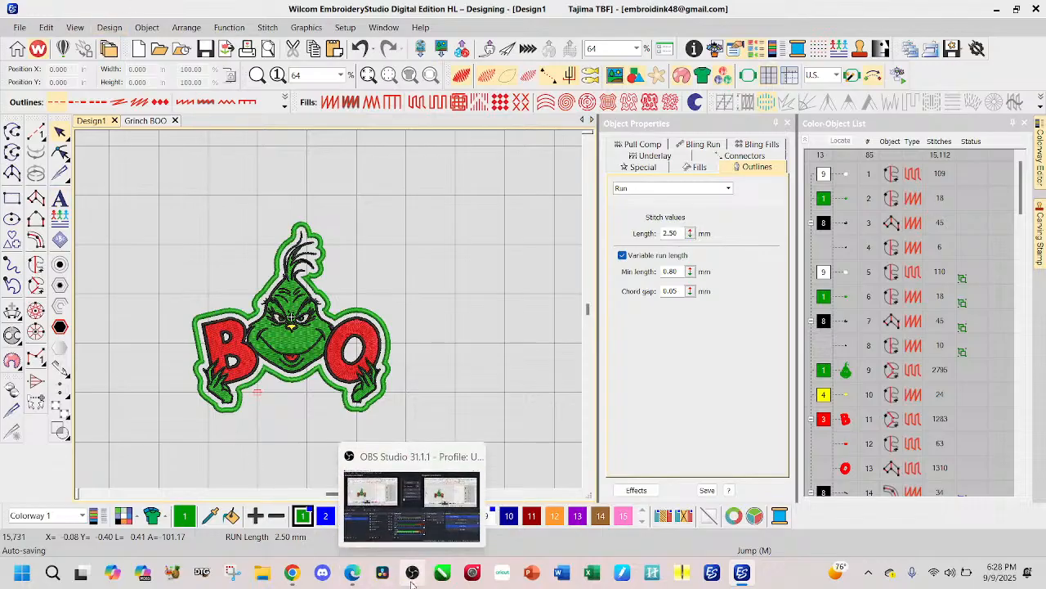